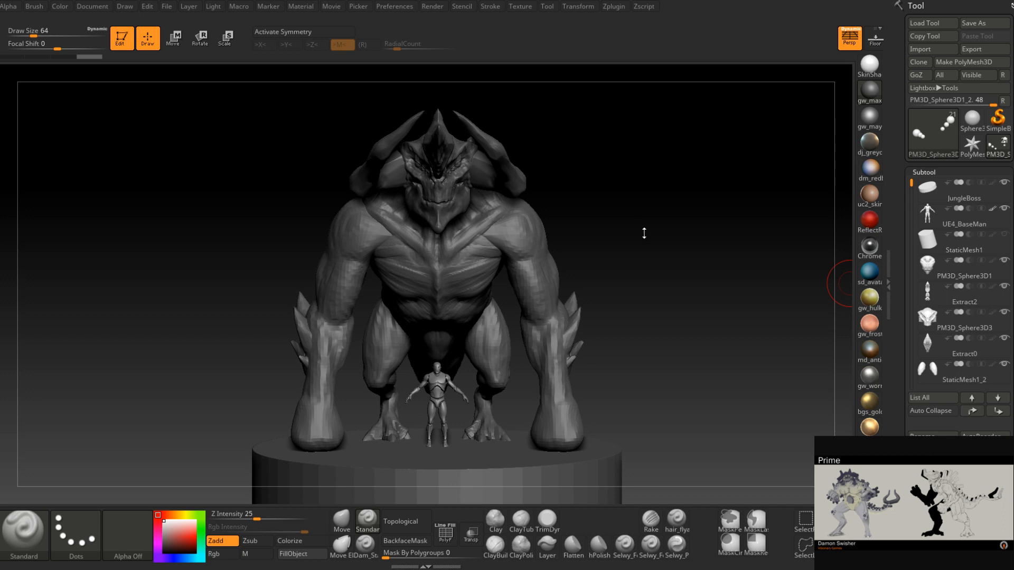
- Activate the Scale gizmo and select the creature's lower jaw subtool
left_click_drag(644, 232, 656, 227)
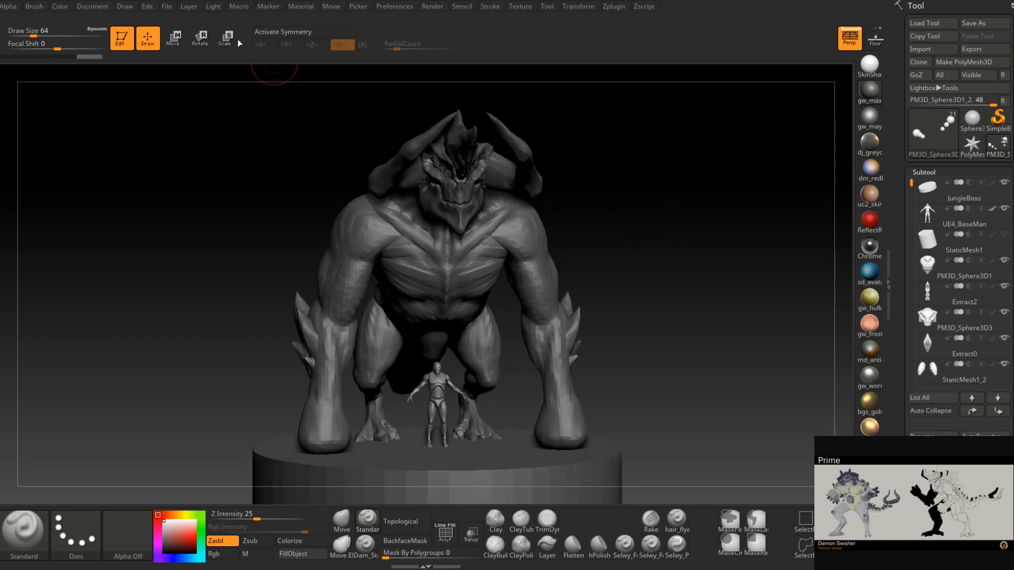
key("e")
left_click_drag(648, 175, 623, 258)
right_click_drag(623, 259, 546, 376, "ctrl")
left_click(475, 311, "alt")
right_click_drag(586, 320, 477, 194)
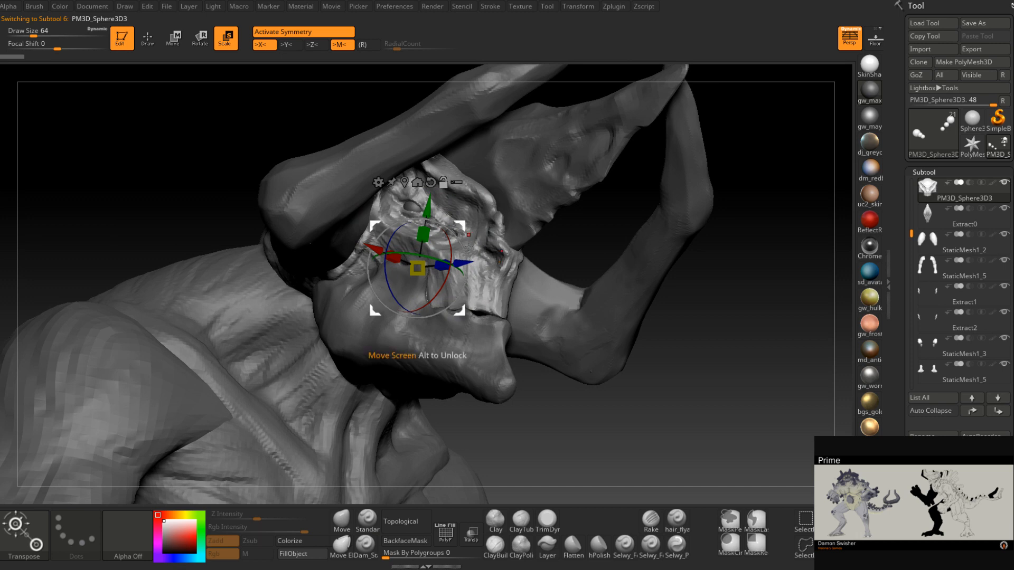
left_click(479, 339, "alt")
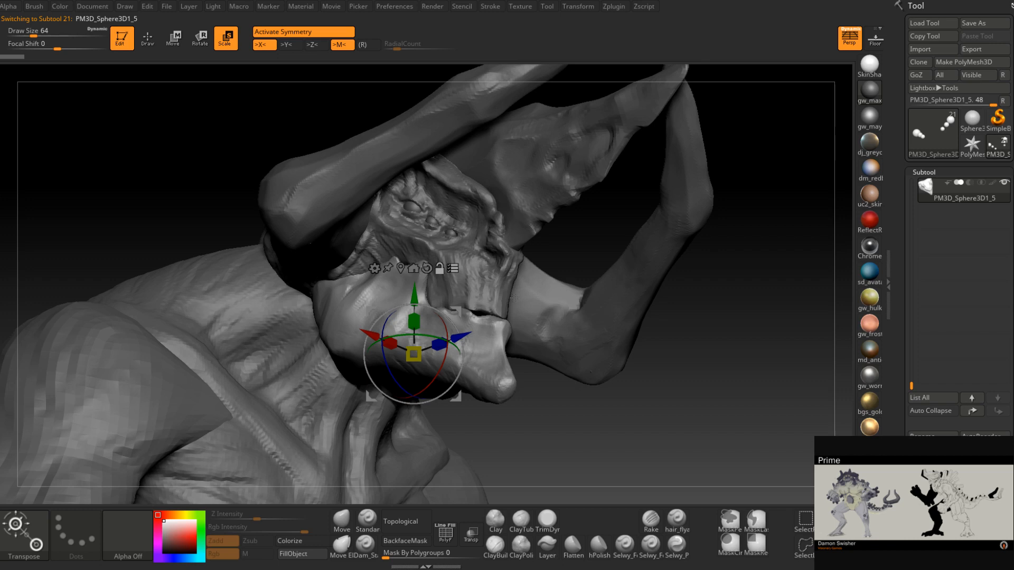
- Add the face, crest and horns to the multi-subtool selection alongside the lower jaw
left_click(449, 239, "ctrl+shift")
left_click(515, 207, "ctrl+shift")
left_click(467, 156, "ctrl+shift")
- Scale down the selected head pieces uniformly and reposition them on the neck, judging the proportions from the front and both sides
left_click_drag(755, 303, 634, 314)
right_click_drag(635, 314, 645, 199, "ctrl")
right_click_drag(603, 308, 620, 182, "alt")
right_click_drag(619, 264, 672, 225, "ctrl")
right_click_drag(567, 260, 641, 237)
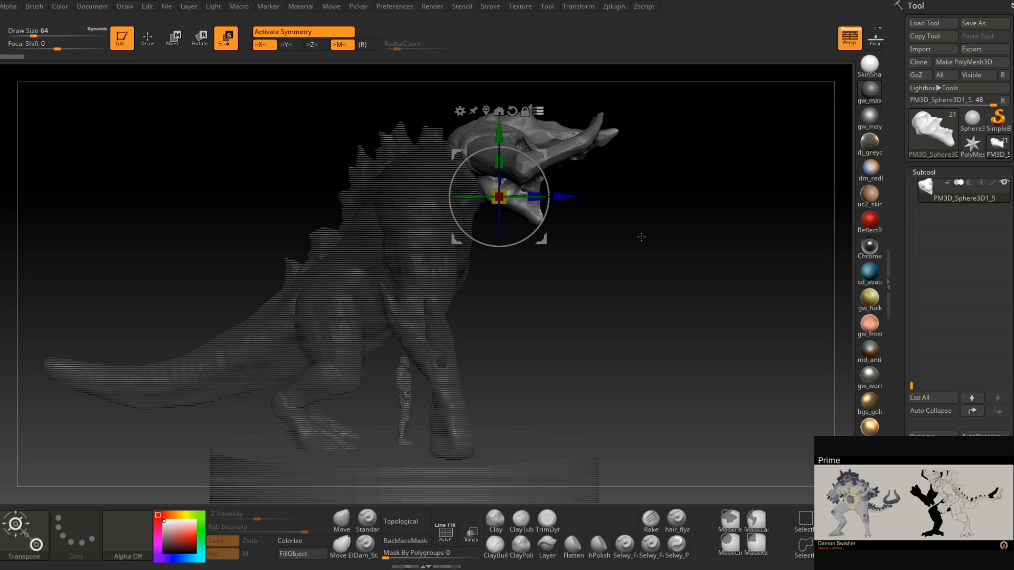
left_click_drag(641, 237, 619, 335)
left_click_drag(573, 375, 524, 406)
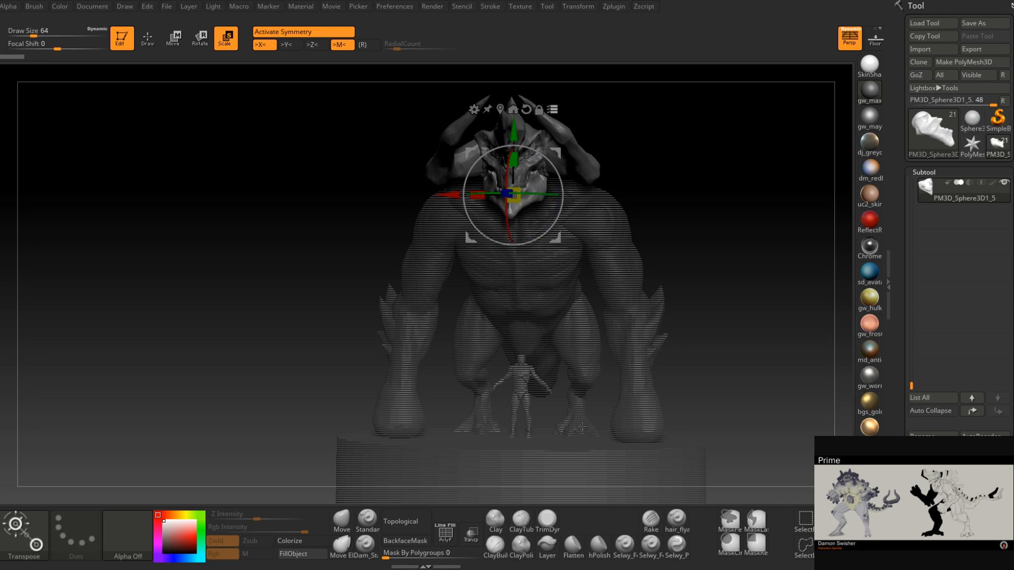
left_click_drag(582, 427, 630, 271)
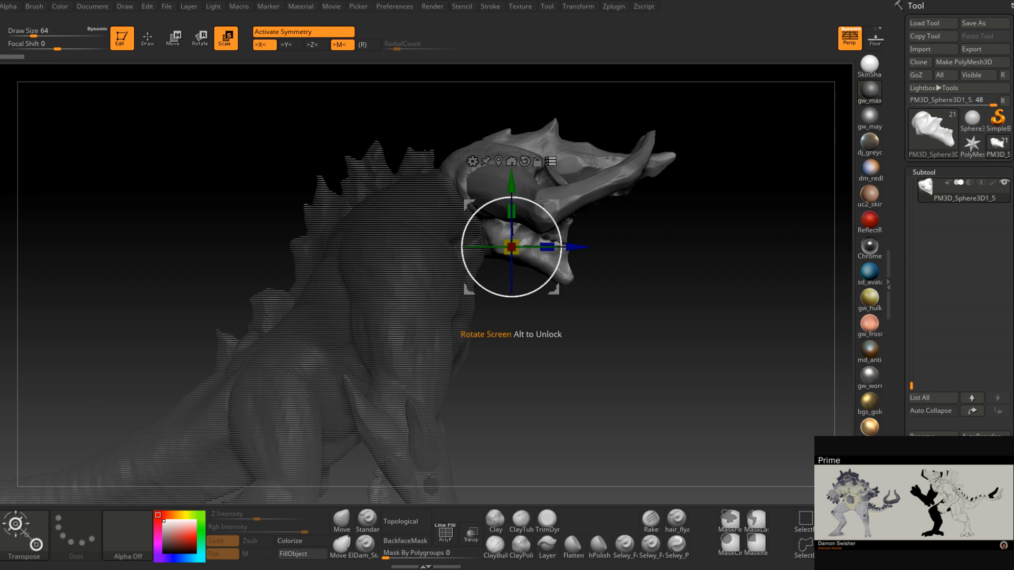
left_click_drag(510, 246, 518, 249)
left_click_drag(702, 286, 629, 259, "shift")
left_click_drag(445, 230, 452, 227)
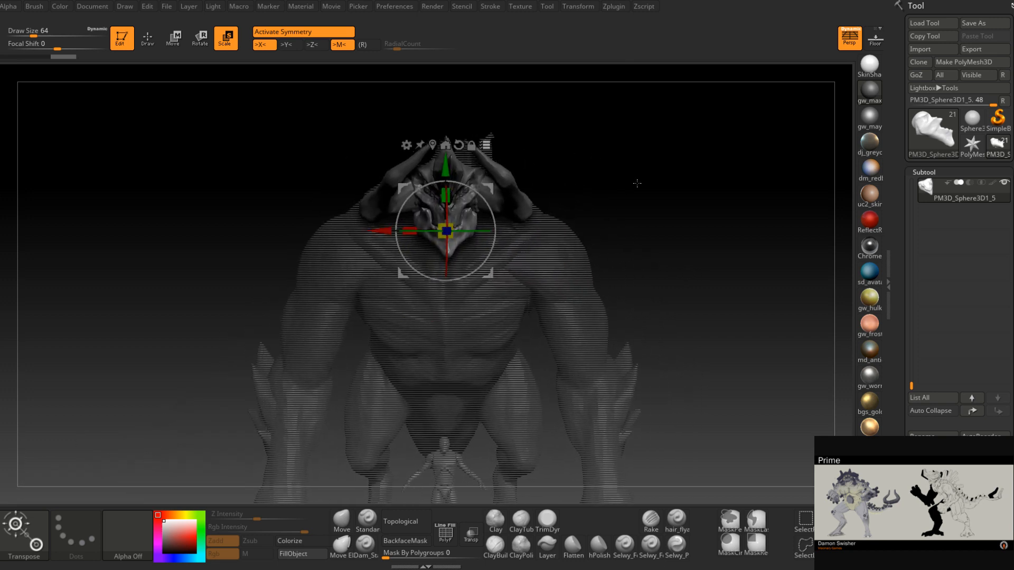
left_click_drag(632, 179, 570, 182, "shift")
left_click_drag(489, 187, 483, 169)
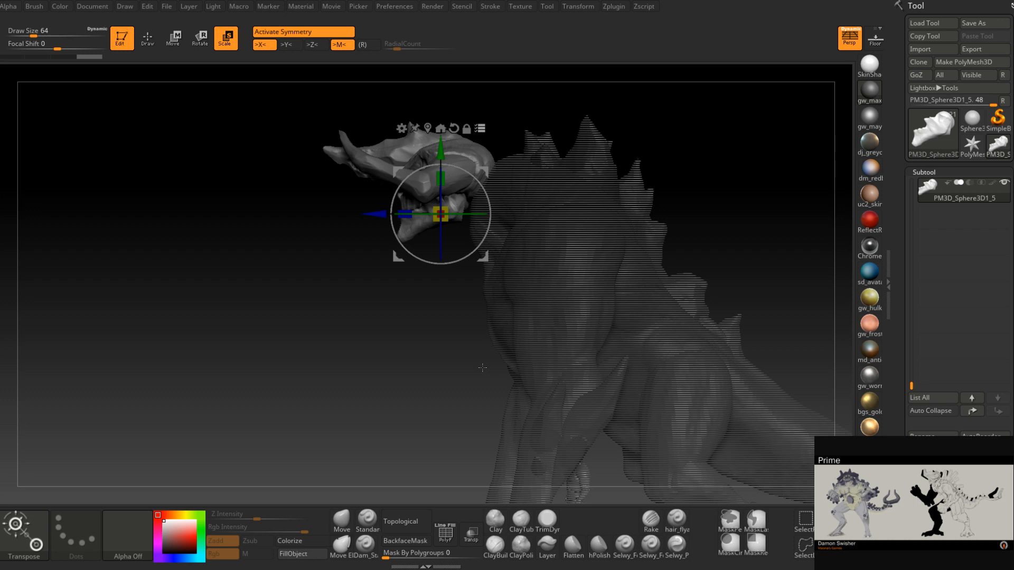
left_click_drag(451, 359, 669, 269)
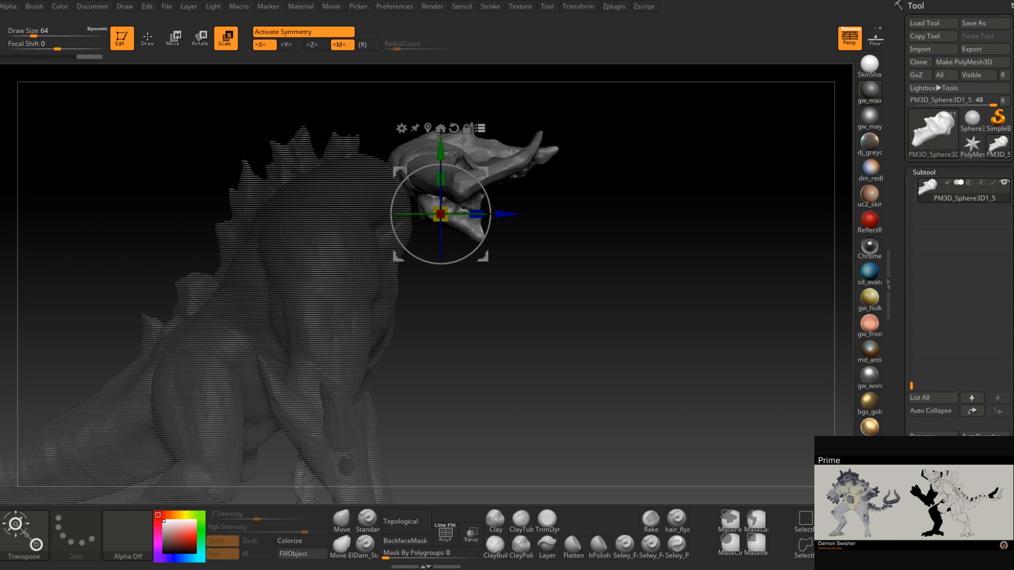
- Switch to Discord and review the smoke simulation previews in the direct-message conversation, then return to ZBrush
left_click_drag(1013, 82, 524, 32)
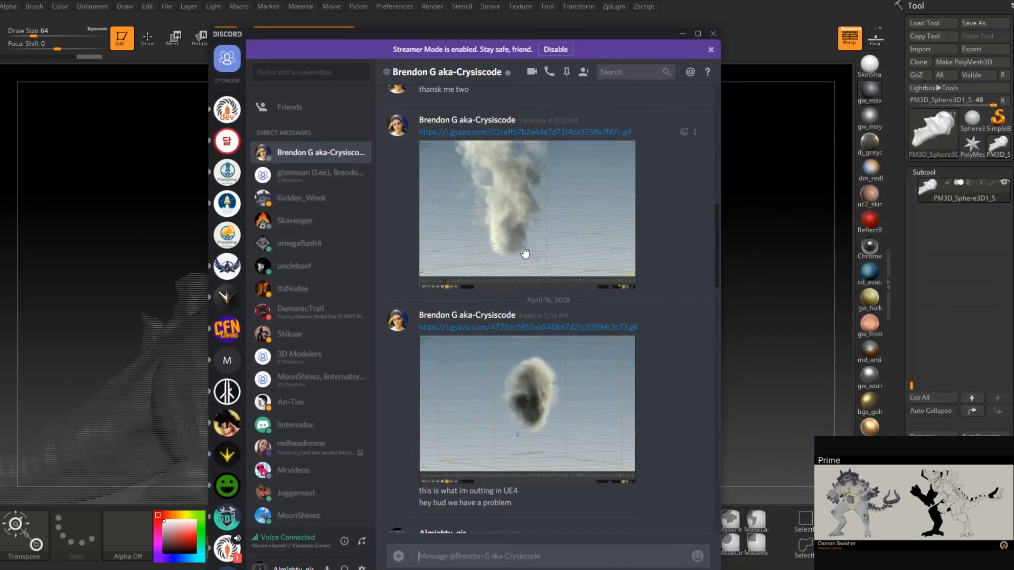
scroll(616, 261, "up", 1)
scroll(615, 261, "down", 1)
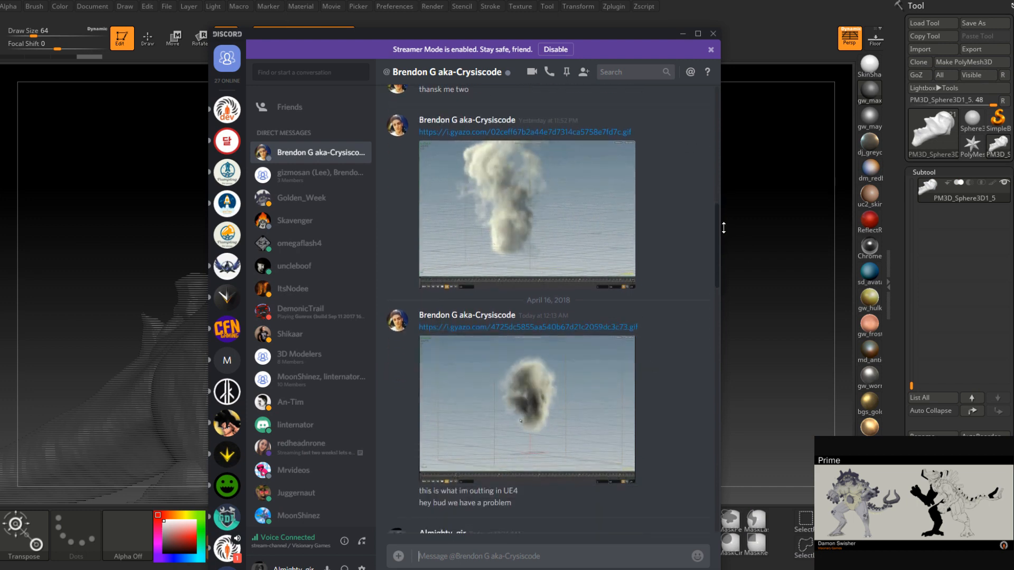
scroll(716, 232, "up", 1)
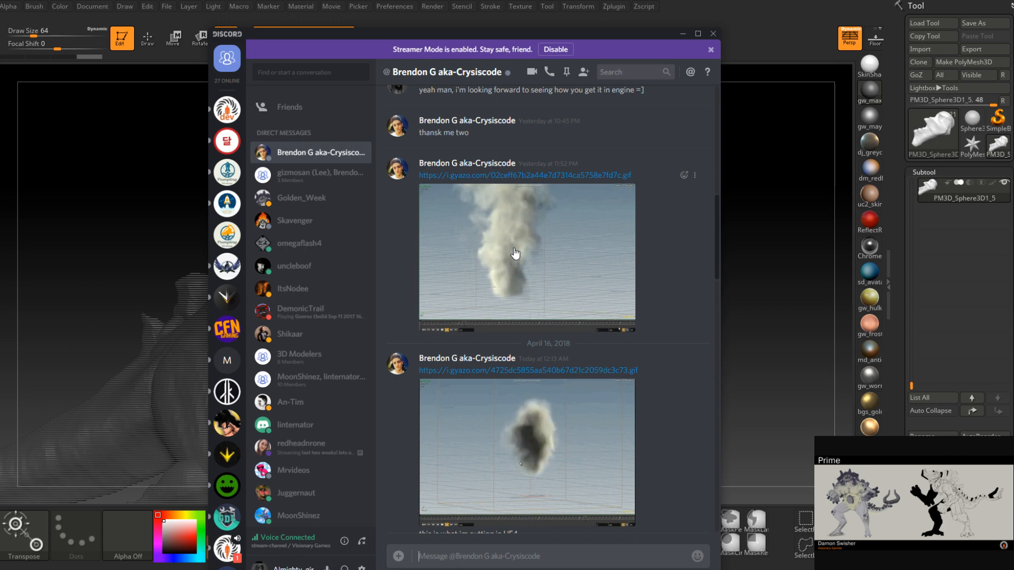
scroll(554, 233, "down", 1)
scroll(554, 234, "down", 15)
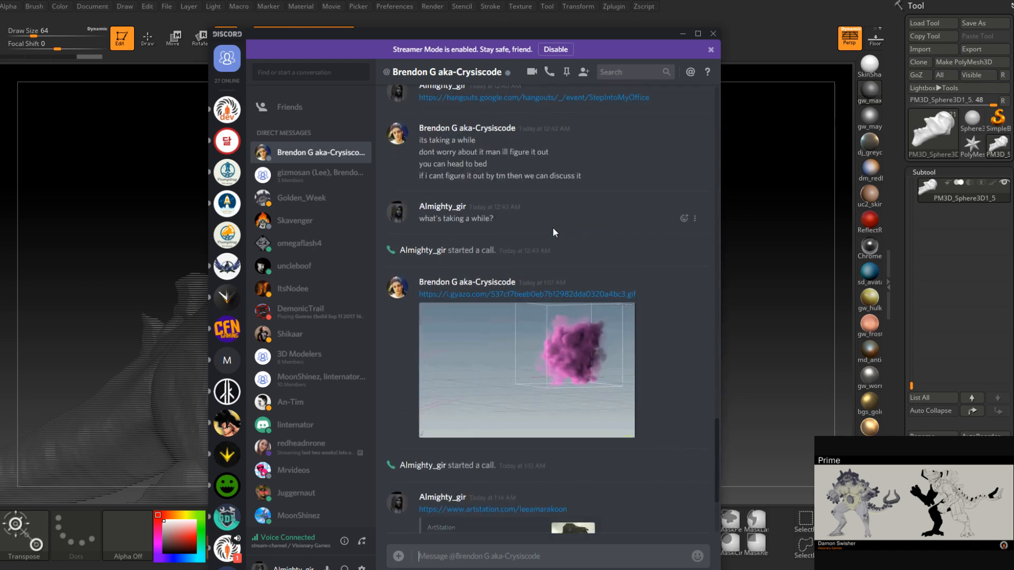
scroll(554, 232, "down", 2)
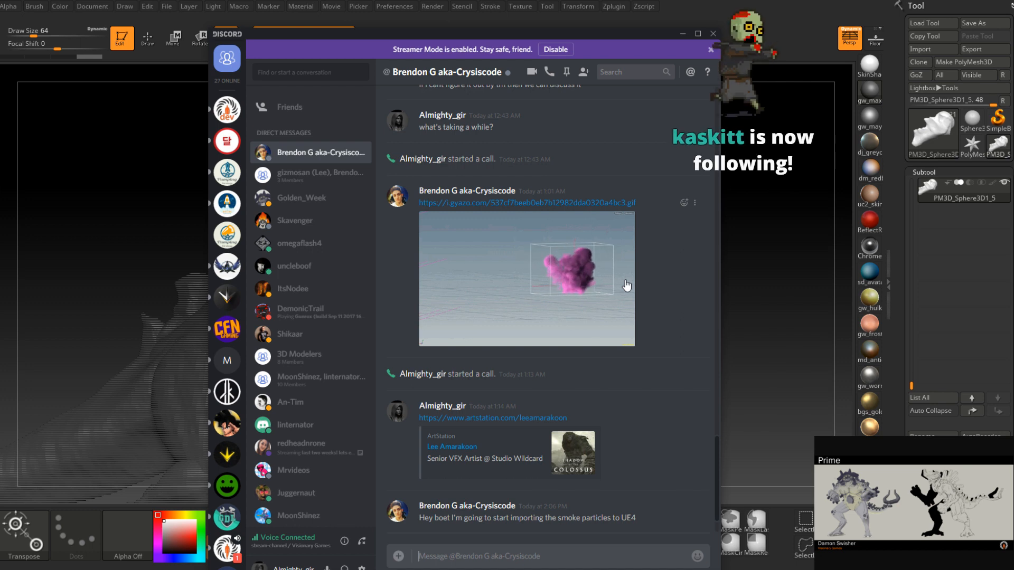
left_click_drag(574, 31, 1013, 68)
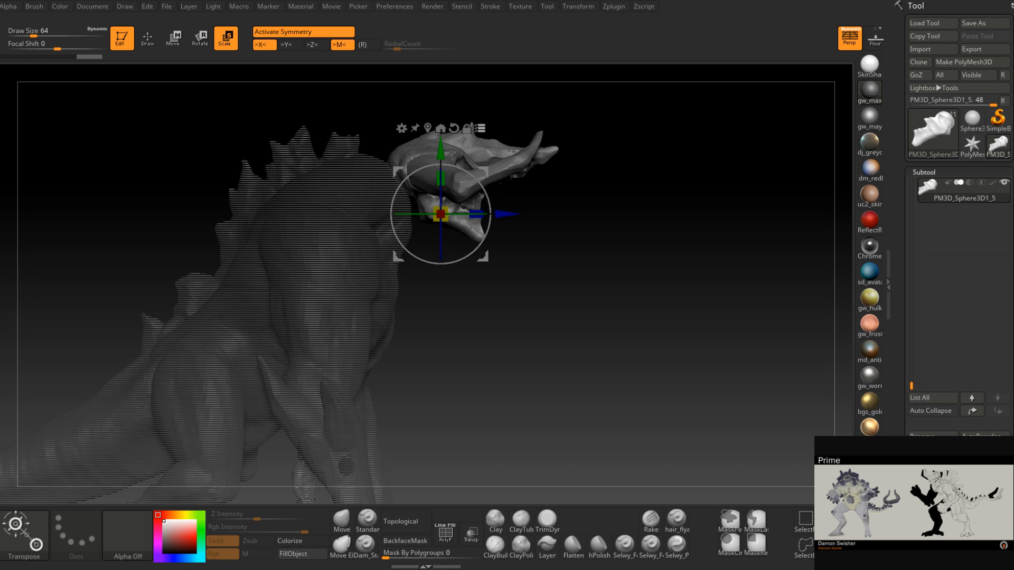
- Return to Draw mode, select the torso and neck subtool, and choose the Move brush at draw size 124
left_click_drag(315, 498, 498, 273, "shift")
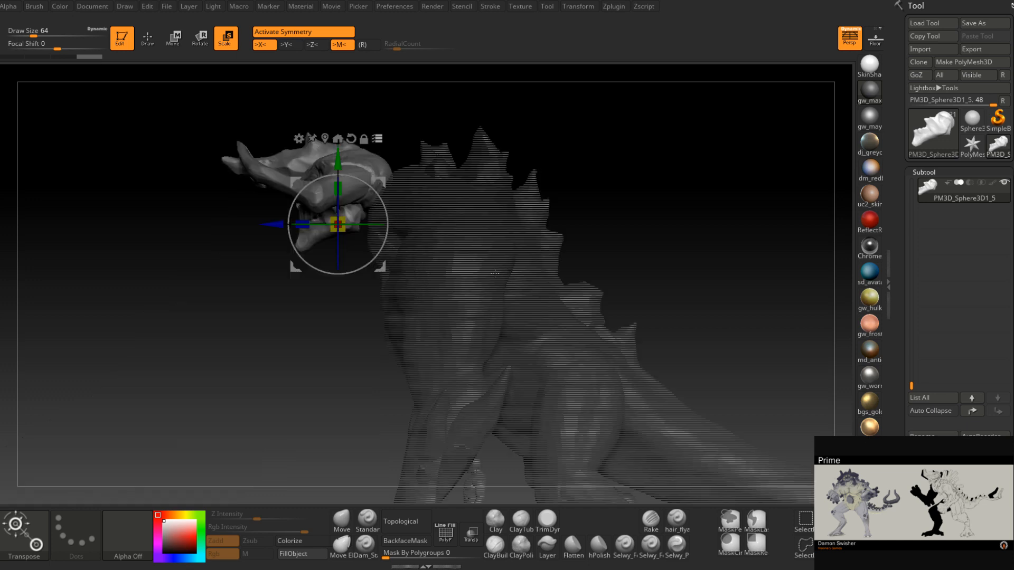
left_click(150, 46)
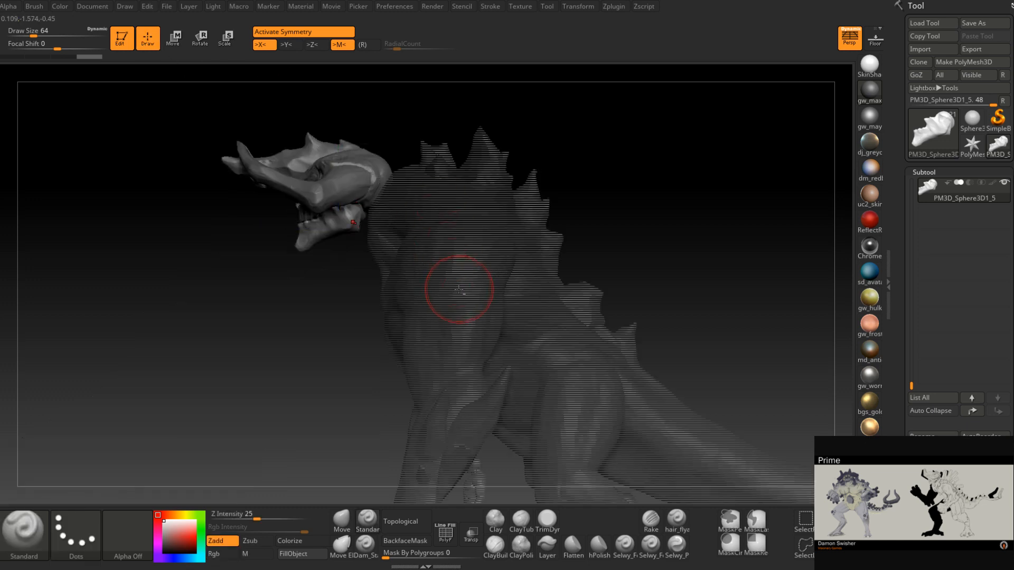
left_click(459, 289, "alt")
right_click_drag(448, 288, 487, 244)
left_click(478, 239, "alt")
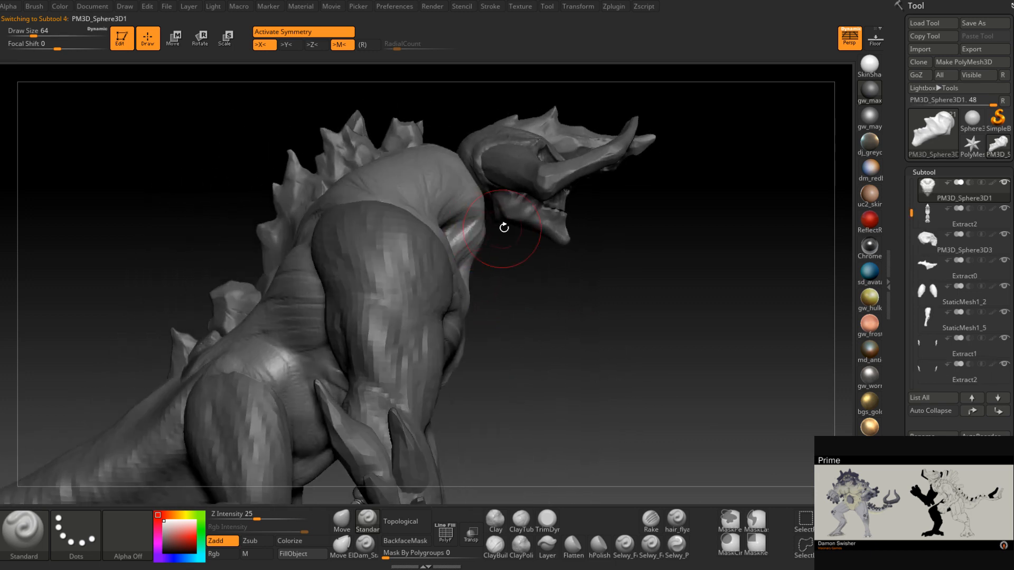
left_click(342, 520)
key("space")
left_click_drag(479, 235, 493, 237)
- Frame the whole creature from the front and record a turntable movie of it
right_click_drag(496, 237, 389, 240)
right_click_drag(576, 307, 567, 219, "ctrl")
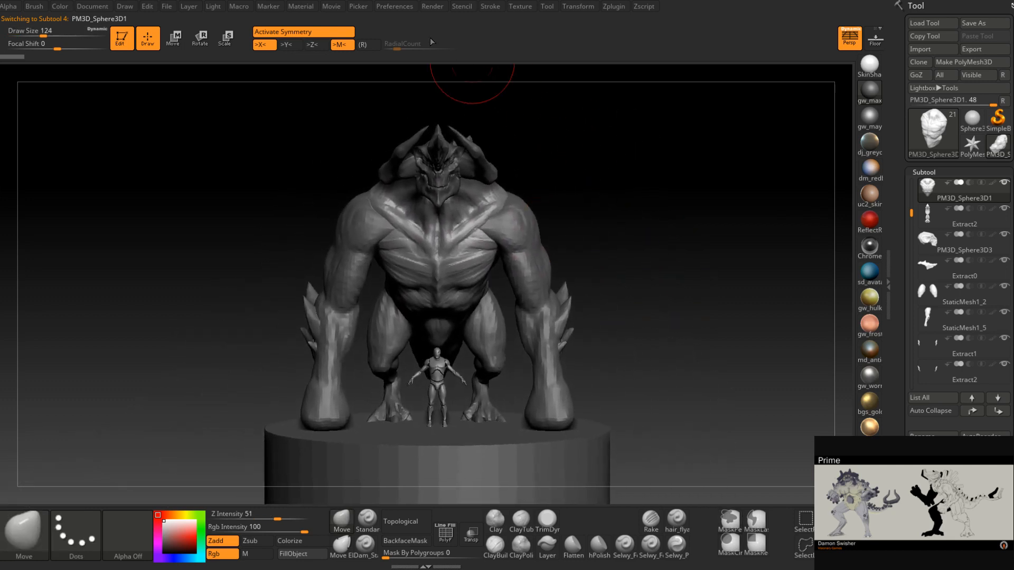
left_click(338, 5)
left_click(332, 7)
left_click(407, 63)
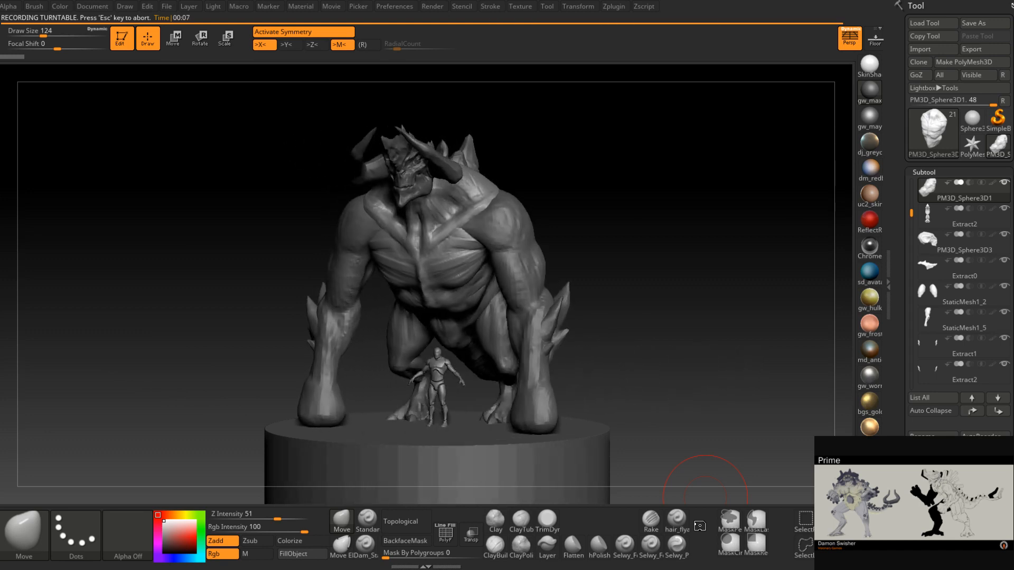
- Reshape the neck and throat below the jaw to fit the head with the Move brush, reducing the draw size to 101
right_click_drag(434, 205, 473, 304, "alt")
right_click_drag(472, 303, 460, 284, "ctrl")
mouse_move(437, 328)
right_mouse_down("alt")
mouse_move(492, 292)
mouse_move(471, 297)
mouse_move(415, 359)
right_mouse_up("alt")
mouse_move(480, 298)
right_mouse_down()
mouse_move(429, 305)
mouse_move(425, 236)
right_mouse_up()
key("space")
left_click_drag(454, 284, 457, 284)
mouse_move(458, 284)
right_mouse_down()
mouse_move(509, 301)
mouse_move(490, 285)
right_mouse_up()
key("space")
left_click_drag(524, 321, 515, 322)
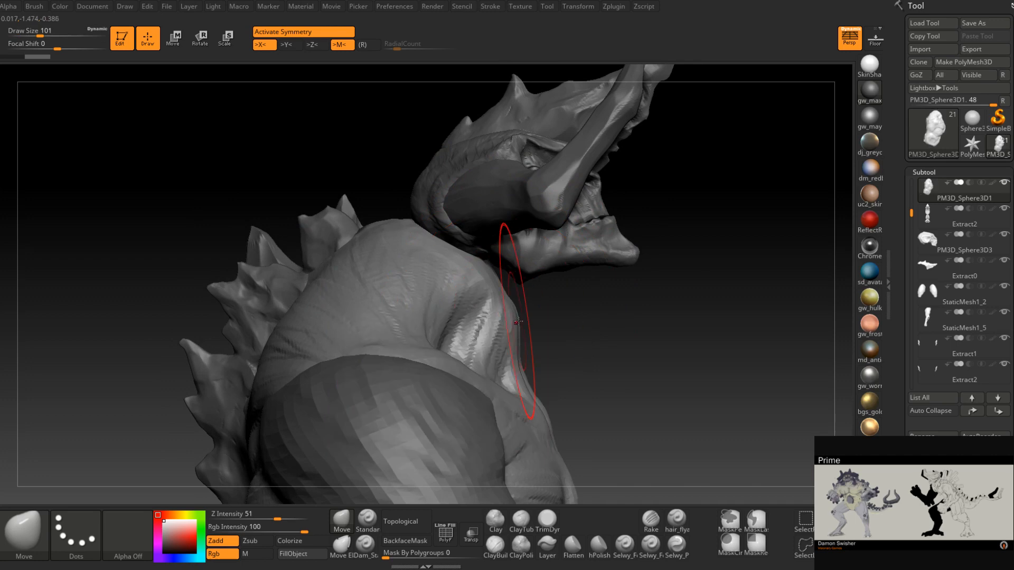
- Adjust the base of the neck and the upper back with the Move brush at draw size 163
mouse_move(509, 315)
right_mouse_down()
mouse_move(445, 308)
mouse_move(451, 294)
right_mouse_up()
key("space")
left_click_drag(451, 295, 431, 298)
right_click_drag(431, 299, 453, 297)
key("space")
left_click_drag(453, 296, 456, 296)
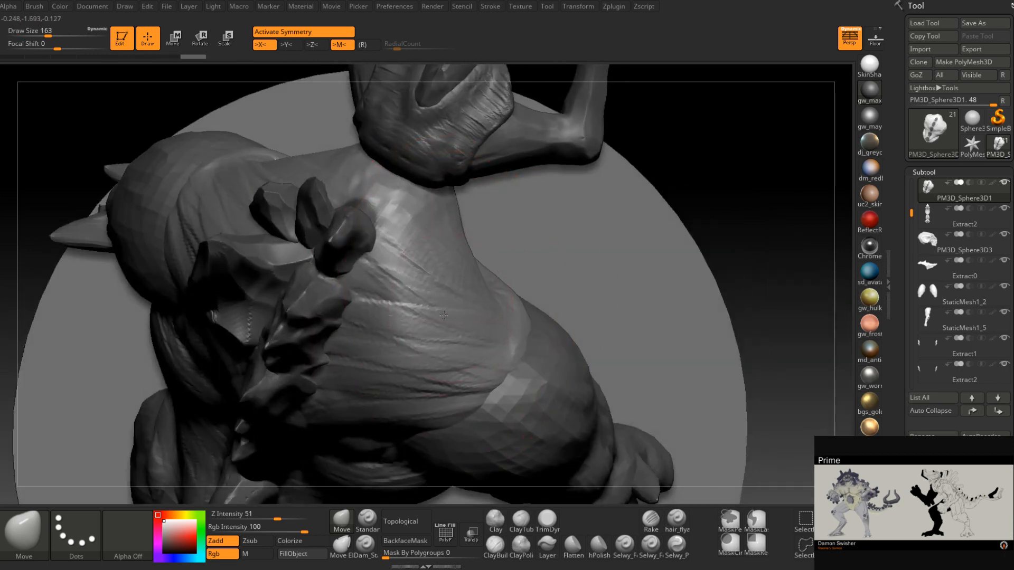
mouse_move(395, 350)
right_mouse_down()
mouse_move(417, 290)
mouse_move(486, 306)
right_mouse_up()
right_click_drag(530, 343, 501, 296, "alt")
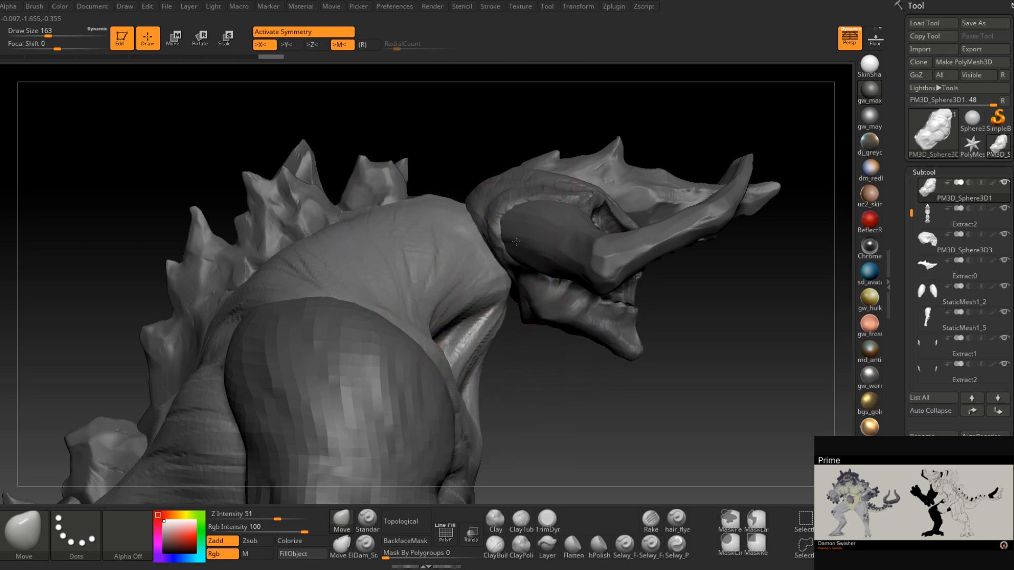
- Refine the nape between the head and the first dorsal spikes with the Move brush at draw size 116
right_click_drag(567, 282, 507, 309)
key("space")
left_click_drag(505, 304, 498, 306)
mouse_move(612, 312)
right_mouse_down()
mouse_move(534, 322)
mouse_move(528, 293)
right_mouse_up()
key("space")
left_click_drag(578, 296, 570, 302)
left_click_drag(655, 275, 464, 288)
right_click_drag(618, 293, 702, 285)
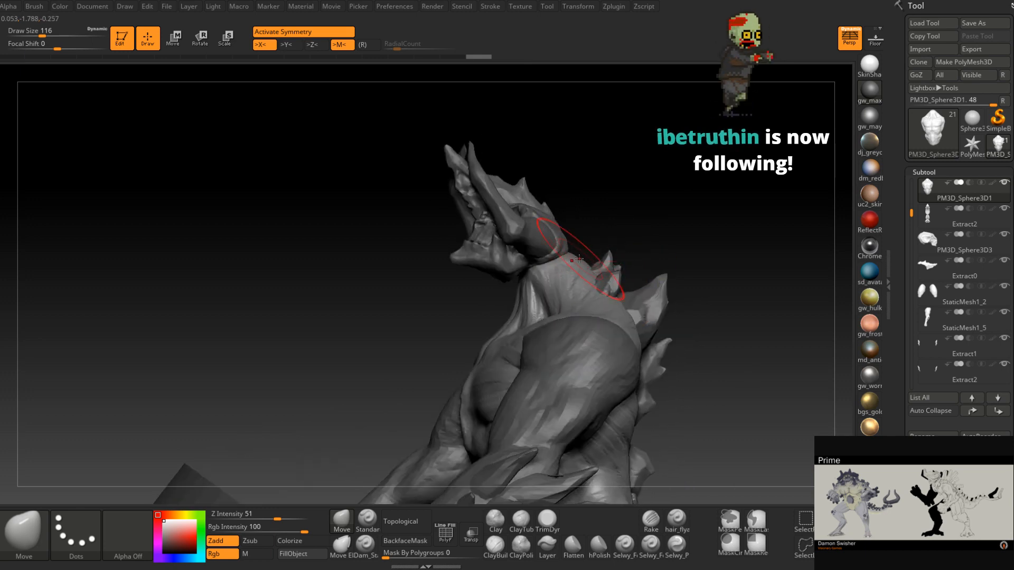
mouse_move(567, 256)
right_mouse_down()
mouse_move(624, 242)
mouse_move(629, 272)
mouse_move(591, 241)
mouse_move(674, 268)
mouse_move(606, 233)
mouse_move(657, 236)
mouse_move(637, 209)
mouse_move(640, 242)
mouse_move(597, 264)
right_mouse_up()
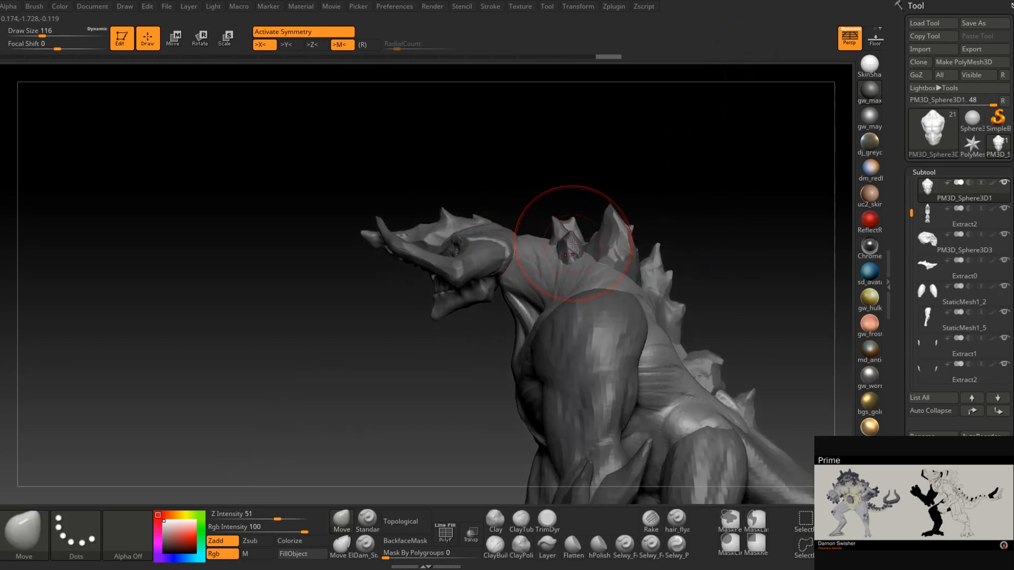
- Reshape the upper back beside the large dorsal spikes with the Move brush at draw size 149
key("s")
left_click_drag(606, 247, 606, 240)
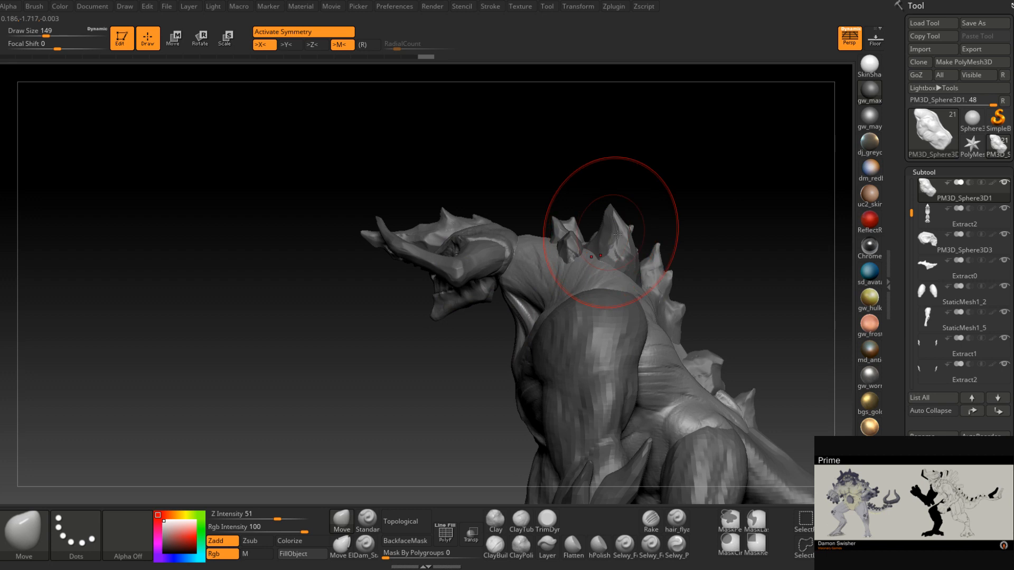
mouse_move(657, 325)
right_mouse_down()
mouse_move(594, 289)
mouse_move(537, 282)
mouse_move(571, 316)
mouse_move(505, 317)
right_mouse_up()
mouse_move(588, 309)
right_mouse_down()
mouse_move(603, 272)
mouse_move(496, 364)
right_mouse_up()
- Adjust the broad shape of the lower back and waist with the Move brush at draw size 262
key("space")
mouse_move(543, 293)
left_mouse_down()
mouse_move(560, 293)
mouse_move(537, 282)
left_mouse_up()
mouse_move(549, 296)
right_mouse_down()
mouse_move(489, 311)
mouse_move(465, 358)
right_mouse_up()
key("space")
left_click_drag(538, 292, 533, 292)
mouse_move(491, 295)
right_mouse_down()
mouse_move(554, 333)
mouse_move(547, 327)
right_mouse_up()
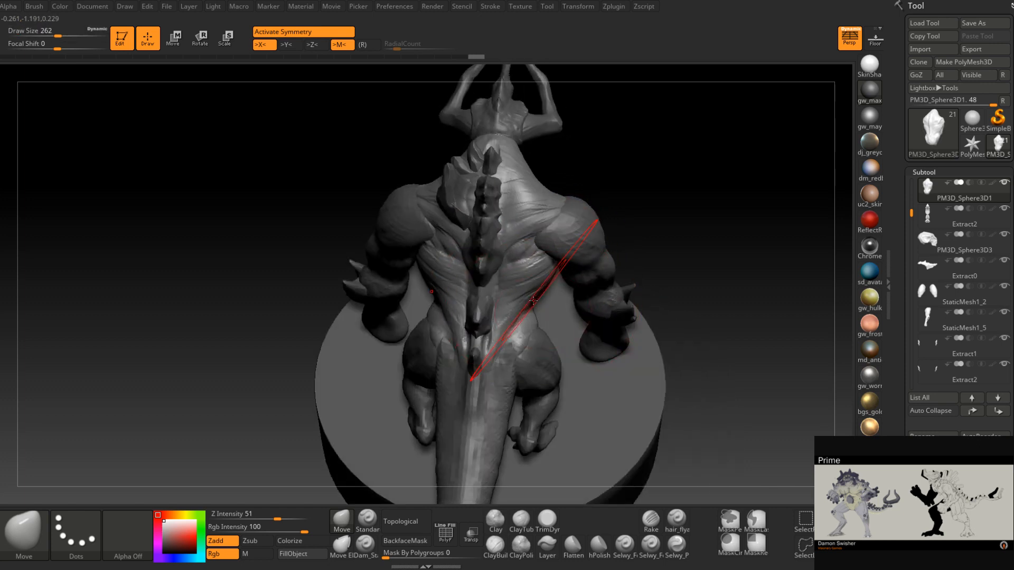
right_click_drag(540, 279, 489, 254)
mouse_move(517, 296)
right_mouse_down("ctrl")
mouse_move(521, 264)
mouse_move(538, 277)
mouse_move(508, 300)
right_mouse_up("ctrl")
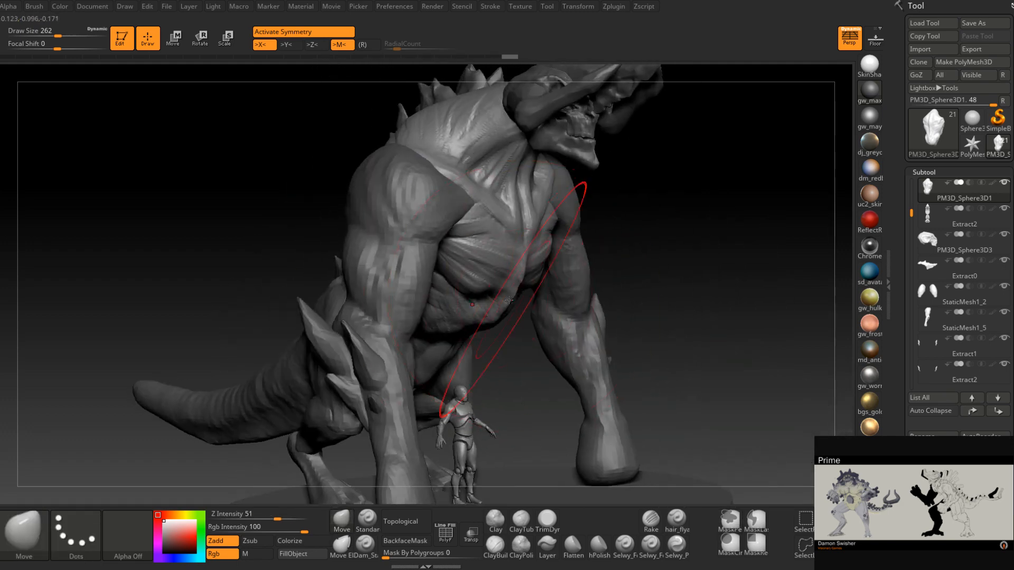
- Reshape the flanks and hips of the torso with the Move brush at draw sizes 158 and 217
mouse_move(458, 324)
right_mouse_down()
mouse_move(449, 323)
mouse_move(460, 324)
mouse_move(455, 312)
right_mouse_up()
key("space")
left_click_drag(453, 312, 444, 323)
key("space")
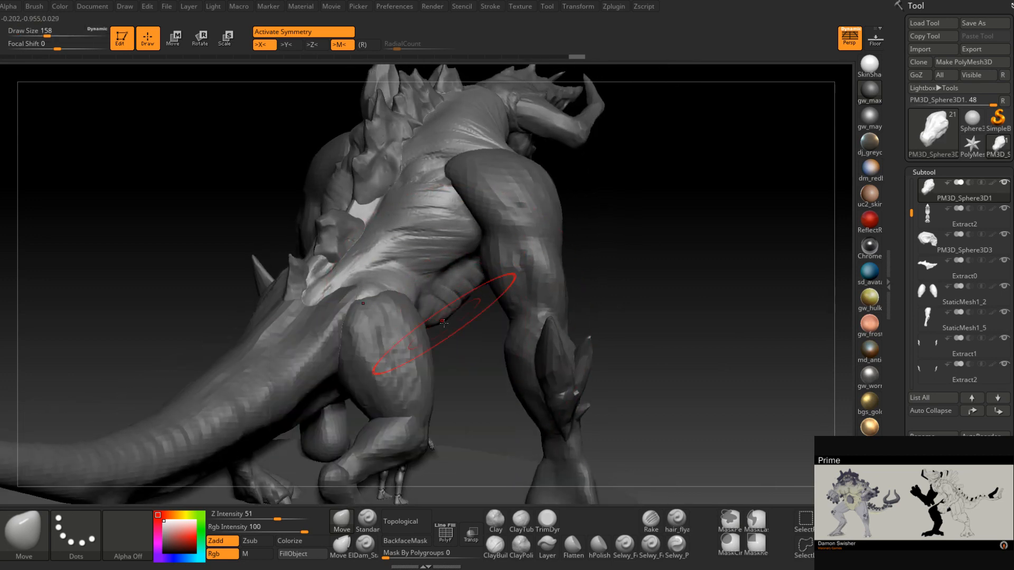
right_click_drag(444, 315, 570, 303)
key("space")
left_click_drag(566, 304, 556, 286)
key("space")
right_click_drag(544, 288, 574, 285)
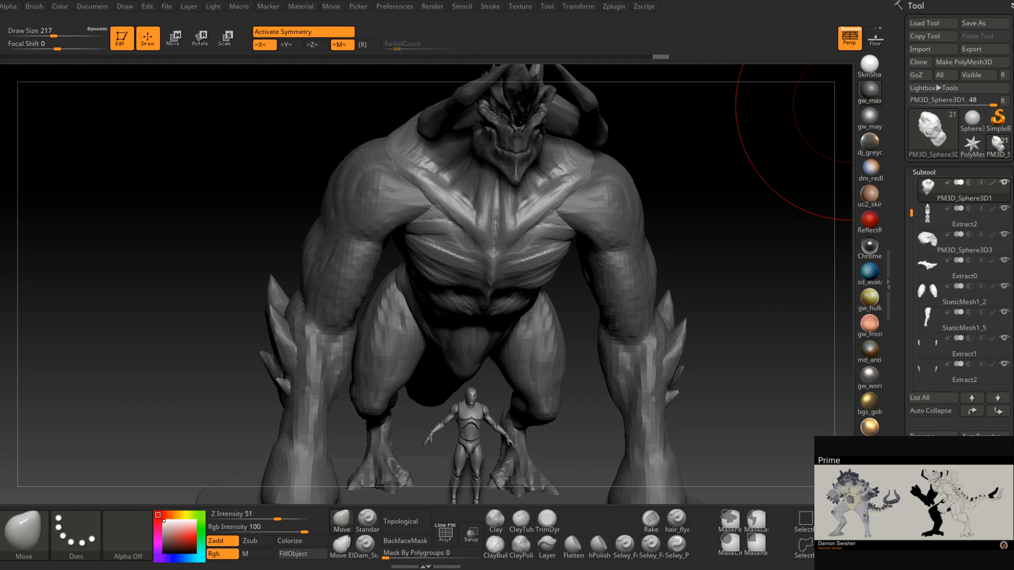
- Adjust the lower belly in front of the thighs with the Move brush at draw size 172
right_click_drag(530, 275, 466, 340)
key("space")
left_click_drag(466, 339, 461, 334)
right_click_drag(460, 335, 523, 329)
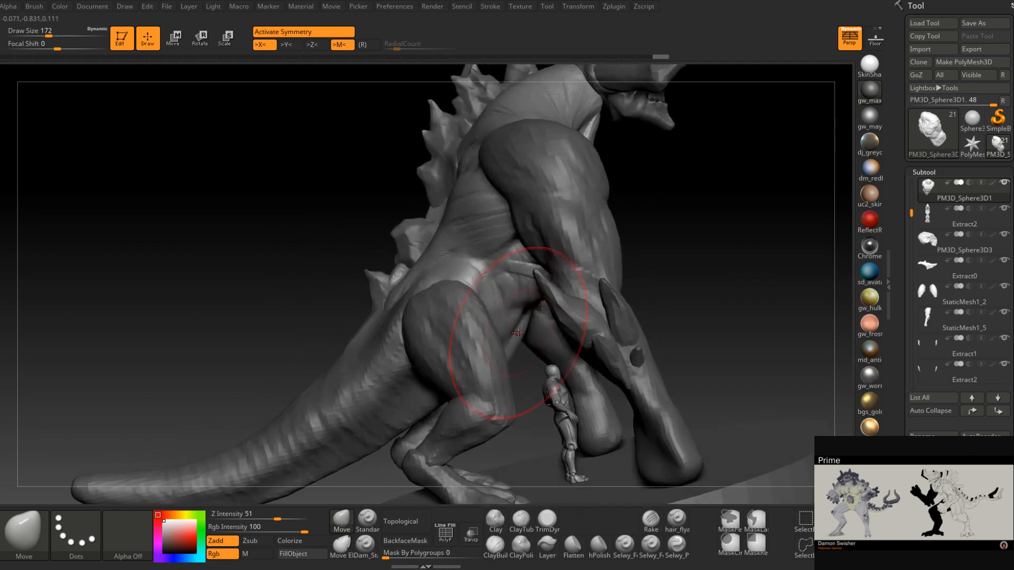
- Refine the waist and the sides of the ribcage with the Move brush at draw size 163
mouse_move(509, 291)
right_mouse_down()
mouse_move(559, 288)
mouse_move(611, 264)
mouse_move(497, 295)
right_mouse_up()
key("space")
left_click_drag(497, 286, 495, 264)
key("space")
mouse_move(493, 270)
right_mouse_down()
mouse_move(693, 195)
mouse_move(554, 243)
mouse_move(599, 248)
mouse_move(549, 280)
mouse_move(547, 296)
right_mouse_up()
key("space")
left_click_drag(547, 296, 539, 296)
right_click_drag(534, 297, 554, 293)
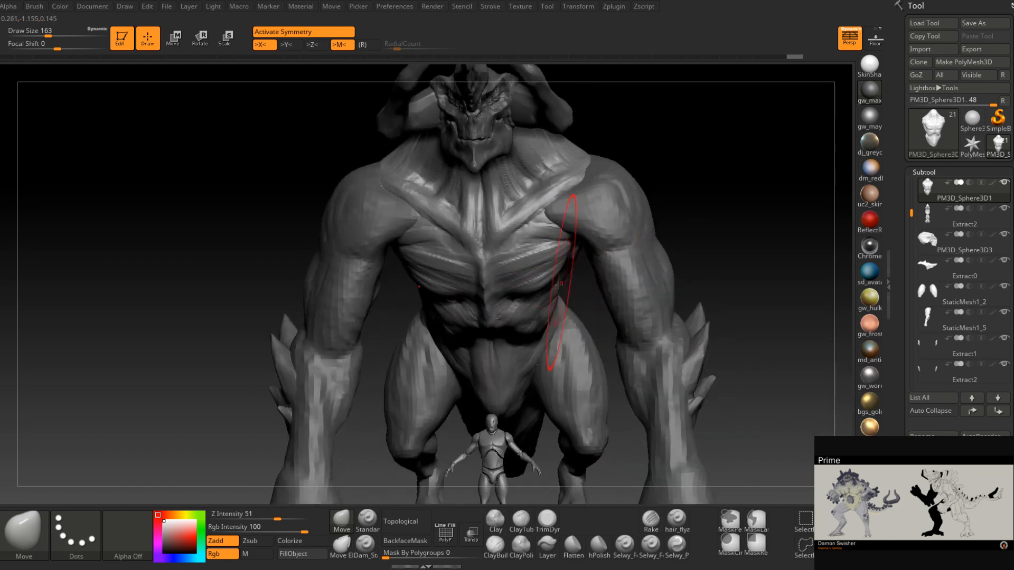
- Refine the side and back muscles below the armpit with the Move brush, reducing the draw size to 80
mouse_move(564, 287)
right_mouse_down()
mouse_move(557, 318)
mouse_move(485, 364)
mouse_move(418, 388)
mouse_move(482, 355)
mouse_move(449, 366)
mouse_move(480, 361)
mouse_move(463, 297)
mouse_move(442, 303)
mouse_move(465, 283)
right_mouse_up()
key("space")
left_click_drag(465, 282, 460, 282)
mouse_move(461, 282)
right_mouse_down()
mouse_move(447, 285)
mouse_move(458, 283)
right_mouse_up()
key("space")
left_click_drag(461, 282, 464, 283)
right_click_drag(480, 282, 507, 312)
mouse_move(527, 272)
right_mouse_down()
mouse_move(575, 267)
mouse_move(642, 294)
mouse_move(673, 280)
mouse_move(734, 280)
mouse_move(511, 304)
mouse_move(530, 227)
right_mouse_up()
key("space")
left_click_drag(477, 290, 468, 289)
mouse_move(502, 280)
right_mouse_down()
mouse_move(464, 293)
mouse_move(467, 307)
right_mouse_up()
key("space")
left_click_drag(475, 298, 465, 298)
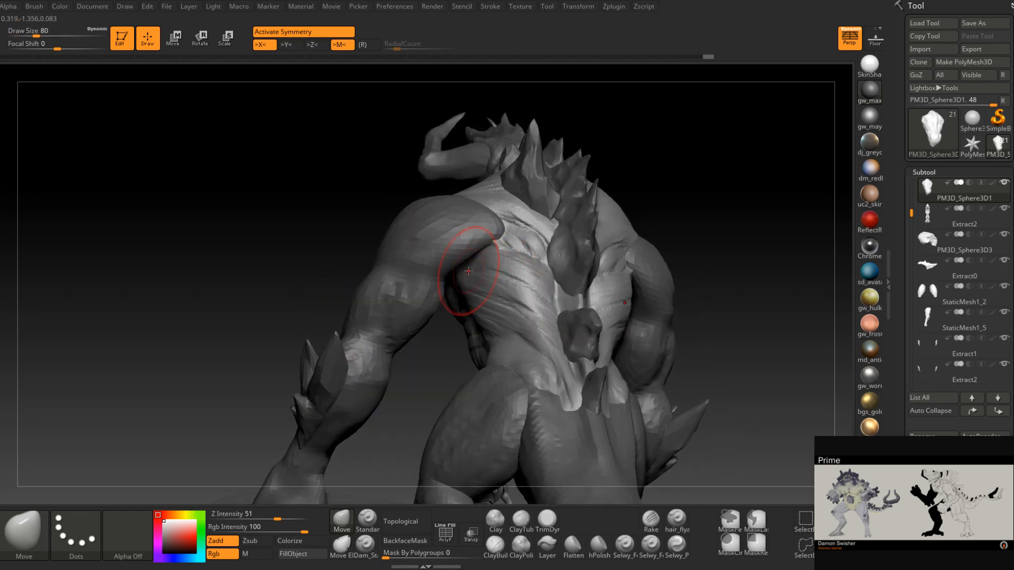
mouse_move(471, 268)
right_mouse_down()
mouse_move(478, 273)
mouse_move(476, 245)
right_mouse_up()
key("space")
left_click(469, 273)
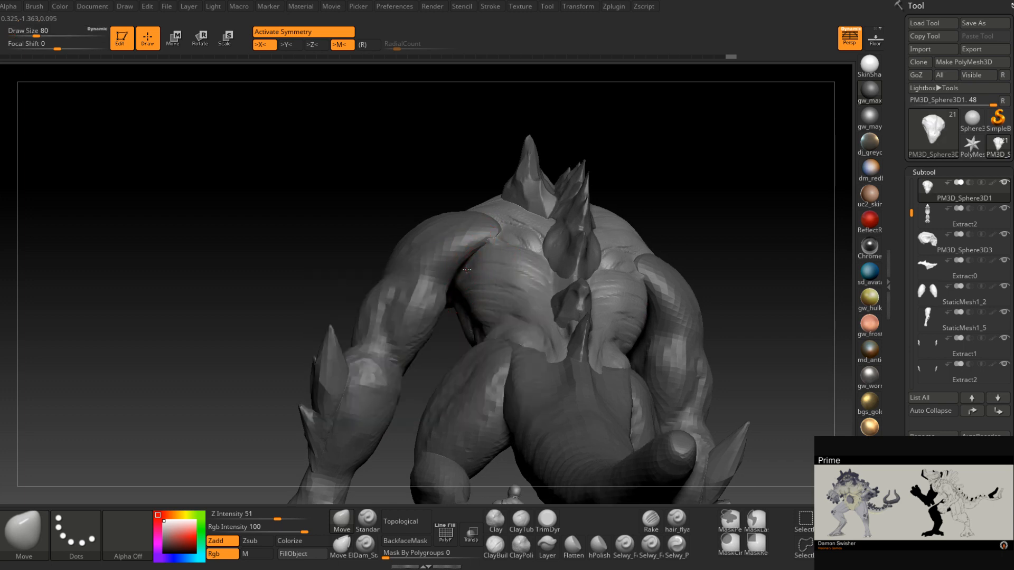
- Refine the side and back muscles of the torso with the Move brush, varying the draw size
mouse_move(462, 279)
right_mouse_down()
mouse_move(543, 227)
mouse_move(474, 269)
mouse_move(469, 333)
mouse_move(463, 322)
mouse_move(560, 293)
mouse_move(578, 301)
mouse_move(612, 261)
mouse_move(603, 272)
mouse_move(593, 231)
mouse_move(558, 310)
right_mouse_up()
key("space")
left_click(467, 331)
key("space")
left_click(594, 289)
mouse_move(560, 344)
right_mouse_down()
mouse_move(543, 317)
mouse_move(515, 356)
mouse_move(563, 359)
mouse_move(618, 336)
mouse_move(498, 347)
mouse_move(533, 338)
mouse_move(546, 293)
mouse_move(547, 346)
mouse_move(559, 358)
mouse_move(530, 290)
mouse_move(527, 312)
right_mouse_up()
key("space")
left_click_drag(530, 308, 525, 308)
- Adjust the chest and the sides of the ribcage with the Move brush at draw sizes 108 and 87
mouse_move(525, 308)
right_mouse_down()
mouse_move(536, 336)
mouse_move(537, 323)
mouse_move(532, 343)
mouse_move(526, 327)
right_mouse_up()
key("space")
left_click_drag(526, 327, 523, 327)
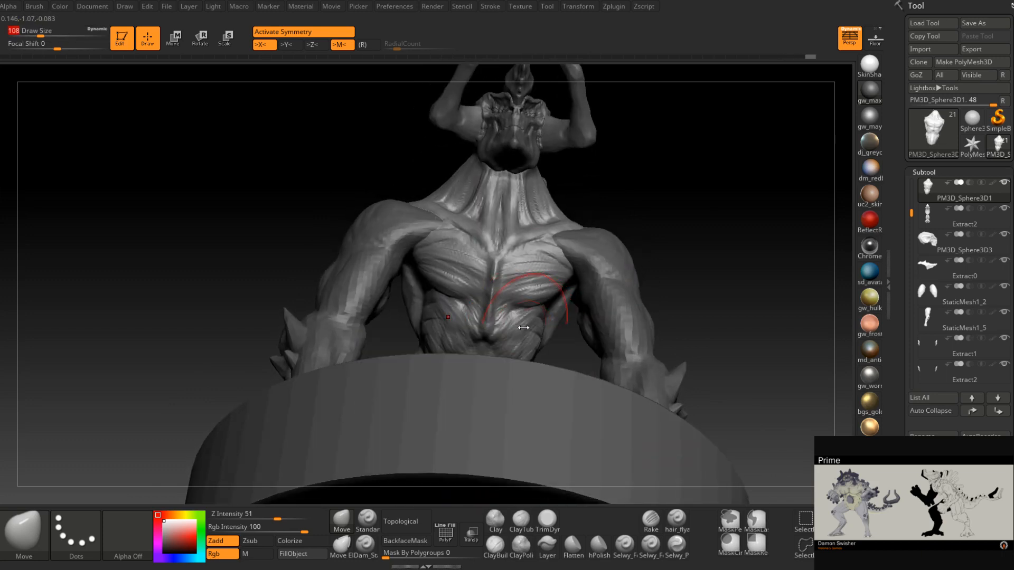
mouse_move(540, 315)
right_mouse_down()
mouse_move(543, 290)
mouse_move(548, 306)
right_mouse_up()
key("s")
left_click_drag(549, 303, 546, 303)
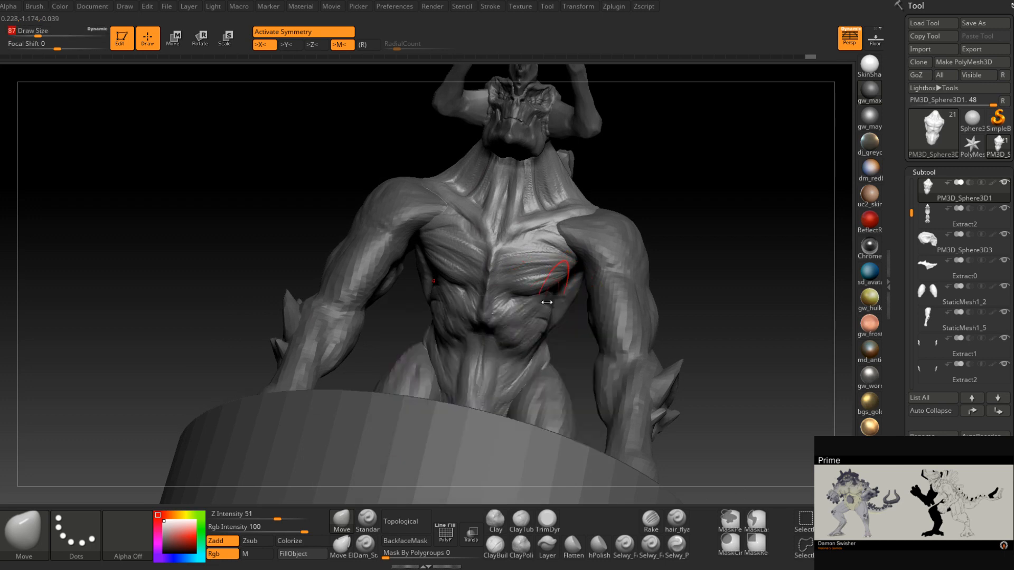
right_click_drag(551, 294, 599, 283)
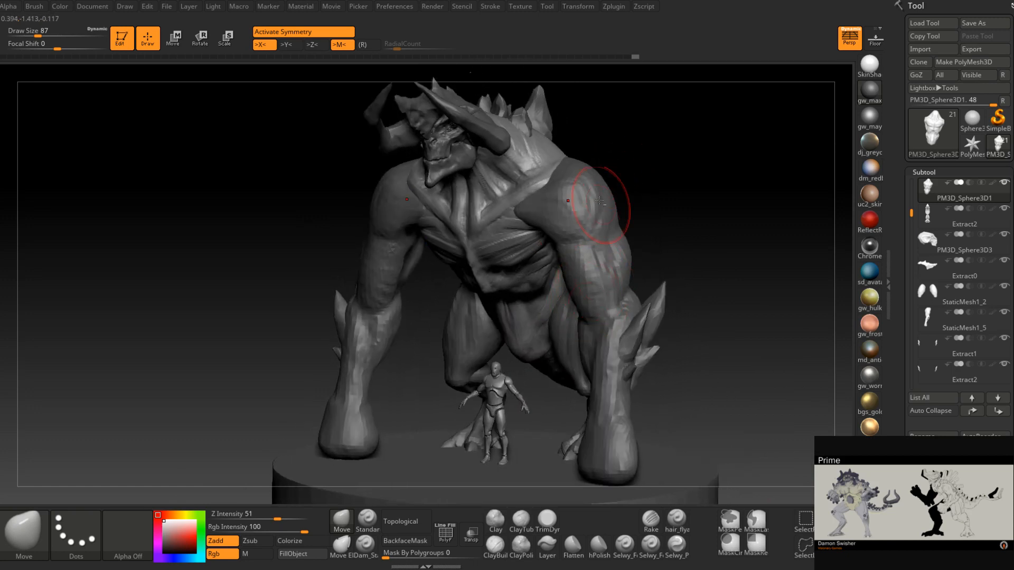
- Select the arms subtool and reshape the shoulders with the Move brush at draw size 120
left_click(583, 240, "alt")
mouse_move(584, 240)
right_mouse_down()
mouse_move(475, 283)
mouse_move(495, 274)
right_mouse_up()
key("space")
left_click_drag(503, 274, 509, 274)
mouse_move(510, 274)
right_mouse_down()
mouse_move(521, 250)
mouse_move(497, 266)
mouse_move(480, 303)
mouse_move(543, 317)
mouse_move(566, 244)
right_mouse_up()
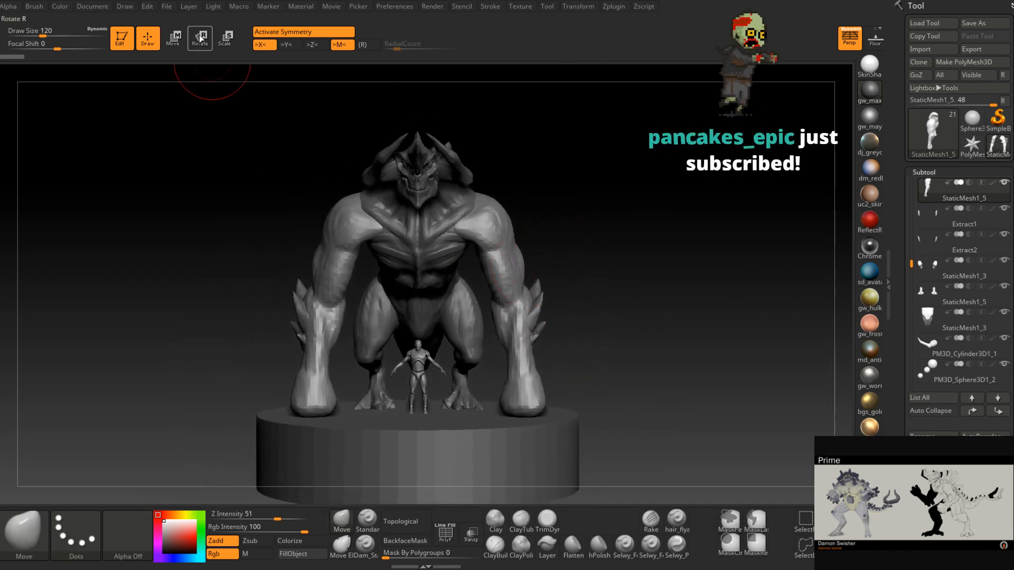
- Rotate both arms outward at the shoulders so they spread away from the torso
left_click(201, 38)
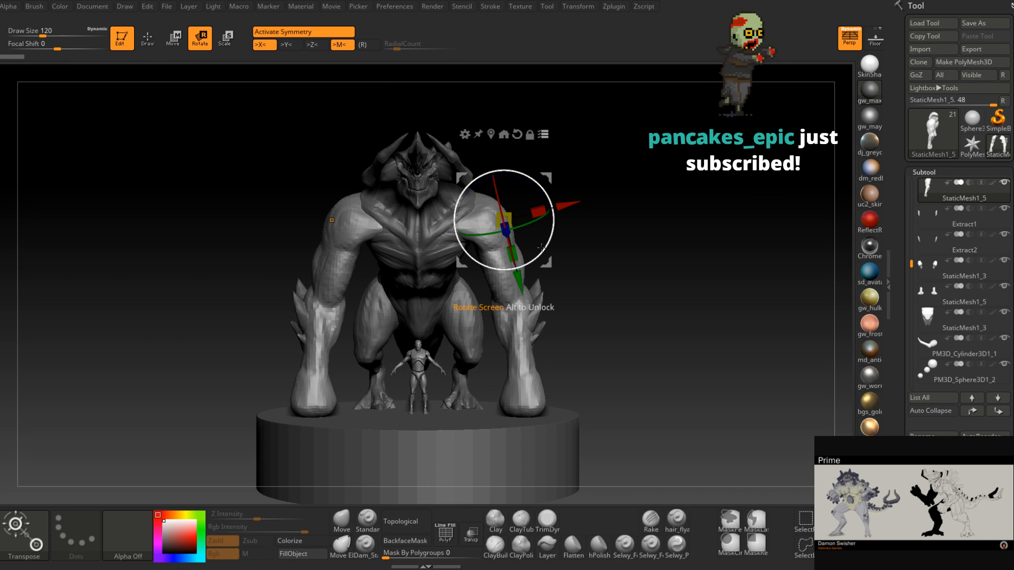
left_click(417, 183, "ctrl+shift")
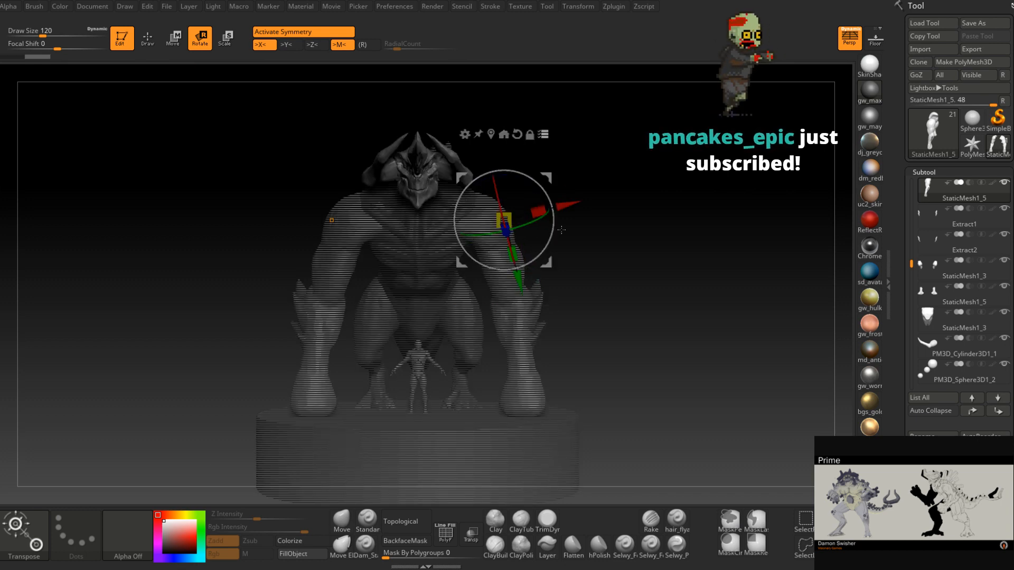
left_click(541, 135)
left_click_drag(544, 244, 544, 213)
left_click_drag(609, 217, 670, 244)
left_click_drag(565, 214, 554, 175)
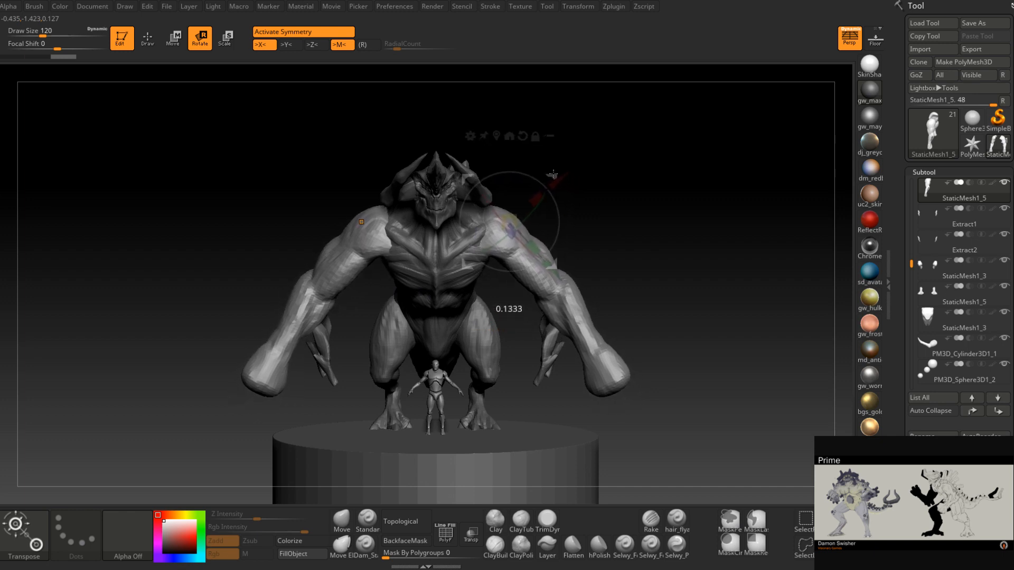
left_click_drag(626, 218, 387, 234)
- Reshape the shoulders and upper arms with the Move brush at draw sizes 120 and 149
right_click_drag(517, 248, 652, 256)
right_click_drag(464, 320, 484, 283)
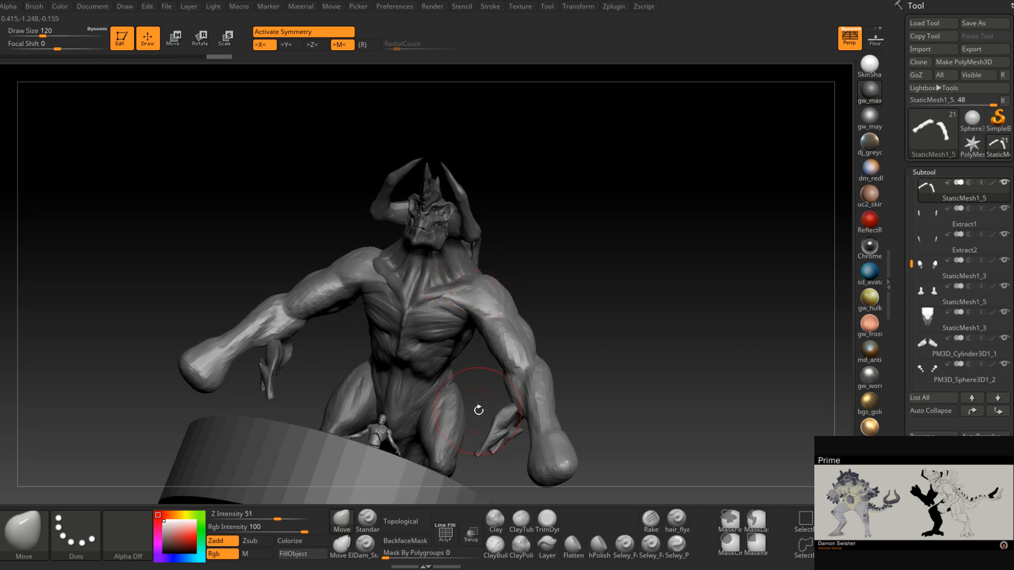
right_click_drag(549, 288, 504, 312)
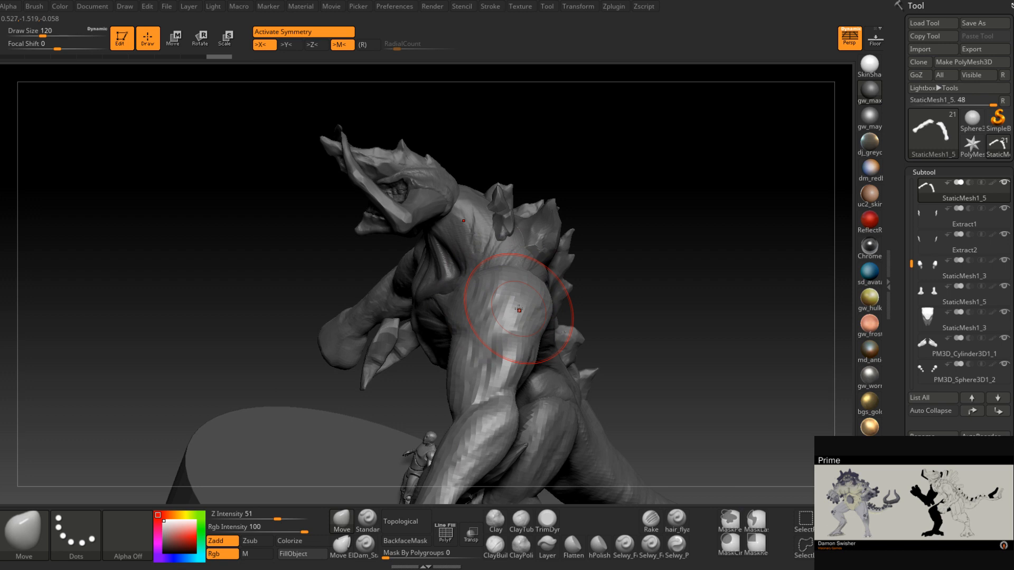
right_click_drag(513, 231, 554, 238)
left_click_drag(312, 296, 301, 288)
key("space")
mouse_move(533, 275)
right_mouse_down()
mouse_move(489, 268)
mouse_move(526, 273)
mouse_move(520, 339)
mouse_move(592, 283)
mouse_move(576, 287)
right_mouse_up()
key("space")
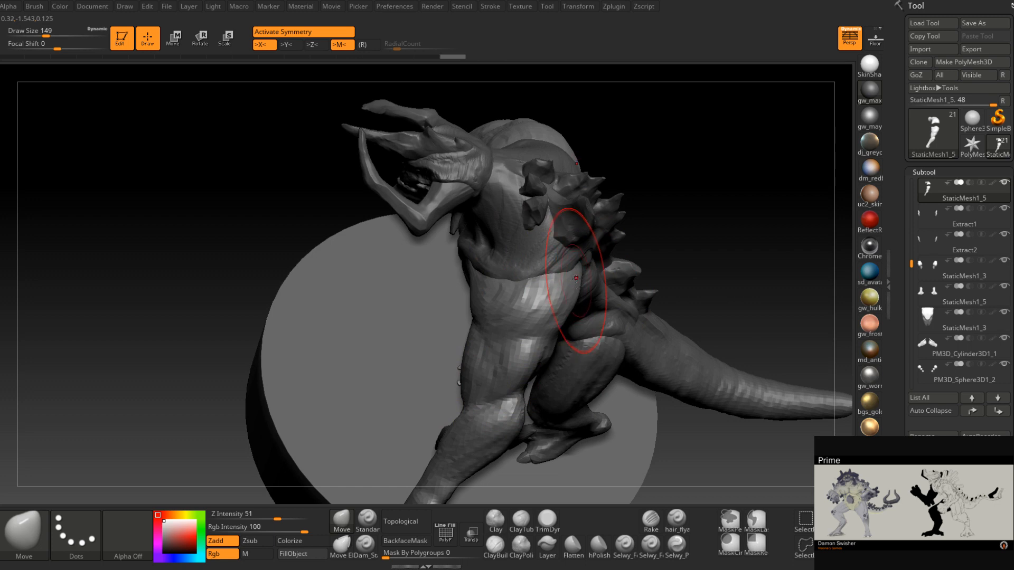
- Refine the shoulders, armpits and backs of the upper arms with the Move brush at draw sizes 132, 97 and 112
right_click_drag(565, 294, 560, 253)
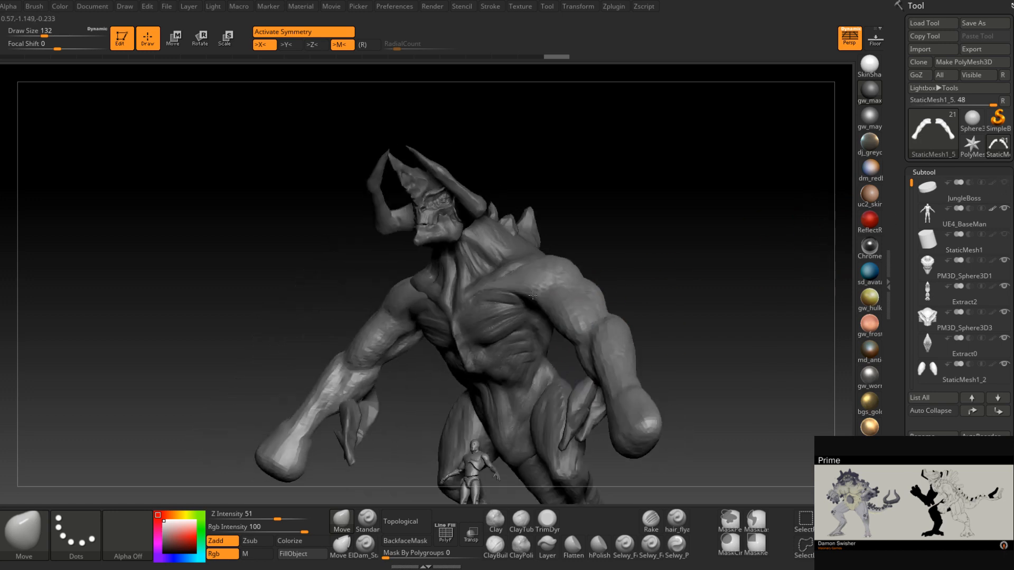
mouse_move(533, 296)
right_mouse_down()
mouse_move(581, 298)
mouse_move(599, 322)
mouse_move(602, 296)
right_mouse_up()
key("space")
left_click_drag(603, 296, 587, 295)
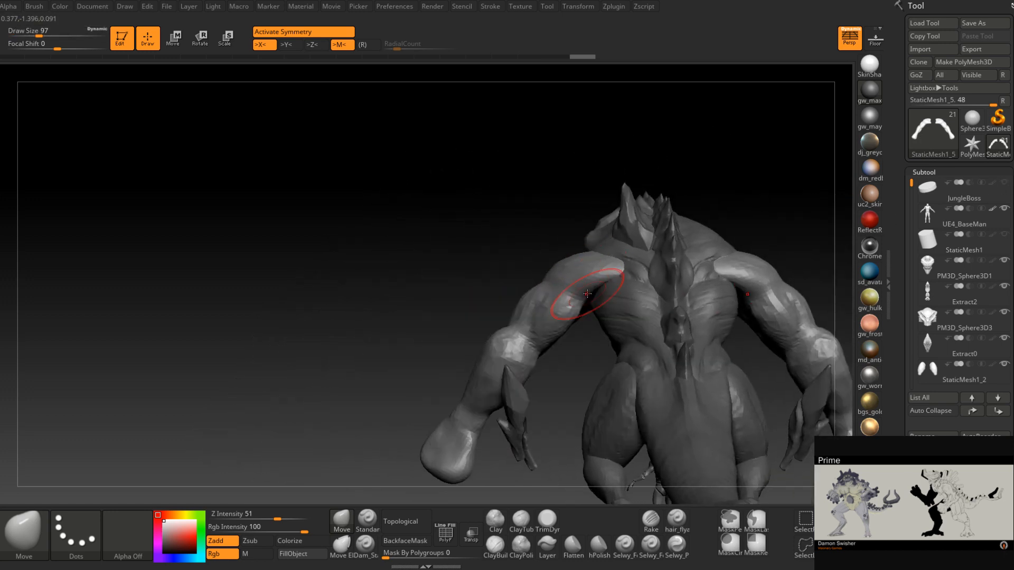
mouse_move(597, 296)
right_mouse_down()
mouse_move(600, 309)
mouse_move(692, 290)
mouse_move(603, 349)
mouse_move(628, 316)
mouse_move(594, 311)
right_mouse_up()
key("space")
left_click_drag(594, 283, 602, 283)
right_click_drag(591, 288, 566, 305)
key("space")
left_click_drag(566, 305, 562, 307)
right_click_drag(564, 303, 570, 280)
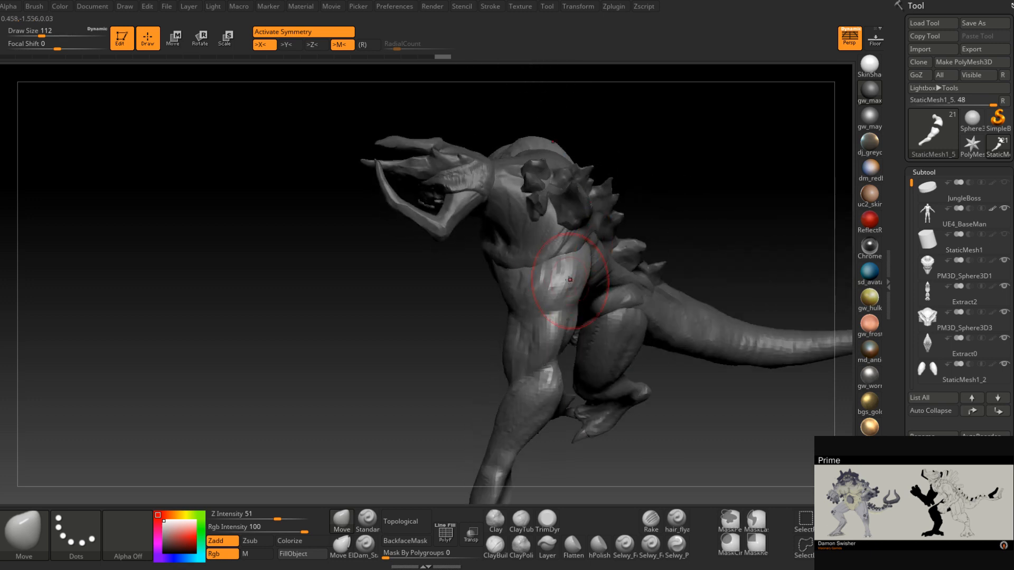
- Mask the shoulders and upper arms down to the elbows, leaving the forearms unmasked
key("ctrl")
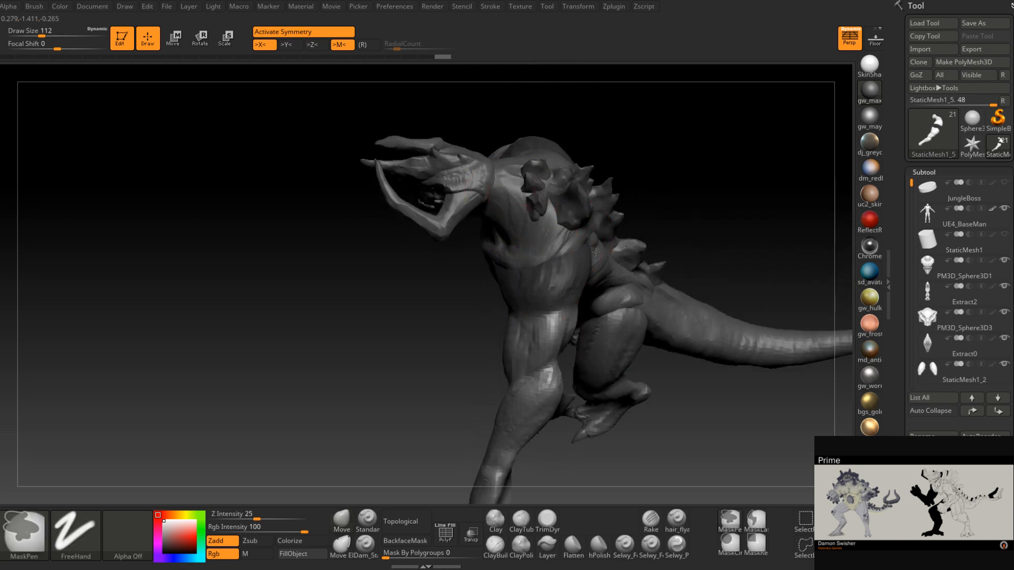
mouse_move(595, 252)
right_mouse_down()
mouse_move(580, 264)
mouse_move(594, 245)
right_mouse_up()
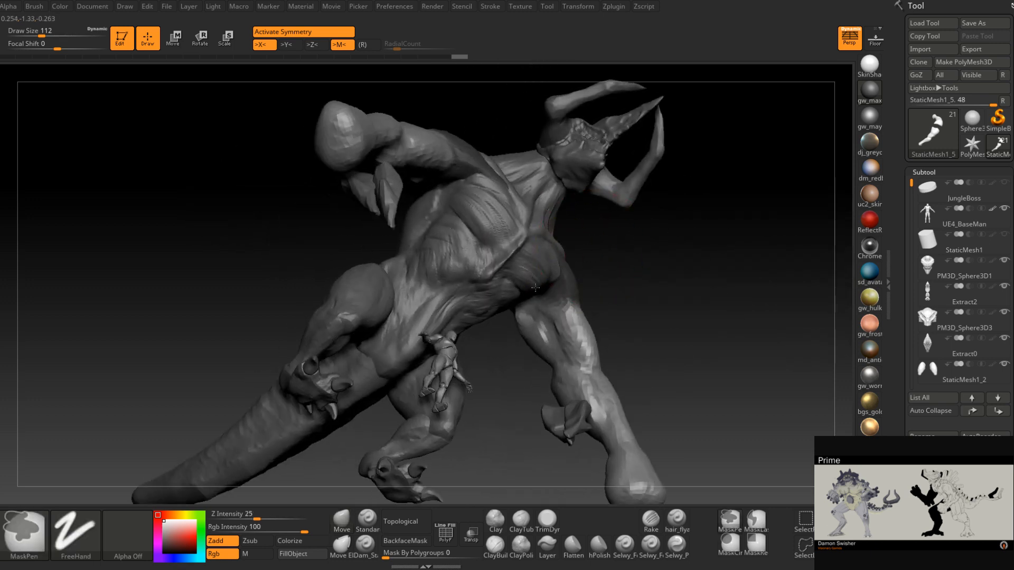
left_click_drag(551, 280, 575, 309, "ctrl")
right_click_drag(531, 362, 633, 362)
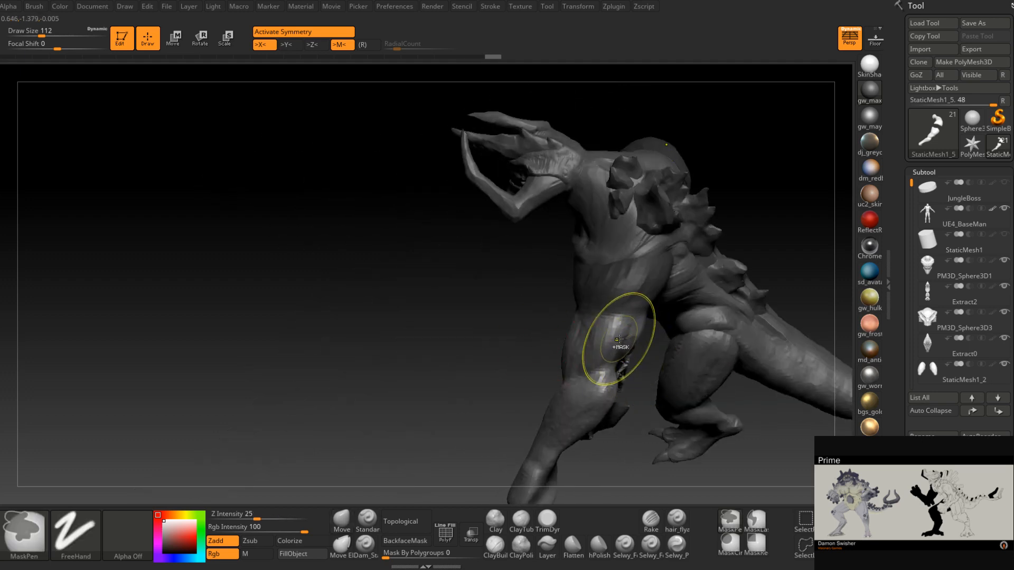
left_click(549, 362, "ctrl")
left_click(549, 356, "ctrl")
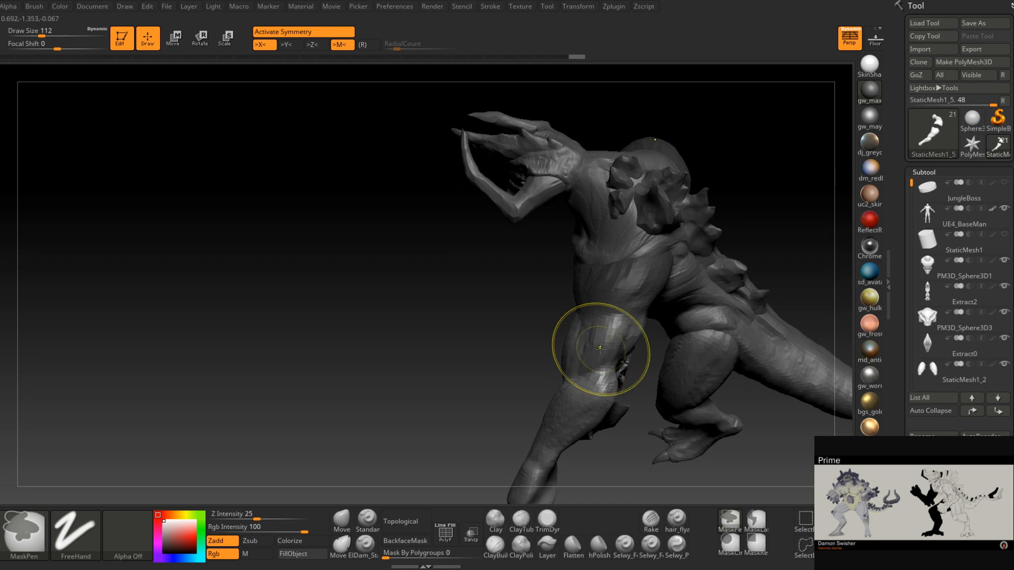
mouse_move(579, 346)
right_mouse_down()
mouse_move(601, 323)
mouse_move(566, 253)
mouse_move(600, 264)
mouse_move(562, 251)
right_mouse_up()
- Place the rotation gizmo at the elbow and rotate the unmasked forearms backward
left_click(200, 38)
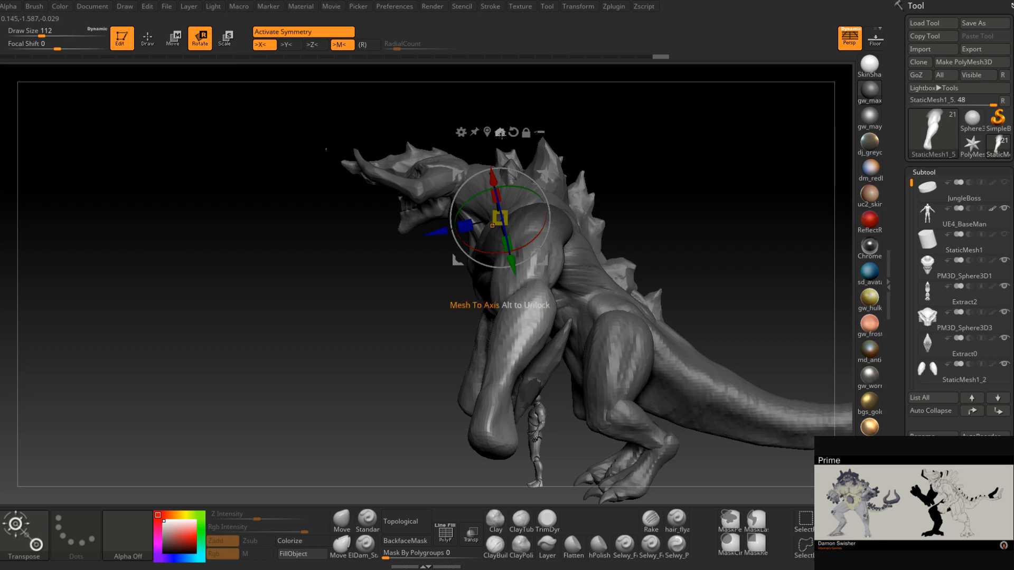
left_click(500, 133)
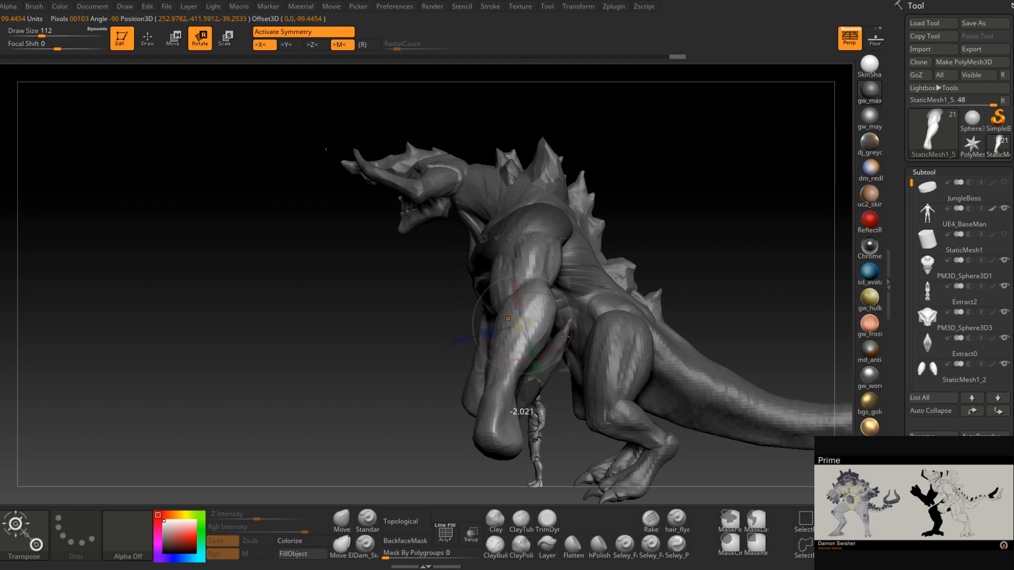
left_click_drag(570, 332, 556, 326)
left_click_drag(570, 283, 600, 276)
left_click_drag(596, 320, 594, 310)
- Fine-tune the angle and position of the forearms from the front, side and back of the creature
right_click_drag(595, 274, 511, 302, "alt")
left_click_drag(511, 302, 535, 299)
right_click_drag(541, 284, 630, 254)
mouse_move(530, 300)
left_mouse_down()
mouse_move(504, 300)
mouse_move(510, 305)
left_mouse_up()
right_click_drag(544, 285, 461, 292)
left_click_drag(512, 306, 508, 308)
right_click_drag(488, 297, 554, 275)
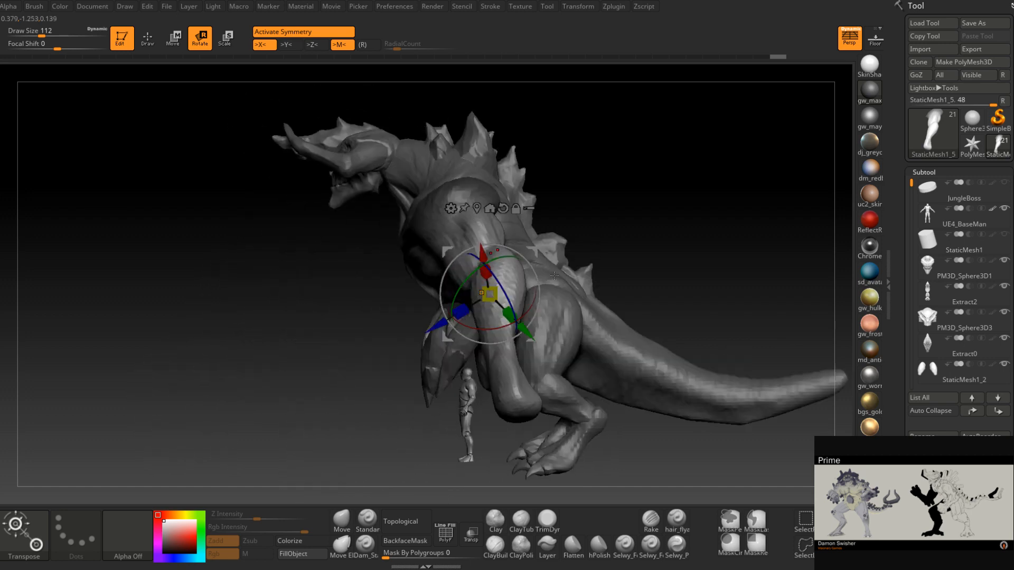
left_click(147, 38)
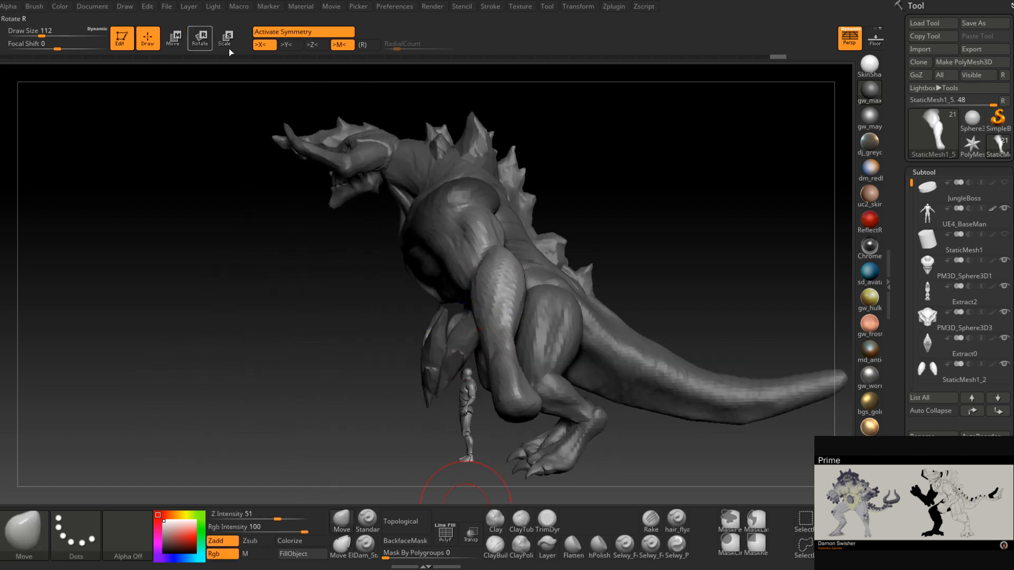
- Soften the upper-arm mask around the elbows by repeatedly blurring and inverting it, ending with the forearms unmasked
right_click_drag(441, 264, 484, 252)
left_click_drag(480, 251, 470, 228, "ctrl")
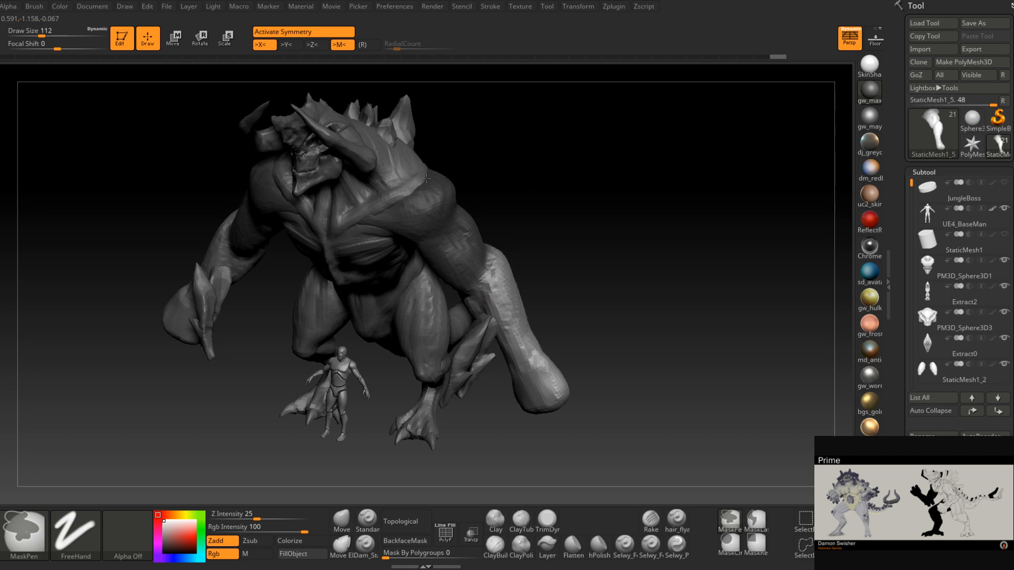
mouse_move(426, 204)
right_mouse_down()
mouse_move(470, 194)
mouse_move(435, 258)
mouse_move(493, 256)
mouse_move(522, 239)
right_mouse_up()
mouse_move(525, 312)
right_mouse_down()
mouse_move(570, 281)
mouse_move(598, 325)
mouse_move(490, 232)
right_mouse_up()
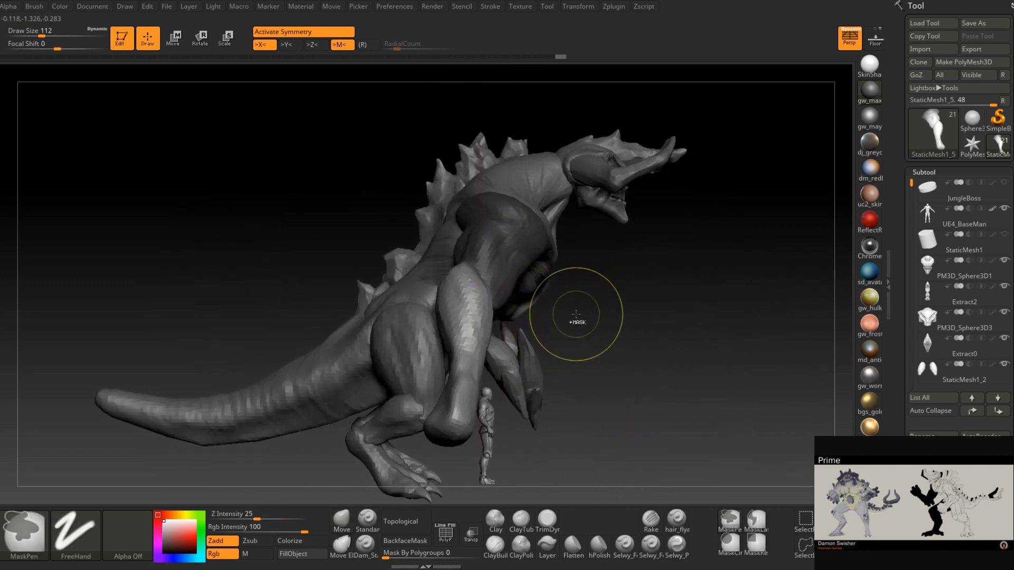
left_click(589, 299, "ctrl")
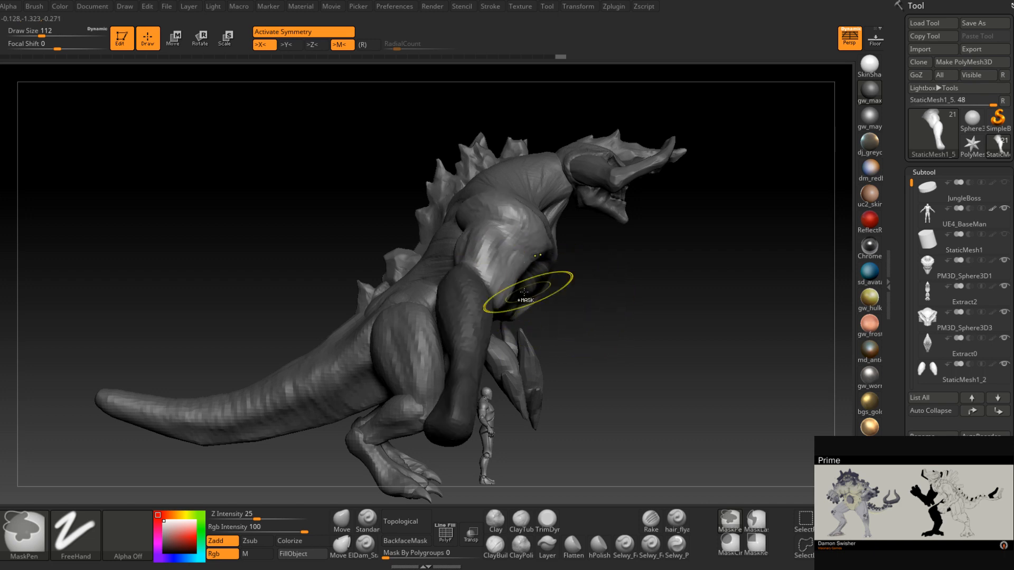
left_click(489, 291, "ctrl")
left_click(619, 292, "ctrl")
left_click(488, 313, "ctrl")
left_click(613, 304, "ctrl")
left_click_drag(606, 302, 533, 305)
left_click(751, 245, "ctrl")
left_click_drag(751, 245, 787, 259)
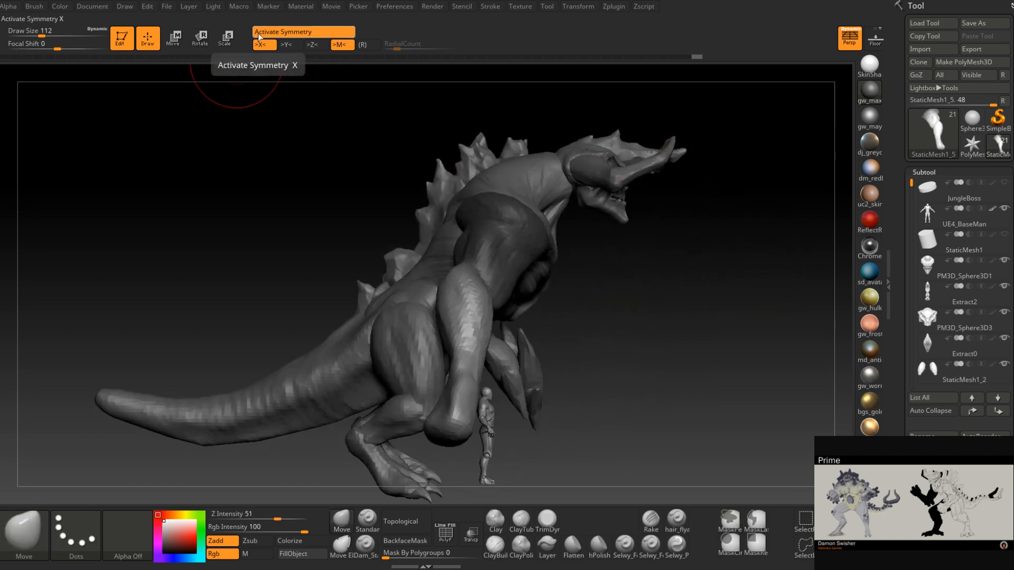
- Centre the gizmo on the unmasked part of the arms and swing the forearms forward
left_click(224, 38)
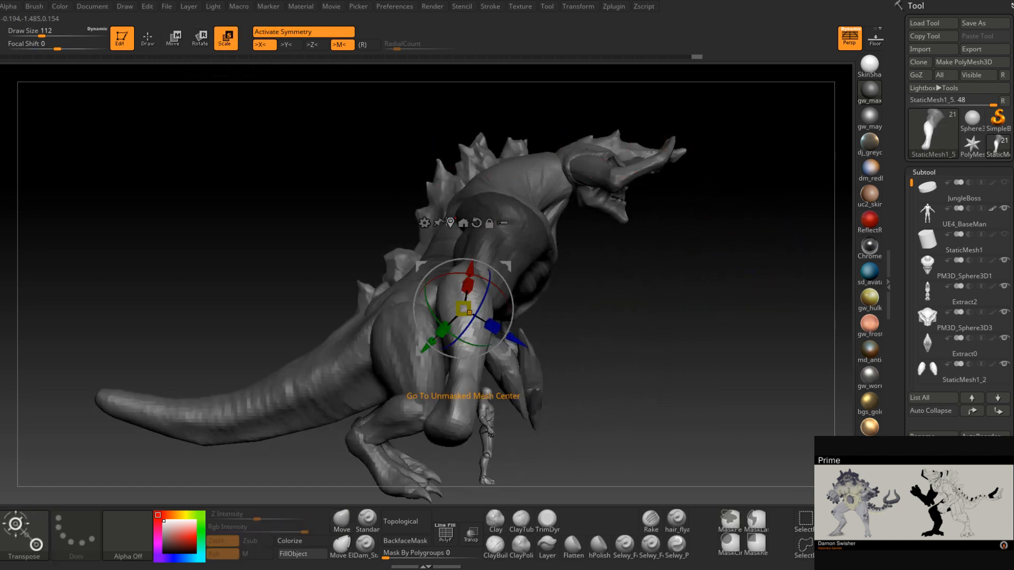
left_click(450, 222)
left_click_drag(510, 345, 524, 320)
left_click_drag(522, 264, 534, 265)
left_click_drag(632, 280, 577, 262)
mouse_move(577, 261)
right_mouse_down()
mouse_move(621, 256)
mouse_move(573, 252)
right_mouse_up()
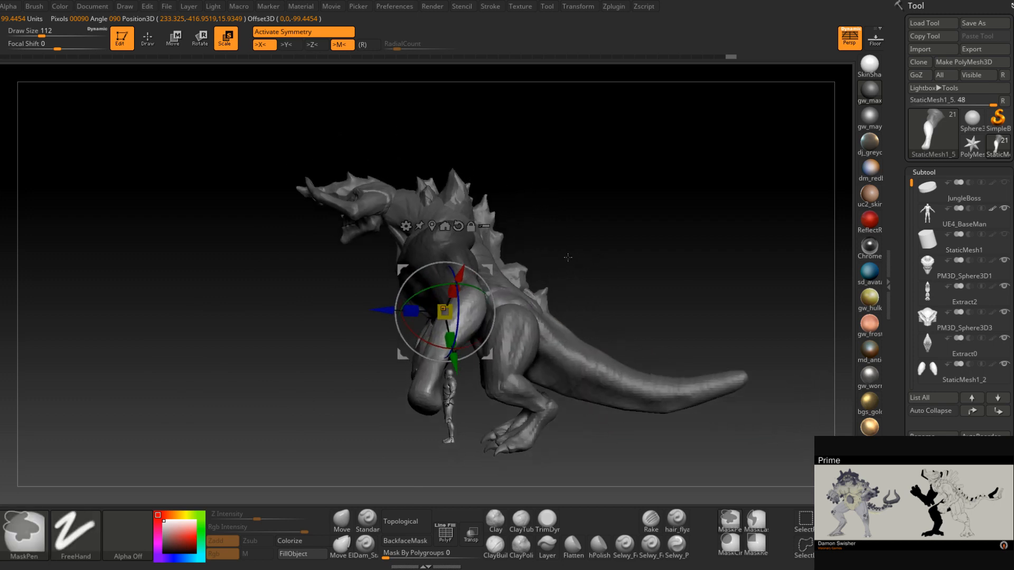
- Select the Extract2 forearm spikes and move them back toward the reposed forearms
left_click(416, 364, "alt")
mouse_move(468, 323)
right_mouse_down()
mouse_move(391, 323)
mouse_move(468, 322)
right_mouse_up()
left_click_drag(467, 322, 493, 281)
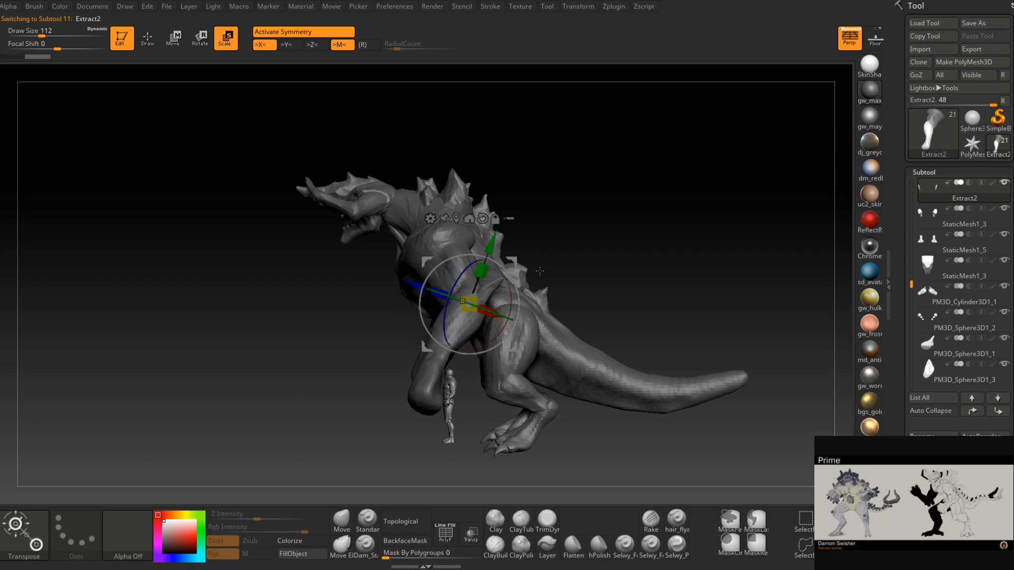
right_click_drag(532, 283, 597, 247)
left_click_drag(512, 266, 535, 261)
right_click_drag(599, 262, 491, 263)
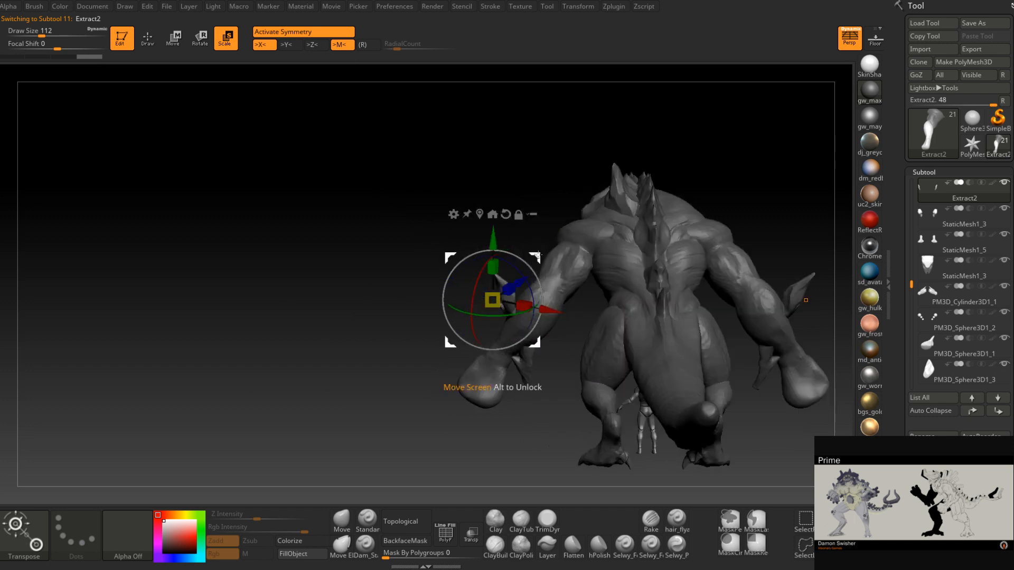
- Rotate and reposition the Extract2 spikes so they sit against the outer side of the elbows
right_click_drag(565, 286, 348, 343, "alt")
left_click_drag(332, 273, 365, 260)
right_click_drag(418, 270, 407, 314)
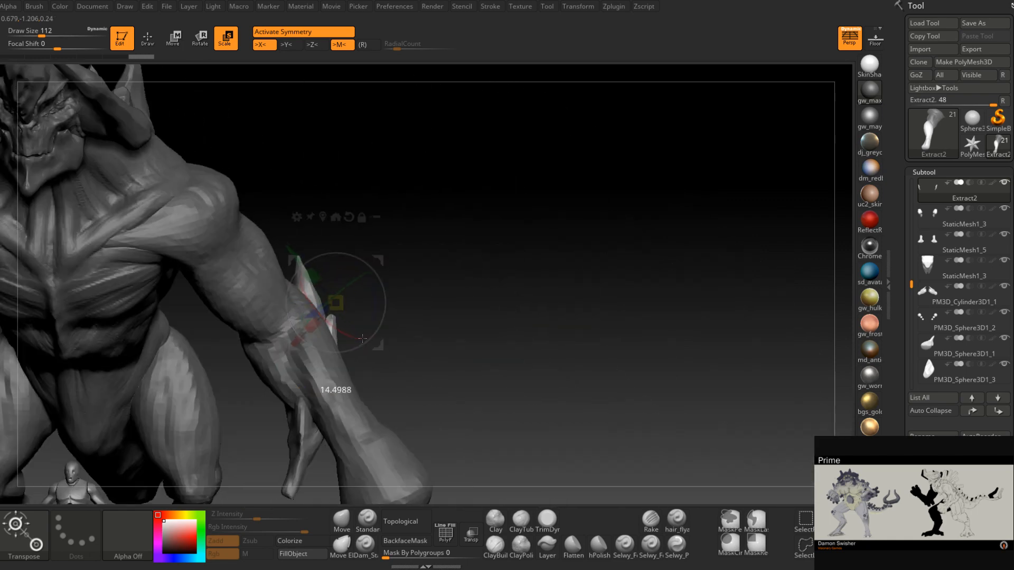
right_click_drag(342, 334, 391, 297)
right_click_drag(504, 243, 595, 143, "alt")
right_click_drag(628, 185, 581, 211)
- Select the Extract1 forearm spikes, centre the gizmo on them and move them onto the reposed forearms
left_click(372, 351, "alt")
right_click_drag(373, 351, 371, 100)
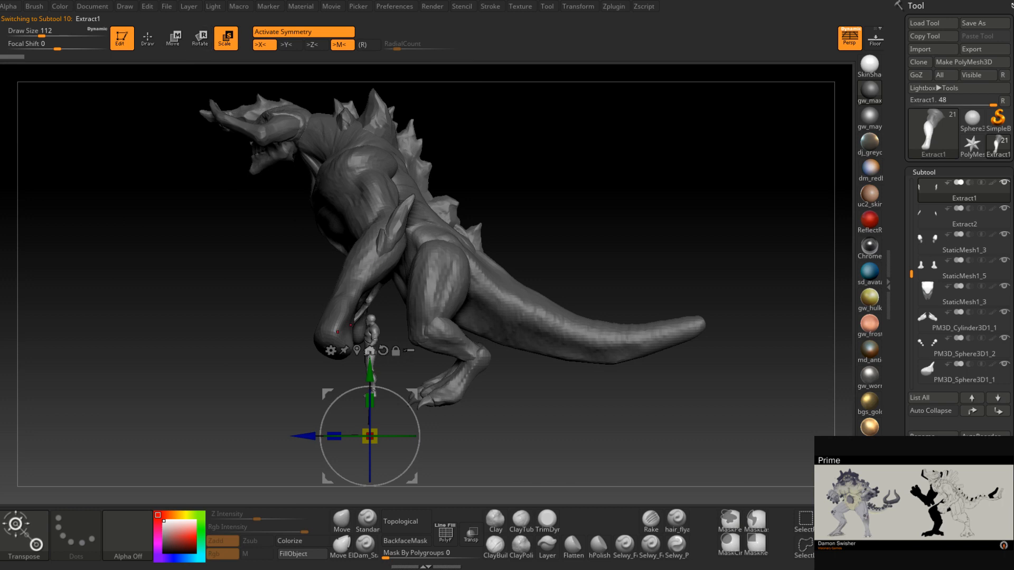
left_click(358, 351)
right_click_drag(370, 339, 417, 365, "ctrl")
left_click_drag(396, 248, 497, 160)
right_click_drag(497, 162, 380, 177)
left_click_drag(469, 172, 445, 176)
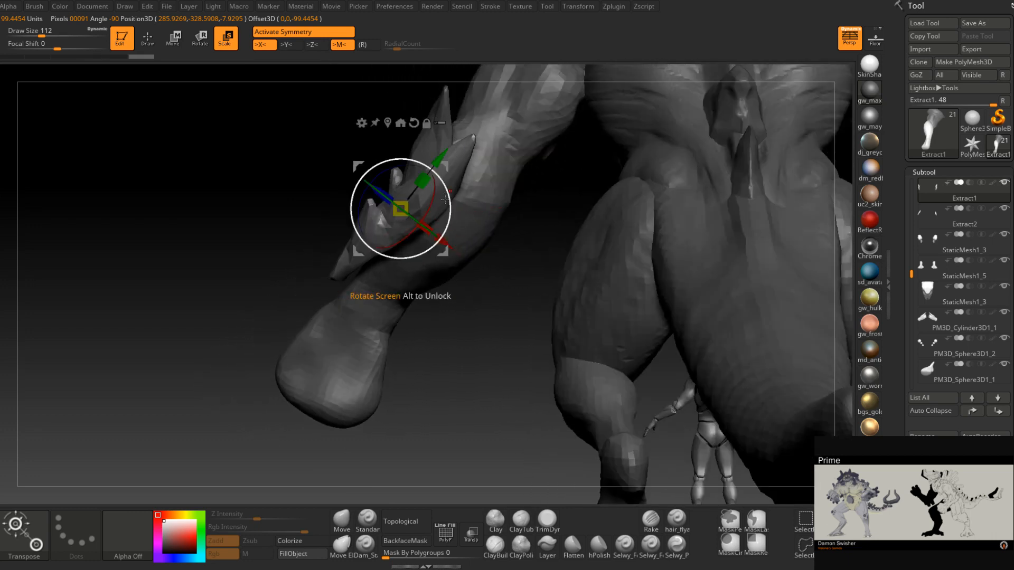
- Rotate and move the Extract1 spikes so they lie along the outer side of the reposed forearms
left_click_drag(442, 178, 440, 178)
right_click_drag(440, 179, 491, 216)
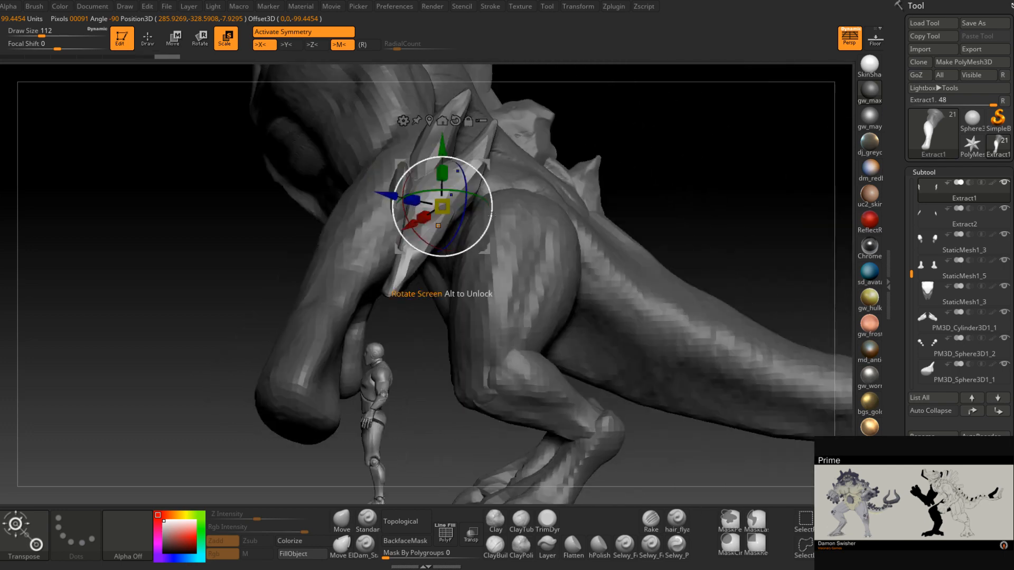
left_click_drag(476, 242, 468, 248)
right_click_drag(483, 279, 425, 272)
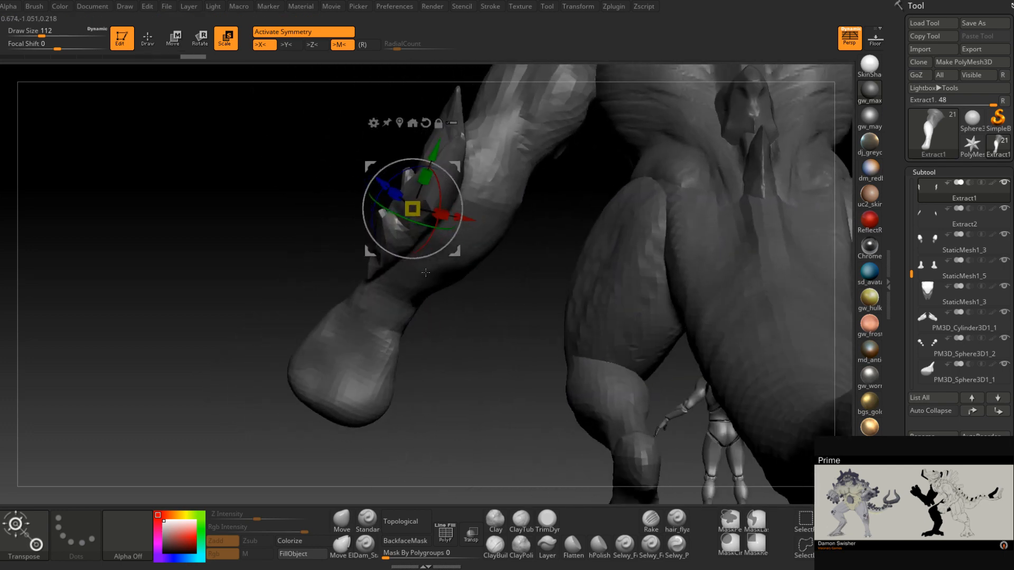
left_click_drag(488, 172, 493, 173)
mouse_move(537, 186)
right_mouse_down()
mouse_move(588, 198)
mouse_move(538, 187)
right_mouse_up()
left_click_drag(504, 153, 506, 153)
right_click_drag(506, 153, 529, 150)
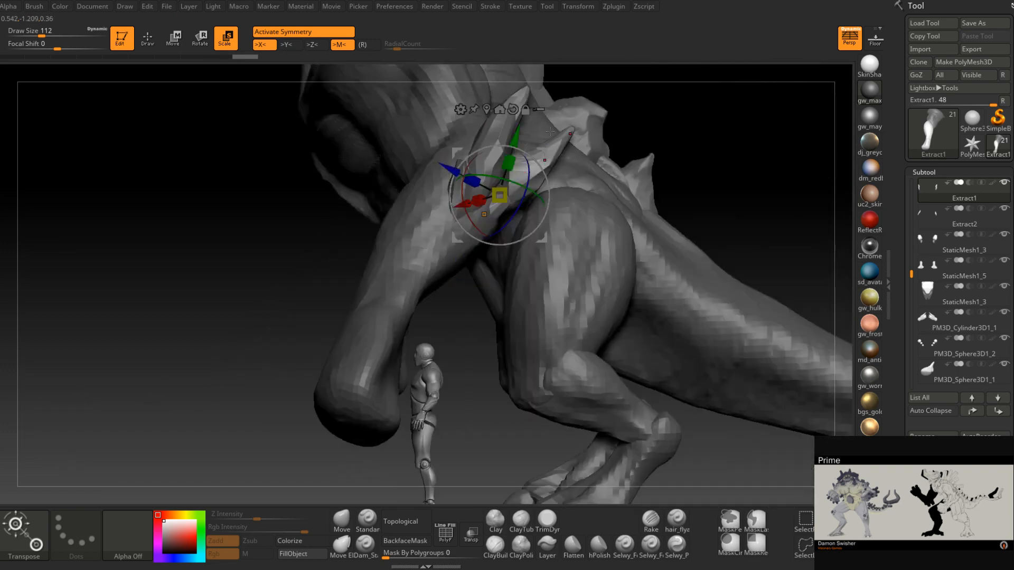
left_click_drag(543, 236, 560, 237)
right_click_drag(595, 182, 507, 271)
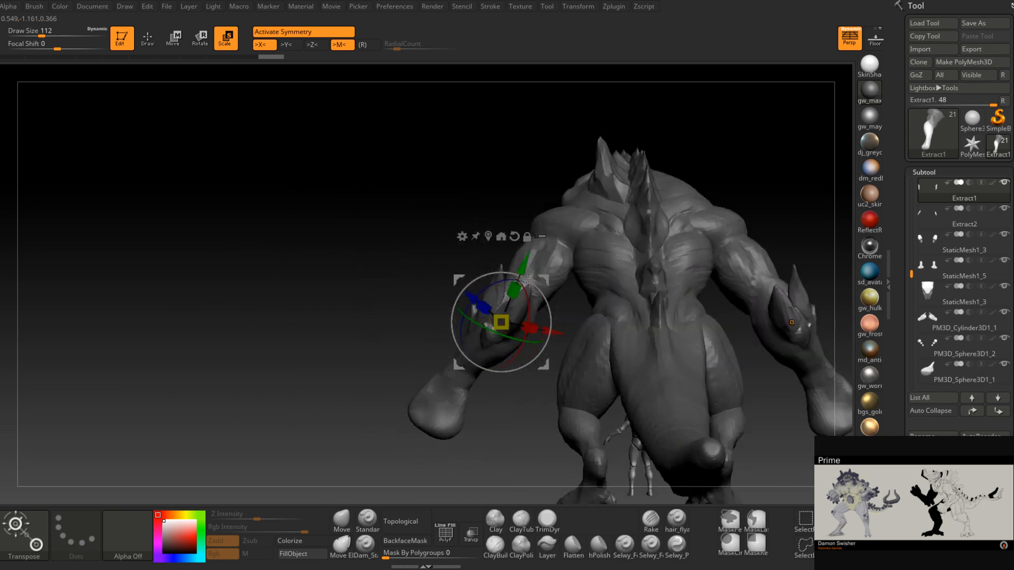
- Select the Extract2 spikes and fine-tune their placement at the elbows, checking the fit from several angles
left_click(502, 269, "alt")
left_click_drag(518, 256, 514, 268)
right_click_drag(512, 268, 524, 286)
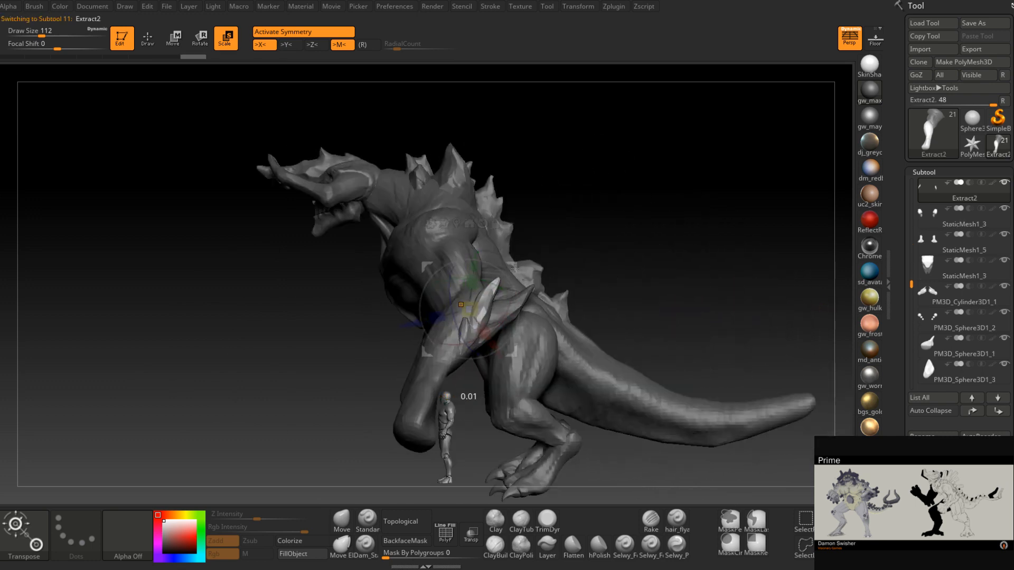
left_click_drag(510, 268, 504, 275)
right_click_drag(516, 265, 623, 257)
right_click_drag(526, 264, 644, 207)
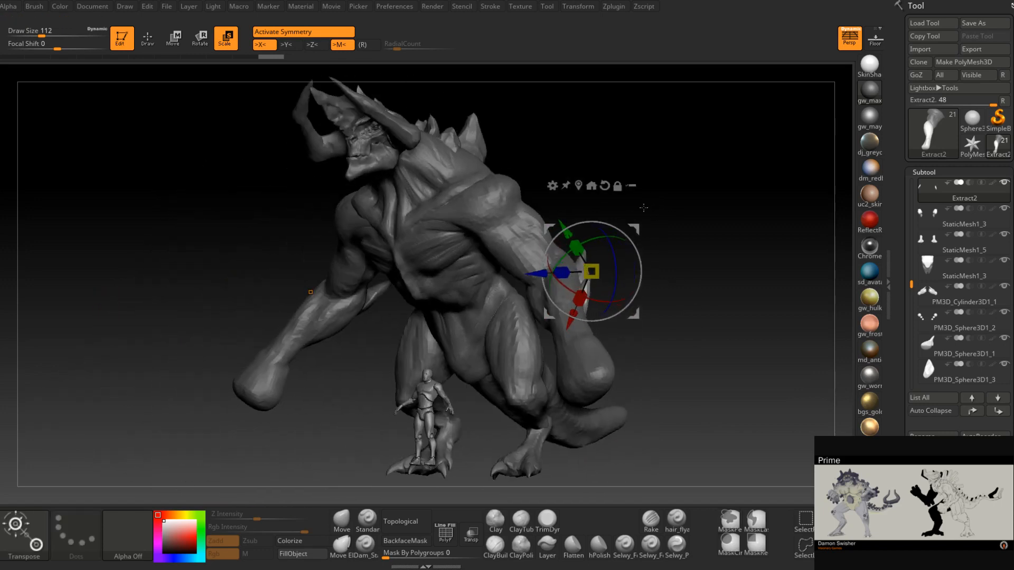
right_click_drag(644, 208, 551, 248)
- Select the arms and reshape the forearms and fists with the Move brush at draw size 80
left_click(560, 231, "alt")
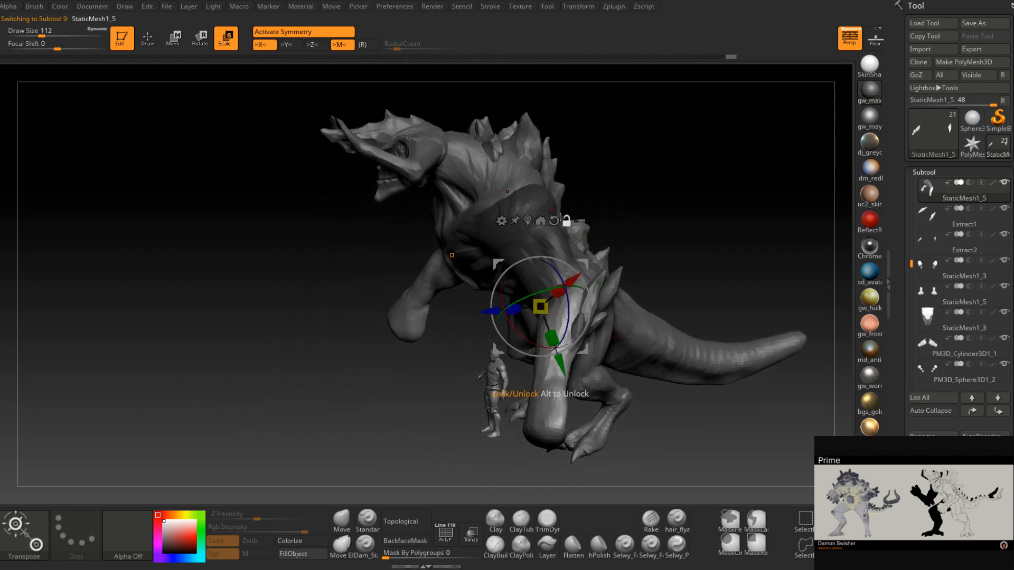
key("q")
mouse_move(638, 208)
right_mouse_down()
mouse_move(504, 268)
mouse_move(577, 280)
mouse_move(596, 304)
mouse_move(493, 289)
mouse_move(463, 301)
mouse_move(393, 259)
mouse_move(397, 290)
right_mouse_up()
key("ctrl")
key("space")
left_click_drag(404, 282, 397, 283)
mouse_move(394, 278)
right_mouse_down()
mouse_move(375, 280)
mouse_move(359, 248)
right_mouse_up()
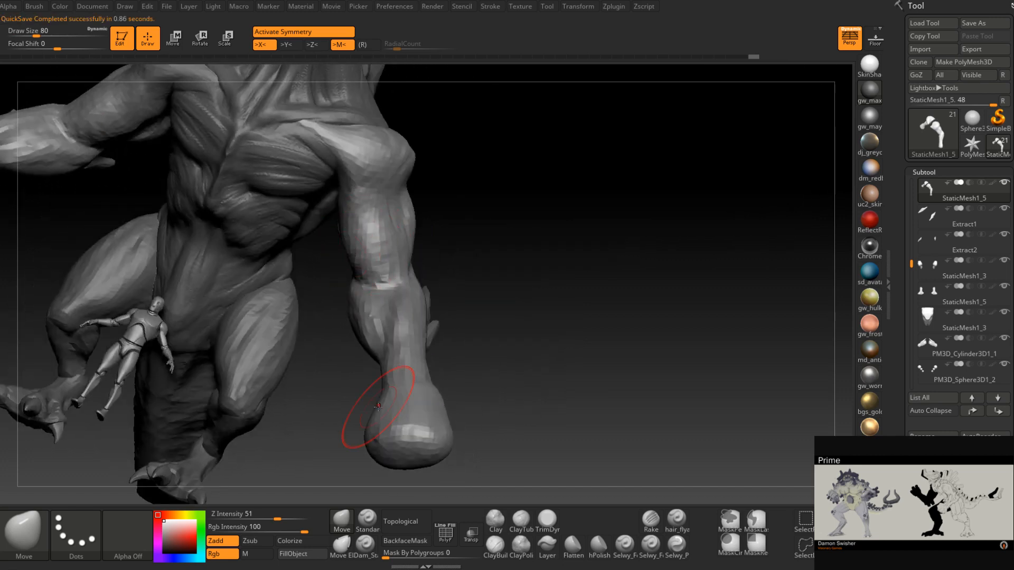
mouse_move(378, 406)
right_mouse_down()
mouse_move(419, 249)
mouse_move(401, 281)
right_mouse_up()
mouse_move(410, 261)
right_mouse_down()
mouse_move(448, 258)
mouse_move(425, 238)
mouse_move(430, 271)
right_mouse_up()
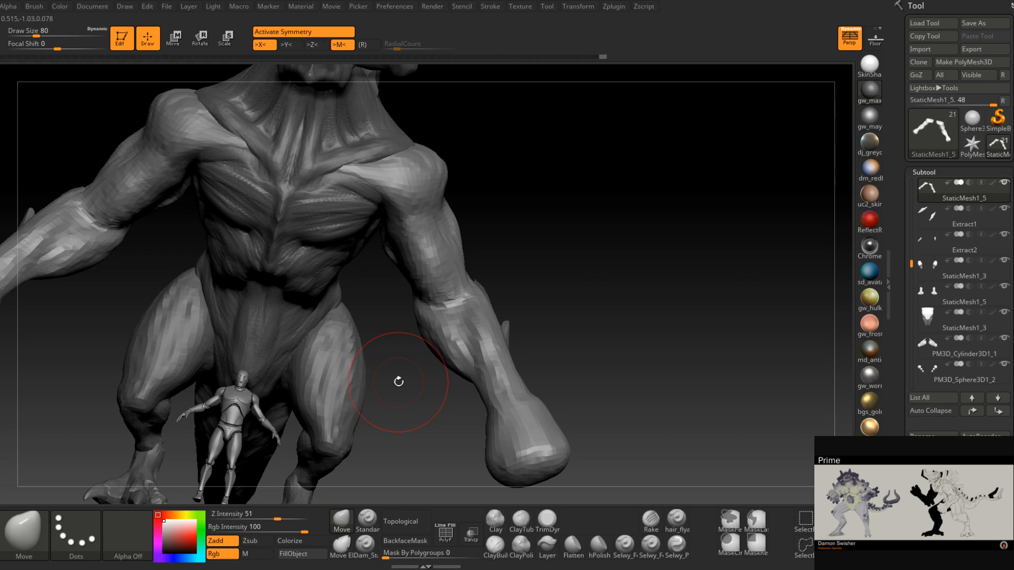
mouse_move(398, 381)
right_mouse_down()
mouse_move(464, 214)
mouse_move(510, 219)
mouse_move(507, 243)
right_mouse_up()
- Smooth the shoulders and upper arms with the Smooth brush at draw size 56
left_click_drag(420, 288, 417, 274, "shift")
right_click_drag(454, 285, 383, 319)
key("space")
left_click_drag(383, 319, 379, 319)
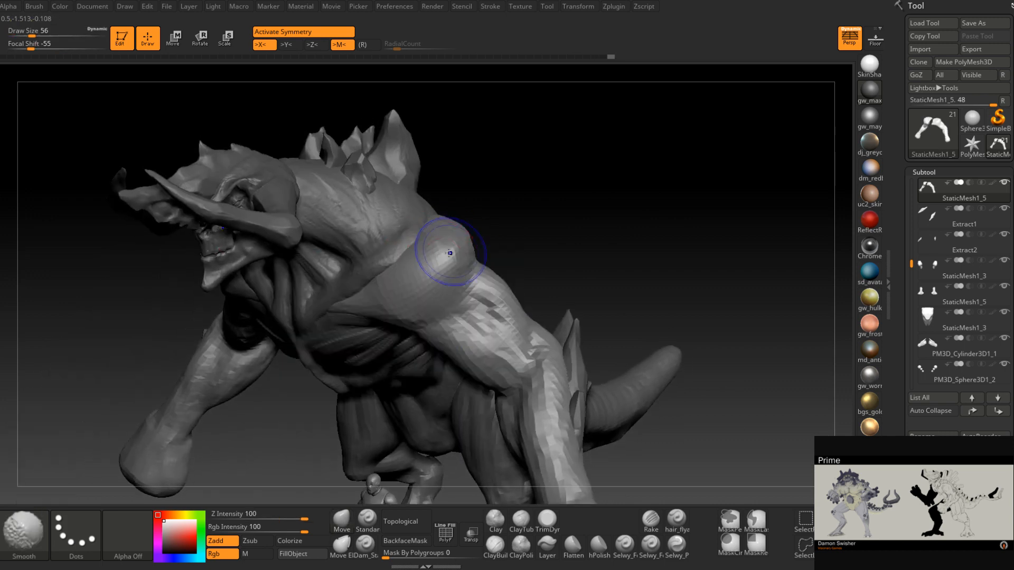
left_click_drag(460, 238, 453, 230, "shift")
right_click_drag(475, 238, 417, 237)
left_click_drag(455, 219, 468, 233, "shift")
right_click_drag(467, 233, 433, 280)
mouse_move(488, 211)
left_mouse_down("shift")
mouse_move(475, 231)
mouse_move(510, 199)
left_mouse_up("shift")
right_click_drag(518, 195, 489, 226)
left_click_drag(488, 227, 475, 235, "shift")
right_click_drag(447, 244, 478, 254)
left_click_drag(412, 264, 422, 258, "shift")
right_click_drag(449, 253, 419, 253)
left_click_drag(420, 254, 414, 264, "shift")
mouse_move(459, 258)
right_mouse_down()
mouse_move(437, 266)
mouse_move(458, 252)
mouse_move(472, 275)
mouse_move(465, 324)
mouse_move(422, 309)
right_mouse_up()
- Refine the silhouette of the arms and fists with the Move brush, adjusting its draw size to 71
key("space")
left_click_drag(489, 297, 507, 280)
mouse_move(504, 280)
right_mouse_down()
mouse_move(543, 278)
mouse_move(541, 309)
right_mouse_up()
key("space")
left_click_drag(534, 328, 525, 328)
right_click_drag(525, 328, 525, 334)
key("space")
left_click_drag(530, 330, 539, 330)
mouse_move(538, 330)
right_mouse_down()
mouse_move(532, 305)
mouse_move(560, 319)
mouse_move(525, 340)
mouse_move(514, 294)
mouse_move(544, 309)
mouse_move(593, 294)
mouse_move(570, 325)
mouse_move(634, 344)
mouse_move(549, 347)
mouse_move(600, 356)
mouse_move(594, 366)
right_mouse_up()
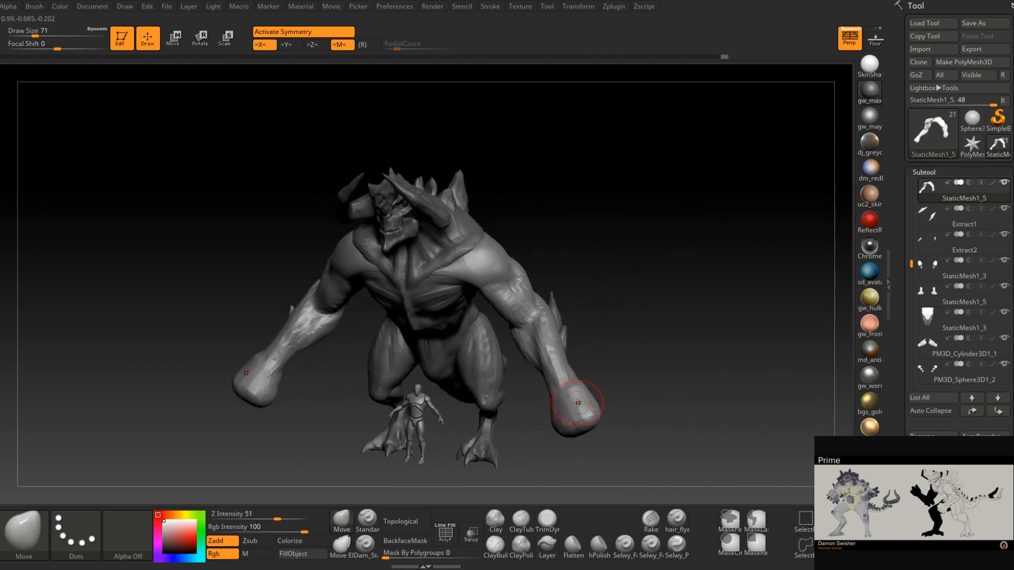
mouse_move(577, 403)
right_mouse_down()
mouse_move(555, 343)
mouse_move(564, 312)
mouse_move(586, 337)
mouse_move(493, 291)
mouse_move(477, 303)
right_mouse_up()
- Select the feet and pull their heels and ankles into shape with the Move brush at draw size 158
mouse_move(484, 338)
right_mouse_down("alt")
mouse_move(527, 312)
mouse_move(523, 300)
right_mouse_up("alt")
right_click_drag(448, 357, 499, 335)
right_click_drag(499, 335, 322, 370, "ctrl")
left_click(481, 397, "alt")
mouse_move(449, 395)
right_mouse_down()
mouse_move(537, 408)
mouse_move(450, 401)
right_mouse_up()
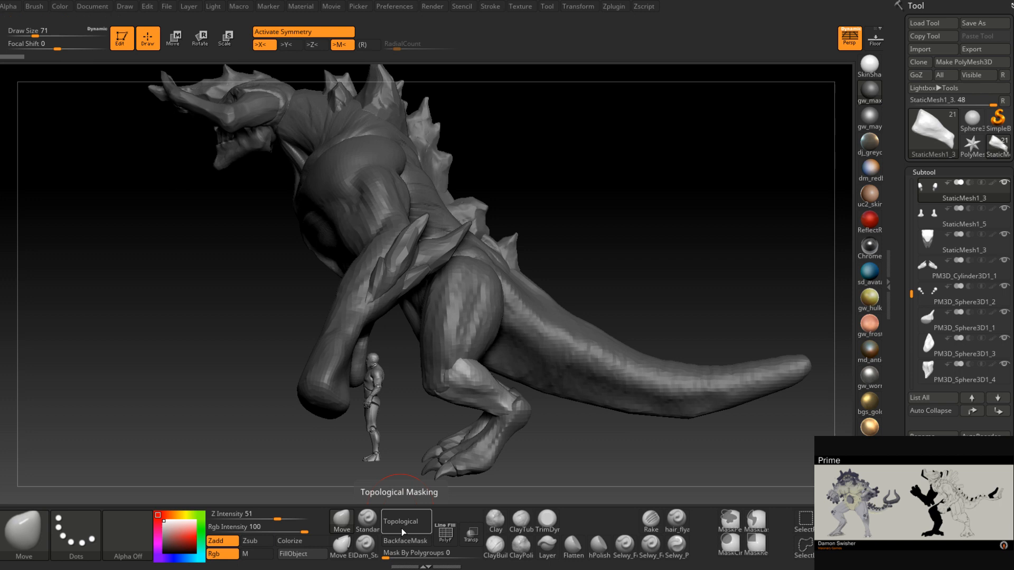
mouse_move(540, 422)
left_mouse_down()
mouse_move(523, 427)
mouse_move(544, 432)
left_mouse_up()
right_click_drag(545, 431, 511, 385, "alt")
left_click(528, 327, "alt")
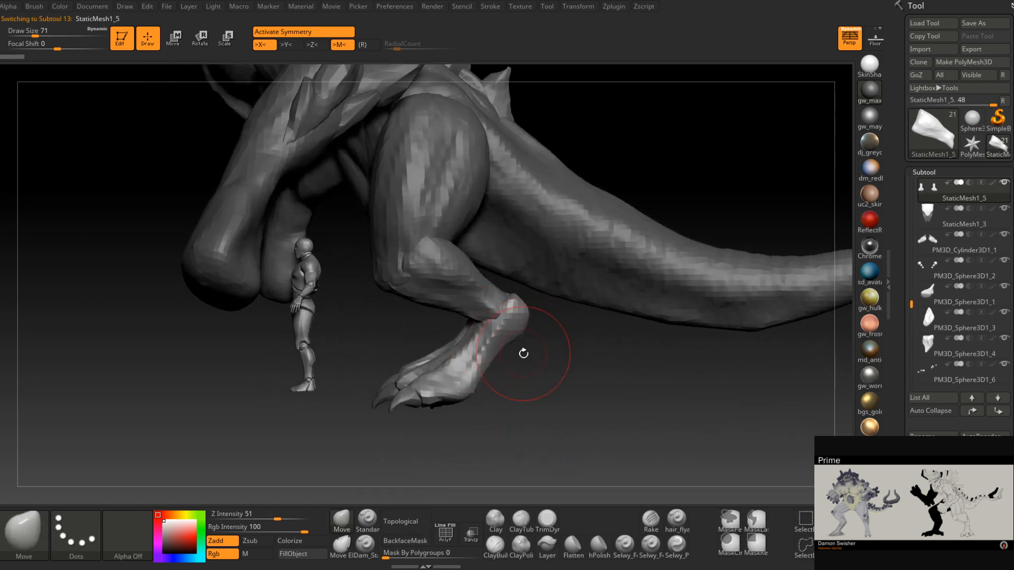
key("space")
left_click(518, 321)
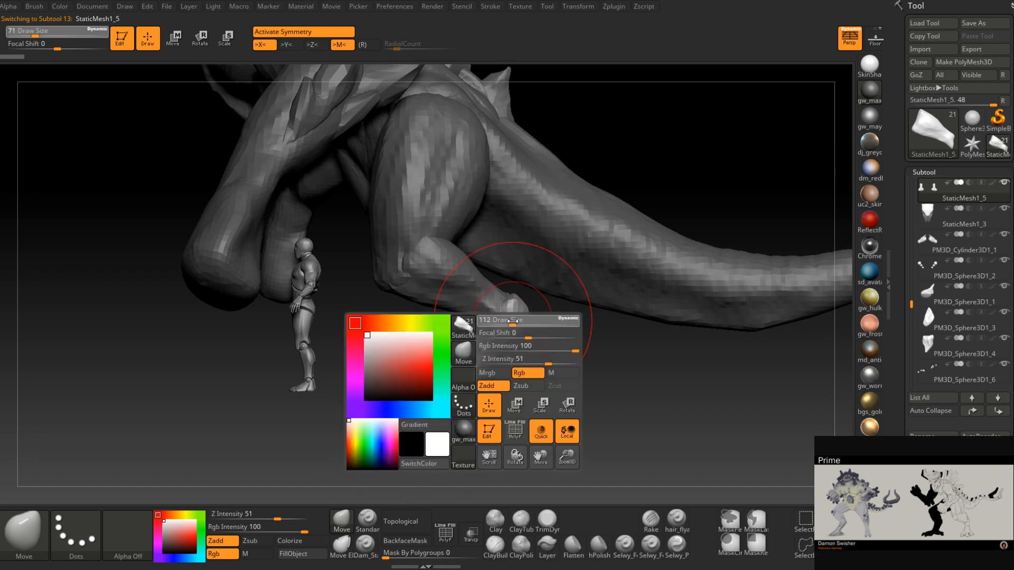
mouse_move(523, 321)
right_mouse_down()
mouse_move(511, 312)
mouse_move(523, 322)
right_mouse_up()
key("space")
left_click(513, 311)
left_click_drag(503, 309, 484, 303)
mouse_move(484, 303)
right_mouse_down()
mouse_move(567, 272)
mouse_move(578, 309)
right_mouse_up()
mouse_move(490, 306)
left_mouse_down()
mouse_move(486, 296)
mouse_move(475, 310)
left_mouse_up()
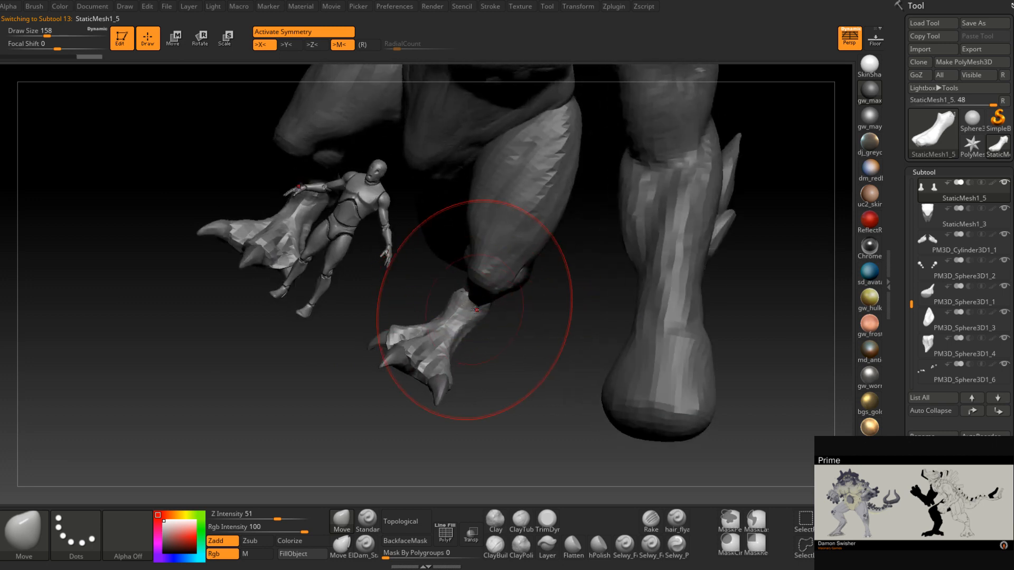
right_click_drag(478, 310, 449, 279)
mouse_move(508, 314)
right_mouse_down()
mouse_move(521, 292)
mouse_move(502, 302)
mouse_move(554, 310)
right_mouse_up()
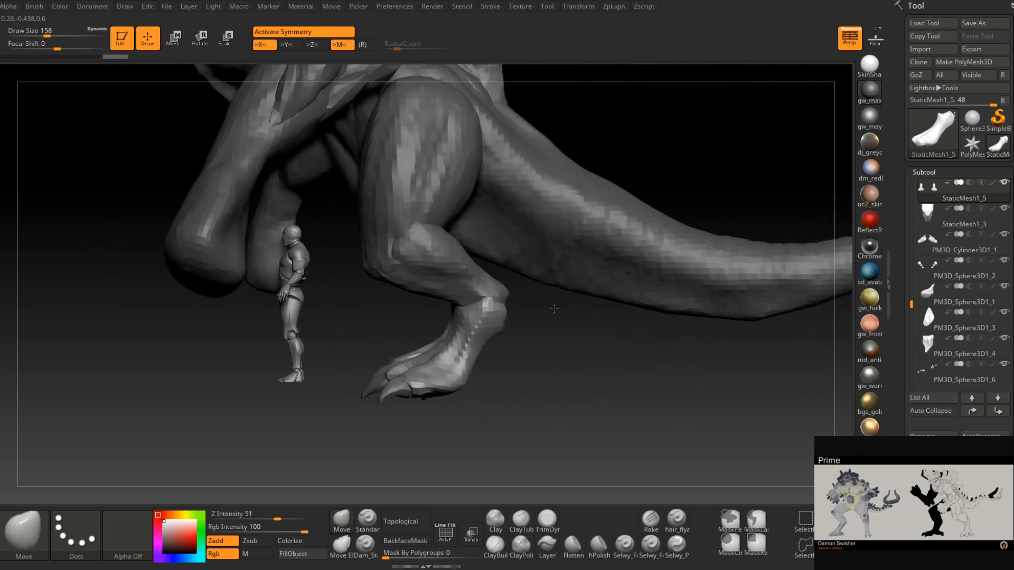
- Refine the ankle area of the feet with the Move brush at draw size 104
key("space")
left_click(482, 307)
left_click_drag(483, 303, 475, 306)
right_click_drag(475, 307, 509, 303)
left_click_drag(467, 300, 462, 303)
right_click_drag(462, 312, 500, 332)
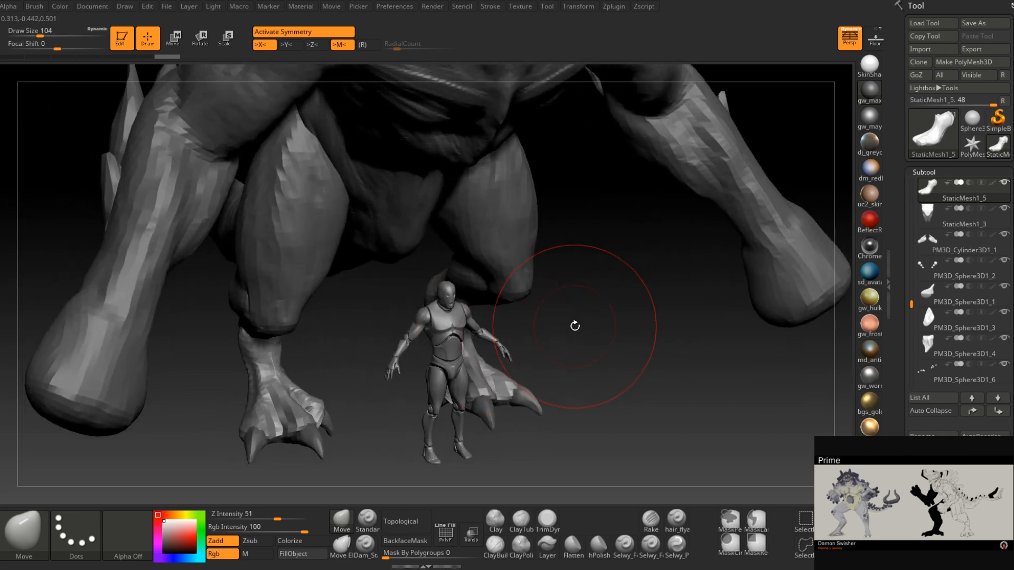
right_click_drag(572, 331, 525, 413)
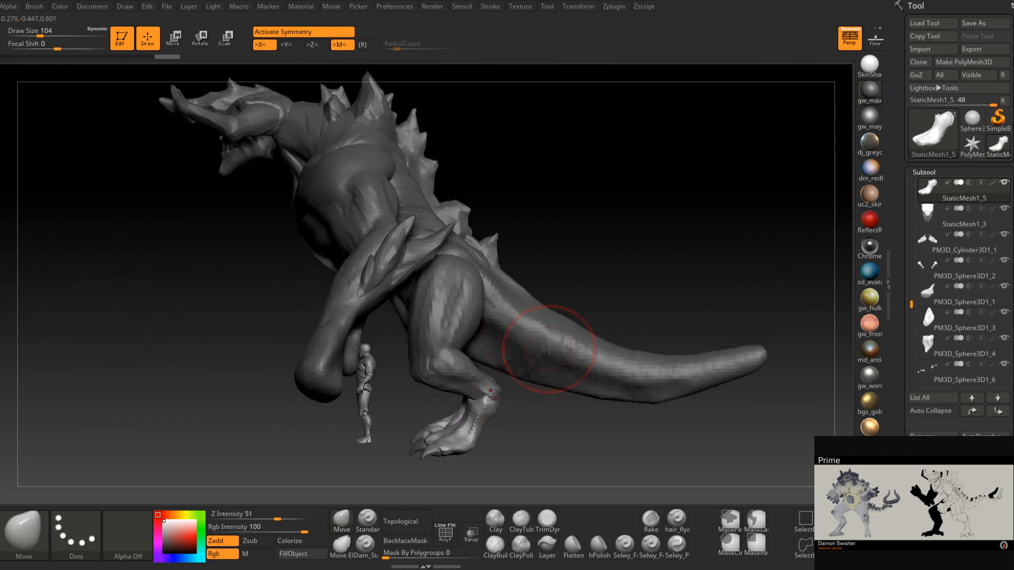
- Select the lower legs and reshape them toward the ankles with the Move brush, reducing its draw size to 59
right_click_drag(539, 374, 524, 359)
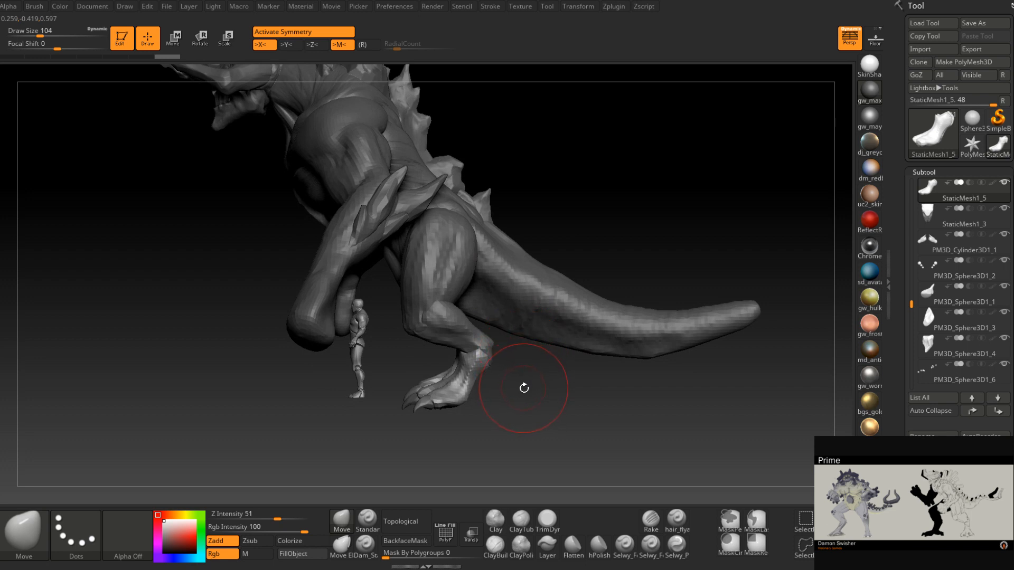
mouse_move(520, 285)
right_mouse_down("alt")
mouse_move(541, 231)
mouse_move(502, 321)
right_mouse_up("alt")
left_click(506, 283, "alt")
right_click_drag(533, 291, 501, 311)
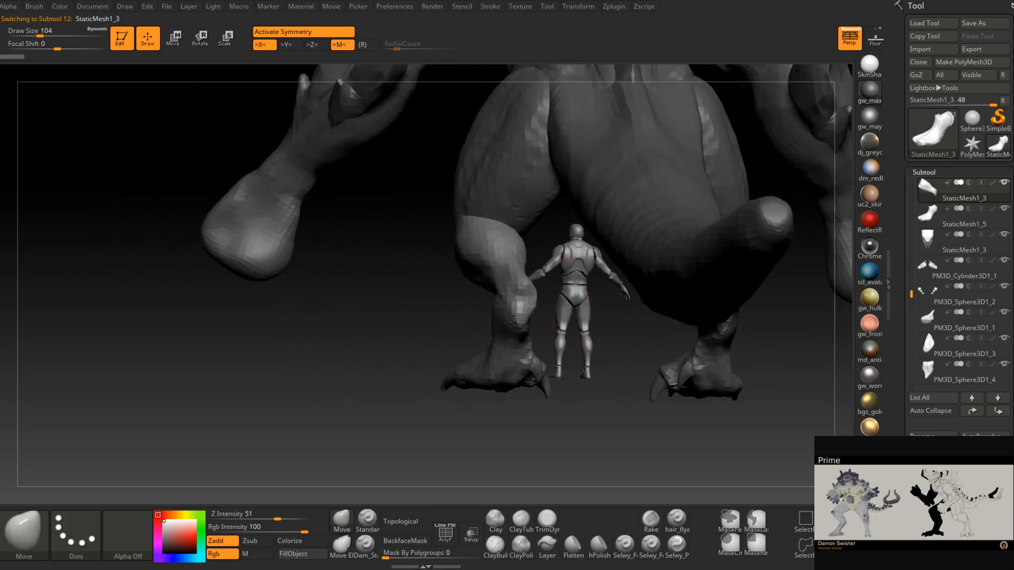
key("space")
left_click_drag(511, 310, 493, 311)
right_click_drag(493, 311, 552, 287)
right_click_drag(471, 331, 514, 338)
key("space")
left_click(500, 287)
mouse_move(500, 286)
right_mouse_down()
mouse_move(486, 272)
mouse_move(525, 278)
mouse_move(502, 330)
mouse_move(478, 317)
mouse_move(504, 321)
right_mouse_up()
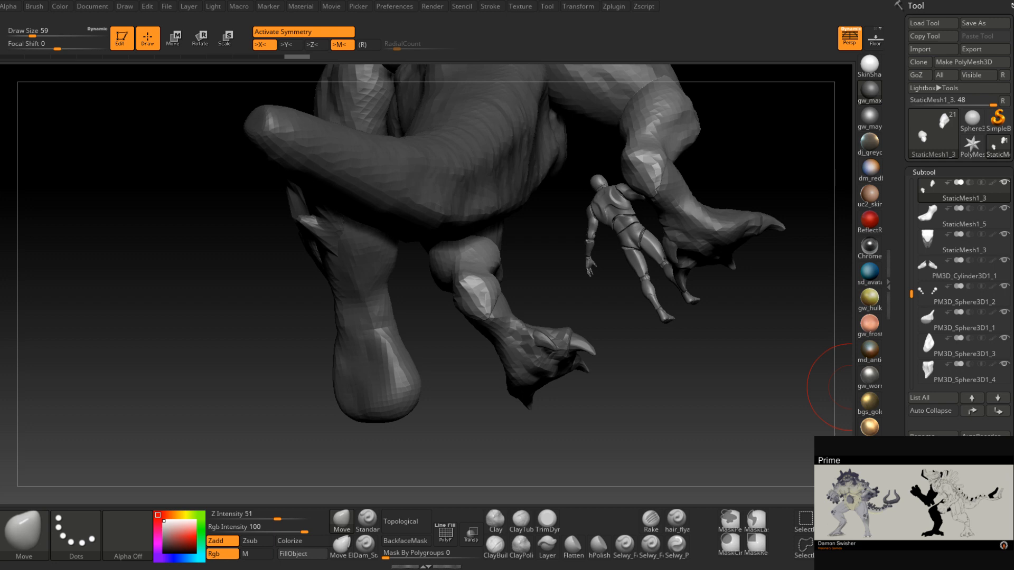
- Shape the back of the lower legs above the heels with the Move brush at draw size 46
left_click_drag(655, 389, 652, 434)
mouse_move(653, 434)
right_mouse_down()
mouse_move(750, 412)
mouse_move(752, 454)
right_mouse_up()
right_click_drag(655, 401, 697, 391)
mouse_move(498, 316)
right_mouse_down()
mouse_move(516, 301)
mouse_move(488, 312)
mouse_move(522, 290)
mouse_move(491, 303)
right_mouse_up()
mouse_move(549, 285)
right_mouse_down("ctrl")
mouse_move(552, 311)
mouse_move(547, 278)
right_mouse_up("ctrl")
key("space")
left_click_drag(548, 278, 545, 277)
mouse_move(544, 277)
right_mouse_down()
mouse_move(615, 315)
mouse_move(607, 296)
right_mouse_up()
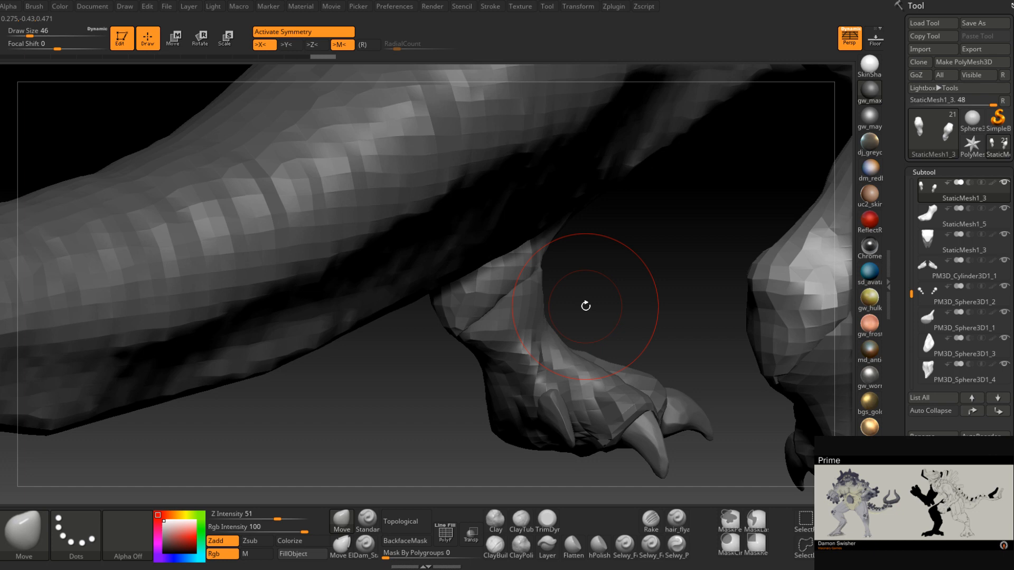
- Blend the lower legs into the feet at the ankles with the Move brush at draw size 31
mouse_move(586, 306)
left_mouse_down()
mouse_move(623, 288)
mouse_move(660, 296)
left_mouse_up()
key("space")
mouse_move(514, 299)
left_mouse_down()
mouse_move(503, 298)
mouse_move(506, 316)
left_mouse_up()
mouse_move(623, 337)
left_mouse_down()
mouse_move(696, 317)
mouse_move(623, 338)
left_mouse_up()
left_click_drag(523, 321, 528, 324)
right_click_drag(527, 323, 494, 371, "shift")
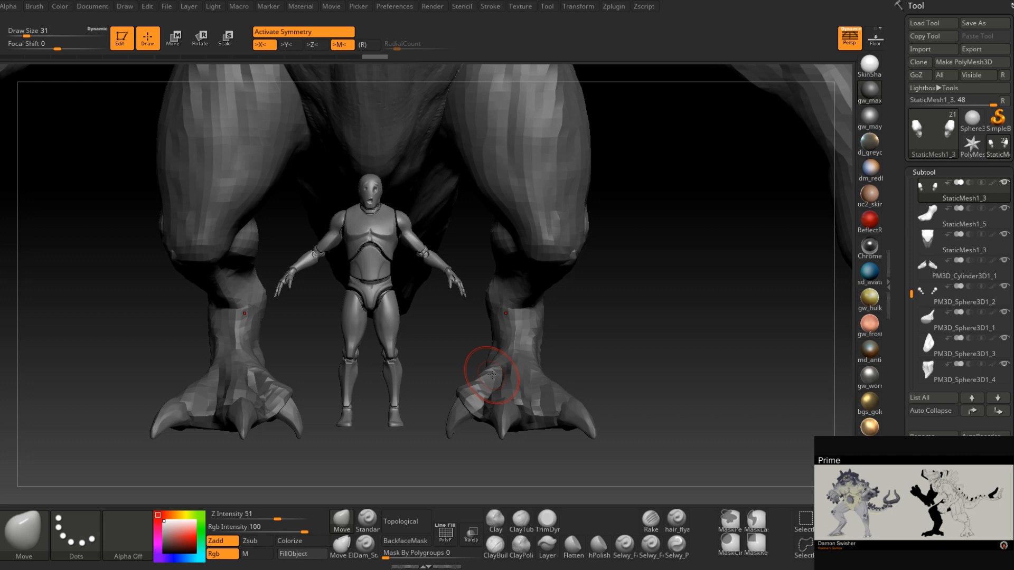
mouse_move(575, 329)
right_mouse_down("alt")
mouse_move(584, 418)
mouse_move(581, 333)
right_mouse_up("alt")
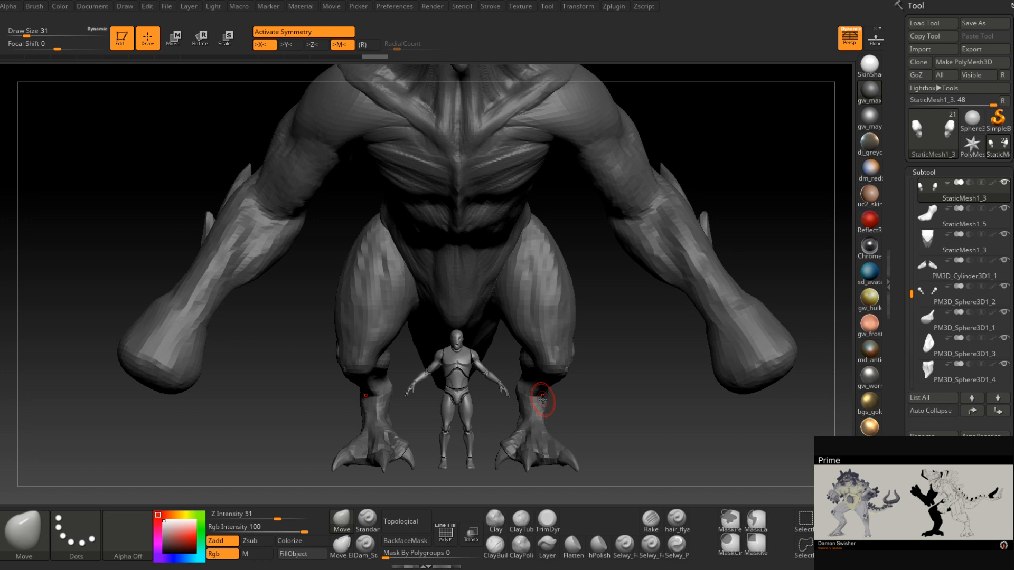
- Select the thighs and slim their back and knee contours with the Move brush at draw sizes 120 and 108
right_click_drag(634, 343, 653, 336)
mouse_move(581, 308)
right_mouse_down("ctrl")
mouse_move(574, 319)
mouse_move(577, 301)
mouse_move(543, 283)
mouse_move(525, 299)
mouse_move(585, 265)
mouse_move(577, 315)
mouse_move(539, 306)
right_mouse_up("ctrl")
left_click(534, 304, "alt")
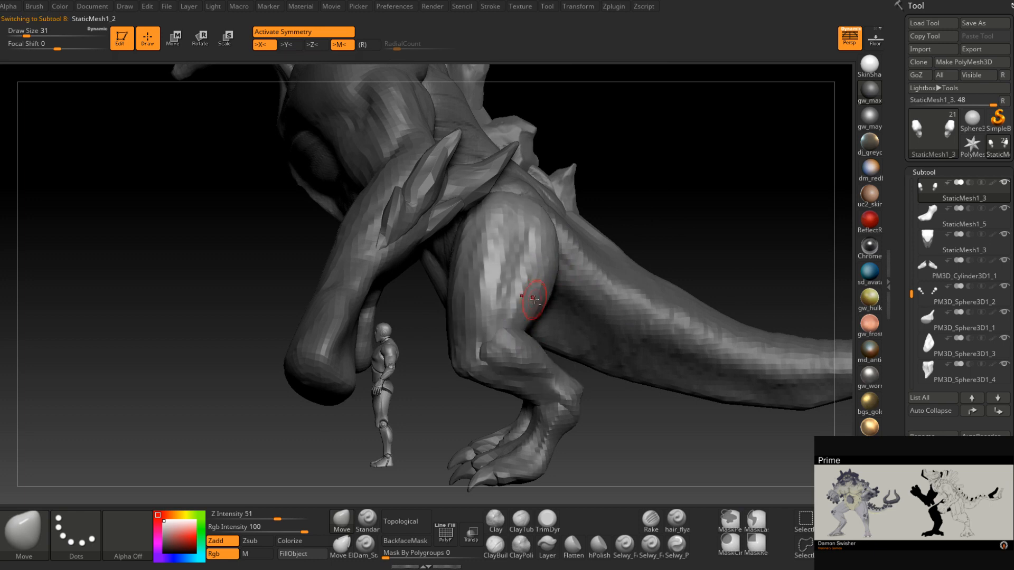
right_click_drag(396, 505, 411, 501)
key("space")
left_click_drag(540, 309, 557, 309)
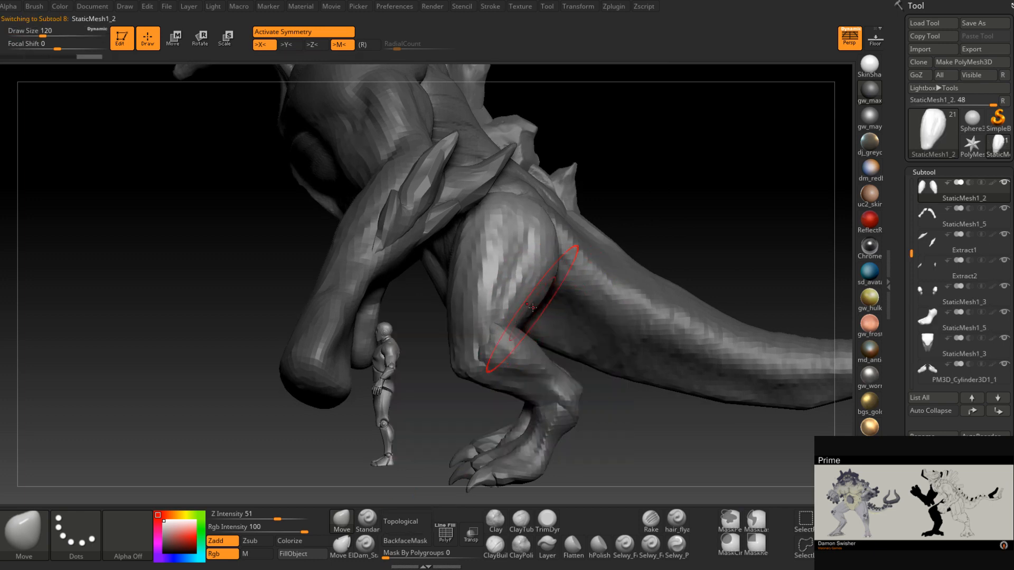
right_click_drag(529, 321, 525, 310)
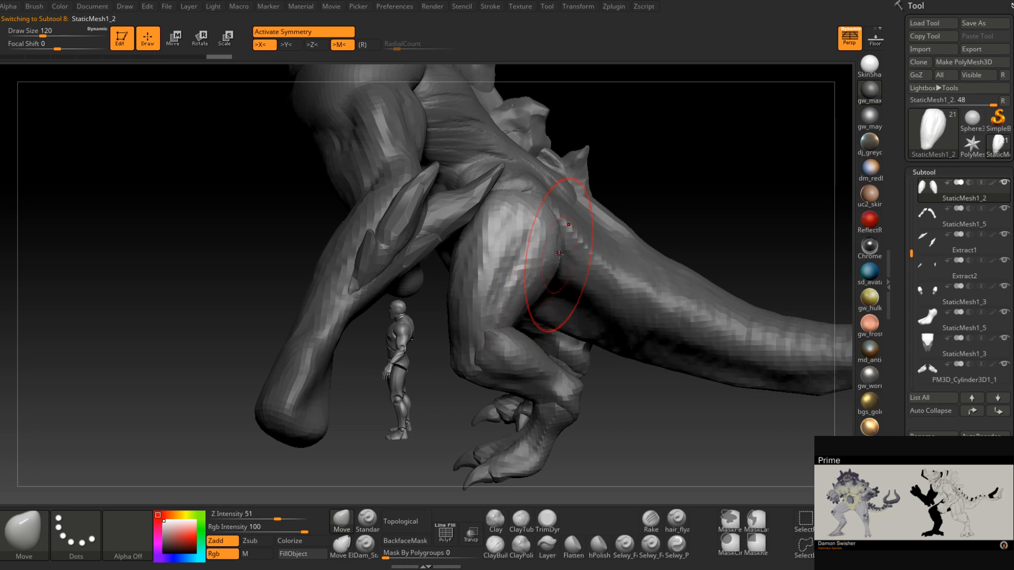
mouse_move(543, 277)
right_mouse_down()
mouse_move(544, 316)
mouse_move(511, 286)
mouse_move(455, 290)
right_mouse_up()
left_click_drag(455, 289, 468, 289)
left_click_drag(520, 319, 507, 315)
mouse_move(506, 324)
right_mouse_down()
mouse_move(518, 329)
mouse_move(429, 330)
right_mouse_up()
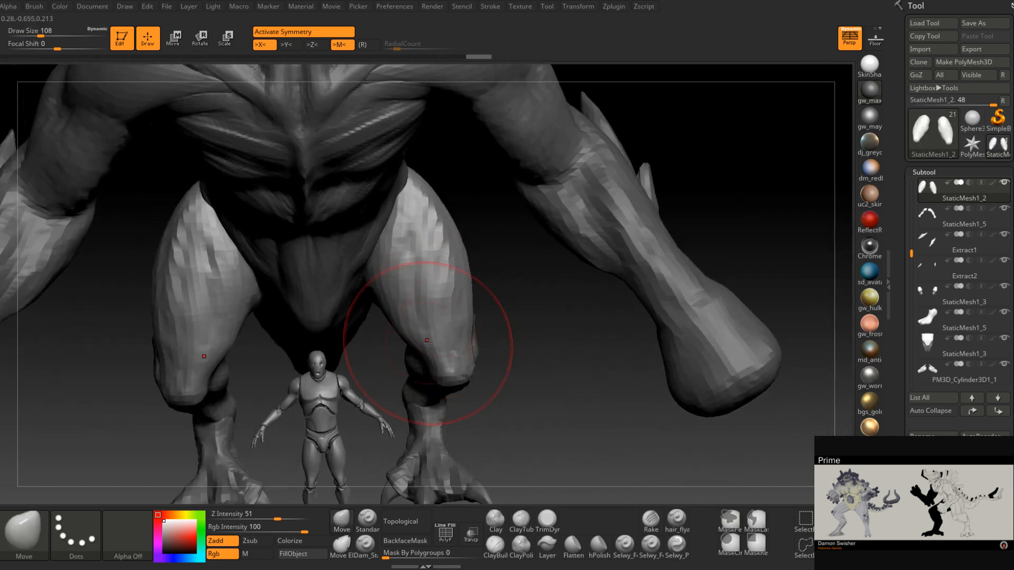
mouse_move(429, 294)
right_mouse_down()
mouse_move(566, 317)
mouse_move(520, 363)
mouse_move(524, 349)
right_mouse_up()
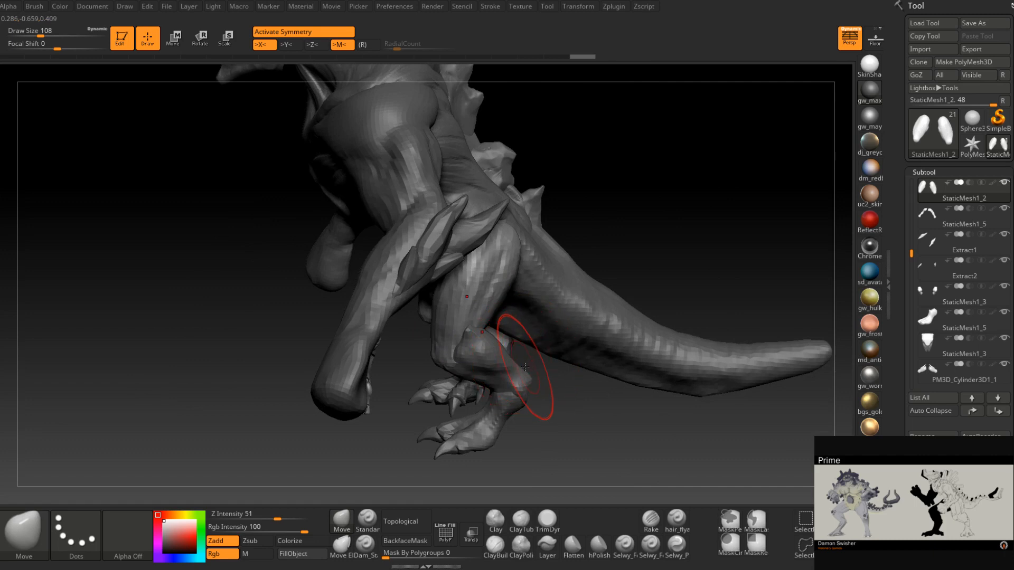
- Select the torso and reshape the waist and hips with the Move brush at draw size 128
mouse_move(504, 197)
right_mouse_down()
mouse_move(504, 317)
mouse_move(554, 319)
mouse_move(534, 266)
mouse_move(476, 336)
mouse_move(516, 300)
mouse_move(502, 288)
mouse_move(455, 330)
mouse_move(475, 311)
mouse_move(529, 337)
right_mouse_up()
mouse_move(532, 289)
right_mouse_down()
mouse_move(501, 306)
mouse_move(537, 278)
right_mouse_up()
left_click(512, 248, "alt")
key("space")
left_click_drag(536, 278, 525, 272)
mouse_move(533, 275)
right_mouse_down()
mouse_move(520, 284)
mouse_move(531, 309)
mouse_move(542, 277)
mouse_move(475, 283)
mouse_move(515, 264)
mouse_move(547, 279)
mouse_move(527, 300)
mouse_move(496, 267)
mouse_move(591, 280)
mouse_move(498, 284)
mouse_move(517, 296)
mouse_move(475, 317)
mouse_move(507, 338)
mouse_move(538, 336)
mouse_move(520, 305)
right_mouse_up()
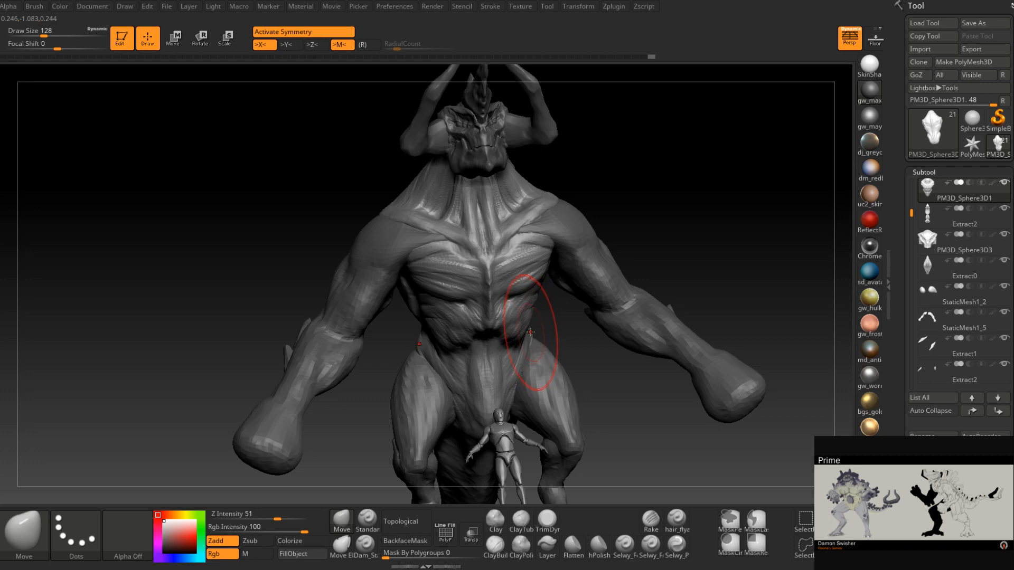
mouse_move(523, 305)
right_mouse_down()
mouse_move(470, 312)
mouse_move(532, 320)
mouse_move(533, 309)
right_mouse_up()
- Refine the torso's hip area above the thighs with progressively smaller Move brush sizes, down to 80
key("space")
left_click_drag(534, 309, 533, 308)
right_click_drag(532, 309, 536, 320)
key("space")
left_click_drag(534, 314, 530, 314)
right_click_drag(515, 343, 531, 312)
key("space")
left_click_drag(533, 311, 530, 311)
mouse_move(533, 311)
right_mouse_down()
mouse_move(534, 343)
mouse_move(544, 342)
mouse_move(520, 341)
mouse_move(551, 315)
mouse_move(547, 303)
mouse_move(519, 341)
mouse_move(551, 335)
mouse_move(628, 285)
mouse_move(505, 368)
mouse_move(502, 312)
mouse_move(508, 328)
mouse_move(491, 315)
mouse_move(509, 390)
right_mouse_up()
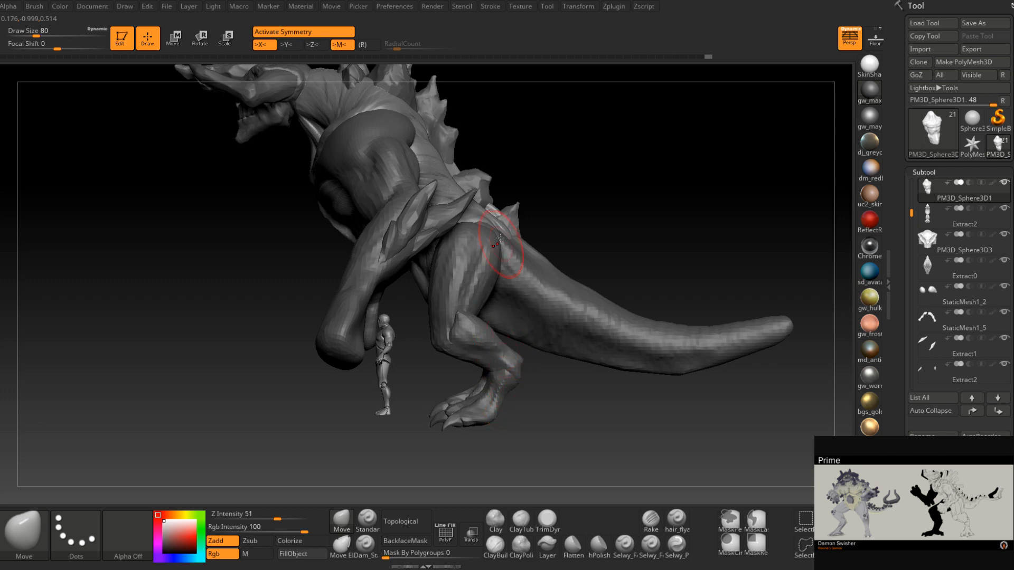
- Select the tail and adjust its base where it meets the hips with a resized Move brush
mouse_move(492, 307)
right_mouse_down()
mouse_move(409, 311)
mouse_move(489, 311)
right_mouse_up()
left_click(545, 329, "alt")
right_click_drag(546, 328, 515, 325)
key("space")
left_click_drag(516, 325, 527, 325)
right_click_drag(417, 322, 523, 316)
- Select the torso again and reshape the pelvis between the thighs with the Move brush at draw size 71
right_click_drag(523, 315, 521, 340, "ctrl")
left_click(515, 280, "alt")
right_click_drag(444, 291, 506, 299)
key("space")
left_click_drag(507, 299, 491, 300)
right_click_drag(491, 300, 477, 312)
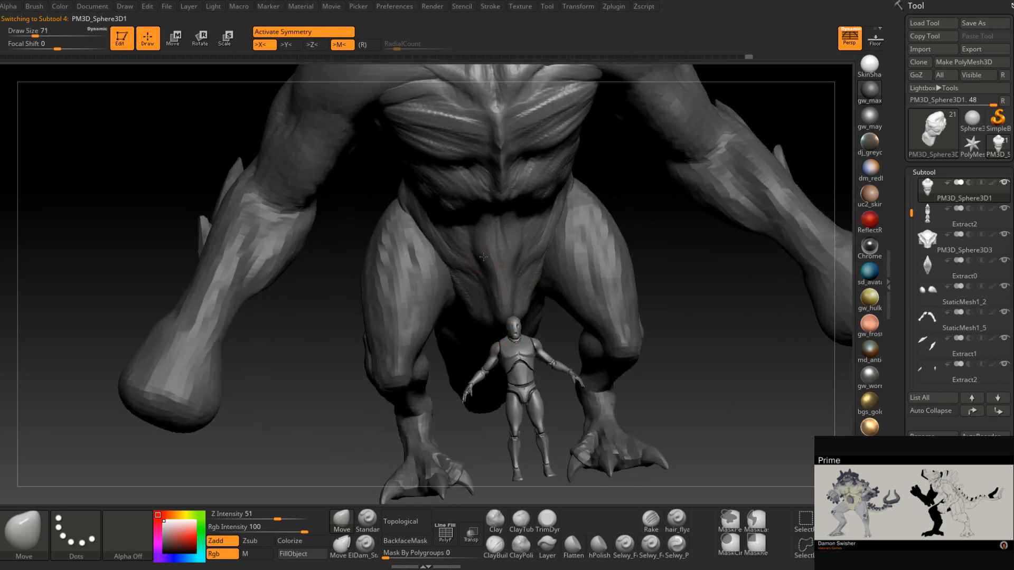
- Select the tail and reshape its base and side profile with the Move brush, raising draw size to 187 and 223
mouse_move(515, 267)
right_mouse_down()
mouse_move(527, 316)
mouse_move(464, 331)
mouse_move(481, 323)
mouse_move(460, 288)
mouse_move(504, 328)
mouse_move(449, 317)
mouse_move(467, 306)
mouse_move(416, 327)
mouse_move(425, 322)
mouse_move(436, 346)
mouse_move(430, 381)
mouse_move(423, 364)
mouse_move(448, 364)
mouse_move(453, 411)
mouse_move(469, 336)
right_mouse_up()
left_click(501, 329, "alt")
key("space")
left_click_drag(456, 338, 470, 339)
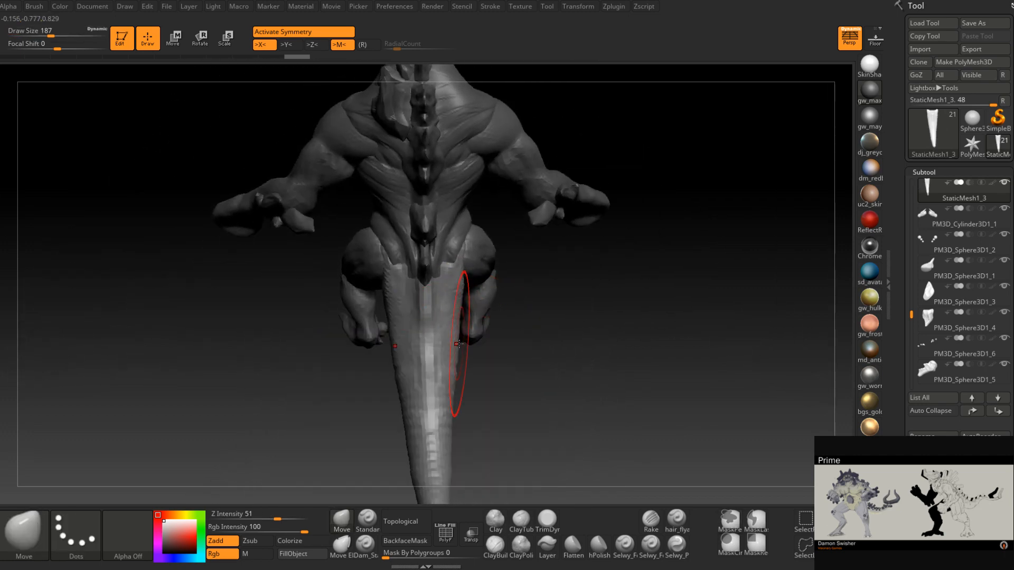
mouse_move(453, 362)
right_mouse_down()
mouse_move(458, 345)
mouse_move(452, 398)
mouse_move(480, 253)
mouse_move(491, 276)
mouse_move(483, 292)
right_mouse_up()
key("space")
left_click(418, 321)
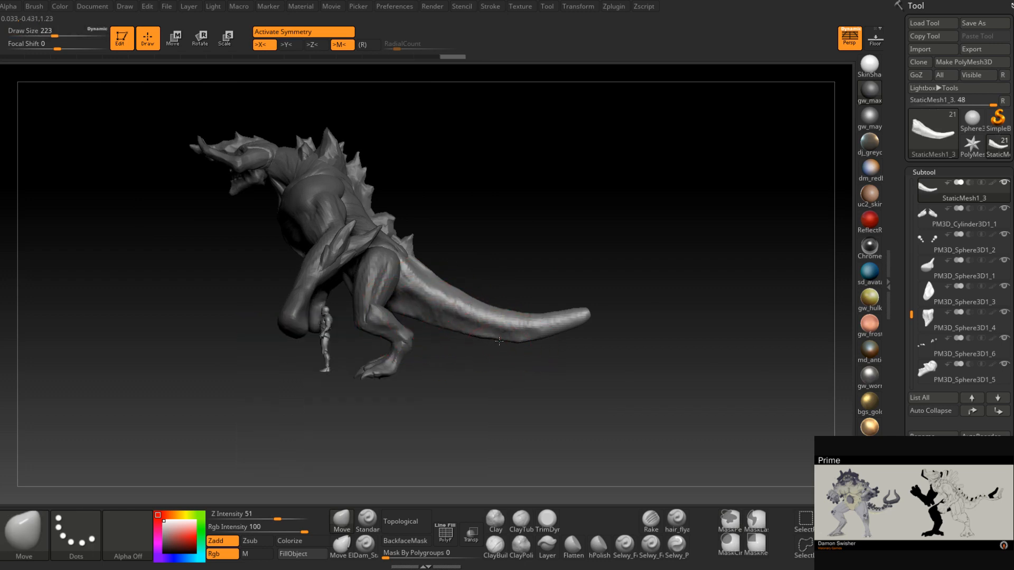
- Refine the width and contour of the upper tail below the hips with the Move brush at draw size 149
mouse_move(549, 316)
right_mouse_down()
mouse_move(477, 438)
mouse_move(465, 428)
right_mouse_up()
key("space")
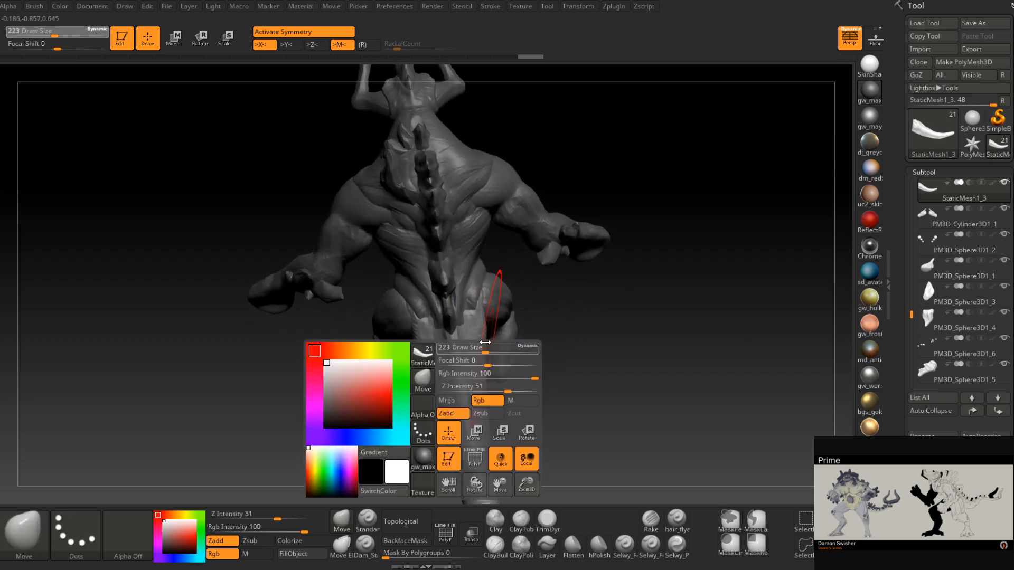
left_click_drag(491, 348, 483, 338)
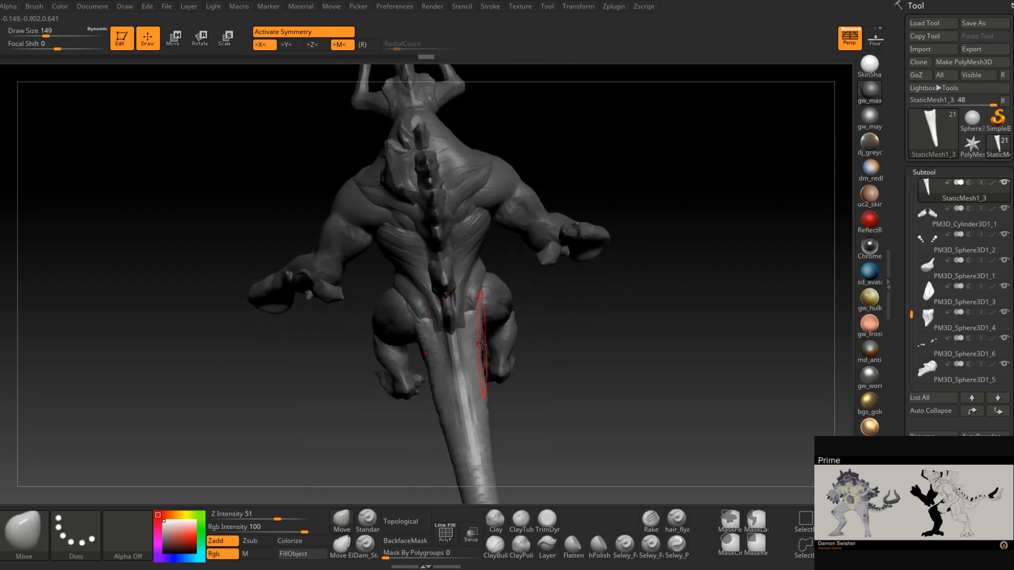
right_click_drag(496, 380, 485, 343)
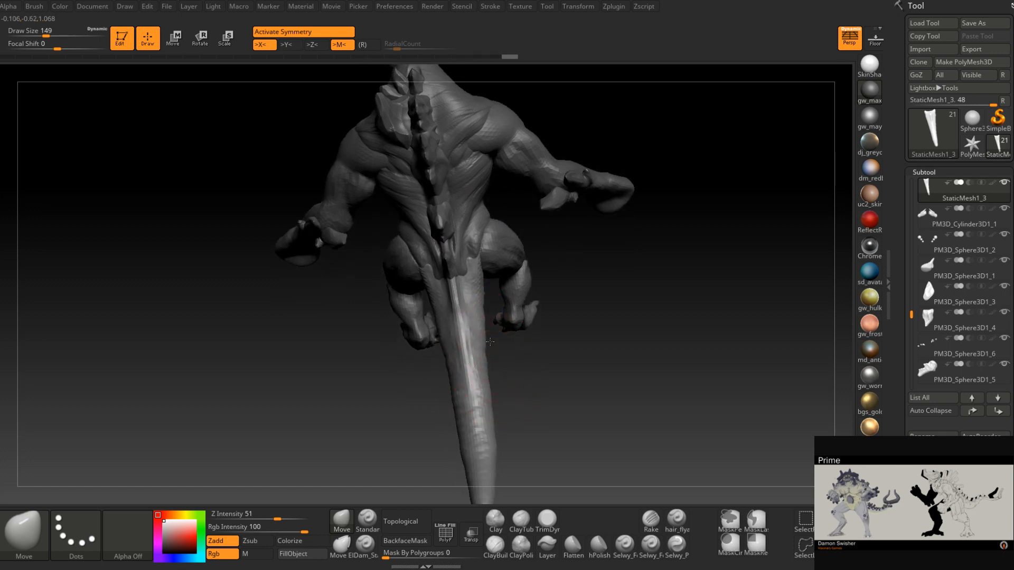
right_click_drag(483, 377, 495, 363)
right_click_drag(483, 292, 503, 294)
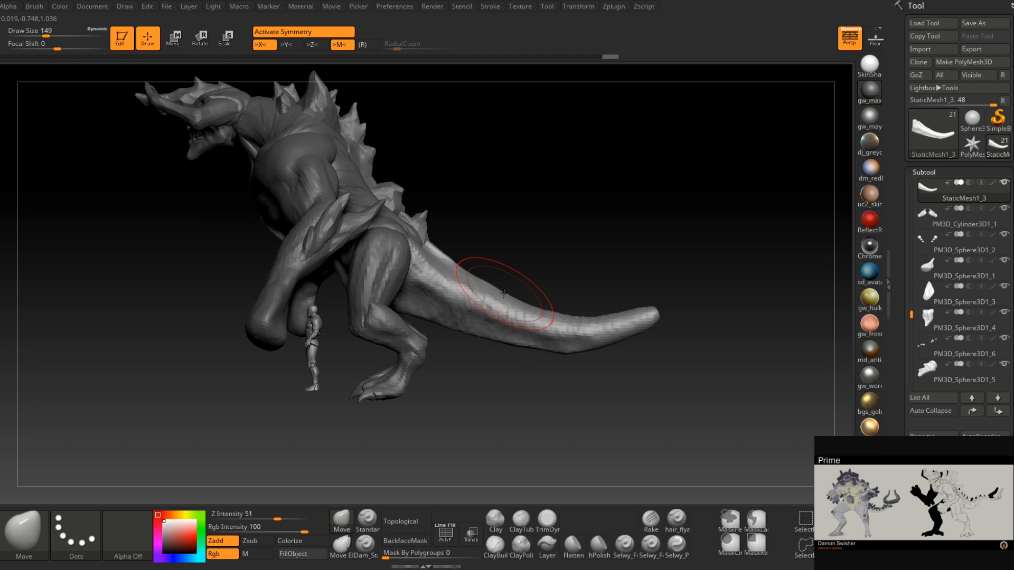
right_click_drag(504, 294, 626, 296)
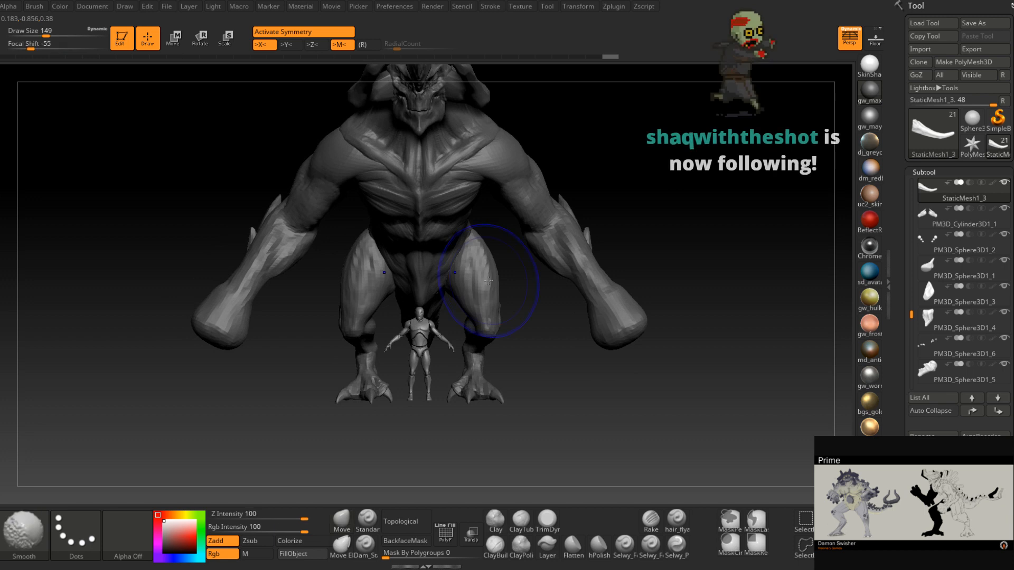
- Select the thighs and reshape their outline beside the pelvis with a resized Move brush
left_click(483, 269, "alt")
left_click(483, 265, "alt")
key("space")
left_click_drag(472, 252, 479, 252)
right_click_drag(478, 253, 468, 252)
key("space")
left_click_drag(469, 253, 474, 271)
right_click_drag(476, 272, 436, 293)
mouse_move(482, 282)
right_mouse_down()
mouse_move(549, 230)
mouse_move(519, 232)
mouse_move(511, 295)
right_mouse_up()
- Adjust the back of the thighs where they meet the hips, resizing the Move brush between strokes
key("space")
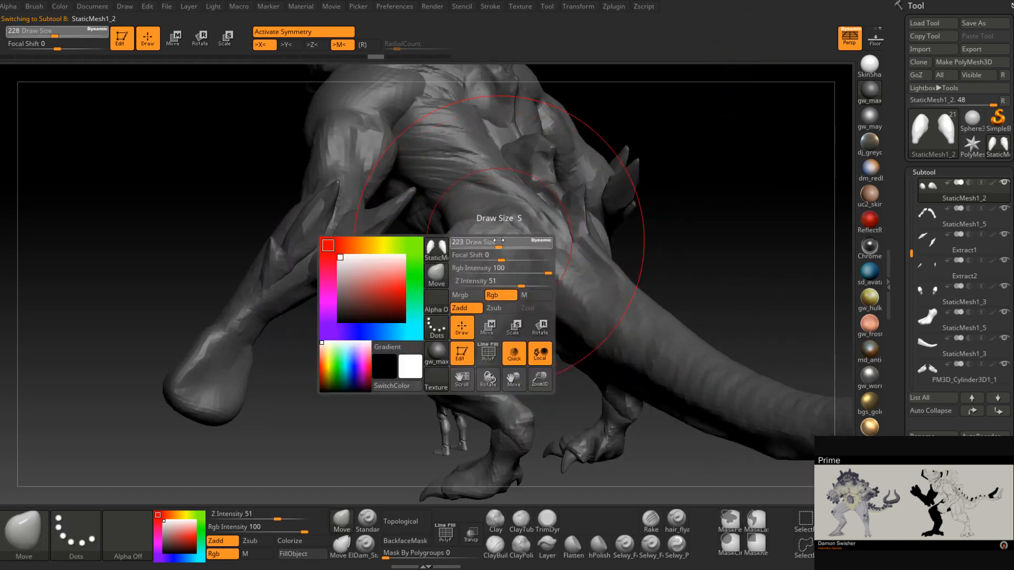
left_click_drag(479, 239, 504, 228)
key("space")
right_click_drag(503, 230, 459, 244)
mouse_move(462, 228)
left_mouse_down()
mouse_move(472, 219)
mouse_move(455, 220)
left_mouse_up()
key("space")
- Refine the side and front silhouette of the thighs down to the knees with the Move brush at draw size 124
right_click_drag(456, 221, 557, 269)
left_click_drag(557, 270, 561, 271)
right_click_drag(561, 271, 544, 264, "ctrl")
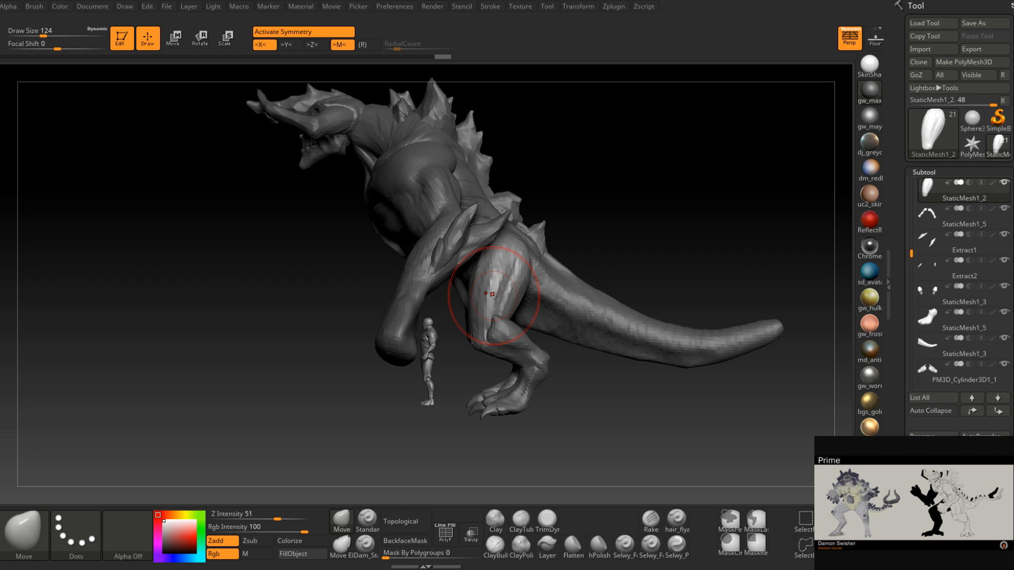
mouse_move(476, 260)
right_mouse_down()
mouse_move(535, 258)
mouse_move(537, 246)
mouse_move(481, 268)
right_mouse_up()
mouse_move(481, 268)
right_mouse_down("shift")
mouse_move(470, 269)
mouse_move(499, 293)
mouse_move(479, 268)
mouse_move(436, 276)
mouse_move(454, 298)
mouse_move(469, 258)
right_mouse_up("shift")
right_click_drag(492, 311, 488, 284)
right_click_drag(482, 335, 486, 396, "ctrl")
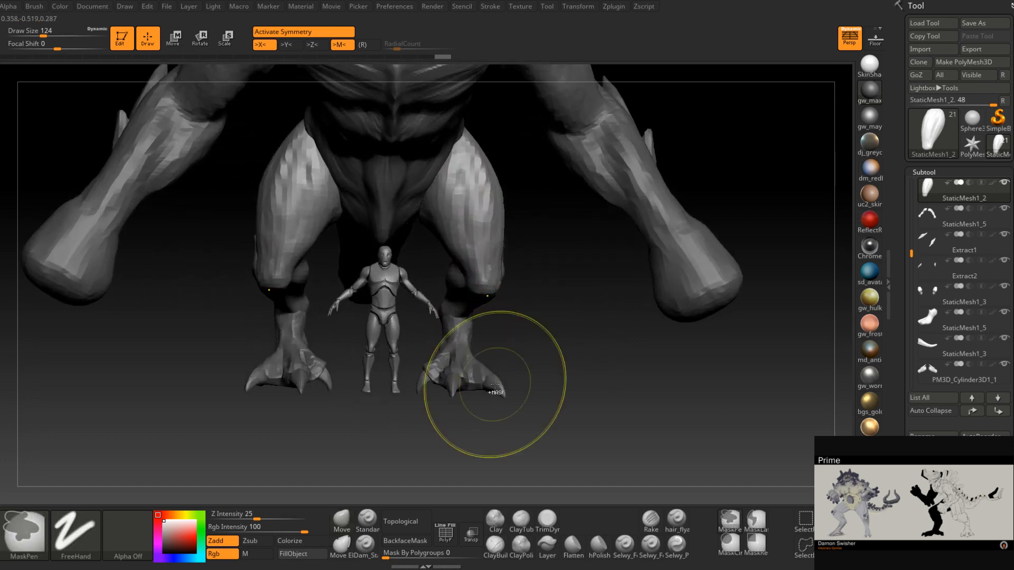
- Select the clawed feet and reshape the ankles with the Move brush, reducing draw size to 68
left_click(468, 368, "alt")
mouse_move(466, 346)
right_mouse_down("ctrl")
mouse_move(475, 388)
mouse_move(475, 339)
right_mouse_up("ctrl")
key("space")
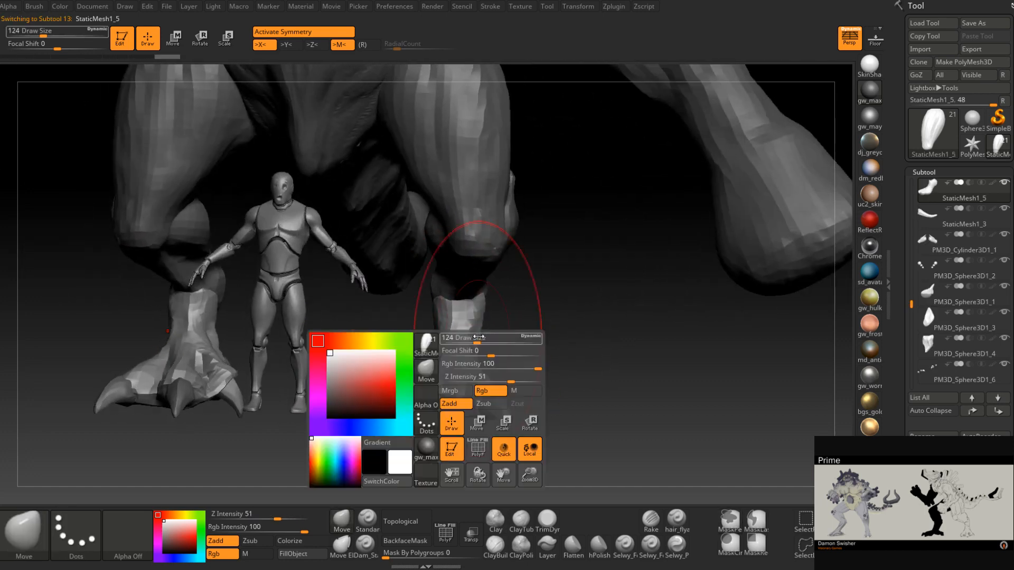
left_click_drag(478, 339, 474, 340)
right_click_drag(474, 341, 480, 361)
key("space")
mouse_move(486, 344)
left_mouse_down()
mouse_move(438, 335)
mouse_move(439, 350)
left_mouse_up()
right_click_drag(441, 351, 479, 352)
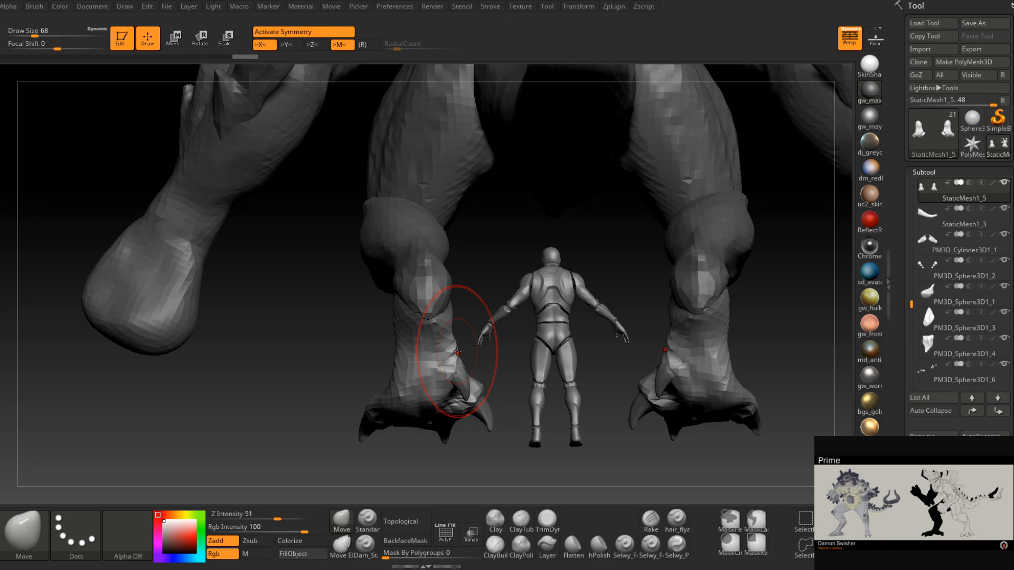
- Refine the back and inner contours of the heels and ankles with the Move brush at draw size 68
mouse_move(327, 306)
left_mouse_down()
mouse_move(424, 334)
mouse_move(427, 324)
left_mouse_up()
mouse_move(417, 351)
right_mouse_down()
mouse_move(442, 365)
mouse_move(430, 328)
right_mouse_up()
mouse_move(431, 327)
right_mouse_down("ctrl")
mouse_move(434, 343)
mouse_move(399, 339)
mouse_move(448, 329)
right_mouse_up("ctrl")
left_click_drag(444, 329, 441, 330)
mouse_move(441, 330)
right_mouse_down()
mouse_move(423, 327)
mouse_move(414, 282)
mouse_move(429, 317)
right_mouse_up()
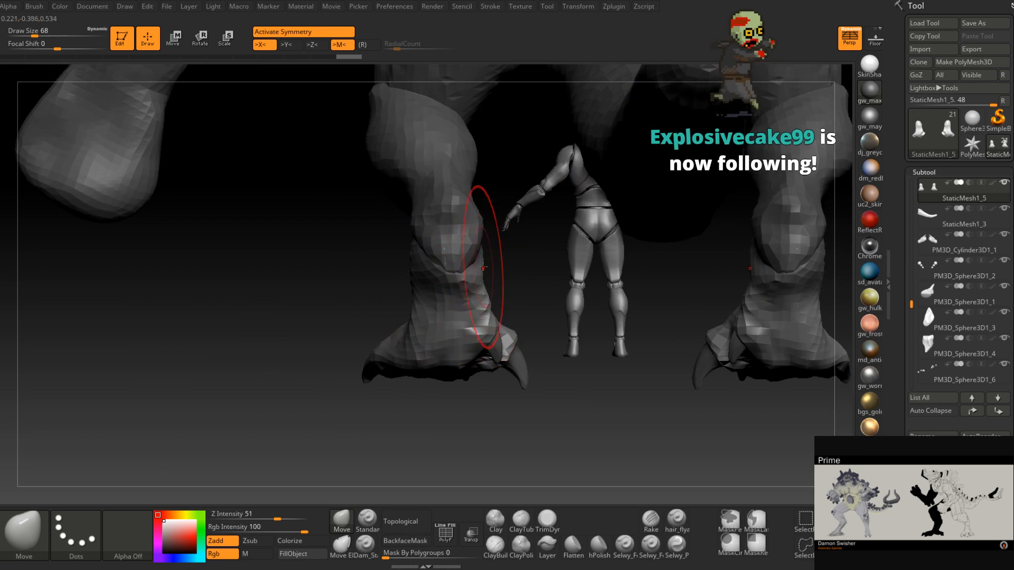
mouse_move(419, 261)
right_mouse_down()
mouse_move(452, 248)
mouse_move(403, 312)
mouse_move(372, 277)
mouse_move(346, 276)
mouse_move(325, 292)
mouse_move(340, 327)
mouse_move(436, 281)
mouse_move(441, 225)
right_mouse_up()
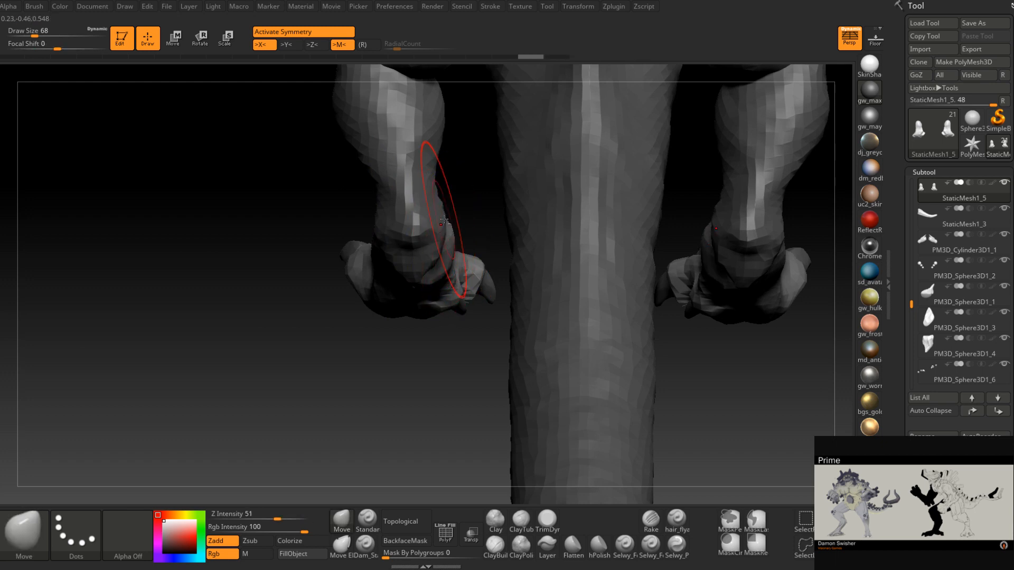
- Select the lower legs and reshape them above the feet with the Move brush at draw size 87
left_click(435, 214, "alt")
right_click_drag(431, 227, 400, 274)
key("space")
left_click_drag(399, 274, 404, 274)
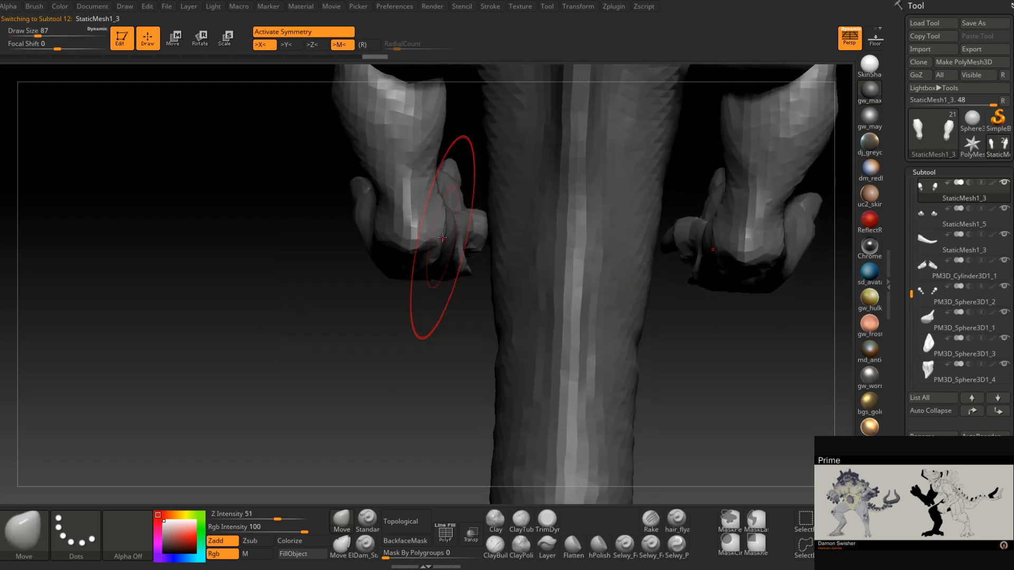
mouse_move(449, 235)
right_mouse_down()
mouse_move(419, 204)
mouse_move(431, 218)
mouse_move(417, 296)
mouse_move(479, 305)
mouse_move(452, 338)
mouse_move(470, 268)
mouse_move(501, 295)
mouse_move(530, 293)
mouse_move(513, 251)
right_mouse_up()
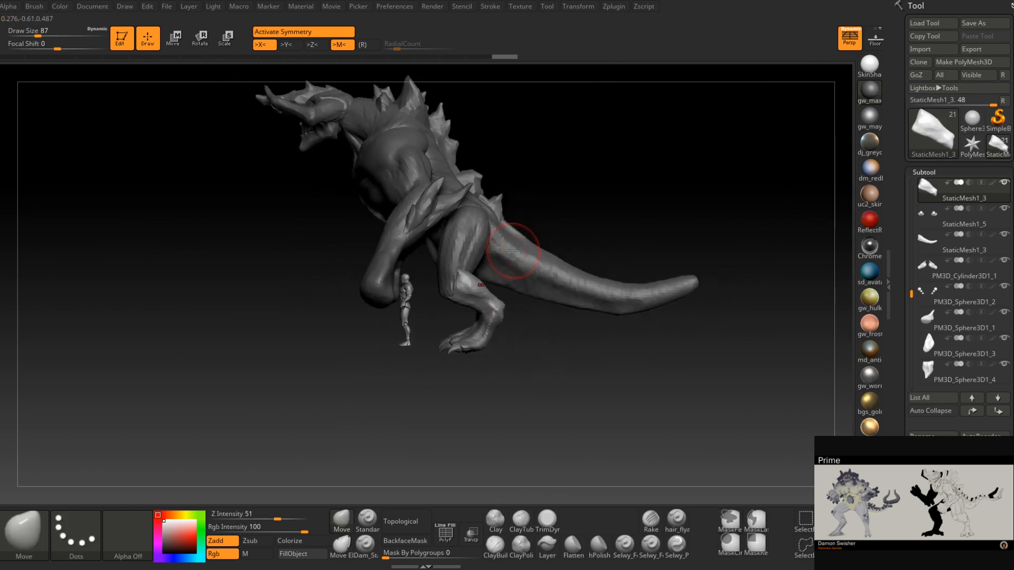
right_click_drag(470, 235, 482, 267, "ctrl")
mouse_move(501, 212)
right_mouse_down("alt")
mouse_move(509, 267)
mouse_move(483, 237)
mouse_move(515, 223)
mouse_move(541, 281)
right_mouse_up("alt")
mouse_move(478, 280)
right_mouse_down("ctrl")
mouse_move(455, 243)
mouse_move(492, 258)
mouse_move(503, 313)
mouse_move(500, 273)
right_mouse_up("ctrl")
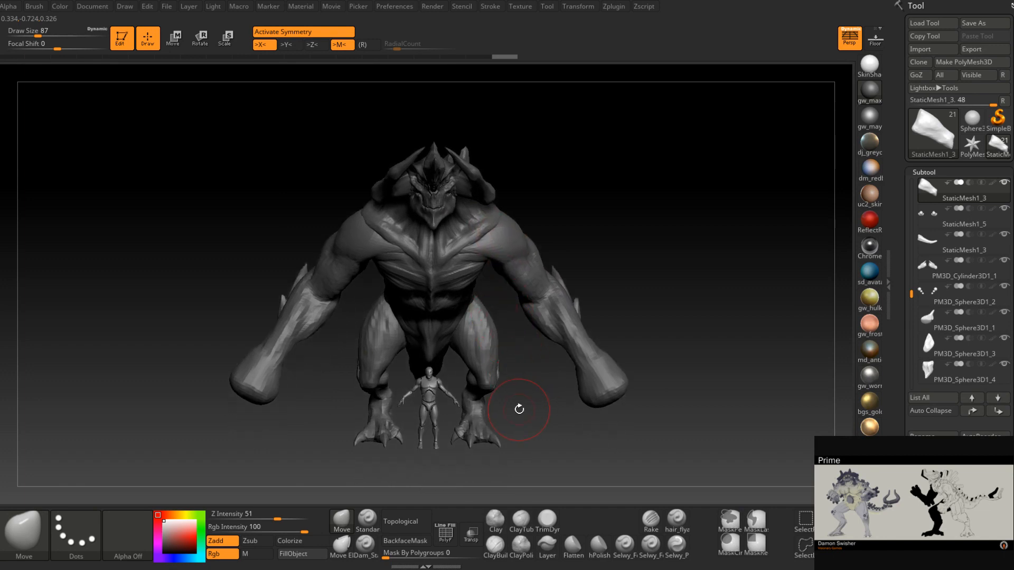
- Select the arms and reshape the shoulders and upper arms with a resized Move brush
mouse_move(552, 234)
right_mouse_down("ctrl")
mouse_move(537, 274)
mouse_move(554, 238)
mouse_move(501, 225)
mouse_move(473, 270)
mouse_move(481, 293)
right_mouse_up("ctrl")
left_click(502, 230, "alt")
key("space")
left_click_drag(525, 218, 529, 218)
mouse_move(530, 218)
right_mouse_down()
mouse_move(524, 196)
mouse_move(579, 193)
right_mouse_up()
left_click_drag(574, 197, 595, 195)
mouse_move(595, 195)
right_mouse_down()
mouse_move(554, 203)
mouse_move(515, 191)
mouse_move(539, 203)
mouse_move(576, 335)
mouse_move(548, 255)
mouse_move(574, 303)
mouse_move(560, 326)
mouse_move(576, 329)
mouse_move(525, 294)
right_mouse_up()
- Carve muscle creases into the shoulders and upper arms with the Dam_Standard brush at draw size 49, smoothing between cuts
key("space")
left_click_drag(530, 293, 524, 290)
left_click(364, 546)
right_click_drag(522, 266, 523, 287)
key("space")
left_click_drag(523, 285, 516, 286)
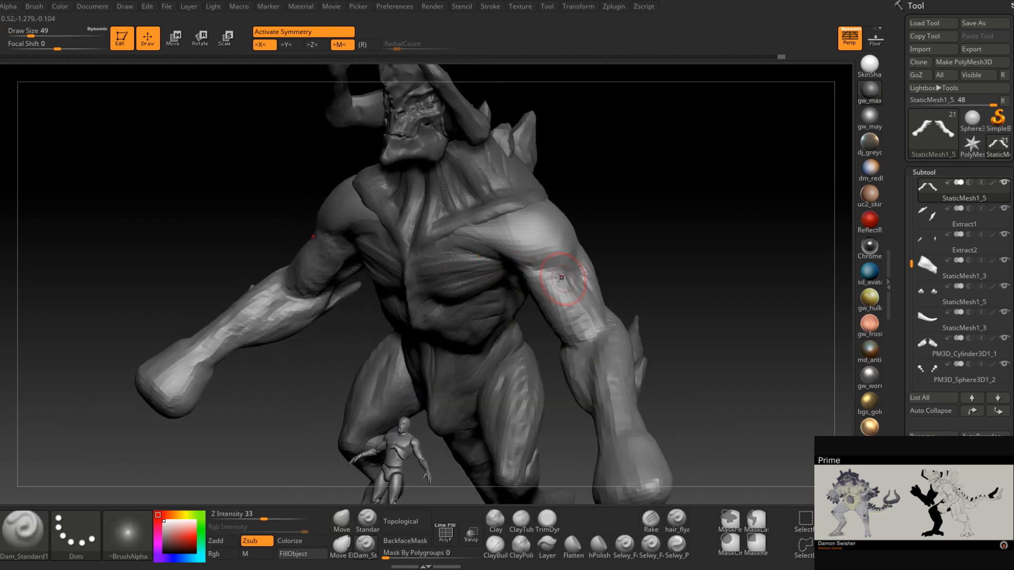
right_click_drag(593, 270, 530, 287)
mouse_move(590, 281)
right_mouse_down()
mouse_move(527, 269)
mouse_move(552, 267)
mouse_move(543, 252)
right_mouse_up()
left_click_drag(543, 251, 562, 257, "shift")
mouse_move(562, 256)
right_mouse_down()
mouse_move(559, 241)
mouse_move(523, 278)
mouse_move(532, 275)
right_mouse_up()
right_click_drag(530, 316, 544, 300)
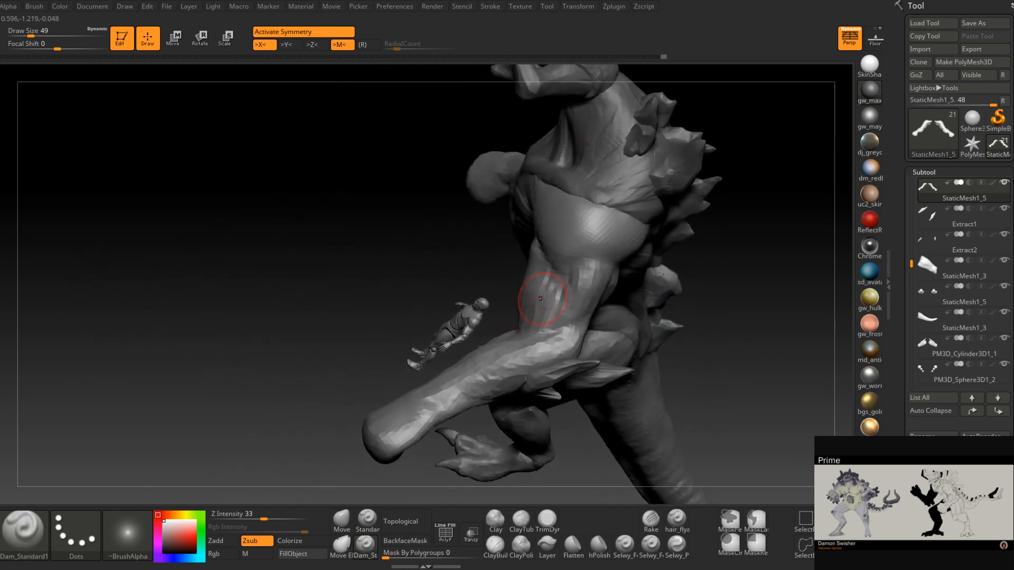
- Add volume to the upper arms with ClayBuildup and reshape them around the elbows with the Move brush at draw size 74
left_click(495, 545)
mouse_move(523, 315)
right_mouse_down()
mouse_move(527, 285)
mouse_move(539, 331)
mouse_move(513, 312)
mouse_move(502, 327)
right_mouse_up()
left_click(343, 521)
right_click_drag(516, 278, 528, 259)
key("space")
left_click_drag(528, 261, 541, 258)
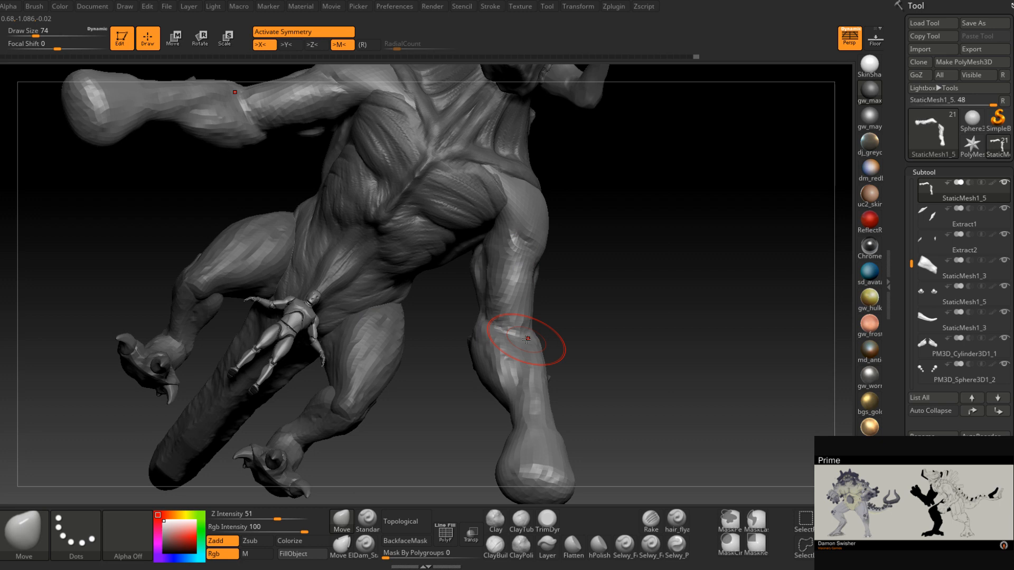
mouse_move(527, 338)
right_mouse_down()
mouse_move(504, 241)
mouse_move(478, 261)
mouse_move(524, 233)
mouse_move(527, 215)
mouse_move(525, 306)
mouse_move(569, 307)
mouse_move(504, 303)
mouse_move(539, 351)
right_mouse_up()
key("ctrl")
mouse_move(539, 351)
right_mouse_down()
mouse_move(516, 328)
mouse_move(570, 290)
mouse_move(543, 319)
mouse_move(491, 293)
right_mouse_up()
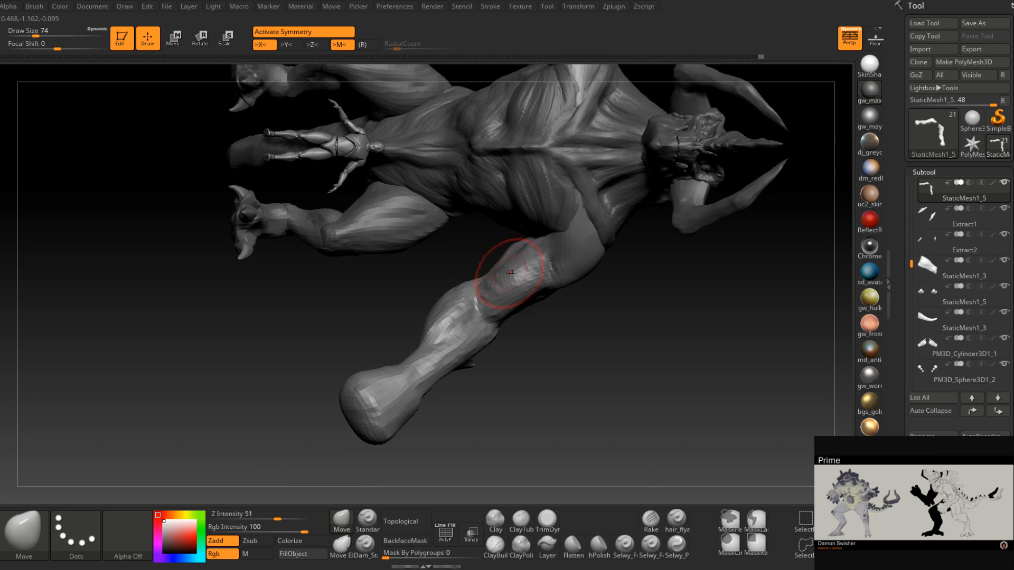
- Adjust the biceps and inner elbow shape with the Move brush at draw size 101
mouse_move(533, 265)
right_mouse_down()
mouse_move(496, 291)
mouse_move(520, 338)
mouse_move(536, 316)
right_mouse_up()
key("space")
left_click_drag(536, 304, 546, 303)
right_click_drag(485, 318, 489, 321)
key("space")
left_click_drag(487, 312, 482, 312)
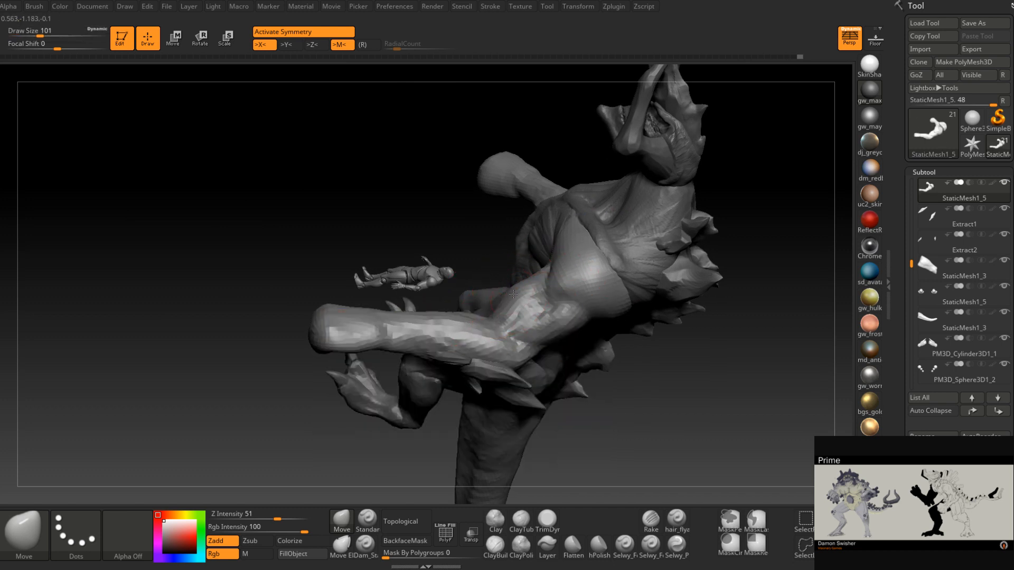
- Refine the upper arm and elbow contours with the Move brush at draw size 77
right_click_drag(513, 297, 515, 313)
key("space")
left_click_drag(515, 305, 511, 304)
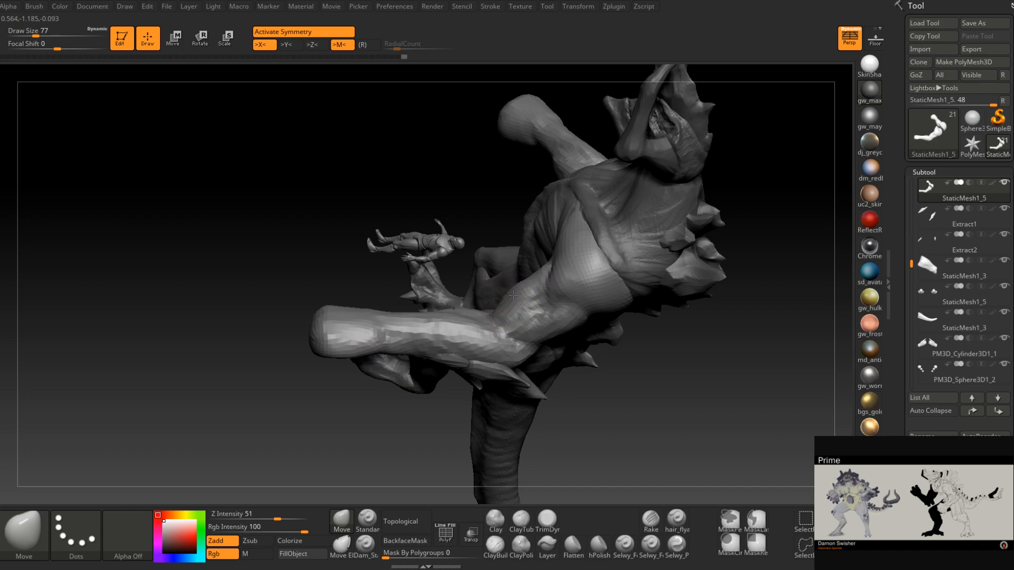
right_click_drag(526, 312, 567, 328)
right_click_drag(596, 359, 537, 411)
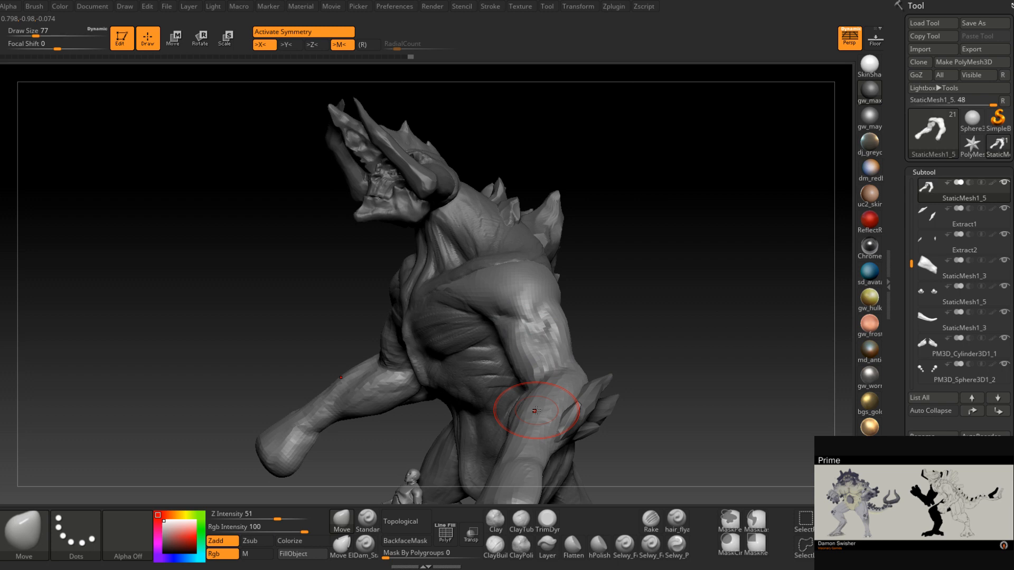
mouse_move(521, 339)
right_mouse_down()
mouse_move(561, 333)
mouse_move(538, 380)
mouse_move(596, 324)
right_mouse_up()
left_click_drag(586, 320, 574, 321)
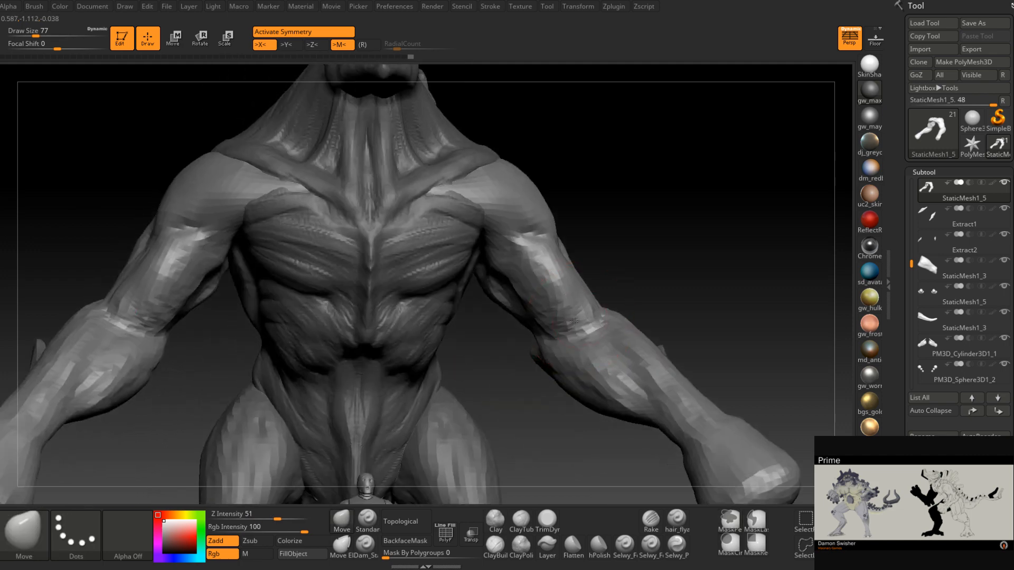
- Tighten the outer upper arm and elbow transition with the Move brush at draw size 62
right_click_drag(574, 321, 561, 337)
key("space")
left_click_drag(561, 331, 556, 331)
right_click_drag(556, 329, 570, 286)
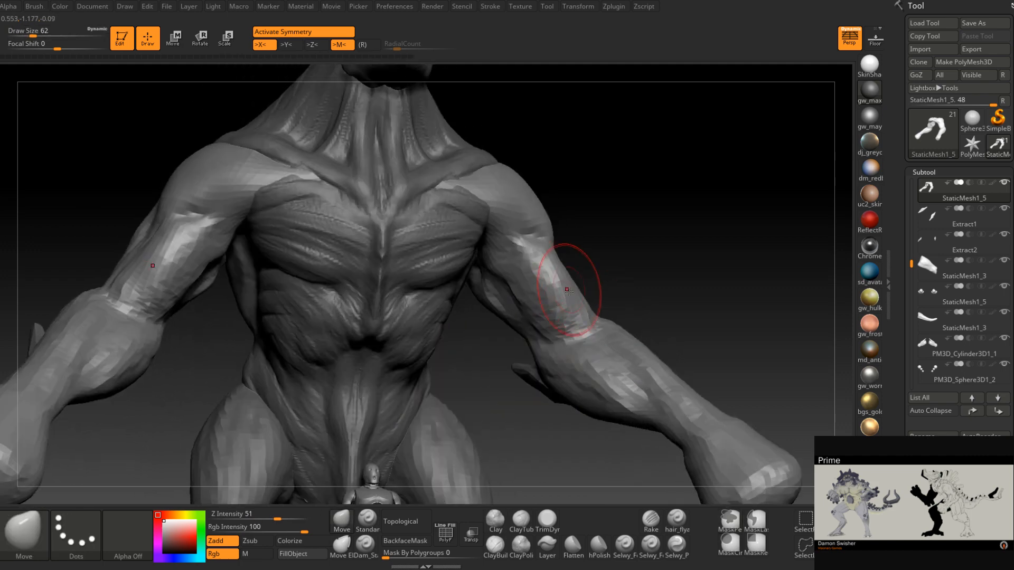
mouse_move(532, 320)
right_mouse_down()
mouse_move(549, 296)
mouse_move(520, 310)
mouse_move(500, 259)
mouse_move(513, 280)
mouse_move(475, 294)
mouse_move(555, 253)
right_mouse_up()
key("shift")
right_click_drag(549, 297, 527, 295)
- Smooth the back of the upper arms and adjust the triceps outline with the Move brush at draw size 59
mouse_move(492, 295)
left_mouse_down("shift")
mouse_move(485, 310)
mouse_move(401, 295)
mouse_move(385, 309)
mouse_move(454, 311)
mouse_move(412, 317)
left_mouse_up("shift")
key("space")
right_click_drag(474, 313, 470, 306, "shift")
key("space")
left_click_drag(464, 308, 467, 308)
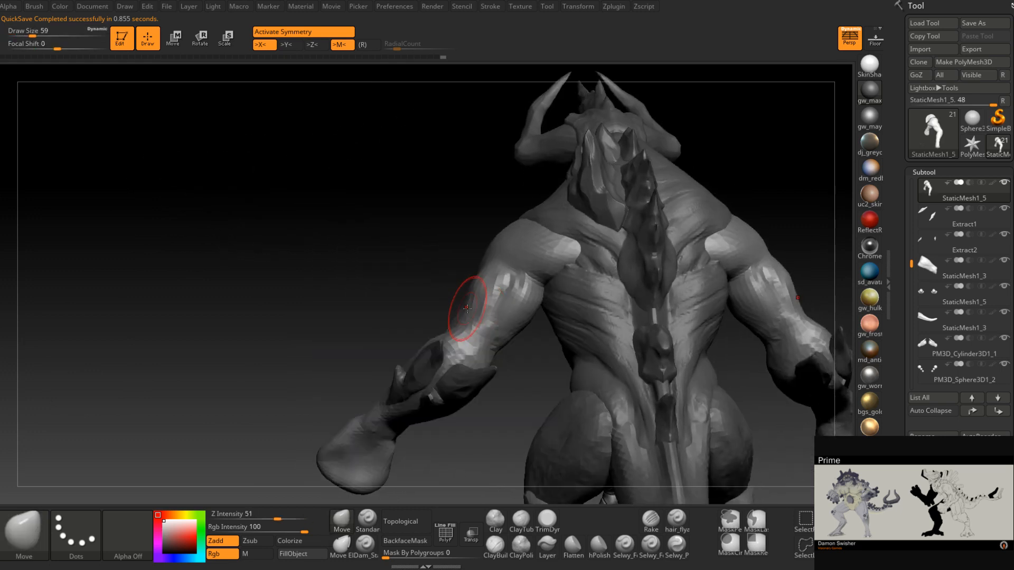
- Build up the arm muscles with the ClayBuildup brush at draw size 51
right_click_drag(476, 287, 489, 383)
key("bracketleft")
left_click(513, 528)
mouse_move(510, 297)
right_mouse_down()
mouse_move(534, 355)
mouse_move(499, 349)
mouse_move(532, 326)
right_mouse_up()
mouse_move(505, 363)
right_mouse_down()
mouse_move(507, 342)
mouse_move(505, 375)
mouse_move(484, 373)
mouse_move(518, 389)
mouse_move(515, 369)
mouse_move(537, 402)
mouse_move(529, 368)
right_mouse_up()
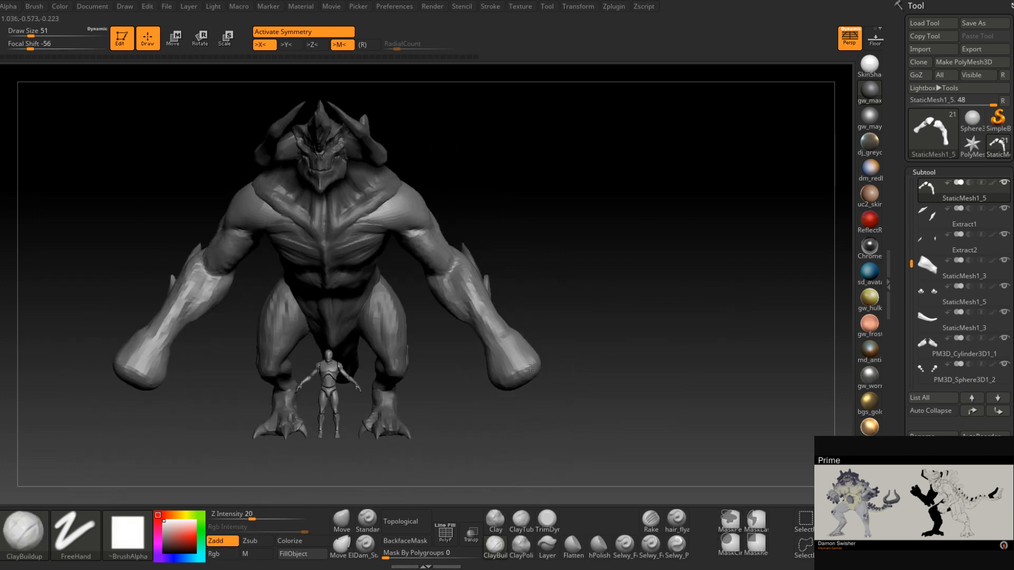
- Reshape the rounded ends of the arms into flatter hand forms with the Move brush at varying sizes
left_click(348, 520)
mouse_move(441, 470)
right_mouse_down()
mouse_move(452, 431)
mouse_move(469, 438)
right_mouse_up()
key("space")
left_click_drag(507, 374, 516, 373)
right_click_drag(508, 385, 508, 377)
key("space")
left_click_drag(514, 371, 497, 380)
mouse_move(496, 379)
right_mouse_down()
mouse_move(523, 358)
mouse_move(496, 349)
mouse_move(504, 333)
mouse_move(512, 379)
mouse_move(497, 371)
mouse_move(561, 360)
right_mouse_up()
key("space")
left_click_drag(547, 390, 540, 390)
- Build up the hands and wrists with the ClayBuildup brush at draw size 44 and smooth the strokes
left_click(497, 546)
mouse_move(528, 370)
right_mouse_down()
mouse_move(515, 351)
mouse_move(510, 365)
right_mouse_up()
key("space")
left_click_drag(509, 390, 504, 390)
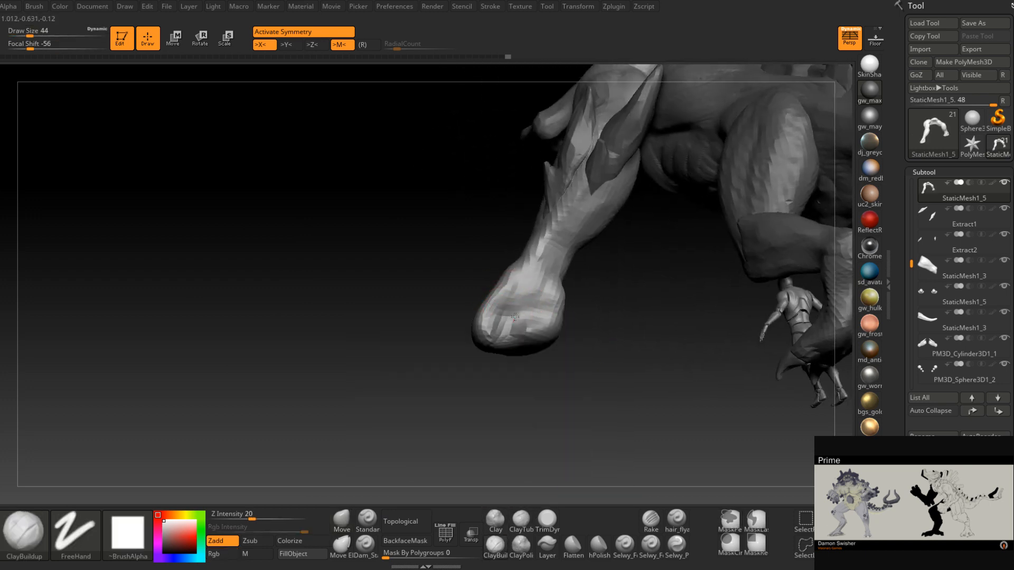
right_click_drag(531, 341, 556, 309)
mouse_move(548, 348)
right_mouse_down()
mouse_move(586, 340)
mouse_move(546, 332)
right_mouse_up()
left_click_drag(546, 333, 540, 337, "shift")
right_click_drag(524, 338, 499, 323)
mouse_move(515, 363)
right_mouse_down()
mouse_move(559, 344)
mouse_move(557, 328)
mouse_move(516, 333)
mouse_move(568, 293)
mouse_move(493, 307)
mouse_move(423, 261)
mouse_move(437, 252)
mouse_move(419, 238)
mouse_move(420, 258)
mouse_move(509, 325)
mouse_move(477, 283)
mouse_move(515, 296)
mouse_move(555, 280)
right_mouse_up()
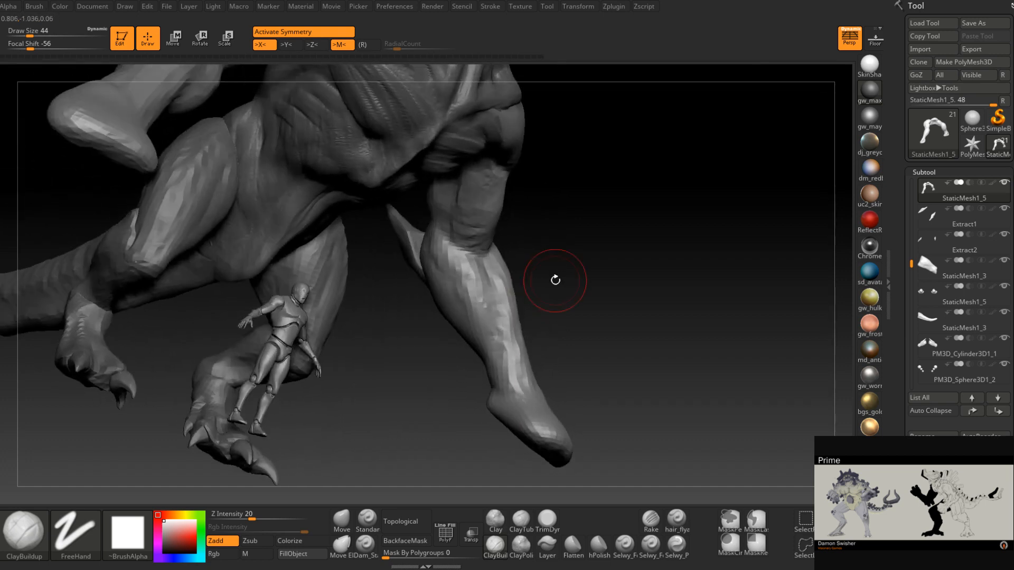
- Add clay along the wrist and the underside of the hands, smoothing the transition into the forearm
right_click_drag(554, 280, 518, 353)
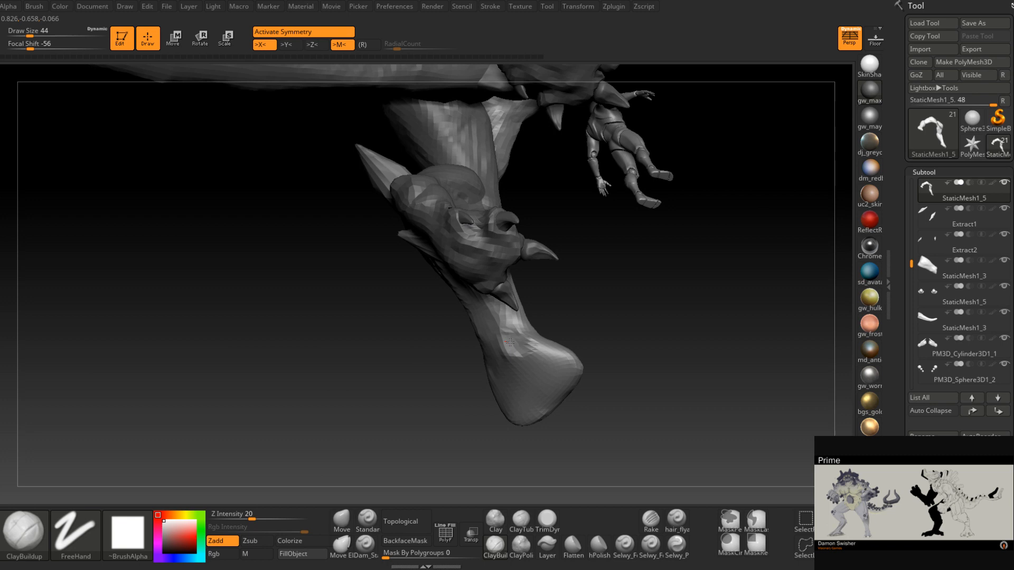
right_click_drag(527, 370, 557, 343)
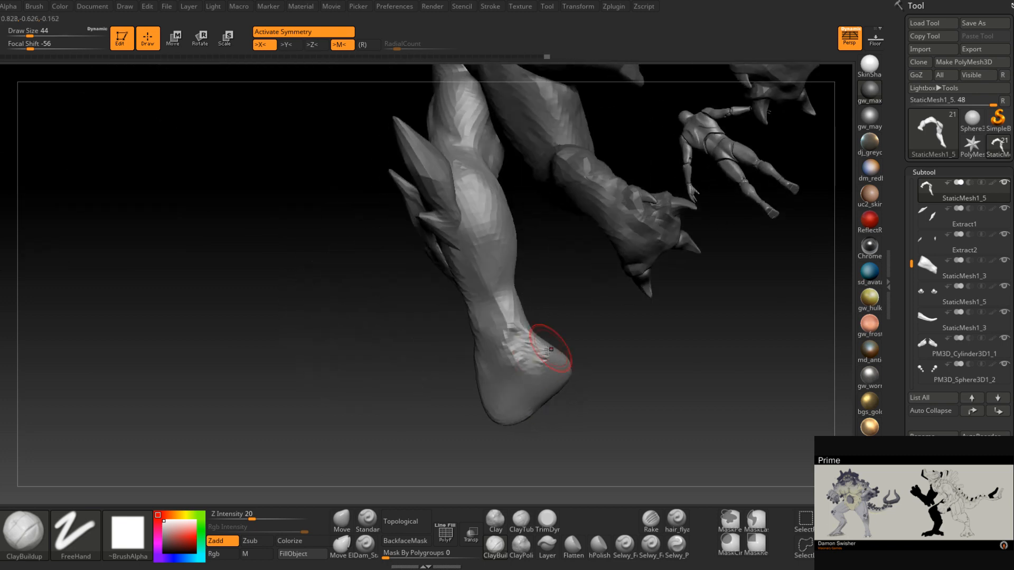
mouse_move(527, 379)
right_mouse_down()
mouse_move(533, 371)
mouse_move(532, 393)
mouse_move(509, 350)
mouse_move(515, 399)
right_mouse_up()
key("shift")
left_click_drag(515, 391, 506, 377, "shift")
mouse_move(510, 372)
right_mouse_down()
mouse_move(520, 364)
mouse_move(539, 376)
right_mouse_up()
mouse_move(492, 403)
right_mouse_down()
mouse_move(532, 414)
mouse_move(568, 396)
mouse_move(572, 314)
mouse_move(536, 384)
mouse_move(577, 396)
mouse_move(587, 333)
mouse_move(634, 369)
mouse_move(629, 348)
mouse_move(530, 370)
right_mouse_up()
- Adjust the forearm and hand silhouette with the Move brush at progressively changed sizes
left_click(343, 519)
mouse_move(654, 364)
right_mouse_down()
mouse_move(607, 332)
mouse_move(632, 330)
right_mouse_up()
key("space")
key("space")
left_click_drag(623, 329, 637, 330)
mouse_move(611, 327)
right_mouse_down()
mouse_move(634, 317)
mouse_move(581, 320)
mouse_move(660, 318)
mouse_move(667, 306)
right_mouse_up()
key("space")
left_click_drag(667, 306, 659, 305)
mouse_move(660, 301)
right_mouse_down()
mouse_move(586, 317)
mouse_move(625, 294)
right_mouse_up()
- Select the small forearm spikes and reposition them on the arm with the Move brush at draw size 182
left_click(609, 296, "alt")
key("space")
left_click_drag(625, 295, 616, 294)
left_click_drag(604, 301, 611, 294)
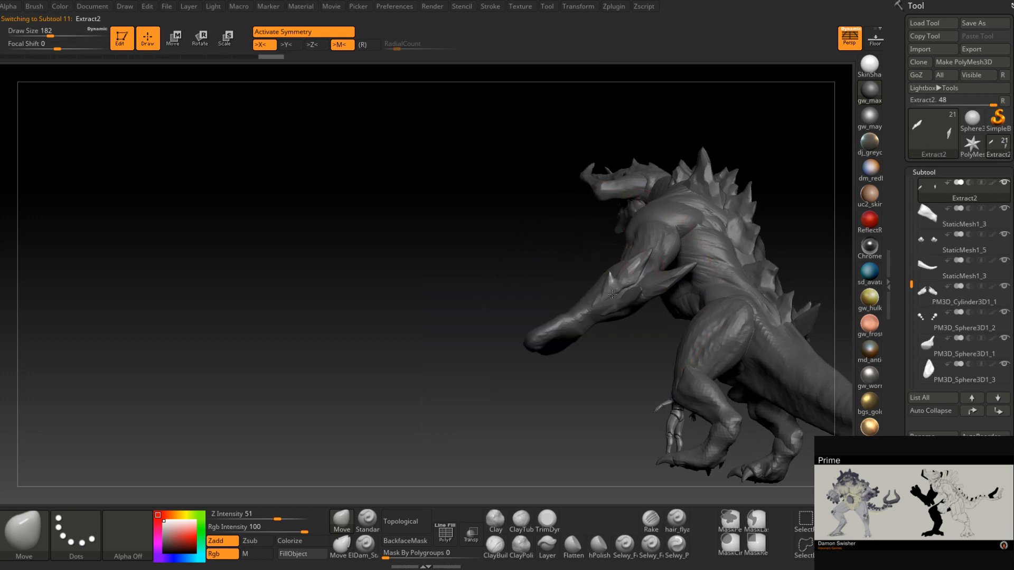
mouse_move(611, 294)
right_mouse_down()
mouse_move(649, 269)
mouse_move(629, 248)
mouse_move(593, 369)
mouse_move(596, 338)
mouse_move(609, 349)
mouse_move(600, 362)
mouse_move(624, 321)
mouse_move(602, 366)
mouse_move(612, 304)
mouse_move(622, 318)
right_mouse_up()
- Select the arms and reshape the hand silhouette with the Move brush, starting at draw size 104
left_click(607, 367, "alt")
key("space")
left_click_drag(622, 318, 612, 319)
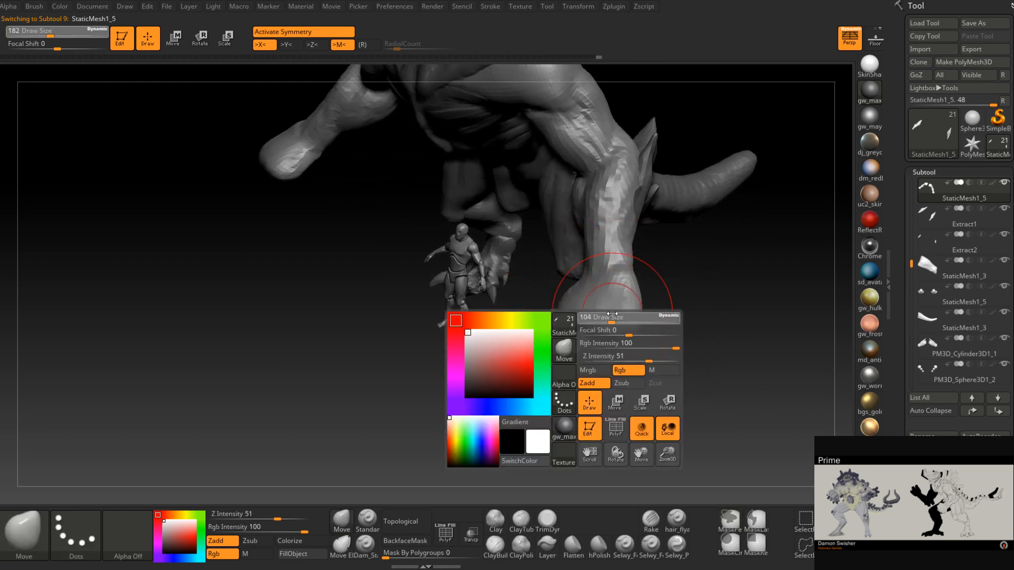
right_click_drag(623, 317, 616, 309)
right_click_drag(586, 346, 564, 317, "ctrl")
key("space")
left_click_drag(563, 314, 557, 315)
right_click_drag(561, 293, 558, 291)
key("space")
left_click_drag(559, 291, 561, 291)
- Broaden the blocked-in hands with the Move brush, enlarging the draw size to 112
mouse_move(560, 291)
right_mouse_down()
mouse_move(577, 351)
mouse_move(561, 339)
mouse_move(545, 345)
mouse_move(607, 347)
mouse_move(607, 318)
mouse_move(640, 309)
right_mouse_up()
key("space")
left_click_drag(640, 308, 644, 308)
mouse_move(636, 310)
right_mouse_down()
mouse_move(657, 309)
mouse_move(646, 296)
right_mouse_up()
key("space")
left_click_drag(643, 296, 652, 295)
right_click_drag(660, 296, 647, 294)
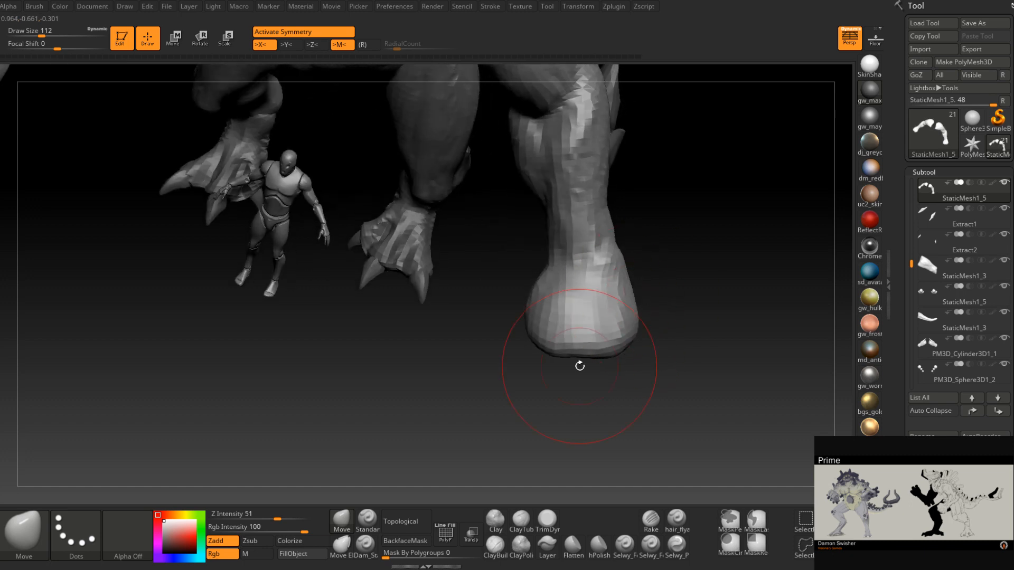
- Refine the thickness of the hands from the side with the Move brush at draw size 41
right_click_drag(584, 289, 560, 305)
key("space")
left_click_drag(544, 306, 536, 306)
mouse_move(535, 306)
right_mouse_down()
mouse_move(478, 254)
mouse_move(491, 287)
mouse_move(448, 322)
right_mouse_up()
key("shift")
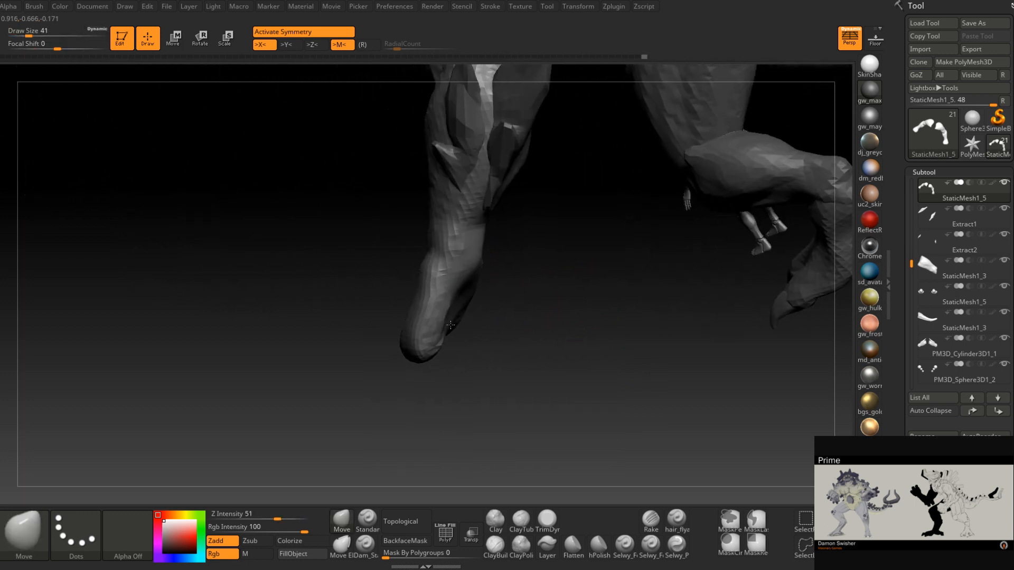
key("space")
left_click_drag(449, 323, 452, 323)
- Straighten the rounded ends and underside of the hands with the Move brush at draw size 44
mouse_move(452, 322)
right_mouse_down()
mouse_move(493, 294)
mouse_move(529, 301)
mouse_move(541, 316)
right_mouse_up()
key("space")
key("space")
left_click_drag(540, 317, 537, 317)
mouse_move(537, 317)
right_mouse_down()
mouse_move(549, 299)
mouse_move(534, 340)
mouse_move(519, 305)
mouse_move(532, 306)
mouse_move(534, 322)
mouse_move(575, 319)
mouse_move(536, 321)
right_mouse_up()
key("space")
left_click_drag(536, 322, 532, 318)
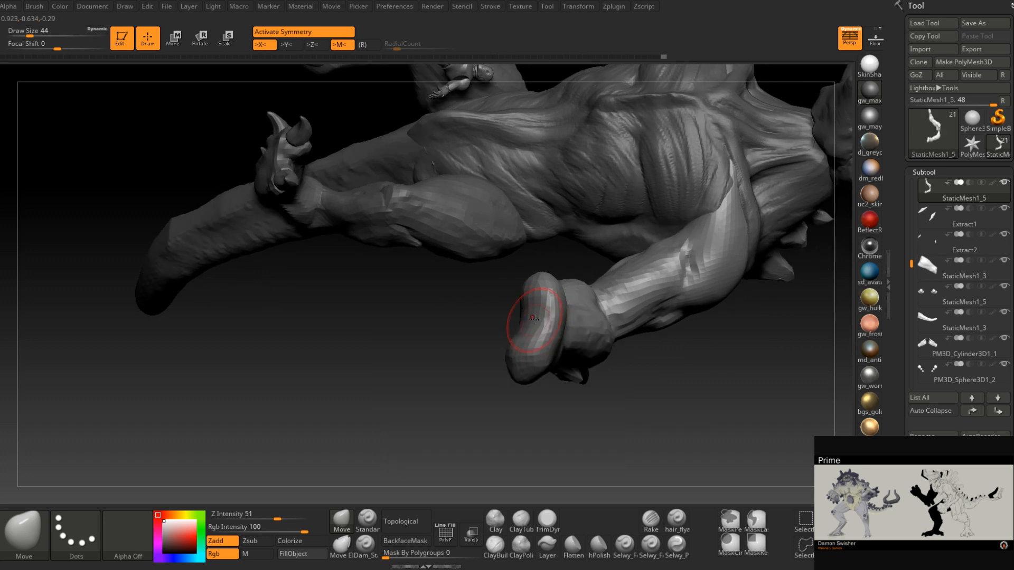
right_click_drag(513, 318, 533, 276)
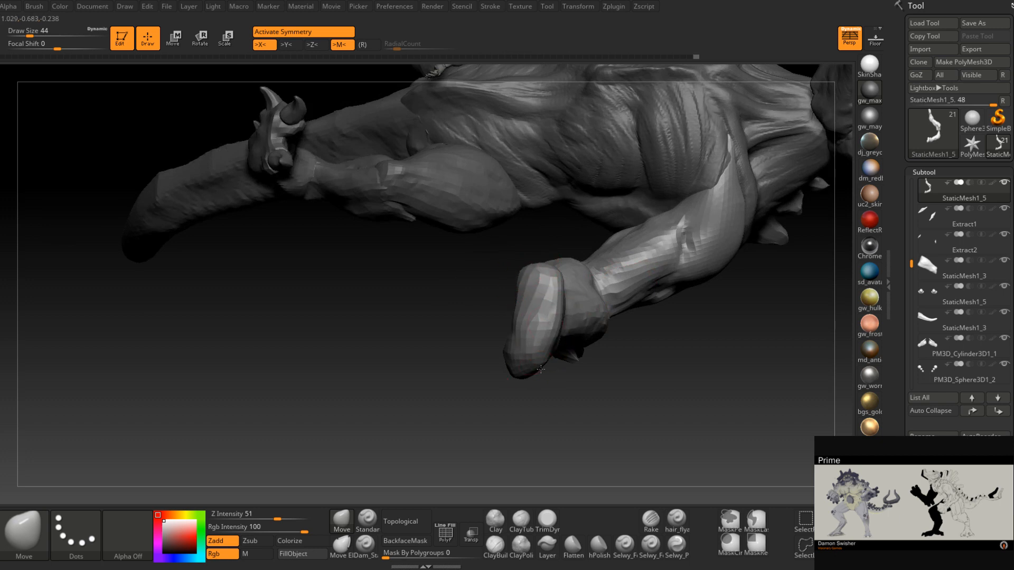
right_click_drag(543, 377, 460, 481)
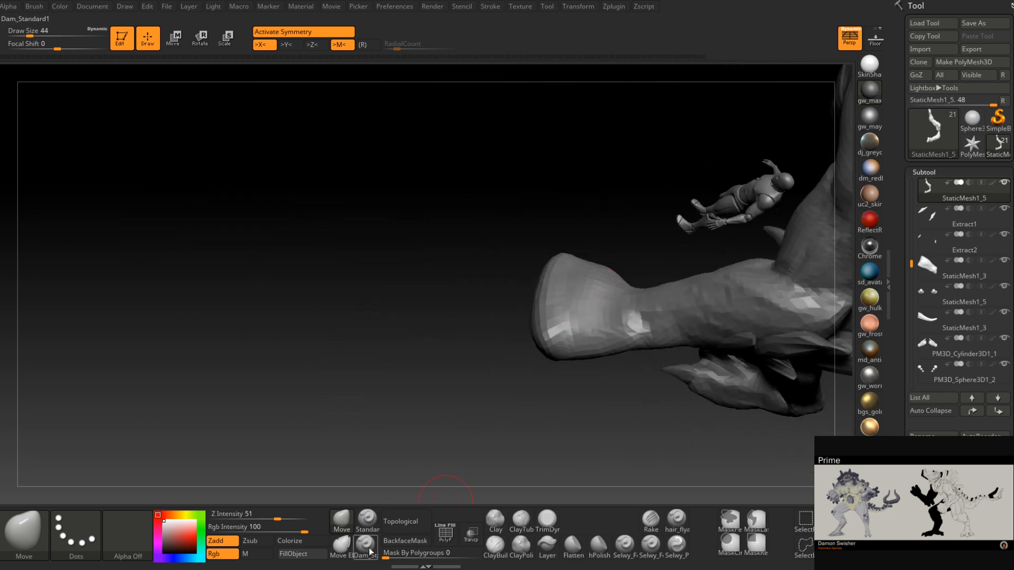
- Sculpt knuckle and tendon forms on the hands with the Standard brush at draw size 44 and Z intensity 25
left_click(367, 519)
left_click_drag(603, 324, 606, 322)
mouse_move(565, 370)
right_mouse_down()
mouse_move(522, 343)
mouse_move(549, 324)
right_mouse_up()
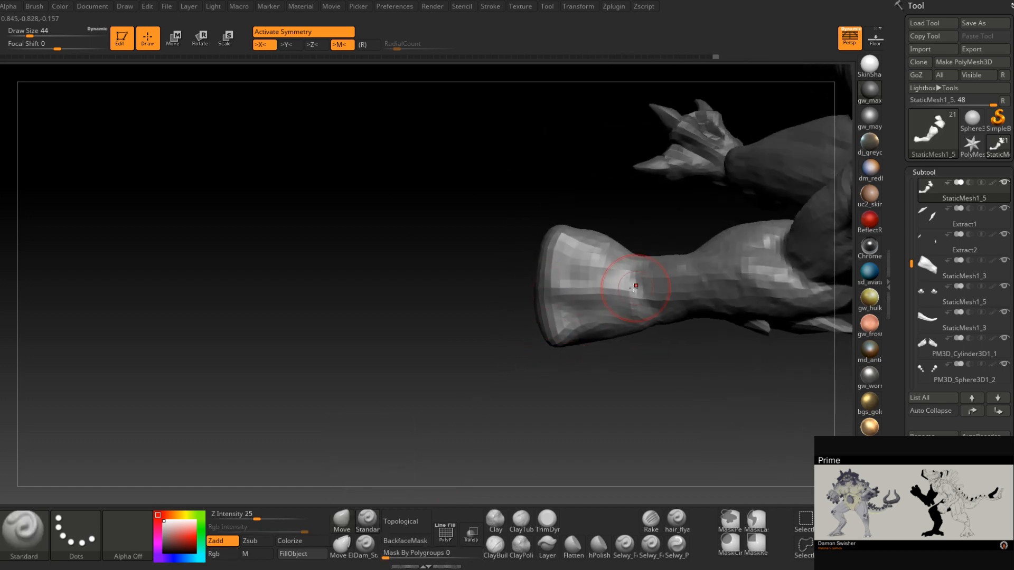
right_click_drag(588, 274, 586, 309)
right_click_drag(596, 266, 459, 213)
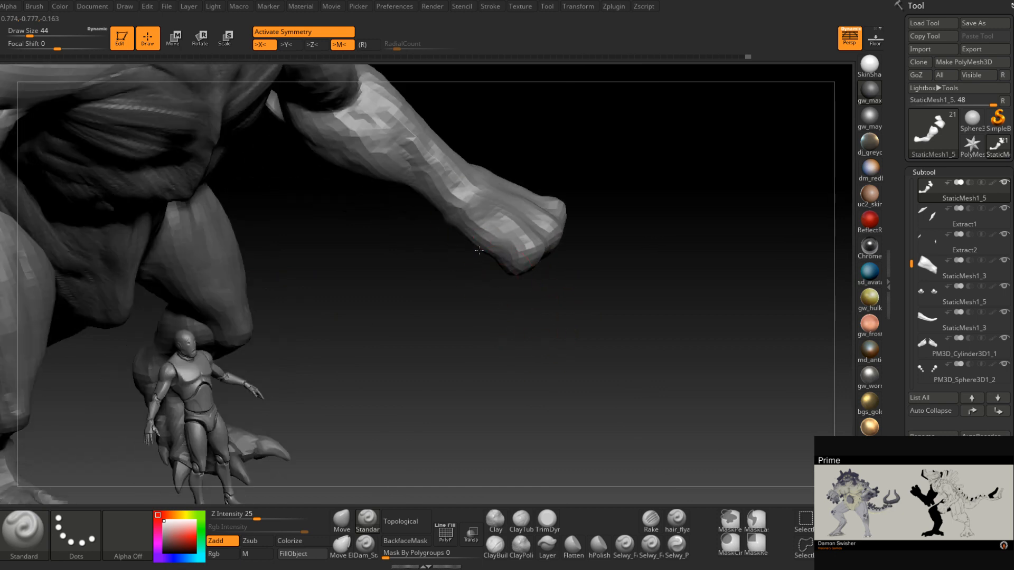
right_click_drag(504, 306, 511, 359)
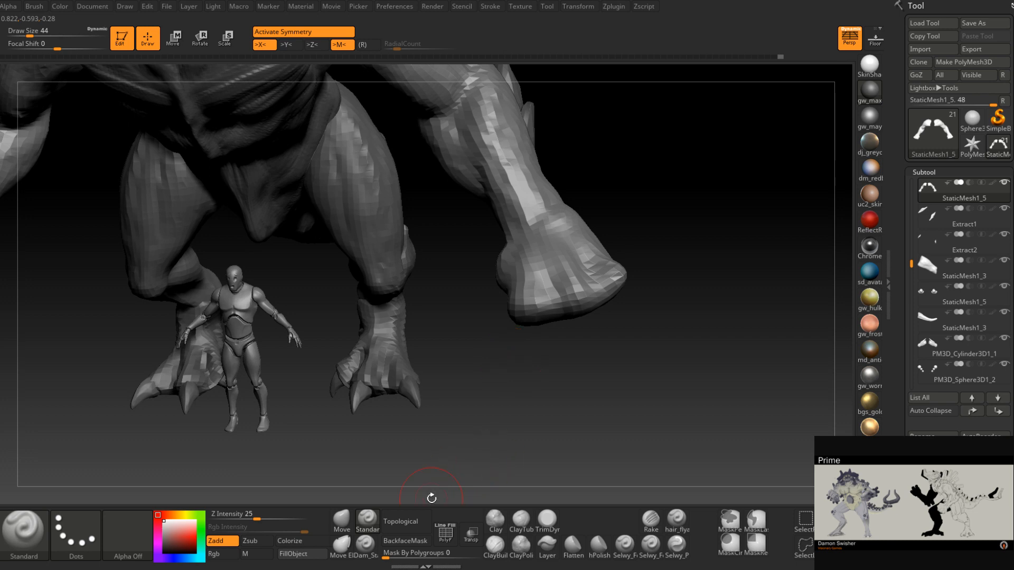
- Adjust the knuckle and hand edges with the Move brush at draw size 31
left_click(340, 523)
right_click_drag(470, 288, 579, 362, "ctrl")
key("space")
left_click_drag(491, 277, 483, 277)
mouse_move(483, 277)
right_mouse_down()
mouse_move(473, 303)
mouse_move(467, 290)
right_mouse_up()
left_click_drag(477, 272, 482, 276)
mouse_move(479, 304)
right_mouse_down()
mouse_move(491, 326)
mouse_move(563, 300)
mouse_move(561, 312)
mouse_move(584, 271)
mouse_move(573, 294)
mouse_move(623, 295)
mouse_move(596, 333)
mouse_move(644, 316)
right_mouse_up()
- Select the torso and adjust its overall shape with the Move brush, enlarging the draw size to 338
left_click(607, 326, "alt")
left_click(583, 327, "alt")
right_click_drag(584, 328, 466, 357)
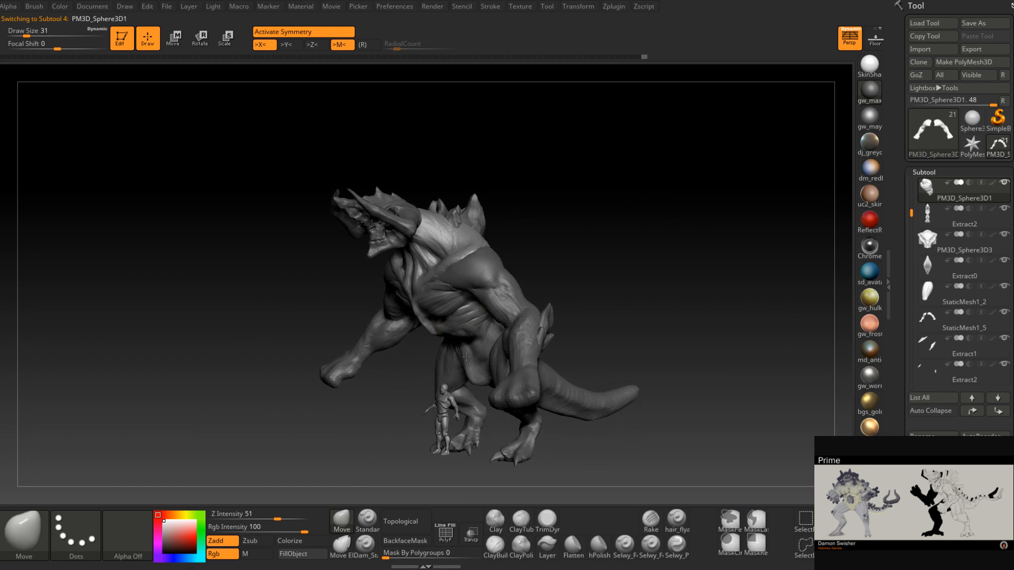
right_click_drag(322, 480, 362, 496)
mouse_move(361, 496)
right_mouse_down("ctrl")
mouse_move(363, 533)
mouse_move(361, 496)
mouse_move(328, 506)
right_mouse_up("ctrl")
key("space")
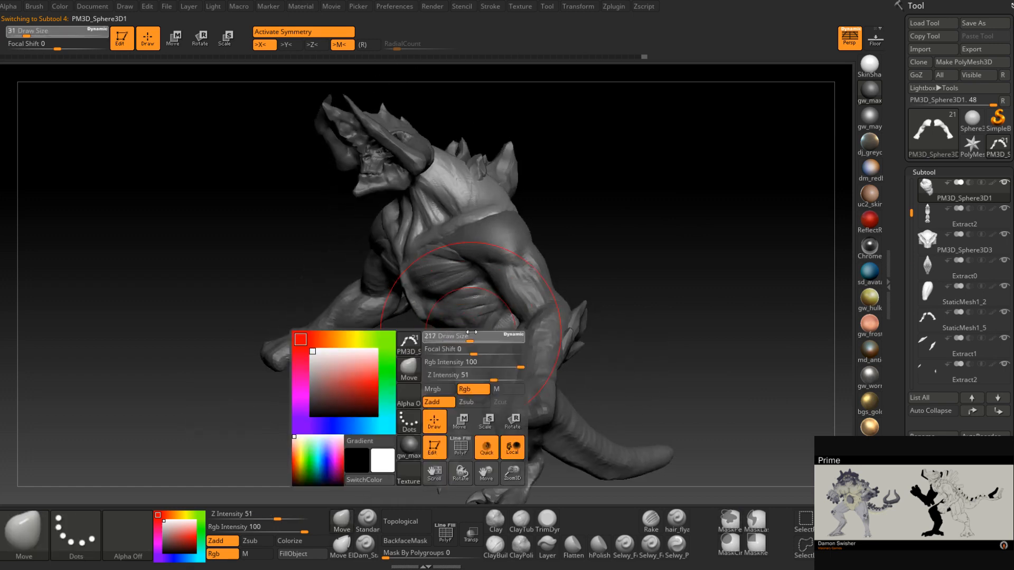
left_click_drag(470, 333, 477, 332)
right_click_drag(448, 334, 485, 310)
key("space")
left_click_drag(463, 331, 470, 331)
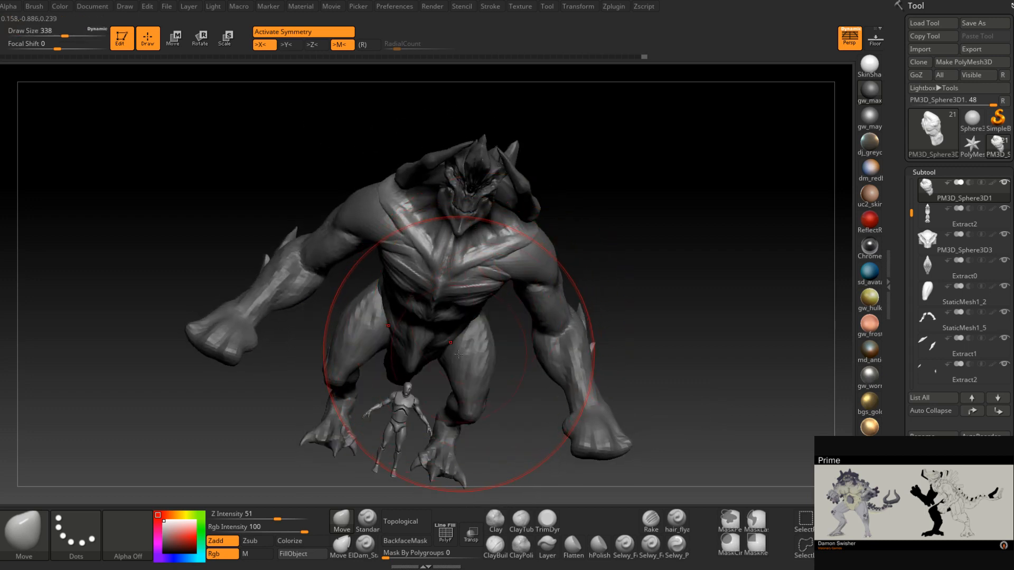
- Refine the chest and waist proportions with the Move brush at draw size 280
right_click_drag(458, 354, 459, 348)
key("space")
left_click_drag(459, 349, 457, 349)
right_click_drag(457, 340, 469, 331)
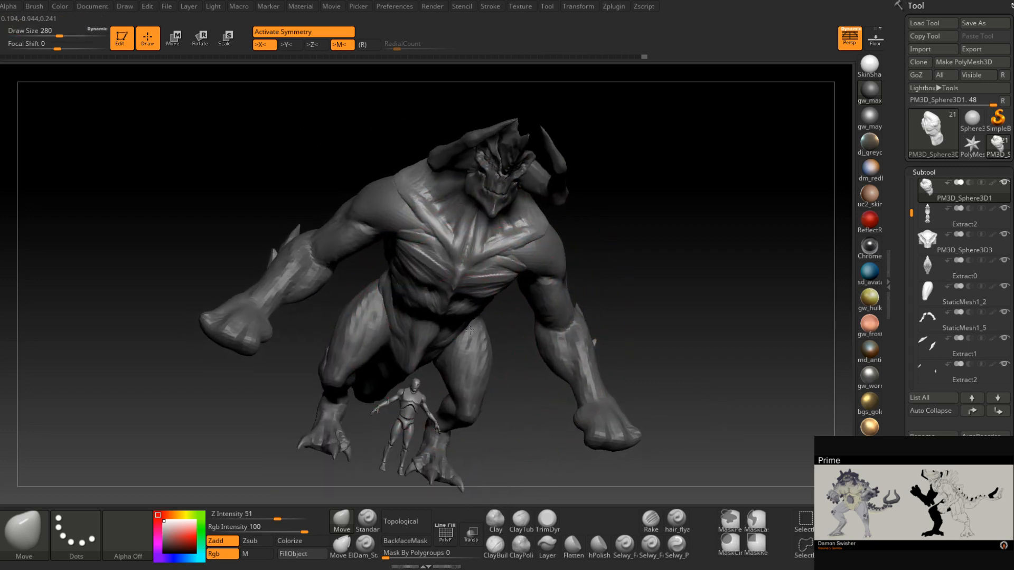
mouse_move(472, 327)
right_mouse_down()
mouse_move(492, 280)
mouse_move(484, 306)
mouse_move(521, 316)
mouse_move(514, 299)
right_mouse_up()
- Adjust the torso's side and back silhouette with the Move brush at draw size 182
key("space")
left_click_drag(514, 293, 501, 289)
mouse_move(501, 288)
right_mouse_down()
mouse_move(503, 277)
mouse_move(466, 338)
mouse_move(448, 332)
mouse_move(464, 317)
mouse_move(483, 331)
mouse_move(459, 322)
mouse_move(445, 331)
mouse_move(452, 313)
mouse_move(430, 261)
mouse_move(418, 306)
right_mouse_up()
key("space")
left_click_drag(418, 306, 425, 306)
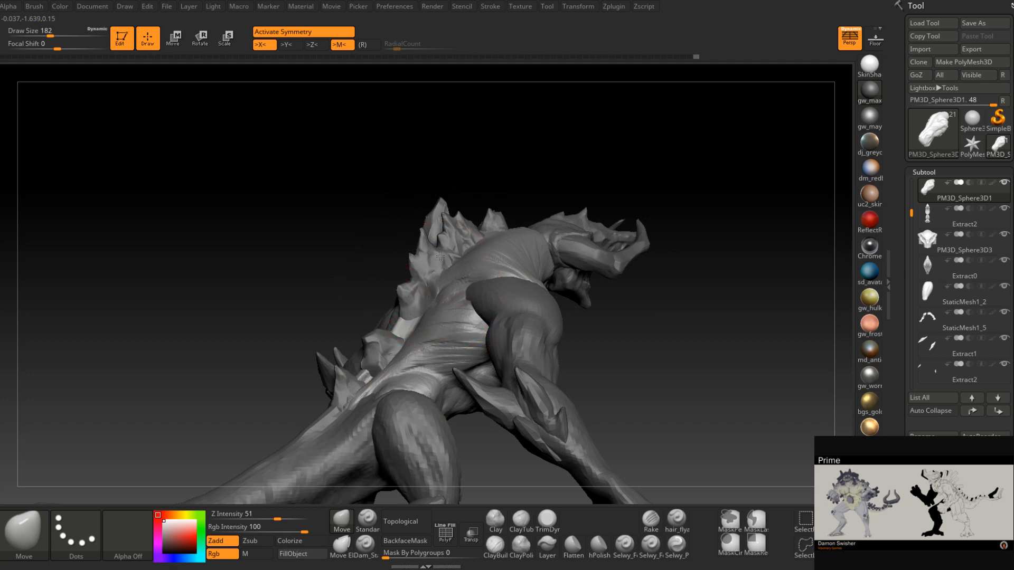
right_click_drag(441, 256, 452, 329)
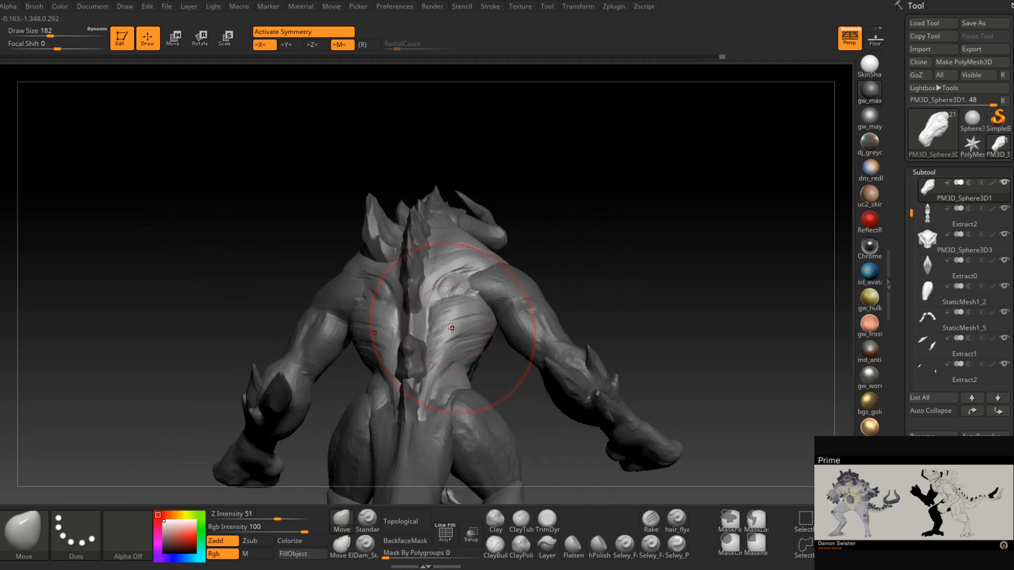
- Build up the back muscles beside the spine with the ClayBuildup brush at draw size 56
left_click(494, 544)
right_click_drag(418, 290, 439, 334)
key("space")
left_click_drag(439, 333, 426, 334)
right_click_drag(426, 331, 440, 338)
key("space")
left_click_drag(440, 337, 434, 339)
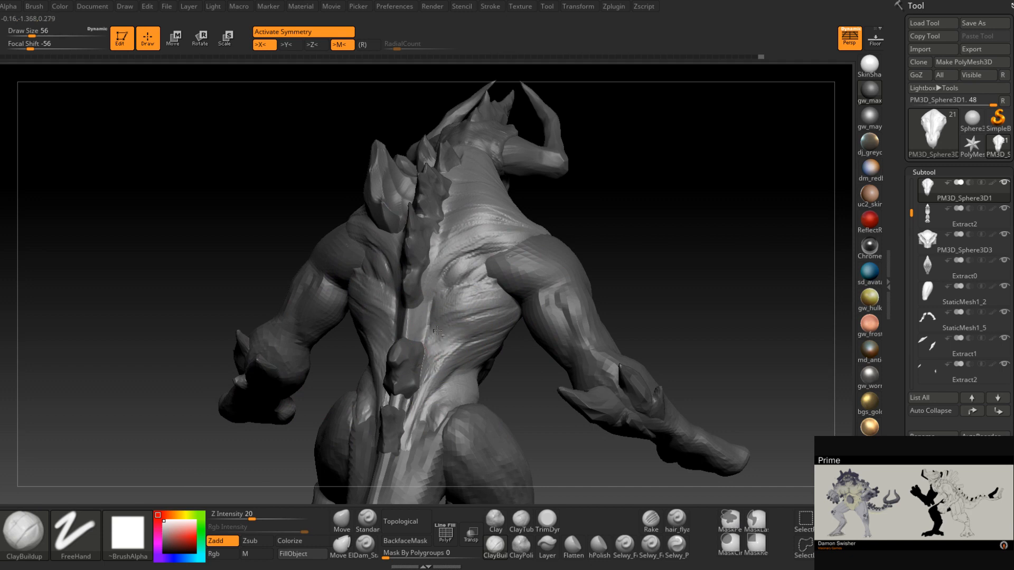
- Add muscle strands along the spine and lower back with the ClayBuildup brush at draw size 44
right_click_drag(456, 322, 444, 319)
key("space")
left_click_drag(445, 319, 438, 318)
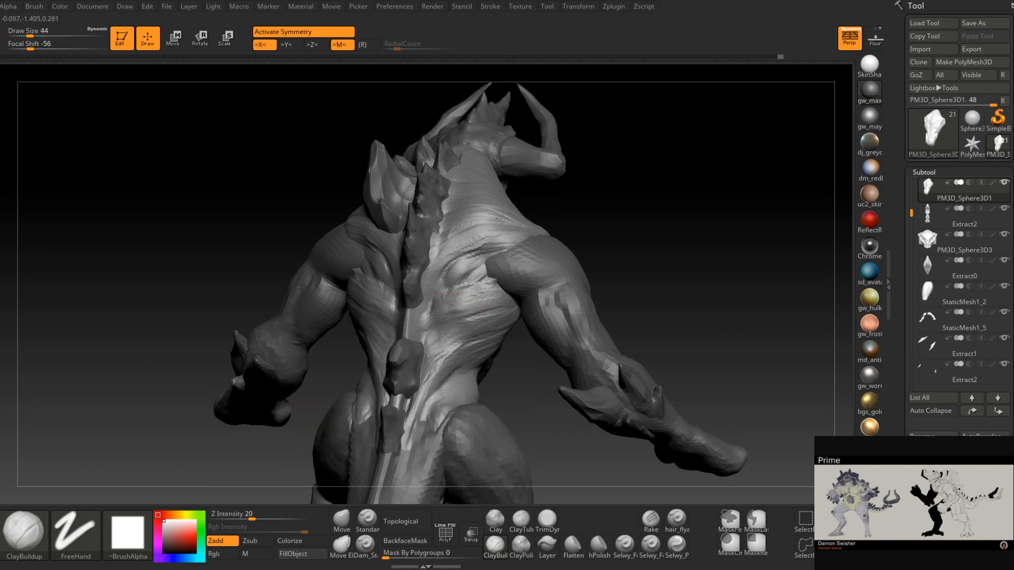
right_click_drag(417, 353, 428, 375)
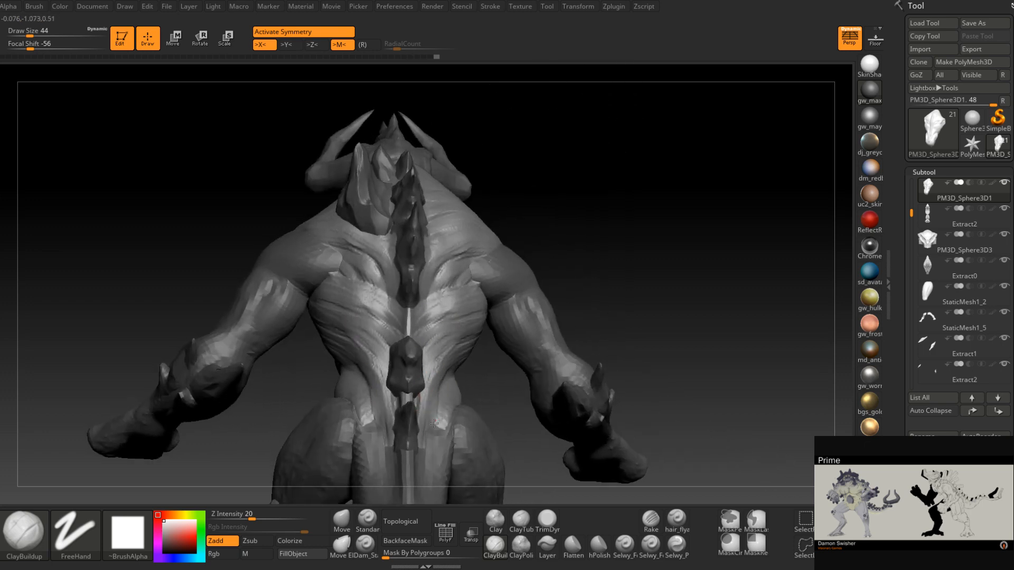
right_click_drag(438, 465, 483, 387)
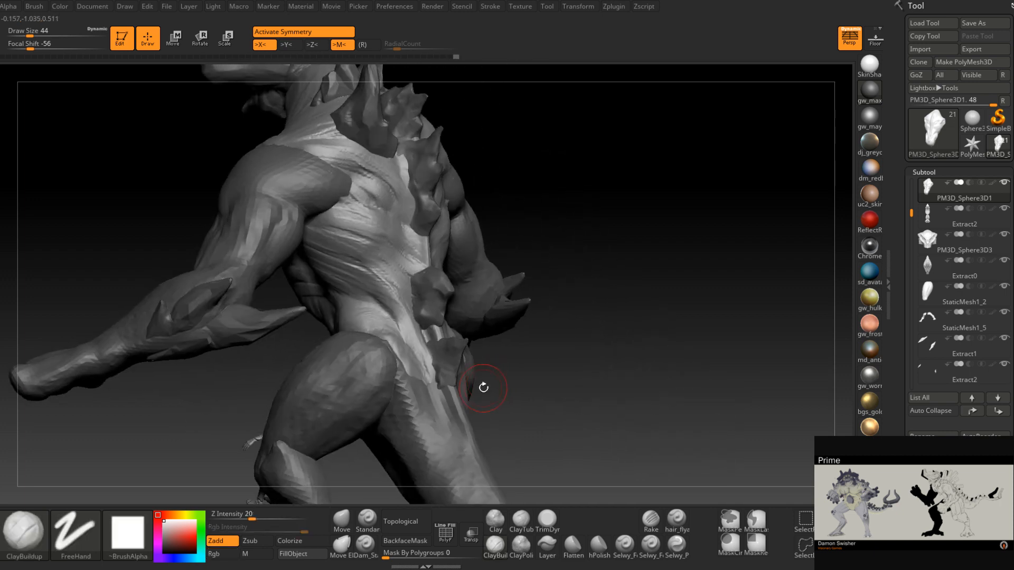
mouse_move(416, 288)
right_mouse_down()
mouse_move(441, 284)
mouse_move(429, 272)
mouse_move(482, 306)
mouse_move(465, 358)
mouse_move(450, 325)
right_mouse_up()
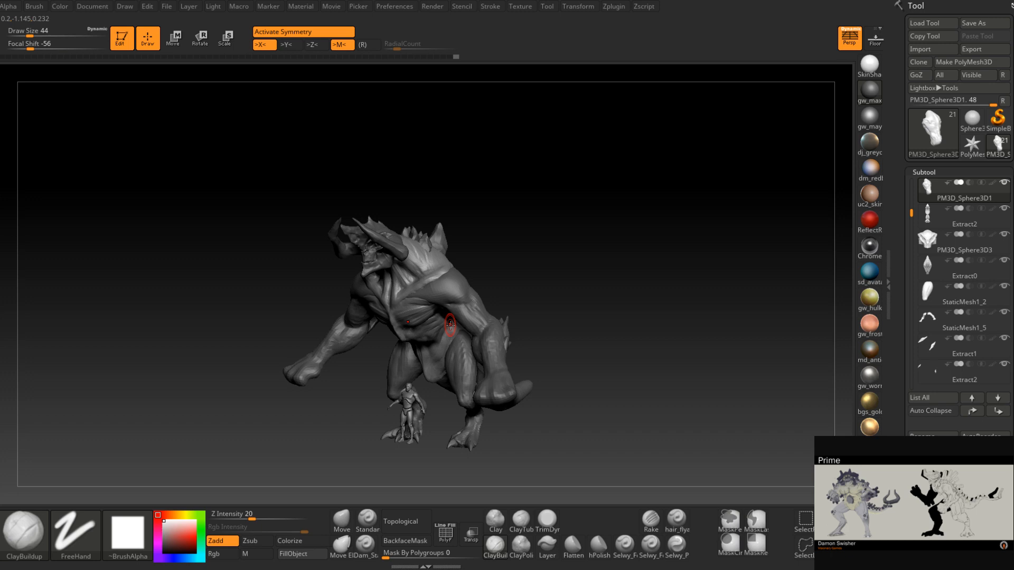
- Select the arms and adjust the forearms and hands with the Move brush, ending at draw size 120
right_click_drag(500, 322, 506, 393)
left_click(502, 338, "alt")
mouse_move(493, 355)
right_mouse_down()
mouse_move(466, 357)
mouse_move(489, 359)
mouse_move(491, 349)
mouse_move(479, 389)
mouse_move(475, 359)
right_mouse_up()
left_click(343, 518)
key("space")
mouse_move(474, 359)
left_mouse_down()
mouse_move(507, 361)
mouse_move(476, 373)
mouse_move(477, 387)
left_mouse_up()
mouse_move(477, 387)
right_mouse_down()
mouse_move(498, 353)
mouse_move(475, 361)
right_mouse_up()
key("space")
left_click_drag(480, 362, 465, 362)
right_click_drag(471, 364, 467, 369)
key("space")
left_click_drag(467, 368, 455, 374)
- Mask the arms above the wrists and centre the Rotate gizmo on the unmasked hands
key("ctrl")
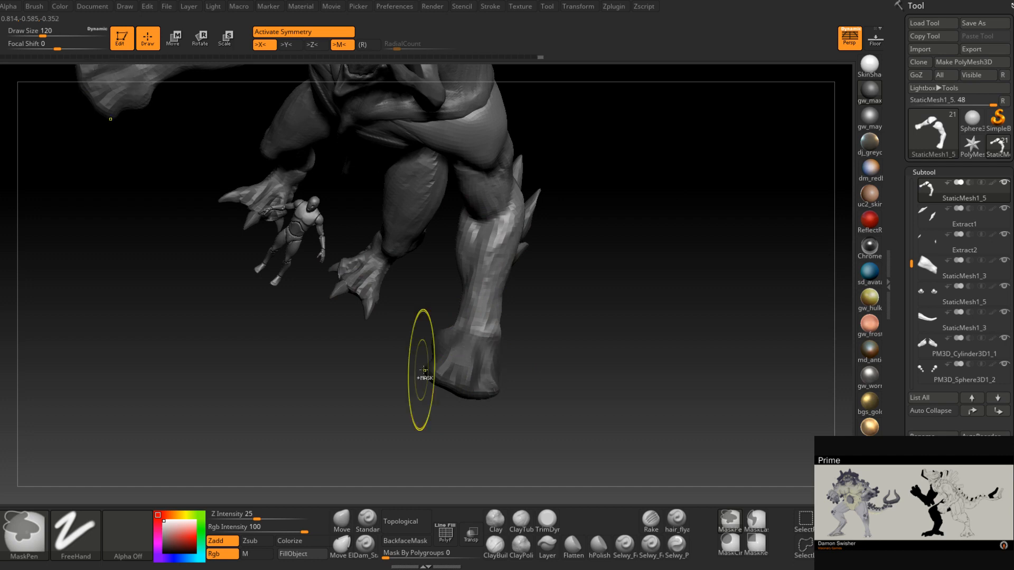
mouse_move(424, 370)
right_mouse_down()
mouse_move(444, 381)
mouse_move(401, 374)
mouse_move(502, 382)
mouse_move(520, 374)
right_mouse_up()
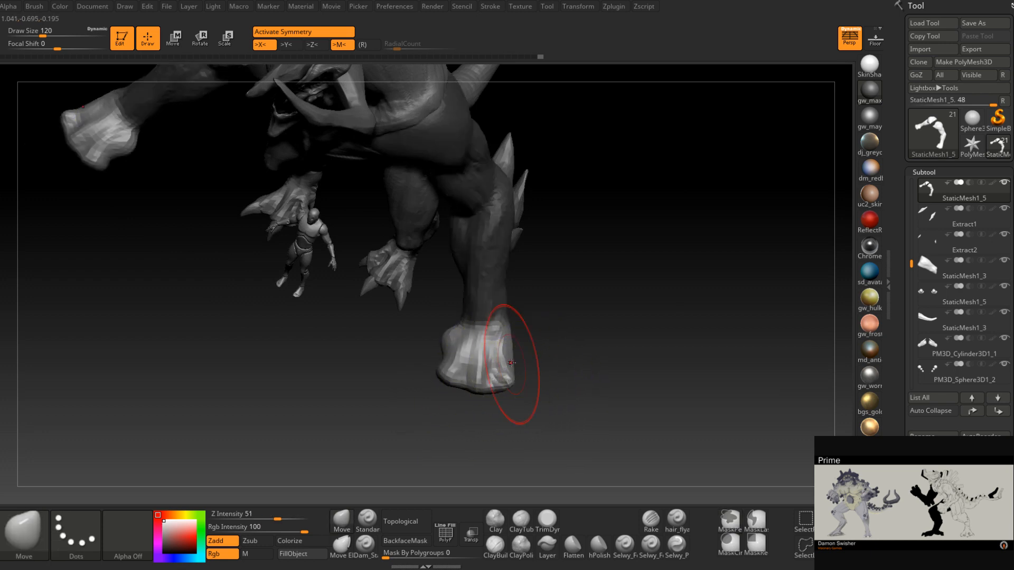
left_click(204, 39)
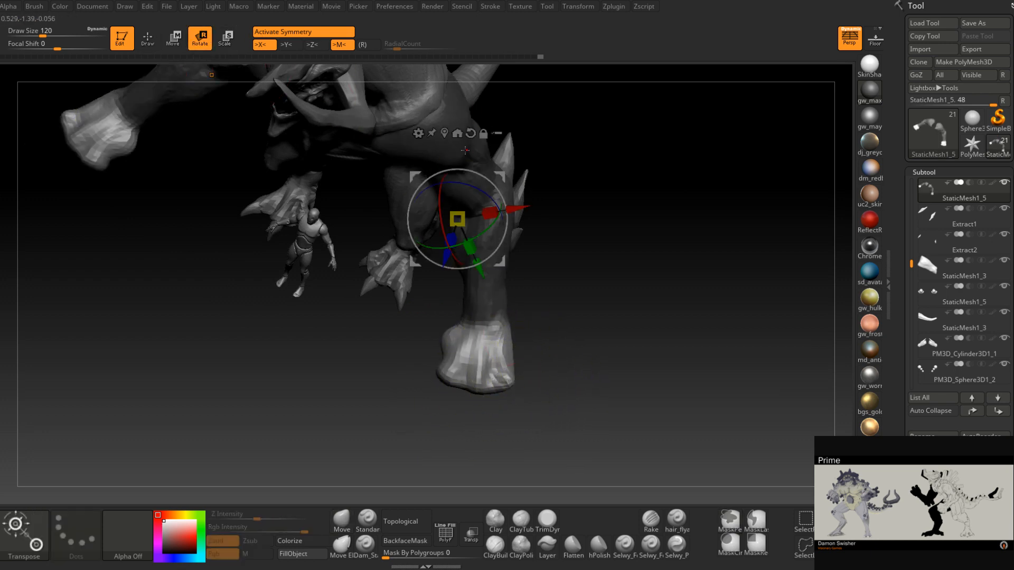
left_click(444, 134)
right_click_drag(573, 238, 581, 280)
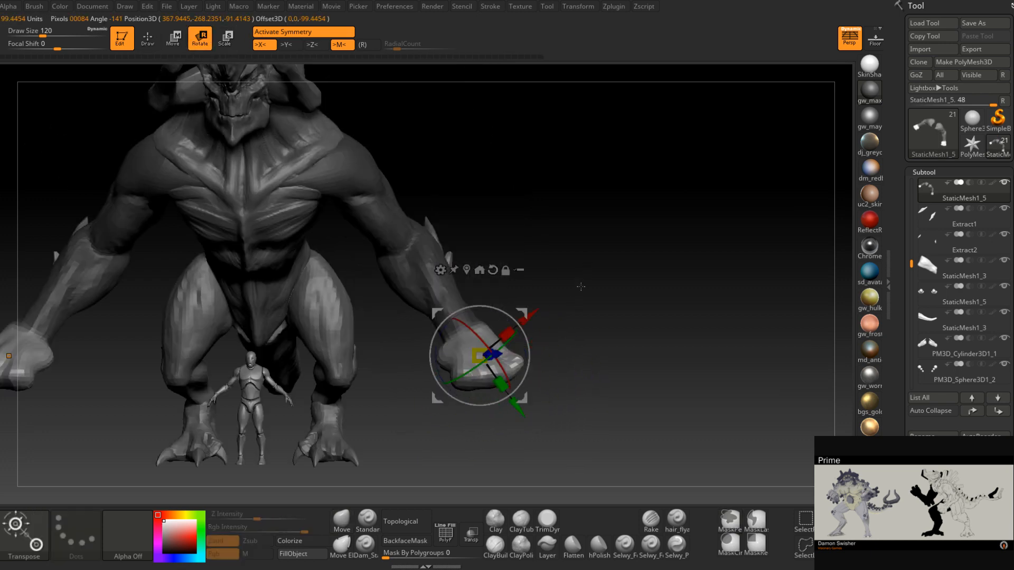
- Reset the gizmo's orientation on the hands, inverting the mask and inverting it back
left_click(579, 310, "ctrl")
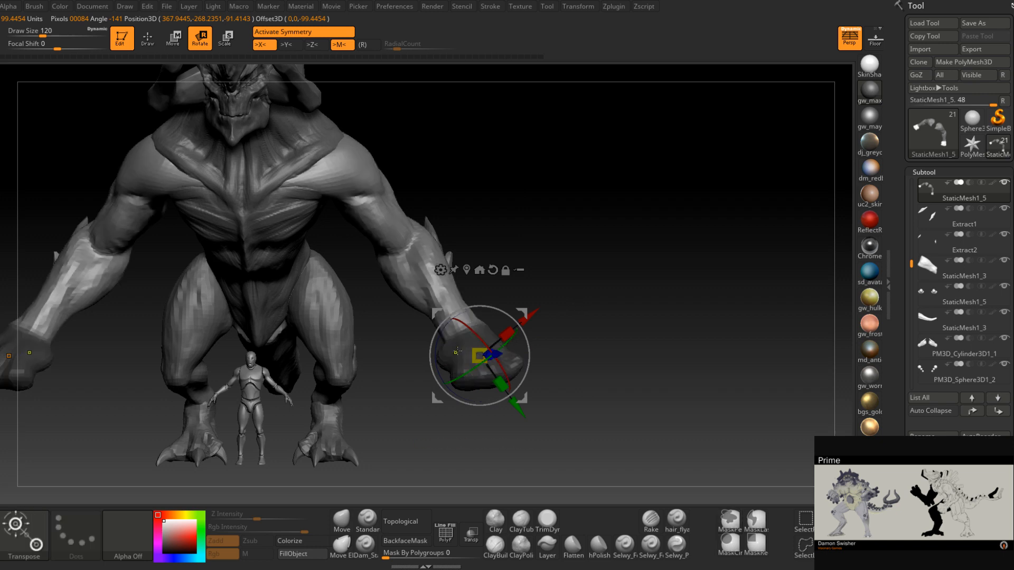
left_click(492, 269)
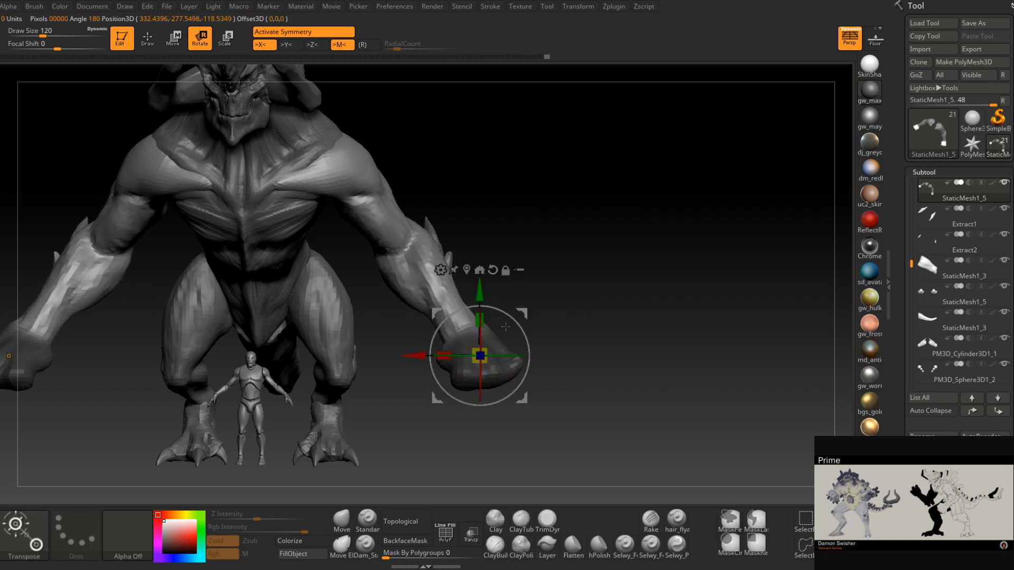
left_click(521, 304, "ctrl")
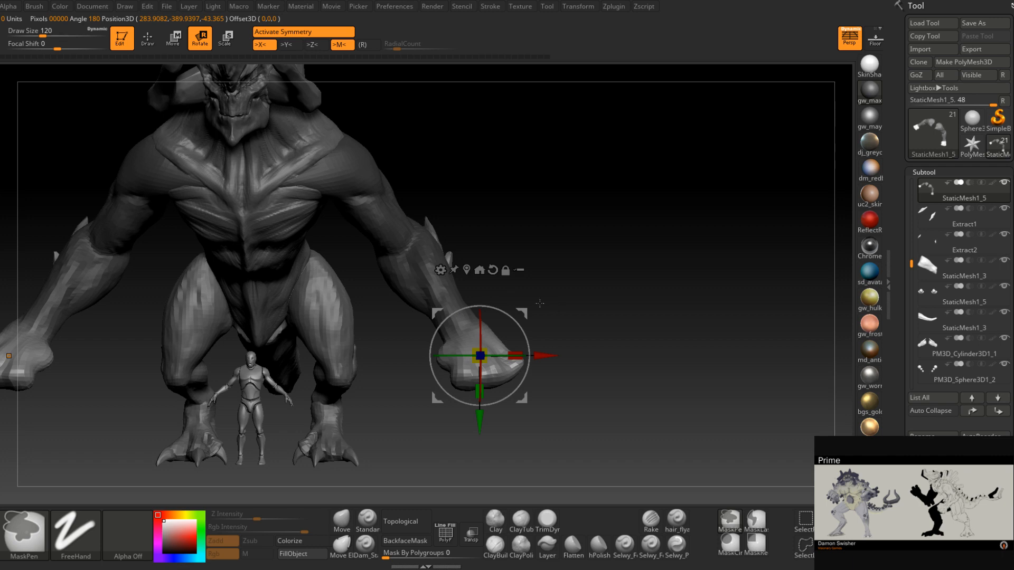
mouse_move(554, 308)
left_mouse_down()
mouse_move(580, 285)
mouse_move(553, 305)
mouse_move(573, 296)
mouse_move(552, 289)
left_mouse_up()
- Rotate and reposition the unmasked hands so they bend downward at the wrists
left_click_drag(515, 334, 569, 376)
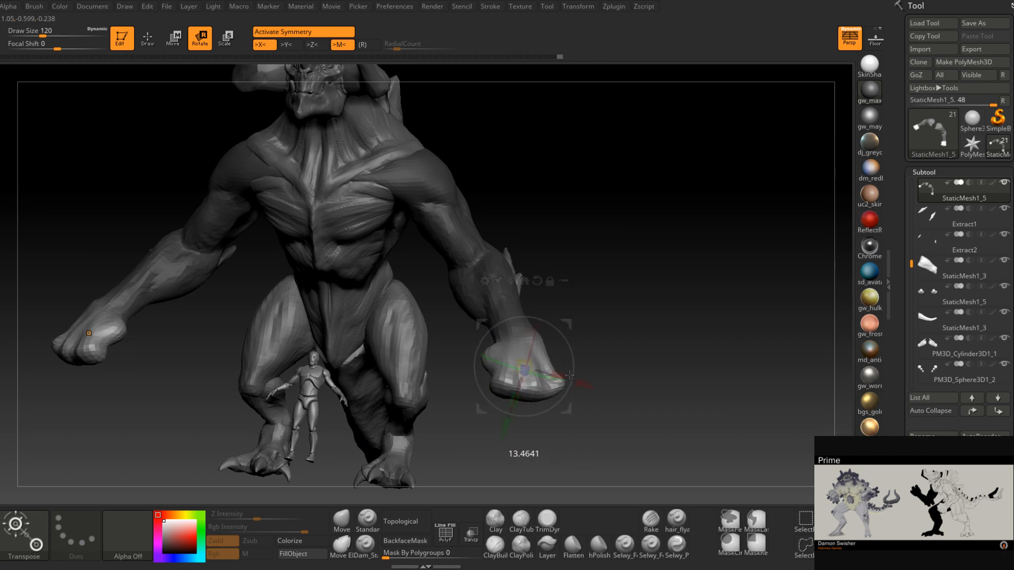
left_click_drag(573, 325, 556, 347)
left_click_drag(583, 296, 696, 311)
right_click_drag(731, 294, 624, 343, "alt")
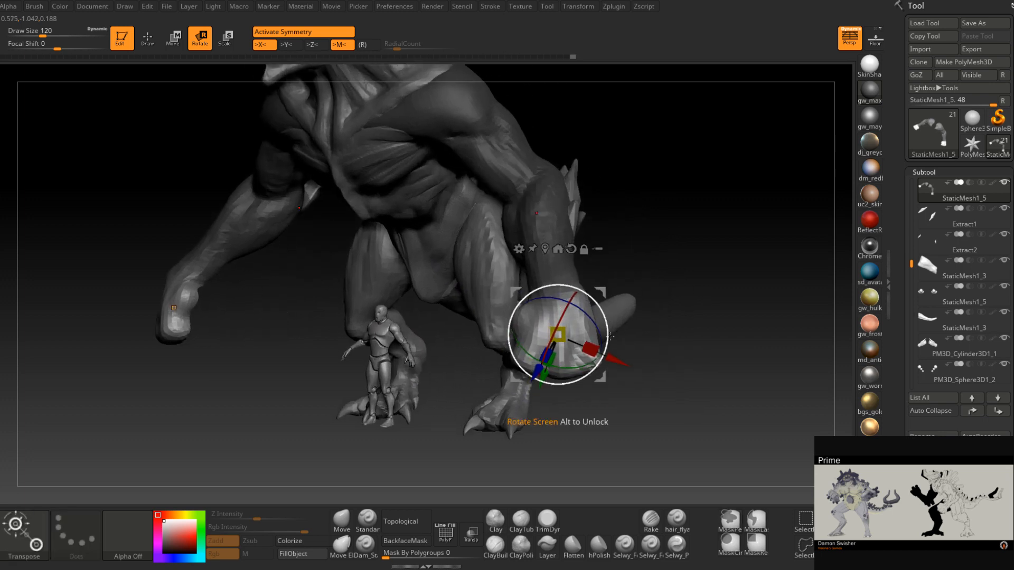
left_click_drag(583, 366, 577, 367)
left_click_drag(604, 291, 599, 294)
right_click_drag(643, 303, 639, 263)
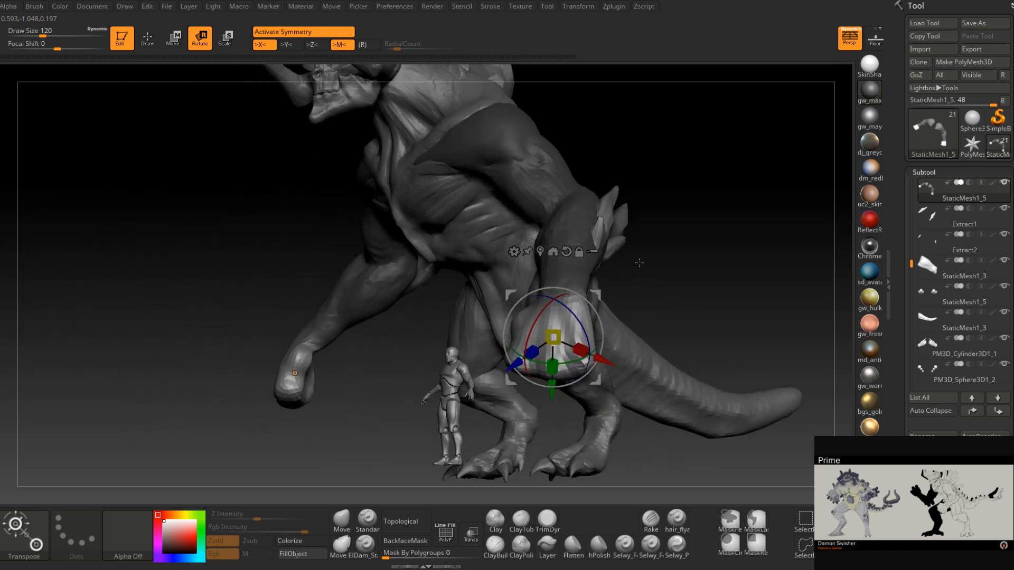
- Return to sculpting and blend the bent wrists into the forearms with the Move brush at draw size 77
key("q")
mouse_move(639, 263)
right_mouse_down()
mouse_move(611, 315)
mouse_move(638, 312)
mouse_move(594, 317)
mouse_move(577, 334)
right_mouse_up()
mouse_move(614, 301)
right_mouse_down("ctrl")
mouse_move(569, 319)
mouse_move(586, 312)
right_mouse_up("ctrl")
key("space")
left_click_drag(580, 312, 572, 312)
right_click_drag(605, 326, 586, 317)
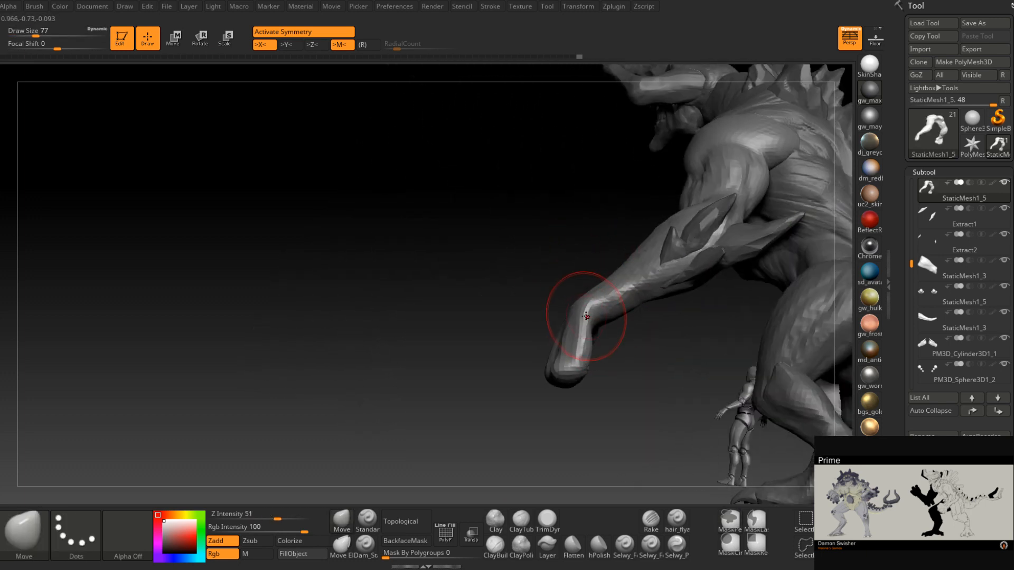
- Reshape the wrists and hands from several sides with the Move brush at varying sizes
key("space")
left_click_drag(587, 313, 585, 313)
right_click_drag(588, 319, 520, 271)
left_click_drag(529, 268, 543, 270)
left_click_drag(628, 306, 489, 343)
key("space")
left_click(538, 273)
left_click_drag(537, 274, 539, 274)
left_click_drag(494, 304, 454, 309)
key("space")
left_click_drag(570, 294, 567, 297)
- Build up volume on the hands with the ClayBuildup brush at draw size 51
key("space")
left_click(495, 546)
left_click_drag(459, 338, 543, 314)
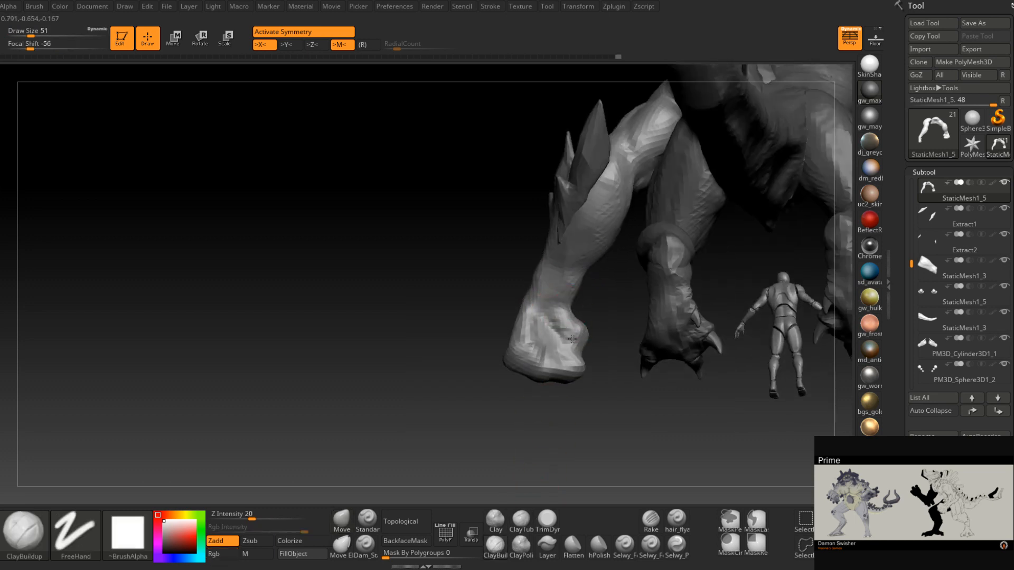
left_click_drag(561, 336, 562, 336)
right_click_drag(548, 328, 496, 323)
- Add clay around the inner wrists and palms with the ClayBuildup brush at draw size 35
right_click_drag(554, 311, 592, 318, "ctrl")
key("space")
left_click_drag(593, 317, 581, 319)
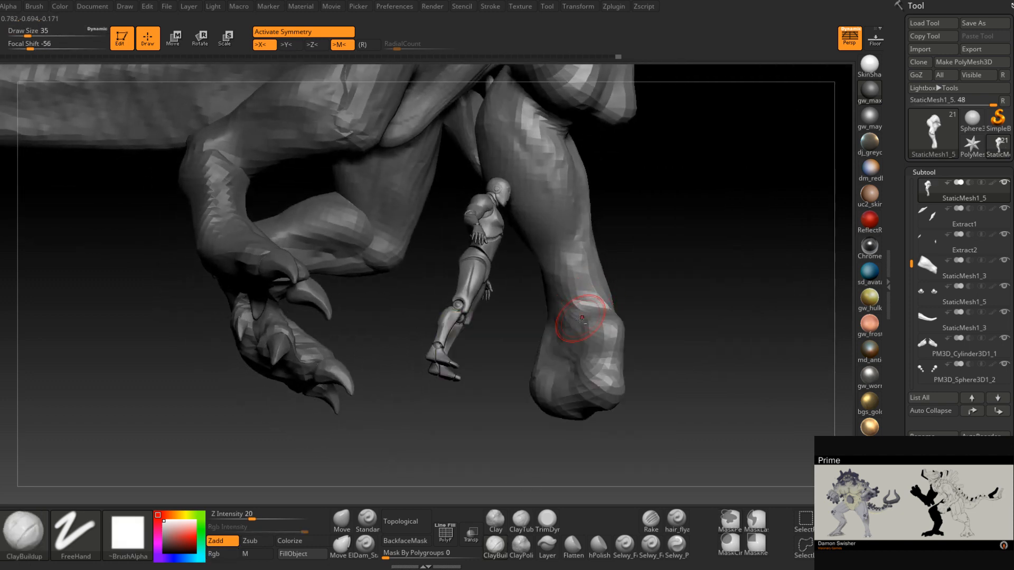
right_click_drag(566, 332, 615, 337)
mouse_move(540, 335)
right_mouse_down()
mouse_move(548, 302)
mouse_move(528, 283)
right_mouse_up()
- Build up the outer forearms and backs of the hands with the ClayBuildup brush at draw size 51
key("space")
left_click_drag(527, 280, 530, 281)
key("space")
left_click_drag(531, 243, 534, 244)
right_click_drag(511, 264, 539, 244)
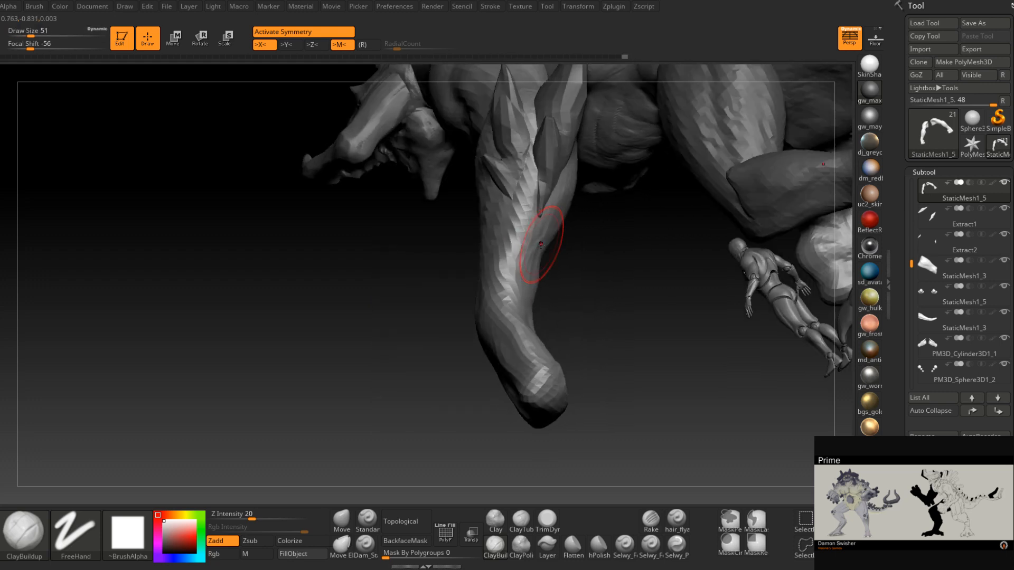
mouse_move(531, 308)
right_mouse_down()
mouse_move(517, 327)
mouse_move(535, 348)
mouse_move(489, 387)
mouse_move(534, 361)
right_mouse_up()
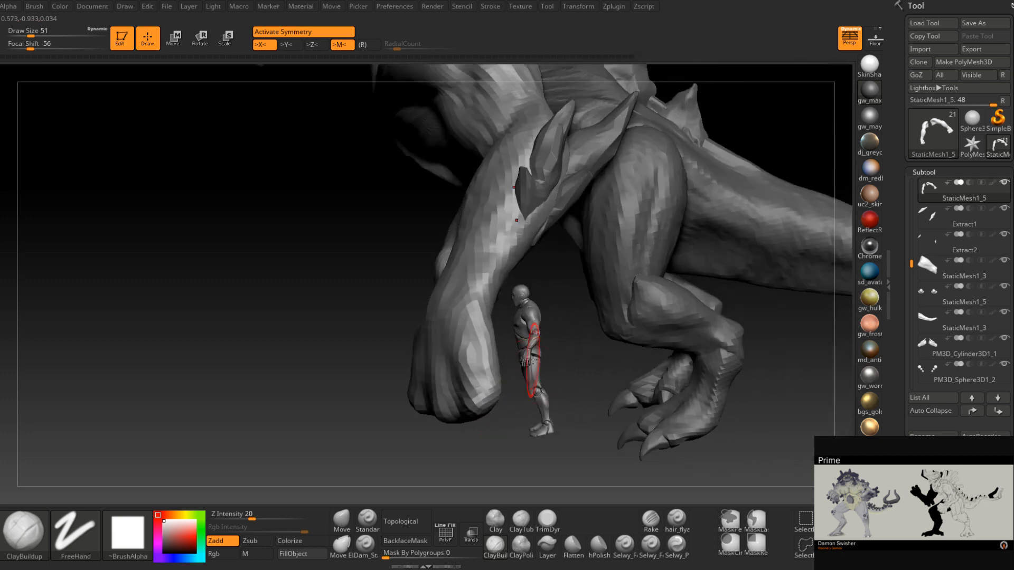
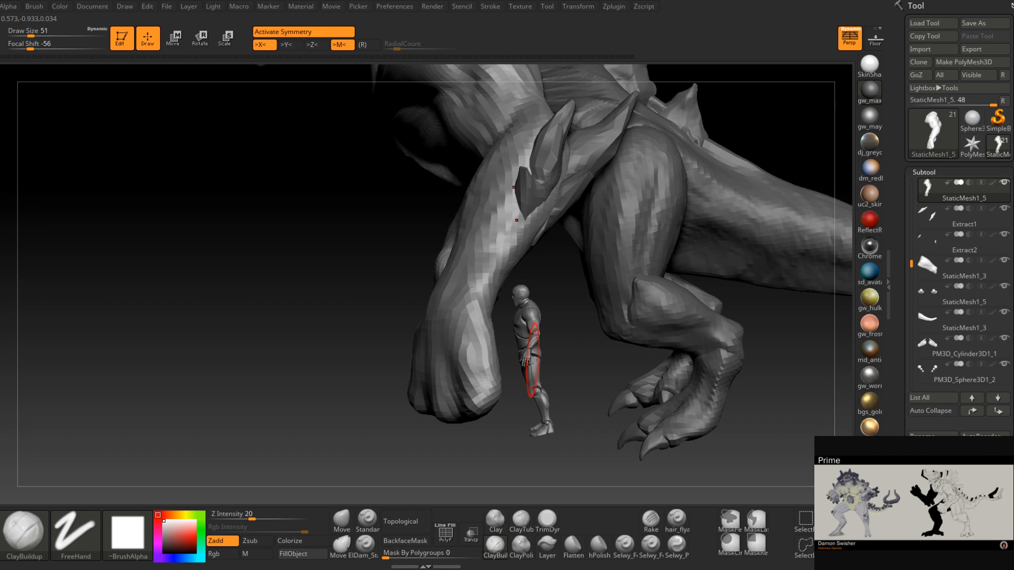
- Examine the whole creature's silhouette, arm anatomy and proportions from the side, three-quarter and front views
mouse_move(504, 231)
right_mouse_down()
mouse_move(512, 281)
mouse_move(548, 283)
mouse_move(556, 258)
mouse_move(470, 278)
mouse_move(482, 310)
mouse_move(502, 283)
mouse_move(588, 272)
mouse_move(550, 233)
mouse_move(613, 229)
mouse_move(533, 244)
mouse_move(535, 273)
mouse_move(550, 260)
right_mouse_up()
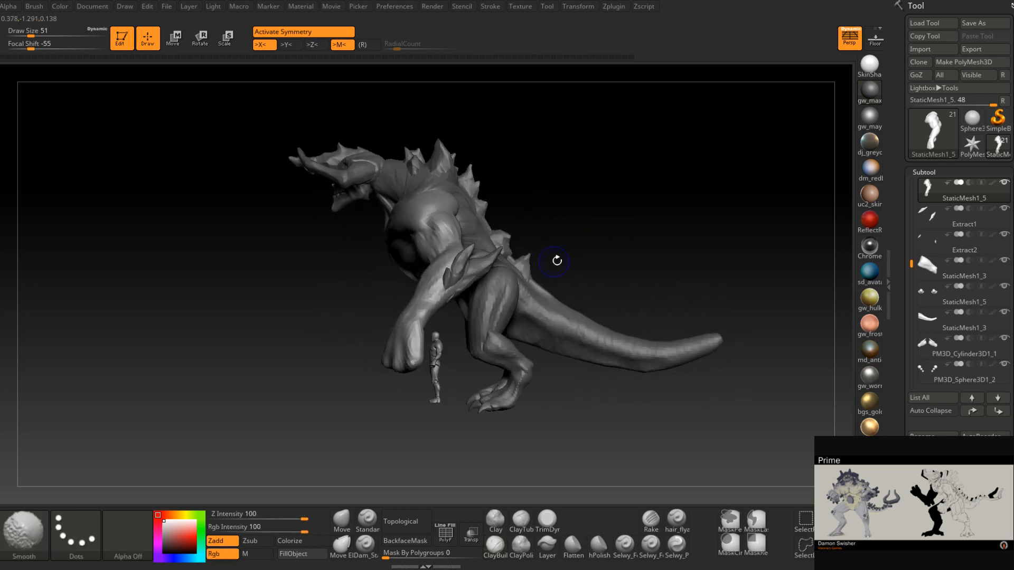
mouse_move(628, 236)
right_mouse_down()
mouse_move(650, 236)
mouse_move(636, 240)
mouse_move(634, 225)
right_mouse_up()
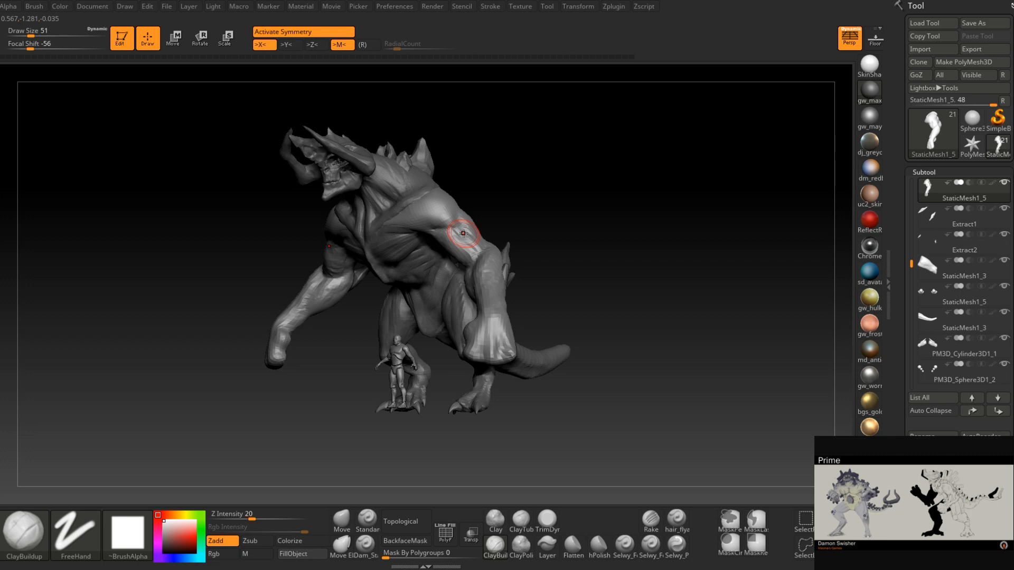
right_click_drag(595, 226, 555, 317)
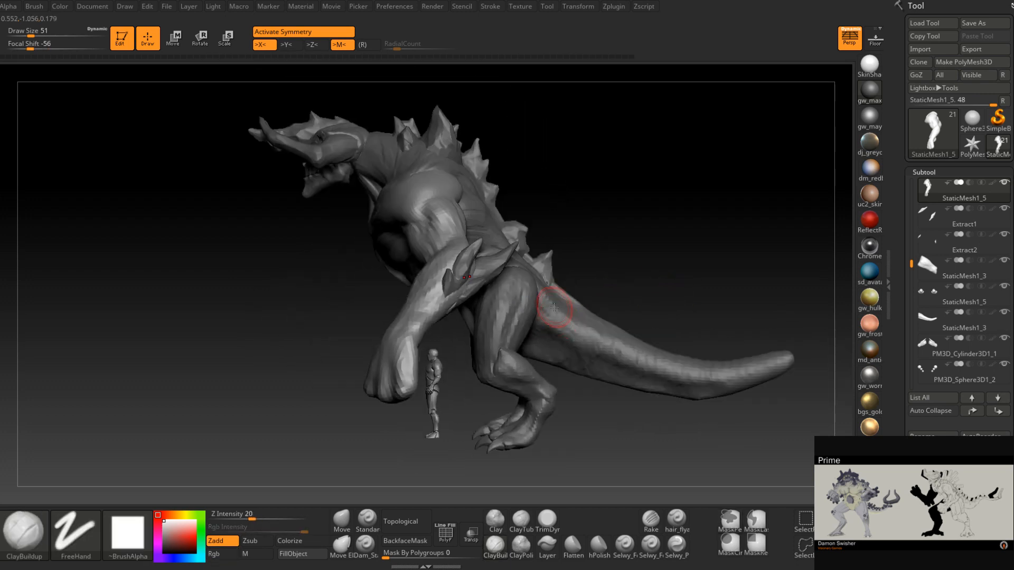
right_click_drag(428, 222, 484, 312)
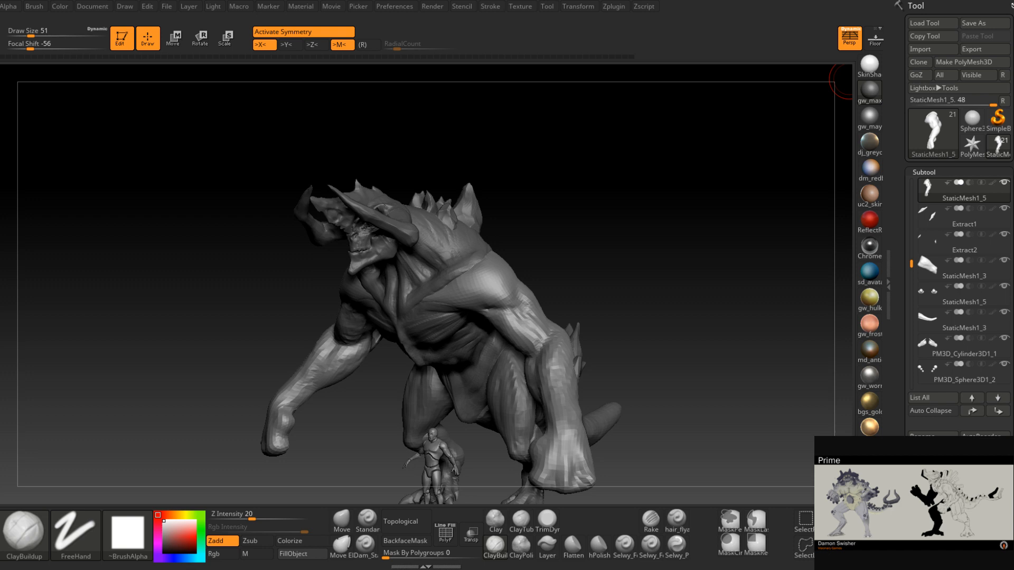
right_click_drag(564, 215, 615, 216)
right_click_drag(446, 222, 403, 310, "ctrl")
right_click_drag(488, 288, 448, 260)
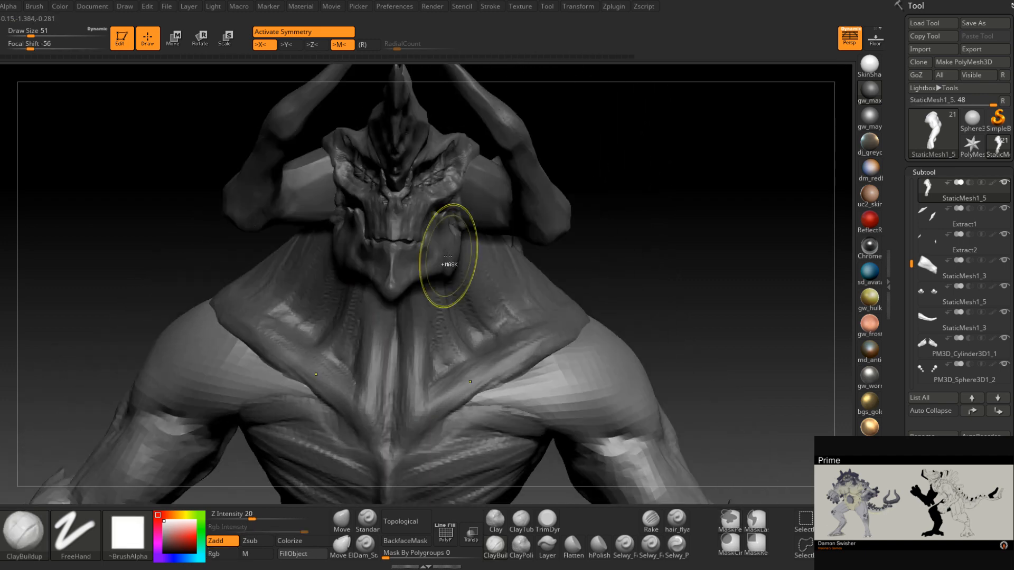
- Make the head the active subtool and remesh it with DynaMesh at resolution 1232
right_click_drag(428, 225, 414, 276, "ctrl")
right_click_drag(393, 153, 376, 311, "alt")
right_click_drag(312, 171, 427, 273, "alt")
left_click(430, 271, "alt")
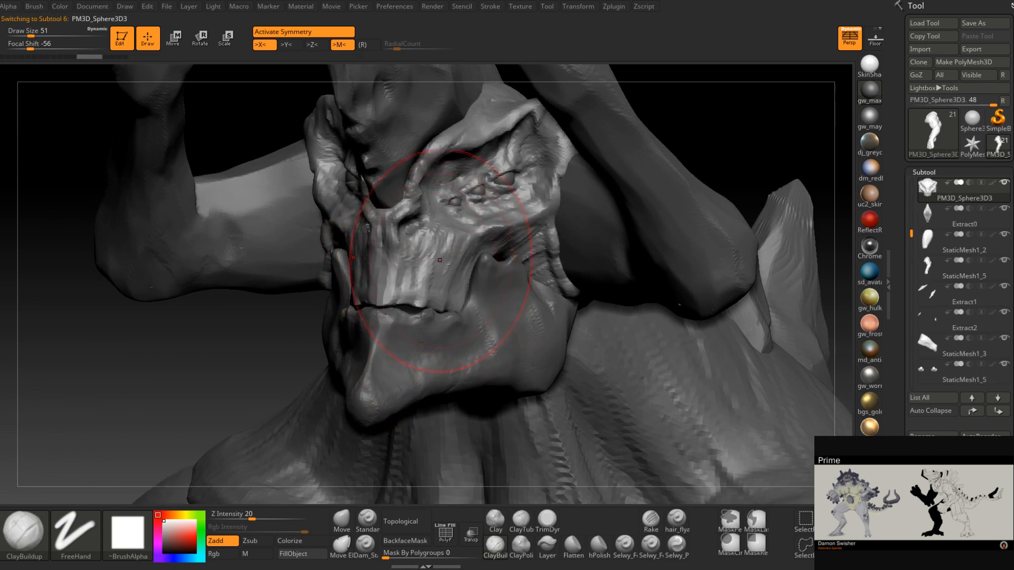
left_click_drag(890, 423, 896, 344)
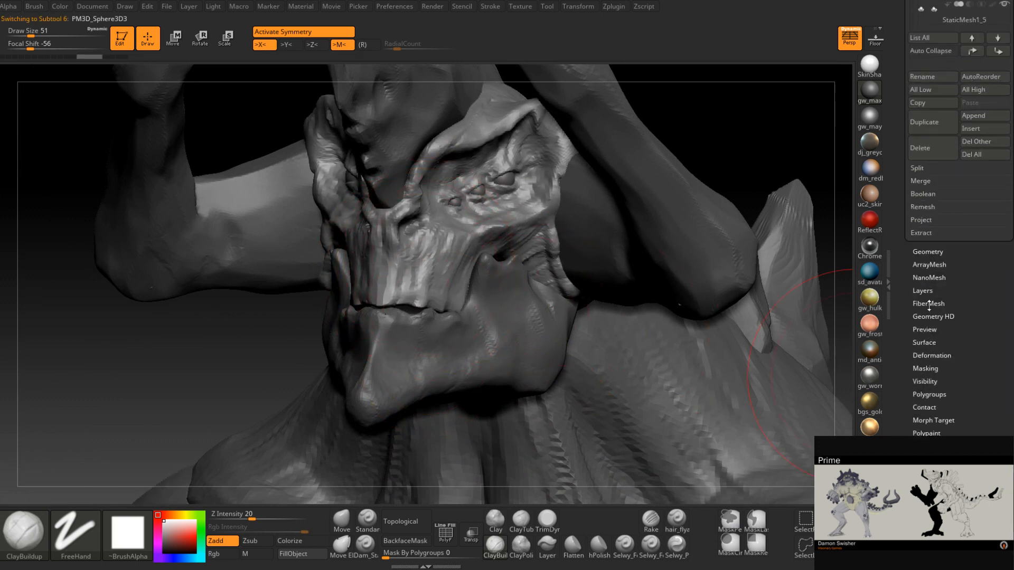
left_click(927, 252)
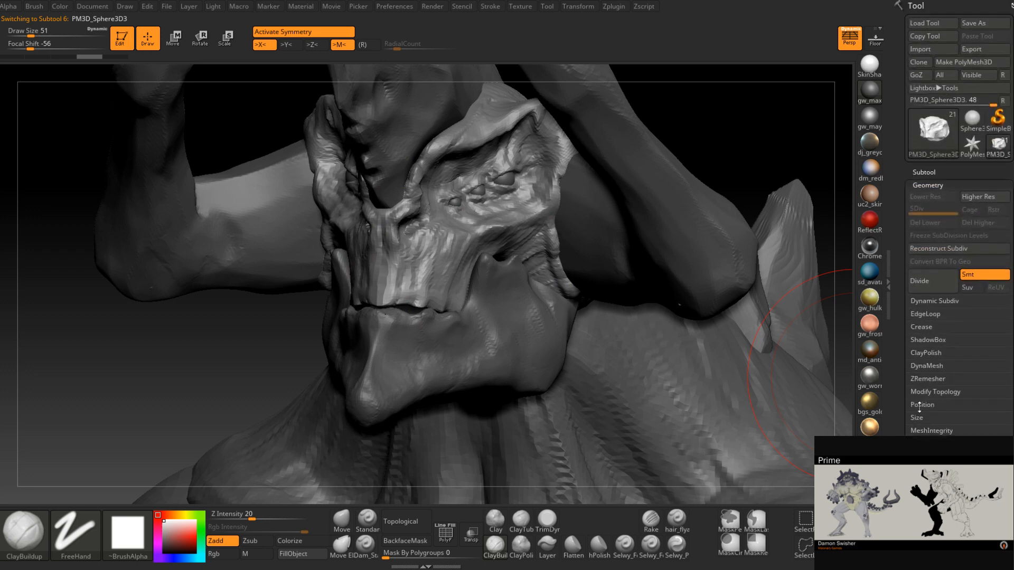
left_click(928, 378)
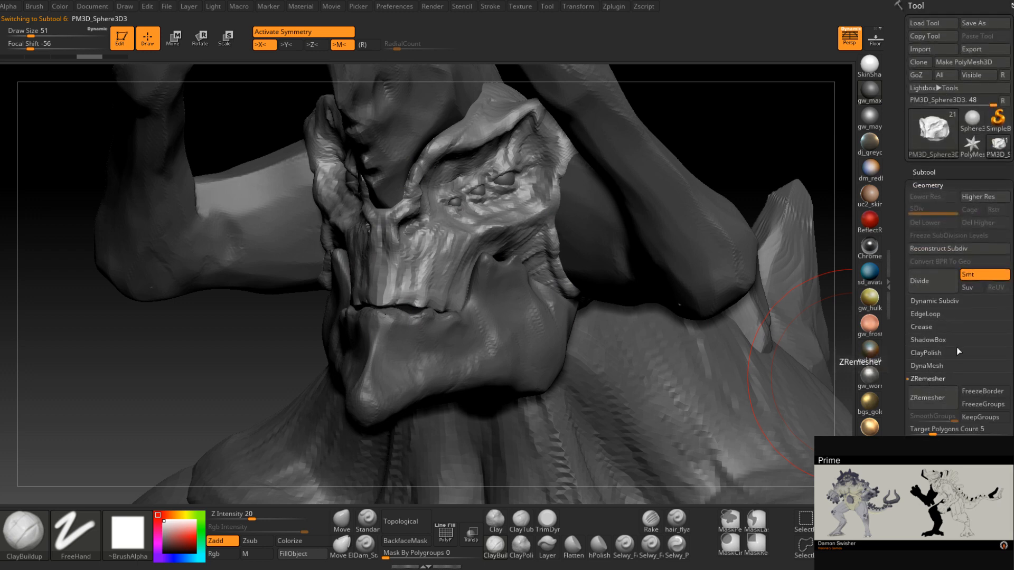
left_click(927, 366)
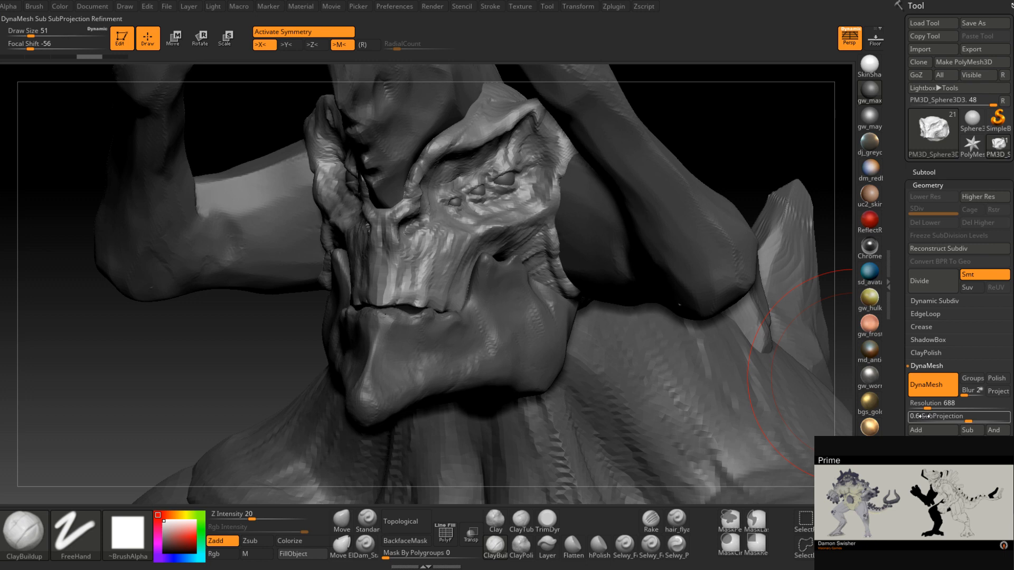
left_click_drag(942, 409, 940, 409)
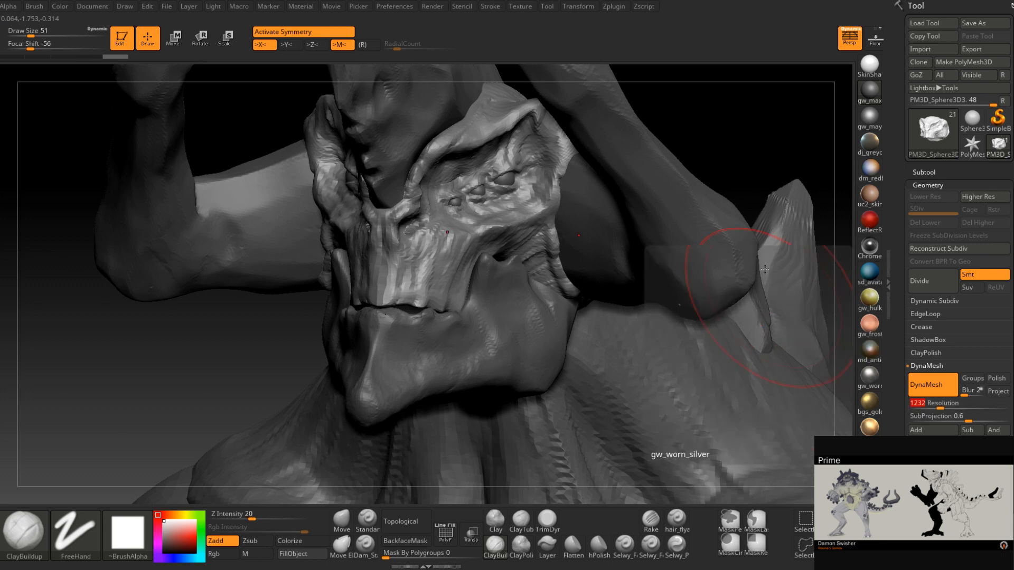
left_click_drag(243, 337, 245, 364, "ctrl")
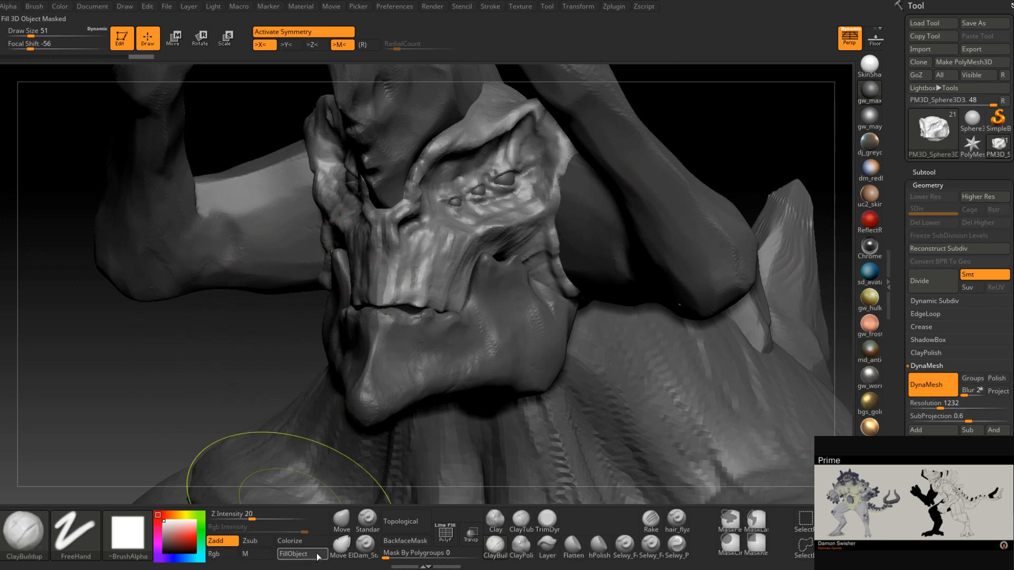
- Set the ClayBuildup draw size to 6 and raise the head's DynaMesh resolution to 1680 for finer facial detail
right_click_drag(489, 270, 515, 352, "alt")
key("space")
left_click_drag(486, 277, 479, 279)
right_click_drag(499, 268, 504, 308, "ctrl")
right_click_drag(505, 309, 482, 296)
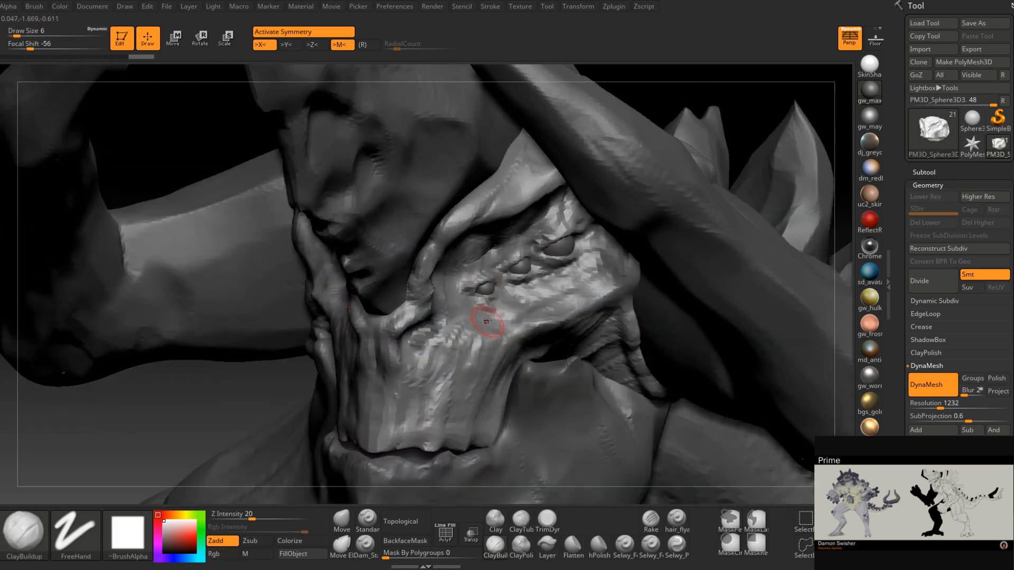
left_click_drag(941, 406, 950, 405)
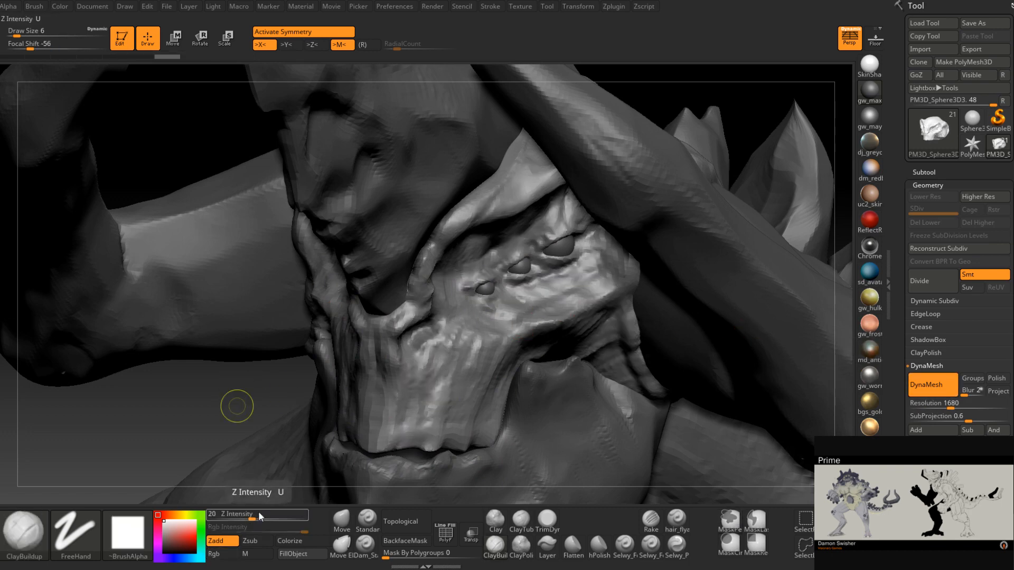
- Carve the nostril crease and a groove running down the upper jaw with the ClayBuildup brush at draw size 6
mouse_move(417, 287)
right_mouse_down()
mouse_move(434, 328)
mouse_move(416, 355)
mouse_move(416, 325)
mouse_move(430, 369)
right_mouse_up()
key("space")
left_click_drag(427, 374, 425, 327)
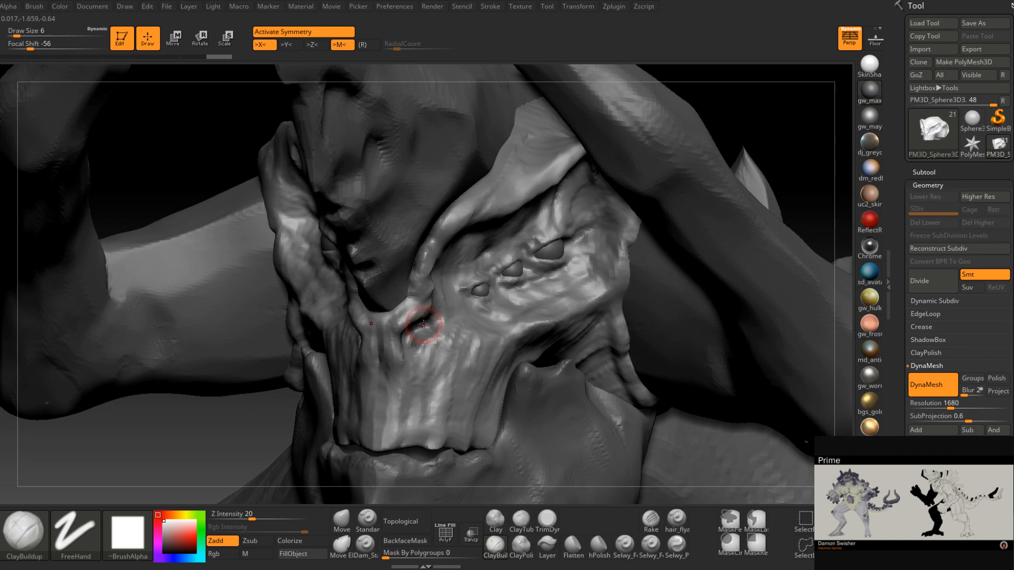
right_click_drag(414, 350, 405, 364)
left_click_drag(403, 371, 398, 389)
mouse_move(398, 389)
right_mouse_down()
mouse_move(412, 381)
mouse_move(404, 370)
mouse_move(411, 388)
mouse_move(415, 333)
mouse_move(416, 354)
right_mouse_up()
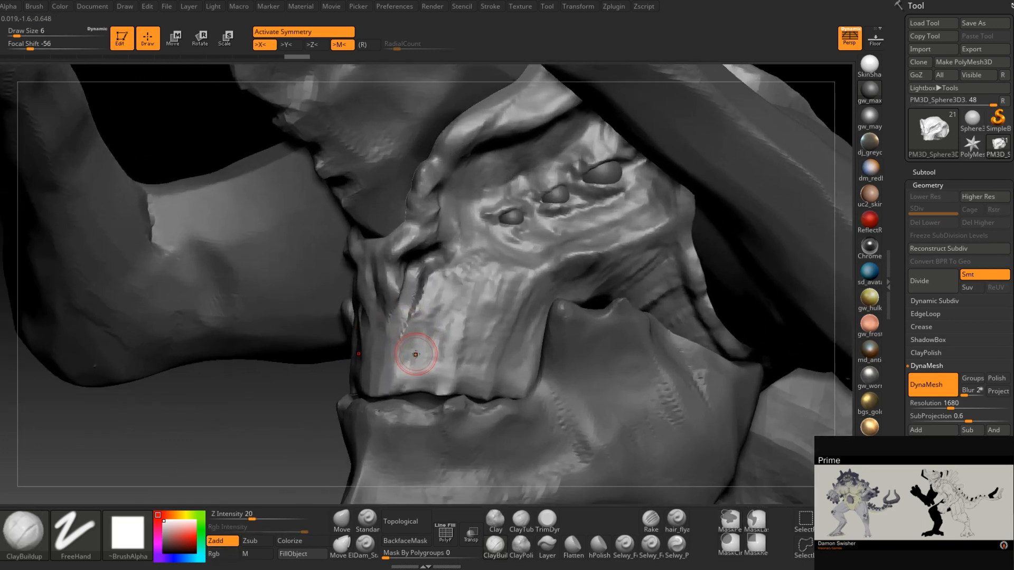
- Refine the folds just below the nostril with the ClayBuildup brush, reducing the draw size to 4
mouse_move(432, 306)
right_mouse_down("alt")
mouse_move(435, 344)
mouse_move(454, 317)
right_mouse_up("alt")
key("space")
left_click(437, 312)
left_click_drag(432, 312, 425, 340)
right_click_drag(426, 339, 433, 317)
key("space")
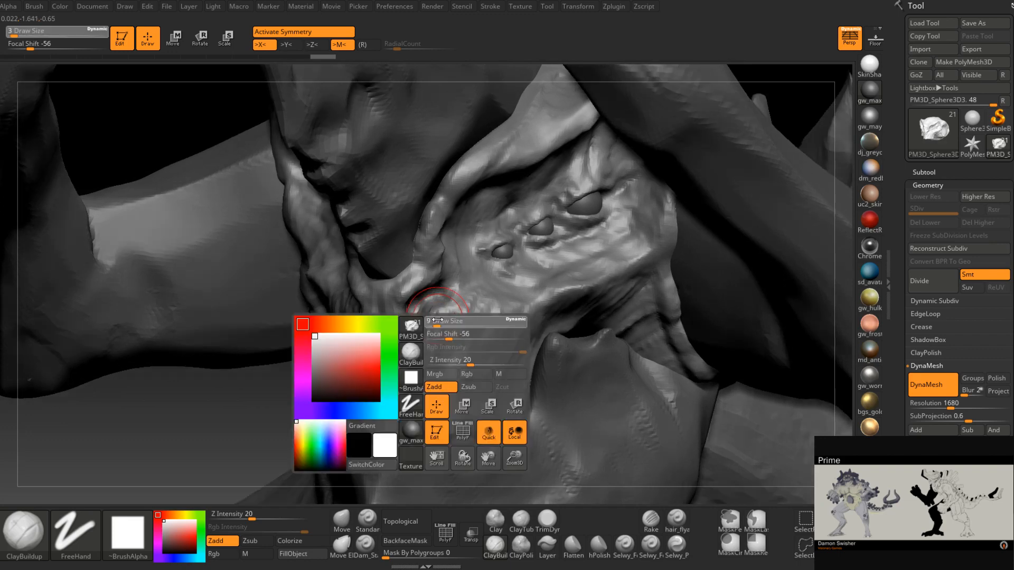
left_click(436, 316)
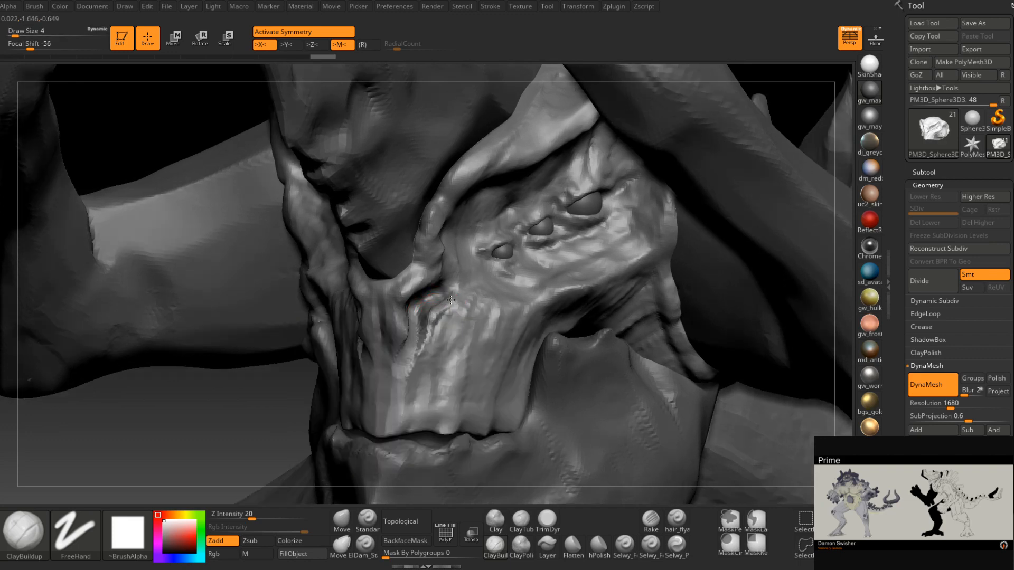
- Smooth the rough strokes below the nostril and along the front of the upper jaw
mouse_move(430, 315)
right_mouse_down("shift")
mouse_move(414, 374)
mouse_move(412, 336)
right_mouse_up("shift")
left_click_drag(425, 330, 415, 359, "shift")
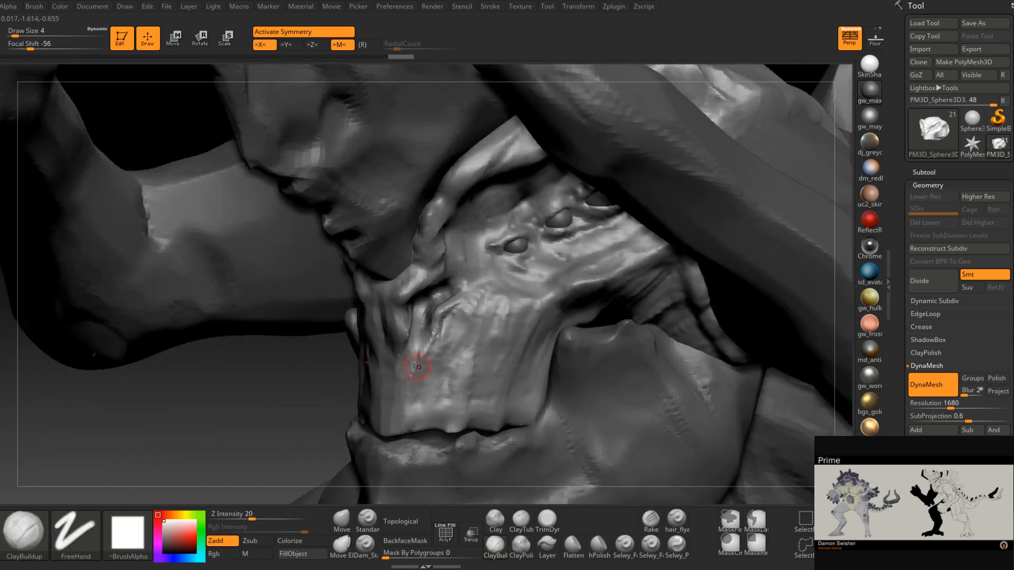
right_click_drag(412, 365, 425, 351)
left_click_drag(423, 347, 414, 354, "shift")
mouse_move(414, 349)
right_mouse_down()
mouse_move(446, 356)
mouse_move(430, 372)
mouse_move(409, 338)
mouse_move(427, 330)
mouse_move(471, 348)
mouse_move(432, 314)
right_mouse_up()
left_click_drag(432, 314, 435, 323, "shift")
right_click_drag(435, 323, 448, 309)
- Sculpt vertical ridges down the side of the upper jaw with the ClayBuildup brush at draw size 7
key("space")
left_click_drag(448, 308, 450, 308)
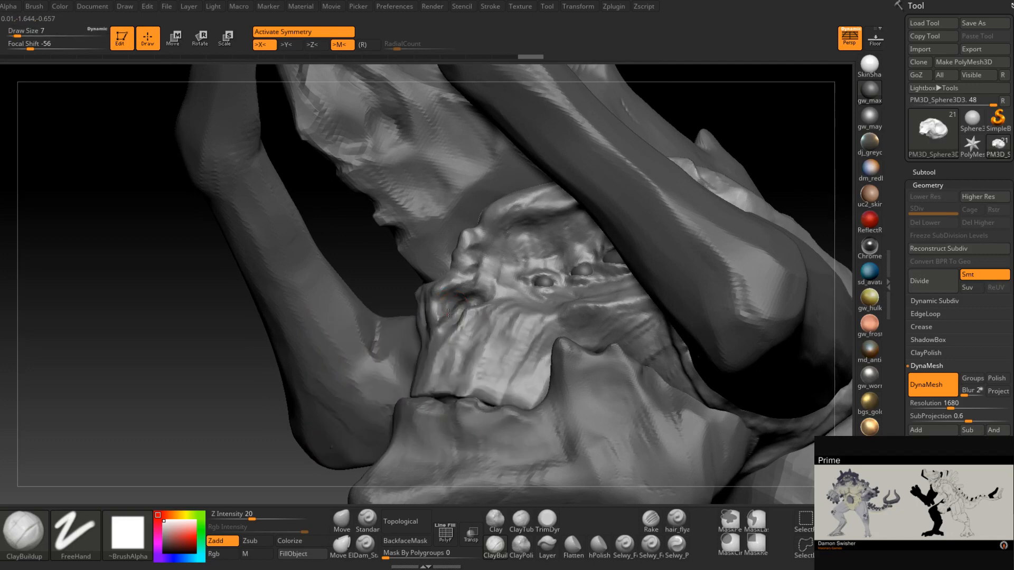
mouse_move(445, 311)
right_mouse_down()
mouse_move(455, 328)
mouse_move(472, 317)
mouse_move(496, 323)
mouse_move(488, 362)
mouse_move(482, 323)
mouse_move(509, 328)
mouse_move(485, 323)
mouse_move(473, 351)
mouse_move(468, 317)
mouse_move(491, 322)
mouse_move(469, 319)
mouse_move(473, 302)
mouse_move(461, 339)
mouse_move(462, 328)
mouse_move(483, 330)
mouse_move(503, 348)
right_mouse_up()
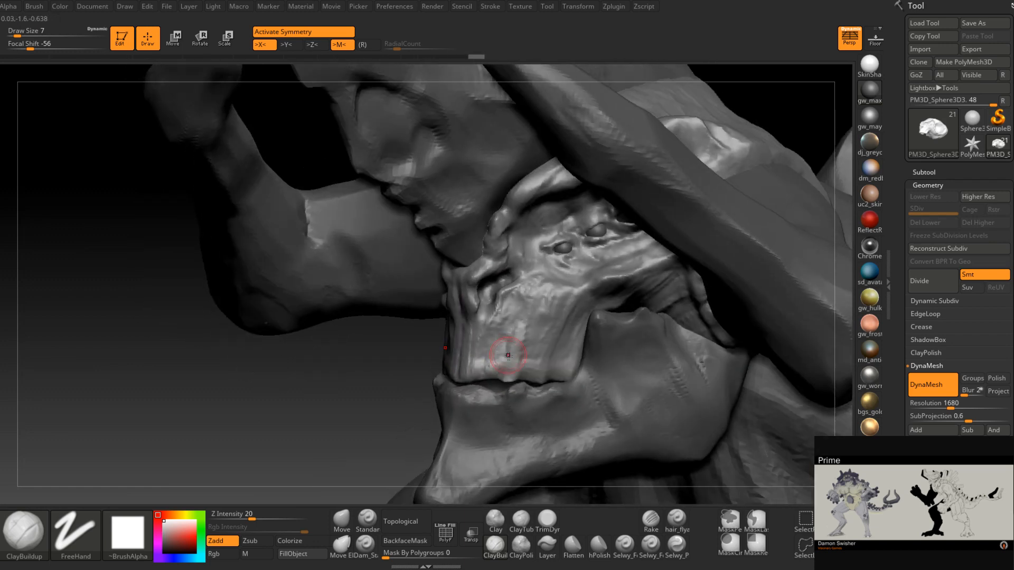
mouse_move(504, 390)
right_mouse_down()
mouse_move(516, 384)
mouse_move(516, 333)
right_mouse_up()
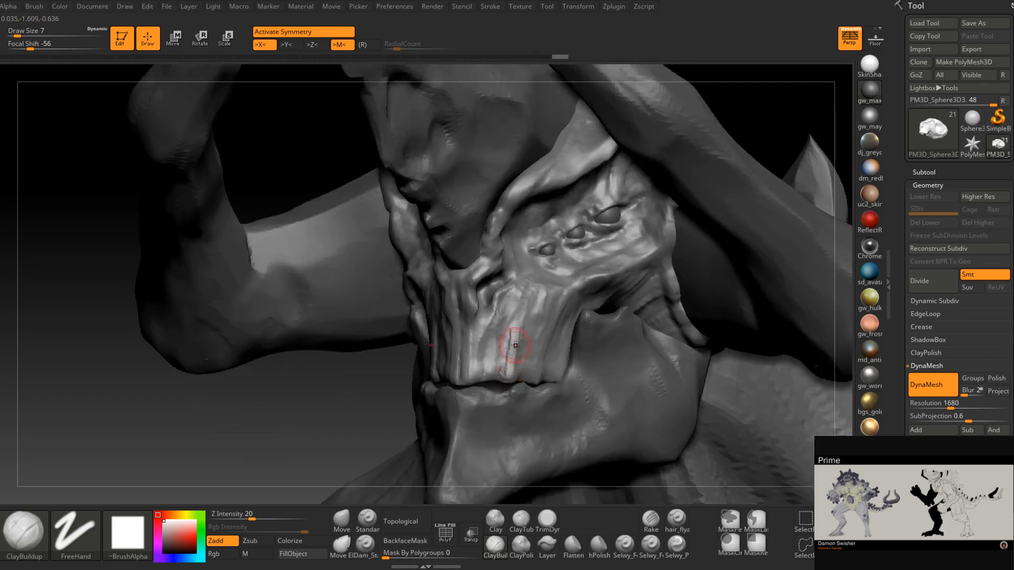
mouse_move(490, 372)
right_mouse_down()
mouse_move(495, 353)
mouse_move(474, 372)
mouse_move(453, 345)
mouse_move(449, 355)
mouse_move(478, 332)
mouse_move(475, 344)
right_mouse_up()
mouse_move(470, 323)
left_mouse_down()
mouse_move(467, 371)
mouse_move(488, 355)
mouse_move(500, 368)
left_mouse_up()
right_click_drag(500, 368, 511, 349)
left_click_drag(502, 307, 502, 322)
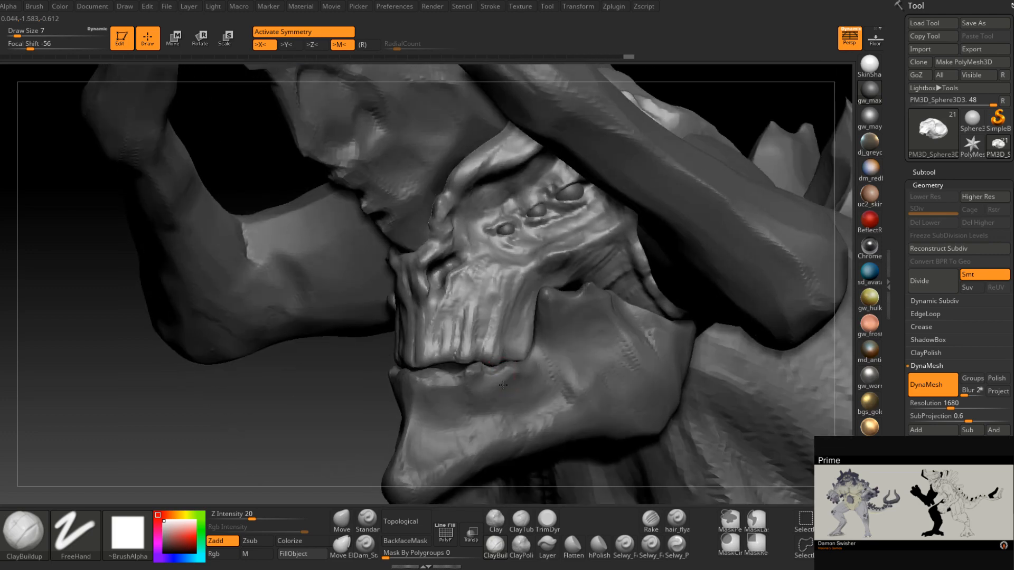
- Strengthen the ridges and the grooves between them toward the back of the upper jaw
mouse_move(498, 359)
right_mouse_down()
mouse_move(488, 285)
mouse_move(496, 321)
mouse_move(496, 307)
mouse_move(479, 309)
right_mouse_up()
key("space")
left_click_drag(477, 319, 486, 333)
right_click_drag(470, 323, 485, 322)
key("space")
left_click_drag(481, 321, 485, 315)
key("space")
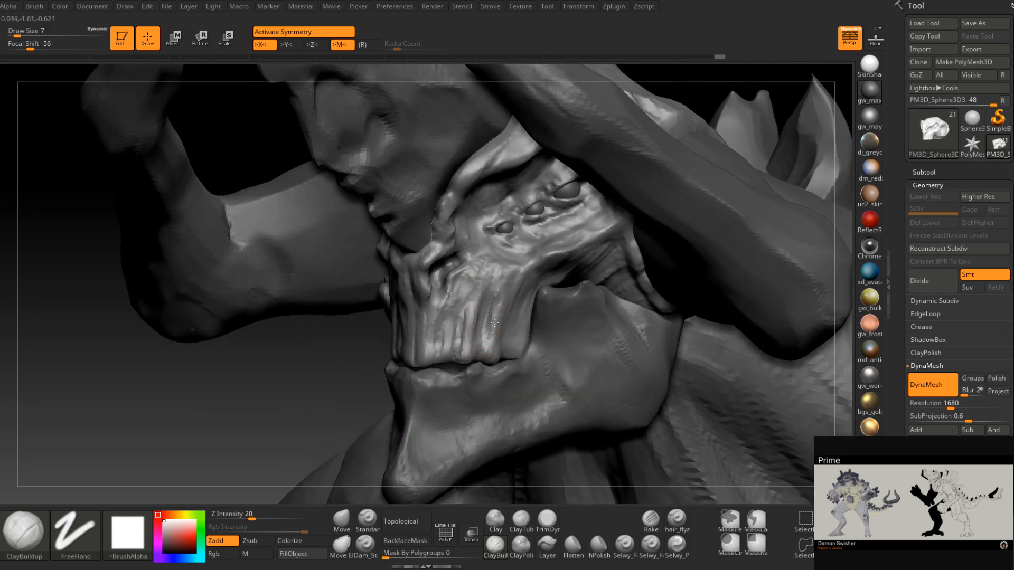
- Shape the front upper-jaw ridges into tooth-like forms along the mouth line at draw size 7, and quick-save the project
right_click_drag(490, 323, 489, 288)
left_click_drag(466, 310, 467, 311)
right_click_drag(509, 286, 486, 283)
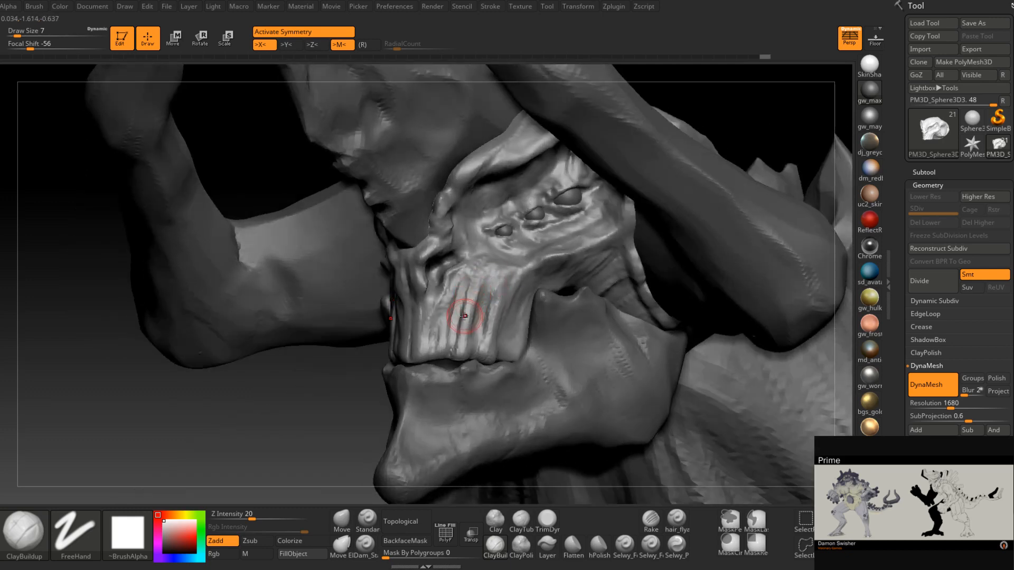
right_click_drag(468, 312, 453, 323)
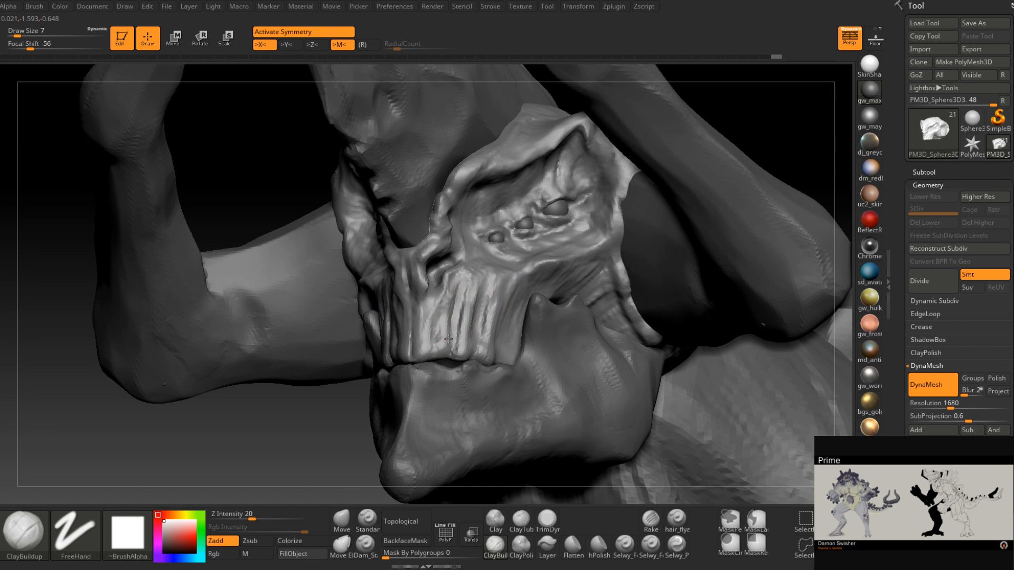
left_click_drag(441, 344, 425, 352)
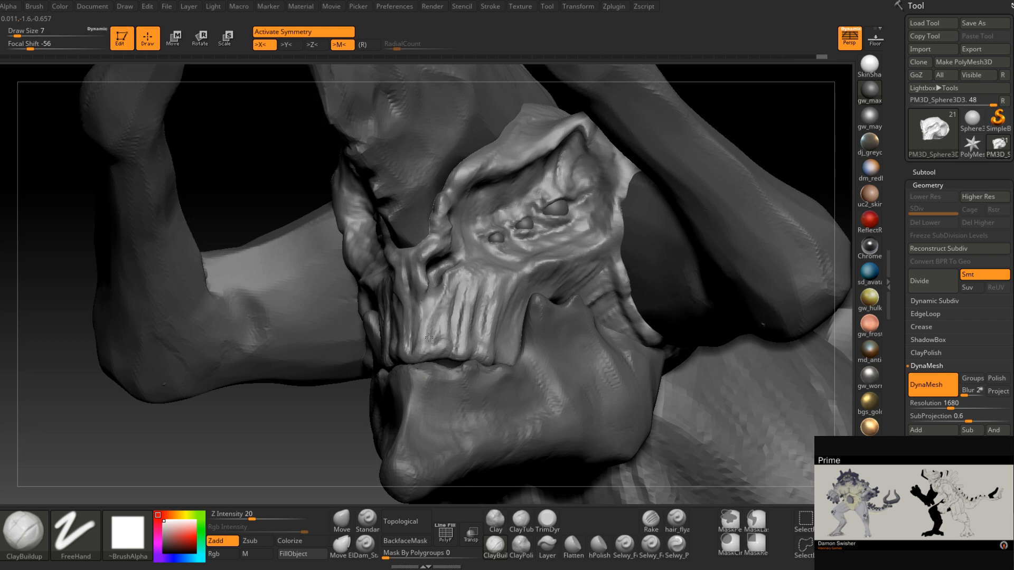
right_click_drag(419, 346, 381, 366)
left_click_drag(455, 314, 451, 337)
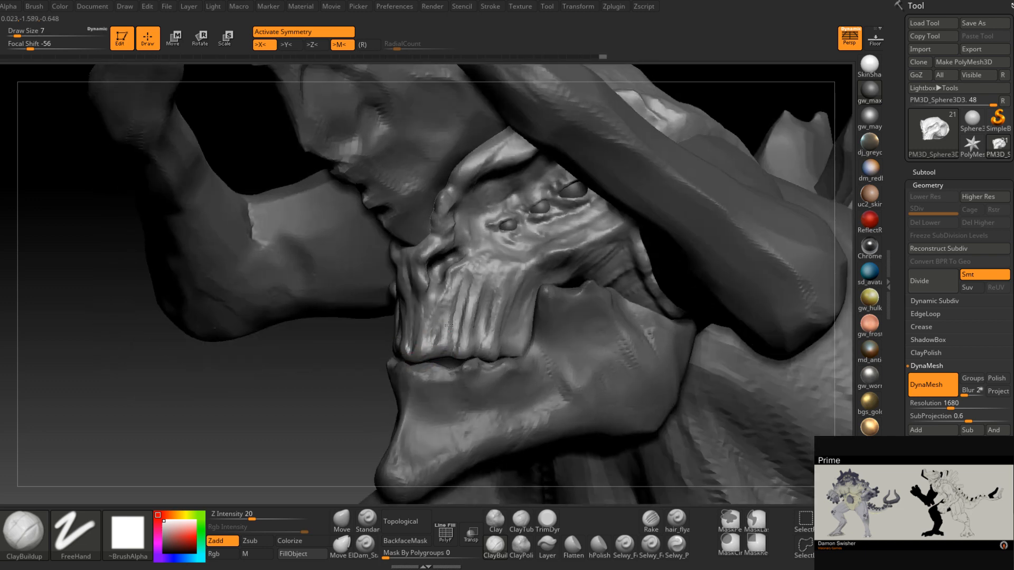
mouse_move(448, 325)
right_mouse_down()
mouse_move(476, 355)
mouse_move(511, 367)
mouse_move(499, 338)
mouse_move(501, 364)
right_mouse_up()
key("ctrl")
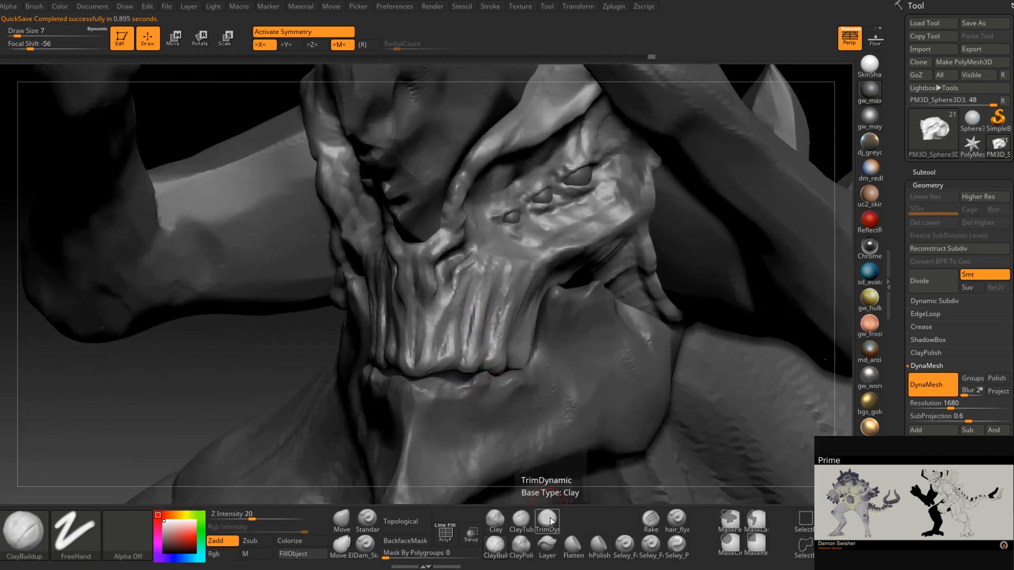
- Flatten the rear upper-jaw ridges with the TrimDynamic brush at draw sizes 4 and 7
left_click(550, 521)
right_click_drag(468, 302, 483, 311)
key("space")
left_click_drag(482, 313, 477, 312)
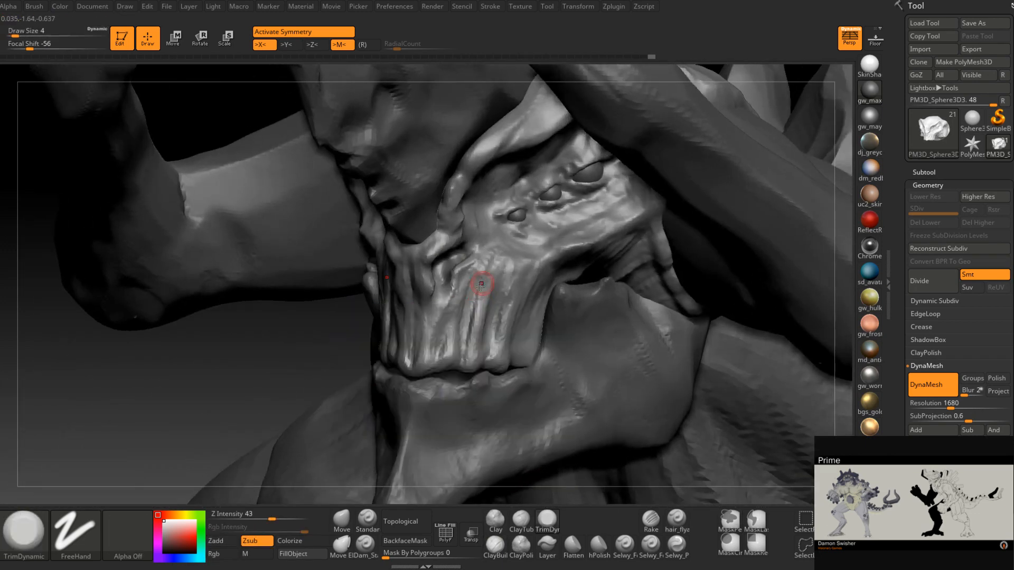
mouse_move(475, 303)
right_mouse_down()
mouse_move(484, 321)
mouse_move(466, 296)
mouse_move(492, 290)
right_mouse_up()
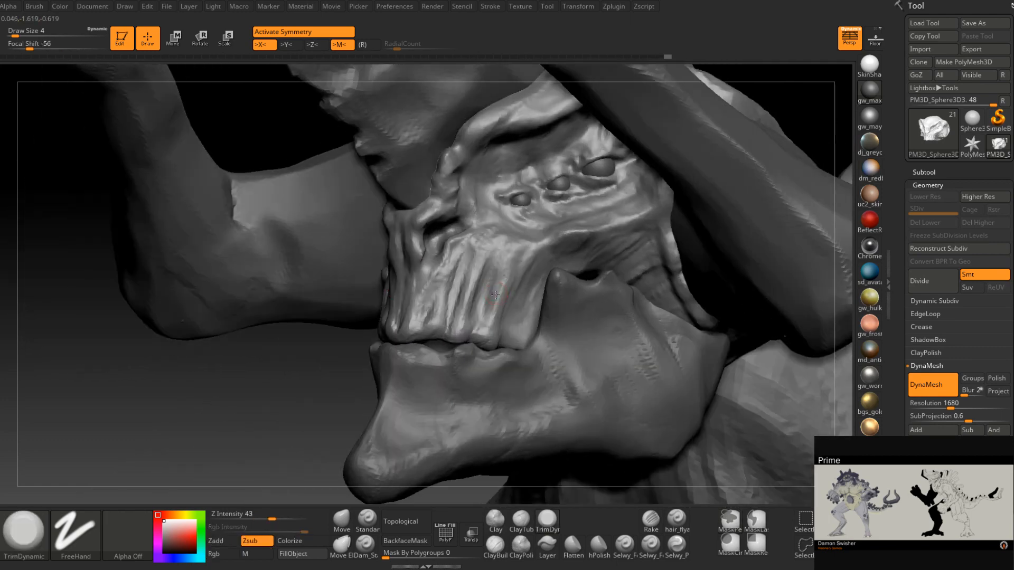
key("space")
left_click_drag(493, 288, 497, 288)
right_click_drag(488, 332, 500, 299)
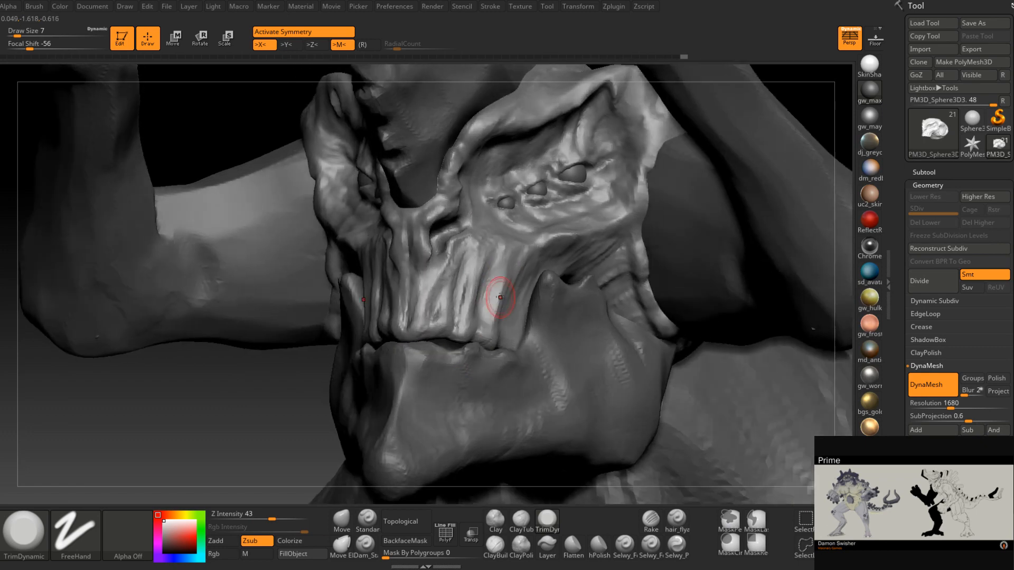
- Trim the middle and front ridges of the upper jaw with the TrimDynamic brush at draw sizes 4 and 7
right_click_drag(468, 329, 465, 308)
key("space")
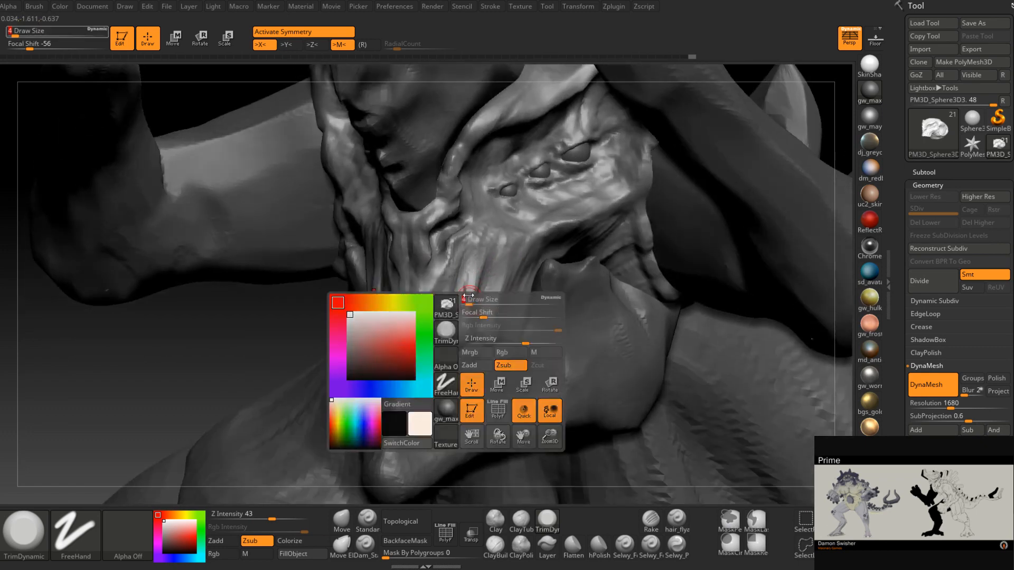
left_click_drag(466, 307, 462, 306)
right_click_drag(463, 305, 481, 285)
key("space")
left_click_drag(481, 283, 478, 277)
right_click_drag(466, 335, 459, 294)
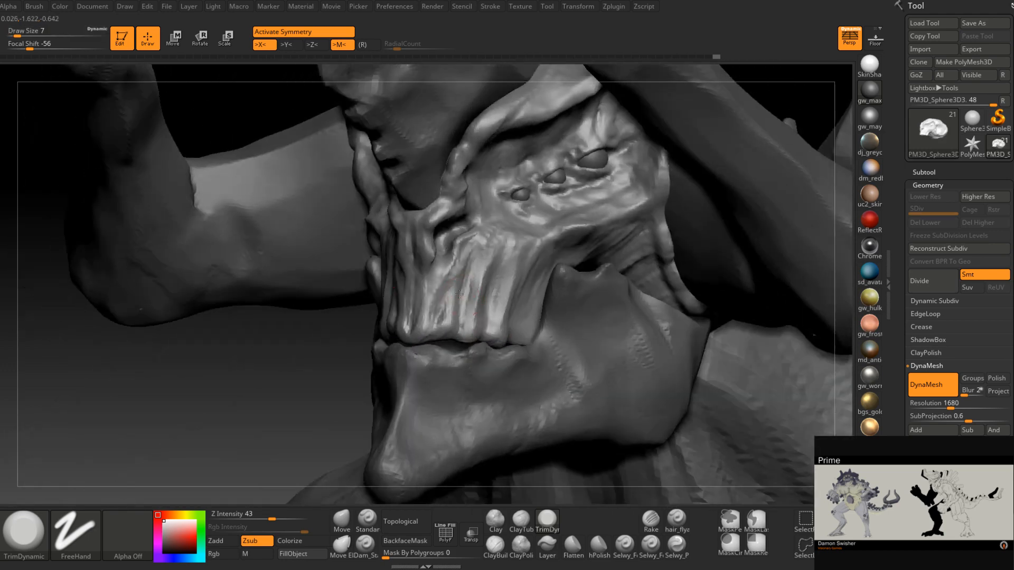
- Trim the tooth-like ridges along the upper jaw with the TrimDynamic brush at draw size 5
mouse_move(461, 351)
right_mouse_down()
mouse_move(451, 286)
mouse_move(462, 270)
mouse_move(433, 318)
mouse_move(426, 302)
mouse_move(456, 285)
mouse_move(461, 312)
mouse_move(514, 305)
mouse_move(464, 319)
right_mouse_up()
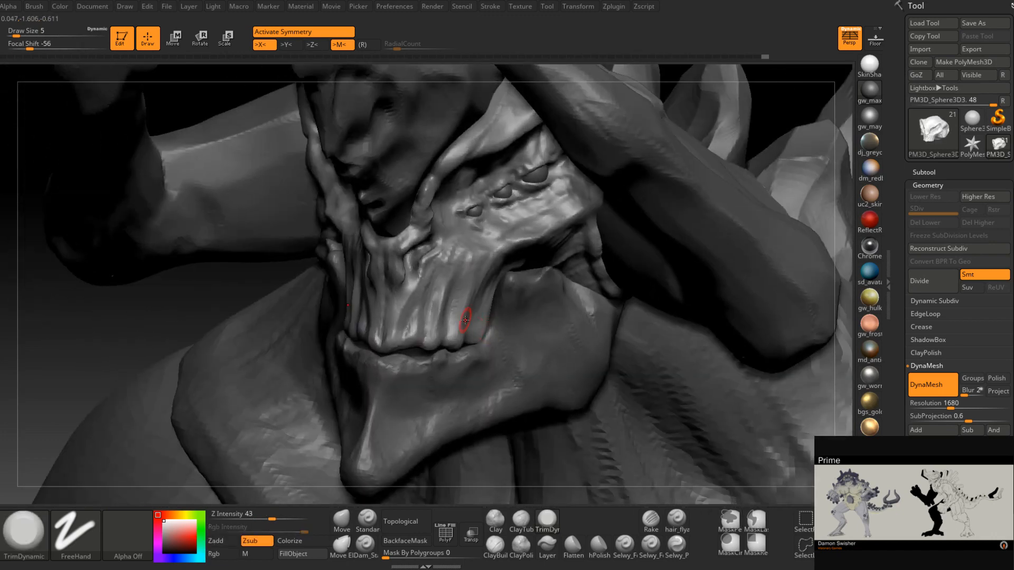
mouse_move(486, 292)
right_mouse_down()
mouse_move(485, 339)
mouse_move(446, 334)
right_mouse_up()
mouse_move(578, 313)
right_mouse_down()
mouse_move(550, 290)
mouse_move(482, 296)
mouse_move(497, 267)
mouse_move(480, 302)
mouse_move(508, 239)
right_mouse_up()
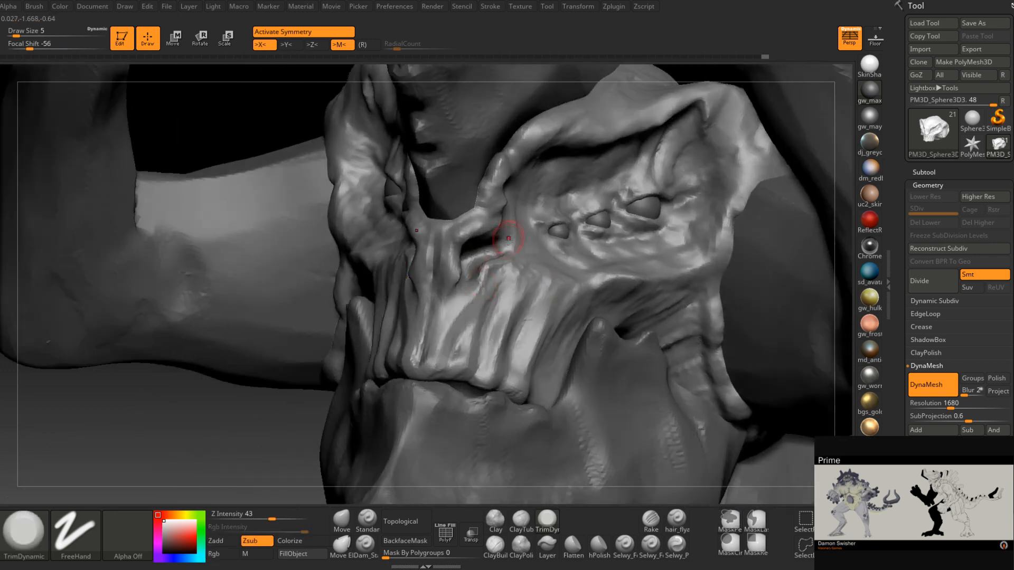
right_click_drag(519, 274, 509, 264)
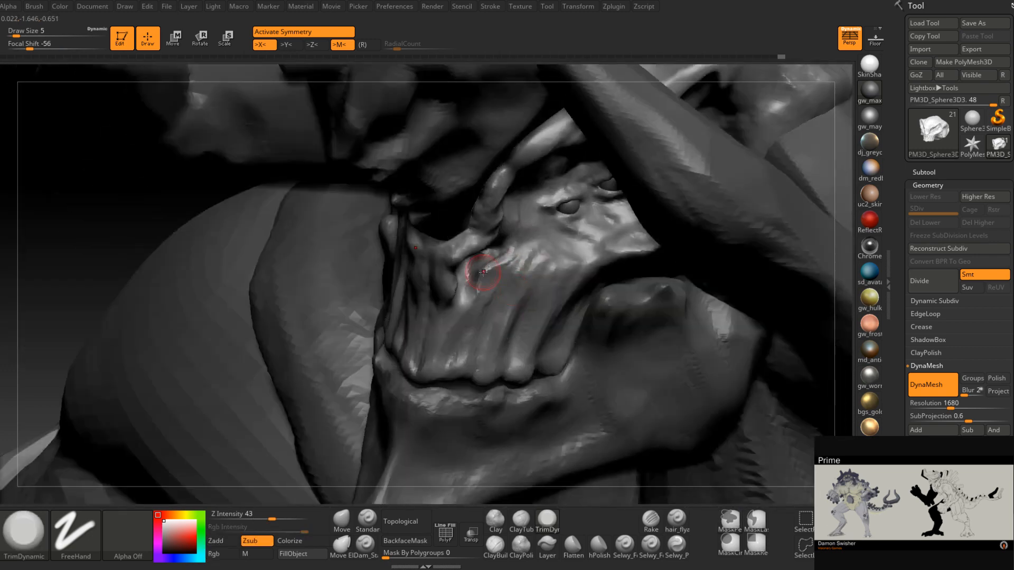
- Flatten the bone surface between the upper-jaw ridges and the eyes with the TrimDynamic brush at draw size 7
mouse_move(477, 299)
right_mouse_down()
mouse_move(478, 276)
mouse_move(482, 301)
mouse_move(441, 327)
mouse_move(497, 280)
right_mouse_up()
key("space")
left_click_drag(532, 275, 534, 273)
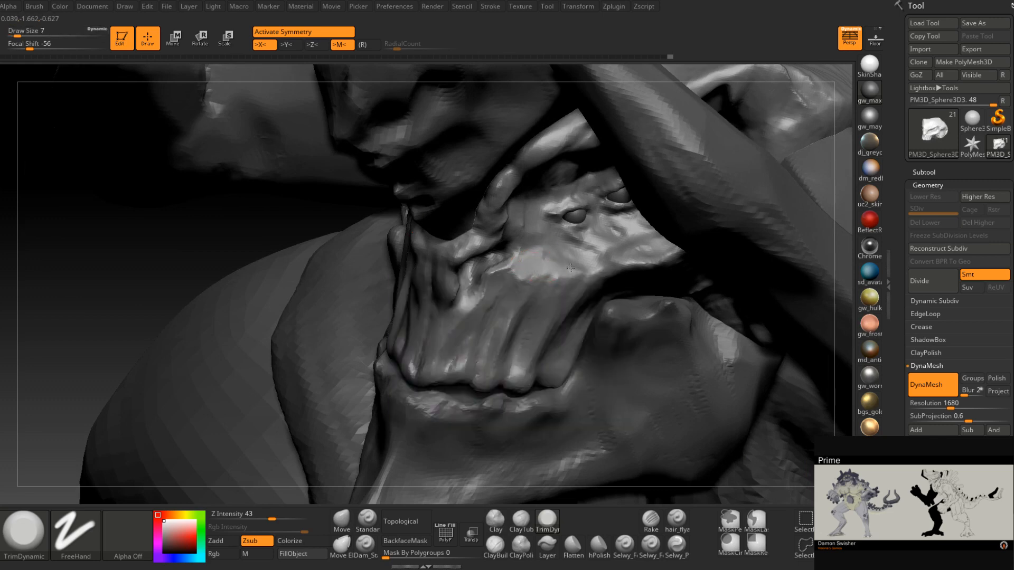
mouse_move(597, 265)
right_mouse_down()
mouse_move(593, 227)
mouse_move(541, 293)
mouse_move(565, 287)
mouse_move(568, 350)
right_mouse_up()
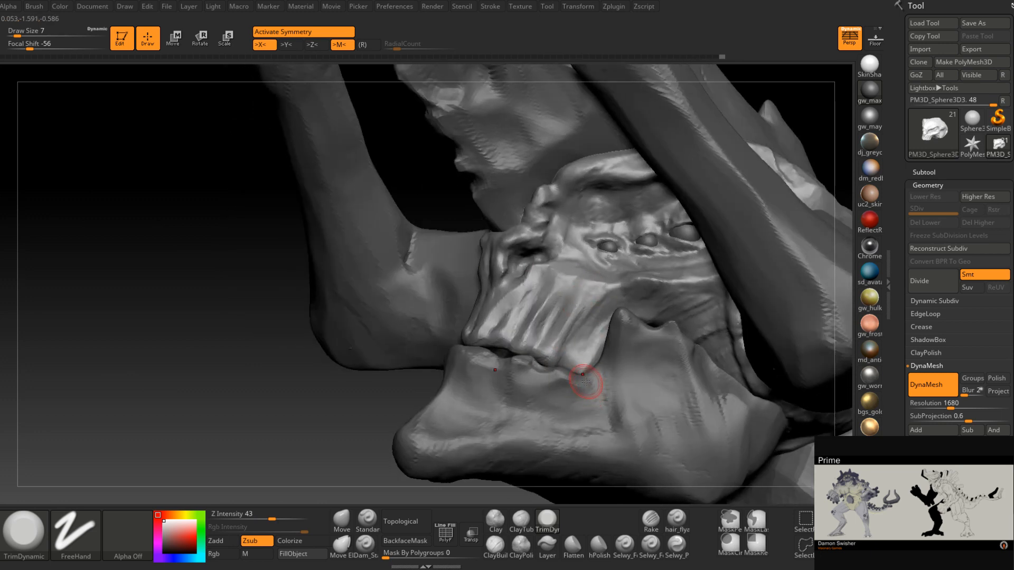
mouse_move(587, 365)
right_mouse_down()
mouse_move(493, 335)
mouse_move(534, 347)
mouse_move(499, 325)
mouse_move(555, 350)
right_mouse_up()
- Reshape the rear end of the upper jaw's tooth line with the Move brush at draw size 46
right_click(555, 350)
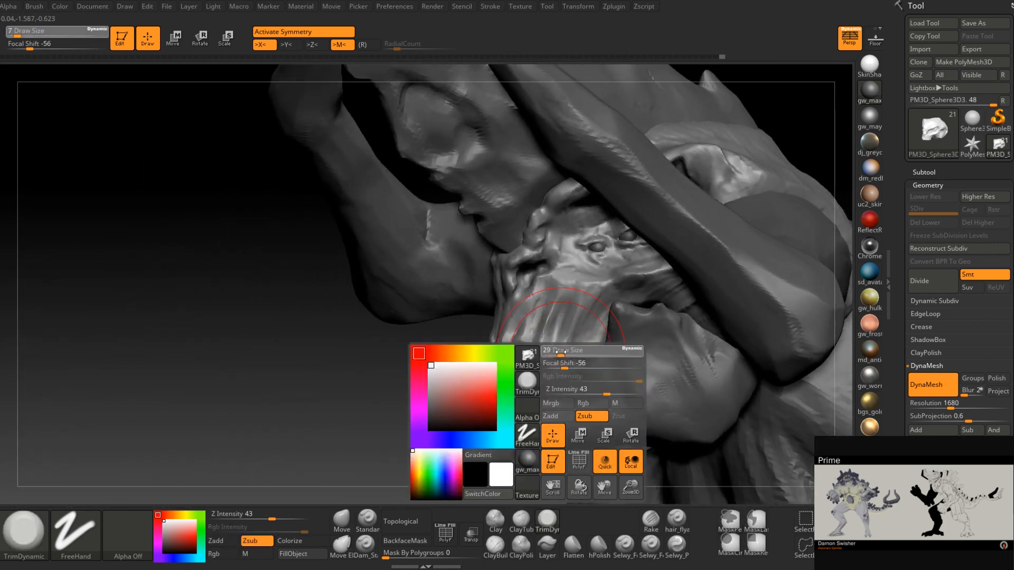
left_click_drag(560, 351, 565, 351)
left_click(342, 520)
right_click_drag(539, 350, 548, 350)
right_click(548, 350)
left_click_drag(550, 351, 520, 351)
right_click(531, 355)
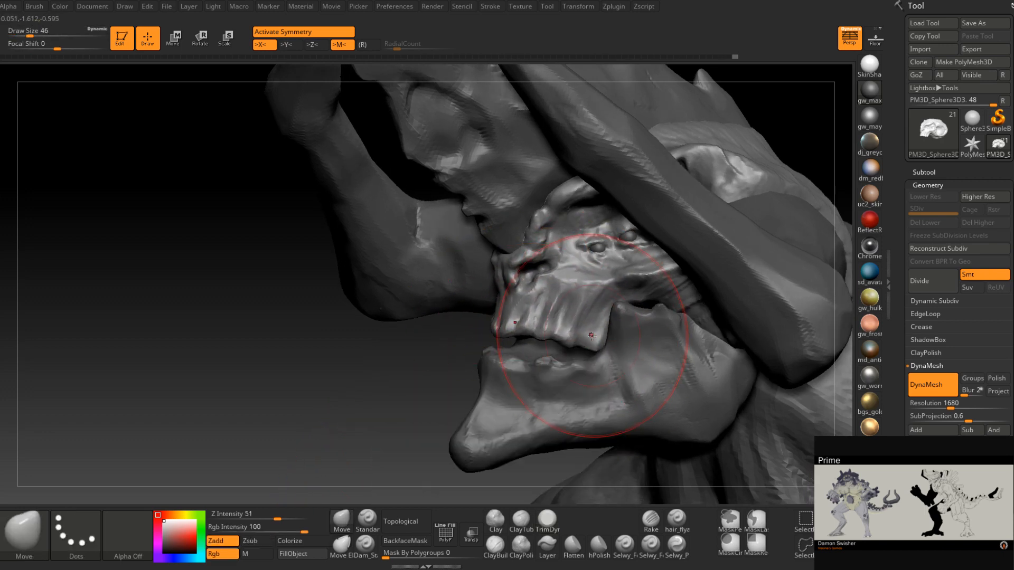
left_click_drag(590, 340, 589, 337)
- Adjust the lower edge of the upper-jaw ridges with the Move brush at draw size 25
right_click_drag(533, 319, 530, 326)
right_click(530, 326)
left_click_drag(530, 326, 507, 320)
right_click_drag(507, 322, 575, 321)
left_click_drag(549, 330, 549, 327)
right_click_drag(592, 329, 425, 317)
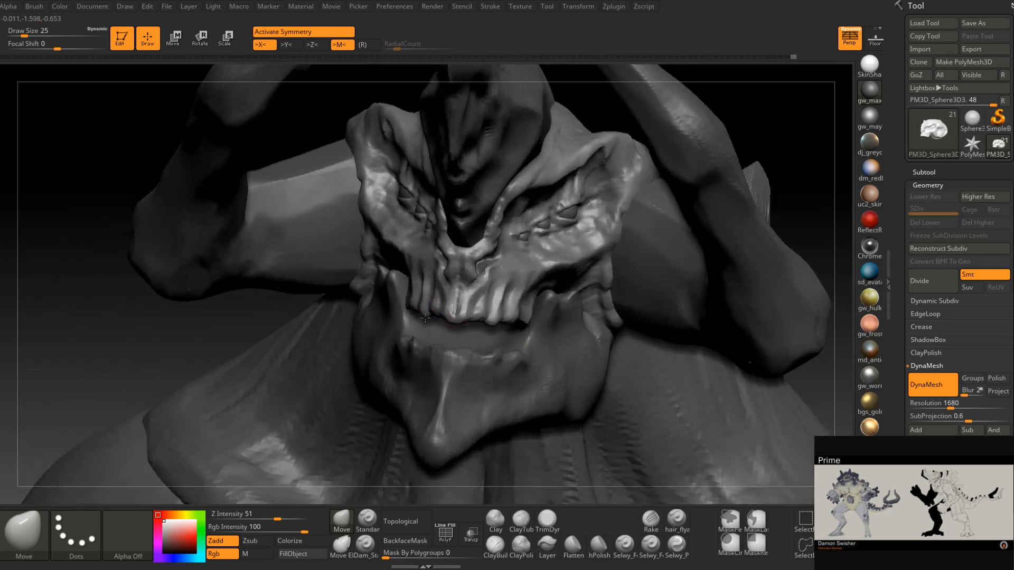
right_click_drag(512, 314, 543, 327)
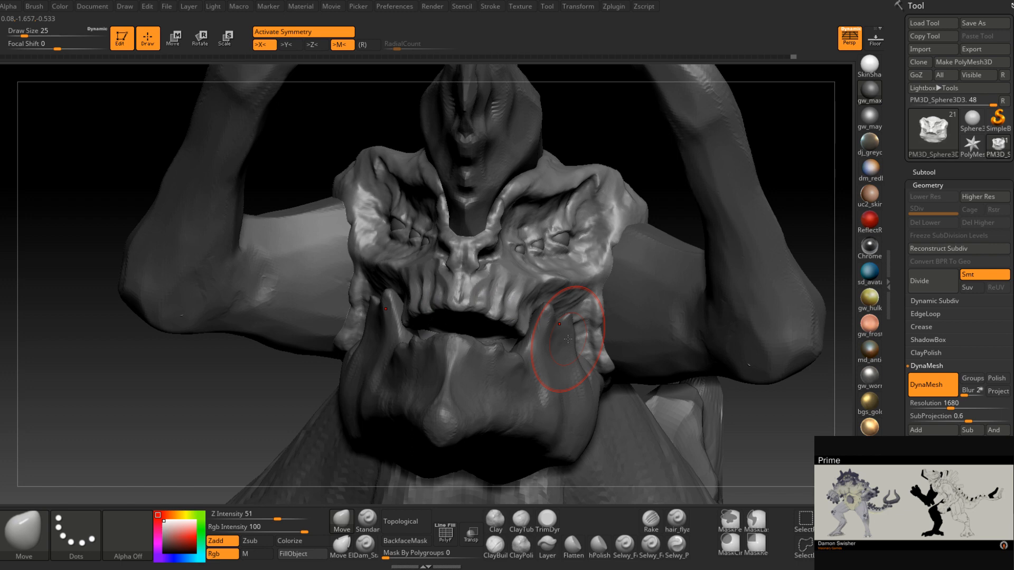
mouse_move(575, 290)
right_mouse_down()
mouse_move(544, 327)
mouse_move(533, 318)
right_mouse_up()
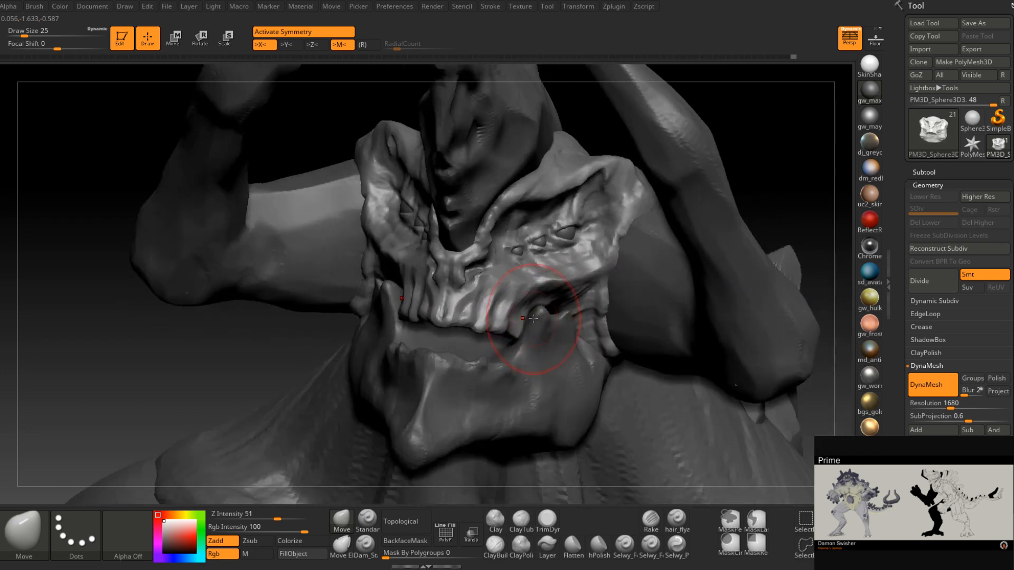
- Append a Sphere3D as a new subtool and make it the active subtool
left_click(930, 173)
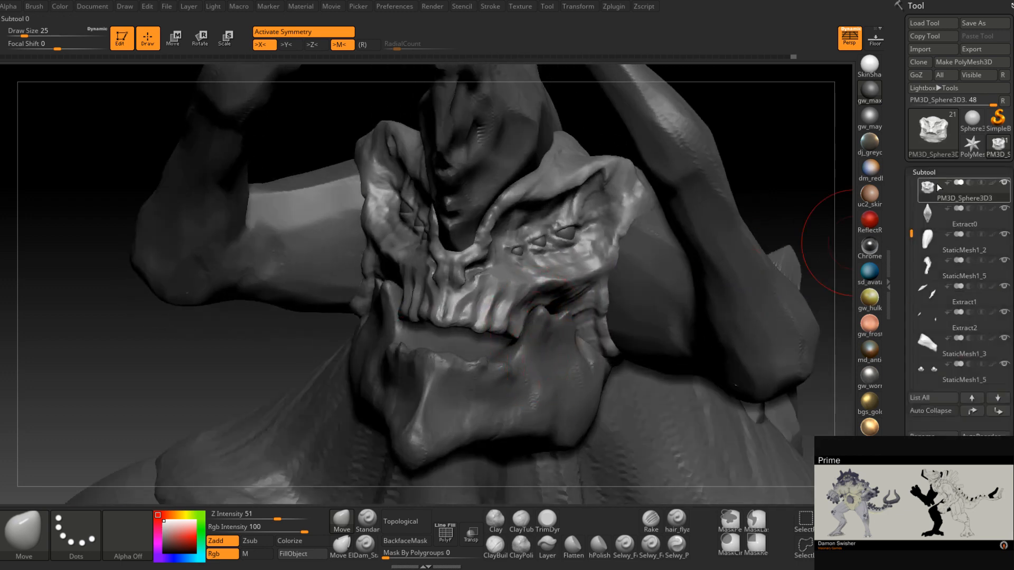
left_click(985, 494)
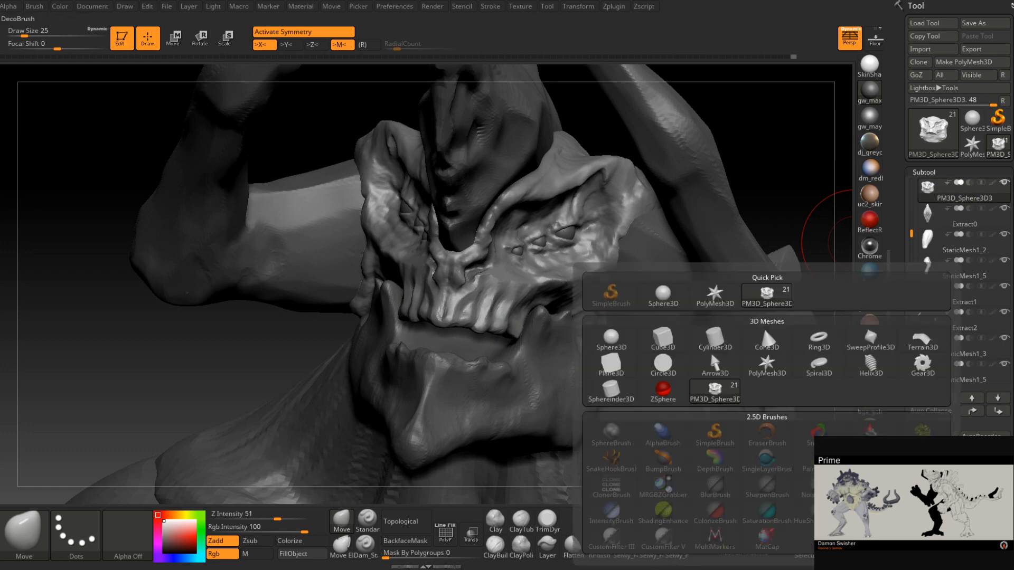
left_click(672, 298)
right_click_drag(632, 338, 558, 246, "ctrl")
left_click(561, 301, "alt")
right_click_drag(562, 317, 565, 391, "ctrl")
right_click_drag(565, 391, 513, 317, "alt")
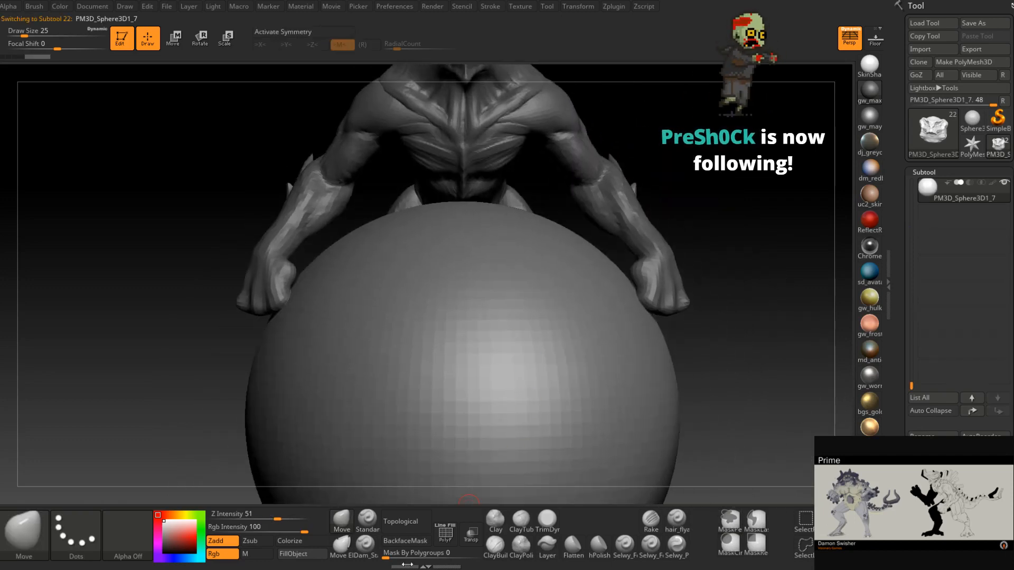
- Scale the new sphere down uniformly to a small fraction of its original size
mouse_move(522, 434)
right_mouse_down("ctrl")
mouse_move(534, 305)
mouse_move(510, 266)
right_mouse_up("ctrl")
left_click(225, 38)
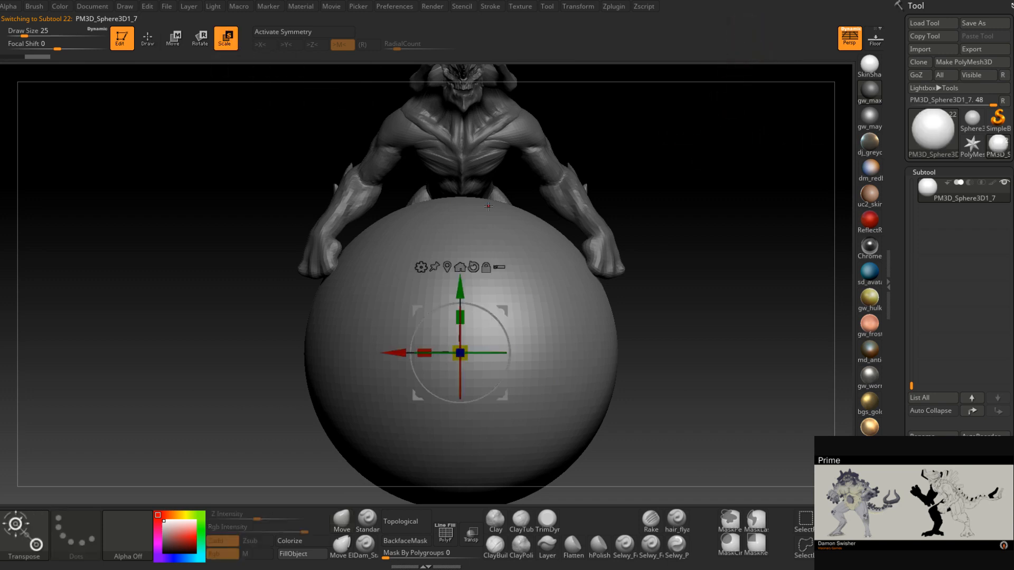
left_click_drag(463, 348, 463, 350)
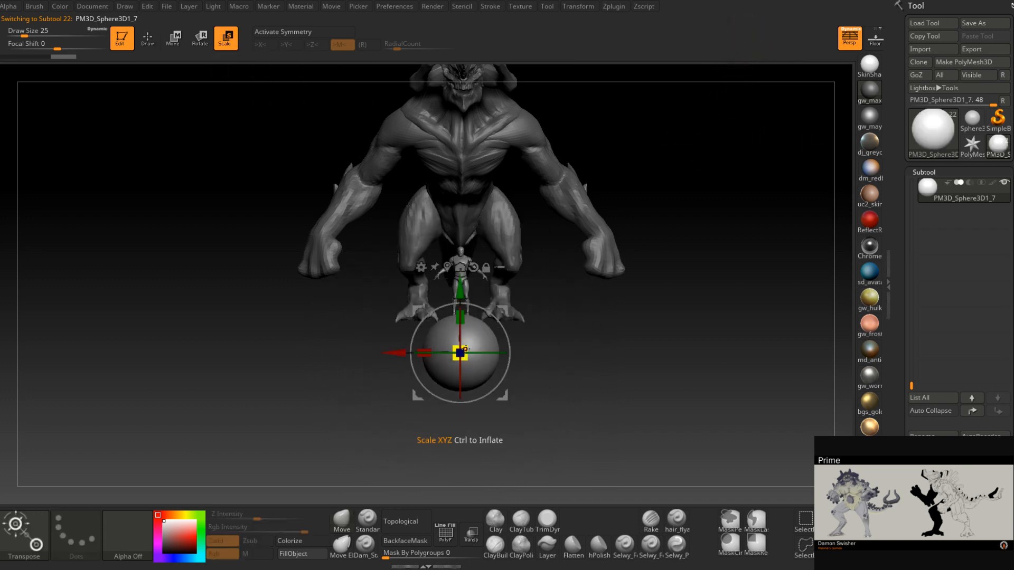
right_click_drag(571, 333, 518, 329)
- Place the sphere between the front of the upper and lower jaws and stretch it vertically into an elongated tooth base
left_click_drag(467, 247, 401, 66)
right_click_drag(400, 69, 629, 321, "alt")
left_click_drag(445, 293, 428, 339)
right_click_drag(607, 321, 552, 298)
right_click_drag(553, 298, 529, 451, "ctrl")
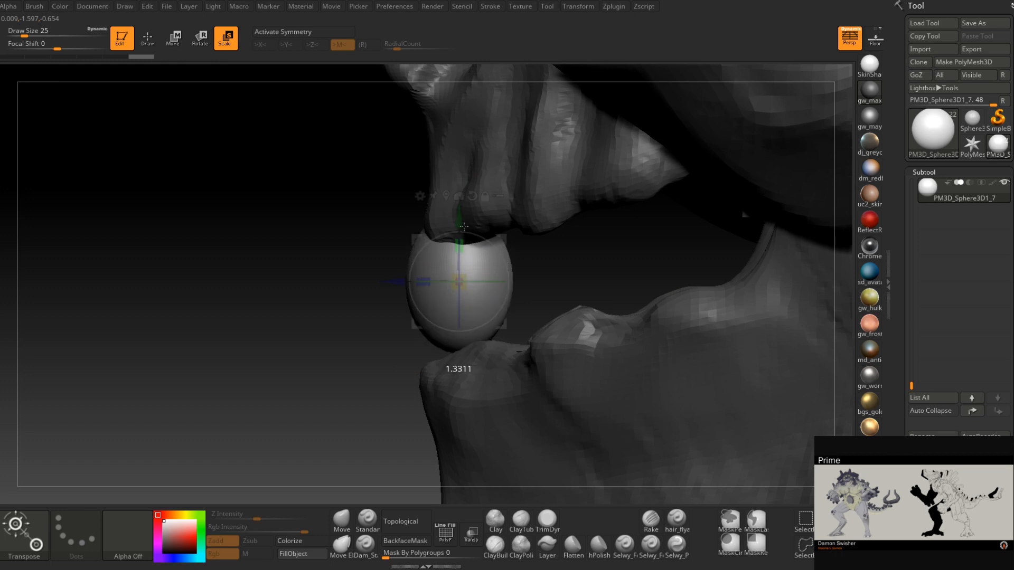
right_click_drag(584, 269, 558, 426)
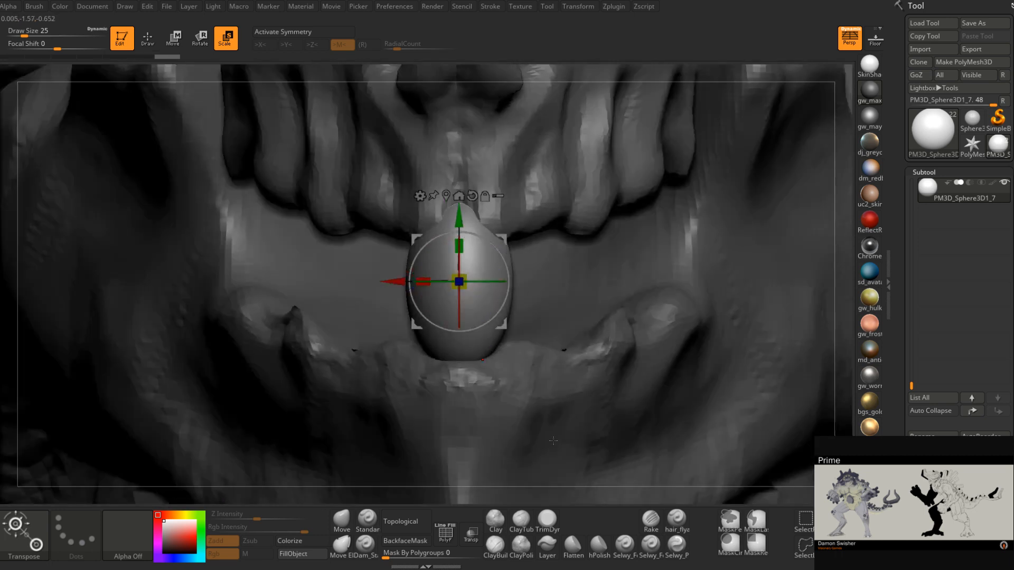
- Turn on transparency for the other subtools and start flattening the tooth with the TrimDynamic brush at draw size 7
left_click(472, 535)
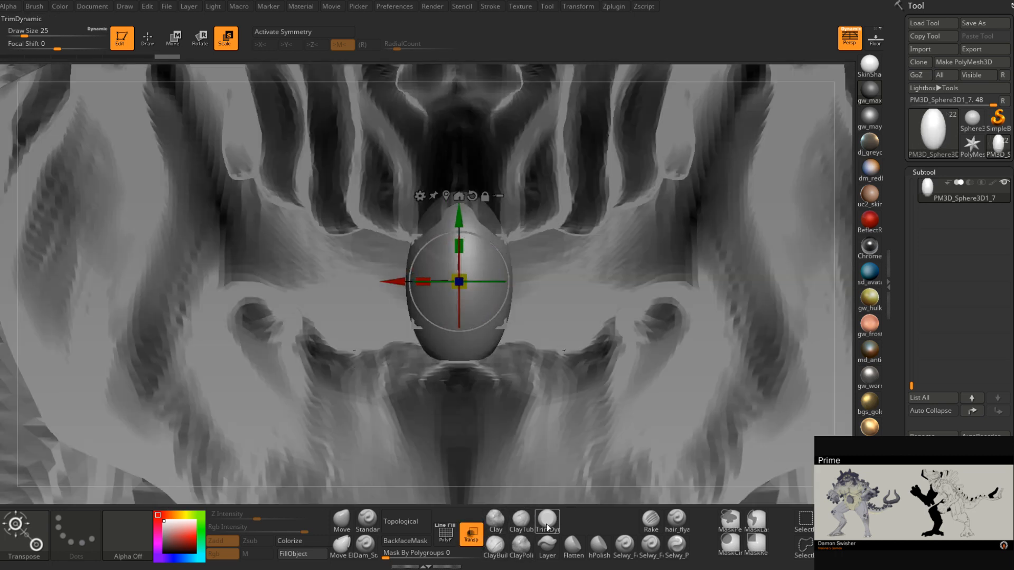
left_click(545, 522)
right_click_drag(476, 309, 477, 304)
key("space")
left_click_drag(477, 310, 484, 338)
right_click_drag(485, 354, 519, 299)
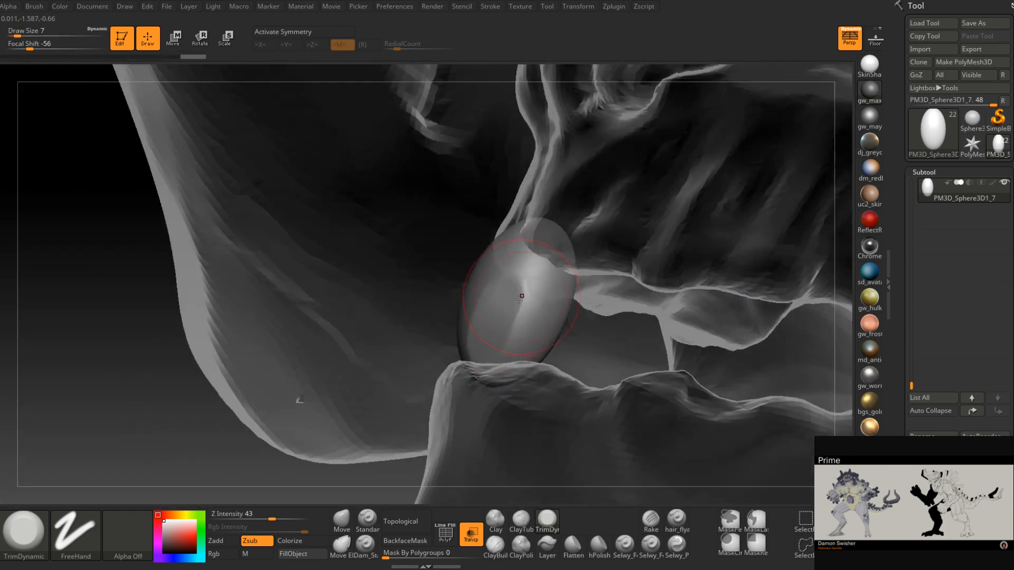
- Trim flat facets around the tooth with the TrimDynamic brush so its lower half tapers
right_click_drag(497, 359, 497, 275)
right_click_drag(484, 317, 449, 328)
left_click_drag(413, 307, 393, 328)
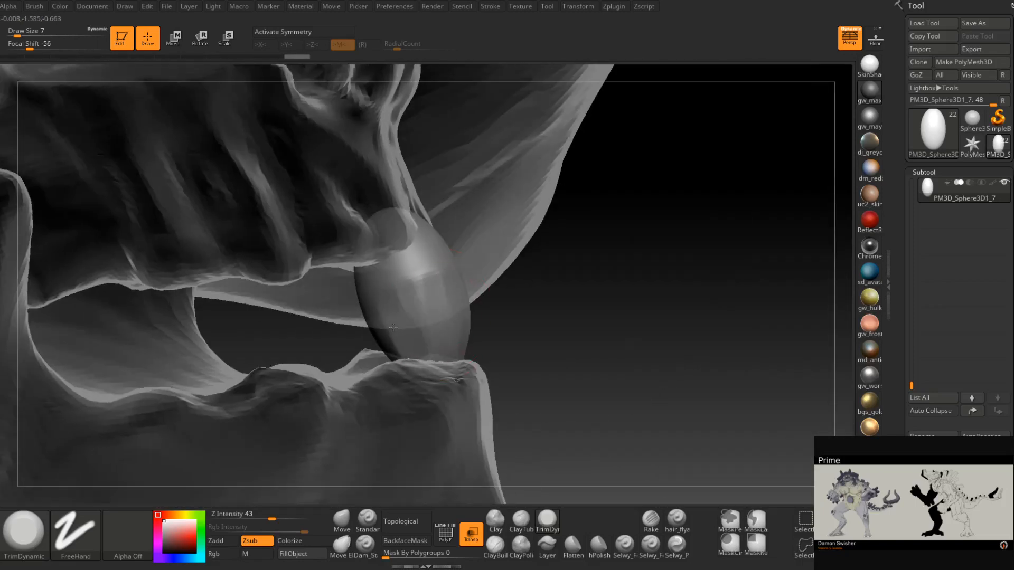
mouse_move(395, 333)
right_mouse_down()
mouse_move(412, 320)
mouse_move(383, 318)
right_mouse_up()
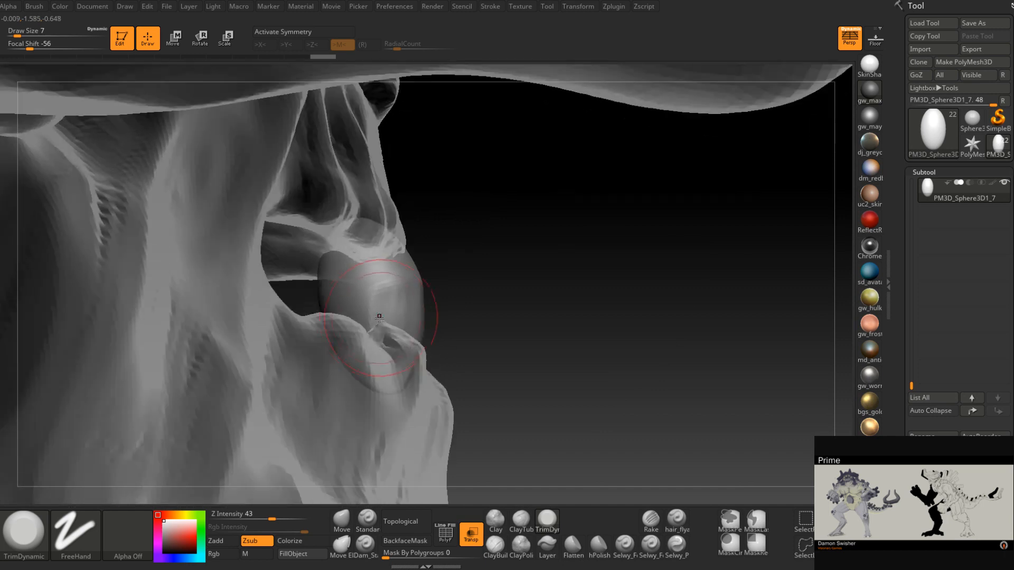
right_click_drag(363, 362, 420, 313)
right_click(420, 313)
left_click(375, 317)
left_click_drag(359, 326, 295, 319)
right_click_drag(352, 317, 345, 305)
right_click(345, 305)
left_click_drag(241, 336, 228, 326)
mouse_move(370, 290)
right_mouse_down()
mouse_move(356, 330)
mouse_move(426, 291)
mouse_move(513, 333)
right_mouse_up()
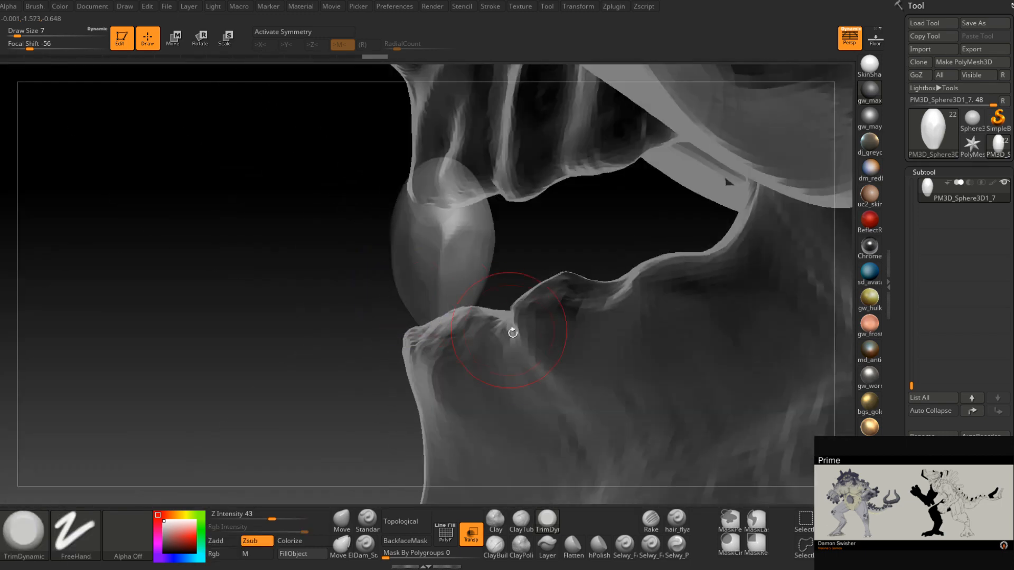
- Push the tooth's lower back edge forward into a curve with the Move brush at draw size 12
left_click(344, 517)
right_click(416, 389)
left_click_drag(442, 319, 448, 319)
right_click_drag(417, 393, 421, 398)
right_click(421, 398)
left_click_drag(451, 328, 453, 326)
right_click(424, 399)
right_click_drag(452, 328, 458, 333)
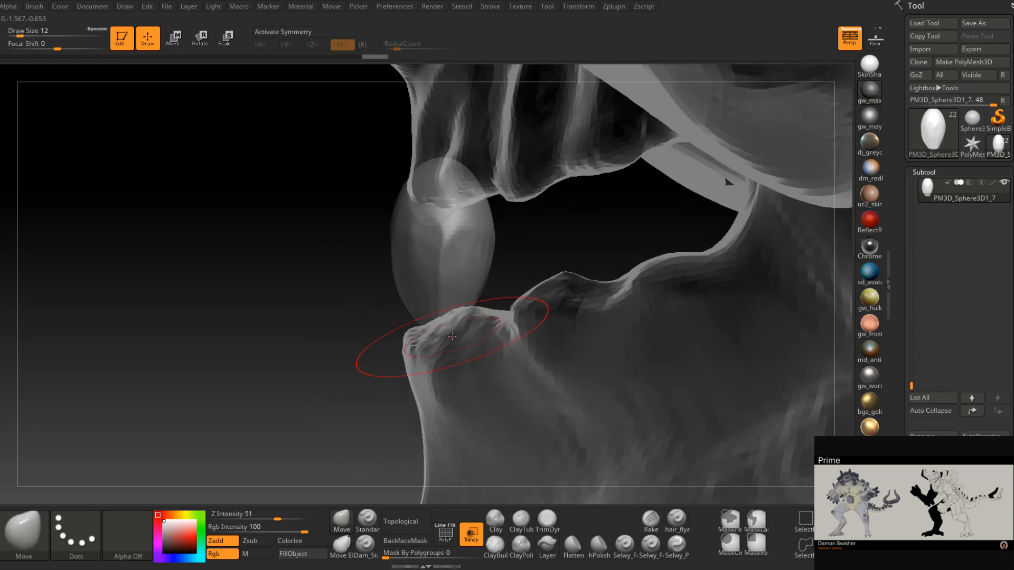
mouse_move(478, 311)
left_mouse_down()
mouse_move(465, 312)
mouse_move(462, 293)
mouse_move(444, 302)
left_mouse_up()
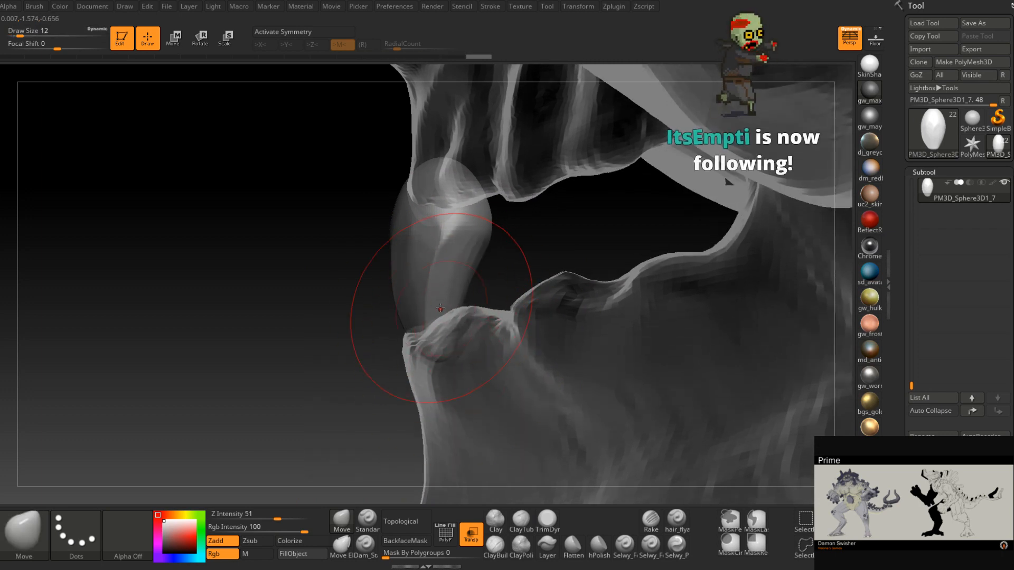
- Trim the front and lower sides of the curved tooth with the TrimDynamic brush, starting at draw size 3
left_click(547, 520)
right_click(431, 304)
left_click_drag(432, 303, 417, 322)
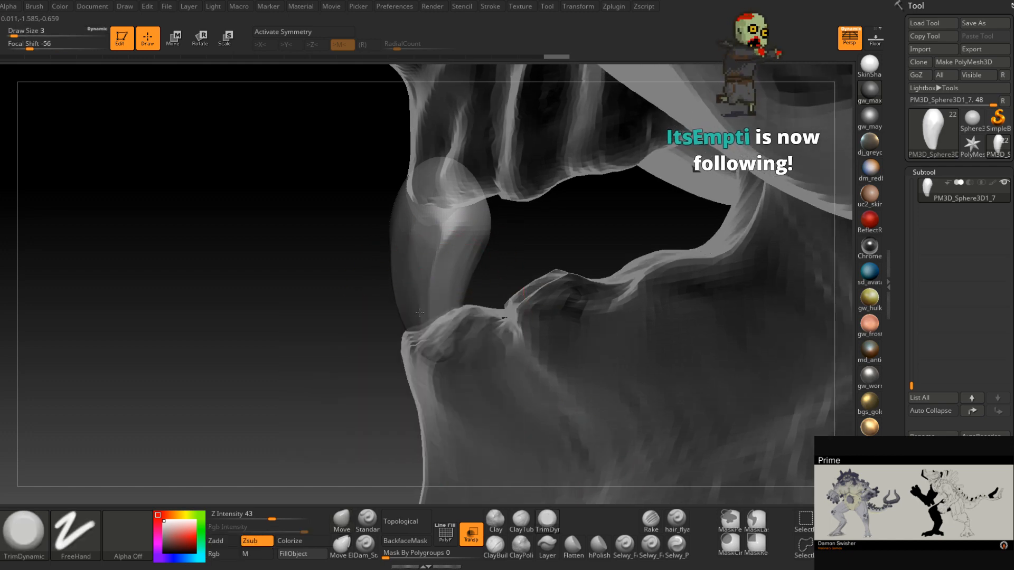
mouse_move(369, 306)
right_mouse_down()
mouse_move(424, 298)
mouse_move(393, 298)
mouse_move(412, 298)
right_mouse_up()
right_click(412, 298)
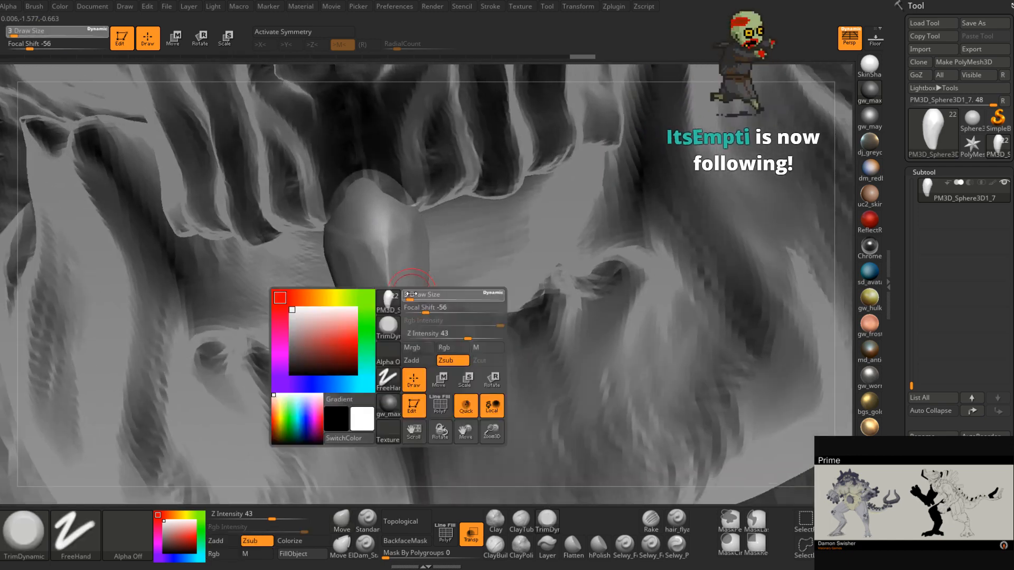
left_click_drag(412, 298, 416, 299)
right_click_drag(459, 314, 407, 322)
left_click_drag(408, 322, 416, 285)
right_click_drag(475, 285, 586, 269)
right_click(409, 303)
left_click_drag(410, 303, 405, 303)
- Smooth out the facets on the tooth's sides with further TrimDynamic strokes at varying draw sizes
right_click_drag(403, 292, 388, 301)
right_click_drag(381, 349, 383, 307)
right_click(383, 307)
mouse_move(383, 307)
left_mouse_down()
mouse_move(392, 308)
mouse_move(352, 306)
left_mouse_up()
right_click_drag(343, 305, 361, 308)
right_click(361, 308)
left_click_drag(361, 308, 336, 317)
right_click_drag(334, 313, 353, 311)
right_click(353, 310)
left_click_drag(353, 310, 358, 310)
- Flatten the back and both side faces of the tooth with the TrimDynamic brush at draw sizes 7 and 4
mouse_move(368, 349)
right_mouse_down()
mouse_move(396, 317)
mouse_move(470, 276)
right_mouse_up()
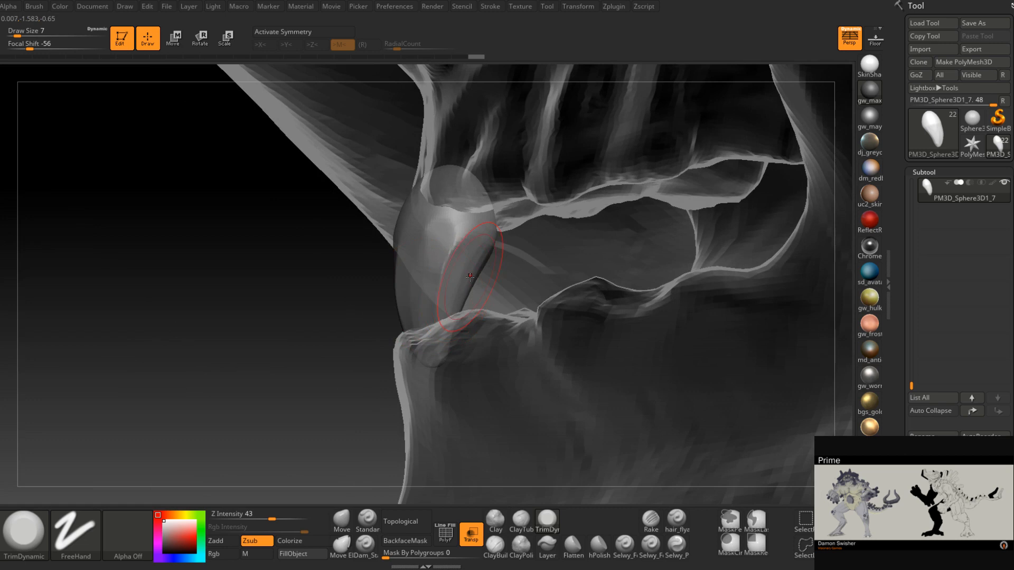
left_click_drag(453, 336, 467, 320)
right_click_drag(470, 316, 452, 304)
right_click(453, 305)
left_click_drag(453, 304, 448, 305)
mouse_move(453, 307)
right_mouse_down()
mouse_move(426, 319)
mouse_move(417, 310)
right_mouse_up()
left_click_drag(416, 305, 413, 328)
mouse_move(406, 322)
right_mouse_down()
mouse_move(539, 327)
mouse_move(527, 242)
mouse_move(415, 293)
right_mouse_up()
mouse_move(430, 327)
right_mouse_down()
mouse_move(426, 280)
mouse_move(376, 276)
mouse_move(408, 274)
right_mouse_up()
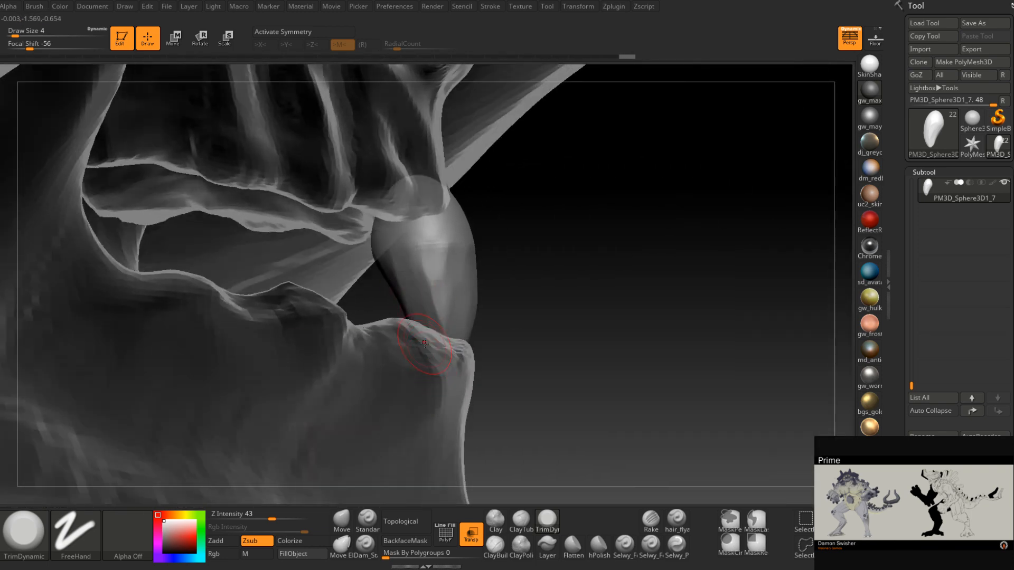
right_click_drag(427, 348, 427, 297)
right_click_drag(433, 342, 330, 316)
mouse_move(482, 317)
right_mouse_down("shift")
mouse_move(528, 311)
mouse_move(476, 259)
mouse_move(453, 298)
right_mouse_up("shift")
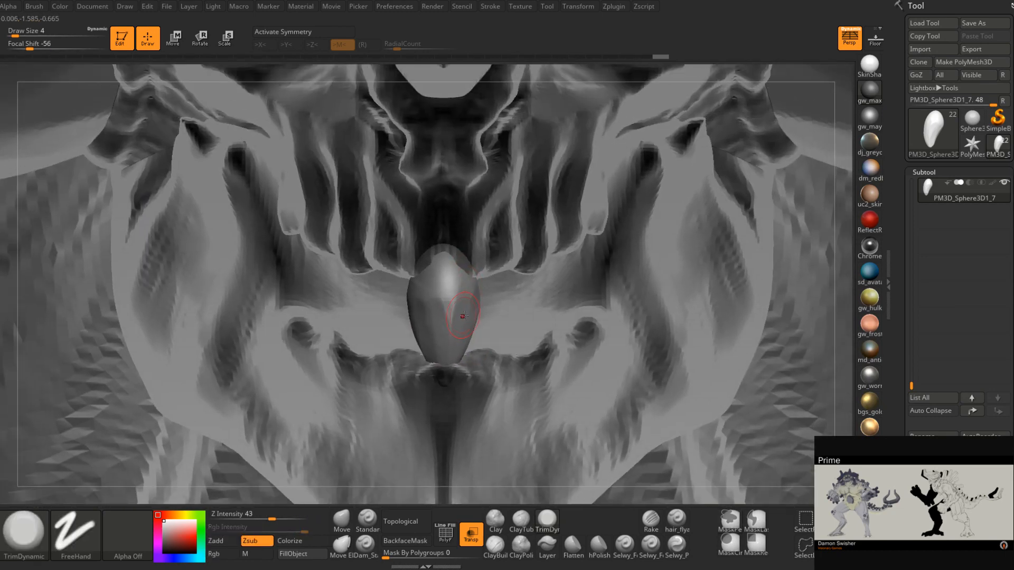
- Narrow the tooth toward its tip in the front view with the Move brush
left_click(342, 520)
right_click_drag(389, 403, 436, 397)
key("space")
left_click(469, 328)
mouse_move(470, 327)
right_mouse_down()
mouse_move(390, 332)
mouse_move(469, 321)
right_mouse_up()
key("space")
left_click(464, 337)
mouse_move(433, 332)
left_mouse_down()
mouse_move(446, 332)
mouse_move(426, 344)
mouse_move(463, 331)
mouse_move(437, 336)
left_mouse_up()
- Bend the tooth into a backward-curving fang in the side view with the Move brush at draw size 16
right_click_drag(437, 336, 227, 344)
key("space")
left_click_drag(477, 376, 479, 372)
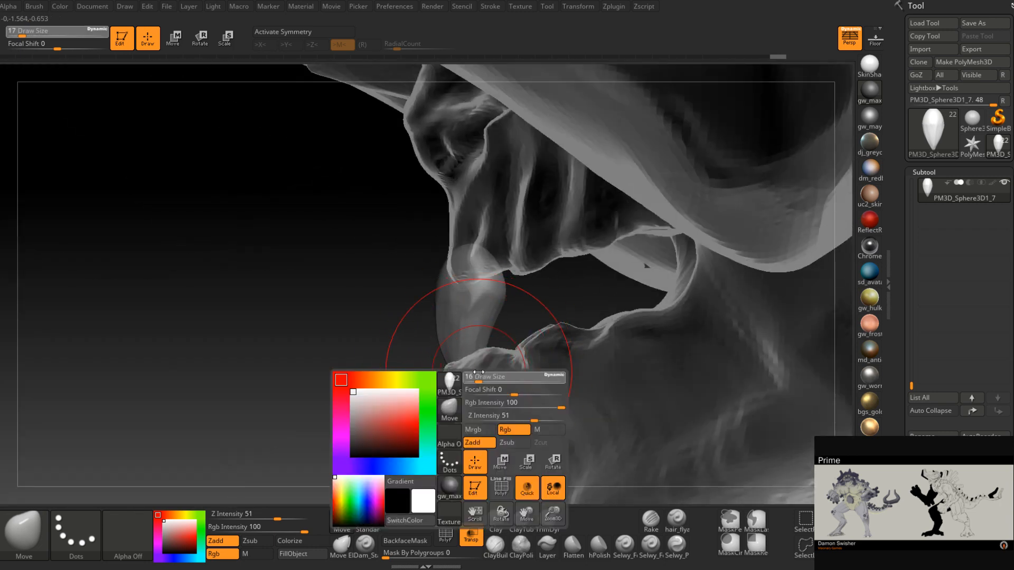
mouse_move(488, 330)
right_mouse_down()
mouse_move(478, 355)
mouse_move(487, 349)
right_mouse_up()
key("ctrl+z")
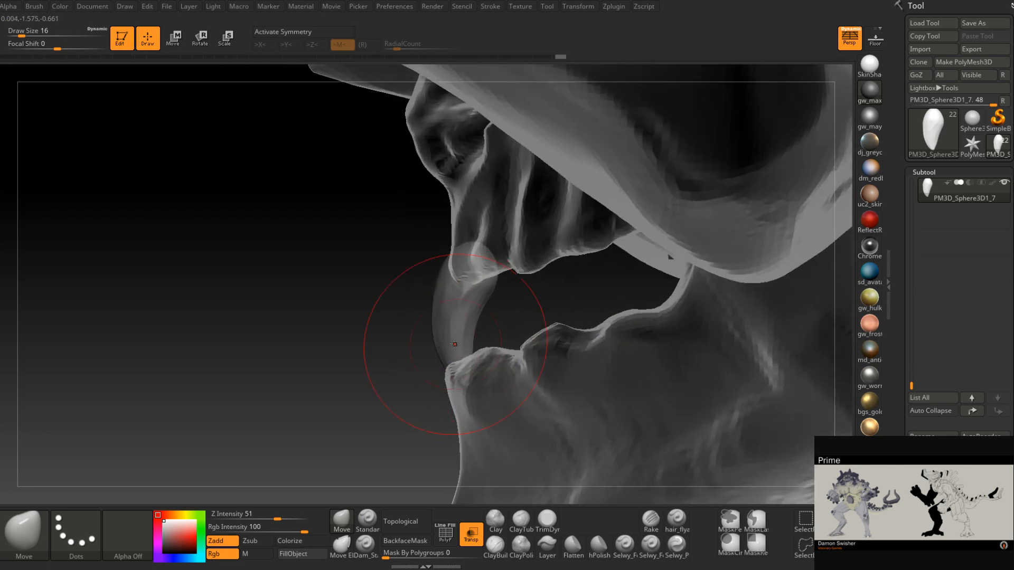
left_click_drag(447, 339, 448, 339)
mouse_move(448, 339)
right_mouse_down()
mouse_move(464, 344)
mouse_move(473, 309)
mouse_move(459, 257)
right_mouse_up()
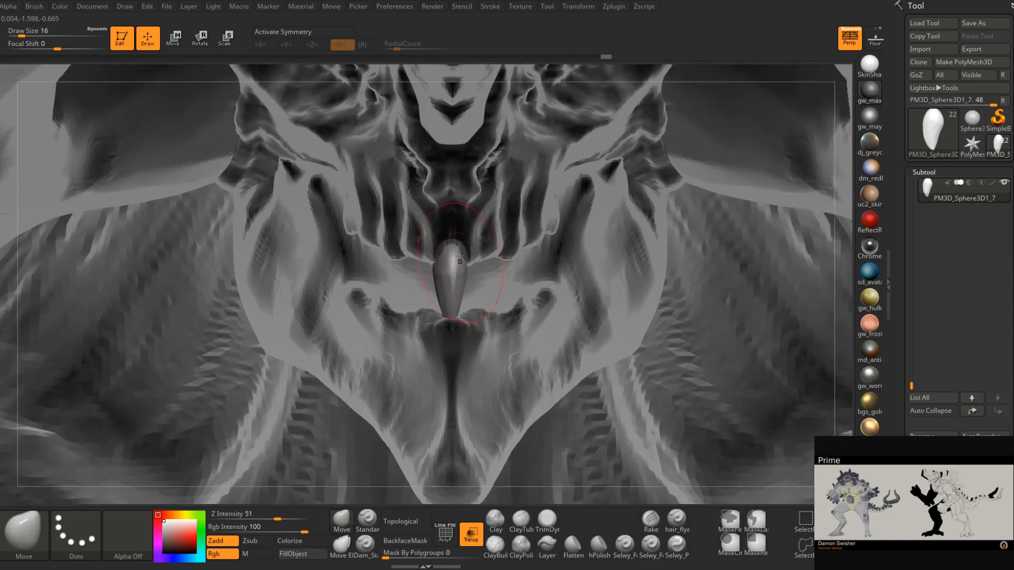
- Slim the tooth and draw its tip to a sharper point with the Move brush at draw sizes 29 and 18
right_click_drag(461, 328, 461, 388, "alt")
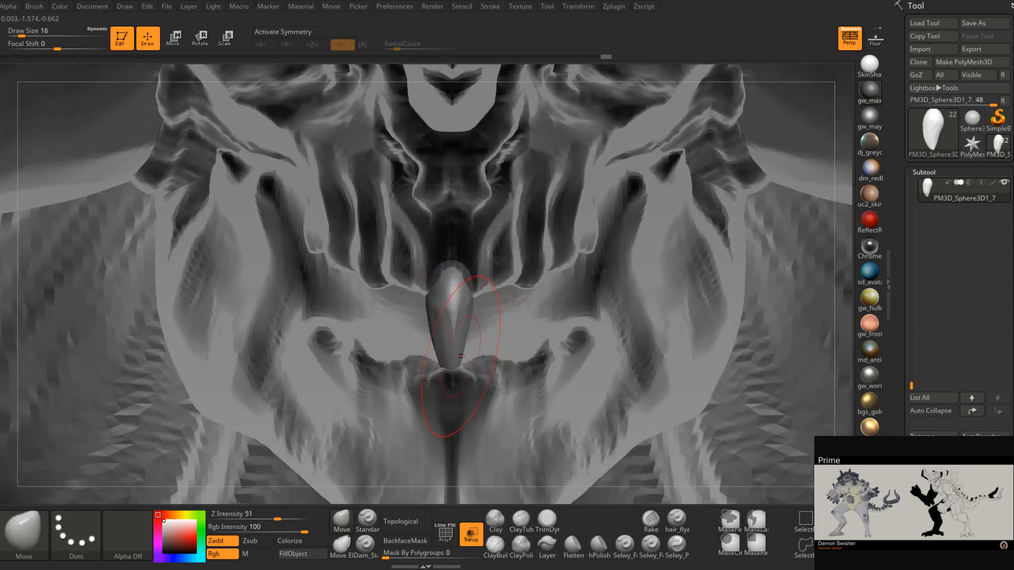
key("space")
left_click_drag(460, 356, 465, 356)
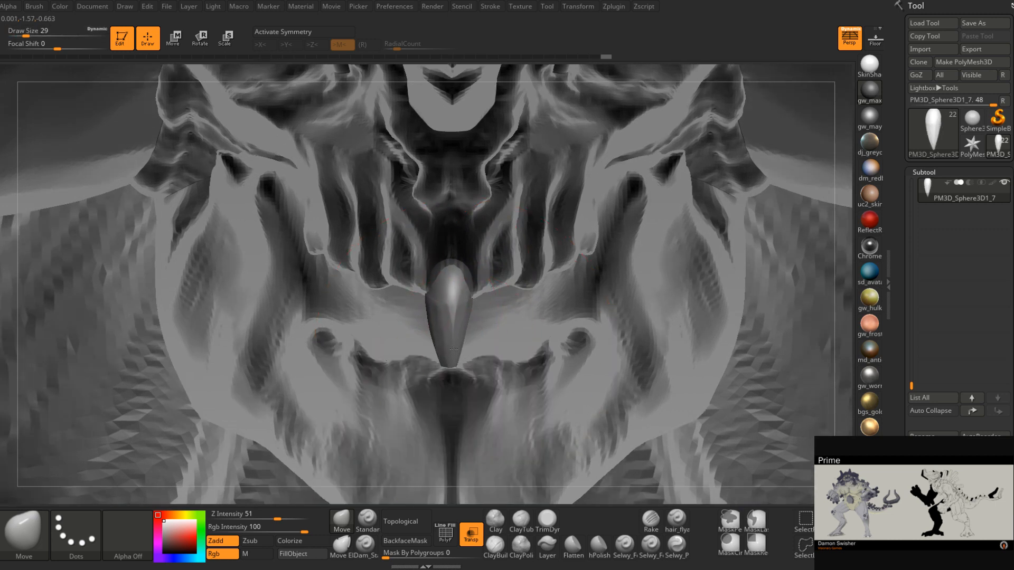
left_click_drag(436, 296, 448, 294)
right_click_drag(458, 292, 461, 290)
key("space")
left_click_drag(463, 290, 450, 288)
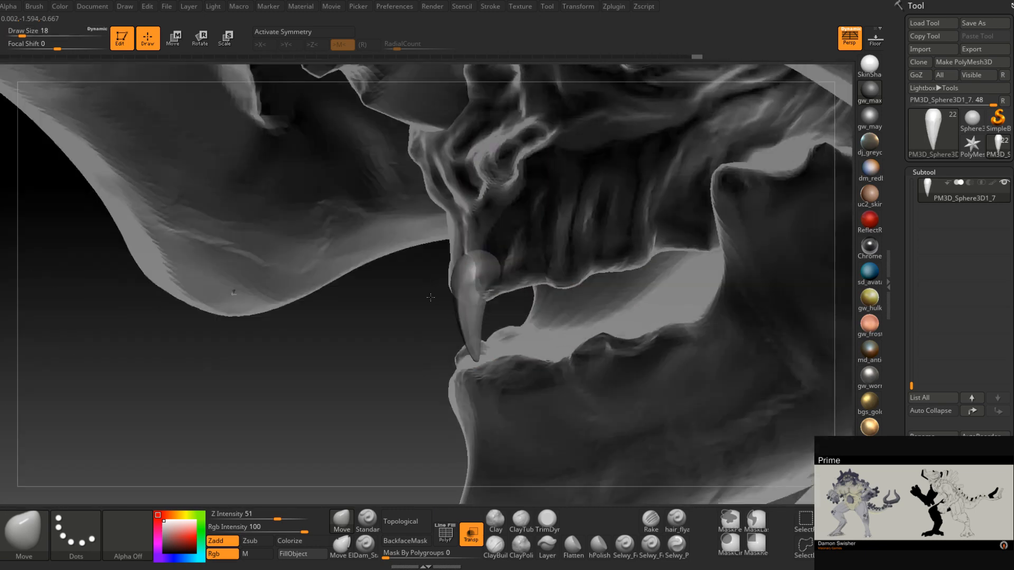
- Refine the first tooth's curve and root in the side and front views with the Move brush at draw size 29
right_click_drag(430, 297, 470, 305)
key("space")
left_click_drag(474, 303, 468, 297)
right_click_drag(449, 300, 465, 303)
key("space")
left_click_drag(468, 303, 475, 303)
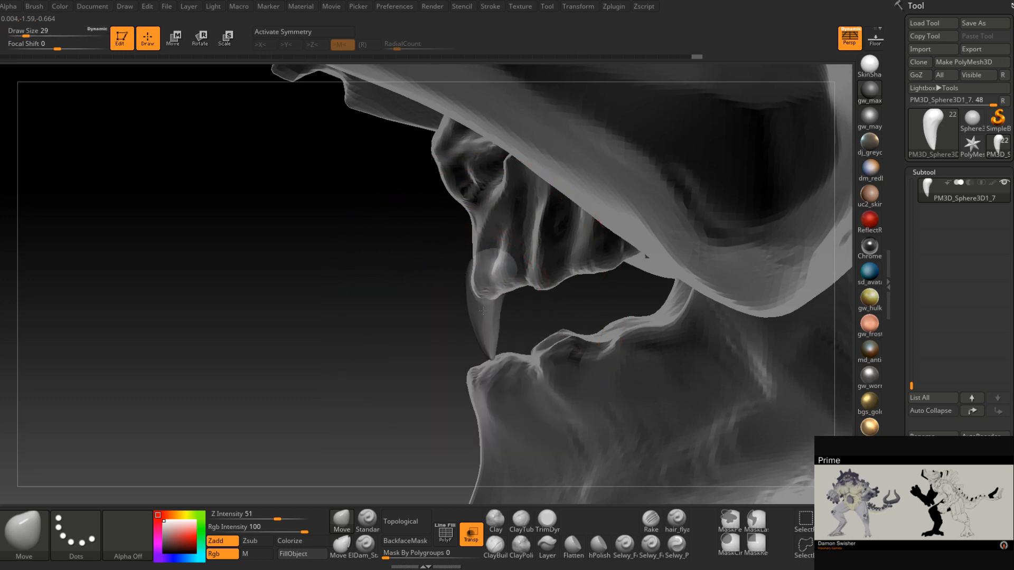
right_click_drag(491, 316, 470, 295)
left_click_drag(473, 288, 471, 288)
right_click_drag(471, 288, 482, 286)
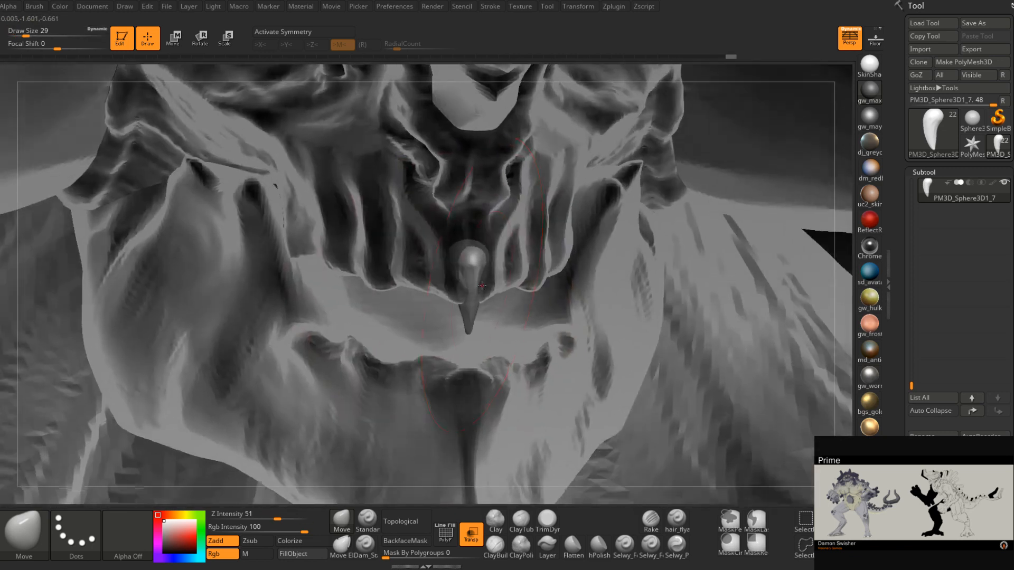
- Adjust the tooth's taper in the front and side views with the Move brush at draw sizes 35 and 12
key("space")
left_click_drag(480, 287, 476, 286)
mouse_move(491, 281)
right_mouse_down()
mouse_move(506, 202)
mouse_move(490, 274)
mouse_move(469, 260)
right_mouse_up()
key("space")
left_click_drag(467, 261, 474, 262)
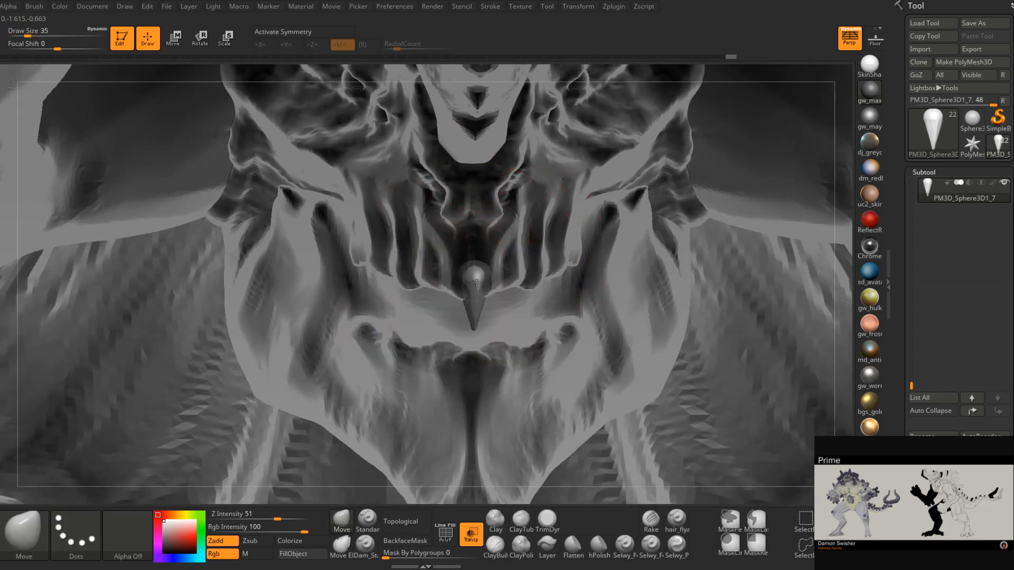
mouse_move(477, 306)
right_mouse_down()
mouse_move(422, 310)
mouse_move(476, 298)
mouse_move(489, 339)
mouse_move(480, 313)
right_mouse_up()
key("space")
left_click_drag(480, 312, 474, 312)
mouse_move(474, 312)
right_mouse_down()
mouse_move(483, 338)
mouse_move(489, 313)
mouse_move(454, 322)
mouse_move(476, 319)
mouse_move(472, 329)
mouse_move(461, 325)
mouse_move(473, 319)
right_mouse_up()
- Shift the tooth slightly off the jaw's centre line with the gizmo and turn off subtool transparency
key("e")
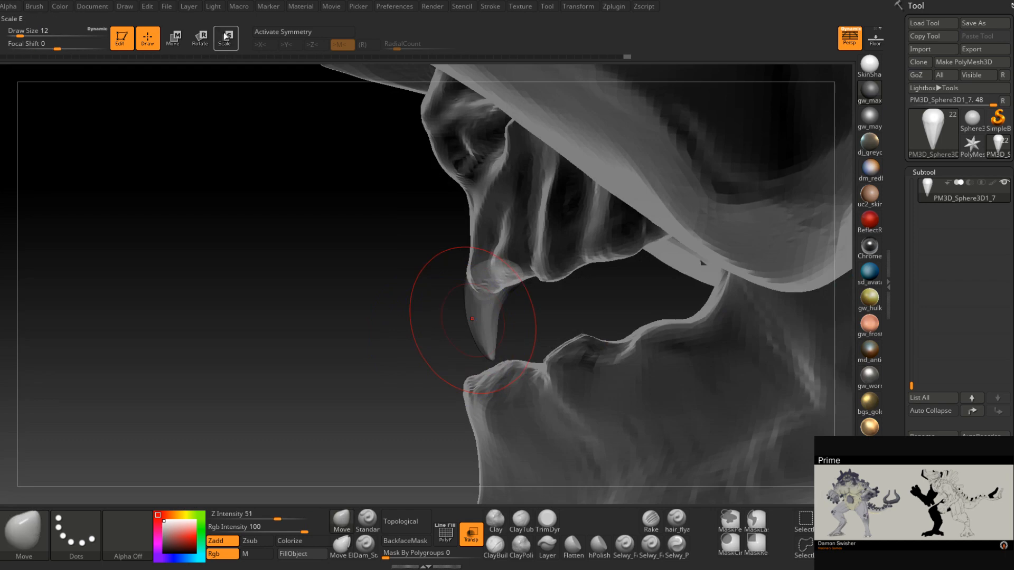
right_click_drag(543, 263, 555, 291)
left_click_drag(556, 291, 552, 295)
right_click_drag(554, 293, 573, 285)
left_click(149, 38)
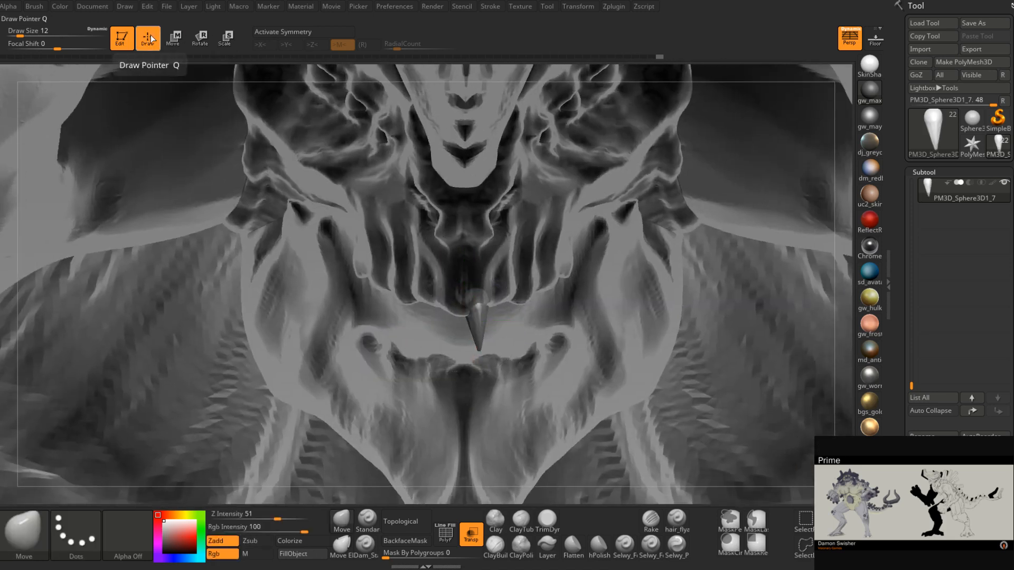
left_click(471, 534)
mouse_move(634, 285)
right_mouse_down()
mouse_move(503, 259)
mouse_move(543, 301)
mouse_move(498, 271)
mouse_move(396, 277)
mouse_move(446, 304)
mouse_move(420, 280)
right_mouse_up()
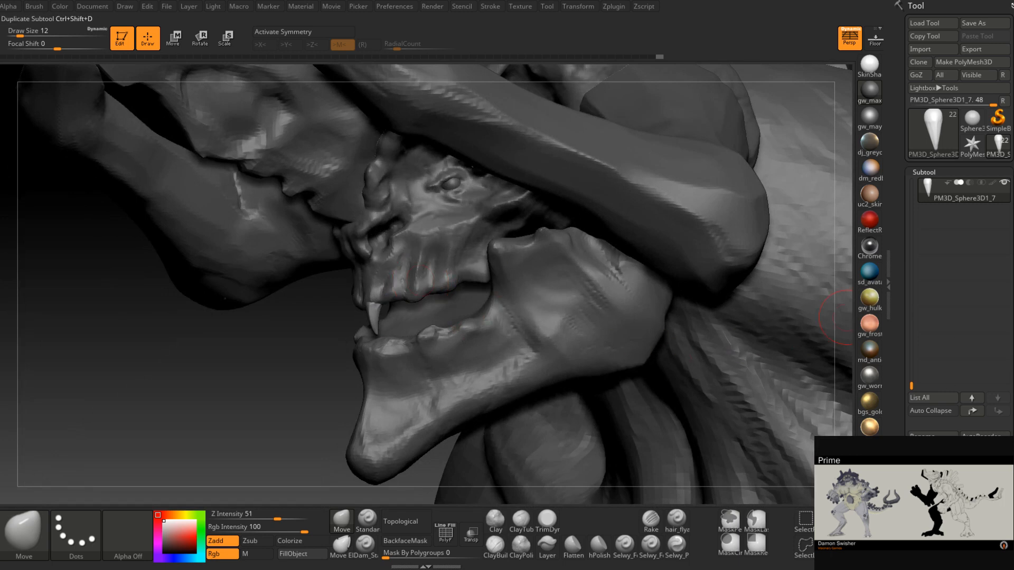
- Duplicate the tooth and move the copy beside the first one, further back along the upper jaw
left_click(931, 475)
right_click_drag(404, 317, 441, 323)
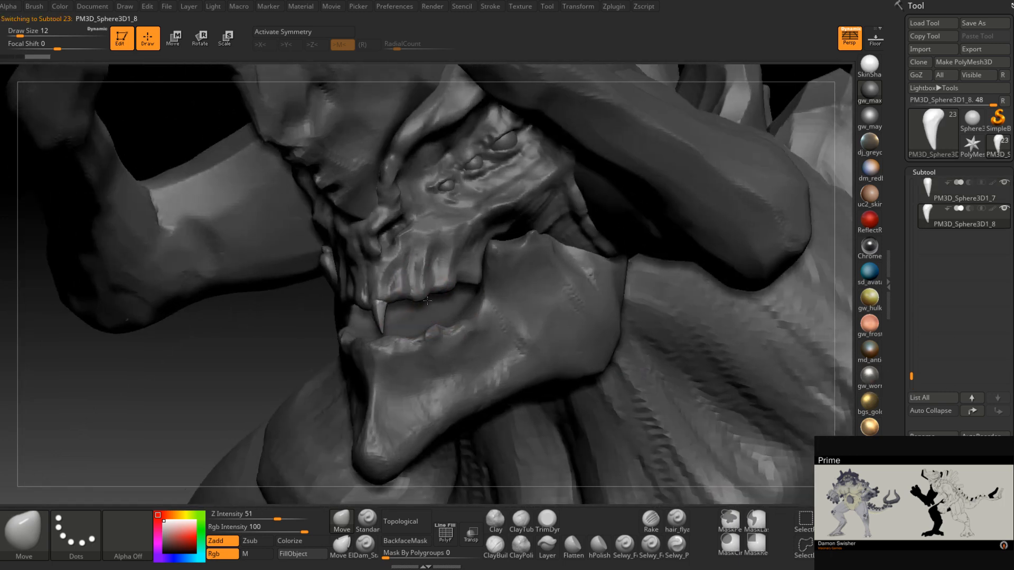
left_click(227, 42)
right_click_drag(457, 286, 396, 290)
left_click_drag(424, 274, 434, 269)
right_click_drag(429, 276, 485, 280)
left_click_drag(431, 267, 447, 263)
right_click_drag(487, 271, 438, 253)
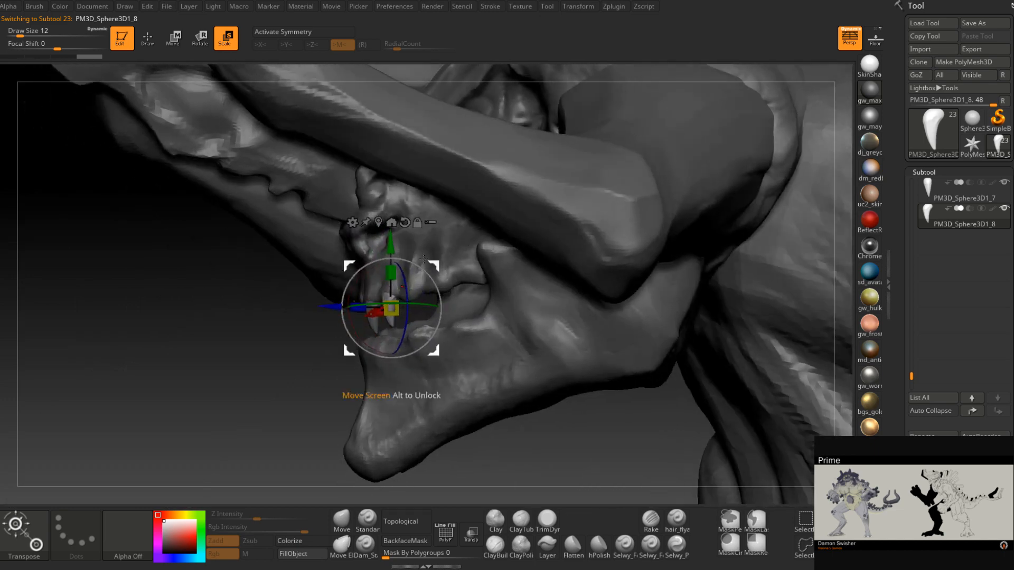
- Scale the second tooth along its length and shift it toward its upper-jaw ridge
left_click_drag(390, 272, 391, 264)
right_click_drag(458, 253, 435, 266)
left_click_drag(436, 266, 441, 267)
right_click_drag(443, 266, 456, 235)
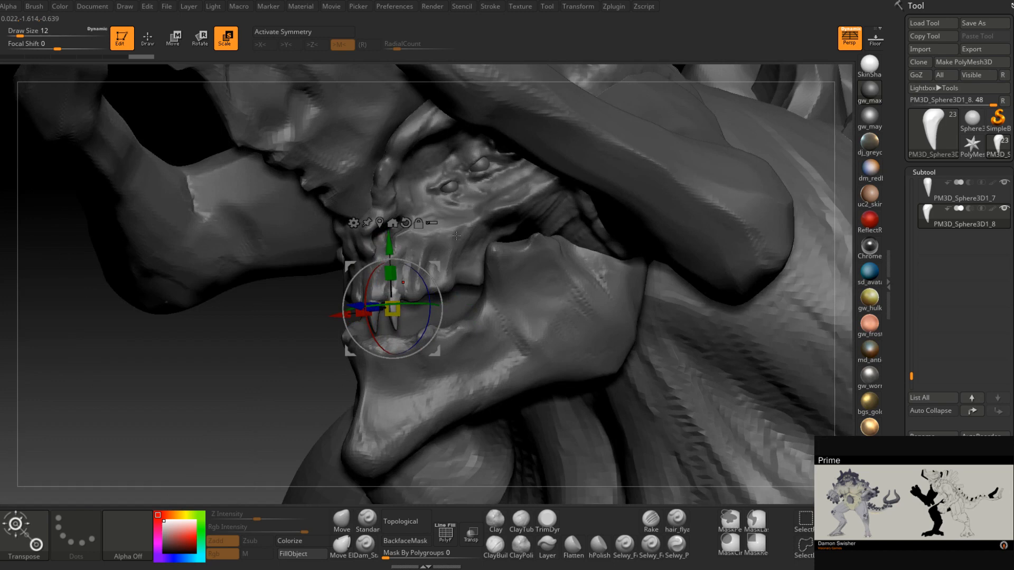
right_click_drag(456, 236, 460, 248)
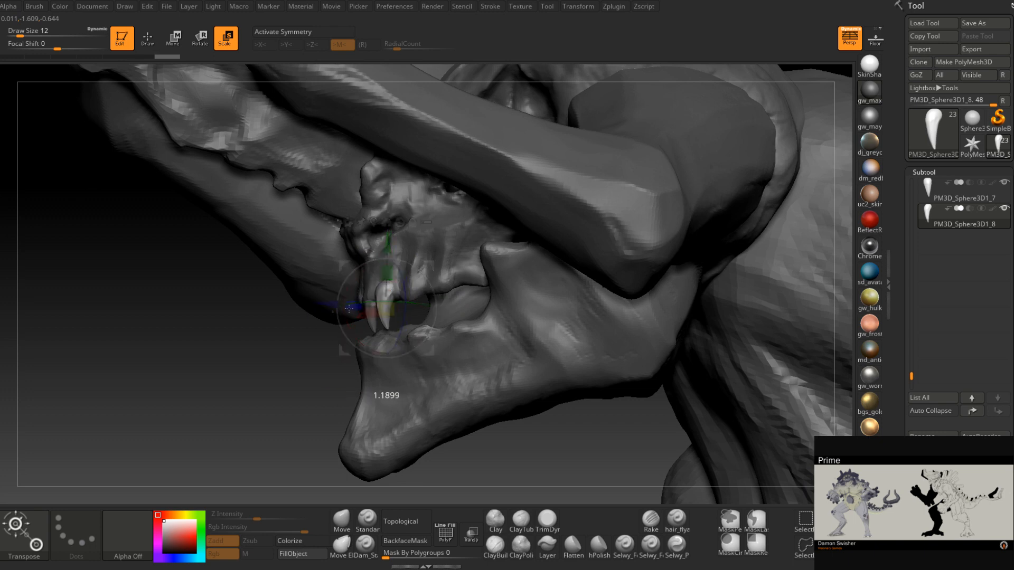
- Rotate the second tooth slightly and nudge it into place under its ridge of the upper jaw
left_click_drag(346, 307, 367, 318)
mouse_move(436, 296)
right_mouse_down()
mouse_move(482, 299)
mouse_move(423, 287)
right_mouse_up()
left_click_drag(358, 311, 359, 311)
left_click_drag(437, 265, 447, 266)
mouse_move(448, 264)
right_mouse_down()
mouse_move(558, 223)
mouse_move(439, 264)
right_mouse_up()
left_click_drag(441, 269, 441, 275)
mouse_move(441, 275)
right_mouse_down()
mouse_move(542, 239)
mouse_move(448, 264)
mouse_move(511, 231)
mouse_move(501, 238)
right_mouse_up()
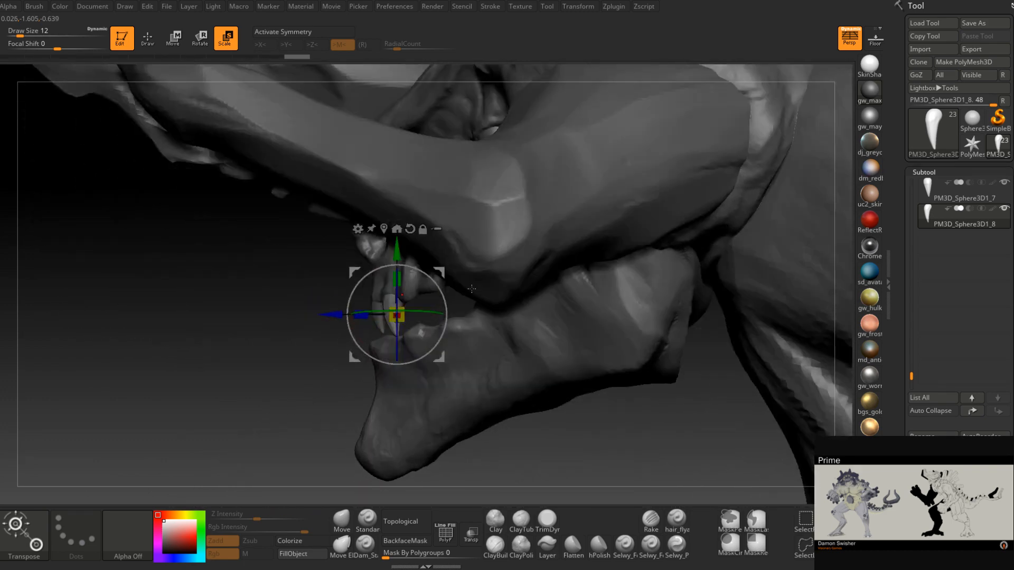
- Duplicate the second tooth and move the copy back along the upper jaw as a third tooth
right_click_drag(492, 251, 512, 203)
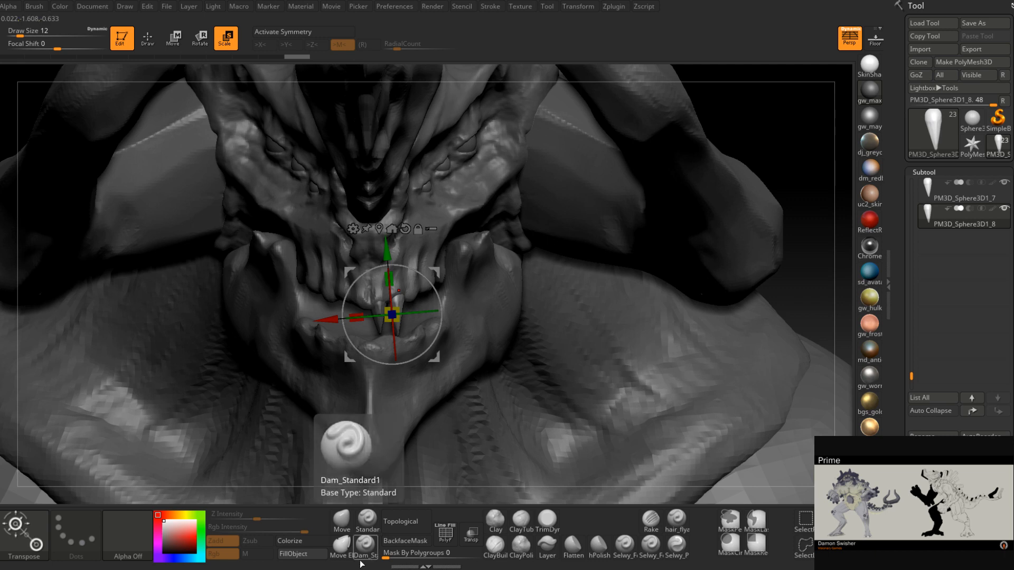
left_click(932, 486)
left_click_drag(435, 272, 453, 268)
right_click_drag(511, 256, 449, 260, "shift")
left_click_drag(448, 267, 464, 265)
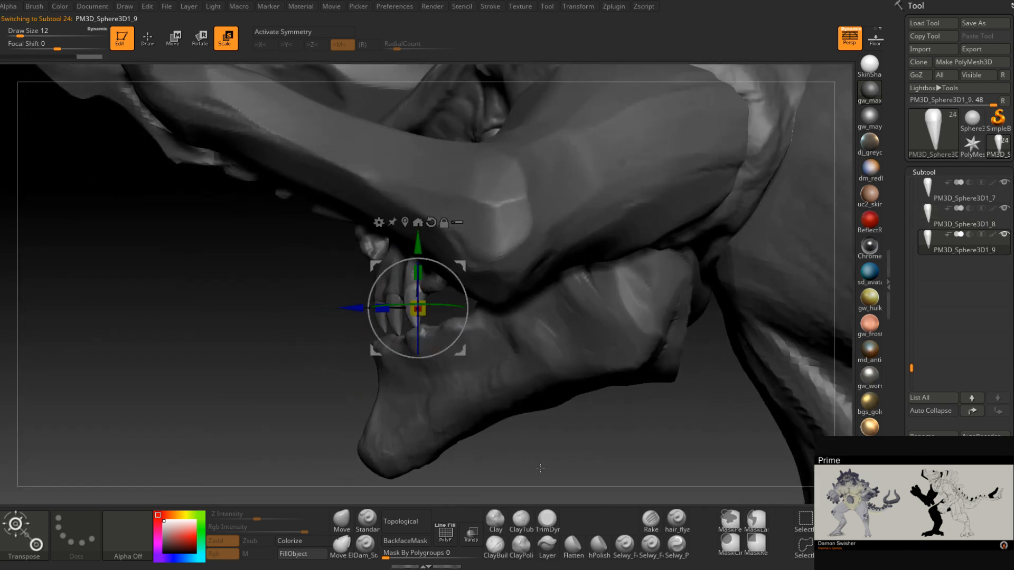
- Flatten the front and side of the third tooth with the TrimDynamic brush at draw size 4, turning on subtool transparency
key("q")
mouse_move(511, 430)
right_mouse_down("ctrl")
mouse_move(510, 470)
mouse_move(560, 428)
right_mouse_up("ctrl")
key("space")
left_click_drag(418, 317, 410, 316)
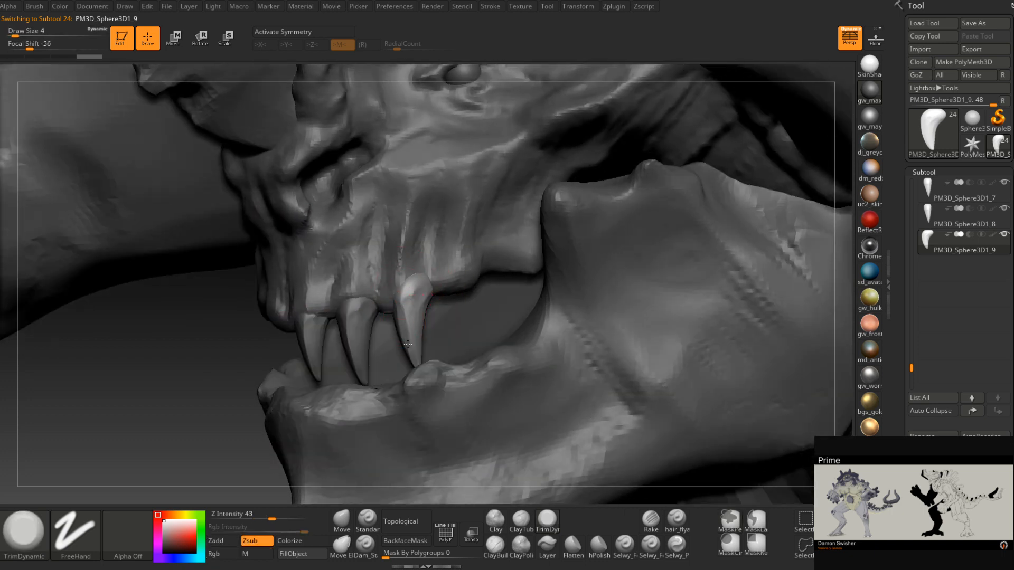
right_click_drag(418, 375, 399, 370)
left_click_drag(405, 314, 416, 360)
mouse_move(402, 352)
right_mouse_down()
mouse_move(477, 370)
mouse_move(409, 343)
mouse_move(426, 382)
mouse_move(414, 369)
right_mouse_up()
left_click(471, 534)
left_click_drag(414, 370, 415, 377)
right_click_drag(416, 370, 424, 388)
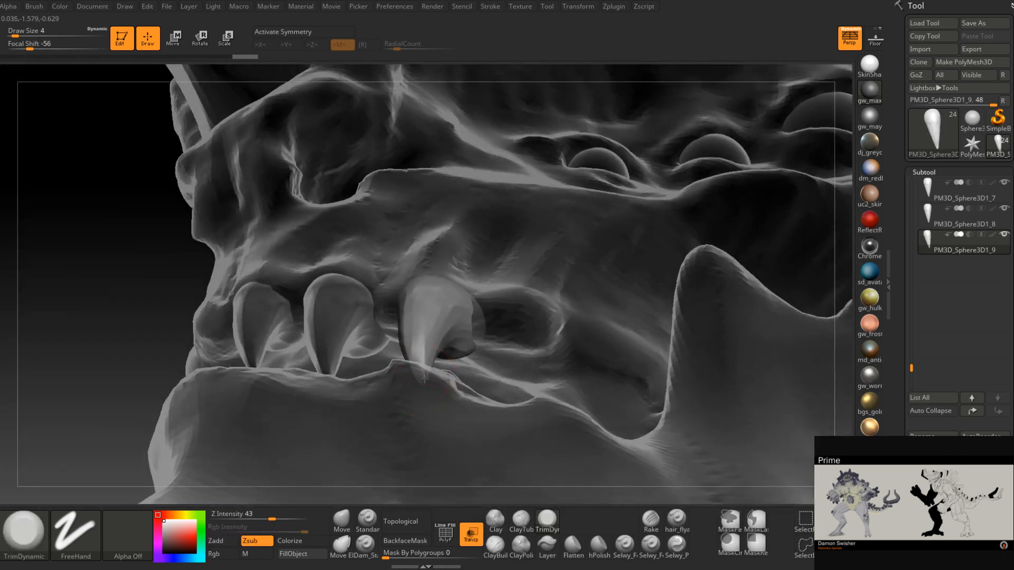
- Trim the area near the third tooth's tip with the TrimDynamic brush at draw size 2
key("space")
left_click_drag(423, 375, 421, 375)
mouse_move(425, 389)
right_mouse_down()
mouse_move(417, 364)
mouse_move(424, 377)
right_mouse_up()
left_click_drag(424, 378, 426, 385)
right_click_drag(426, 386, 418, 371)
left_click_drag(421, 374, 423, 378)
mouse_move(422, 378)
right_mouse_down()
mouse_move(437, 392)
mouse_move(430, 403)
mouse_move(431, 357)
right_mouse_up()
- Reshape the third tooth with the Move brush, turning off transparency and using draw size 27
left_click(343, 519)
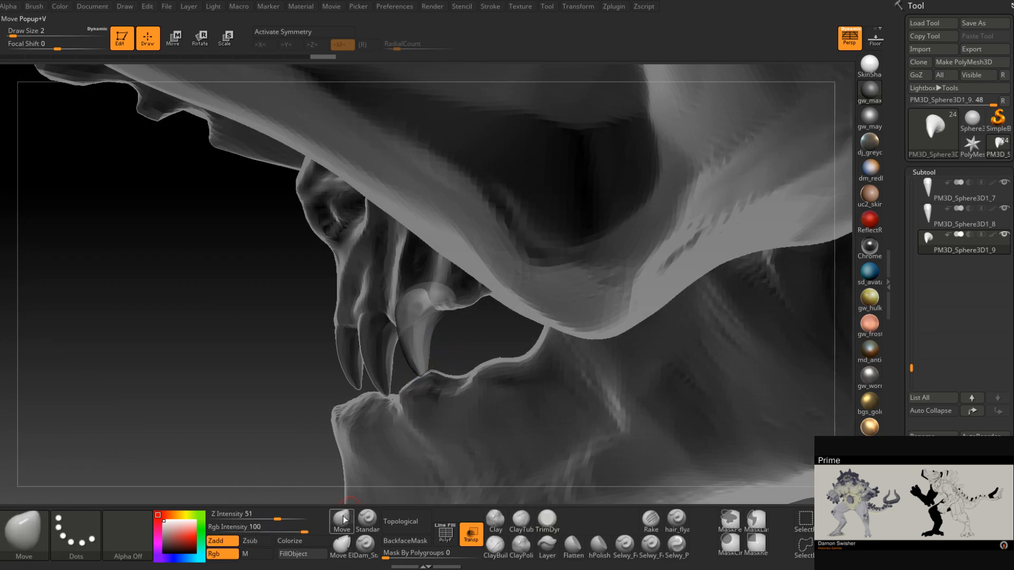
right_click(430, 339)
left_click_drag(429, 339, 439, 347)
mouse_move(442, 344)
right_mouse_down()
mouse_move(486, 332)
mouse_move(446, 340)
mouse_move(509, 348)
mouse_move(448, 287)
mouse_move(406, 297)
mouse_move(451, 310)
right_mouse_up()
left_click(471, 534)
key("space")
left_click_drag(450, 310, 450, 317)
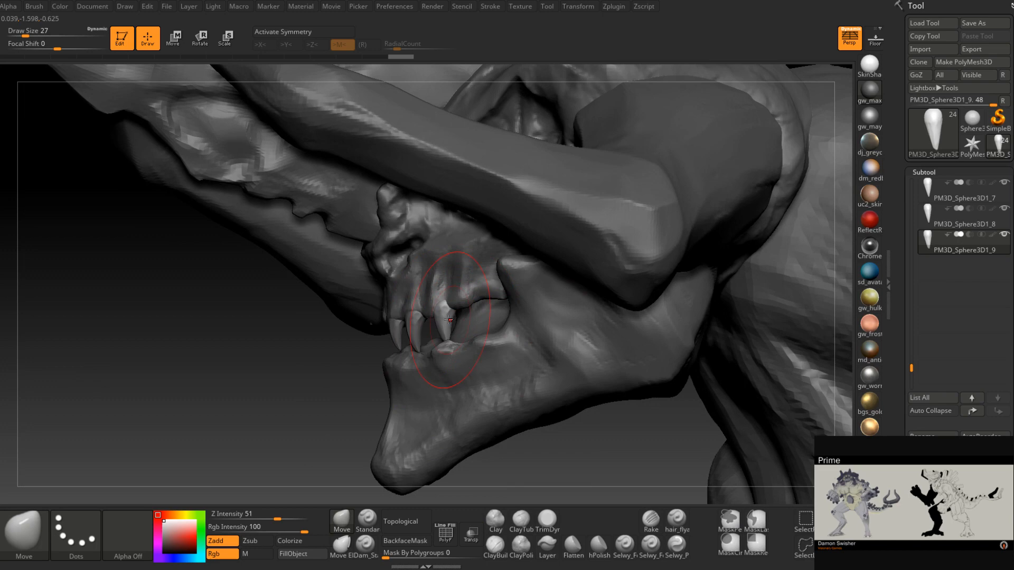
left_click_drag(433, 348, 431, 348)
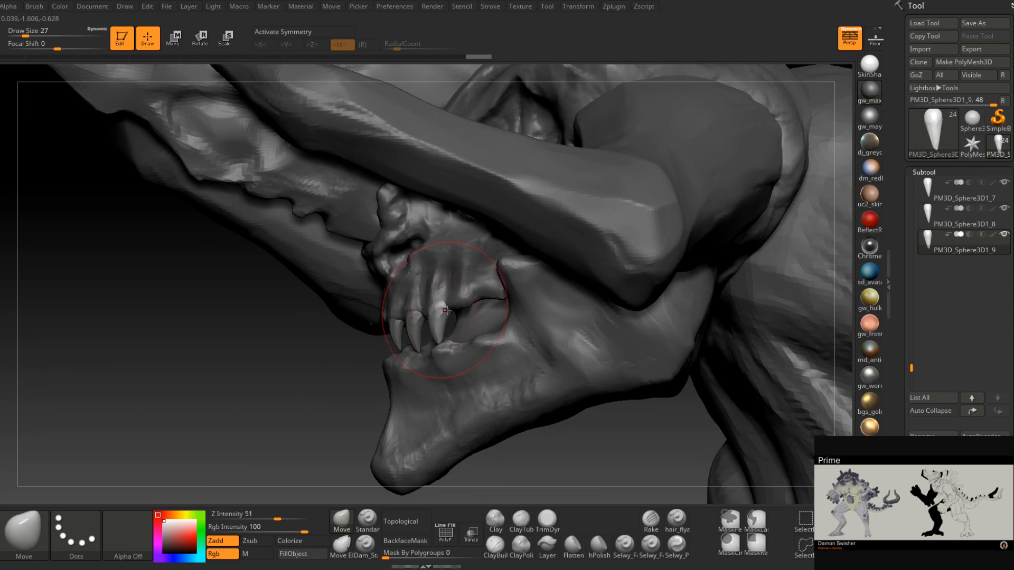
- Refine the third tooth's bend in the side and front views with the Move brush at draw sizes 16 and 31
mouse_move(455, 309)
right_mouse_down()
mouse_move(475, 292)
mouse_move(456, 311)
right_mouse_up()
key("[")
left_click_drag(457, 310, 449, 304)
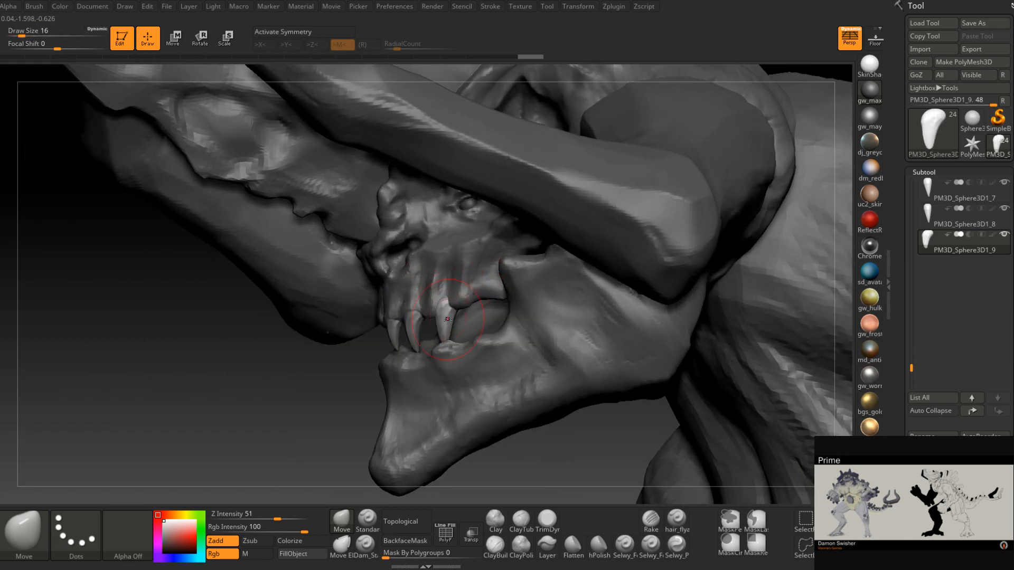
right_click_drag(439, 332, 447, 323)
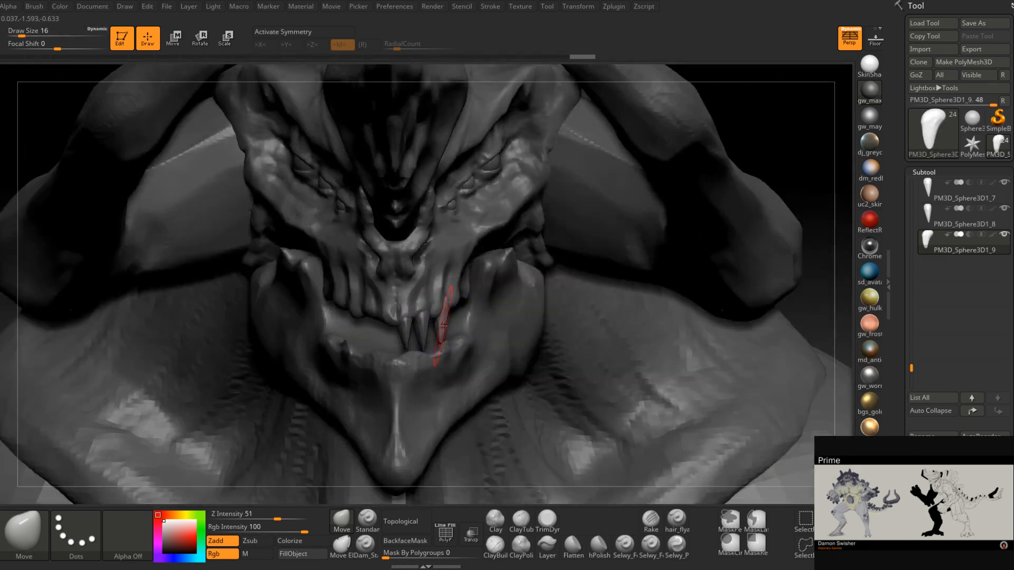
key("space")
left_click_drag(447, 322, 445, 329)
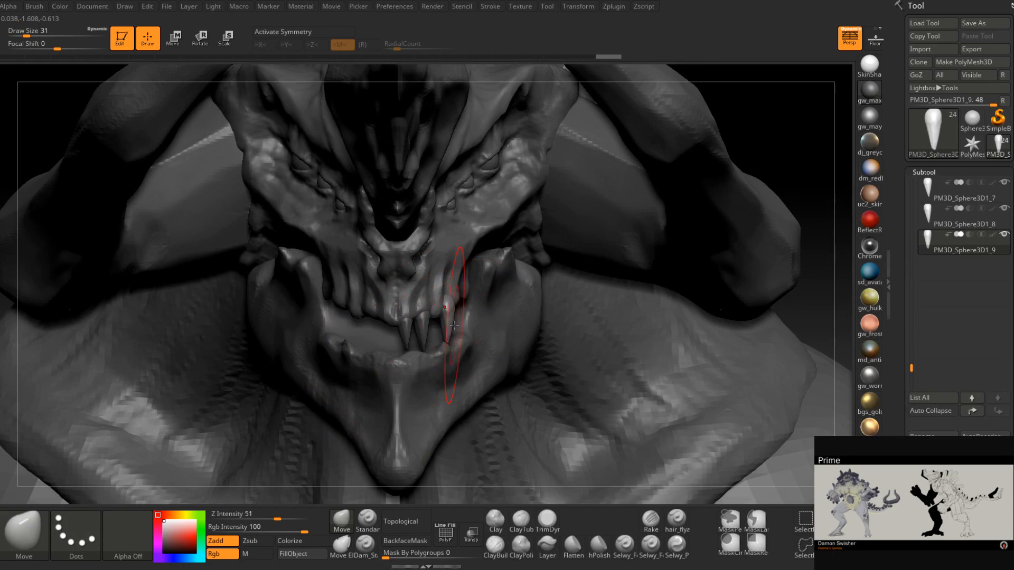
- Nudge the third tooth into line under its upper-jaw ridge with the gizmo
key("e")
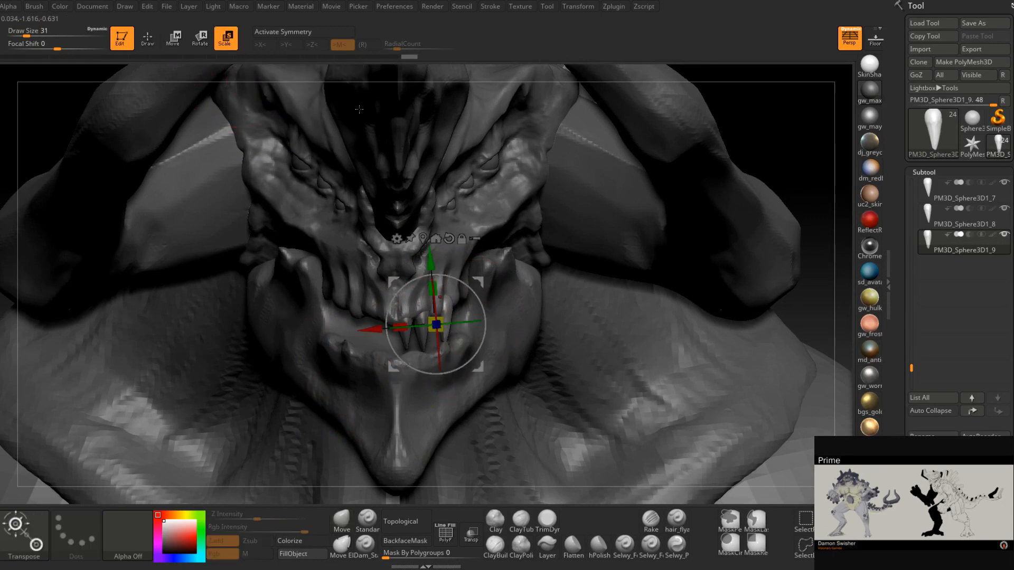
left_click_drag(474, 279, 476, 282)
right_click_drag(520, 280, 469, 262)
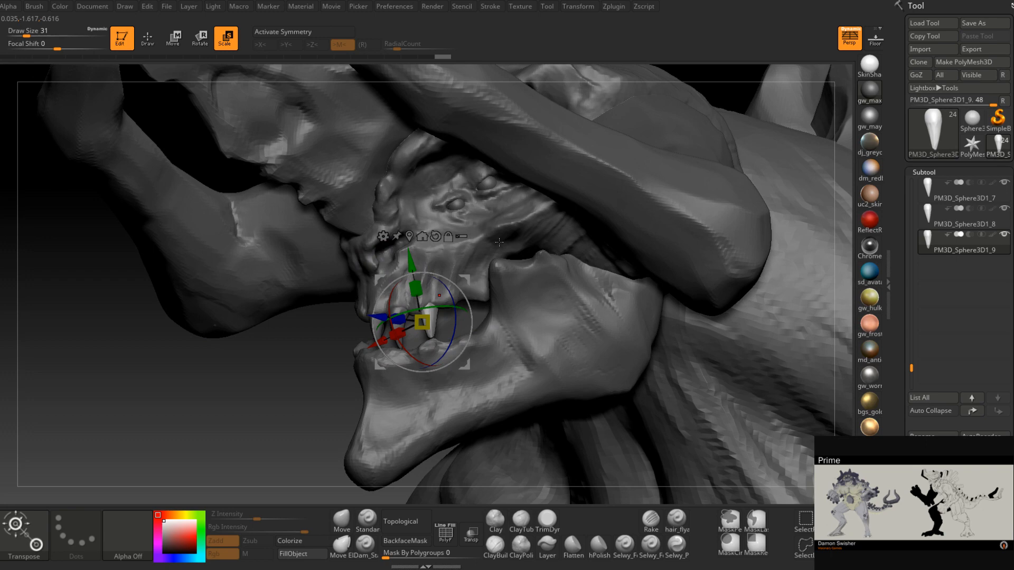
mouse_move(499, 242)
right_mouse_down()
mouse_move(553, 312)
mouse_move(529, 306)
right_mouse_up()
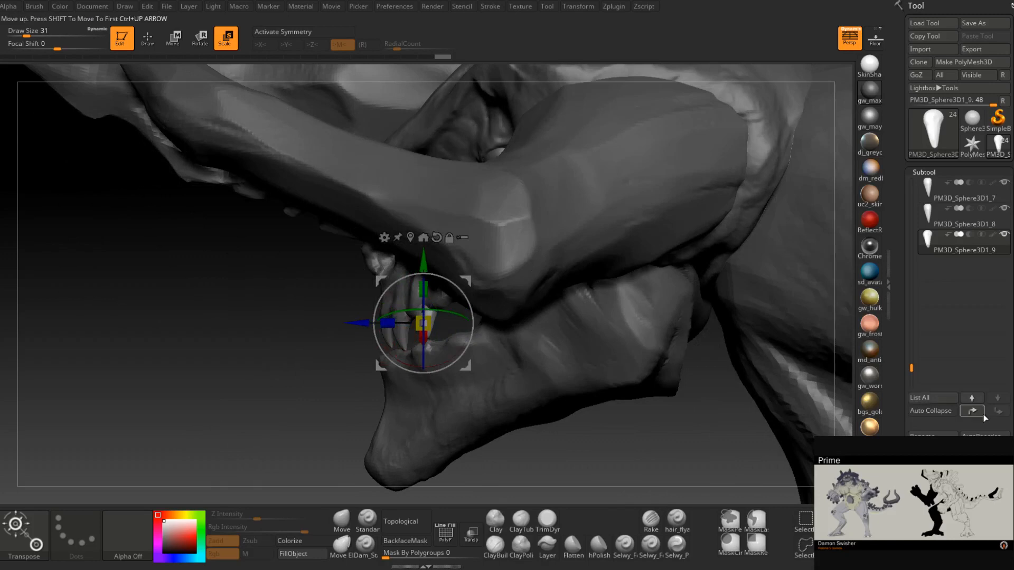
- Duplicate the third tooth and move the copy back and outward along the upper jaw as a fourth tooth
left_click(931, 482)
mouse_move(489, 368)
right_mouse_down()
mouse_move(563, 365)
mouse_move(488, 359)
right_mouse_up()
left_click_drag(465, 282, 491, 298)
right_click_drag(494, 311, 566, 323)
left_click_drag(489, 284, 508, 281)
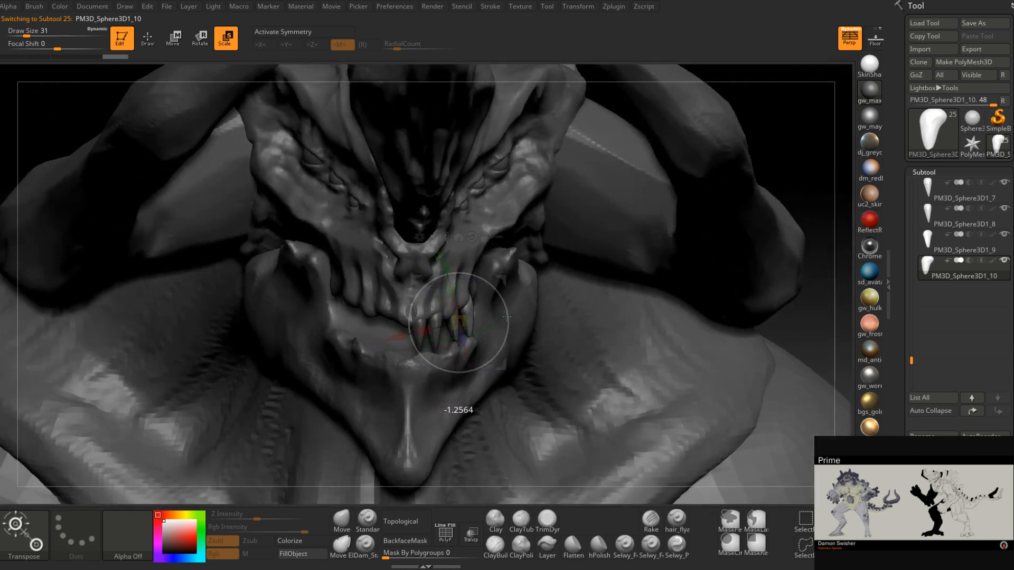
- Rotate the fourth tooth slightly and nudge it into place under the next upper-jaw ridge
left_click_drag(507, 322, 507, 323)
right_click_drag(508, 323, 460, 311)
left_click_drag(492, 274, 494, 276)
right_click_drag(520, 279, 490, 268)
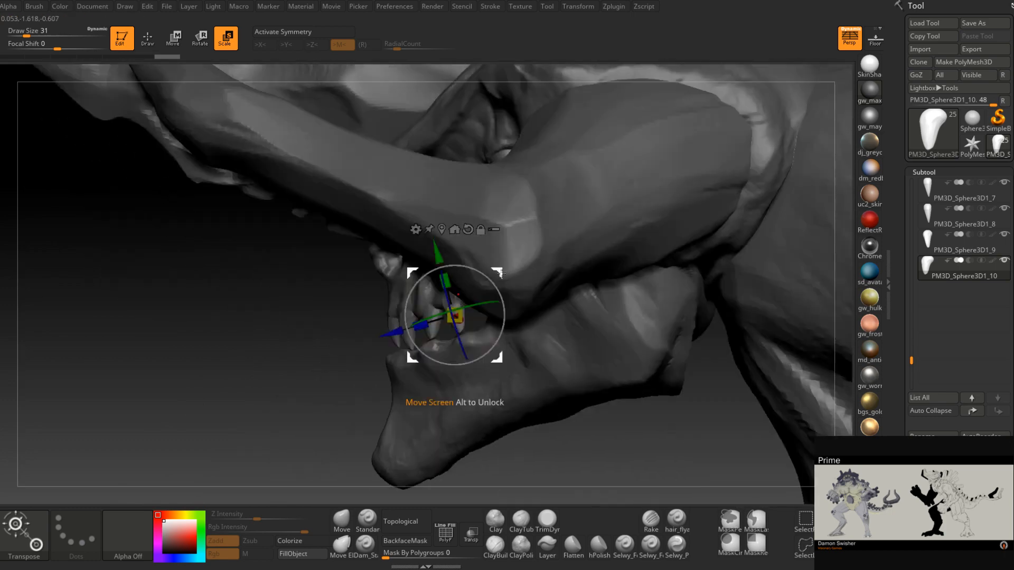
left_click_drag(501, 277, 501, 277)
mouse_move(554, 306)
right_mouse_down()
mouse_move(576, 291)
mouse_move(554, 307)
mouse_move(567, 237)
mouse_move(567, 295)
right_mouse_up()
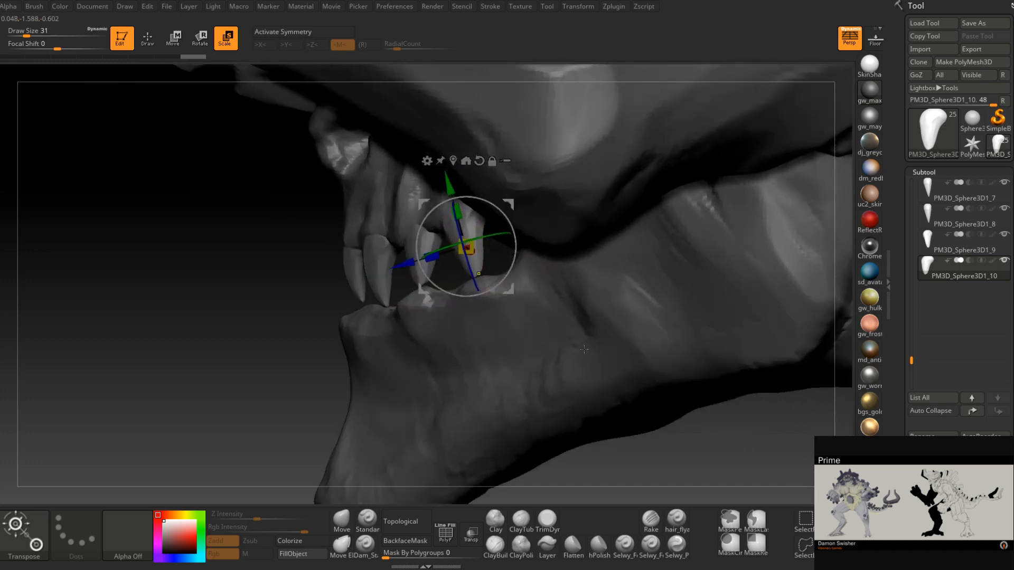
- Reshape the fourth tooth's tip and body from several angles with the Move brush at draw size 9
left_click(343, 521)
right_click_drag(491, 284, 501, 282)
key("space")
mouse_move(488, 278)
left_mouse_down()
mouse_move(480, 278)
mouse_move(482, 294)
left_mouse_up()
left_click_drag(469, 257, 473, 254)
mouse_move(471, 255)
right_mouse_down()
mouse_move(457, 236)
mouse_move(464, 263)
right_mouse_up()
left_click_drag(458, 263, 462, 262)
right_click_drag(461, 261, 495, 234)
left_click_drag(495, 234, 489, 234)
mouse_move(488, 234)
right_mouse_down()
mouse_move(482, 211)
mouse_move(489, 367)
right_mouse_up()
- Duplicate the front tooth and move the copy behind the fourth one at the rear of the upper jaw
left_click(489, 370, "alt")
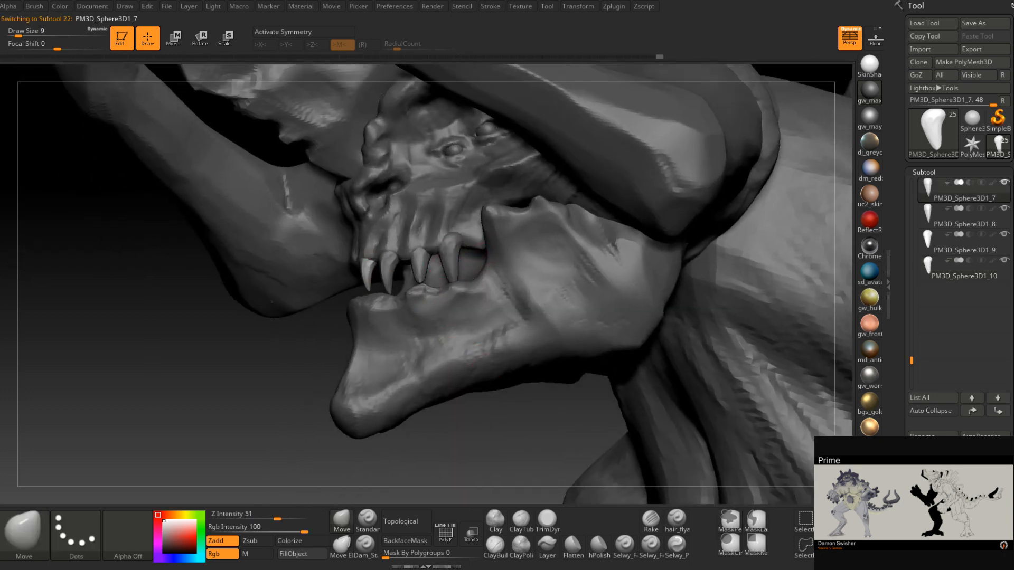
left_click(932, 492)
right_click_drag(227, 108, 295, 103)
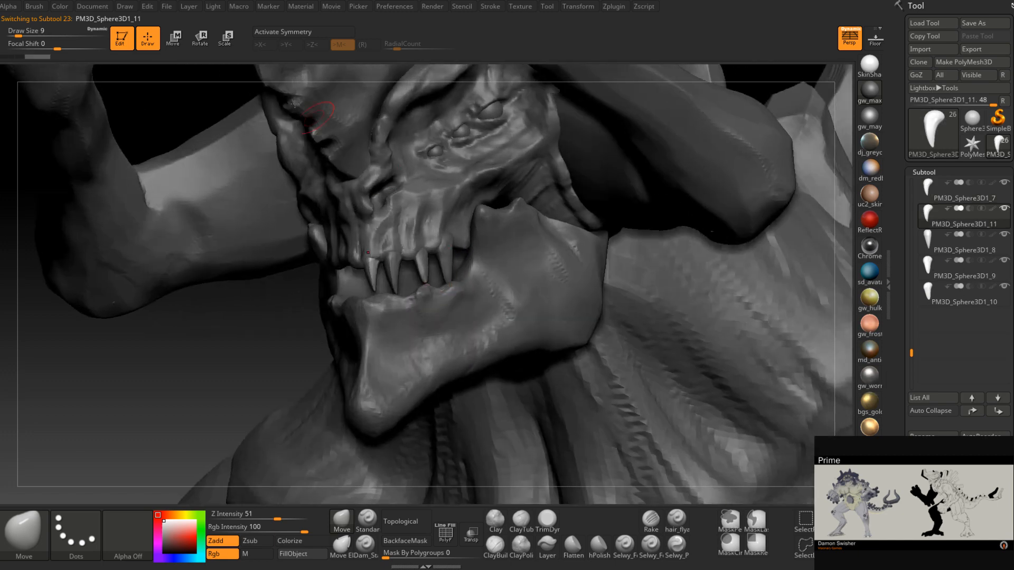
left_click(176, 40)
right_click_drag(417, 242, 568, 209)
left_click_drag(501, 211, 541, 195)
mouse_move(524, 200)
right_mouse_down()
mouse_move(507, 211)
mouse_move(518, 205)
right_mouse_up()
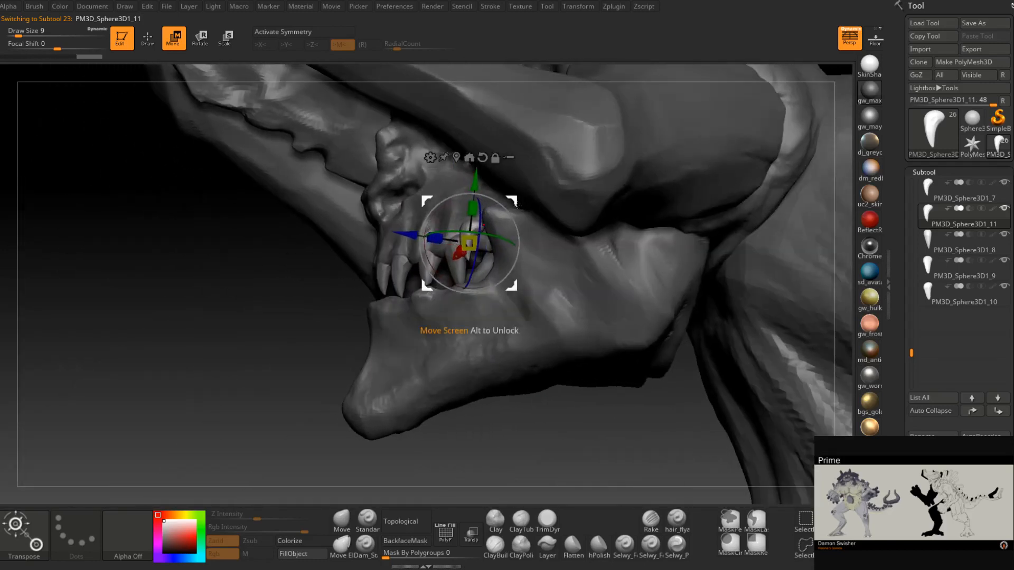
- Rotate the fifth tooth to follow the jaw's curve and nudge it into the upper jaw's rear edge
left_click_drag(464, 256, 465, 255)
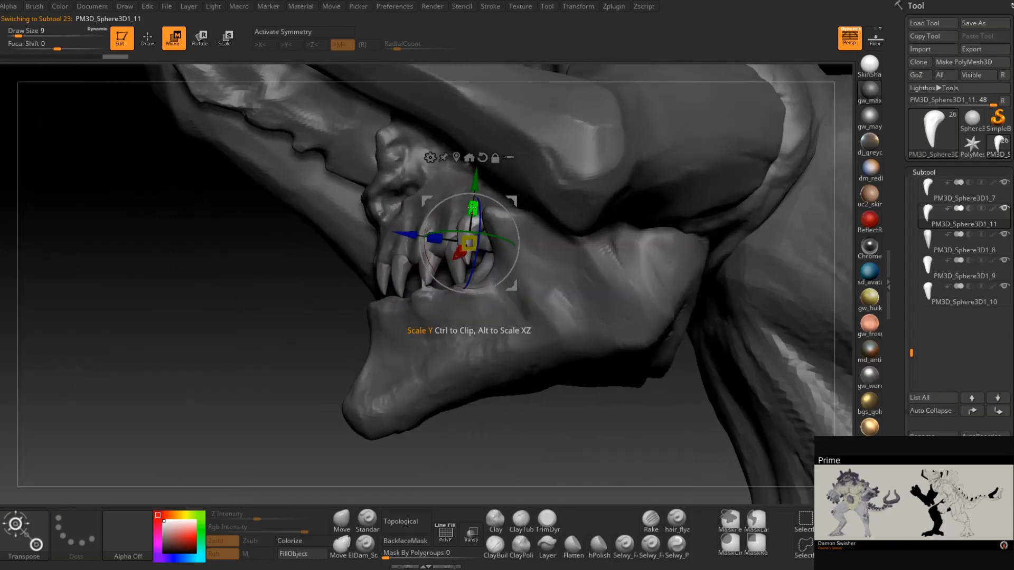
left_click_drag(471, 203, 471, 203)
left_click_drag(506, 236, 504, 237)
left_click_drag(438, 266, 439, 265)
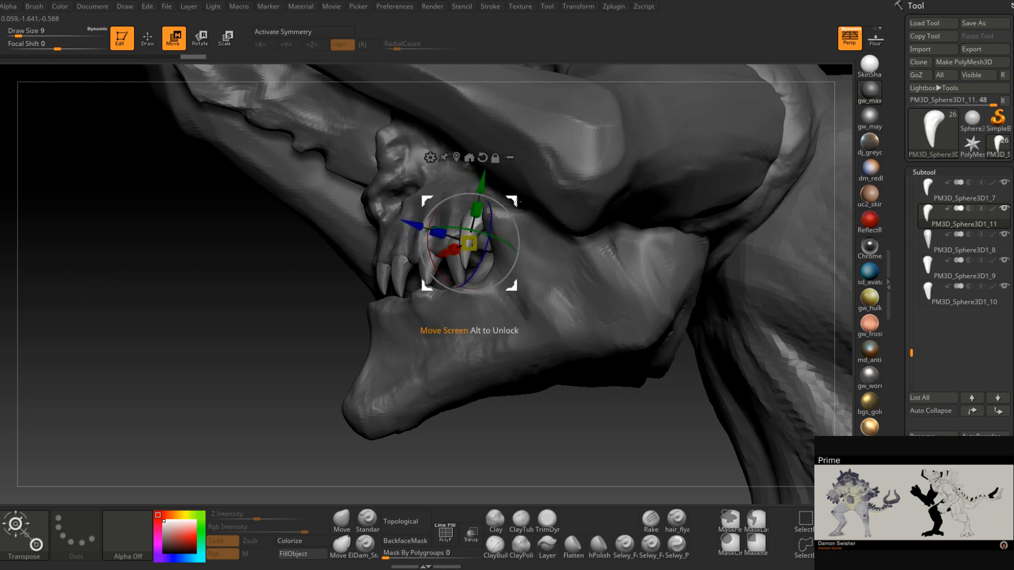
left_click_drag(525, 203, 511, 203)
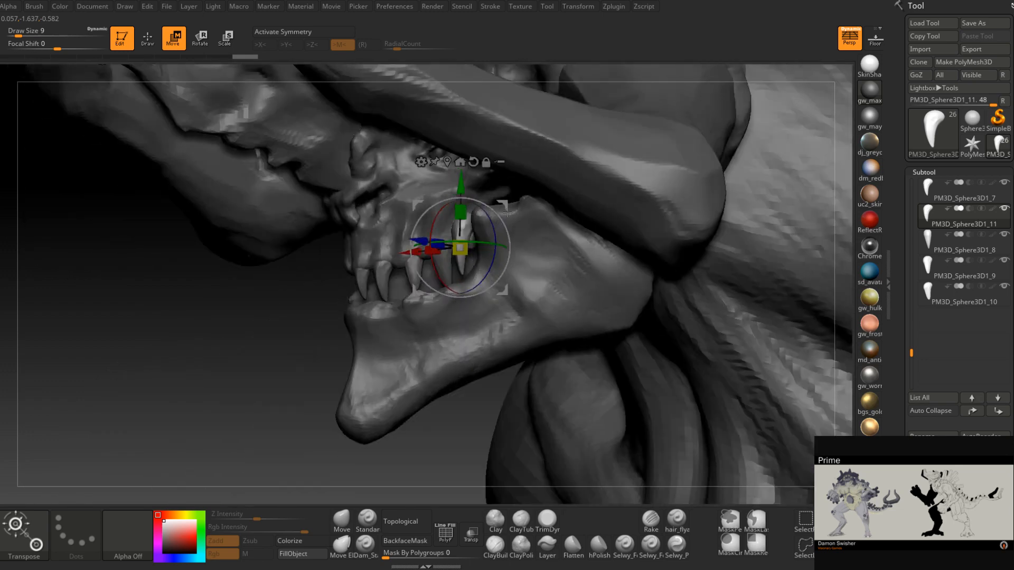
mouse_move(507, 213)
right_mouse_down()
mouse_move(483, 224)
mouse_move(522, 253)
mouse_move(511, 208)
right_mouse_up()
left_click_drag(512, 210, 516, 210)
mouse_move(517, 210)
right_mouse_down()
mouse_move(567, 240)
mouse_move(551, 193)
mouse_move(545, 210)
mouse_move(509, 227)
mouse_move(520, 228)
right_mouse_up()
left_click_drag(443, 281, 439, 273)
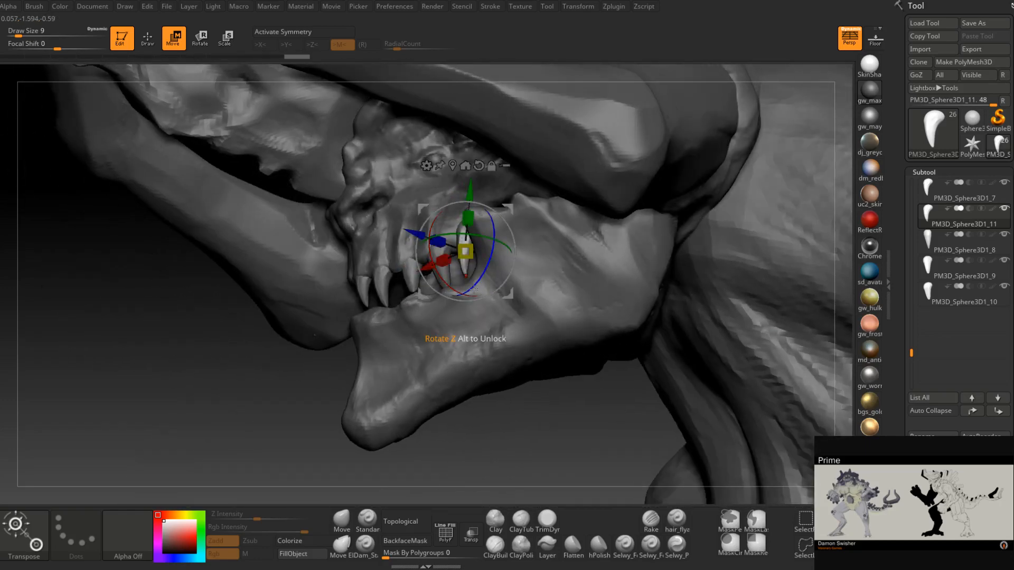
- Trim the fifth tooth's tip and sides from several angles with the TrimDynamic brush at draw size 4
left_click(341, 520)
mouse_move(459, 301)
right_mouse_down("ctrl")
mouse_move(485, 323)
mouse_move(469, 305)
right_mouse_up("ctrl")
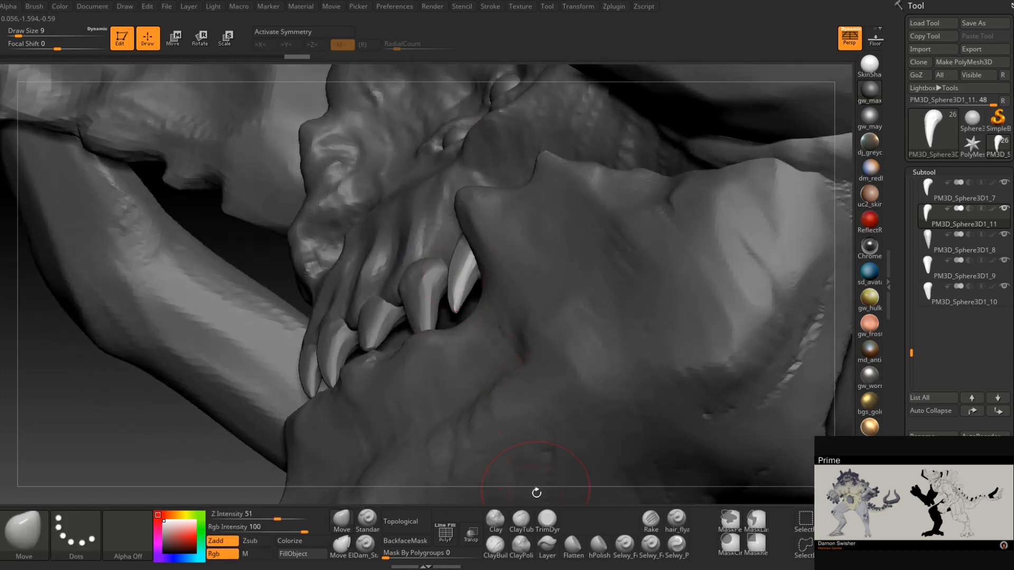
left_click(547, 520)
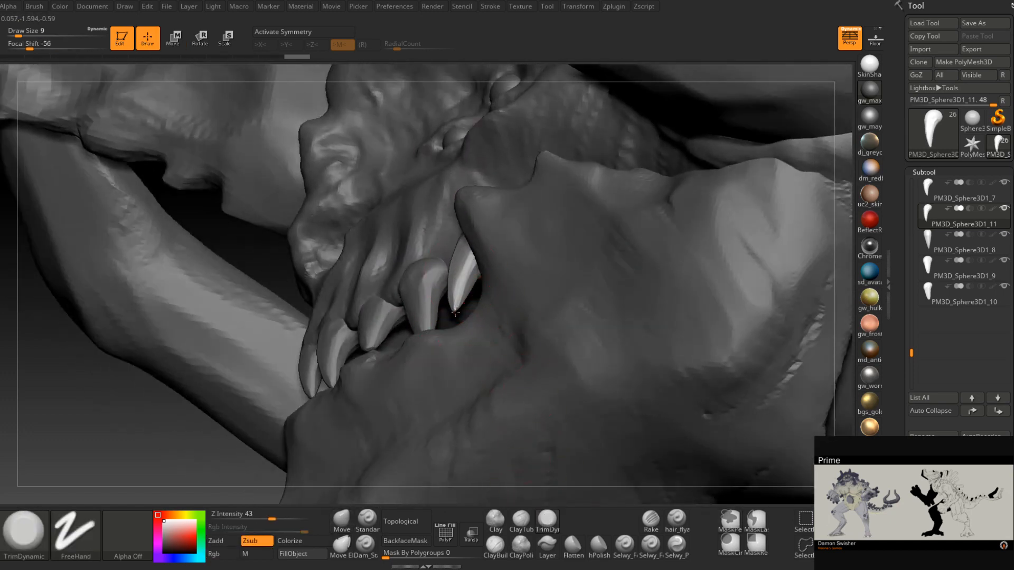
left_click_drag(452, 302, 454, 307)
right_click_drag(465, 304, 429, 300)
key("[")
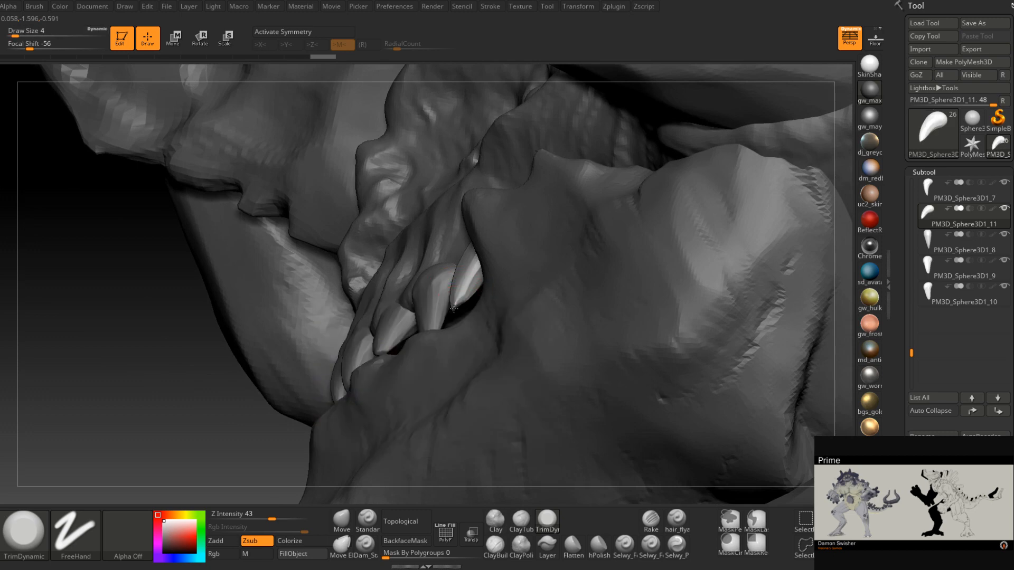
left_click_drag(456, 299, 463, 300)
mouse_move(463, 299)
right_mouse_down()
mouse_move(491, 285)
mouse_move(450, 294)
right_mouse_up()
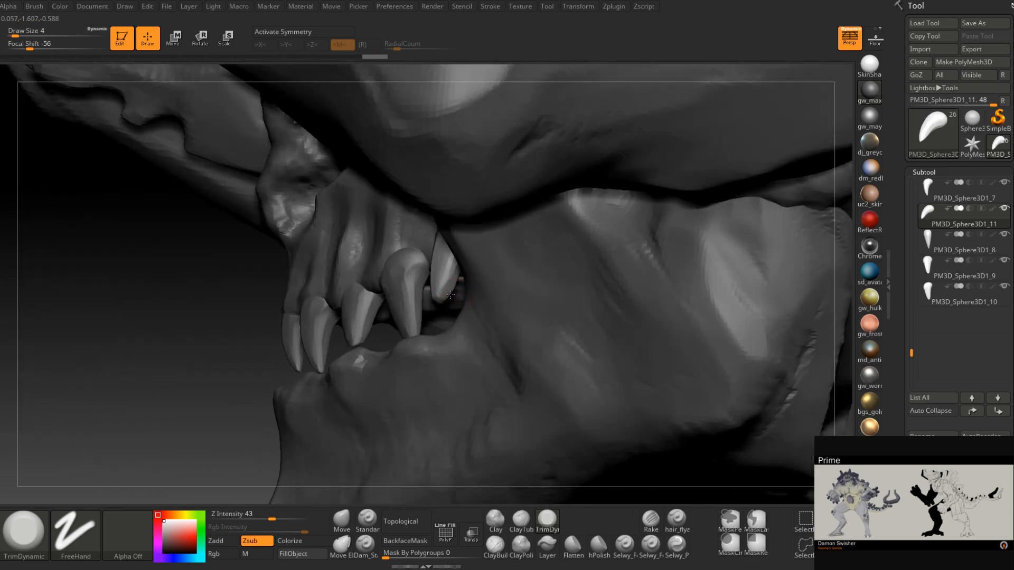
left_click_drag(447, 300, 450, 300)
right_click_drag(450, 299, 465, 294)
left_click_drag(466, 299, 467, 298)
mouse_move(467, 299)
right_mouse_down()
mouse_move(471, 292)
mouse_move(463, 309)
right_mouse_up()
left_click_drag(465, 296, 462, 303)
right_click_drag(464, 305, 465, 294)
left_click_drag(465, 293, 468, 296)
mouse_move(468, 296)
right_mouse_down()
mouse_move(468, 272)
mouse_move(451, 357)
right_mouse_up()
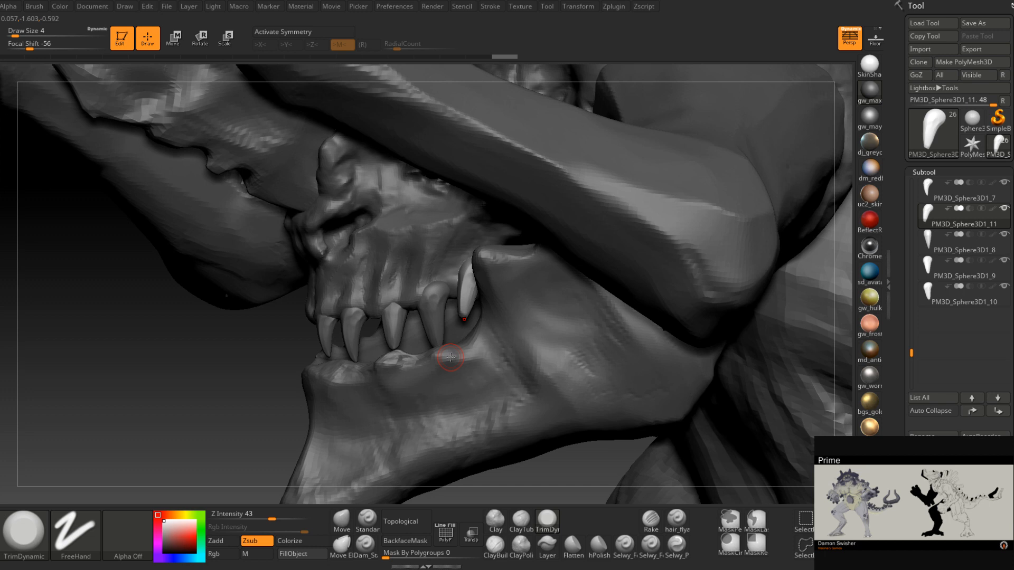
- Merge the five separate tooth subtools down into PM3D_Sphere3D1_7
right_click_drag(451, 357, 460, 288)
left_click_drag(909, 355, 911, 336)
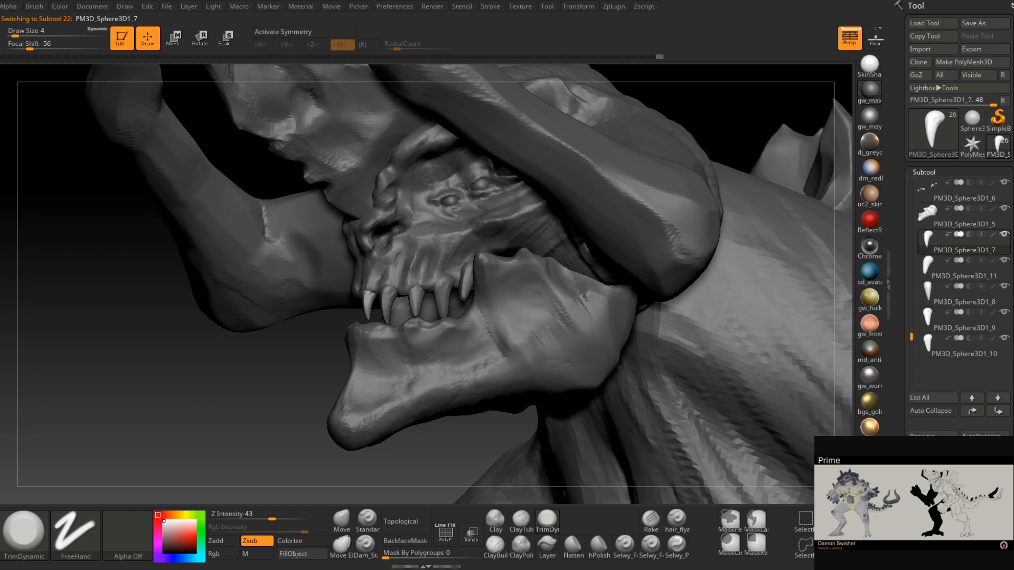
left_click_drag(901, 343, 901, 187)
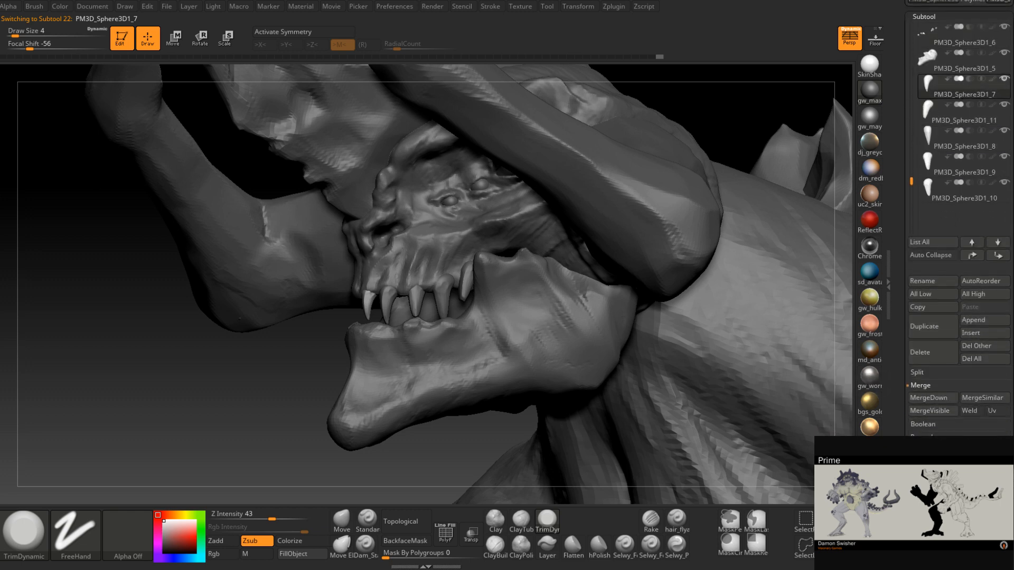
left_click(945, 404)
left_click(834, 426)
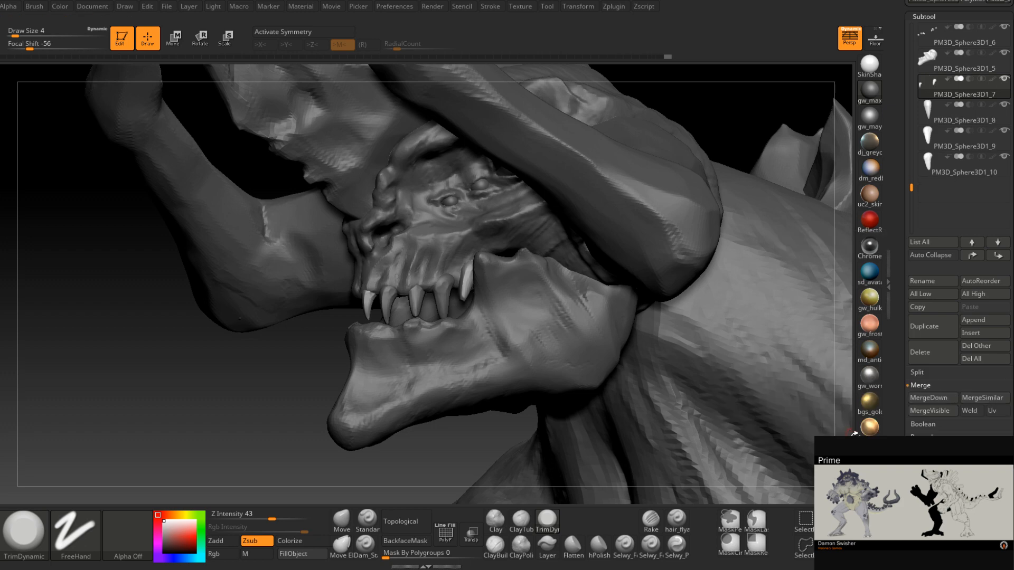
left_click(943, 400)
left_click(833, 422)
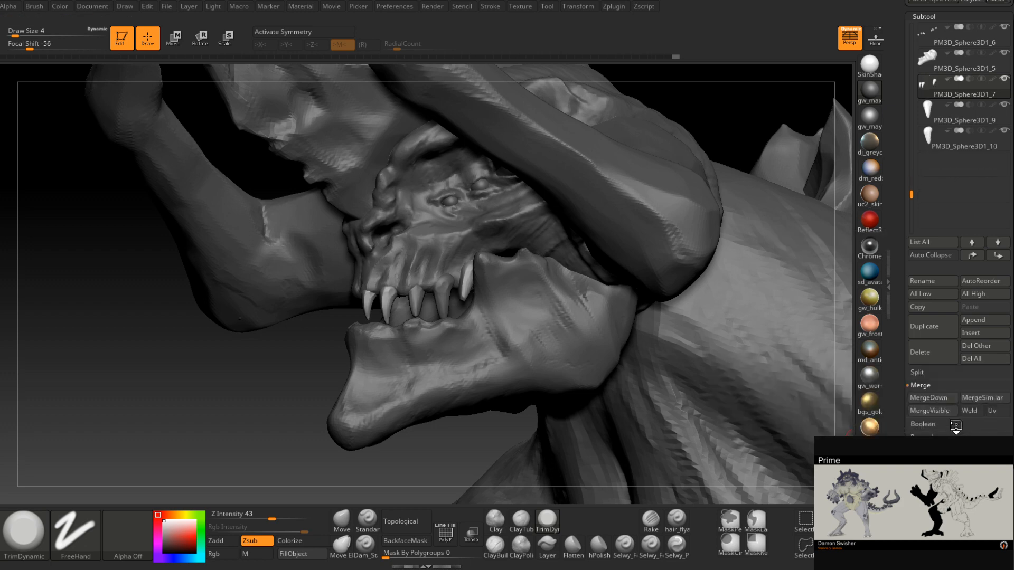
left_click(946, 400)
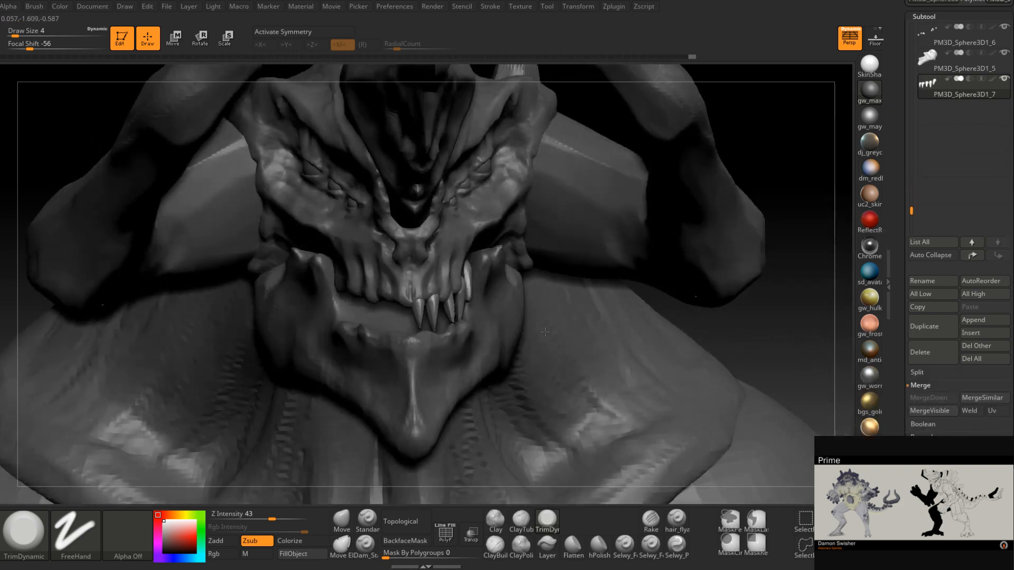
- Mirror the merged teeth to the other side of the upper jaw with SubTool Master
left_click_drag(544, 332, 537, 350)
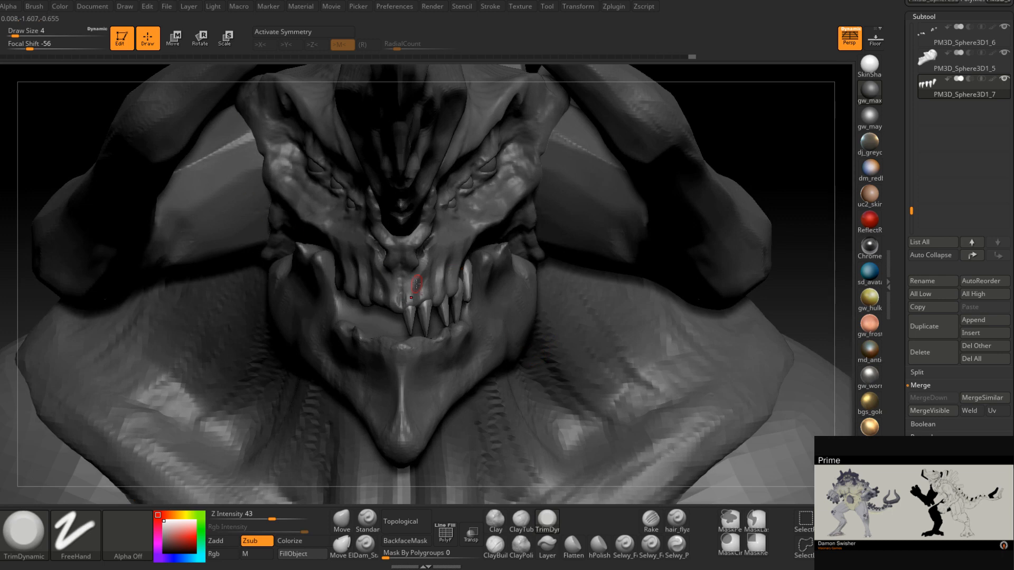
left_click(616, 7)
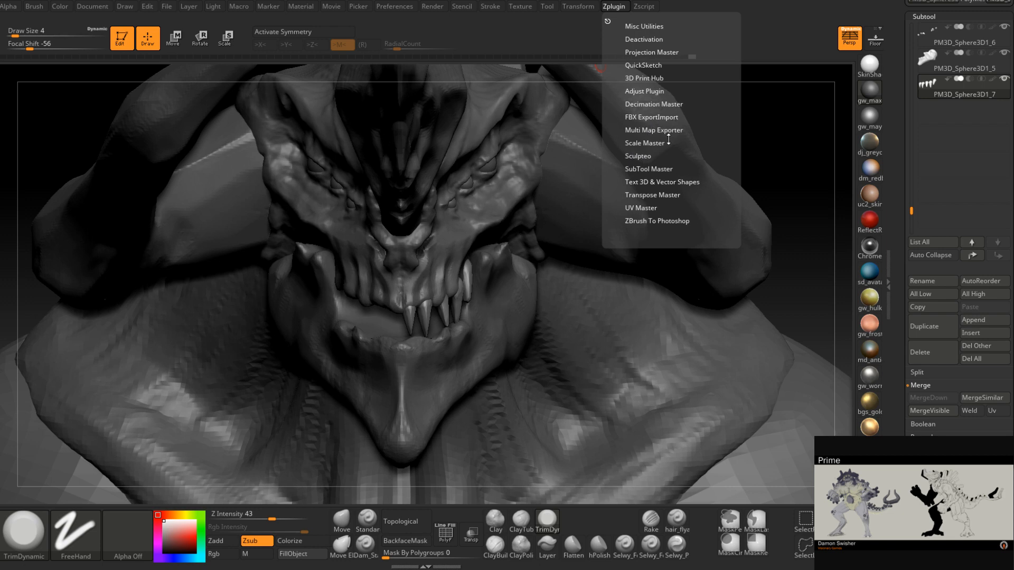
left_click(664, 168)
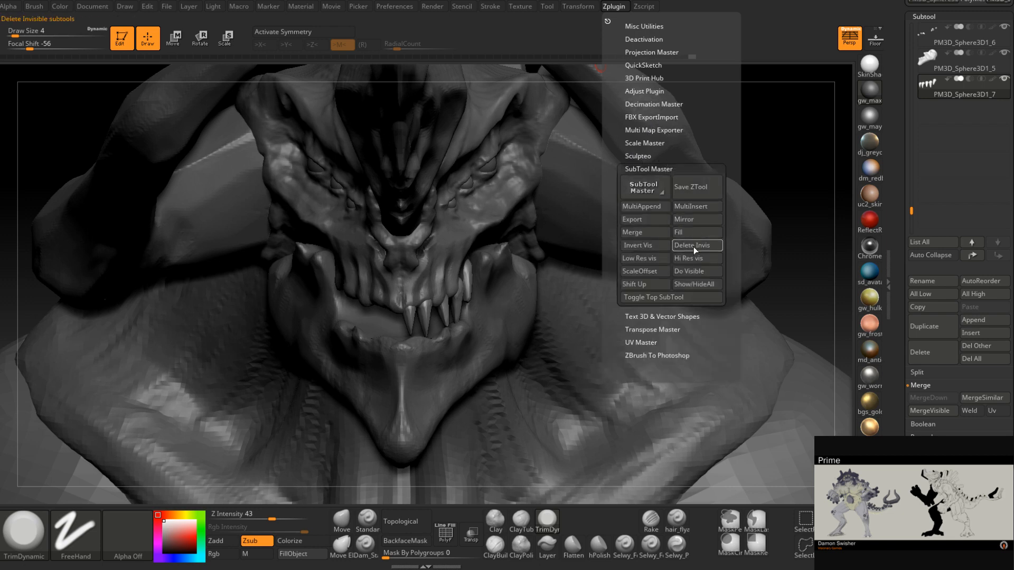
left_click(697, 219)
left_click(448, 262)
- Turn on X symmetry and pull the front teeth forward with the Move brush at draw size 31
key("b")
key("m")
key("p")
mouse_move(452, 335)
right_mouse_down()
mouse_move(493, 339)
mouse_move(374, 348)
right_mouse_up()
mouse_move(458, 347)
right_mouse_down("ctrl")
mouse_move(461, 366)
mouse_move(503, 350)
mouse_move(473, 351)
right_mouse_up("ctrl")
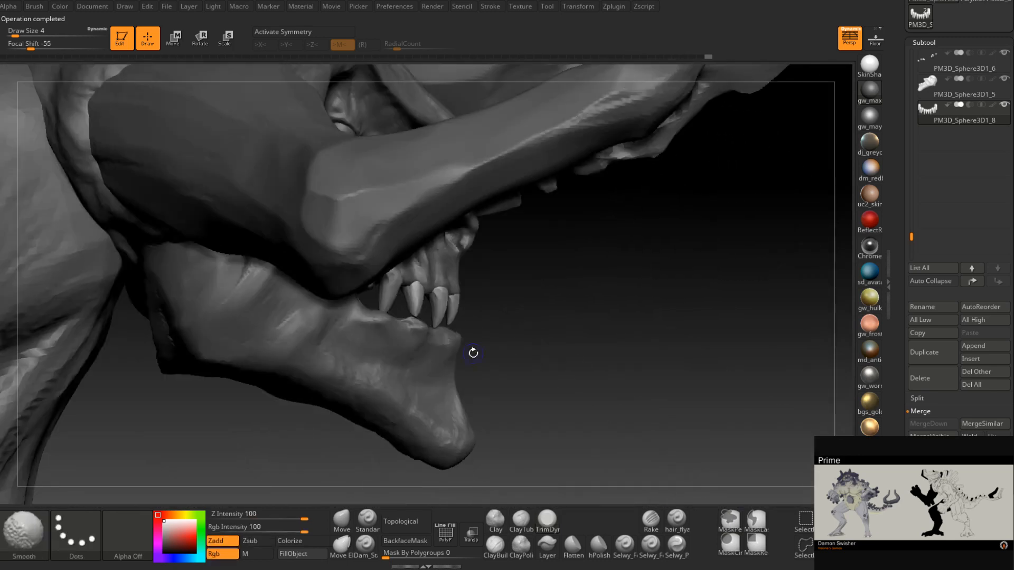
mouse_move(522, 376)
right_mouse_down()
mouse_move(536, 357)
mouse_move(502, 308)
right_mouse_up()
left_click(342, 520)
key("space")
left_click_drag(496, 308, 507, 308)
right_click_drag(511, 283, 502, 296)
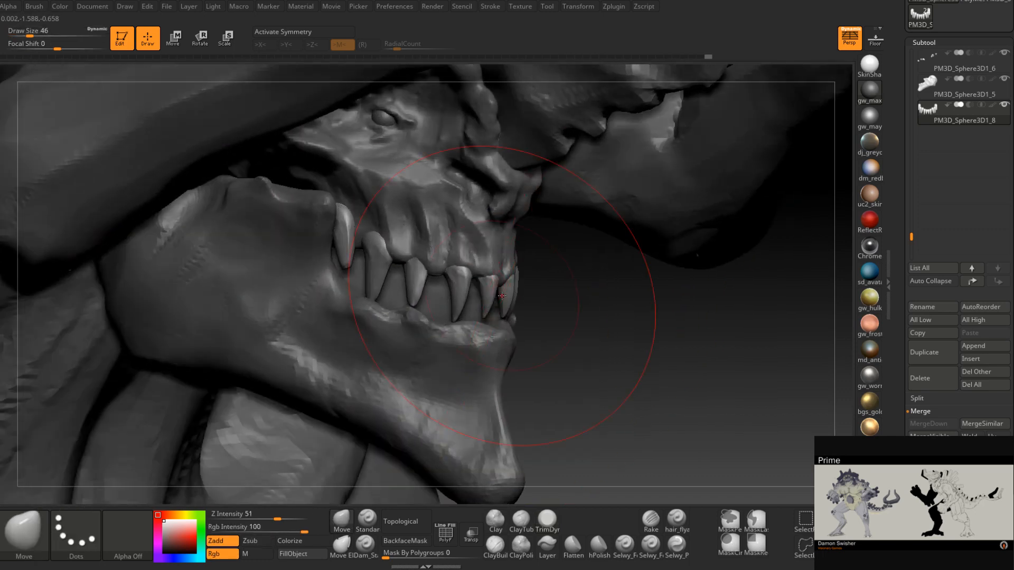
key("x")
mouse_move(434, 260)
right_mouse_down()
mouse_move(457, 304)
mouse_move(481, 308)
right_mouse_up()
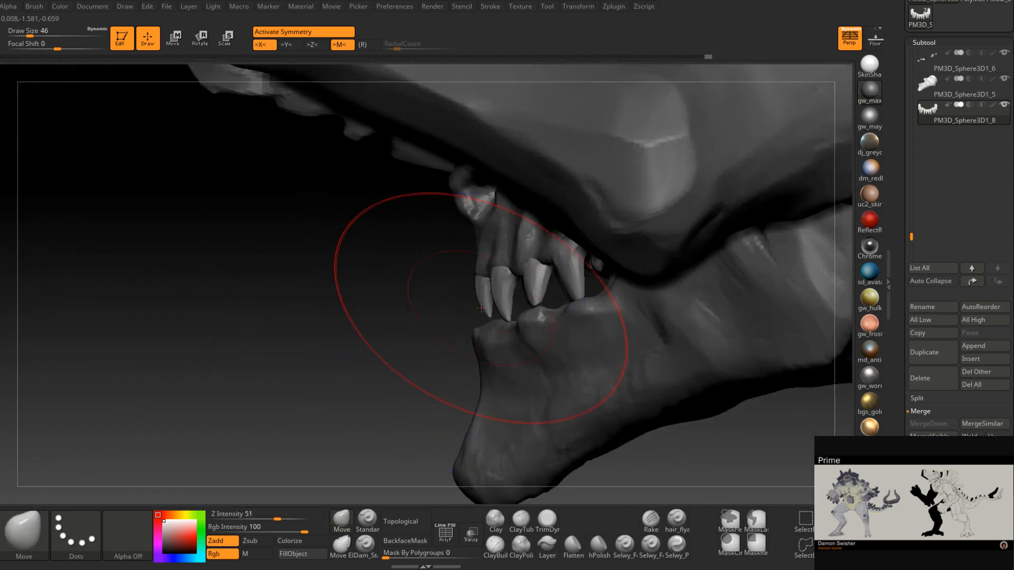
key("space")
left_click_drag(489, 311, 484, 311)
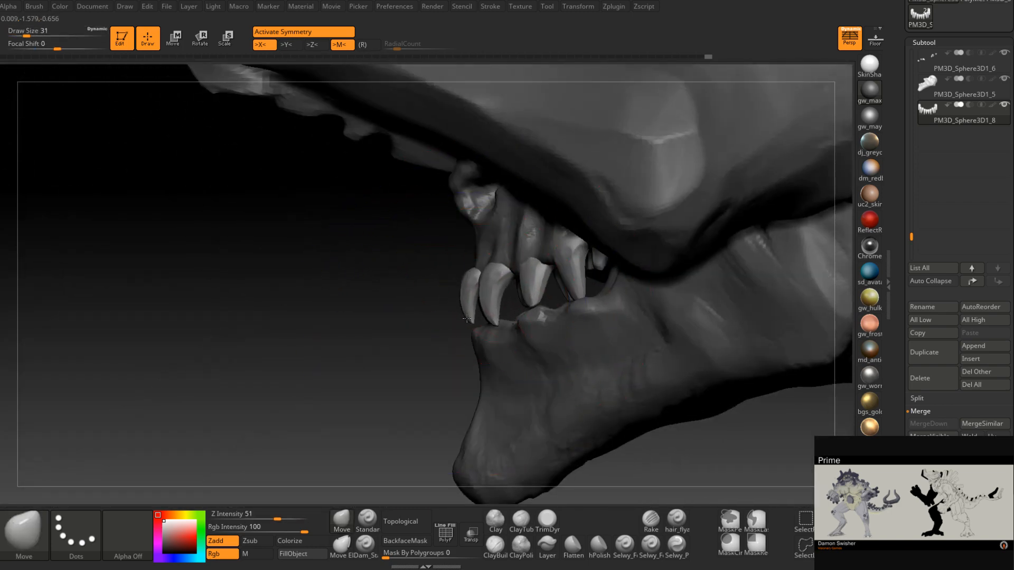
- Switch to the skull subtool and reshape the upper jaw around the tooth roots with the Move brush, down to draw size 12
mouse_move(466, 327)
right_mouse_down()
mouse_move(472, 271)
mouse_move(531, 238)
mouse_move(547, 245)
mouse_move(489, 282)
mouse_move(471, 249)
right_mouse_up()
left_click(515, 233, "alt")
mouse_move(471, 248)
right_mouse_down()
mouse_move(454, 259)
mouse_move(476, 273)
right_mouse_up()
key("space")
left_click_drag(476, 273, 473, 273)
mouse_move(474, 273)
right_mouse_down()
mouse_move(486, 264)
mouse_move(497, 271)
mouse_move(419, 261)
mouse_move(488, 256)
right_mouse_up()
key("space")
left_click_drag(489, 256, 486, 256)
right_click_drag(486, 256, 511, 263)
key("space")
left_click_drag(511, 264, 509, 264)
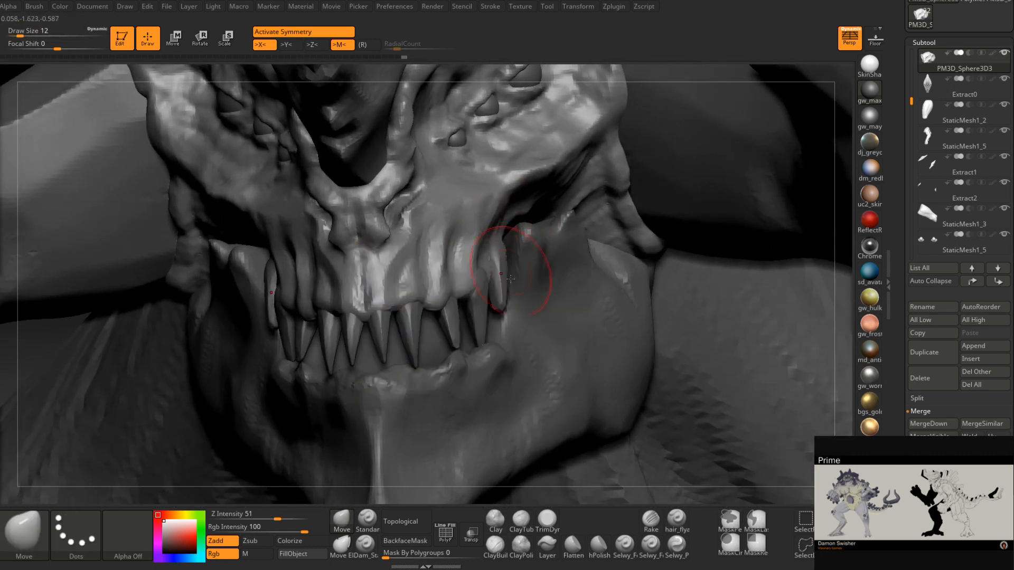
- Build up the upper jaw bone around the rear tooth's root with the ClayBuildup brush
left_click(495, 546)
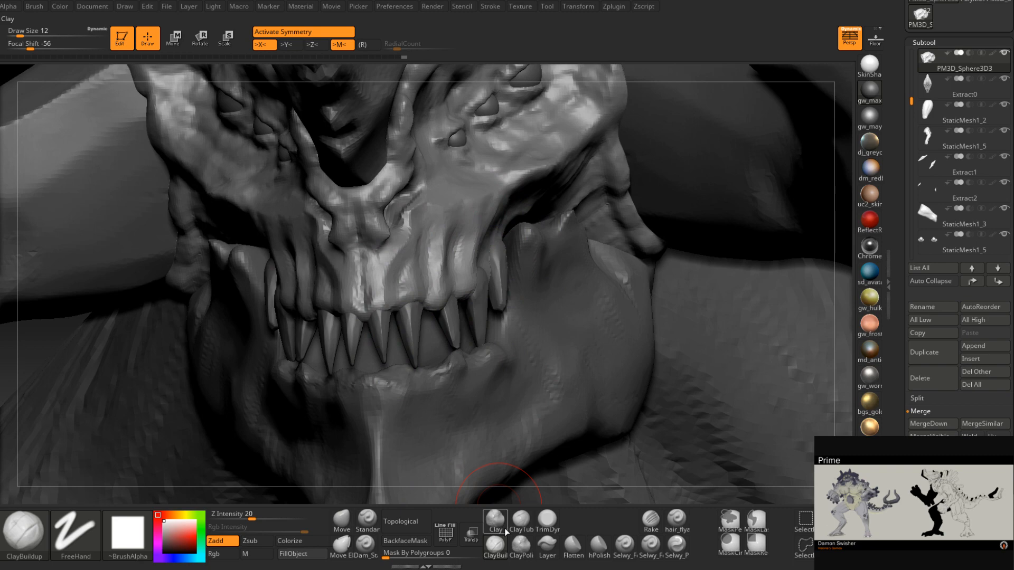
right_click_drag(514, 263, 481, 254)
key("space")
left_click_drag(502, 253, 504, 241)
key("space")
right_click_drag(510, 254, 457, 254)
- Turn on transparency and carve the upper jaw around the rear tooth's root with the ElDam brush
left_click(471, 533)
mouse_move(394, 260)
right_mouse_down()
mouse_move(407, 227)
mouse_move(417, 260)
mouse_move(389, 245)
right_mouse_up()
left_click(366, 546)
key("space")
mouse_move(400, 249)
left_mouse_down()
mouse_move(392, 249)
mouse_move(402, 219)
left_mouse_up()
right_click_drag(407, 233, 410, 233)
key("space")
left_click_drag(410, 232, 415, 233)
- Flatten the bone around the rear tooth with TrimDynamic at draw size 6 and turn transparency off
left_click(547, 520)
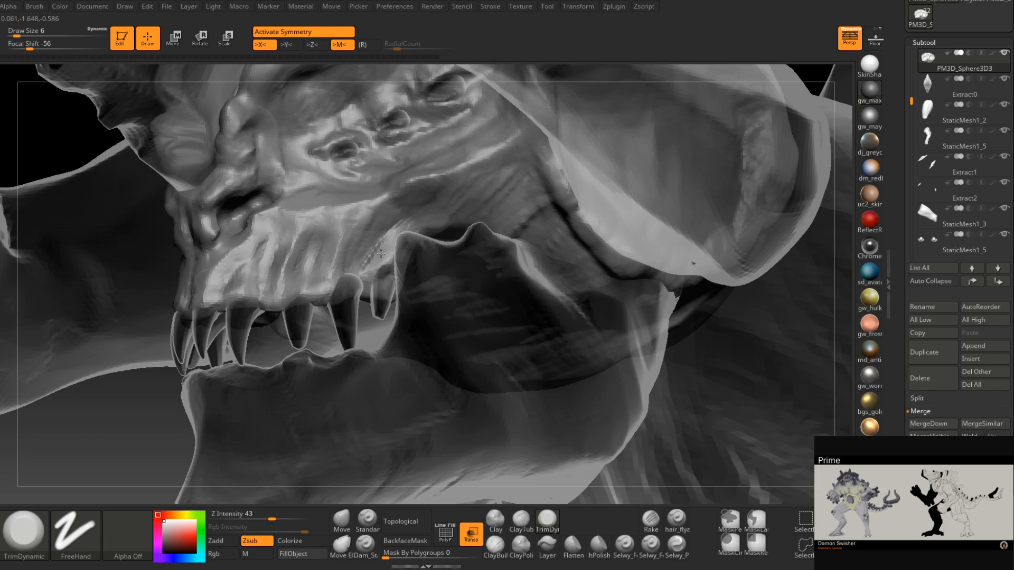
right_click_drag(400, 264, 421, 248)
left_click(471, 533)
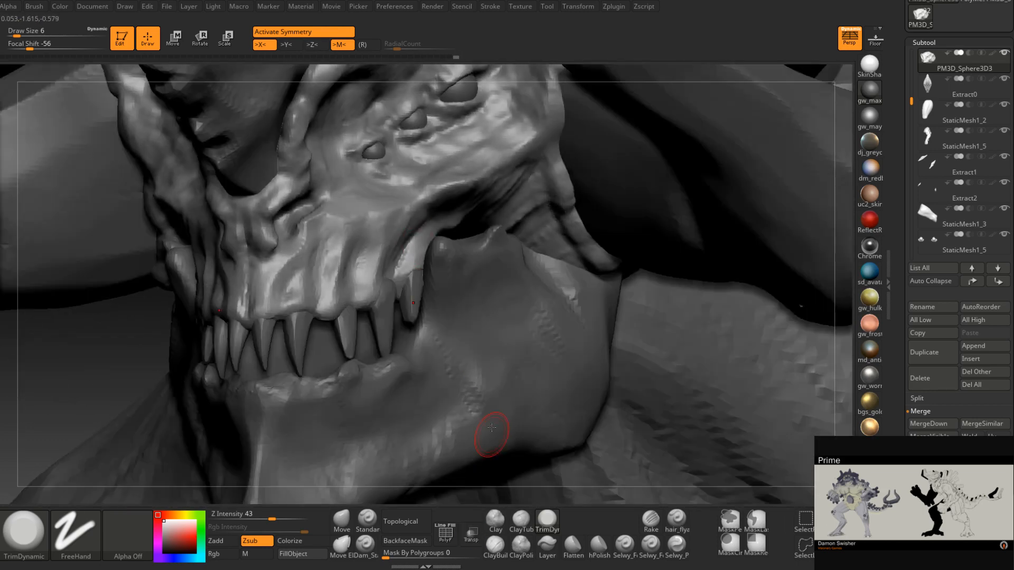
- Build up the bony ridges above the side teeth with the ClayBuildup brush at draw size 7
mouse_move(487, 430)
right_mouse_down()
mouse_move(400, 266)
mouse_move(408, 290)
mouse_move(397, 282)
right_mouse_up()
left_click(495, 546)
right_click_drag(478, 449, 385, 288)
key("space")
left_click_drag(382, 286, 380, 286)
right_click_drag(384, 285, 388, 289)
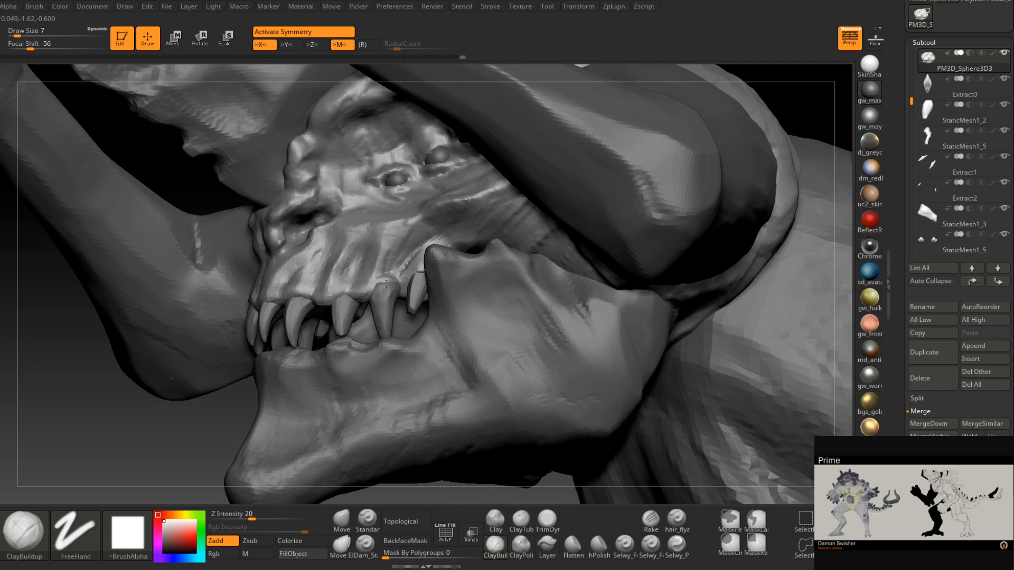
right_click_drag(397, 285, 396, 287)
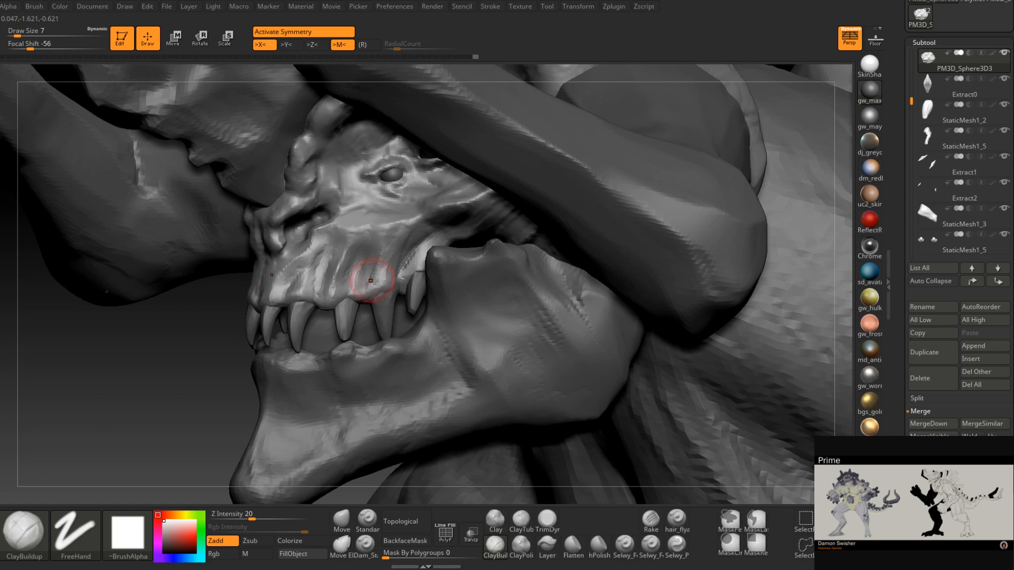
right_click_drag(371, 280, 357, 289)
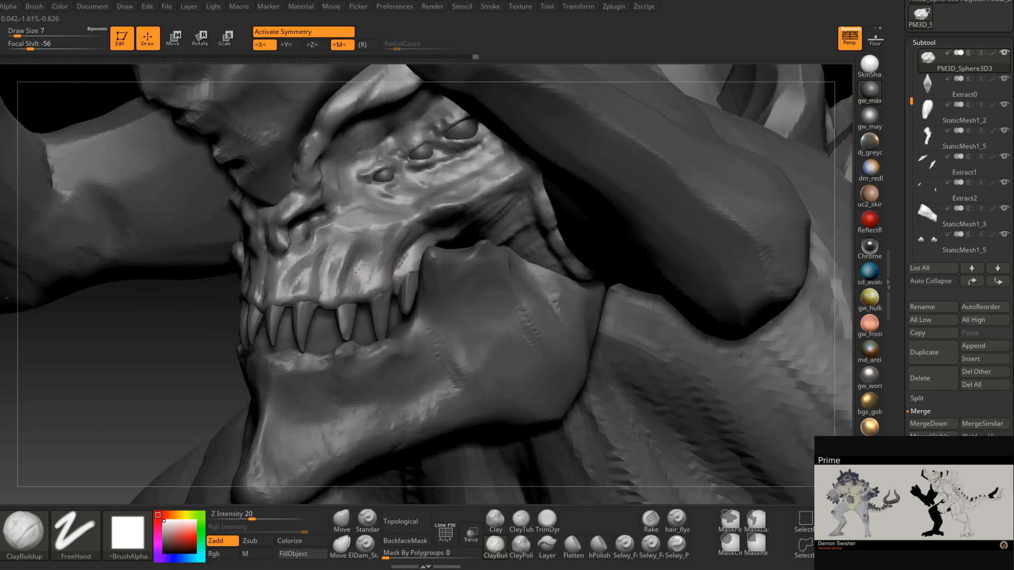
right_click_drag(331, 307, 334, 275)
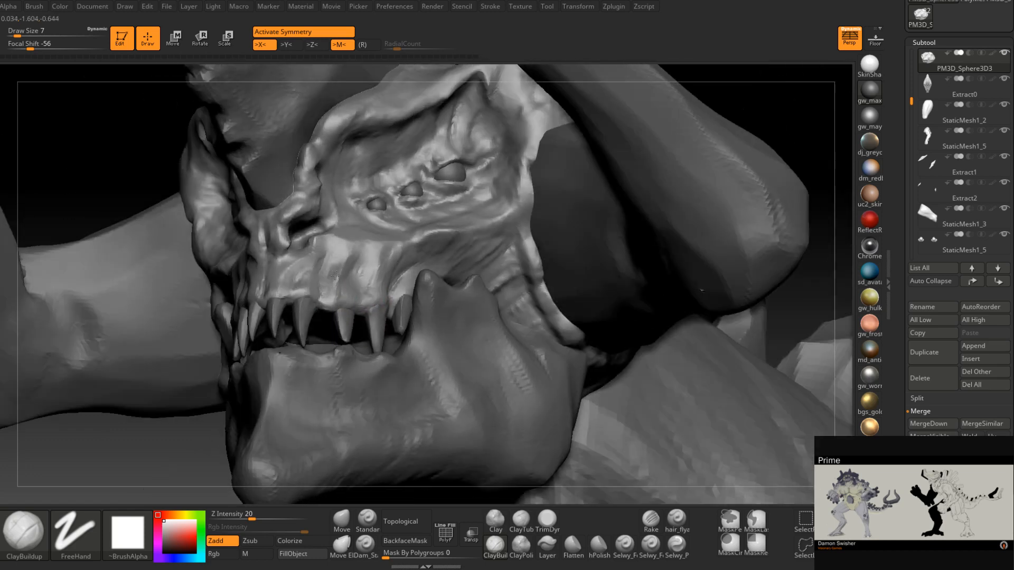
- Add bone between the roots of the side teeth with ClayBuildup at draw size 5
right_click_drag(327, 312, 310, 371)
key("space")
left_click(328, 296)
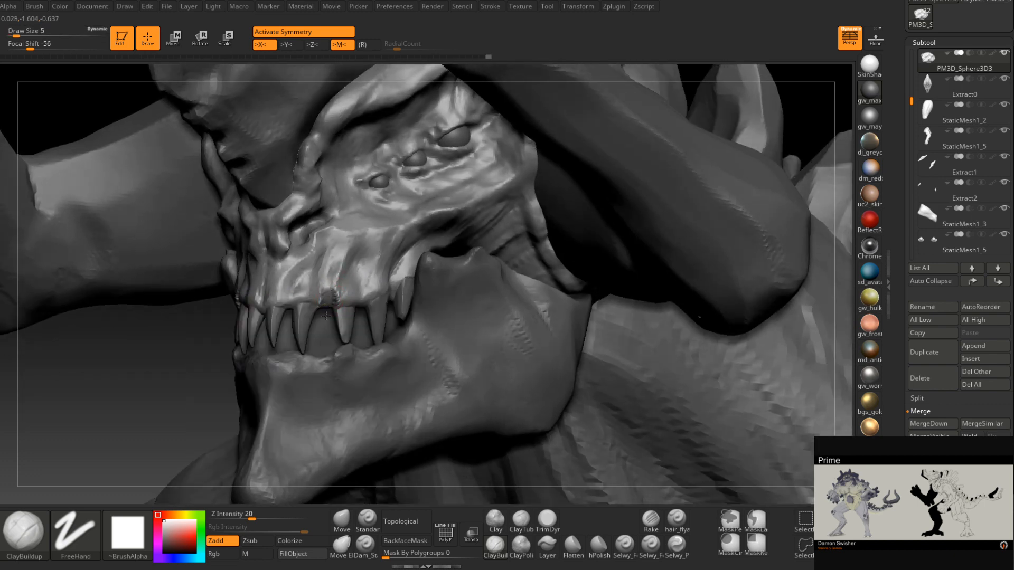
right_click_drag(327, 309, 330, 289)
right_click_drag(324, 305, 320, 259)
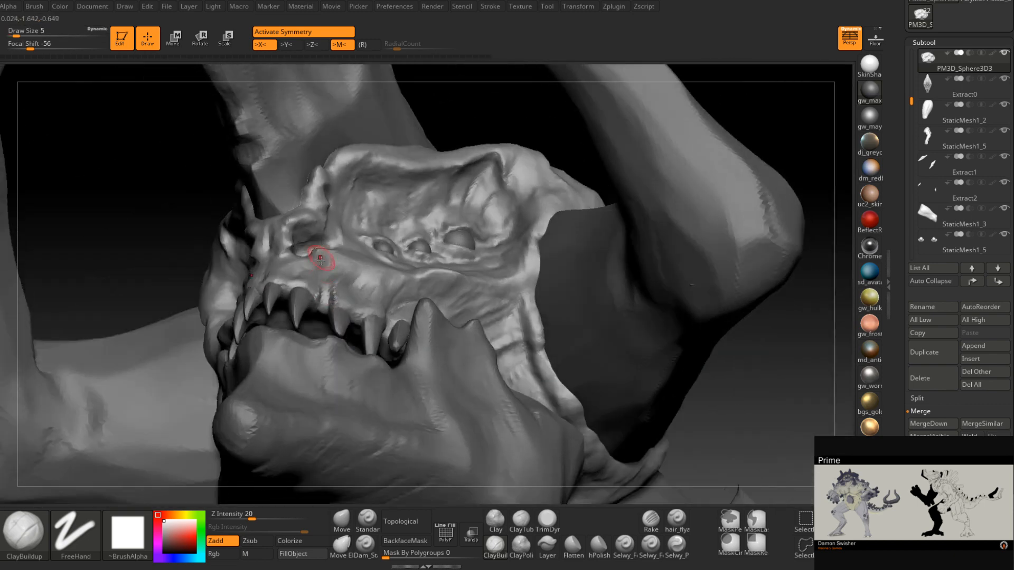
right_click_drag(321, 312, 332, 295)
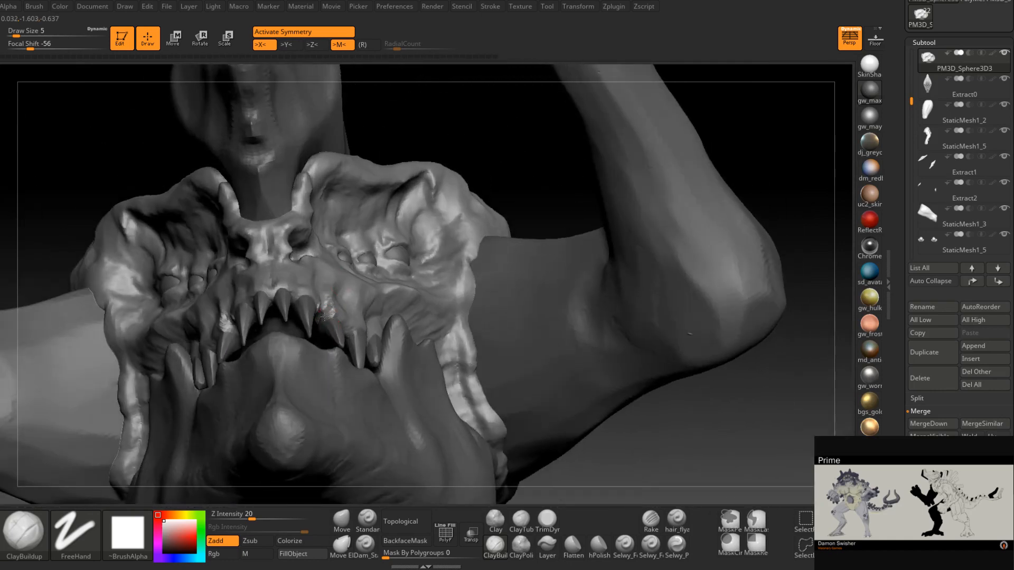
mouse_move(326, 333)
right_mouse_down()
mouse_move(333, 302)
mouse_move(349, 303)
mouse_move(359, 289)
right_mouse_up()
- Flatten the built-up gum area with TrimDynamic and adjust its rear edge with the Move brush at draw size 8
left_click(547, 520)
mouse_move(414, 335)
right_mouse_down()
mouse_move(340, 287)
mouse_move(331, 312)
mouse_move(381, 318)
right_mouse_up()
left_click(341, 520)
key("s")
left_click_drag(383, 316, 389, 323)
mouse_move(389, 323)
right_mouse_down()
mouse_move(408, 288)
mouse_move(394, 316)
mouse_move(407, 344)
mouse_move(358, 336)
mouse_move(373, 339)
mouse_move(348, 354)
mouse_move(365, 359)
mouse_move(351, 334)
mouse_move(461, 299)
mouse_move(440, 309)
mouse_move(447, 314)
mouse_move(459, 307)
mouse_move(346, 310)
mouse_move(402, 384)
right_mouse_up()
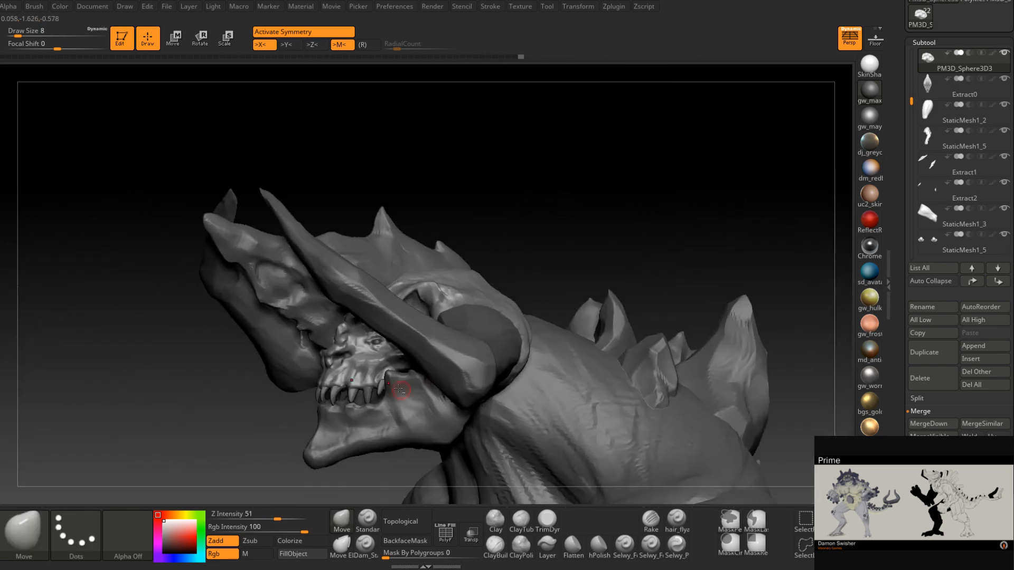
- Switch to the central head crest, Extract0, and pull its front tip back with the Move brush at draw size 158
left_click(317, 303, "alt")
right_click_drag(317, 303, 300, 320)
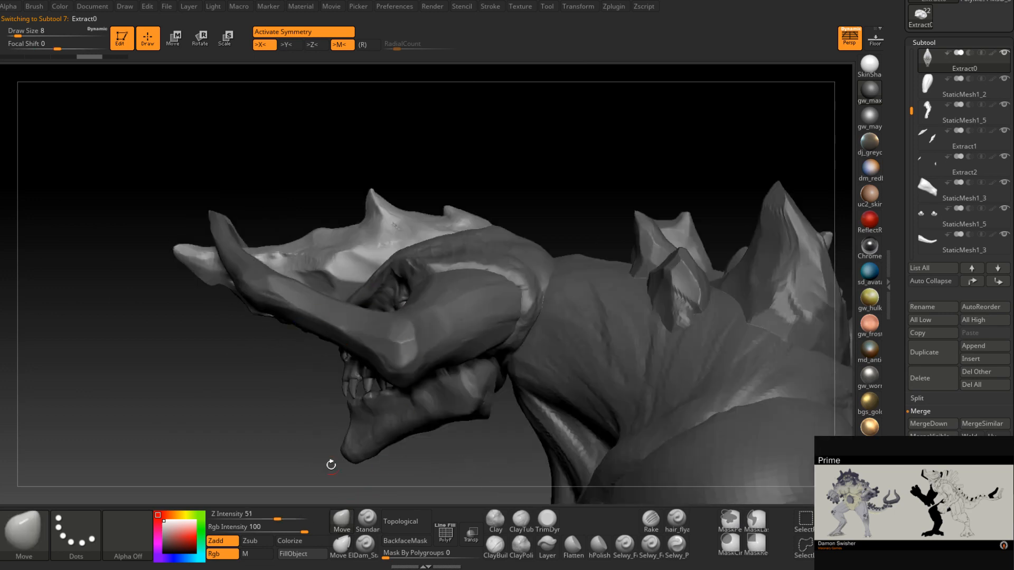
key("space")
left_click_drag(261, 256, 289, 256)
left_click_drag(199, 248, 213, 254)
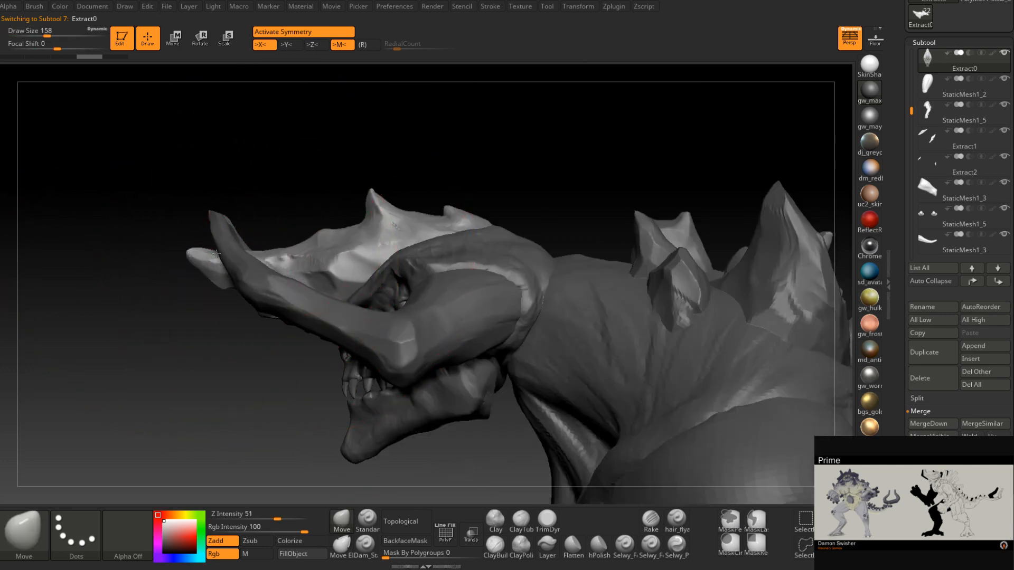
- Reshape the head crest's outline from above with the Move brush at draw size 68
mouse_move(398, 202)
right_mouse_down()
mouse_move(373, 245)
mouse_move(429, 249)
mouse_move(364, 310)
mouse_move(420, 339)
mouse_move(387, 287)
right_mouse_up()
key("space")
left_click_drag(387, 287, 365, 281)
right_click_drag(357, 288, 412, 325)
key("space")
left_click_drag(412, 325, 397, 323)
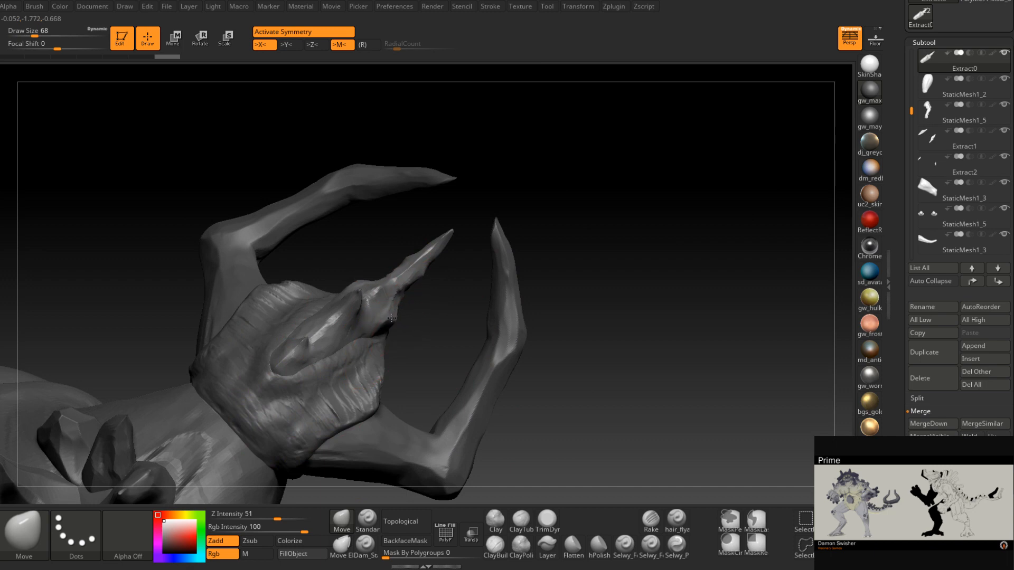
- Select the teeth subtool PM3D_Sphere3D1_8, duplicate it and make the copy the active subtool
mouse_move(390, 314)
right_mouse_down()
mouse_move(389, 195)
mouse_move(451, 342)
mouse_move(533, 267)
mouse_move(499, 364)
mouse_move(411, 343)
mouse_move(464, 412)
right_mouse_up()
right_click_drag(464, 412, 423, 336)
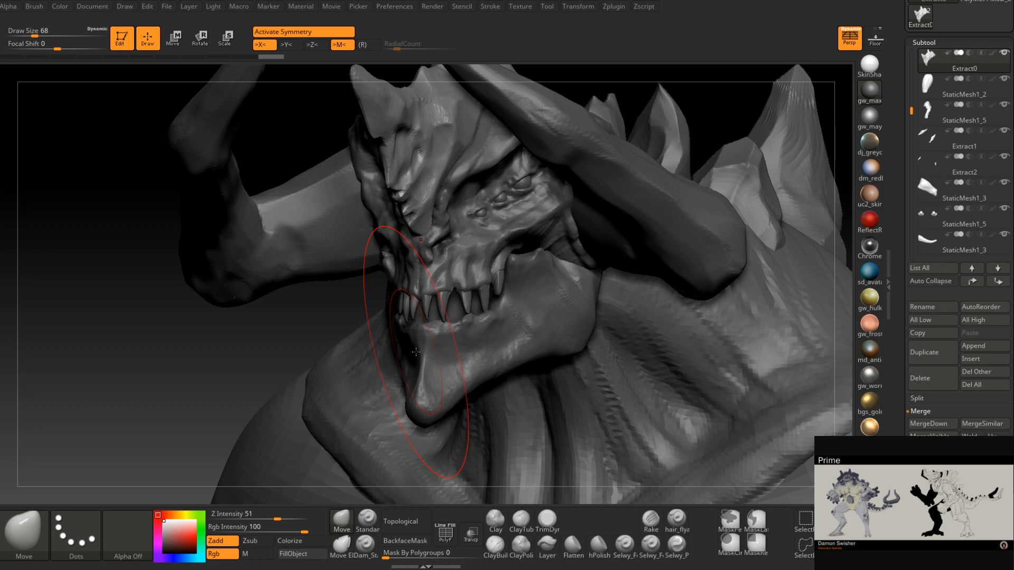
mouse_move(415, 352)
right_mouse_down()
mouse_move(434, 338)
mouse_move(453, 287)
mouse_move(443, 267)
mouse_move(404, 285)
mouse_move(439, 335)
mouse_move(452, 332)
mouse_move(441, 296)
mouse_move(430, 340)
mouse_move(453, 385)
mouse_move(469, 369)
mouse_move(458, 294)
right_mouse_up()
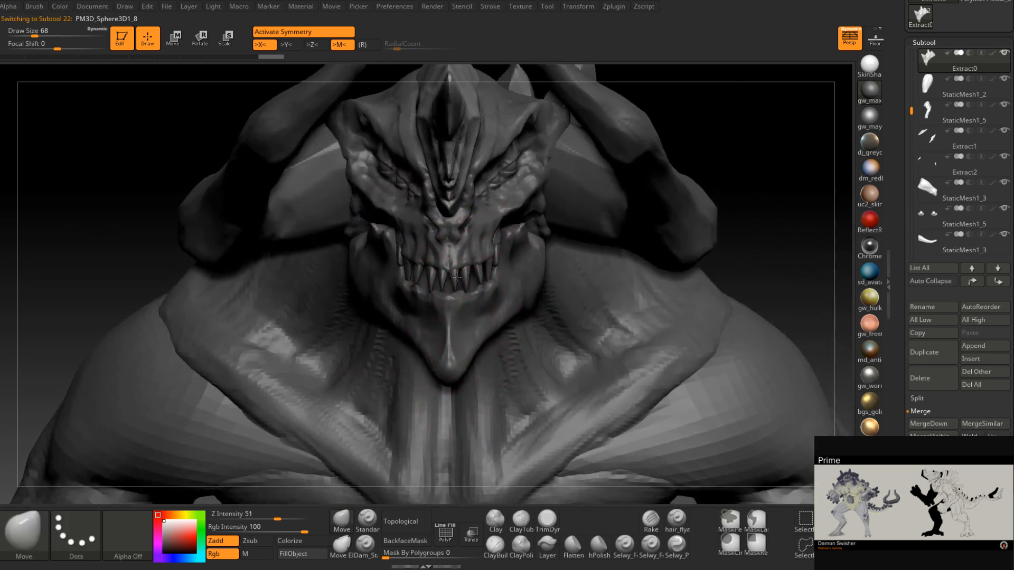
left_click(613, 7)
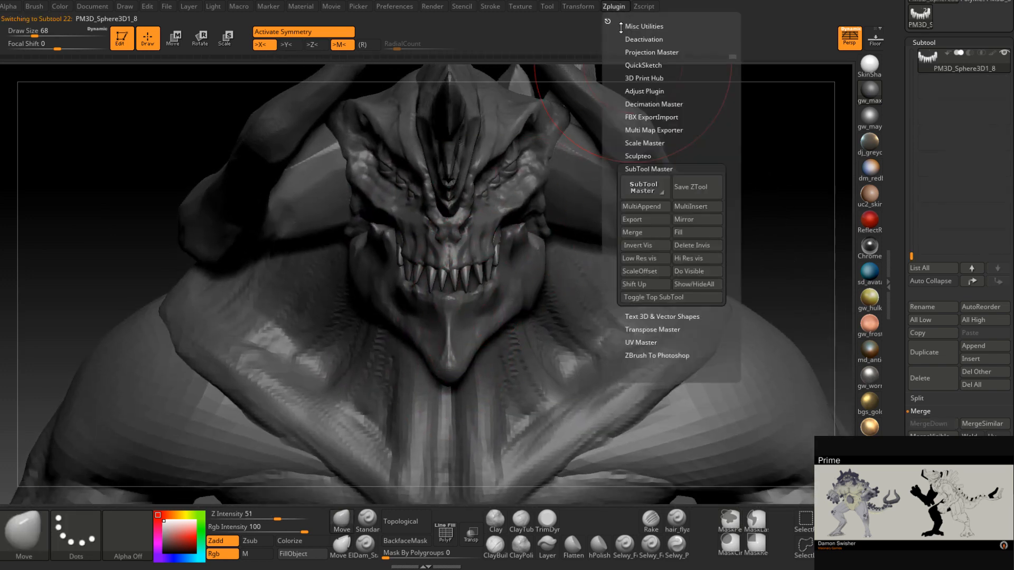
left_click(684, 210)
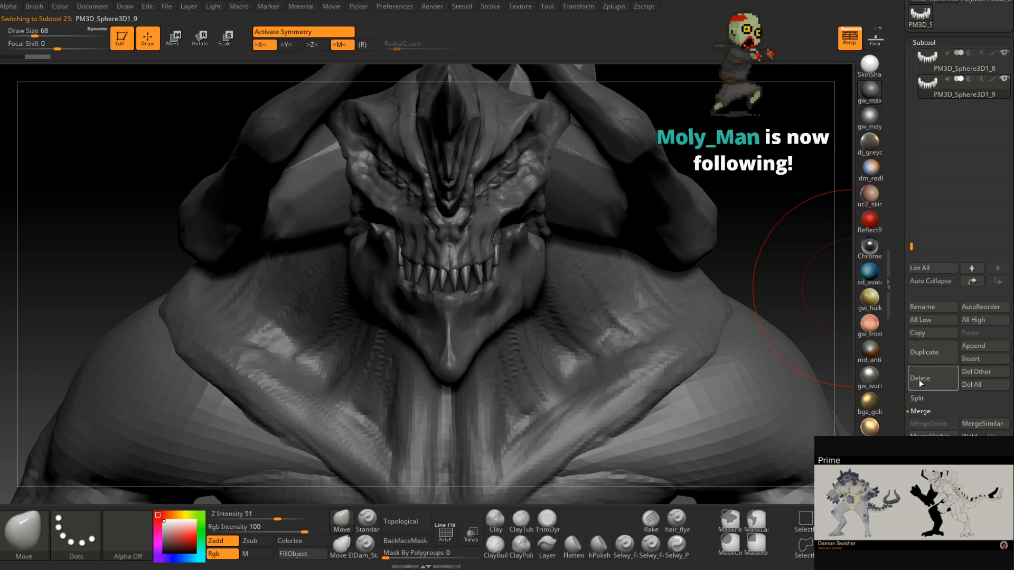
left_click_drag(643, 356, 655, 332)
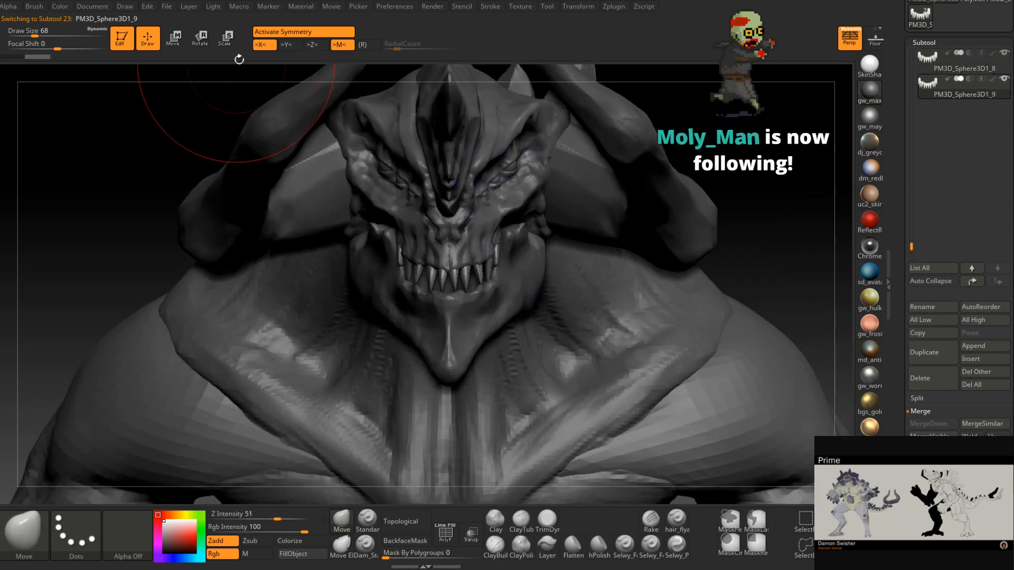
- Turn off symmetry for the duplicated teeth and centre the transform gizmo on their unmasked mesh
left_click(174, 37)
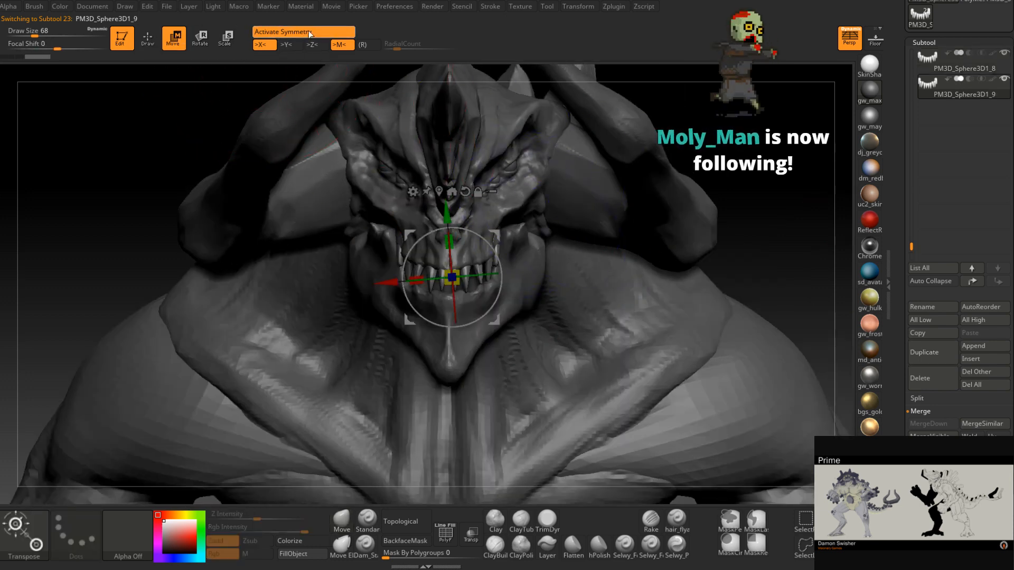
left_click(439, 191)
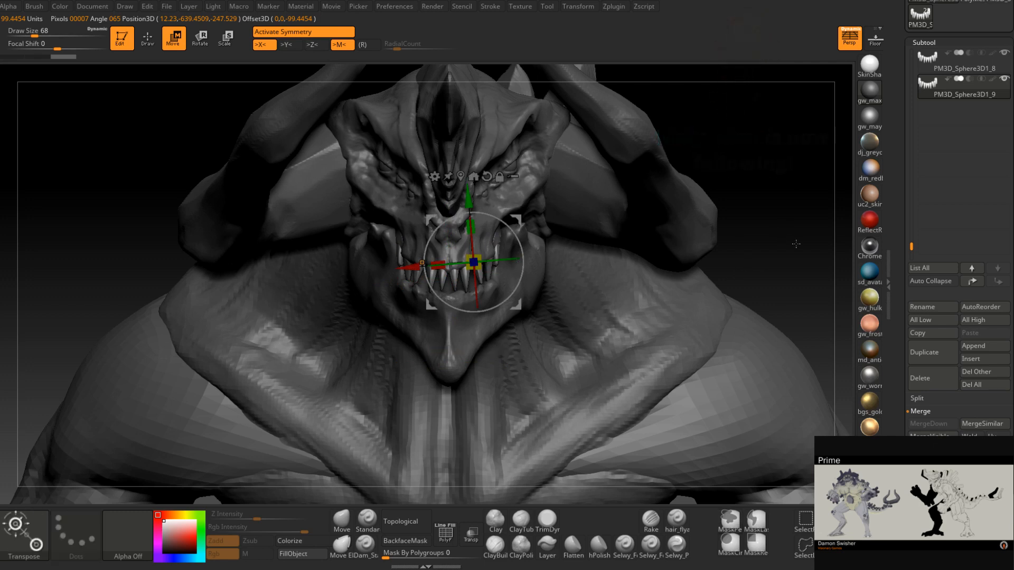
key("x")
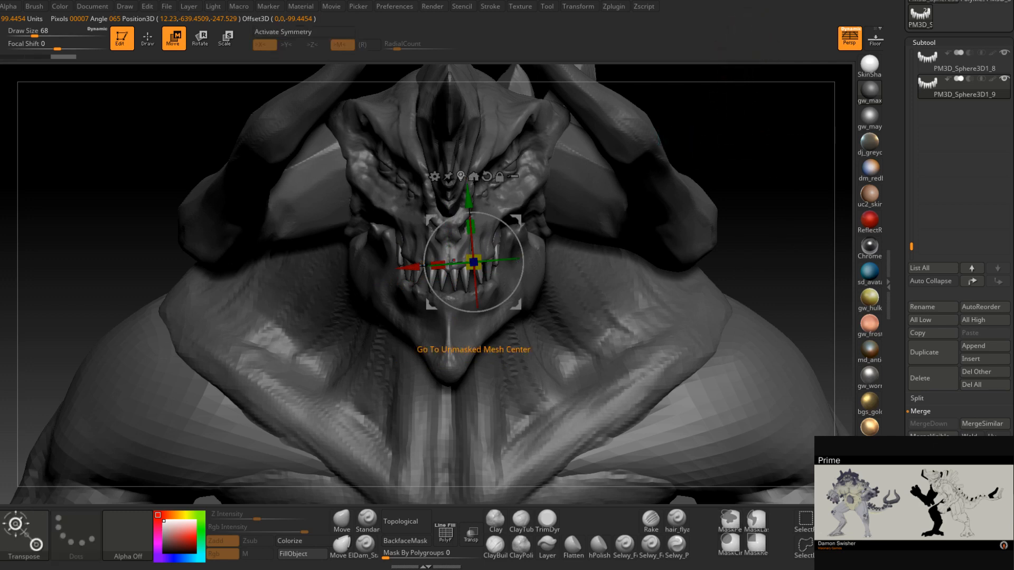
left_click(460, 176)
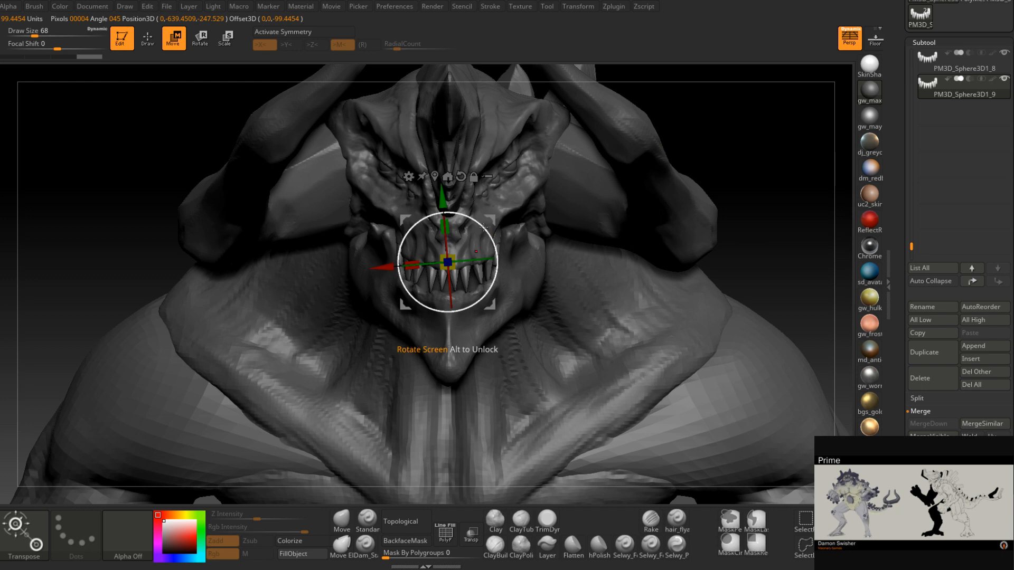
- Flip the duplicated teeth upside down and shift them onto the lower jaw beneath the upper row
left_click_drag(483, 226, 402, 310)
right_click_drag(596, 285, 494, 272)
left_click_drag(496, 222, 485, 270)
right_click_drag(487, 269, 587, 253)
left_click_drag(569, 255, 552, 256)
right_click_drag(617, 248, 604, 221)
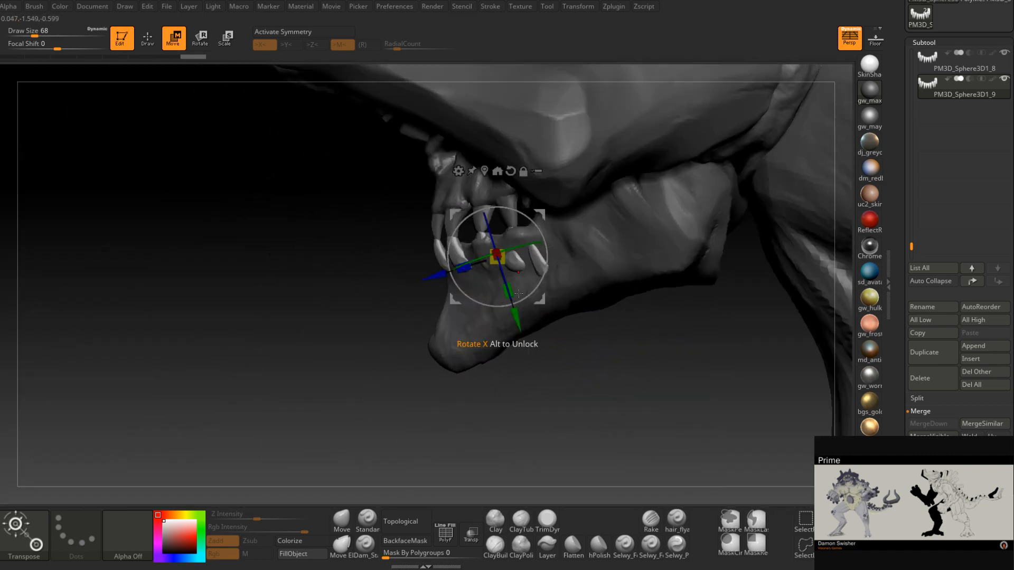
- Display the duplicated teeth's polygroups with PolyFrame, return to Draw mode and set the draw size to 14
scroll(923, 434, "down", 5)
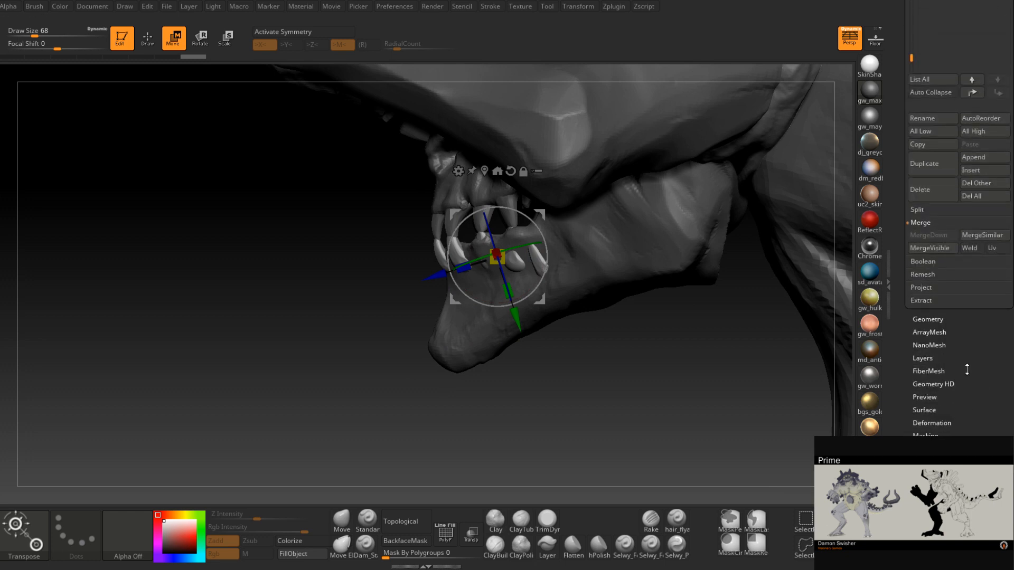
scroll(952, 223, "down", 10)
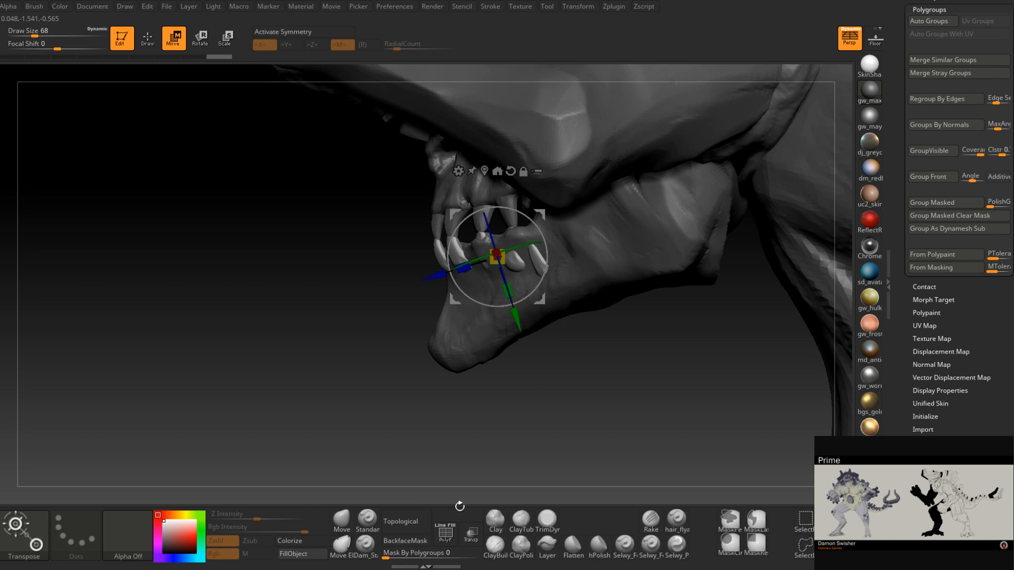
left_click(448, 531)
right_click_drag(556, 284, 538, 396, "alt")
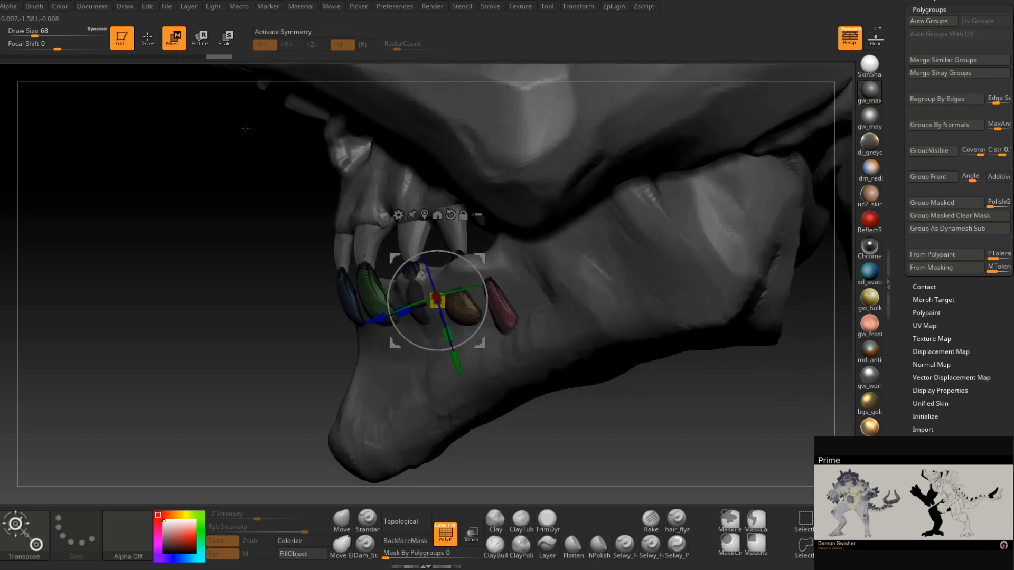
key("q")
key("space")
left_click_drag(506, 314, 493, 314)
right_click_drag(502, 315, 531, 389, "shift")
- Isolate the rearmost lower tooth on both sides of the jaw and combine the pair into one polygroup
left_click(502, 315, "ctrl+shift")
right_click_drag(614, 312, 719, 302, "ctrl")
right_click_drag(791, 255, 821, 258)
left_click(720, 272, "ctrl+shift")
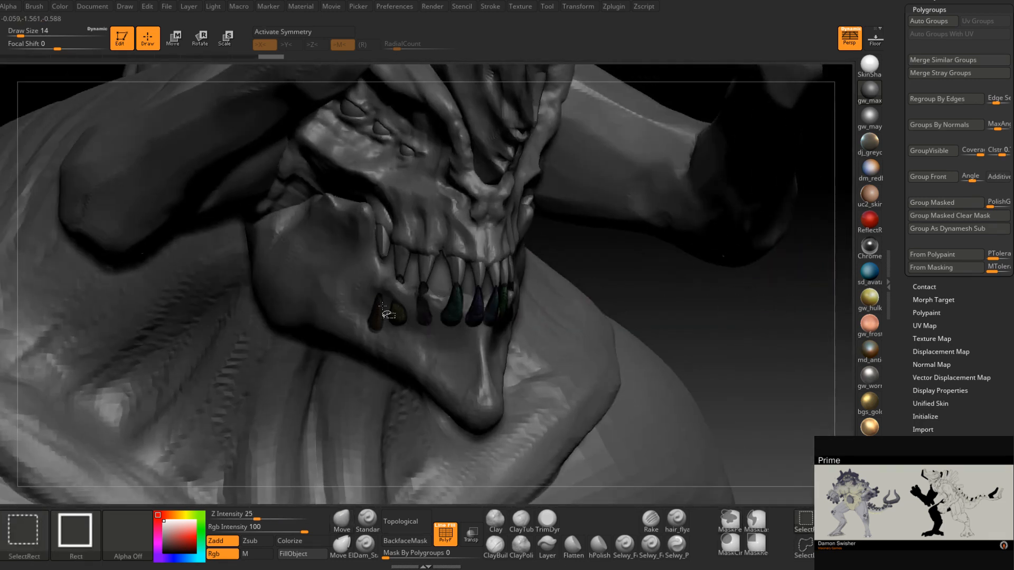
left_click_drag(687, 305, 710, 278, "ctrl+shift")
right_click_drag(783, 357, 853, 222)
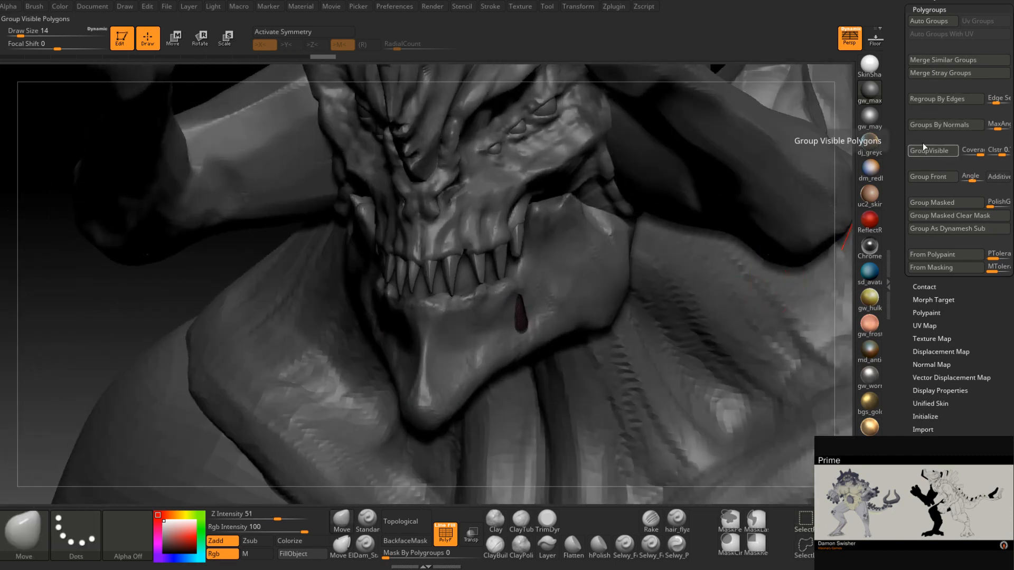
right_click_drag(523, 311, 482, 332)
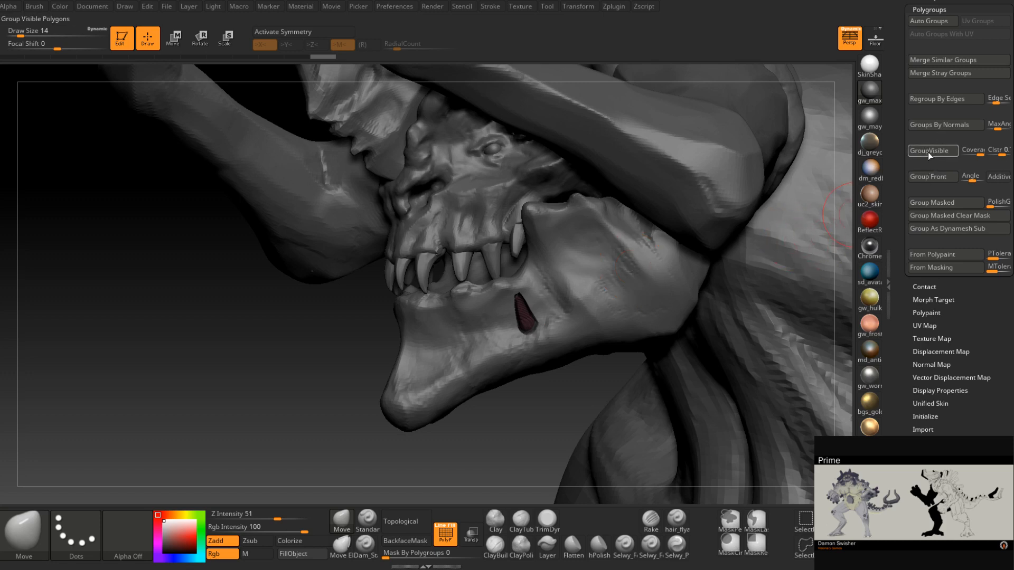
- Isolate the second tooth from the back on both sides, group the visible pair and show all teeth again
left_click(514, 401, "ctrl+shift")
left_click(501, 316, "ctrl+shift")
mouse_move(253, 404)
right_mouse_down()
mouse_move(365, 412)
mouse_move(544, 328)
right_mouse_up()
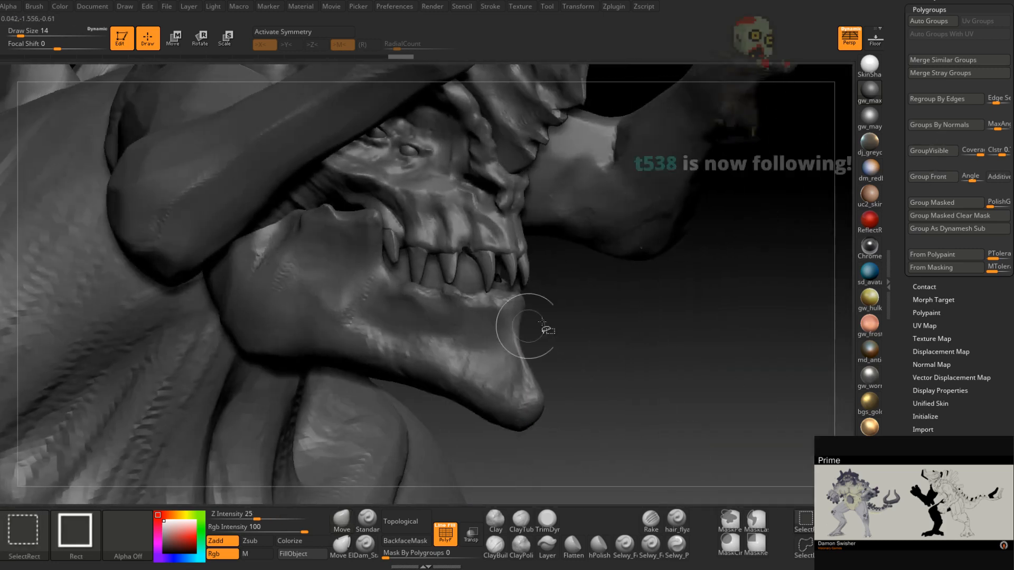
left_click(582, 321, "ctrl+shift")
left_click(417, 316, "ctrl+shift")
left_click(932, 151)
left_click(595, 346, "ctrl+shift")
- Isolate the middle lower tooth on both sides and combine that pair into a single polygroup
left_click(452, 313, "ctrl+shift")
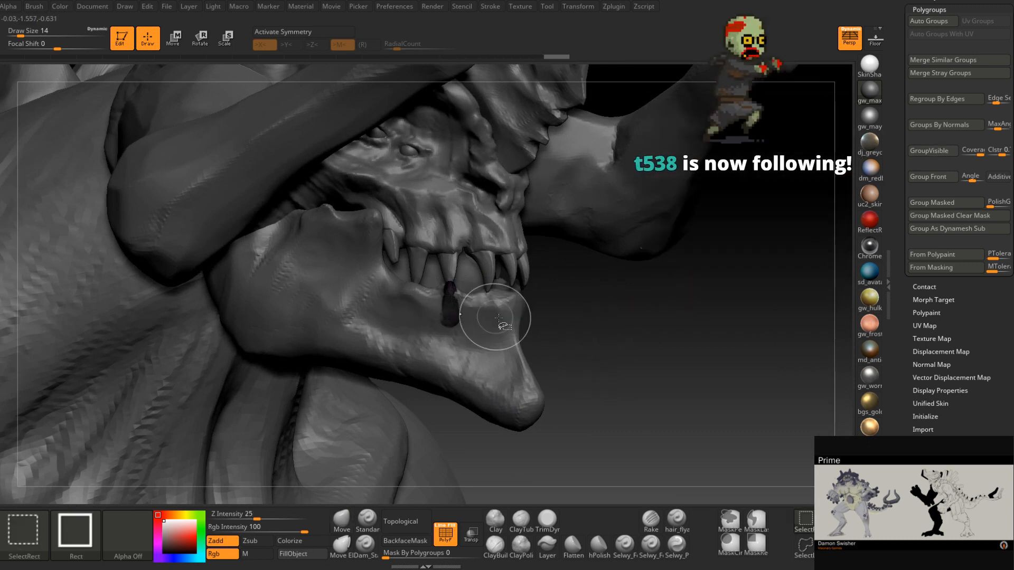
left_click(638, 328, "ctrl+shift")
right_click_drag(638, 328, 498, 328)
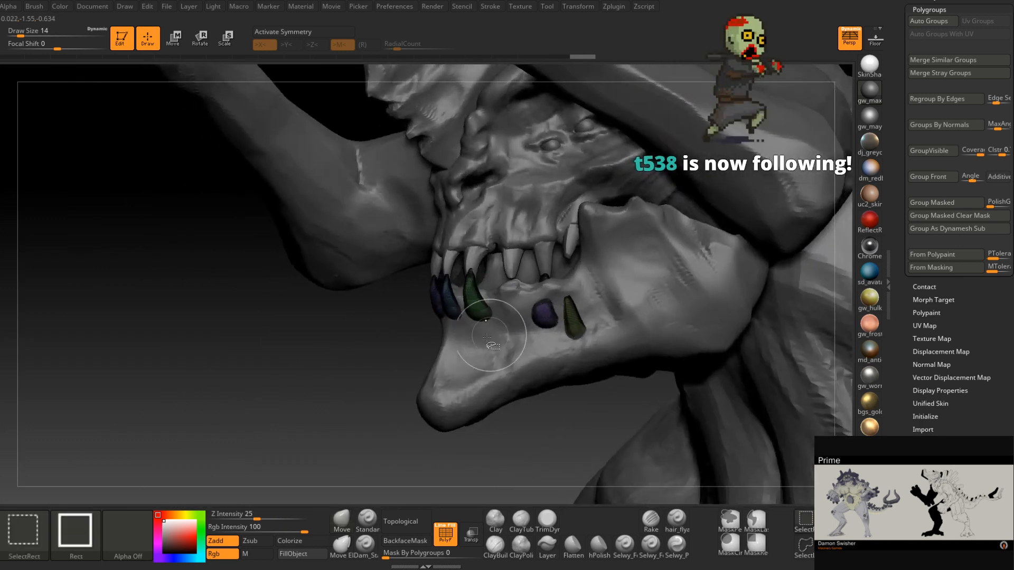
left_click(509, 304, "ctrl+shift")
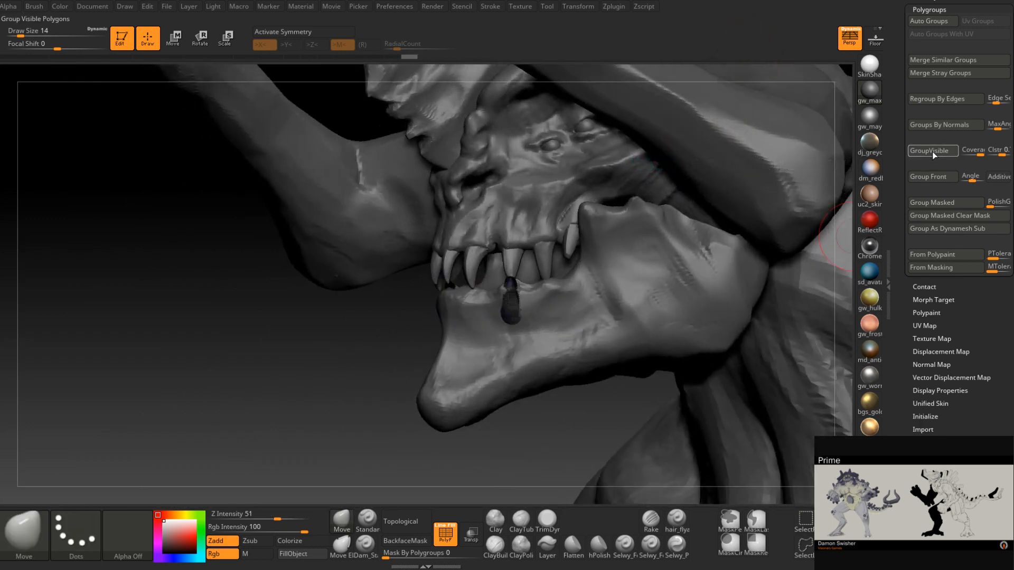
left_click(434, 358, "ctrl+shift")
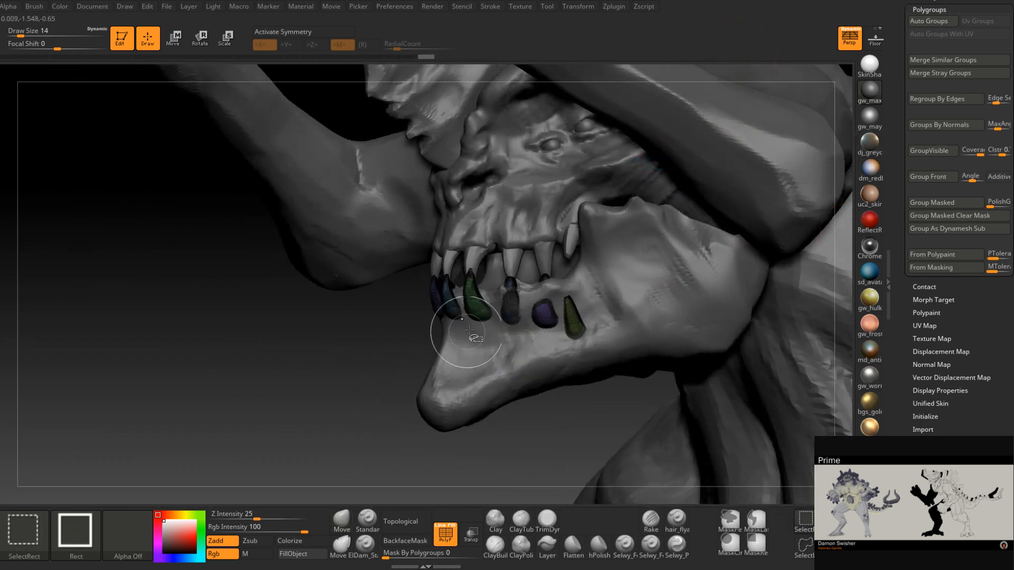
- Give the fourth lower tooth pair and the two front teeth their own polygroups, and show all teeth again
left_click(472, 308, "ctrl+shift")
left_click(371, 380, "ctrl+shift")
left_click_drag(371, 380, 425, 336)
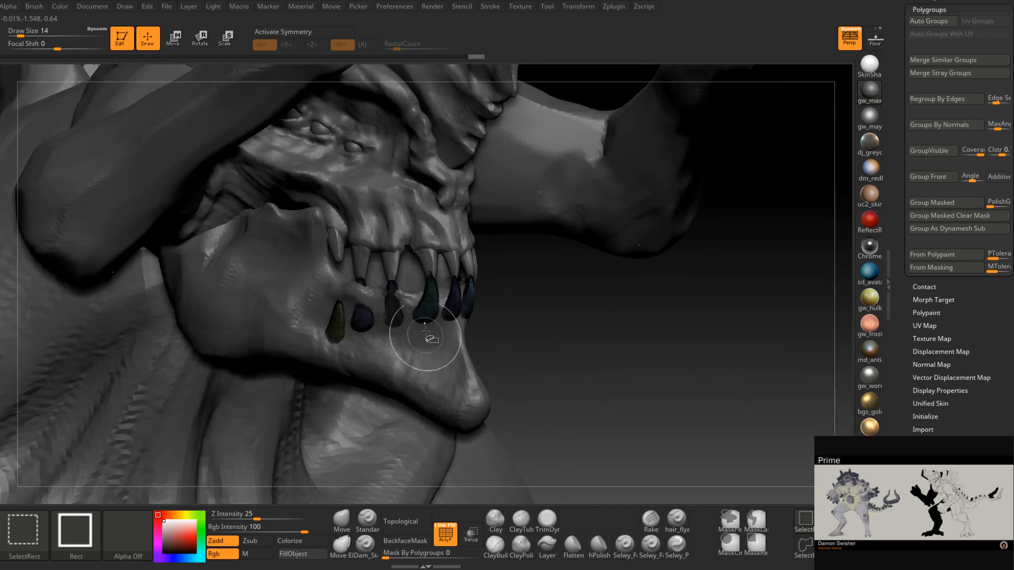
left_click(452, 313, "ctrl+shift")
left_click_drag(572, 337, 589, 332)
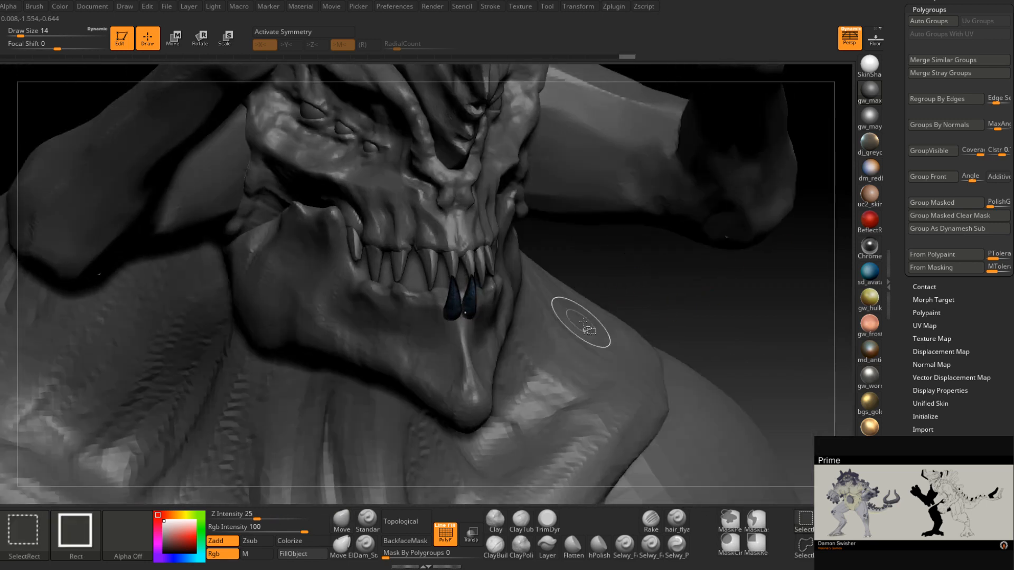
left_click(617, 271, "ctrl+shift")
- Isolate the rearmost lower tooth pair by its polygroup
mouse_move(634, 284)
right_mouse_down("ctrl")
mouse_move(630, 221)
mouse_move(464, 296)
mouse_move(463, 361)
mouse_move(541, 352)
mouse_move(465, 361)
mouse_move(464, 310)
mouse_move(503, 324)
mouse_move(474, 334)
right_mouse_up("ctrl")
left_click(465, 310, "ctrl+shift")
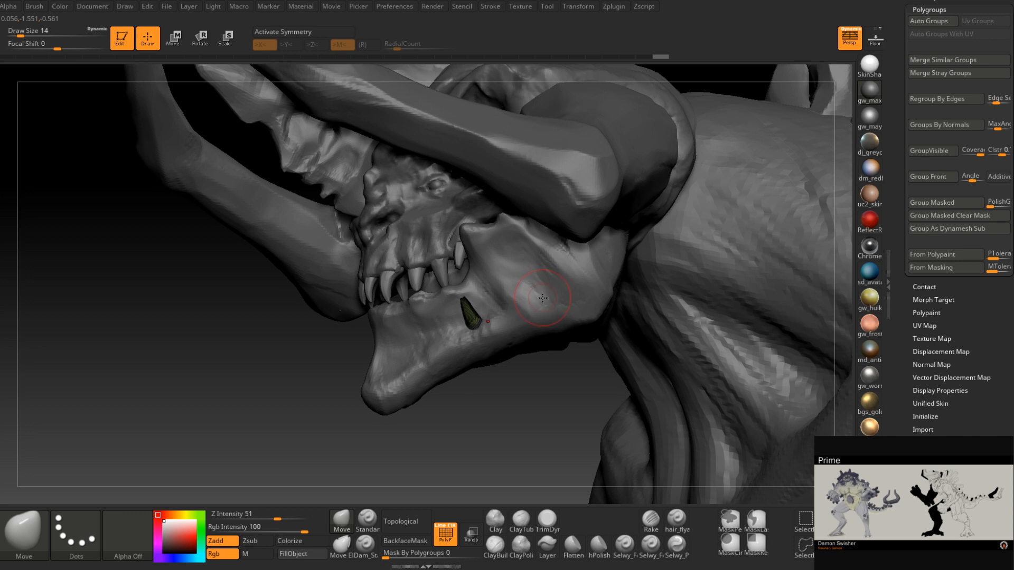
right_click_drag(561, 260, 577, 280)
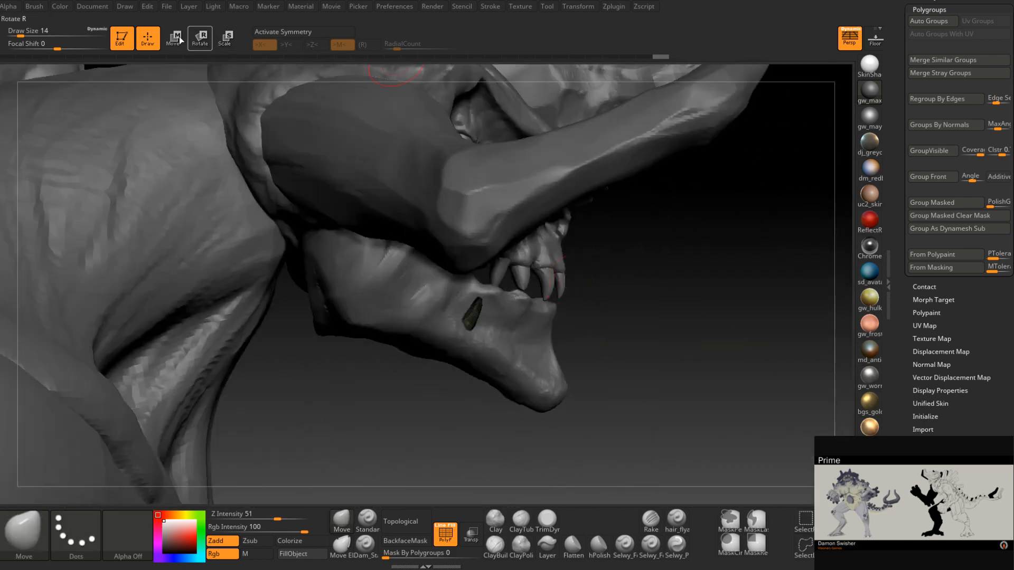
- Try to move the rearmost lower tooth pair upward with the gizmo while symmetry is off
key("w")
left_click(493, 225)
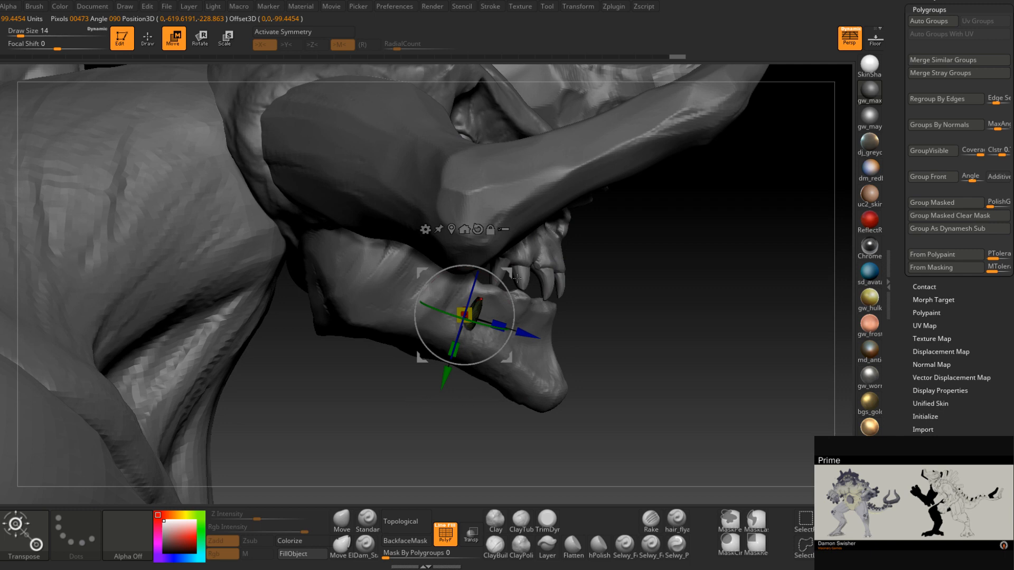
left_click_drag(507, 271, 514, 246)
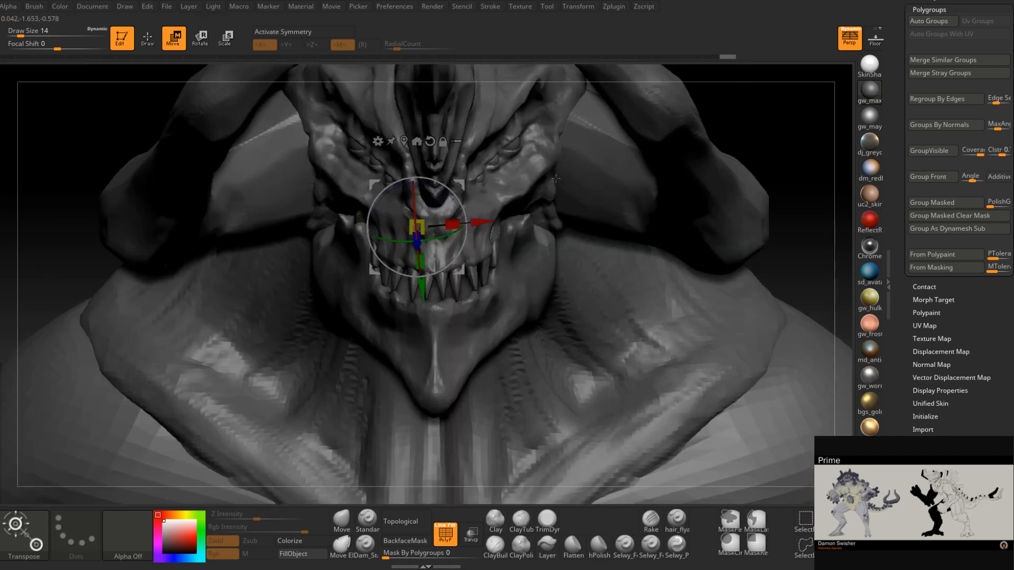
right_click_drag(349, 184, 666, 121)
left_click_drag(539, 235, 546, 247)
right_click_drag(549, 245, 674, 234)
- Undo the moves made to the rearmost lower tooth pair
key("ctrl+z")
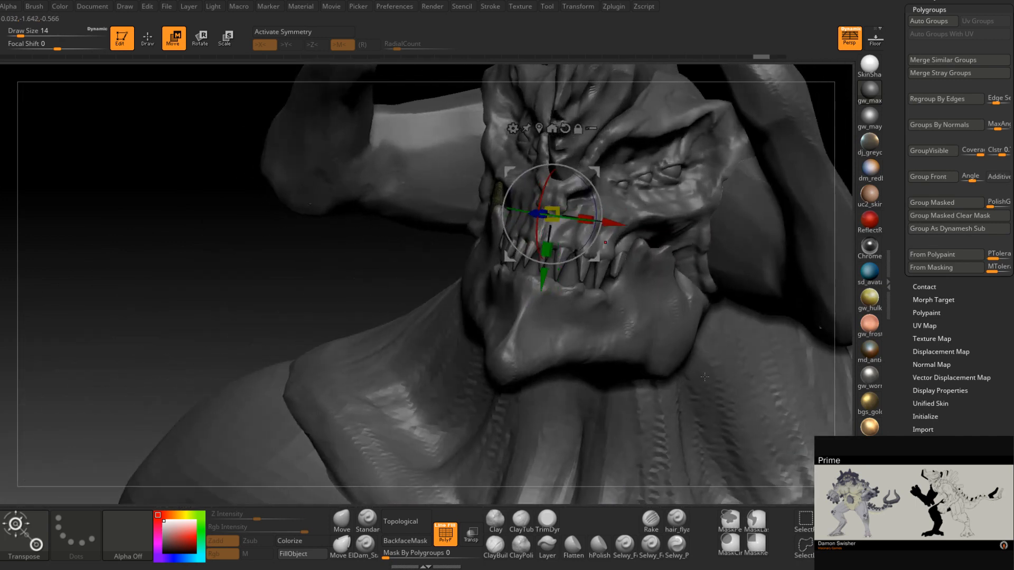
key("ctrl+z")
key("ctrl+z")
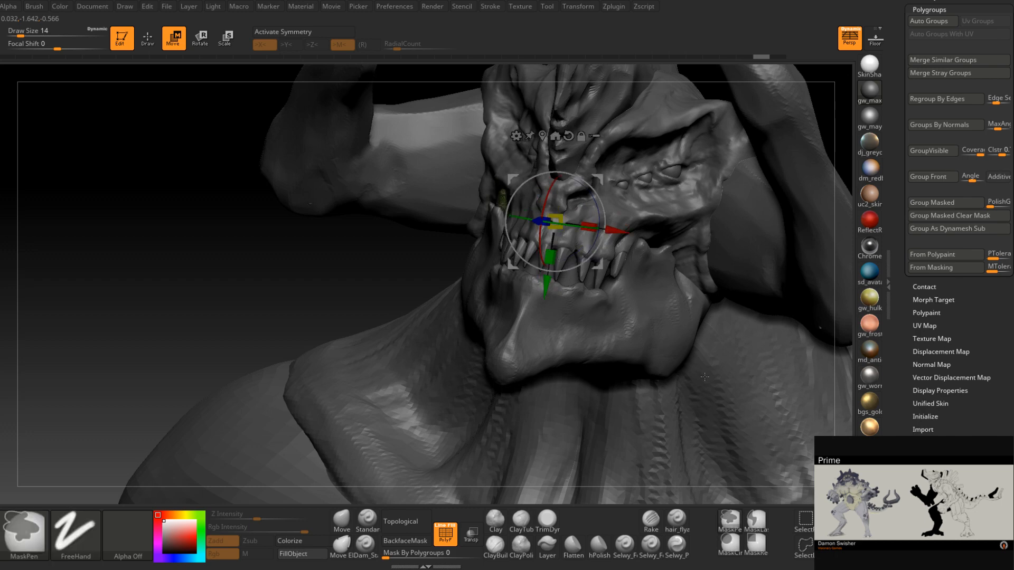
mouse_move(684, 259)
right_mouse_down()
mouse_move(750, 269)
mouse_move(707, 276)
mouse_move(719, 280)
right_mouse_up()
key("ctrl+z")
key("ctrl+z")
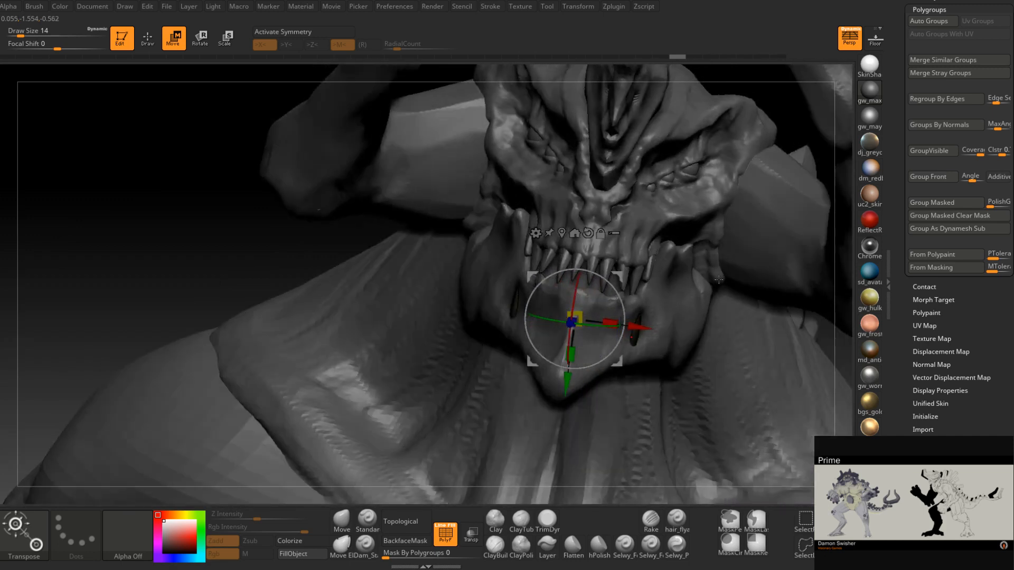
- Turn on X symmetry, centre the gizmo on the rearmost tooth and raise the pair to the jaw's upper edge
key("x")
left_click(561, 234)
mouse_move(567, 237)
right_mouse_down()
mouse_move(629, 219)
mouse_move(573, 277)
right_mouse_up()
left_click_drag(565, 285, 542, 201)
mouse_move(543, 201)
right_mouse_down()
mouse_move(602, 211)
mouse_move(624, 201)
right_mouse_up()
left_click_drag(573, 257, 572, 268)
right_click_drag(571, 268, 507, 256)
- Rotate and nudge the rearmost tooth pair so it sits tilted on the jaw behind the upper teeth
left_click_drag(649, 180, 662, 177)
right_click_drag(662, 177, 689, 170)
left_click_drag(704, 171, 703, 172)
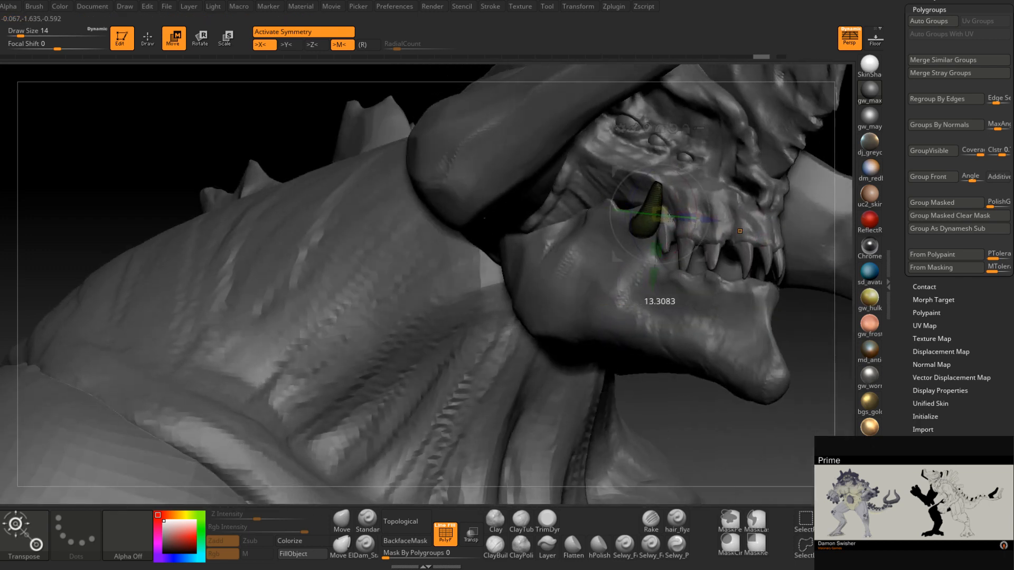
left_click_drag(597, 210, 599, 209)
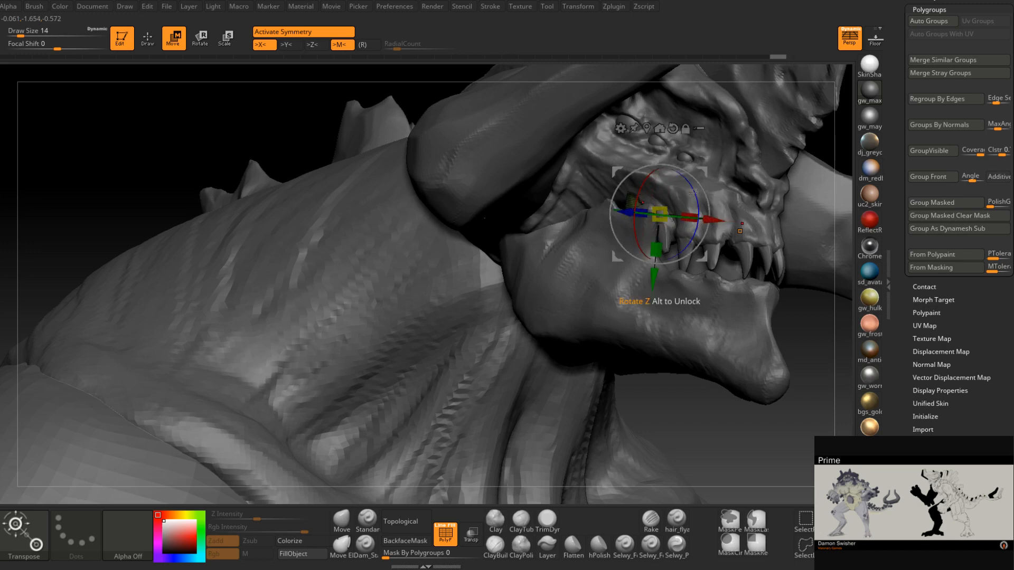
left_click_drag(699, 238, 699, 239)
right_click_drag(698, 227, 667, 224)
left_click_drag(703, 172, 701, 174)
right_click_drag(719, 171, 676, 179)
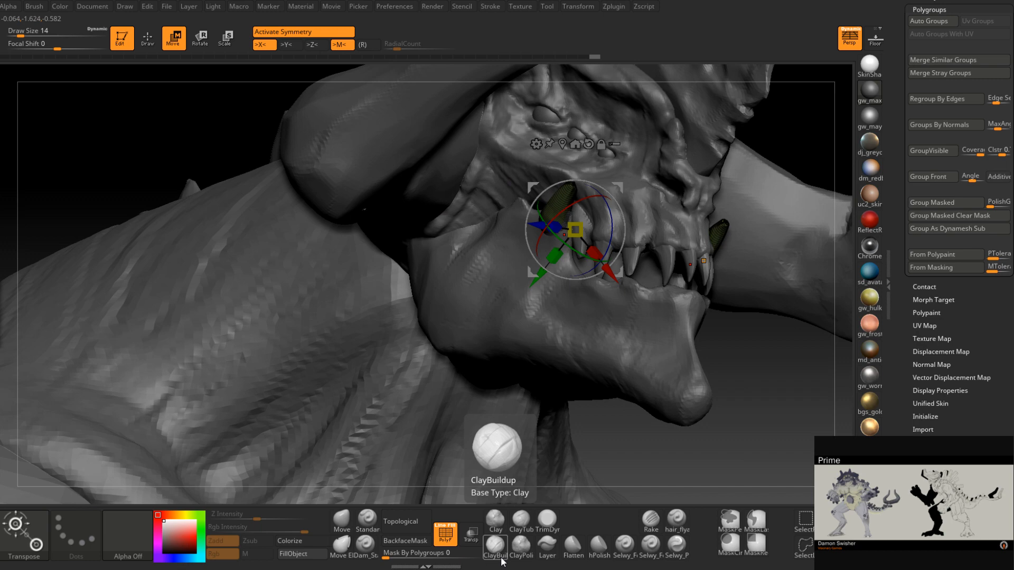
- Start reshaping the base of the rearmost lower tooth pair using the Move brush at draw size 16
right_click_drag(655, 326, 531, 434)
left_click(340, 526)
right_click_drag(607, 204, 607, 235, "ctrl")
key("s")
key("s")
left_click_drag(607, 235, 603, 233)
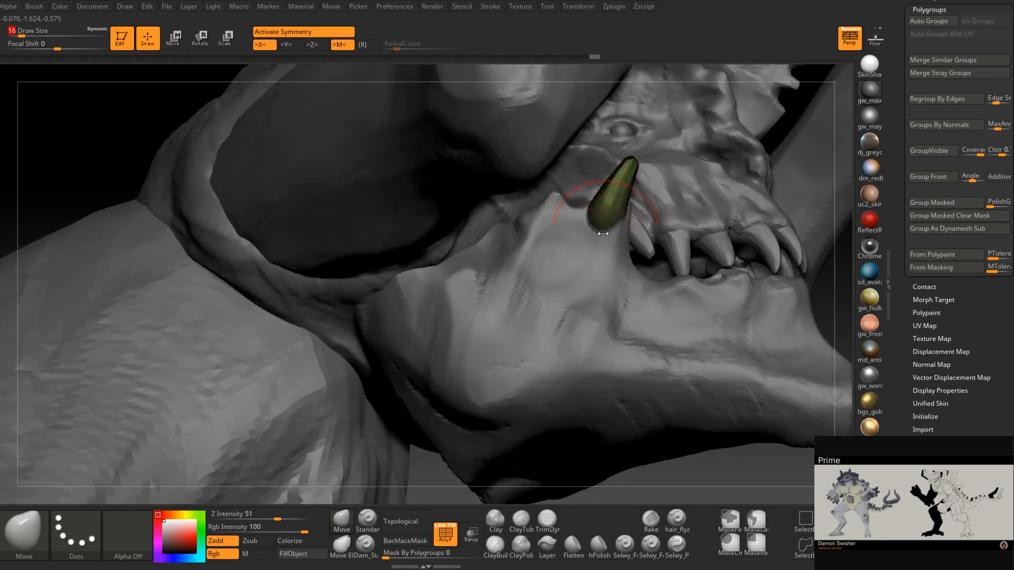
mouse_move(584, 255)
right_mouse_down()
mouse_move(583, 233)
mouse_move(621, 193)
right_mouse_up()
- Taper the tip of the rearmost lower tooth pair into a point with a smaller Move brush, draw size 8
key("space")
left_click_drag(622, 190, 616, 190)
right_click_drag(626, 176, 630, 151)
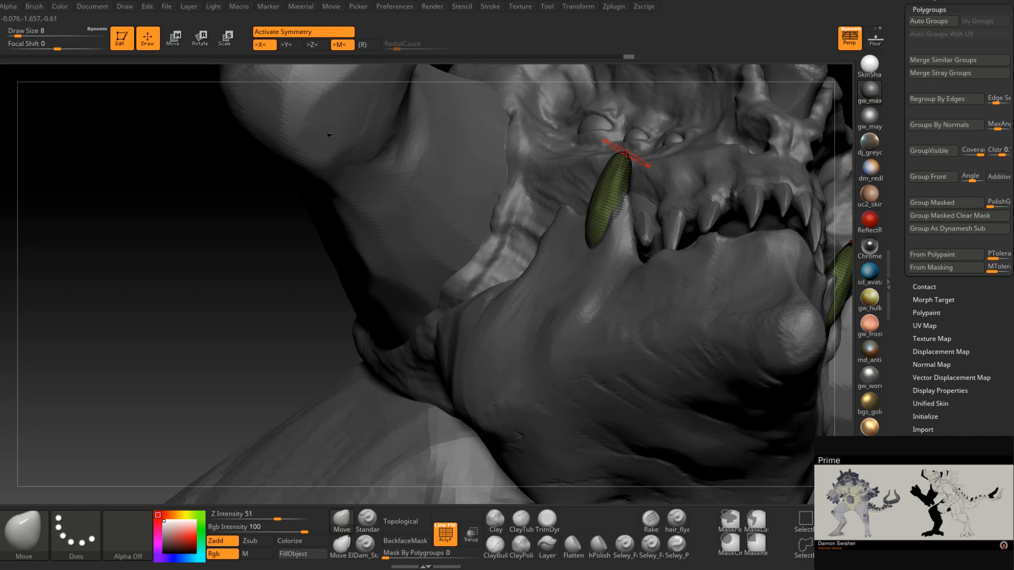
left_click_drag(644, 119, 637, 127)
right_click_drag(637, 149, 622, 141)
key("space")
left_click_drag(626, 150, 633, 145)
right_click_drag(635, 146, 644, 330)
- Plane the sides of the rearmost lower tooth pair with the TrimDynamic brush at draw size 11
left_click(554, 525)
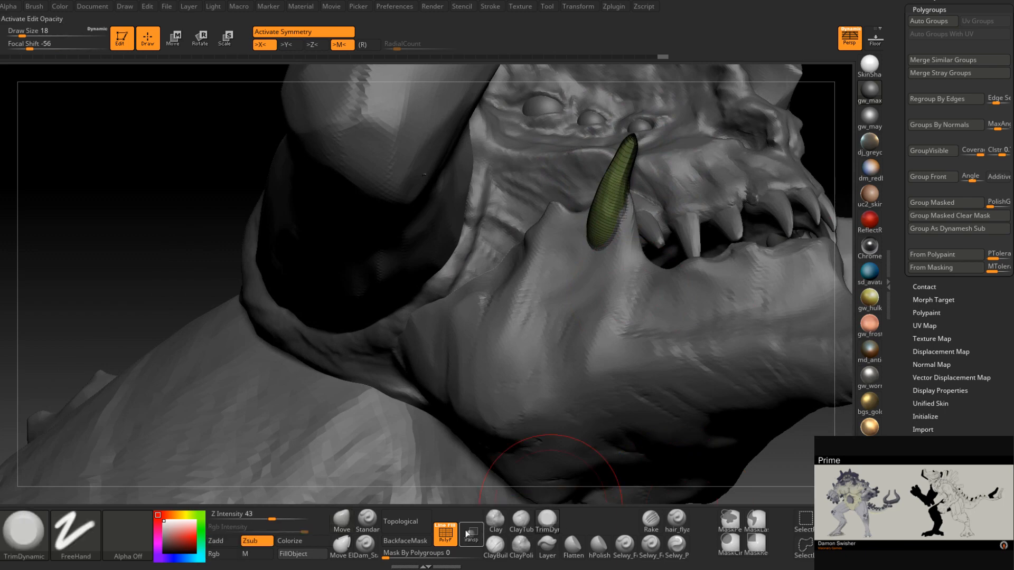
right_click_drag(510, 316, 572, 252)
key("space")
left_click_drag(572, 251, 567, 250)
mouse_move(585, 237)
right_mouse_down()
mouse_move(571, 240)
mouse_move(562, 280)
right_mouse_up()
right_click_drag(581, 222, 619, 183)
mouse_move(604, 232)
right_mouse_down()
mouse_move(553, 271)
mouse_move(589, 238)
right_mouse_up()
right_click_drag(537, 277, 576, 256)
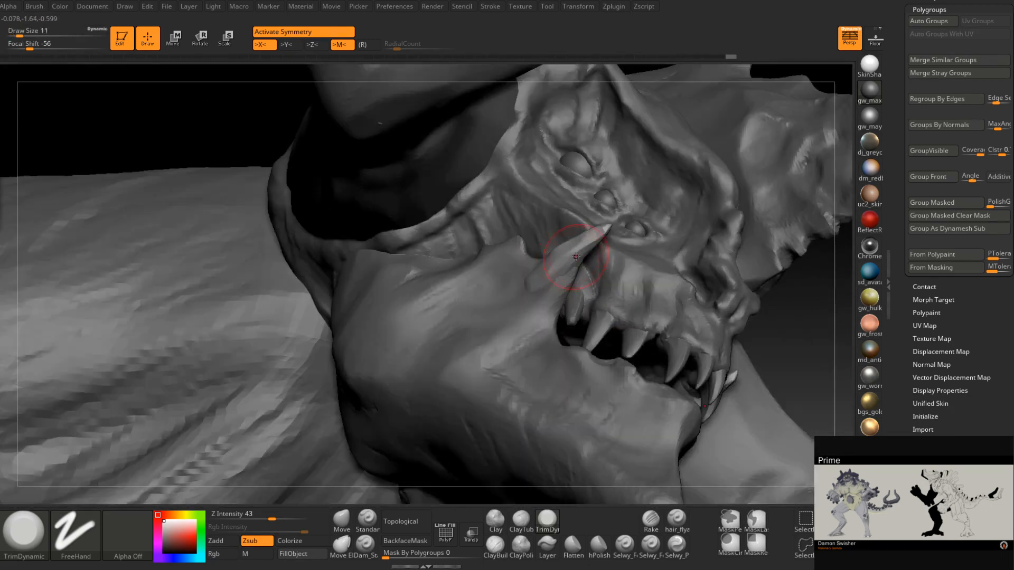
right_click_drag(524, 301, 576, 304)
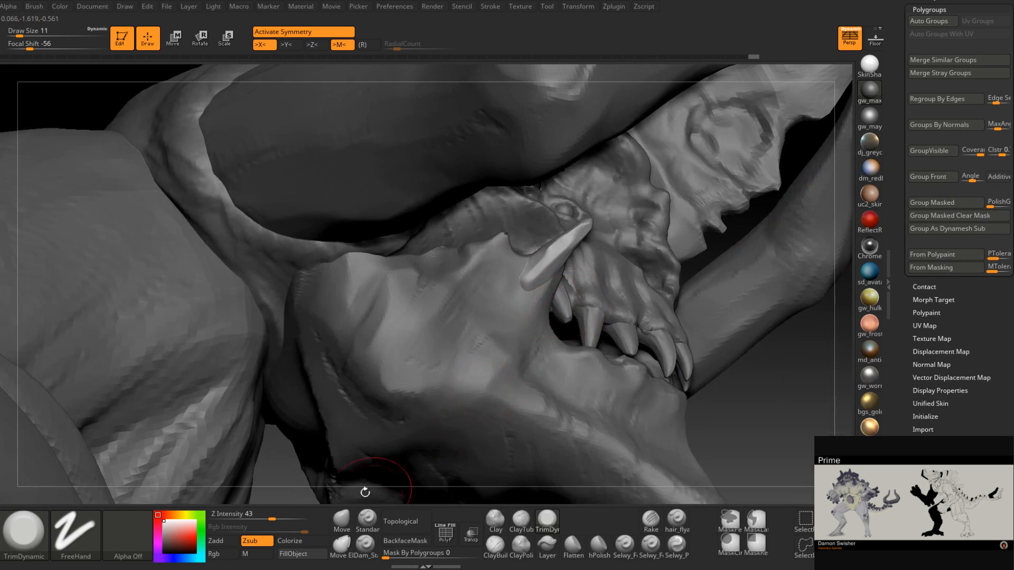
- Refine the curve and outline of the rearmost tooth pair from side and front with the Move brush, ending at draw size 11
left_click(342, 521)
right_click(558, 259)
left_click_drag(560, 274, 556, 274)
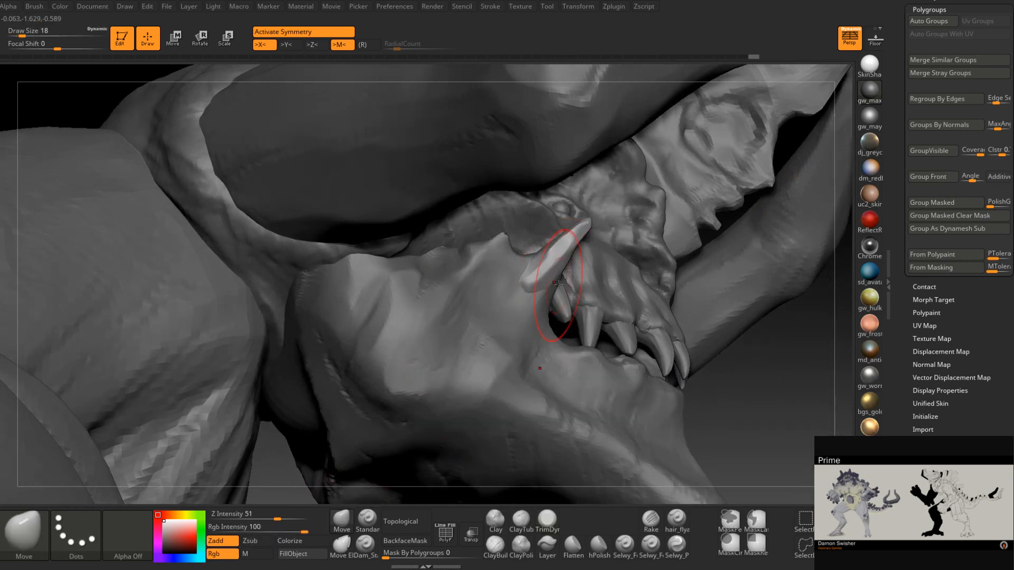
mouse_move(523, 261)
right_mouse_down()
mouse_move(554, 238)
mouse_move(594, 233)
mouse_move(565, 248)
mouse_move(586, 170)
right_mouse_up()
right_click(581, 200)
left_click_drag(580, 215, 602, 208)
right_click_drag(593, 207, 598, 207)
right_click(581, 205)
left_click_drag(582, 215, 604, 200)
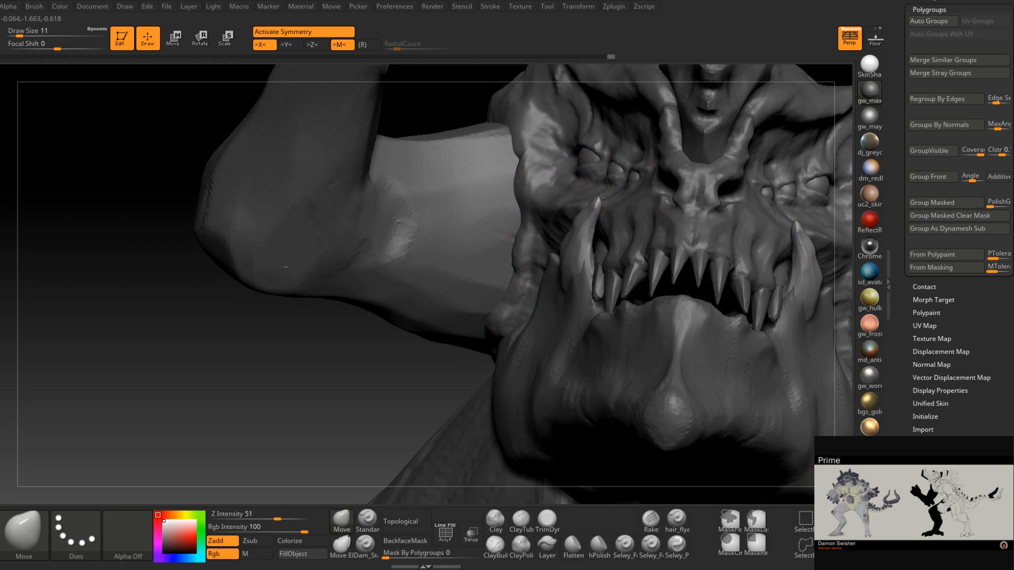
left_click_drag(584, 213, 570, 226)
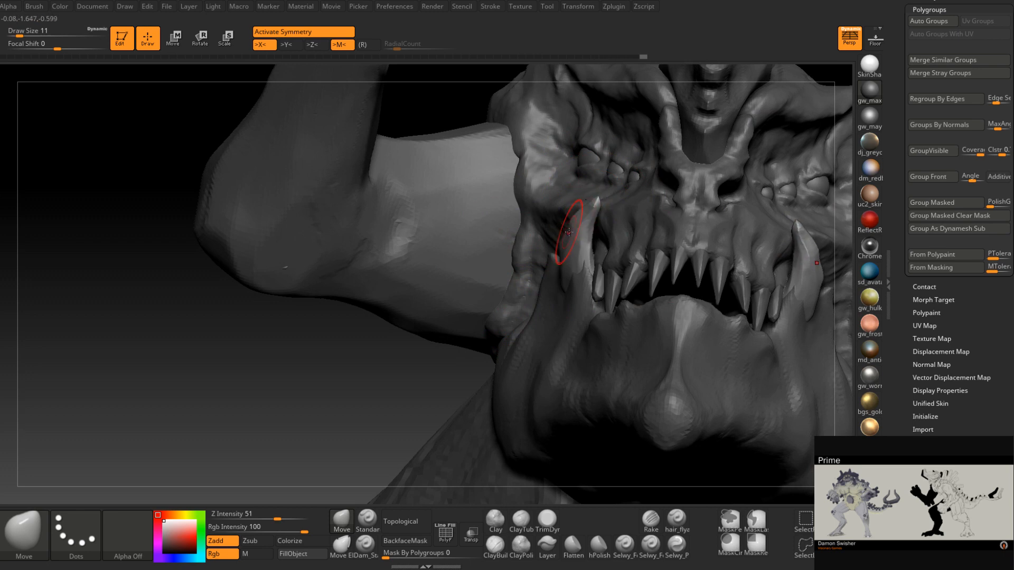
- Isolate the second lower tooth pair from the back for editing and enlarge the Move brush to draw size 17
mouse_move(560, 240)
right_mouse_down()
mouse_move(538, 306)
mouse_move(550, 277)
mouse_move(547, 301)
mouse_move(593, 294)
mouse_move(583, 283)
right_mouse_up()
key("s")
left_click_drag(593, 288, 603, 288)
mouse_move(593, 289)
right_mouse_down()
mouse_move(620, 284)
mouse_move(600, 265)
mouse_move(623, 337)
mouse_move(616, 322)
mouse_move(566, 313)
right_mouse_up()
left_click(522, 358, "ctrl+shift")
left_click(637, 315, "ctrl+shift")
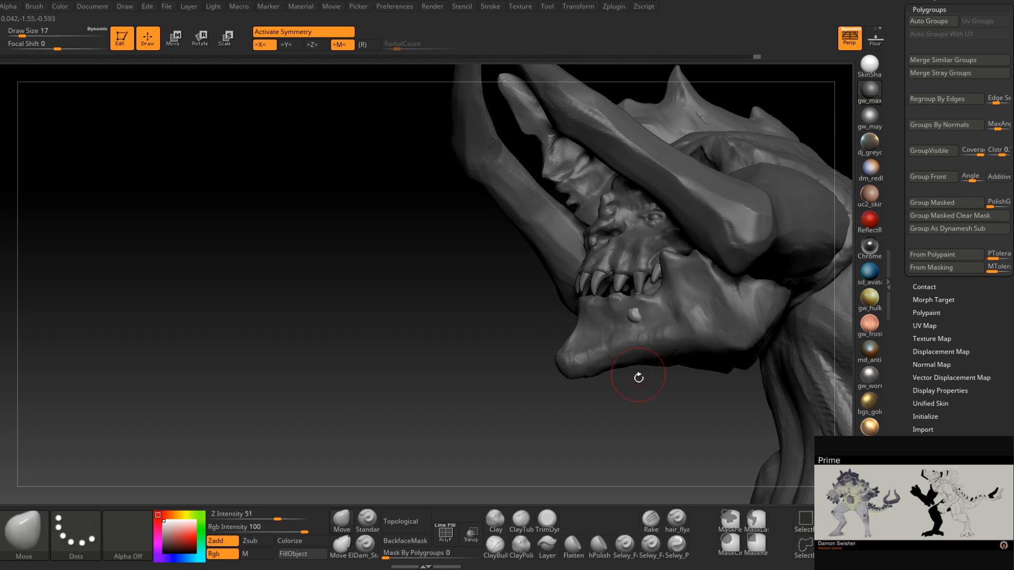
- Centre the gizmo on the second tooth pair, seat it on the jaw edge behind the upper teeth and touch up its shape
key("w")
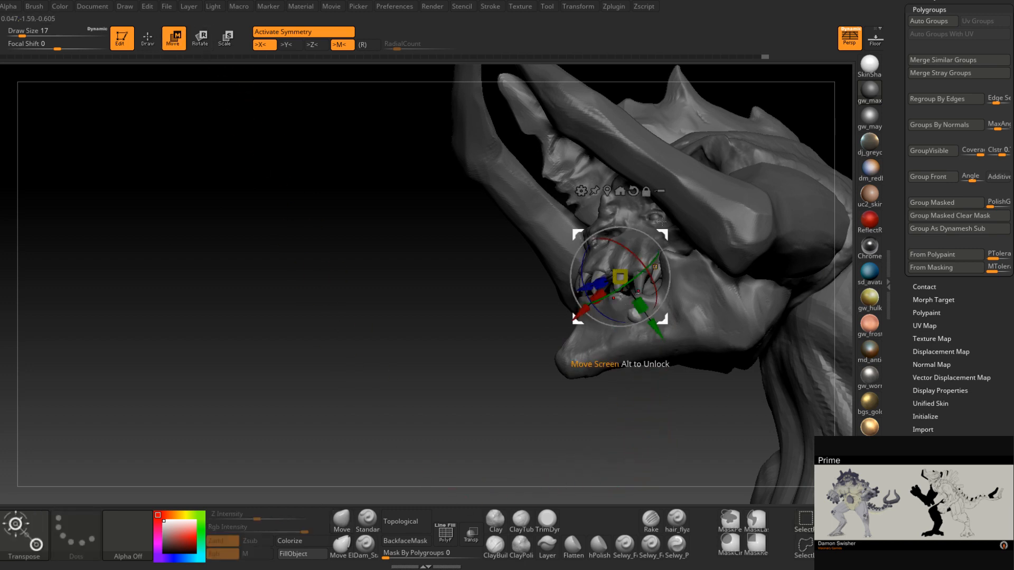
left_click(607, 191)
left_click_drag(616, 401, 586, 295, "alt")
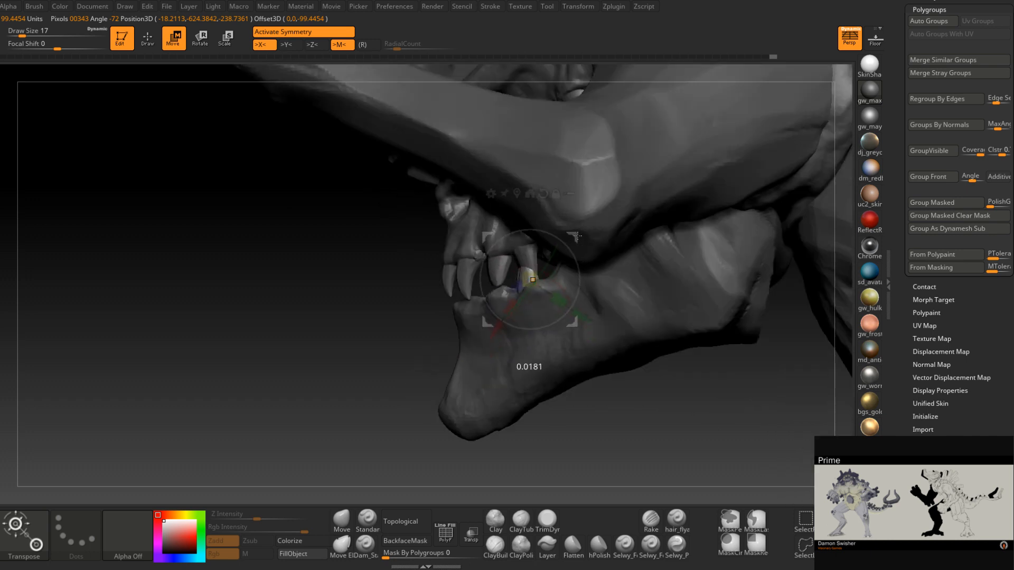
left_click_drag(589, 265, 700, 280)
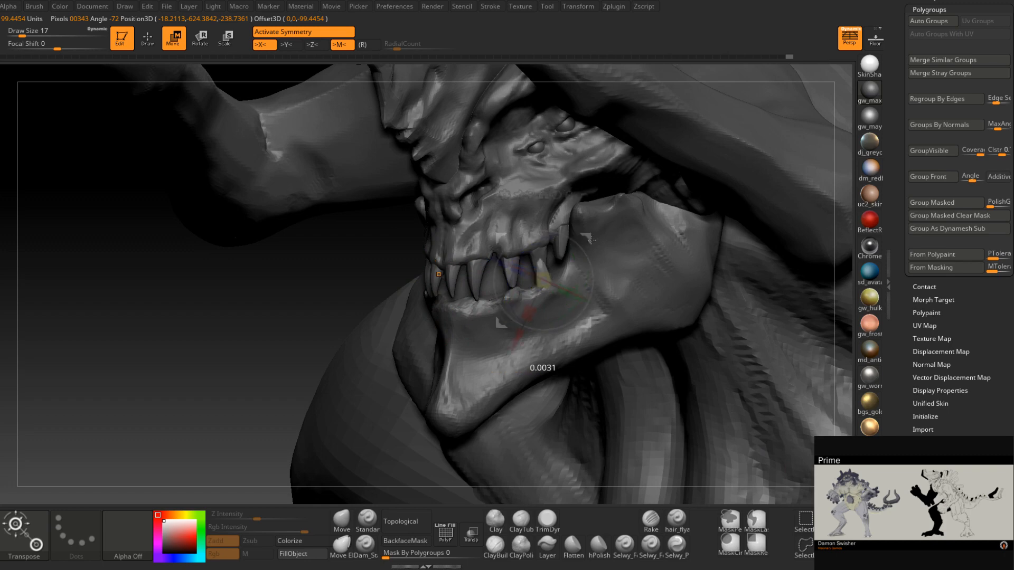
left_click_drag(605, 232, 627, 227)
key("q")
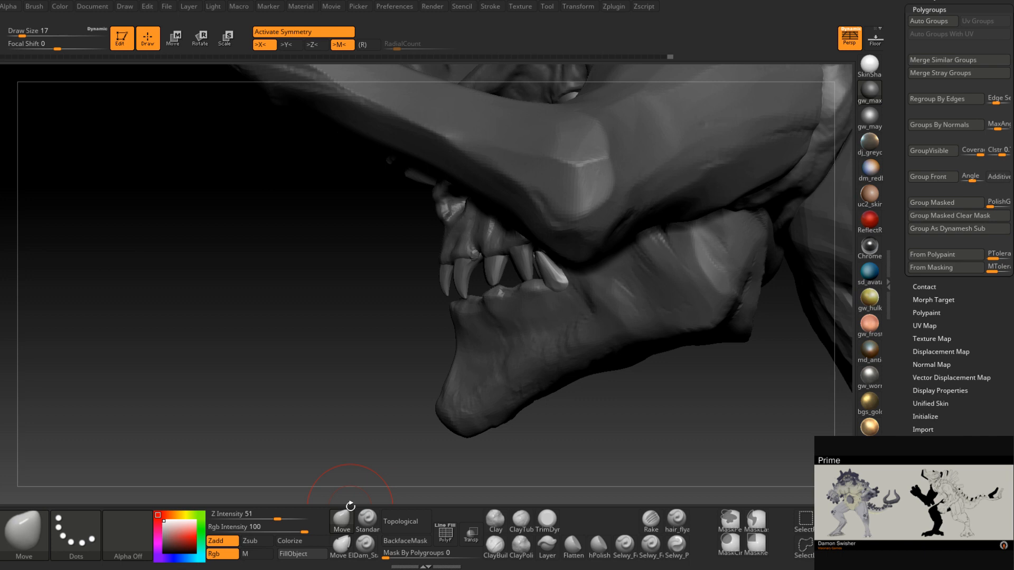
key("space")
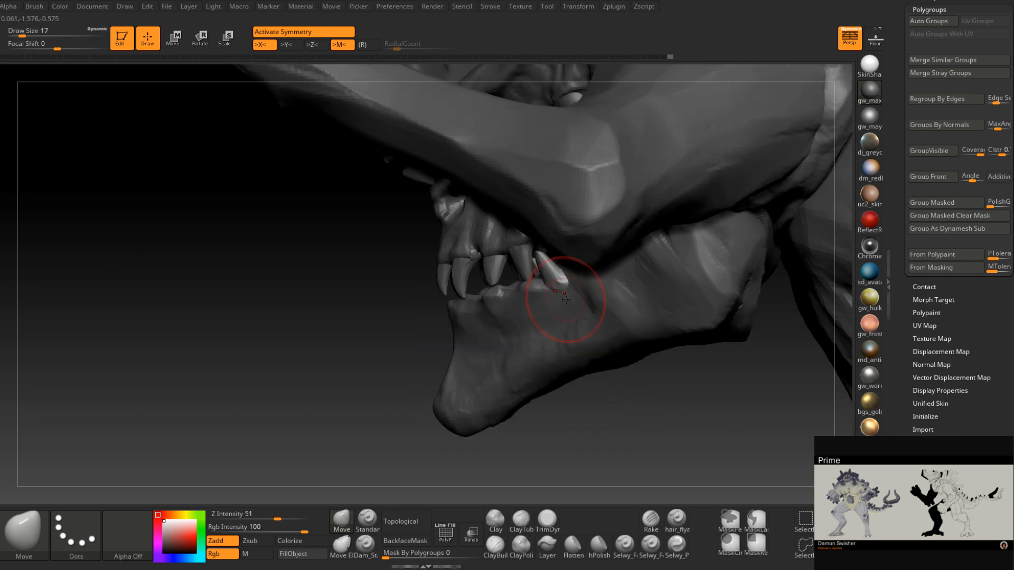
mouse_move(572, 304)
right_mouse_down()
mouse_move(559, 303)
mouse_move(569, 308)
mouse_move(575, 294)
mouse_move(550, 309)
mouse_move(545, 288)
mouse_move(566, 278)
mouse_move(548, 290)
mouse_move(555, 296)
right_mouse_up()
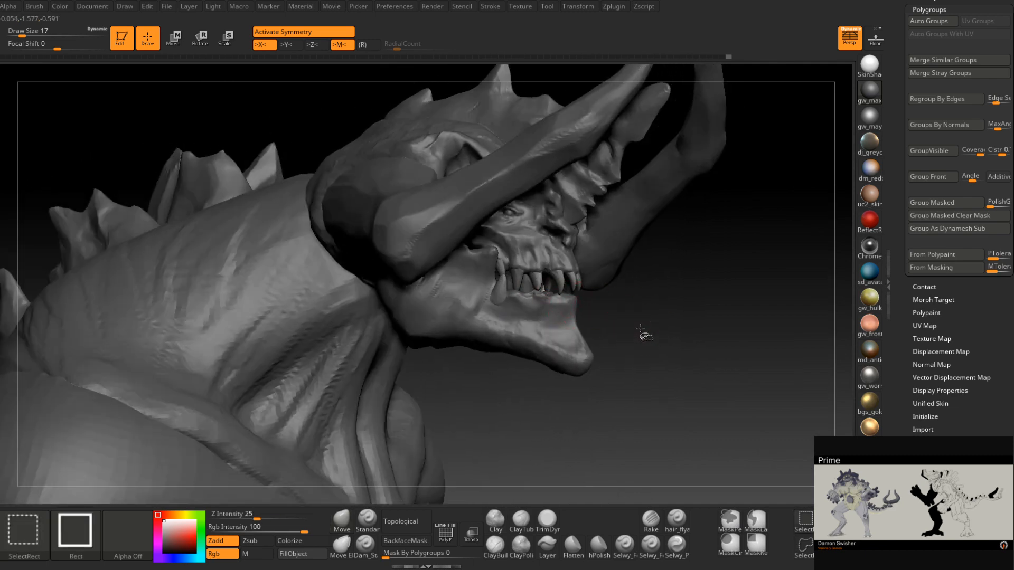
- Isolate the third lower tooth pair from the back and mask the remaining lower teeth
mouse_move(646, 339)
left_mouse_down()
mouse_move(610, 336)
mouse_move(630, 337)
left_mouse_up()
left_click(537, 301, "ctrl+shift")
left_click_drag(599, 283, 645, 309)
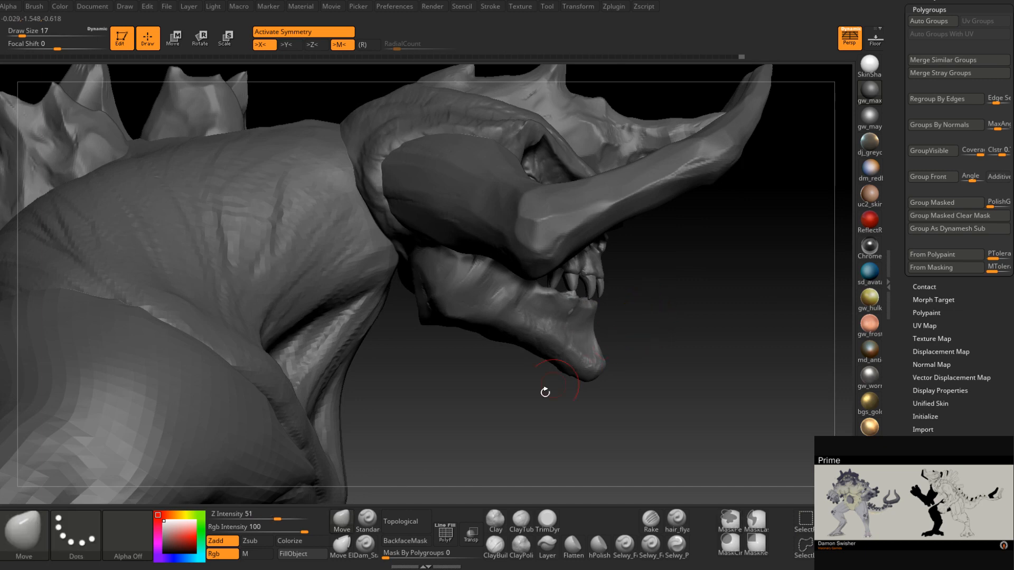
left_click_drag(671, 313, 665, 315, "ctrl")
- Position the third lower tooth pair on the jaw edge between the upper teeth with the gizmo
key("w")
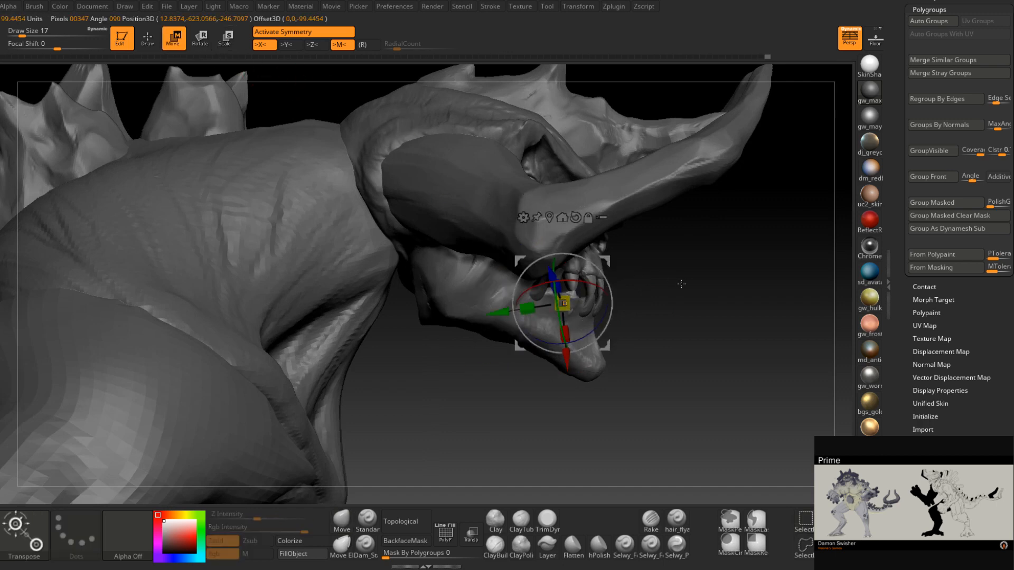
left_click_drag(681, 284, 678, 266)
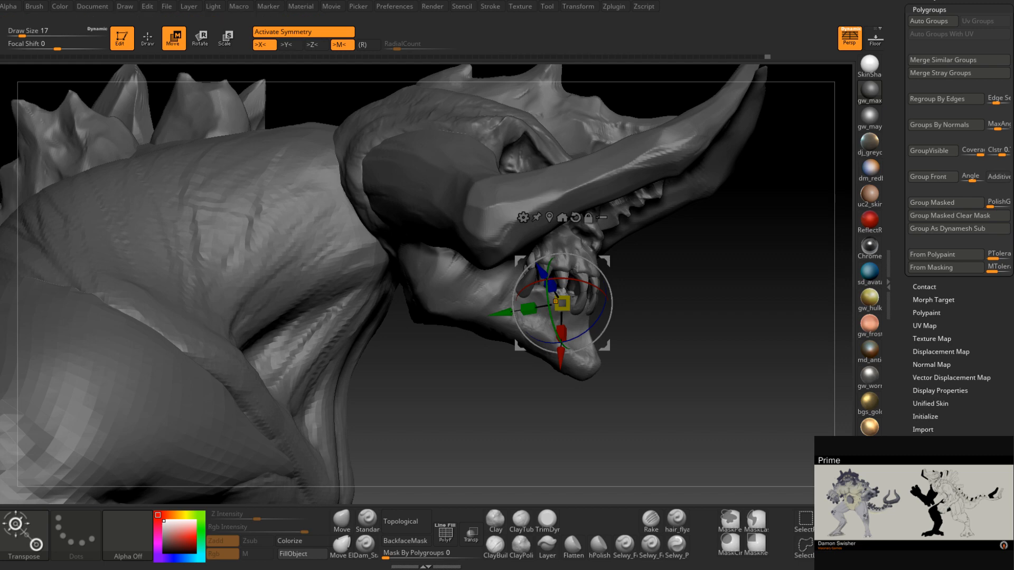
right_click_drag(703, 305, 675, 320)
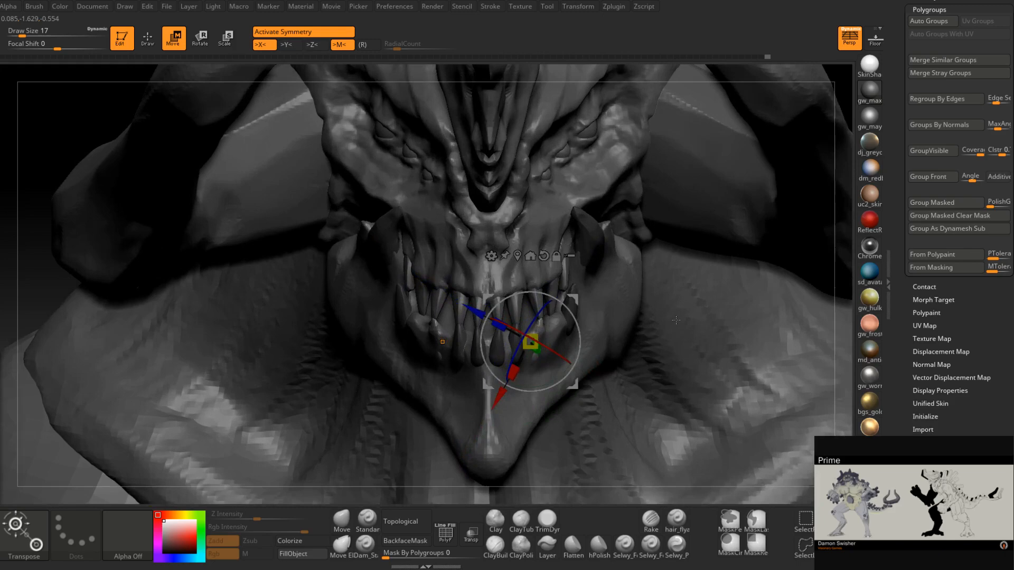
right_click_drag(676, 320, 628, 351)
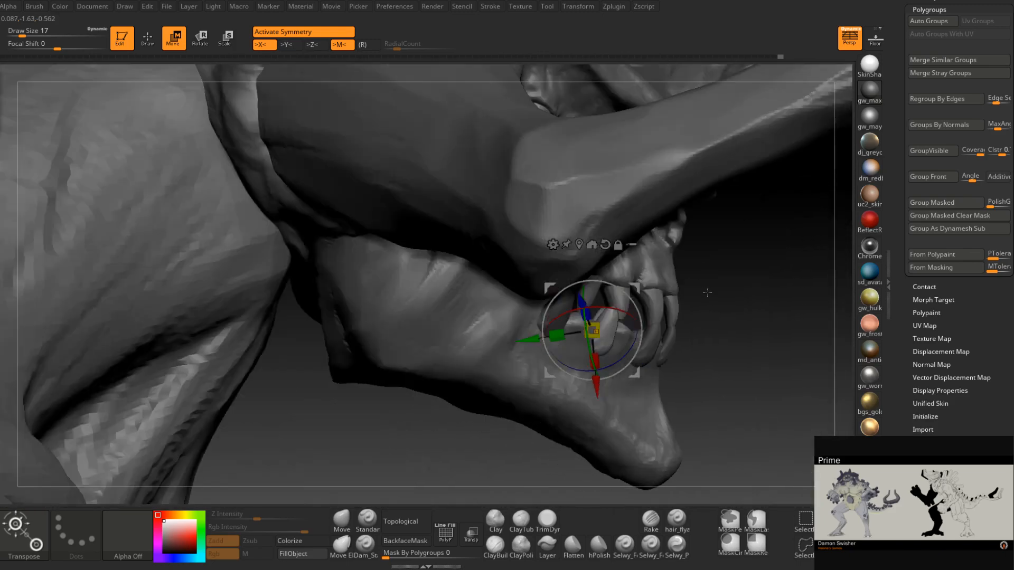
left_click_drag(628, 351, 630, 373)
right_click_drag(666, 285, 361, 505)
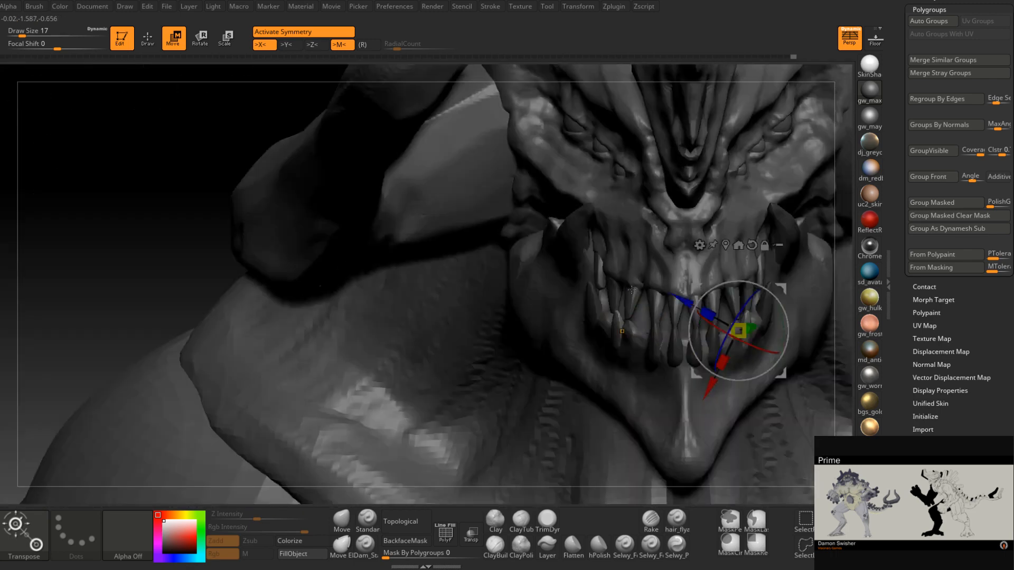
- Shape the third lower tooth pair into an upward-pointing fang with the Move brush, reducing the draw size to 6
key("q")
right_click_drag(554, 305, 560, 359, "ctrl")
right_click_drag(559, 359, 723, 316)
mouse_move(643, 362)
right_mouse_down()
mouse_move(656, 317)
mouse_move(666, 317)
mouse_move(636, 351)
mouse_move(643, 383)
mouse_move(648, 370)
right_mouse_up()
key("space")
left_click(650, 327)
key("space")
left_click(668, 317)
key("s")
left_click(637, 346)
key("space")
left_click(644, 369)
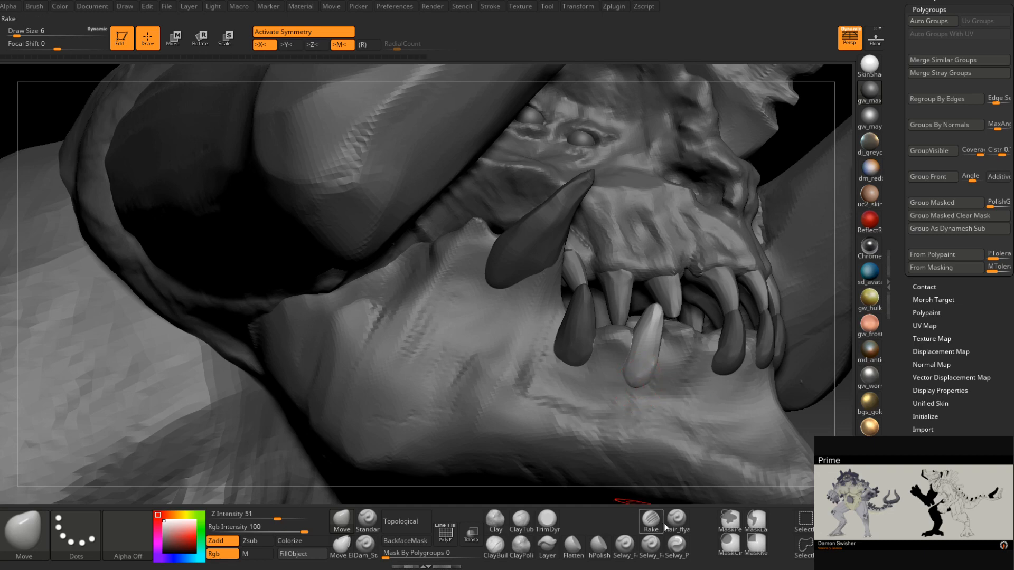
- Plane and sharpen the third lower tooth pair with the TrimDynamic brush at draw size 6
left_click(547, 521)
mouse_move(666, 372)
right_mouse_down()
mouse_move(647, 360)
mouse_move(623, 368)
mouse_move(632, 328)
mouse_move(645, 337)
mouse_move(652, 316)
right_mouse_up()
left_click_drag(647, 311, 665, 342)
right_click_drag(667, 339, 647, 316)
key("space")
left_click_drag(653, 319, 651, 318)
mouse_move(647, 311)
right_mouse_down()
mouse_move(661, 313)
mouse_move(649, 327)
right_mouse_up()
key("space")
left_click_drag(650, 327, 651, 327)
right_click_drag(647, 348, 669, 380)
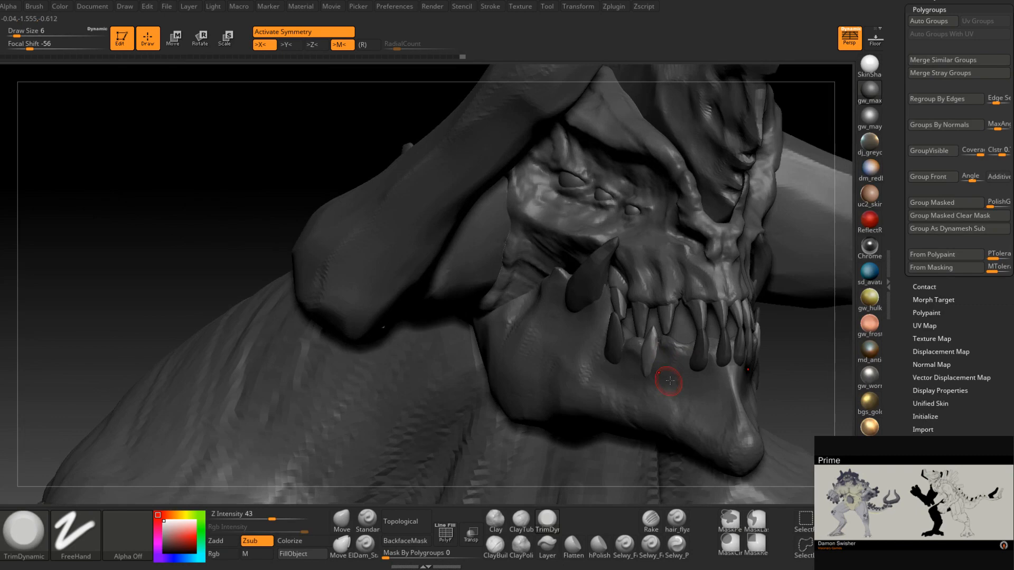
right_click_drag(670, 381, 655, 344)
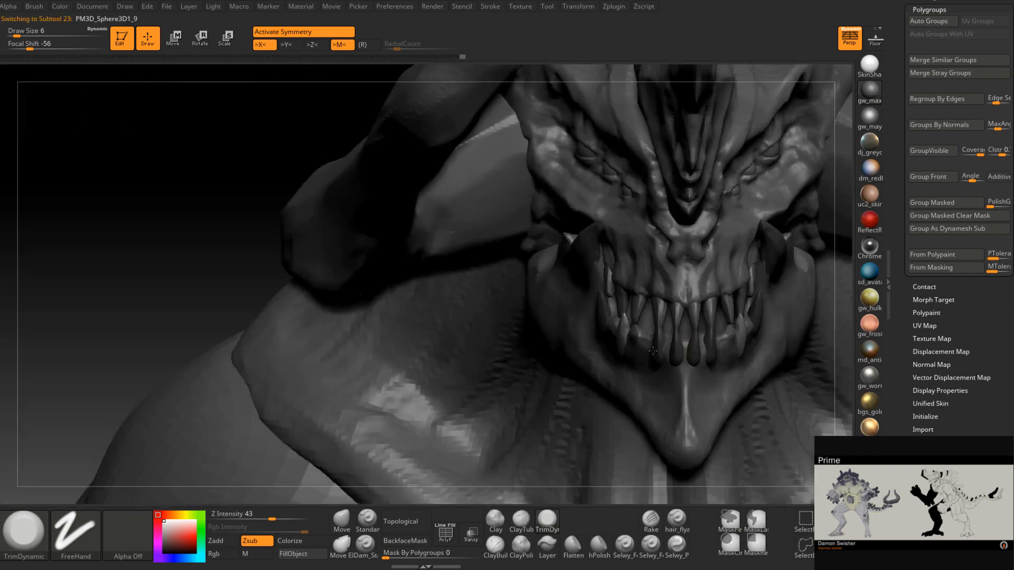
- Mask all lower teeth except the fourth pair from the back
mouse_move(650, 391)
right_mouse_down()
mouse_move(707, 380)
mouse_move(623, 369)
mouse_move(622, 385)
mouse_move(663, 381)
mouse_move(624, 382)
right_mouse_up()
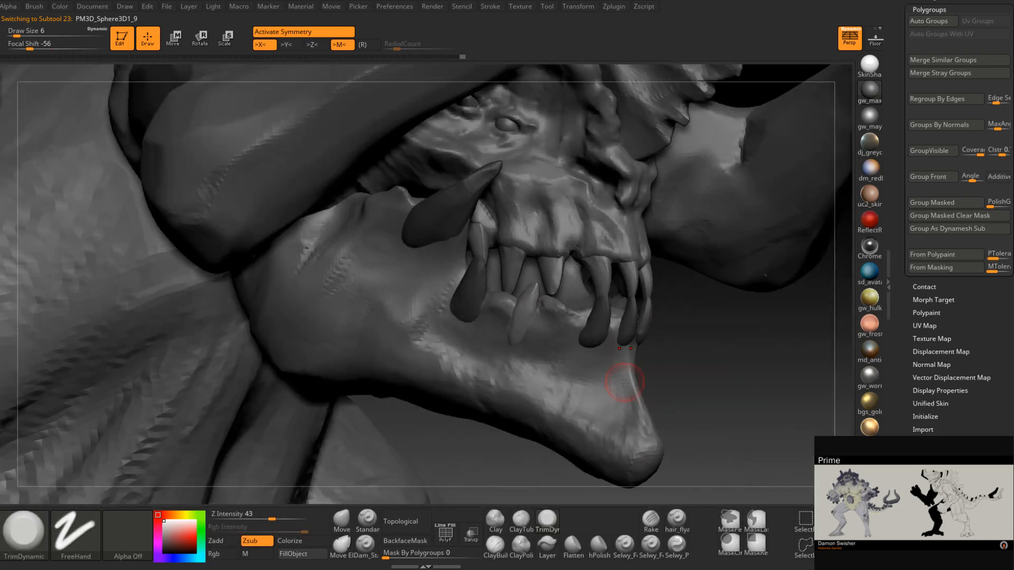
left_click_drag(675, 361, 688, 381, "ctrl")
left_click(597, 323, "ctrl+shift")
left_click(696, 324, "ctrl")
left_click(700, 322, "ctrl+shift")
left_click(696, 325, "ctrl")
- Pull the fourth lower tooth pair's tip and body into an upright fang with the Move brush
left_click(342, 520)
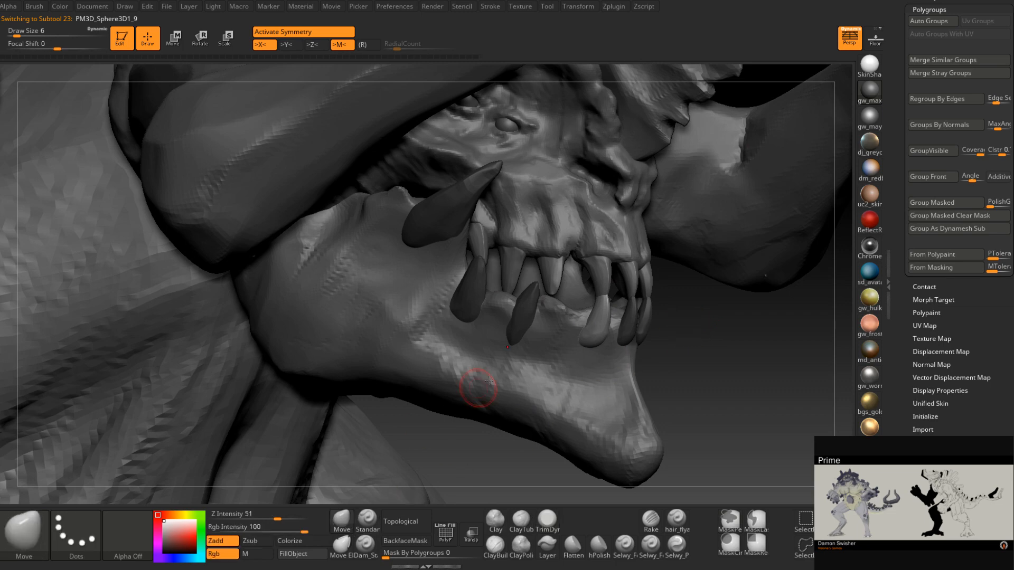
right_click_drag(605, 310, 605, 309)
key("space")
left_click_drag(605, 306, 606, 304)
right_click_drag(606, 305, 606, 308)
key("space")
left_click_drag(606, 309, 586, 305)
right_click_drag(583, 315, 600, 321)
left_click_drag(594, 316, 587, 316)
right_click_drag(591, 315, 579, 313)
- Adjust the lower body and root of the fourth tooth pair against the jaw with the Move brush
key("space")
left_click_drag(579, 313, 570, 328)
right_click_drag(571, 326, 562, 338)
left_click_drag(580, 295, 577, 293)
left_click_drag(567, 344, 563, 343)
right_click_drag(563, 344, 570, 321)
key("space")
left_click_drag(576, 352, 572, 375)
right_click_drag(571, 375, 697, 313)
- Mask all lower teeth except the frontmost pair
key("ctrl+shift")
key("ctrl+shift")
left_click(639, 335, "ctrl+shift")
left_click(645, 346, "ctrl")
- Reshape the frontmost lower tooth pair with the Move brush so its tip points upward from the jaw
mouse_move(645, 347)
right_mouse_down()
mouse_move(623, 338)
mouse_move(596, 359)
right_mouse_up()
key("space")
left_click_drag(598, 363, 602, 363)
mouse_move(601, 362)
right_mouse_down()
mouse_move(587, 351)
mouse_move(603, 331)
right_mouse_up()
key("s")
left_click_drag(604, 331, 607, 325)
key("s")
left_click_drag(607, 326, 601, 325)
- Fine-tune the tip and root of the frontmost lower tooth pair with resized Move brush strokes
mouse_move(586, 340)
right_mouse_down()
mouse_move(606, 341)
mouse_move(607, 329)
right_mouse_up()
key("s")
left_click_drag(608, 329, 604, 329)
mouse_move(613, 338)
right_mouse_down()
mouse_move(601, 332)
mouse_move(623, 360)
right_mouse_up()
key("space")
left_click_drag(604, 365, 601, 367)
mouse_move(602, 366)
right_mouse_down()
mouse_move(621, 336)
mouse_move(613, 343)
mouse_move(628, 343)
mouse_move(636, 393)
right_mouse_up()
- Clear the mask and plane the front lower teeth with the TrimDynamic brush at draw size 7
key("ctrl")
left_click_drag(636, 396, 647, 414, "ctrl")
right_click_drag(647, 414, 616, 405)
left_click(547, 519)
mouse_move(617, 449)
right_mouse_down()
mouse_move(641, 306)
mouse_move(634, 274)
right_mouse_up()
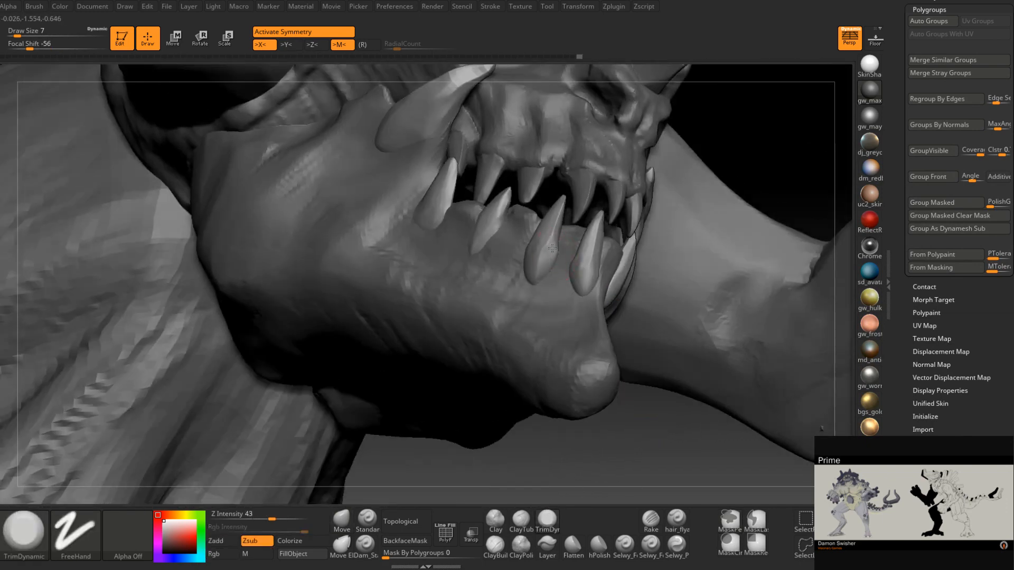
mouse_move(551, 251)
right_mouse_down()
mouse_move(530, 268)
mouse_move(559, 253)
mouse_move(605, 273)
mouse_move(554, 267)
mouse_move(572, 321)
right_mouse_up()
left_click_drag(572, 321, 575, 313)
right_click_drag(575, 306, 576, 320)
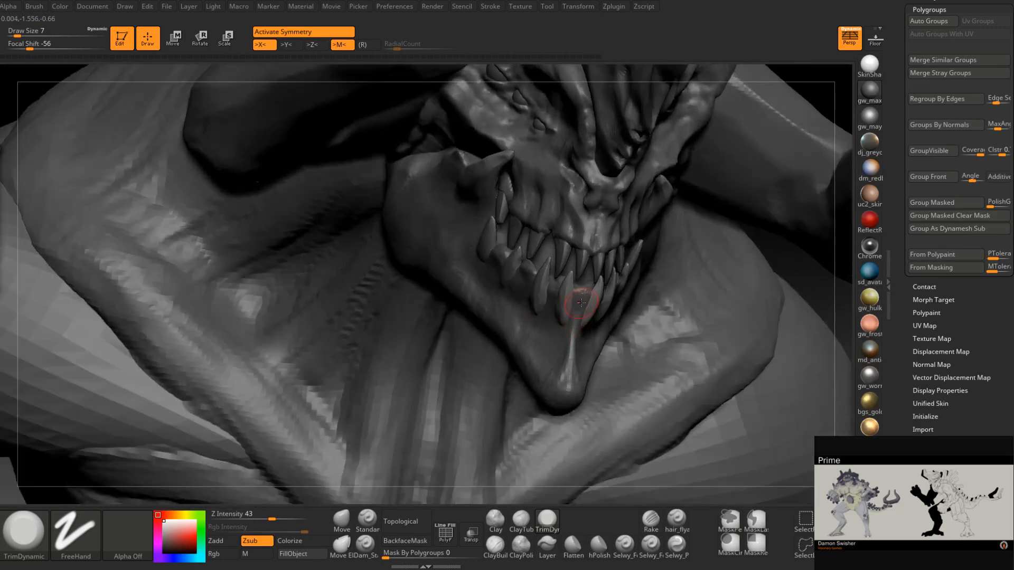
- Switch to the jaw subtool and build up gum around the frontmost tooth roots with ClayBuildup at draw size 7
left_click(583, 295, "alt")
left_click(495, 544)
right_click_drag(571, 295, 583, 289)
left_click_drag(582, 289, 580, 301)
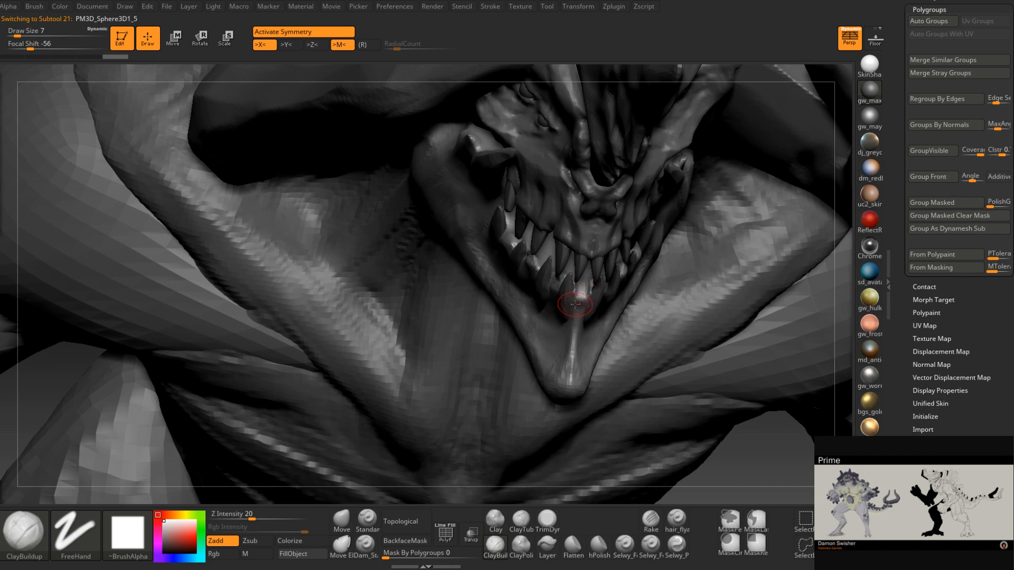
left_click_drag(570, 289, 571, 294)
right_click_drag(572, 294, 574, 319)
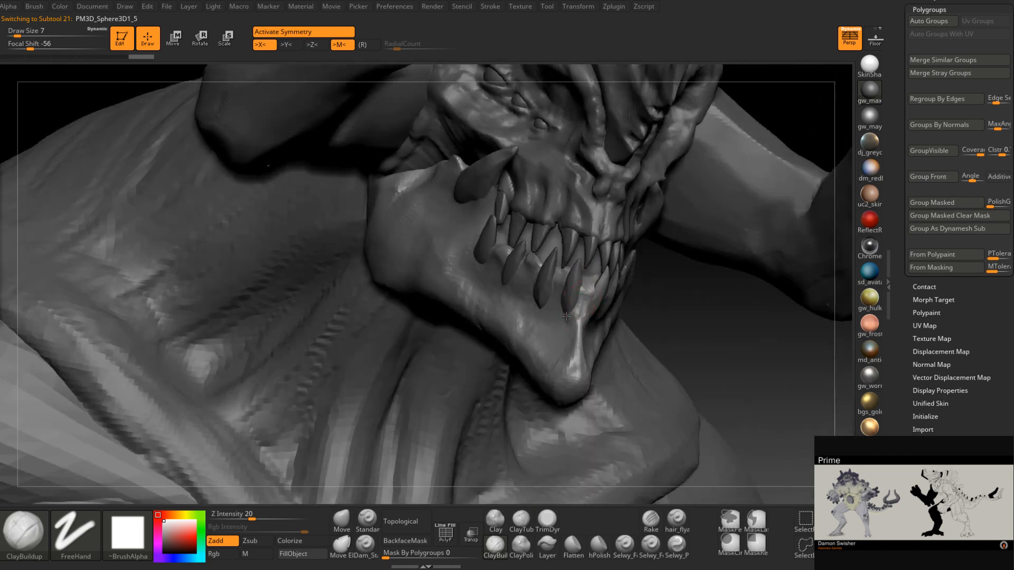
- Add ClayBuildup ridges on the jaw beneath the roots of the two front lower tooth pairs
mouse_move(556, 299)
left_mouse_down()
mouse_move(567, 316)
mouse_move(550, 304)
left_mouse_up()
right_click_drag(550, 303, 530, 308)
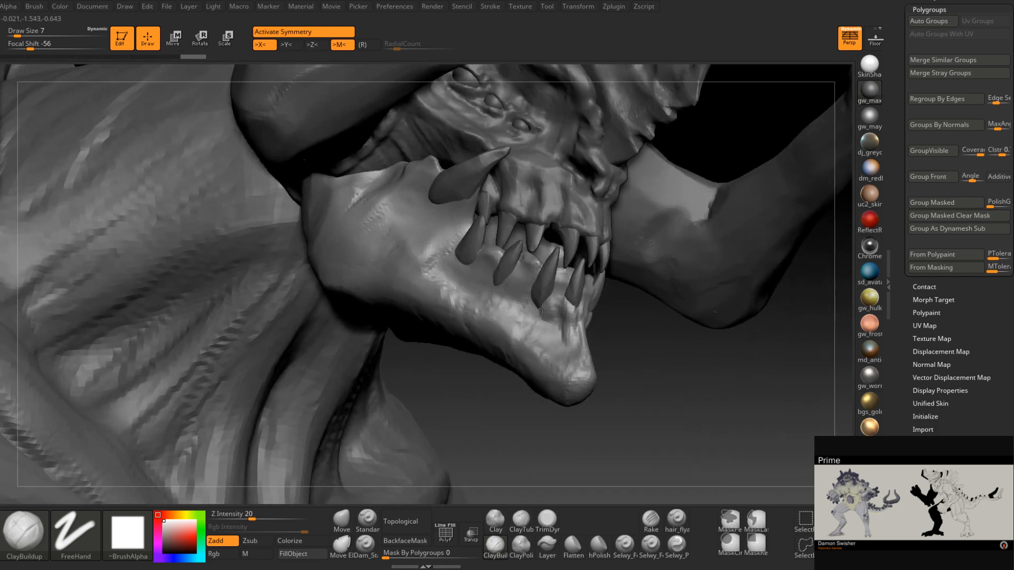
left_click_drag(533, 323, 542, 305)
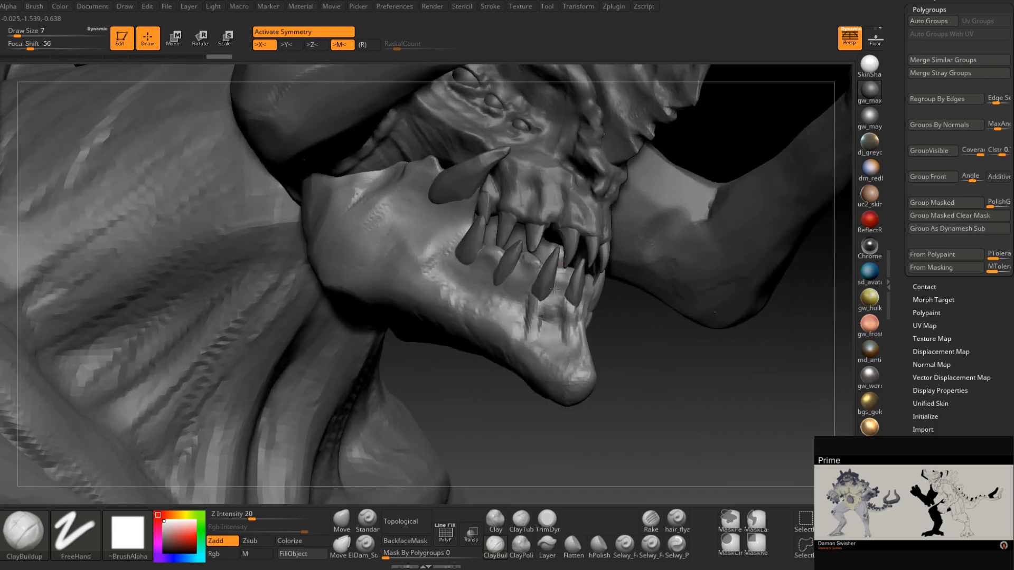
right_click_drag(552, 290, 555, 317)
left_click_drag(555, 302, 562, 268)
- Fill the gum line between the front lower teeth with short ClayBuildup strokes and smooth the added clay
right_click_drag(577, 260, 561, 275, "shift")
left_click_drag(564, 263, 559, 280)
right_click_drag(559, 280, 581, 280)
left_click_drag(585, 280, 590, 268)
mouse_move(587, 270)
right_mouse_down()
mouse_move(579, 280)
mouse_move(586, 275)
right_mouse_up()
left_click_drag(587, 276, 588, 269)
right_click_drag(587, 271, 565, 274)
left_click_drag(577, 268, 572, 277)
right_click_drag(572, 278, 597, 274)
left_click_drag(587, 272, 584, 279, "shift")
mouse_move(583, 279)
right_mouse_down()
mouse_move(568, 274)
mouse_move(585, 274)
mouse_move(574, 309)
mouse_move(588, 297)
right_mouse_up()
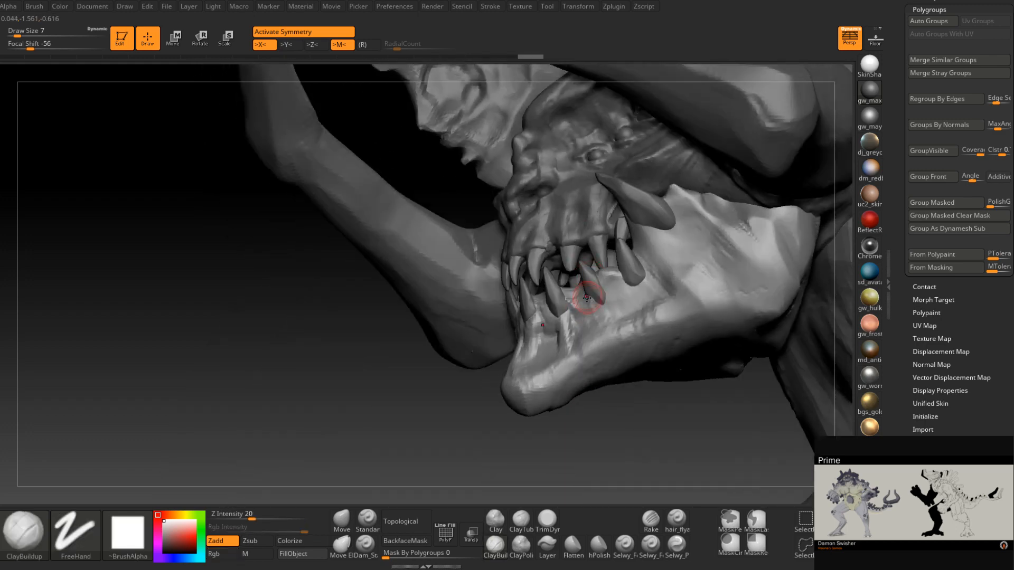
- Build up the jaw around the root of the third lower tooth pair with ClayBuildup
left_click_drag(604, 297, 612, 332)
mouse_move(611, 322)
right_mouse_down()
mouse_move(593, 302)
mouse_move(578, 303)
mouse_move(587, 303)
right_mouse_up()
left_click_drag(588, 309, 591, 318)
mouse_move(587, 300)
right_mouse_down()
mouse_move(604, 290)
mouse_move(534, 301)
mouse_move(551, 286)
right_mouse_up()
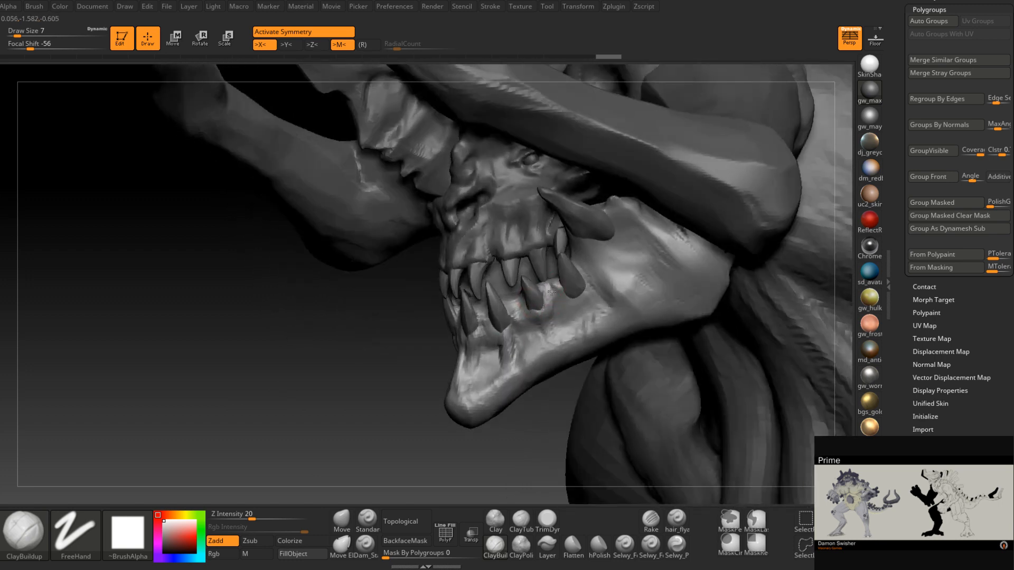
- Build up the jaw with ClayBuildup between the third and fourth lower tooth pairs and below the fourth pair's roots
left_click_drag(548, 295, 550, 303)
right_click_drag(550, 301, 593, 293)
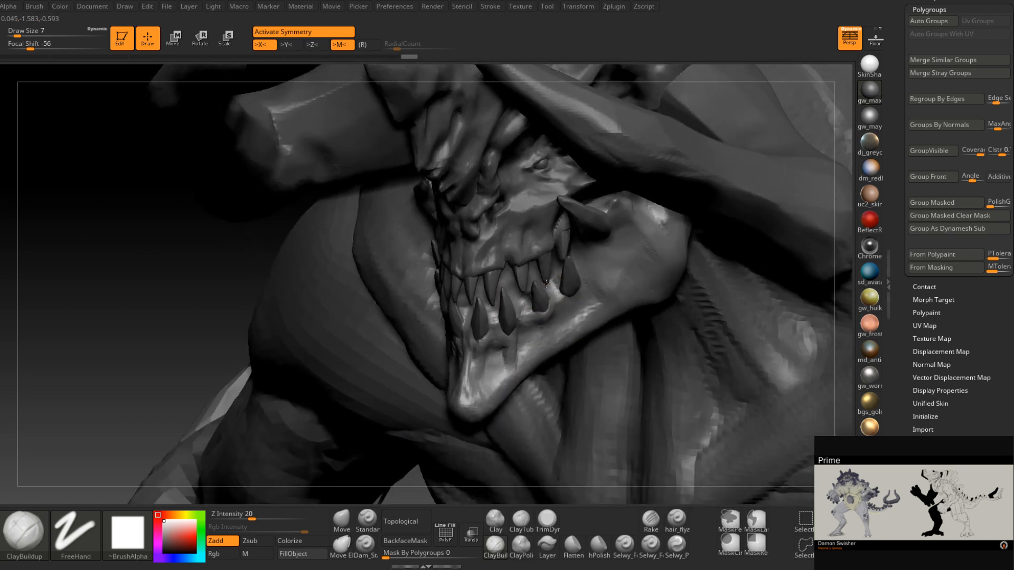
left_click_drag(558, 283, 562, 295)
right_click_drag(592, 296, 558, 291)
left_click_drag(563, 308, 560, 311)
right_click_drag(562, 309, 573, 294)
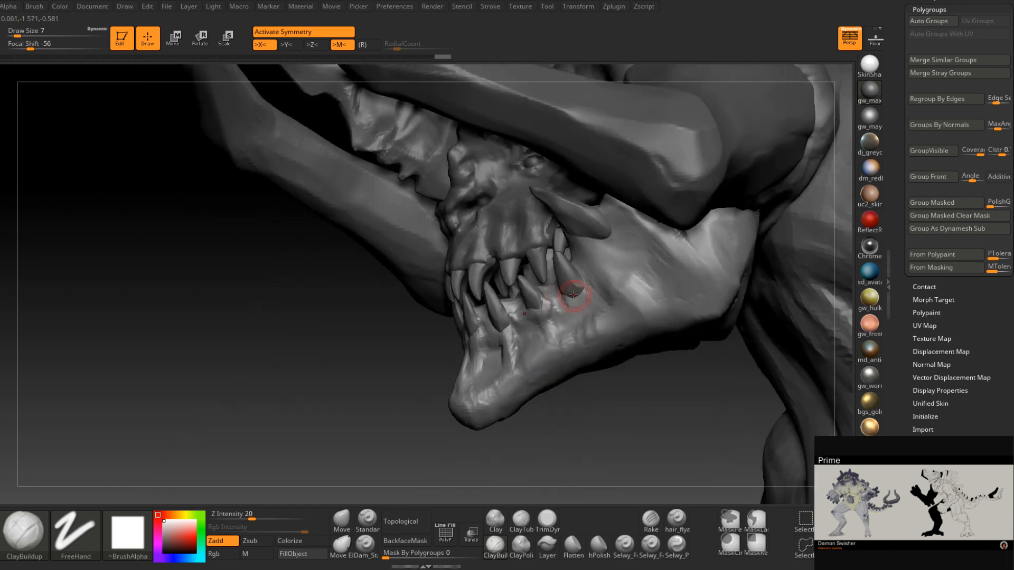
mouse_move(572, 298)
left_mouse_down()
mouse_move(548, 319)
mouse_move(561, 319)
left_mouse_up()
right_click_drag(561, 319, 569, 310)
left_click_drag(558, 315, 548, 334)
mouse_move(548, 334)
right_mouse_down()
mouse_move(553, 326)
mouse_move(534, 313)
right_mouse_up()
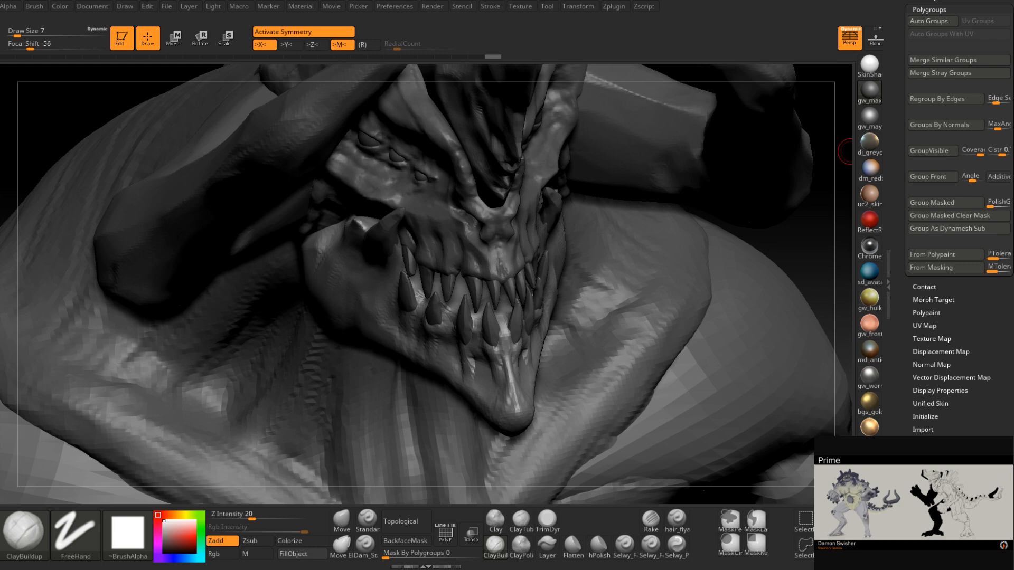
- Extend the ClayBuildup gum ridges around and behind the root of the rearmost lower tooth pair
left_click_drag(843, 158, 633, 164)
left_click_drag(132, 253, 132, 211, "alt")
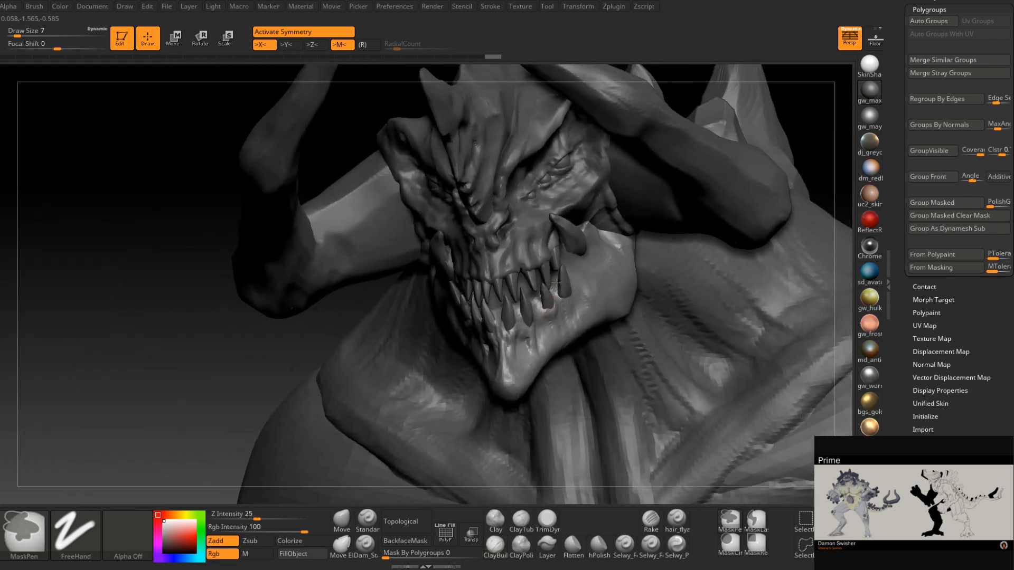
left_click_drag(211, 264, 106, 254)
mouse_move(541, 297)
right_mouse_down()
mouse_move(491, 298)
mouse_move(565, 317)
mouse_move(570, 359)
right_mouse_up()
mouse_move(654, 333)
right_mouse_down()
mouse_move(582, 303)
mouse_move(549, 306)
right_mouse_up()
right_click(582, 299)
mouse_move(576, 290)
left_mouse_down()
mouse_move(587, 315)
mouse_move(601, 311)
left_mouse_up()
mouse_move(603, 289)
left_mouse_down()
mouse_move(618, 321)
mouse_move(606, 279)
mouse_move(605, 294)
mouse_move(579, 300)
left_mouse_up()
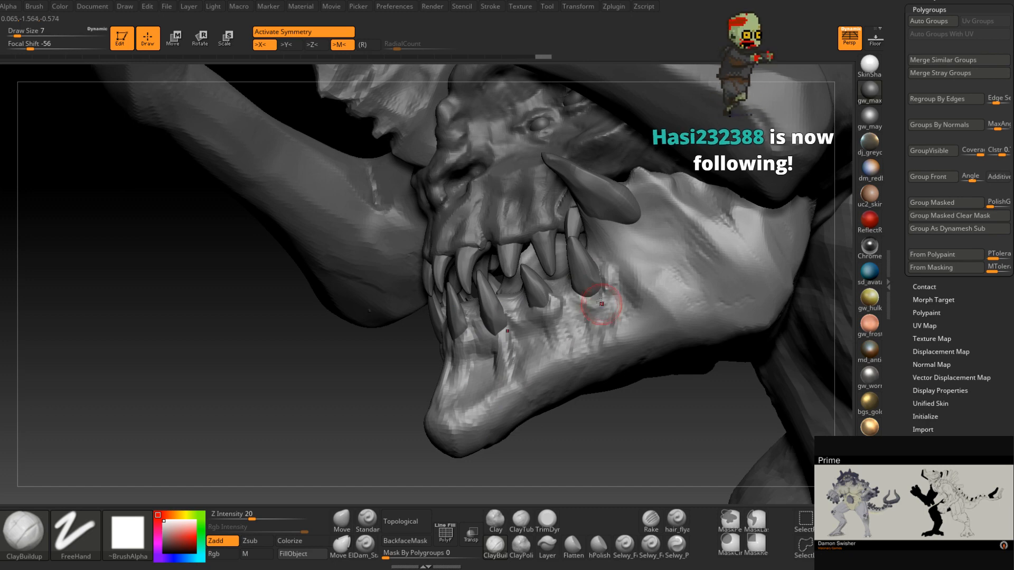
right_click_drag(605, 306, 575, 285)
left_click_drag(574, 286, 577, 295)
right_click_drag(601, 300, 576, 292)
left_click_drag(614, 289, 626, 333)
key("ctrl")
right_click_drag(633, 309, 562, 314, "ctrl")
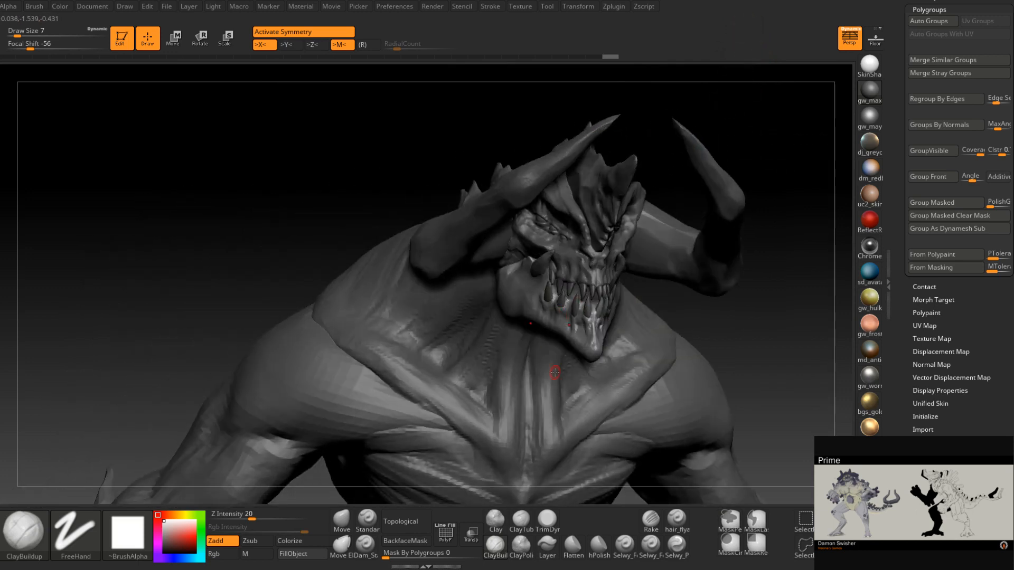
- Select the jaw subtool, centre the transform gizmo on it and adjust the jaw's placement under the skull
right_click_drag(555, 373, 485, 313)
right_click_drag(546, 299, 543, 307)
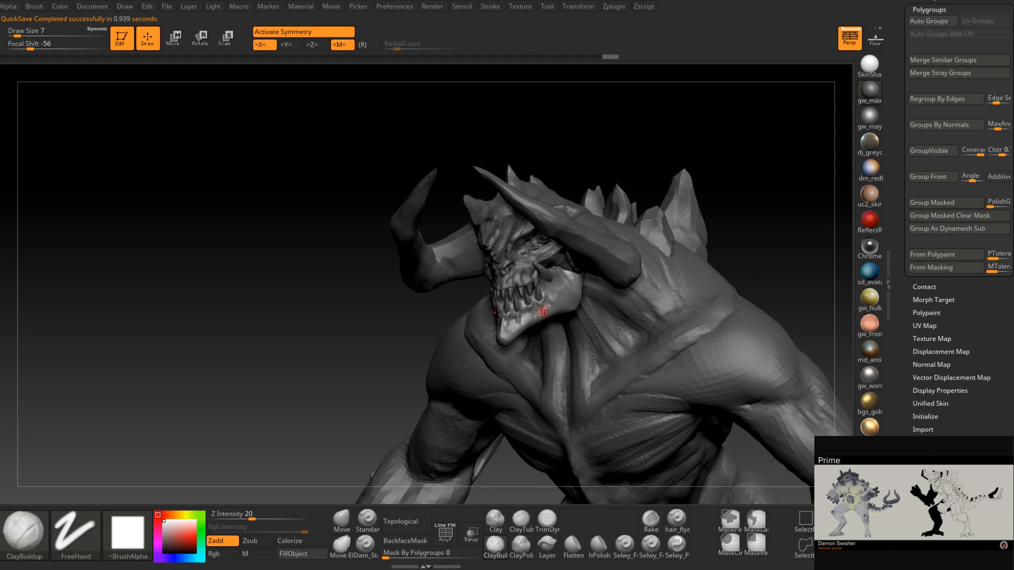
mouse_move(564, 316)
right_mouse_down()
mouse_move(480, 299)
mouse_move(507, 274)
mouse_move(548, 292)
mouse_move(561, 354)
mouse_move(609, 364)
right_mouse_up()
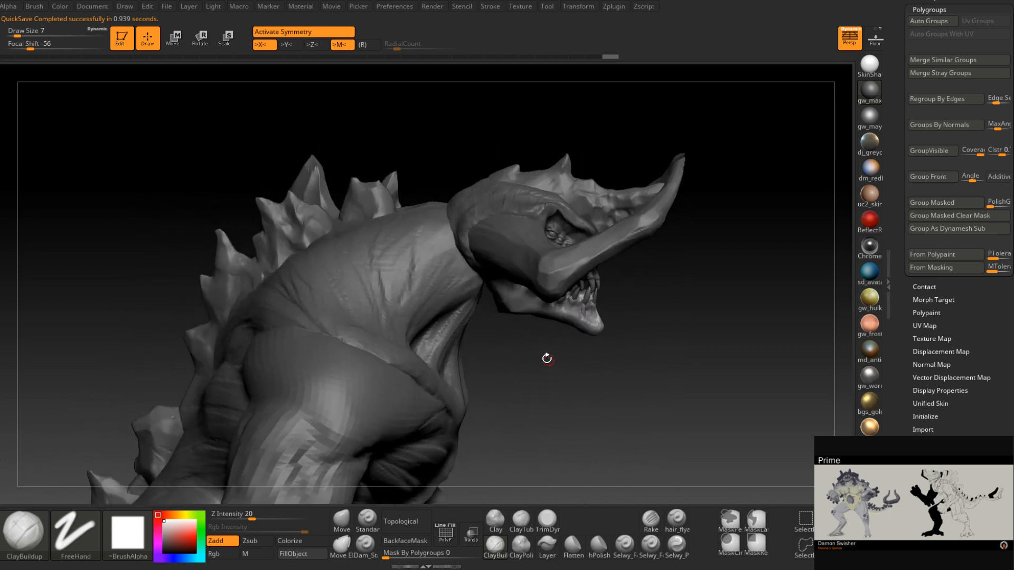
mouse_move(526, 354)
right_mouse_down("ctrl")
mouse_move(512, 304)
mouse_move(506, 322)
mouse_move(524, 327)
right_mouse_up("ctrl")
left_click(515, 270, "alt")
left_click(534, 306, "alt")
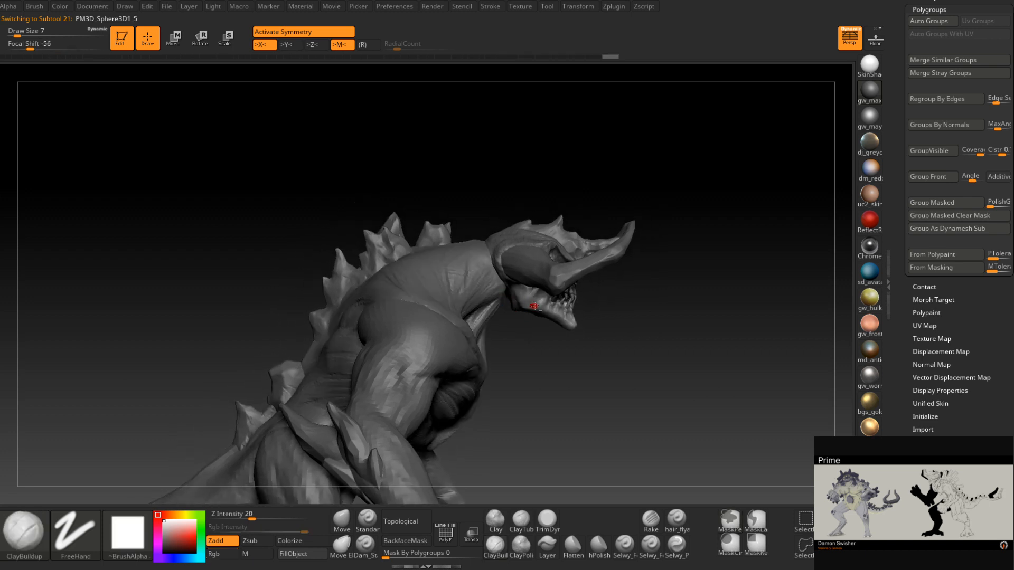
left_click(183, 45)
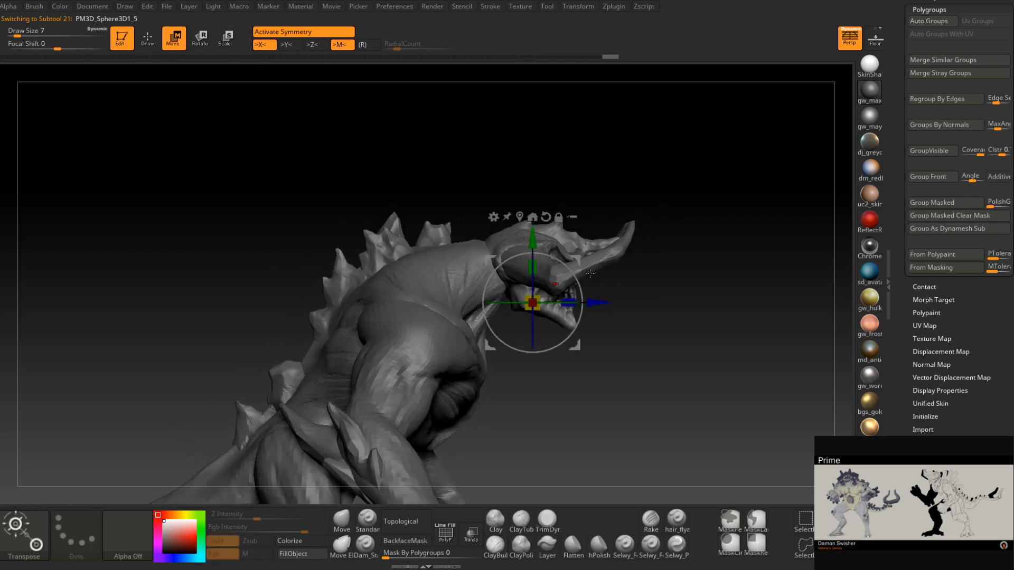
left_click(520, 217)
left_click(582, 213)
right_click_drag(634, 302, 560, 266, "alt")
left_click_drag(533, 182, 537, 205)
- Switch to the body subtool and pull the upper neck toward the back of the skull with the Move brush
left_click(427, 206, "alt")
right_click_drag(428, 206, 469, 219, "ctrl")
key("q")
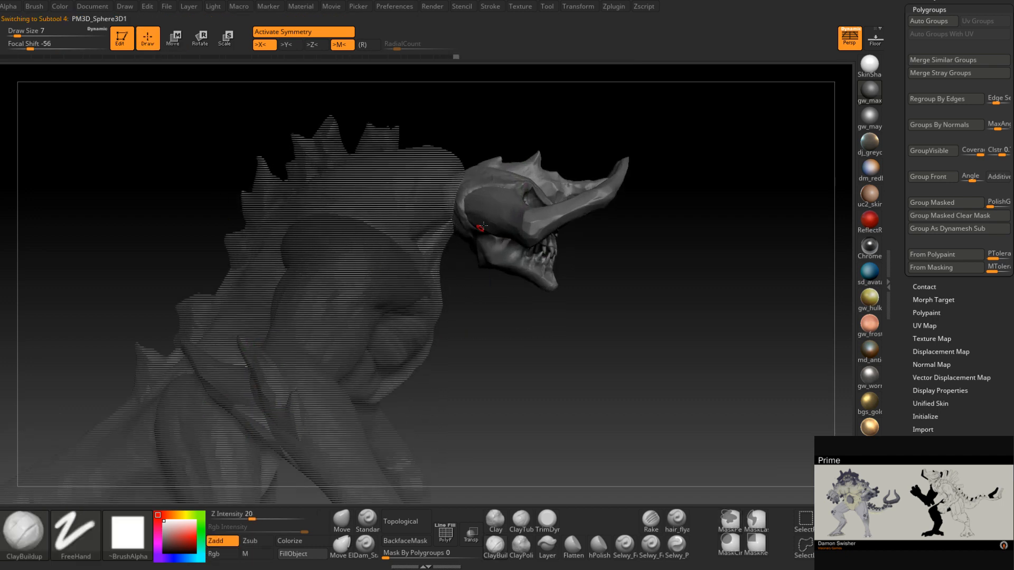
left_click(174, 38)
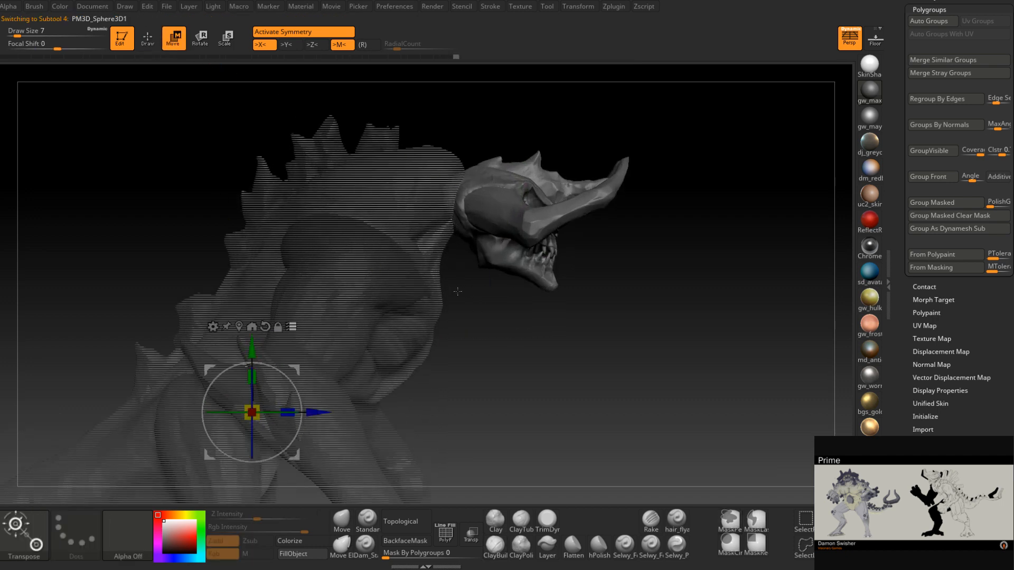
key("q")
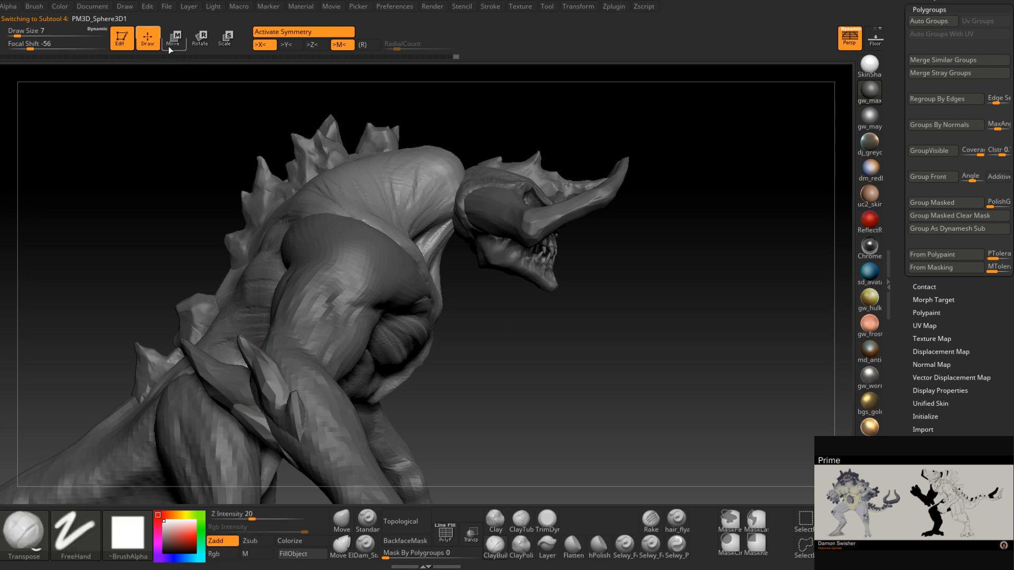
key("space")
left_click_drag(475, 195, 496, 195)
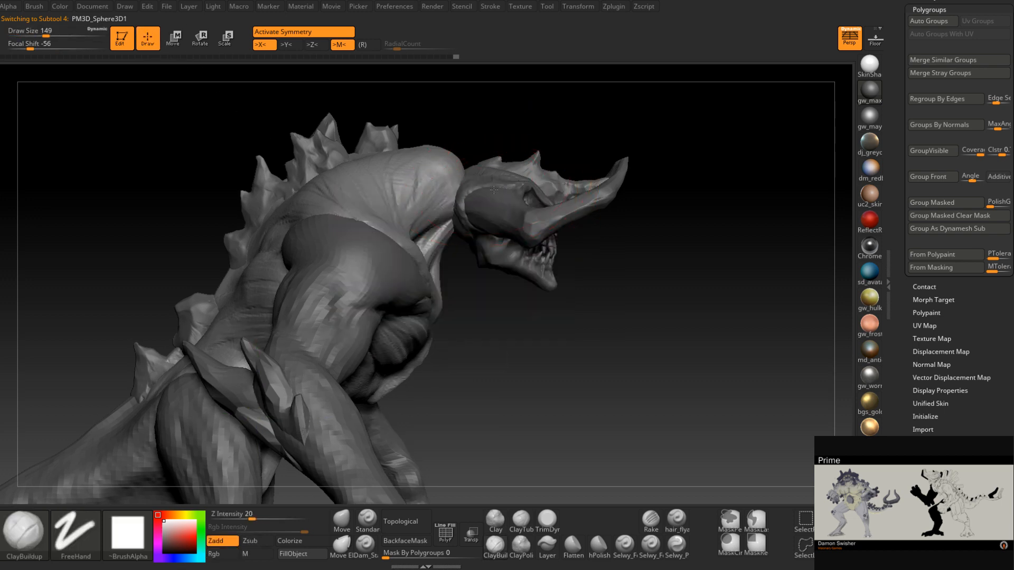
key("b")
key("m")
key("v")
right_click(457, 186)
mouse_move(465, 184)
left_mouse_down()
mouse_move(462, 166)
mouse_move(463, 179)
mouse_move(474, 177)
left_mouse_up()
- Reshape the neck and throat below the skull with the Move brush at draw size 94
key("space")
mouse_move(475, 176)
right_mouse_down()
mouse_move(450, 220)
mouse_move(479, 184)
mouse_move(477, 238)
right_mouse_up()
key("space")
left_click_drag(477, 238, 465, 250)
key("space")
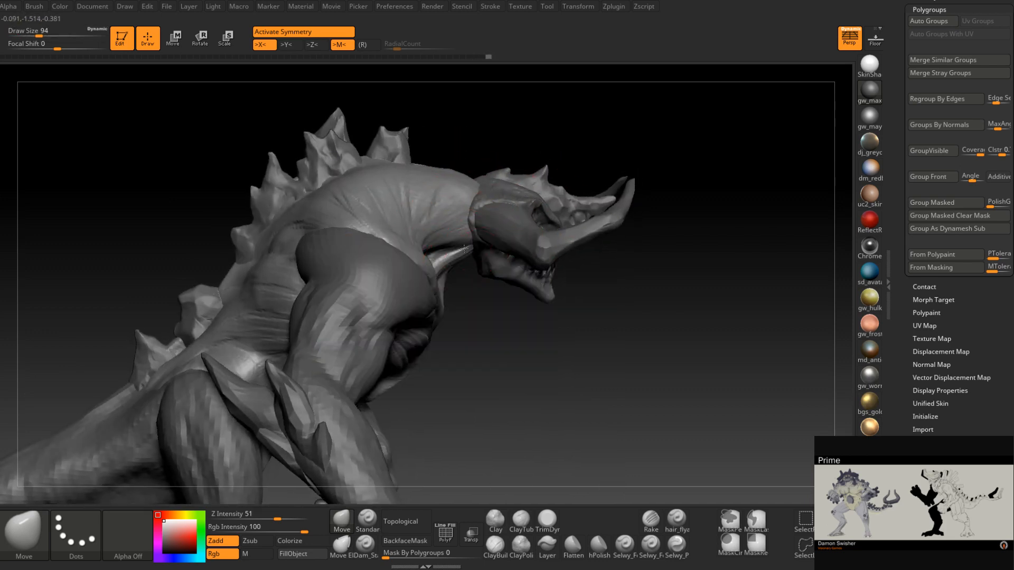
mouse_move(466, 245)
right_mouse_down()
mouse_move(508, 247)
mouse_move(508, 231)
mouse_move(504, 268)
right_mouse_up()
left_click_drag(502, 268, 504, 271)
right_click_drag(505, 270, 491, 276)
key("space")
left_click_drag(498, 273, 496, 271)
- Nudge the body's form with small Move brush adjustments and reduce the draw size to 74
mouse_move(515, 281)
right_mouse_down()
mouse_move(534, 221)
mouse_move(536, 233)
right_mouse_up()
key("space")
left_click_drag(536, 233, 538, 233)
right_click_drag(544, 222, 540, 218)
key("space")
left_click_drag(540, 219, 542, 219)
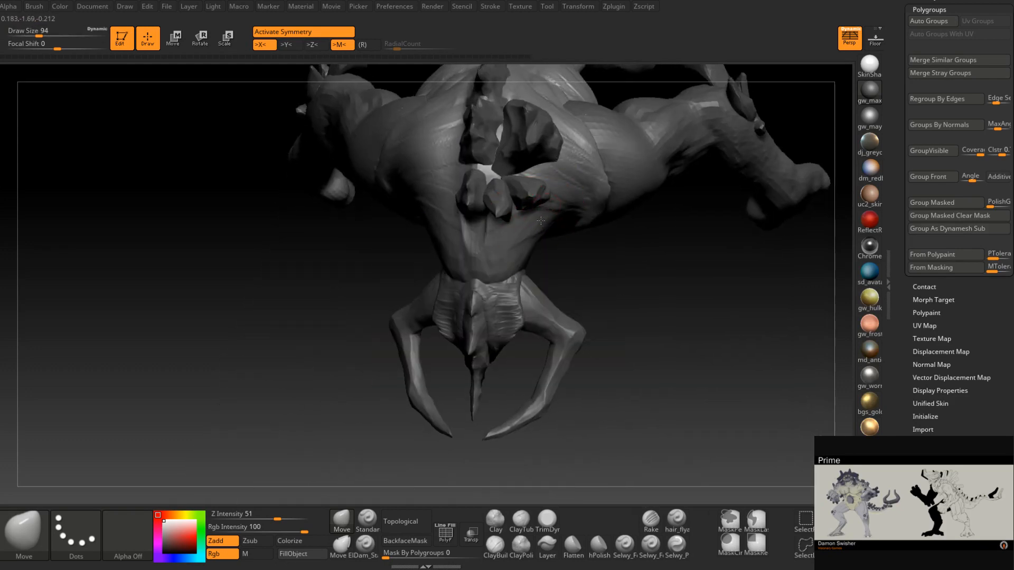
right_click_drag(547, 220, 518, 255)
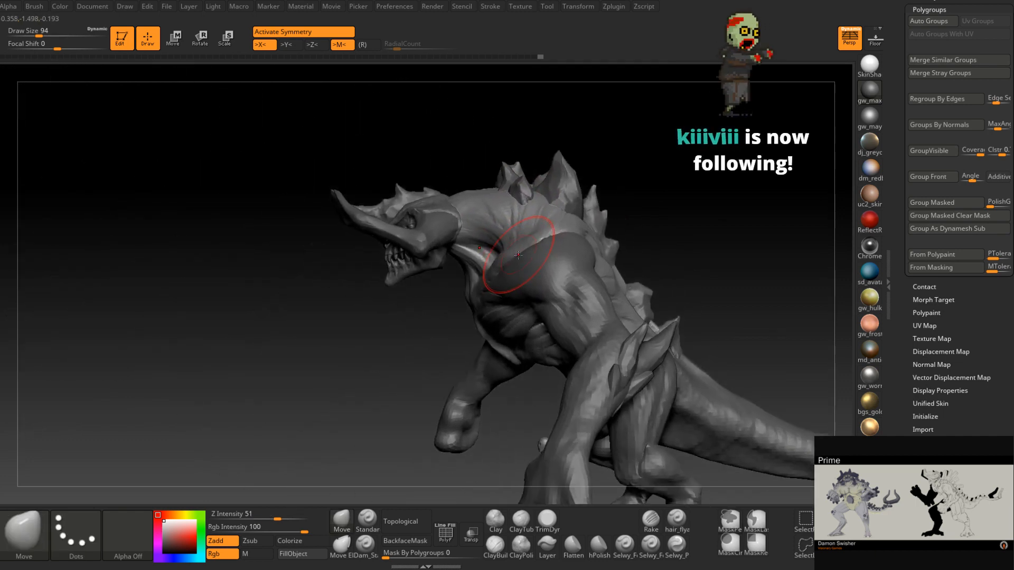
mouse_move(520, 255)
right_mouse_down()
mouse_move(570, 248)
mouse_move(522, 243)
mouse_move(482, 255)
right_mouse_up()
key("space")
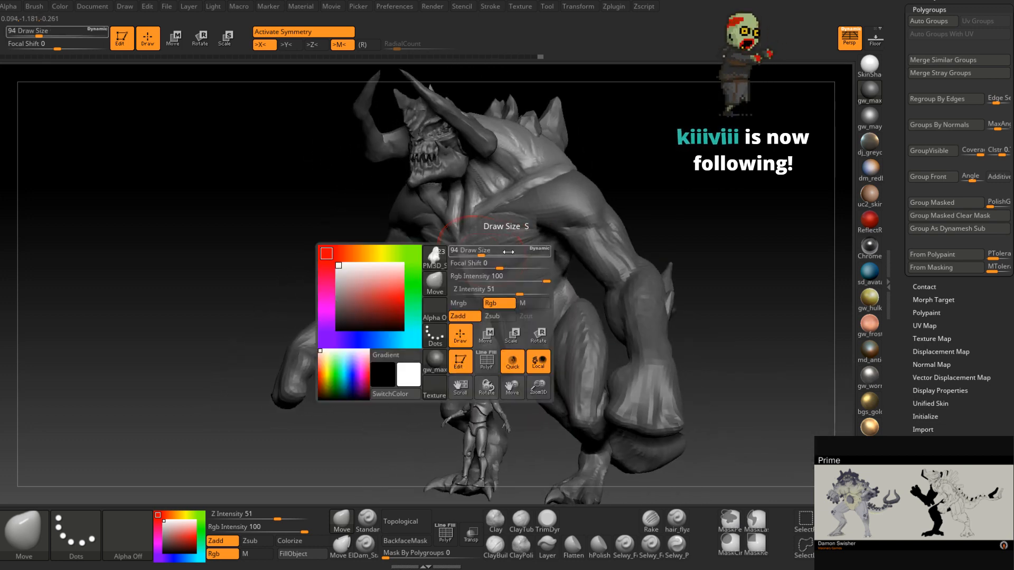
left_click_drag(481, 255, 480, 255)
right_click_drag(482, 259, 486, 326)
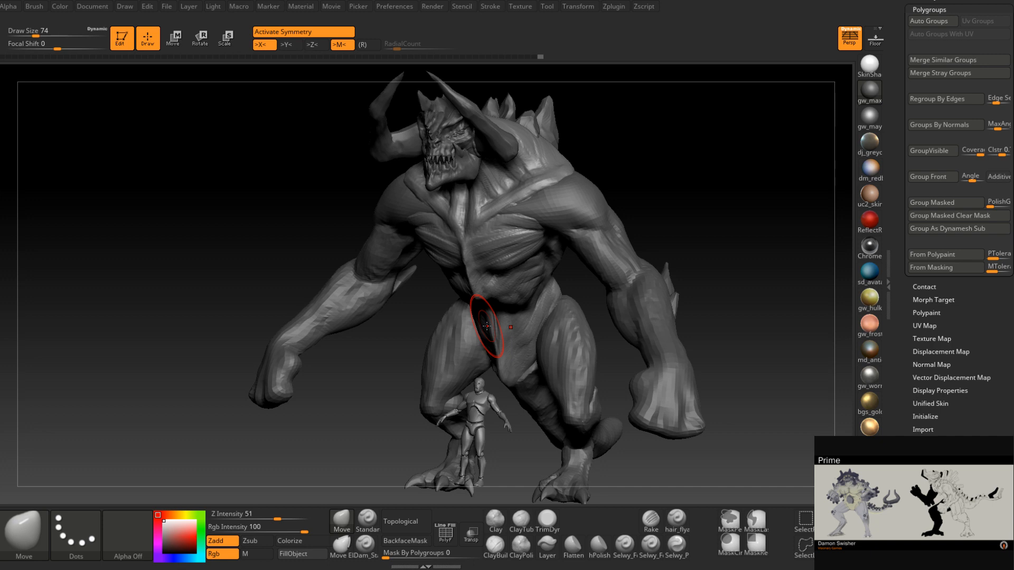
- Examine the whole creature's silhouette and hands from the side, back and front against the human scale figure
mouse_move(635, 279)
right_mouse_down()
mouse_move(654, 336)
mouse_move(515, 316)
mouse_move(498, 333)
right_mouse_up()
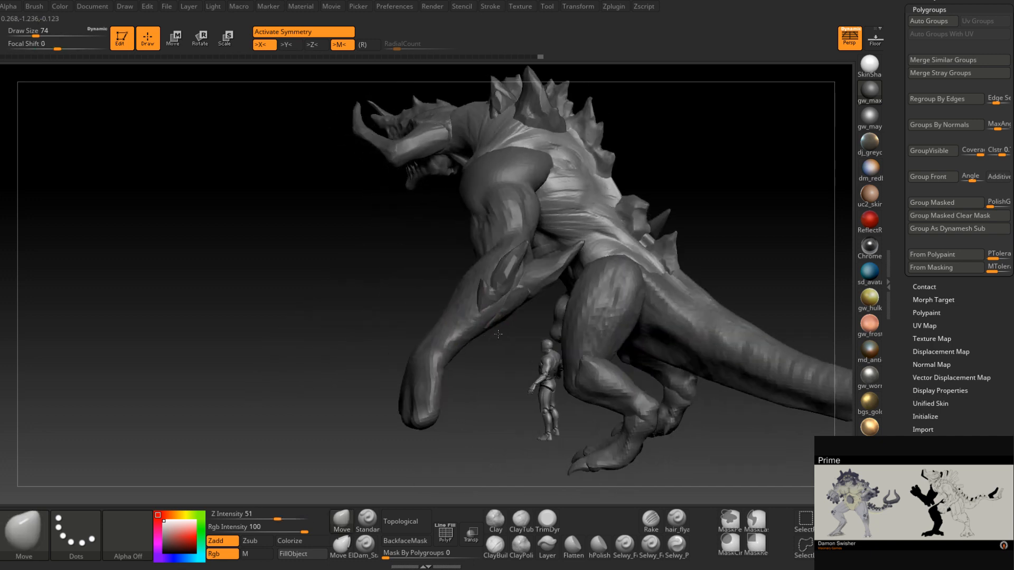
right_click_drag(495, 369, 464, 375)
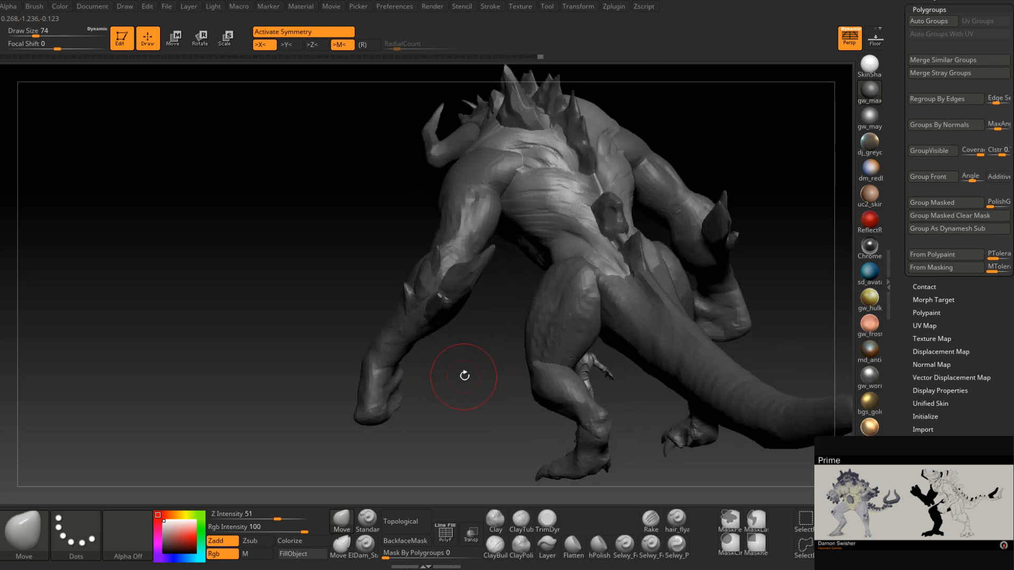
right_click_drag(581, 300, 622, 301)
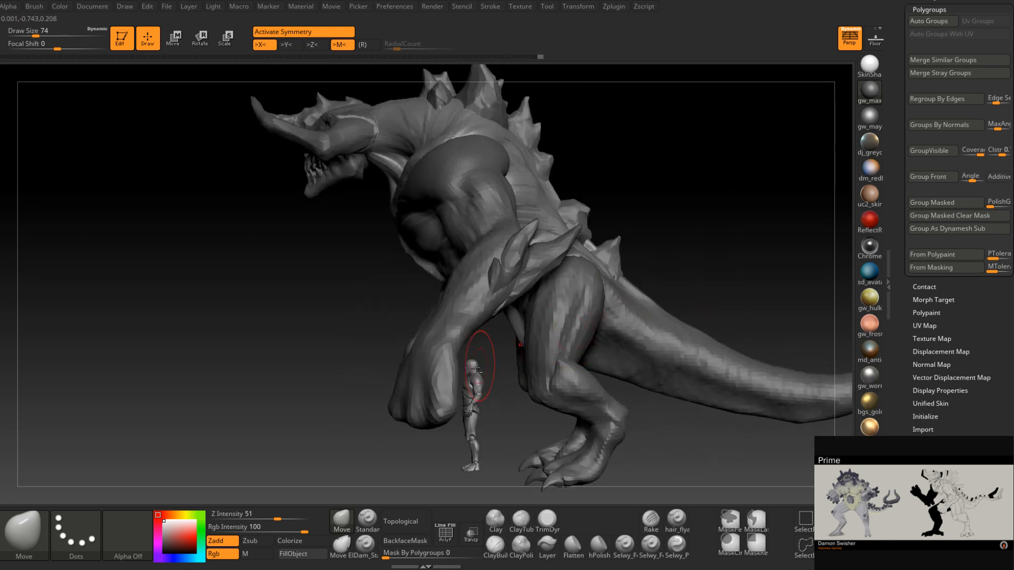
right_click_drag(444, 341, 445, 282, "alt")
right_click_drag(472, 315, 597, 329)
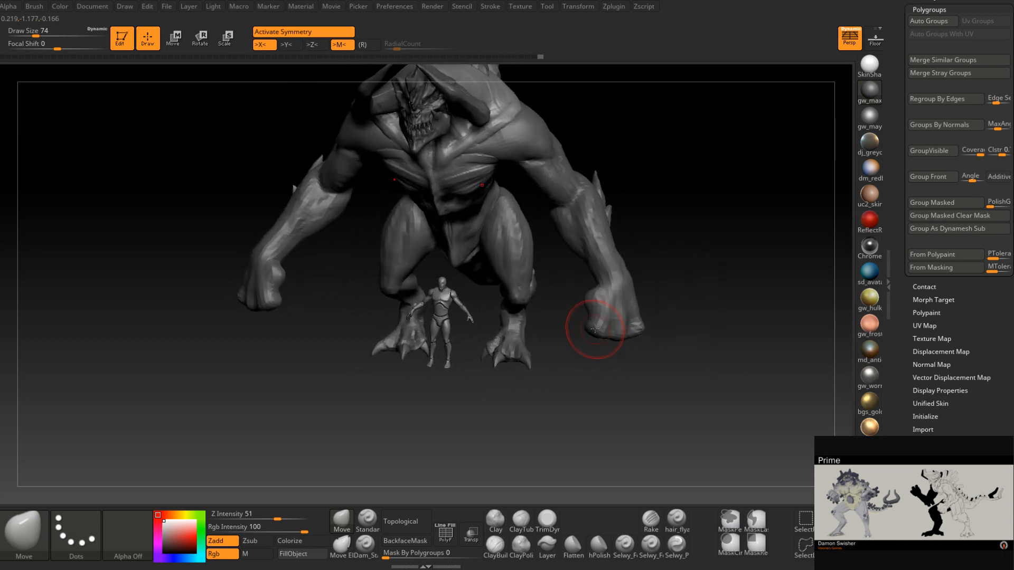
right_click_drag(622, 302, 509, 328)
- Select the arms subtool, add a sphere as a new subtool and make that sphere active
left_click(511, 333, "alt")
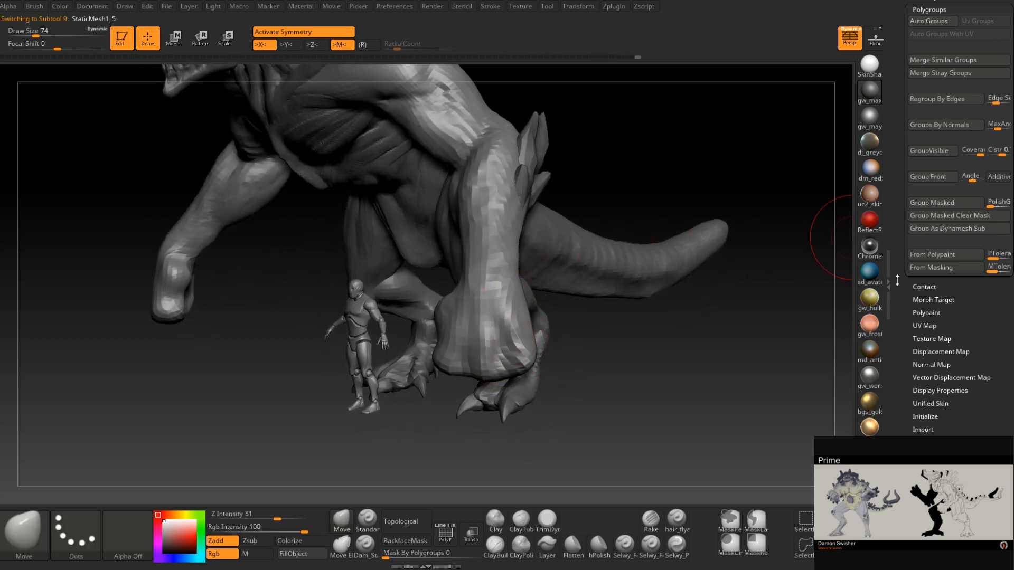
scroll(918, 292, "up", 10)
left_click(935, 176)
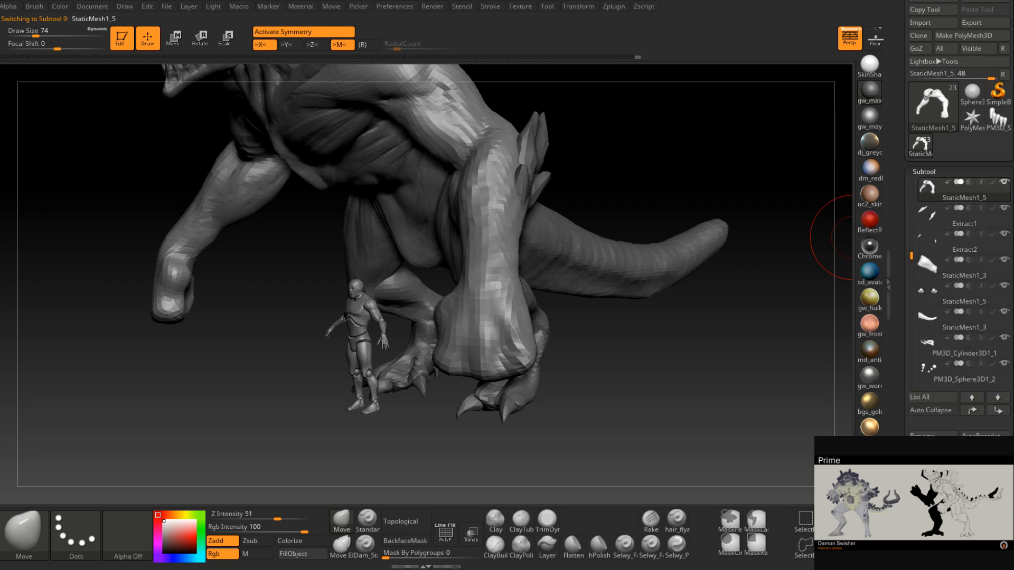
left_click(982, 495)
left_click(559, 347)
right_click_drag(568, 362, 595, 243, "ctrl")
left_click(574, 363, "alt")
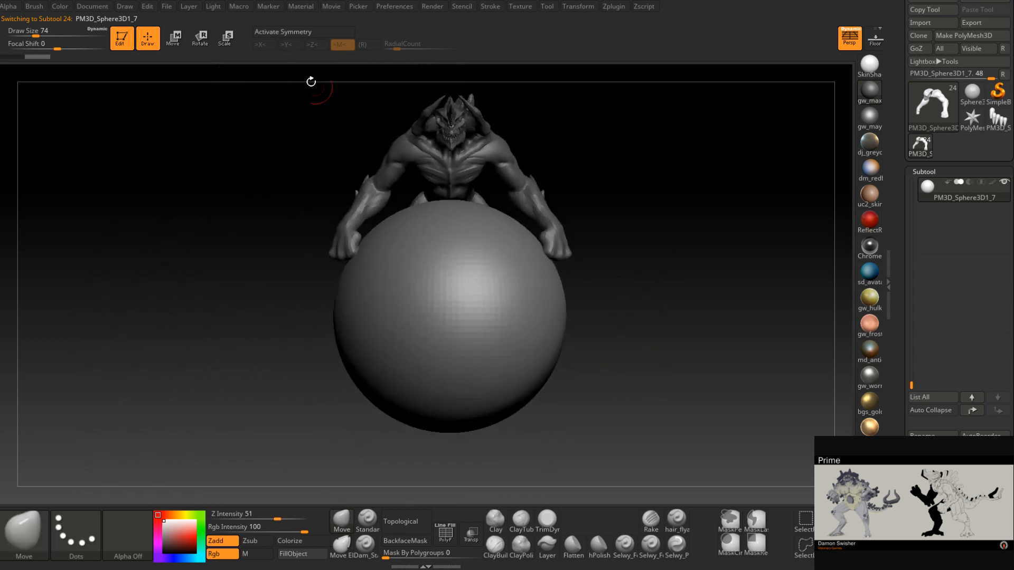
- Scale the new sphere down and place it at the end of the creature's hand
left_click(226, 39)
left_click_drag(458, 315, 407, 436)
left_click_drag(492, 273, 583, 221)
right_click_drag(613, 220, 574, 237)
left_click_drag(573, 222, 515, 222)
right_click_drag(570, 218, 630, 224)
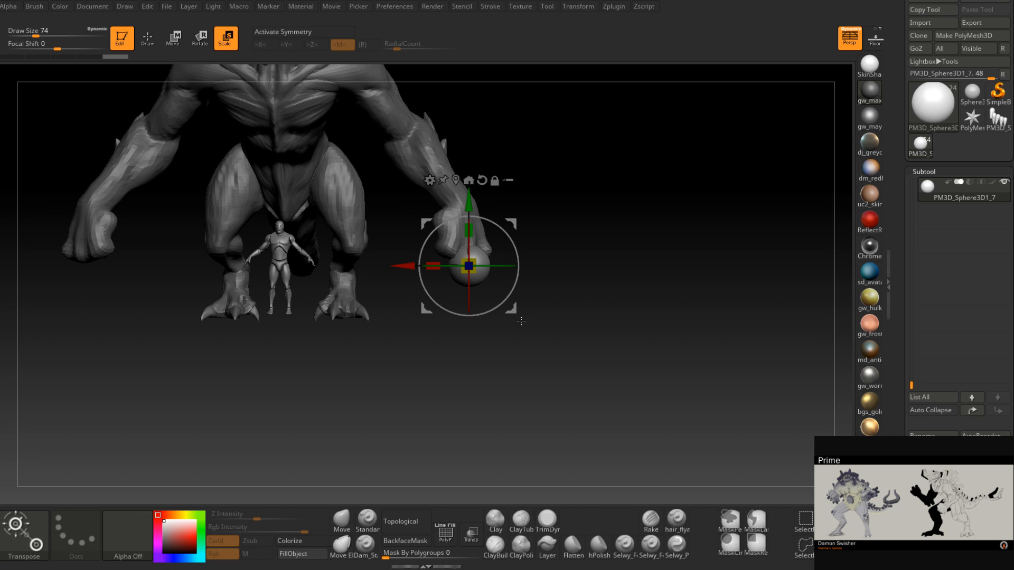
- Stretch the sphere vertically into an elongated egg shape hanging below the hand as a finger base
left_click_drag(521, 321, 606, 303)
mouse_move(587, 242)
left_mouse_down()
mouse_move(590, 256)
mouse_move(578, 260)
left_mouse_up()
left_click_drag(538, 218, 512, 221)
left_click_drag(607, 222, 544, 220)
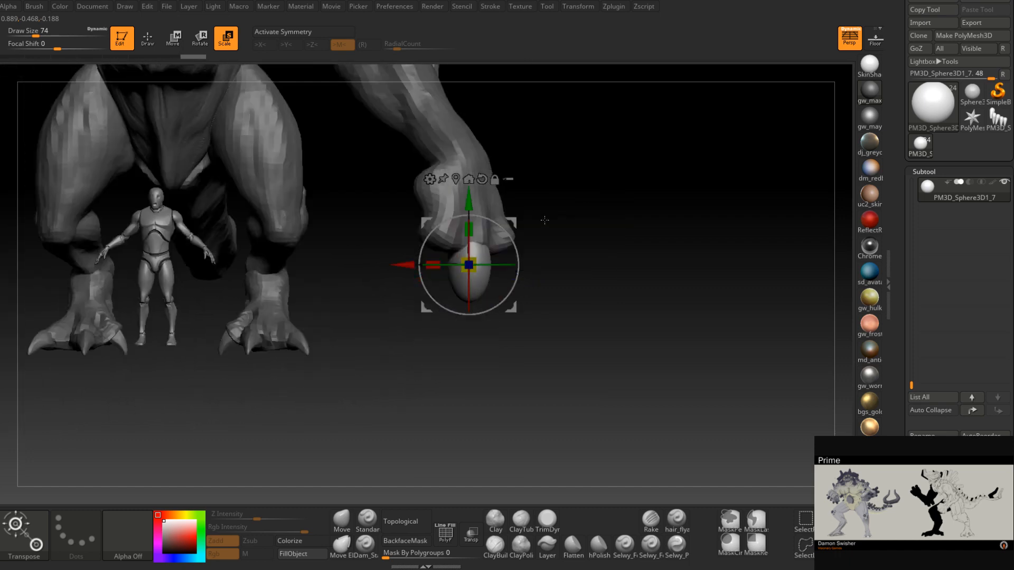
- Shape the elongated finger sphere beneath the hand with the Move brush at draw size 80
left_click(547, 520)
mouse_move(554, 267)
left_mouse_down()
mouse_move(459, 259)
mouse_move(448, 265)
mouse_move(445, 292)
mouse_move(473, 267)
mouse_move(444, 267)
left_mouse_up()
key("space")
left_click(476, 252)
left_click(343, 520)
key("space")
left_click(457, 259)
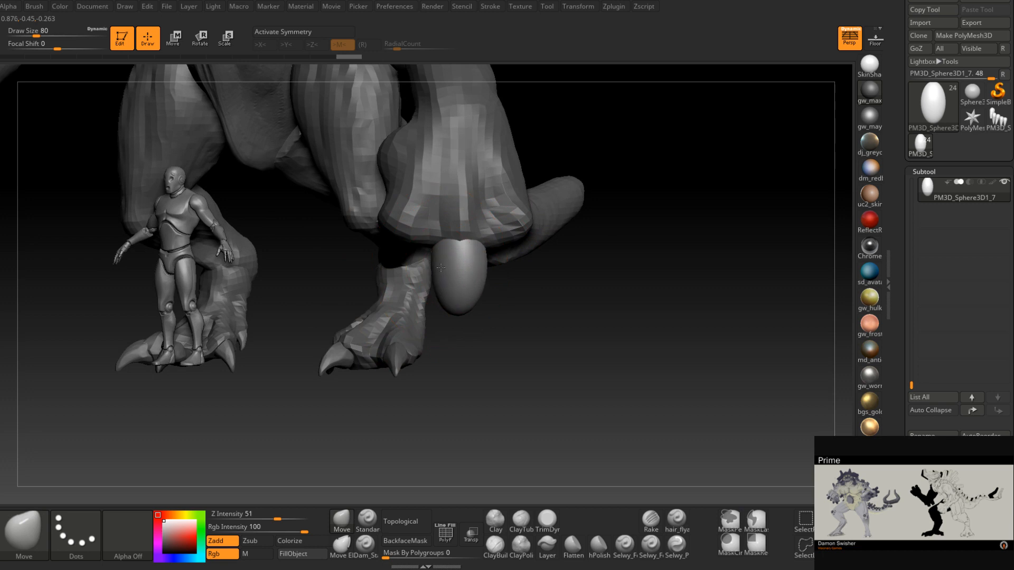
mouse_move(467, 267)
left_mouse_down()
mouse_move(498, 270)
mouse_move(465, 290)
mouse_move(453, 290)
mouse_move(449, 275)
mouse_move(430, 312)
mouse_move(442, 283)
mouse_move(456, 308)
left_mouse_up()
- Adjust the lower end of the finger form with the Move brush at draw size 46
key("space")
key("space")
left_click_drag(458, 306, 555, 269)
mouse_move(483, 313)
left_mouse_down()
mouse_move(459, 310)
mouse_move(481, 305)
left_mouse_up()
mouse_move(476, 316)
right_mouse_down()
mouse_move(502, 315)
mouse_move(480, 325)
mouse_move(501, 364)
mouse_move(483, 320)
right_mouse_up()
- Flatten the finger's end with TrimDynamic and refine its outline with the Move brush at draw size 39
left_click(547, 519)
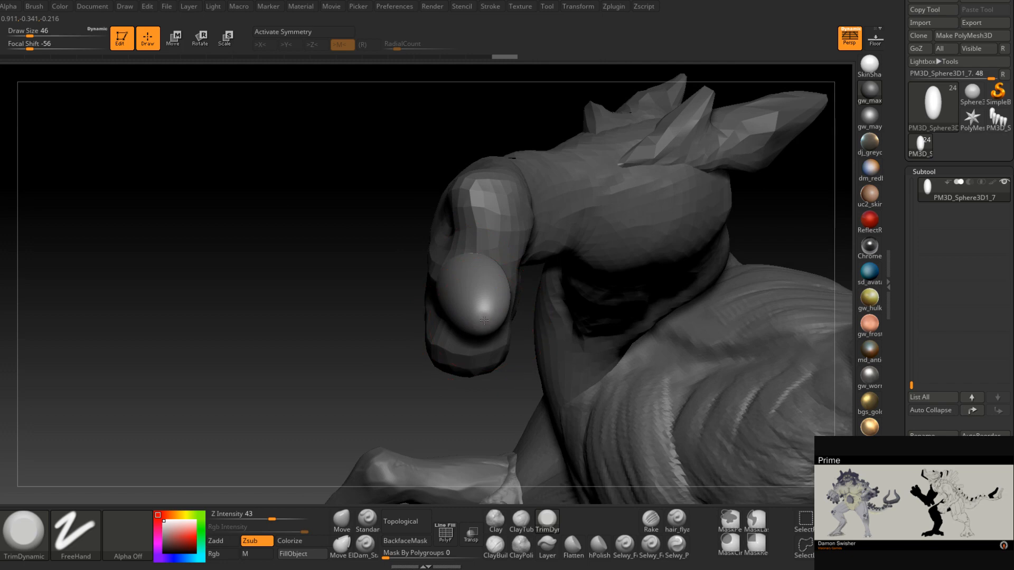
mouse_move(491, 309)
right_mouse_down()
mouse_move(477, 326)
mouse_move(460, 262)
mouse_move(463, 291)
mouse_move(438, 316)
right_mouse_up()
left_click(348, 519)
left_click_drag(466, 325, 471, 321)
mouse_move(471, 316)
right_mouse_down()
mouse_move(487, 313)
mouse_move(466, 315)
right_mouse_up()
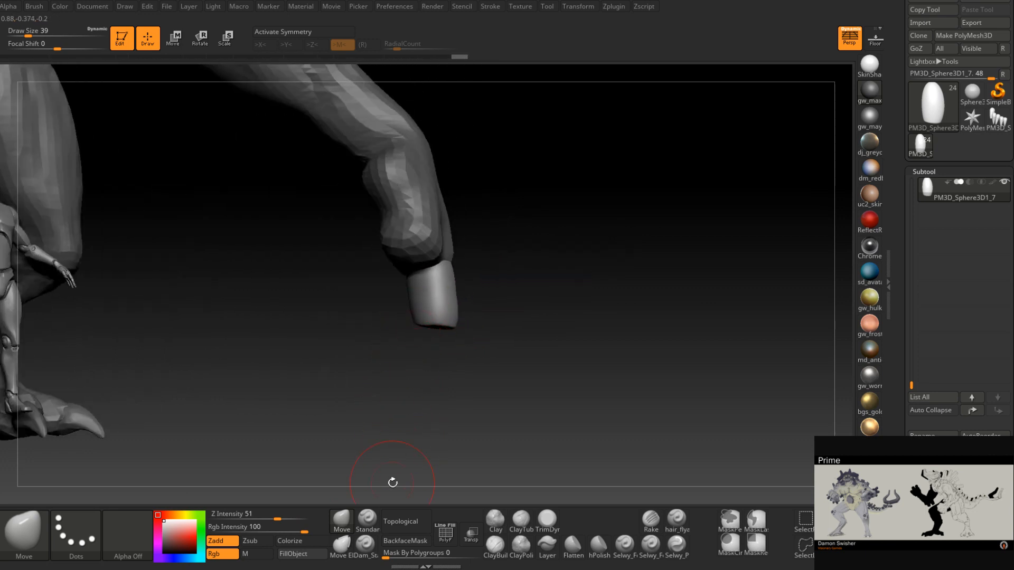
mouse_move(475, 278)
right_mouse_down()
mouse_move(453, 267)
mouse_move(460, 272)
right_mouse_up()
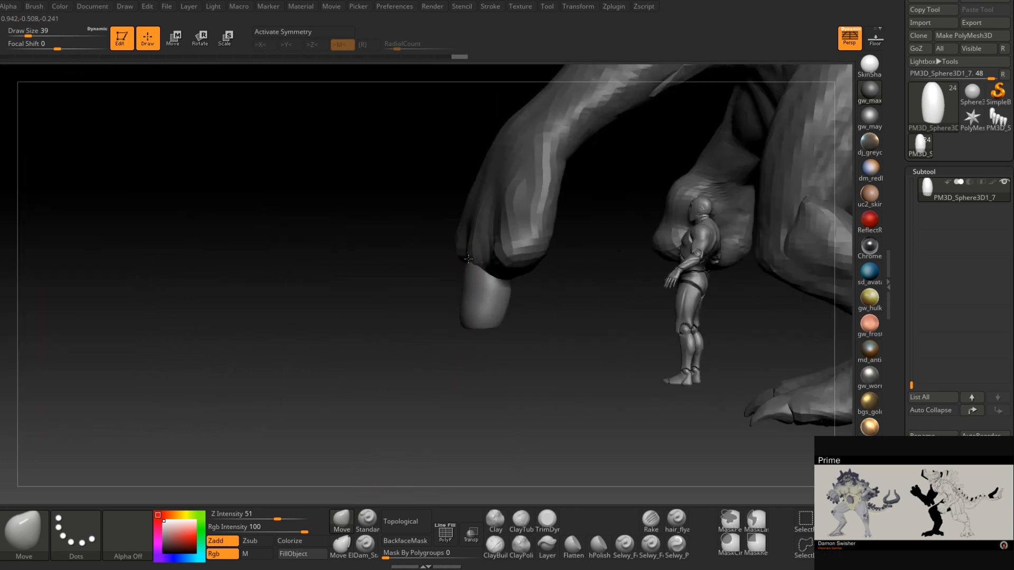
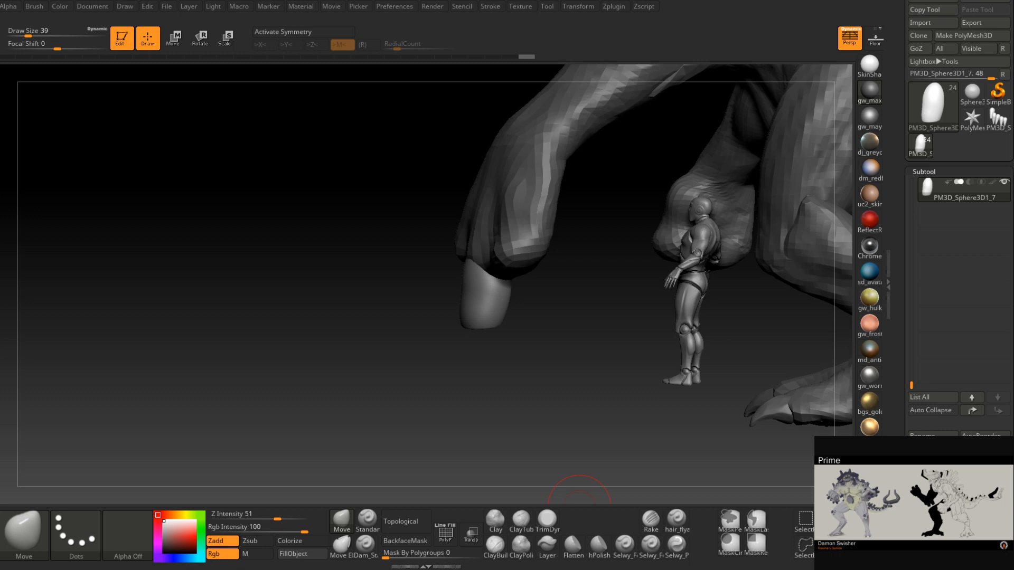
- Switch to Unreal Editor and examine the Random Part node chain in the BP_LaneMeleeMinion_Prototype construction script
left_click_drag(1011, 64, 607, 1)
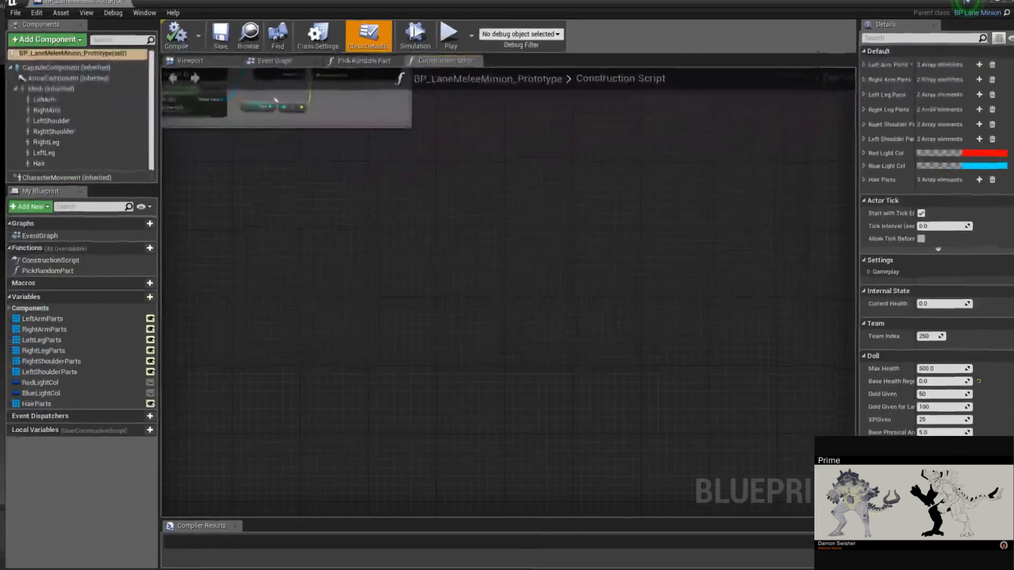
right_click_drag(371, 187, 597, 368)
scroll(597, 368, "down", 2)
right_click_drag(490, 352, 457, 480)
right_click_drag(510, 396, 591, 393)
scroll(528, 346, "up", 1)
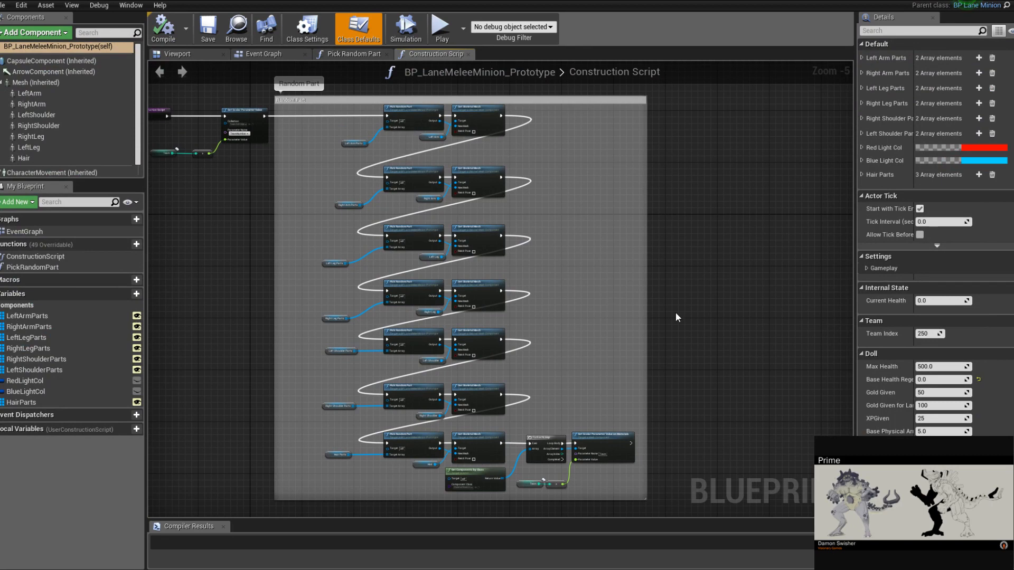
- Examine the full layout of the Random Part node chain down to its last row in the construction script
scroll(675, 313, "down", 1)
scroll(683, 298, "down", 1)
right_click_drag(683, 298, 416, 289)
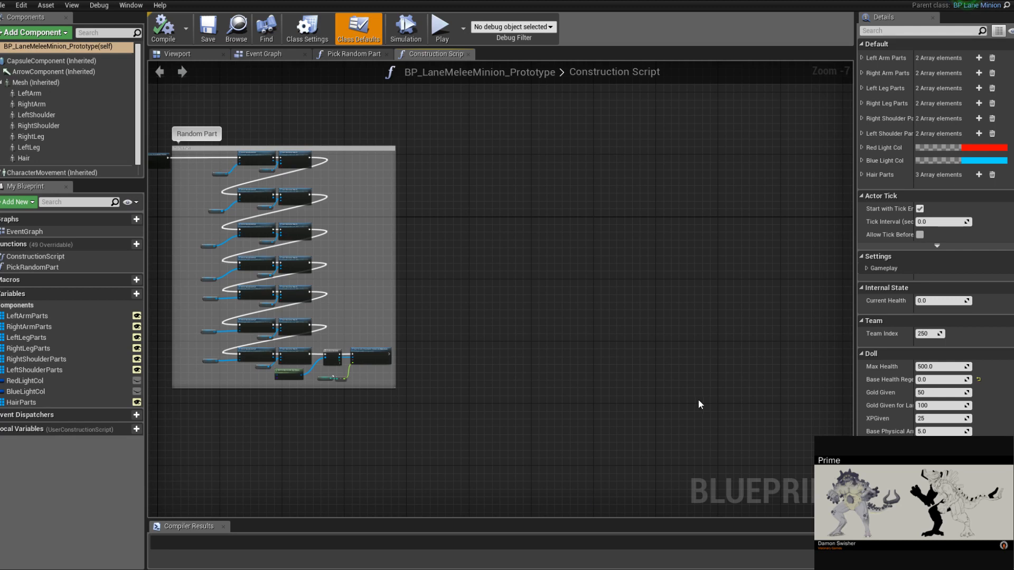
right_click_drag(699, 402, 540, 326)
right_click_drag(247, 297, 576, 350)
scroll(410, 261, "up", 3)
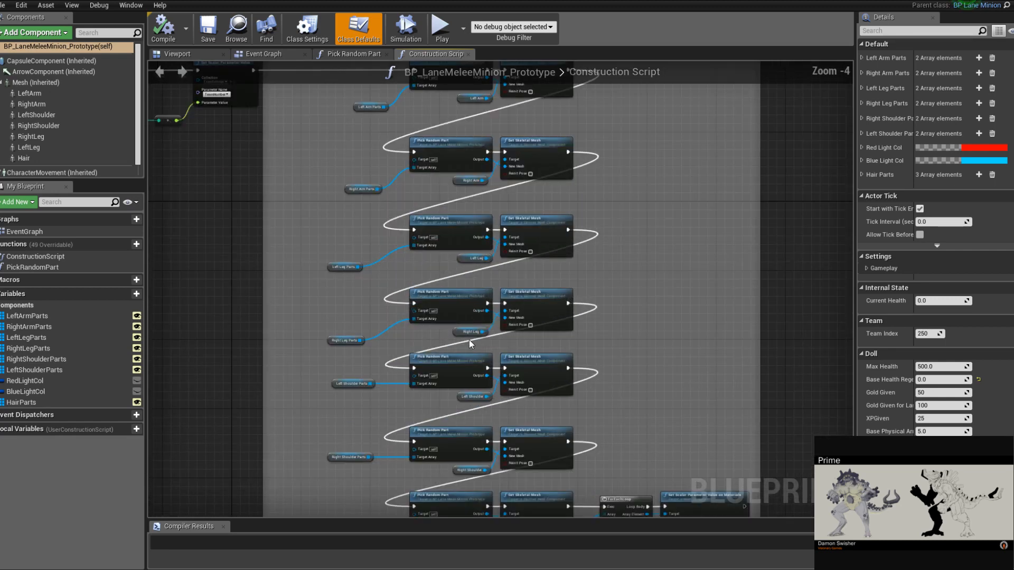
- Show the minion in the blueprint viewport and recompile repeatedly to compare its randomly picked part combinations
left_click(194, 54)
right_click_drag(502, 290, 483, 277)
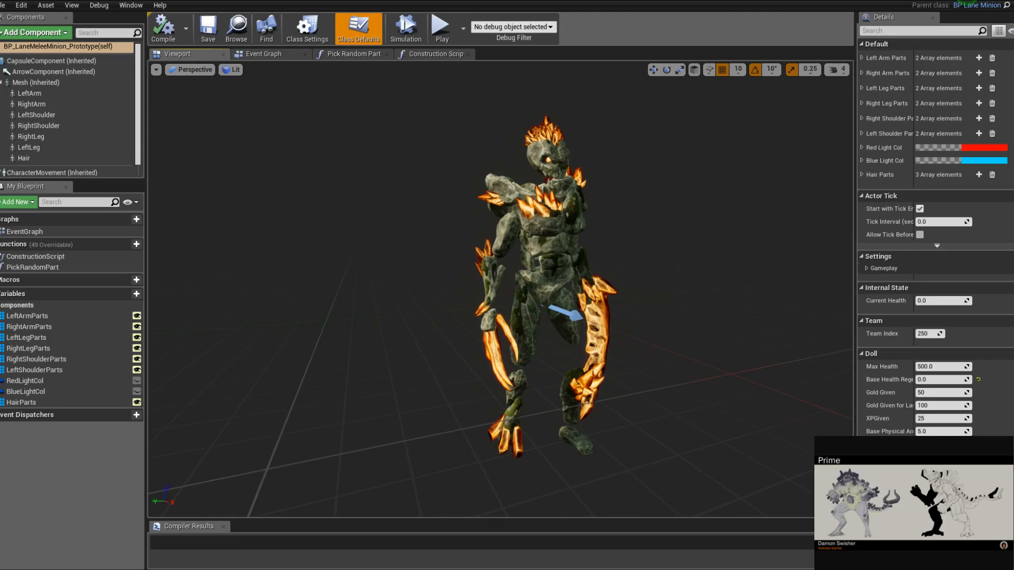
mouse_move(239, 92)
right_mouse_down()
mouse_move(285, 96)
mouse_move(229, 91)
mouse_move(239, 92)
right_mouse_up()
left_click(164, 30)
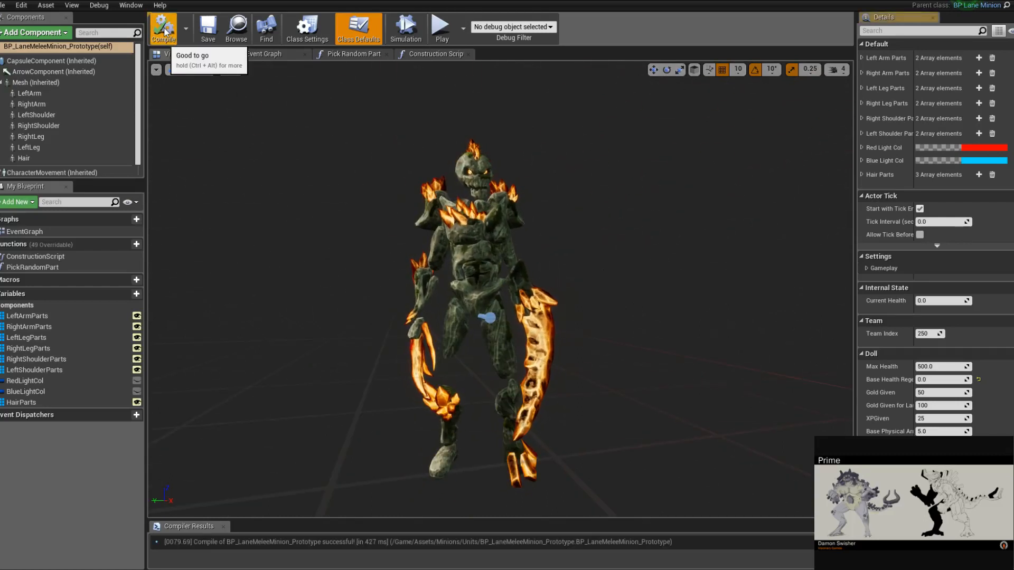
left_click(164, 30)
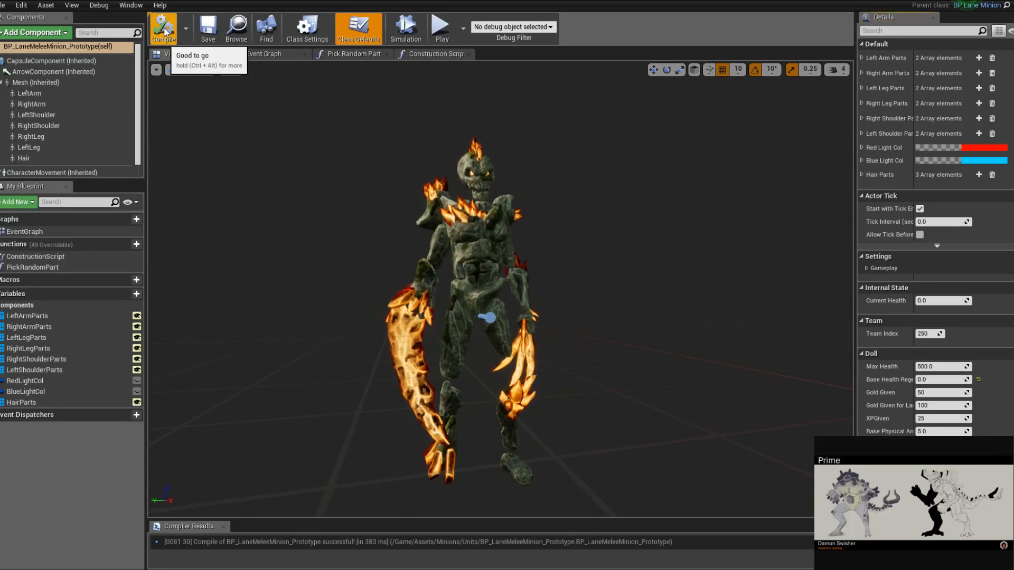
left_click(164, 31)
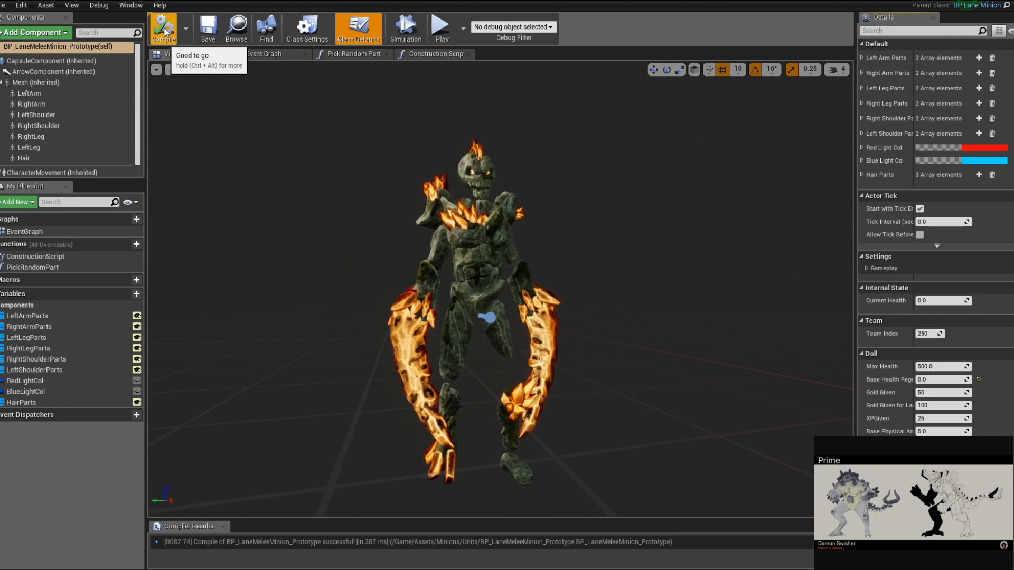
left_click(164, 30)
left_click(164, 31)
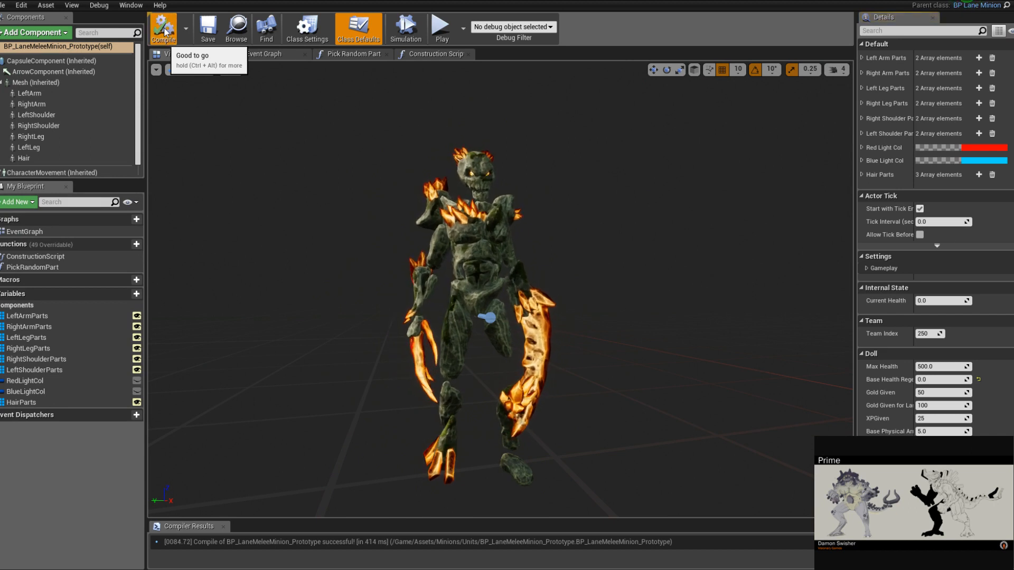
left_click(164, 31)
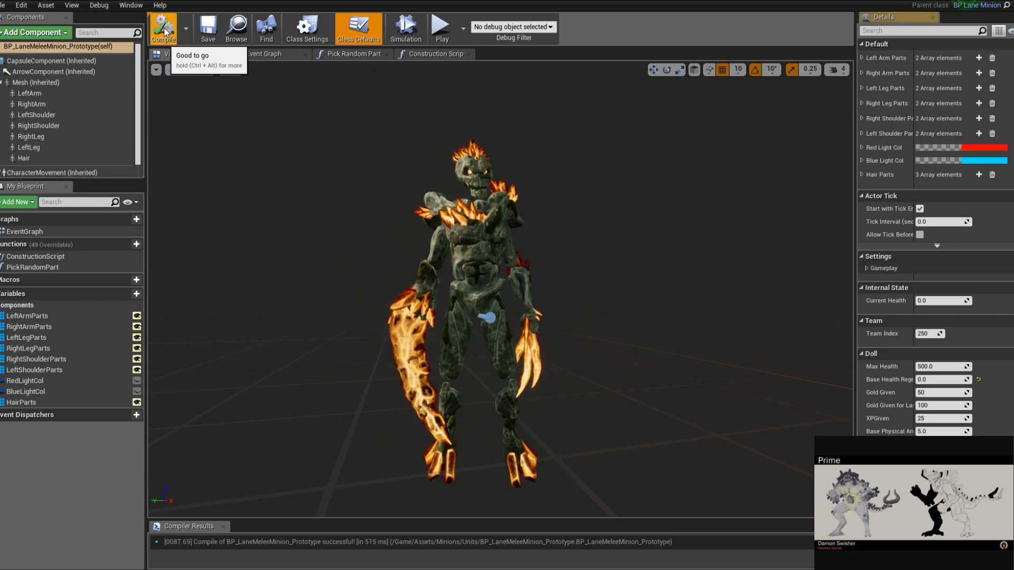
left_click(164, 31)
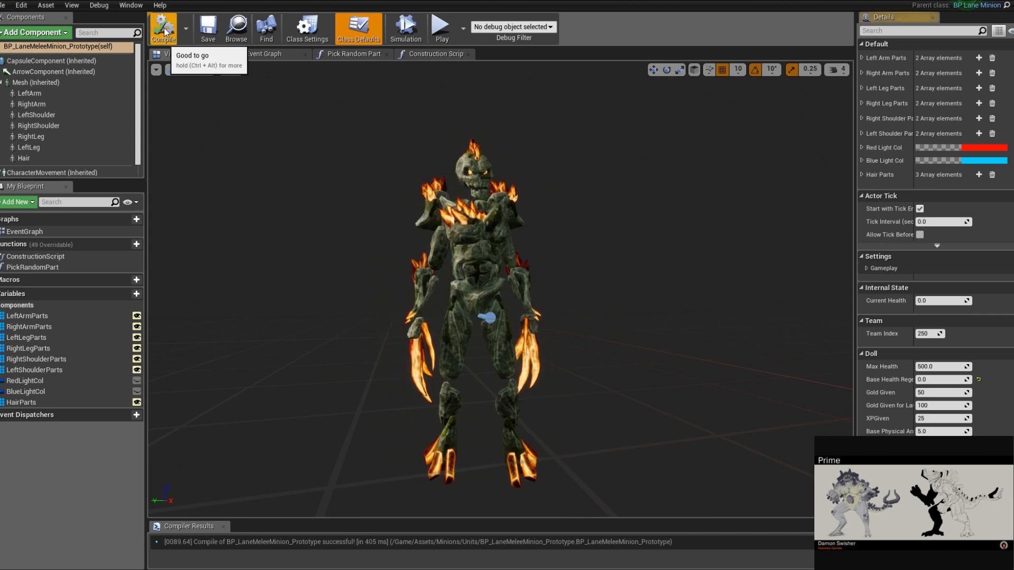
- Examine the minion's crystal shoulders, arms and legs from both sides and the front
left_click_drag(669, 290, 538, 306, "alt")
mouse_move(593, 278)
left_mouse_down("alt")
mouse_move(560, 277)
mouse_move(590, 274)
left_mouse_up("alt")
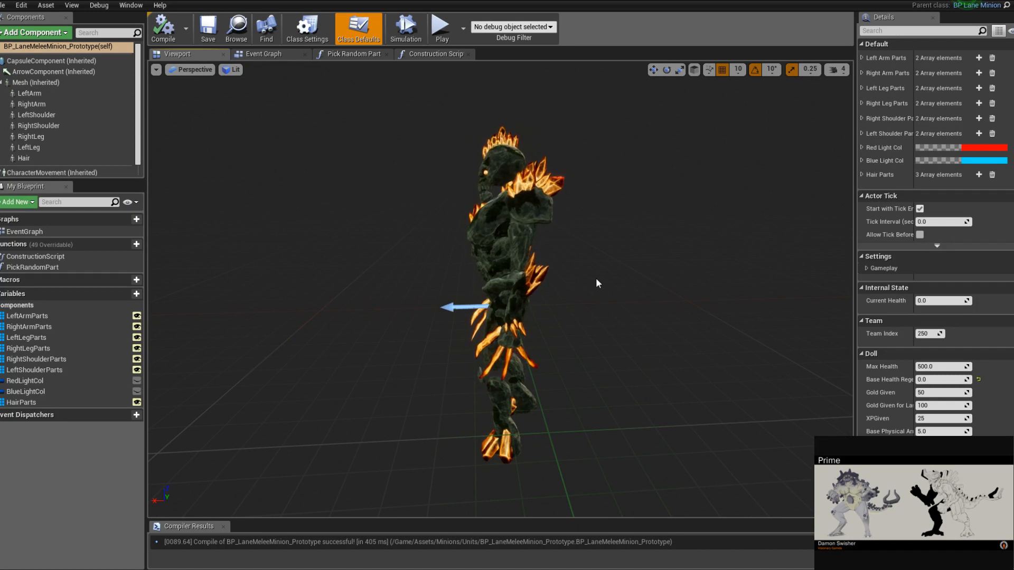
left_click_drag(581, 276, 605, 266, "alt")
scroll(628, 278, "down", 2)
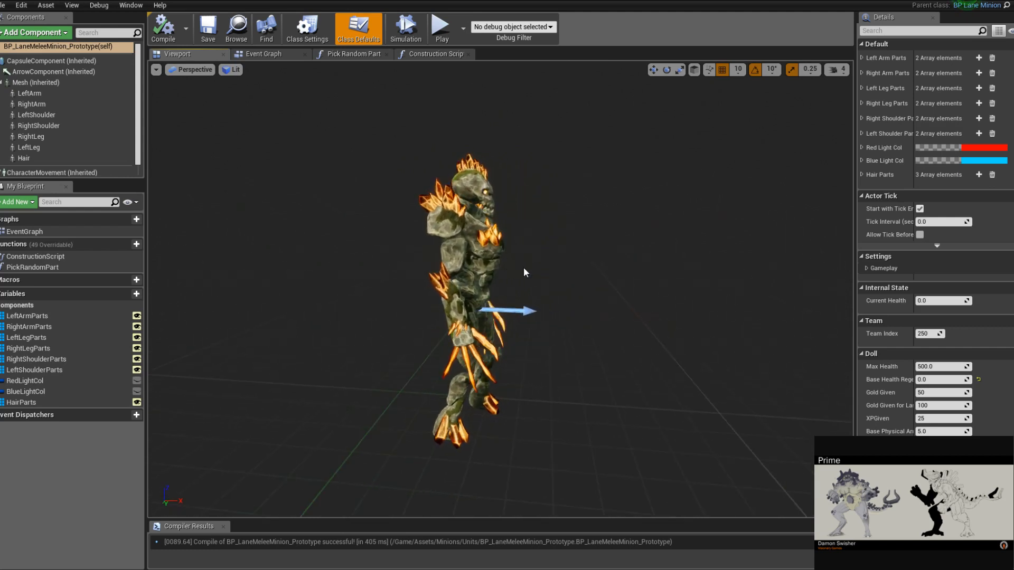
left_click_drag(525, 272, 549, 286, "alt")
scroll(554, 283, "up", 3)
left_click_drag(397, 197, 448, 194, "alt")
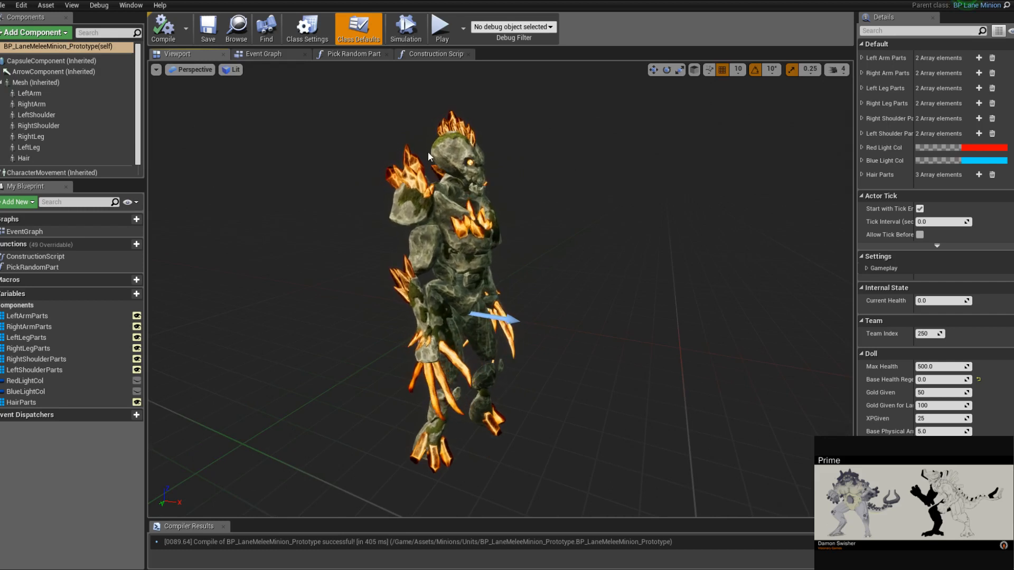
left_click_drag(482, 162, 449, 164, "alt")
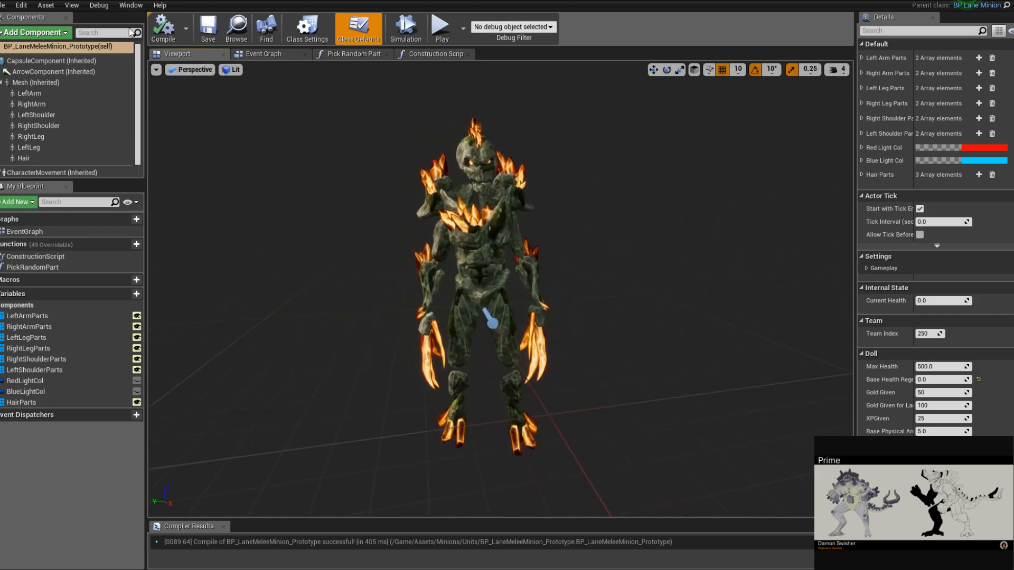
- Recompile the blueprint three more times and inspect the minion's new random part combinations
left_click(157, 33)
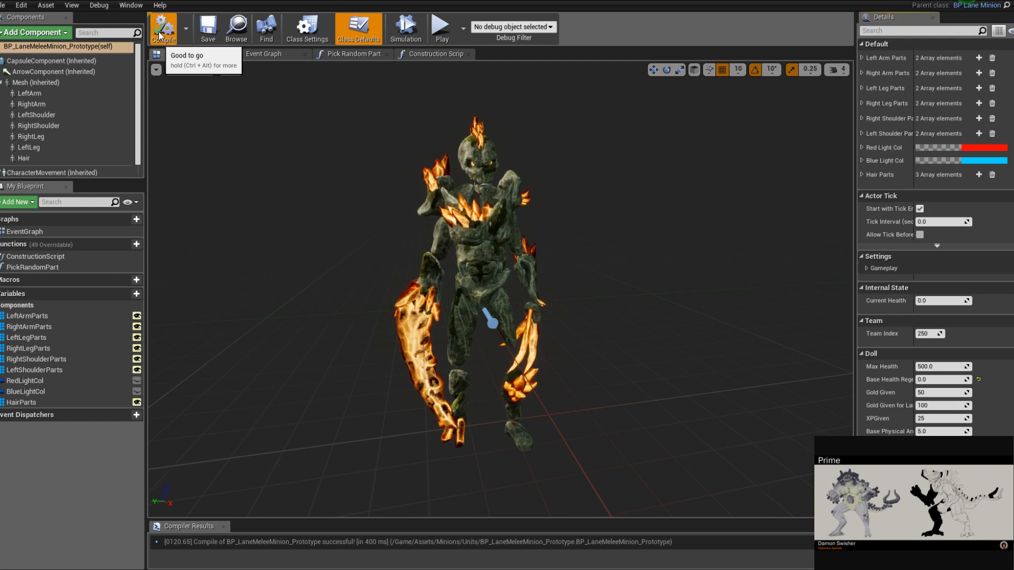
left_click(159, 35)
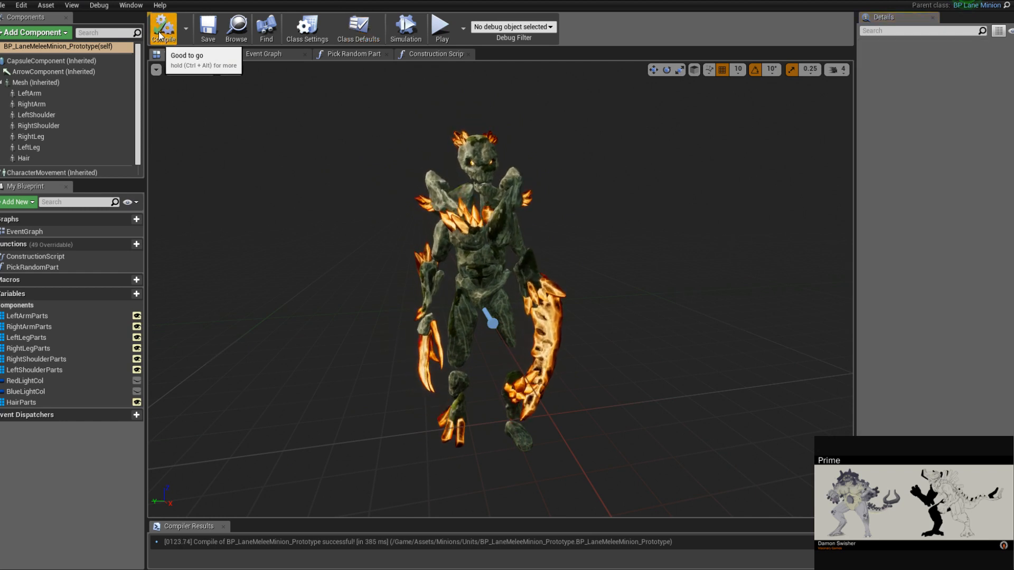
left_click(159, 35)
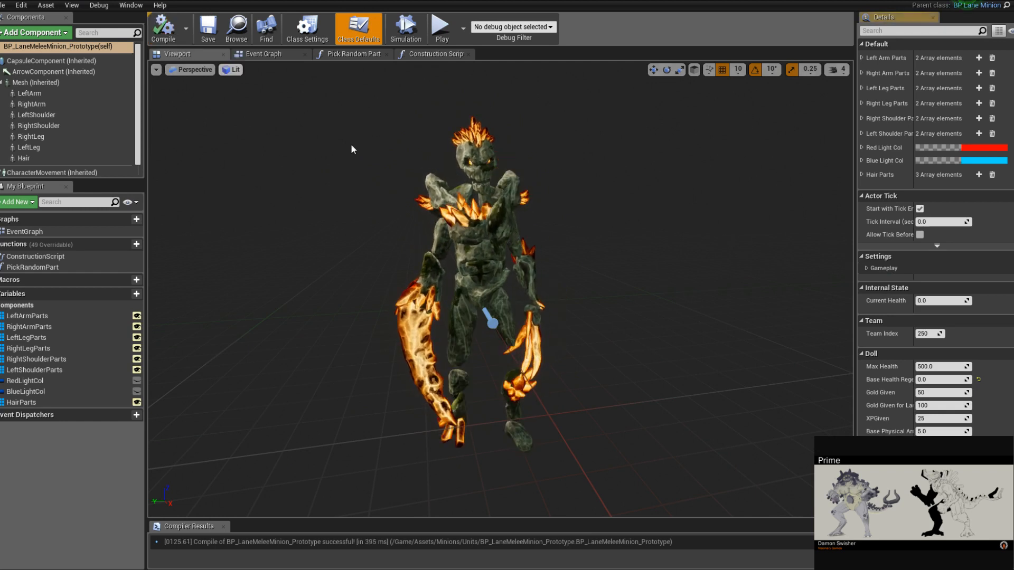
left_click_drag(702, 334, 835, 333, "alt")
mouse_move(577, 296)
left_mouse_down("alt")
mouse_move(739, 297)
mouse_move(579, 296)
left_mouse_up("alt")
left_click_drag(678, 289, 612, 289, "alt")
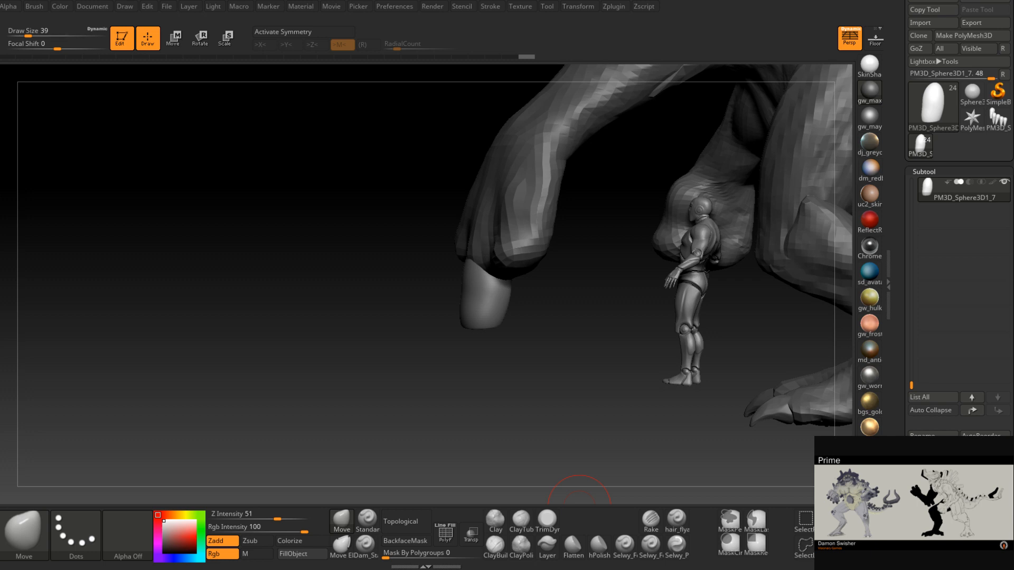
- Switch back to ZBrush, duplicate the finger subtool and move the copy beside the first finger
left_click_drag(552, 364, 543, 305)
right_click_drag(543, 305, 519, 286)
right_click_drag(441, 296, 509, 277)
right_click_drag(510, 296, 502, 331)
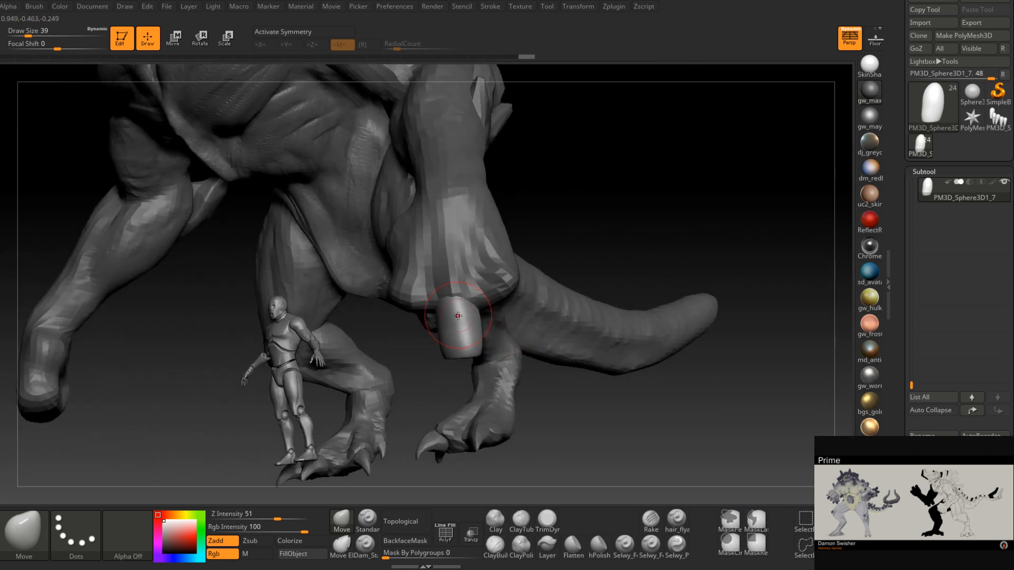
right_click_drag(463, 319, 502, 312, "ctrl")
left_click(931, 496)
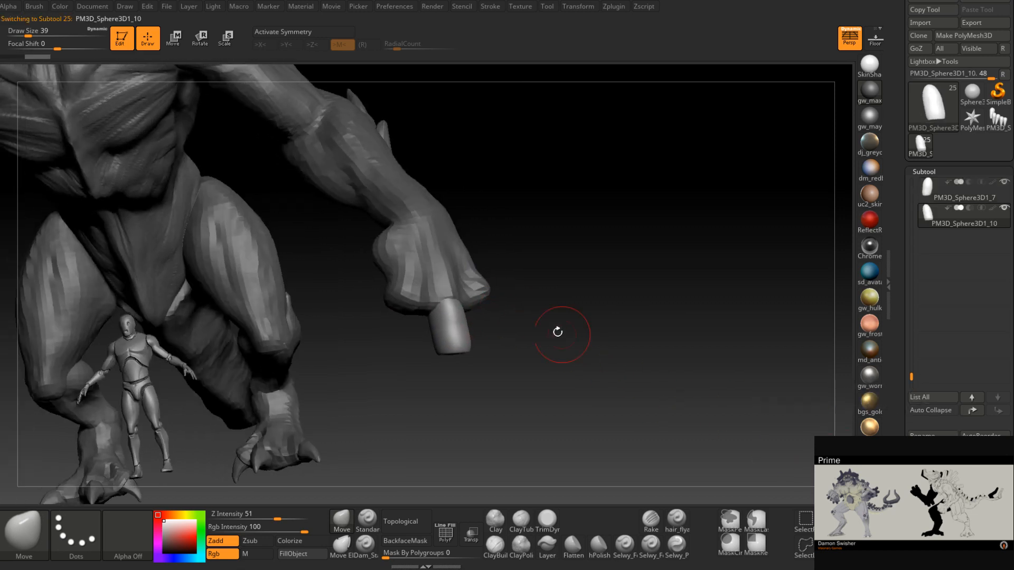
right_click_drag(568, 336, 519, 315)
left_click(208, 39)
right_click_drag(546, 247, 522, 270)
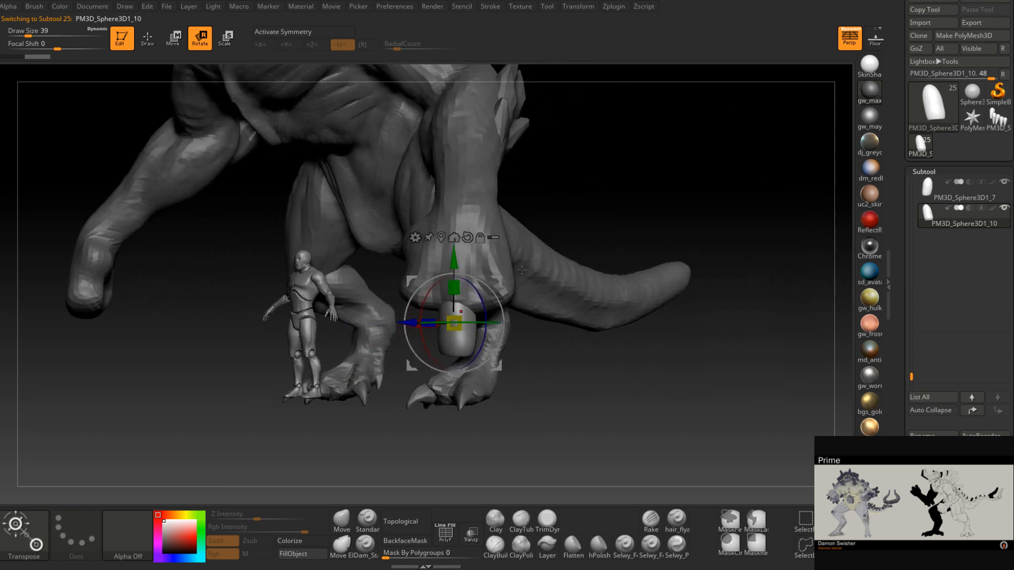
left_click_drag(412, 281, 366, 270)
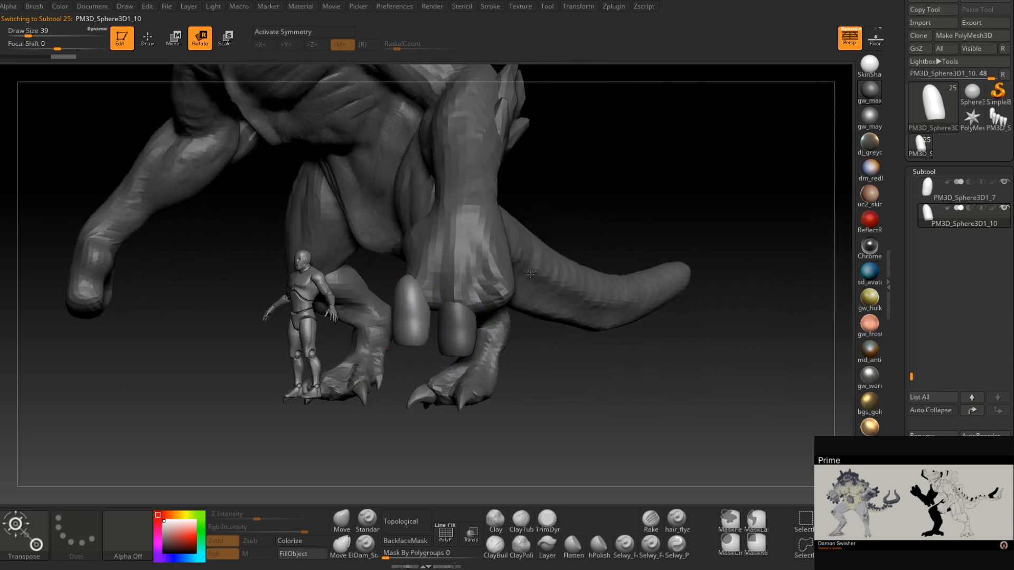
- Rotate the duplicated finger and shift it in under the edge of the hand
right_click_drag(525, 274, 520, 277)
right_click_drag(488, 314, 460, 333)
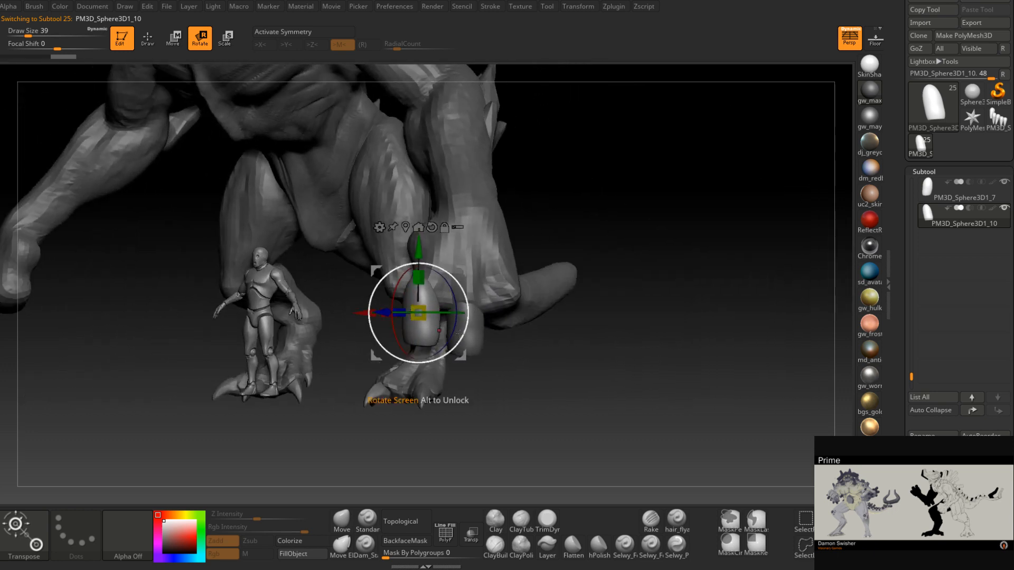
right_click_drag(460, 341, 529, 275)
left_click_drag(468, 270, 459, 270)
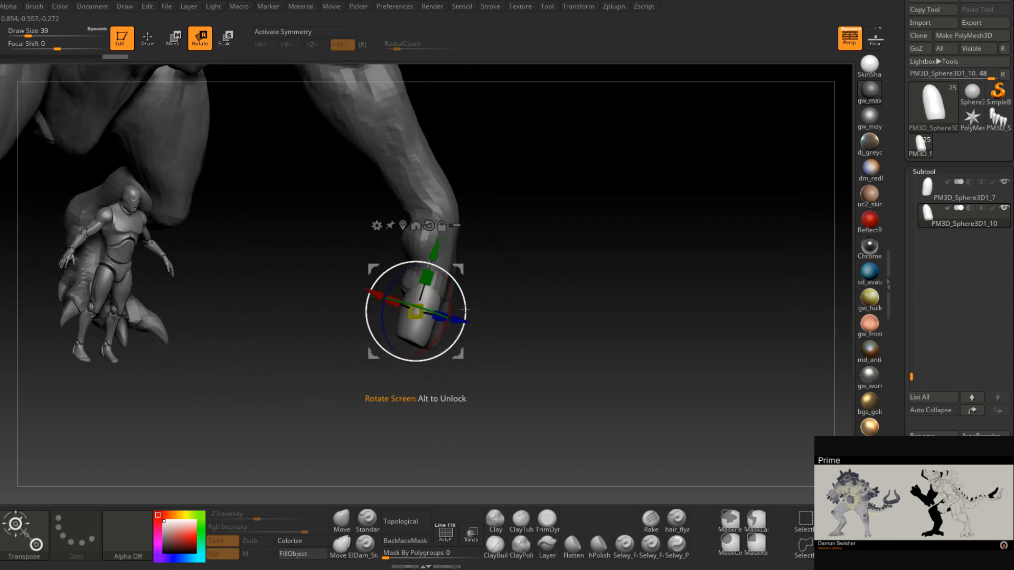
left_click_drag(466, 309, 469, 297)
right_click_drag(522, 285, 428, 288)
left_click_drag(459, 286, 466, 255)
- Fine-tune the second finger's angle and position so its base sits inside the hand
right_click_drag(470, 255, 535, 347)
left_click_drag(491, 306, 491, 297)
left_click_drag(487, 251, 492, 249)
right_click_drag(581, 252, 520, 262)
right_click_drag(520, 262, 470, 266)
left_click_drag(489, 337, 492, 335)
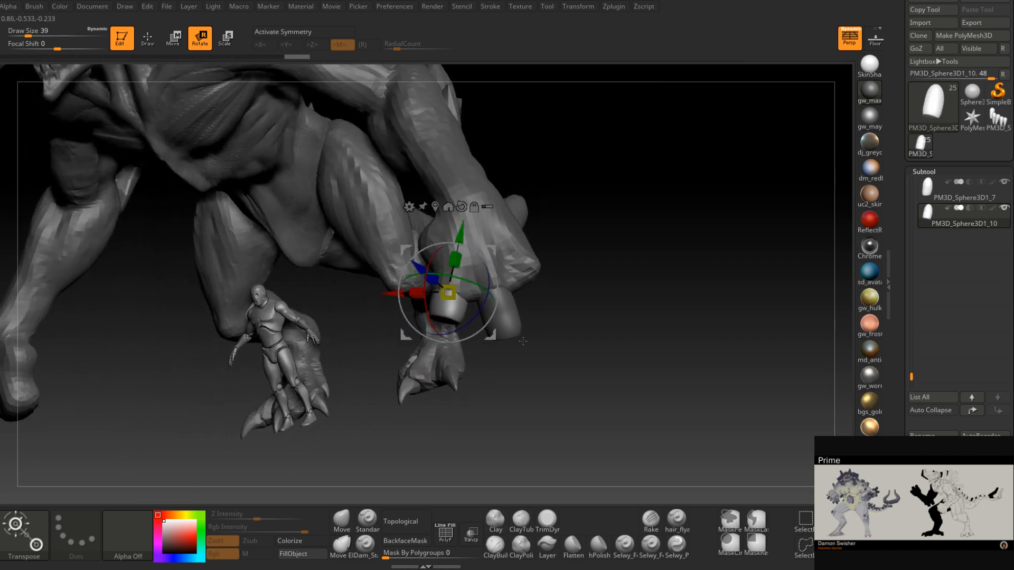
right_click_drag(523, 341, 610, 255)
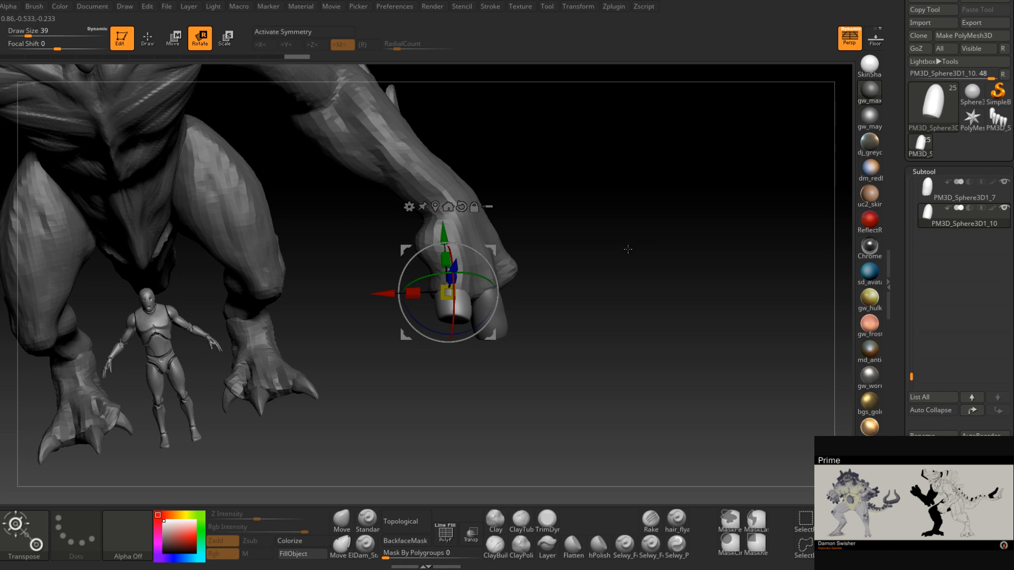
mouse_move(633, 244)
right_mouse_down()
mouse_move(656, 252)
mouse_move(624, 227)
mouse_move(614, 250)
mouse_move(623, 236)
mouse_move(629, 244)
right_mouse_up()
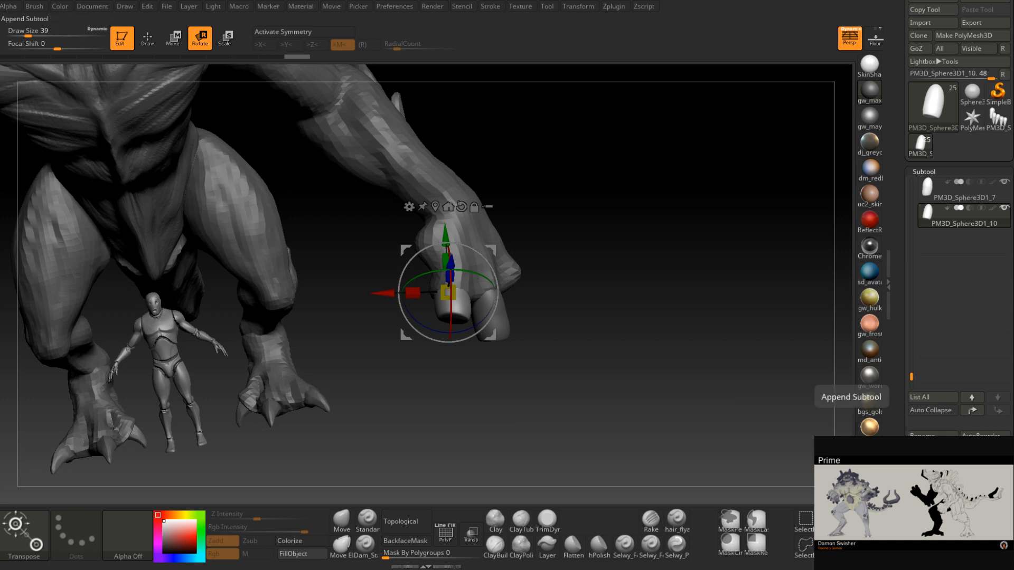
- Duplicate the second finger and move and rotate the copy to the inner side of the hand as a thumb
left_click_drag(911, 376, 912, 360)
left_click(931, 483)
left_click_drag(529, 268, 547, 245)
left_click_drag(491, 250, 464, 217)
left_click_drag(431, 290, 407, 281)
mouse_move(529, 264)
left_mouse_down()
mouse_move(563, 265)
mouse_move(534, 266)
left_mouse_up()
left_click_drag(430, 292, 422, 291)
- Adjust the thumb's rotation and placement against the inner side of the hand from several angles
right_click_drag(513, 252, 546, 306, "alt")
right_click_drag(546, 306, 510, 288)
left_click_drag(493, 251, 499, 237)
left_click_drag(458, 288, 464, 278)
right_click_drag(528, 235, 592, 240)
left_click_drag(515, 278, 523, 267)
right_click_drag(609, 237, 574, 303)
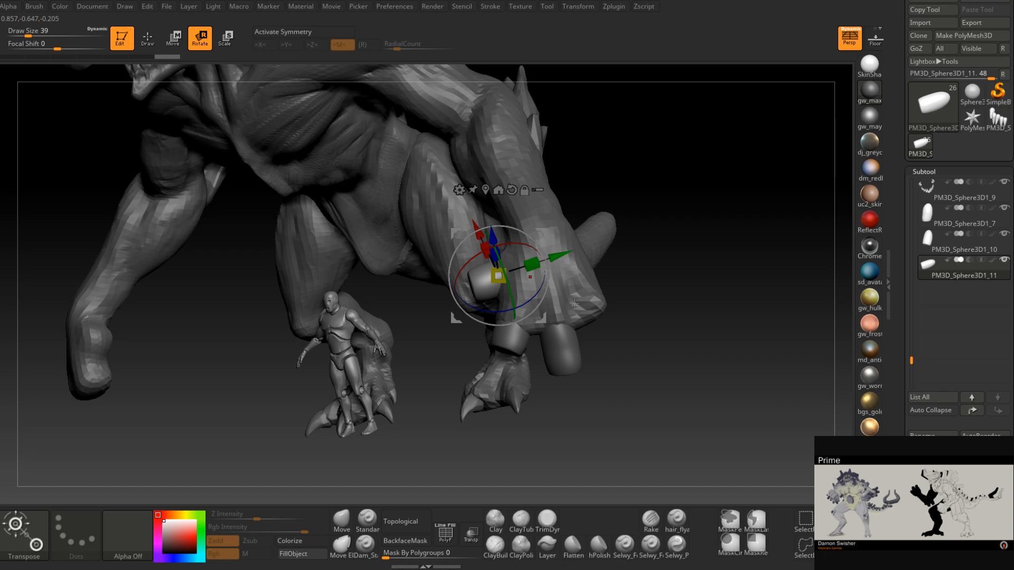
- Refine the thumb's tilt with small rotations and check it against the whole creature
left_click_drag(671, 270, 667, 316)
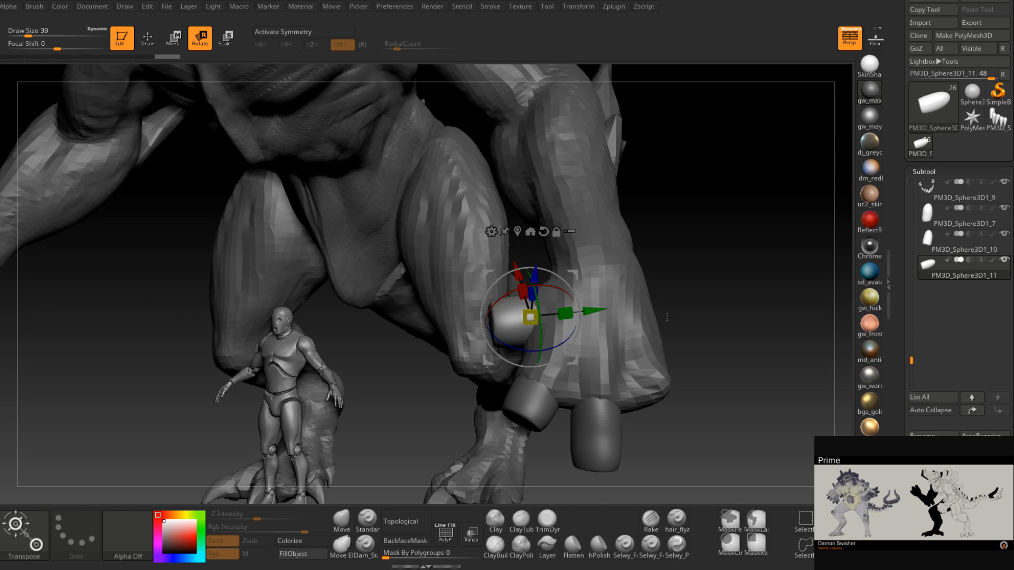
right_click_drag(667, 316, 657, 298)
right_click_drag(658, 298, 623, 289)
left_click_drag(544, 303, 551, 294)
right_click_drag(643, 288, 620, 248)
left_click_drag(559, 258, 556, 266)
right_click_drag(652, 258, 532, 454, "ctrl")
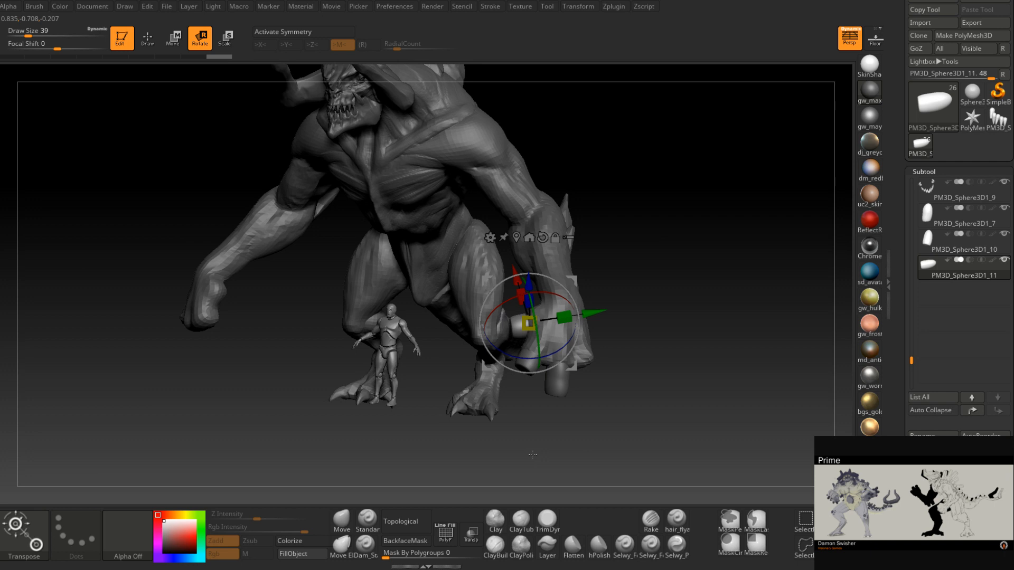
- Select the first finger subtool PM3D_Sphere3D1_7 and merge the second finger and the thumb into it
right_click_drag(532, 454, 787, 338)
scroll(950, 317, "down", 5)
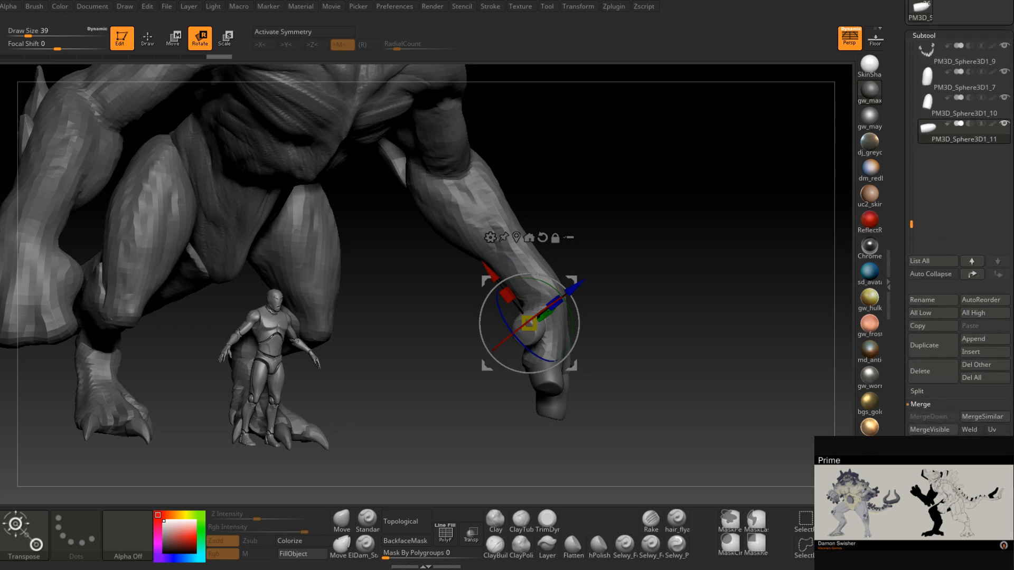
scroll(958, 264, "down", 1)
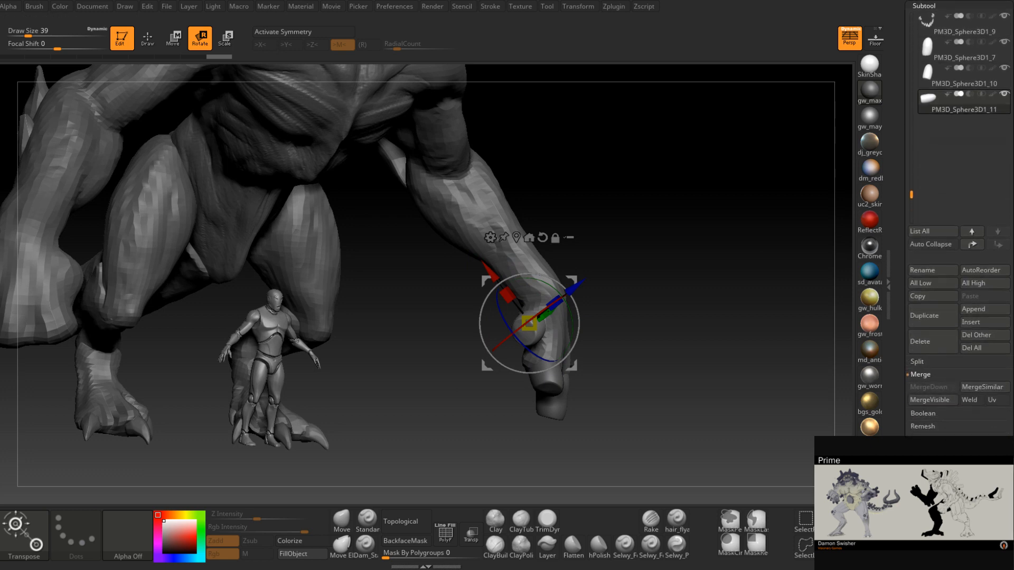
scroll(945, 211, "up", 4)
left_click(933, 182)
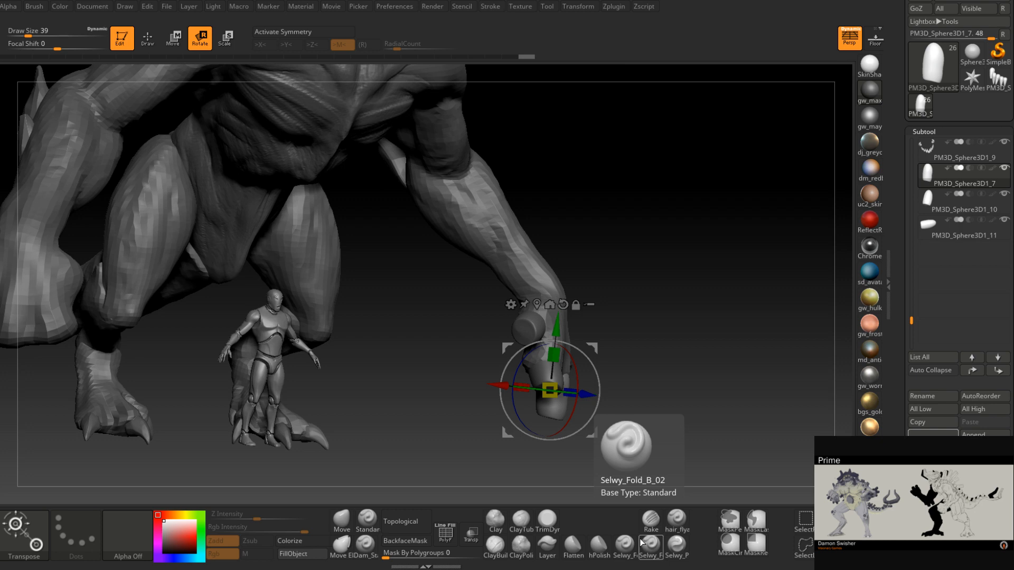
mouse_move(876, 334)
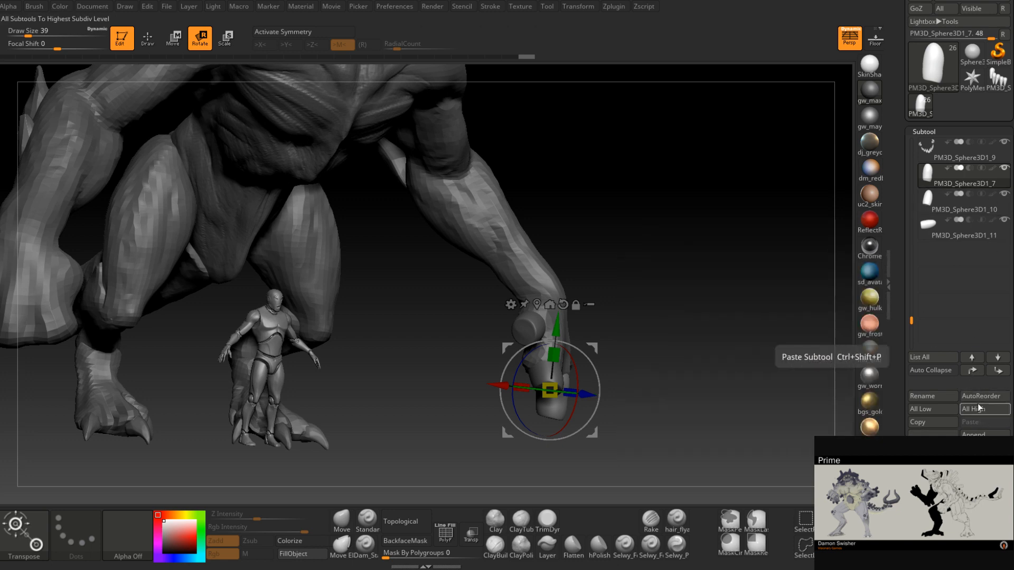
left_click(932, 518)
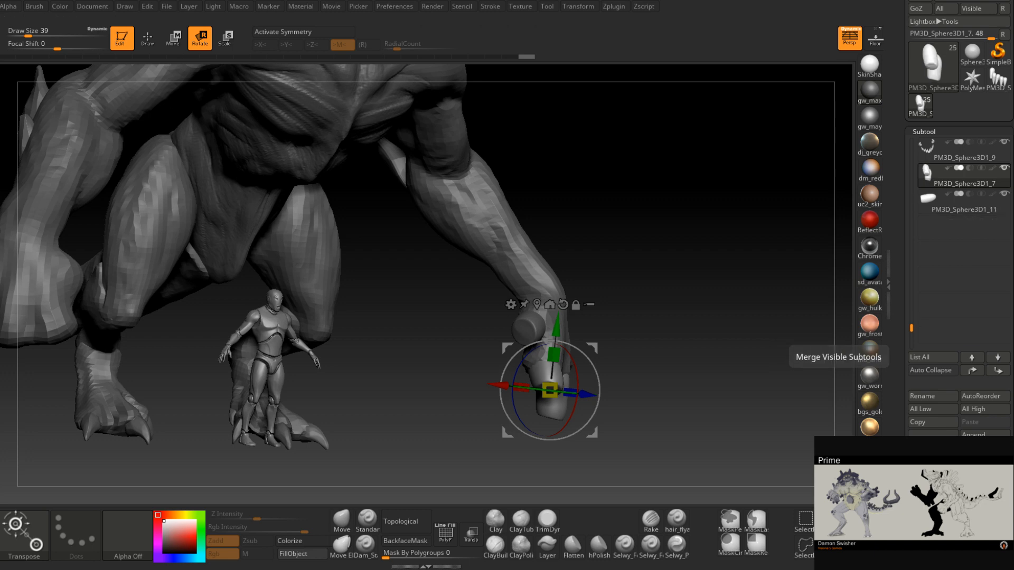
left_click(931, 518)
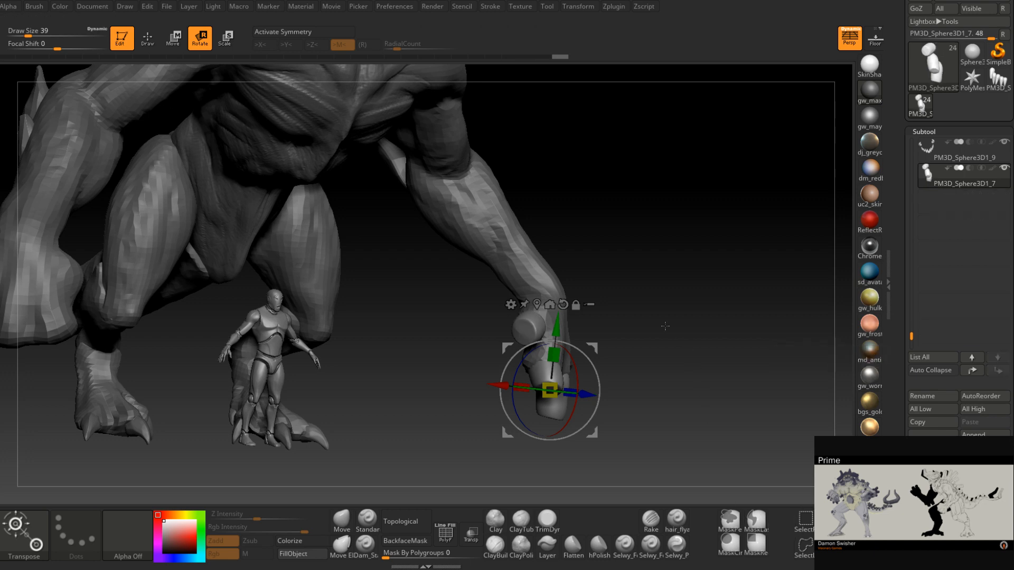
- Try to mirror the merged finger subtool across the X axis, merging the result into one subtool
left_click_drag(665, 327, 622, 287)
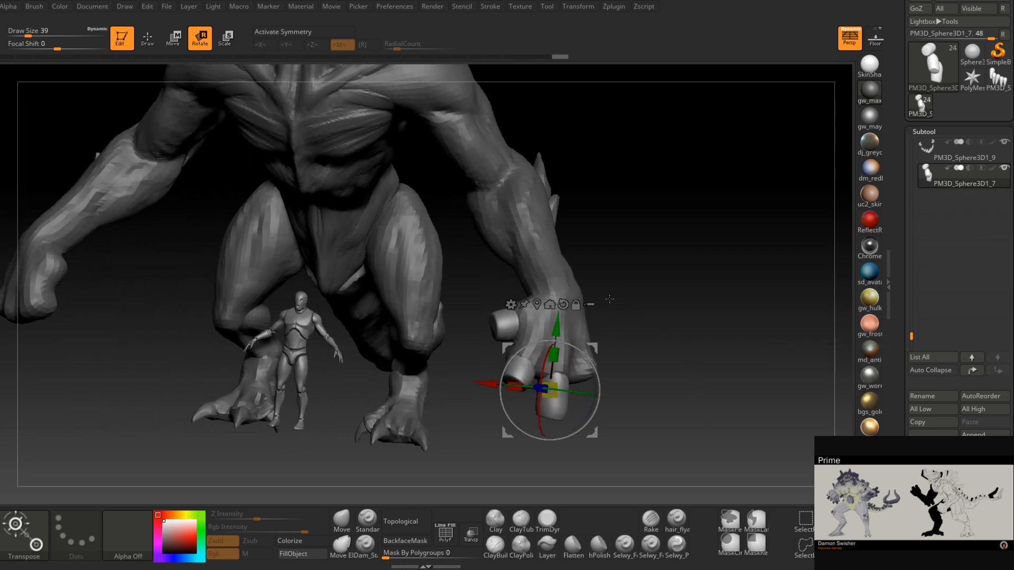
left_click_drag(609, 298, 652, 286)
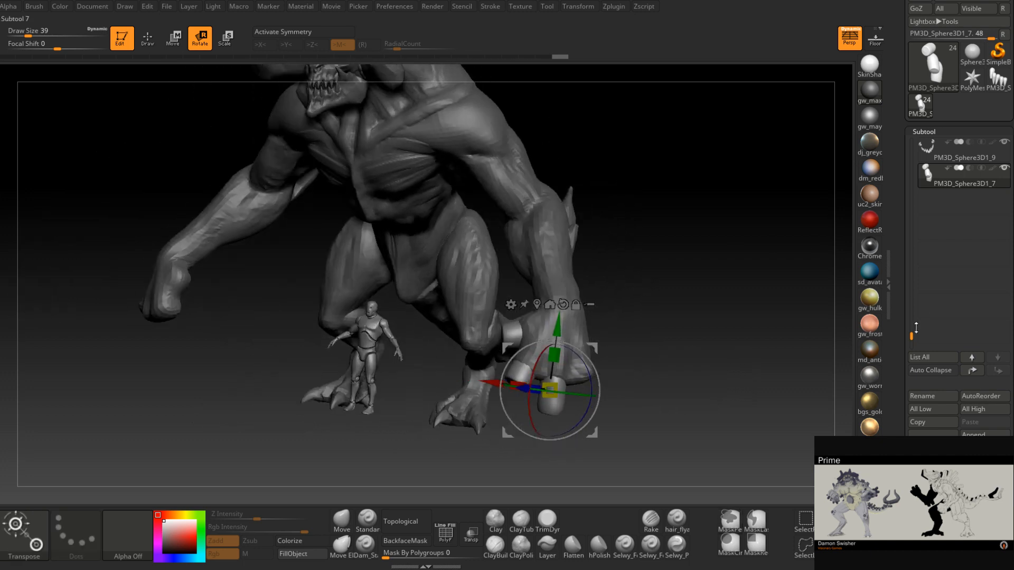
left_click_drag(911, 335, 912, 285)
left_click_drag(665, 306, 753, 340)
right_click_drag(754, 339, 720, 308, "ctrl")
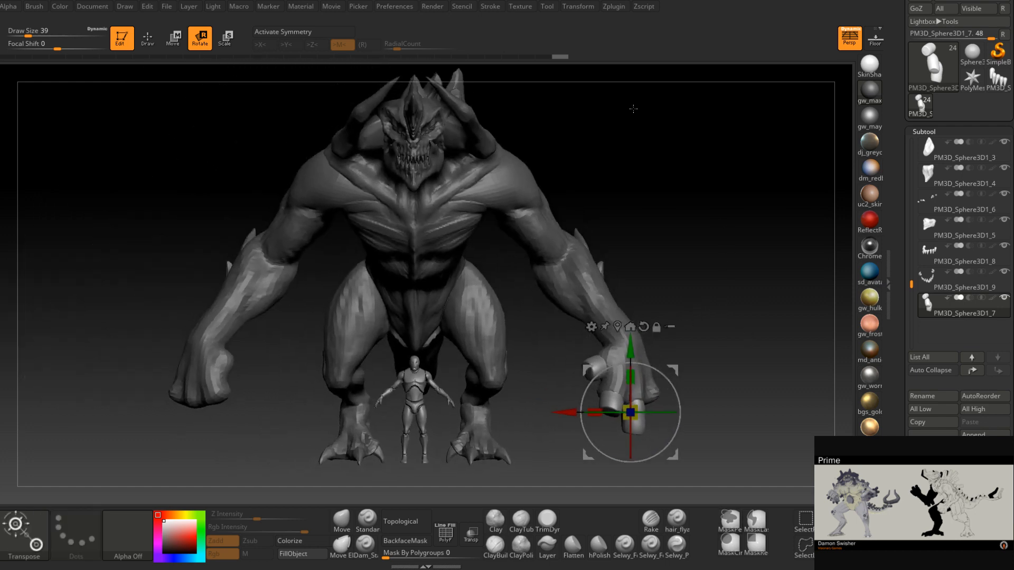
left_click(639, 7)
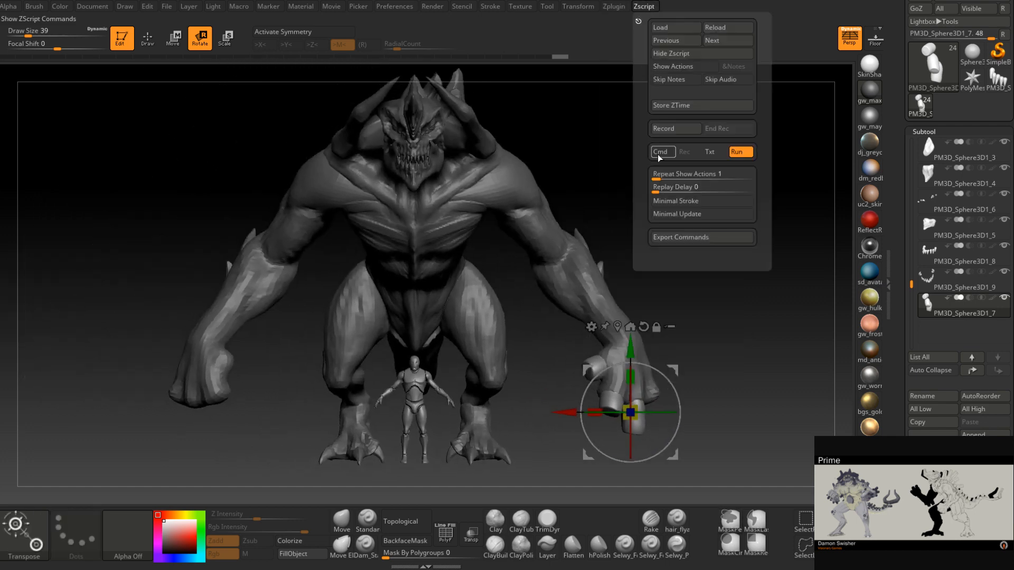
left_click(615, 7)
left_click(695, 219)
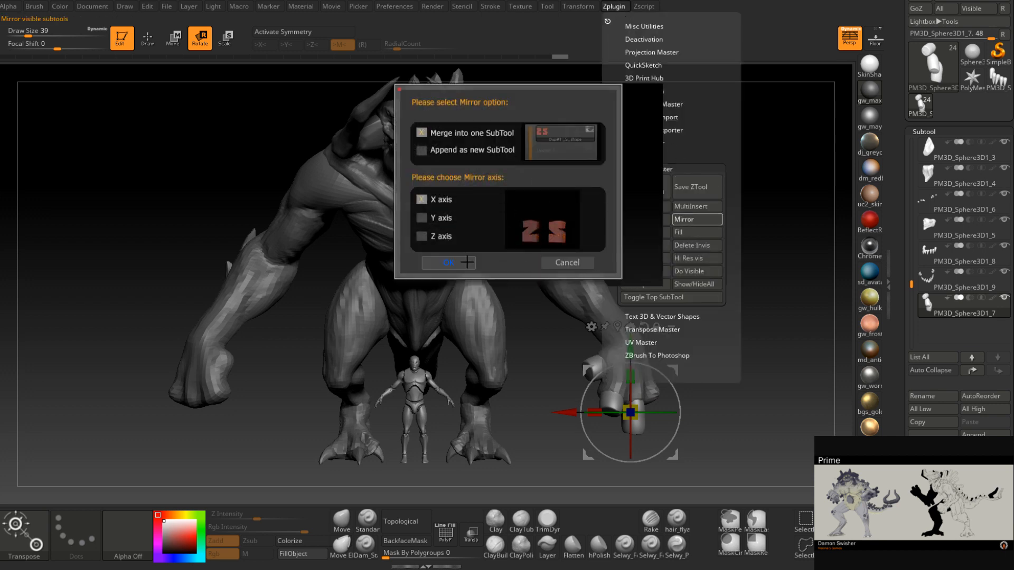
left_click(448, 262)
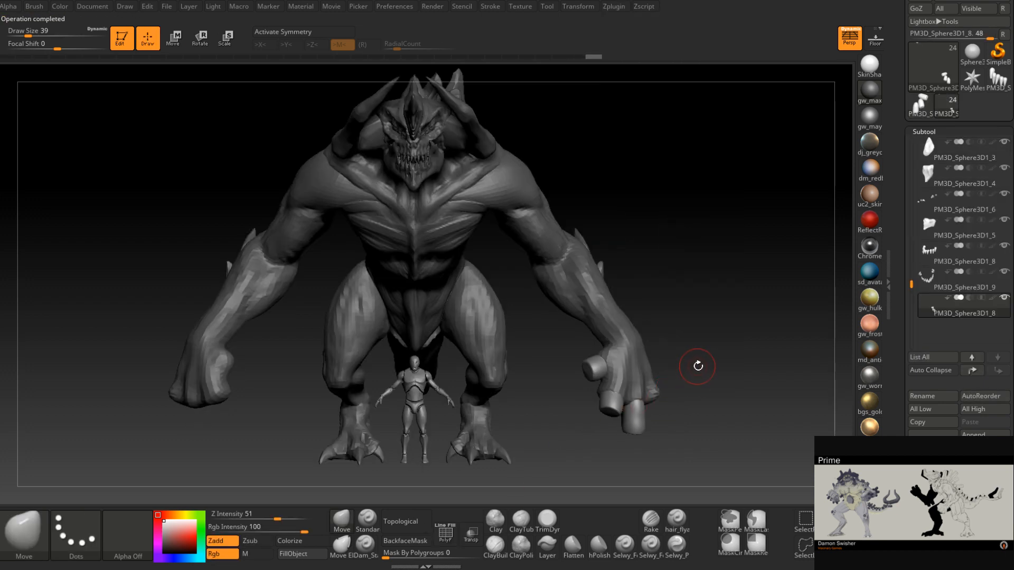
- Move the finger subtool away from the hand as a test and undo the move
mouse_move(701, 365)
left_mouse_down()
mouse_move(742, 355)
mouse_move(739, 346)
mouse_move(663, 436)
left_mouse_up()
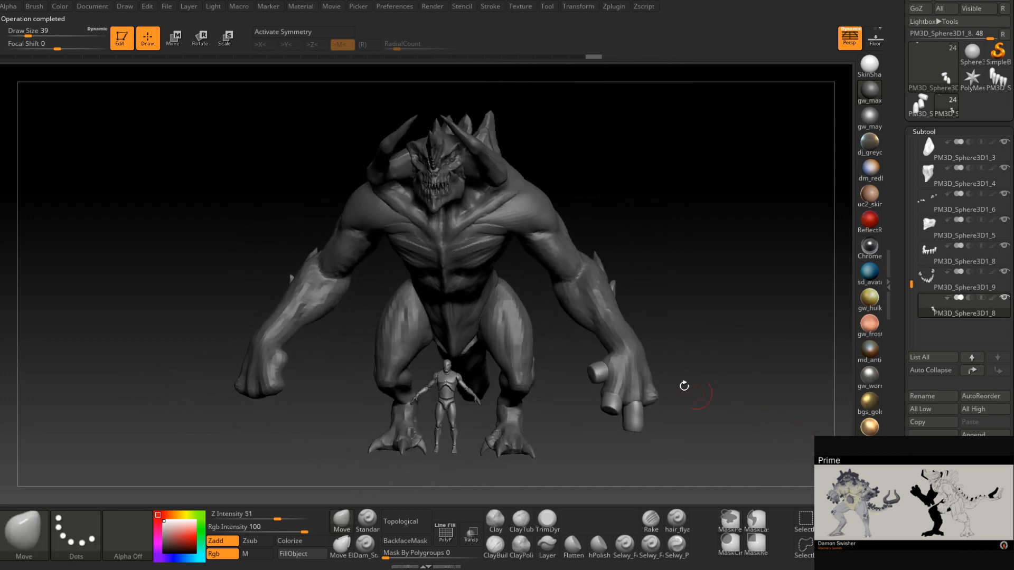
left_click(173, 38)
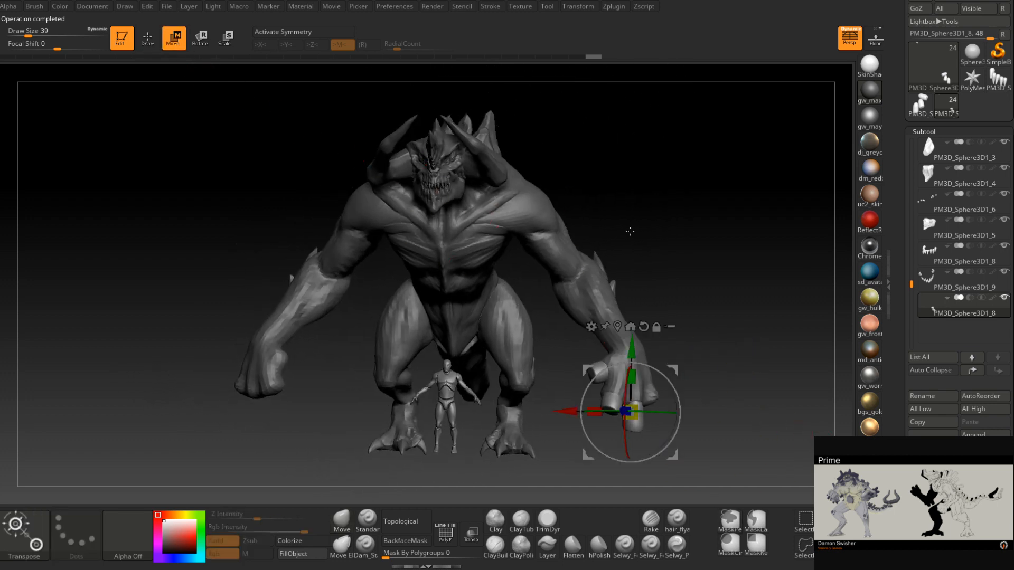
left_click_drag(626, 410, 715, 378)
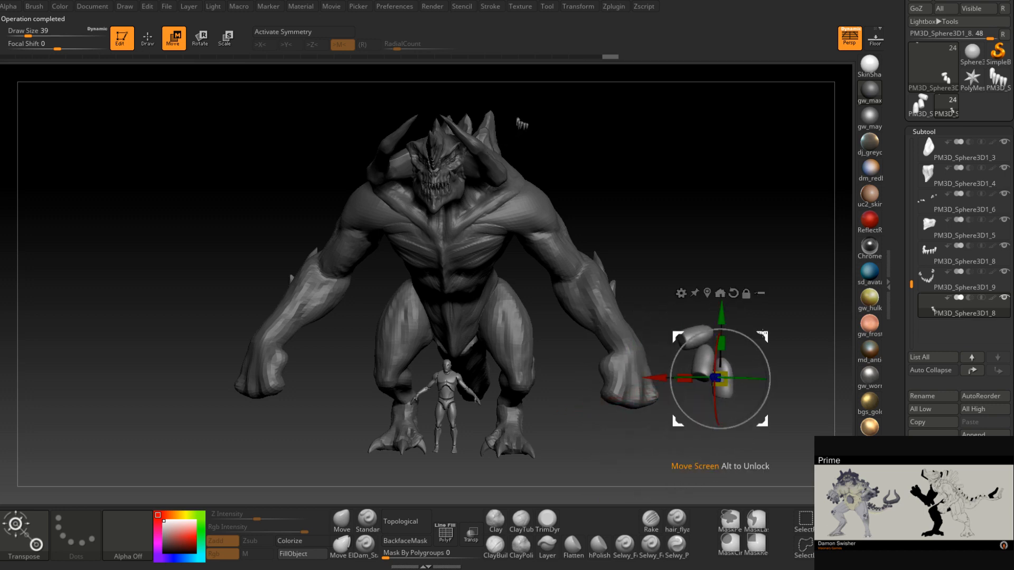
key("ctrl+z")
left_click_drag(673, 369, 719, 350)
key("ctrl+z")
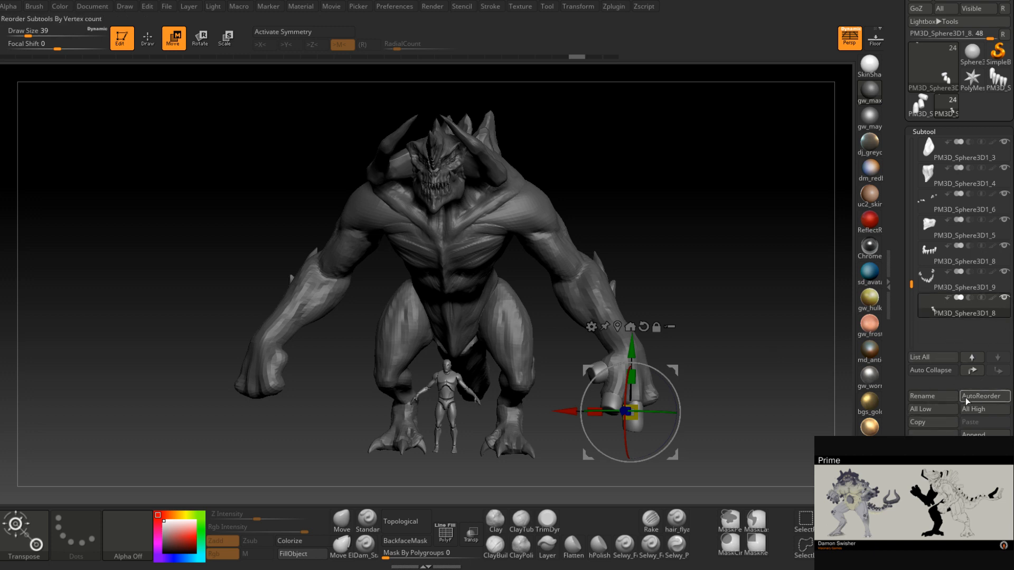
- Rename the finger subtool to Fingers and mirror it across the X axis, merging the result into one subtool
left_click(922, 395)
type("Fingers")
key("Return")
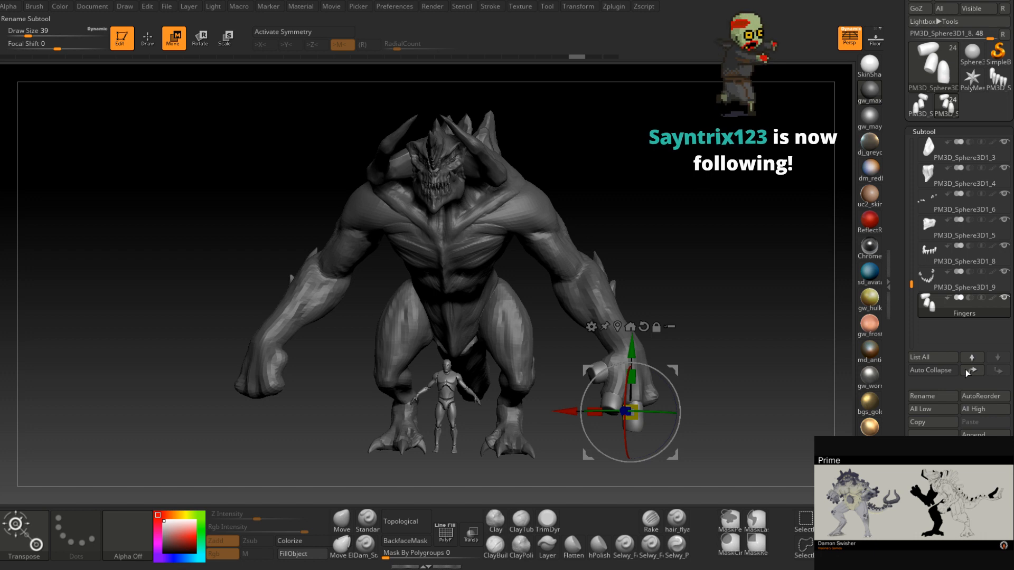
left_click(613, 7)
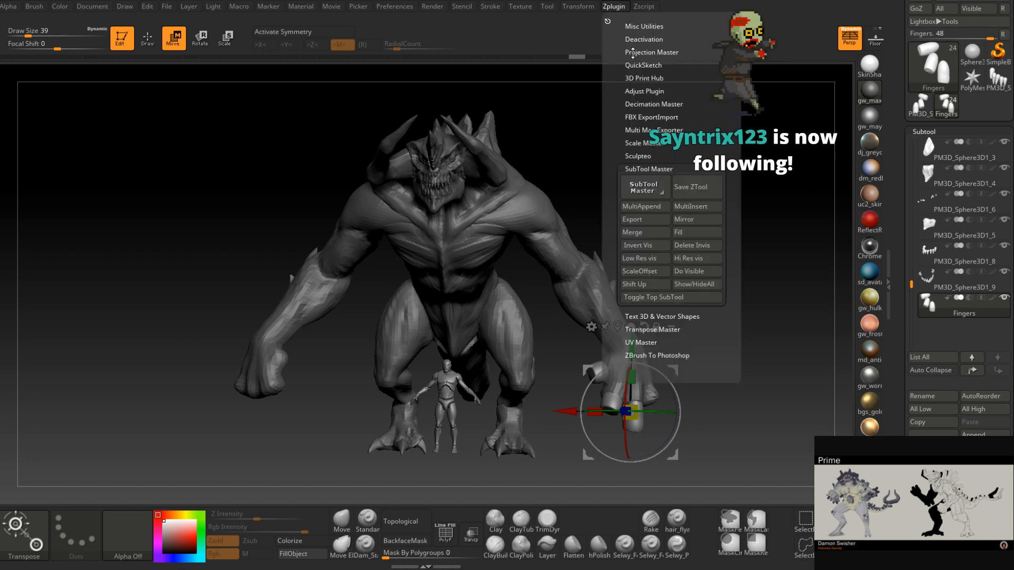
left_click(697, 219)
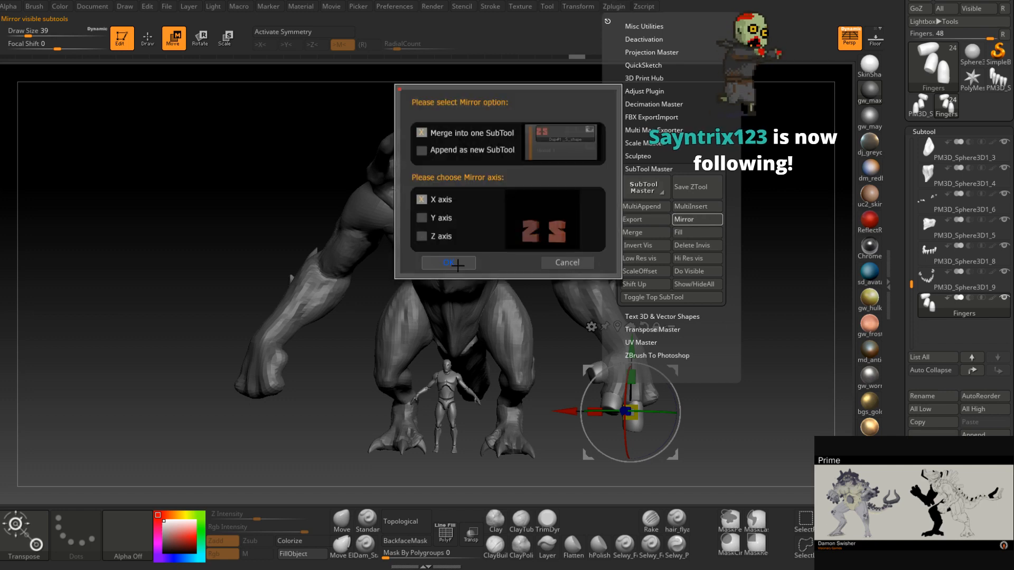
left_click(448, 263)
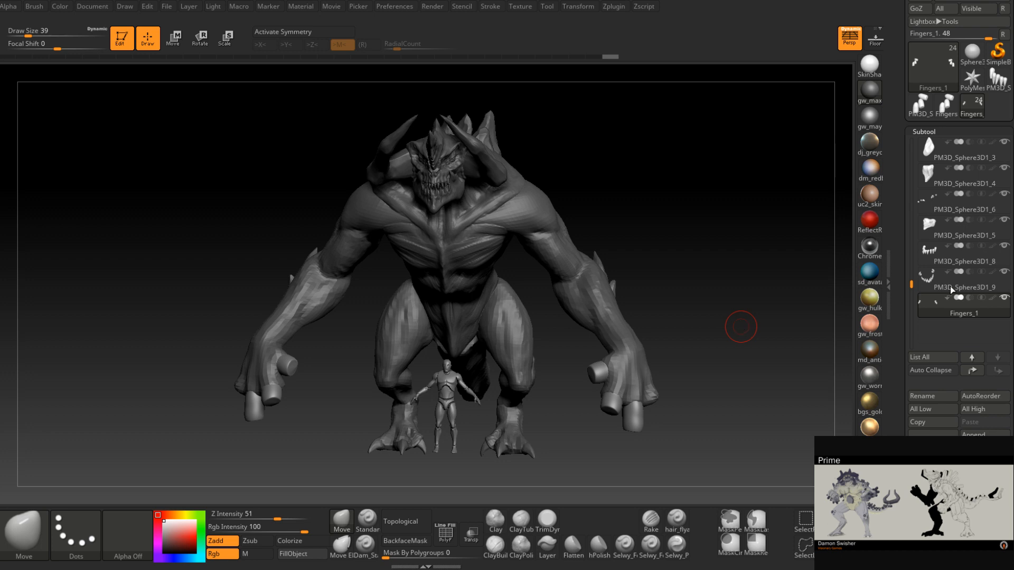
- Select the arm subtool StaticMesh1_5, reorder it to directly above PM3D_Sphere3D1_2 and merge the two
left_click(616, 325, "alt")
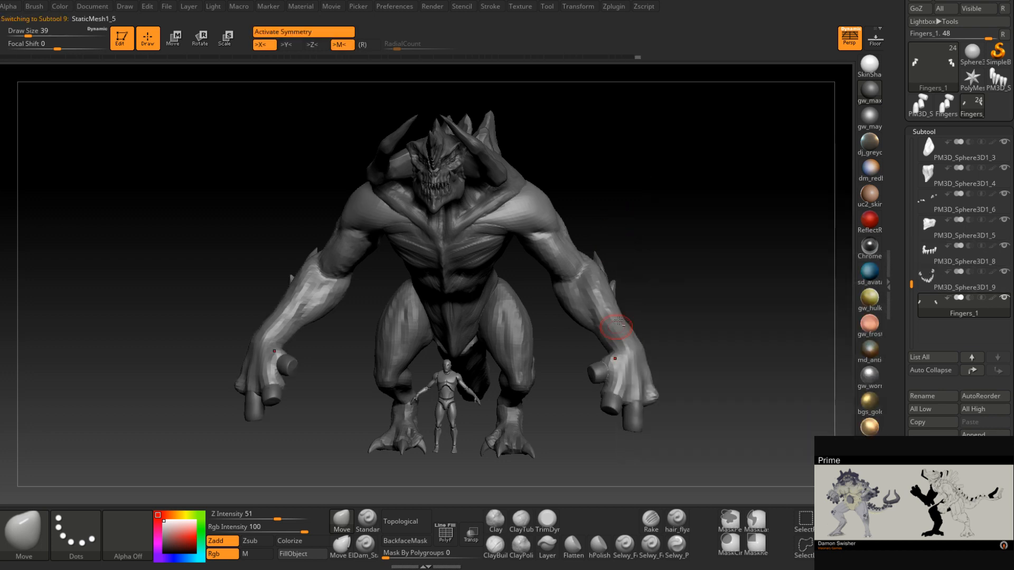
left_click(972, 410)
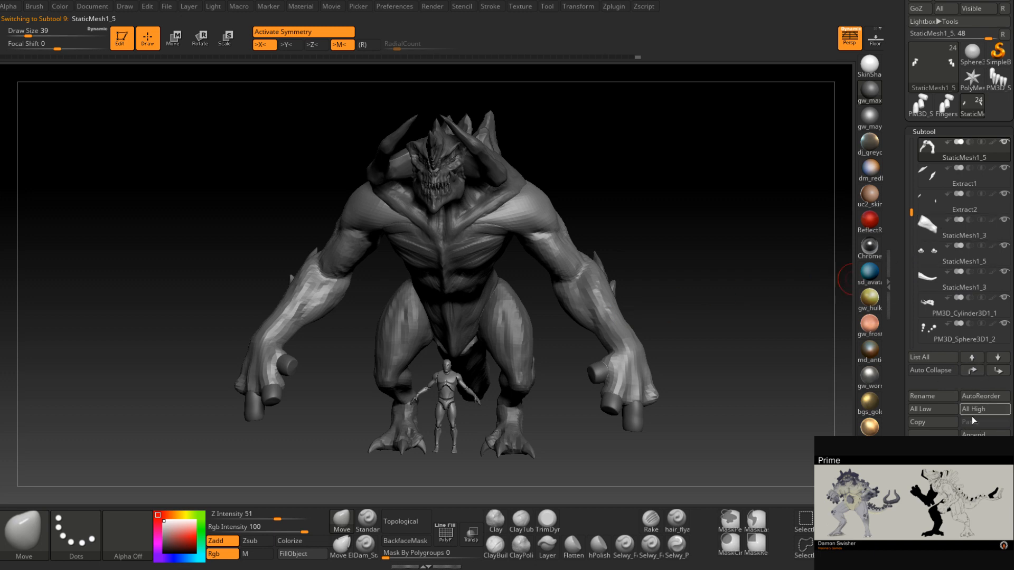
left_click(998, 373)
left_click(997, 372)
left_click(998, 373)
left_click(997, 372)
left_click(997, 373)
left_click(997, 373)
left_click(998, 373)
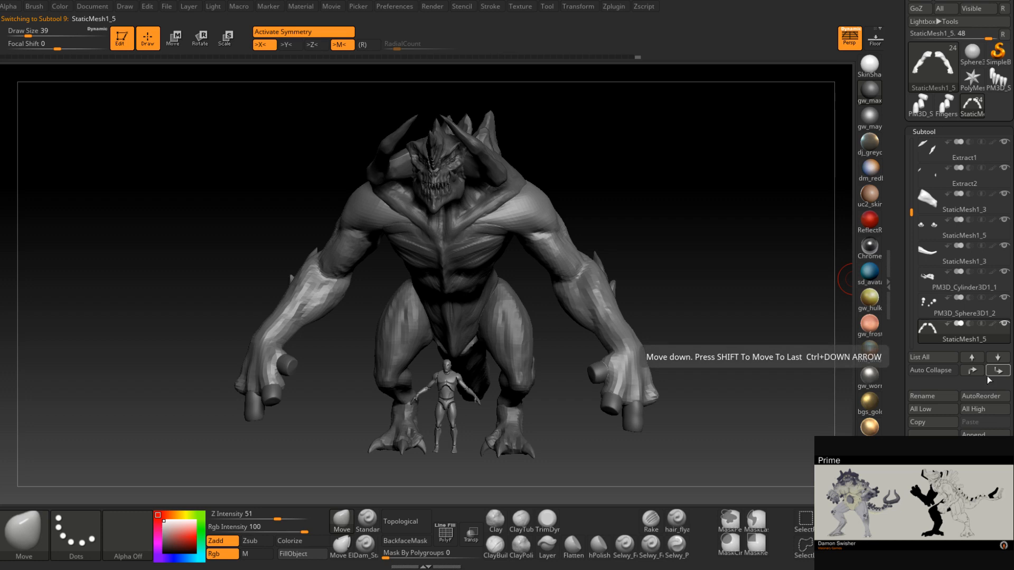
left_click(975, 396)
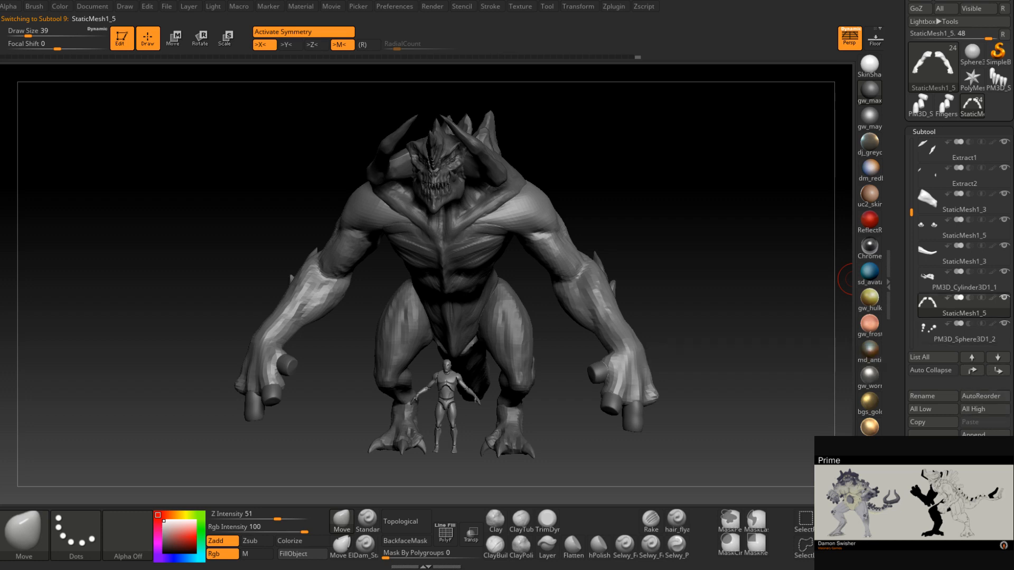
left_click(932, 513)
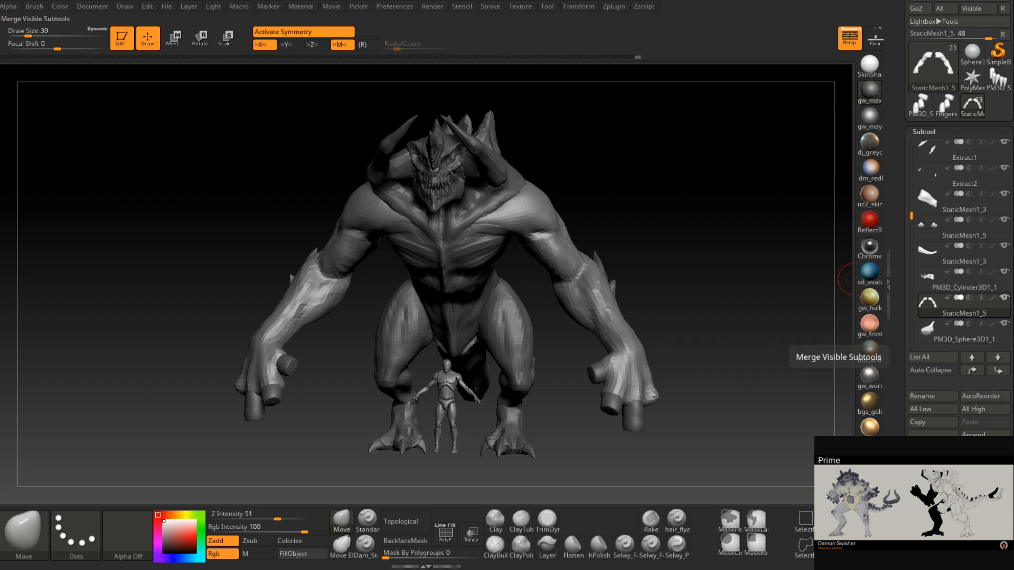
- Split the unmasked points of the merged arm subtool StaticMesh1_5 into a separate subtool
left_click_drag(745, 426, 708, 369)
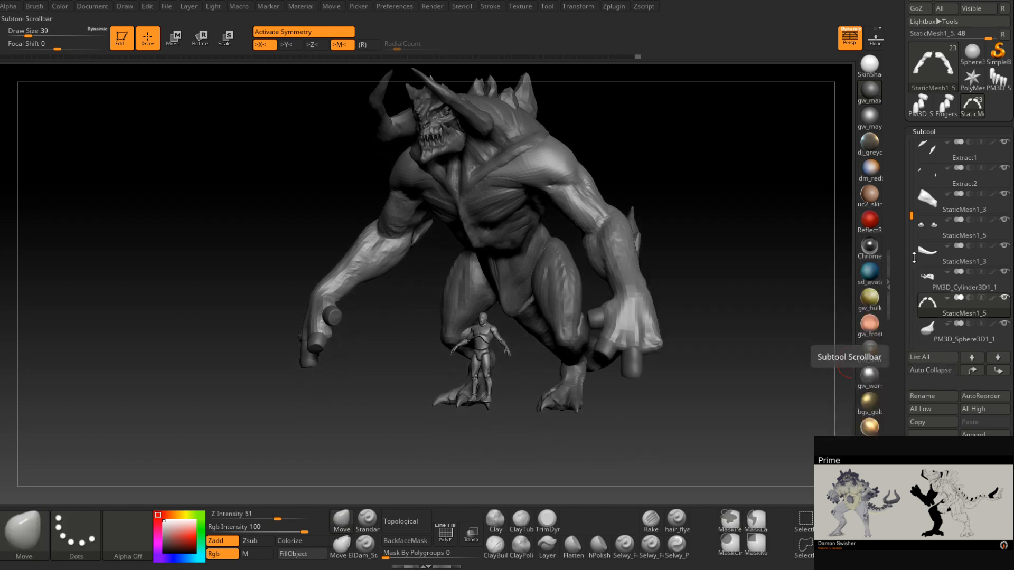
left_click_drag(911, 217, 912, 236)
mouse_move(750, 371)
left_mouse_down()
mouse_move(696, 366)
mouse_move(734, 359)
mouse_move(754, 340)
mouse_move(700, 355)
mouse_move(647, 276)
mouse_move(711, 266)
mouse_move(639, 260)
mouse_move(572, 351)
mouse_move(633, 371)
mouse_move(657, 347)
left_mouse_up()
left_click(173, 39)
left_click_drag(697, 288, 778, 237)
left_click_drag(705, 254, 738, 392, "alt")
right_click_drag(739, 392, 734, 459, "ctrl")
right_click_drag(580, 159, 690, 478, "alt")
right_click_drag(426, 275, 449, 216)
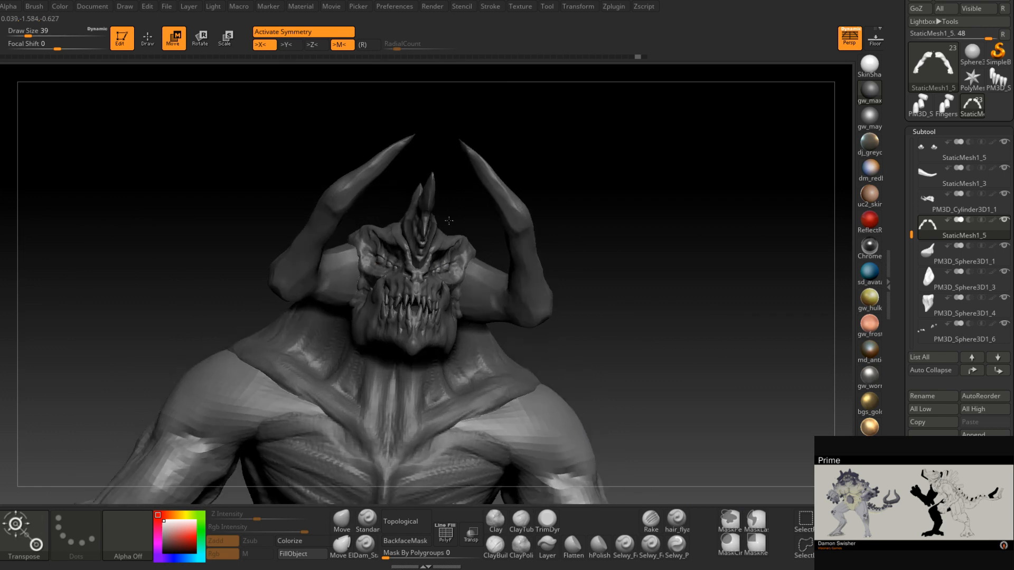
left_click_drag(412, 153, 500, 322, "ctrl+alt+shift")
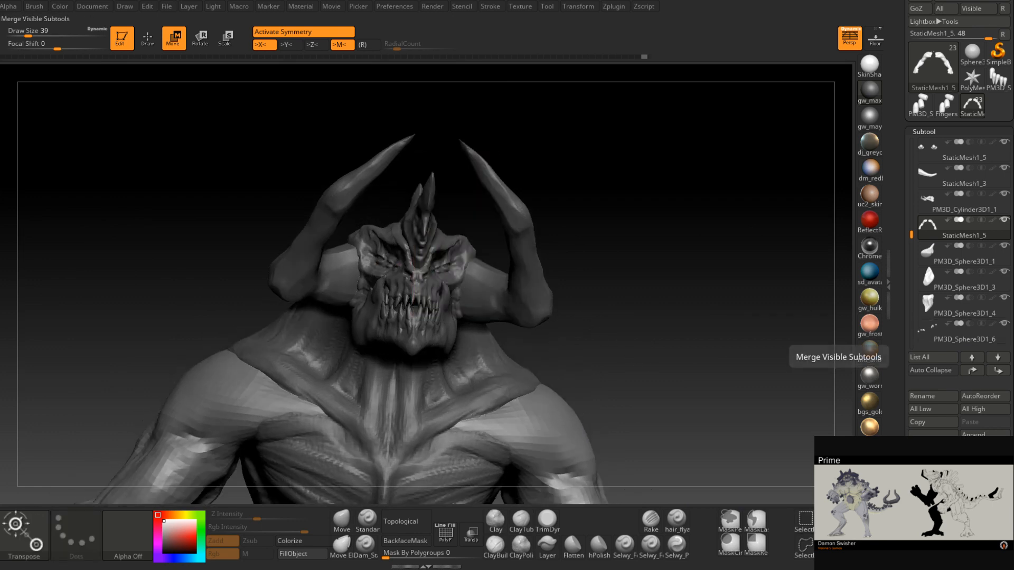
left_click(933, 505)
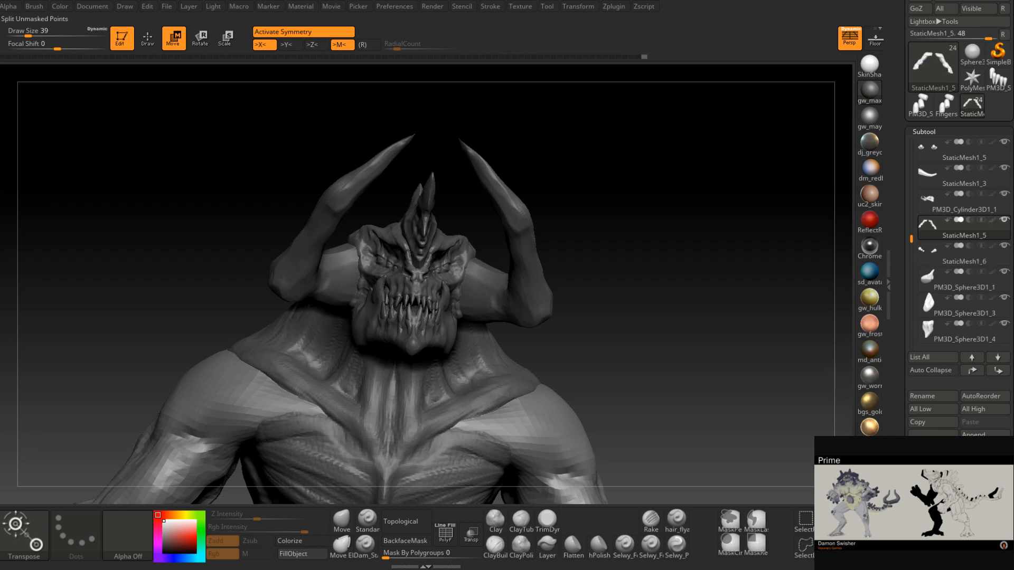
- Reorder the arm subtool StaticMesh1_5 to directly above Fingers_1 in the subtool order
left_click(997, 371)
left_click(997, 372)
left_click(998, 372)
left_click(997, 372)
left_click(997, 371)
left_click(997, 371)
left_click(997, 372)
left_click(998, 371)
left_click(996, 376)
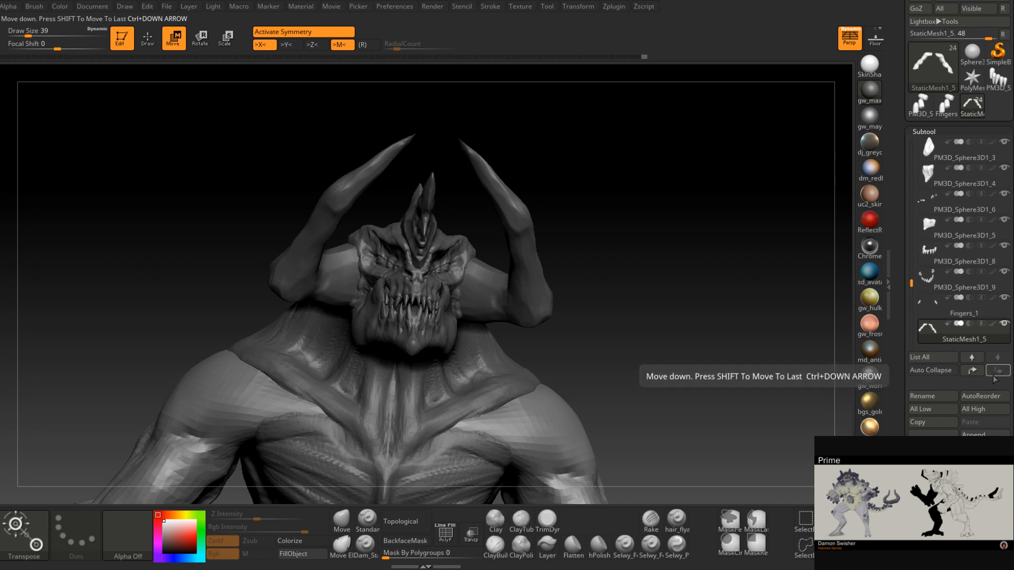
left_click(973, 372)
- Merge the Fingers_1 subtool into the arm subtool StaticMesh1_5
left_click_drag(707, 365, 658, 289)
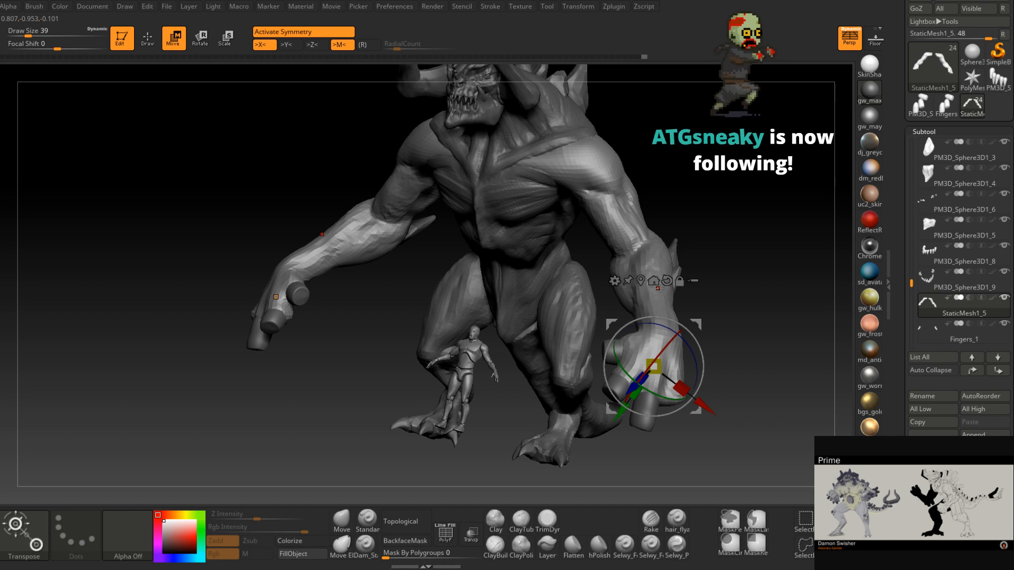
left_click_drag(657, 288, 759, 332)
mouse_move(715, 344)
right_mouse_down("alt")
mouse_move(649, 306)
mouse_move(668, 355)
mouse_move(699, 331)
mouse_move(693, 345)
mouse_move(706, 355)
right_mouse_up("alt")
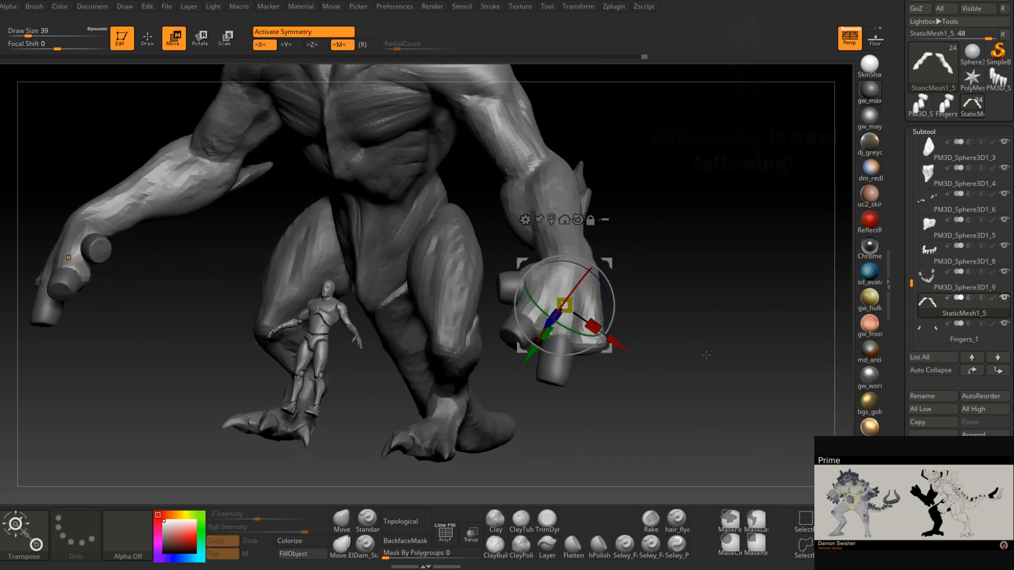
key("q")
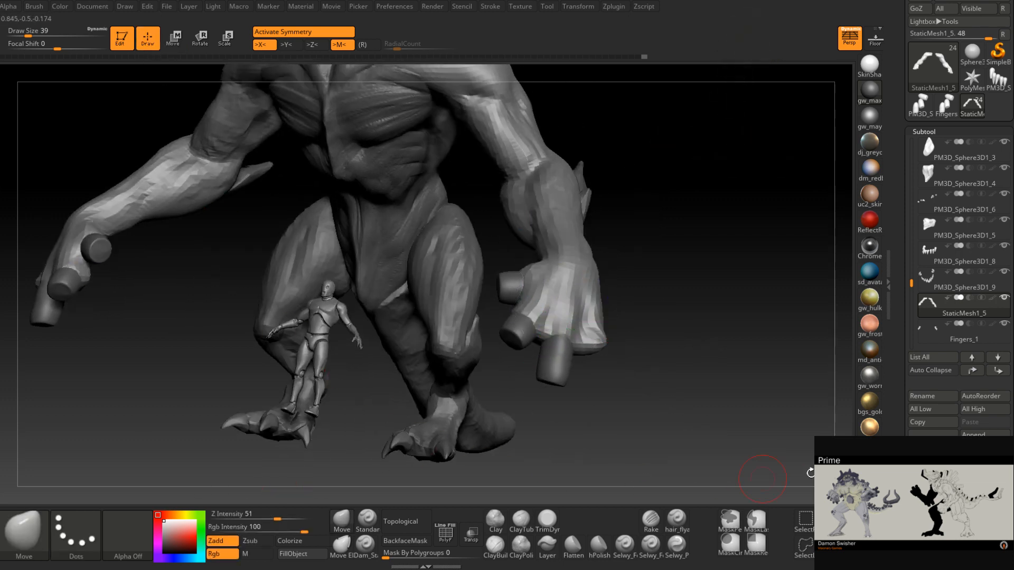
scroll(958, 238, "down", 5)
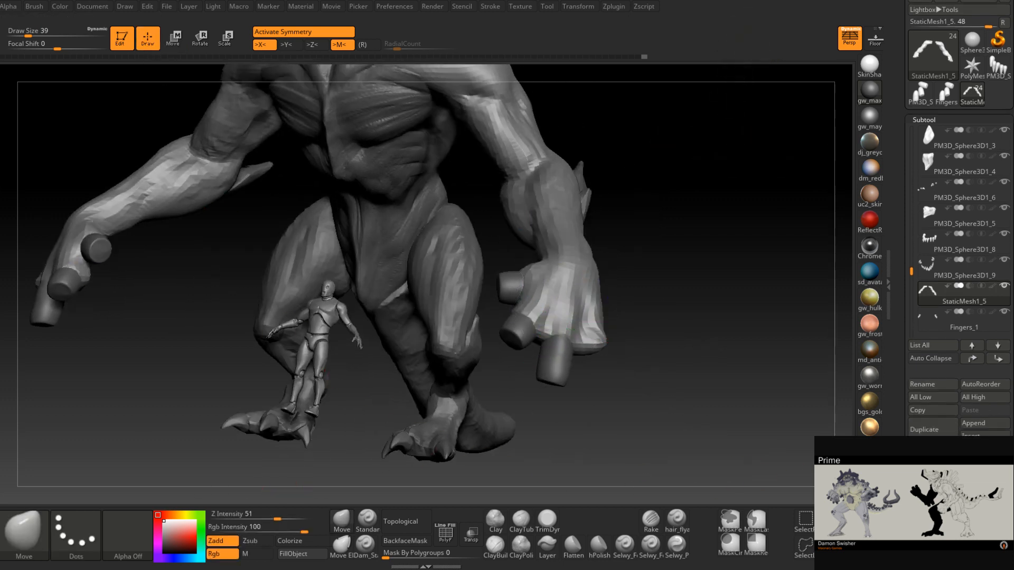
left_click(929, 428)
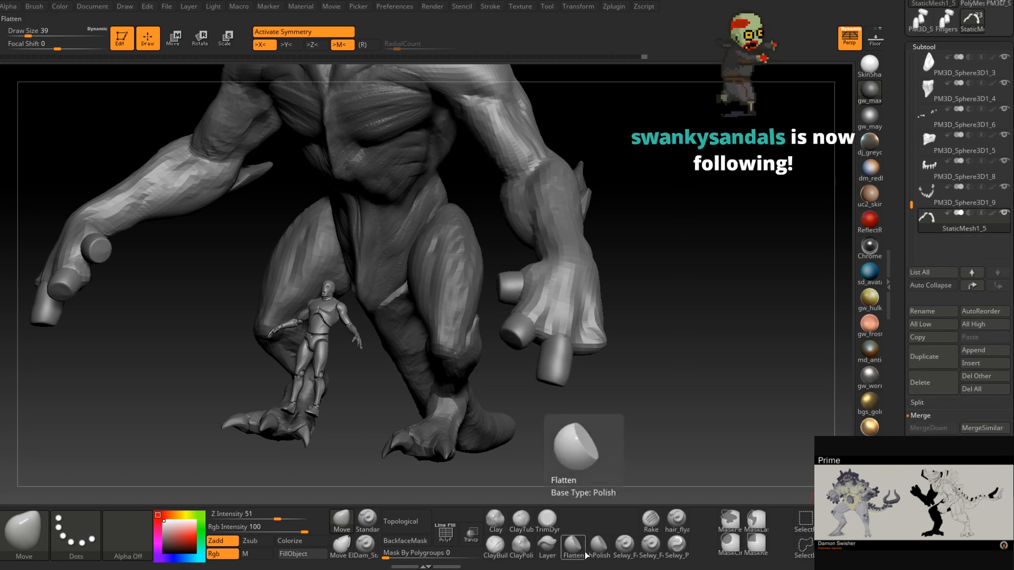
- DynaMesh the combined arms and fingers at a resolution of 1112
scroll(924, 400, "down", 5)
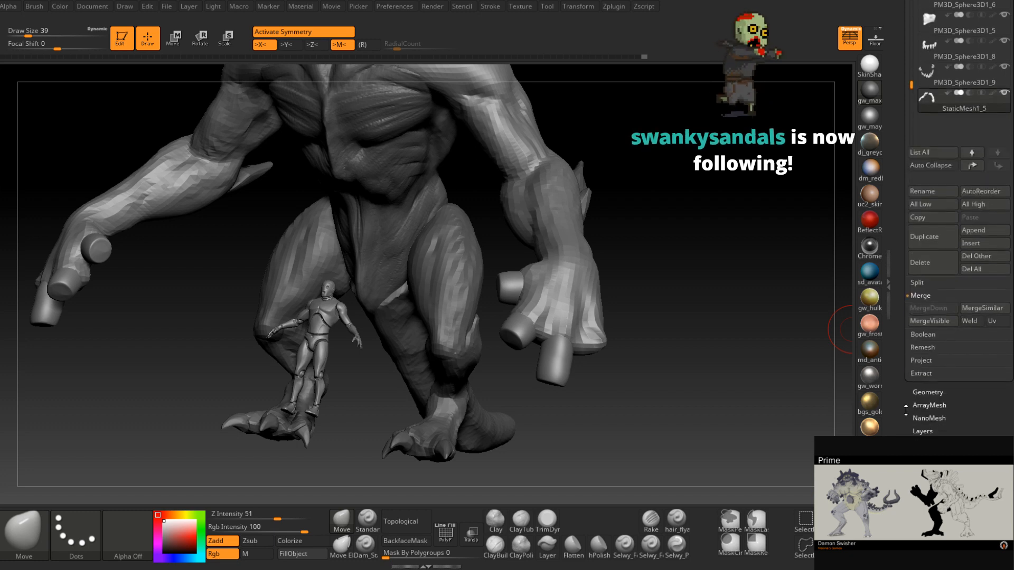
left_click(923, 397)
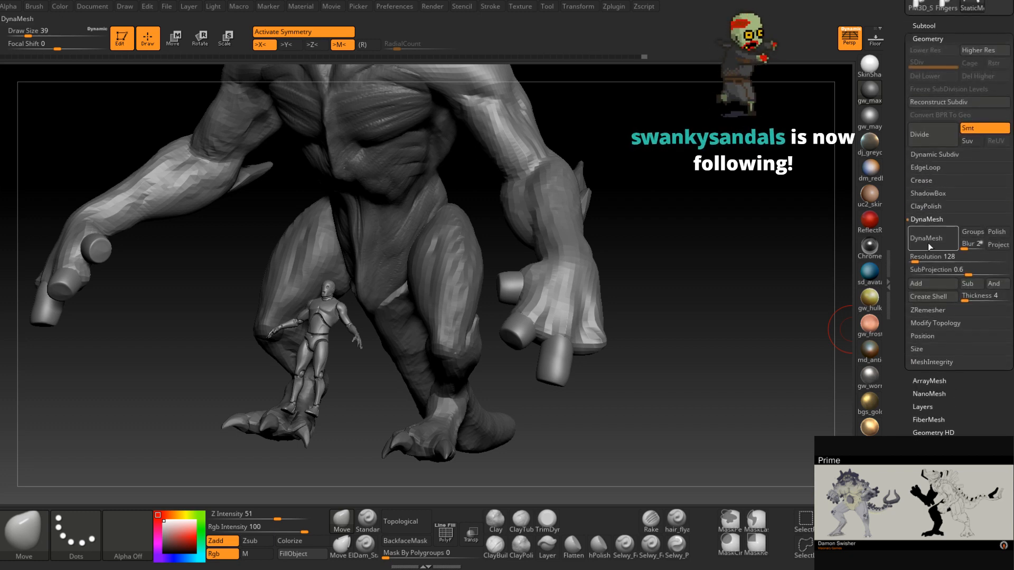
left_click_drag(921, 259, 936, 259)
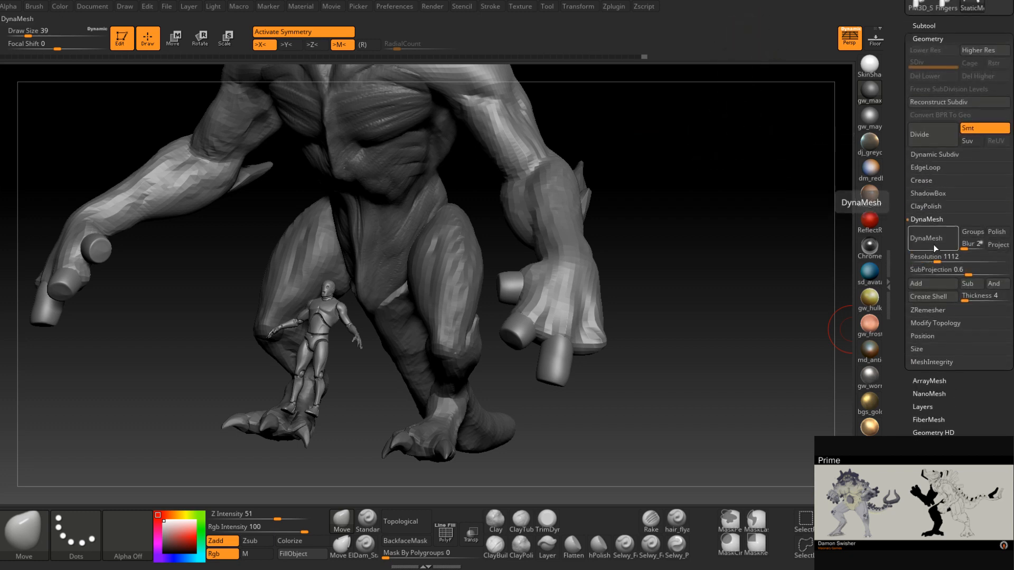
- Try blending the finger base into the hand with the ClayBuildup brush at draw size 33, and undo the strokes
left_click_drag(621, 356, 534, 401)
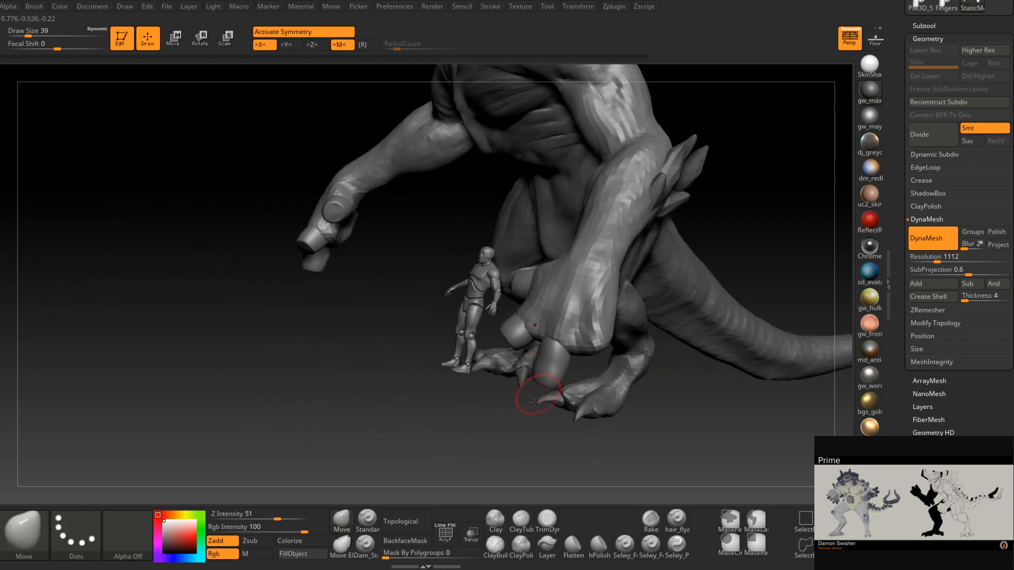
left_click(495, 547)
mouse_move(554, 318)
right_mouse_down()
mouse_move(597, 327)
mouse_move(556, 344)
right_mouse_up()
key("space")
left_click_drag(556, 345, 553, 326)
right_click_drag(545, 355, 559, 340)
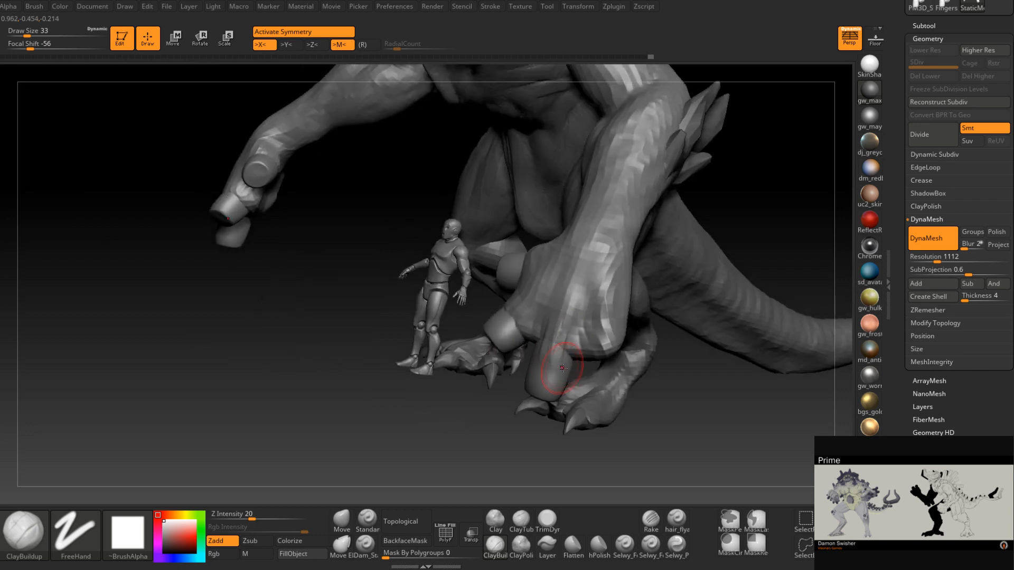
key("ctrl+z")
key("ctrl+z")
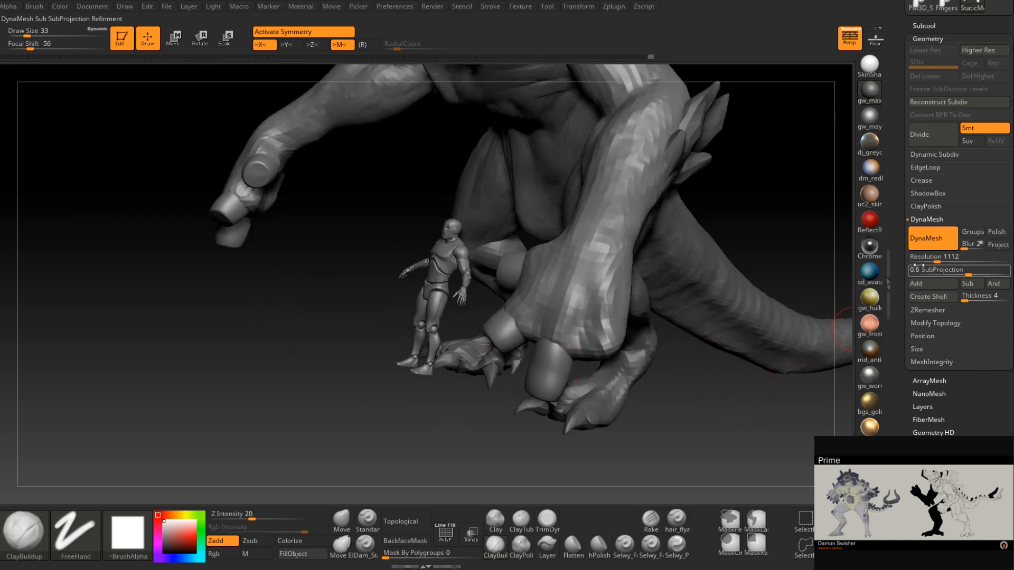
- Undo the previous DynaMesh and DynaMesh the combined arms and fingers again at a resolution of 480
key("ctrl+z")
left_click(923, 259)
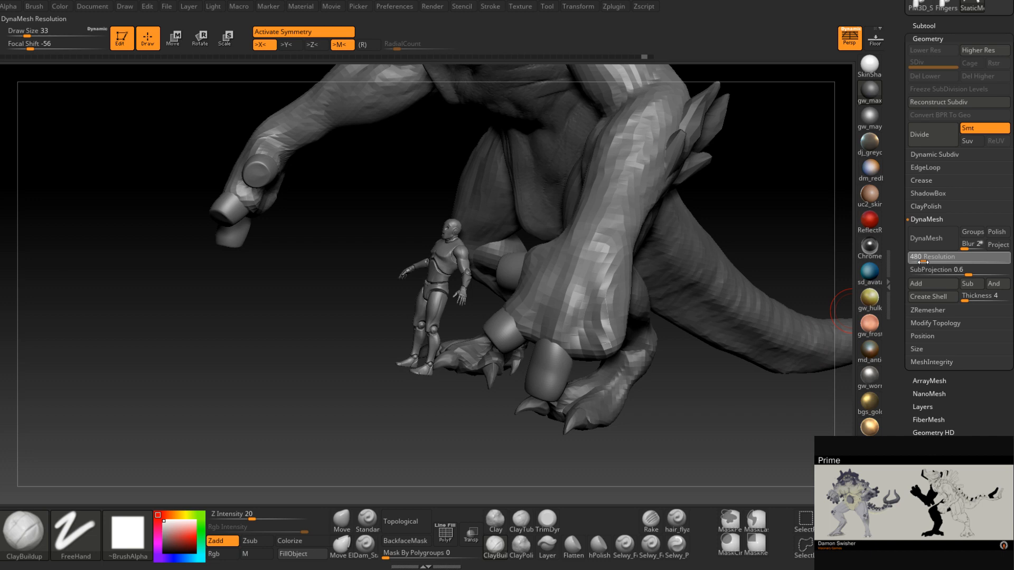
left_click(930, 245)
- Build up the middle finger's base with ClayBuildup at draw size 29, blending it into the back of the hand
right_click_drag(717, 369, 595, 357)
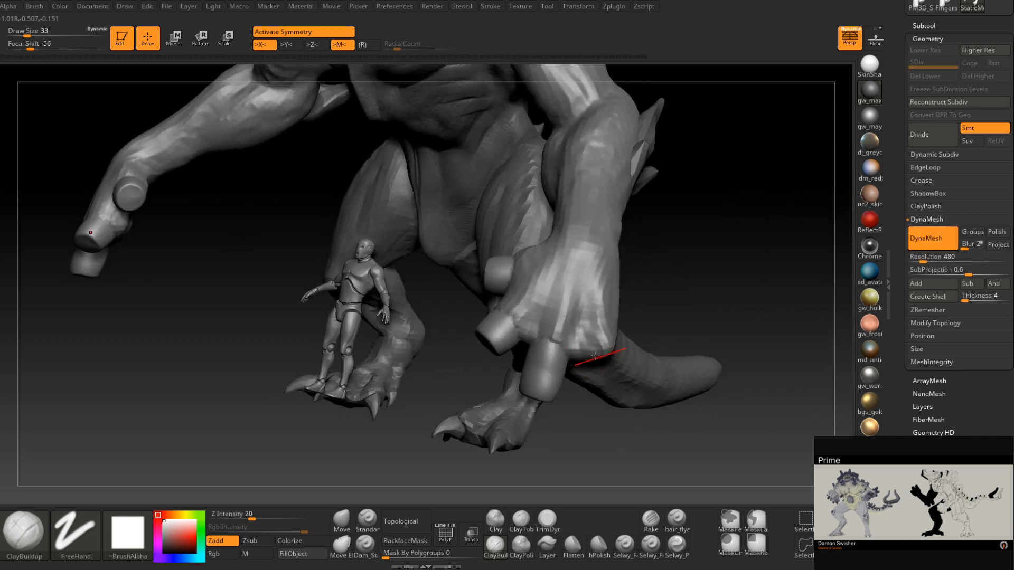
right_click_drag(556, 387, 550, 335)
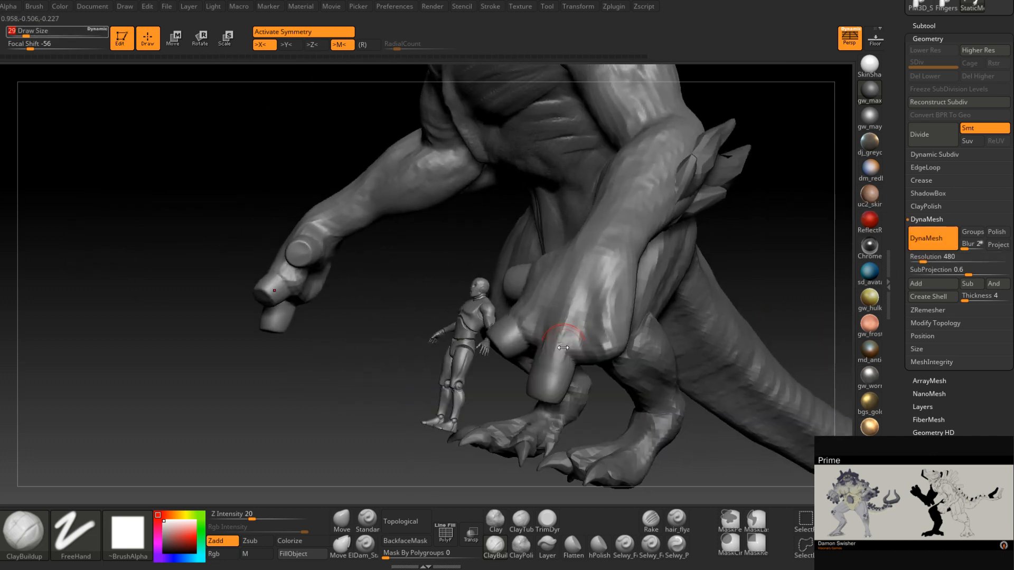
left_click_drag(564, 310, 562, 349)
mouse_move(563, 359)
right_mouse_down()
mouse_move(454, 317)
mouse_move(628, 359)
right_mouse_up()
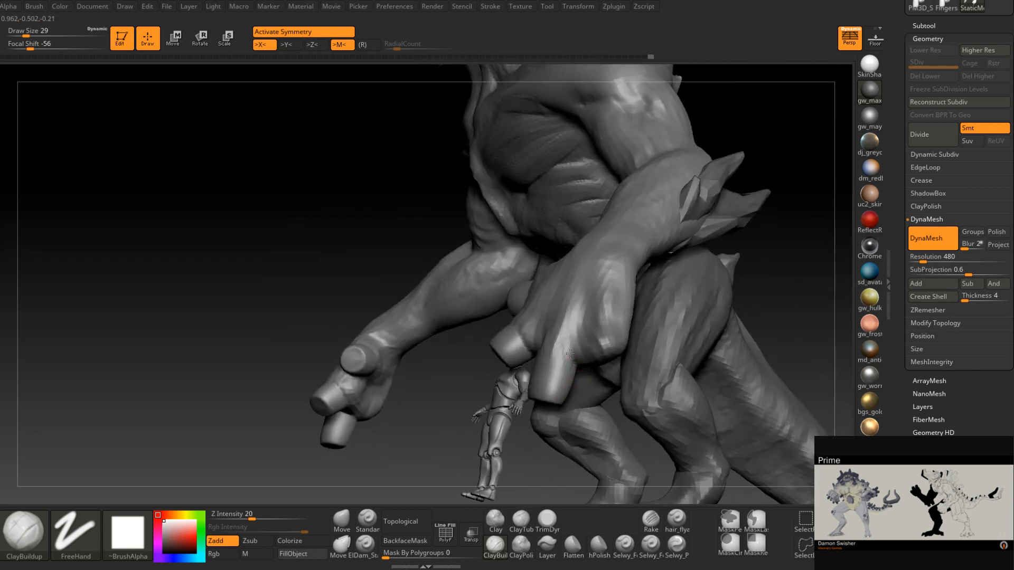
right_click_drag(565, 350, 554, 346)
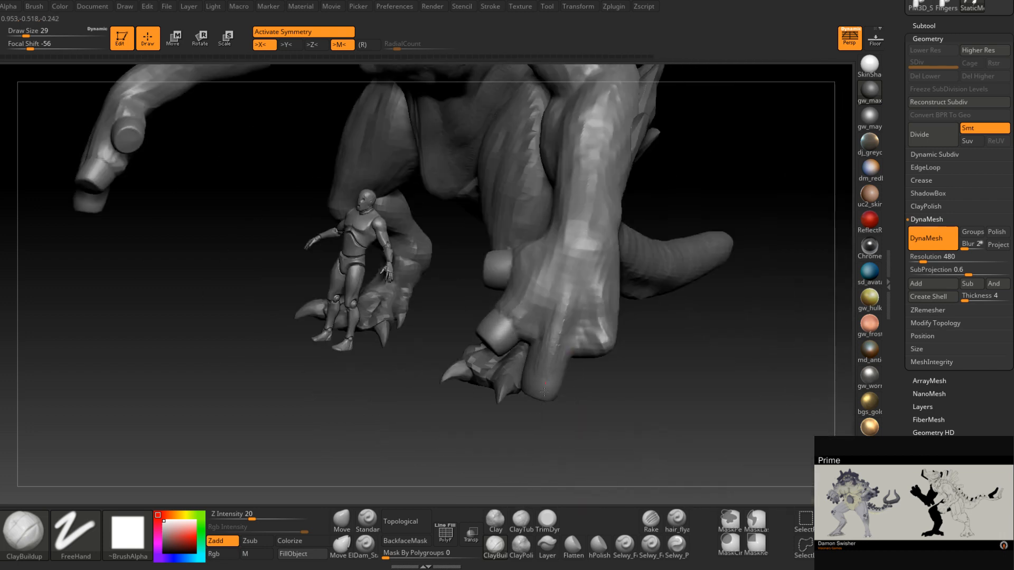
right_click_drag(542, 385, 549, 349)
left_click_drag(548, 349, 536, 387)
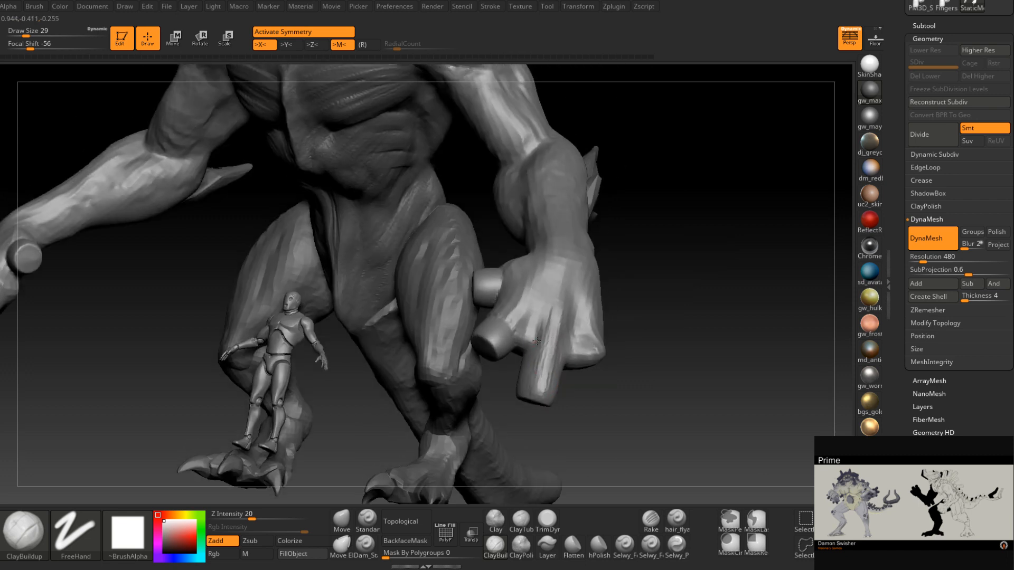
left_click_drag(546, 323, 545, 348)
mouse_move(543, 409)
right_mouse_down()
mouse_move(549, 389)
mouse_move(536, 367)
mouse_move(558, 403)
mouse_move(515, 403)
right_mouse_up()
left_click_drag(531, 368, 526, 346)
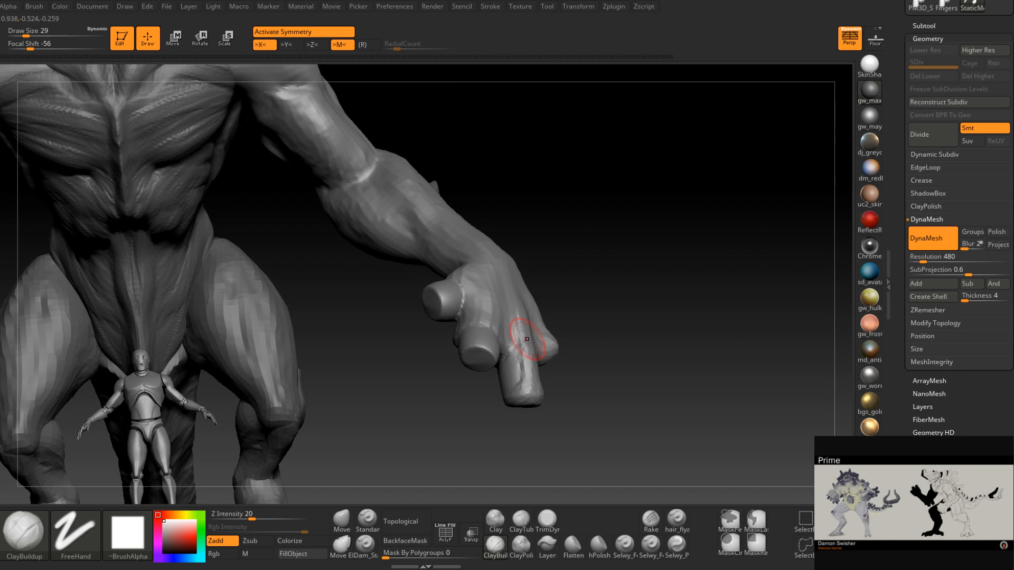
- Add ClayBuildup strokes at draw size 29 to the sides and underside of the middle finger where it meets the palm
mouse_move(506, 394)
right_mouse_down()
mouse_move(503, 404)
mouse_move(516, 377)
right_mouse_up()
right_click_drag(488, 416, 498, 405)
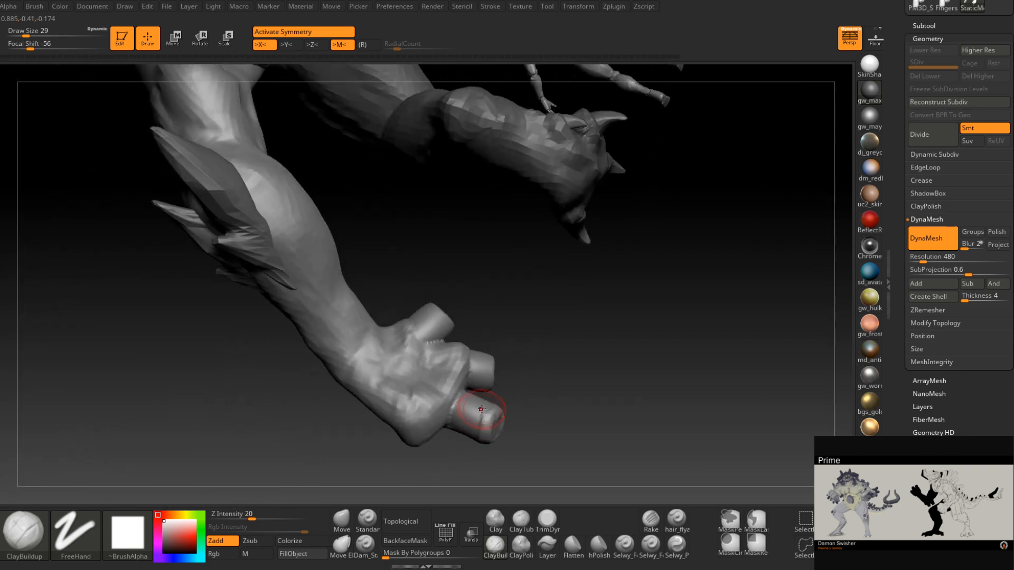
right_click_drag(448, 426, 506, 339)
left_click_drag(507, 339, 518, 343)
mouse_move(518, 344)
right_mouse_down()
mouse_move(534, 384)
mouse_move(516, 324)
mouse_move(527, 357)
mouse_move(502, 335)
mouse_move(524, 325)
right_mouse_up()
key("space")
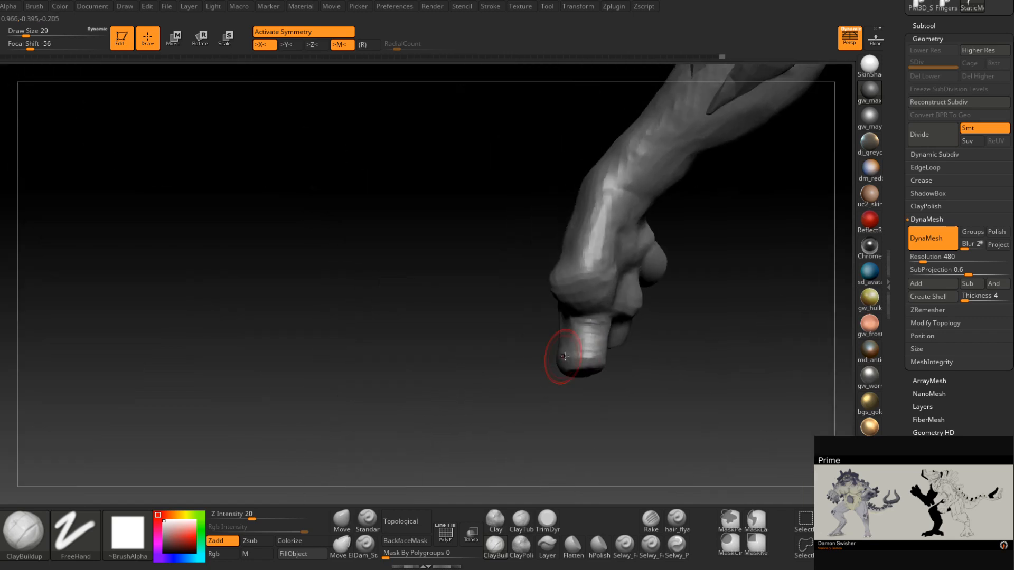
- Sculpt the outer finger's knuckle and the cut ends of the outer and middle fingers with ClayBuildup
right_click_drag(601, 328, 587, 285)
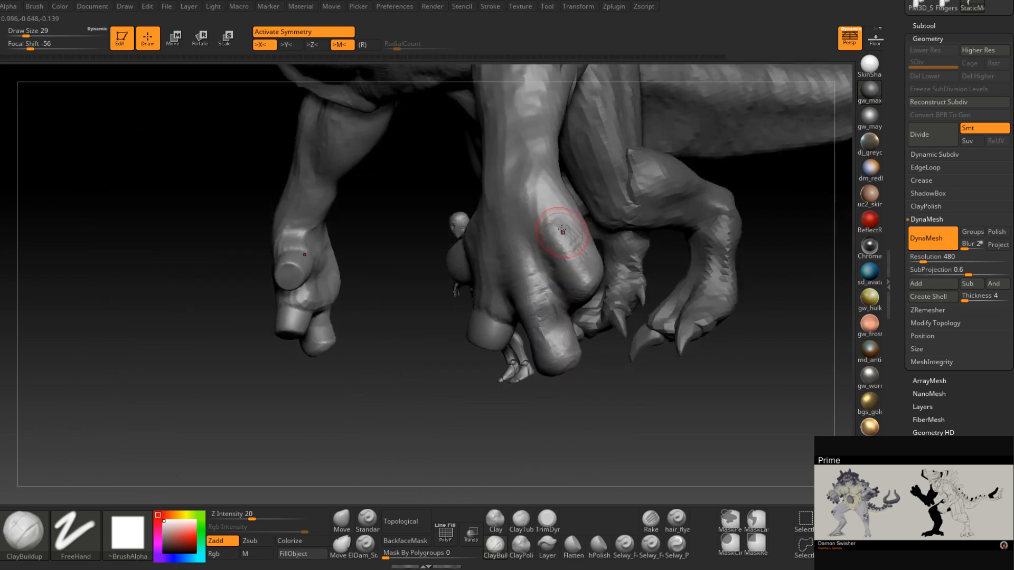
right_click_drag(559, 270, 593, 282)
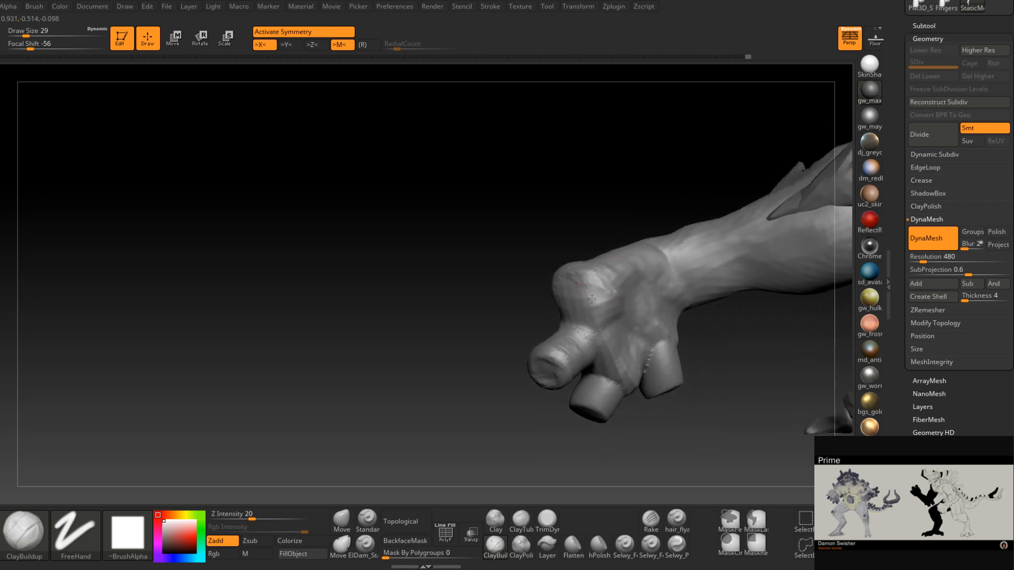
left_click_drag(591, 299, 598, 292)
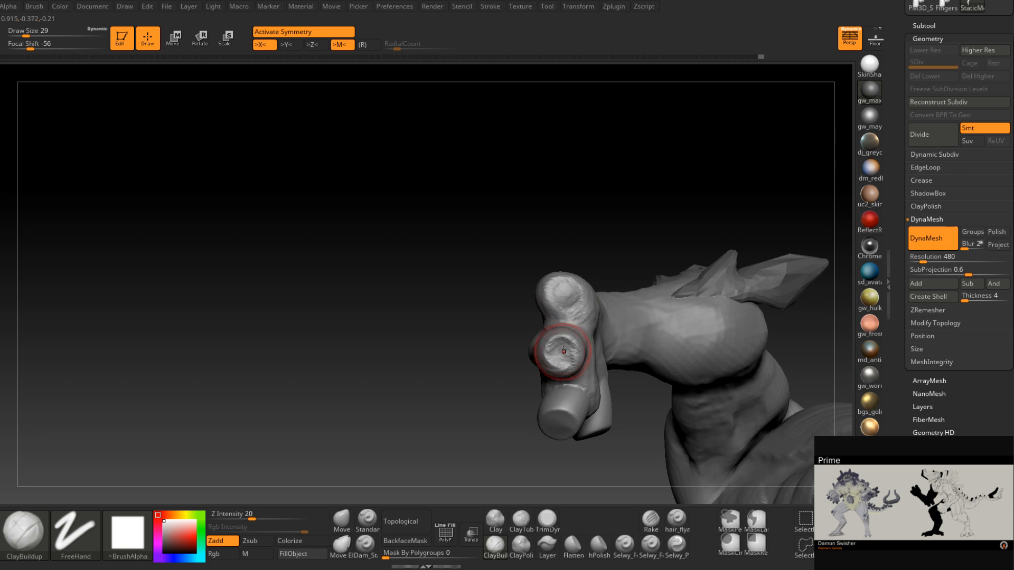
right_click_drag(563, 351, 561, 351)
key("space")
left_click_drag(563, 351, 562, 351)
- Reshape the end of the middle finger with the Move brush at draw size 46
left_click(346, 520)
mouse_move(573, 331)
right_mouse_down("ctrl")
mouse_move(574, 349)
mouse_move(564, 346)
right_mouse_up("ctrl")
key("space")
left_click_drag(563, 346, 570, 345)
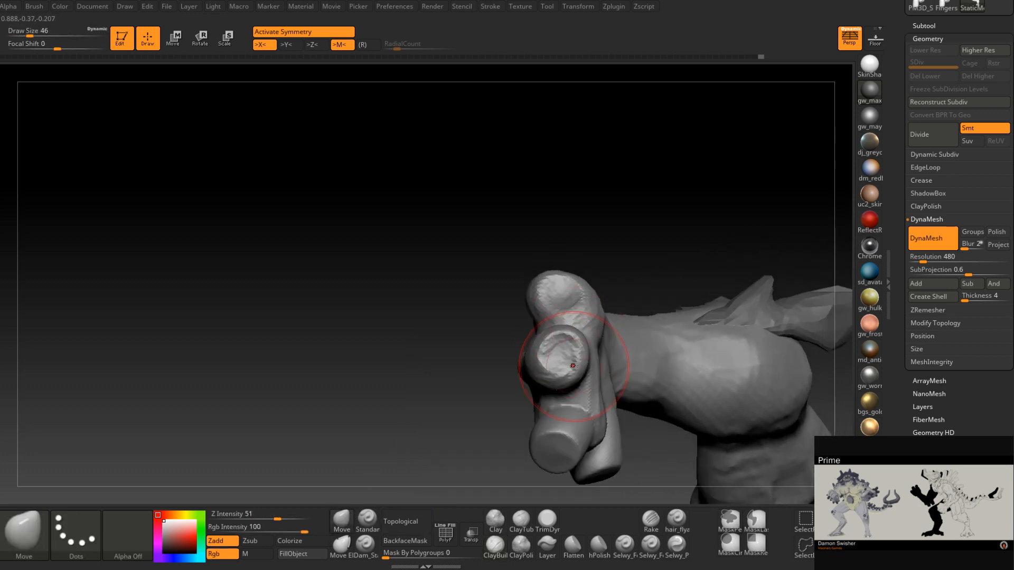
right_click_drag(588, 357, 592, 345)
mouse_move(592, 345)
right_mouse_down()
mouse_move(598, 407)
mouse_move(584, 275)
right_mouse_up()
- Build up the palm side of the outer finger's knuckle with ClayBuildup at draw size 33
left_click(497, 547)
right_click_drag(622, 324, 624, 342, "ctrl")
mouse_move(624, 342)
right_mouse_down()
mouse_move(665, 322)
mouse_move(616, 332)
right_mouse_up()
key("space")
left_click_drag(616, 333, 612, 332)
right_click_drag(609, 294, 616, 290)
key("space")
left_click_drag(617, 290, 615, 291)
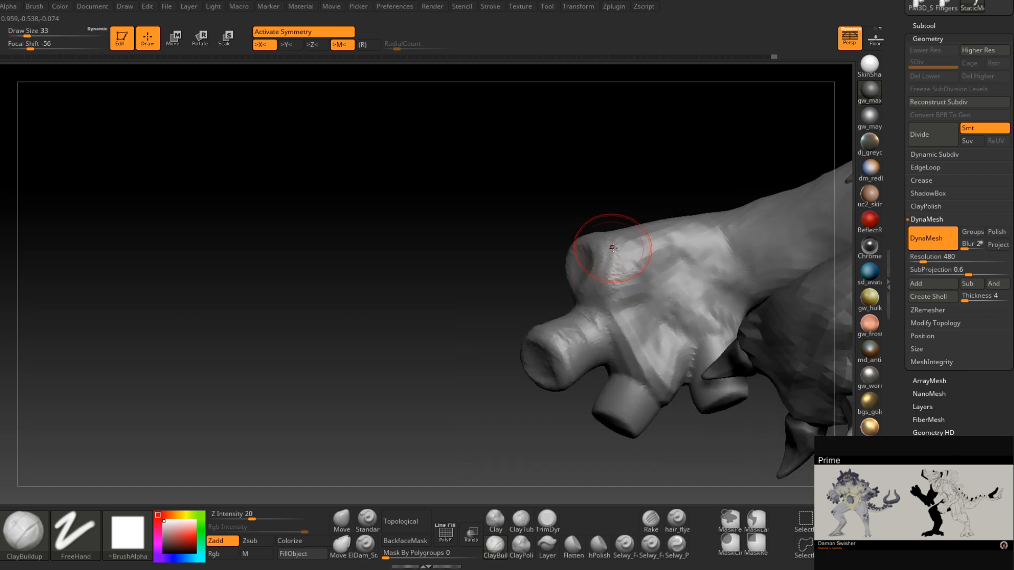
- Blend the index finger into the back of the hand with ClayBuildup, reducing the draw size from 31 to 23
mouse_move(609, 311)
right_mouse_down()
mouse_move(592, 334)
mouse_move(616, 312)
mouse_move(660, 364)
mouse_move(640, 391)
mouse_move(623, 313)
right_mouse_up()
right_click_drag(583, 352, 565, 370)
key("space")
left_click_drag(564, 369, 563, 370)
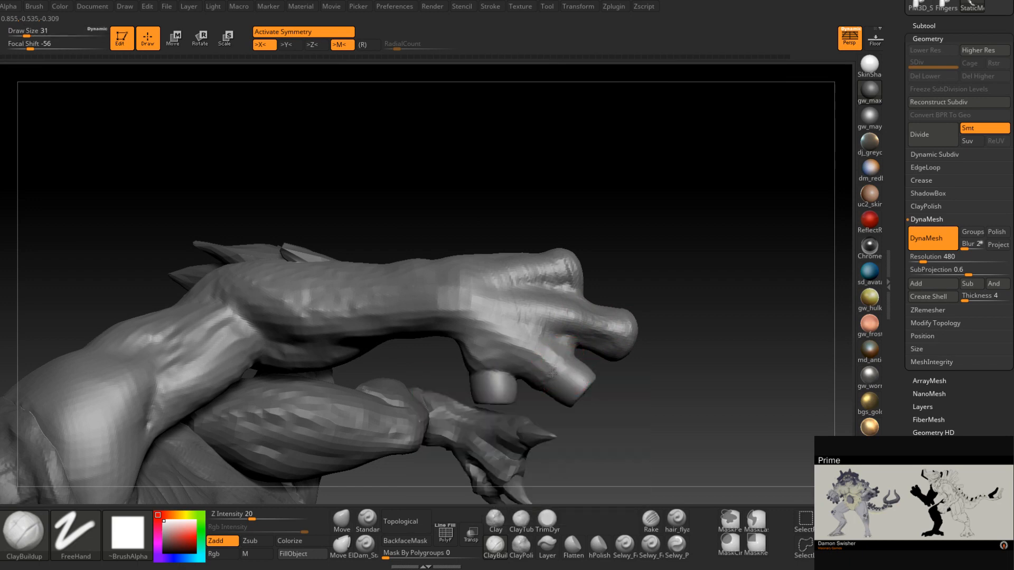
right_click_drag(575, 386, 580, 380)
key("space")
left_click_drag(590, 381, 585, 382)
right_click_drag(586, 376, 573, 397)
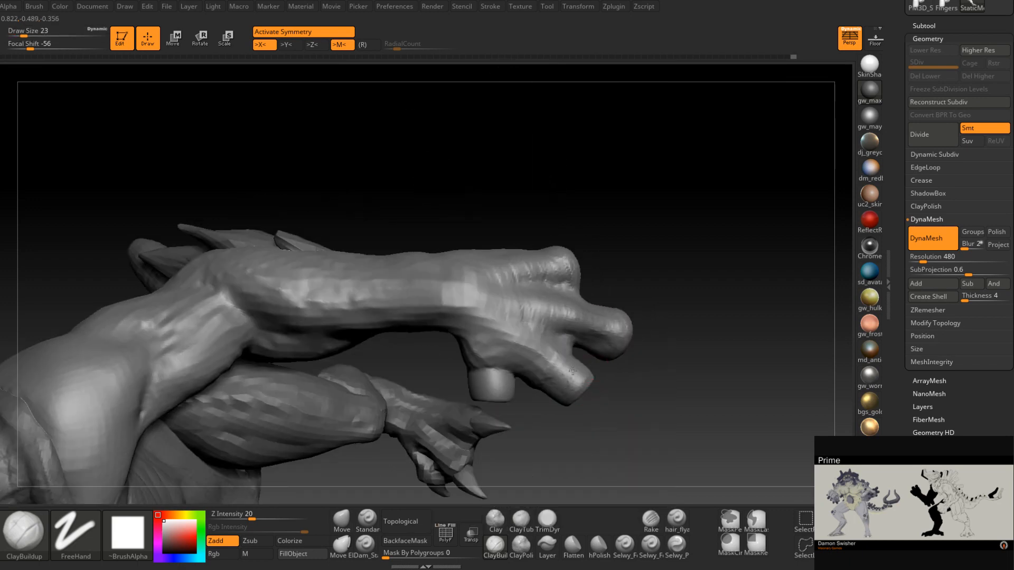
- Build up the back of the hand and the webbing between the thumb and index finger with ClayBuildup at draw size 23
right_click_drag(516, 327, 528, 329)
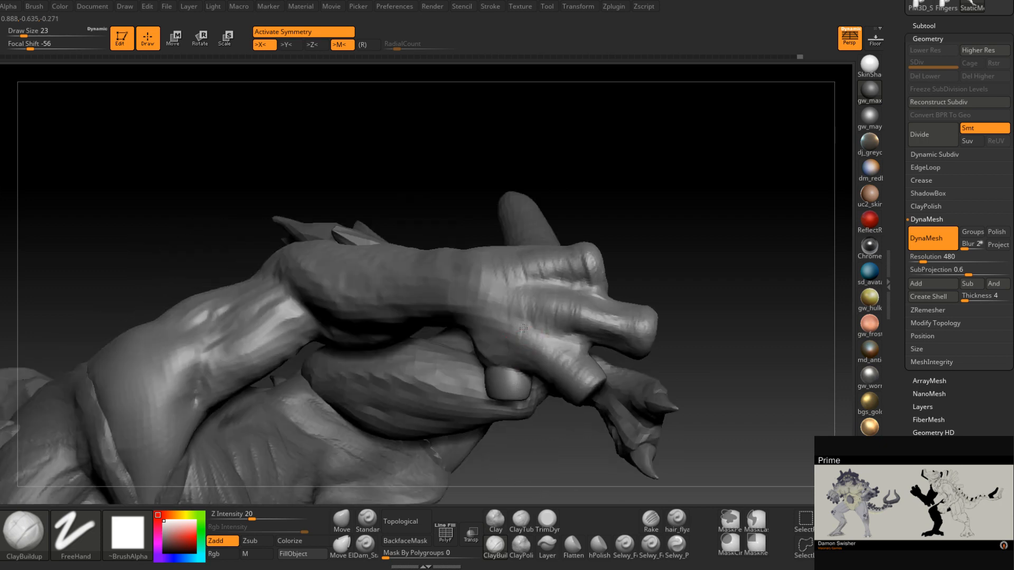
mouse_move(560, 394)
right_mouse_down()
mouse_move(581, 364)
mouse_move(615, 392)
mouse_move(607, 413)
mouse_move(648, 423)
mouse_move(649, 436)
right_mouse_up()
mouse_move(613, 376)
right_mouse_down()
mouse_move(652, 373)
mouse_move(623, 364)
mouse_move(598, 381)
right_mouse_up()
mouse_move(549, 358)
right_mouse_down()
mouse_move(607, 342)
mouse_move(599, 407)
mouse_move(583, 369)
mouse_move(593, 374)
mouse_move(601, 322)
right_mouse_up()
left_click_drag(593, 341, 610, 400)
mouse_move(610, 399)
right_mouse_down()
mouse_move(608, 352)
mouse_move(594, 362)
mouse_move(620, 378)
mouse_move(597, 366)
mouse_move(583, 390)
mouse_move(560, 387)
mouse_move(556, 401)
mouse_move(541, 362)
right_mouse_up()
left_click_drag(542, 360, 548, 391)
right_click_drag(548, 392, 550, 384)
left_click_drag(536, 344, 544, 376)
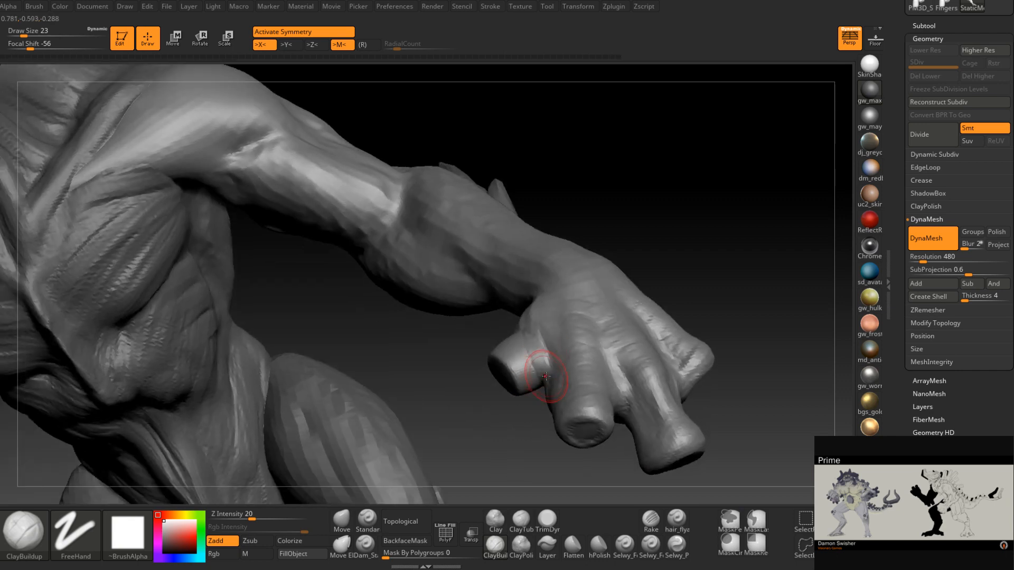
- Blend the thumb base into the hand and sculpt the thumb's cut end with ClayBuildup at draw size 17
right_click_drag(523, 359, 524, 339)
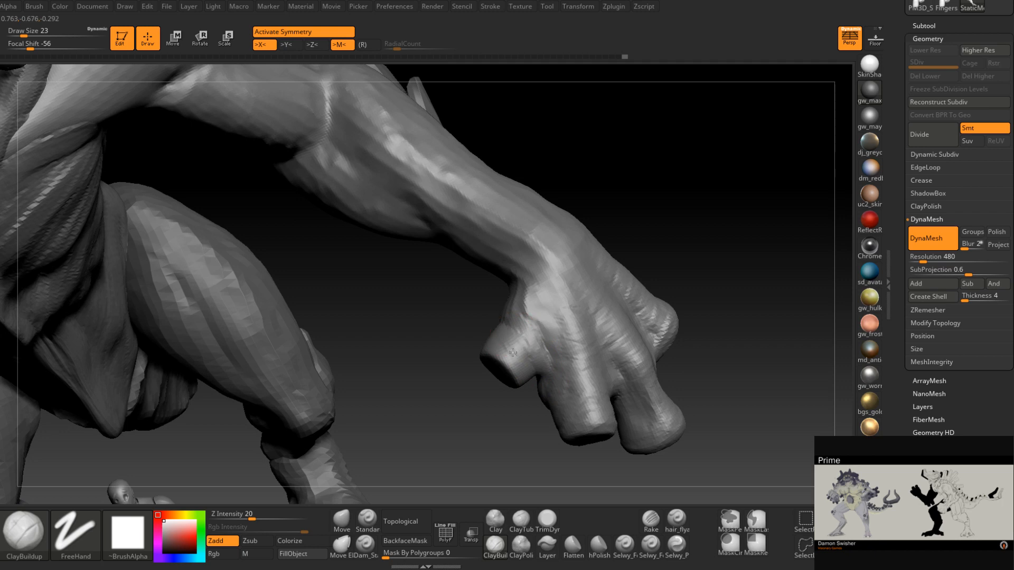
mouse_move(505, 348)
left_mouse_down()
mouse_move(538, 320)
mouse_move(530, 311)
mouse_move(512, 326)
left_mouse_up()
right_click_drag(507, 373, 505, 380)
key("space")
left_click_drag(506, 380, 495, 408)
mouse_move(496, 408)
right_mouse_down()
mouse_move(469, 388)
mouse_move(487, 380)
right_mouse_up()
key("space")
left_click_drag(488, 376, 491, 376)
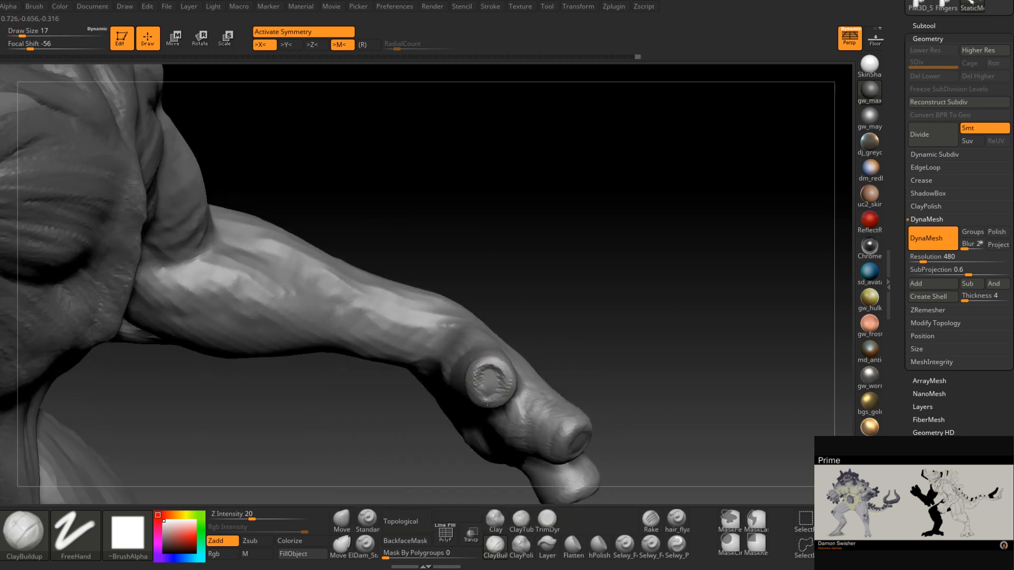
- Build up the underside of the thumb base toward the palm with ClayBuildup at draw size 31
right_click_drag(496, 396, 475, 353)
key("space")
left_click_drag(475, 352, 477, 353)
mouse_move(478, 353)
right_mouse_down()
mouse_move(462, 366)
mouse_move(418, 362)
mouse_move(434, 376)
right_mouse_up()
key("]")
left_click_drag(439, 369, 414, 378)
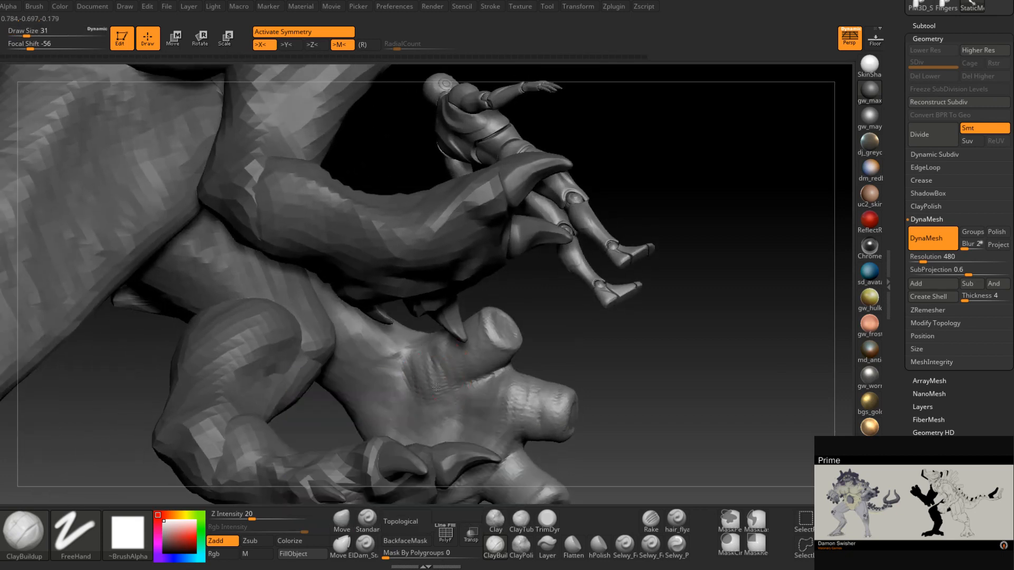
- Fill out the palm between the thumb and the fingers with ClayBuildup at draw size 31
right_click_drag(435, 387, 472, 365)
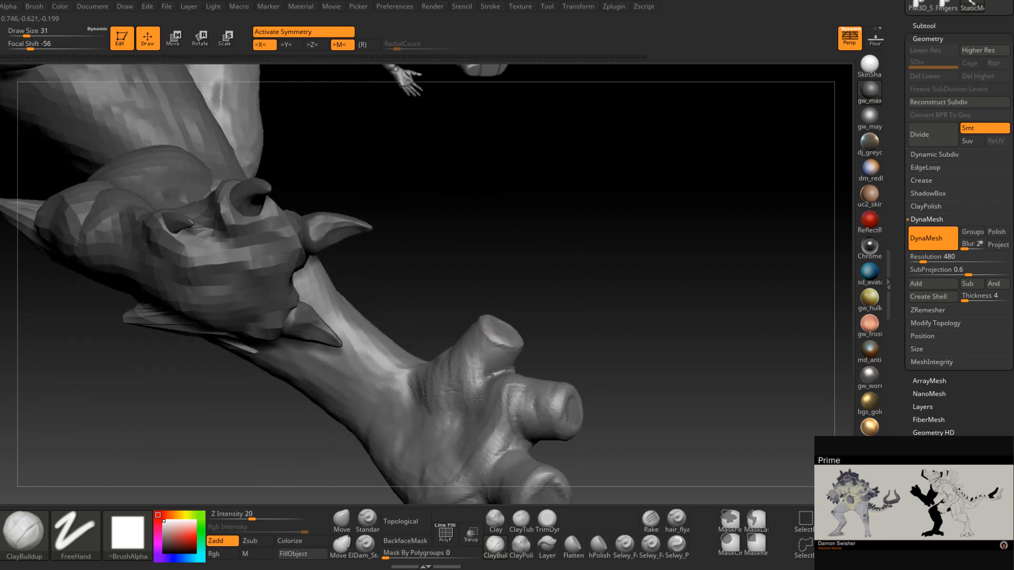
right_click_drag(495, 410, 469, 320)
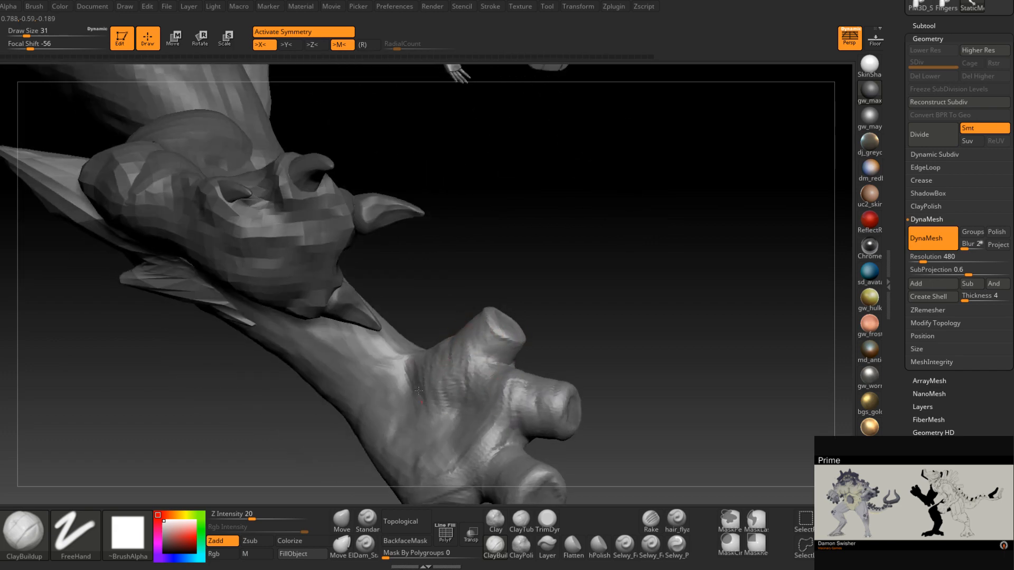
right_click_drag(428, 373, 521, 274)
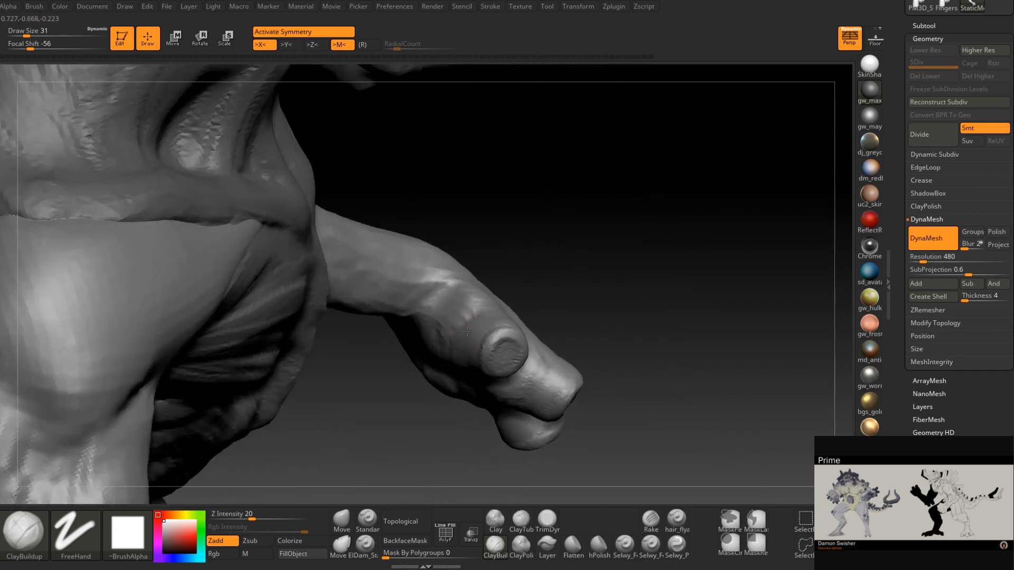
right_click_drag(473, 366, 490, 396)
right_click_drag(487, 434, 441, 420)
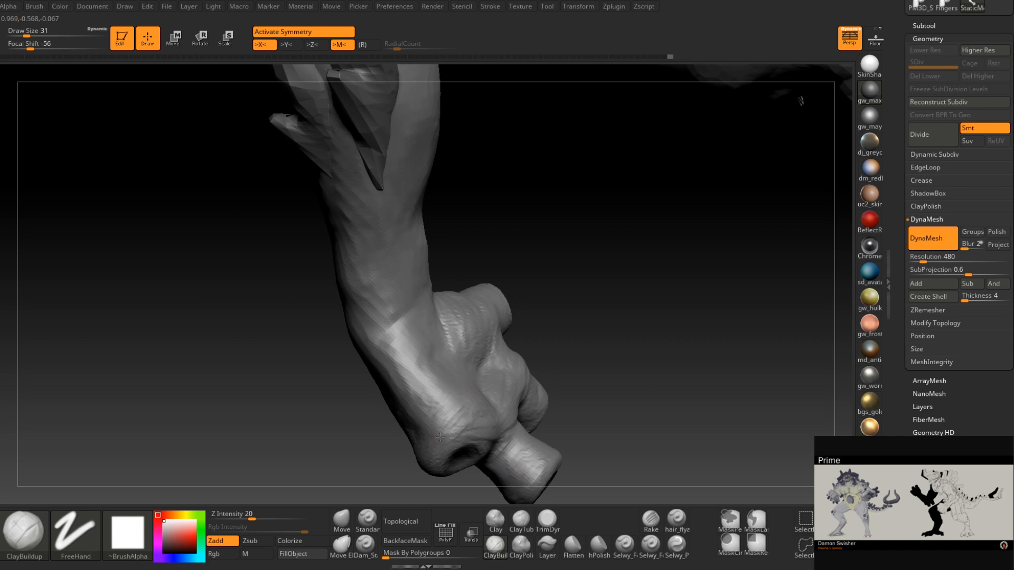
- Sculpt the heel of the palm near the wrist with ClayBuildup at draw size 31
right_click_drag(425, 380, 433, 344)
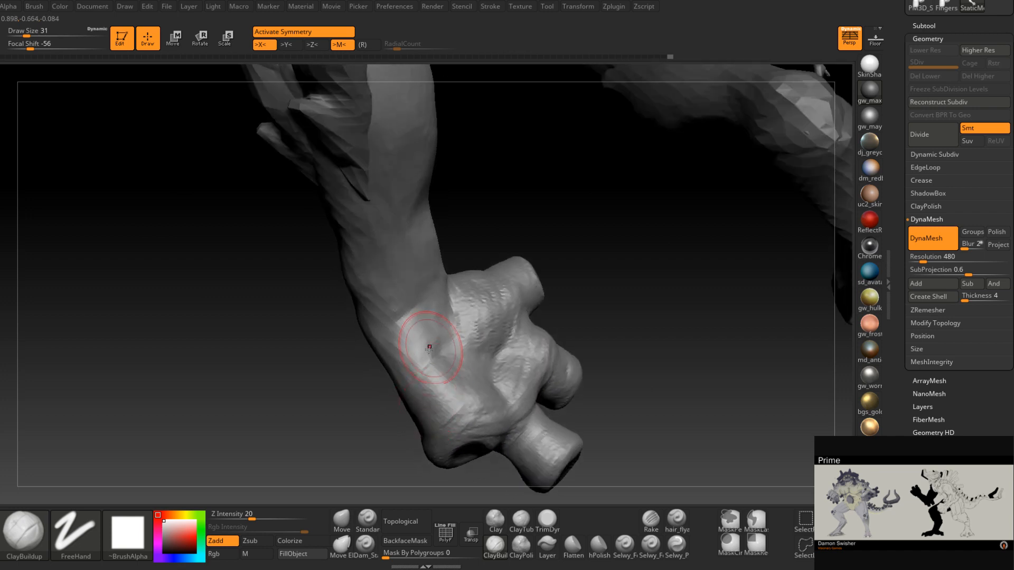
right_click_drag(412, 389, 442, 328)
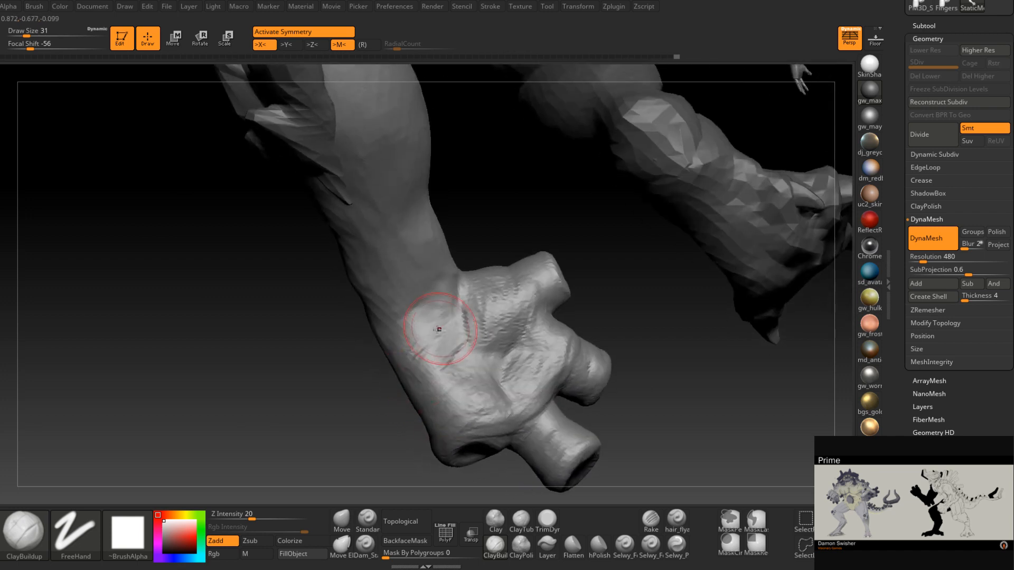
right_click_drag(461, 371, 444, 331)
mouse_move(432, 438)
right_mouse_down()
mouse_move(433, 401)
mouse_move(443, 417)
mouse_move(521, 369)
mouse_move(492, 373)
mouse_move(463, 337)
mouse_move(428, 376)
mouse_move(431, 390)
mouse_move(482, 365)
mouse_move(480, 351)
mouse_move(470, 407)
right_mouse_up()
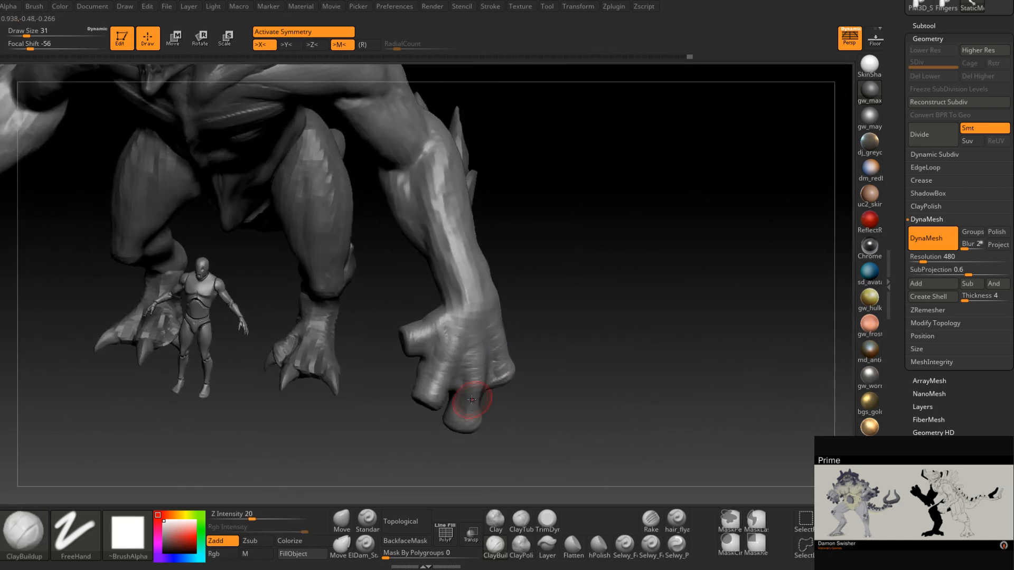
- Refine the thumb and index finger forms with ClayBuildup at draw size 23
mouse_move(436, 330)
right_mouse_down()
mouse_move(421, 327)
mouse_move(429, 370)
mouse_move(407, 351)
right_mouse_up()
key("space")
mouse_move(420, 344)
left_mouse_down()
mouse_move(401, 320)
mouse_move(429, 328)
mouse_move(458, 314)
mouse_move(402, 370)
left_mouse_up()
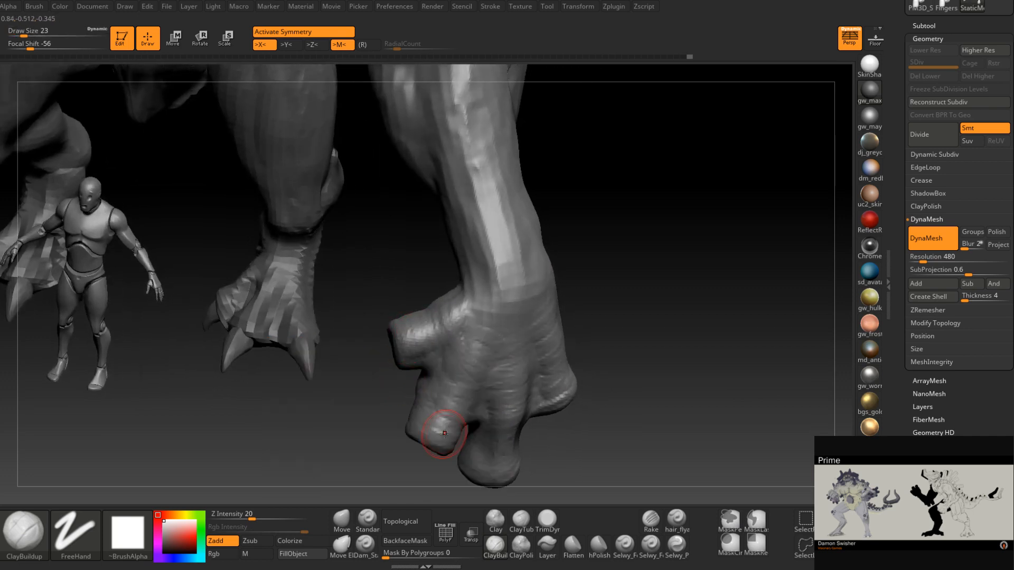
- Blend the back of the wrist into the hand with ClayBuildup at draw size 35
right_click_drag(475, 290, 475, 288)
key("space")
mouse_move(475, 289)
left_mouse_down()
mouse_move(500, 287)
mouse_move(490, 281)
left_mouse_up()
mouse_move(491, 281)
right_mouse_down()
mouse_move(463, 272)
mouse_move(502, 253)
right_mouse_up()
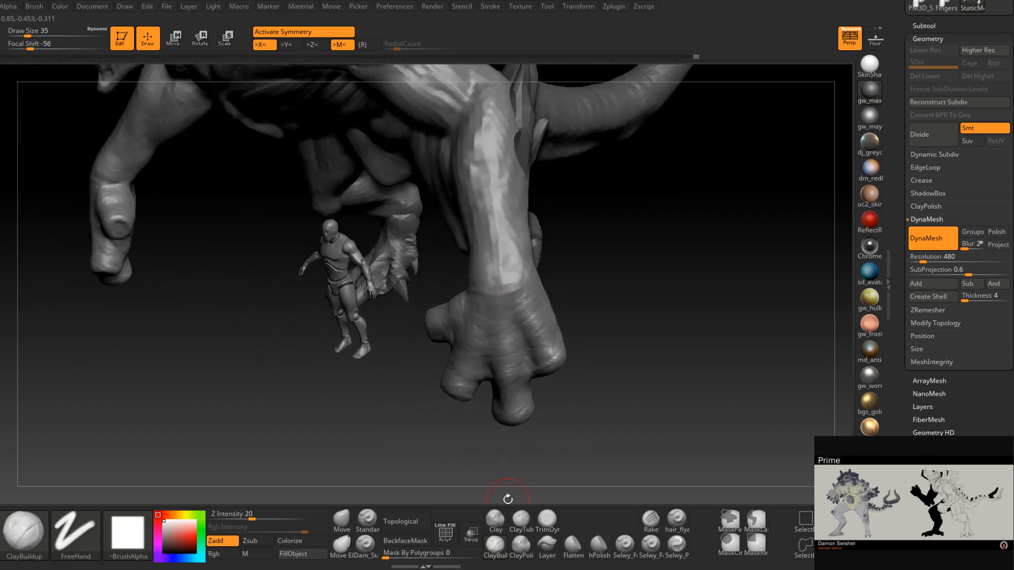
left_click_drag(503, 261, 499, 242, "alt")
- Build up the lower forearm and the sides of the wrist with ClayBuildup at draw size 35
right_click_drag(502, 230, 513, 228)
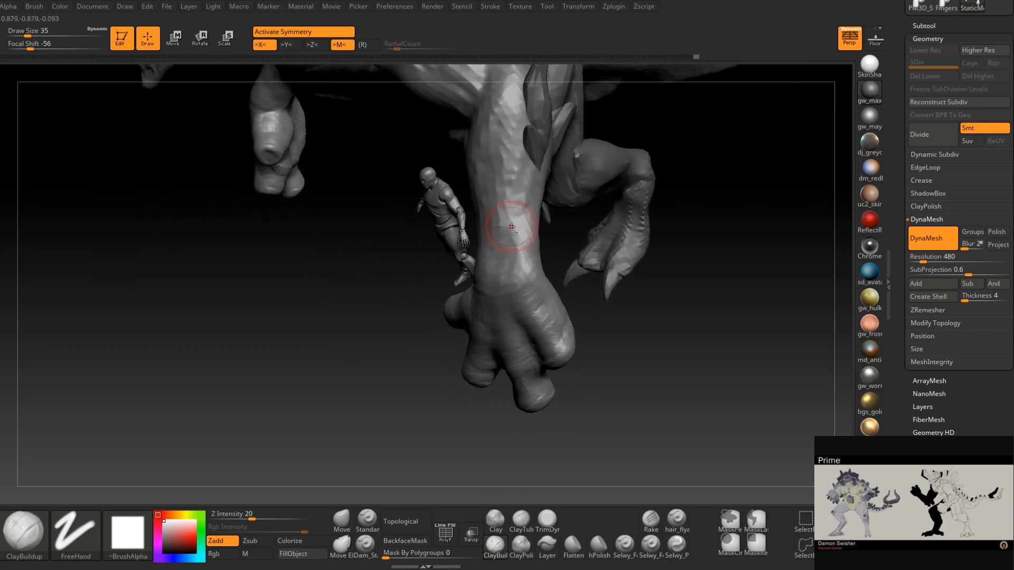
right_click_drag(496, 274, 476, 281)
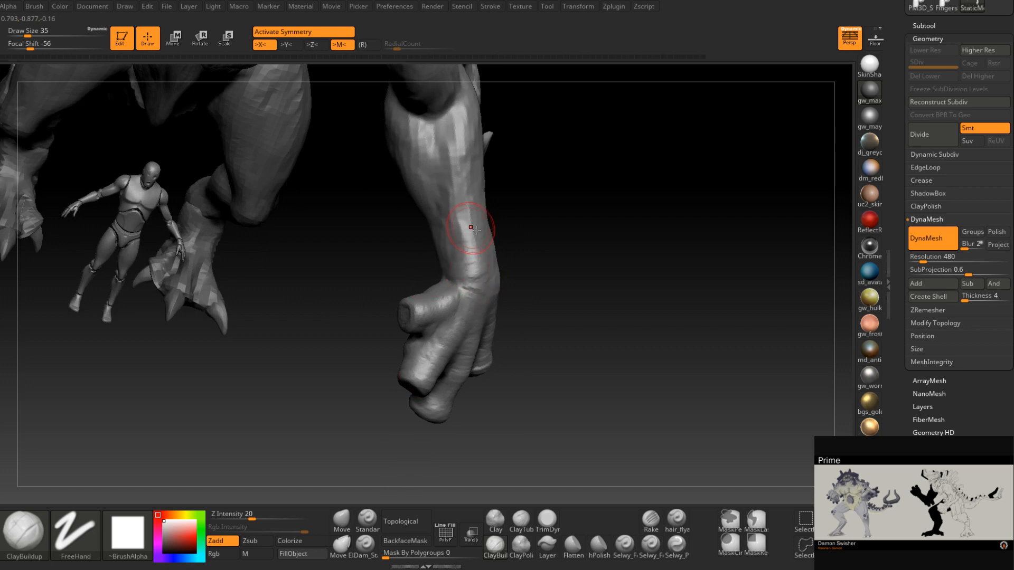
right_click_drag(467, 261, 468, 233)
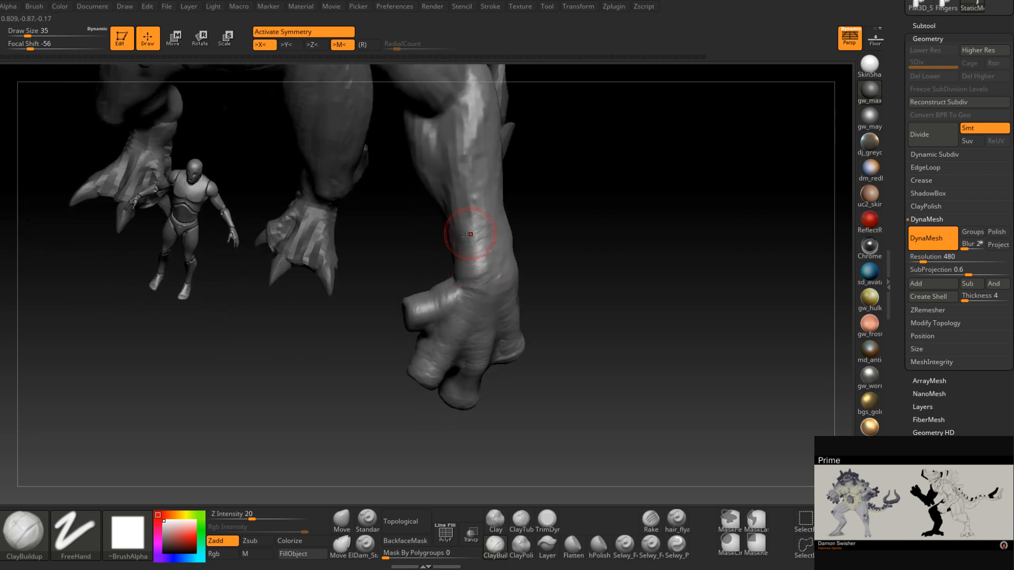
right_click_drag(459, 270, 473, 238)
left_click_drag(473, 237, 474, 253)
right_click_drag(461, 278, 471, 222)
mouse_move(474, 261)
right_mouse_down()
mouse_move(486, 274)
mouse_move(536, 267)
mouse_move(528, 278)
mouse_move(545, 266)
right_mouse_up()
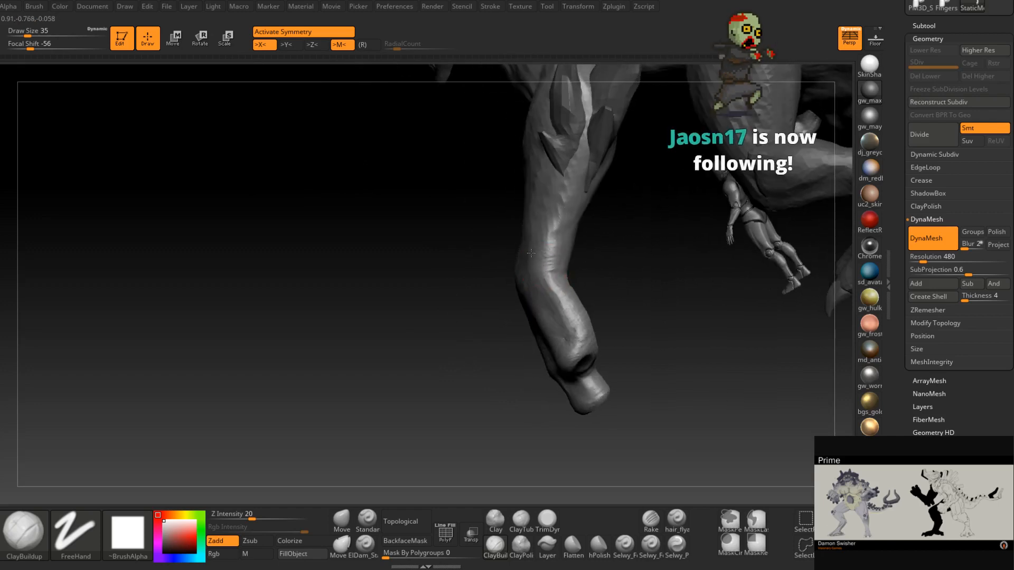
right_click_drag(543, 215, 553, 272)
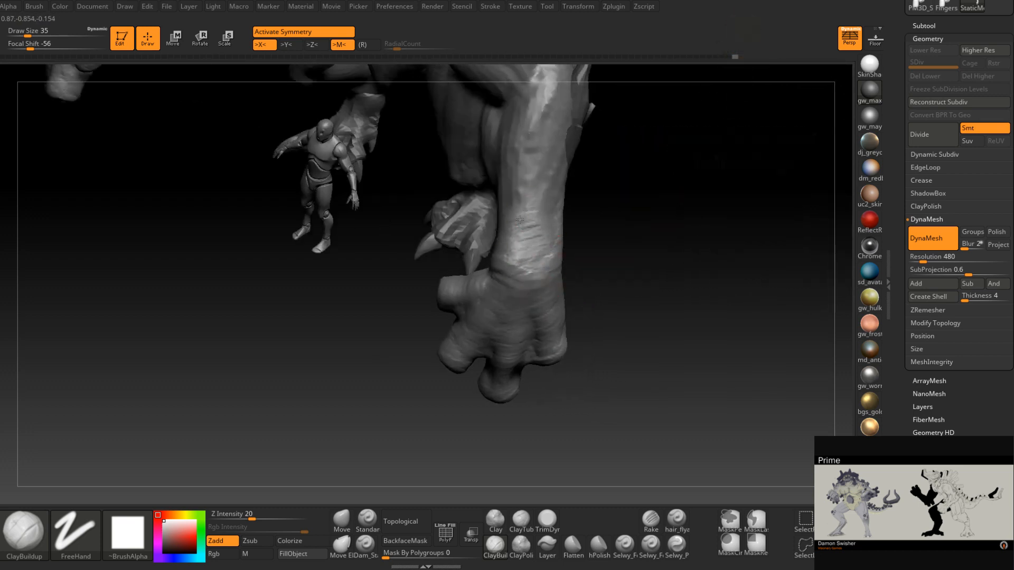
- Refine the front and sides of the wrist with ClayBuildup at draw size 33
right_click_drag(566, 217, 550, 216)
right_click_drag(435, 262, 530, 296)
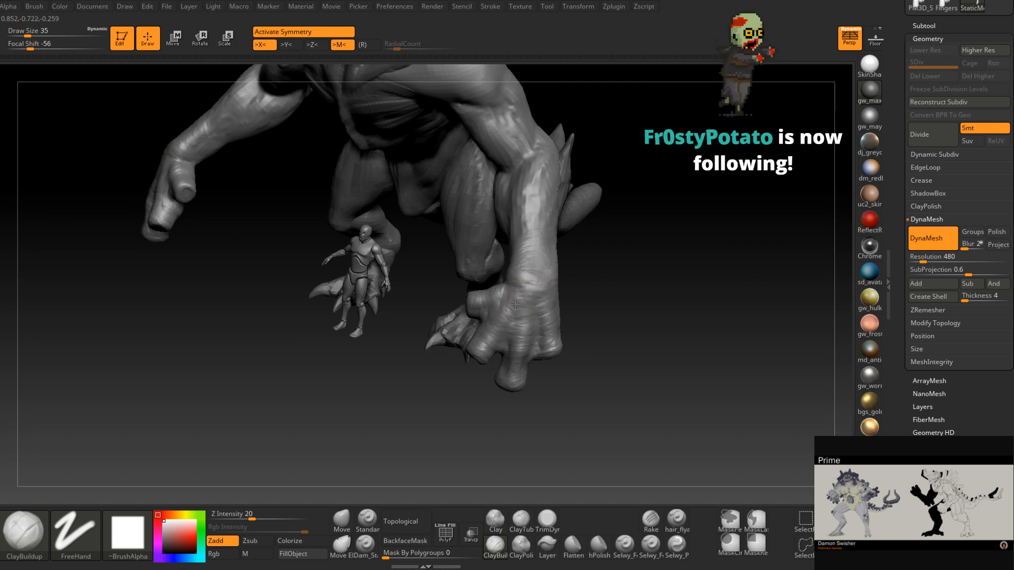
mouse_move(505, 315)
right_mouse_down()
mouse_move(553, 301)
mouse_move(570, 317)
mouse_move(555, 308)
mouse_move(600, 305)
mouse_move(570, 353)
right_mouse_up()
key("space")
mouse_move(605, 284)
left_mouse_down()
mouse_move(590, 275)
mouse_move(611, 271)
mouse_move(591, 232)
left_mouse_up()
right_click_drag(584, 250, 601, 239)
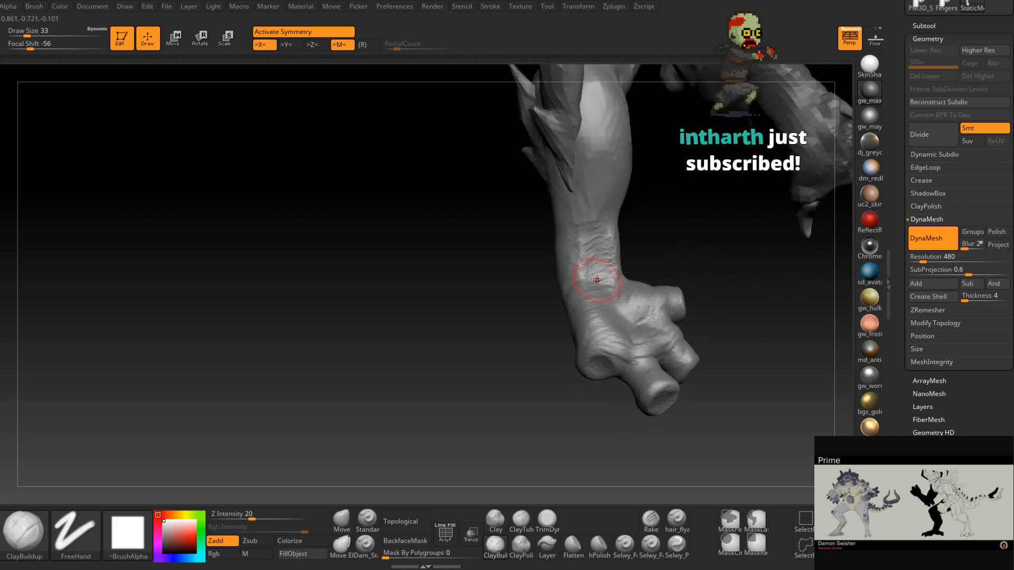
mouse_move(599, 232)
right_mouse_down()
mouse_move(539, 283)
mouse_move(572, 275)
mouse_move(593, 294)
mouse_move(566, 263)
mouse_move(543, 283)
mouse_move(583, 290)
mouse_move(584, 298)
mouse_move(602, 238)
right_mouse_up()
key("ctrl")
mouse_move(577, 288)
right_mouse_down()
mouse_move(602, 306)
mouse_move(587, 290)
right_mouse_up()
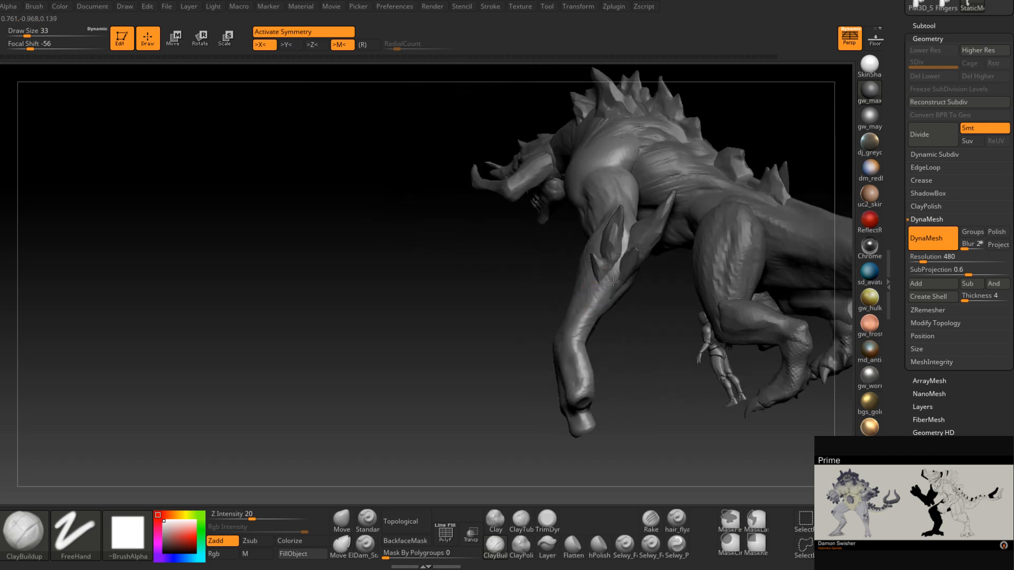
- Build up the outer forearm toward the elbow with ClayBuildup at draw size 44 and save the project
right_click_drag(601, 315, 594, 328)
key("space")
left_click(597, 330)
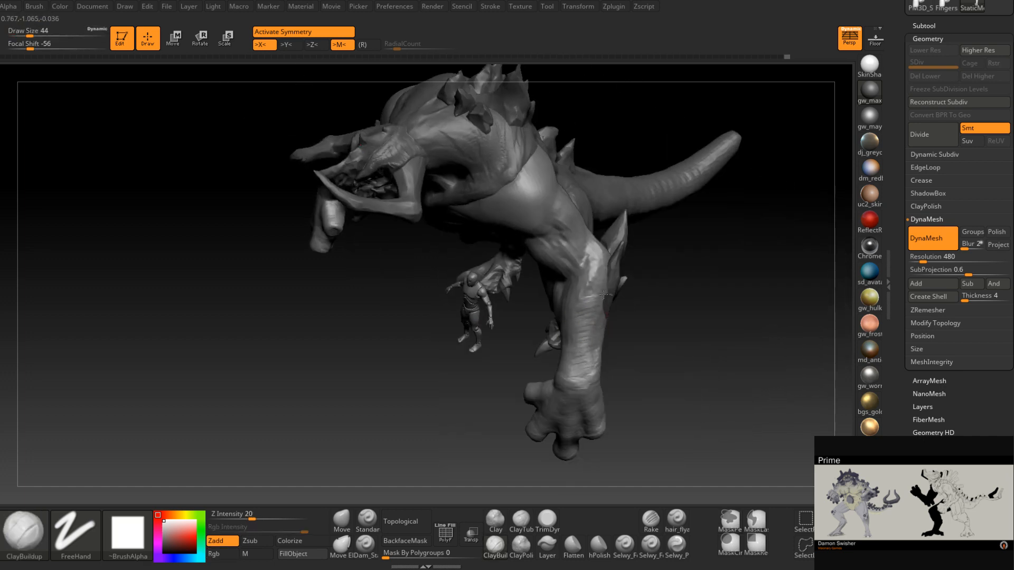
right_click_drag(600, 283, 599, 291)
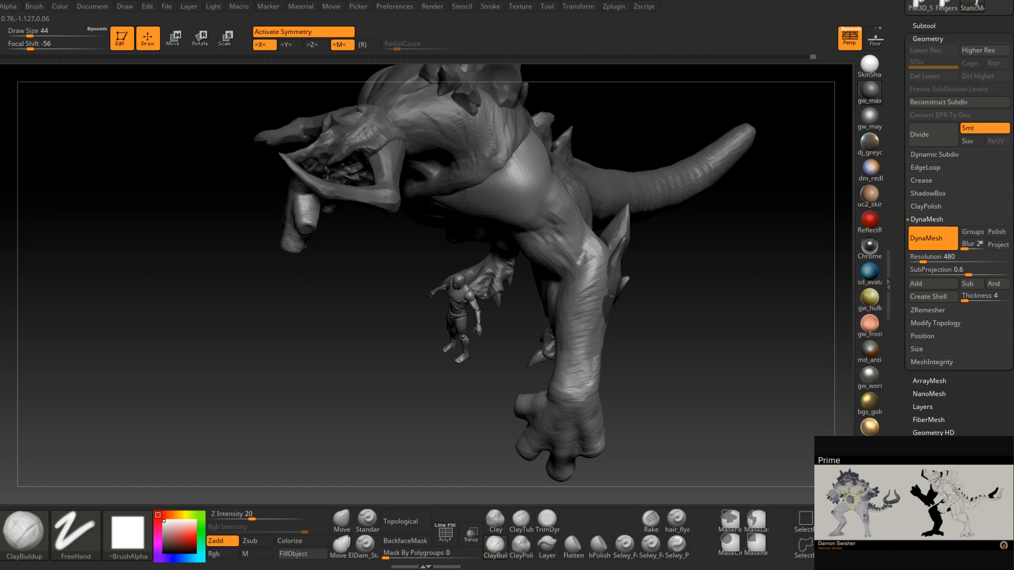
right_click_drag(574, 315, 582, 310)
key("ctrl+s")
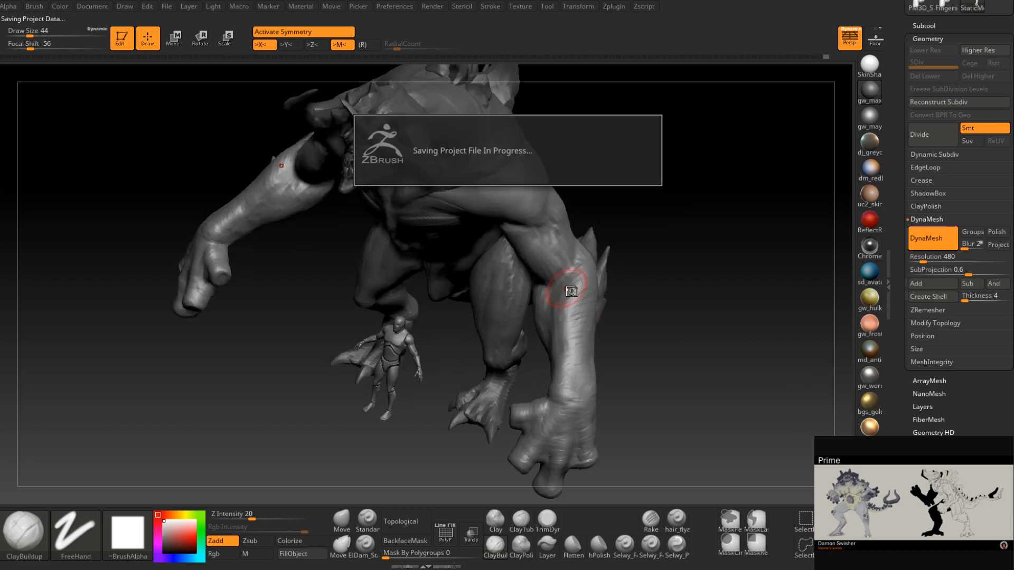
- Undo the last strokes and sculpt the forearm muscles and underside around the elbow with ClayBuildup at draw size 44
key("ctrl+z")
key("ctrl+z")
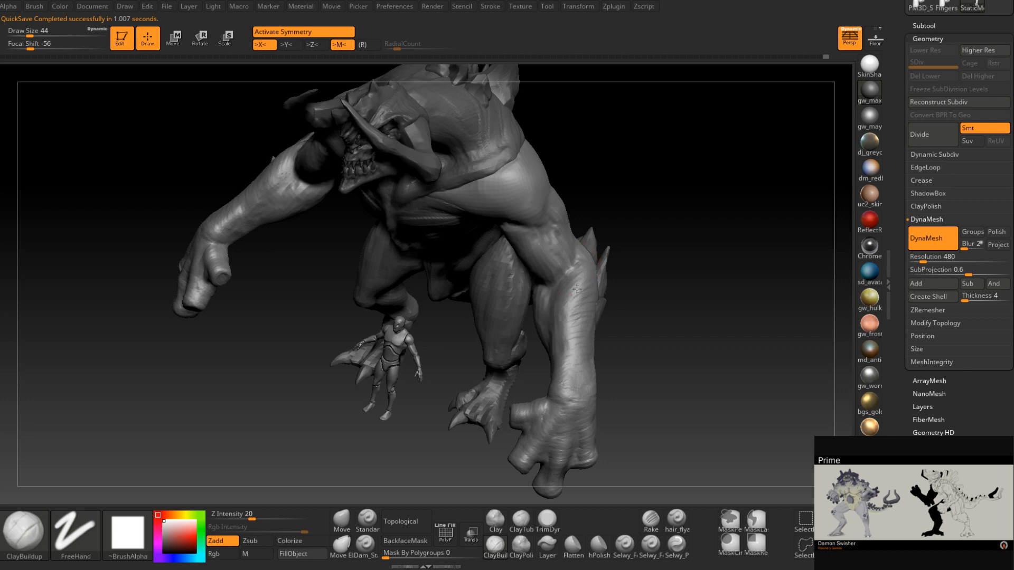
mouse_move(568, 339)
right_mouse_down()
mouse_move(580, 315)
mouse_move(573, 328)
right_mouse_up()
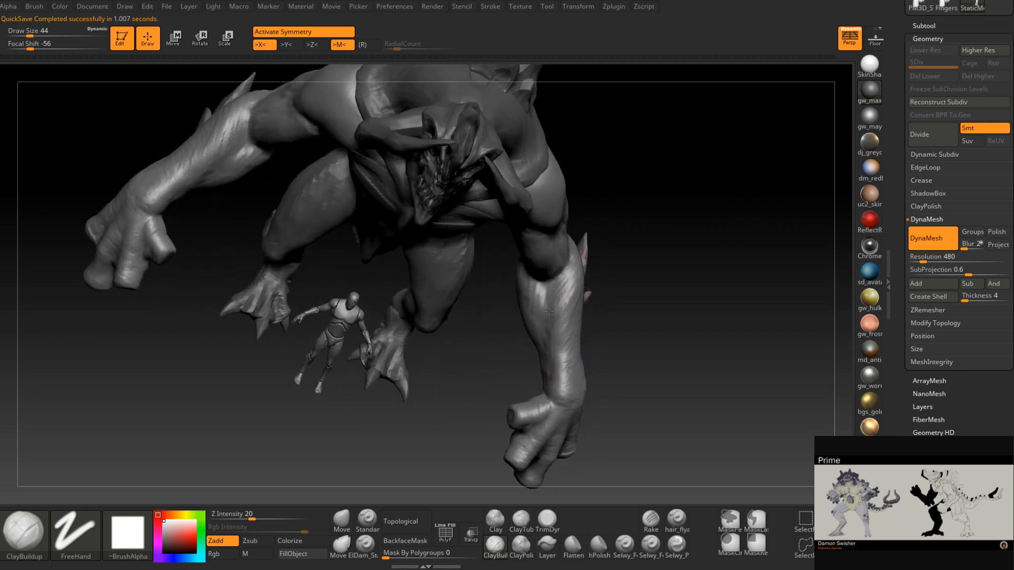
mouse_move(572, 271)
right_mouse_down()
mouse_move(552, 333)
mouse_move(574, 280)
right_mouse_up()
right_click_drag(550, 356, 568, 285)
mouse_move(543, 318)
right_mouse_down()
mouse_move(558, 321)
mouse_move(549, 291)
right_mouse_up()
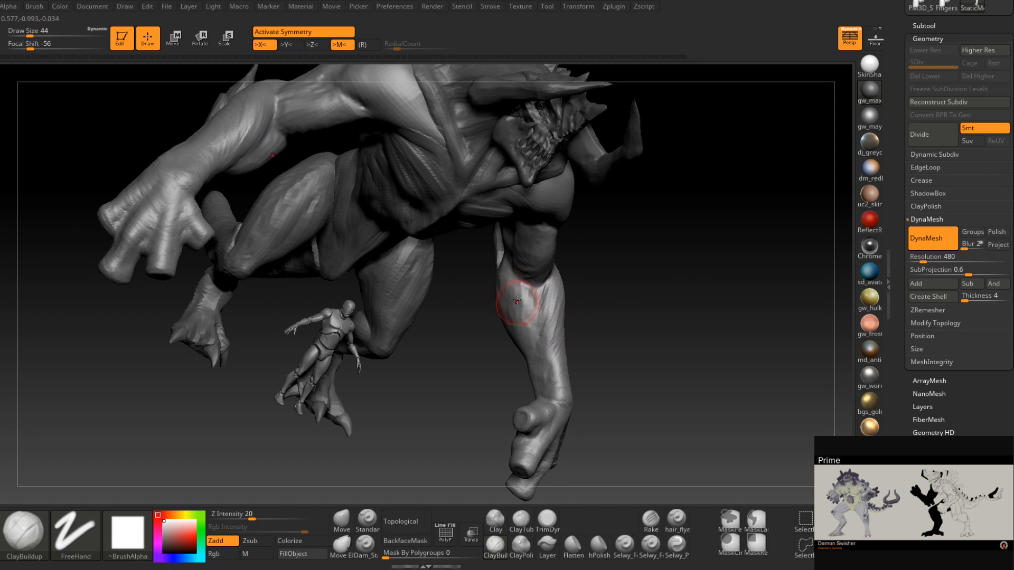
mouse_move(520, 309)
right_mouse_down()
mouse_move(528, 330)
mouse_move(493, 316)
mouse_move(510, 319)
mouse_move(499, 279)
mouse_move(491, 333)
mouse_move(478, 341)
mouse_move(512, 325)
right_mouse_up()
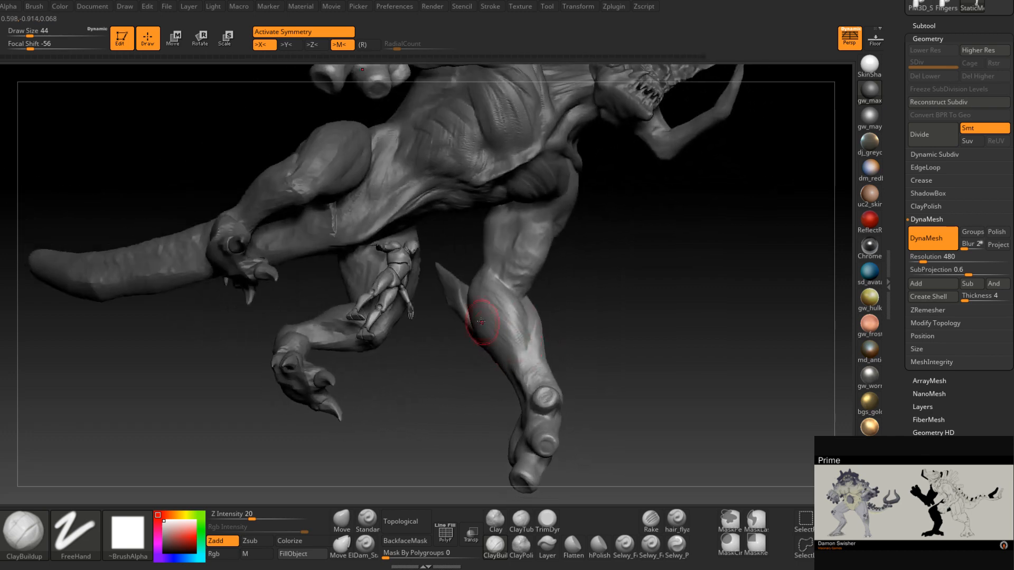
right_click_drag(521, 360, 543, 315)
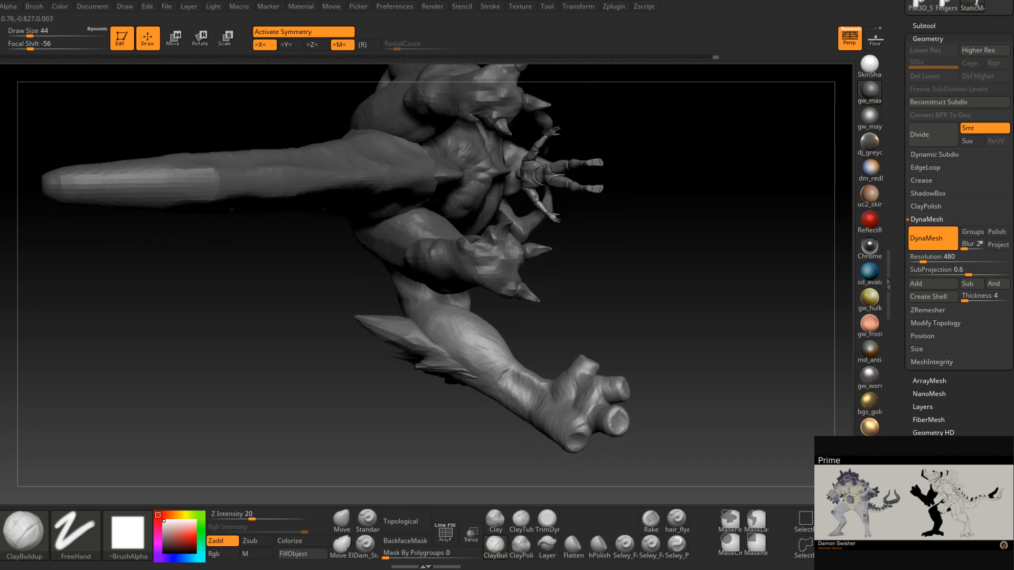
- Sculpt the biceps and triceps of the upper arm from the front, side and back with ClayBuildup at draw size 44
mouse_move(420, 325)
right_mouse_down()
mouse_move(460, 343)
mouse_move(408, 329)
mouse_move(428, 312)
mouse_move(380, 341)
mouse_move(399, 335)
mouse_move(407, 341)
mouse_move(401, 357)
mouse_move(420, 357)
mouse_move(420, 323)
mouse_move(404, 318)
mouse_move(395, 328)
mouse_move(488, 330)
mouse_move(472, 320)
mouse_move(536, 307)
mouse_move(509, 301)
mouse_move(531, 343)
mouse_move(499, 318)
right_mouse_up()
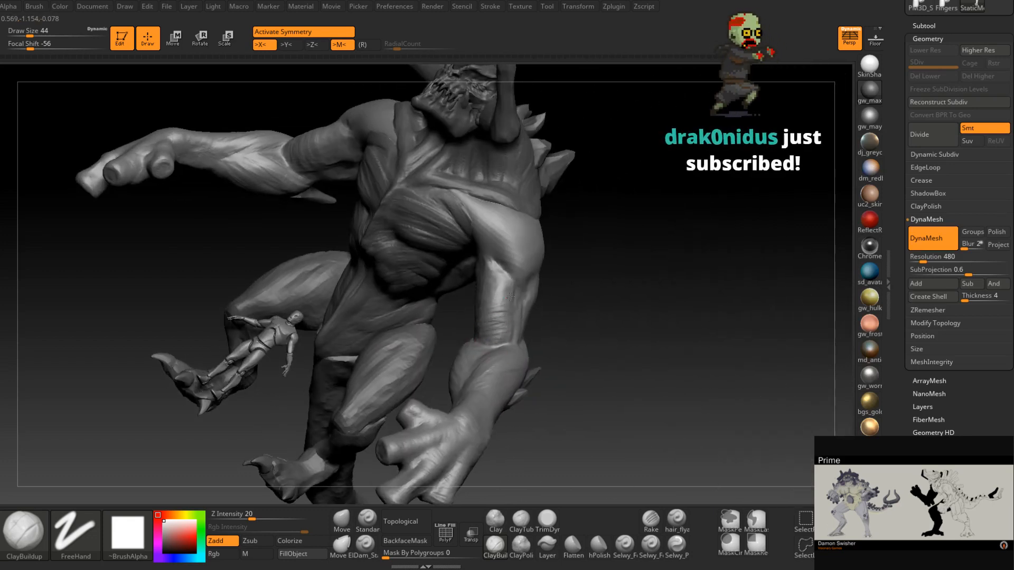
mouse_move(499, 274)
right_mouse_down()
mouse_move(499, 296)
mouse_move(537, 305)
mouse_move(549, 292)
mouse_move(534, 330)
right_mouse_up()
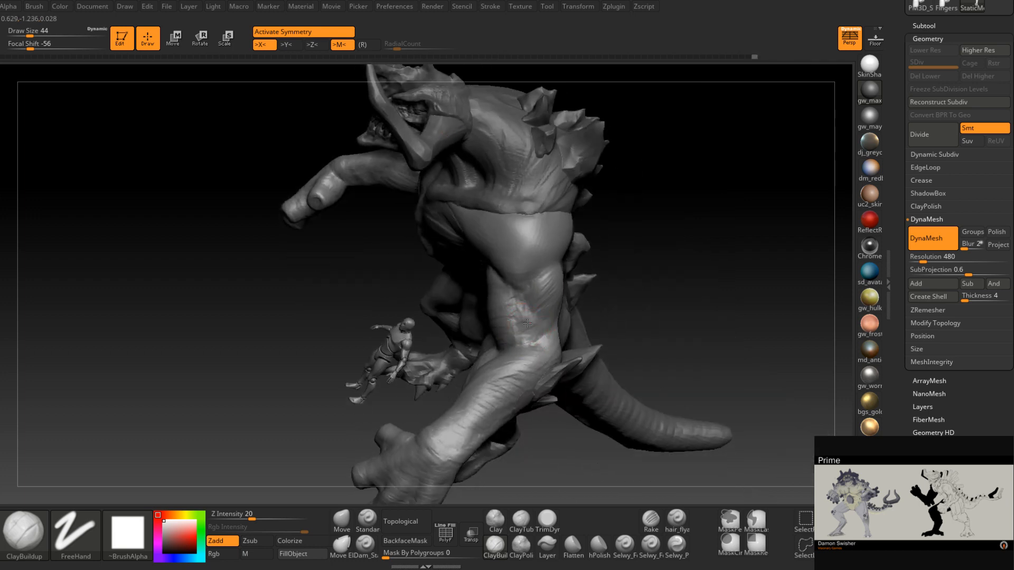
right_click_drag(519, 329, 524, 336)
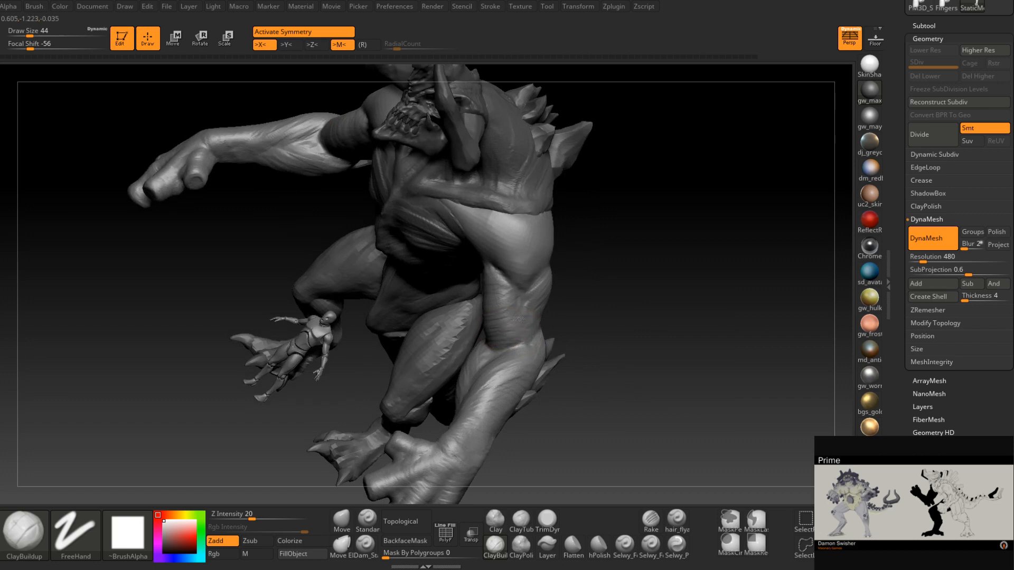
mouse_move(495, 299)
right_mouse_down()
mouse_move(519, 323)
mouse_move(544, 322)
mouse_move(551, 310)
right_mouse_up()
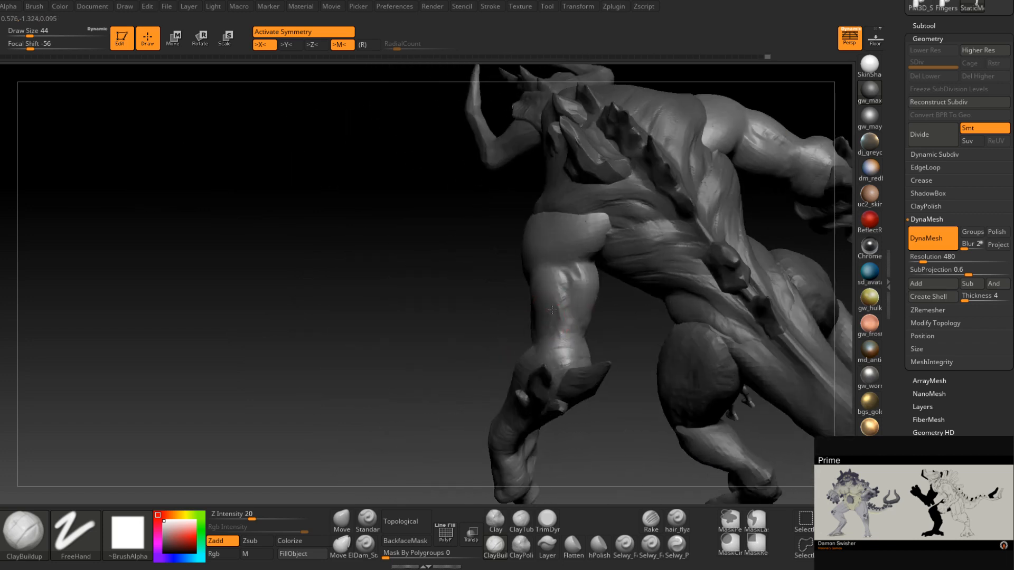
right_click_drag(560, 275, 588, 271)
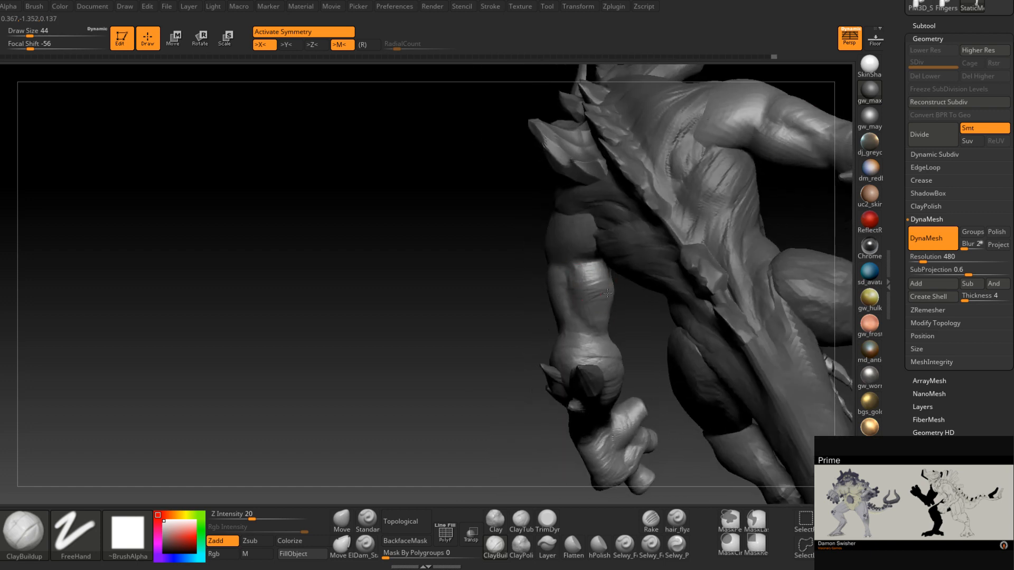
mouse_move(610, 308)
right_mouse_down()
mouse_move(591, 343)
mouse_move(576, 334)
mouse_move(566, 350)
mouse_move(595, 332)
mouse_move(564, 279)
mouse_move(525, 346)
mouse_move(532, 327)
mouse_move(506, 307)
right_mouse_up()
left_click_drag(477, 293, 524, 312)
right_click_drag(520, 304, 545, 302)
mouse_move(501, 292)
left_mouse_down()
mouse_move(472, 307)
mouse_move(511, 322)
left_mouse_up()
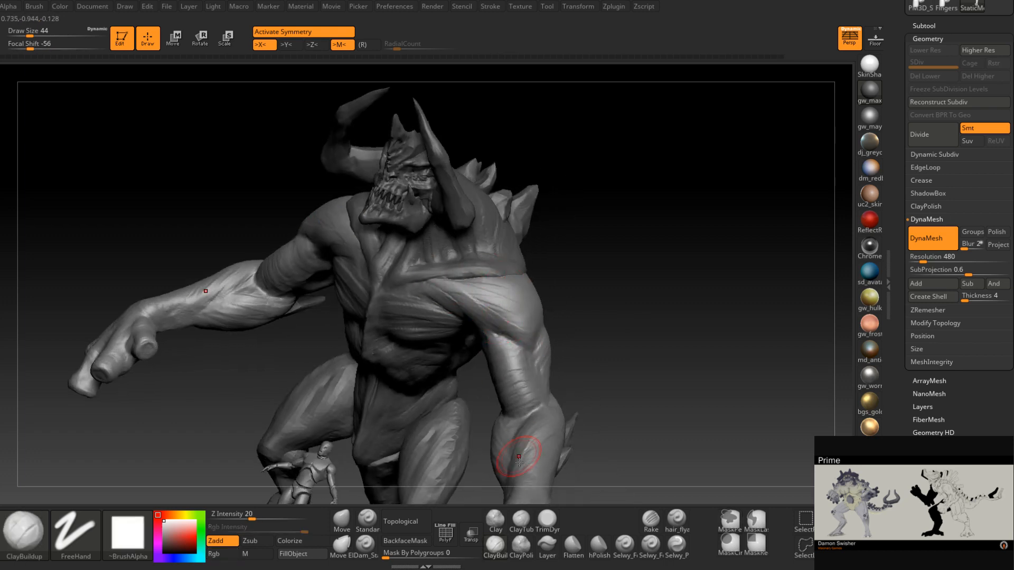
- Sculpt muscle strands over the shoulder and blend them into the upper arm with ClayBuildup at draw size 44
mouse_move(558, 301)
right_mouse_down()
mouse_move(522, 330)
mouse_move(595, 283)
mouse_move(594, 308)
mouse_move(584, 278)
mouse_move(568, 278)
right_mouse_up()
mouse_move(515, 349)
right_mouse_down()
mouse_move(512, 324)
mouse_move(539, 289)
mouse_move(506, 279)
right_mouse_up()
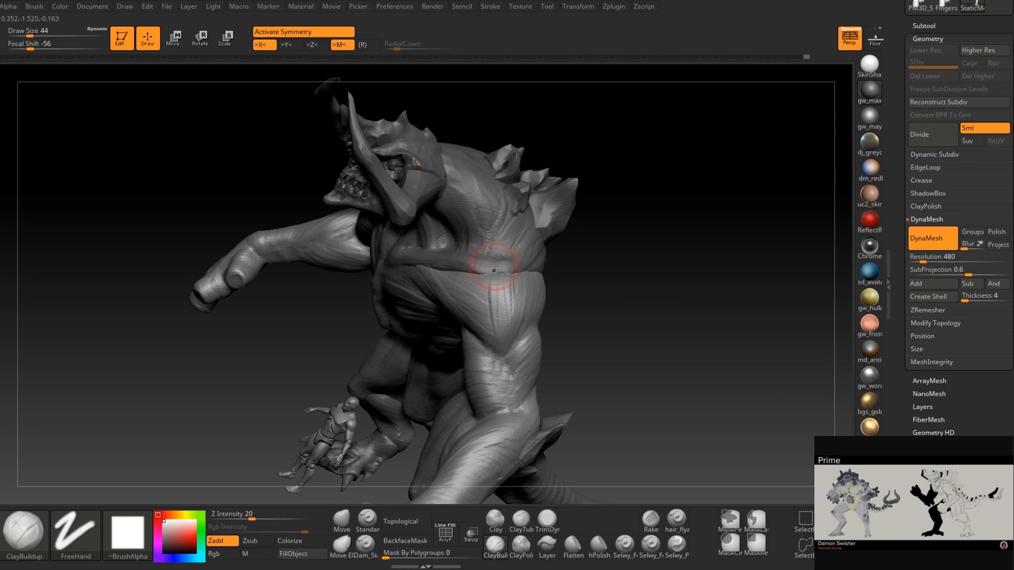
right_click_drag(501, 285, 490, 343)
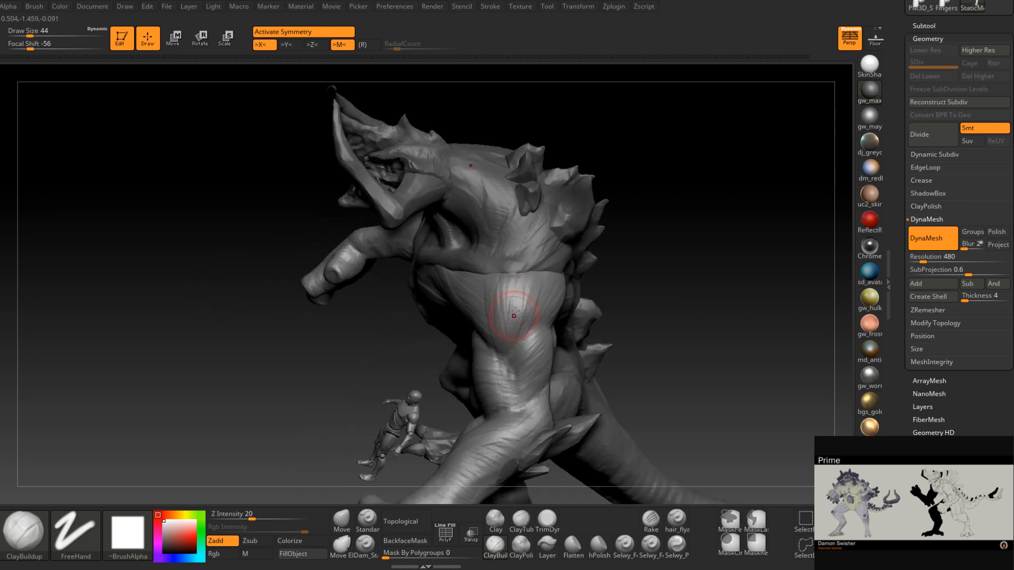
right_click_drag(506, 275, 491, 339)
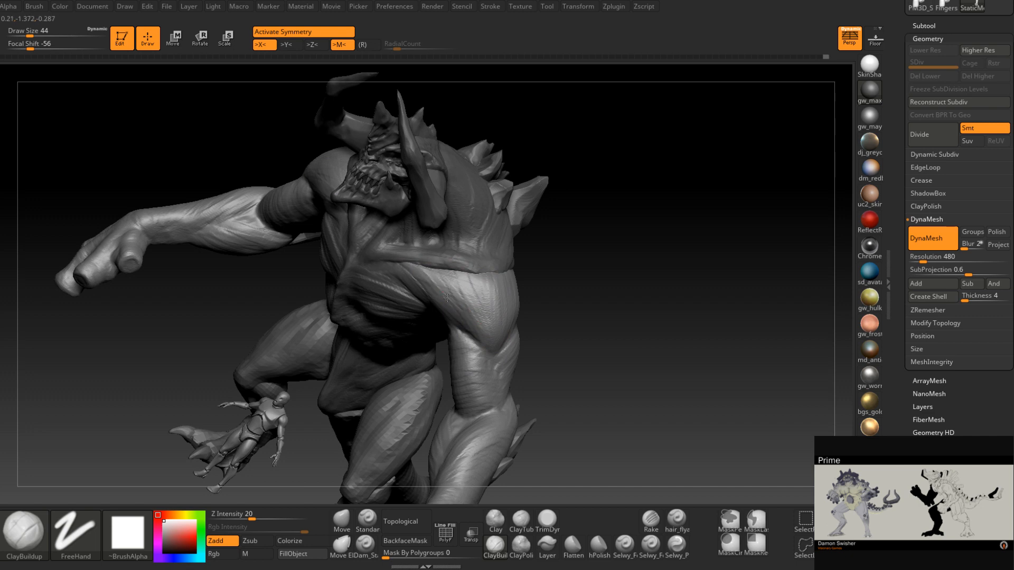
mouse_move(467, 289)
right_mouse_down()
mouse_move(491, 291)
mouse_move(498, 305)
right_mouse_up()
mouse_move(507, 362)
right_mouse_down()
mouse_move(498, 330)
mouse_move(525, 350)
mouse_move(507, 270)
mouse_move(501, 313)
mouse_move(540, 216)
mouse_move(530, 138)
right_mouse_up()
mouse_move(586, 349)
right_mouse_down("ctrl")
mouse_move(592, 310)
mouse_move(556, 335)
right_mouse_up("ctrl")
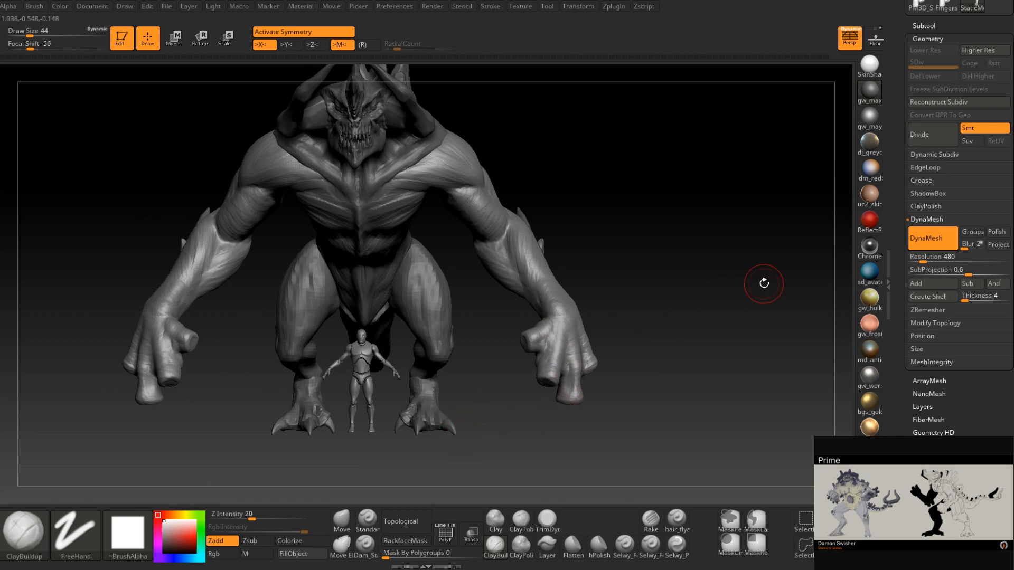
- Append a sphere as a new subtool and make it the active subtool
left_click(928, 27)
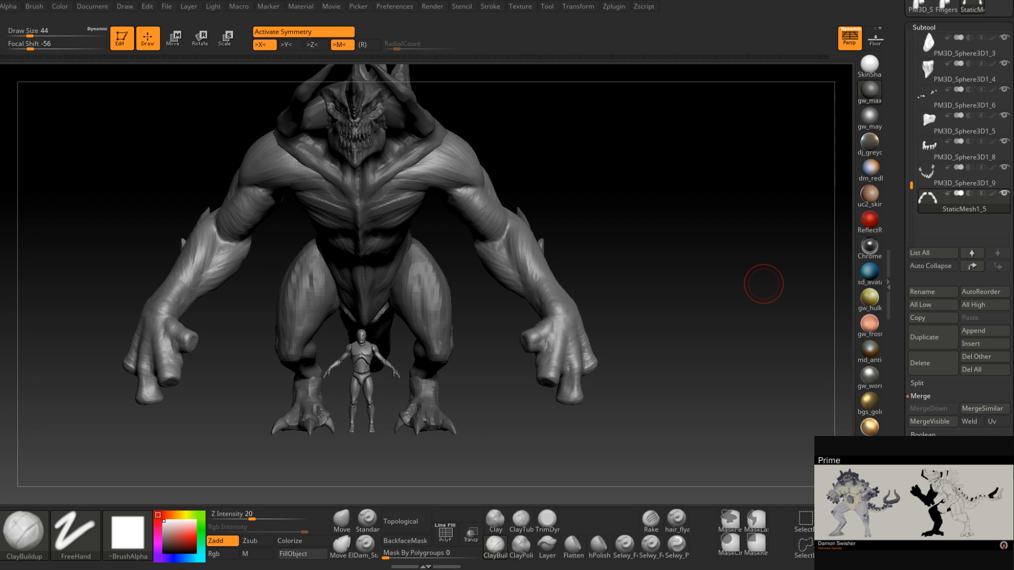
left_click(974, 331)
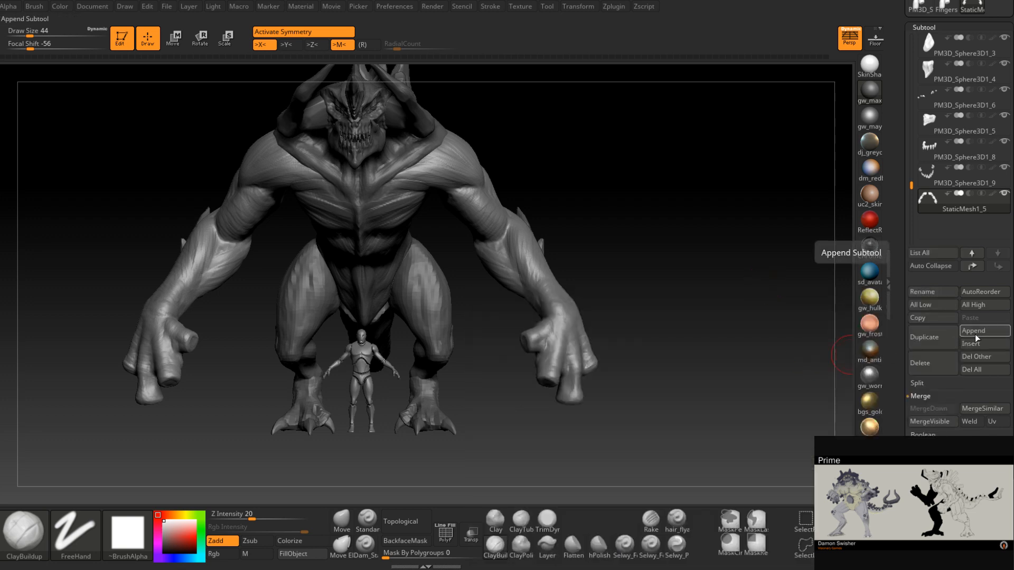
left_click(975, 333)
left_click(568, 323)
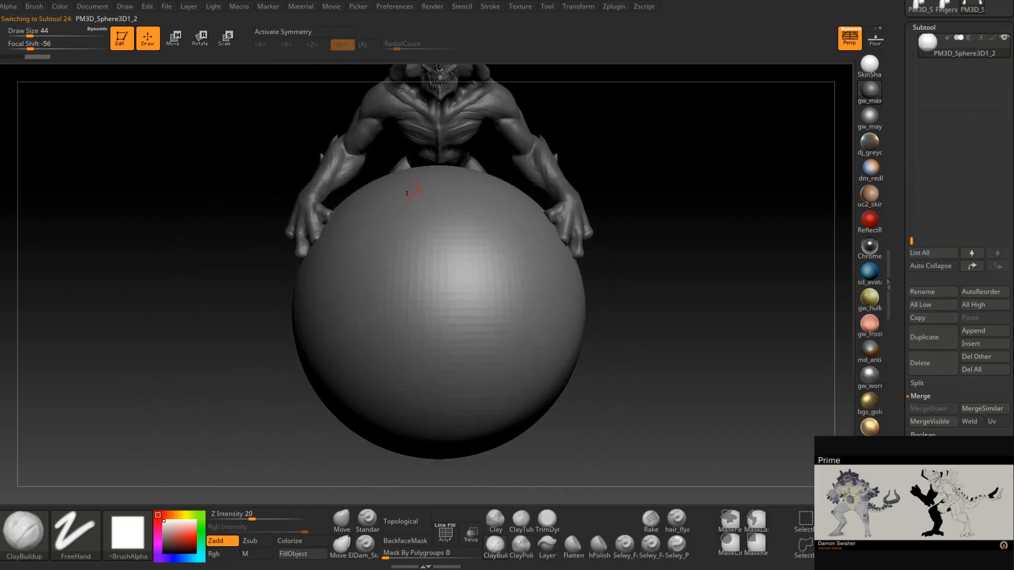
- Scale the sphere down and move it beside the creature's hand
key("e")
left_click_drag(438, 312, 424, 356)
left_click_drag(483, 268, 601, 202)
left_click_drag(651, 198, 569, 214)
mouse_move(615, 210)
left_mouse_down()
mouse_move(666, 216)
mouse_move(603, 217)
left_mouse_up()
left_click_drag(670, 203, 640, 198)
- Fit the small sphere over the tip of the middle finger, aligning it from the front and sides
right_click_drag(639, 198, 672, 332, "alt")
right_click_drag(628, 263, 630, 320, "alt")
right_click_drag(630, 319, 629, 377, "ctrl")
left_click_drag(540, 304, 521, 308)
right_click_drag(631, 246, 677, 236)
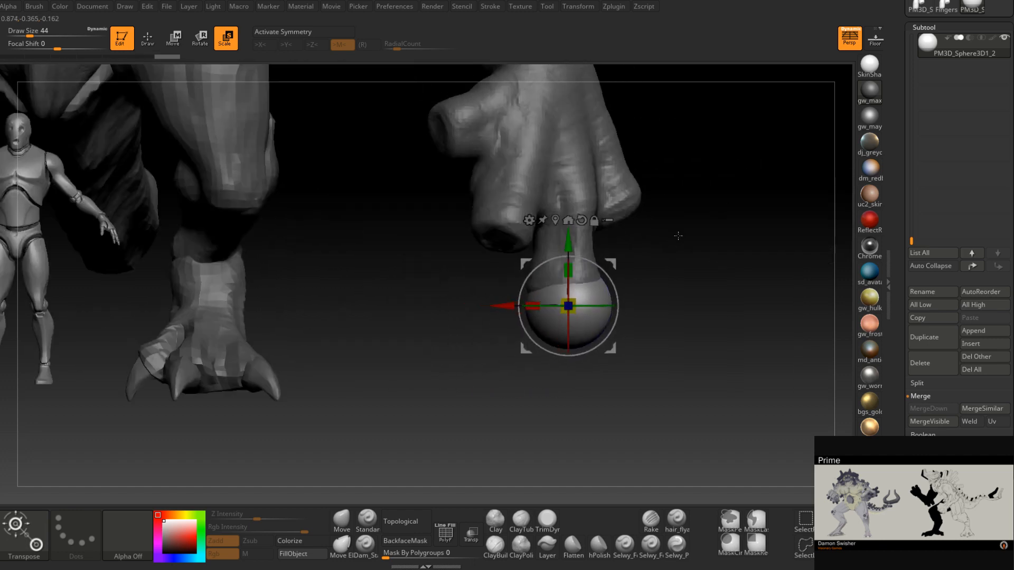
left_click_drag(568, 305, 566, 306)
right_click_drag(670, 257, 731, 252)
left_click_drag(567, 306, 564, 307)
right_click_drag(642, 259, 705, 263)
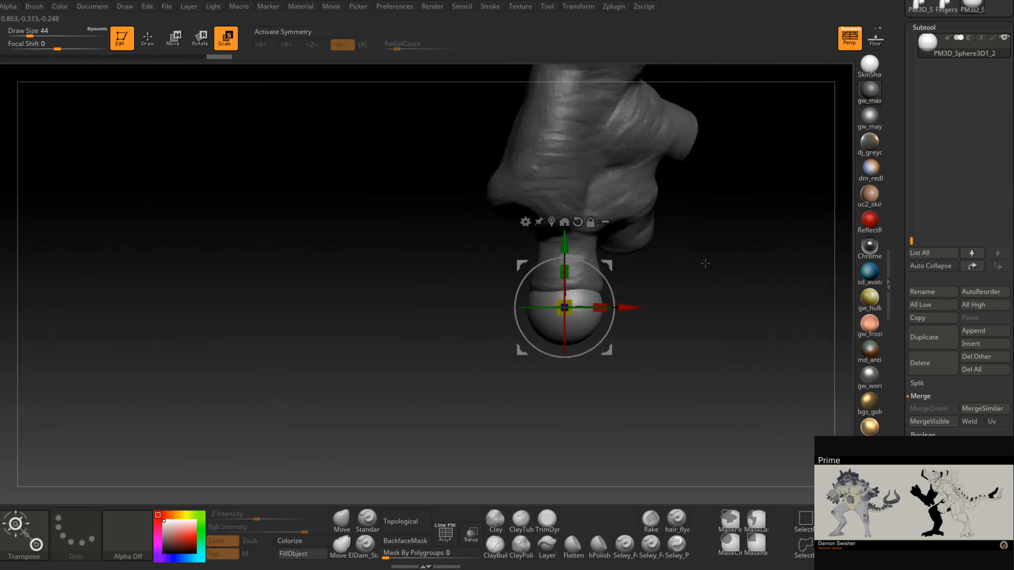
- Flatten the fingertip sphere all around with TrimDynamic to begin the claw shape
left_click(149, 48)
mouse_move(568, 345)
right_mouse_down("alt")
mouse_move(575, 301)
mouse_move(609, 324)
mouse_move(668, 322)
right_mouse_up("alt")
left_click(546, 519)
mouse_move(588, 409)
right_mouse_down()
mouse_move(583, 269)
mouse_move(568, 270)
right_mouse_up()
key("s")
left_click_drag(567, 269, 520, 268)
right_click_drag(520, 268, 558, 259)
left_click_drag(519, 268, 481, 272)
right_click_drag(481, 272, 533, 277)
left_click_drag(485, 267, 469, 279)
right_click_drag(471, 283, 520, 280)
left_click_drag(458, 265, 443, 279)
right_click_drag(443, 279, 502, 276)
mouse_move(449, 265)
left_mouse_down()
mouse_move(442, 282)
mouse_move(431, 274)
left_mouse_up()
right_click_drag(430, 270, 506, 279)
mouse_move(412, 262)
left_mouse_down()
mouse_move(400, 255)
mouse_move(389, 268)
left_mouse_up()
right_click_drag(391, 268, 478, 270)
mouse_move(377, 276)
right_mouse_down()
mouse_move(430, 262)
mouse_move(475, 312)
right_mouse_up()
right_click_drag(504, 353, 492, 319)
- Stretch the fingertip sphere down into a curved claw with the Move brush at draw size 74
left_click(342, 520)
right_click_drag(443, 353, 465, 369)
key("space")
mouse_move(496, 297)
left_mouse_down()
mouse_move(505, 297)
mouse_move(509, 343)
left_mouse_up()
left_click_drag(523, 290, 522, 303)
mouse_move(494, 331)
right_mouse_down("alt")
mouse_move(479, 315)
mouse_move(491, 299)
right_mouse_up("alt")
key("space")
left_click_drag(488, 310, 494, 310)
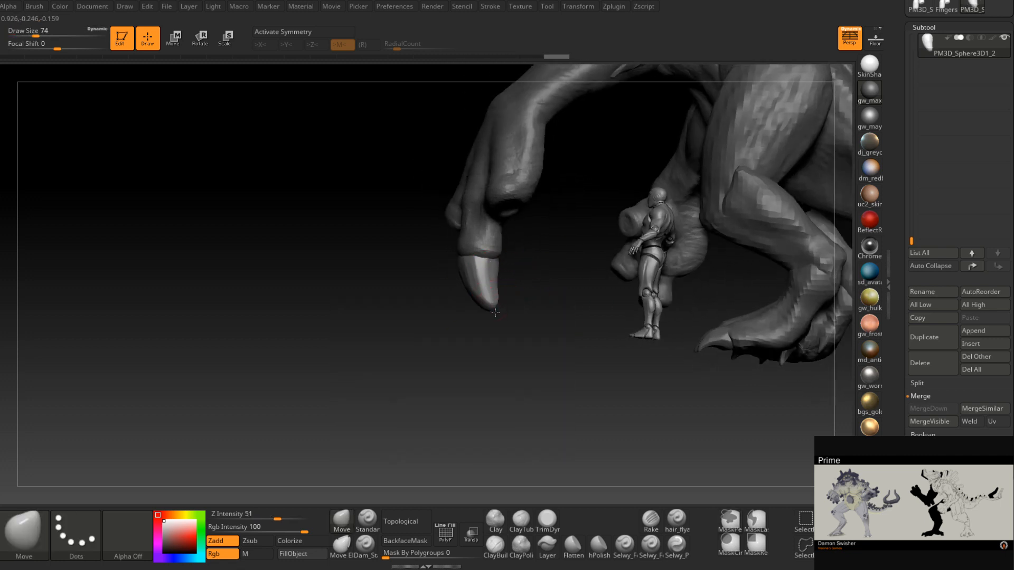
- Lengthen and straighten the claw's tip with the Move brush at draw size 97
mouse_move(518, 350)
right_mouse_down()
mouse_move(491, 321)
mouse_move(494, 299)
right_mouse_up()
key("space")
left_click_drag(492, 297, 499, 297)
left_click_drag(482, 327, 480, 333)
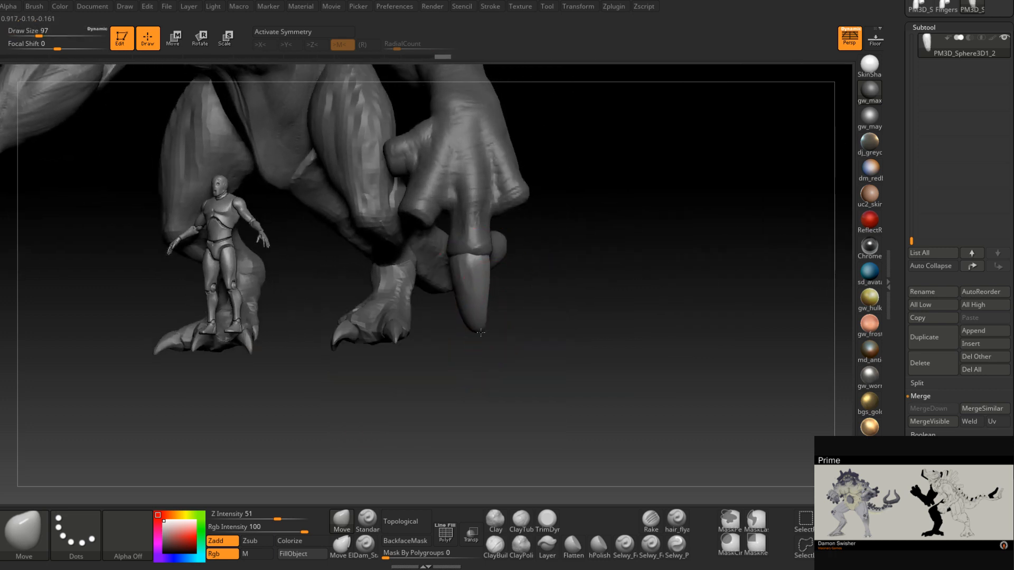
mouse_move(481, 312)
right_mouse_down()
mouse_move(474, 299)
mouse_move(489, 301)
mouse_move(517, 349)
right_mouse_up()
- Trim flat planes along the claw's length with TrimDynamic at draw size 44
key("b")
key("t")
key("d")
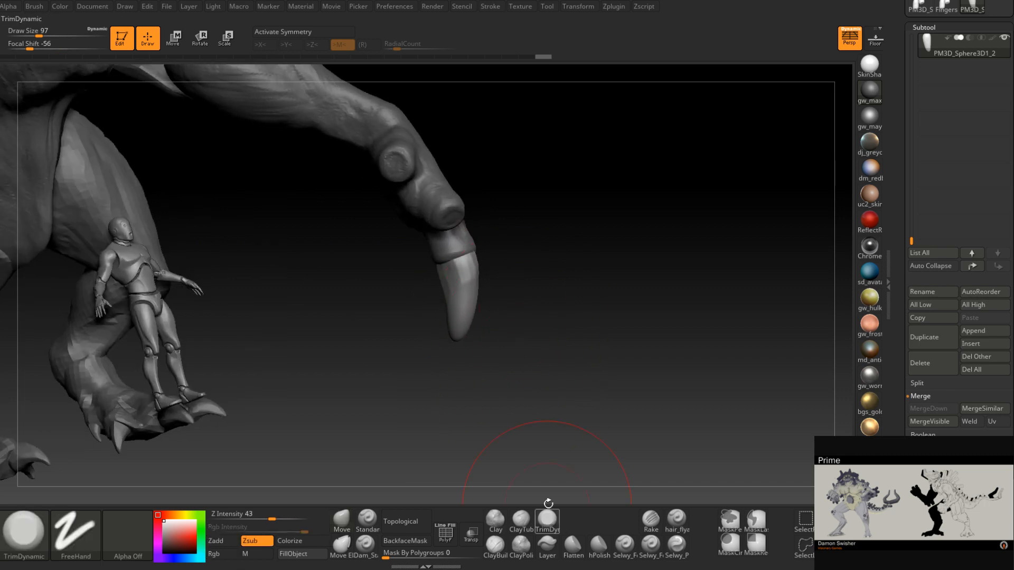
mouse_move(494, 304)
right_mouse_down()
mouse_move(473, 287)
mouse_move(476, 317)
right_mouse_up()
key("space")
left_click_drag(470, 293, 460, 294)
right_click_drag(450, 374, 452, 270)
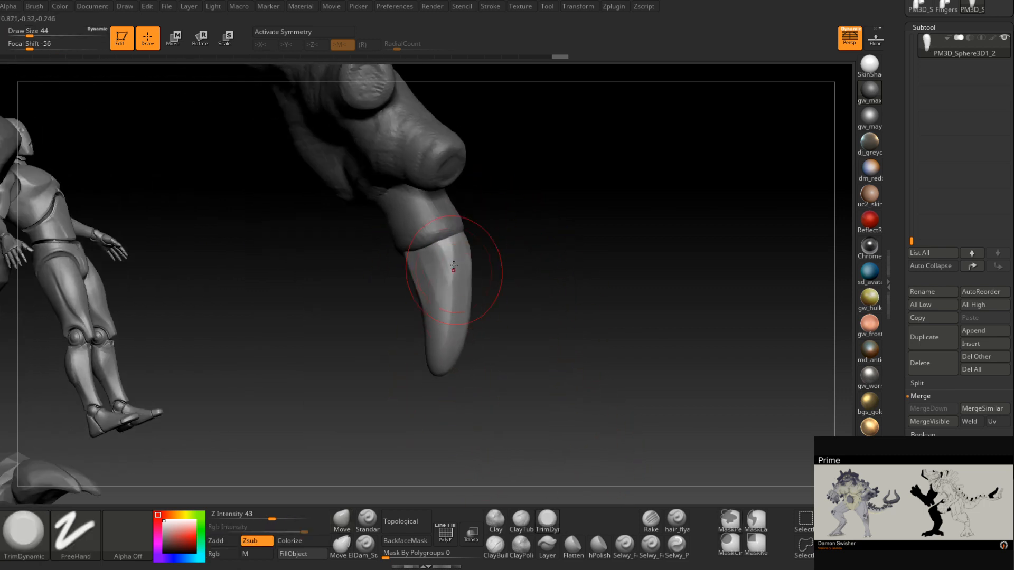
left_click_drag(437, 253, 435, 337)
- Define the claw's ridges and narrow its tip with TrimDynamic at draw size 31
right_click_drag(435, 338, 450, 292)
key("s")
left_click_drag(453, 282, 451, 282)
mouse_move(448, 349)
right_mouse_down()
mouse_move(447, 242)
mouse_move(463, 231)
mouse_move(478, 360)
mouse_move(517, 291)
right_mouse_up()
key("space")
left_click_drag(518, 290, 515, 292)
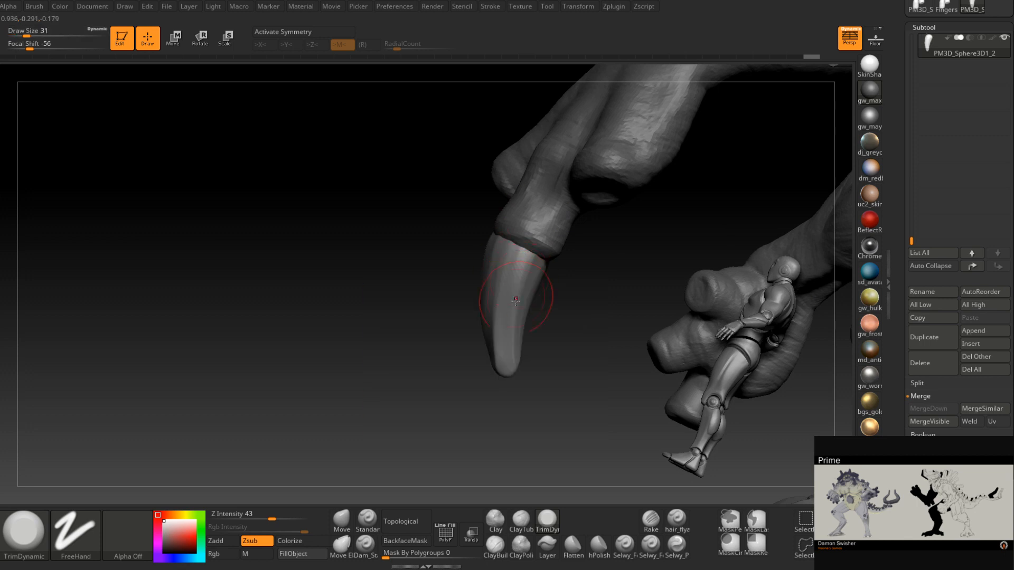
right_click_drag(511, 362, 533, 294)
left_click_drag(533, 294, 506, 364)
right_click_drag(509, 386, 538, 311)
right_click_drag(536, 258, 496, 326)
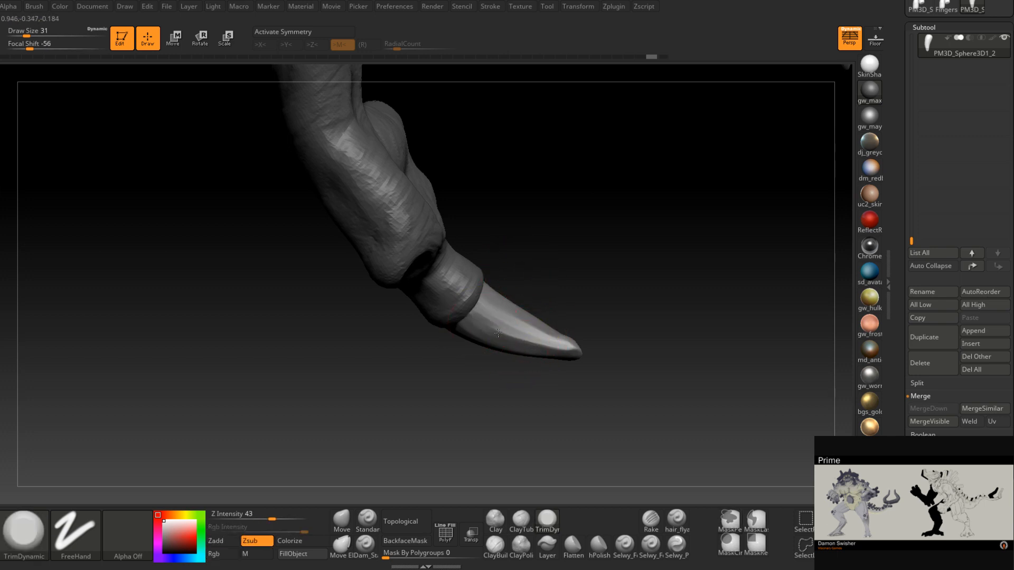
right_click_drag(538, 343, 552, 350)
right_click(553, 350)
left_click_drag(553, 350, 552, 351)
mouse_move(569, 358)
right_mouse_down()
mouse_move(526, 391)
mouse_move(572, 346)
right_mouse_up()
- Curve the claw and pull its tip inward with the Move brush at draw size 74
left_click(346, 515)
mouse_move(544, 338)
right_mouse_down()
mouse_move(607, 335)
mouse_move(560, 386)
right_mouse_up()
key("space")
left_click_drag(590, 315, 601, 315)
right_click_drag(646, 317, 606, 318)
key("space")
left_click_drag(606, 318, 615, 320)
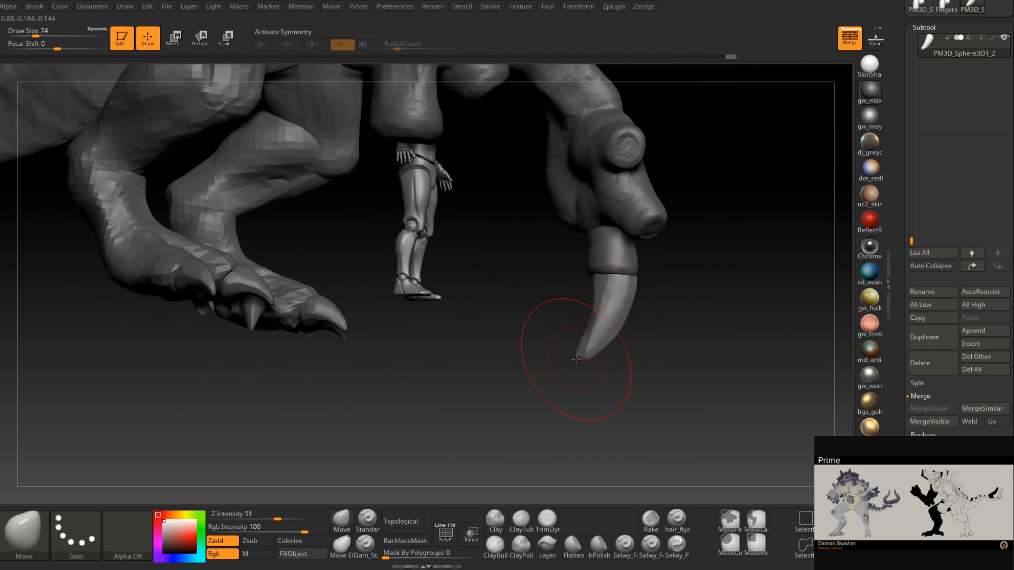
left_click_drag(576, 359, 579, 356)
- Refine the claw's silhouette and pointed tip with the Move brush at draw size 65
right_click_drag(579, 355, 593, 342)
key("space")
mouse_move(593, 344)
left_mouse_down()
mouse_move(584, 343)
mouse_move(597, 321)
left_mouse_up()
mouse_move(533, 346)
right_mouse_down()
mouse_move(602, 361)
mouse_move(589, 348)
mouse_move(591, 316)
right_mouse_up()
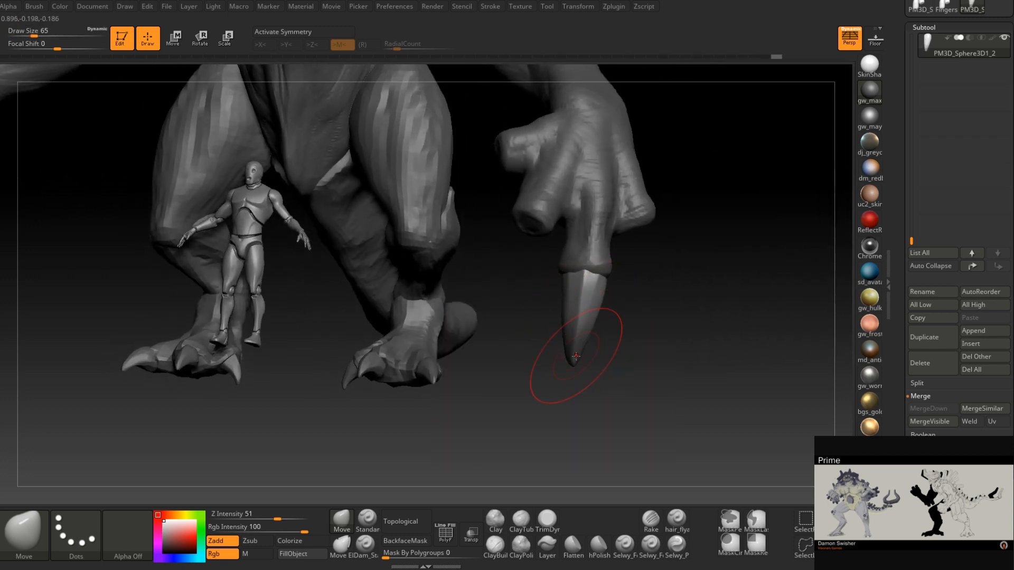
right_click_drag(578, 370, 572, 344)
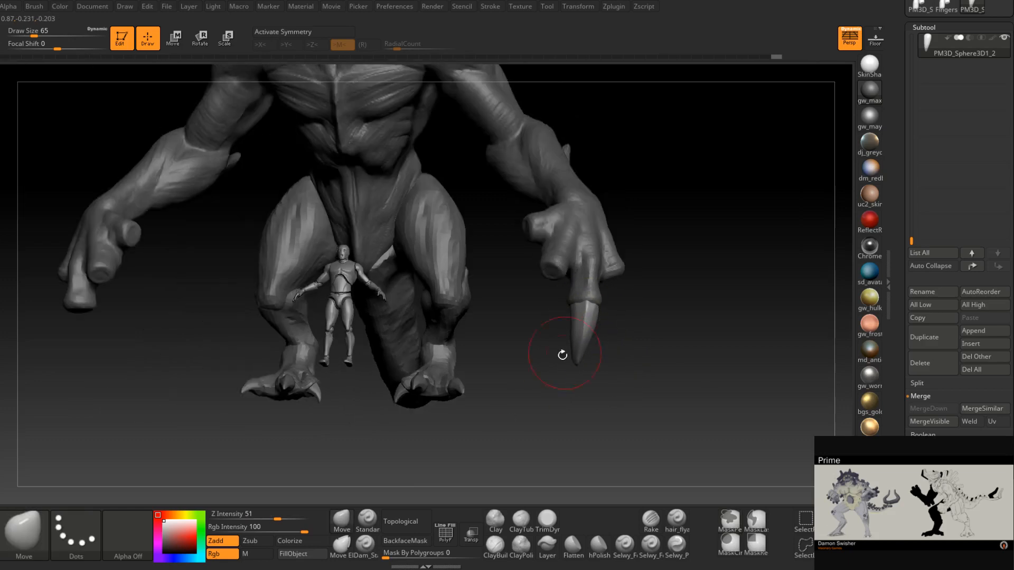
- Build up a raised rim around the claw's base with ClayBuildup at draw size 18
left_click(499, 545)
mouse_move(581, 317)
right_mouse_down("ctrl")
mouse_move(586, 333)
mouse_move(591, 308)
right_mouse_up("ctrl")
key("space")
left_click_drag(590, 308, 584, 306)
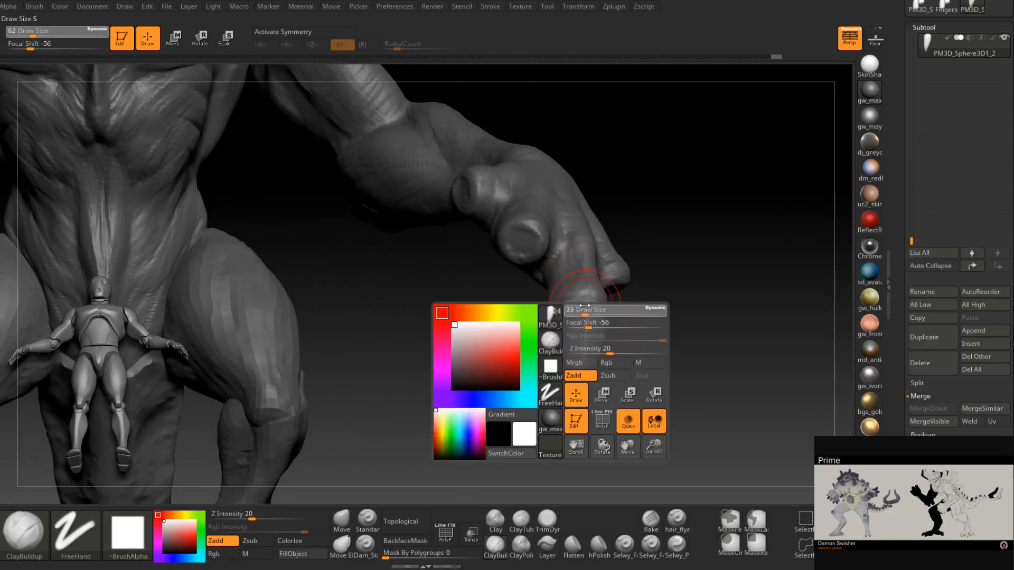
right_click_drag(588, 269, 589, 303)
key("space")
left_click_drag(583, 306, 580, 302)
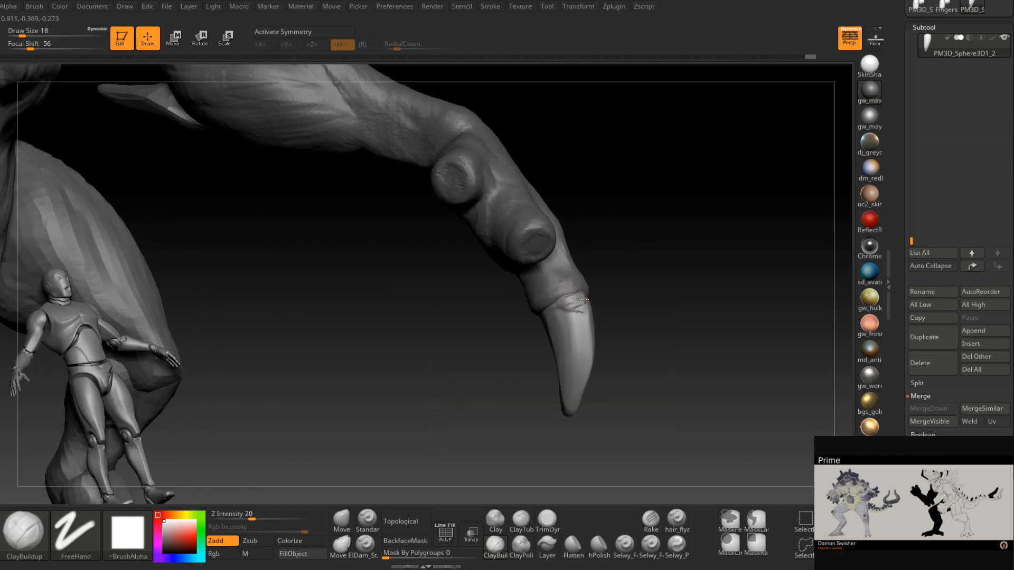
right_click_drag(589, 331, 588, 303)
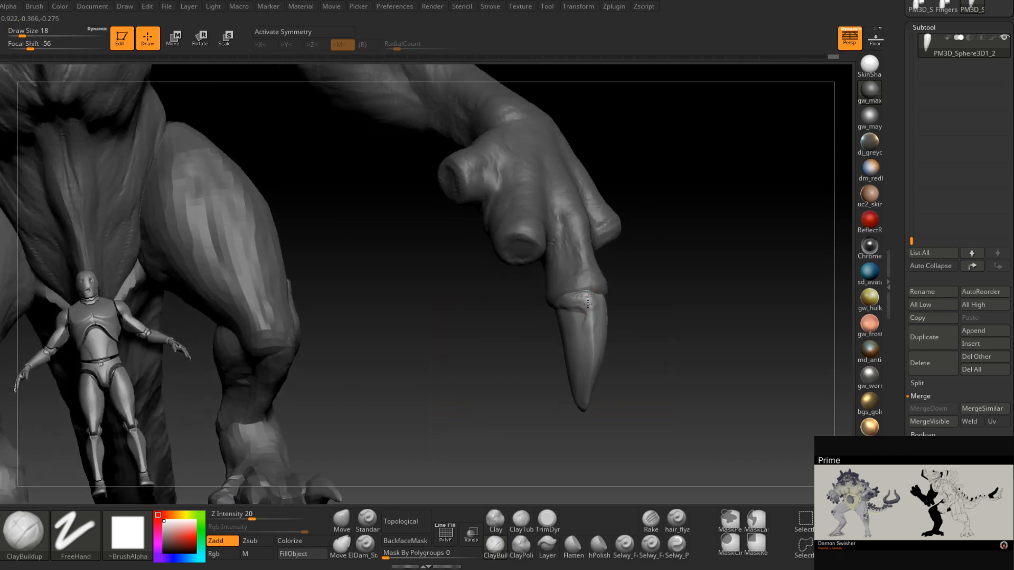
right_click_drag(592, 364, 586, 358)
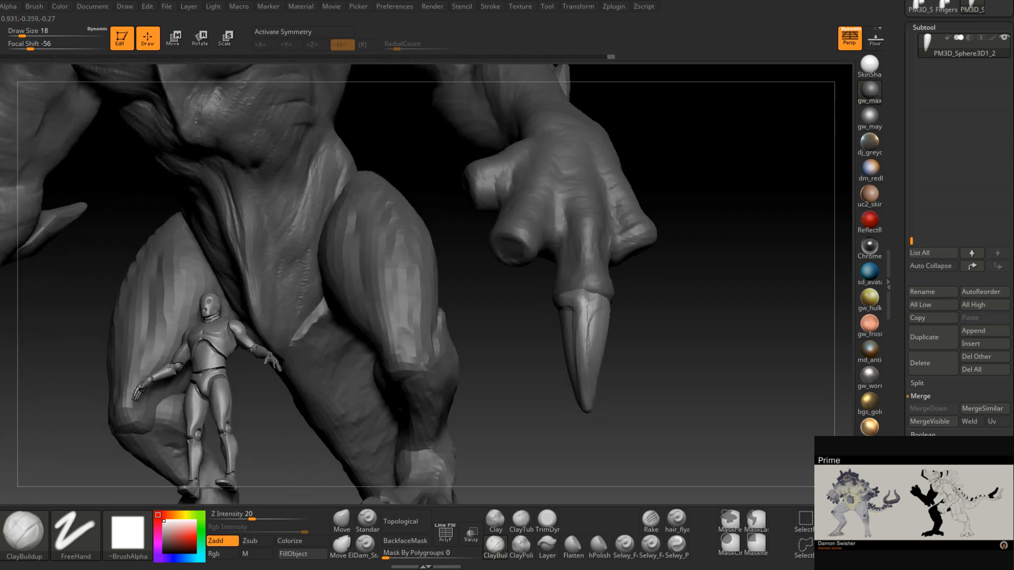
right_click_drag(596, 296, 600, 329)
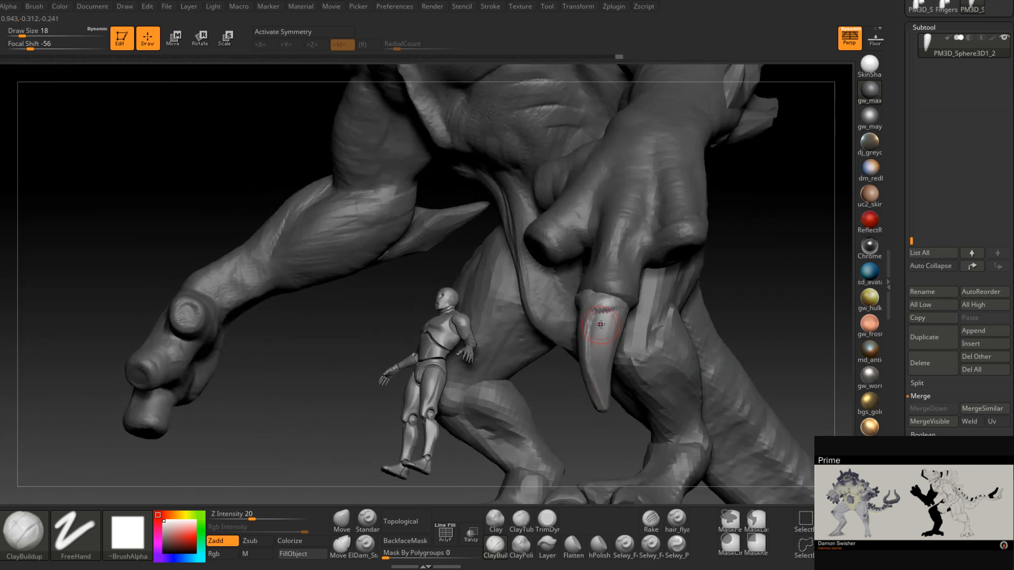
right_click_drag(598, 382, 602, 370)
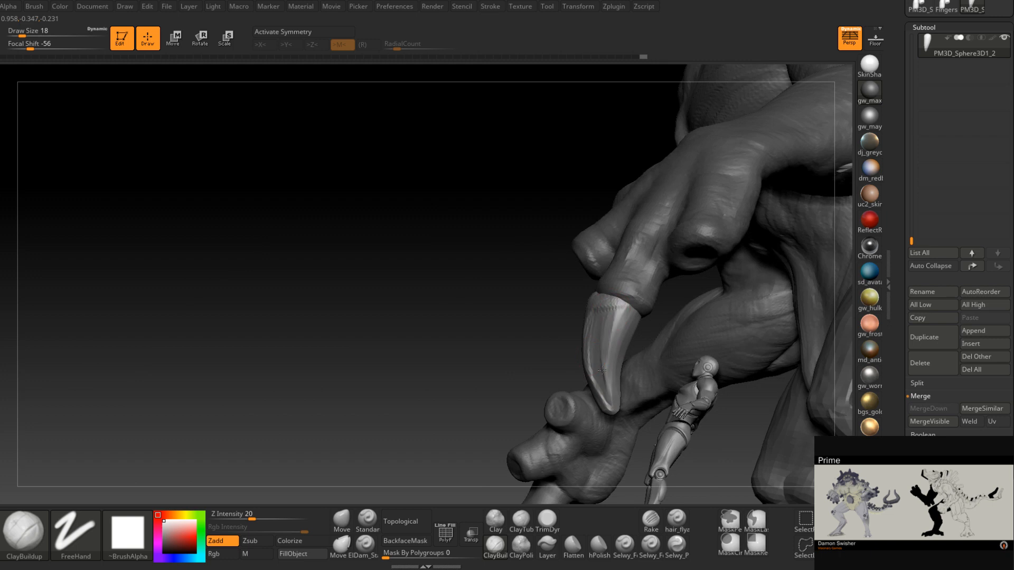
- Add lengthwise ridges along the claw's sides with ClayBuildup at draw size 17
left_click_drag(611, 380, 613, 334)
right_click_drag(613, 335, 625, 332)
key("space")
left_click_drag(627, 328, 614, 411)
mouse_move(614, 412)
right_mouse_down()
mouse_move(625, 349)
mouse_move(615, 315)
right_mouse_up()
right_click_drag(614, 393, 623, 341)
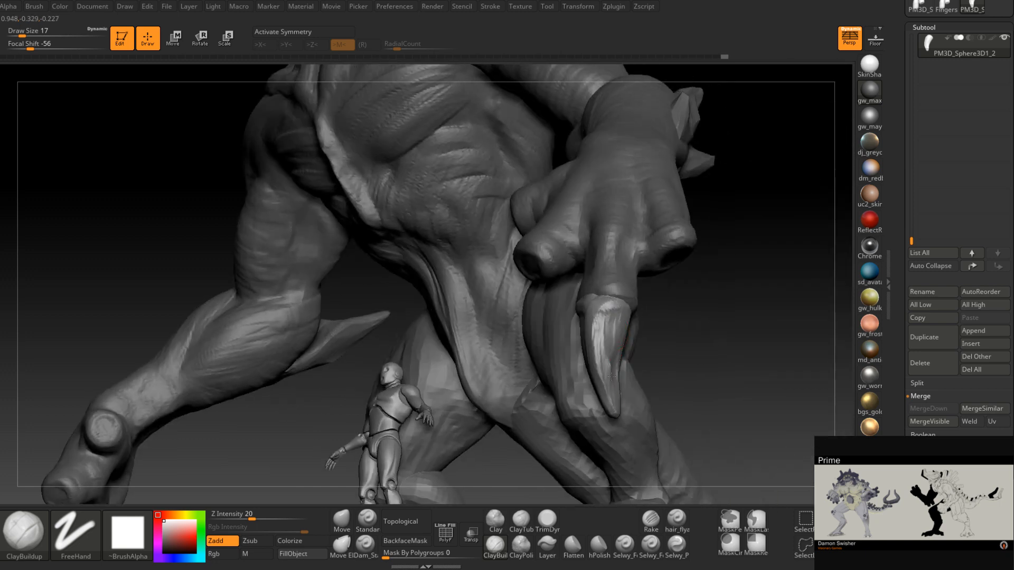
right_click_drag(611, 376, 603, 359)
right_click_drag(615, 406, 565, 357)
right_click_drag(634, 381, 646, 360)
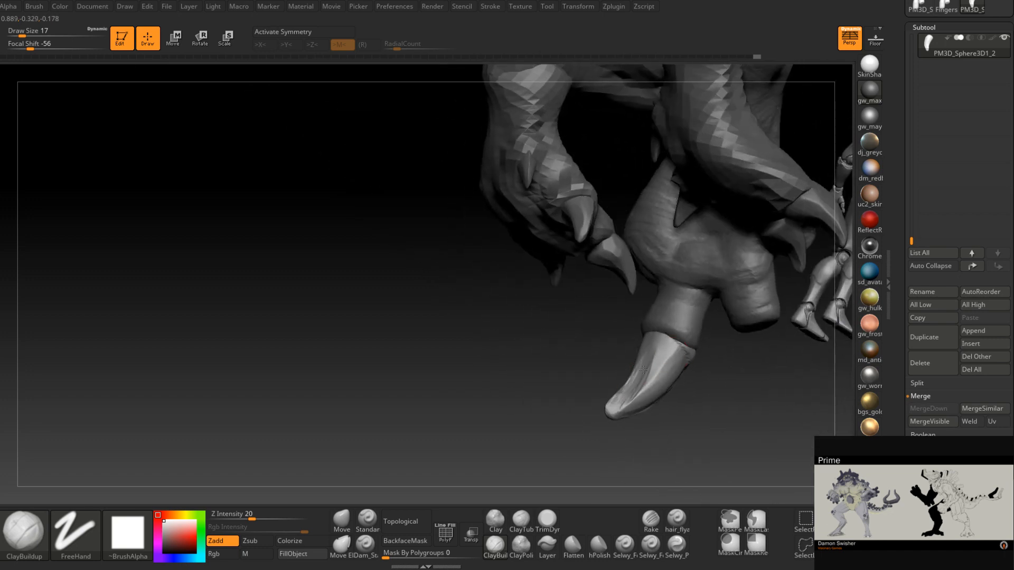
right_click_drag(636, 398, 646, 380)
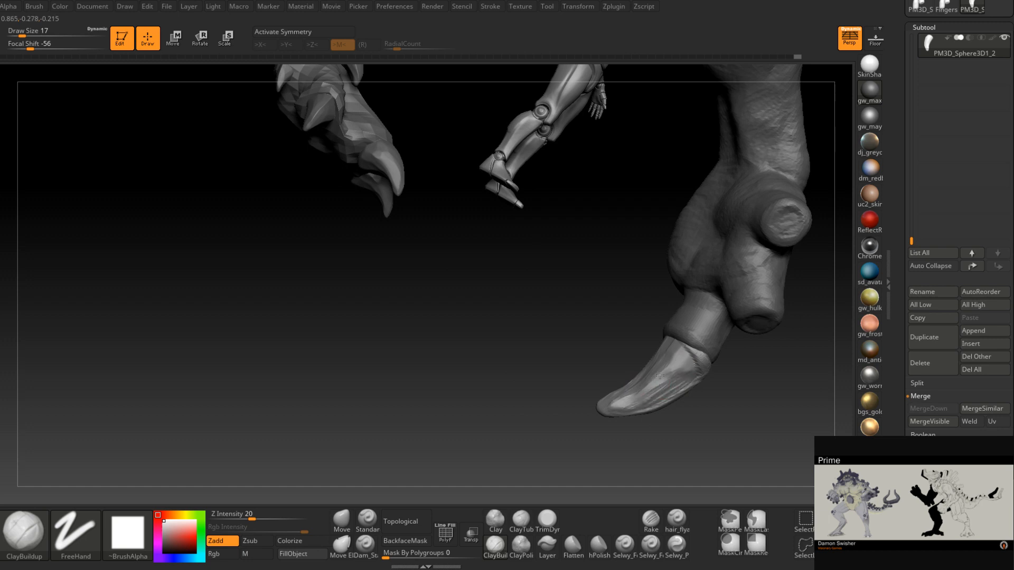
- Thicken the claw's inner face and the corner below the fingertip with ClayBuildup strokes
mouse_move(635, 401)
right_mouse_down()
mouse_move(628, 342)
mouse_move(585, 351)
mouse_move(543, 379)
right_mouse_up()
left_click_drag(588, 327, 603, 300)
mouse_move(580, 333)
left_mouse_down()
mouse_move(595, 296)
mouse_move(572, 348)
left_mouse_up()
right_click_drag(572, 348, 557, 353)
left_click_drag(590, 364, 620, 320)
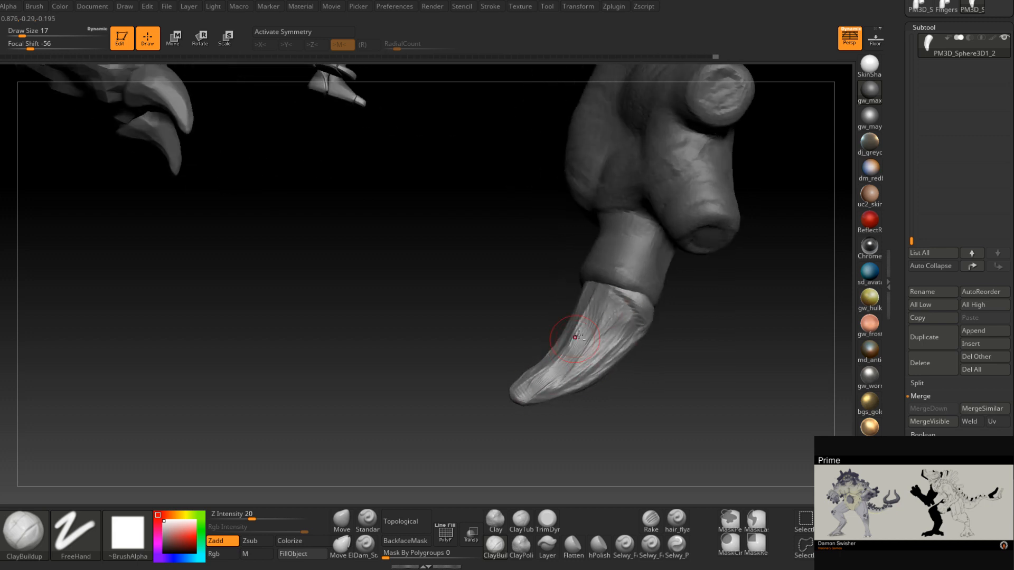
mouse_move(550, 384)
right_mouse_down()
mouse_move(350, 306)
mouse_move(593, 339)
mouse_move(628, 330)
right_mouse_up()
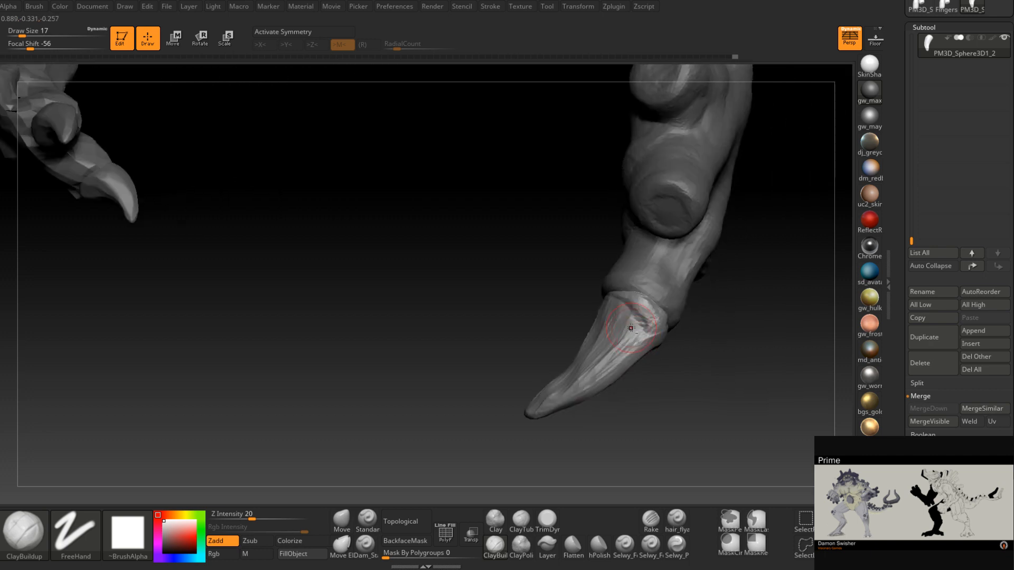
mouse_move(565, 405)
right_mouse_down()
mouse_move(593, 362)
mouse_move(595, 314)
mouse_move(606, 445)
right_mouse_up()
- Flatten the built-up ridges on the claw with TrimDynamic at draw size 17
left_click(549, 519)
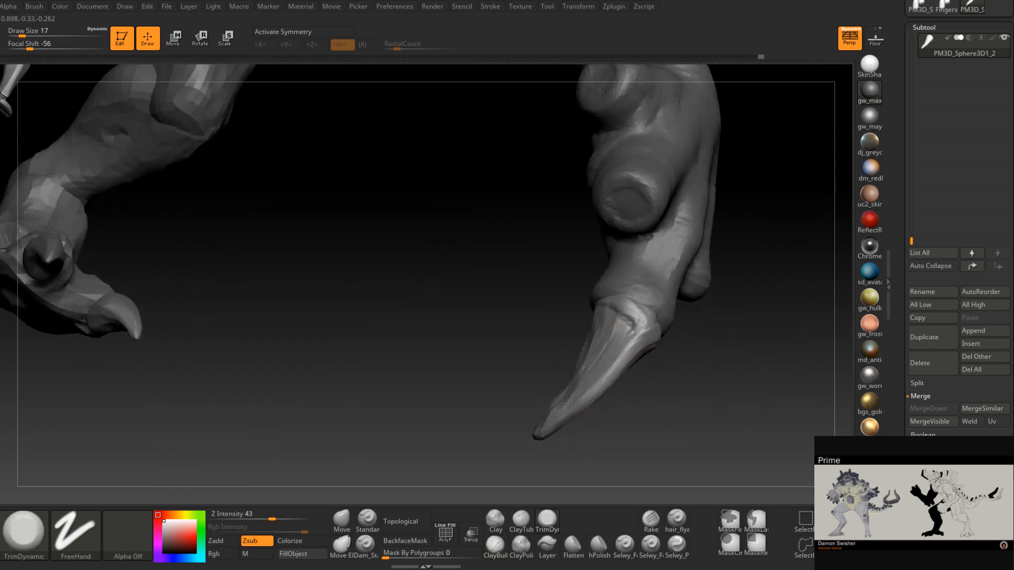
right_click_drag(567, 403, 605, 371)
right_click_drag(555, 401, 559, 405)
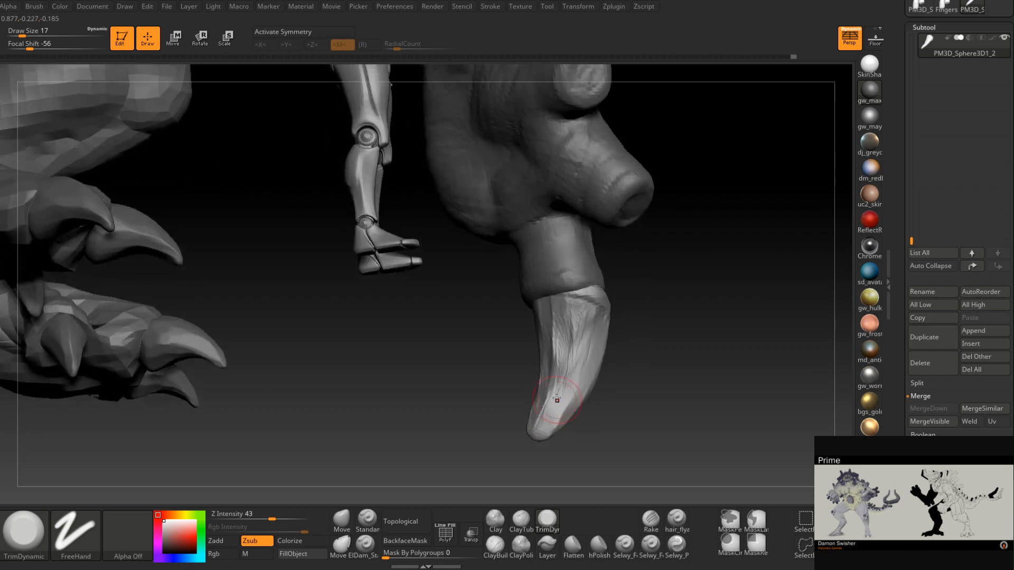
right_click_drag(581, 337, 592, 349)
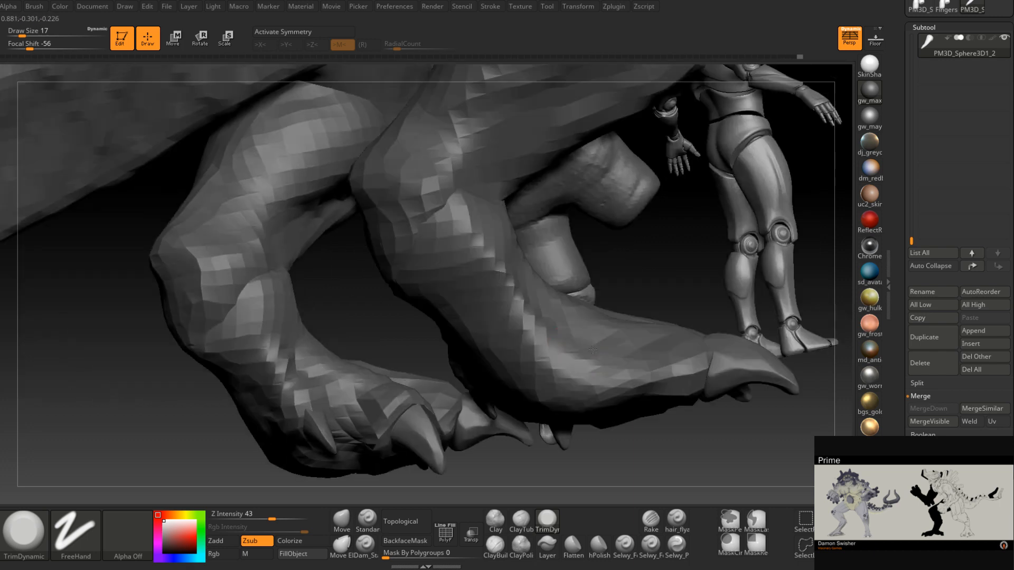
right_click_drag(614, 276, 593, 270)
right_click_drag(563, 370, 572, 312)
right_click_drag(529, 370, 577, 384)
right_click_drag(583, 420, 569, 403)
left_click_drag(588, 394, 589, 407)
right_click_drag(588, 403, 550, 393)
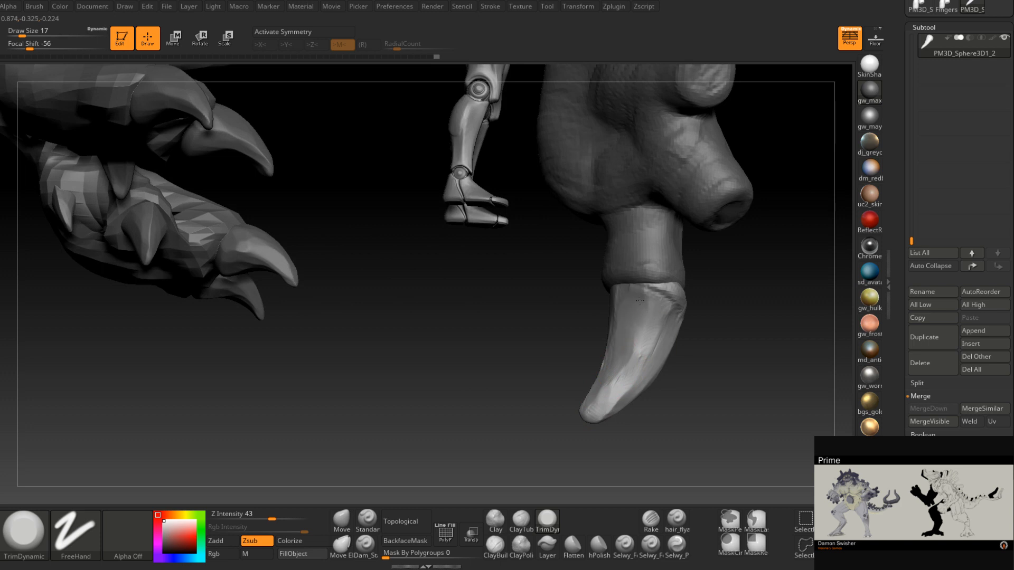
- Trim crisp facets down the claw from its base toward the tip with TrimDynamic
mouse_move(660, 336)
right_mouse_down()
mouse_move(713, 310)
mouse_move(676, 333)
mouse_move(646, 330)
right_mouse_up()
mouse_move(645, 330)
left_mouse_down()
mouse_move(657, 311)
mouse_move(639, 319)
left_mouse_up()
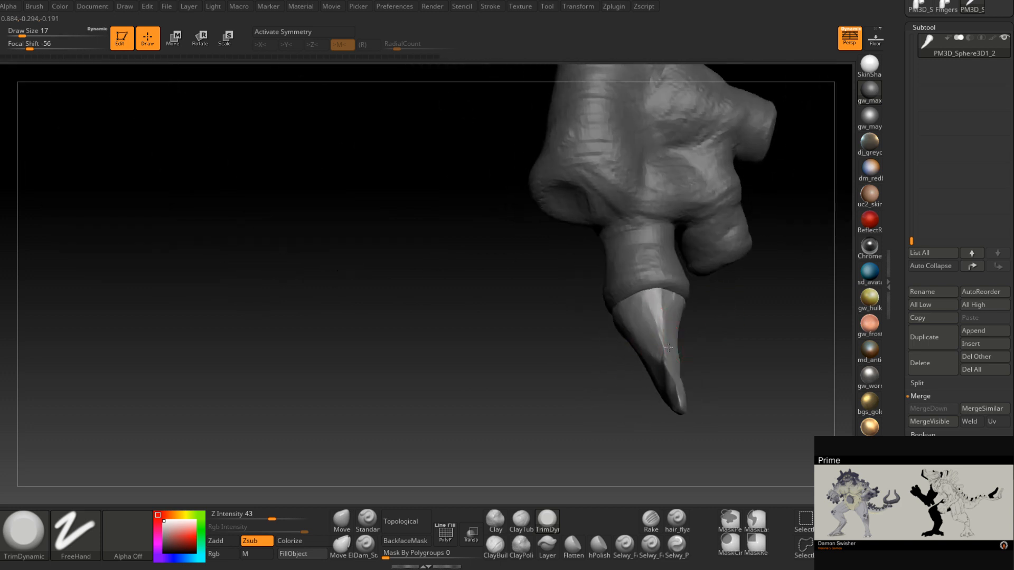
right_click_drag(672, 344, 660, 362)
left_click_drag(665, 348, 667, 317)
right_click_drag(663, 339, 683, 347)
key("space")
left_click_drag(681, 372, 677, 372)
mouse_move(684, 351)
right_mouse_down()
mouse_move(710, 350)
mouse_move(615, 357)
right_mouse_up()
- Bend the claw's lower half into a stronger curve with the Move brush at draw size 37
left_click(342, 519)
key("space")
left_click_drag(619, 344, 596, 337)
right_click_drag(602, 338, 592, 338)
key("space")
left_click_drag(597, 338, 592, 338)
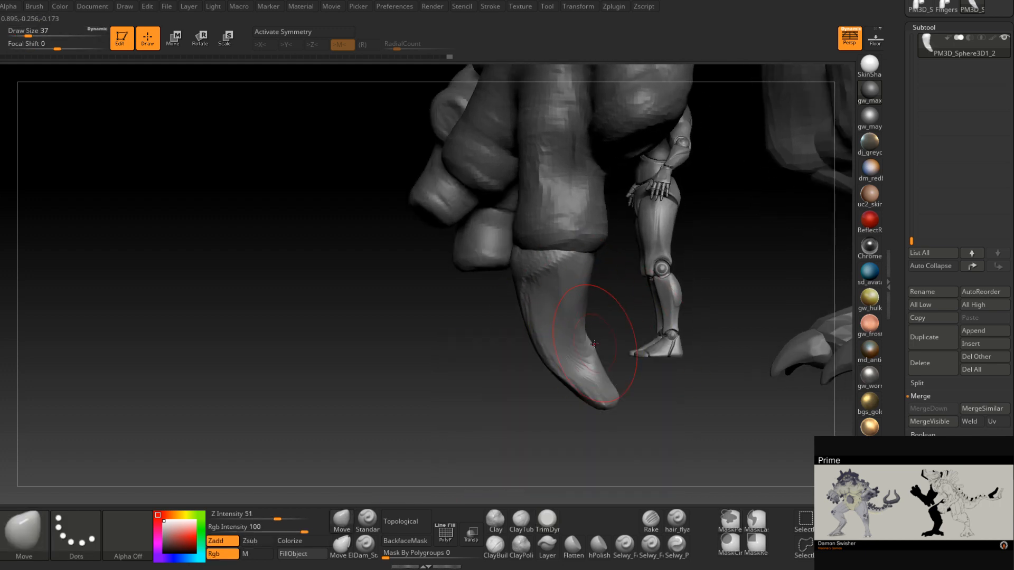
- Trim the claw's tip and inner curve into clean planes with TrimDynamic at draw size 14
mouse_move(622, 375)
right_mouse_down()
mouse_move(650, 350)
mouse_move(568, 373)
mouse_move(591, 393)
mouse_move(623, 391)
right_mouse_up()
left_click(547, 520)
key("space")
left_click_drag(623, 392, 624, 395)
key("space")
key("space")
right_click_drag(625, 394, 634, 385)
key("space")
left_click_drag(633, 370, 625, 368)
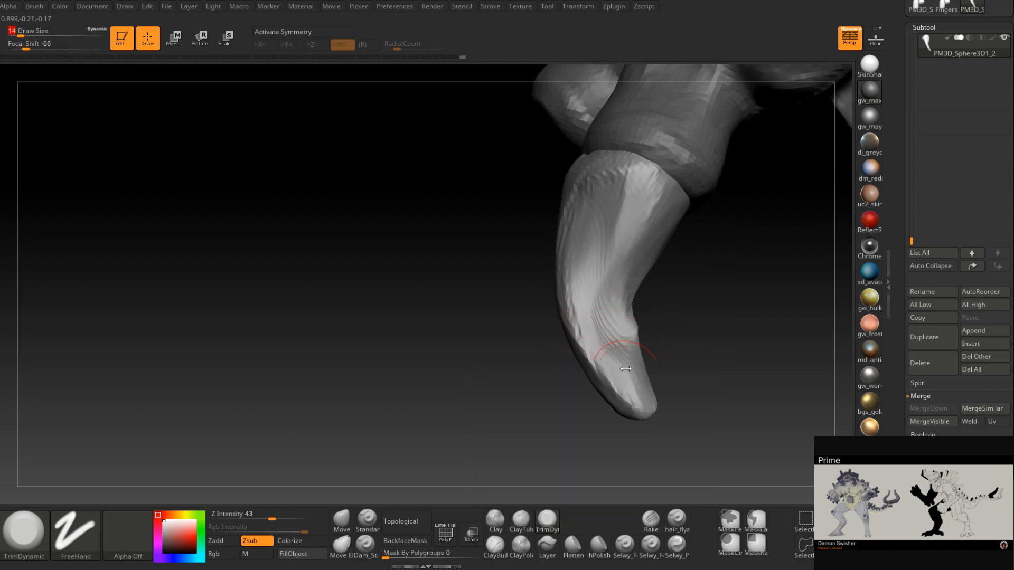
mouse_move(616, 391)
right_mouse_down()
mouse_move(595, 390)
mouse_move(586, 373)
mouse_move(592, 246)
right_mouse_up()
left_click_drag(614, 205, 578, 295)
right_click_drag(586, 295, 629, 330)
- Flatten the rough rim at the claw's base and the planes along its sides with TrimDynamic
mouse_move(572, 206)
left_mouse_down()
mouse_move(576, 309)
mouse_move(558, 174)
left_mouse_up()
mouse_move(565, 185)
right_mouse_down()
mouse_move(614, 221)
mouse_move(545, 348)
right_mouse_up()
right_click_drag(551, 309, 598, 282)
left_click_drag(592, 304, 595, 279)
mouse_move(591, 282)
right_mouse_down()
mouse_move(637, 293)
mouse_move(586, 317)
mouse_move(613, 314)
right_mouse_up()
mouse_move(613, 381)
right_mouse_down()
mouse_move(615, 398)
mouse_move(629, 385)
mouse_move(622, 404)
mouse_move(576, 335)
mouse_move(570, 360)
right_mouse_up()
- Pull the claw's end into a sharp point with the Move brush and smooth it at draw size 3
left_click(344, 517)
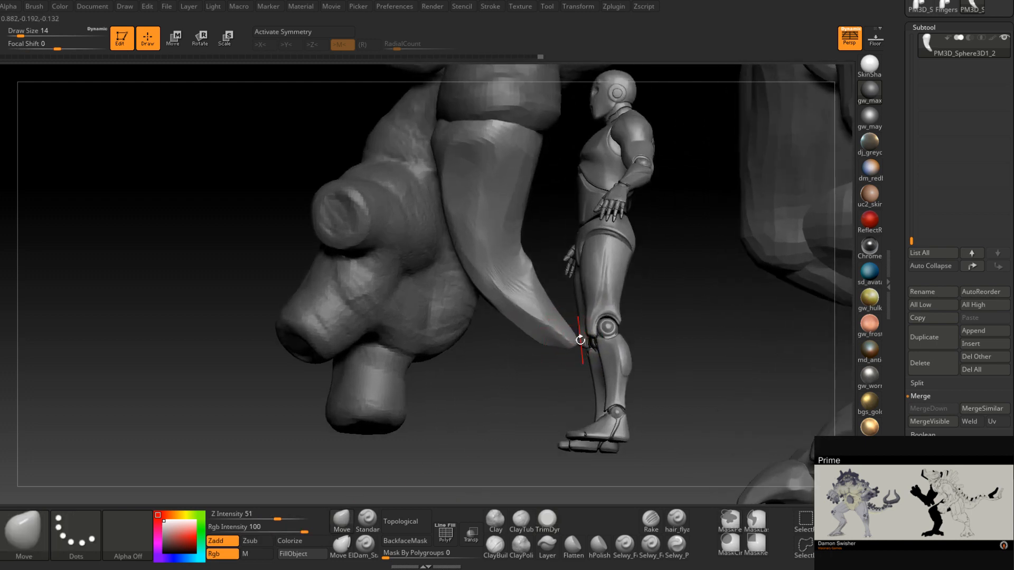
right_click_drag(581, 339, 586, 341)
key("space")
left_click_drag(585, 340, 580, 339)
mouse_move(579, 341)
right_mouse_down()
mouse_move(607, 341)
mouse_move(568, 343)
mouse_move(609, 301)
mouse_move(584, 335)
right_mouse_up()
key("space")
left_click_drag(584, 337, 591, 338)
right_click_drag(578, 356, 607, 319)
key("space")
left_click_drag(594, 326, 583, 325)
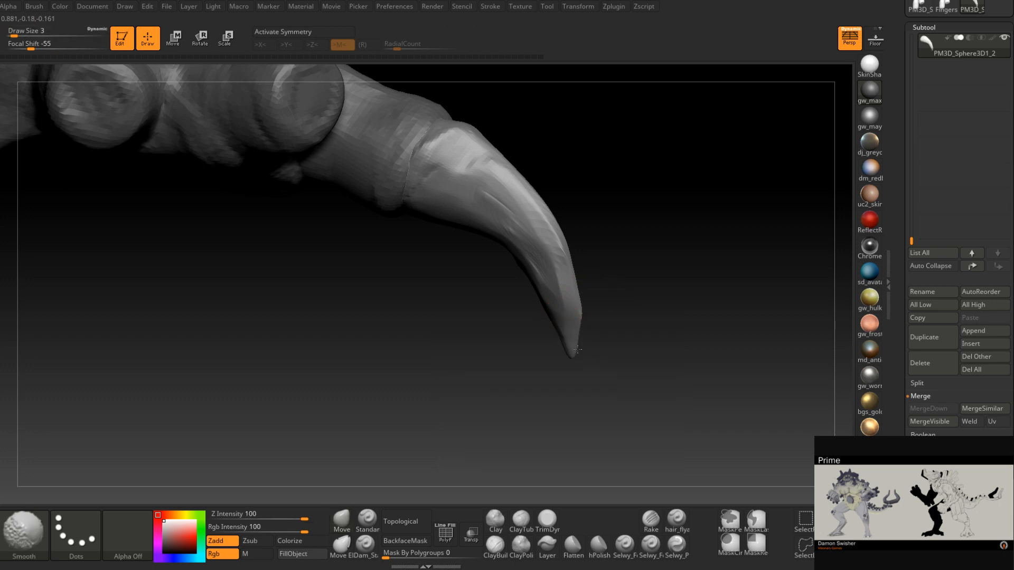
- Adjust the claw's overall curve and tip direction with the Move brush at draw sizes 71 and 56
mouse_move(577, 344)
right_mouse_down()
mouse_move(611, 317)
mouse_move(590, 332)
mouse_move(624, 323)
mouse_move(620, 301)
mouse_move(547, 304)
mouse_move(543, 296)
mouse_move(584, 355)
mouse_move(588, 310)
right_mouse_up()
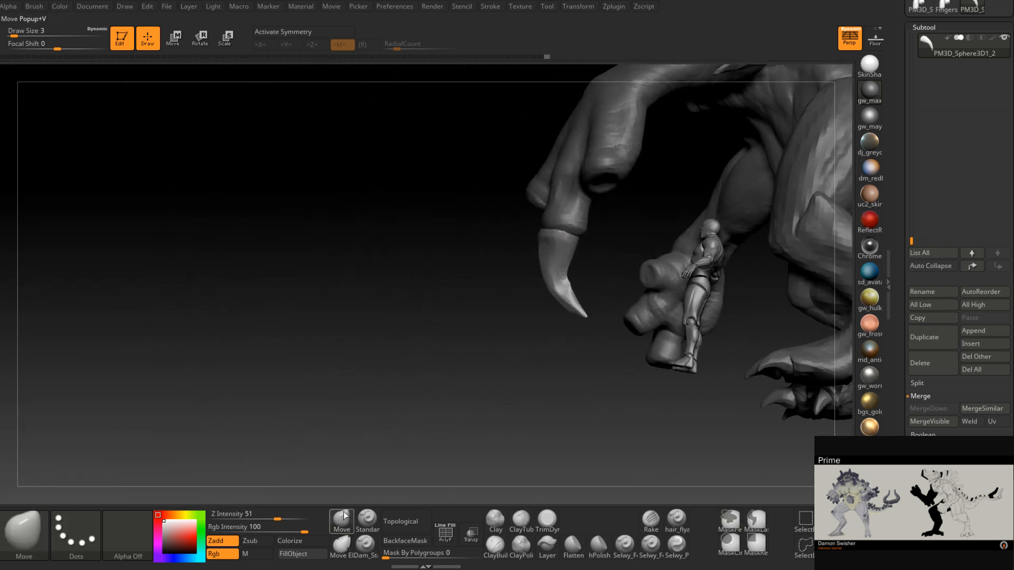
key("space")
left_click_drag(590, 302, 592, 302)
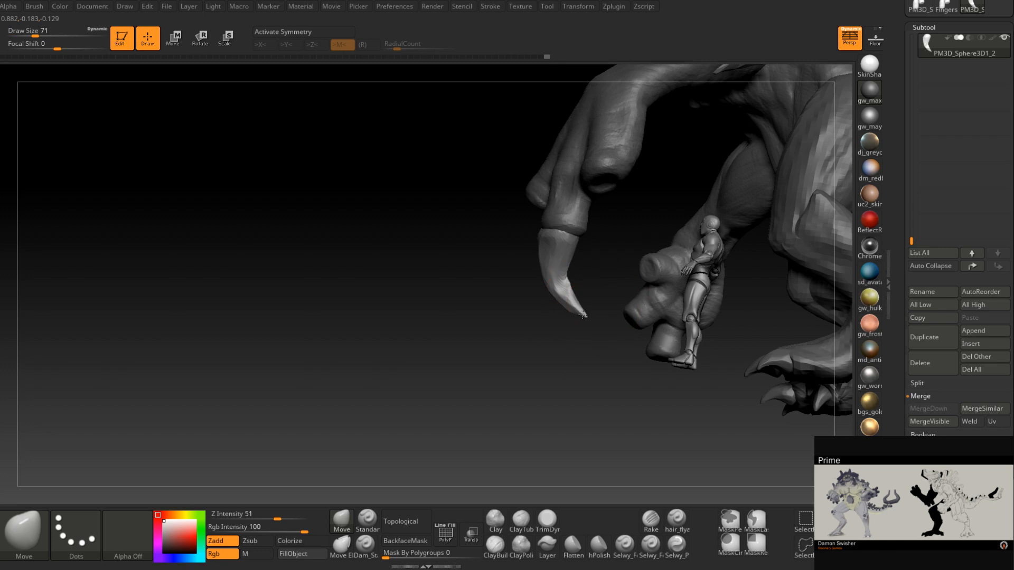
right_click_drag(579, 324, 573, 322)
left_click_drag(568, 311, 565, 305)
right_click_drag(564, 305, 564, 301)
key("space")
left_click_drag(565, 313, 560, 313)
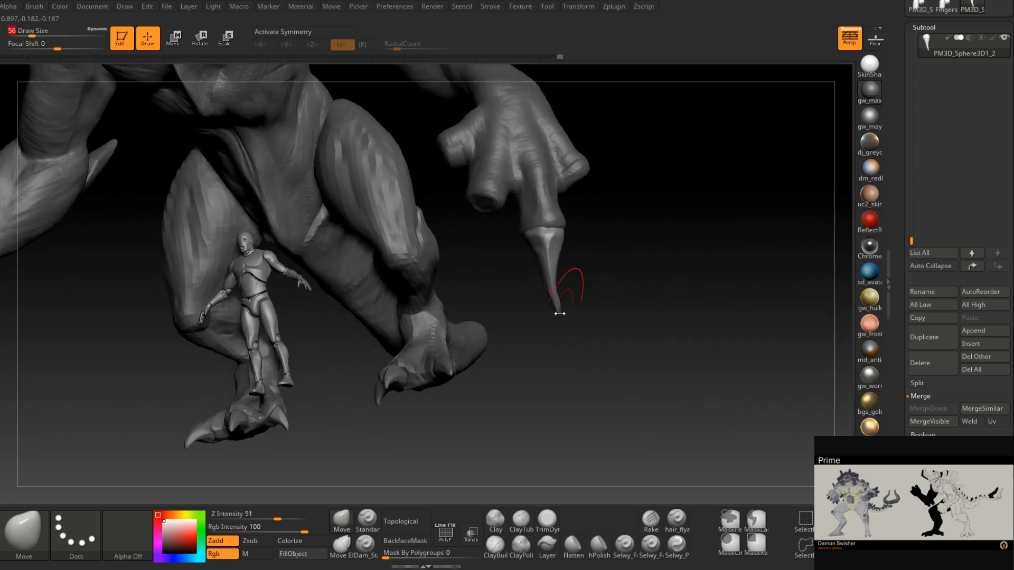
mouse_move(561, 309)
right_mouse_down()
mouse_move(570, 290)
mouse_move(577, 301)
mouse_move(557, 344)
mouse_move(559, 310)
mouse_move(553, 344)
mouse_move(497, 336)
mouse_move(593, 351)
mouse_move(576, 339)
mouse_move(571, 365)
mouse_move(562, 346)
mouse_move(561, 359)
right_mouse_up()
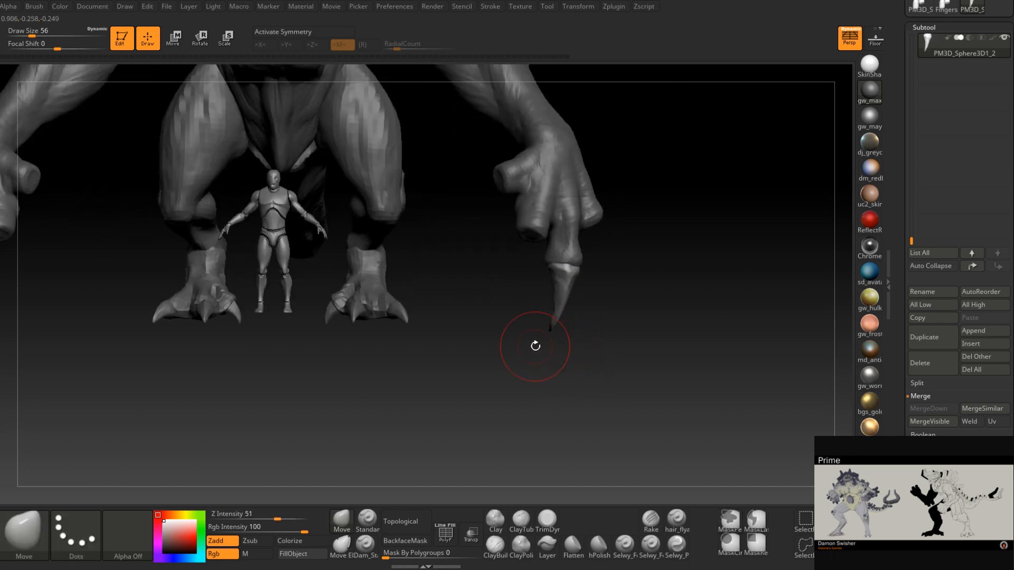
- Duplicate the finished claw and move the copy over to the neighbouring inner finger
left_click(932, 330)
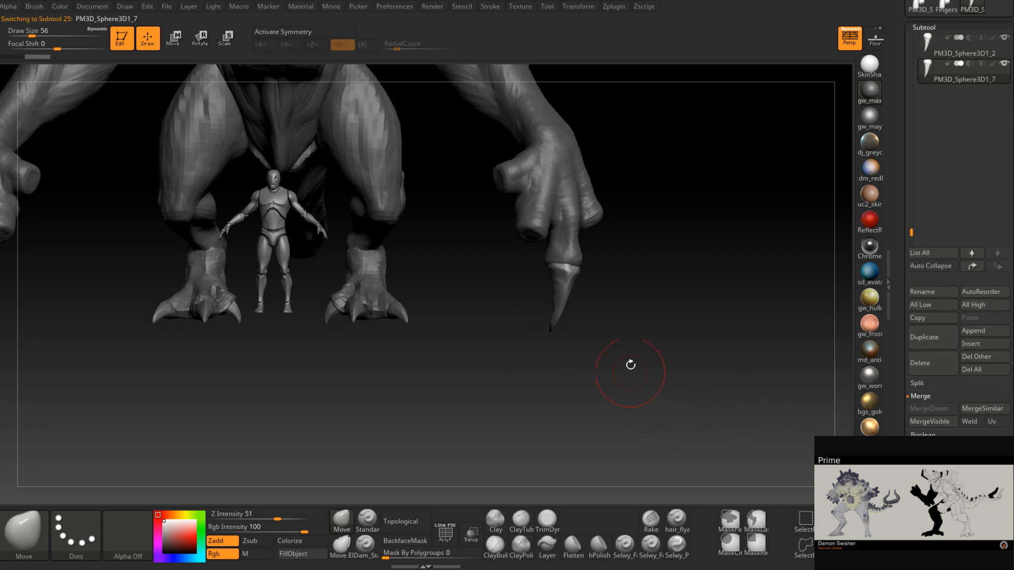
left_click(199, 42)
right_click_drag(672, 278, 608, 334, "alt")
right_click_drag(609, 334, 582, 316)
left_click_drag(558, 264, 489, 229)
left_click_drag(445, 269, 448, 279)
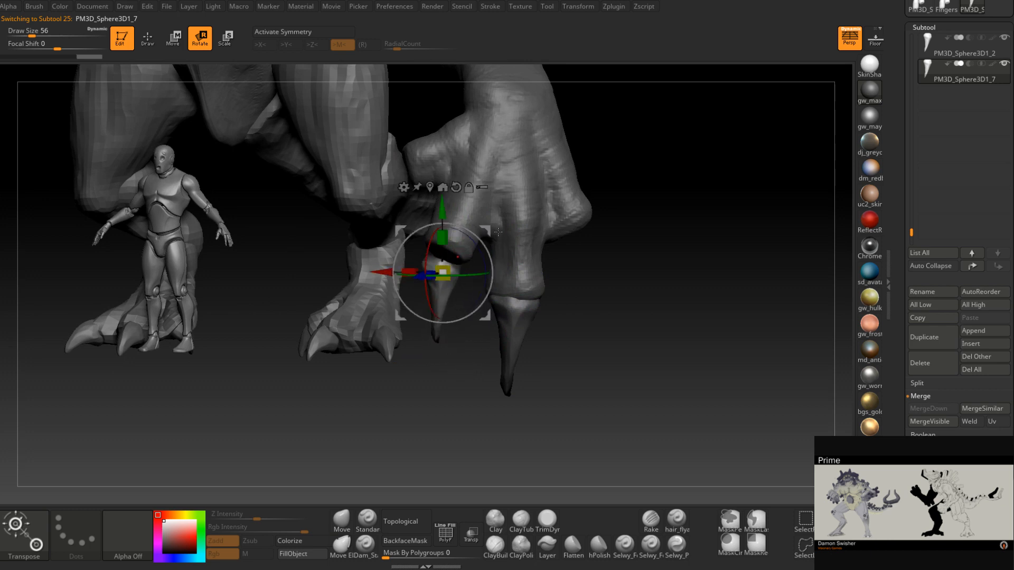
- Seat the duplicated claw under the inner fingertip by moving and rotating it from several angles
right_click_drag(539, 235, 591, 233, "shift")
left_click_drag(501, 231, 554, 217)
right_click_drag(596, 208, 550, 215)
left_click_drag(552, 216, 565, 224)
right_click_drag(572, 219, 620, 217)
left_click_drag(566, 218, 595, 224)
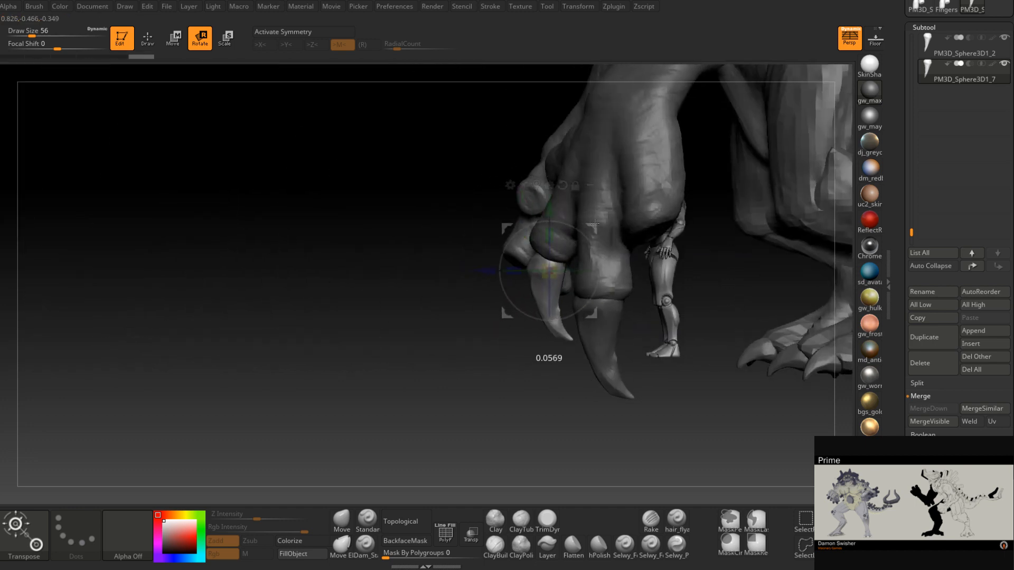
right_click_drag(636, 209, 635, 241)
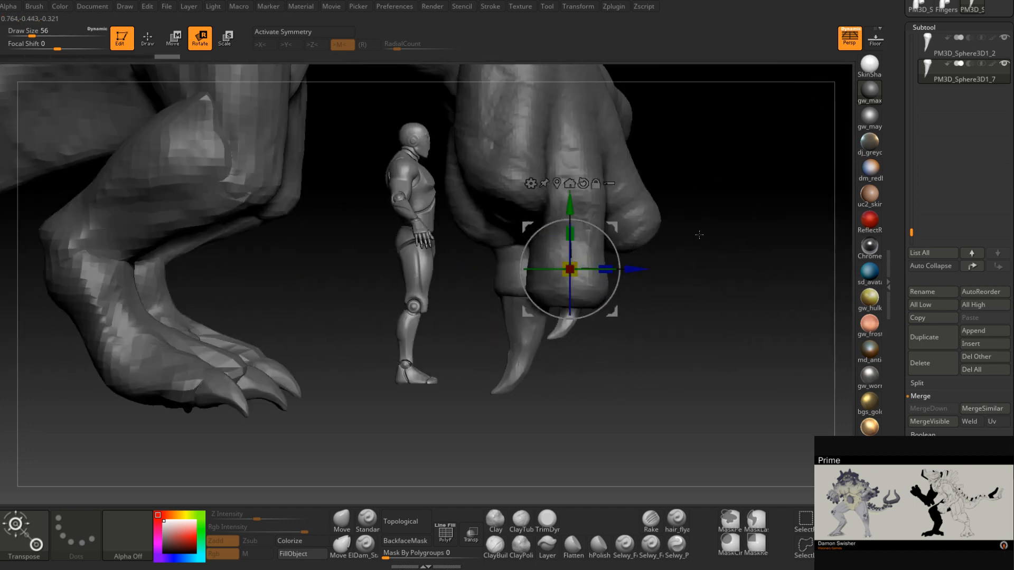
right_click_drag(698, 235, 686, 232)
left_click_drag(612, 229, 614, 230)
right_click_drag(675, 225, 623, 226)
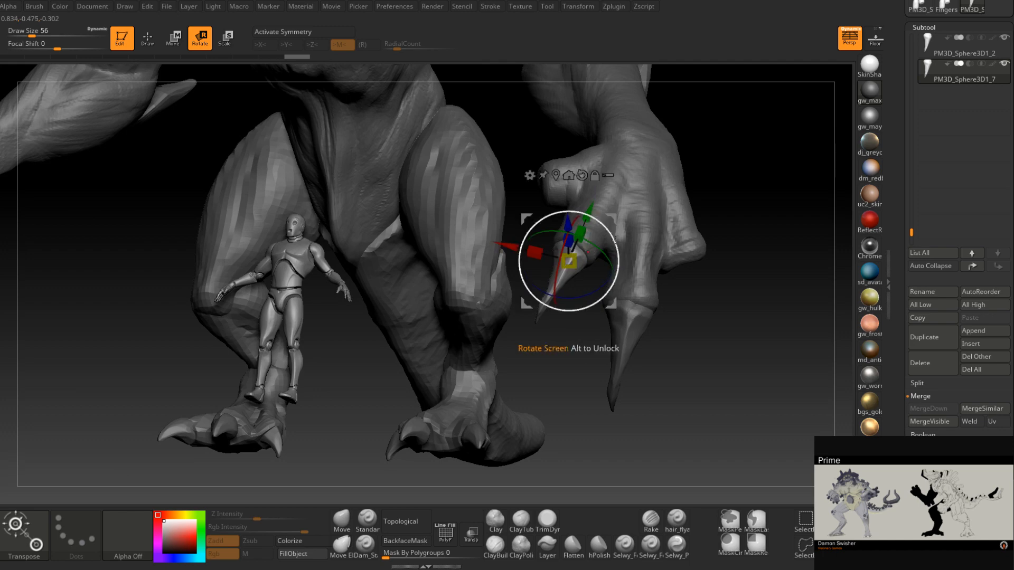
- Fine-tune the tilt of the inner finger's claw so it follows the finger's direction
right_click_drag(580, 299, 641, 263)
left_click_drag(604, 226, 604, 226)
left_click_drag(687, 211, 737, 255)
left_click_drag(607, 201, 607, 209)
left_click_drag(758, 215, 563, 240)
left_click_drag(642, 224, 600, 314)
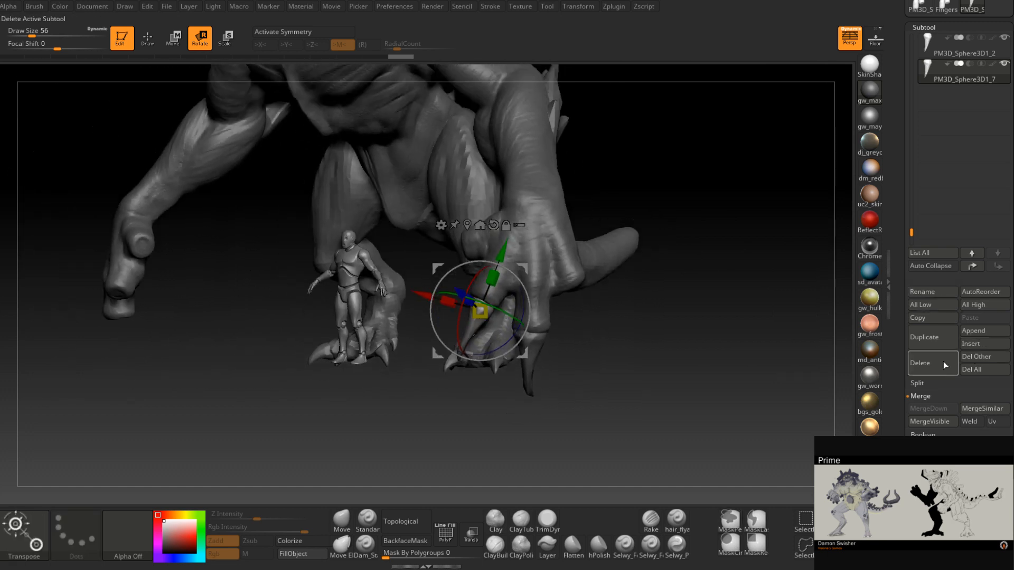
- Duplicate the inner finger's claw and move and rotate the copy onto the outer fingertip
left_click(933, 338)
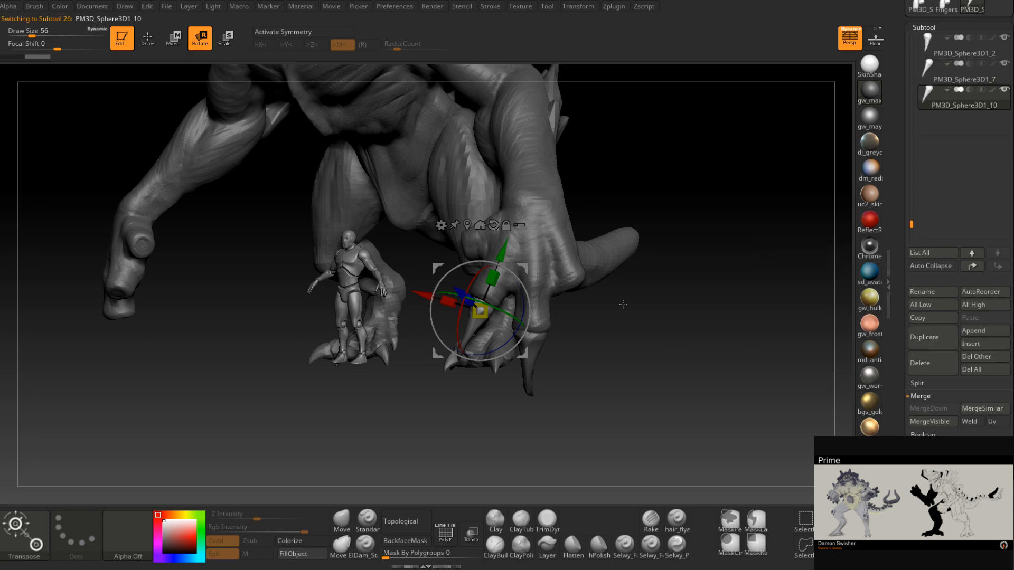
left_click_drag(526, 268, 623, 259)
mouse_move(623, 294)
left_mouse_down()
mouse_move(612, 271)
mouse_move(609, 286)
left_mouse_up()
left_click_drag(640, 280, 536, 309)
left_click_drag(526, 378, 544, 340)
left_click_drag(551, 315, 552, 282)
mouse_move(565, 289)
left_mouse_down()
mouse_move(642, 258)
mouse_move(636, 248)
mouse_move(554, 295)
left_mouse_up()
right_click_drag(554, 295, 507, 347, "ctrl")
- Select the creature's arm and hand mesh and build up the fingertips around the claw bases with ClayBuildup
left_click(448, 156, "alt")
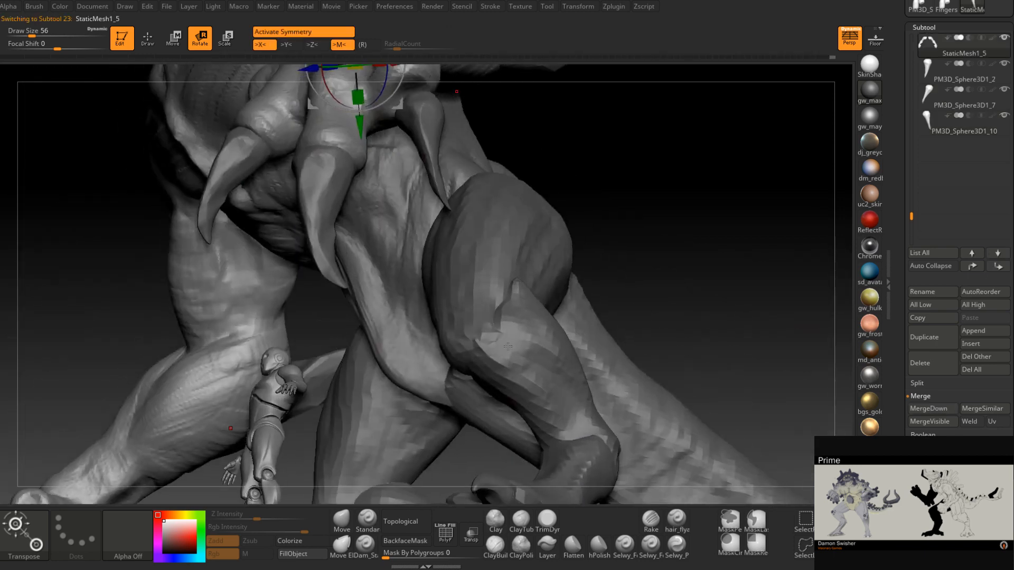
left_click(495, 549)
mouse_move(418, 118)
right_mouse_down("alt")
mouse_move(475, 271)
mouse_move(471, 248)
right_mouse_up("alt")
key("space")
left_click_drag(473, 273, 466, 273)
mouse_move(488, 291)
right_mouse_down()
mouse_move(407, 300)
mouse_move(409, 338)
mouse_move(417, 333)
right_mouse_up()
right_click_drag(515, 348, 483, 275)
right_click_drag(479, 310, 474, 246)
- Fit the fingertips around the claw bases with the Move brush at draw sizes 31 and 25
right_click_drag(503, 314, 495, 285)
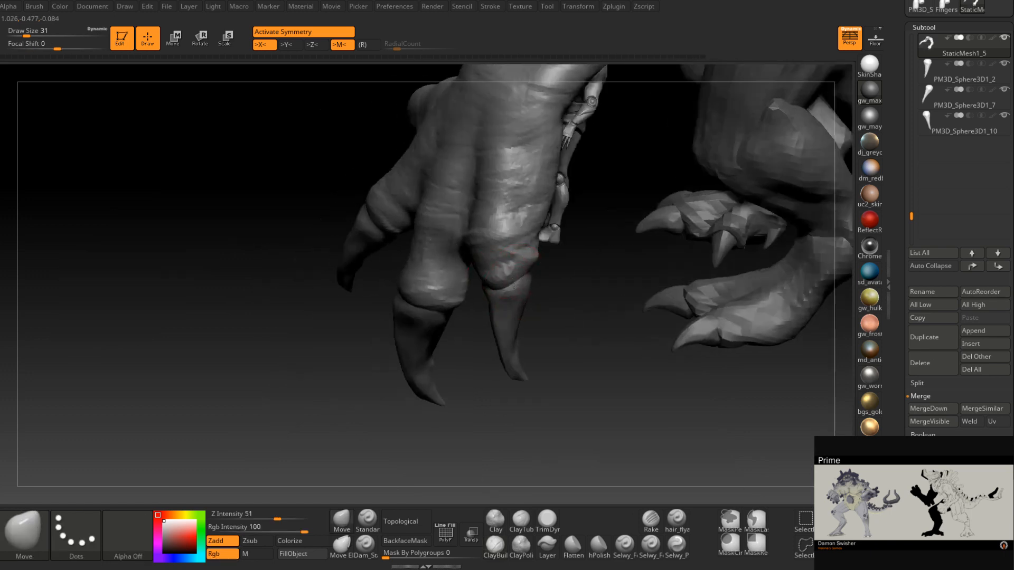
right_click_drag(507, 284, 580, 282)
left_click_drag(569, 275, 572, 272)
mouse_move(575, 267)
right_mouse_down()
mouse_move(611, 251)
mouse_move(633, 260)
right_mouse_up()
mouse_move(544, 276)
right_mouse_down()
mouse_move(559, 282)
mouse_move(549, 258)
mouse_move(546, 280)
mouse_move(576, 248)
mouse_move(591, 293)
mouse_move(544, 311)
mouse_move(511, 285)
mouse_move(502, 311)
right_mouse_up()
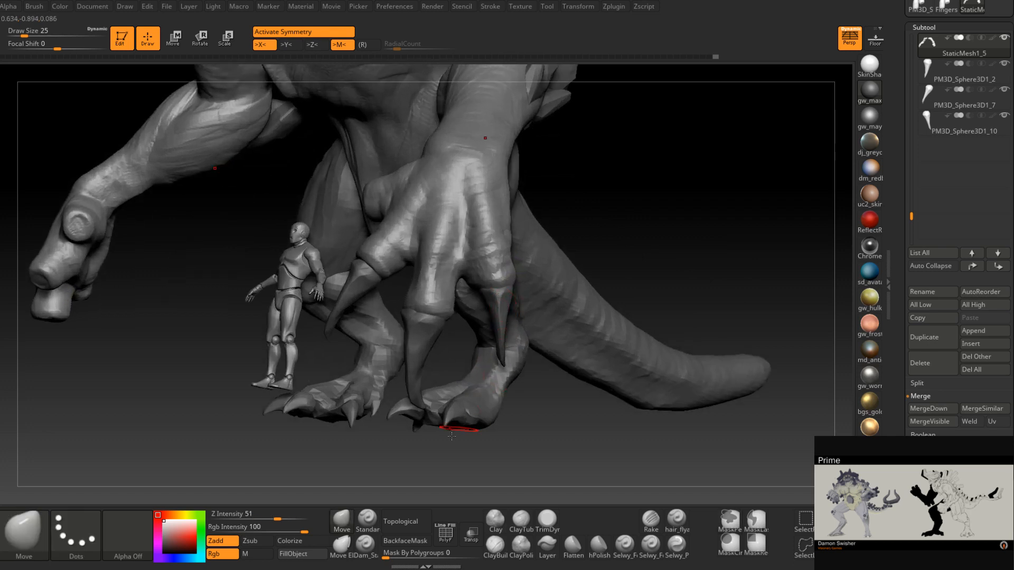
- Select the outer finger's claw and adjust its shape with the Move brush at draw sizes 51 and 25
left_click(498, 317, "alt")
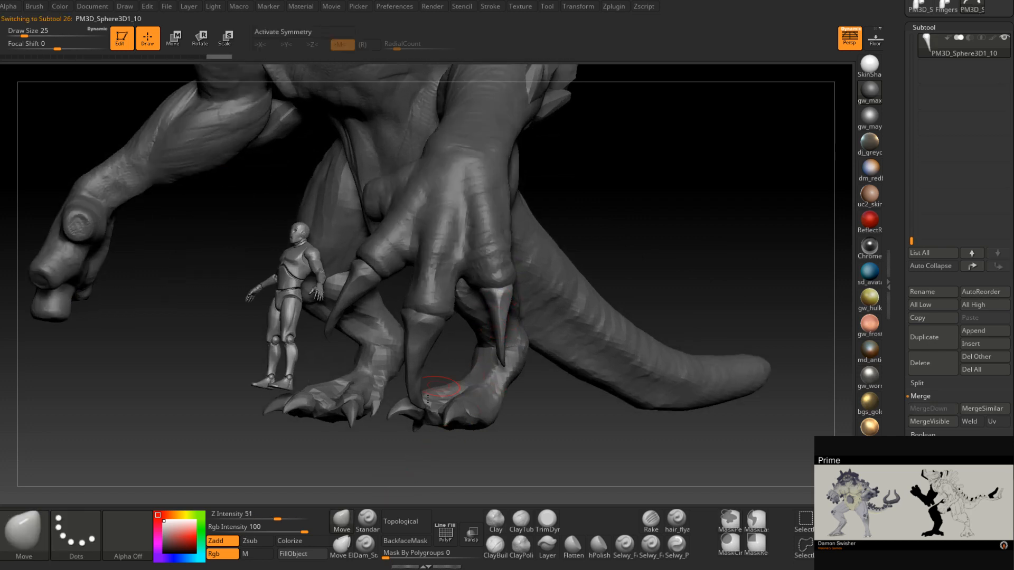
right_click_drag(482, 314, 498, 288)
key("space")
left_click_drag(484, 305, 491, 303)
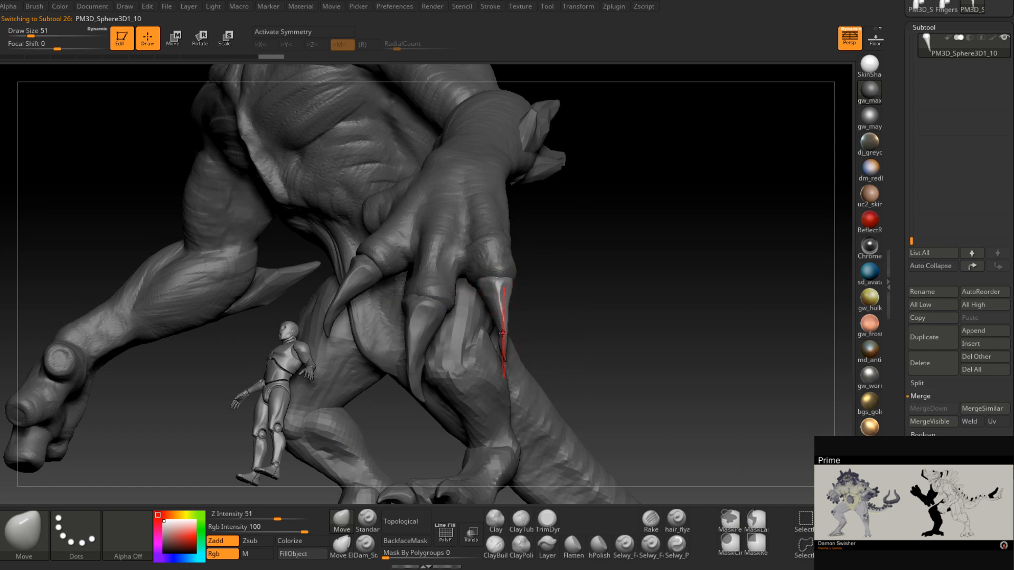
mouse_move(497, 332)
right_mouse_down()
mouse_move(467, 333)
mouse_move(469, 346)
mouse_move(467, 334)
mouse_move(441, 352)
mouse_move(494, 346)
right_mouse_up()
mouse_move(494, 346)
right_mouse_down("ctrl")
mouse_move(493, 333)
mouse_move(484, 369)
mouse_move(511, 287)
mouse_move(509, 350)
mouse_move(499, 343)
mouse_move(503, 313)
right_mouse_up("ctrl")
key("space")
left_click(502, 314)
key("space")
left_click_drag(503, 313, 502, 313)
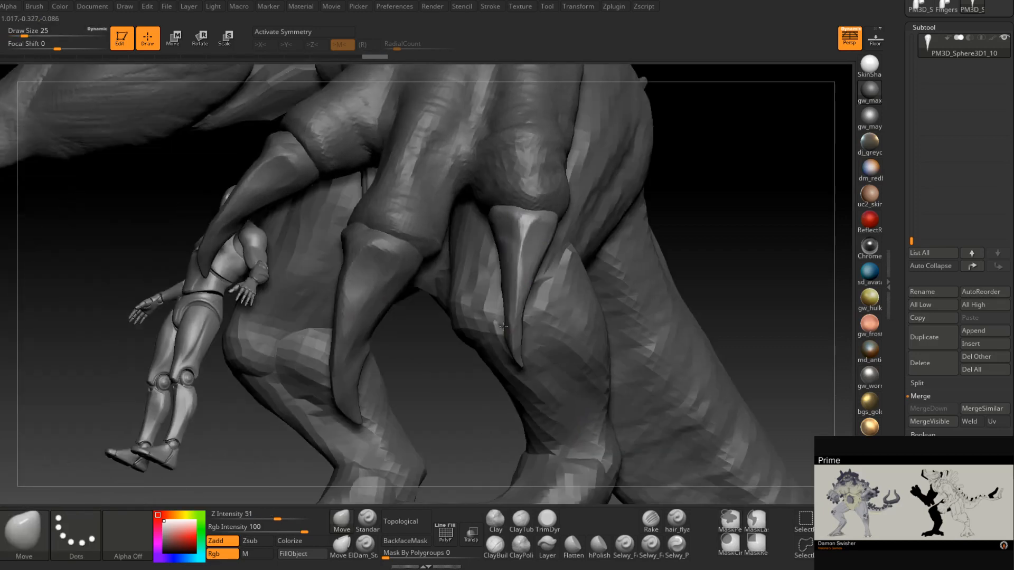
- Bend and refine the outer claw's tip with the Move brush at draw sizes 25 and 14
mouse_move(500, 314)
right_mouse_down()
mouse_move(515, 336)
mouse_move(517, 372)
right_mouse_up()
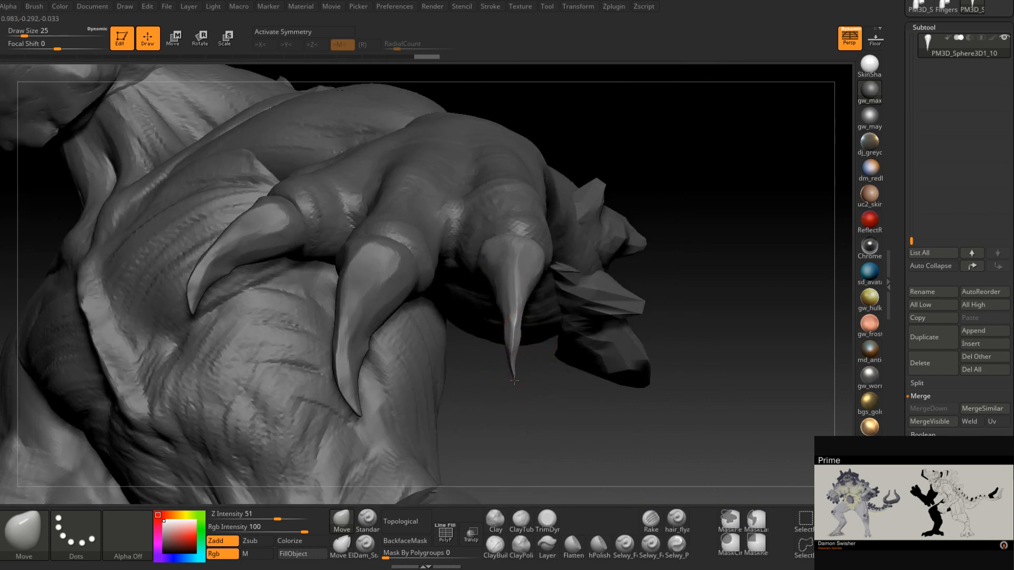
mouse_move(513, 379)
right_mouse_down()
mouse_move(526, 369)
mouse_move(518, 377)
right_mouse_up()
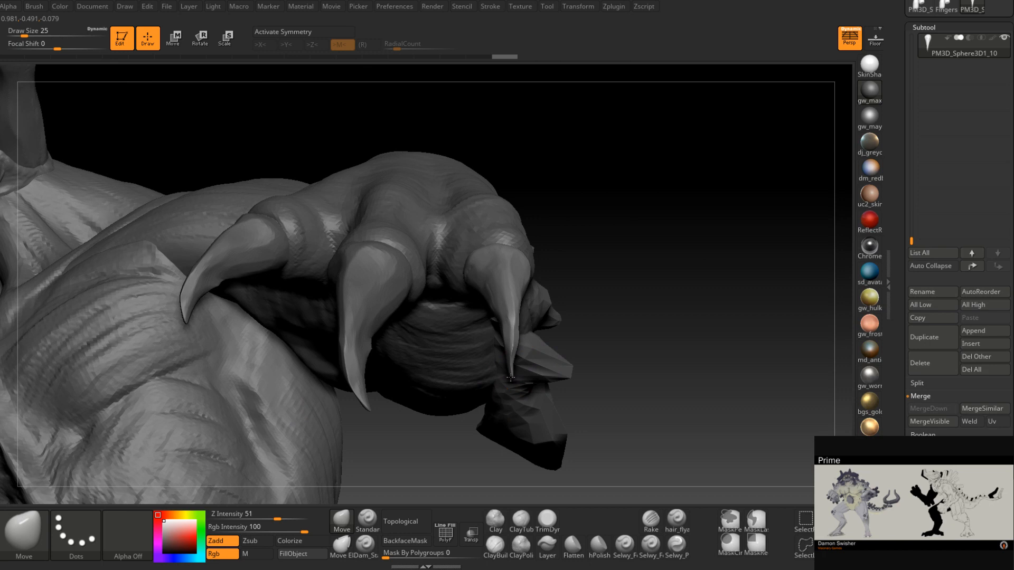
right_click_drag(508, 376, 518, 337)
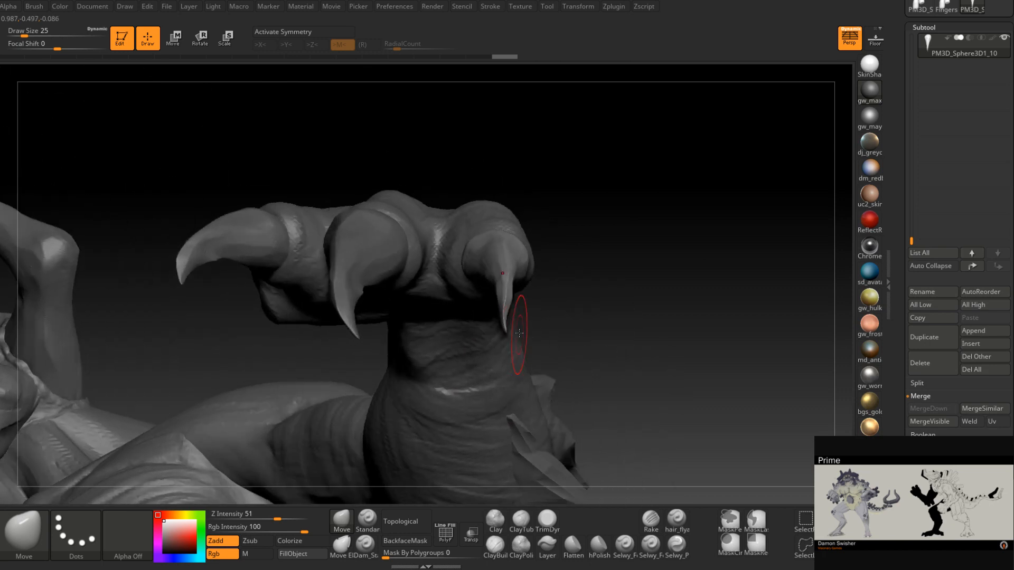
left_click_drag(499, 332, 504, 335)
right_click_drag(493, 383, 478, 386)
key("space")
left_click_drag(507, 318, 497, 323)
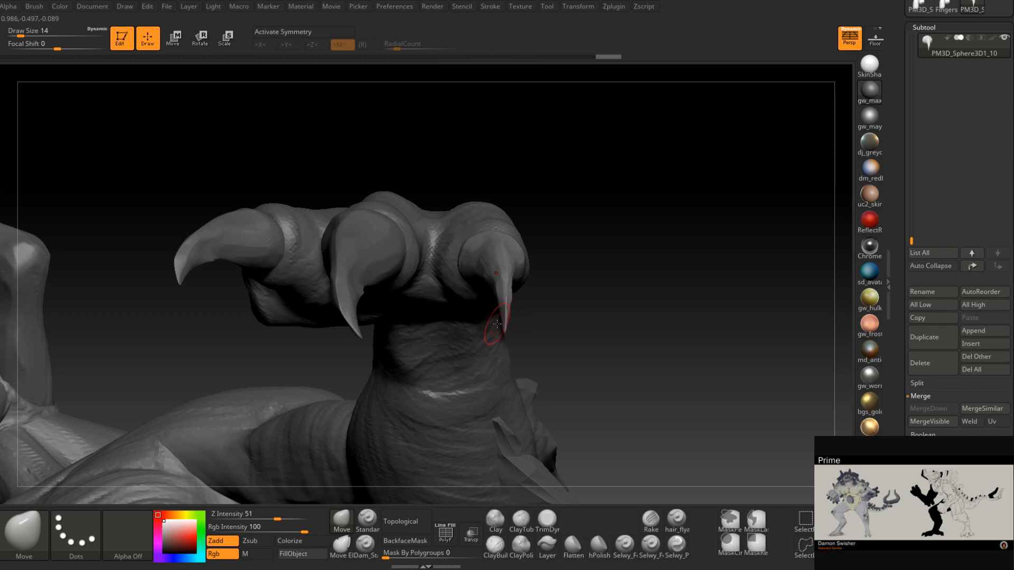
mouse_move(497, 324)
right_mouse_down("ctrl")
mouse_move(493, 285)
mouse_move(511, 324)
mouse_move(507, 309)
right_mouse_up("ctrl")
mouse_move(508, 309)
right_mouse_down()
mouse_move(493, 311)
mouse_move(519, 329)
mouse_move(467, 301)
mouse_move(434, 318)
mouse_move(514, 306)
right_mouse_up()
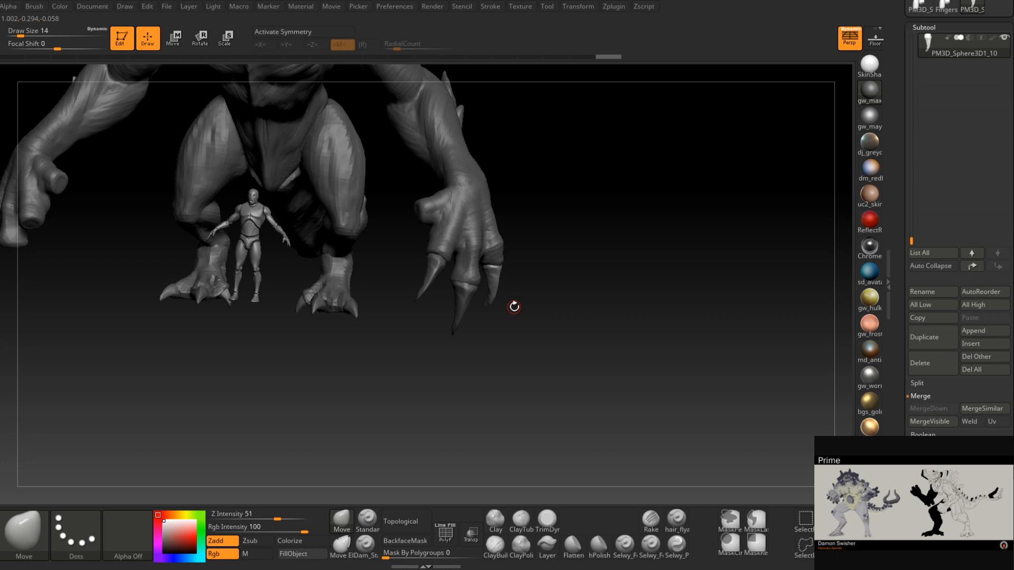
- Duplicate the outer finger's claw and move and rotate the copy towards the thumb
key("ctrl+shift+d")
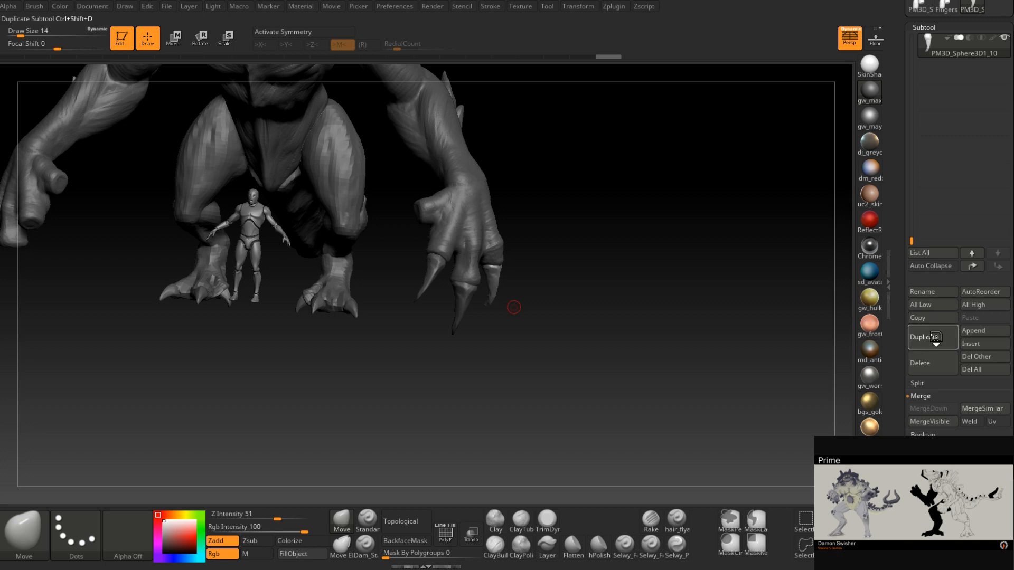
mouse_move(545, 251)
right_mouse_down("alt")
mouse_move(587, 284)
mouse_move(579, 319)
right_mouse_up("alt")
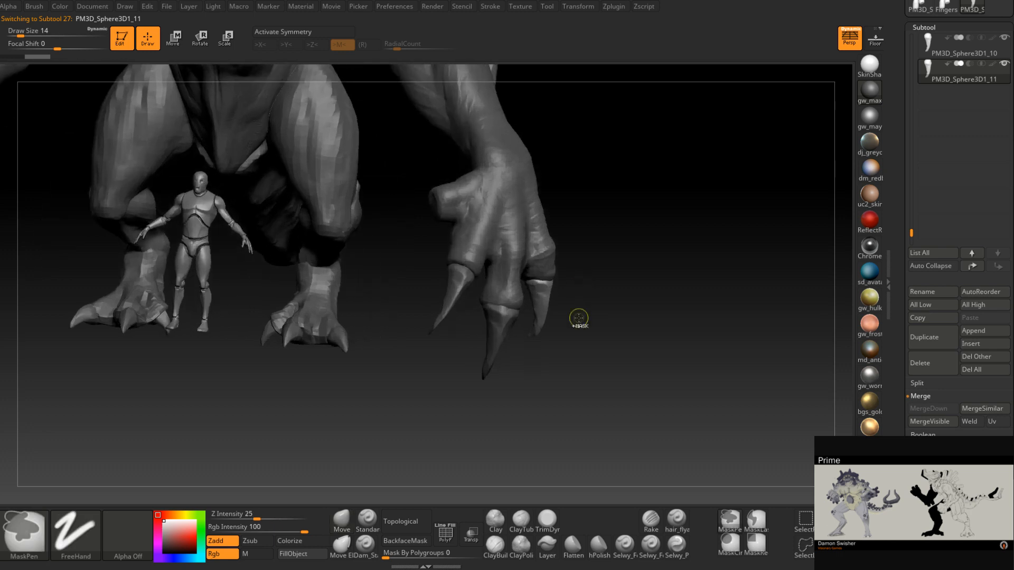
left_click(176, 42)
left_click_drag(581, 239, 465, 163)
left_click_drag(535, 154, 586, 157)
left_click_drag(478, 167, 505, 173)
left_click_drag(575, 157, 447, 219)
left_click_drag(457, 173, 530, 121)
- Fine-tune the position and rotation of the duplicated claw so it sits on the thumb tip
left_click_drag(520, 189, 523, 188)
left_click_drag(606, 140, 634, 145)
left_click_drag(494, 211, 522, 183)
left_click_drag(607, 168, 572, 173)
left_click_drag(607, 148, 651, 170)
left_click_drag(470, 168, 478, 173)
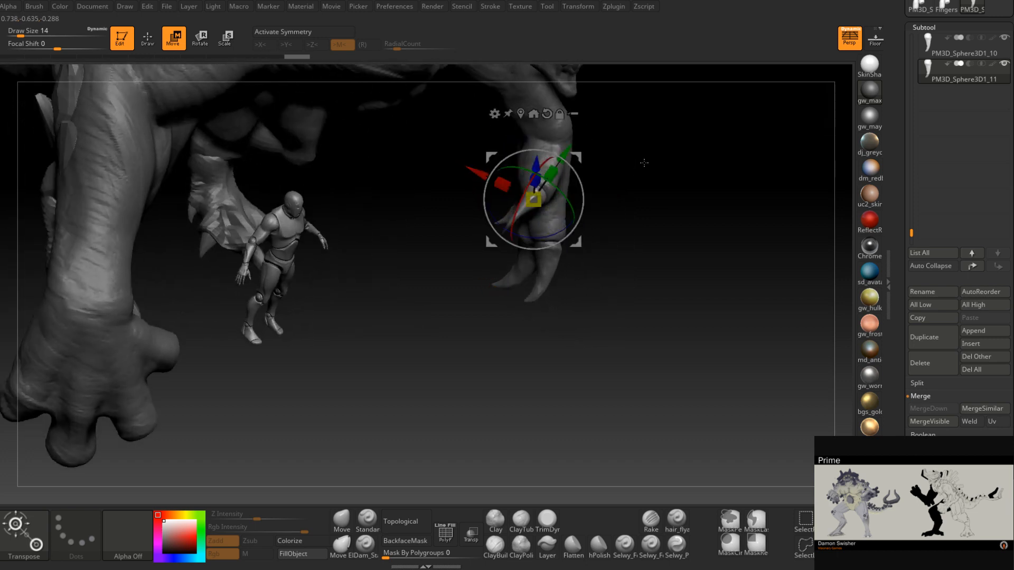
left_click_drag(644, 163, 615, 145)
left_click_drag(489, 152, 485, 148)
mouse_move(655, 117)
left_mouse_down()
mouse_move(677, 118)
mouse_move(668, 130)
left_mouse_up()
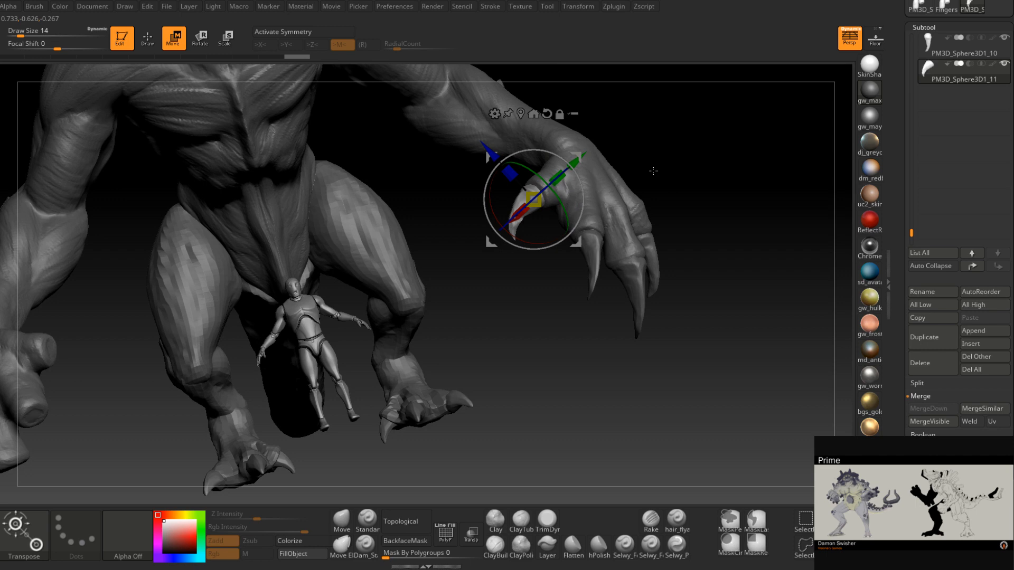
- Merge the four separate claw subtools down into a single subtool, starting from PM3D_Sphere3D1_2
scroll(960, 106, "up", 3)
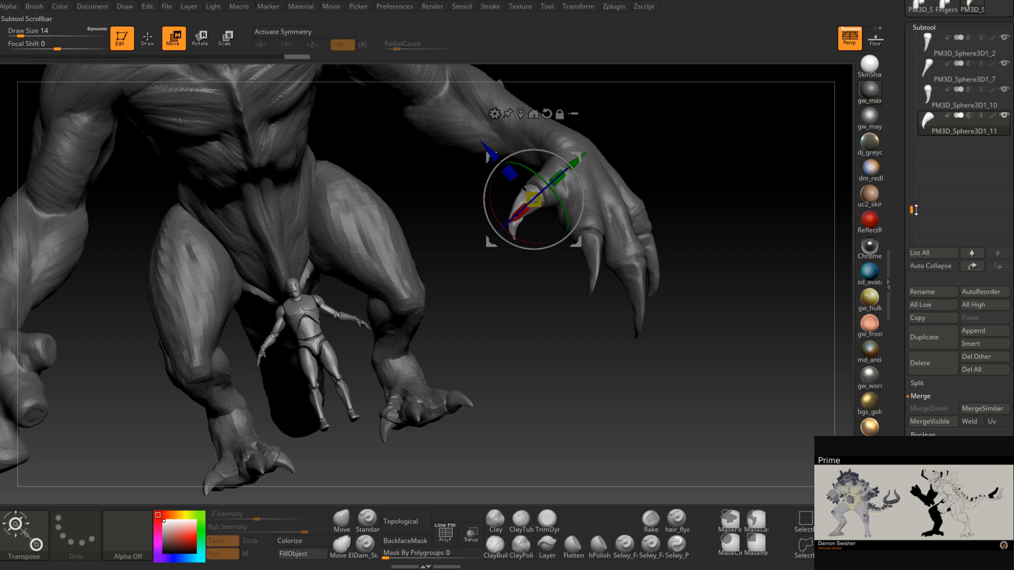
left_click(956, 72)
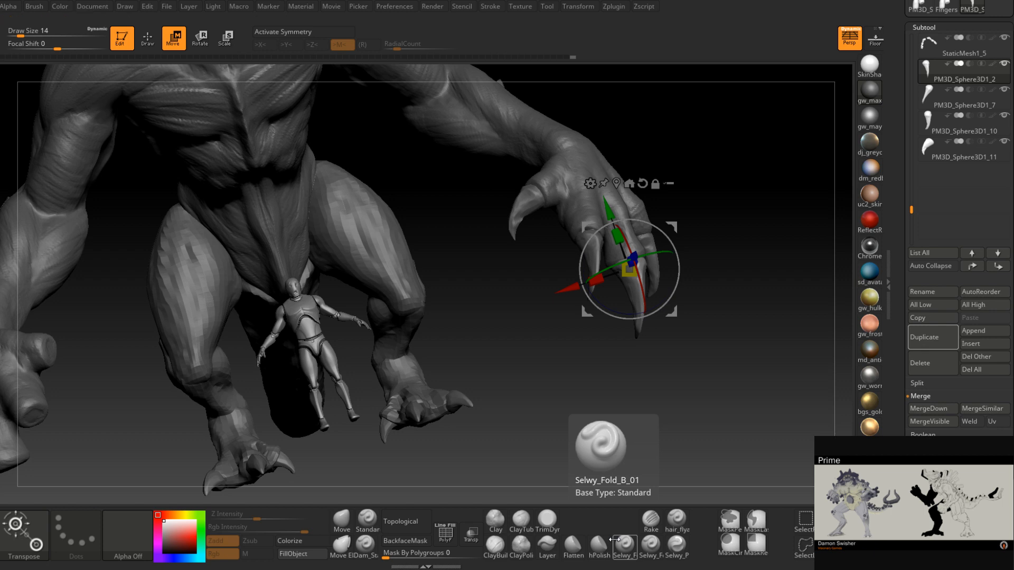
mouse_move(771, 252)
left_mouse_down()
mouse_move(697, 243)
mouse_move(673, 228)
mouse_move(652, 272)
mouse_move(682, 259)
mouse_move(625, 245)
mouse_move(676, 249)
left_mouse_up()
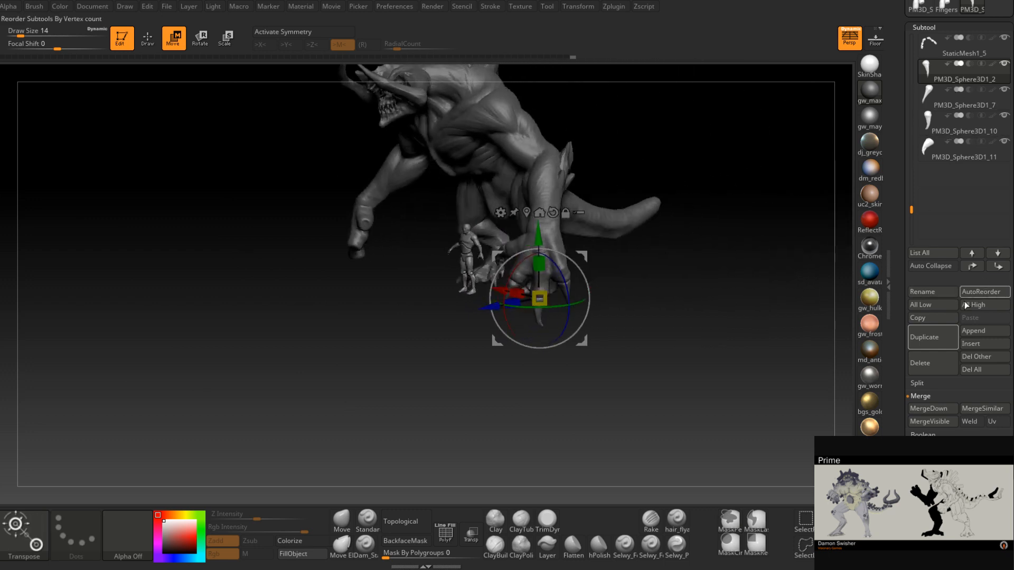
left_click(939, 410)
left_click(932, 411)
left_click(933, 410)
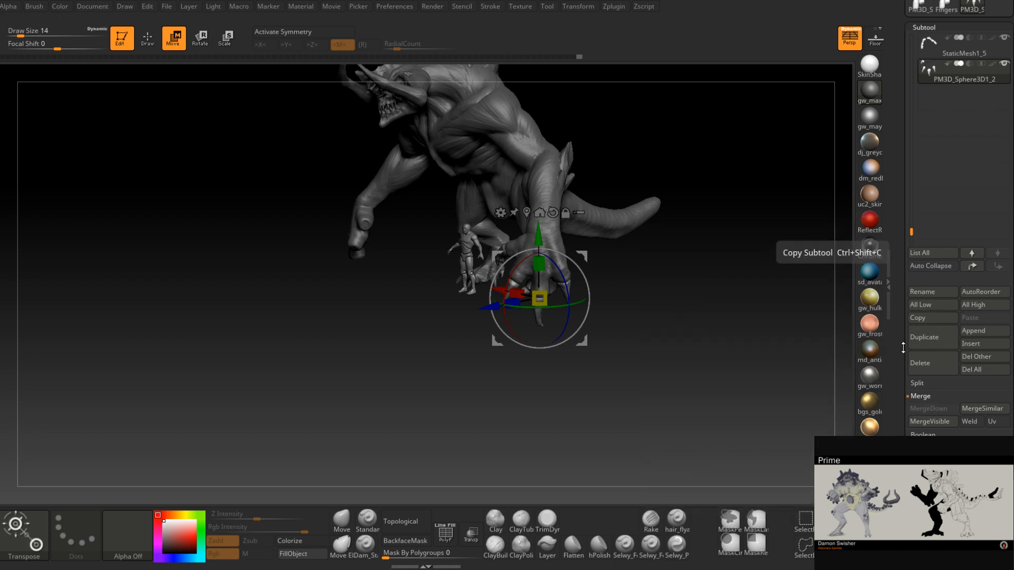
- Rename the merged claw subtool as Claws
left_click(935, 293)
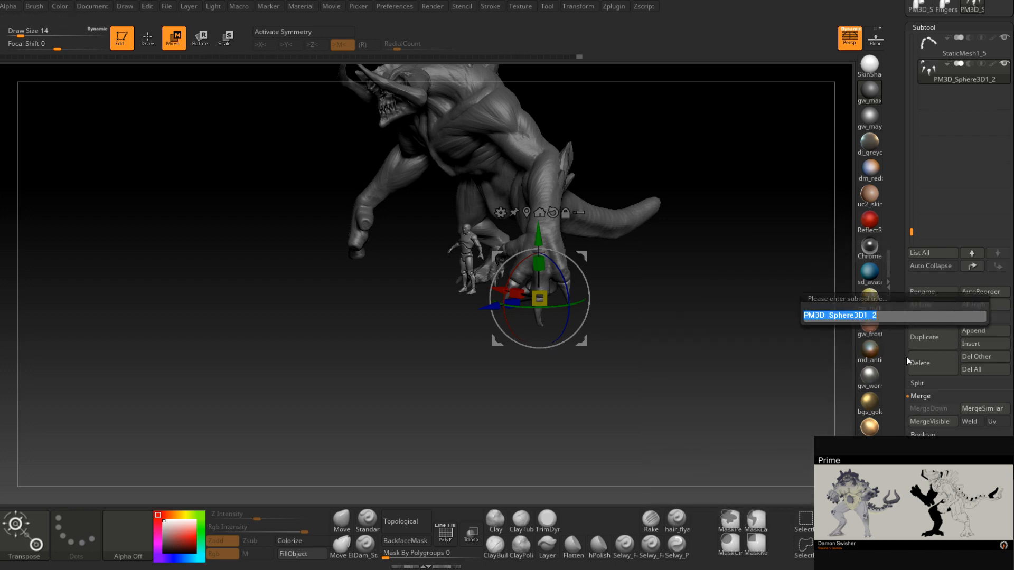
type("Claws")
key("Return")
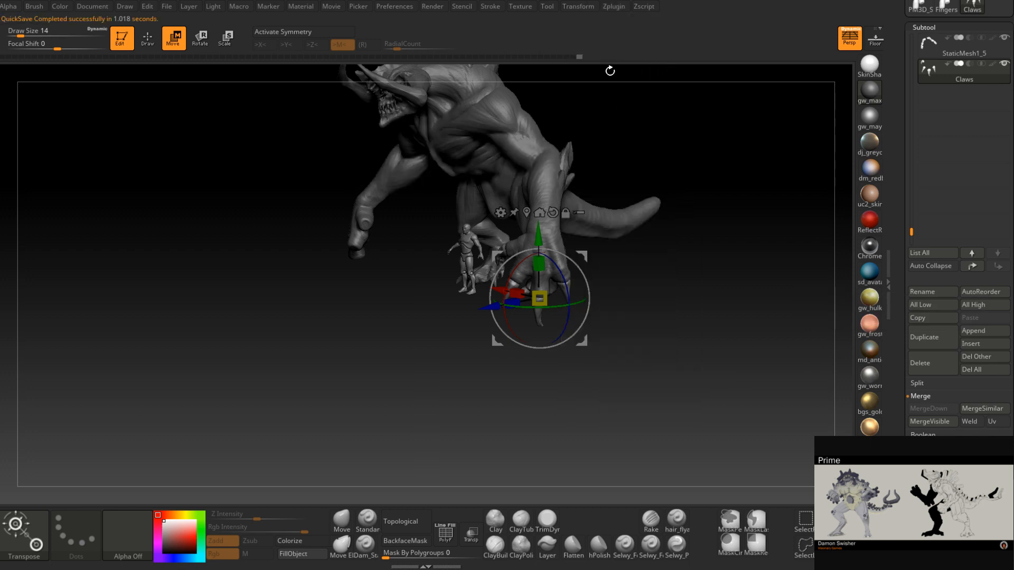
- Mirror the Claws subtool onto the creature's opposite hand with SubTool Master
mouse_move(618, 8)
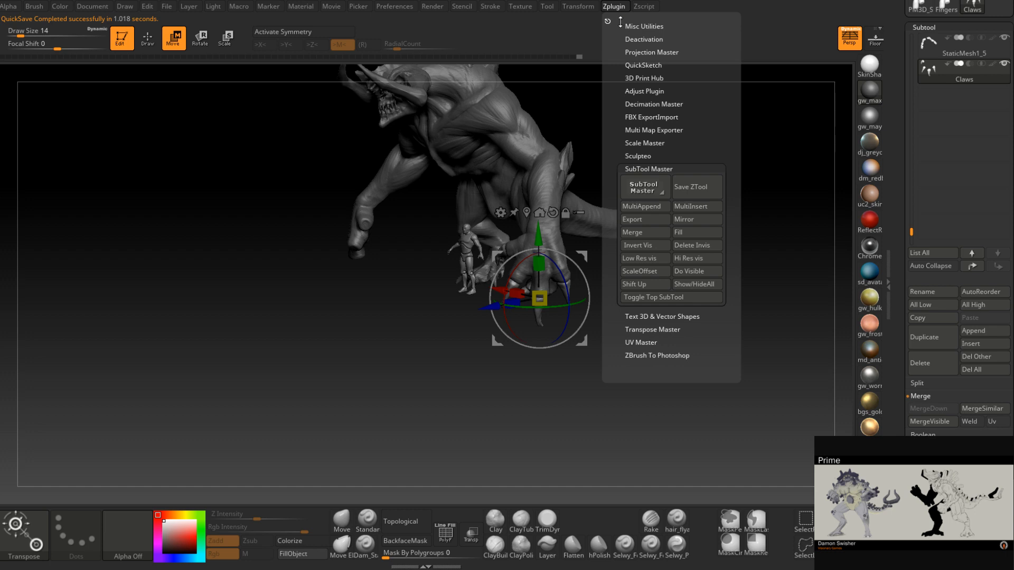
left_click(694, 218)
left_click(448, 262)
left_click_drag(486, 379, 506, 342)
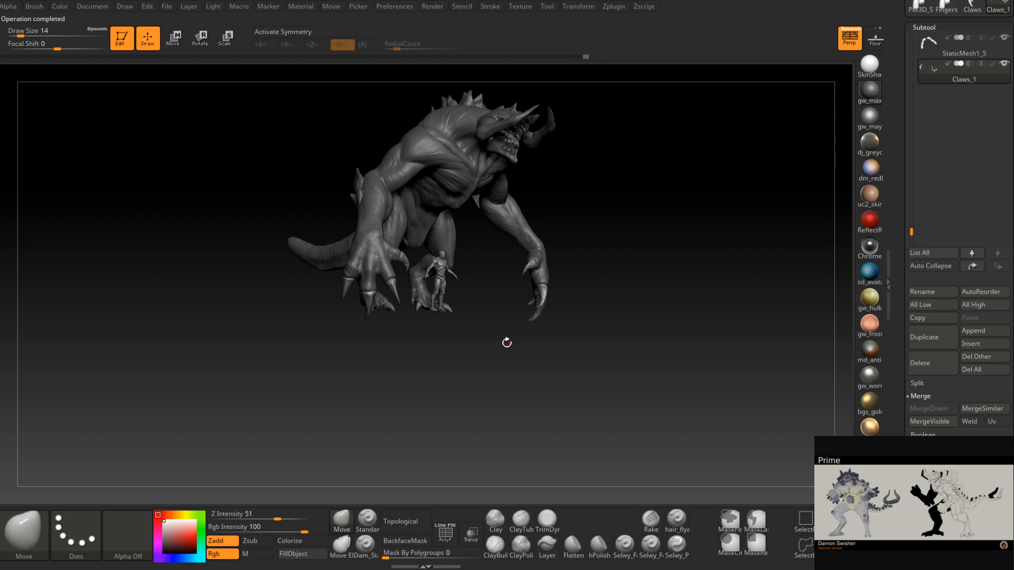
- Select the creature's main body mesh and reshape the neck behind the head with the Move brush at draw size 68
right_click_drag(631, 198, 601, 187)
mouse_move(502, 107)
right_mouse_down("ctrl")
mouse_move(452, 197)
mouse_move(420, 170)
mouse_move(449, 277)
mouse_move(510, 254)
right_mouse_up("ctrl")
mouse_move(509, 148)
right_mouse_down("ctrl")
mouse_move(533, 206)
mouse_move(500, 201)
mouse_move(466, 322)
right_mouse_up("ctrl")
right_click_drag(445, 237, 441, 287, "ctrl")
right_click_drag(255, 103, 344, 231, "alt")
left_click(302, 267, "alt")
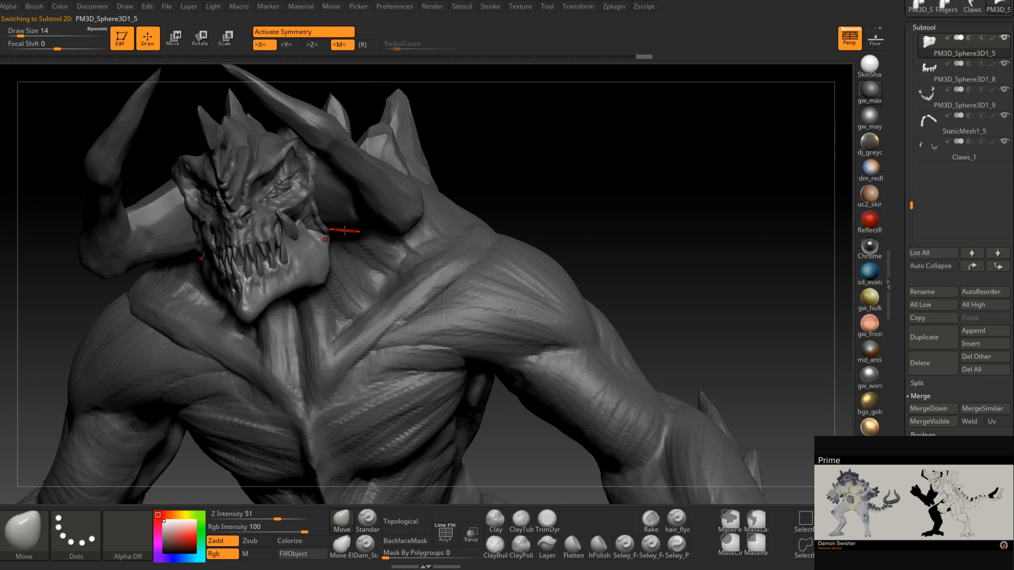
mouse_move(344, 230)
right_mouse_down()
mouse_move(387, 314)
mouse_move(419, 233)
mouse_move(444, 301)
mouse_move(415, 297)
mouse_move(414, 310)
right_mouse_up()
left_click(471, 331, "alt")
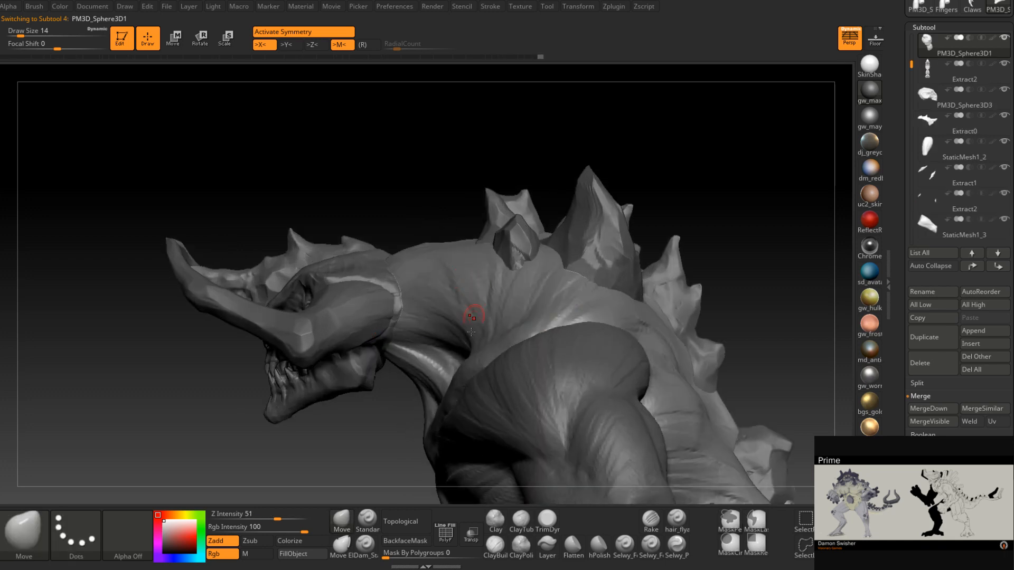
key("b")
right_click(388, 255)
left_click_drag(388, 249, 396, 247)
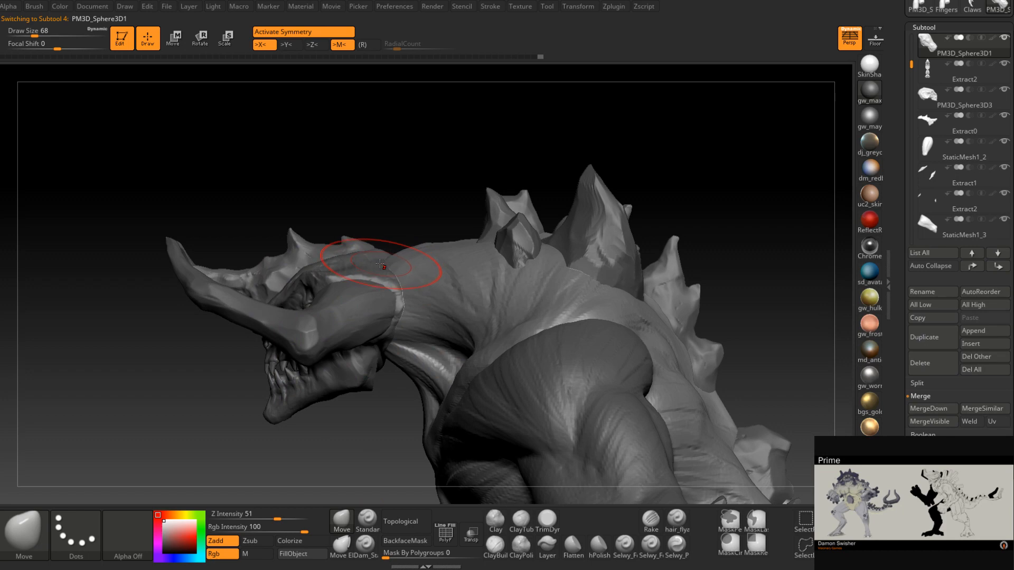
mouse_move(379, 263)
right_mouse_down()
mouse_move(464, 254)
mouse_move(369, 261)
right_mouse_up()
- Refine the nape where it meets the head with the Move brush at draw size 44
right_click(370, 261)
left_click_drag(370, 264, 366, 264)
right_click_drag(370, 256, 407, 224)
mouse_move(491, 249)
right_mouse_down()
mouse_move(445, 257)
mouse_move(448, 237)
right_mouse_up()
- Adjust the contour of the neck and upper back with the Move brush at draw sizes 65 and 97
right_click(447, 239)
left_click_drag(448, 241, 453, 240)
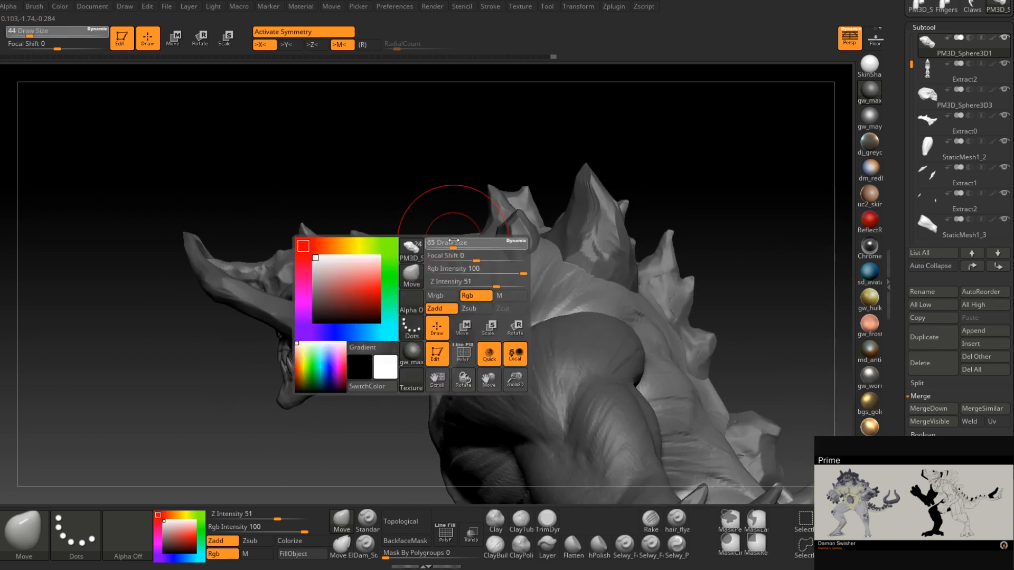
mouse_move(453, 240)
right_mouse_down()
mouse_move(543, 242)
mouse_move(491, 271)
mouse_move(543, 215)
mouse_move(497, 253)
right_mouse_up()
right_click(496, 253)
left_click_drag(496, 252, 499, 253)
mouse_move(499, 253)
right_mouse_down()
mouse_move(486, 259)
mouse_move(502, 257)
right_mouse_up()
right_click(501, 257)
left_click_drag(501, 259, 503, 259)
mouse_move(500, 262)
right_mouse_down()
mouse_move(478, 299)
mouse_move(475, 233)
mouse_move(507, 253)
mouse_move(515, 241)
mouse_move(504, 267)
mouse_move(545, 235)
mouse_move(606, 222)
mouse_move(603, 236)
mouse_move(516, 237)
mouse_move(555, 238)
mouse_move(553, 316)
mouse_move(549, 247)
mouse_move(544, 267)
mouse_move(556, 263)
mouse_move(550, 255)
mouse_move(430, 339)
mouse_move(504, 285)
mouse_move(473, 282)
mouse_move(430, 226)
mouse_move(476, 346)
mouse_move(486, 246)
mouse_move(507, 241)
right_mouse_up()
right_click(498, 248)
right_click(515, 241)
mouse_move(560, 288)
right_mouse_down()
mouse_move(623, 311)
mouse_move(645, 226)
mouse_move(622, 226)
mouse_move(544, 282)
mouse_move(531, 266)
right_mouse_up()
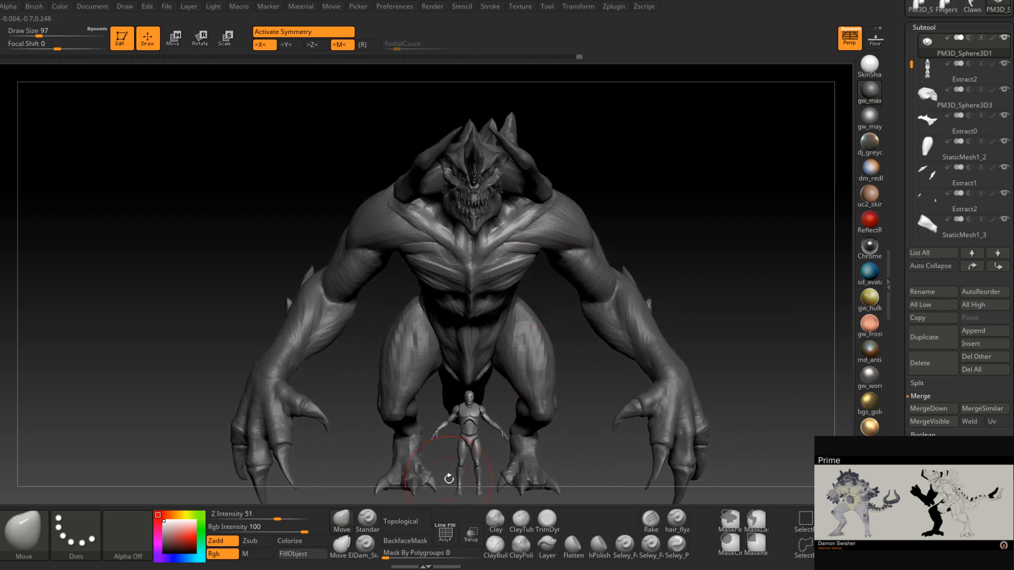
right_click_drag(517, 349, 512, 273, "alt")
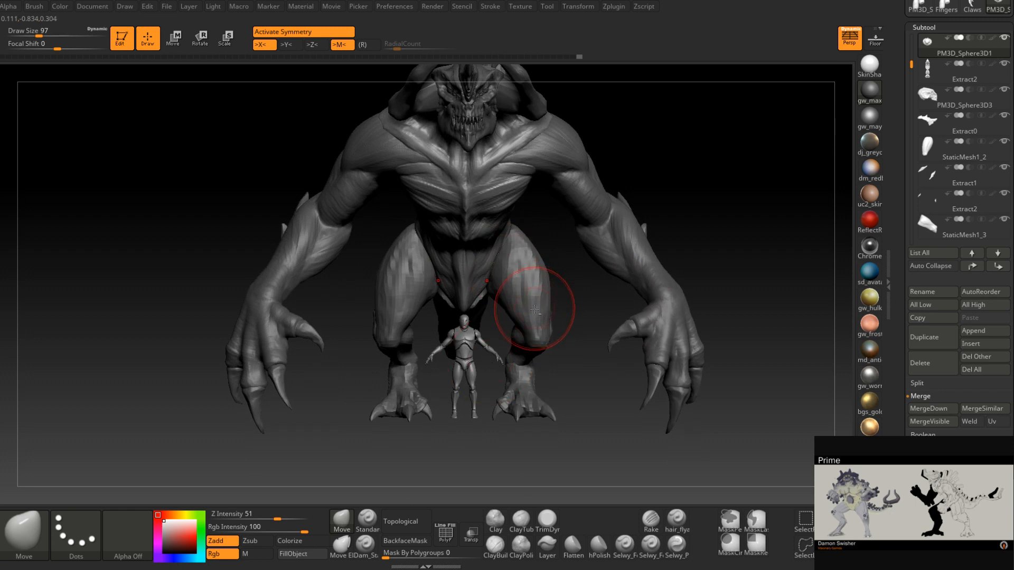
- Select the lower-leg subtool and reshape the legs below the knee with the Move brush at draw size 59
mouse_move(755, 311)
right_mouse_down()
mouse_move(555, 311)
mouse_move(618, 306)
mouse_move(654, 333)
mouse_move(638, 295)
mouse_move(572, 259)
mouse_move(532, 347)
right_mouse_up()
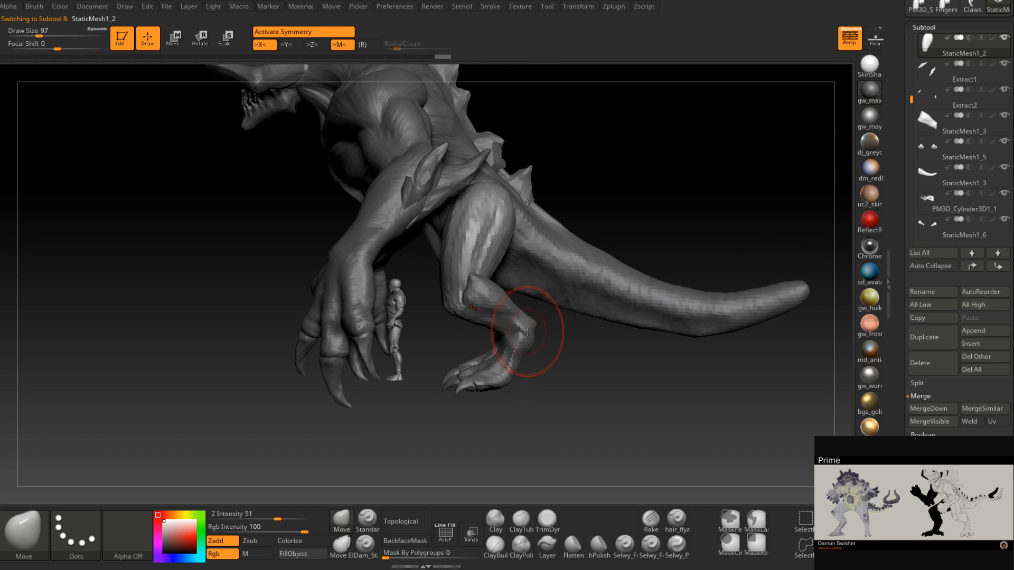
left_click(490, 303, "alt")
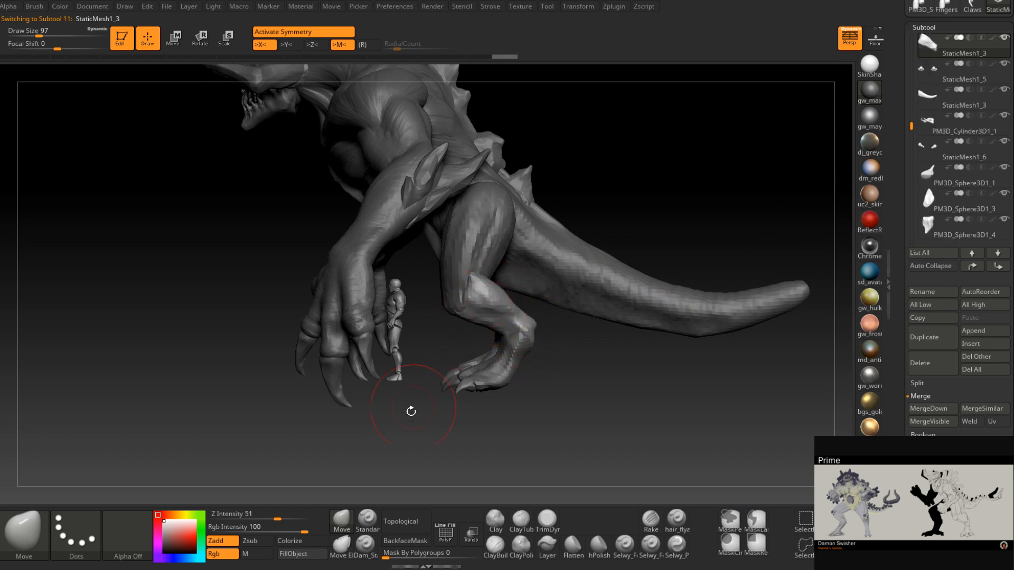
right_click_drag(376, 445, 486, 272, "ctrl")
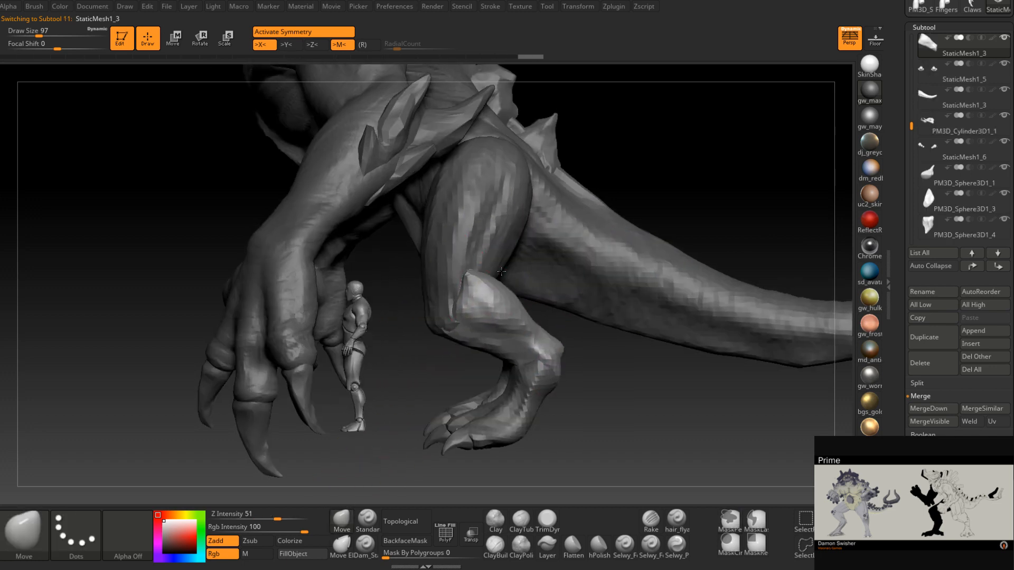
key("space")
left_click_drag(498, 278, 493, 278)
mouse_move(515, 289)
right_mouse_down()
mouse_move(486, 275)
mouse_move(442, 301)
right_mouse_up()
mouse_move(374, 291)
right_mouse_down()
mouse_move(380, 314)
mouse_move(369, 295)
mouse_move(338, 309)
mouse_move(298, 288)
right_mouse_up()
key("shift")
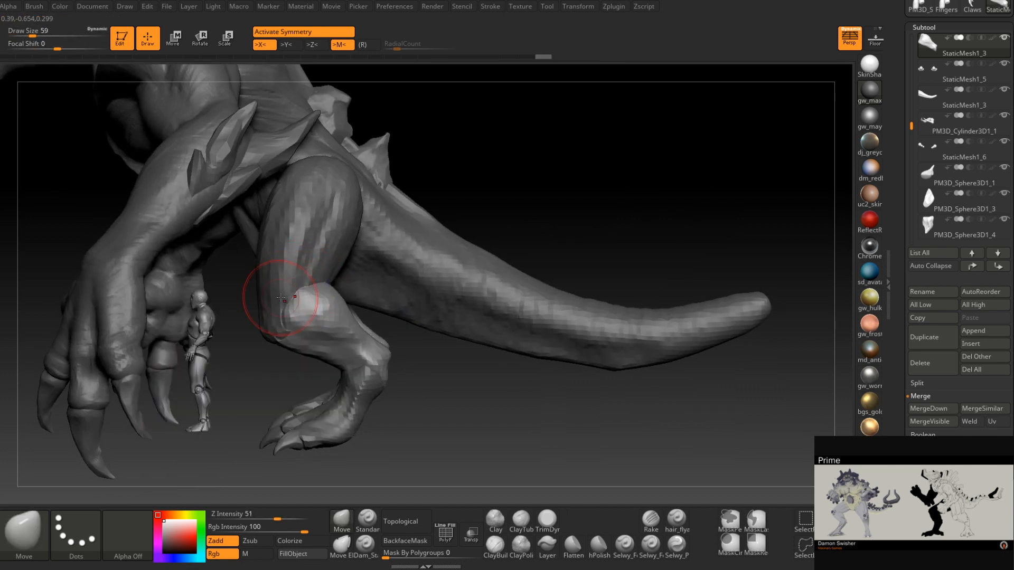
right_click_drag(306, 299, 411, 356)
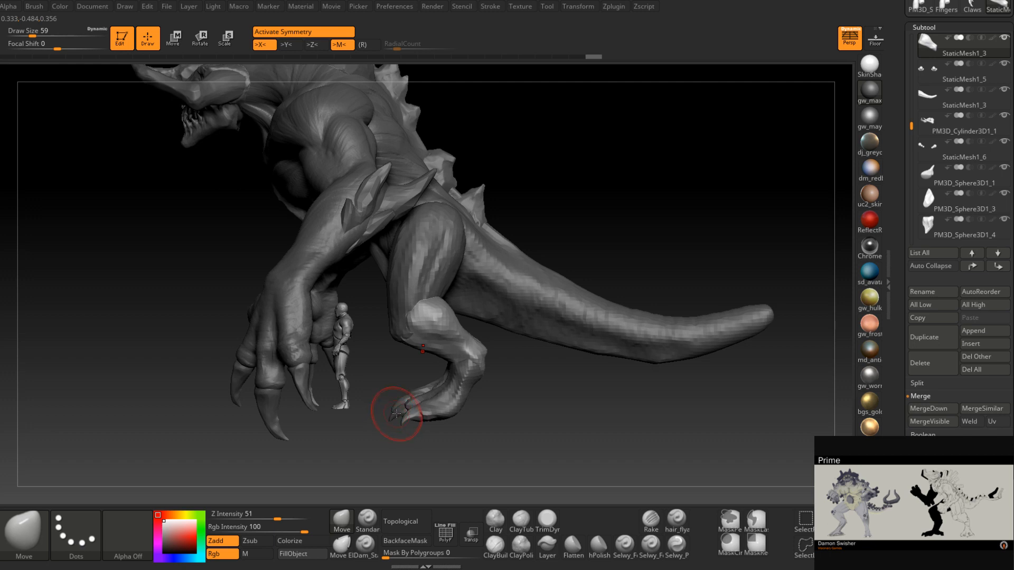
- Adjust how the feet, lower legs and thighs fit together around the knee and ankle with the Move brush
right_click_drag(395, 388, 449, 372)
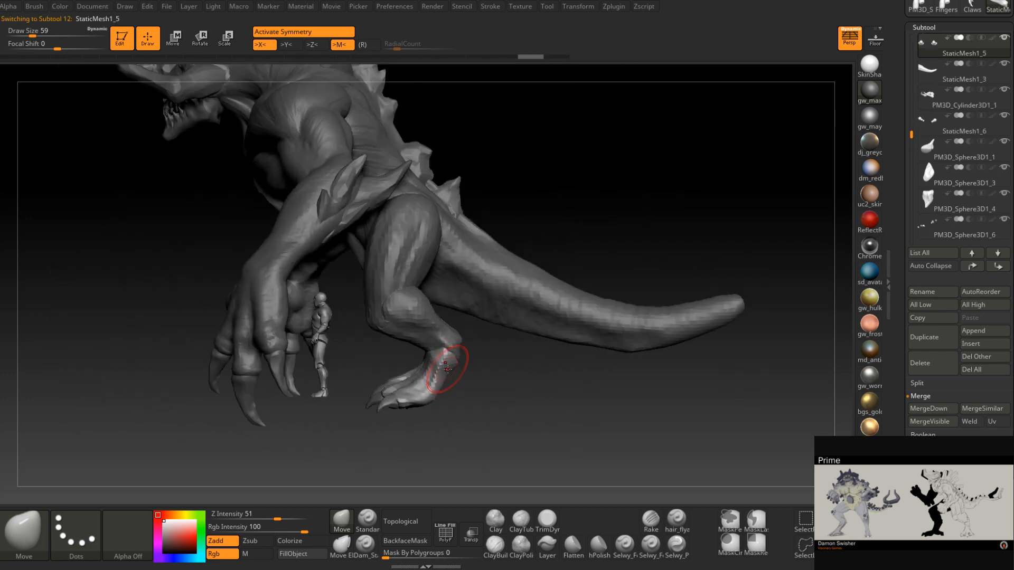
mouse_move(449, 362)
right_mouse_down()
mouse_move(430, 355)
mouse_move(454, 369)
mouse_move(445, 355)
mouse_move(511, 333)
mouse_move(457, 308)
mouse_move(346, 293)
mouse_move(410, 288)
mouse_move(432, 311)
mouse_move(431, 392)
right_mouse_up()
left_click(399, 299, "alt")
left_click(433, 390, "alt")
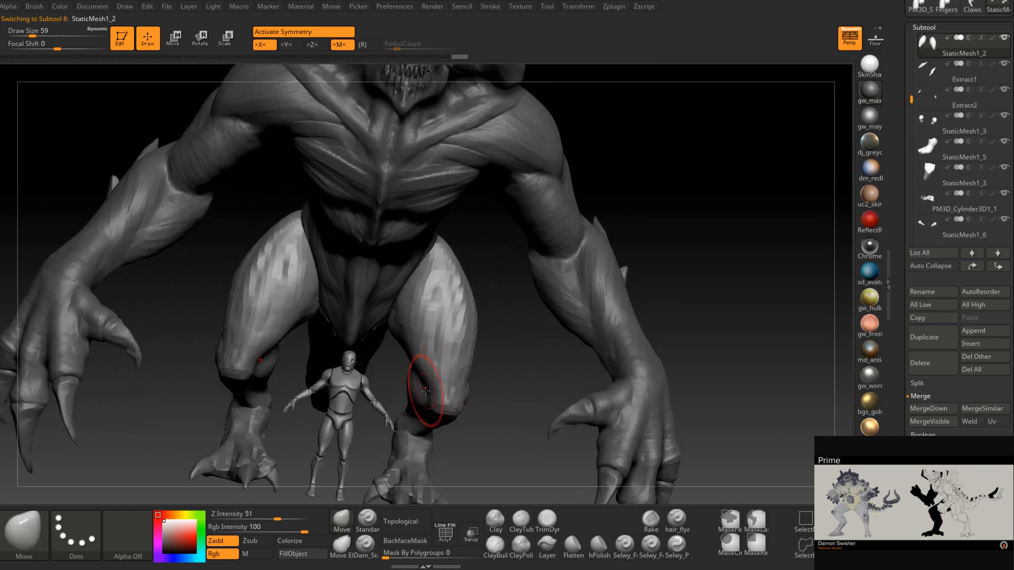
mouse_move(415, 358)
right_mouse_down()
mouse_move(434, 411)
mouse_move(441, 372)
mouse_move(464, 350)
mouse_move(505, 385)
mouse_move(499, 336)
mouse_move(469, 360)
mouse_move(417, 367)
right_mouse_up()
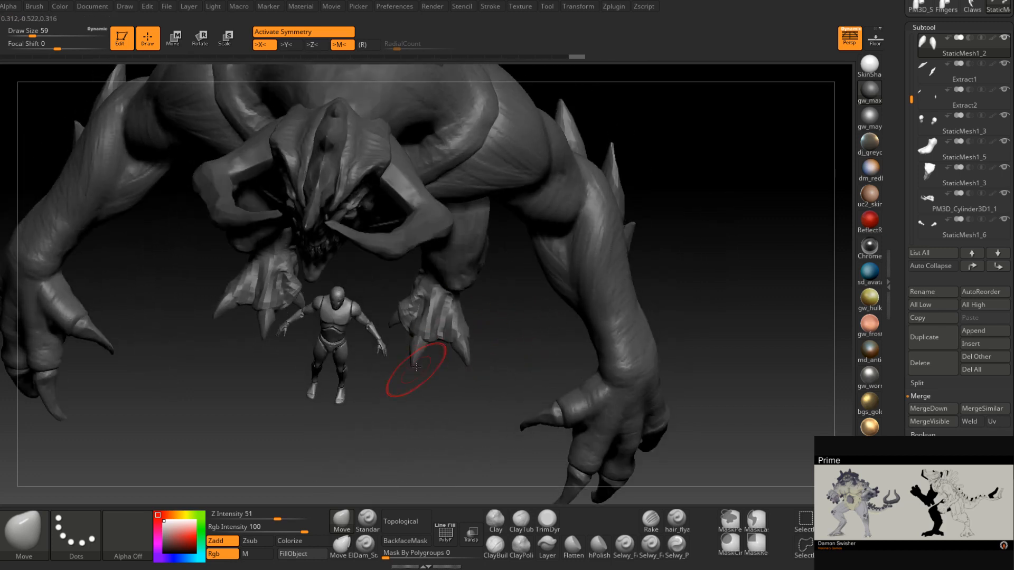
- Select the foot subtool and reshape the front of the feet with the Move brush, using draw sizes 54 and 39
left_click(427, 333, "alt")
key("space")
left_click_drag(423, 333, 425, 334)
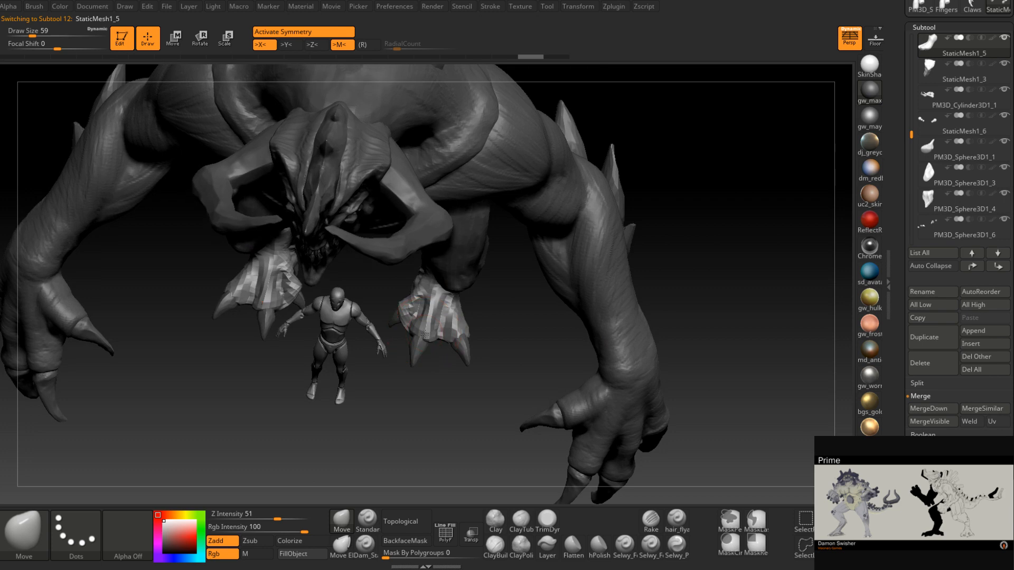
right_click_drag(427, 317, 432, 317)
key("space")
left_click_drag(433, 316, 430, 316)
left_click_drag(432, 309, 433, 302)
right_click_drag(426, 344, 430, 288)
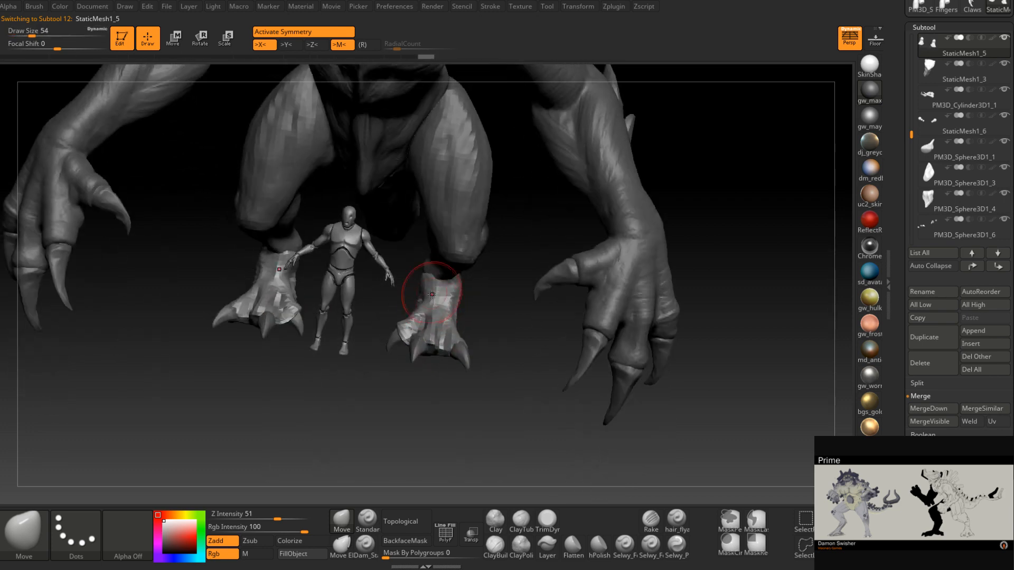
right_click_drag(427, 366, 426, 340)
key("space")
left_click_drag(420, 344, 425, 341)
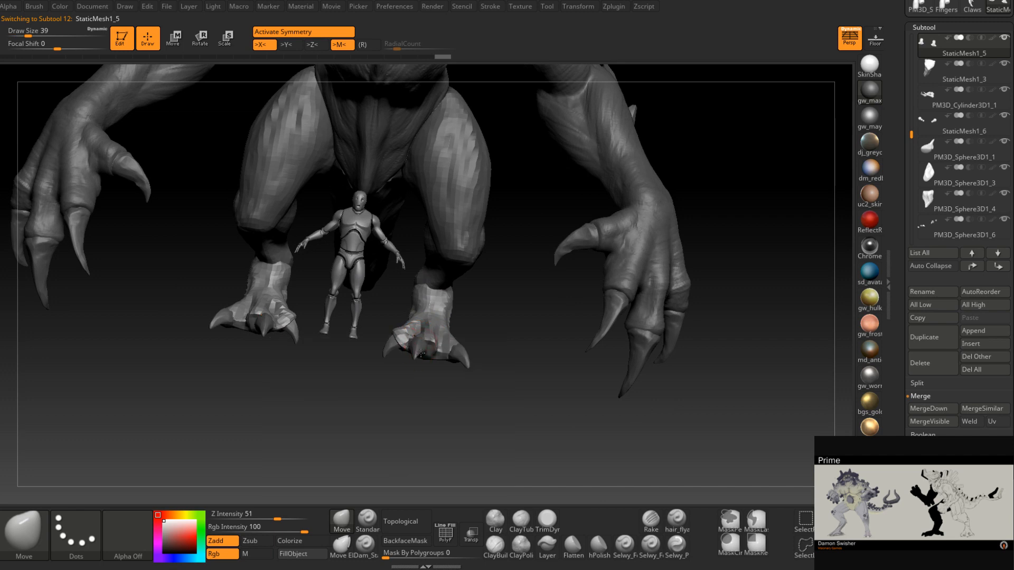
- Select the toe-claw subtool and adjust the claws with the Move brush, varying the draw size between 77 and 39
left_click(421, 348, "alt")
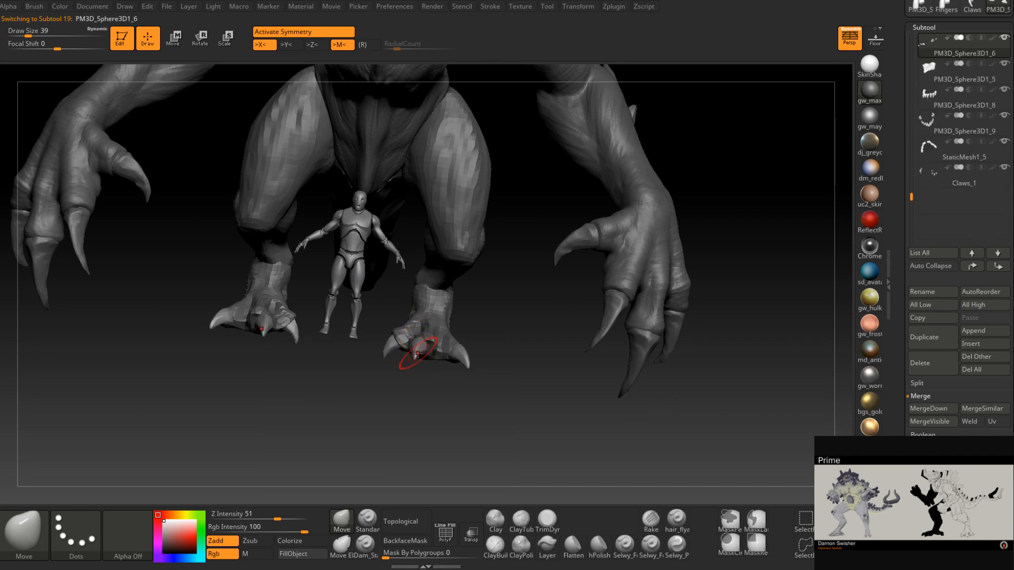
right_click_drag(419, 346, 413, 358)
key("space")
left_click_drag(409, 353, 415, 353)
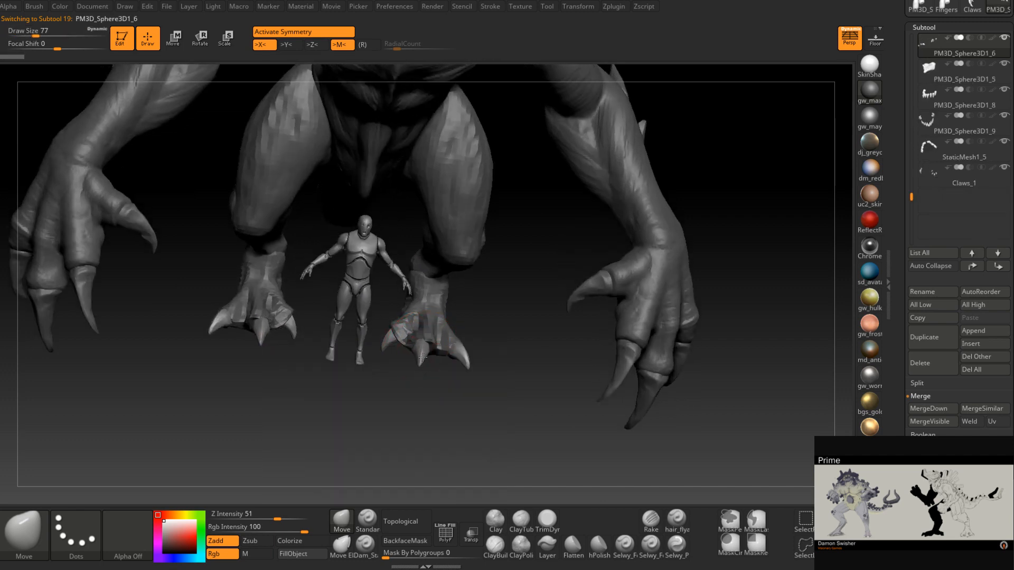
mouse_move(433, 358)
right_mouse_down()
mouse_move(421, 378)
mouse_move(438, 336)
right_mouse_up()
key("space")
mouse_move(440, 334)
left_mouse_down()
mouse_move(428, 347)
mouse_move(438, 353)
left_mouse_up()
key("space")
mouse_move(439, 353)
right_mouse_down()
mouse_move(439, 370)
mouse_move(448, 350)
mouse_move(489, 339)
mouse_move(483, 309)
mouse_move(500, 303)
right_mouse_up()
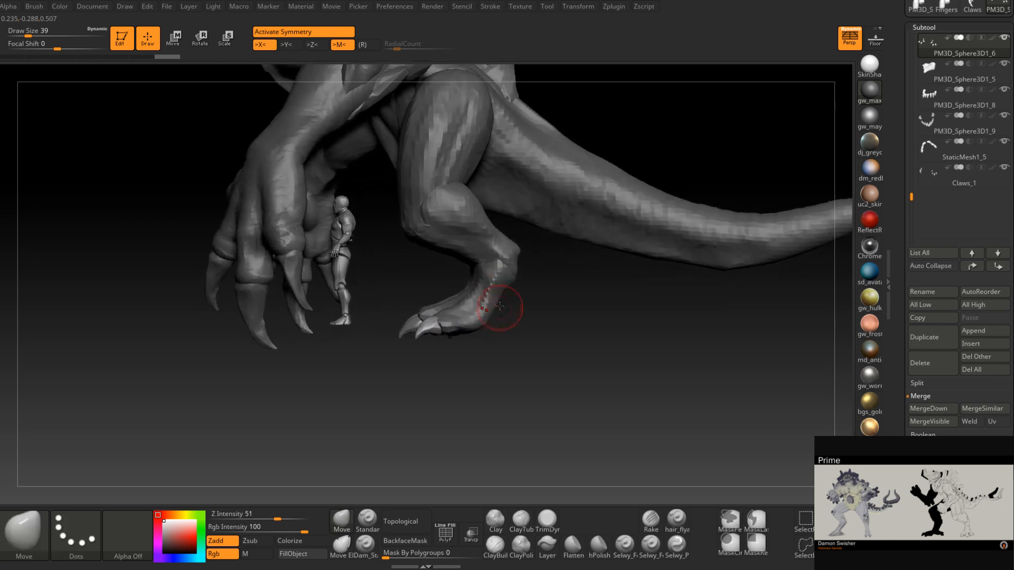
- Select the foot subtool again and reshape the heels from behind, reducing the draw size from 54 to 44
left_click(501, 294, "alt")
key("space")
left_click_drag(501, 292, 504, 292)
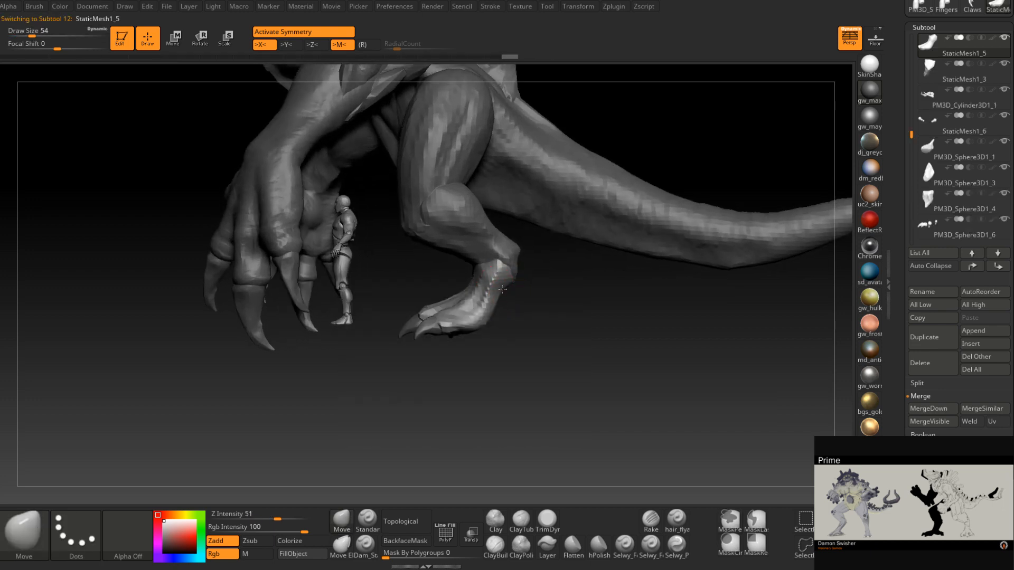
right_click_drag(488, 326, 464, 331)
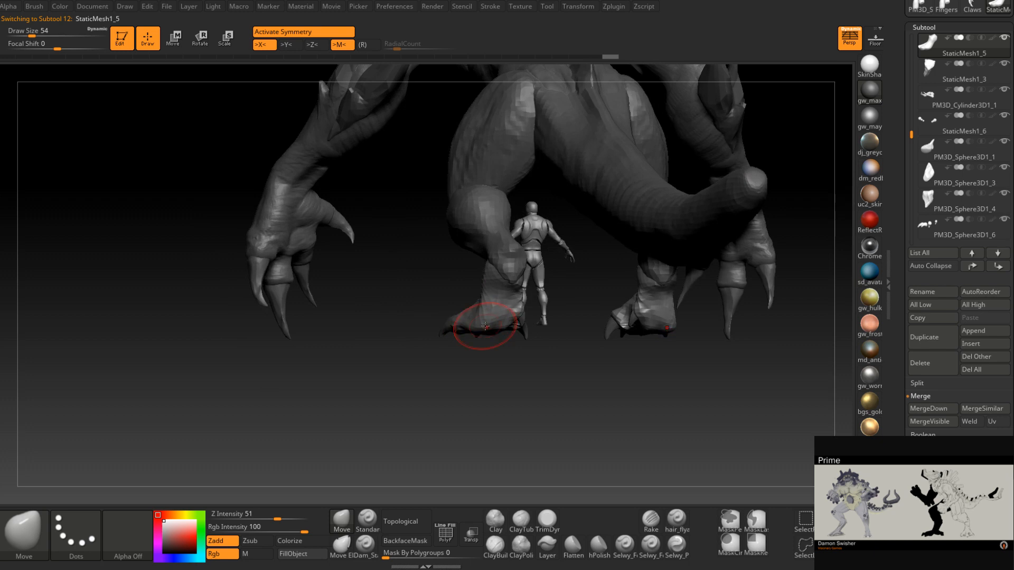
key("space")
left_click_drag(508, 329, 504, 329)
right_click_drag(504, 330, 506, 329)
key("space")
left_click_drag(505, 328, 504, 329)
mouse_move(505, 329)
right_mouse_down()
mouse_move(486, 333)
mouse_move(533, 328)
right_mouse_up()
key("space")
left_click_drag(498, 317, 497, 316)
- Refine the side profile of the heel and sole with the Move brush at draw size 44
right_click_drag(497, 315, 467, 352, "ctrl")
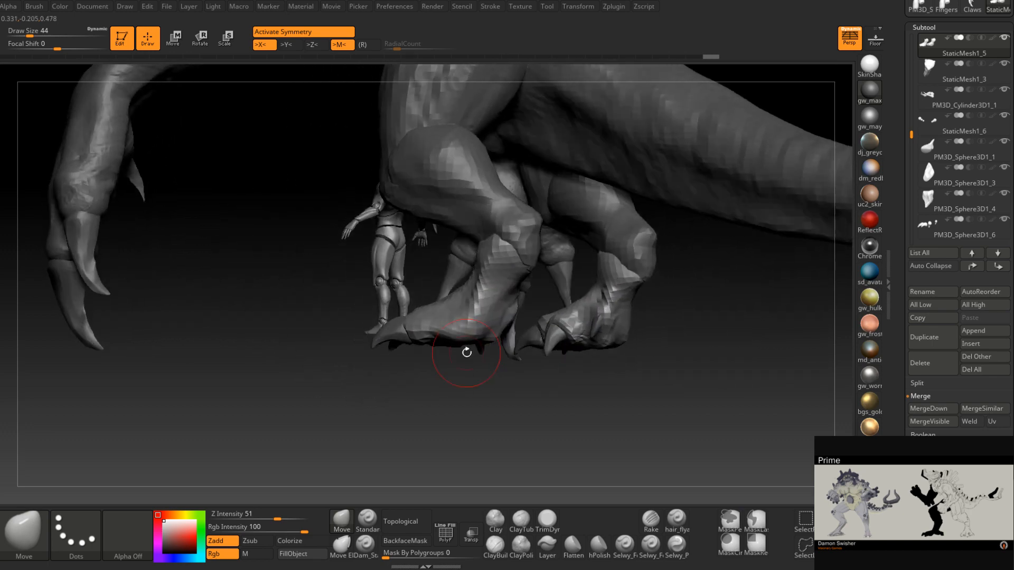
mouse_move(466, 352)
right_mouse_down()
mouse_move(482, 309)
mouse_move(473, 325)
mouse_move(484, 329)
right_mouse_up()
left_click_drag(483, 317, 492, 325)
mouse_move(493, 327)
right_mouse_down()
mouse_move(464, 328)
mouse_move(463, 351)
right_mouse_up()
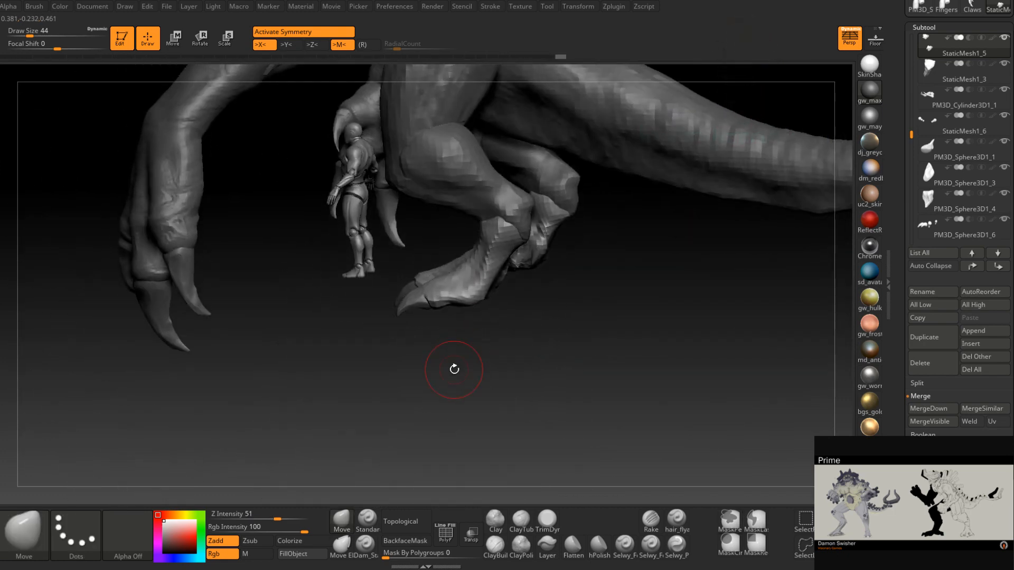
mouse_move(454, 369)
right_mouse_down()
mouse_move(483, 322)
mouse_move(475, 287)
mouse_move(517, 306)
mouse_move(493, 296)
mouse_move(475, 345)
right_mouse_up()
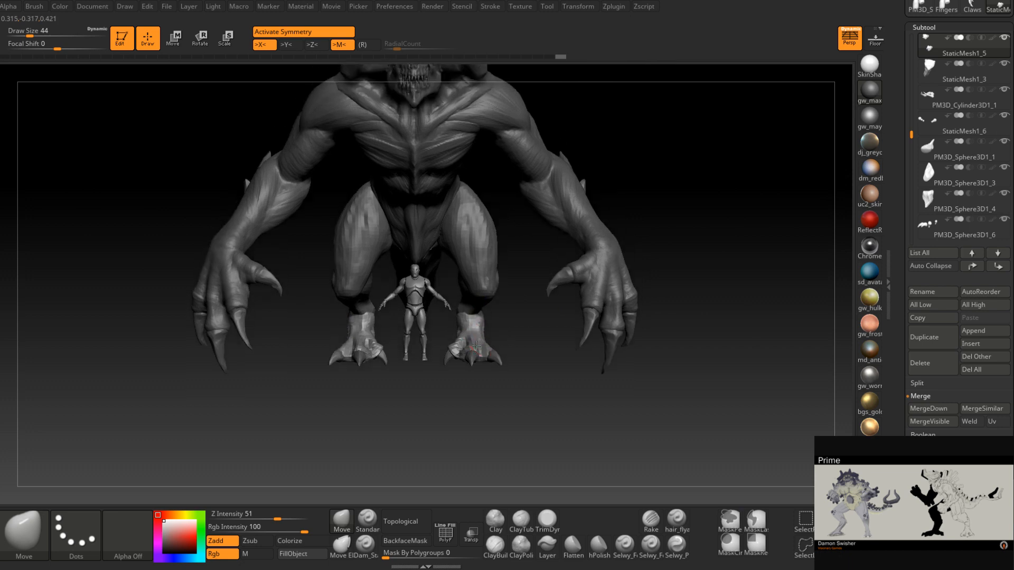
- Select the lower-leg subtool and reshape the shins with the Move brush at draw size 80
left_click(470, 306, "alt")
mouse_move(469, 307)
right_mouse_down()
mouse_move(470, 274)
mouse_move(493, 312)
mouse_move(479, 306)
right_mouse_up()
key("space")
left_click_drag(477, 308, 482, 308)
mouse_move(479, 314)
right_mouse_down()
mouse_move(481, 303)
mouse_move(486, 312)
right_mouse_up()
key("space")
left_click_drag(489, 310, 493, 311)
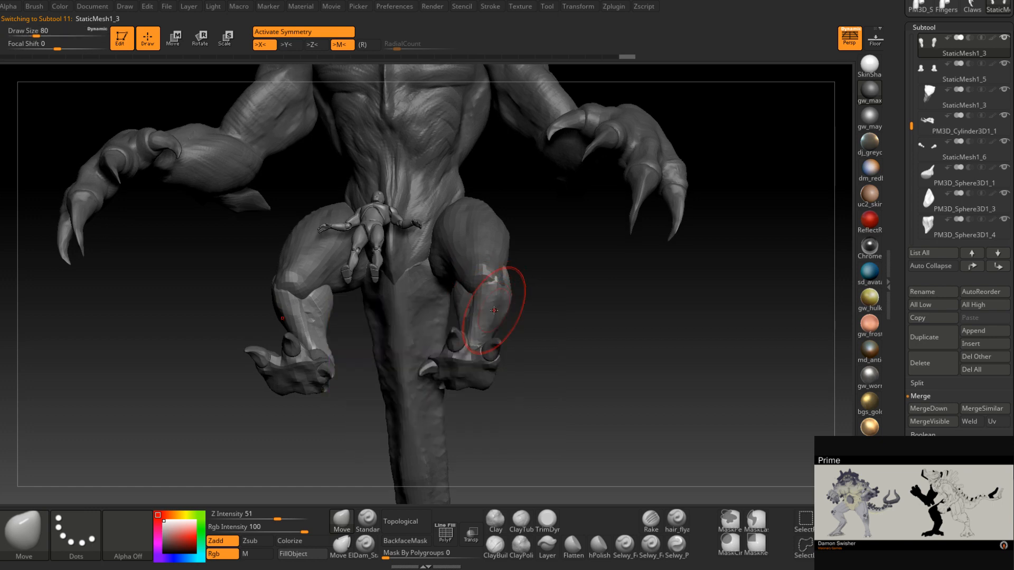
- Set the draw size to 68 and adjust the lower legs just above the feet with the Move brush
right_click_drag(478, 303, 464, 327)
key("space")
left_click_drag(463, 327, 459, 327)
left_click_drag(452, 329, 451, 327)
right_click_drag(464, 337, 467, 332)
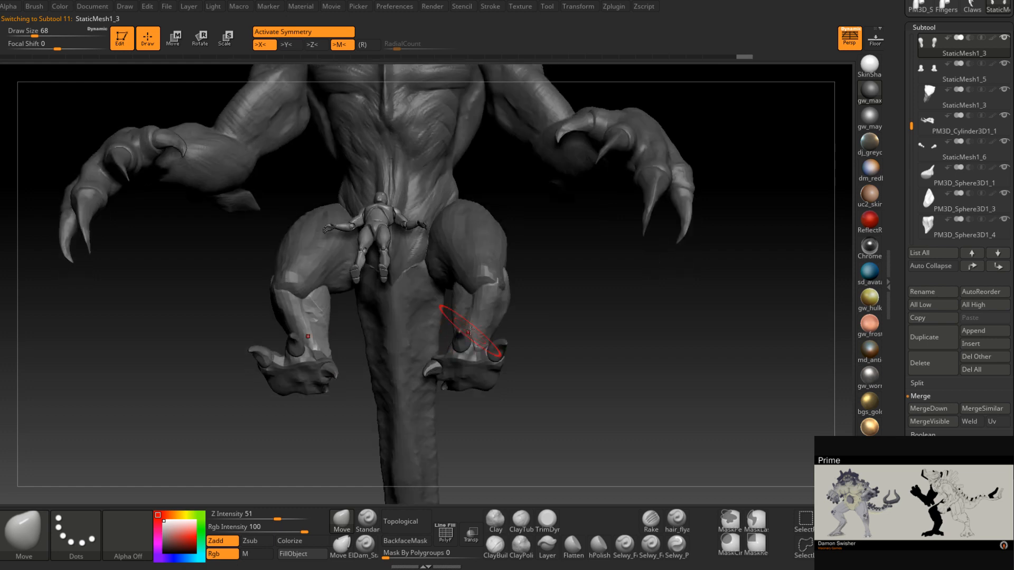
key("s")
left_click_drag(471, 304, 468, 304)
- Raise the draw size to 112 and adjust the overall shape of the lower legs with the Move brush
mouse_move(468, 304)
right_mouse_down()
mouse_move(468, 332)
mouse_move(484, 315)
mouse_move(466, 317)
mouse_move(552, 296)
right_mouse_up()
key("space")
left_click_drag(553, 297, 556, 297)
right_click_drag(556, 296, 552, 316)
key("space")
left_click_drag(551, 306, 558, 297)
right_click_drag(553, 364, 554, 372)
mouse_move(557, 362)
left_mouse_down()
mouse_move(541, 363)
mouse_move(553, 364)
left_mouse_up()
mouse_move(553, 363)
right_mouse_down()
mouse_move(546, 341)
mouse_move(534, 375)
right_mouse_up()
left_click_drag(533, 376, 522, 377)
right_click_drag(524, 365, 450, 333)
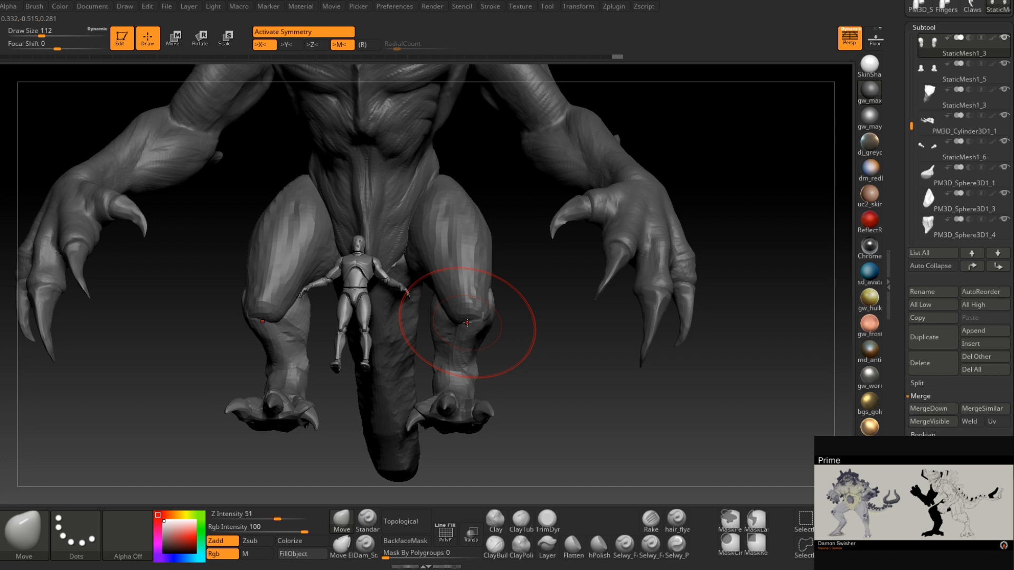
mouse_move(468, 323)
right_mouse_down()
mouse_move(403, 320)
mouse_move(425, 254)
mouse_move(451, 238)
mouse_move(491, 283)
right_mouse_up()
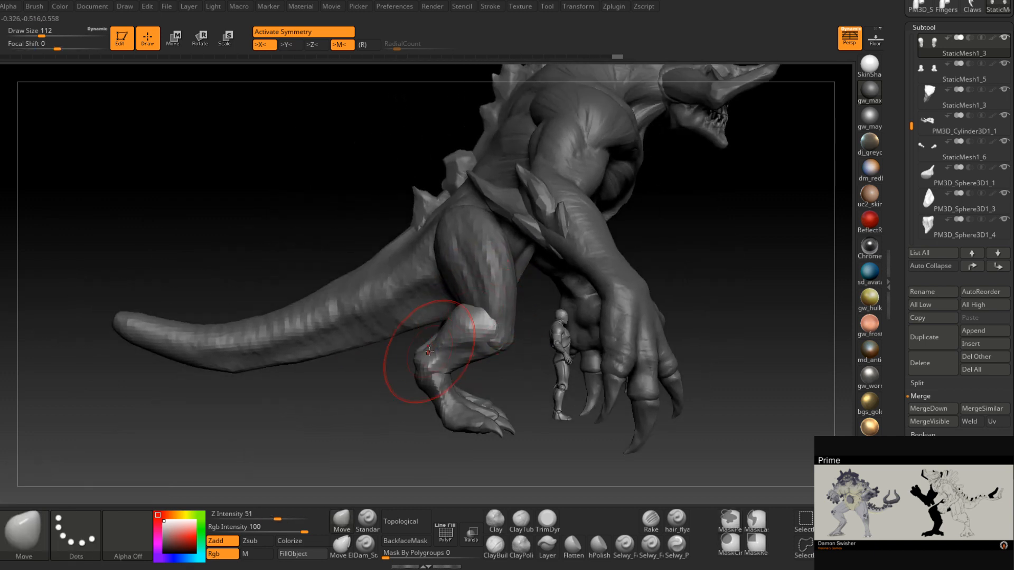
- Select the lower-leg subtool and reshape the ankle where it meets the foot, using the Move brush at draw size 39
right_click_drag(428, 351, 501, 286, "ctrl")
right_click_drag(502, 285, 485, 358, "alt")
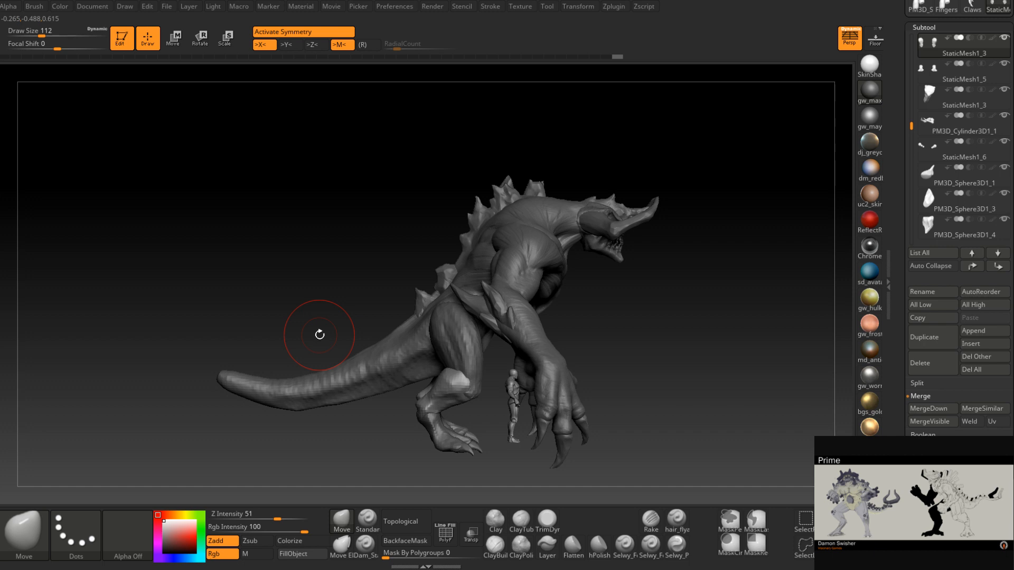
mouse_move(319, 336)
right_mouse_down("ctrl")
mouse_move(335, 427)
mouse_move(343, 333)
right_mouse_up("ctrl")
left_click(449, 350, "alt")
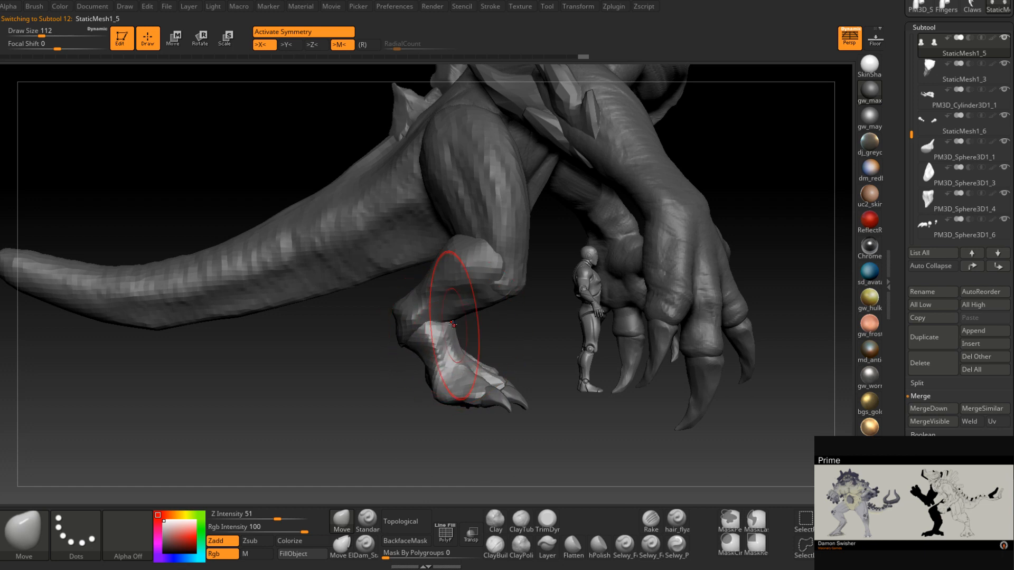
left_click(437, 300, "alt")
left_click_drag(414, 331, 422, 327)
mouse_move(423, 326)
right_mouse_down()
mouse_move(483, 323)
mouse_move(436, 325)
right_mouse_up()
key("space")
left_click_drag(426, 325, 411, 325)
mouse_move(451, 327)
right_mouse_down()
mouse_move(409, 326)
mouse_move(433, 335)
right_mouse_up()
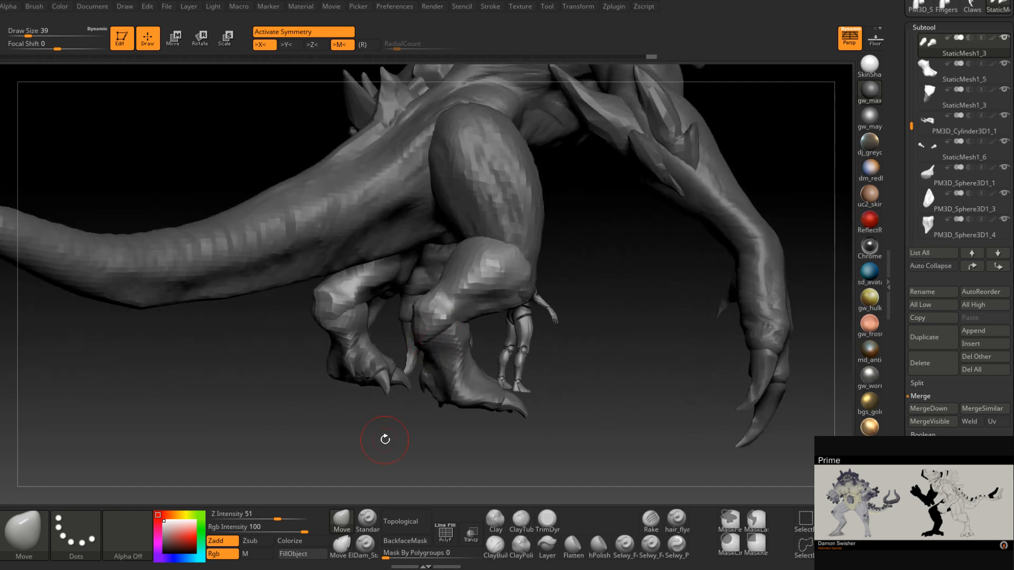
right_click_drag(578, 304, 524, 296)
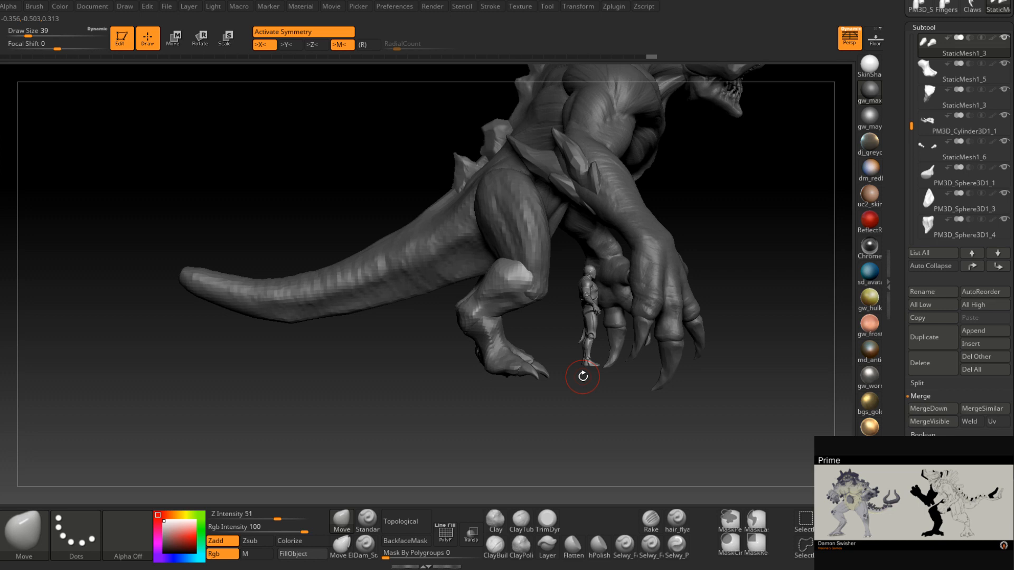
- Set the draw size to 68 and refine the calf's side silhouette on the lower leg
right_click_drag(583, 376, 539, 389, "alt")
right_click_drag(451, 287, 450, 319, "ctrl")
right_click_drag(450, 319, 485, 298)
key("space")
left_click_drag(486, 295, 494, 294)
mouse_move(591, 309)
right_mouse_down()
mouse_move(467, 299)
mouse_move(513, 285)
mouse_move(536, 302)
mouse_move(506, 286)
mouse_move(486, 305)
mouse_move(480, 268)
right_mouse_up()
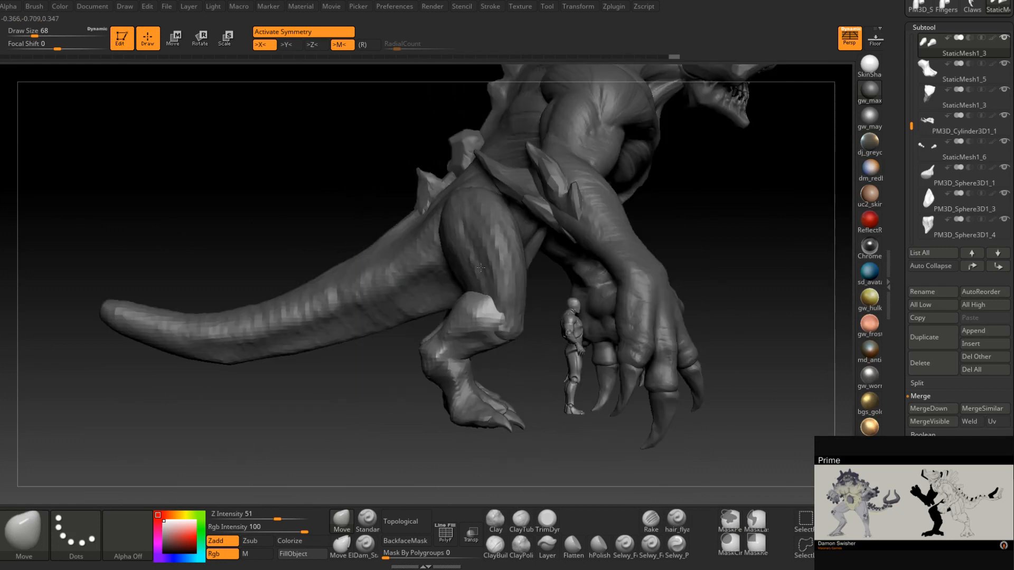
right_click_drag(519, 328, 517, 312, "ctrl")
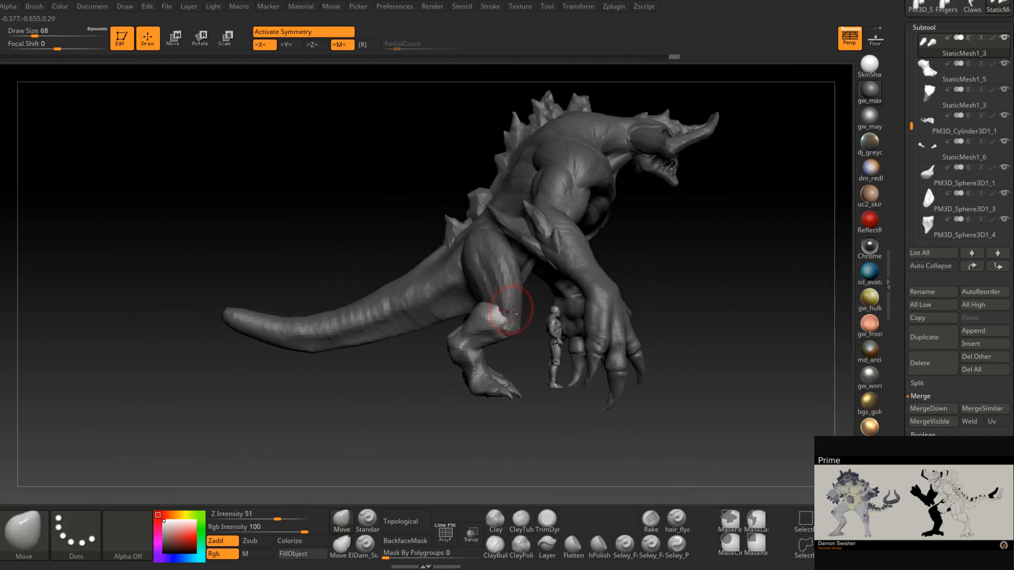
- Select the thigh subtool and reshape the thigh mass with the Move brush at draw size 202
left_click(514, 309, "alt")
key("space")
left_click_drag(482, 269, 489, 267)
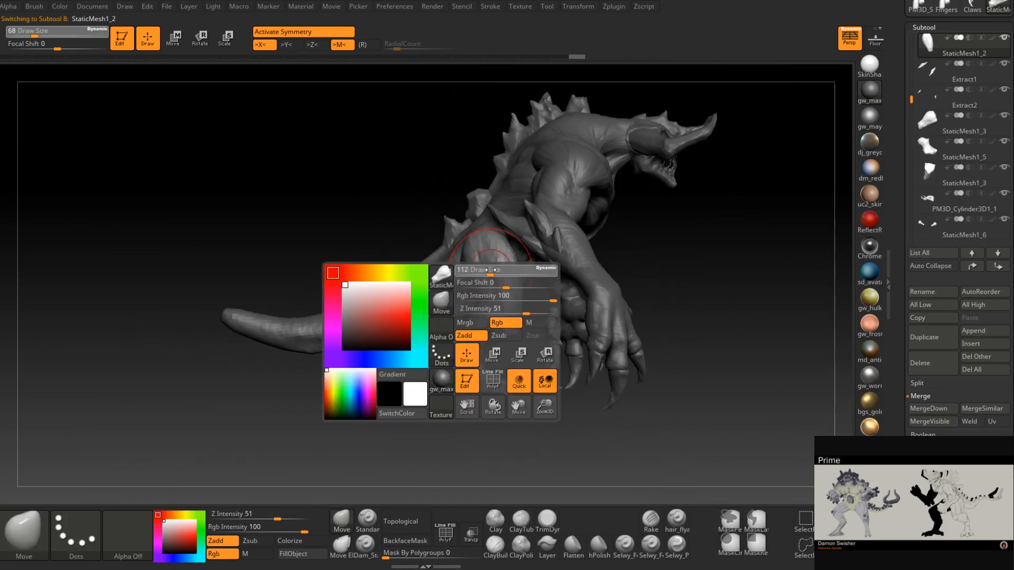
right_click_drag(488, 257, 478, 254)
key("space")
left_click_drag(475, 253, 489, 252)
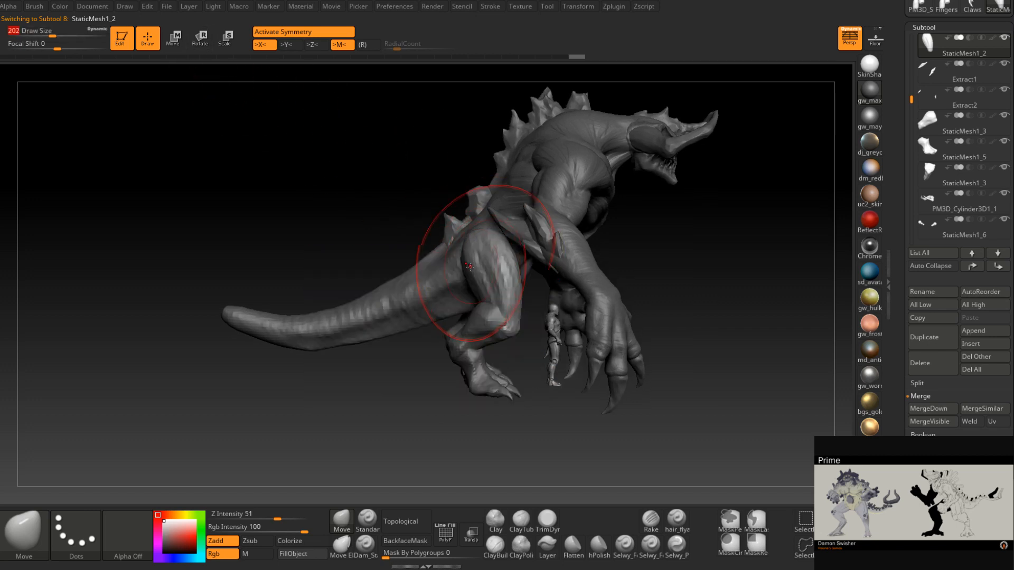
- Reduce the draw size to 77 and adjust the lower thighs around the knees with the Move brush
mouse_move(513, 324)
right_mouse_down()
mouse_move(544, 321)
mouse_move(508, 317)
right_mouse_up()
key("space")
left_click_drag(500, 315, 494, 315)
mouse_move(494, 311)
right_mouse_down()
mouse_move(501, 285)
mouse_move(505, 320)
mouse_move(482, 327)
right_mouse_up()
mouse_move(556, 328)
right_mouse_down()
mouse_move(525, 328)
mouse_move(522, 313)
right_mouse_up()
key("space")
left_click_drag(514, 311, 512, 311)
mouse_move(528, 330)
right_mouse_down()
mouse_move(518, 296)
mouse_move(524, 320)
mouse_move(508, 304)
right_mouse_up()
key("space")
left_click_drag(508, 296, 503, 296)
mouse_move(504, 296)
right_mouse_down()
mouse_move(525, 322)
mouse_move(530, 310)
right_mouse_up()
key("space")
left_click_drag(507, 281, 502, 281)
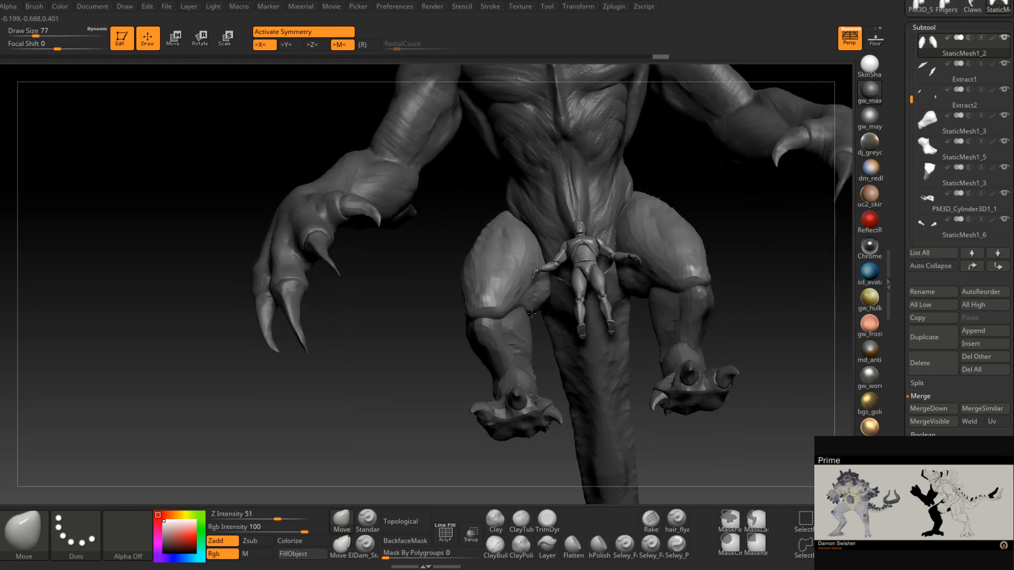
- Refine the thigh volume from the front, back and side with the Move brush, enlarging the draw size to 104
right_click_drag(530, 314, 530, 320)
mouse_move(536, 273)
right_mouse_down()
mouse_move(518, 284)
mouse_move(522, 321)
mouse_move(470, 304)
mouse_move(487, 265)
mouse_move(474, 245)
mouse_move(498, 284)
mouse_move(479, 266)
mouse_move(543, 294)
mouse_move(551, 333)
mouse_move(577, 322)
right_mouse_up()
key("bracketright")
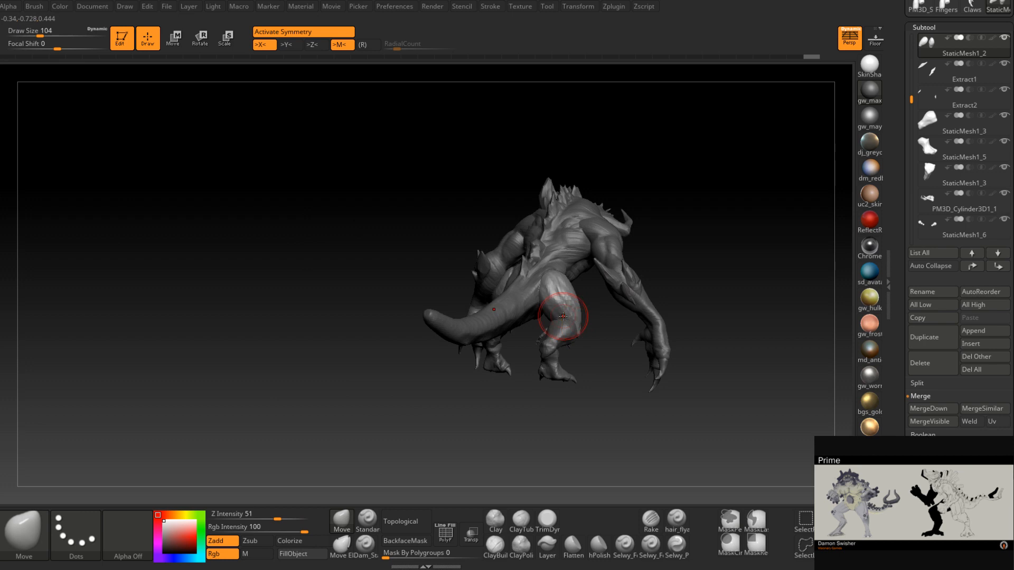
right_click_drag(585, 330, 542, 343)
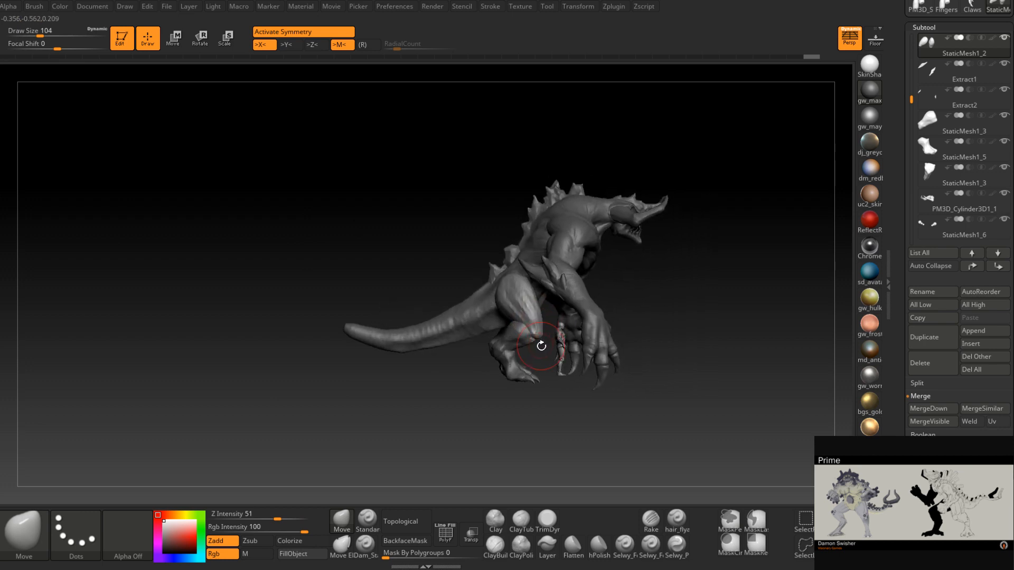
right_click_drag(533, 323, 541, 348)
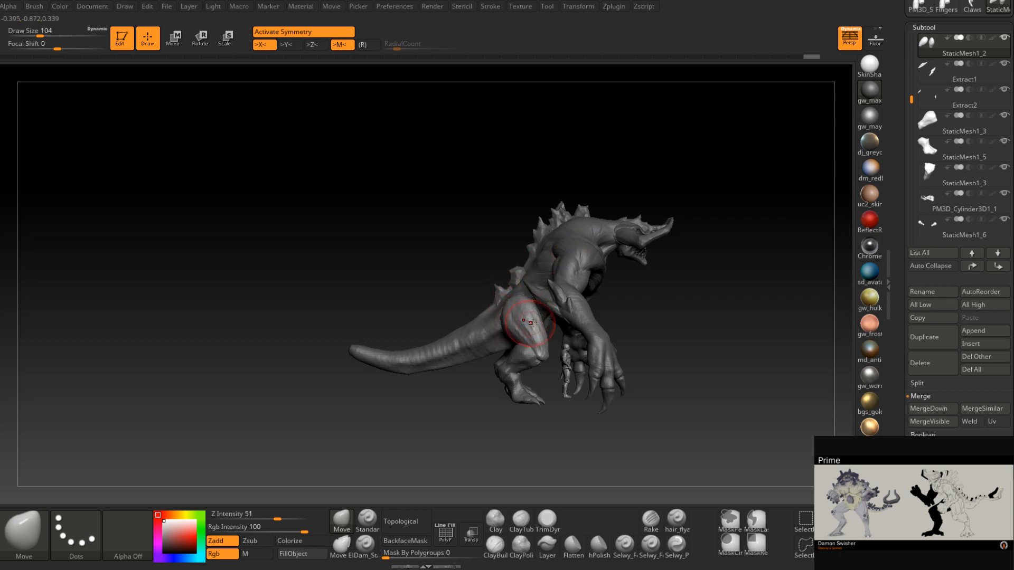
- Select the torso subtool and reshape the lower back above the hips with the Move brush at draw sizes 372 and 338
mouse_move(542, 316)
right_mouse_down()
mouse_move(537, 292)
mouse_move(544, 305)
mouse_move(575, 303)
mouse_move(514, 314)
mouse_move(503, 341)
right_mouse_up()
left_click(538, 289, "alt")
right_click_drag(509, 375, 470, 366, "alt")
right_click_drag(469, 366, 474, 342, "ctrl")
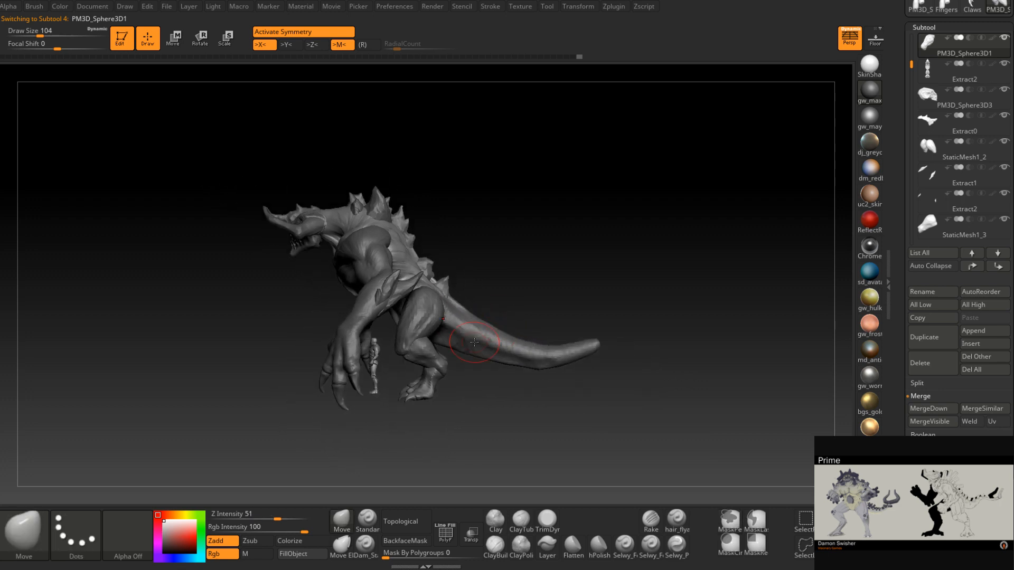
key("space")
mouse_move(433, 313)
left_mouse_down()
mouse_move(463, 308)
mouse_move(442, 307)
left_mouse_up()
key("space")
key("shift")
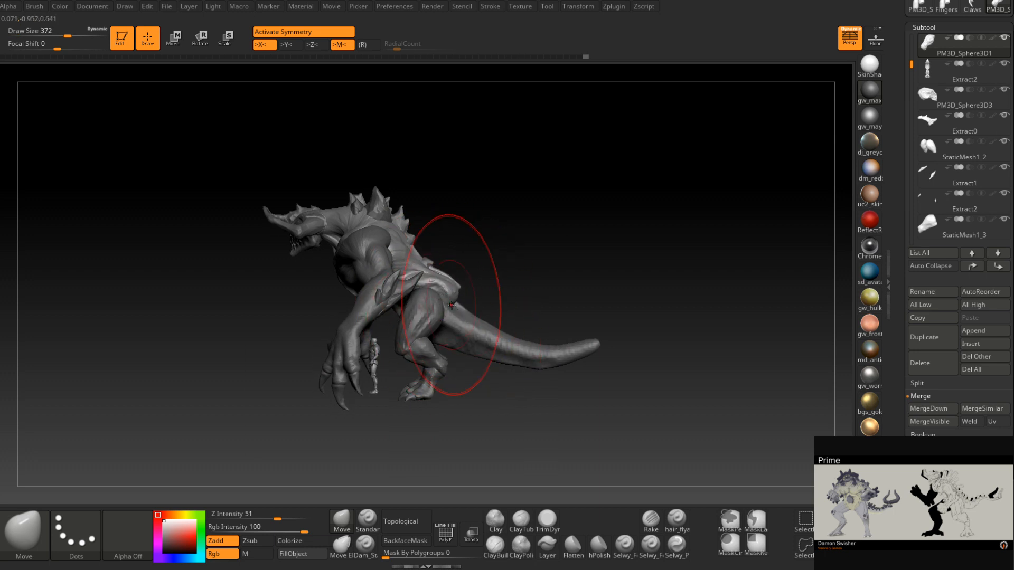
key("space")
left_click_drag(451, 305, 442, 315)
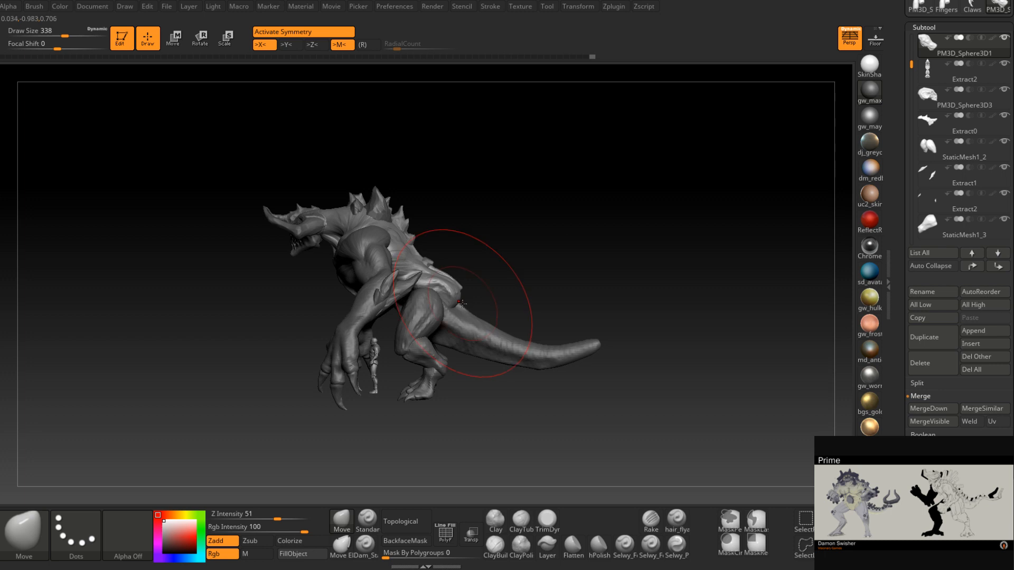
- Select the thigh subtool and adjust its upper volume under the hip with the Move brush at draw size 286
left_click(440, 322, "alt")
key("space")
mouse_move(430, 305)
left_mouse_down()
mouse_move(447, 297)
mouse_move(450, 315)
left_mouse_up()
key("space")
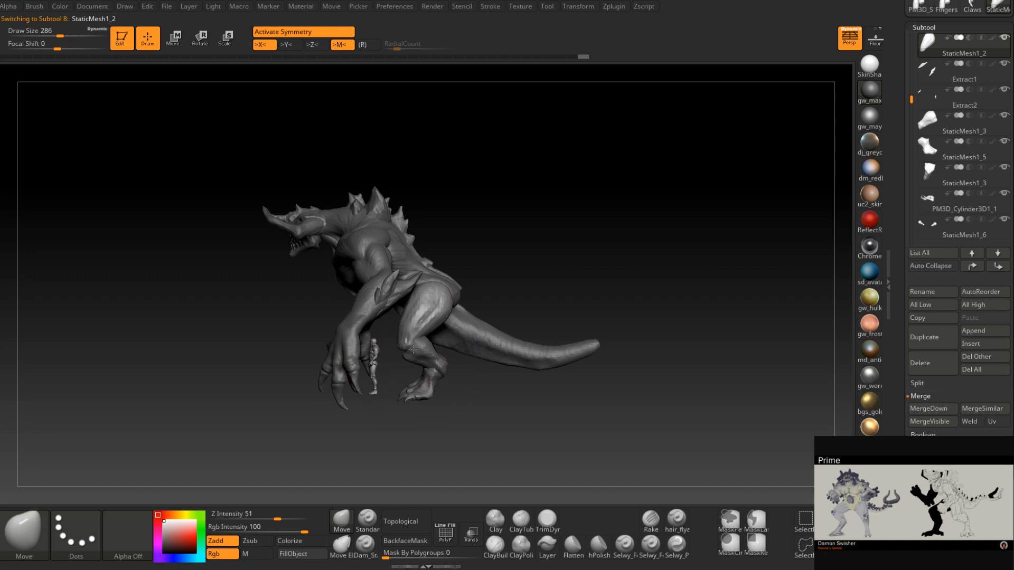
key("space")
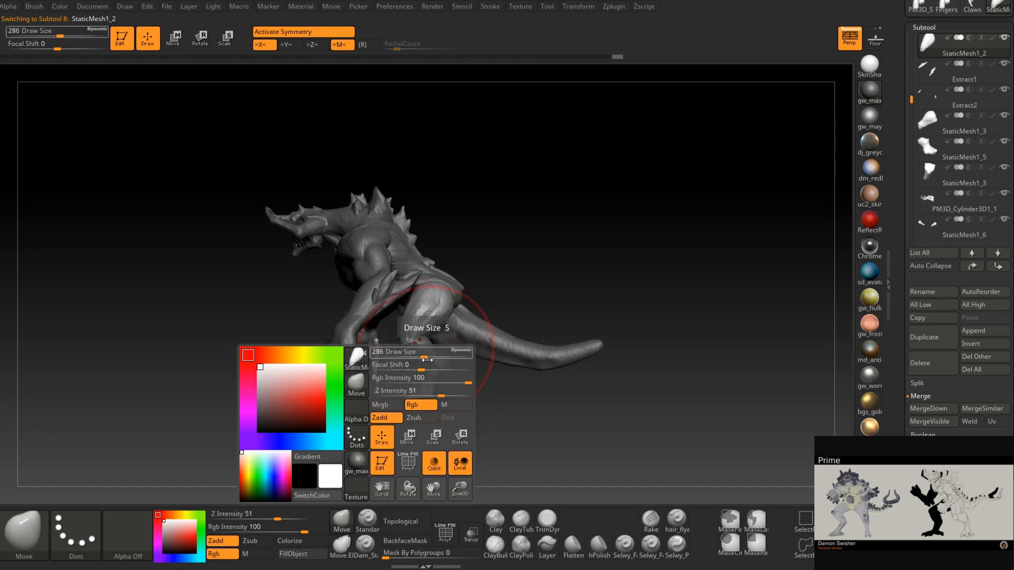
- Select the calf subtool and refine the lower leg below the knee with the Move brush at draw size 223
left_click(431, 352, "alt")
right_click_drag(442, 355, 438, 299)
key("space")
mouse_move(439, 299)
left_mouse_down()
mouse_move(454, 286)
mouse_move(413, 266)
left_mouse_up()
key("space")
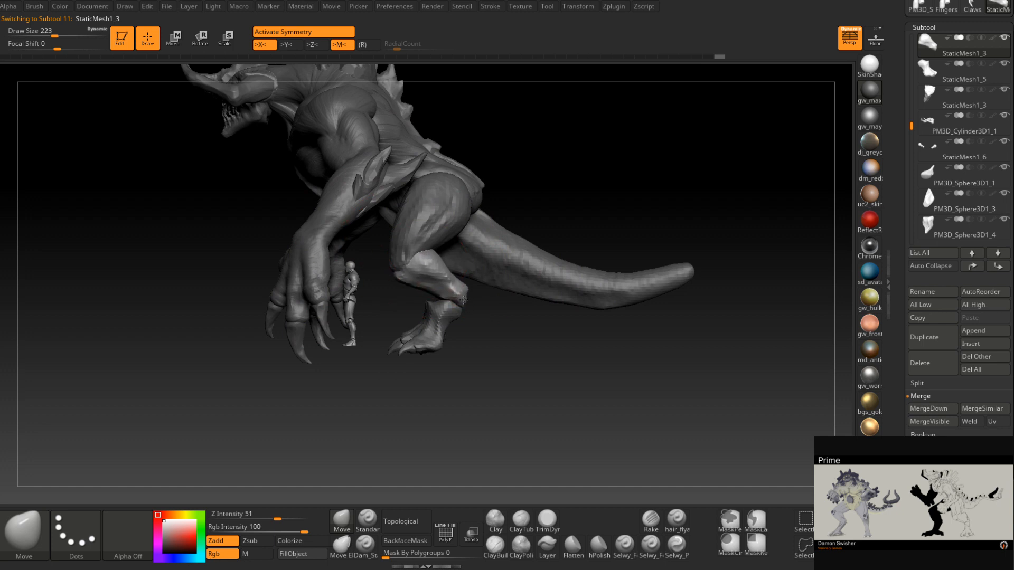
left_click_drag(399, 273, 396, 274)
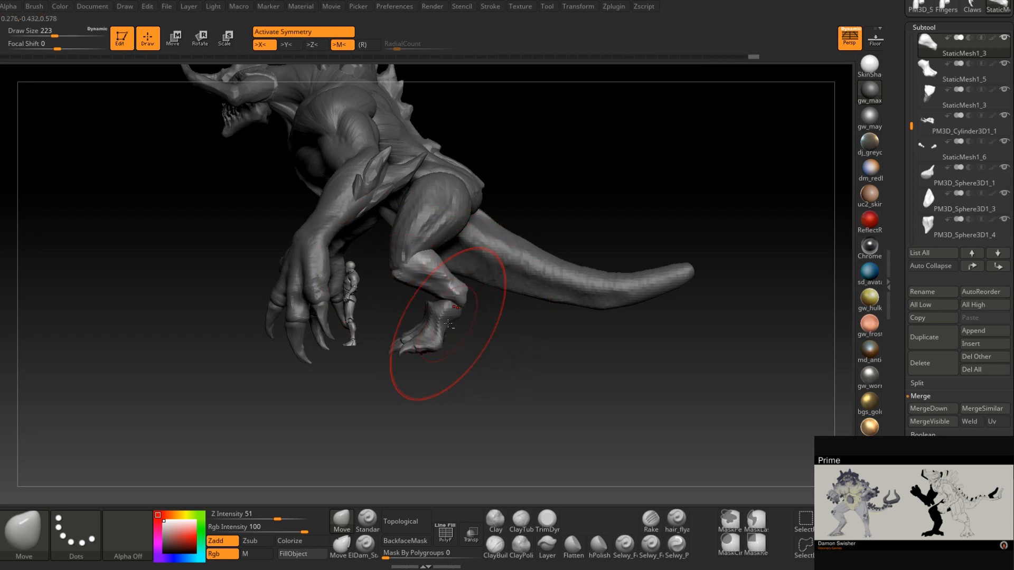
- Select the foot subtool and adjust the ankle and heel shape with the Move brush
left_click(447, 325, "alt")
key("space")
mouse_move(459, 309)
left_mouse_down()
mouse_move(446, 309)
mouse_move(454, 290)
left_mouse_up()
mouse_move(455, 290)
right_mouse_down()
mouse_move(535, 294)
mouse_move(381, 293)
mouse_move(419, 317)
mouse_move(464, 313)
mouse_move(486, 296)
mouse_move(448, 349)
right_mouse_up()
right_click_drag(448, 348, 482, 265)
- Select the tail subtool and reshape its overall thickness and curve with the Move brush at draw size 1000
left_click(462, 318, "alt")
key("space")
left_click_drag(448, 318, 471, 318)
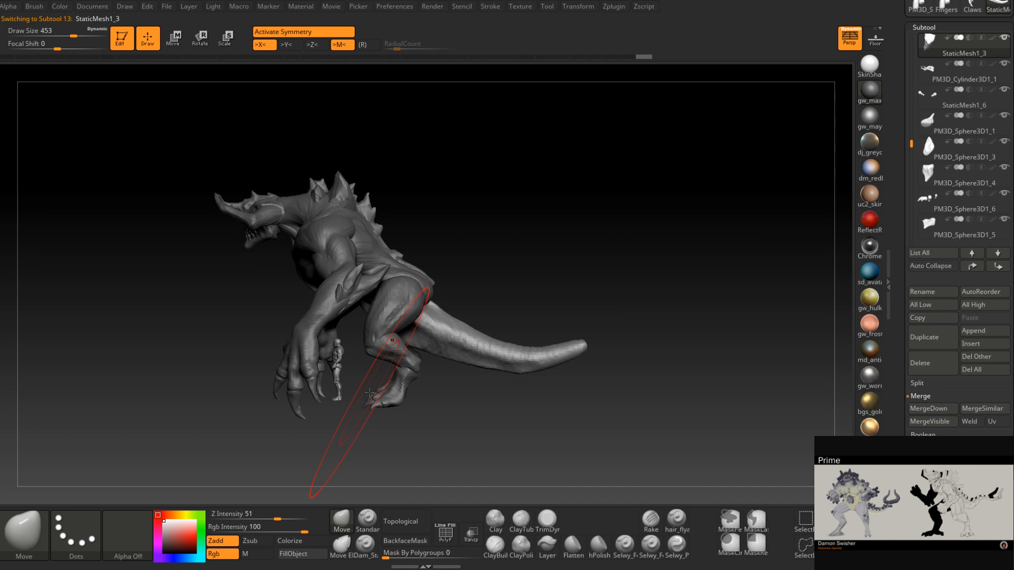
key("space")
mouse_move(449, 323)
left_mouse_down()
mouse_move(462, 324)
mouse_move(459, 341)
left_mouse_up()
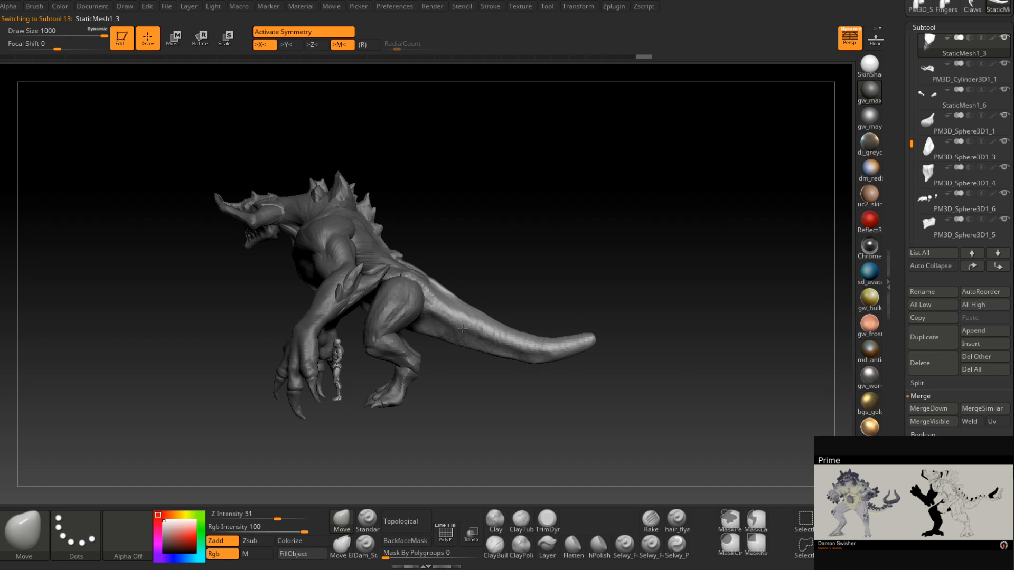
left_click_drag(528, 369, 413, 428)
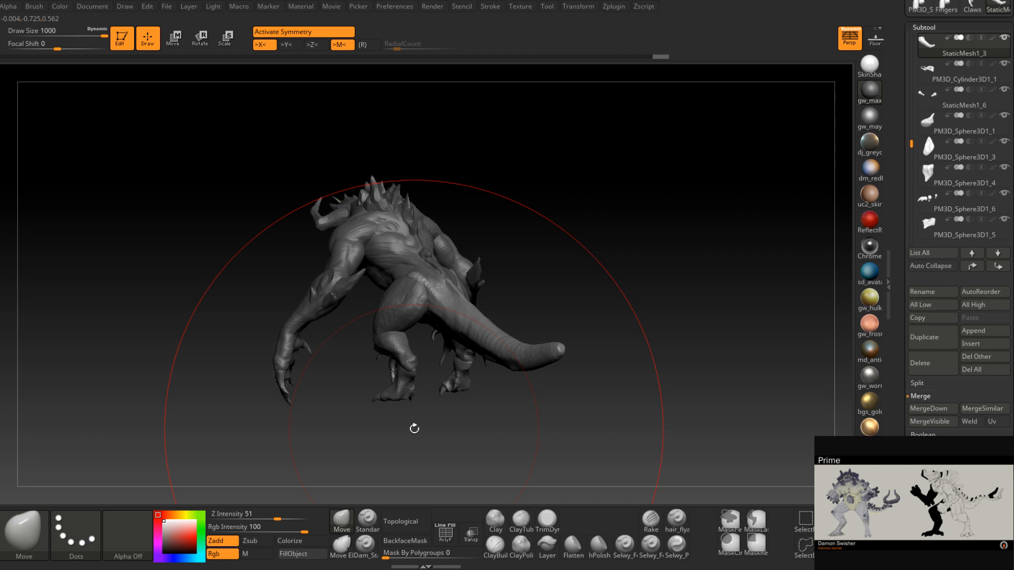
- Reduce the draw size to 128 and refine the base of the tail from behind with the Move brush
mouse_move(424, 295)
right_mouse_down()
mouse_move(407, 296)
mouse_move(436, 311)
mouse_move(375, 345)
right_mouse_up()
key("space")
left_click_drag(479, 278, 469, 279)
left_click_drag(444, 284, 430, 286)
right_click_drag(430, 287, 502, 253)
key("space")
left_click_drag(502, 253, 495, 252)
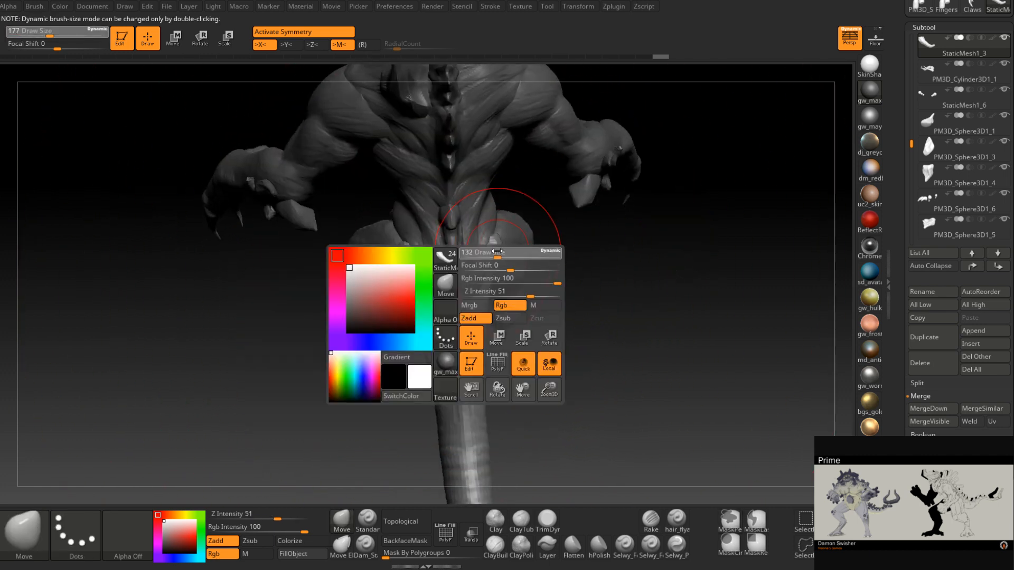
mouse_move(495, 235)
right_mouse_down()
mouse_move(546, 285)
mouse_move(632, 276)
mouse_move(597, 274)
mouse_move(585, 288)
mouse_move(606, 271)
mouse_move(623, 276)
mouse_move(549, 274)
mouse_move(543, 287)
mouse_move(516, 294)
mouse_move(522, 327)
mouse_move(437, 338)
mouse_move(432, 360)
right_mouse_up()
key("ctrl")
key("ctrl")
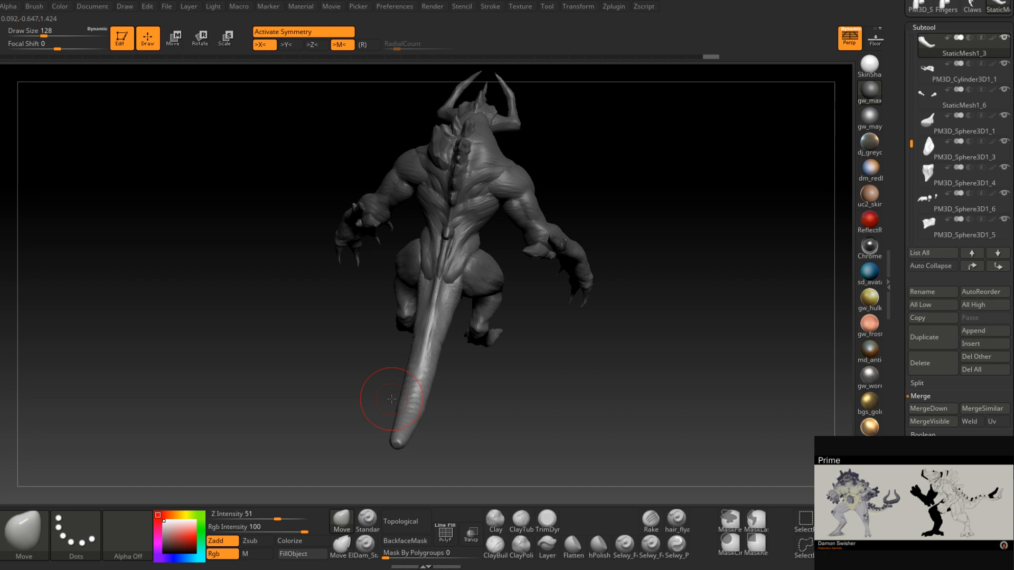
- Refine the tail's underside and tip silhouette from both sides with the Move brush
mouse_move(391, 398)
right_mouse_down()
mouse_move(476, 338)
mouse_move(414, 338)
mouse_move(465, 276)
mouse_move(461, 366)
right_mouse_up()
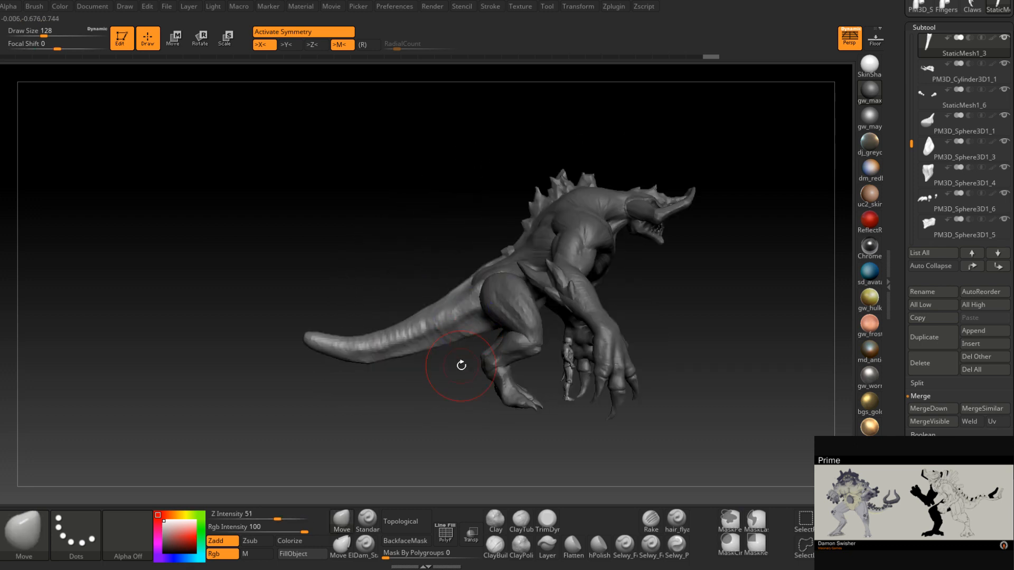
mouse_move(468, 258)
right_mouse_down()
mouse_move(511, 271)
mouse_move(464, 283)
mouse_move(510, 284)
mouse_move(588, 219)
right_mouse_up()
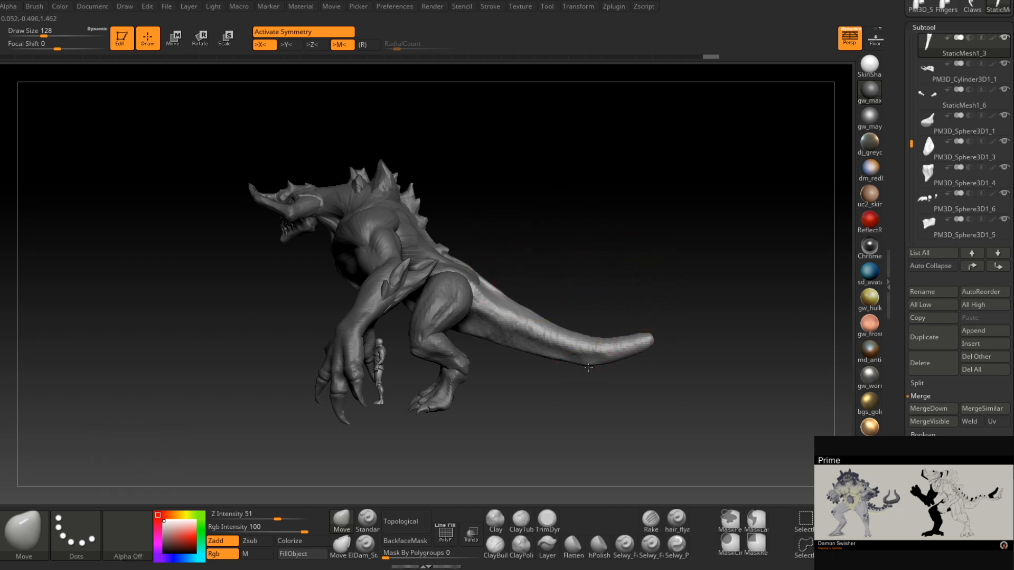
mouse_move(590, 356)
right_mouse_down("alt")
mouse_move(558, 307)
mouse_move(586, 310)
mouse_move(553, 323)
right_mouse_up("alt")
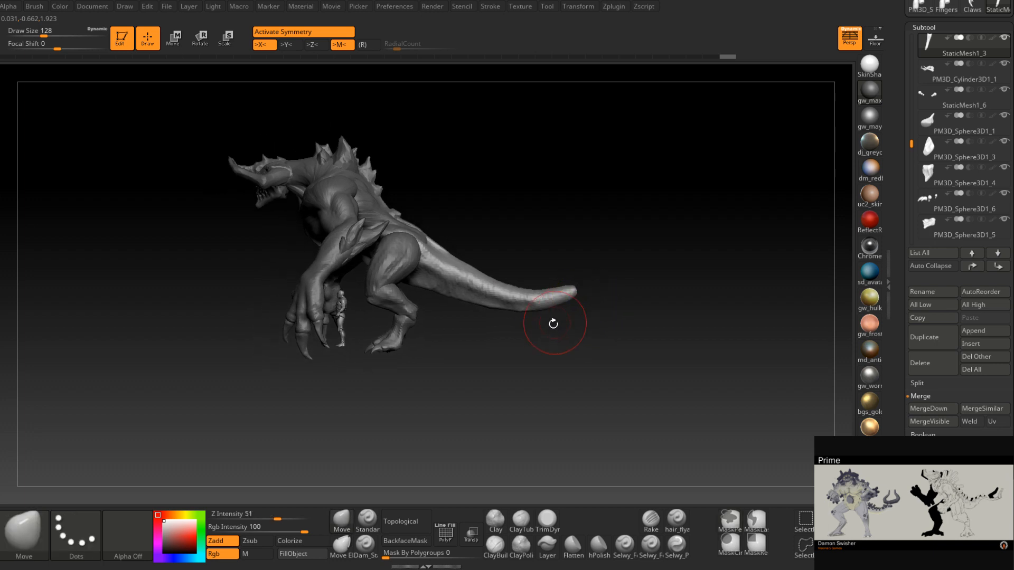
mouse_move(559, 345)
right_mouse_down()
mouse_move(564, 333)
mouse_move(540, 322)
mouse_move(716, 395)
right_mouse_up()
- Select the head subtool in Scale mode, enable transforming all selected subtools, and scale the head pieces together
mouse_move(580, 314)
right_mouse_down("ctrl")
mouse_move(470, 288)
mouse_move(559, 375)
right_mouse_up("ctrl")
left_click(225, 37)
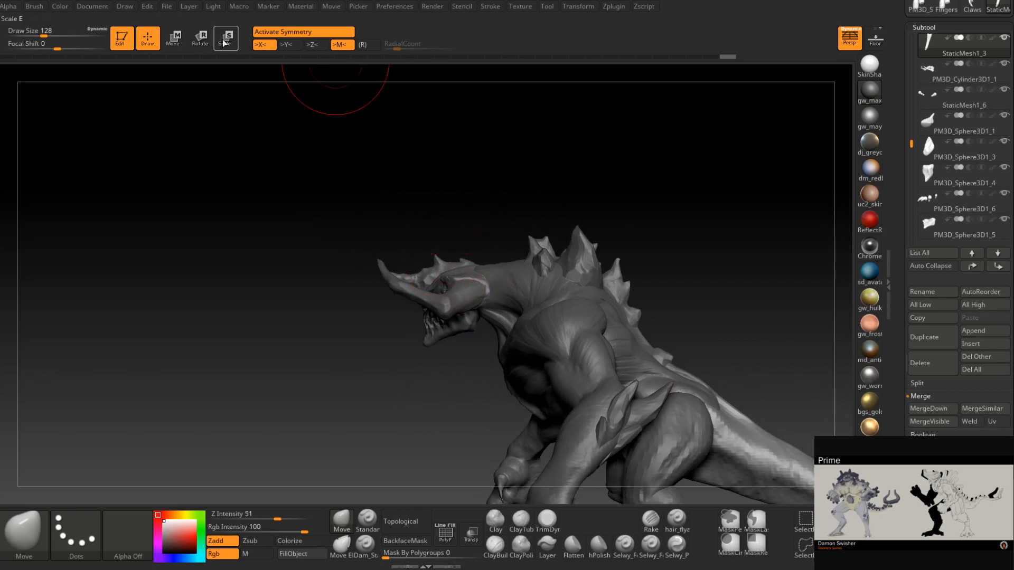
left_click(469, 273, "alt")
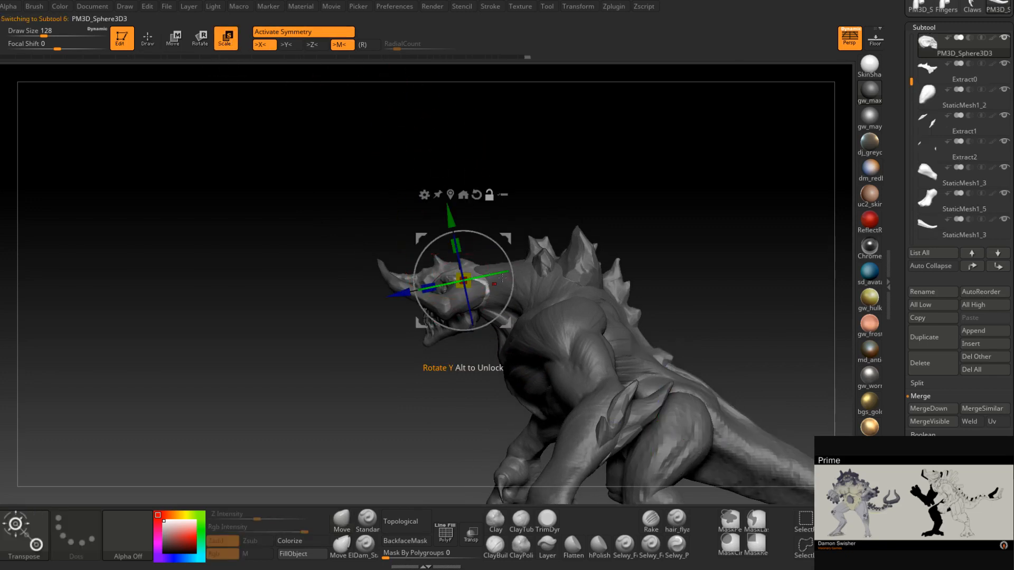
left_click(503, 195)
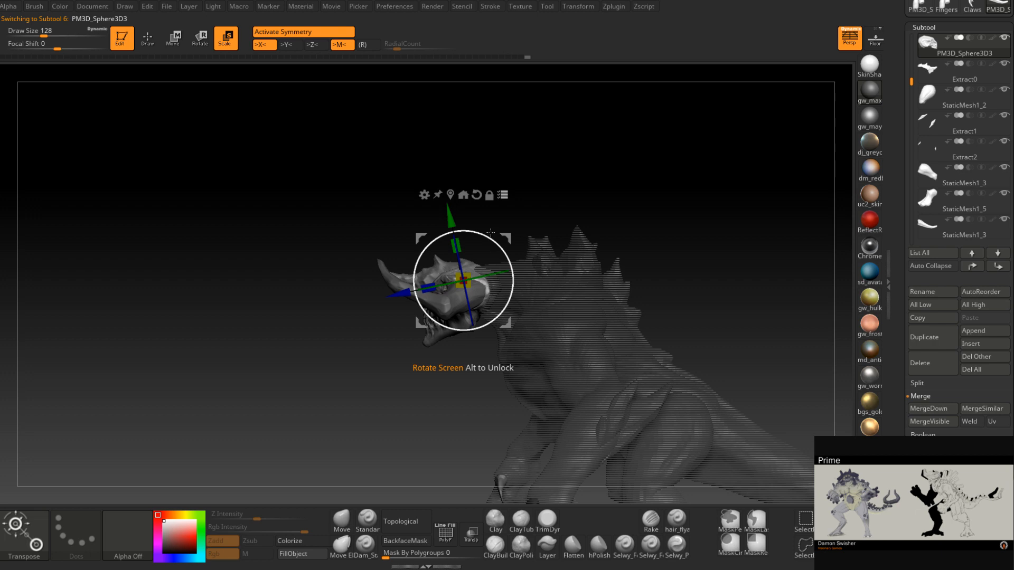
left_click_drag(470, 271, 496, 273)
left_click_drag(556, 220, 545, 239)
right_click_drag(545, 239, 543, 295, "ctrl")
- Fine-tune the size and placement of the grouped head pieces on the neck with the gizmo
left_click_drag(437, 286, 442, 281)
right_click(506, 313)
right_click_drag(505, 251, 503, 213, "alt")
left_click_drag(474, 208, 481, 193)
right_click_drag(482, 193, 619, 216)
left_click(478, 157)
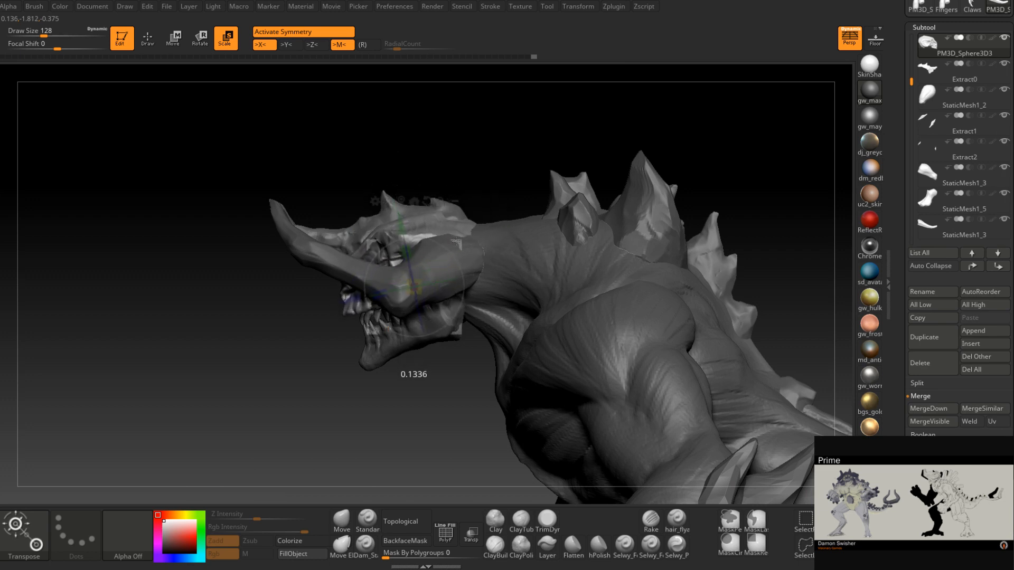
right_click_drag(537, 189, 572, 219)
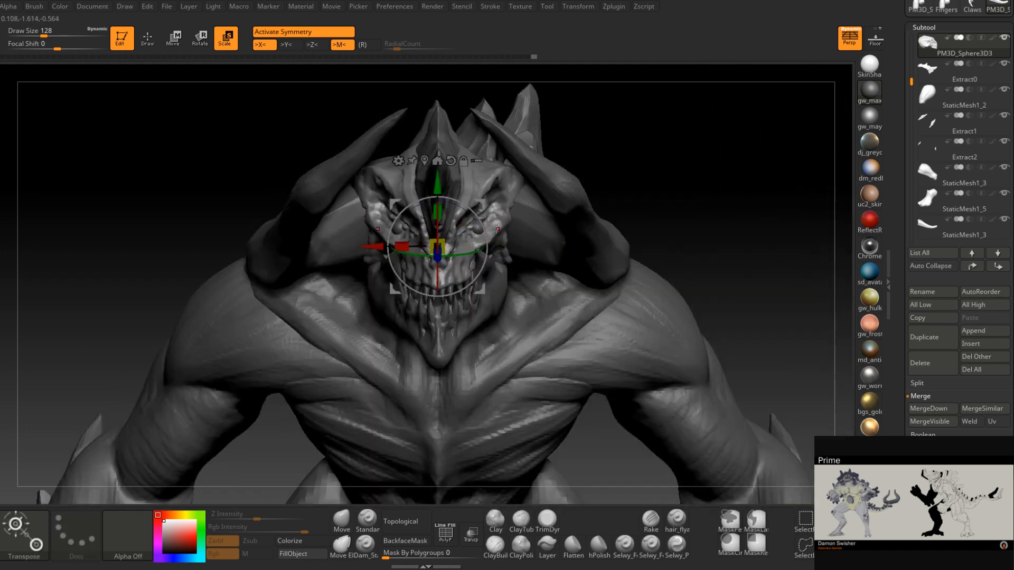
- Select the eyes subtool, switch to Move mode, and centre the gizmo on its mesh
left_click(397, 227, "alt")
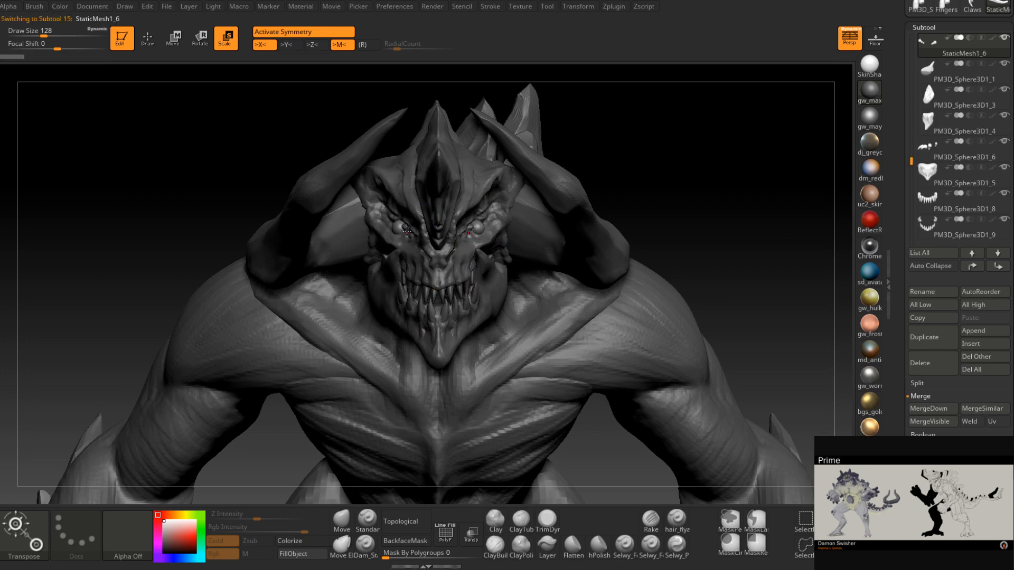
right_click_drag(397, 227, 481, 231)
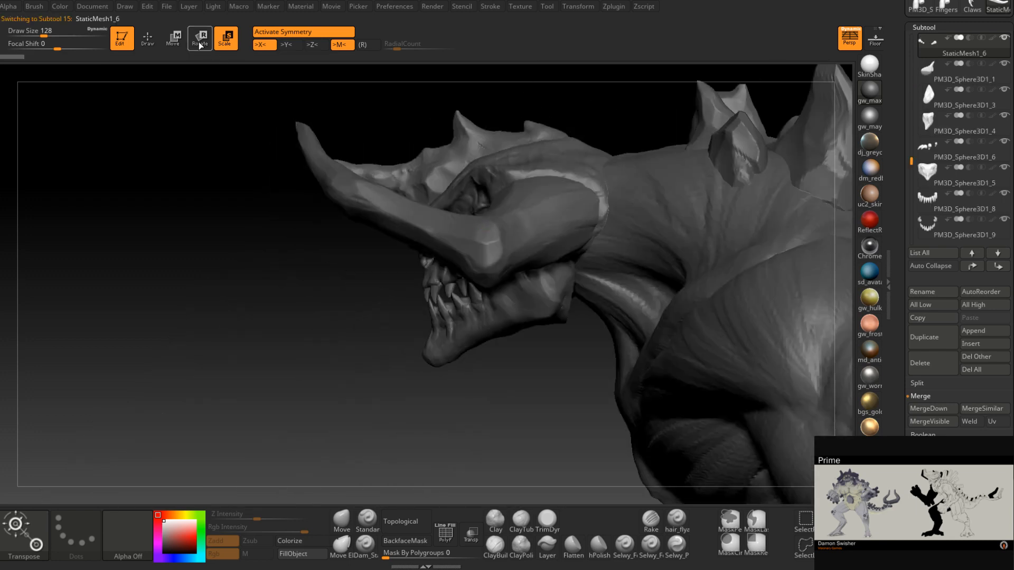
left_click(174, 41)
right_click_drag(492, 285, 464, 161, "ctrl")
right_click_drag(541, 332, 515, 191, "alt")
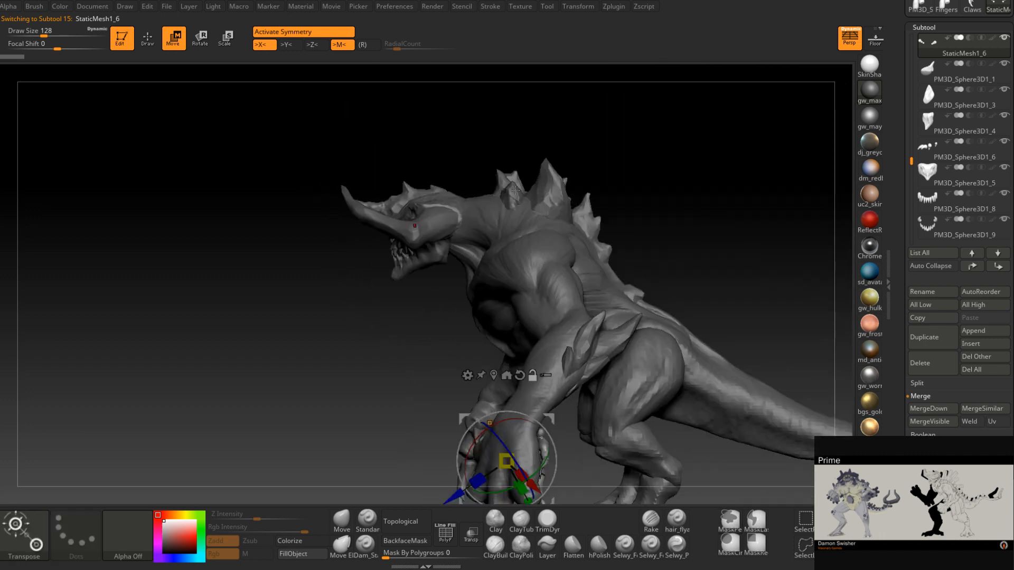
left_click(494, 375)
- Position the eyes in their sockets with the gizmo, working from the front and side
right_click_drag(463, 345, 495, 384, "ctrl")
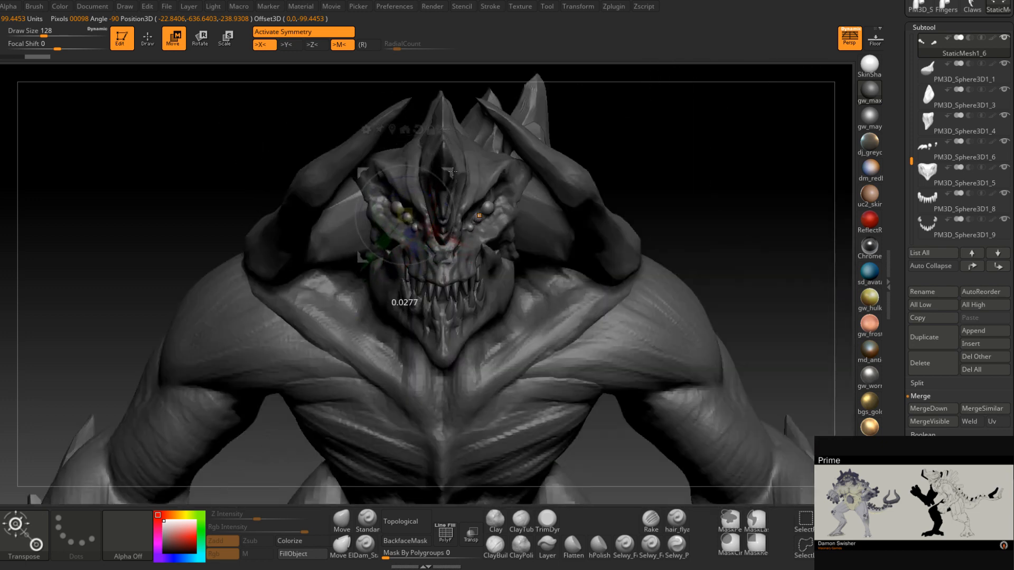
right_click_drag(537, 150, 467, 159)
right_click_drag(496, 361, 560, 340)
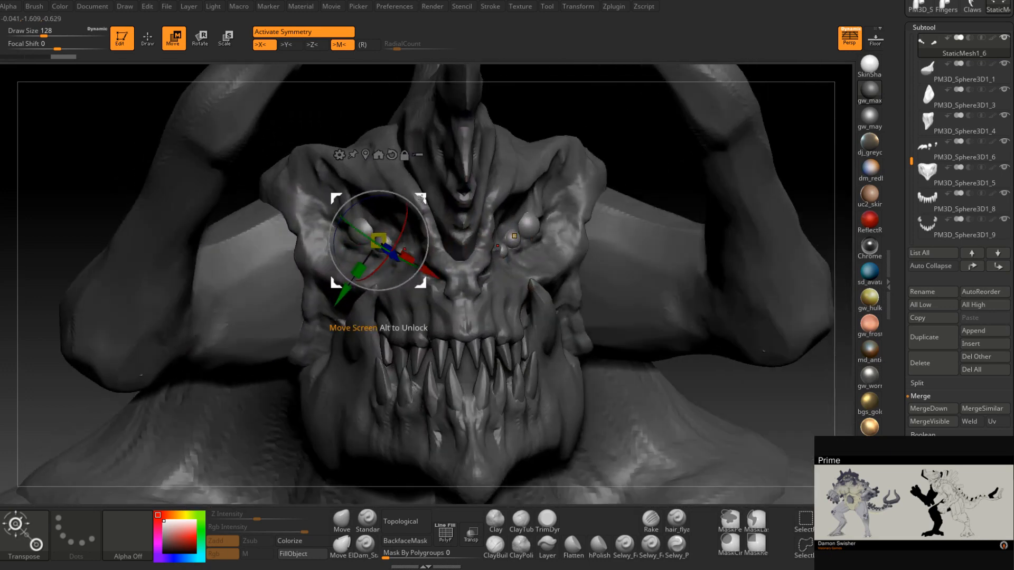
right_click_drag(478, 183, 499, 224)
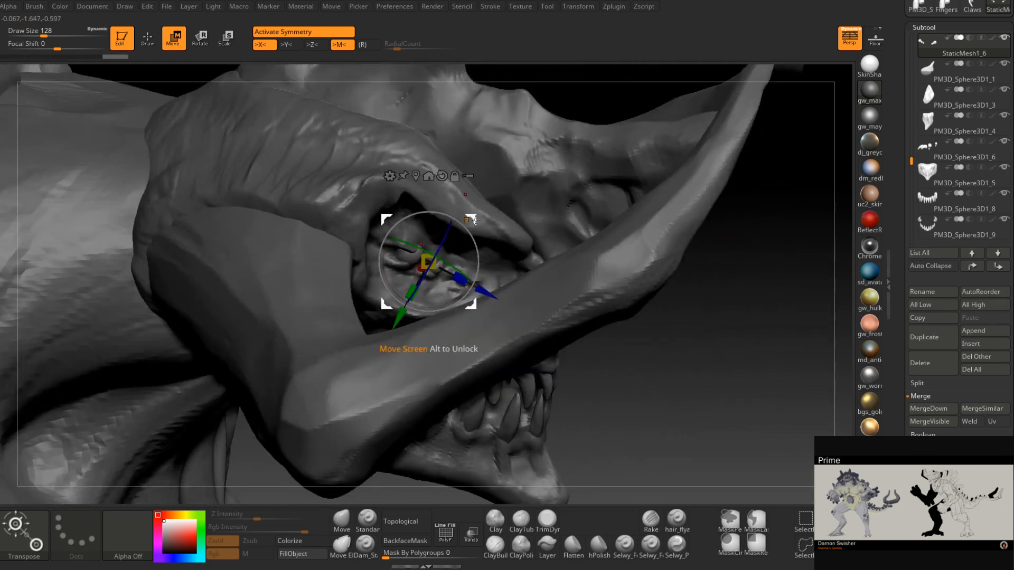
left_click_drag(467, 219, 468, 219)
right_click_drag(499, 223, 451, 221)
mouse_move(583, 237)
right_mouse_down()
mouse_move(538, 275)
mouse_move(542, 267)
mouse_move(549, 283)
right_mouse_up()
- Return to Draw mode and adjust the small eyes within the sockets with the Move brush at draw size 31
left_click(147, 37)
key("space")
left_click_drag(549, 283, 532, 283)
mouse_move(539, 268)
right_mouse_down()
mouse_move(561, 287)
mouse_move(547, 273)
mouse_move(545, 295)
mouse_move(521, 301)
mouse_move(606, 290)
mouse_move(556, 313)
right_mouse_up()
right_click_drag(582, 253, 589, 306)
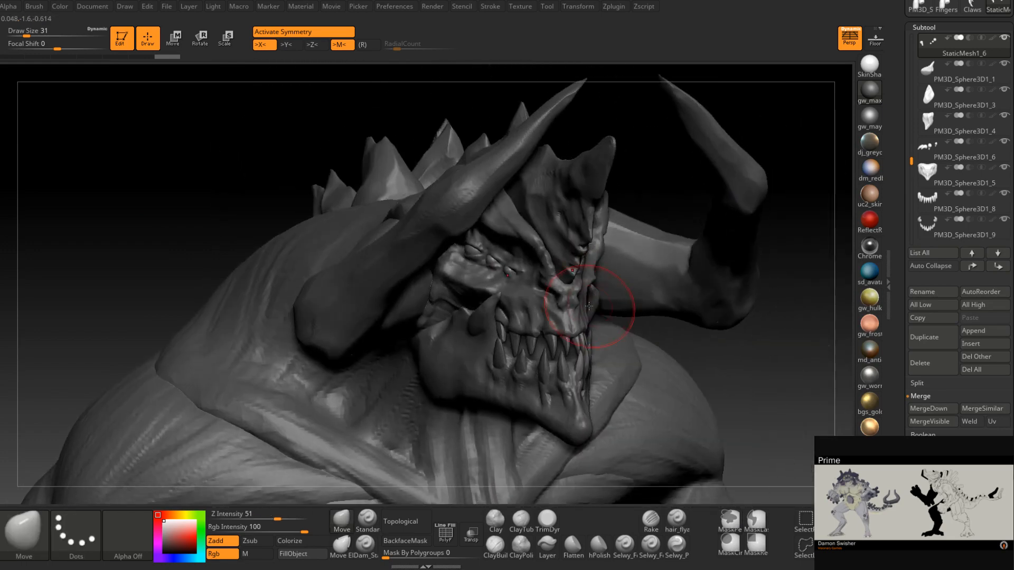
mouse_move(468, 386)
right_mouse_down()
mouse_move(524, 339)
mouse_move(600, 351)
mouse_move(550, 339)
mouse_move(570, 328)
mouse_move(577, 306)
mouse_move(582, 317)
mouse_move(575, 282)
right_mouse_up()
right_click_drag(475, 270, 454, 303)
right_click_drag(585, 340, 523, 317, "ctrl")
right_click_drag(607, 318, 547, 285)
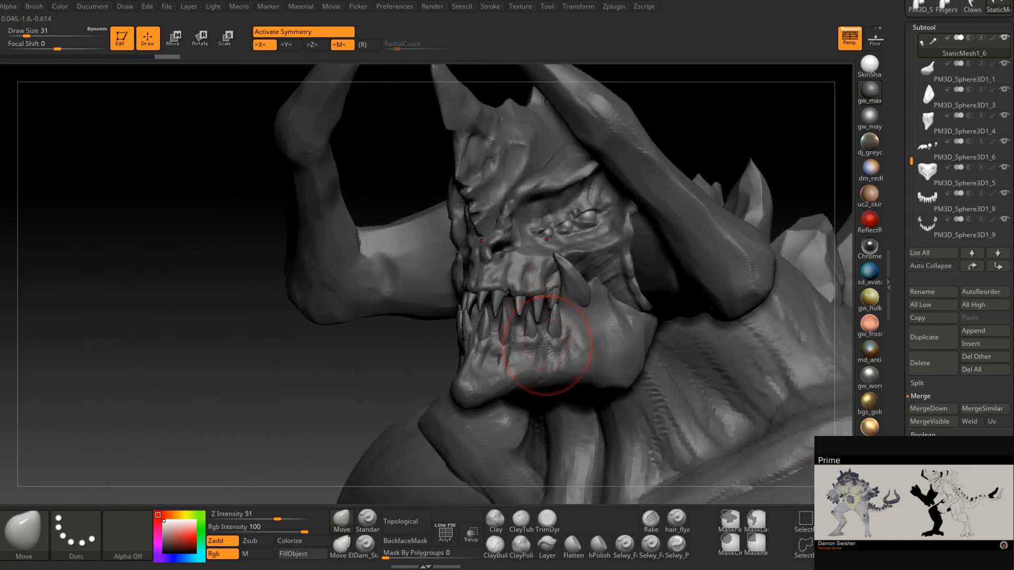
mouse_move(564, 263)
right_mouse_down()
mouse_move(582, 294)
mouse_move(526, 338)
mouse_move(478, 328)
mouse_move(561, 327)
mouse_move(547, 304)
mouse_move(565, 309)
mouse_move(538, 299)
right_mouse_up()
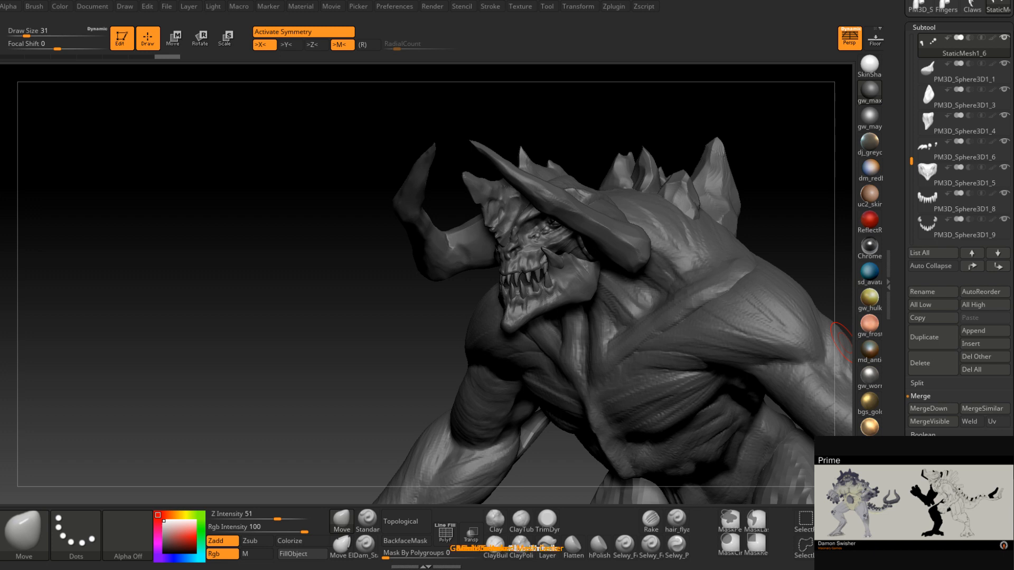
- Select the head subtool and reshape the skin around the eye sockets with a small Move brush
right_click_drag(552, 284, 536, 238)
left_click(534, 255, "alt")
left_click_drag(539, 236, 537, 235)
right_click_drag(538, 236, 520, 235)
key("space")
left_click_drag(554, 227, 550, 227)
right_click_drag(559, 221, 584, 237)
- Refine the brow and eyelids from several angles with the Move brush, and quick-save the project
key("space")
left_click_drag(584, 237, 580, 237)
right_click_drag(580, 239, 539, 244)
key("space")
left_click_drag(531, 241, 534, 242)
mouse_move(542, 243)
right_mouse_down()
mouse_move(552, 234)
mouse_move(543, 237)
mouse_move(577, 243)
right_mouse_up()
key("ctrl+s")
- Set the draw size to 33, mask the area around the upper jaw on the head, and invert the mask
mouse_move(544, 281)
right_mouse_down()
mouse_move(540, 296)
mouse_move(550, 286)
mouse_move(542, 261)
mouse_move(521, 260)
mouse_move(565, 282)
right_mouse_up()
key("space")
left_click_drag(600, 272, 606, 273)
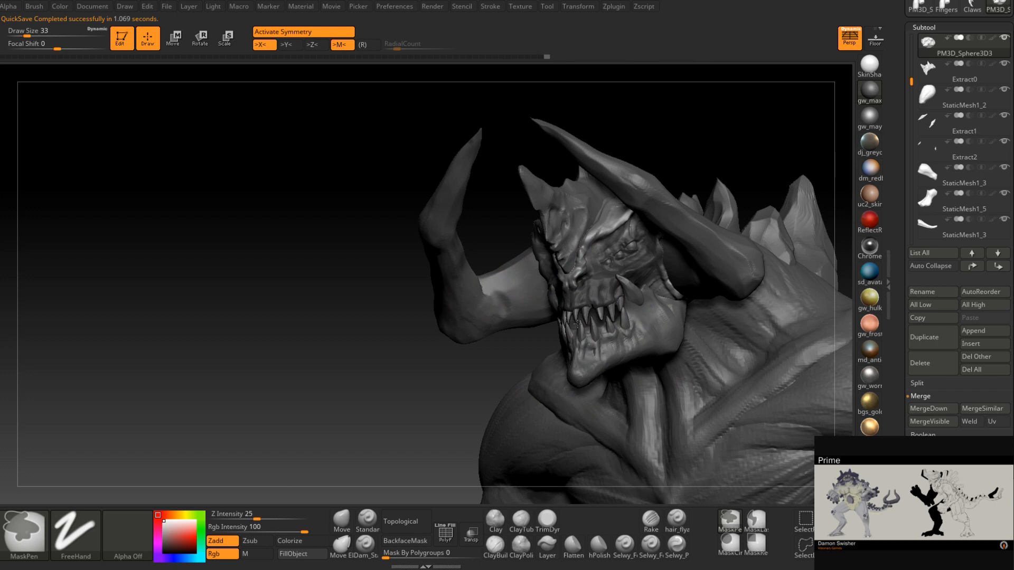
right_click_drag(580, 316, 619, 280)
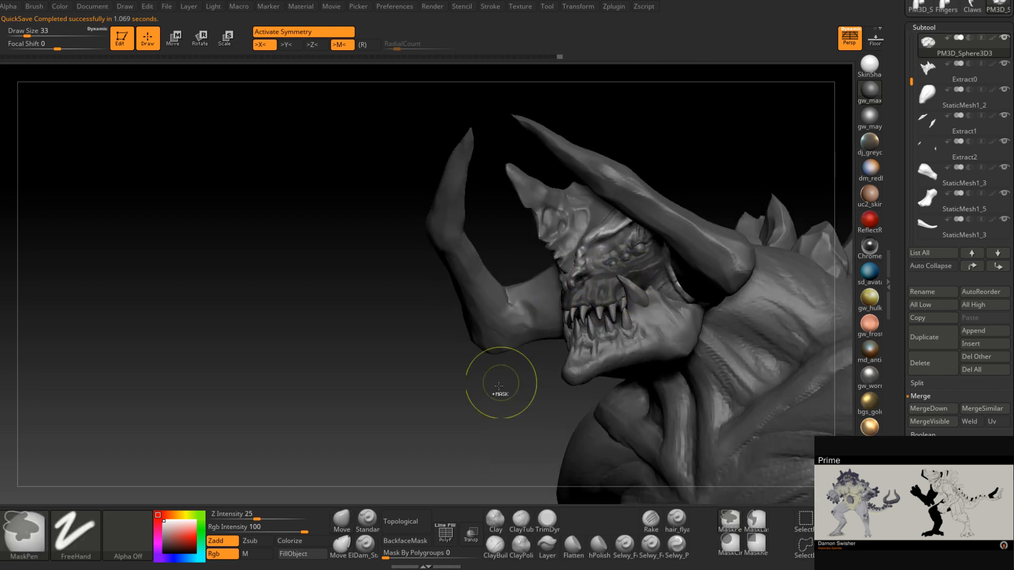
left_click(511, 378, "ctrl")
right_click_drag(511, 378, 464, 365)
right_click_drag(588, 267, 611, 276)
right_click_drag(537, 282, 539, 329, "ctrl")
- Reduce the draw size to 29 and refine the unmasked face around the eyes
key("space")
left_click_drag(572, 257, 570, 257)
key("space")
mouse_move(555, 257)
right_mouse_down()
mouse_move(577, 268)
mouse_move(572, 257)
mouse_move(606, 262)
right_mouse_up()
mouse_move(574, 269)
right_mouse_down()
mouse_move(587, 248)
mouse_move(577, 211)
mouse_move(583, 226)
mouse_move(560, 315)
mouse_move(594, 315)
mouse_move(623, 264)
mouse_move(580, 234)
mouse_move(599, 188)
mouse_move(565, 229)
right_mouse_up()
key("ctrl")
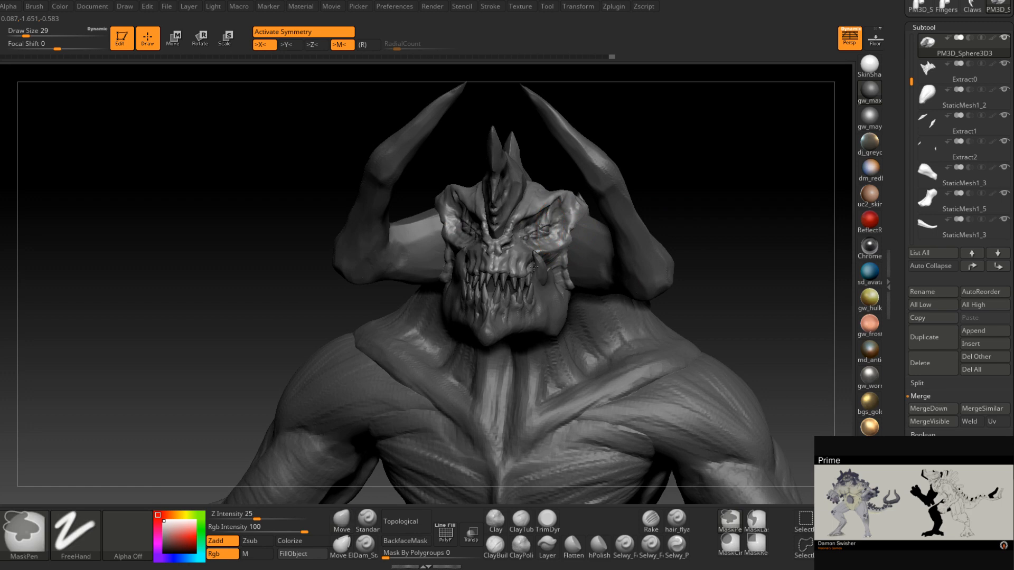
- Enlarge the draw size to 68, mask the rear side of the head, invert the mask and soften its edge
right_click_drag(543, 224, 504, 222)
key("space")
left_click_drag(509, 227, 518, 227)
key("ctrl")
mouse_move(602, 268)
right_mouse_down()
mouse_move(565, 268)
mouse_move(519, 233)
right_mouse_up()
right_click_drag(521, 137, 667, 186)
key("ctrl")
left_click(690, 145, "ctrl")
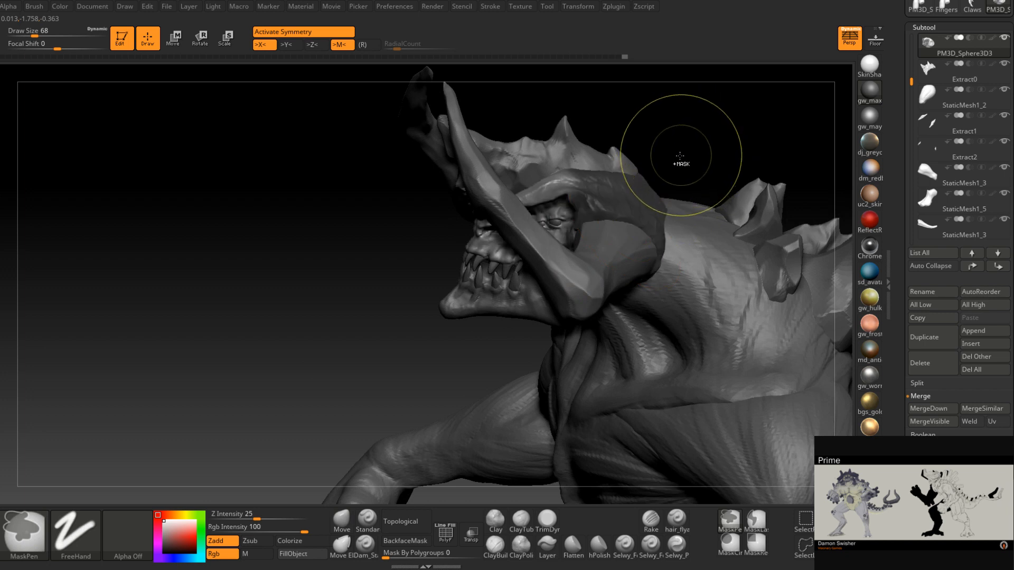
left_click(629, 212, "ctrl")
left_click(656, 182, "ctrl")
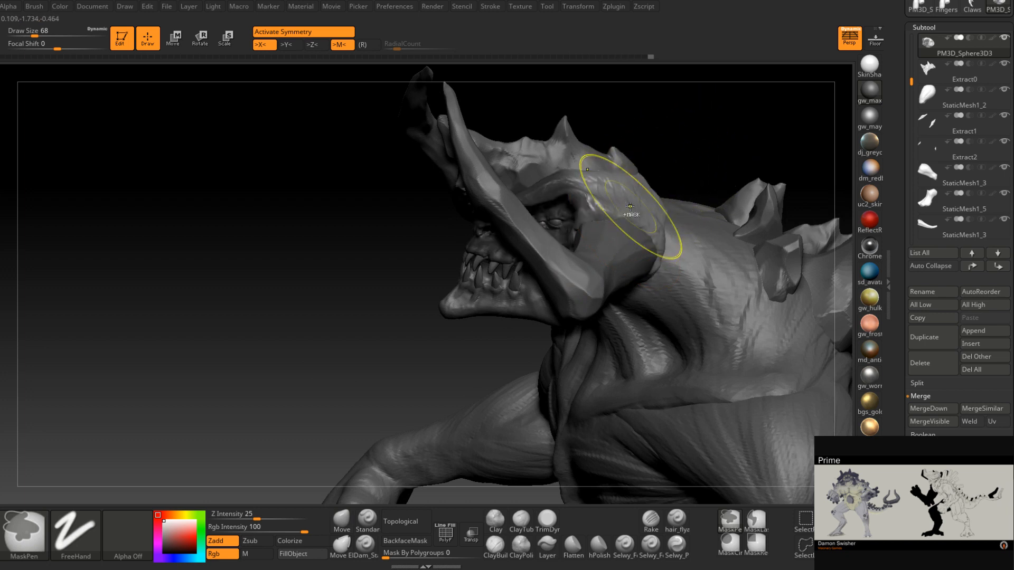
left_click(636, 202, "ctrl")
left_click(638, 205, "ctrl")
- Switch to the Move brush and reshape the unmasked sides of the head from the front
key("b")
key("m")
key("v")
mouse_move(647, 242)
right_mouse_down()
mouse_move(596, 248)
mouse_move(603, 313)
right_mouse_up()
key("space")
left_click_drag(638, 244, 641, 244)
mouse_move(641, 243)
right_mouse_down()
mouse_move(630, 240)
mouse_move(639, 274)
mouse_move(651, 255)
mouse_move(647, 222)
right_mouse_up()
- Select the large horns subtool, set the Move brush's draw size to 136 and adjust the horns' overall shape
left_click(641, 261, "alt")
key("space")
left_click_drag(637, 256, 641, 261)
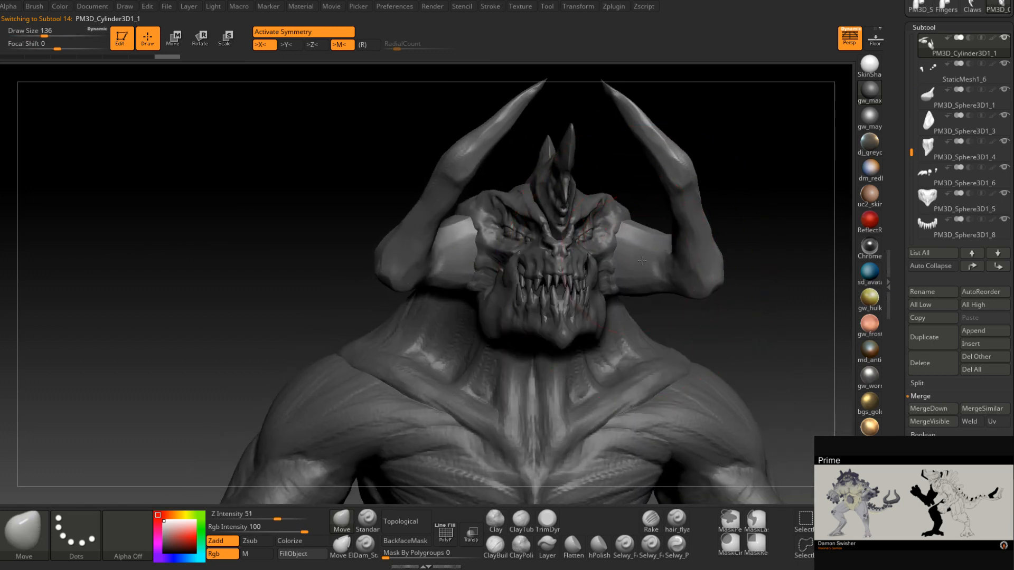
mouse_move(753, 236)
right_mouse_down()
mouse_move(633, 253)
mouse_move(647, 238)
mouse_move(744, 238)
mouse_move(792, 225)
mouse_move(786, 213)
mouse_move(718, 228)
mouse_move(726, 233)
mouse_move(679, 226)
mouse_move(664, 287)
mouse_move(561, 253)
right_mouse_up()
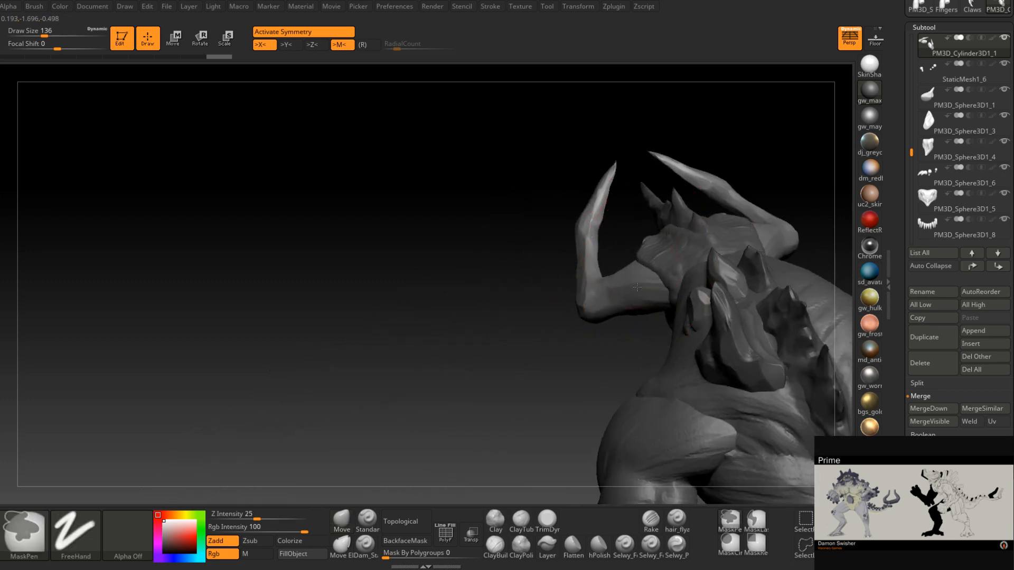
- Reduce the draw size to 41 and reshape the thick horn base where it meets the side of the head
right_click_drag(635, 266, 637, 296, "ctrl")
key("s")
left_click_drag(637, 267, 631, 267)
right_click_drag(631, 266, 620, 266)
key("s")
left_click_drag(620, 267, 617, 267)
mouse_move(603, 261)
right_mouse_down()
mouse_move(636, 268)
mouse_move(645, 257)
right_mouse_up()
key("space")
left_click_drag(641, 257, 618, 258)
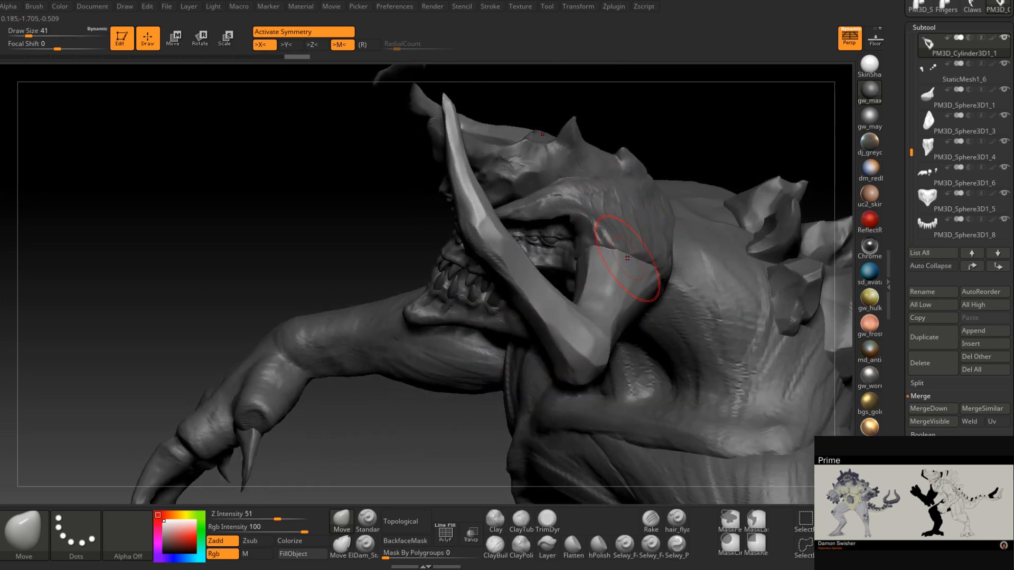
mouse_move(622, 258)
right_mouse_down()
mouse_move(666, 238)
mouse_move(626, 316)
mouse_move(607, 288)
mouse_move(623, 306)
right_mouse_up()
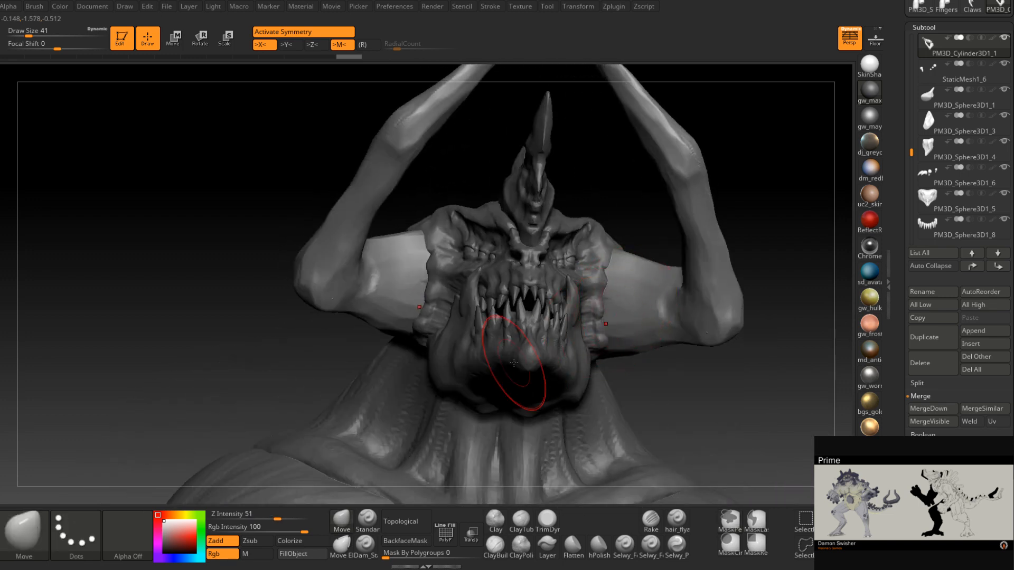
- Switch to ClayBuildup with a draw size of 20 and build up ridges on the horn base beside the eye
left_click(495, 542)
mouse_move(617, 312)
right_mouse_down()
mouse_move(671, 296)
mouse_move(636, 316)
right_mouse_up()
key("space")
left_click(633, 292)
left_click_drag(633, 292, 626, 285)
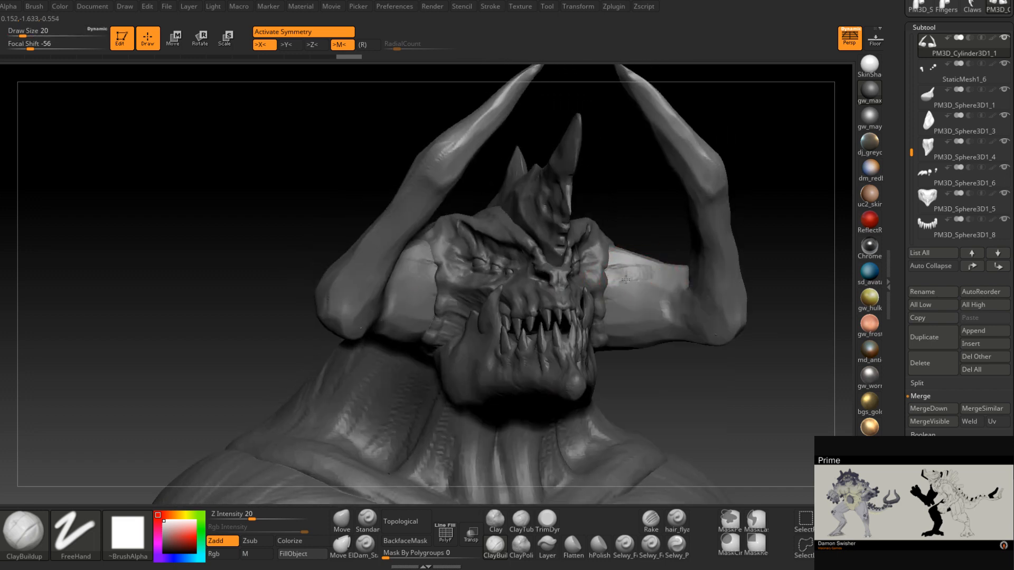
right_click_drag(674, 281, 627, 268)
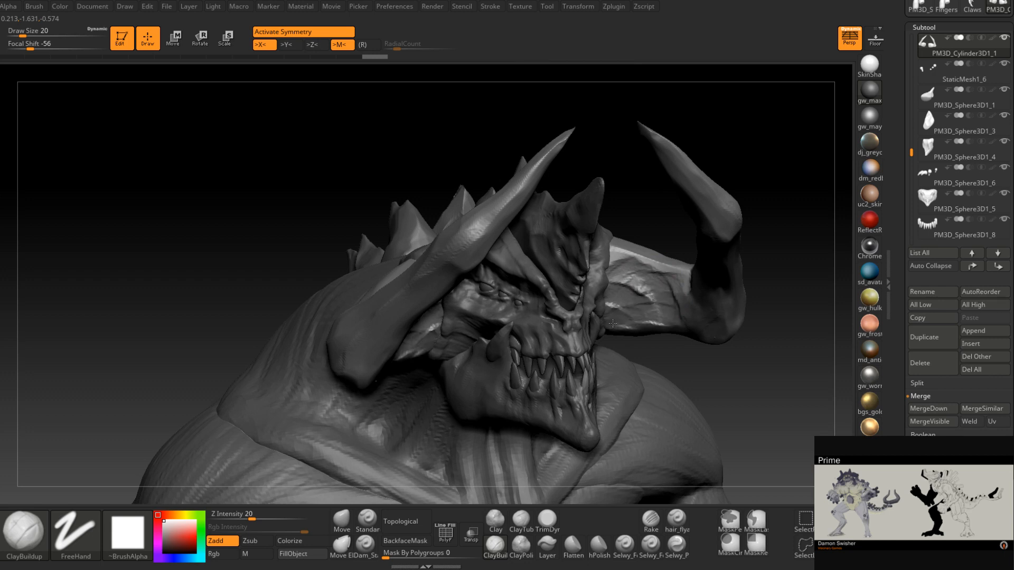
- Extend the ClayBuildup strokes along the underside of the horn base toward its outer bend
right_click_drag(628, 316, 620, 298)
right_click_drag(700, 297, 694, 278)
mouse_move(692, 316)
left_mouse_down()
mouse_move(703, 310)
mouse_move(720, 324)
mouse_move(710, 330)
left_mouse_up()
right_click_drag(671, 335, 647, 325)
mouse_move(737, 327)
right_mouse_down()
mouse_move(747, 340)
mouse_move(737, 333)
right_mouse_up()
- Switch to the Move brush, set the draw size to 25 and pull pointed spikes out of the horn's outer bend
left_click(345, 520)
key("space")
mouse_move(748, 333)
left_mouse_down()
mouse_move(758, 333)
mouse_move(745, 338)
mouse_move(750, 353)
left_mouse_up()
key("space")
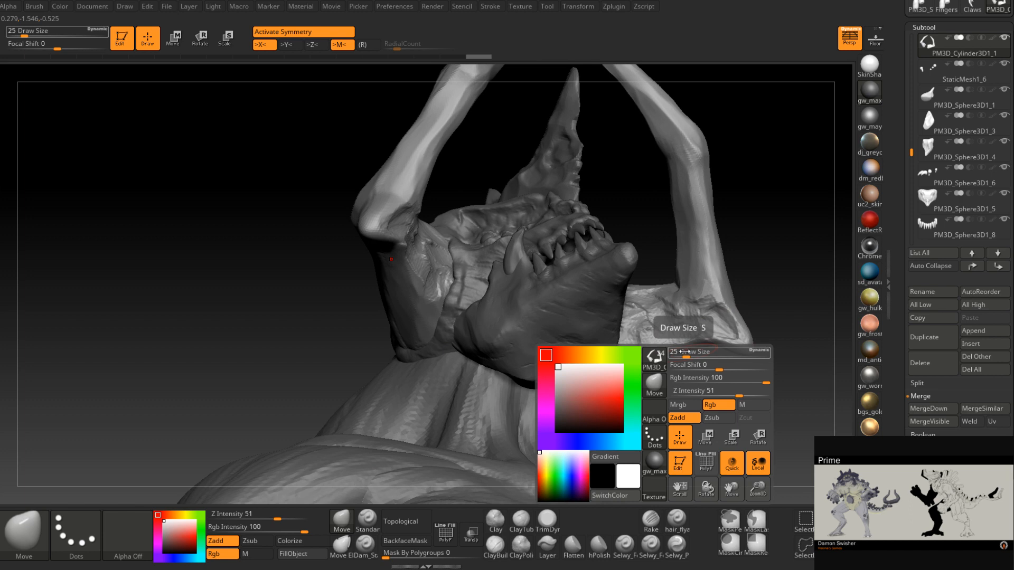
left_click_drag(683, 351, 712, 400)
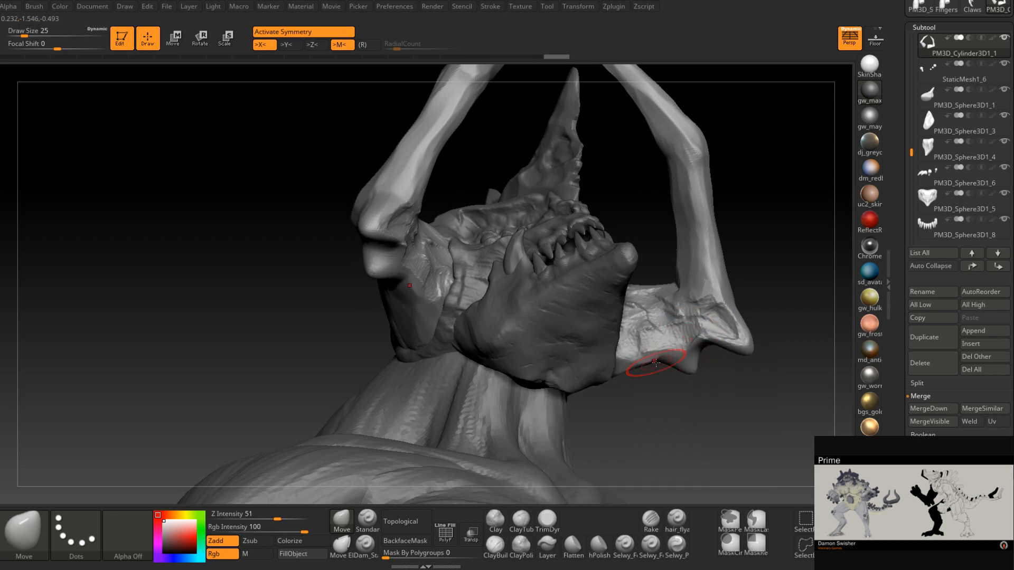
- Switch to TrimDynamic, adjust the brush size and flatten the underside of the horn around the inner spike
left_click(547, 520)
left_click_drag(607, 475, 623, 431)
key("space")
left_click(651, 363)
mouse_move(672, 354)
left_mouse_down()
mouse_move(634, 354)
mouse_move(609, 386)
mouse_move(667, 355)
mouse_move(690, 361)
left_mouse_up()
mouse_move(688, 354)
right_mouse_down()
mouse_move(739, 355)
mouse_move(683, 352)
right_mouse_up()
key("space")
left_click(680, 351)
mouse_move(680, 351)
left_mouse_down()
mouse_move(671, 359)
mouse_move(687, 368)
left_mouse_up()
right_click_drag(687, 368, 687, 337)
left_click_drag(681, 364, 693, 366)
right_click_drag(692, 349, 696, 401)
- Trim flat planes onto the outer spike at the horn's bend, working from several angles
left_click_drag(716, 343, 728, 343)
left_click_drag(733, 339, 742, 346)
right_click_drag(740, 343, 779, 345)
left_click_drag(738, 341, 743, 349)
right_click_drag(744, 345, 707, 341)
left_click_drag(742, 346, 745, 349)
right_click_drag(745, 346, 768, 288)
left_click_drag(730, 345, 738, 338)
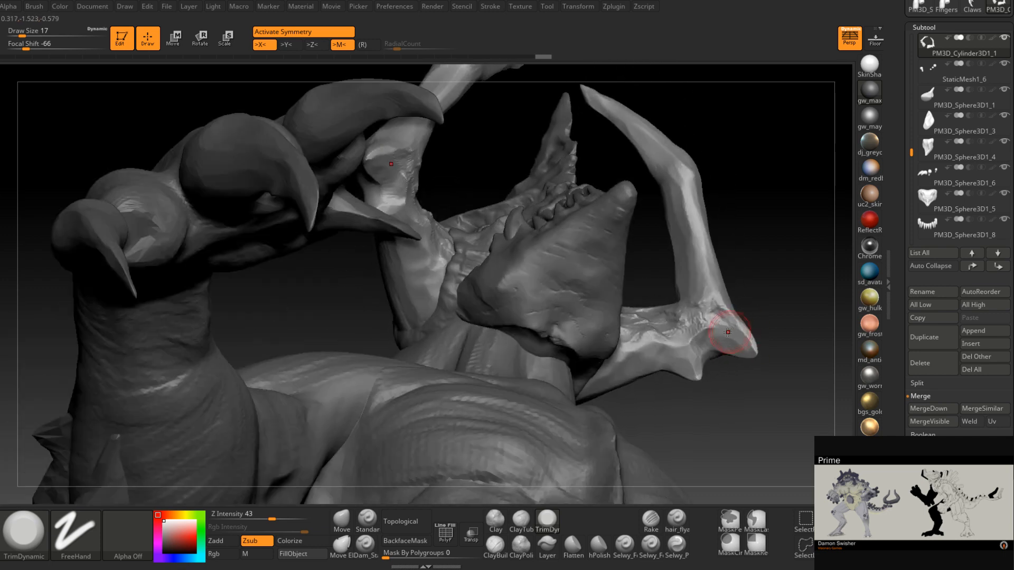
right_click_drag(738, 338, 702, 305)
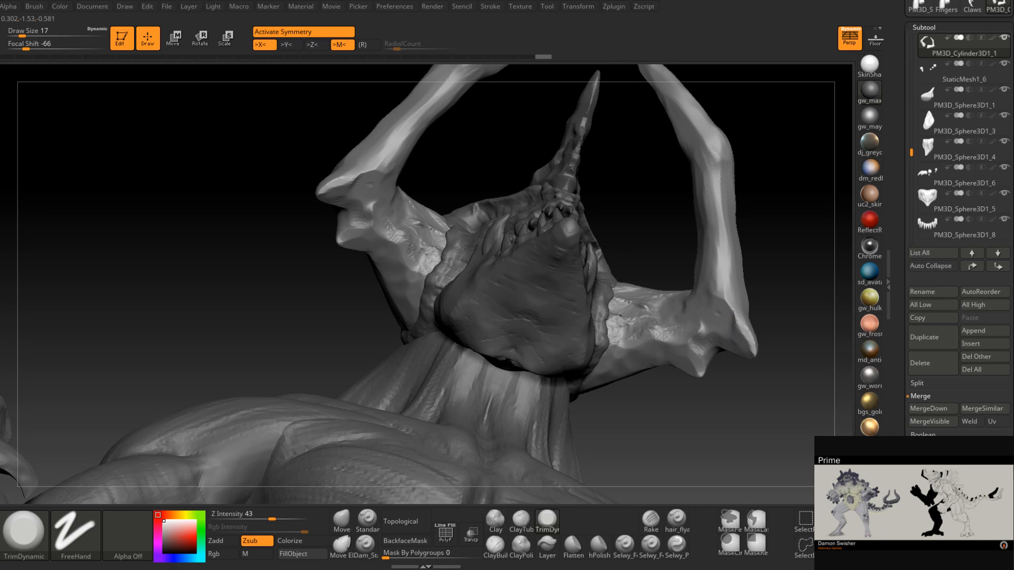
- Plane down the rough clay on the horn base beside the jaw with a draw size of 17
left_click_drag(631, 317, 618, 320)
right_click_drag(623, 319, 636, 338)
left_click_drag(641, 331, 619, 329)
left_click_drag(655, 332, 668, 339)
mouse_move(678, 335)
right_mouse_down()
mouse_move(660, 301)
mouse_move(652, 325)
right_mouse_up()
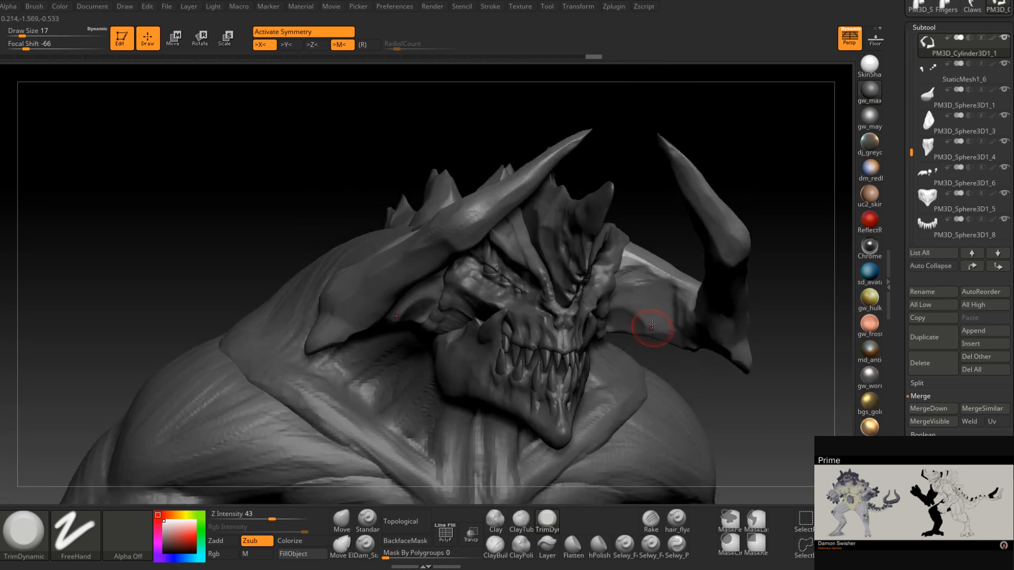
- Trim the horn's outer spike, enlarge the draw size to 25 and flatten the lower shaft above it
mouse_move(628, 270)
right_mouse_down()
mouse_move(706, 312)
mouse_move(717, 310)
mouse_move(717, 285)
mouse_move(735, 324)
right_mouse_up()
left_click_drag(737, 362, 754, 294)
mouse_move(782, 236)
right_mouse_down()
mouse_move(788, 223)
mouse_move(777, 231)
right_mouse_up()
key("s")
left_click_drag(777, 231, 779, 230)
left_click_drag(754, 270, 734, 296)
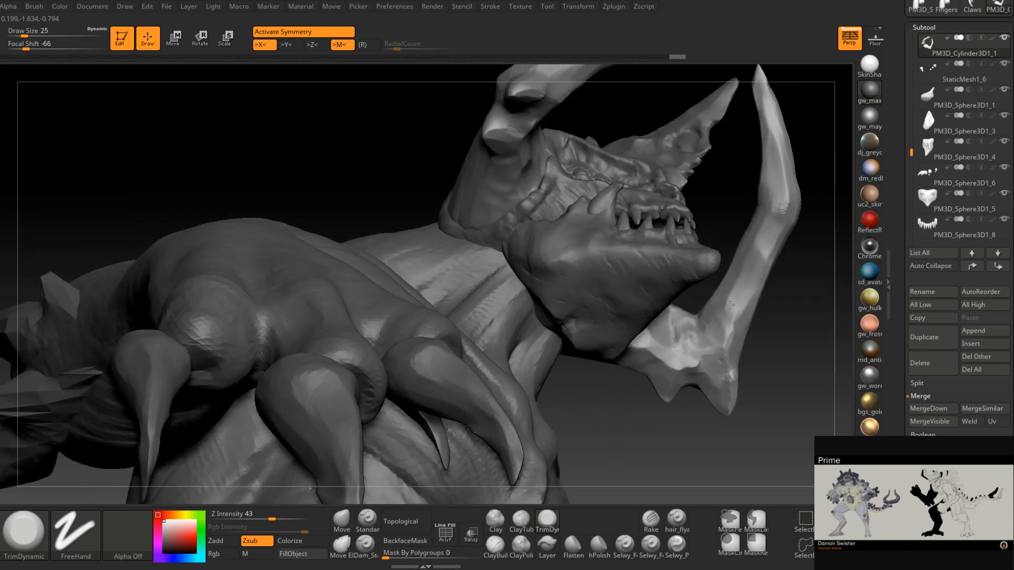
- Reduce the draw size to 20 and cut angular planes along the front of the horn's shaft
right_click_drag(754, 265, 766, 252)
mouse_move(734, 298)
right_mouse_down()
mouse_move(725, 343)
mouse_move(701, 363)
mouse_move(660, 338)
mouse_move(727, 328)
right_mouse_up()
key("[")
right_click_drag(784, 246, 733, 274)
right_click_drag(703, 351, 724, 285)
mouse_move(687, 359)
right_mouse_down()
mouse_move(674, 343)
mouse_move(720, 306)
mouse_move(704, 287)
mouse_move(706, 299)
right_mouse_up()
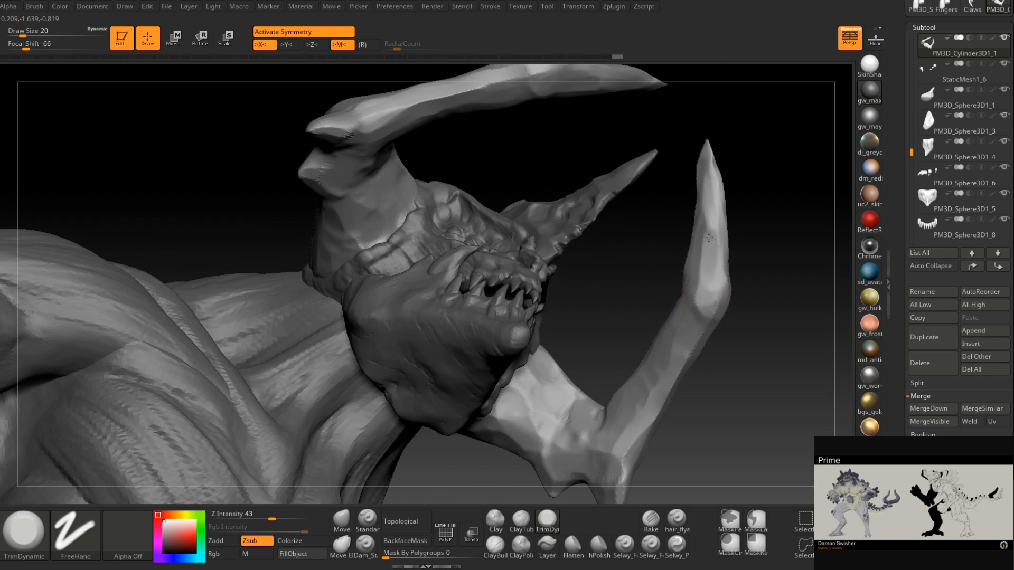
- Plane the horn's upper section between the bend and the tip, smoothing the surface in between
right_click_drag(709, 241, 718, 232)
mouse_move(691, 282)
right_mouse_down()
mouse_move(704, 305)
mouse_move(691, 314)
mouse_move(708, 248)
right_mouse_up()
mouse_move(710, 189)
right_mouse_down()
mouse_move(700, 253)
mouse_move(708, 259)
right_mouse_up()
left_click_drag(708, 260, 719, 232, "shift")
right_click_drag(722, 188, 694, 263)
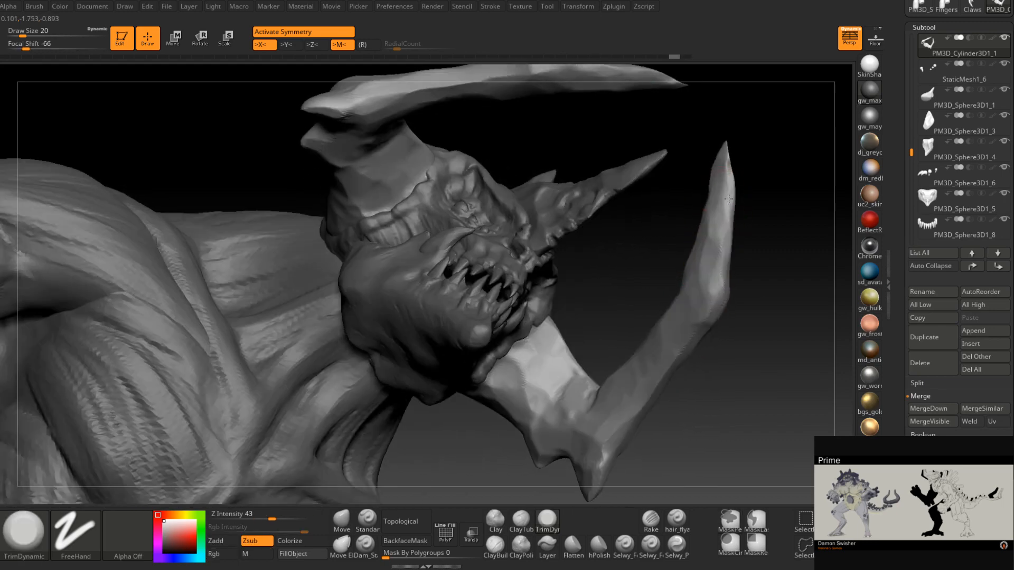
- Set the draw size to 16 and sharpen the planes around the horn's tip, upper bend and shaft
key("space")
left_click(723, 188)
left_click_drag(723, 188, 723, 190)
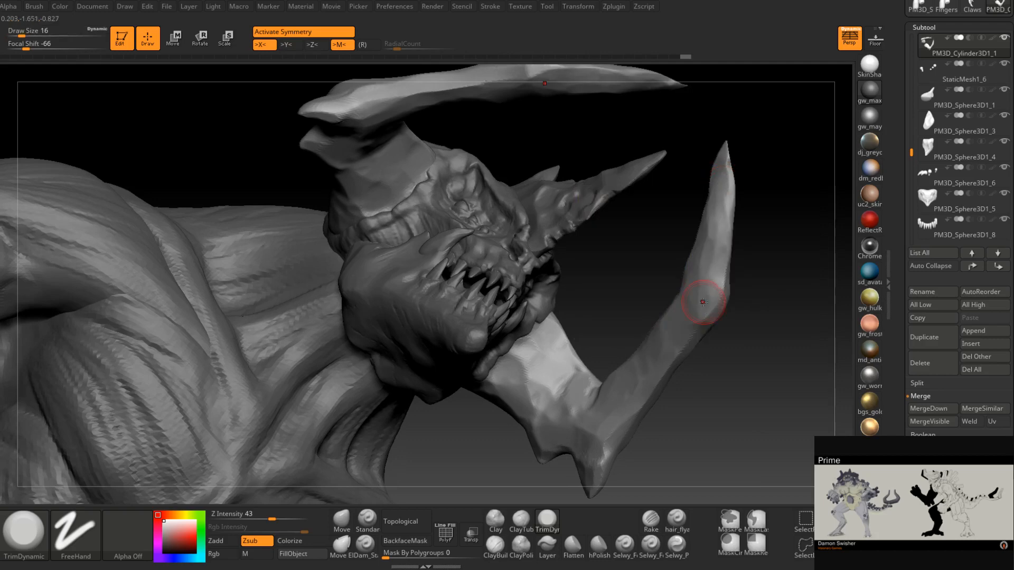
right_click_drag(705, 306, 704, 314)
right_click_drag(678, 381, 672, 348)
mouse_move(633, 378)
right_mouse_down()
mouse_move(659, 317)
mouse_move(676, 309)
right_mouse_up()
- Enlarge the draw size to 23 and flatten the outer side of the horn's shaft down to the lower bend
key("space")
left_click_drag(679, 309, 678, 309)
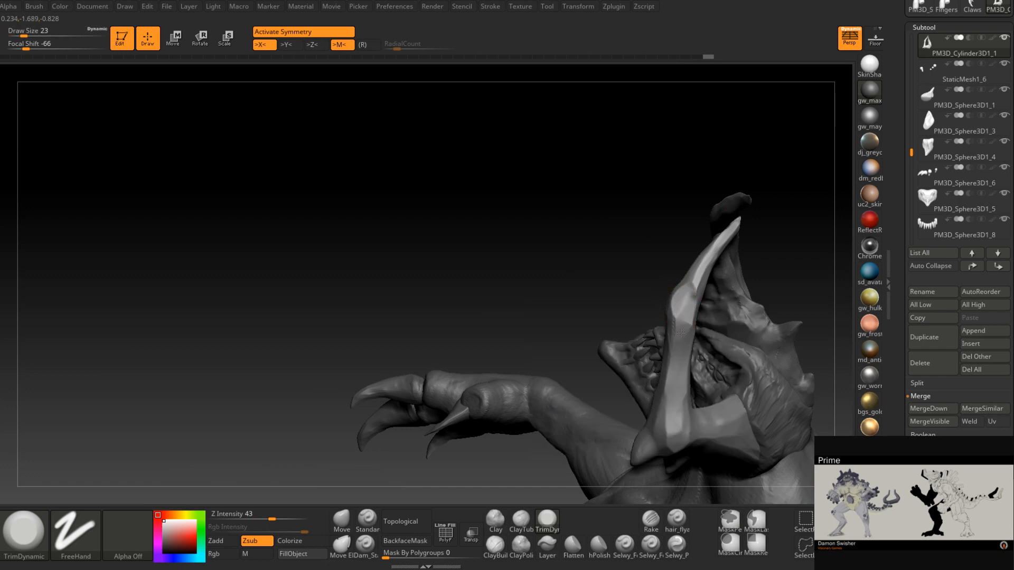
right_click_drag(682, 332, 686, 320)
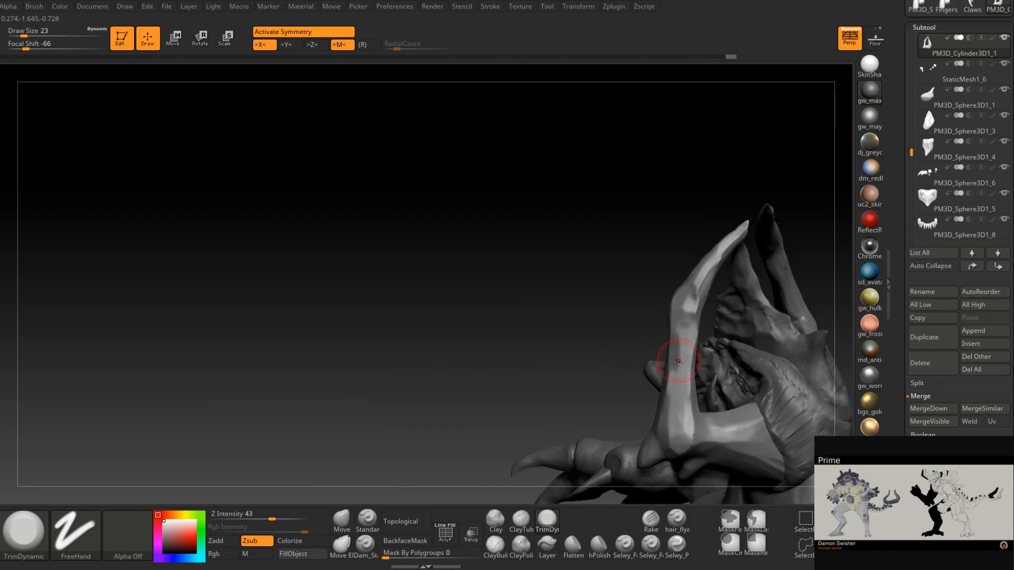
right_click_drag(676, 359, 686, 360)
mouse_move(682, 428)
right_mouse_down()
mouse_move(697, 429)
mouse_move(619, 328)
right_mouse_up()
- Set the draw size to 16 and refine the planes on the outer spike below the horn's bend
right_click_drag(619, 327, 620, 348, "ctrl")
left_click_drag(575, 262, 565, 360)
right_click_drag(572, 351, 563, 340)
key("space")
left_click_drag(569, 334, 565, 332)
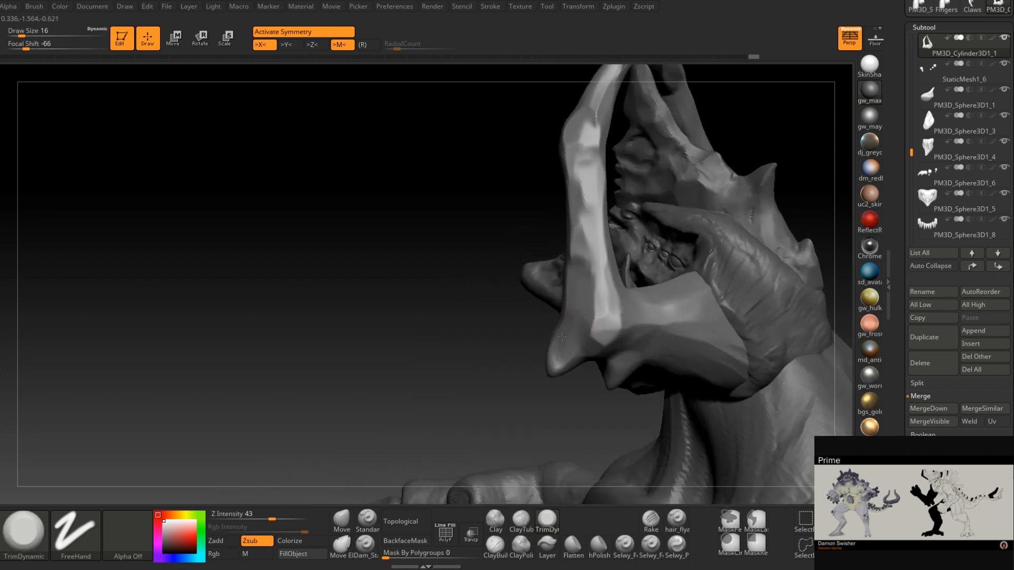
right_click_drag(559, 363, 608, 343)
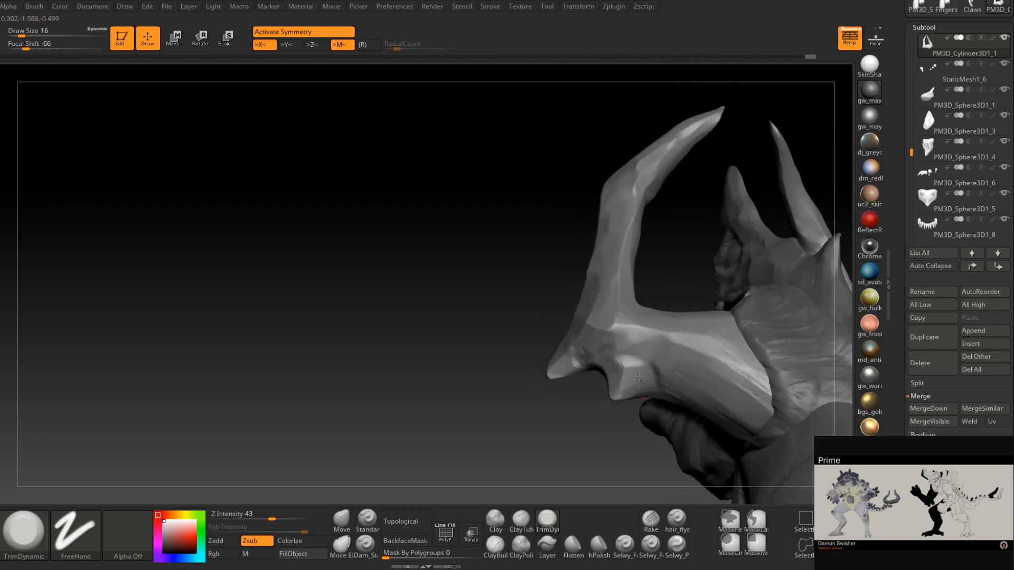
- Enlarge the draw size to 27 and flatten the rear of the horn base and its inner corner with the shaft
left_click_drag(686, 380, 723, 358)
right_click_drag(647, 369, 670, 358)
key("space")
left_click_drag(695, 361, 701, 361)
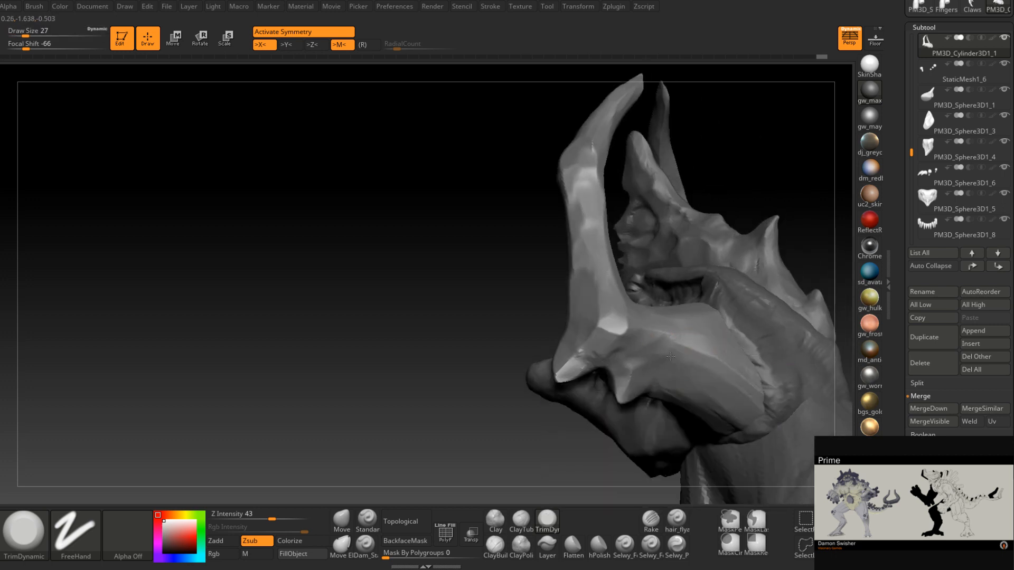
right_click_drag(712, 358, 660, 325)
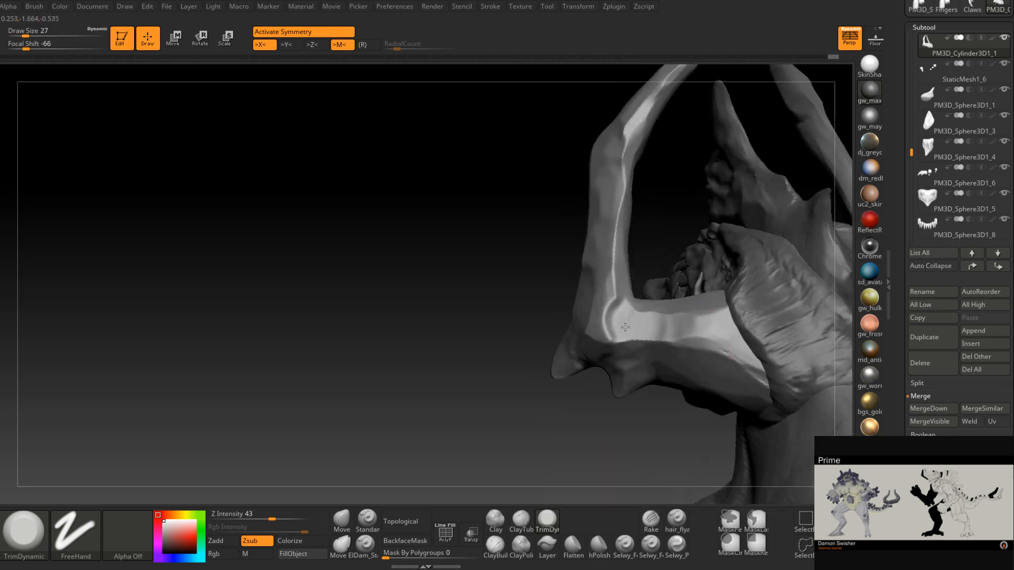
mouse_move(614, 288)
left_mouse_down()
mouse_move(614, 230)
mouse_move(615, 321)
left_mouse_up()
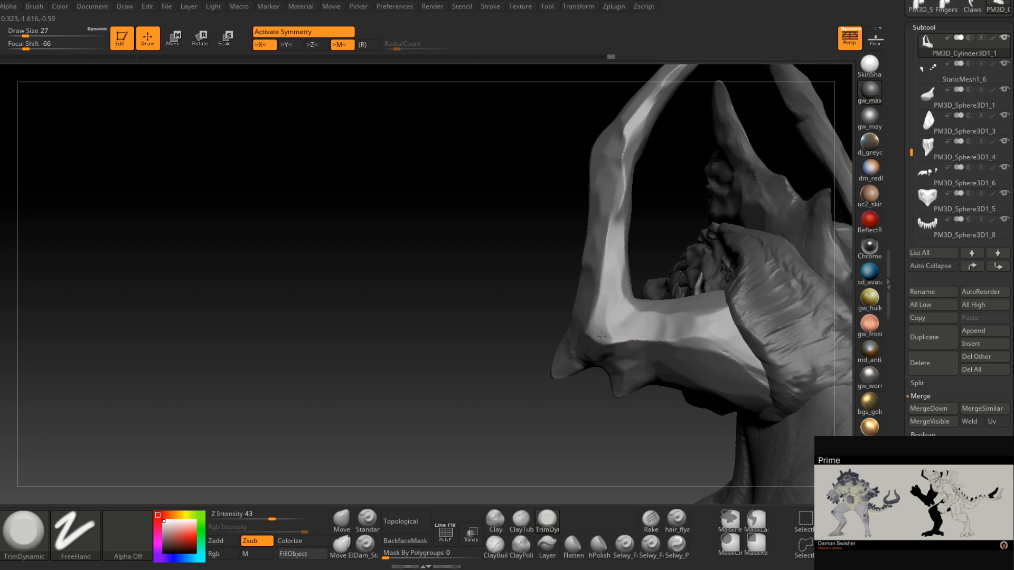
- Reduce the draw size to 18 and crisp up the edge along the lower bend and horn base
right_click_drag(645, 338, 616, 328)
key("space")
left_click_drag(612, 320, 608, 319)
right_click_drag(609, 321, 638, 317)
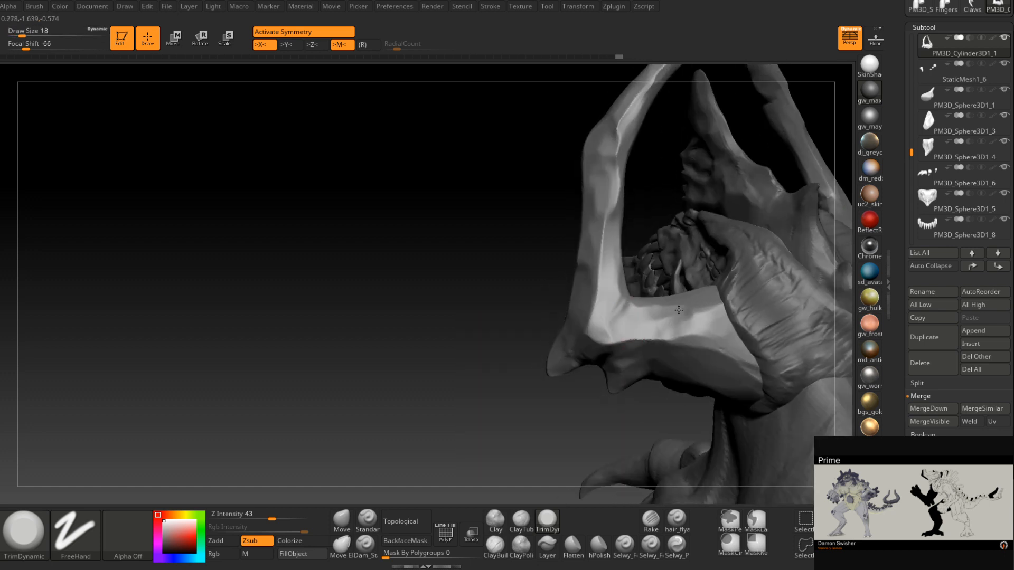
mouse_move(717, 333)
right_mouse_down()
mouse_move(695, 327)
mouse_move(703, 315)
right_mouse_up()
- Set the draw size to 20 and trim the upper surface of the horn base between the bend and the head
key("space")
left_click_drag(704, 315, 709, 316)
mouse_move(713, 289)
right_mouse_down()
mouse_move(707, 305)
mouse_move(623, 359)
right_mouse_up()
key("space")
left_click_drag(623, 365, 618, 364)
right_click_drag(618, 359, 641, 314)
left_click_drag(660, 305, 649, 306)
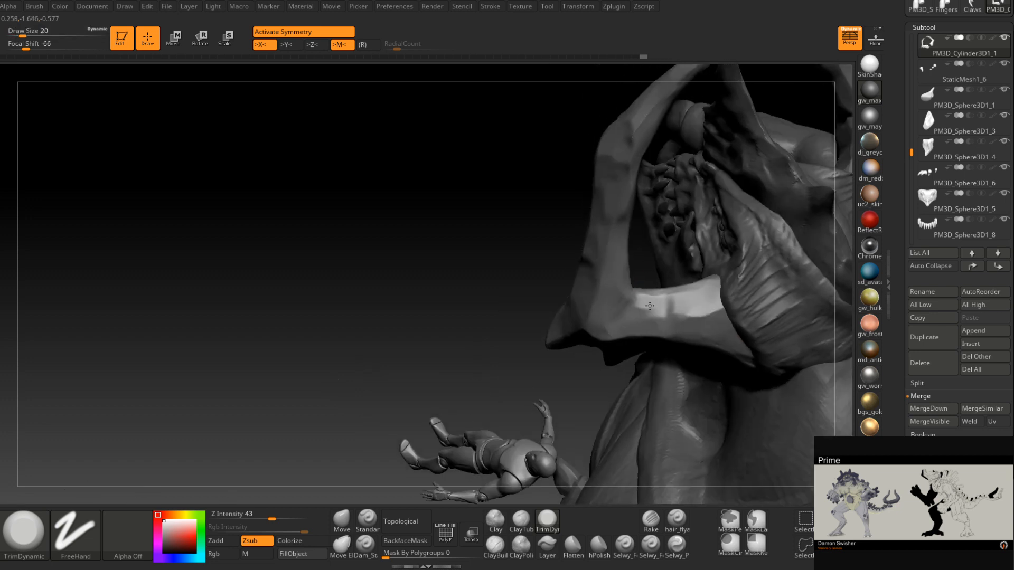
right_click_drag(701, 299, 631, 317)
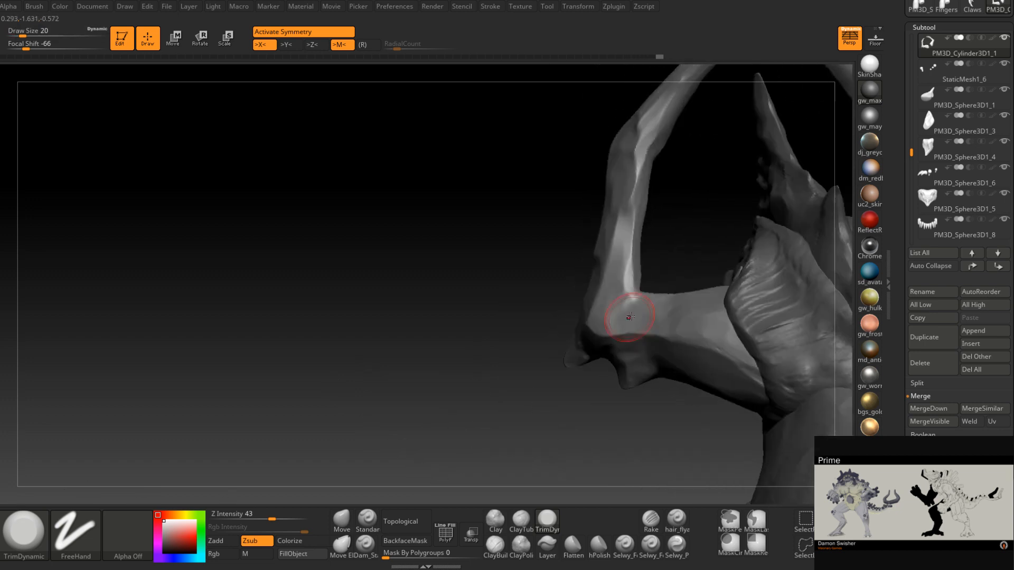
- Plane the rear of the horn's shaft, reduce the draw size to 17 and refine the upper bend
left_click_drag(624, 274, 639, 179)
right_click_drag(635, 173, 566, 243)
left_click_drag(595, 223, 555, 254)
right_click_drag(611, 201, 593, 241, "ctrl")
key("space")
left_click_drag(590, 243, 585, 245)
right_click_drag(584, 245, 563, 268)
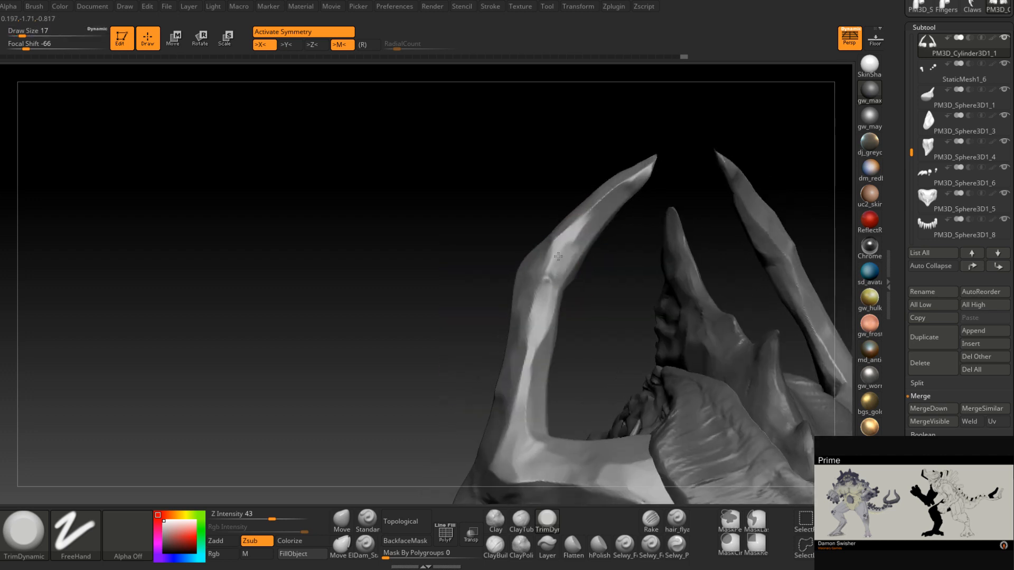
- Trim the horn's tip, reducing the draw size to 13, and refine the planes on its upper section
left_click_drag(640, 170, 637, 181)
right_click_drag(637, 181, 649, 186)
key("space")
left_click_drag(638, 191, 634, 189)
right_click_drag(647, 167, 604, 187)
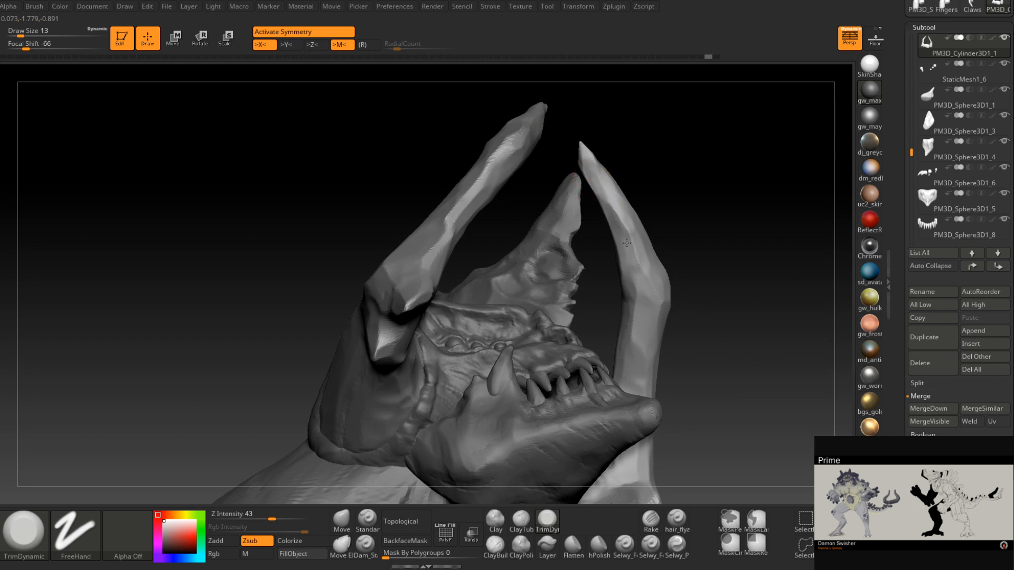
right_click_drag(650, 298, 646, 240)
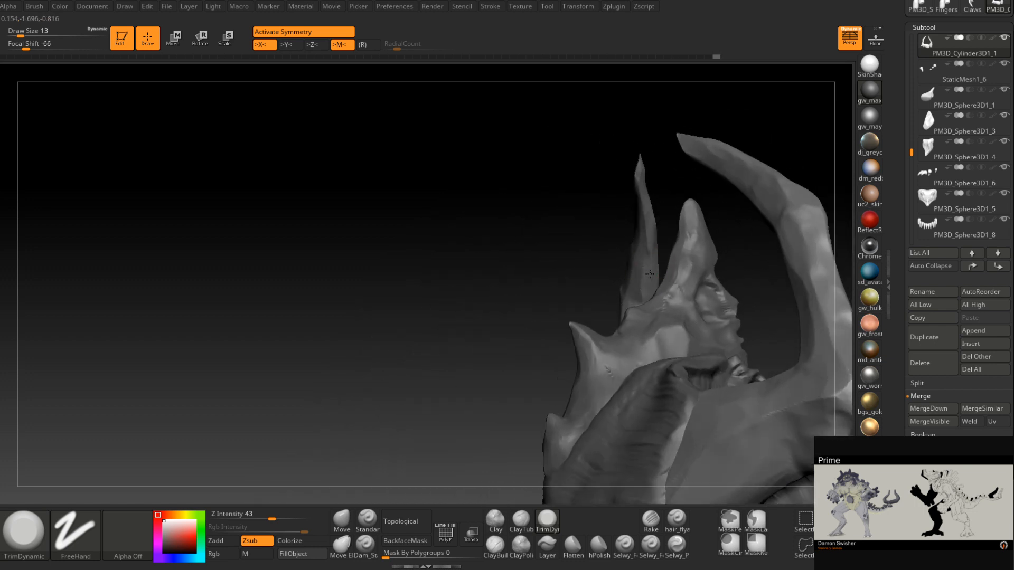
- Clean up the planes on the back of the horn's shaft from the upper bend down to the spikes
mouse_move(651, 249)
right_mouse_down()
mouse_move(692, 238)
mouse_move(658, 185)
mouse_move(696, 211)
mouse_move(632, 305)
right_mouse_up()
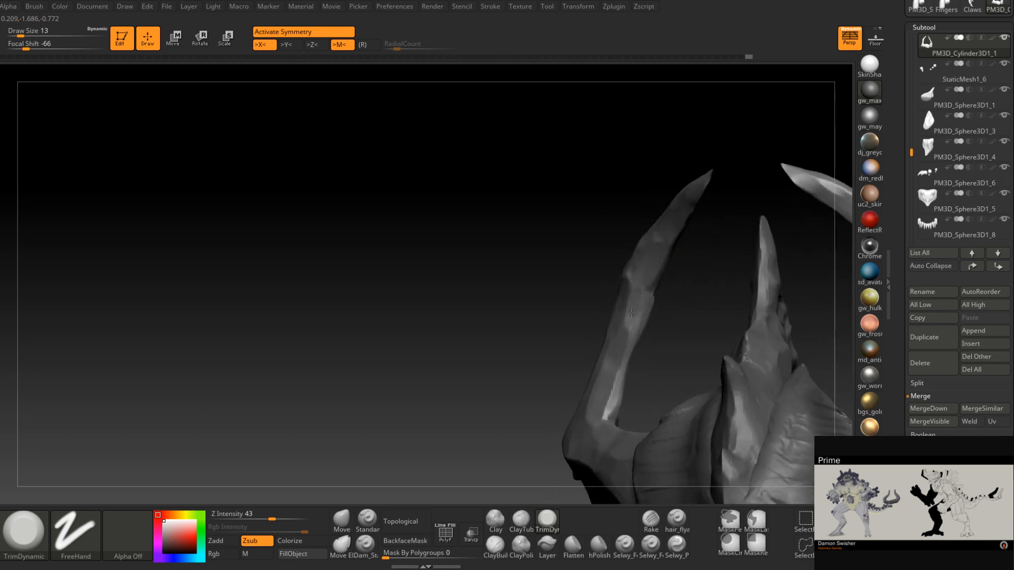
left_click_drag(625, 305, 629, 294)
right_click_drag(654, 296, 615, 307)
mouse_move(621, 344)
right_mouse_down()
mouse_move(659, 326)
mouse_move(632, 356)
mouse_move(620, 315)
mouse_move(611, 335)
mouse_move(598, 331)
right_mouse_up()
mouse_move(567, 365)
right_mouse_down()
mouse_move(606, 347)
mouse_move(576, 363)
right_mouse_up()
- Reduce the draw size to 7 and trim fine planes on the small spikes at the horn's lower bend
key("space")
left_click_drag(568, 362, 571, 362)
mouse_move(547, 375)
right_mouse_down()
mouse_move(549, 363)
mouse_move(553, 377)
right_mouse_up()
key("space")
left_click_drag(553, 377, 549, 377)
mouse_move(549, 377)
right_mouse_down()
mouse_move(549, 353)
mouse_move(537, 390)
mouse_move(524, 369)
mouse_move(548, 342)
mouse_move(536, 392)
right_mouse_up()
mouse_move(543, 348)
right_mouse_down()
mouse_move(525, 366)
mouse_move(537, 356)
mouse_move(539, 378)
mouse_move(549, 373)
mouse_move(539, 369)
mouse_move(534, 396)
mouse_move(554, 387)
mouse_move(538, 364)
mouse_move(536, 322)
mouse_move(554, 317)
mouse_move(552, 272)
mouse_move(559, 283)
right_mouse_up()
key("s")
left_click(549, 312)
right_click_drag(603, 228, 612, 195)
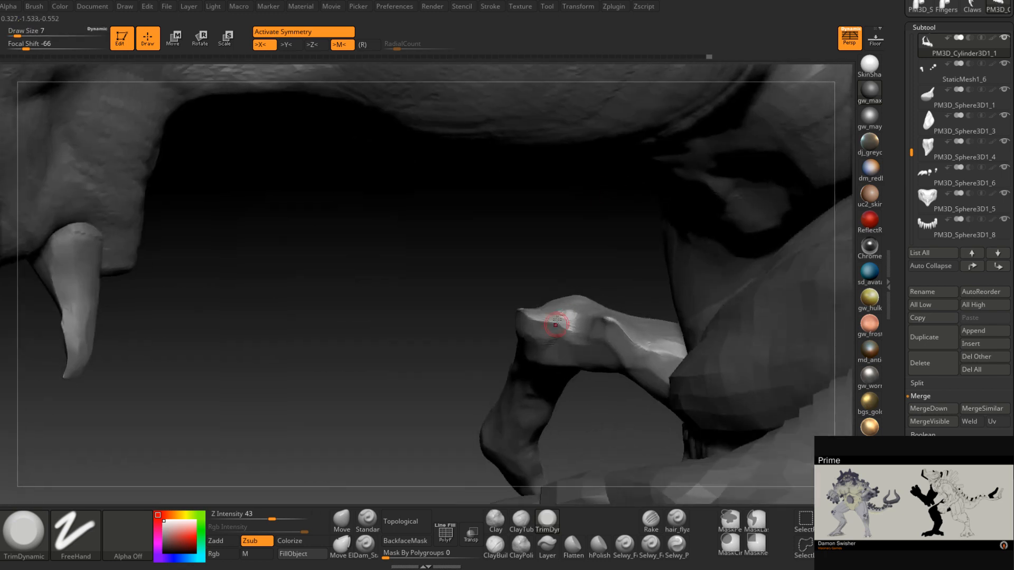
- Enlarge the draw size to 14 and plane the area between the two spikes on the horn's underside
mouse_move(523, 313)
right_mouse_down()
mouse_move(617, 339)
mouse_move(624, 321)
mouse_move(640, 332)
mouse_move(634, 327)
right_mouse_up()
key("space")
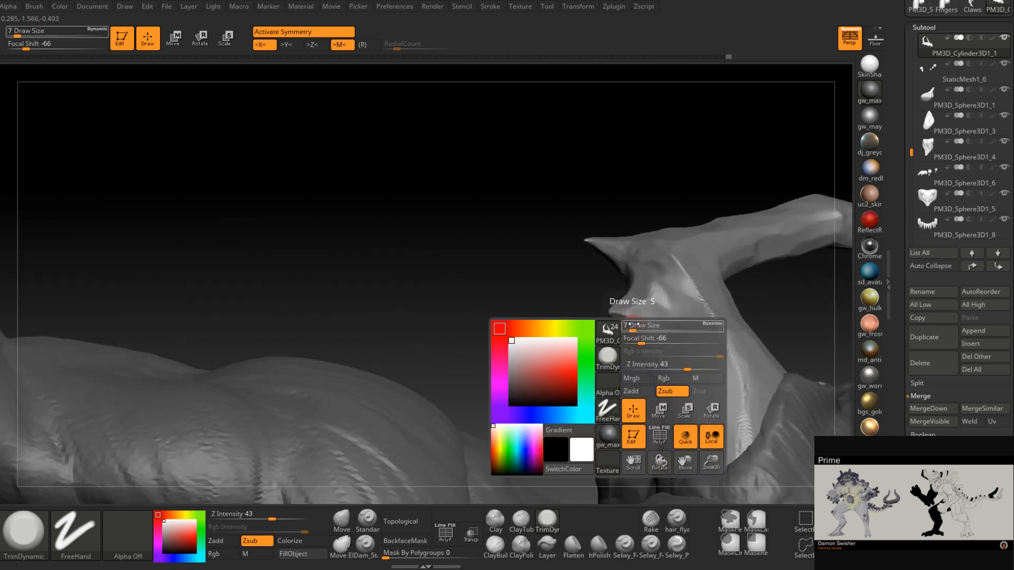
left_click_drag(635, 327, 640, 326)
mouse_move(641, 311)
right_mouse_down()
mouse_move(654, 285)
mouse_move(592, 336)
mouse_move(608, 329)
right_mouse_up()
left_click_drag(617, 311, 622, 299)
mouse_move(623, 298)
right_mouse_down("ctrl")
mouse_move(574, 286)
mouse_move(586, 338)
mouse_move(594, 306)
right_mouse_up("ctrl")
right_click_drag(594, 306, 646, 270)
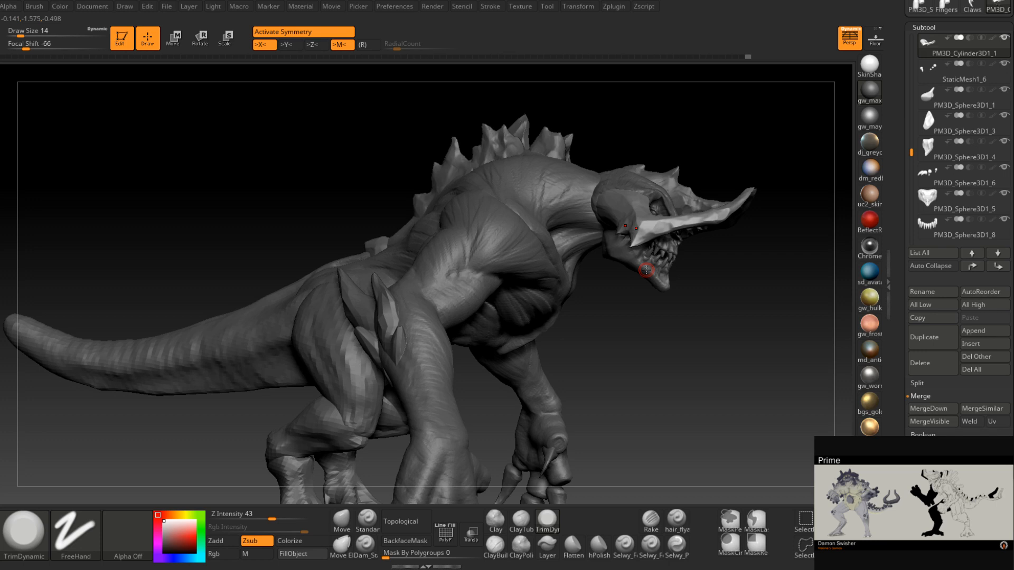
- Check the creature's side silhouette and select the Extract1 spikes on the forearm
right_click_drag(574, 272, 537, 460)
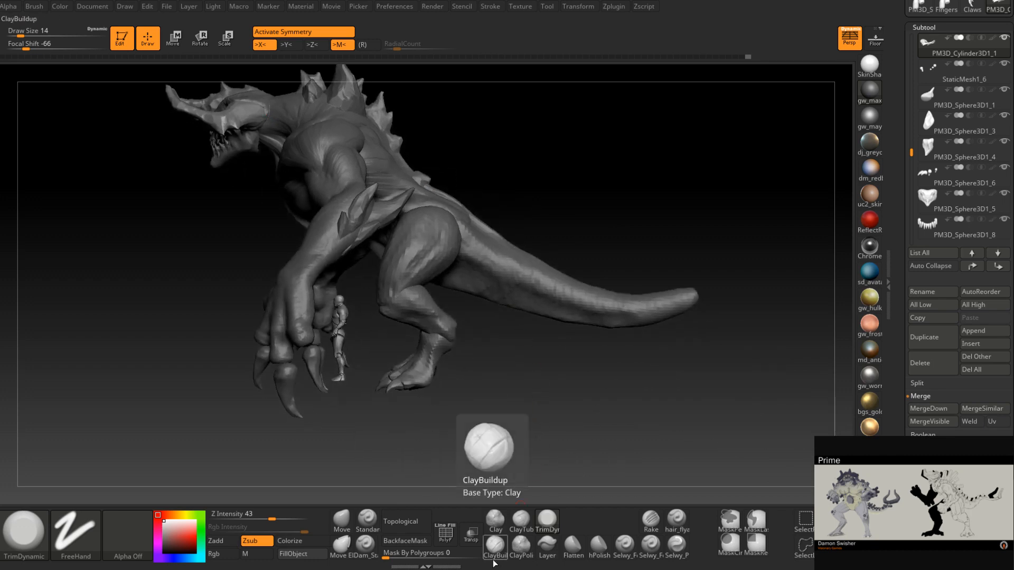
left_click(389, 211, "alt")
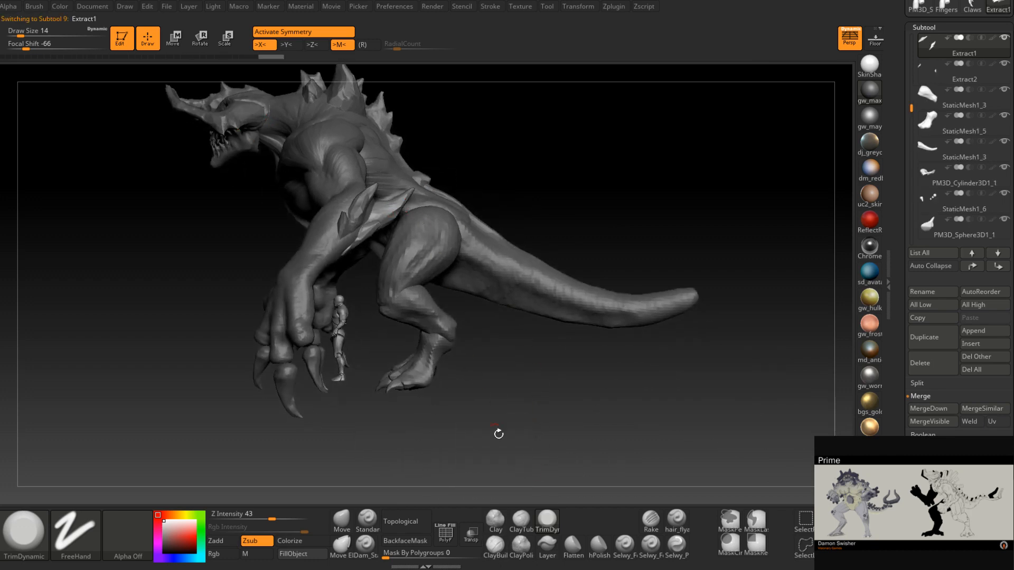
left_click_drag(899, 403, 900, 357)
left_click_drag(554, 393, 589, 425)
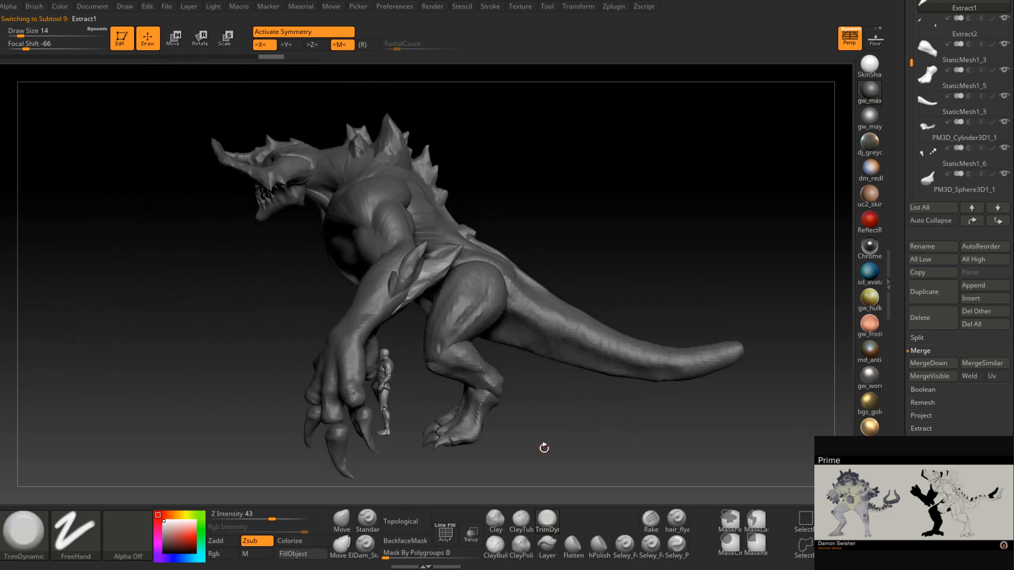
- Select the Claws_1 subtool on the creature's hand and activate the Move gizmo
left_click_drag(418, 341, 489, 275, "alt")
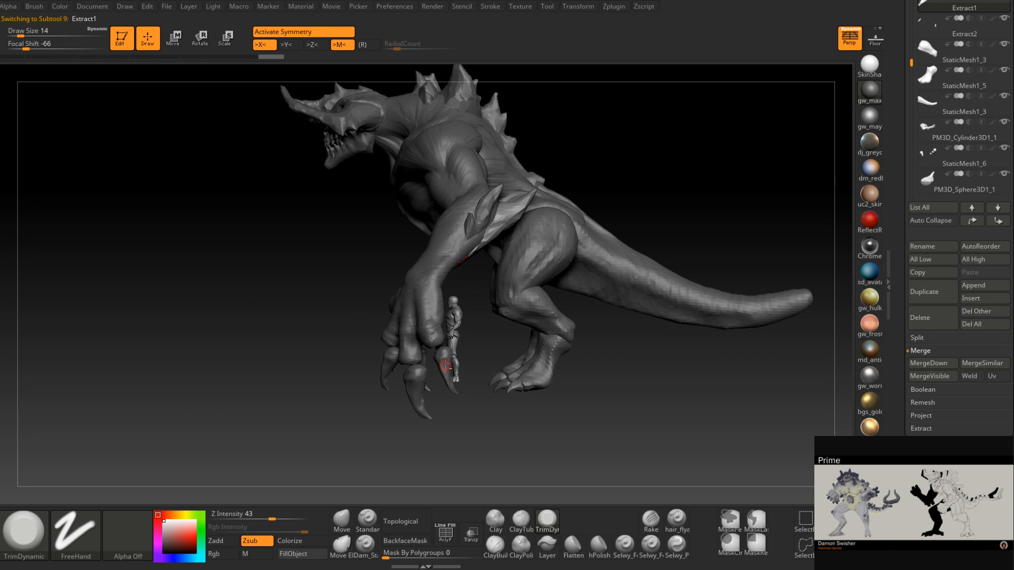
left_click(448, 359, "alt")
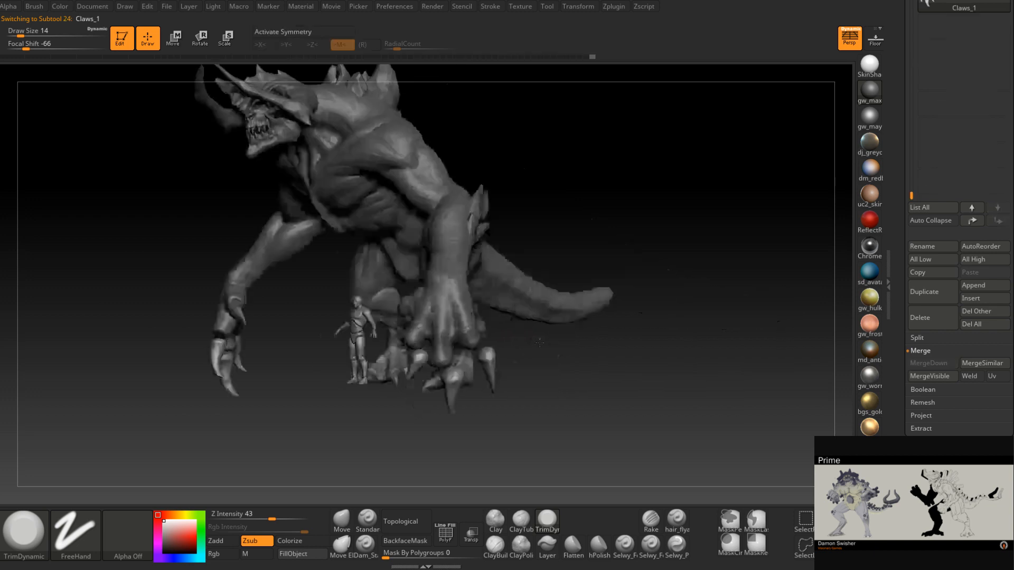
left_click(173, 37)
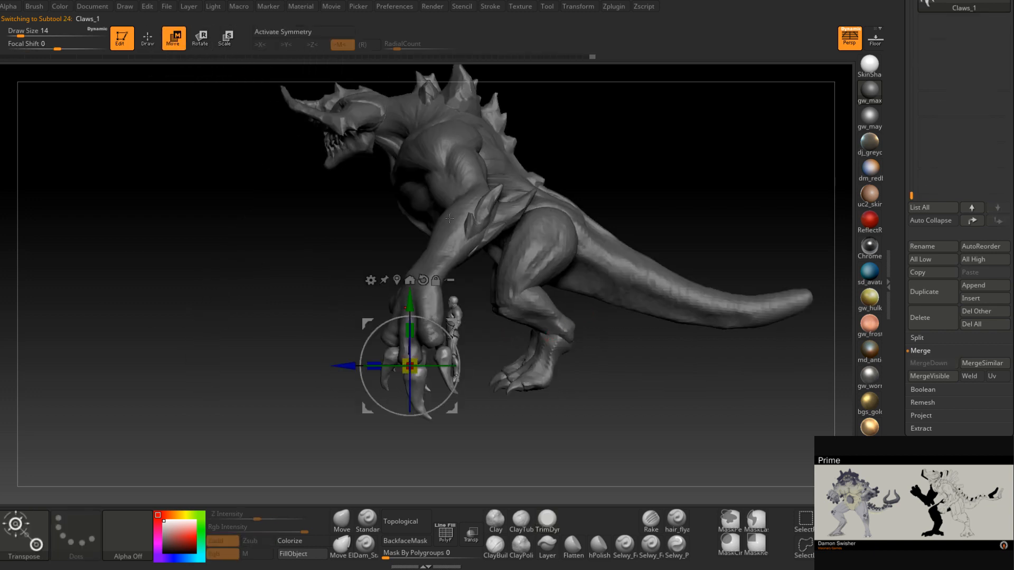
left_click_drag(430, 336, 472, 309)
key("d")
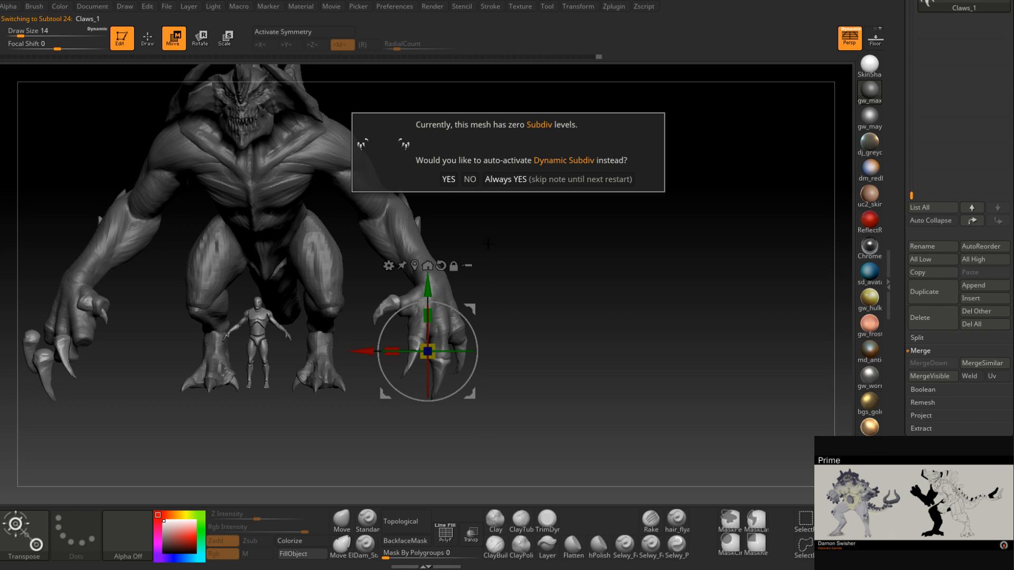
left_click(471, 181)
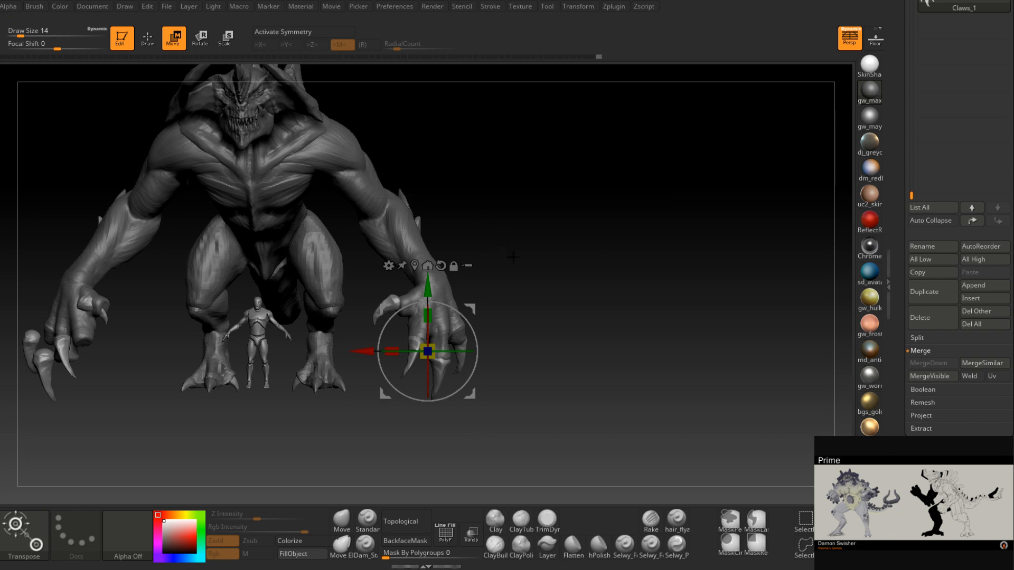
key("ctrl+z")
key("ctrl+z")
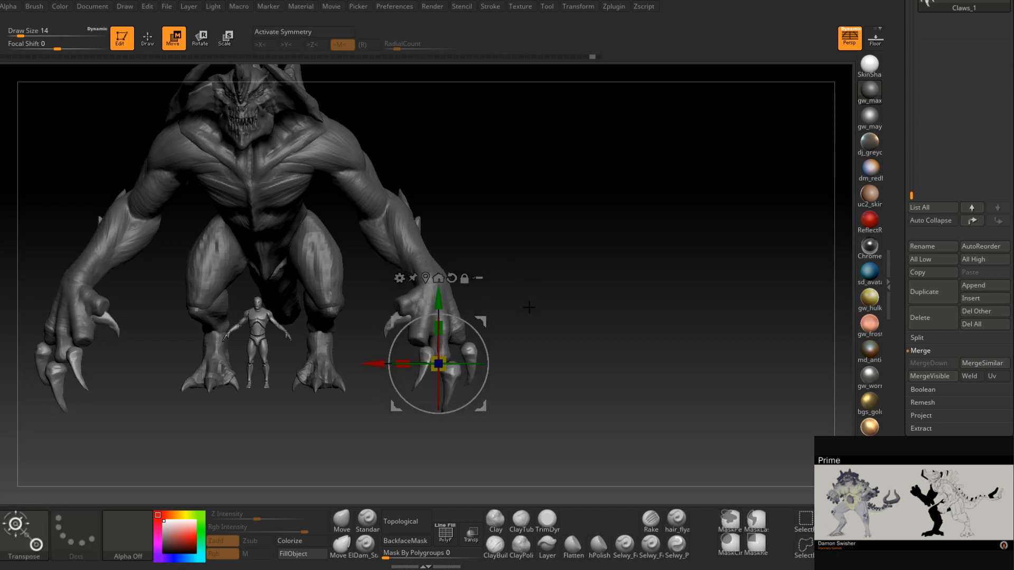
- Turn on X symmetry and shift the claws up and forward so they sit on the fingertips of both hands
left_click_drag(555, 313, 624, 342, "alt")
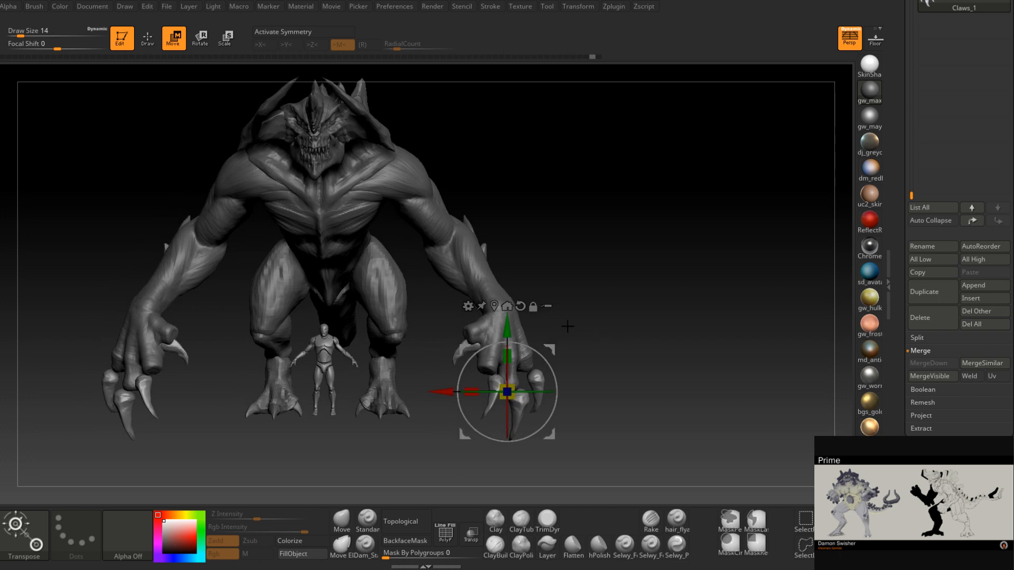
key("x")
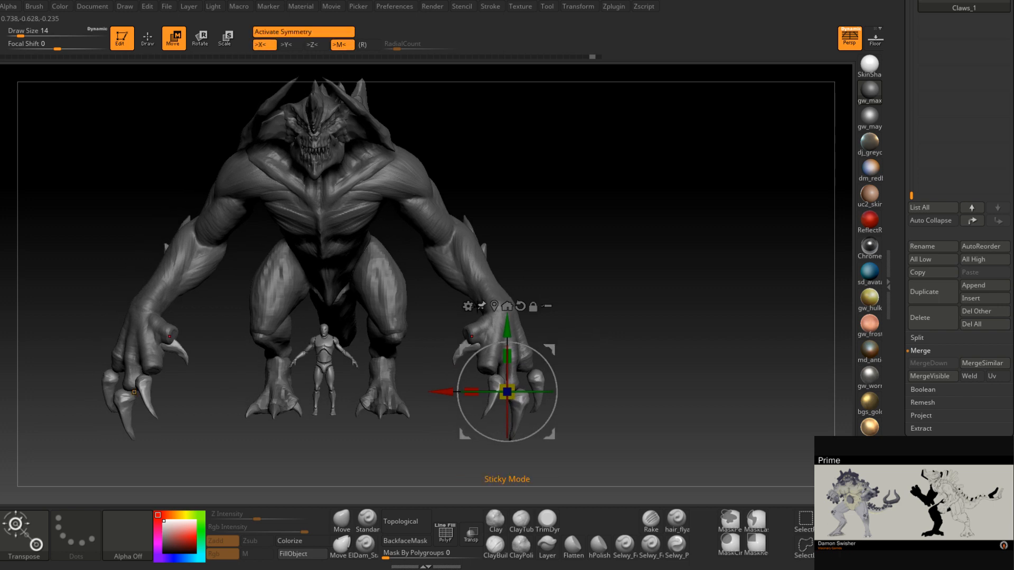
left_click(507, 305)
left_click_drag(539, 344, 592, 313)
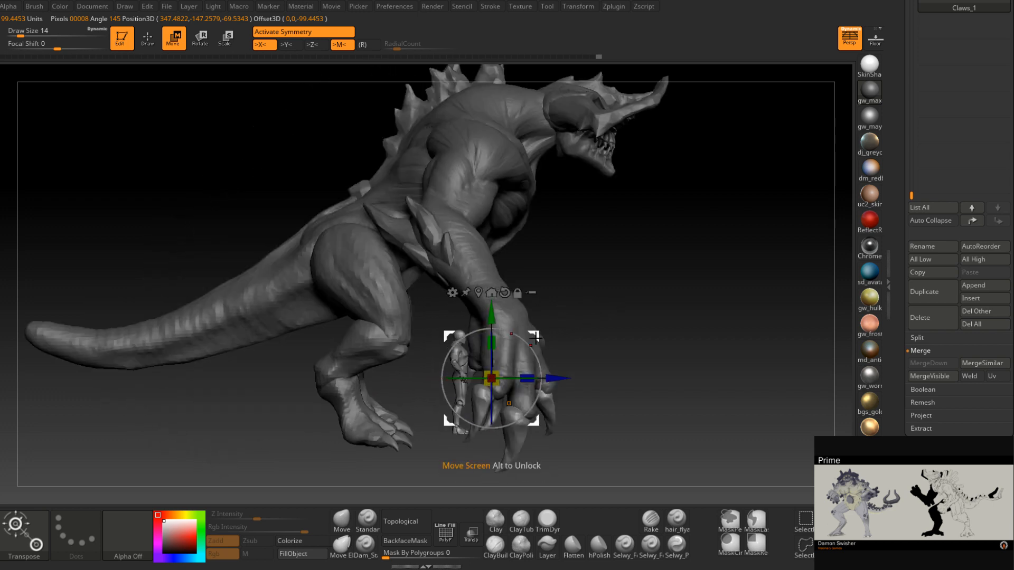
left_click_drag(535, 337, 540, 334)
left_click_drag(607, 302, 560, 312)
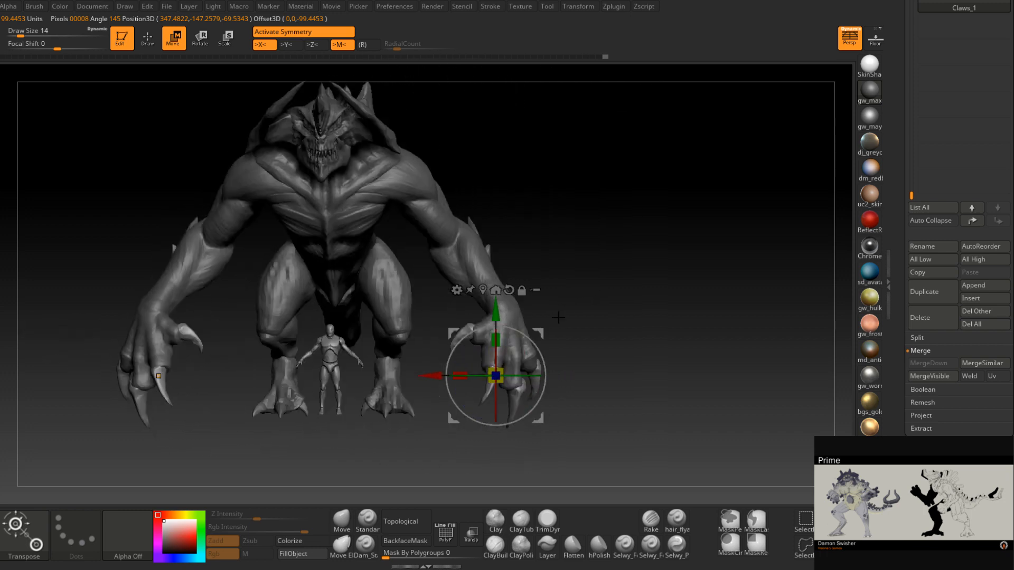
left_click_drag(501, 372, 501, 375)
left_click_drag(538, 334, 592, 327)
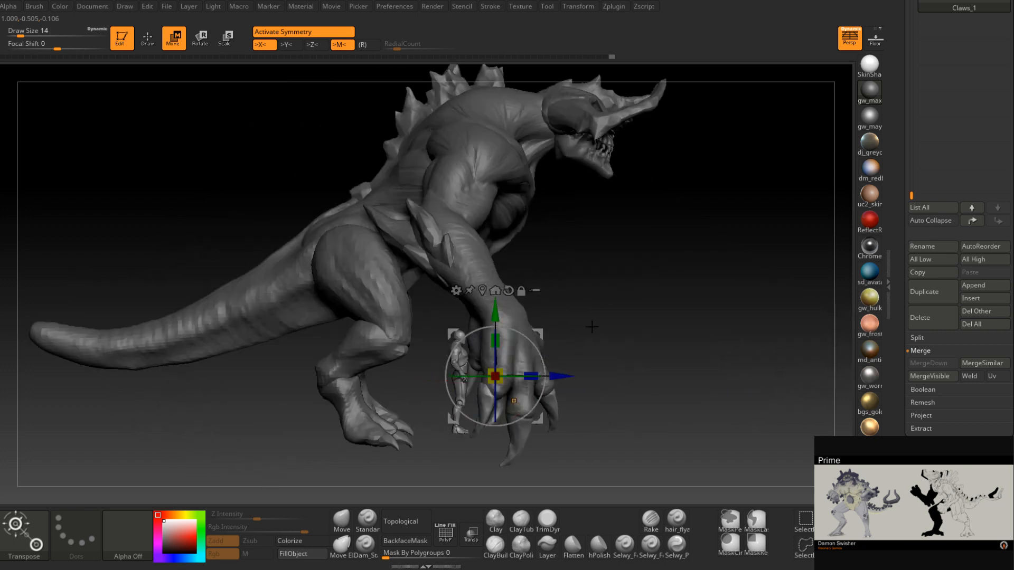
- Adjust the claws' shape and fit on the fingers with the Move brush at draw size 77
right_click_drag(590, 329, 597, 254, "alt")
right_click_drag(606, 299, 667, 325, "ctrl")
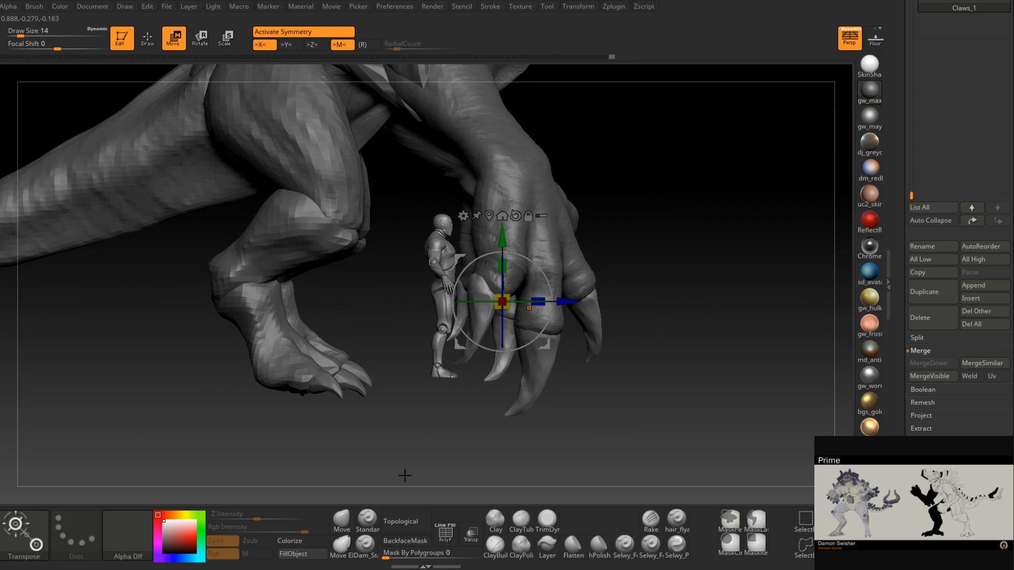
key("q")
left_click_drag(416, 412, 407, 409)
key("space")
left_click_drag(484, 290, 499, 291)
right_click_drag(476, 278, 489, 284)
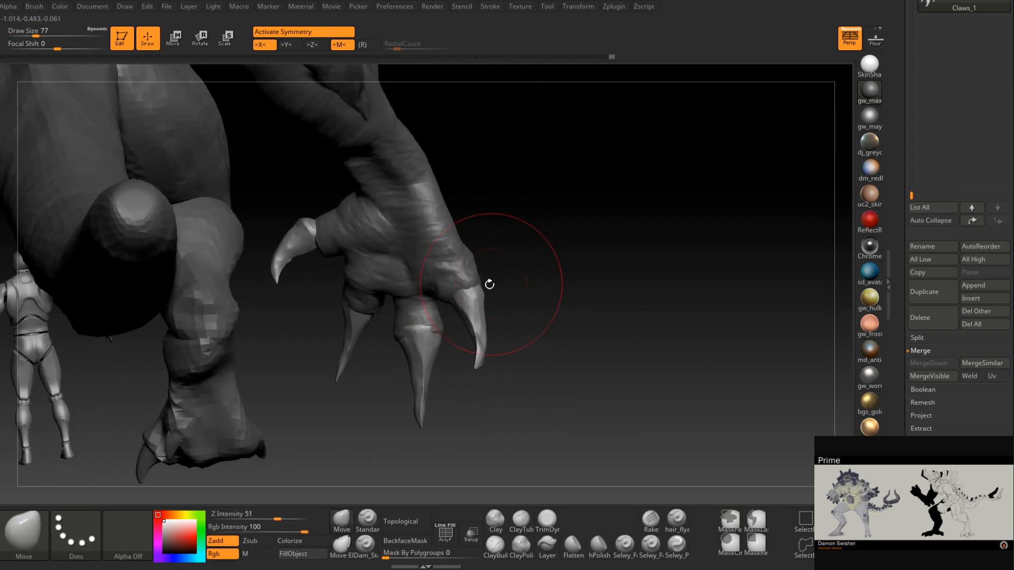
- Refine the placement and curve of the individual claws from several angles with the Move brush
right_click_drag(597, 338, 534, 321)
right_click_drag(525, 229, 517, 224)
key("space")
left_click_drag(517, 224, 517, 229)
mouse_move(517, 229)
right_mouse_down()
mouse_move(536, 226)
mouse_move(526, 215)
mouse_move(546, 237)
mouse_move(532, 288)
mouse_move(461, 295)
mouse_move(465, 332)
right_mouse_up()
key("space")
left_click_drag(465, 332, 461, 333)
right_click_drag(454, 335, 450, 359)
left_click_drag(548, 295, 547, 295)
mouse_move(546, 295)
right_mouse_down()
mouse_move(546, 282)
mouse_move(599, 282)
mouse_move(619, 300)
mouse_move(577, 295)
mouse_move(649, 296)
mouse_move(704, 311)
mouse_move(498, 345)
right_mouse_up()
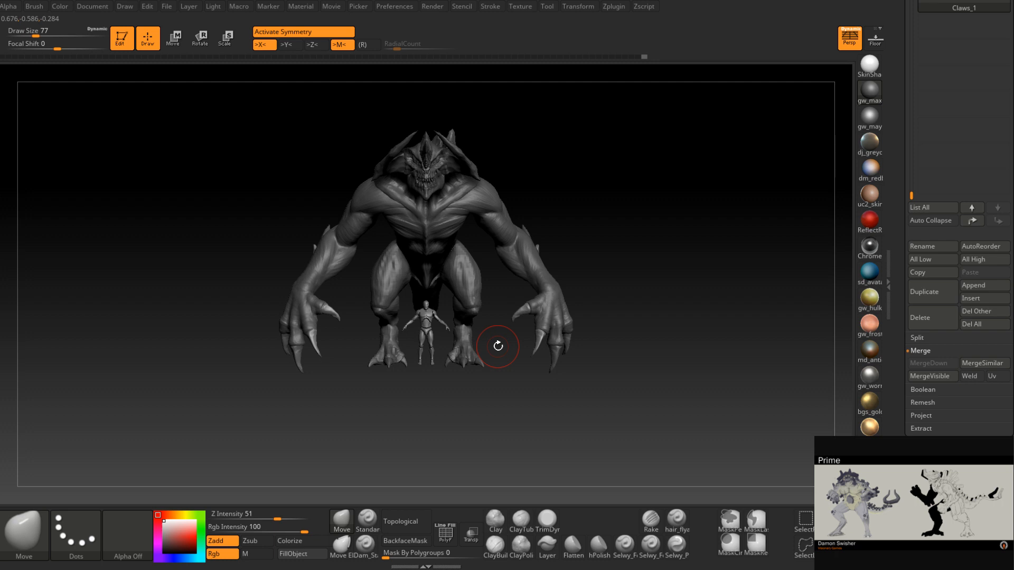
- Select the Extract1 spikes on the creature's forearm
mouse_move(404, 241)
right_mouse_down()
mouse_move(455, 242)
mouse_move(448, 258)
mouse_move(473, 235)
mouse_move(536, 305)
mouse_move(564, 317)
mouse_move(541, 327)
mouse_move(459, 327)
mouse_move(715, 287)
mouse_move(675, 335)
mouse_move(462, 280)
mouse_move(566, 337)
right_mouse_up()
right_click_drag(584, 285, 494, 329, "alt")
left_click(518, 280, "alt")
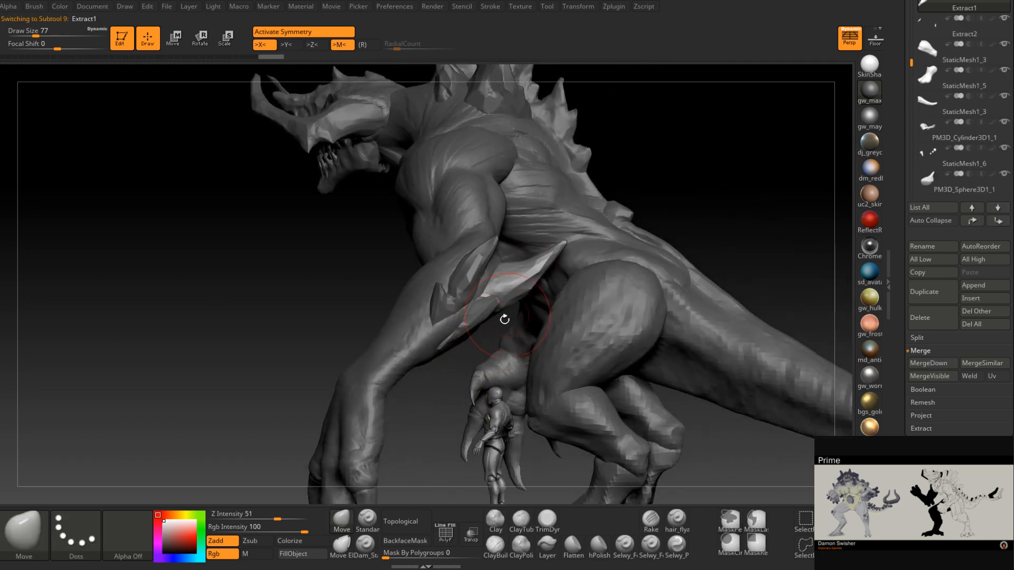
mouse_move(726, 282)
right_mouse_down("alt")
mouse_move(690, 267)
mouse_move(654, 290)
mouse_move(623, 347)
mouse_move(613, 319)
right_mouse_up("alt")
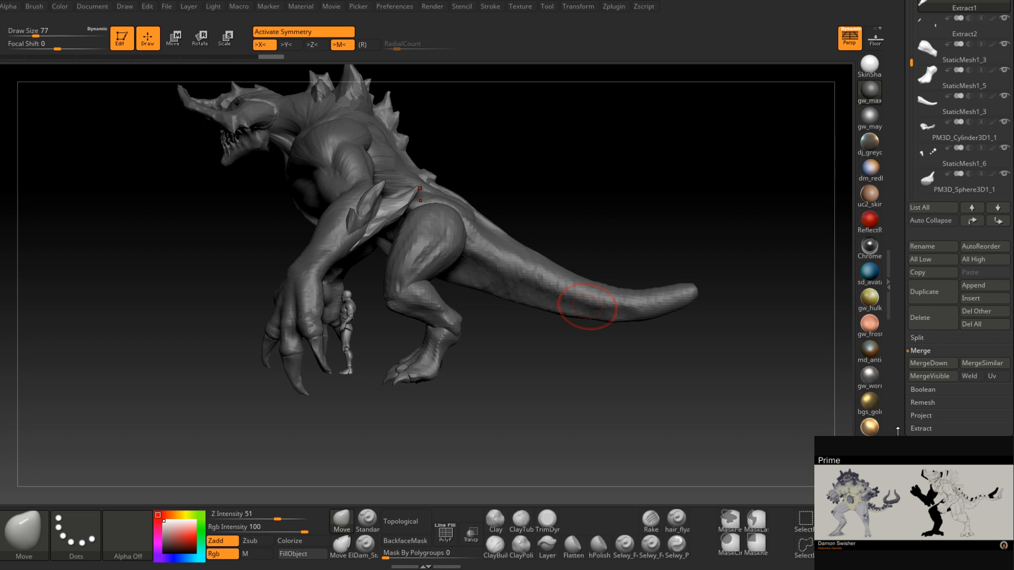
- Examine the creature's side silhouette around the forearm spikes, hip and tail
scroll(898, 431, "down", 4)
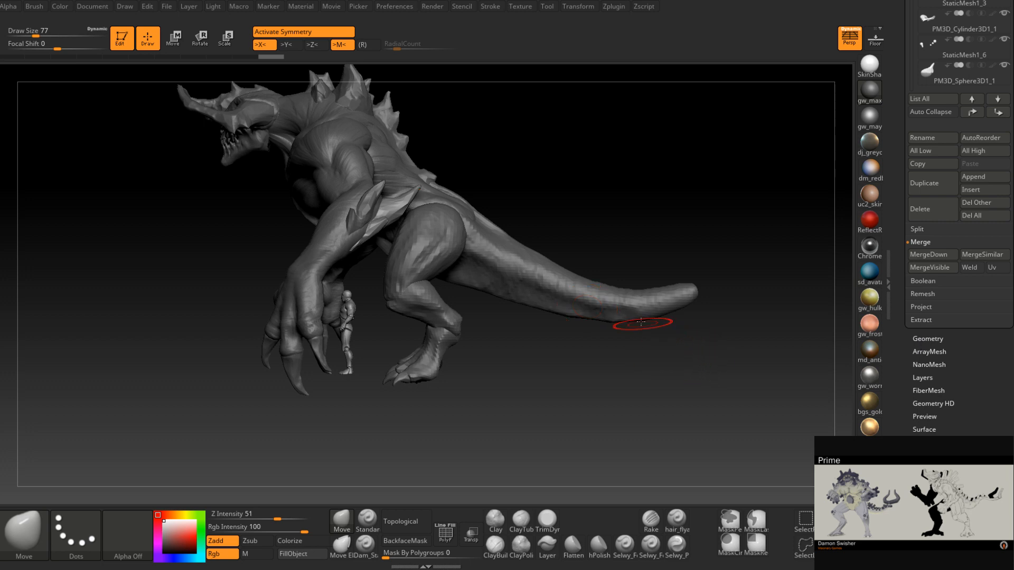
left_click_drag(789, 372, 711, 372, "alt")
mouse_move(528, 347)
right_mouse_down("alt")
mouse_move(657, 397)
mouse_move(443, 281)
right_mouse_up("alt")
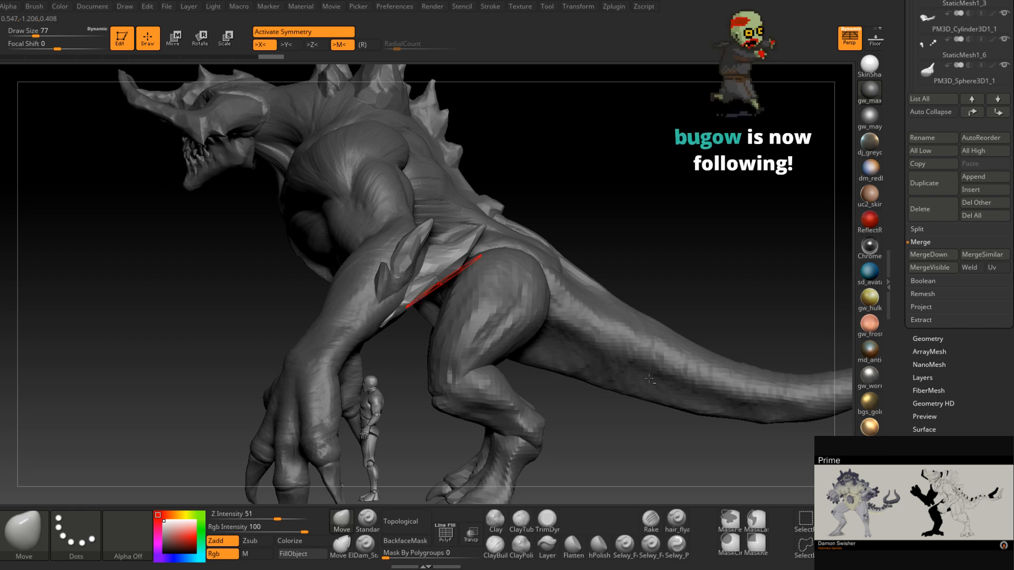
right_click_drag(632, 376, 558, 347, "alt")
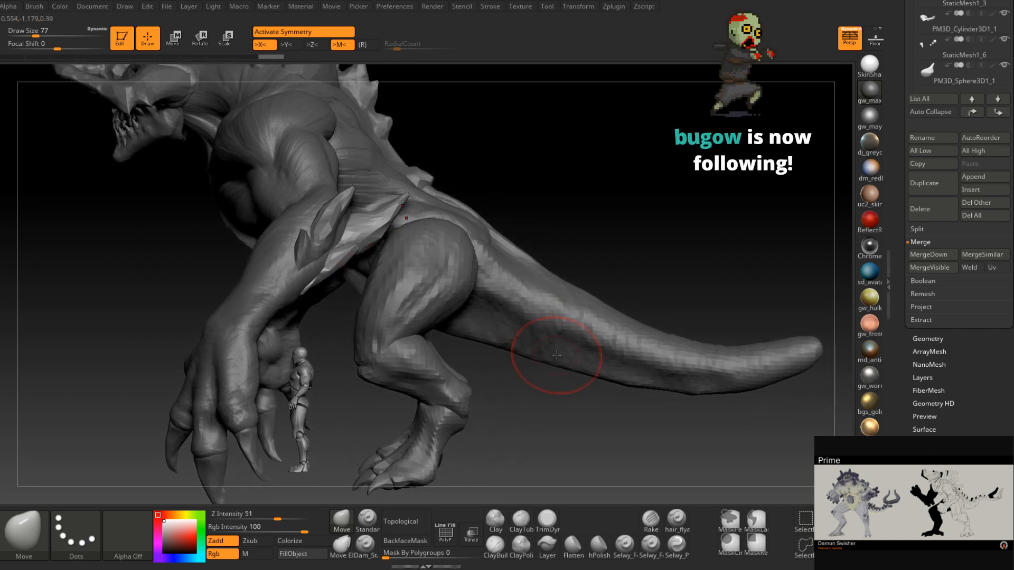
right_click_drag(656, 397, 671, 420, "alt")
right_click_drag(686, 380, 632, 414, "alt")
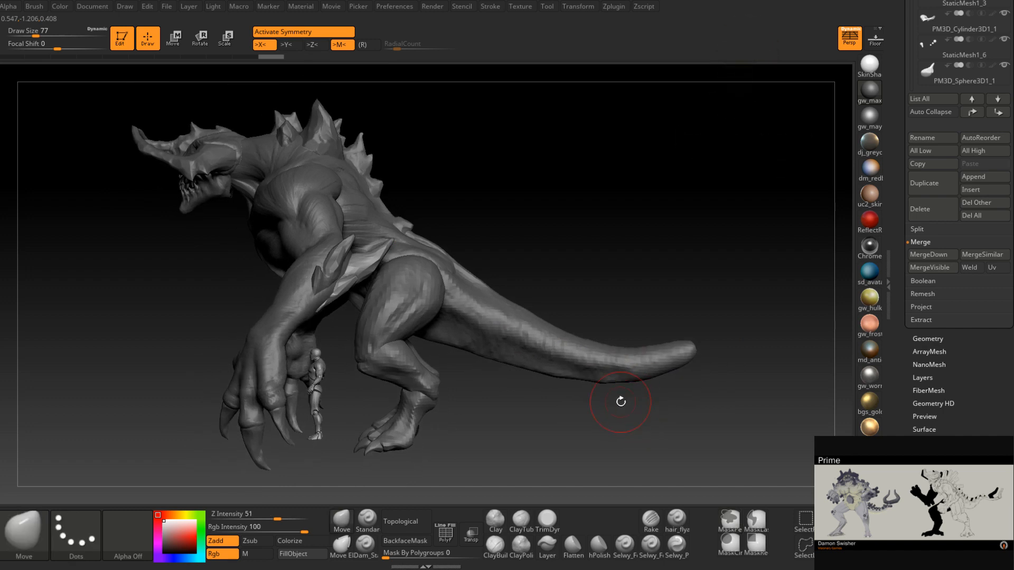
right_click_drag(592, 264, 624, 277, "ctrl")
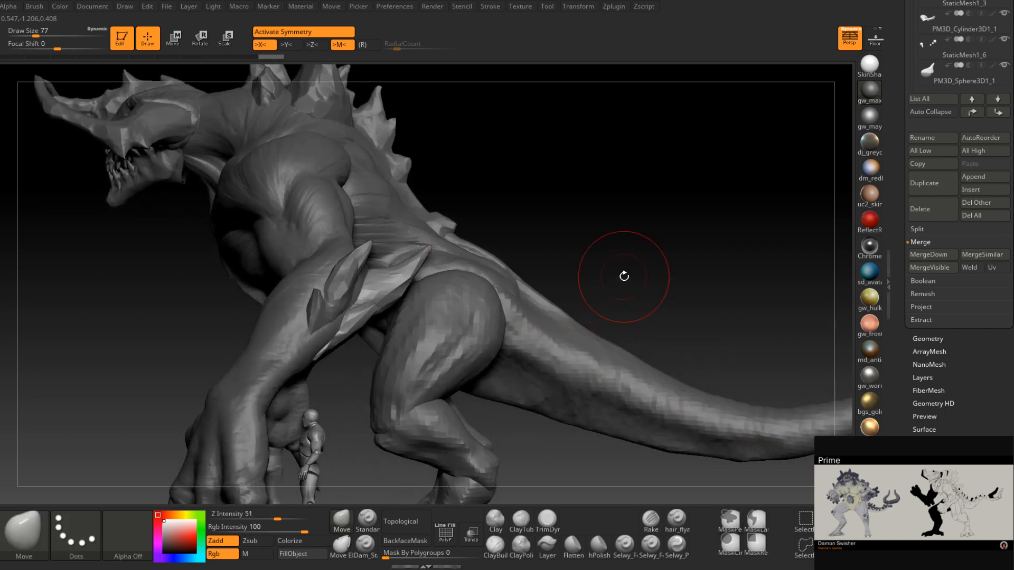
right_click_drag(646, 351, 629, 295, "alt")
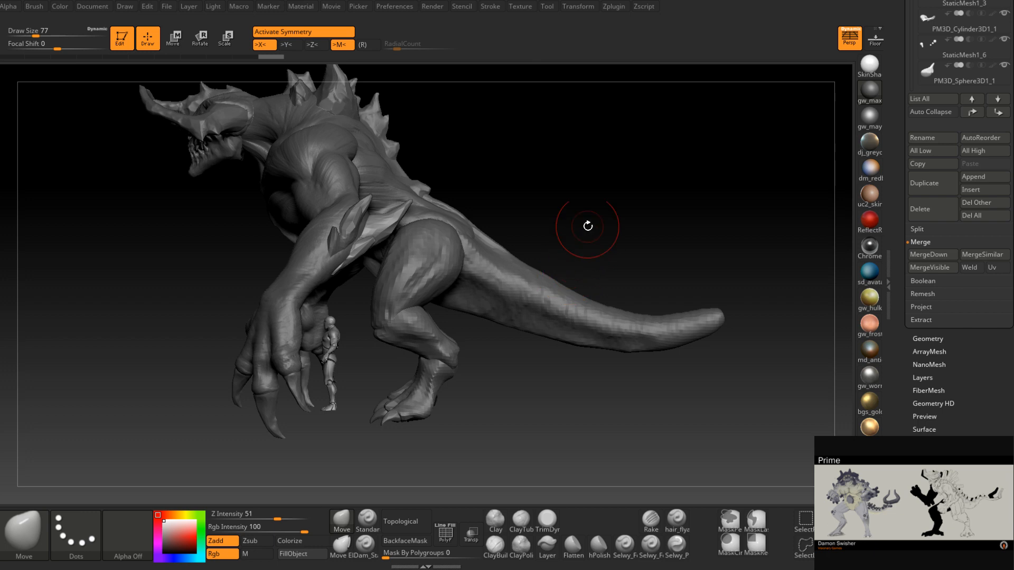
right_click_drag(466, 253, 502, 298, "alt")
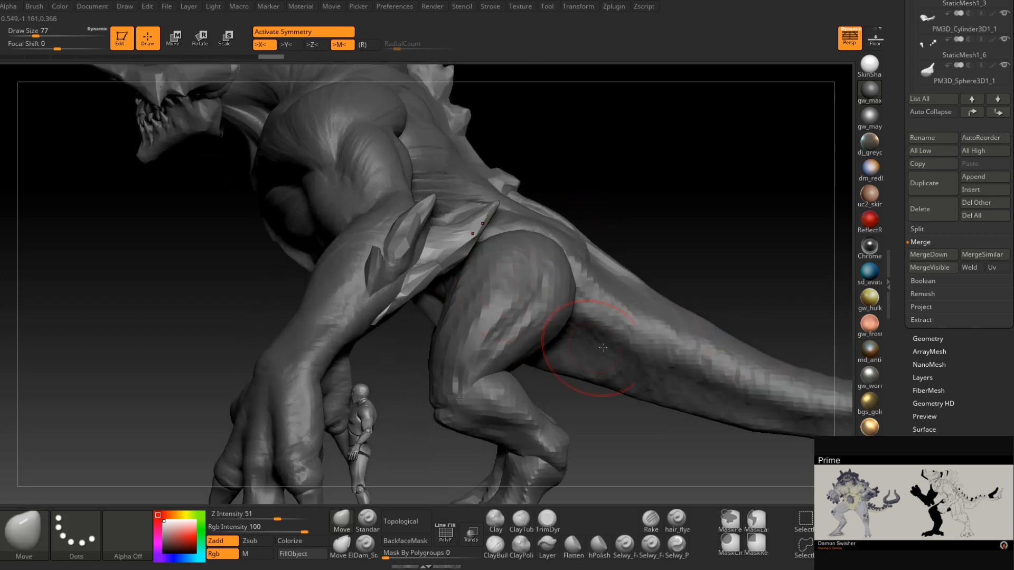
- Duplicate the Extract1 forearm spikes and move the copy back onto the outer half of the tail
left_click_drag(900, 220, 899, 262)
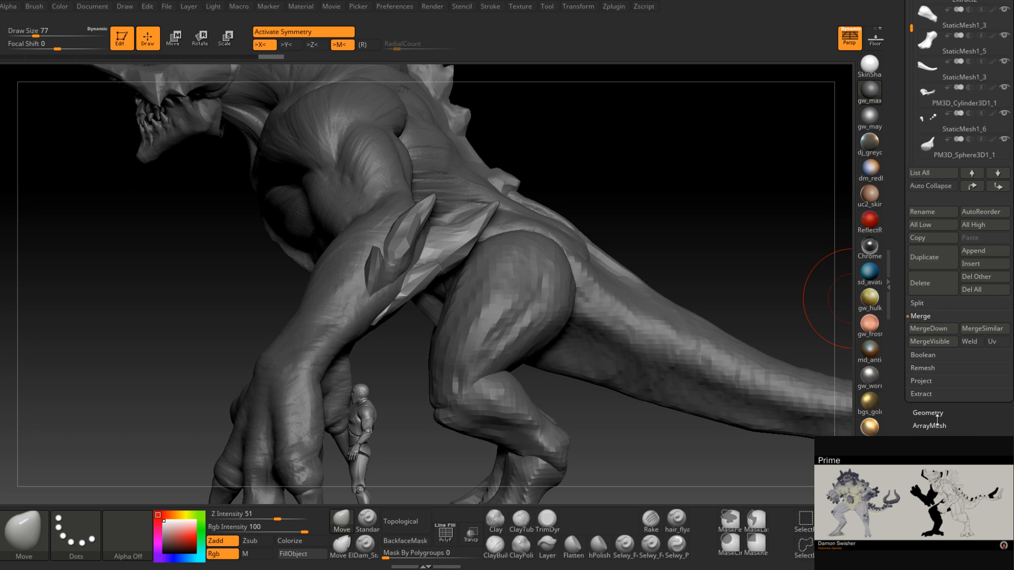
left_click(936, 226)
right_click_drag(571, 392, 496, 437, "ctrl")
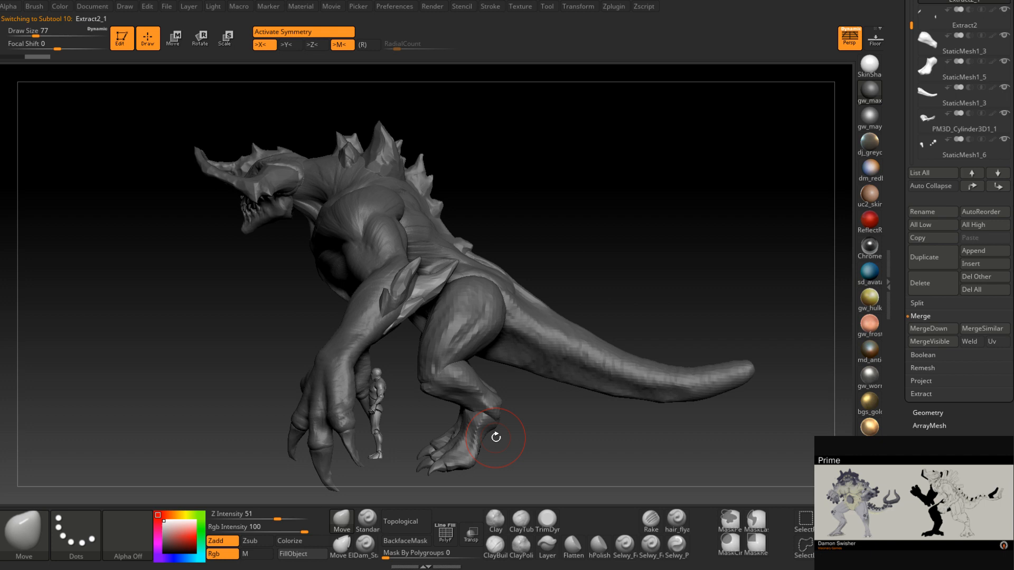
right_click_drag(513, 316, 533, 349, "alt")
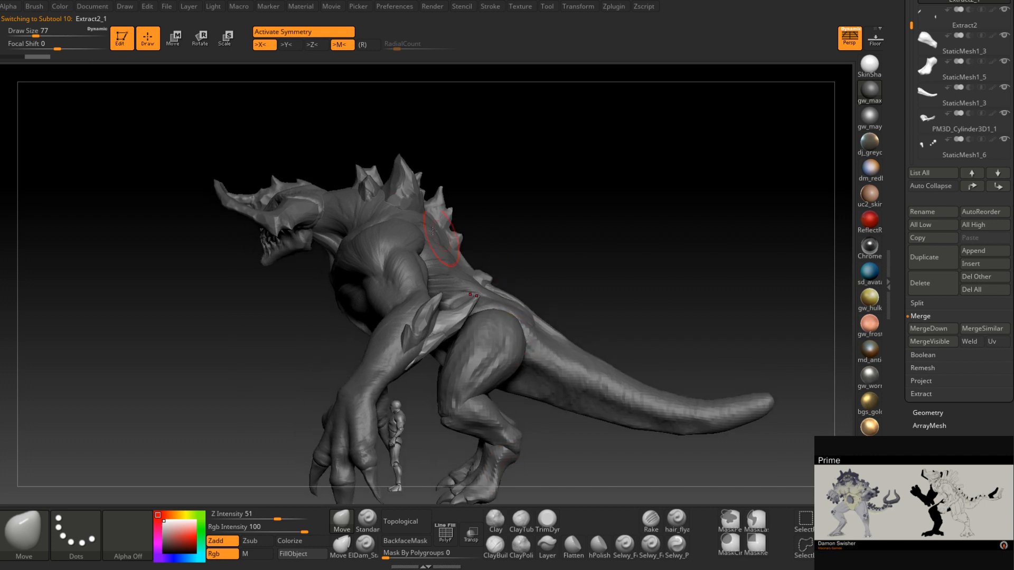
left_click(227, 42)
left_click_drag(497, 283, 757, 310)
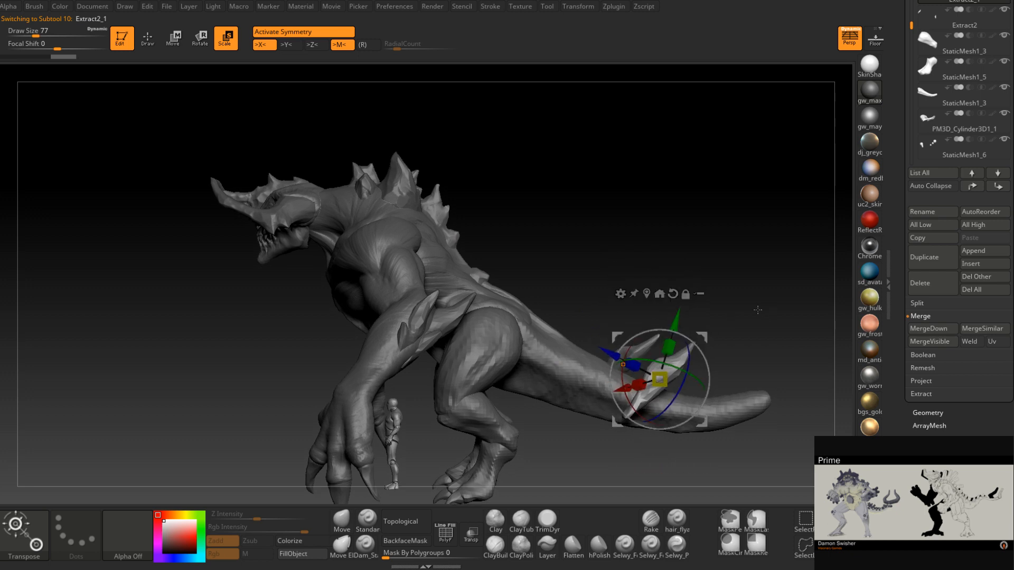
- Rotate the copied spikes to lie along the tail and move them closer to its tip
right_click_drag(757, 310, 602, 347, "alt")
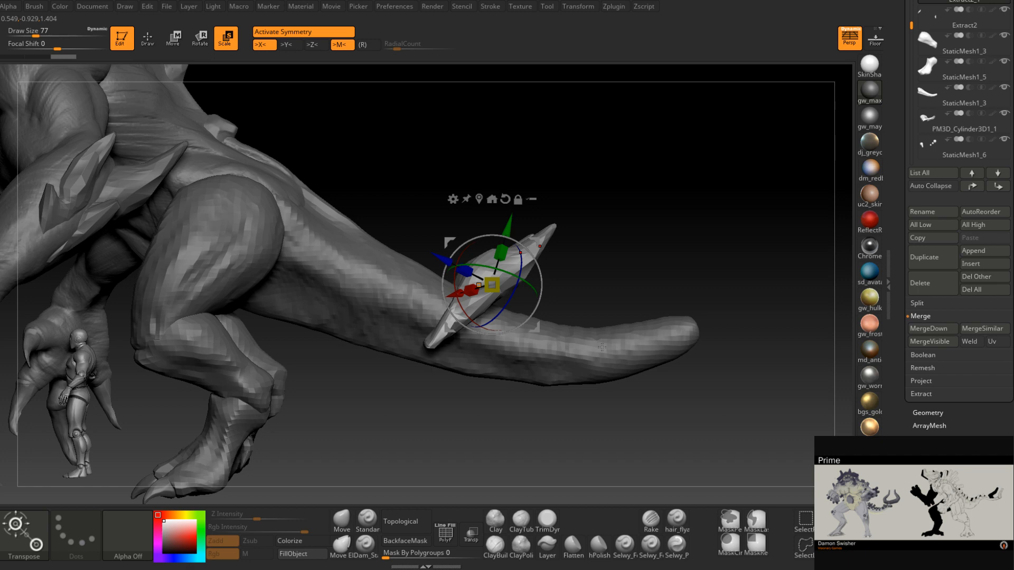
left_click_drag(537, 259, 544, 248)
left_click_drag(492, 285, 613, 339)
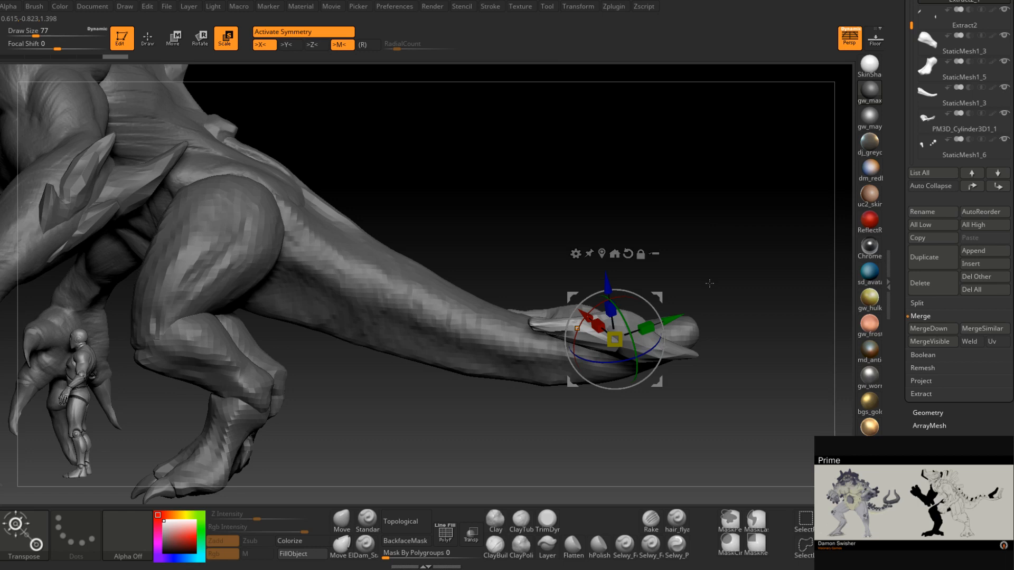
left_click_drag(709, 283, 575, 216)
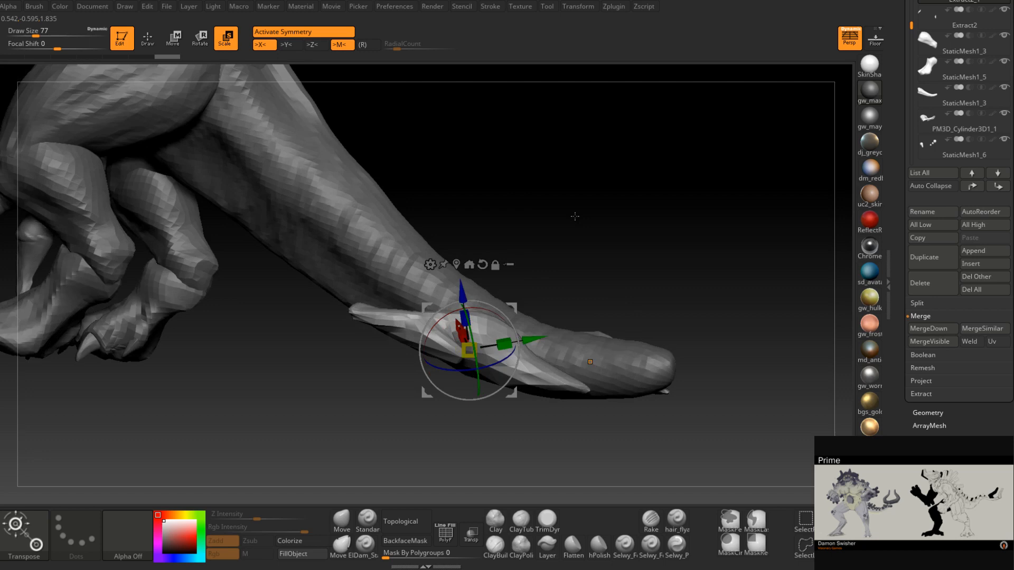
- Tilt the copied spikes on the tail's side to follow its upward curve toward the tip
right_click_drag(574, 216, 574, 174, "ctrl")
right_click_drag(634, 222, 702, 227)
left_click_drag(655, 307, 667, 304)
right_click_drag(702, 359, 570, 361, "alt")
right_click_drag(569, 296, 569, 358, "ctrl")
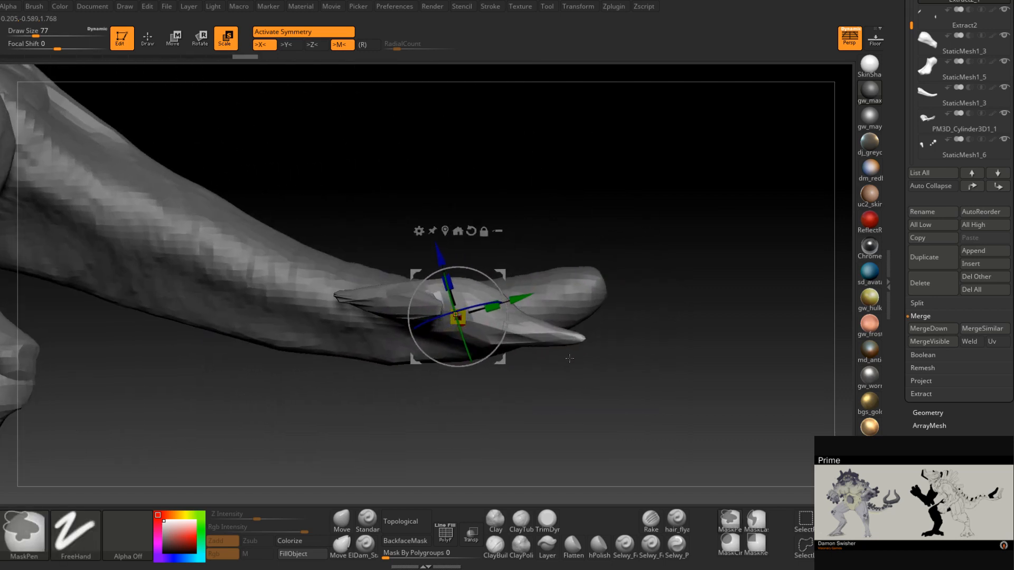
left_click_drag(504, 333, 514, 315)
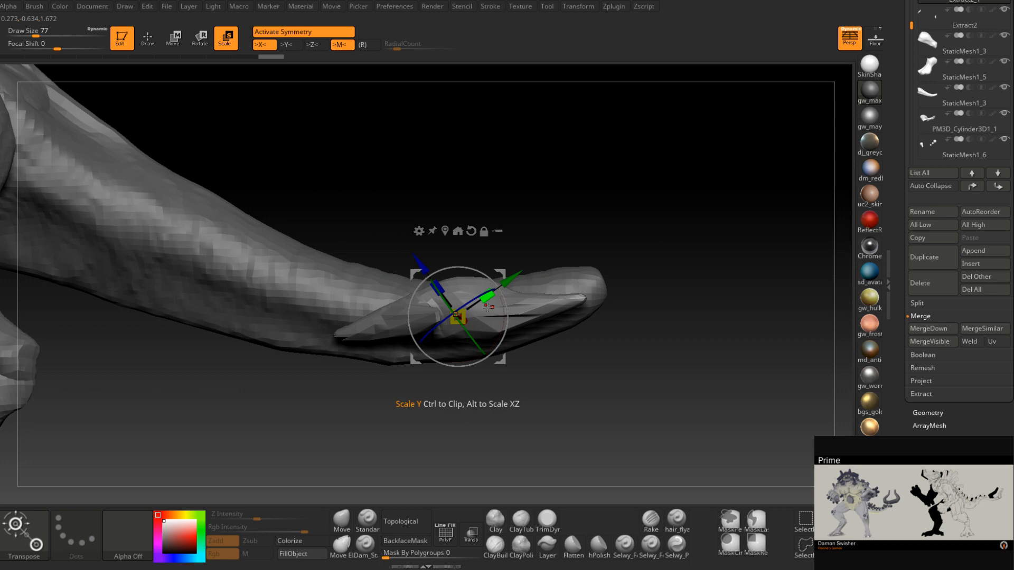
- Resize the copied spikes slightly and nudge them along the side of the tail toward its tip
right_click_drag(488, 305, 511, 254)
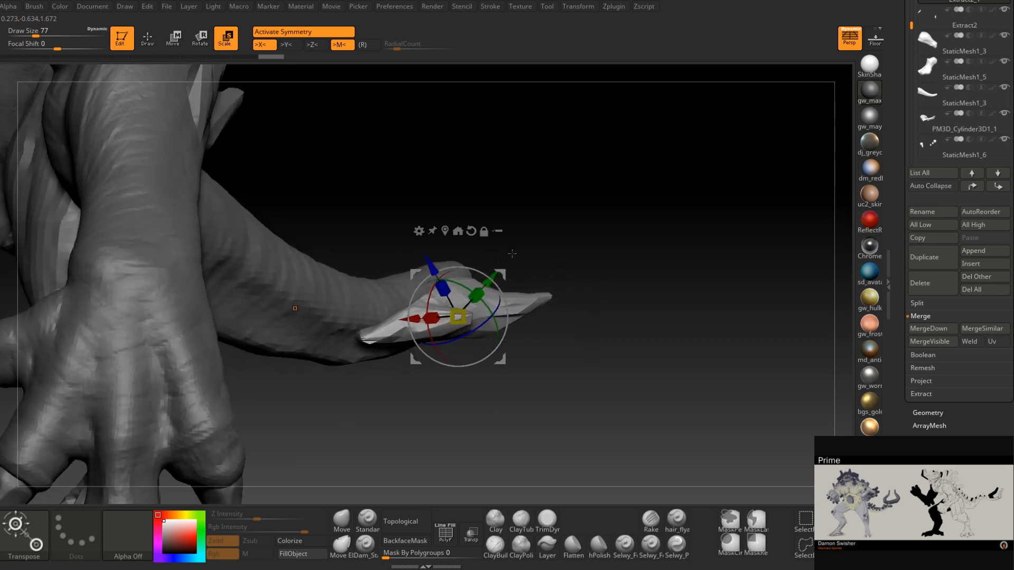
left_click_drag(469, 289, 477, 295)
right_click_drag(570, 296, 422, 317)
right_click_drag(571, 258, 520, 311)
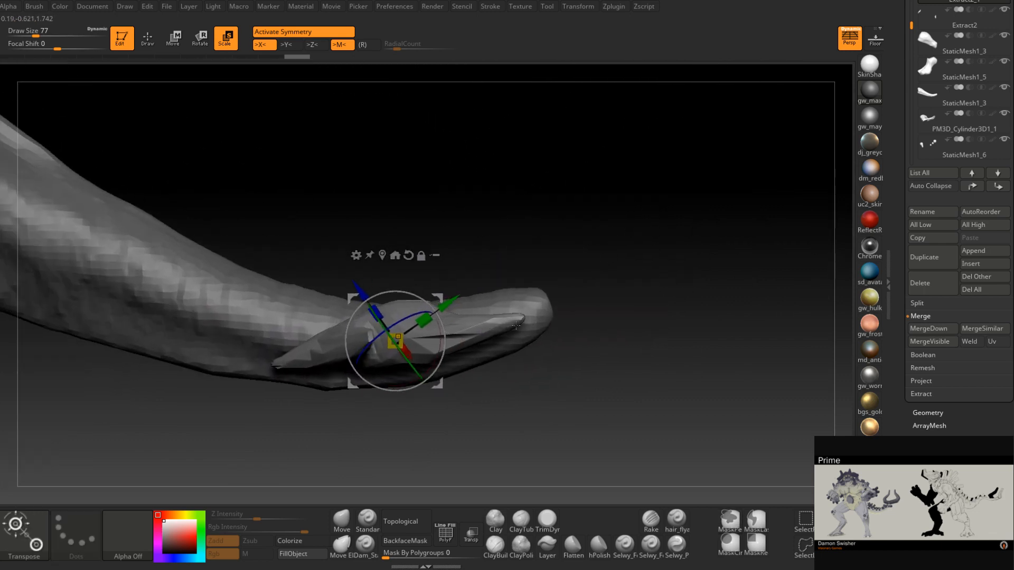
left_click_drag(441, 298, 455, 303)
right_click_drag(488, 254, 480, 353)
right_click_drag(489, 247, 401, 294)
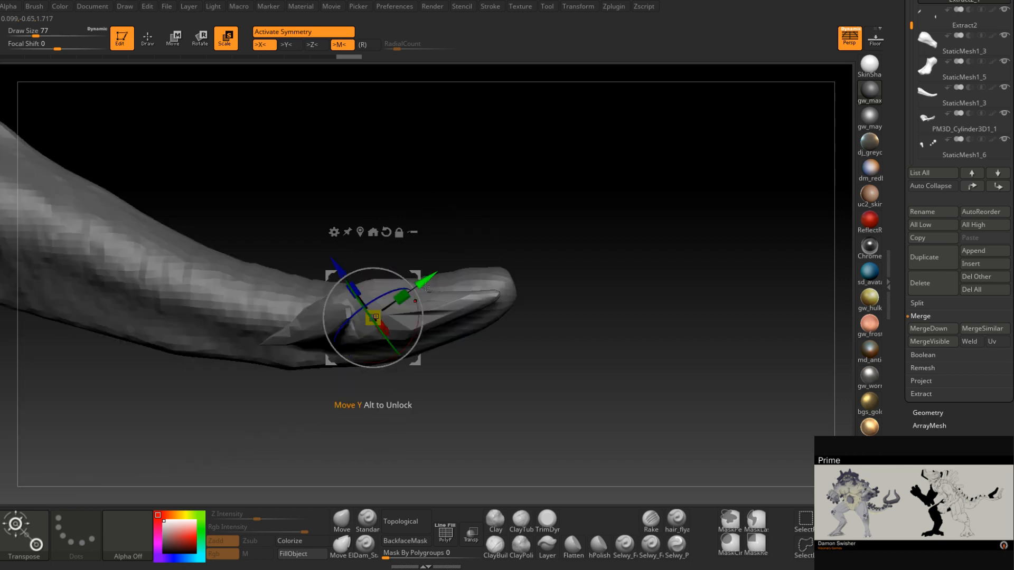
left_click_drag(386, 294, 398, 289)
right_click_drag(464, 251, 490, 302)
left_click_drag(436, 311, 443, 304)
right_click_drag(470, 269, 515, 233)
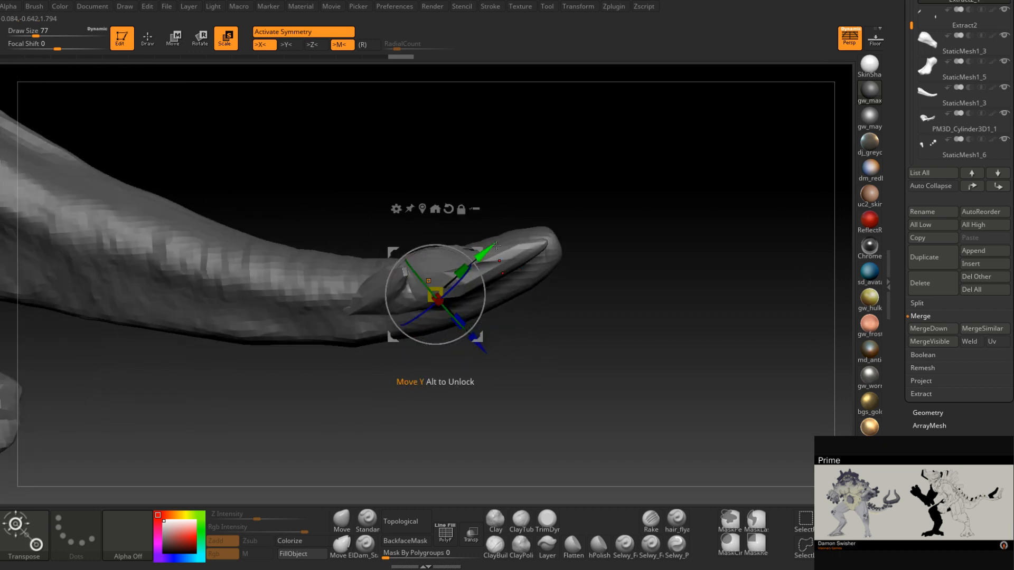
- Move the copied spikes beyond the tail tip and angle them so their points splay outward on both sides
left_click_drag(477, 247, 538, 240)
right_click_drag(571, 216, 599, 243)
left_click_drag(496, 289, 525, 307)
left_click_drag(539, 245, 543, 234)
right_click_drag(591, 248, 544, 295)
left_click_drag(494, 297, 490, 288)
left_click_drag(489, 245, 487, 241)
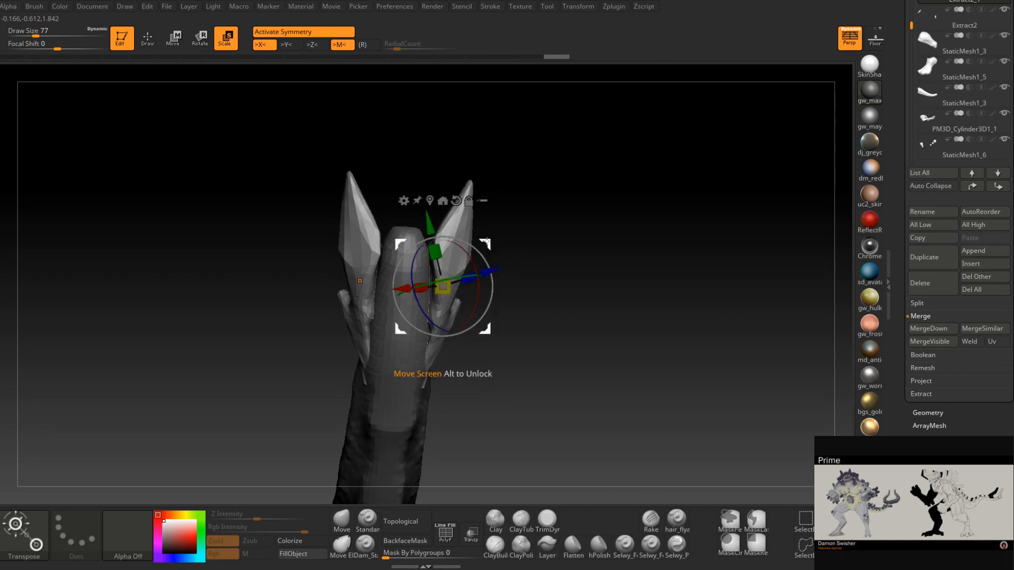
right_click_drag(491, 288, 616, 183)
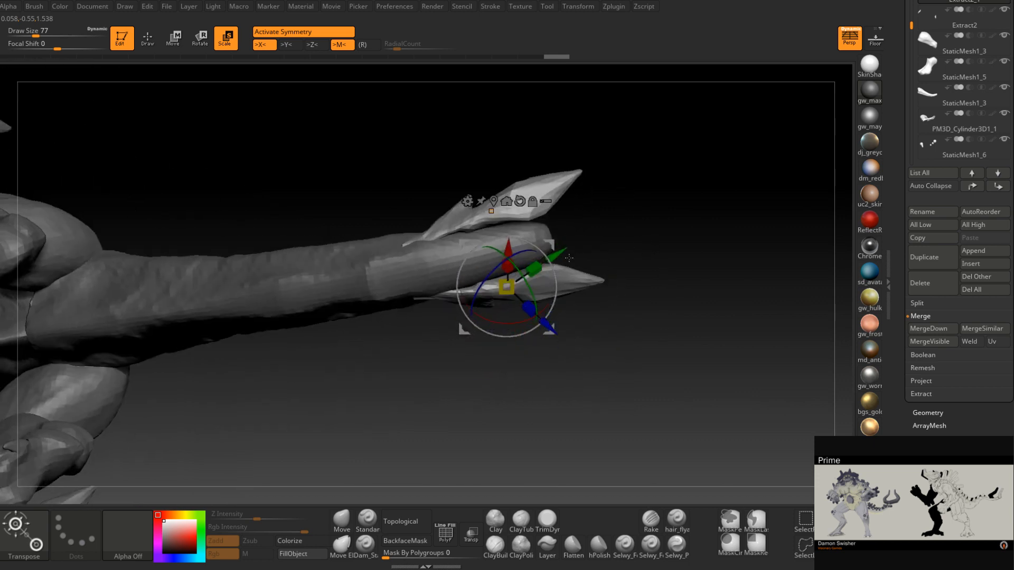
- Pull the inner sides of the tail spikes in against the tail tip with the Move brush at size 59
left_click(342, 523)
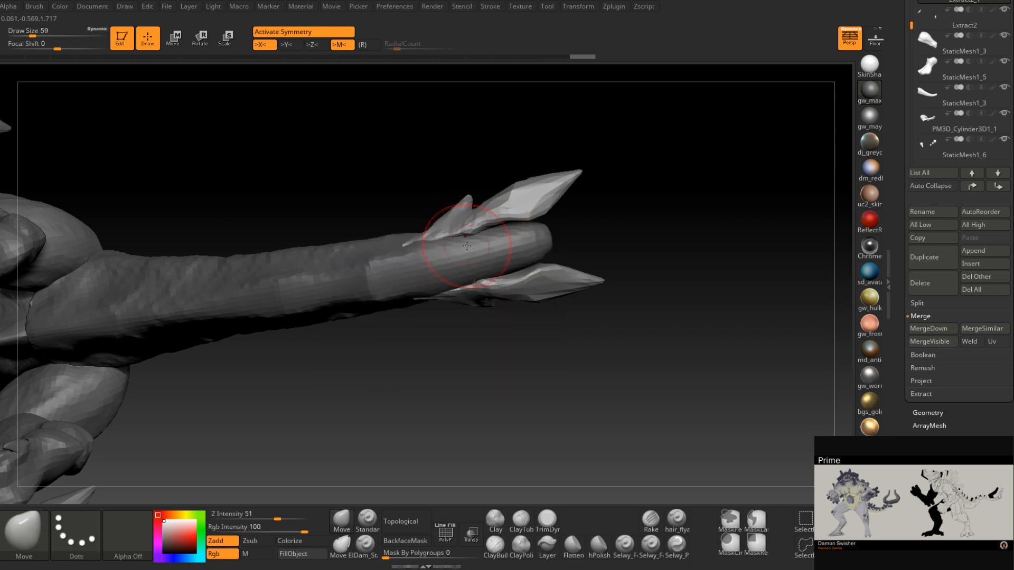
left_click_drag(471, 245, 478, 238)
right_click_drag(510, 233, 526, 235)
left_click_drag(525, 235, 530, 233)
left_click_drag(717, 311, 528, 290)
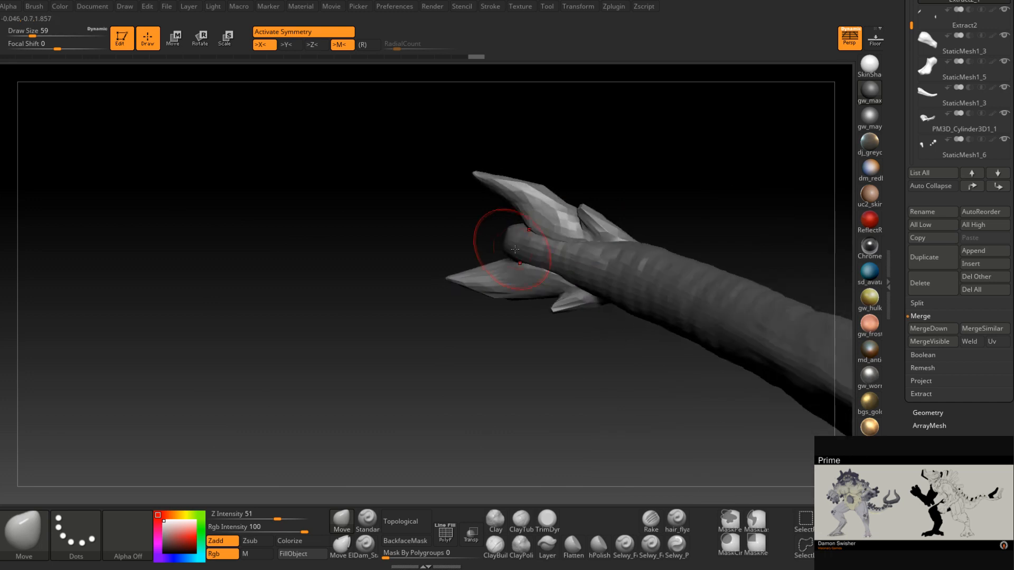
right_click_drag(530, 239, 525, 224)
left_click_drag(525, 224, 536, 226)
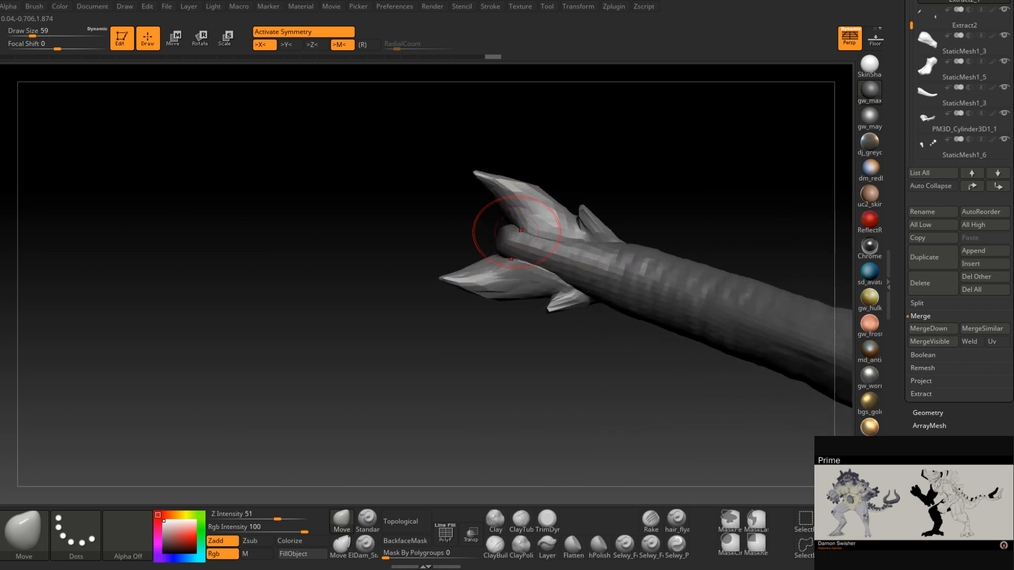
right_click_drag(514, 234, 532, 229)
left_click_drag(532, 229, 547, 237)
- Examine how the tail spikes sit on the tail tip from the side, rear and above
right_click_drag(547, 238, 567, 244)
right_click_drag(608, 217, 603, 203)
mouse_move(585, 262)
right_mouse_down("alt")
mouse_move(536, 284)
mouse_move(531, 260)
right_mouse_up("alt")
mouse_move(655, 259)
right_mouse_down()
mouse_move(504, 280)
mouse_move(501, 258)
mouse_move(502, 362)
mouse_move(459, 313)
right_mouse_up()
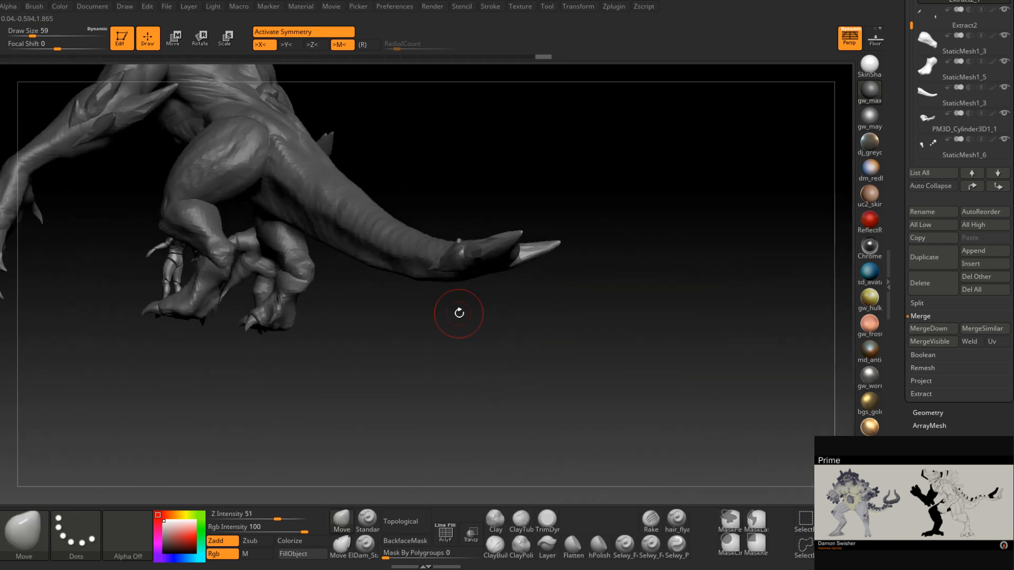
right_click_drag(458, 313, 475, 346)
right_click_drag(491, 260, 460, 303, "ctrl")
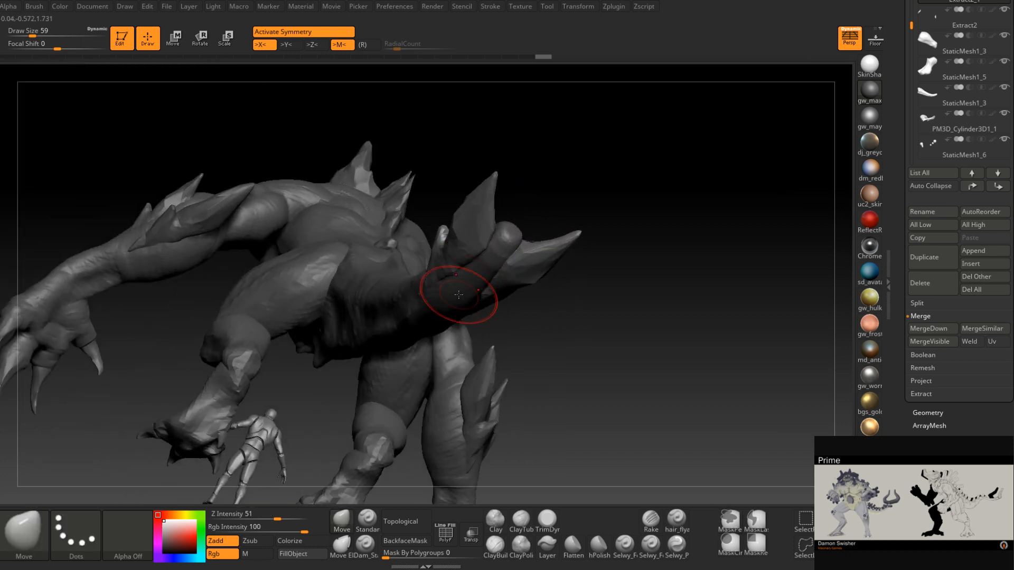
right_click_drag(507, 226, 460, 240)
right_click_drag(461, 241, 436, 290, "ctrl")
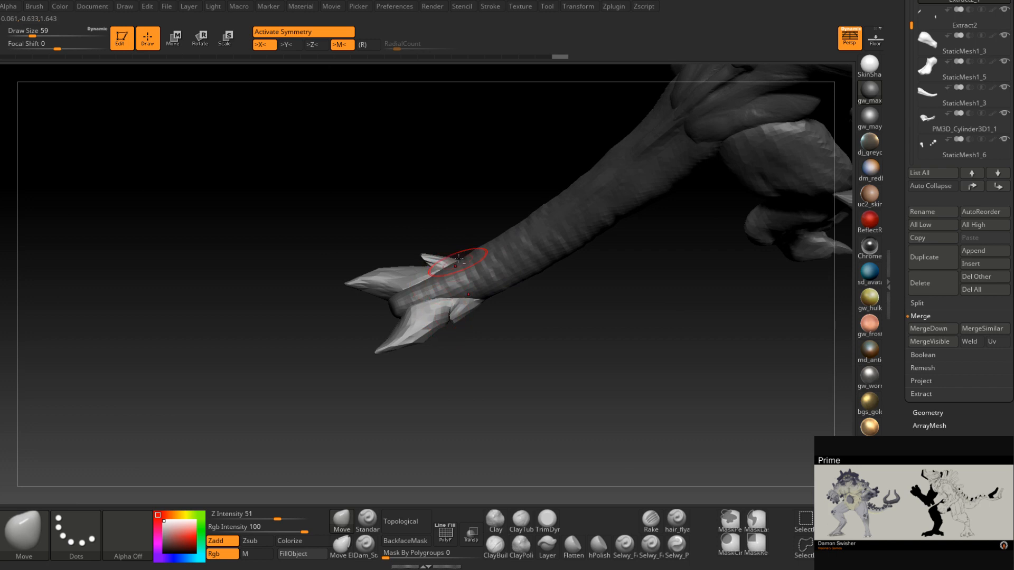
- Select the tail and flatten its rounded tip between the spikes with the TrimDynamic brush
left_click(458, 283, "alt")
mouse_move(458, 284)
right_mouse_down()
mouse_move(406, 318)
mouse_move(421, 306)
mouse_move(405, 310)
mouse_move(457, 348)
mouse_move(394, 346)
mouse_move(347, 376)
mouse_move(429, 339)
mouse_move(445, 351)
mouse_move(460, 338)
right_mouse_up()
left_click(549, 524)
key("space")
left_click_drag(463, 338, 460, 338)
right_click_drag(461, 338, 457, 339)
left_click_drag(463, 329, 452, 331)
mouse_move(452, 331)
right_mouse_down()
mouse_move(440, 339)
mouse_move(445, 322)
right_mouse_up()
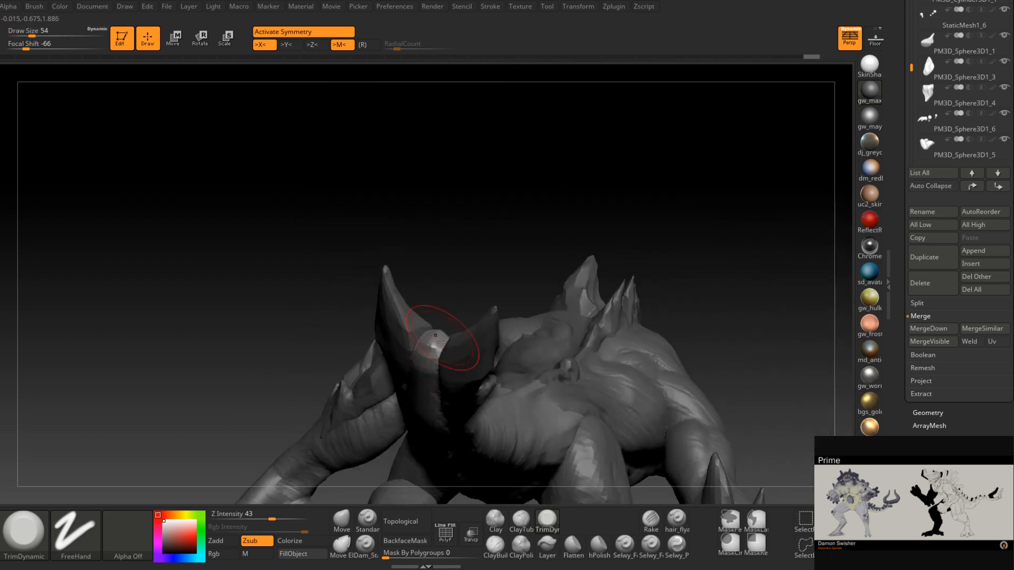
right_click_drag(431, 381, 452, 341)
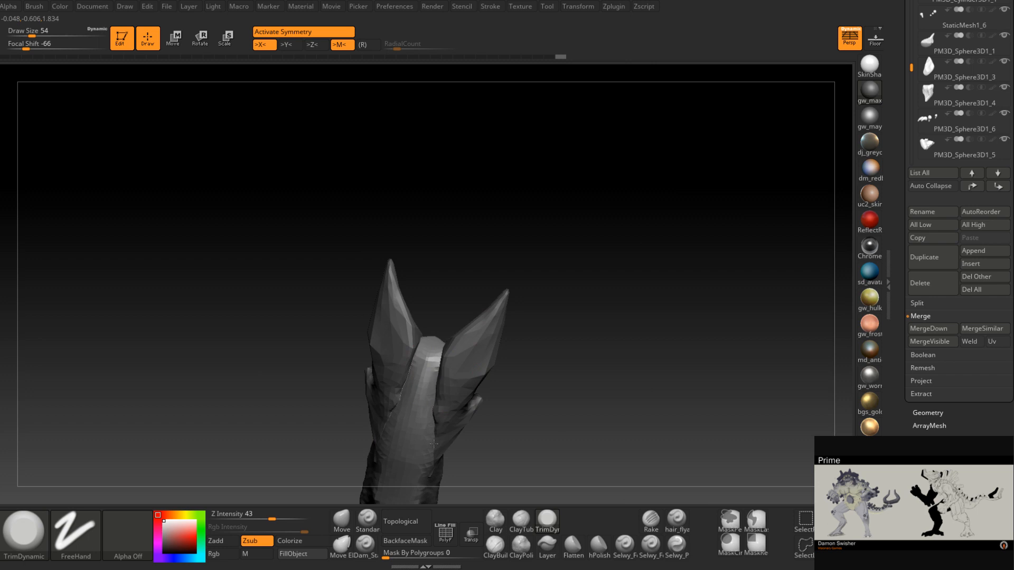
- Save the project and trim further planes into the tail tip with TrimDynamic at size 41
key("ctrl+s")
mouse_move(459, 347)
right_mouse_down()
mouse_move(581, 495)
mouse_move(465, 369)
mouse_move(449, 337)
right_mouse_up()
key("space")
left_click_drag(449, 337, 446, 337)
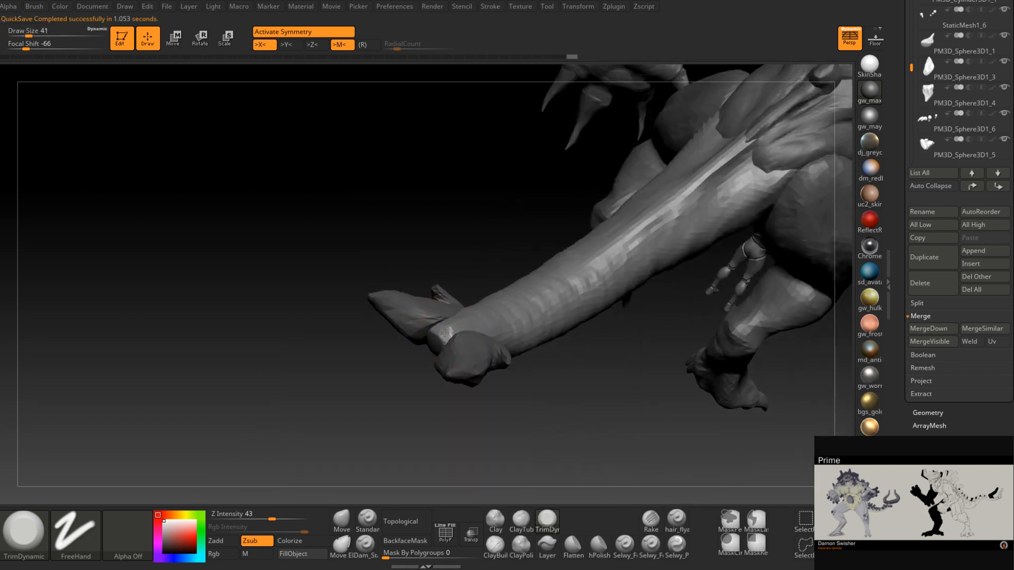
right_click_drag(461, 332, 455, 331)
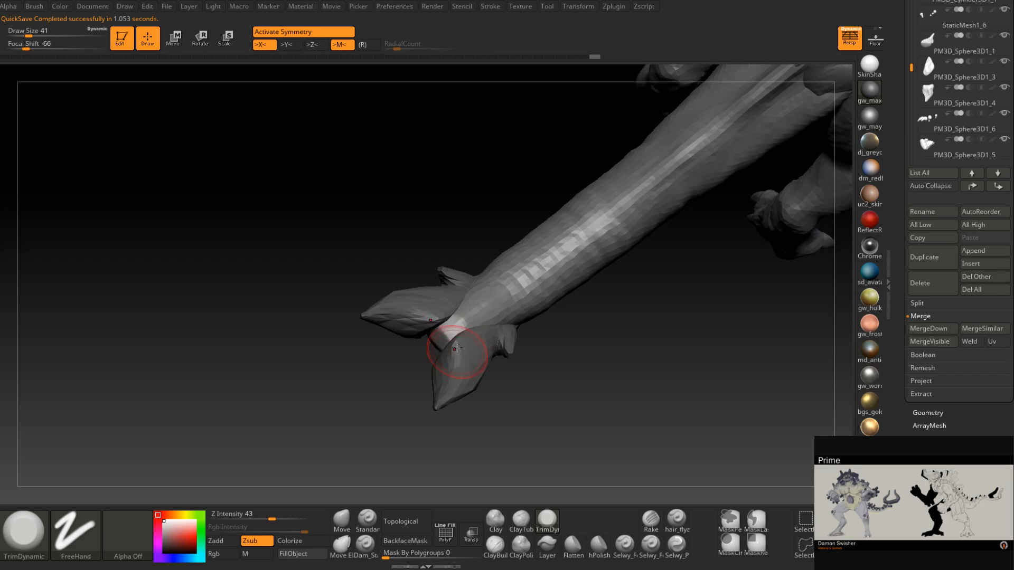
key("f")
left_click_drag(438, 357, 444, 349)
mouse_move(443, 348)
right_mouse_down()
mouse_move(447, 320)
mouse_move(458, 364)
right_mouse_up()
- Duplicate the row of spine spikes and move the copy back and down along the top of the tail
mouse_move(459, 365)
right_mouse_down()
mouse_move(462, 392)
mouse_move(453, 358)
mouse_move(443, 427)
right_mouse_up()
mouse_move(431, 390)
left_mouse_down()
mouse_move(428, 295)
mouse_move(561, 381)
left_mouse_up()
right_click_drag(560, 381, 551, 454, "ctrl")
left_click(333, 268, "alt")
right_click_drag(475, 313, 457, 245, "ctrl")
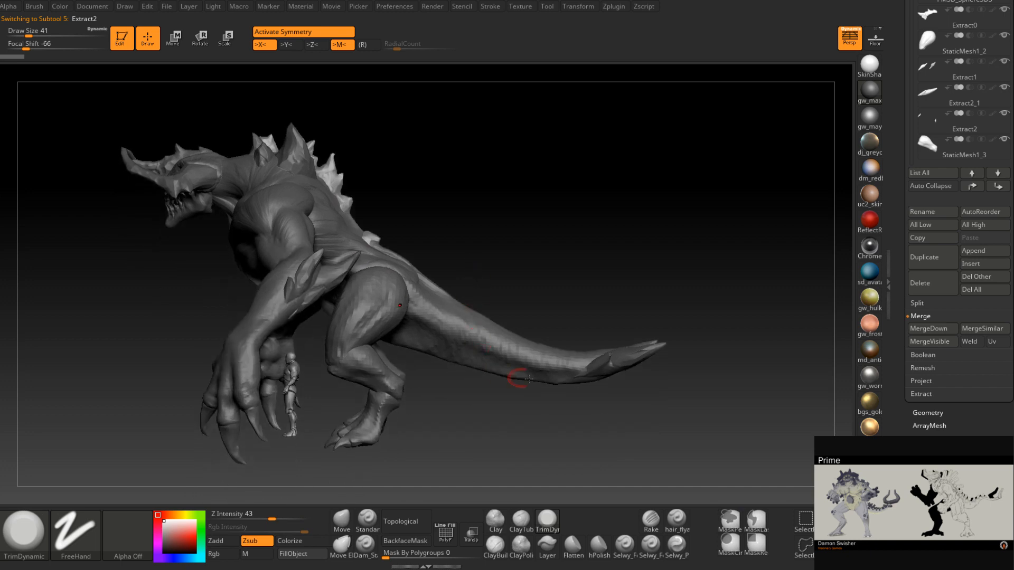
left_click(931, 257)
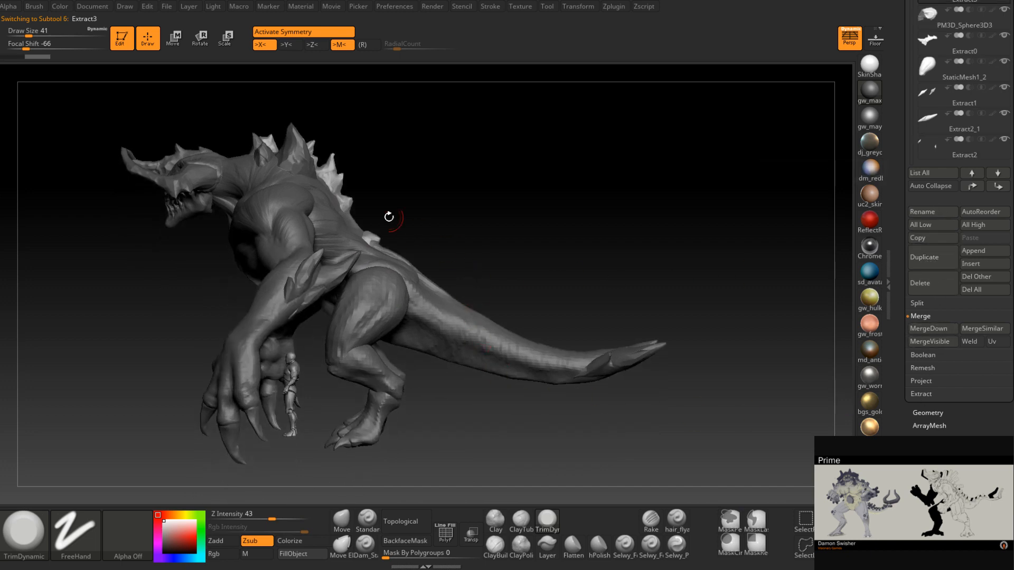
left_click(180, 42)
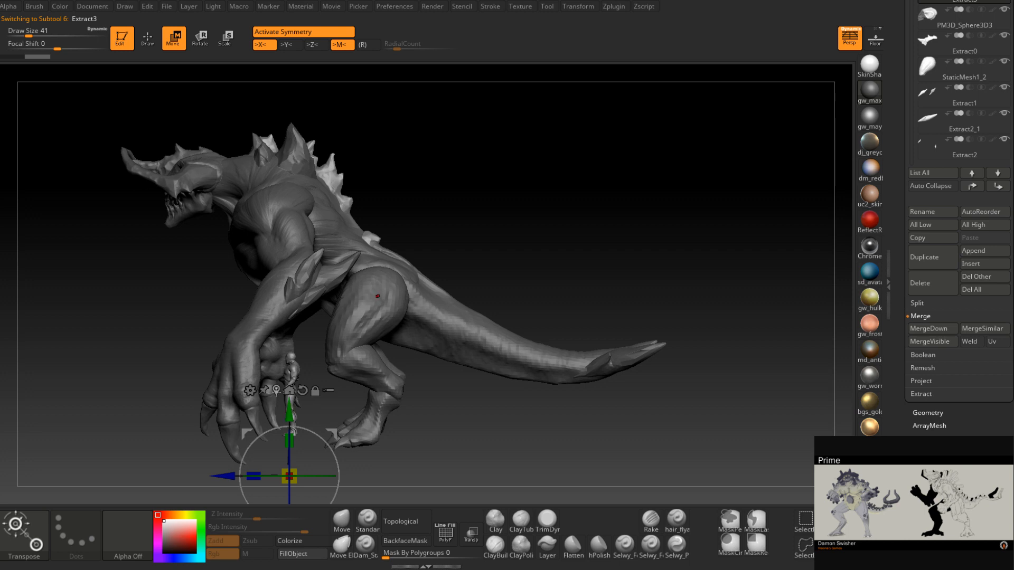
left_click(277, 391)
left_click_drag(375, 179, 534, 246)
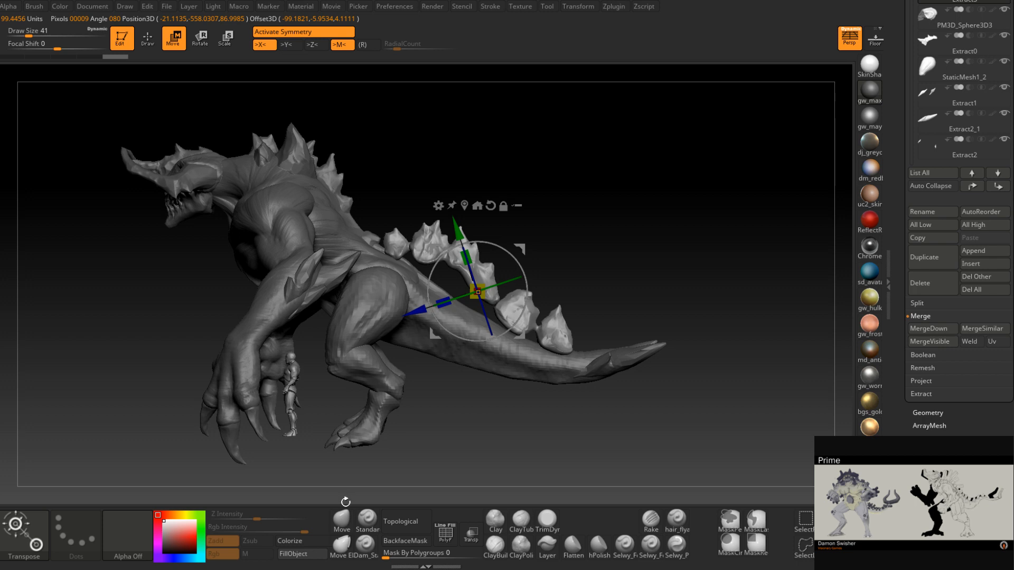
- Pull the copied spine spikes down onto the tail's upper edge with a large Move brush at size 324
key("q")
key("space")
mouse_move(470, 250)
left_mouse_down()
mouse_move(498, 249)
mouse_move(478, 245)
mouse_move(467, 264)
left_mouse_up()
right_click_drag(470, 264, 491, 265)
key("space")
mouse_move(492, 262)
left_mouse_down()
mouse_move(506, 260)
mouse_move(498, 296)
left_mouse_up()
left_click_drag(512, 278, 498, 290)
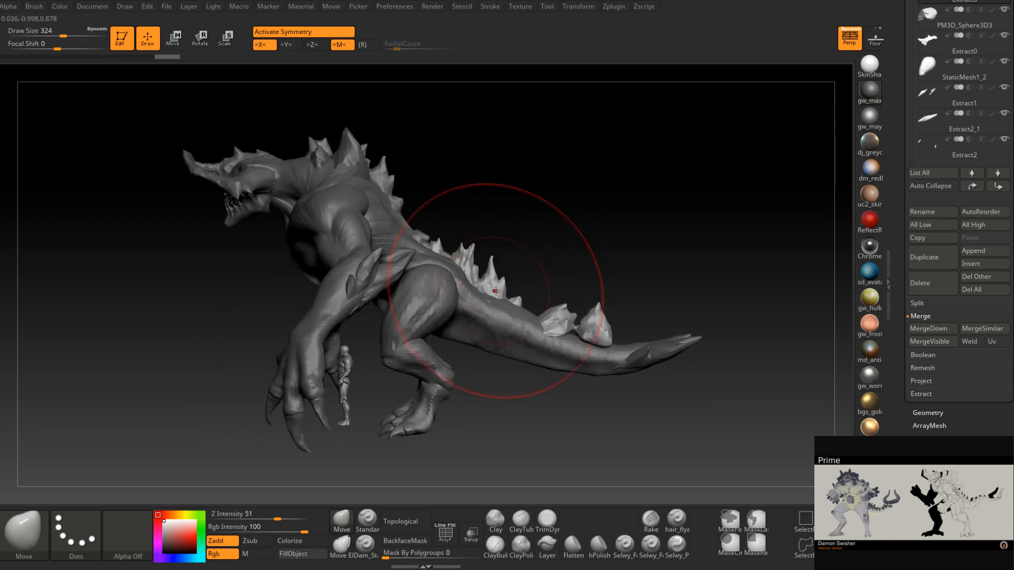
- Settle and reshape the rear spikes of the copied row so they follow the tail's curve
right_click_drag(498, 290, 483, 292)
mouse_move(558, 319)
right_mouse_down()
mouse_move(573, 322)
mouse_move(573, 286)
mouse_move(561, 276)
mouse_move(565, 309)
mouse_move(584, 278)
mouse_move(553, 278)
right_mouse_up()
key("space")
left_click_drag(553, 278, 553, 279)
right_click_drag(552, 278, 552, 261)
left_click_drag(556, 264, 548, 286)
right_click_drag(548, 286, 535, 294)
key("space")
left_click_drag(564, 300, 553, 301)
mouse_move(554, 302)
right_mouse_down("ctrl")
mouse_move(565, 332)
mouse_move(566, 303)
right_mouse_up("ctrl")
key("space")
left_click_drag(566, 303, 573, 299)
left_click_drag(565, 308, 578, 300)
mouse_move(578, 300)
right_mouse_down()
mouse_move(584, 274)
mouse_move(568, 351)
mouse_move(371, 280)
mouse_move(396, 339)
mouse_move(430, 215)
mouse_move(495, 233)
mouse_move(471, 203)
mouse_move(568, 208)
mouse_move(550, 204)
right_mouse_up()
- Reshape the front spikes of the copied row where the lower back meets the tail
right_click_drag(501, 227, 469, 345, "alt")
key("space")
left_click_drag(467, 317, 490, 288)
right_click_drag(517, 305, 485, 311)
key("space")
left_click_drag(482, 314, 469, 315)
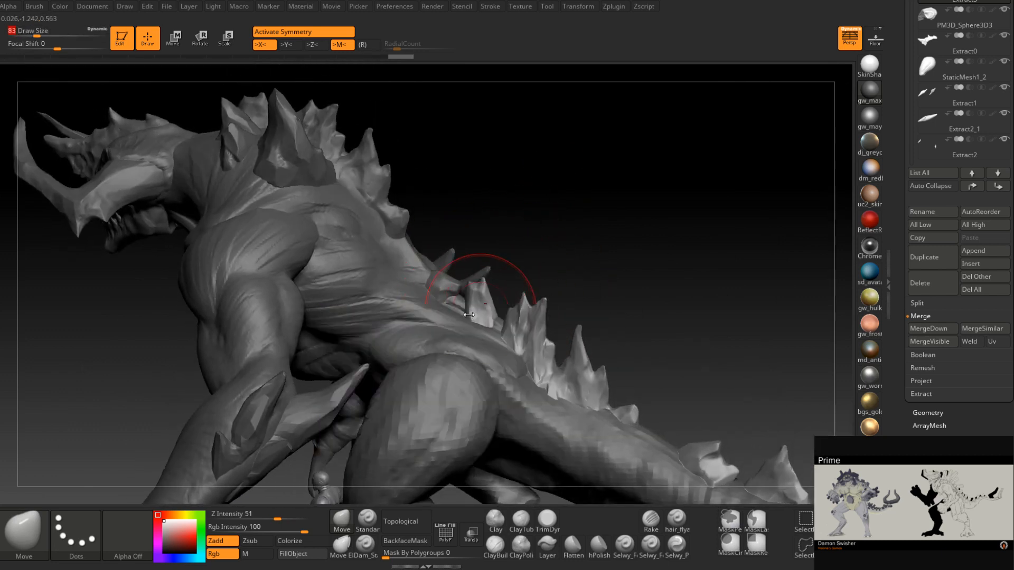
- Refine the copied spikes above the hip from the creature's opposite side with the Move brush
right_click_drag(475, 317, 547, 278)
mouse_move(554, 225)
right_mouse_down("ctrl")
mouse_move(556, 290)
mouse_move(534, 224)
right_mouse_up("ctrl")
mouse_move(577, 269)
right_mouse_down()
mouse_move(438, 296)
mouse_move(470, 300)
right_mouse_up()
mouse_move(542, 308)
right_mouse_down()
mouse_move(493, 285)
mouse_move(523, 269)
mouse_move(524, 253)
right_mouse_up()
key("space")
left_click_drag(538, 283, 548, 283)
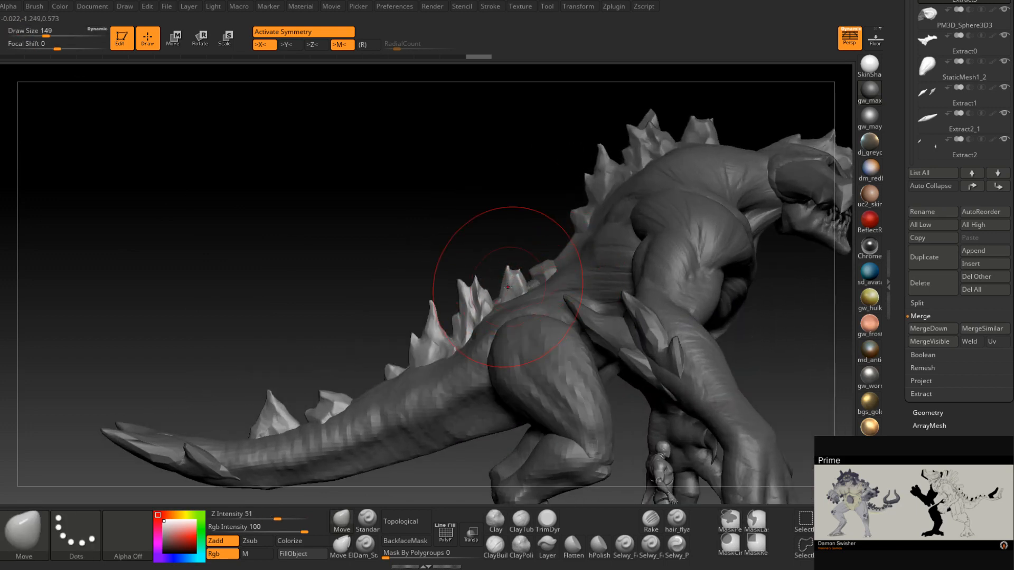
key("space")
left_click_drag(482, 294, 430, 334)
mouse_move(427, 335)
right_mouse_down()
mouse_move(478, 355)
mouse_move(480, 328)
mouse_move(516, 390)
right_mouse_up()
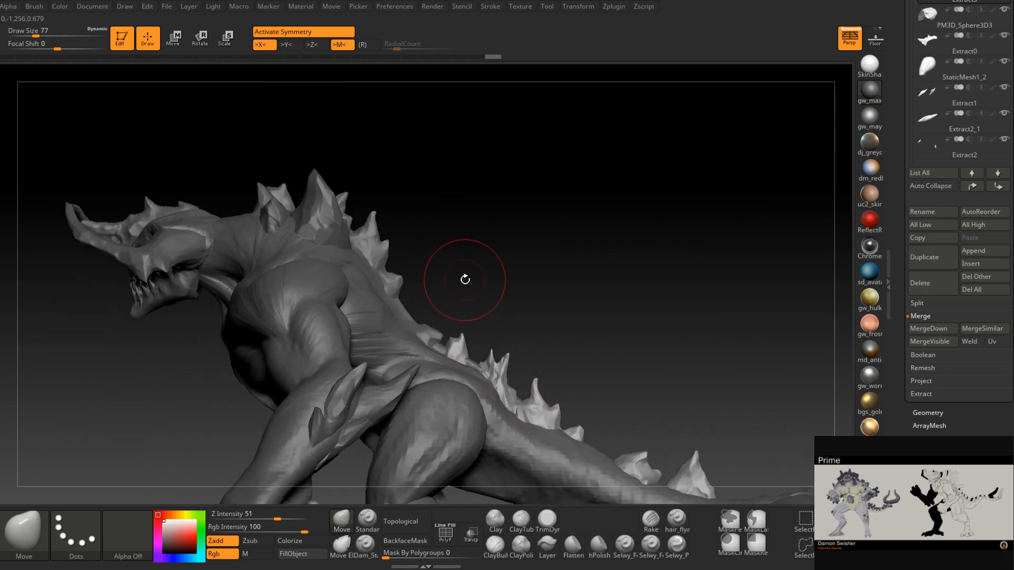
- Select the original spine spikes and enlarge the lowest one to bridge the gap to the tail spikes
mouse_move(434, 344)
right_mouse_down()
mouse_move(493, 327)
mouse_move(501, 351)
right_mouse_up()
left_click(476, 335, "alt")
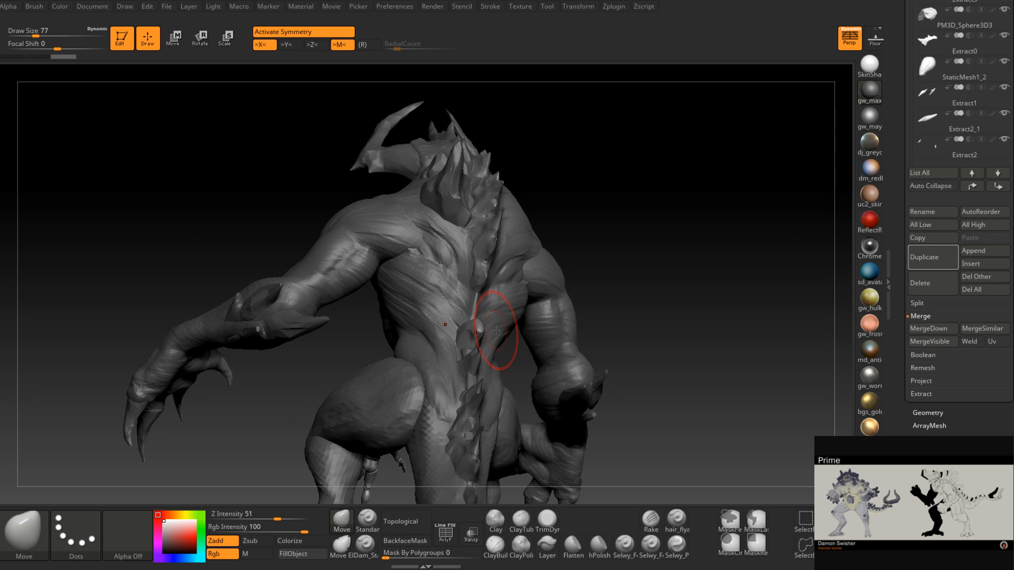
right_click_drag(479, 247, 481, 328)
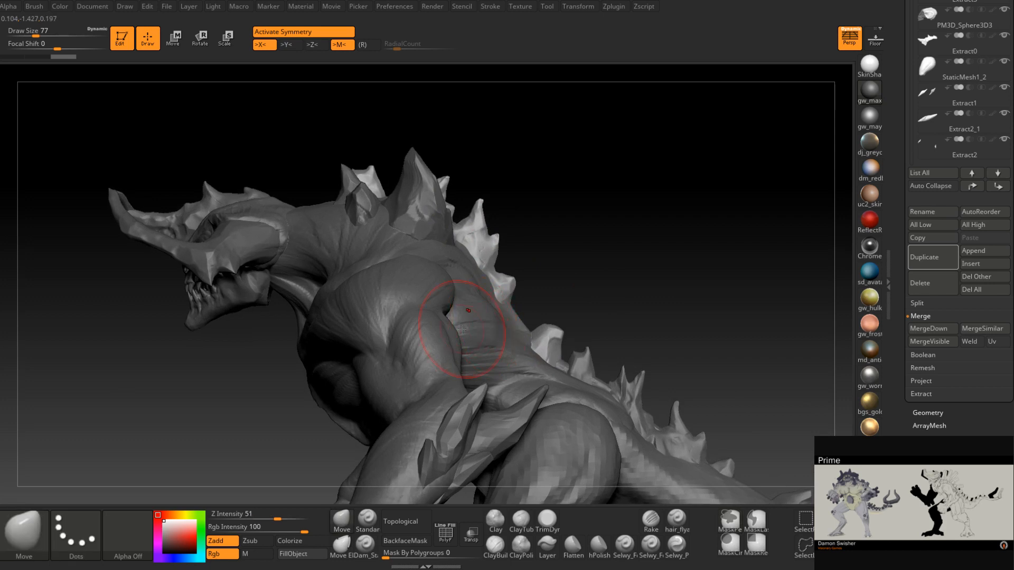
left_click_drag(314, 154, 329, 170, "ctrl")
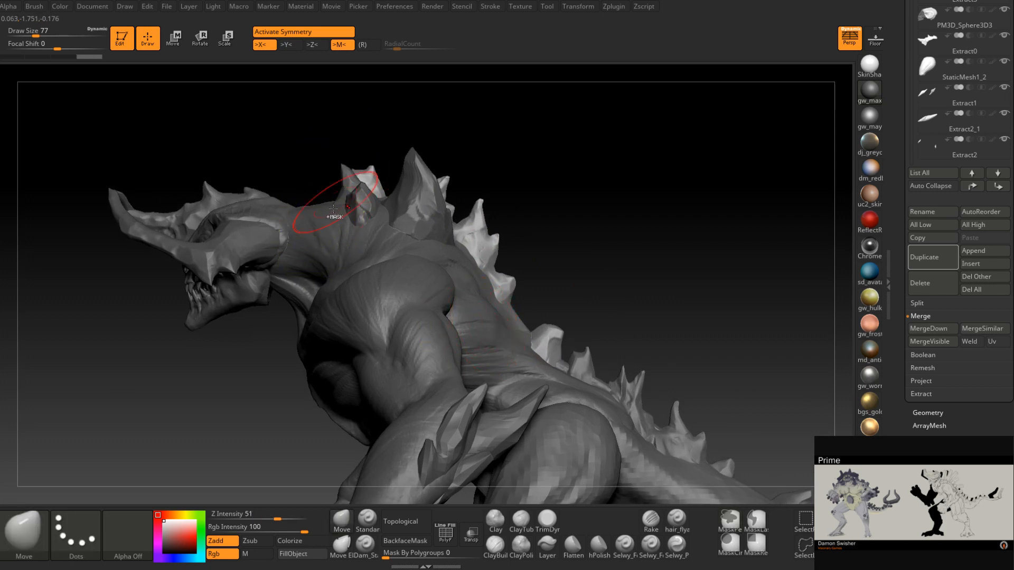
- Select the body and adjust the top of the neck behind the head plate with small Move brush strokes
left_click(325, 234, "alt")
right_click(290, 205)
left_click_drag(288, 223, 292, 222)
right_click_drag(280, 206, 294, 213)
right_click(276, 182)
left_click_drag(279, 206, 272, 206)
right_click_drag(287, 212, 314, 223)
right_click(315, 227)
left_click_drag(315, 221, 318, 222)
right_click_drag(322, 216, 399, 214)
- Select the foremost neck spike, PM3D_Sphere3D1_3, and pull it into a more prominent shape with the Move brush
mouse_move(468, 275)
right_mouse_down()
mouse_move(464, 306)
mouse_move(549, 312)
mouse_move(539, 318)
right_mouse_up()
left_click(555, 263, "alt")
mouse_move(555, 262)
right_mouse_down()
mouse_move(579, 270)
mouse_move(522, 303)
mouse_move(479, 292)
right_mouse_up()
left_click(478, 300, "alt")
key("space")
left_click_drag(479, 293, 499, 293)
right_click_drag(492, 288, 498, 315)
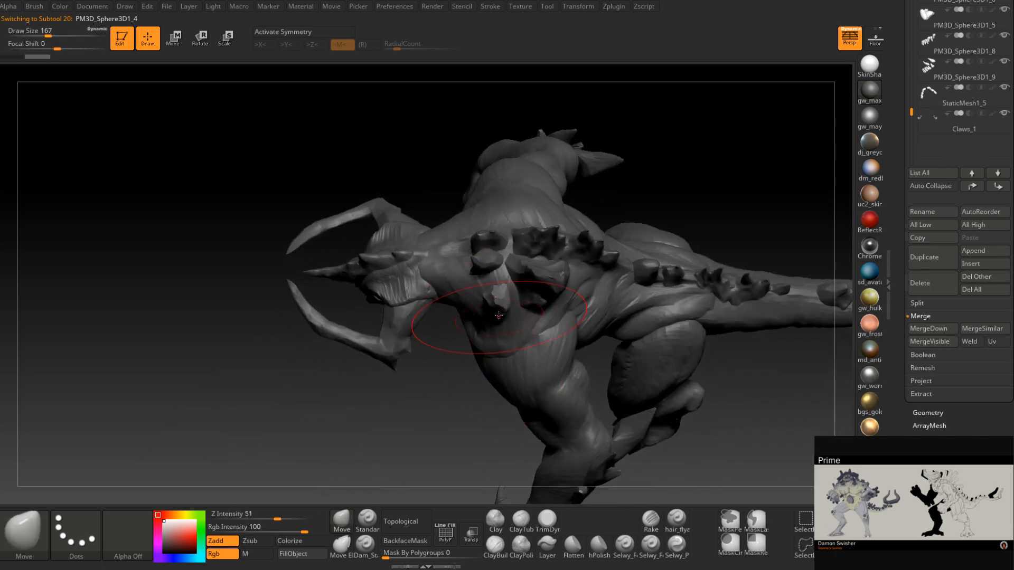
left_click(491, 261, "alt")
right_click_drag(491, 261, 477, 278)
left_click_drag(466, 253, 468, 252)
right_click_drag(505, 258, 493, 222)
left_click_drag(458, 248, 456, 241)
right_click_drag(458, 248, 483, 274)
key("space")
mouse_move(479, 252)
left_mouse_down()
mouse_move(457, 234)
mouse_move(481, 254)
left_mouse_up()
key("space")
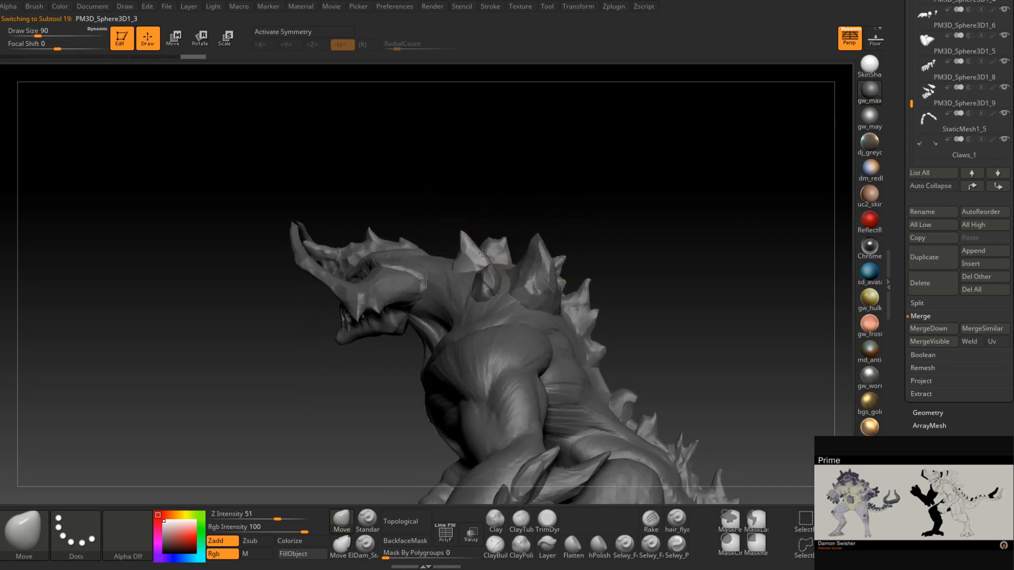
- Examine the head and neck spikes from above and the whole creature from the front
right_click_drag(499, 271, 434, 368)
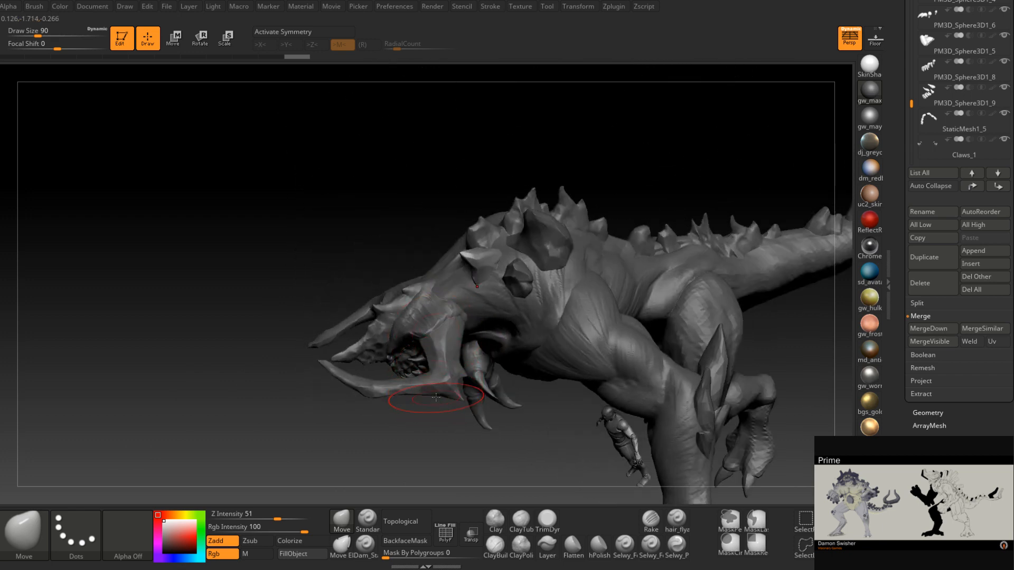
mouse_move(601, 293)
right_mouse_down()
mouse_move(621, 407)
mouse_move(568, 296)
right_mouse_up()
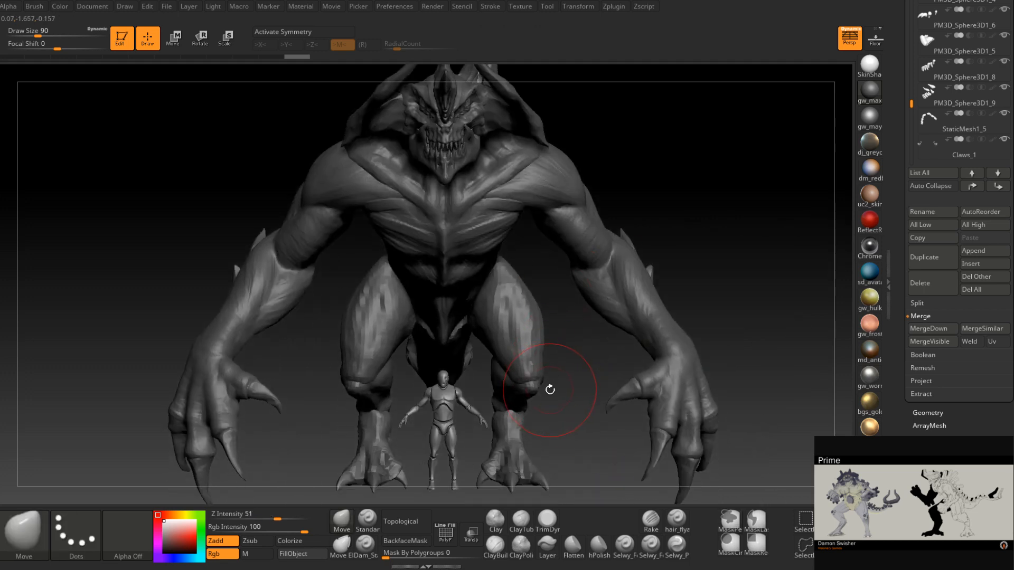
right_click_drag(545, 334, 535, 368, "alt")
mouse_move(522, 318)
right_mouse_down()
mouse_move(507, 331)
mouse_move(510, 244)
mouse_move(502, 338)
mouse_move(516, 324)
right_mouse_up()
key("ctrl")
- Select the head, PM3D_Sphere3D3, disable symmetry and mask "BRB!" with a squiggle beneath it on the head's side at draw size 3
right_click_drag(238, 217, 388, 336, "alt")
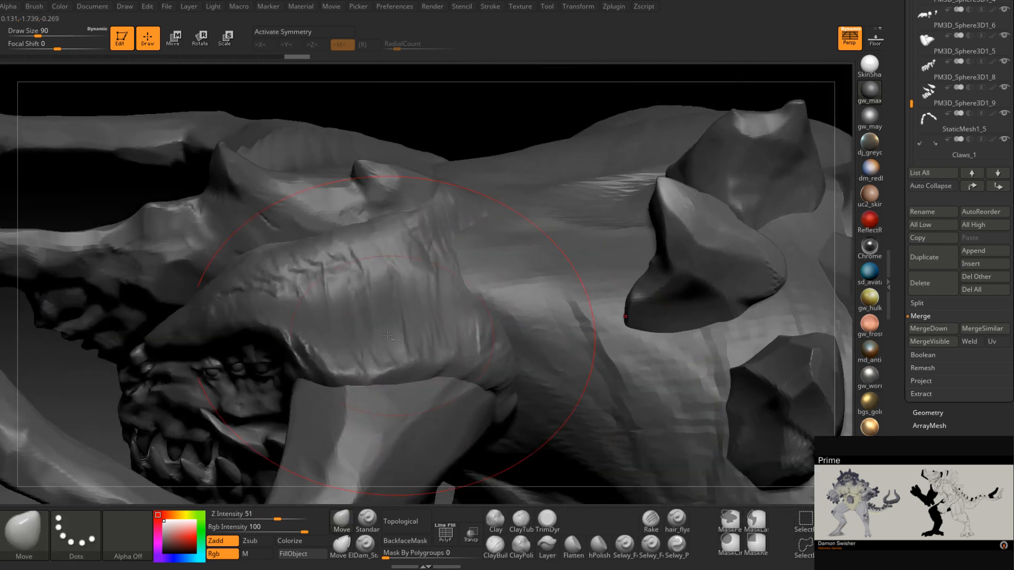
left_click(355, 327, "alt")
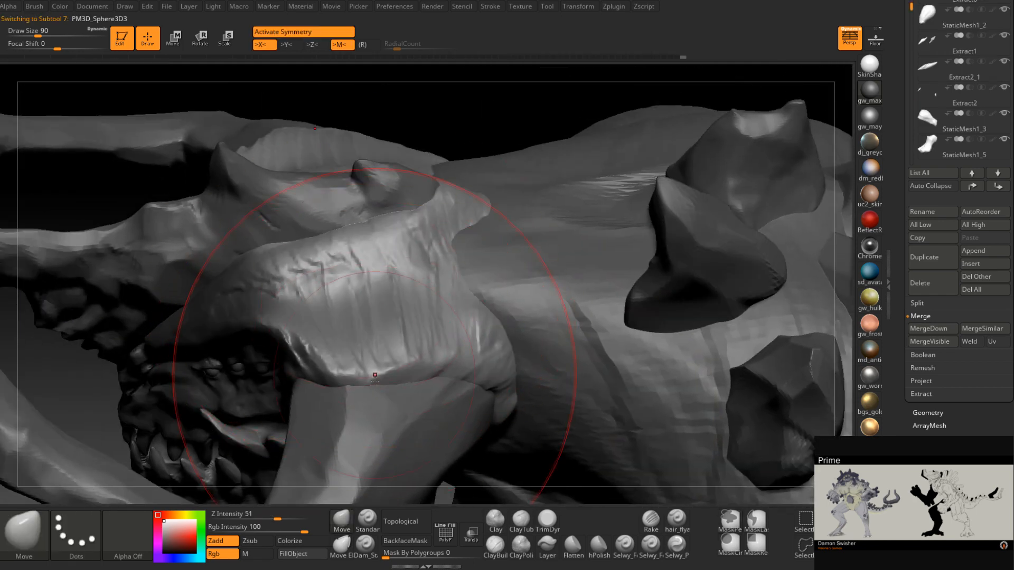
right_click(320, 370)
left_click_drag(361, 299, 348, 300)
right_click_drag(304, 359, 302, 371)
left_click_drag(329, 300, 325, 301)
right_click_drag(326, 304, 341, 350)
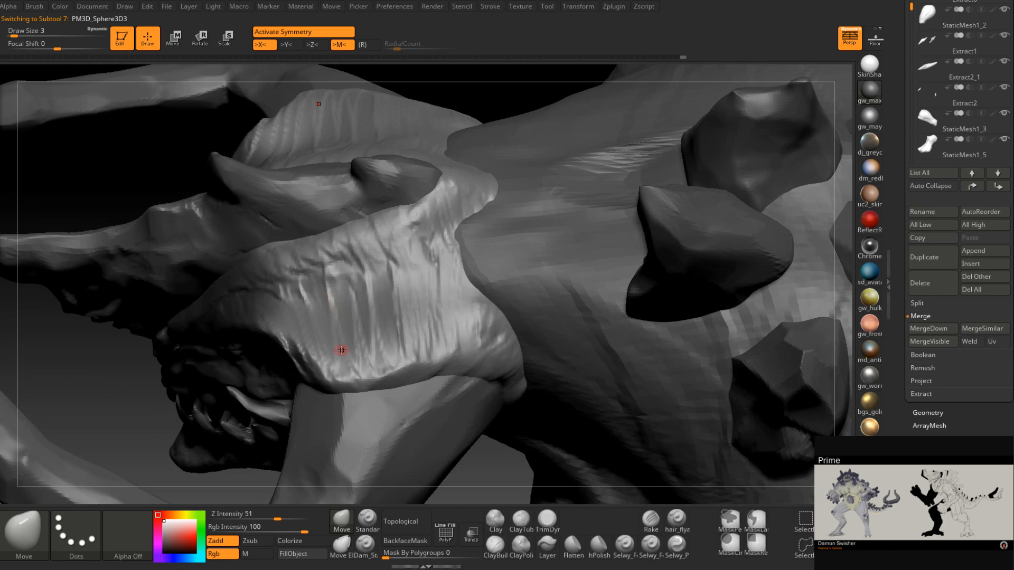
key("ctrl")
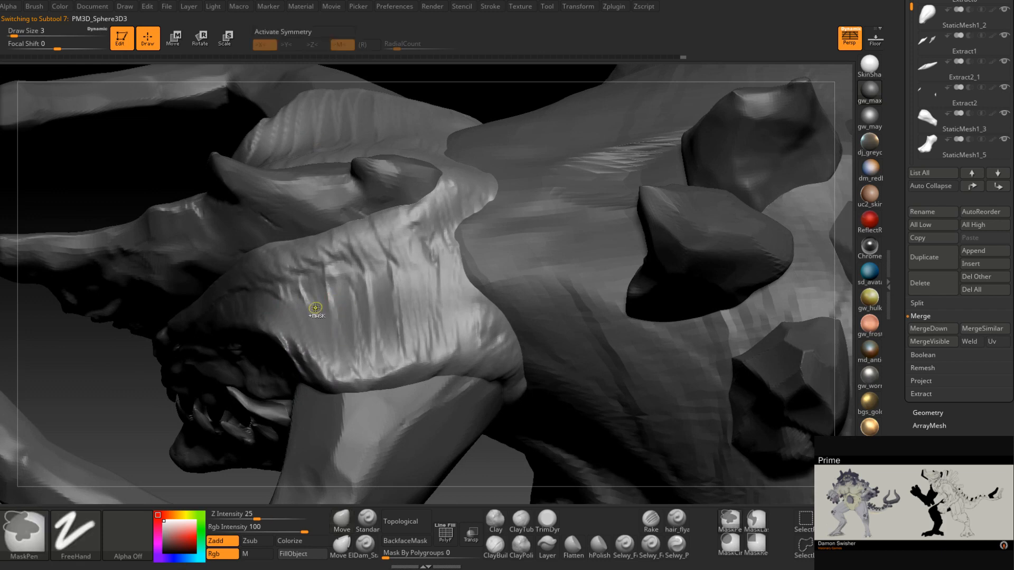
left_click_drag(335, 296, 332, 353, "ctrl")
mouse_move(367, 289)
left_mouse_down("ctrl")
mouse_move(404, 283)
mouse_move(394, 275)
mouse_move(425, 232)
mouse_move(420, 202)
left_mouse_up("ctrl")
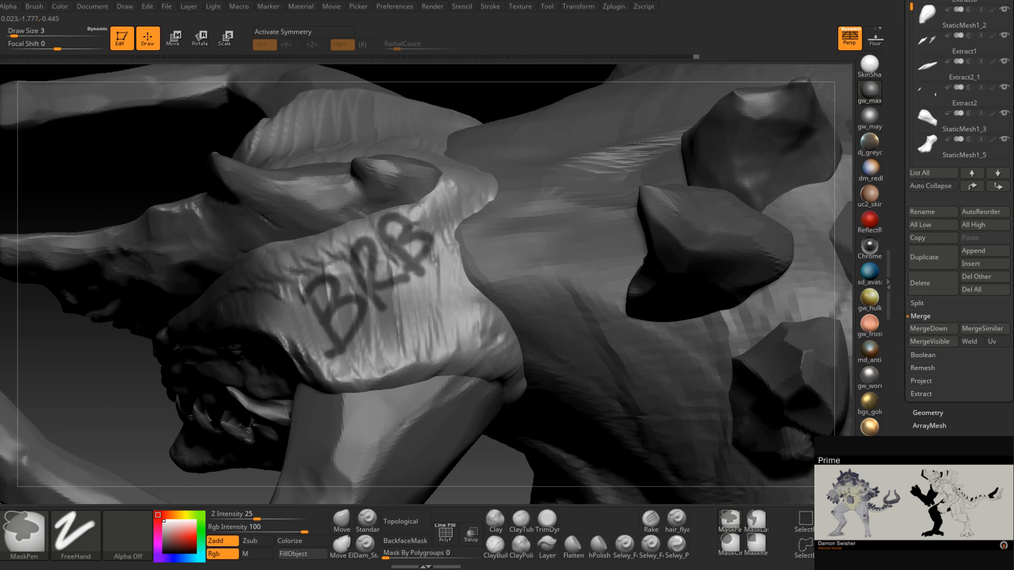
left_click_drag(377, 351, 472, 329, "ctrl")
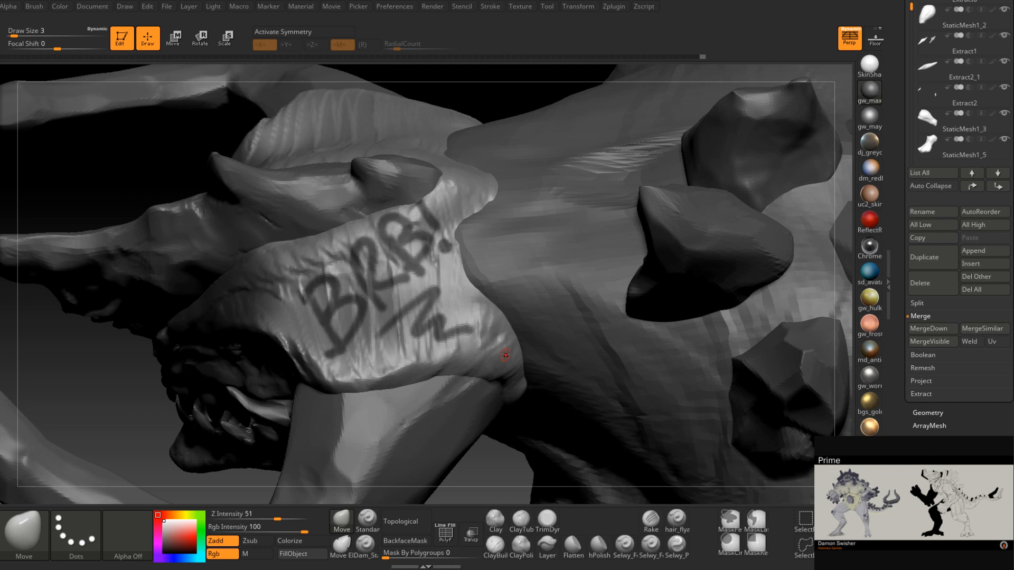
- Save the project, and remove the lettering mask from the head with X symmetry switched back on
key("ctrl+s")
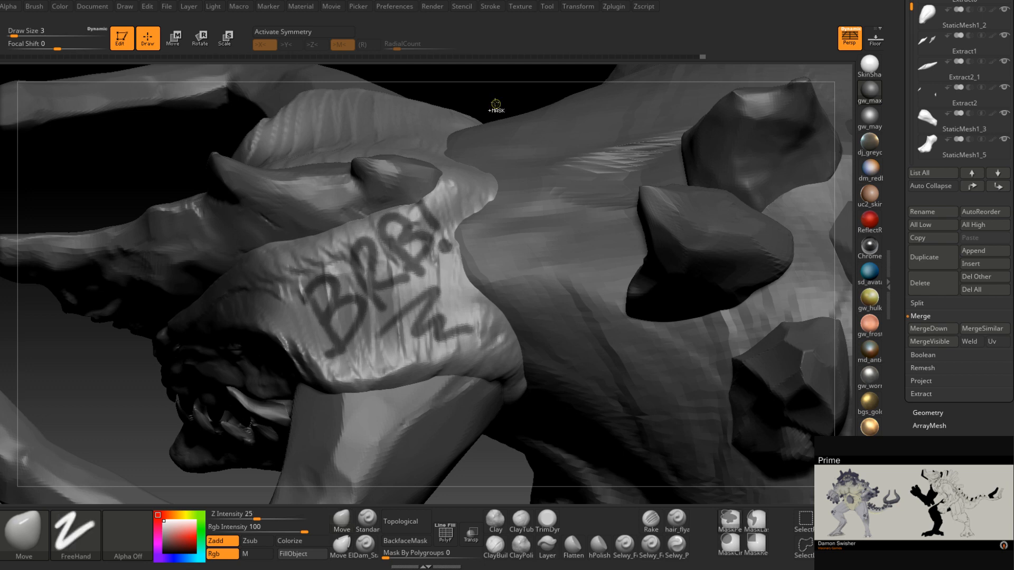
key("ctrl+z")
key("x")
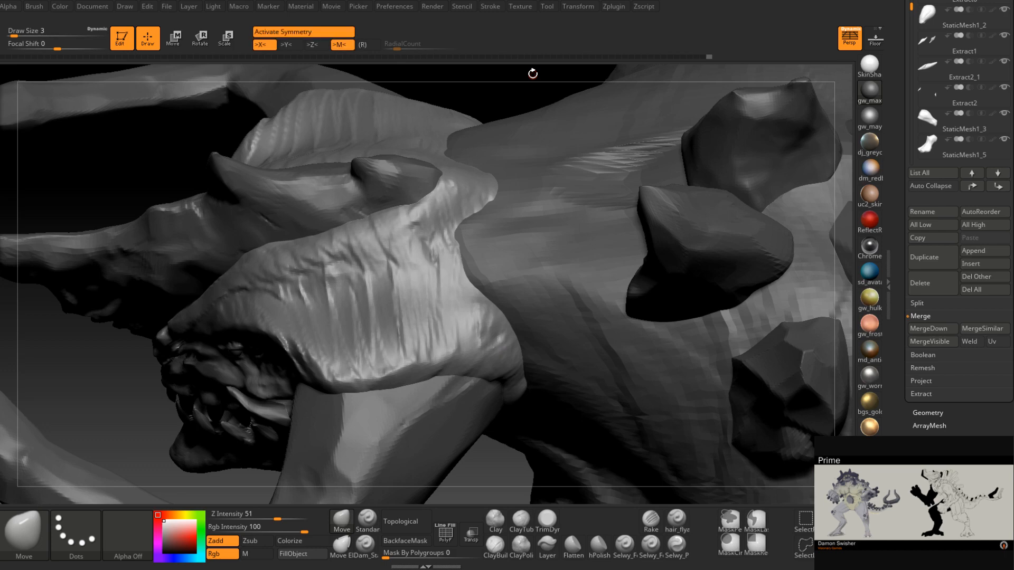
- Select the body and build up the collar ridge between neck and shoulder with ClayBuildup at draw size 27
mouse_move(364, 295)
right_mouse_down()
mouse_move(386, 322)
mouse_move(388, 264)
mouse_move(462, 303)
mouse_move(464, 272)
mouse_move(450, 293)
mouse_move(453, 276)
mouse_move(478, 303)
mouse_move(524, 276)
mouse_move(491, 298)
right_mouse_up()
left_click(503, 211, "alt")
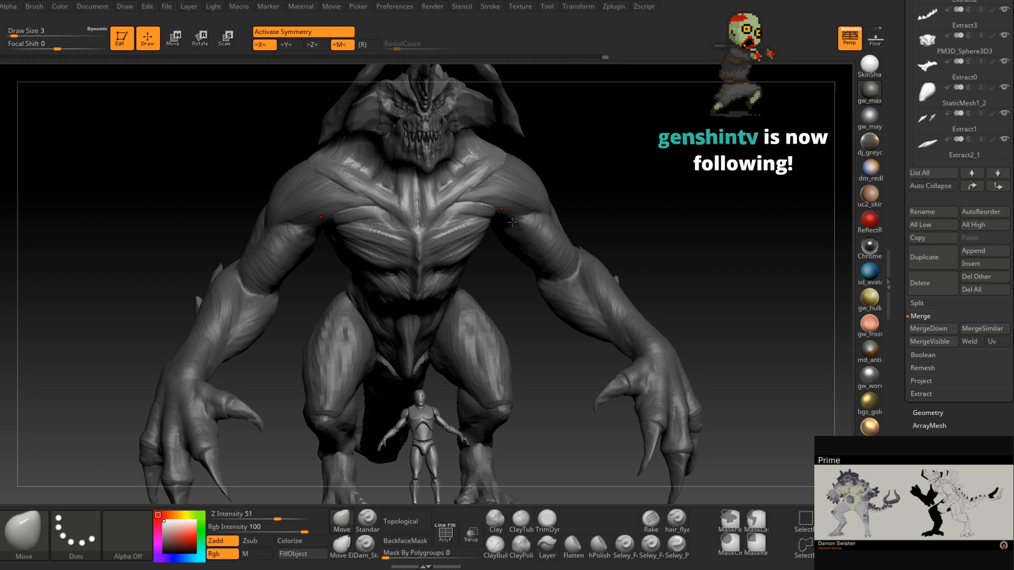
left_click_drag(650, 199, 631, 184)
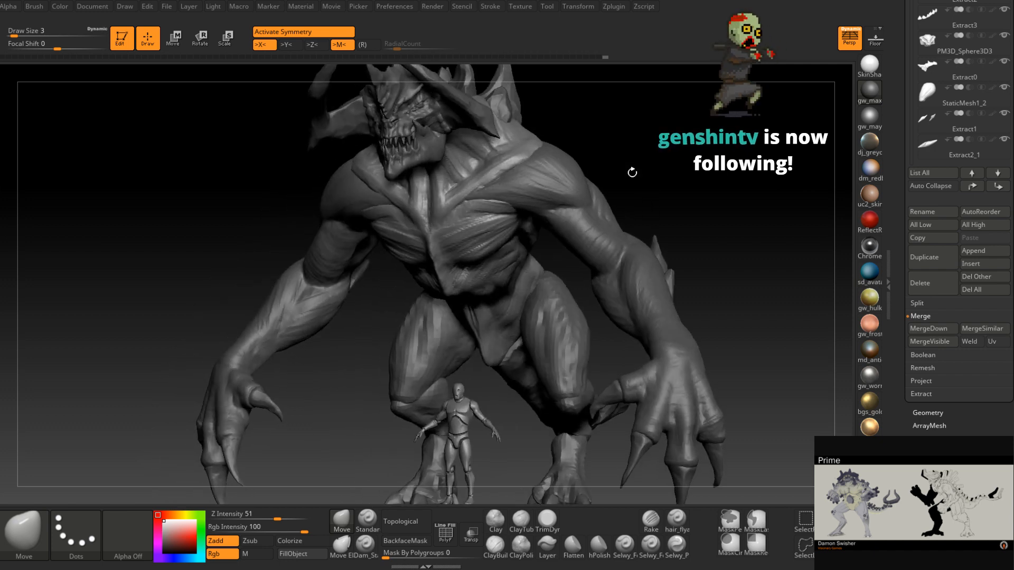
right_click_drag(433, 237, 618, 332)
right_click_drag(608, 274, 598, 207)
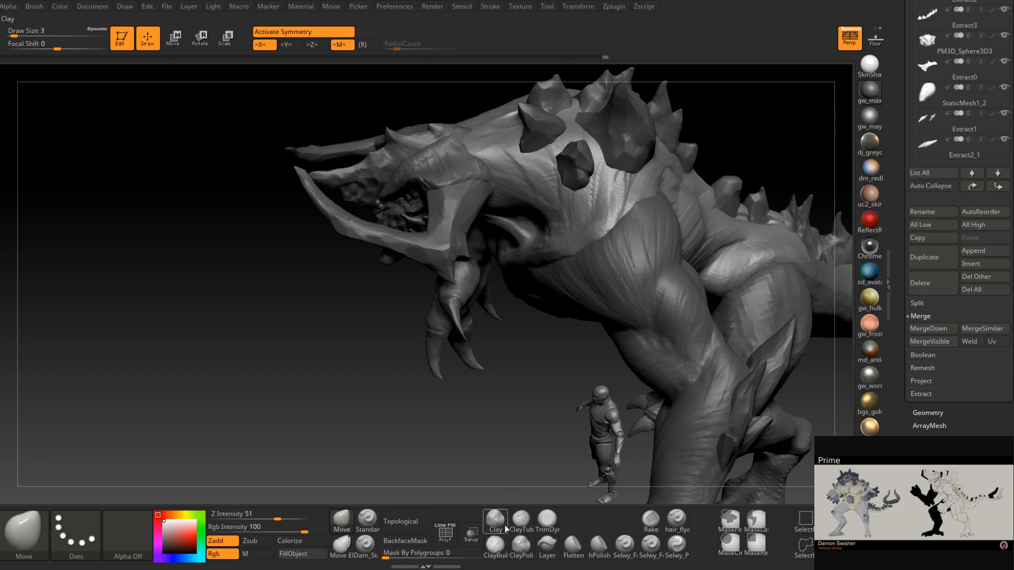
left_click(497, 544)
right_click_drag(534, 324, 590, 247)
key("s")
left_click(585, 247)
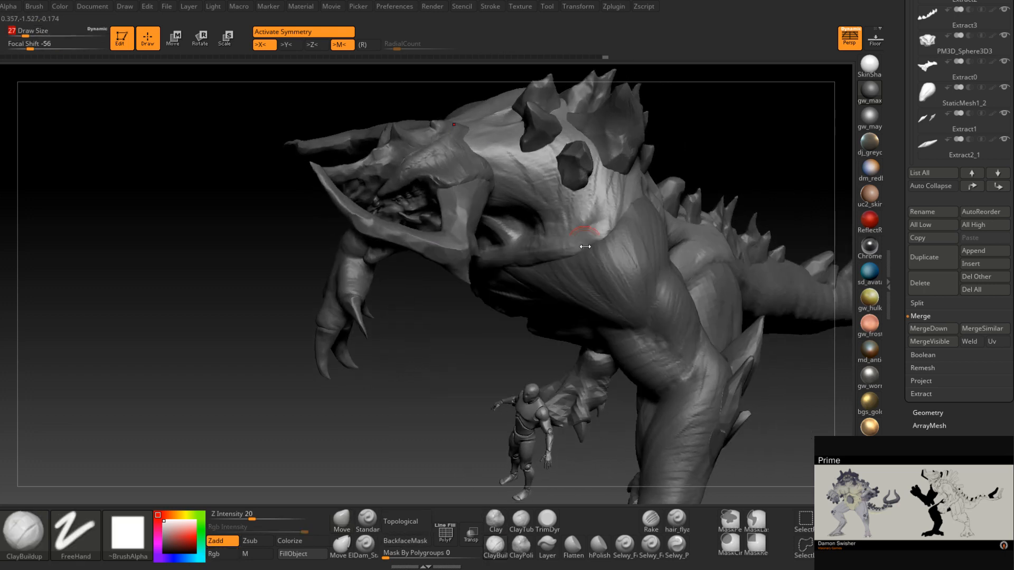
right_click_drag(573, 240, 592, 246)
right_click_drag(626, 214, 616, 232)
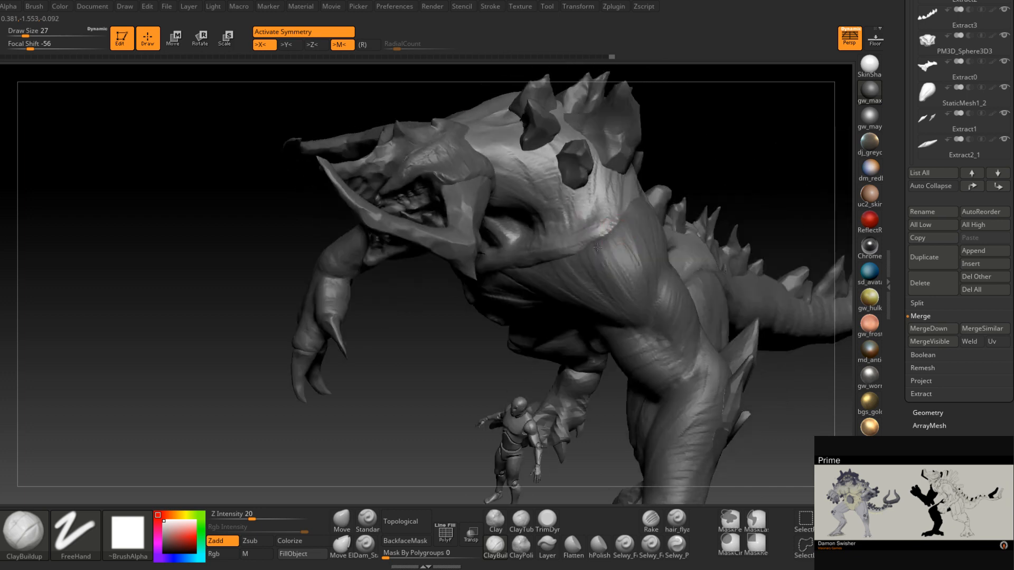
- Adjust the shape of the collar ridge where it meets the shoulder with the Move brush
left_click(341, 520)
right_click_drag(565, 276, 606, 239)
key("space")
left_click_drag(607, 239, 610, 237)
mouse_move(627, 240)
right_mouse_down()
mouse_move(603, 254)
mouse_move(613, 224)
mouse_move(635, 235)
mouse_move(620, 226)
right_mouse_up()
- Flatten the outer end of the collar ridge with TrimDynamic at draw size 25
left_click(548, 520)
key("space")
key("space")
left_click_drag(620, 226, 615, 225)
mouse_move(618, 222)
right_mouse_down()
mouse_move(611, 202)
mouse_move(594, 235)
mouse_move(552, 250)
mouse_move(528, 242)
mouse_move(543, 227)
mouse_move(596, 220)
right_mouse_up()
- Trim the front of the neck and build up the throat beneath the jaw with ClayBuildup at draw size 29
mouse_move(477, 256)
right_mouse_down()
mouse_move(437, 264)
mouse_move(441, 247)
right_mouse_up()
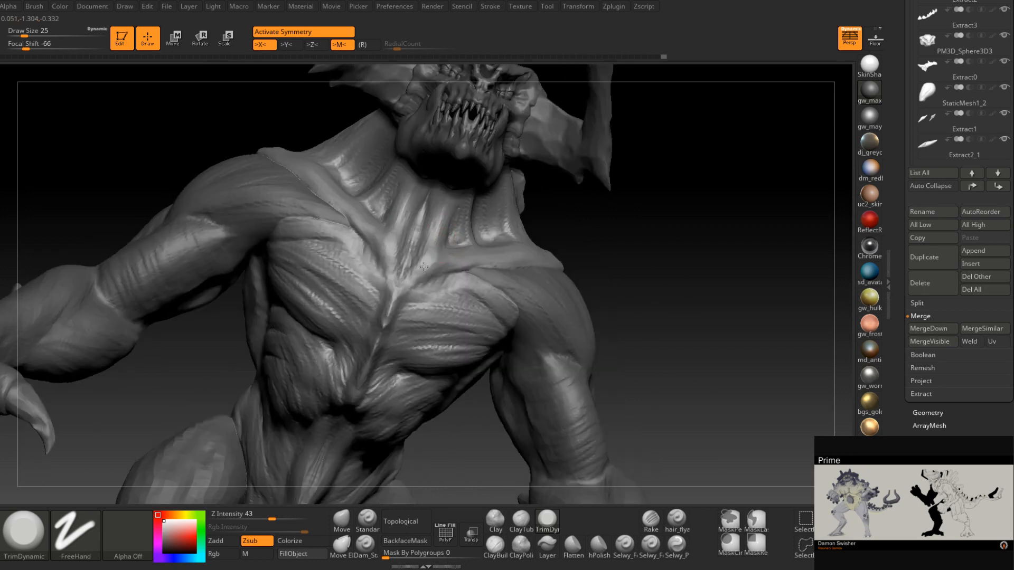
right_click_drag(446, 223, 441, 219)
left_click_drag(451, 190, 451, 212)
left_click(494, 545)
mouse_move(421, 185)
right_mouse_down("ctrl")
mouse_move(419, 204)
mouse_move(432, 203)
right_mouse_up("ctrl")
key("space")
left_click_drag(431, 203, 432, 202)
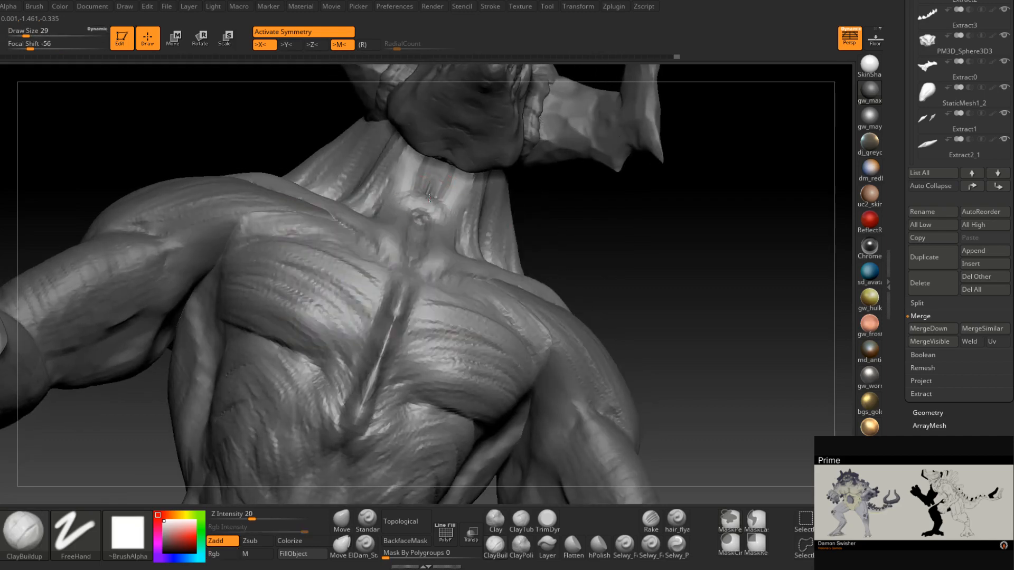
mouse_move(453, 175)
right_mouse_down()
mouse_move(453, 147)
mouse_move(437, 155)
right_mouse_up()
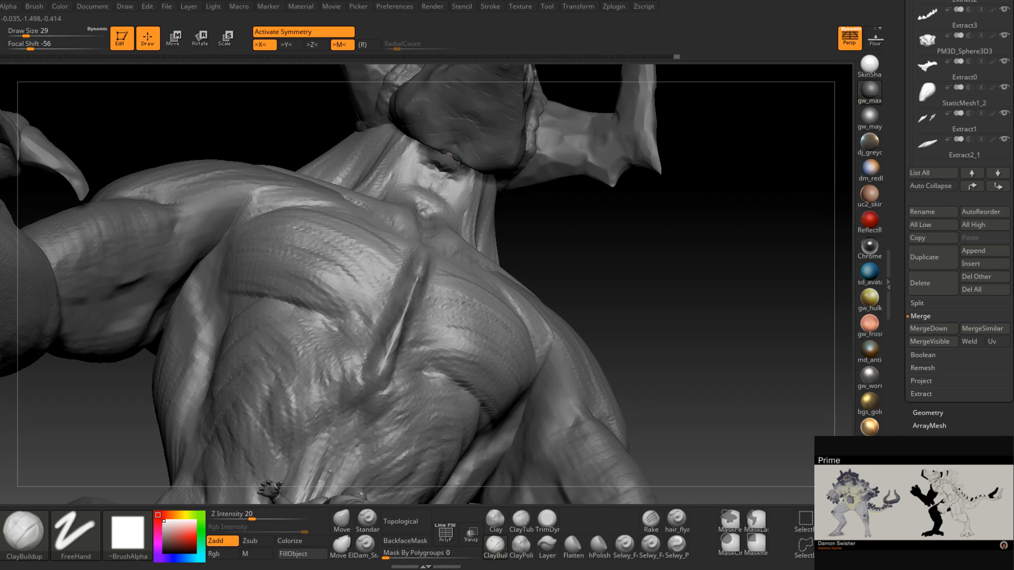
left_click_drag(419, 156, 440, 168)
- Smooth the built-up clay on the throat where it runs under the jaw
mouse_move(449, 165)
right_mouse_down()
mouse_move(393, 158)
mouse_move(476, 168)
right_mouse_up()
key("shift")
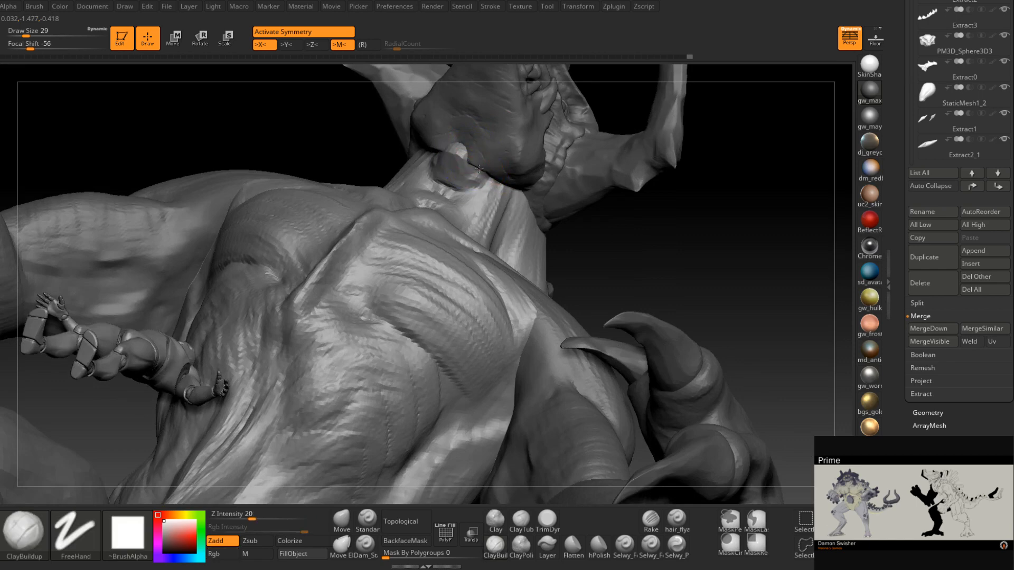
mouse_move(468, 175)
right_mouse_down()
mouse_move(460, 151)
mouse_move(476, 159)
mouse_move(464, 169)
mouse_move(477, 168)
right_mouse_up()
left_click_drag(478, 168, 489, 175, "shift")
mouse_move(494, 170)
right_mouse_down()
mouse_move(482, 174)
mouse_move(462, 159)
mouse_move(473, 162)
mouse_move(443, 168)
right_mouse_up()
left_click_drag(463, 168, 475, 172, "shift")
right_click_drag(501, 161, 520, 187)
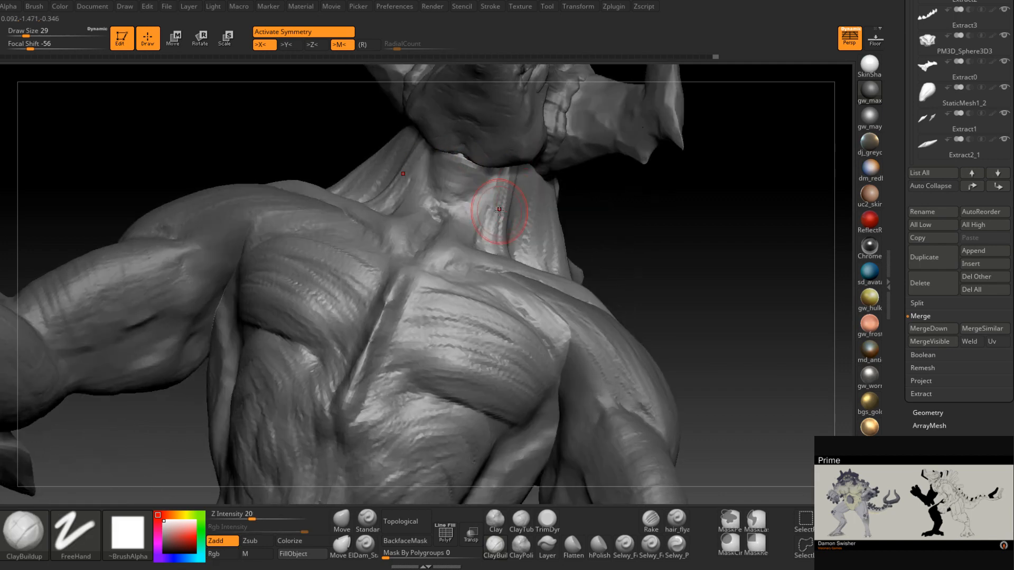
- Build up the front neck muscles running from beneath the jaw to the collarbones with ClayBuildup strokes
mouse_move(499, 210)
right_mouse_down()
mouse_move(531, 219)
mouse_move(533, 167)
mouse_move(549, 175)
mouse_move(535, 182)
right_mouse_up()
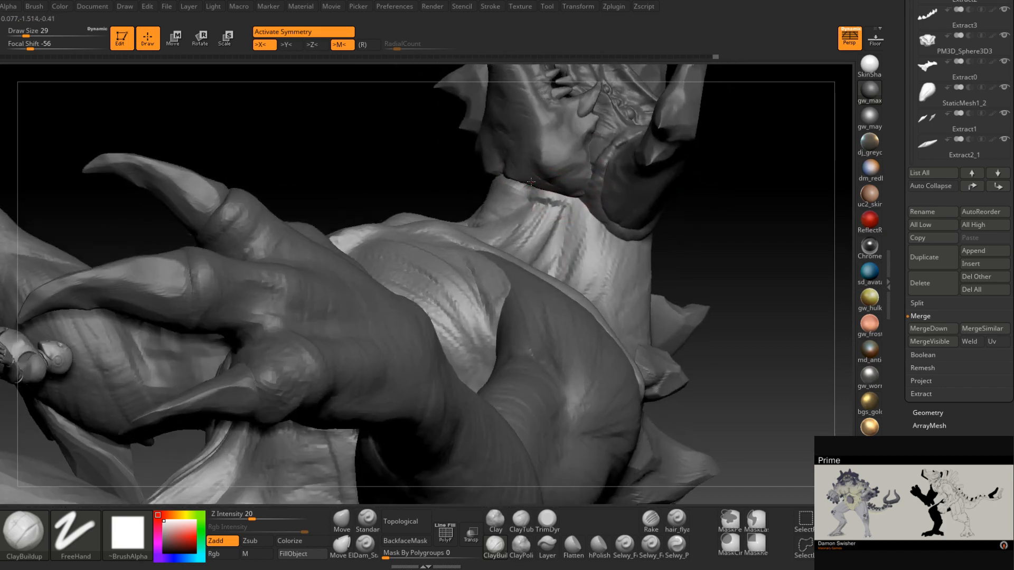
mouse_move(544, 187)
right_mouse_down()
mouse_move(551, 192)
mouse_move(520, 228)
mouse_move(557, 198)
mouse_move(538, 226)
mouse_move(519, 205)
right_mouse_up()
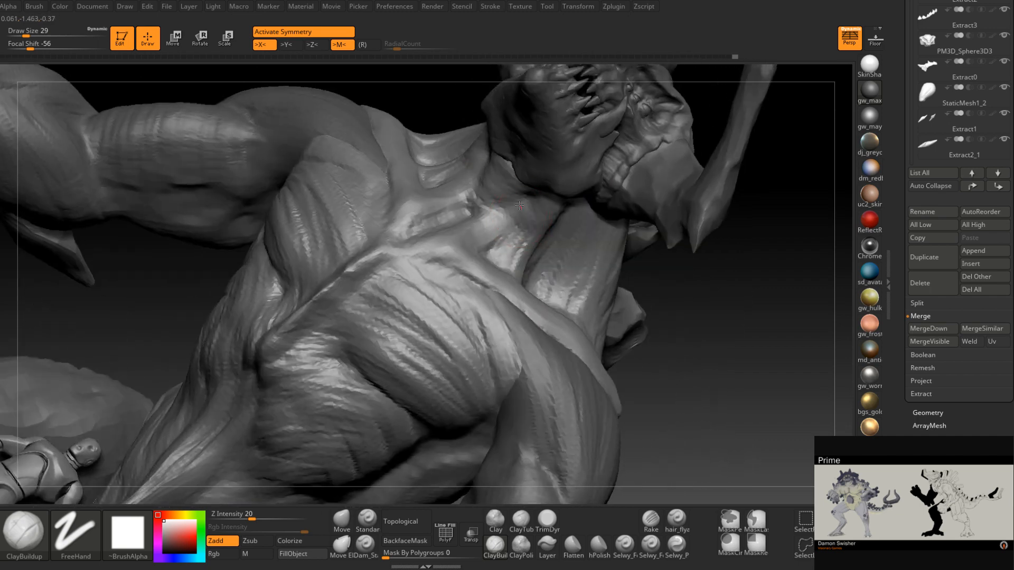
left_click_drag(520, 221, 486, 235)
mouse_move(560, 216)
right_mouse_down()
mouse_move(532, 230)
mouse_move(483, 226)
right_mouse_up()
left_click_drag(442, 199, 390, 236)
right_click_drag(423, 233, 396, 227)
left_click_drag(415, 206, 372, 255)
right_click_drag(391, 254, 443, 244)
- Readjust the brush and add short ClayBuildup strokes to the front neck muscles above the collarbone
key("space")
left_click_drag(449, 243, 452, 256)
right_click_drag(434, 248, 441, 237)
key("space")
left_click_drag(441, 234, 438, 234)
left_click_drag(434, 242, 443, 230)
right_click_drag(446, 221, 439, 226)
- Smooth the neck muscles and the hollows beside the throat from several angles
left_click_drag(442, 227, 445, 226, "shift")
right_click_drag(469, 212, 452, 237)
left_click_drag(453, 237, 447, 231, "shift")
right_click_drag(447, 232, 444, 243)
left_click_drag(444, 244, 448, 247, "shift")
mouse_move(448, 247)
right_mouse_down()
mouse_move(443, 267)
mouse_move(443, 259)
right_mouse_up()
left_click_drag(443, 259, 422, 258, "shift")
right_click_drag(422, 258, 411, 253)
left_click_drag(402, 256, 387, 260, "shift")
- Touch up the side of the neck above the collarbone with ClayBuildup, raising the draw size to 37
mouse_move(387, 261)
right_mouse_down()
mouse_move(434, 279)
mouse_move(362, 290)
mouse_move(432, 239)
mouse_move(422, 296)
right_mouse_up()
key("space")
left_click_drag(439, 254, 449, 254)
mouse_move(455, 225)
right_mouse_down()
mouse_move(450, 236)
mouse_move(442, 219)
mouse_move(431, 266)
mouse_move(449, 232)
mouse_move(448, 202)
mouse_move(465, 232)
mouse_move(489, 243)
mouse_move(468, 238)
right_mouse_up()
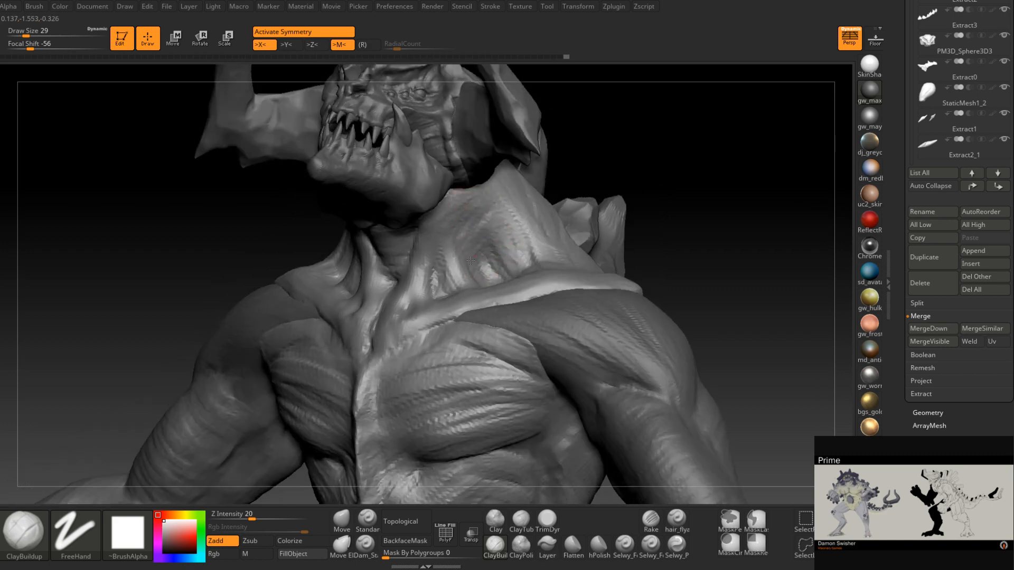
mouse_move(482, 265)
right_mouse_down()
mouse_move(488, 270)
mouse_move(522, 225)
right_mouse_up()
key("bracketright")
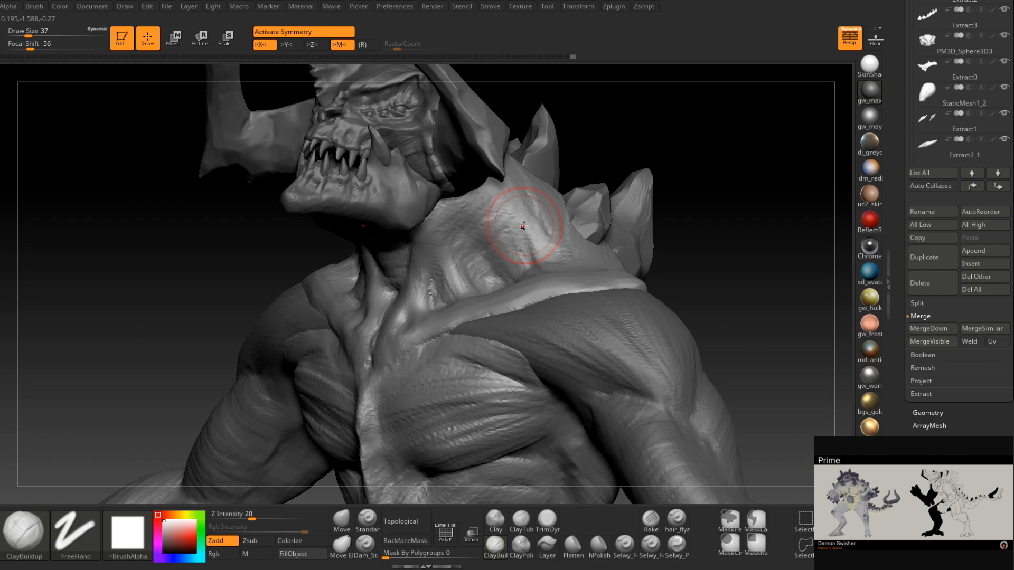
mouse_move(523, 226)
right_mouse_down()
mouse_move(565, 244)
mouse_move(526, 225)
mouse_move(557, 296)
right_mouse_up()
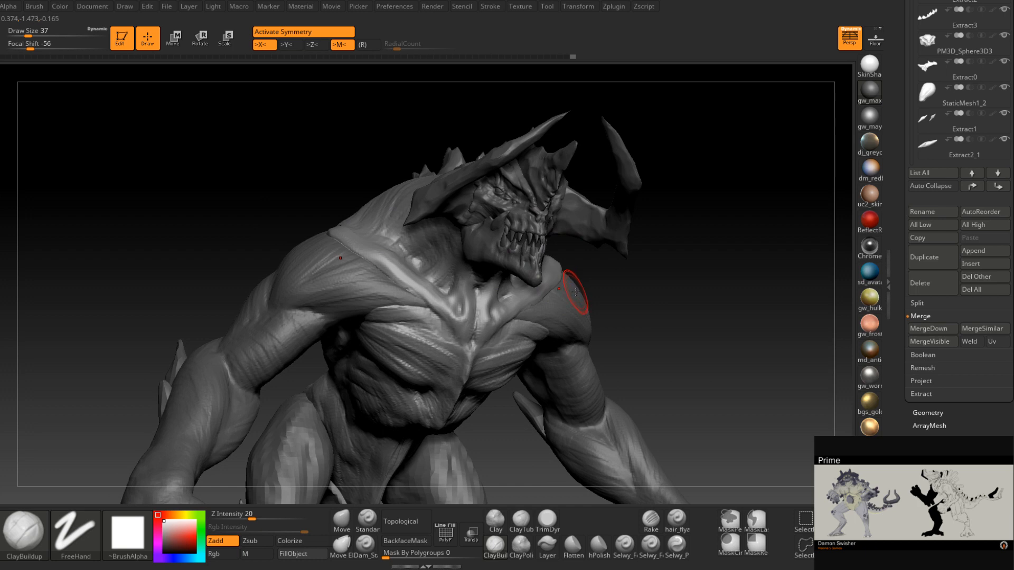
- Select the large side horn, PM3D_Cylinder3D1_1, and reshape its base with the Move brush at draw size 80
mouse_move(575, 292)
right_mouse_down()
mouse_move(544, 283)
mouse_move(527, 264)
mouse_move(538, 237)
mouse_move(526, 228)
mouse_move(519, 238)
mouse_move(554, 201)
right_mouse_up()
left_click(571, 200, "alt")
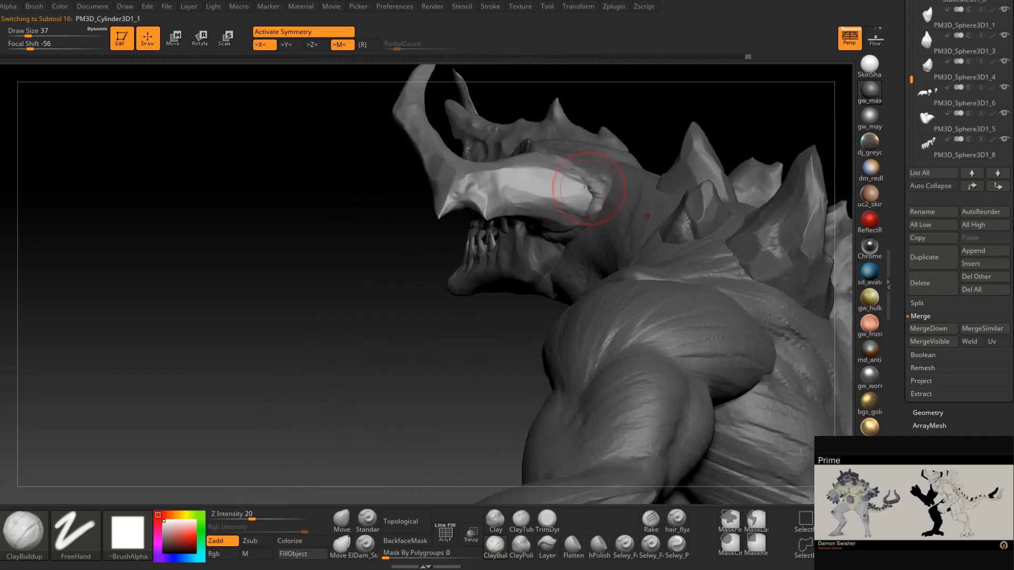
left_click(342, 520)
key("space")
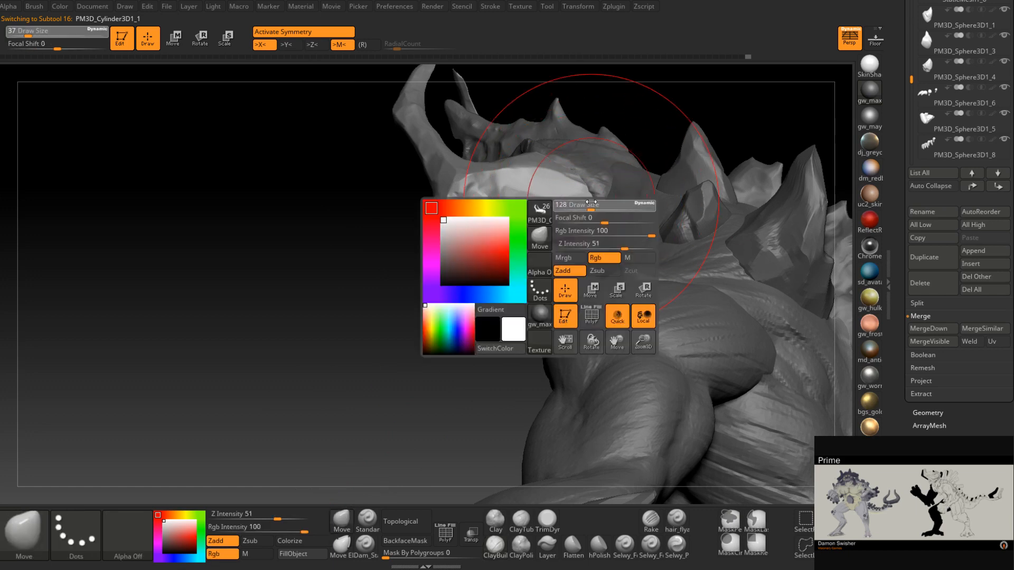
left_click_drag(605, 201, 613, 202)
left_click_drag(615, 203, 597, 190)
right_click_drag(601, 185, 540, 264)
key("space")
left_click_drag(592, 192, 584, 191)
right_click_drag(613, 199, 615, 190)
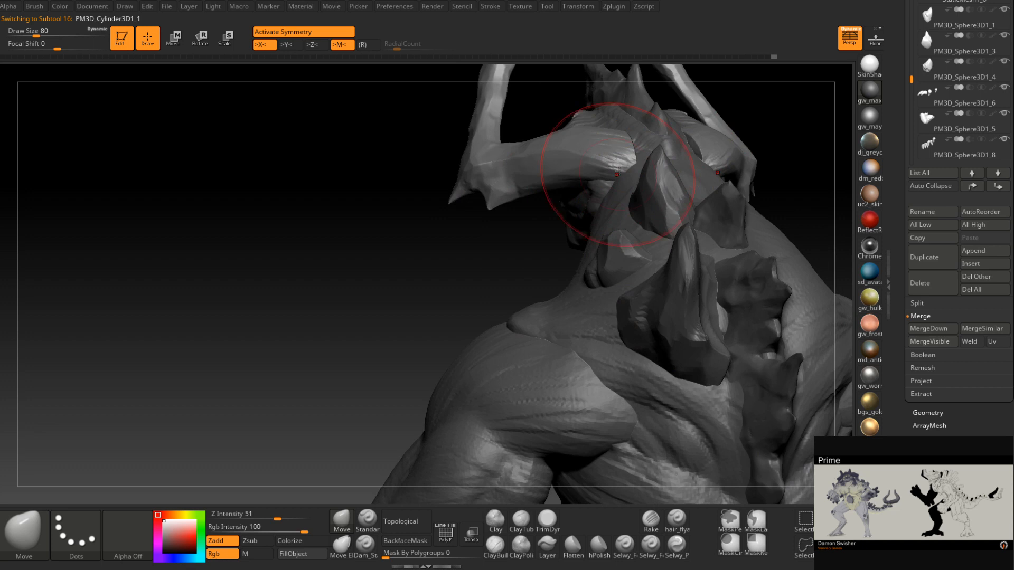
mouse_move(625, 125)
right_mouse_down()
mouse_move(636, 138)
mouse_move(627, 136)
mouse_move(613, 177)
right_mouse_up()
left_click_drag(612, 176, 605, 196)
- Refine how the side horn's base joins the head with smaller Move strokes, reducing the draw size to 62
left_click(605, 196, "alt")
right_click_drag(606, 197, 607, 193)
key("space")
left_click_drag(602, 192, 609, 192)
right_click_drag(610, 192, 615, 173)
left_click_drag(621, 163, 623, 161)
right_click_drag(594, 176, 600, 194)
key("space")
left_click_drag(600, 194, 594, 193)
right_click_drag(594, 194, 599, 201)
left_click(618, 196, "alt")
key("space")
left_click_drag(599, 201, 592, 201)
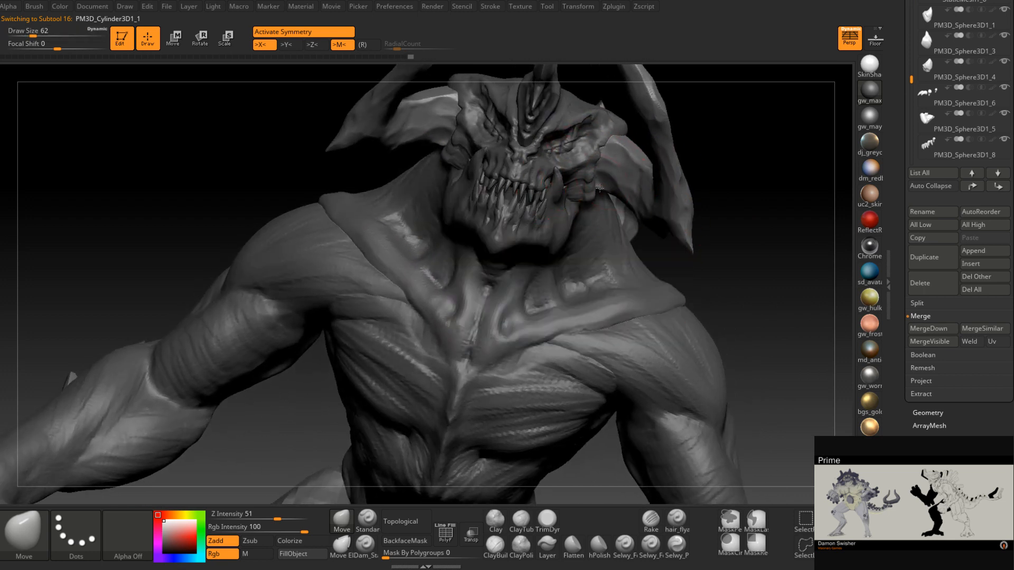
- Select the lower jaw and pull its upper rear corner inward with the Move brush at draw size 29
mouse_move(602, 187)
right_mouse_down()
mouse_move(667, 212)
mouse_move(667, 224)
mouse_move(641, 164)
mouse_move(681, 147)
mouse_move(684, 121)
mouse_move(689, 185)
mouse_move(674, 220)
mouse_move(701, 196)
mouse_move(724, 207)
mouse_move(717, 214)
right_mouse_up()
left_click(703, 193, "alt")
key("space")
left_click_drag(717, 217, 699, 218)
key("space")
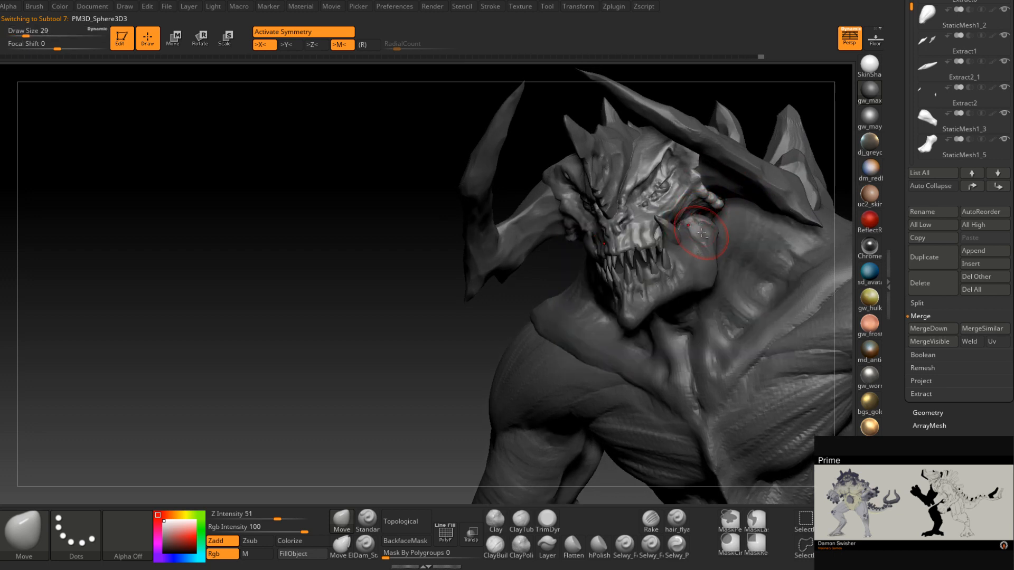
left_click(701, 232, "alt")
right_click_drag(700, 234, 692, 233)
mouse_move(693, 230)
left_mouse_down()
mouse_move(695, 214)
mouse_move(678, 219)
left_mouse_up()
mouse_move(680, 218)
right_mouse_down()
mouse_move(700, 215)
mouse_move(695, 236)
right_mouse_up()
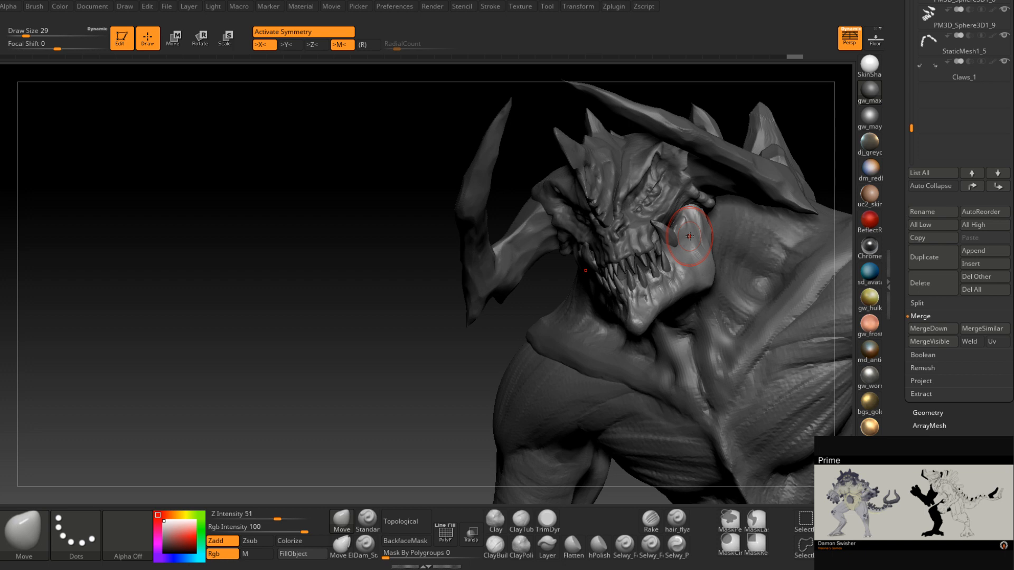
- Reshape the rear edge of the lower jaw below the horn with the Move brush, starting at draw size 25
right_click_drag(702, 211, 676, 243)
key("space")
left_click_drag(750, 212, 749, 211)
right_click_drag(726, 219, 749, 229)
mouse_move(746, 225)
left_mouse_down()
mouse_move(764, 200)
mouse_move(758, 221)
left_mouse_up()
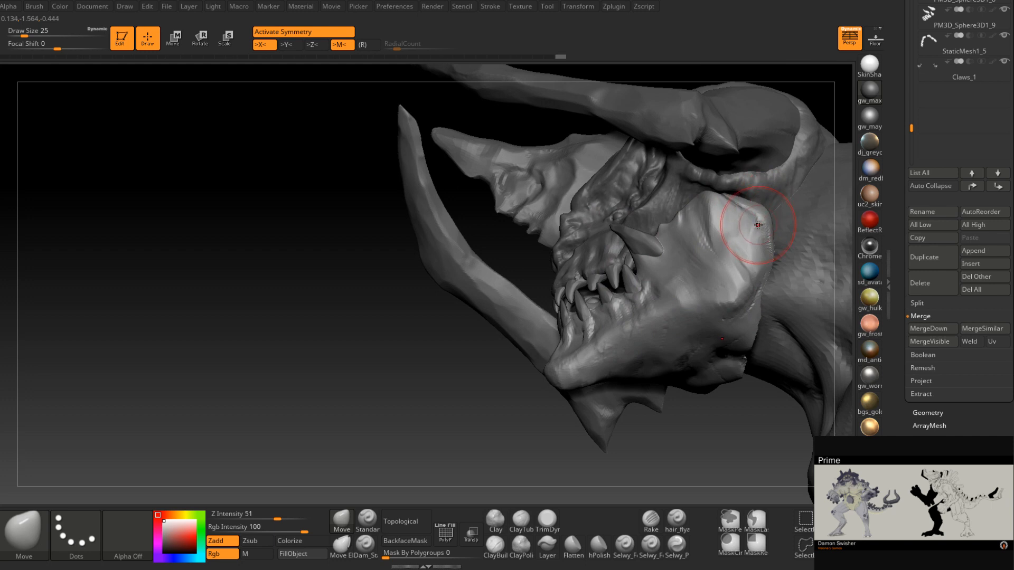
mouse_move(723, 215)
right_mouse_down()
mouse_move(788, 205)
mouse_move(744, 216)
mouse_move(769, 168)
mouse_move(757, 195)
right_mouse_up()
mouse_move(734, 199)
right_mouse_down()
mouse_move(712, 191)
mouse_move(751, 199)
right_mouse_up()
key("]")
left_click_drag(746, 197, 741, 201)
- Refine the top contour of the jaw's rear corner with further Move strokes at varied brush sizes
right_click_drag(744, 200, 729, 199)
left_click_drag(729, 196, 727, 202)
key("space")
left_click(725, 203)
right_click_drag(727, 201, 750, 205)
key("]")
left_click_drag(724, 185, 731, 200)
mouse_move(750, 217)
right_mouse_down()
mouse_move(732, 224)
mouse_move(813, 214)
right_mouse_up()
- Flatten the rear side plane of the lower jaw with TrimDynamic at draw size 25
left_click(547, 519)
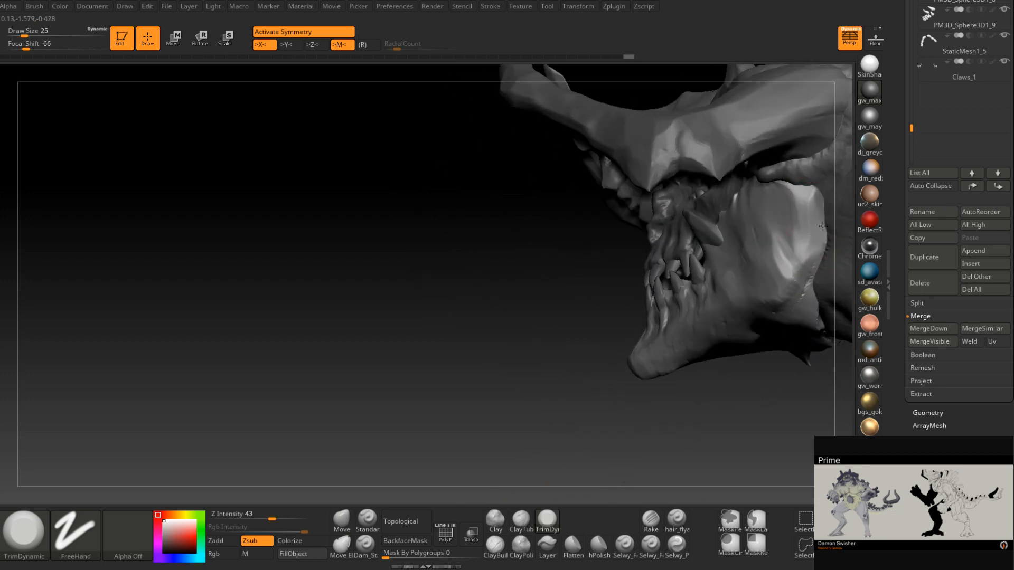
mouse_move(813, 283)
right_mouse_down()
mouse_move(803, 192)
mouse_move(730, 258)
right_mouse_up()
left_click_drag(731, 258, 725, 282)
mouse_move(503, 499)
left_mouse_down()
mouse_move(586, 523)
mouse_move(554, 488)
left_mouse_up()
left_click_drag(686, 231, 701, 283)
- Build up the upper front edge of the jaw behind the large fang with ClayBuildup
left_click(495, 546)
right_click_drag(593, 328, 612, 319)
key("space")
left_click_drag(683, 226, 678, 226)
mouse_move(675, 241)
left_mouse_down()
mouse_move(692, 214)
mouse_move(662, 245)
left_mouse_up()
right_click_drag(668, 226, 715, 216)
left_click_drag(660, 245, 658, 256)
mouse_move(660, 264)
right_mouse_down()
mouse_move(663, 303)
mouse_move(681, 296)
right_mouse_up()
- Fit the jaw's upper edge beneath the cheek with small Move brush strokes, reducing the draw size to 13
left_click(342, 520)
right_click_drag(654, 224, 675, 254)
key("]")
left_click_drag(660, 233, 667, 228)
mouse_move(668, 232)
right_mouse_down()
mouse_move(671, 245)
mouse_move(675, 237)
right_mouse_up()
key("[")
left_click_drag(684, 224, 681, 224)
right_click_drag(680, 224, 707, 214)
left_click_drag(686, 210, 682, 215)
right_click_drag(692, 216, 682, 227)
left_click_drag(682, 227, 679, 226)
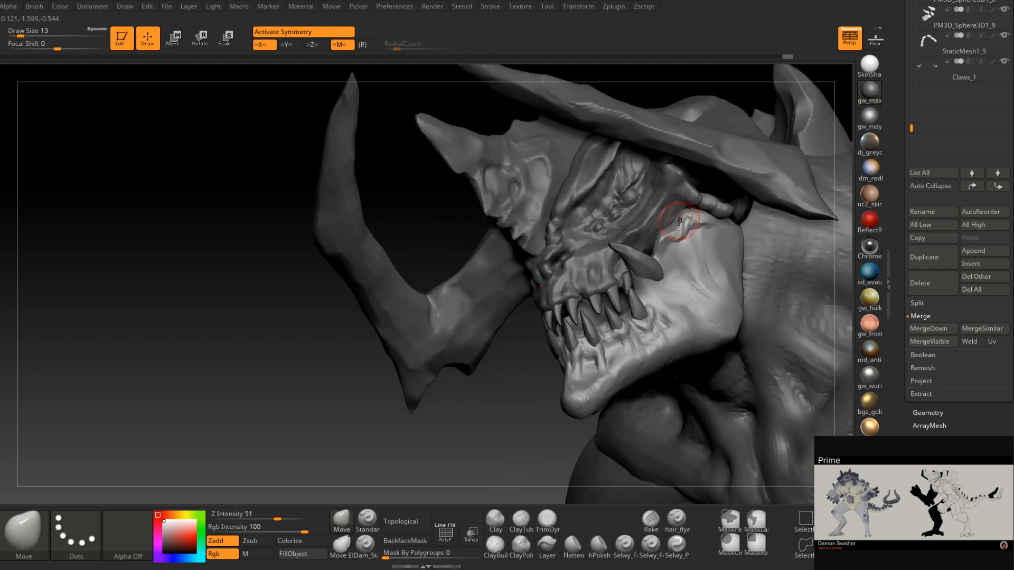
- Adjust the jaw's upper edge beneath the cheek with a Move stroke and flatten it with TrimDynamic at draw size 13
right_click_drag(679, 226, 662, 235)
left_click_drag(660, 238, 656, 241)
mouse_move(657, 241)
right_mouse_down()
mouse_move(685, 258)
mouse_move(659, 243)
right_mouse_up()
left_click(547, 520)
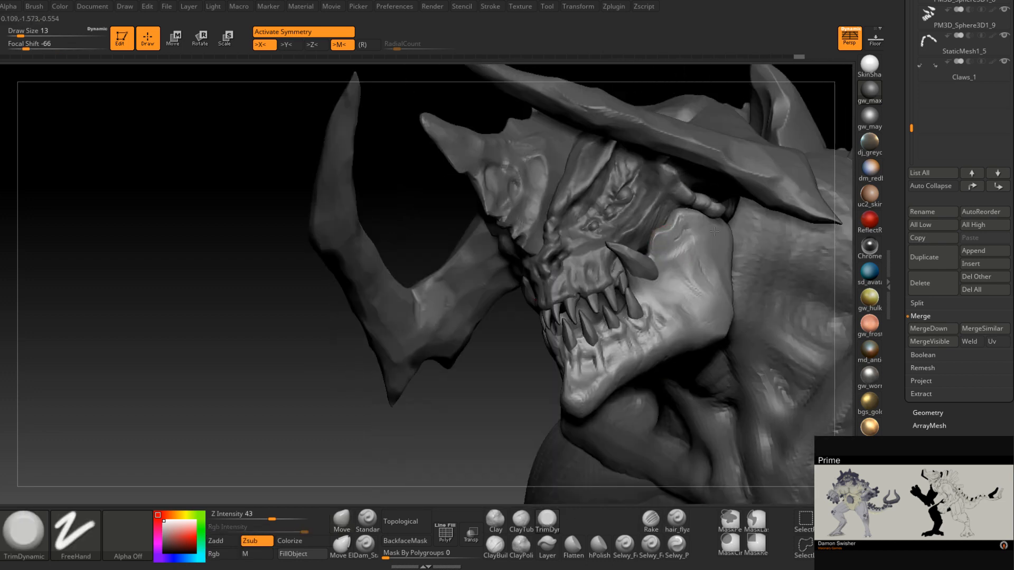
right_click_drag(669, 224, 675, 240)
mouse_move(671, 228)
left_mouse_down()
mouse_move(653, 243)
mouse_move(690, 206)
left_mouse_up()
right_click_drag(690, 206, 700, 224)
left_click_drag(681, 221, 691, 234)
mouse_move(690, 234)
right_mouse_down()
mouse_move(663, 220)
mouse_move(645, 277)
mouse_move(681, 280)
mouse_move(607, 304)
right_mouse_up()
mouse_move(607, 304)
right_mouse_down("ctrl")
mouse_move(597, 287)
mouse_move(625, 313)
mouse_move(649, 299)
mouse_move(583, 324)
mouse_move(563, 310)
mouse_move(583, 344)
right_mouse_up("ctrl")
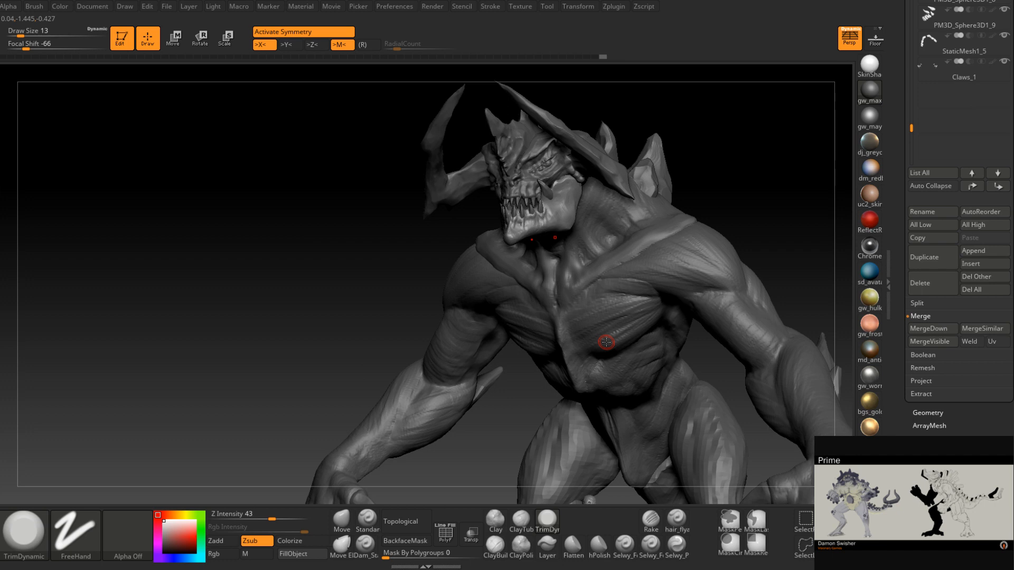
mouse_move(606, 343)
right_mouse_down()
mouse_move(543, 303)
mouse_move(607, 267)
mouse_move(600, 299)
mouse_move(597, 289)
right_mouse_up()
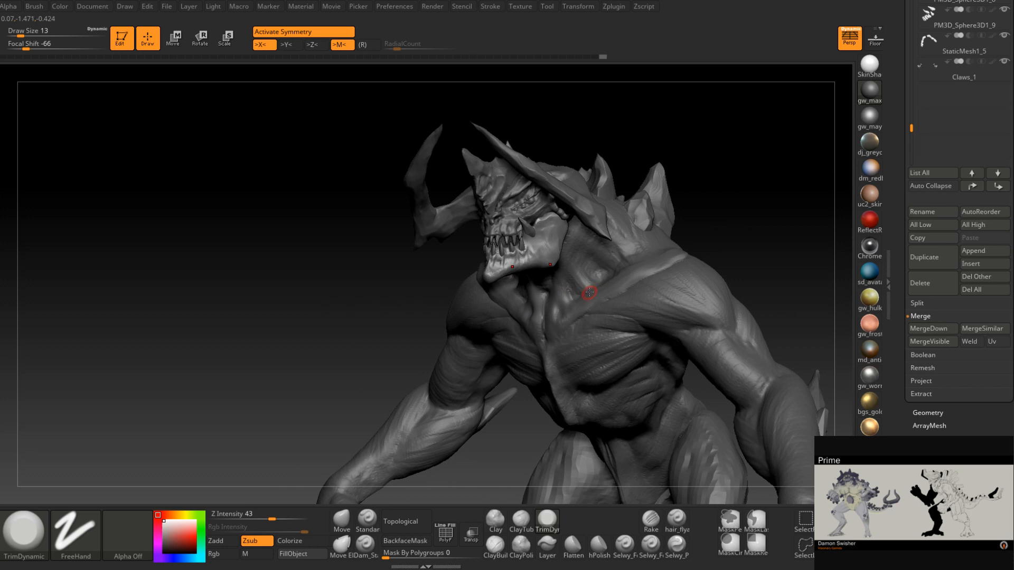
mouse_move(591, 290)
right_mouse_down()
mouse_move(581, 227)
mouse_move(560, 245)
right_mouse_up()
- Pull the jaw's rear lower corner into small pointed spurs with Move strokes, starting at draw size 17 and reducing it to 9
left_click(342, 523)
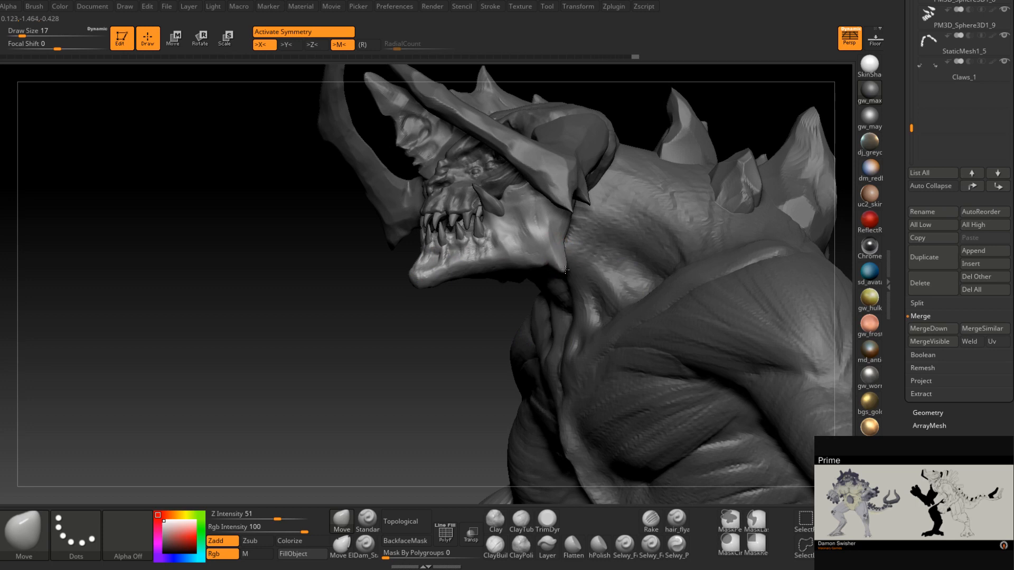
left_click_drag(554, 259, 561, 267)
mouse_move(563, 270)
right_mouse_down()
mouse_move(568, 254)
mouse_move(511, 256)
mouse_move(537, 263)
right_mouse_up()
left_click_drag(537, 264, 535, 262)
mouse_move(535, 262)
right_mouse_down()
mouse_move(646, 264)
mouse_move(539, 268)
right_mouse_up()
key("bracketleft")
left_click_drag(541, 270, 544, 273)
key("bracketleft")
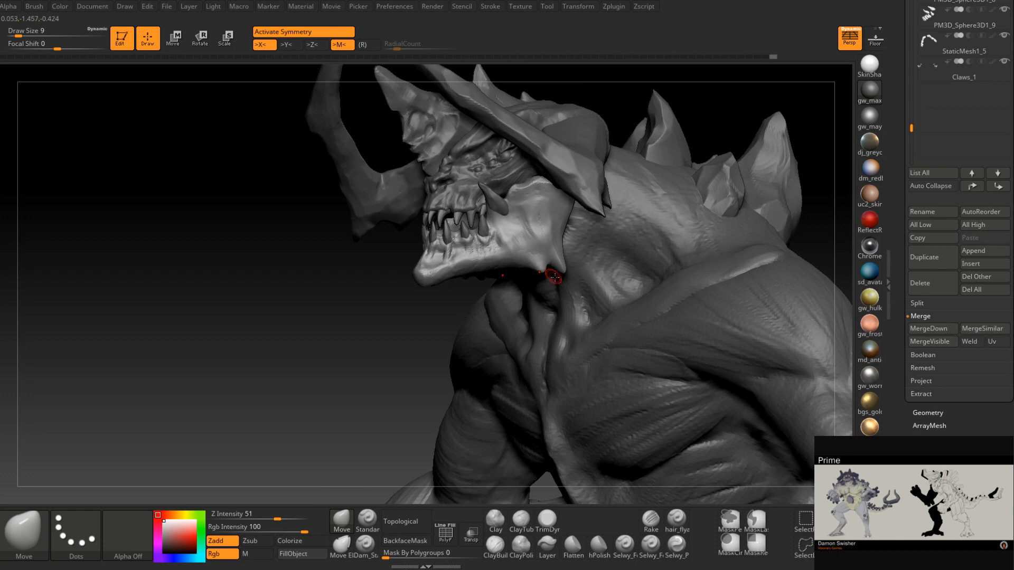
left_click(547, 520)
mouse_move(563, 303)
right_mouse_down("ctrl")
mouse_move(571, 322)
mouse_move(547, 275)
mouse_move(583, 249)
mouse_move(567, 259)
mouse_move(568, 284)
mouse_move(608, 264)
mouse_move(566, 288)
mouse_move(577, 290)
mouse_move(581, 272)
mouse_move(563, 233)
mouse_move(569, 297)
right_mouse_up("ctrl")
key("bracketright")
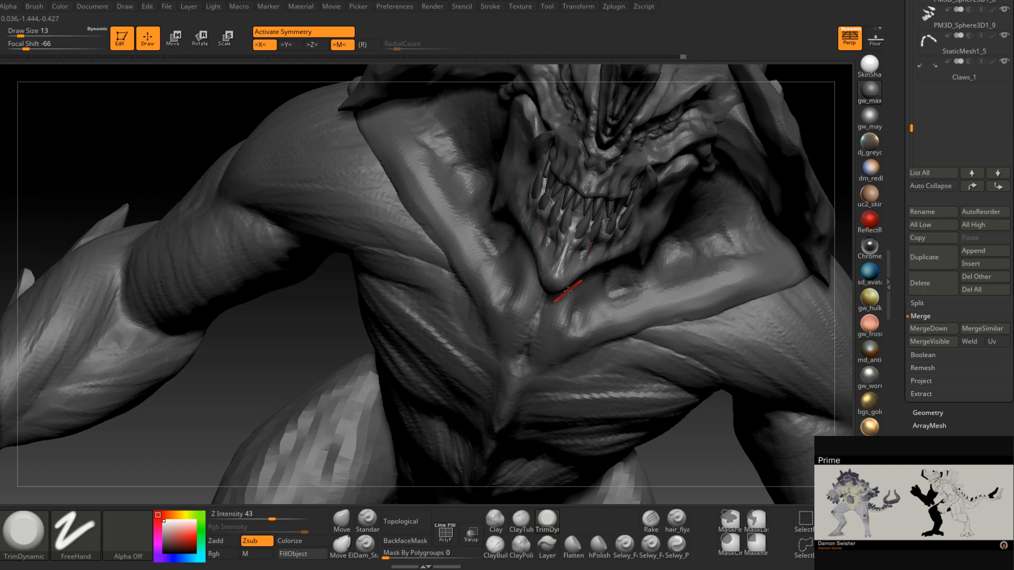
mouse_move(568, 290)
right_mouse_down()
mouse_move(649, 267)
mouse_move(629, 283)
mouse_move(570, 294)
mouse_move(572, 276)
mouse_move(572, 312)
mouse_move(627, 301)
mouse_move(551, 328)
right_mouse_up()
- Reshape the underside of the lower jaw with Move strokes, raising the draw size to 33
left_click(343, 520)
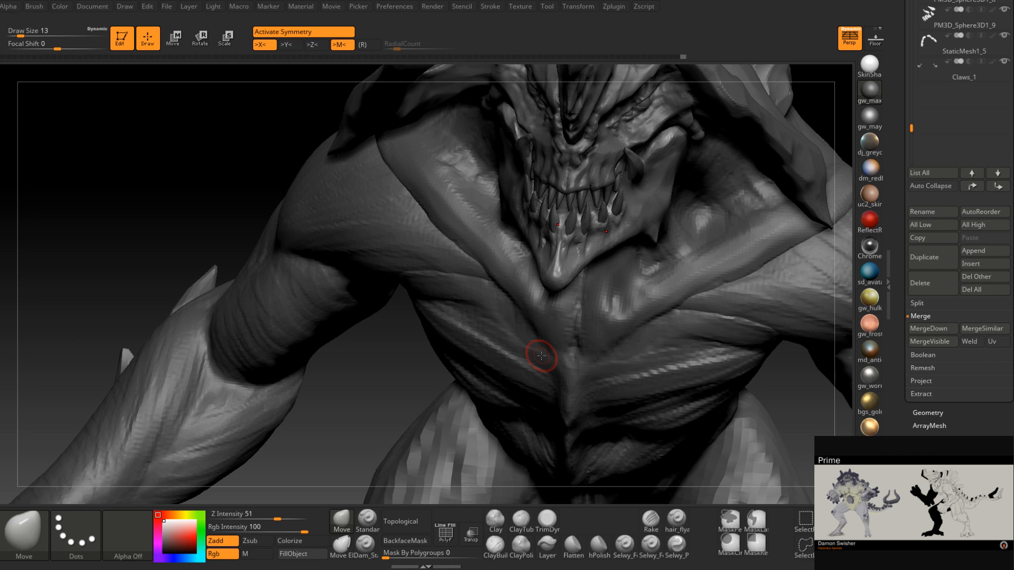
mouse_move(541, 356)
right_mouse_down()
mouse_move(548, 288)
mouse_move(557, 359)
mouse_move(572, 294)
mouse_move(574, 339)
mouse_move(569, 252)
right_mouse_up()
key("space")
left_click_drag(570, 286, 577, 286)
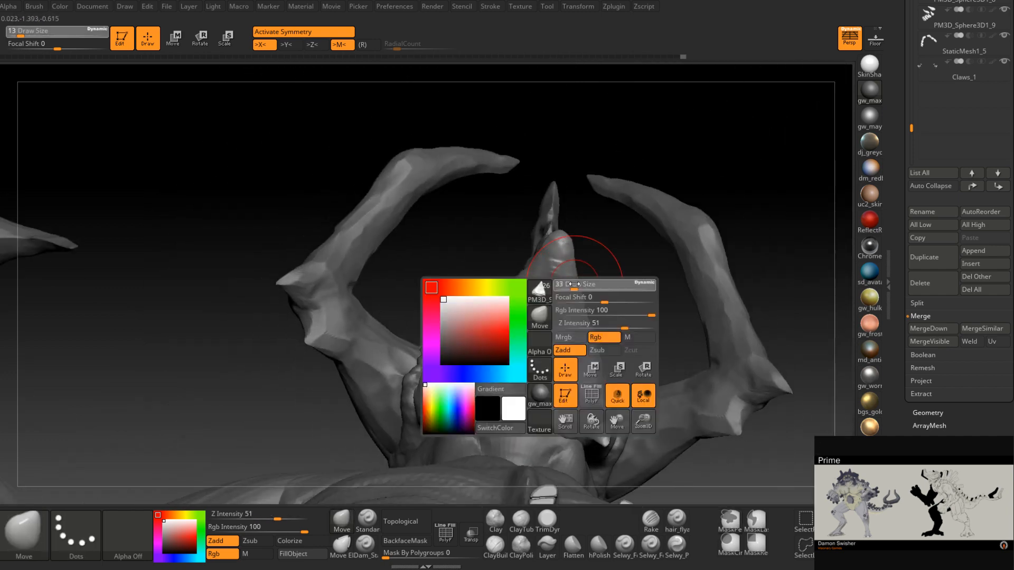
right_click_drag(543, 334, 575, 307)
left_click_drag(582, 307, 588, 307)
right_click_drag(588, 306, 595, 302)
key("space")
left_click_drag(586, 286, 586, 318)
mouse_move(580, 309)
right_mouse_down()
mouse_move(583, 221)
mouse_move(592, 260)
mouse_move(577, 276)
mouse_move(568, 268)
right_mouse_up()
- Adjust the tip of the chin with the Move brush at draw size 9
key("space")
left_click(566, 275)
key("space")
left_click(568, 271)
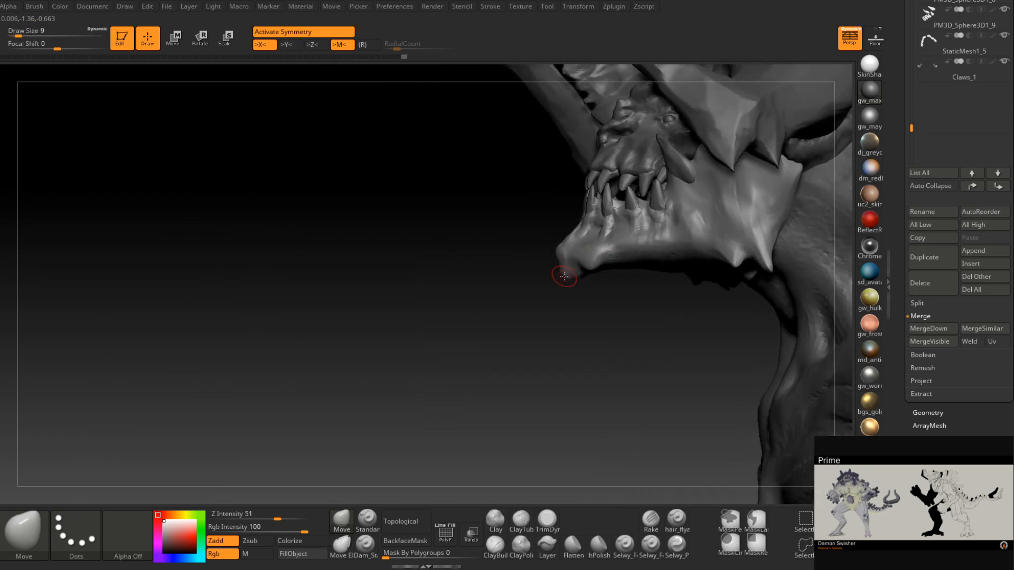
key("space")
left_click(612, 263)
- Shape the broad underside of the jaw with the Move brush at draw size 44, reducing it to 31
mouse_move(607, 264)
right_mouse_down()
mouse_move(636, 261)
mouse_move(598, 258)
mouse_move(592, 243)
mouse_move(598, 271)
mouse_move(552, 274)
right_mouse_up()
key("space")
left_click(617, 261)
key("space")
mouse_move(552, 275)
left_mouse_down()
mouse_move(570, 274)
mouse_move(522, 267)
left_mouse_up()
key("space")
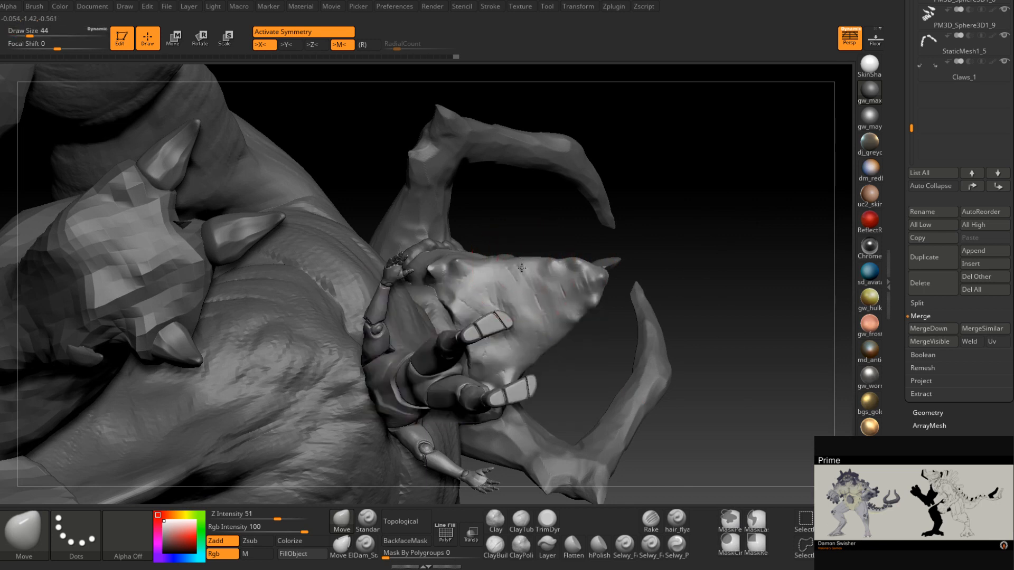
right_click_drag(478, 275, 460, 326)
key("space")
left_click_drag(460, 326, 450, 330)
mouse_move(450, 331)
right_mouse_down()
mouse_move(427, 310)
mouse_move(419, 317)
mouse_move(470, 350)
mouse_move(502, 329)
mouse_move(493, 343)
mouse_move(506, 338)
mouse_move(550, 293)
mouse_move(543, 312)
mouse_move(496, 316)
right_mouse_up()
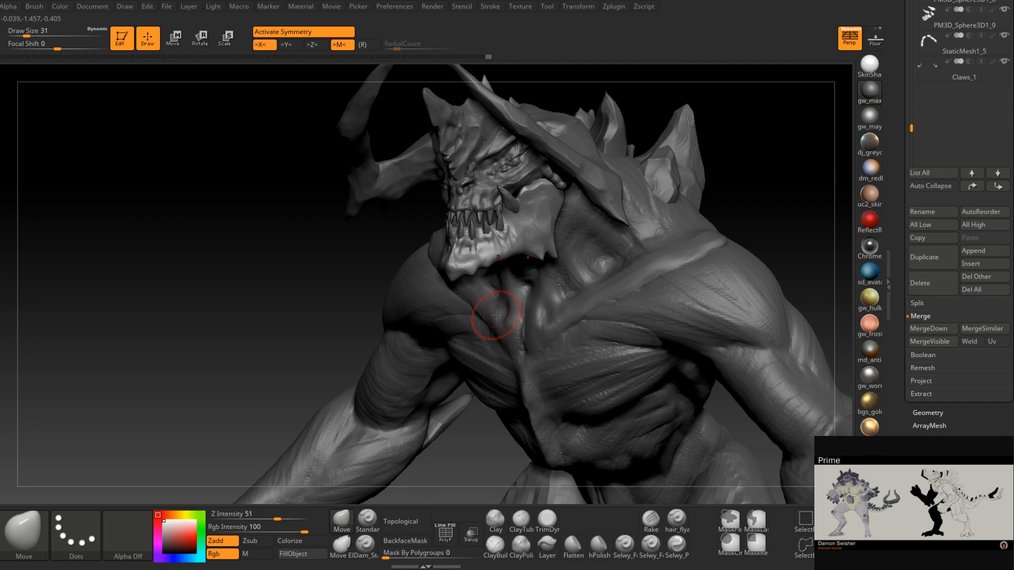
- Build up ridges on the side of the jaw below and behind the large fang with ClayBuildup at draw size 11
left_click(495, 547)
mouse_move(544, 214)
right_mouse_down()
mouse_move(522, 206)
mouse_move(519, 225)
right_mouse_up()
key("space")
left_click_drag(514, 224, 504, 223)
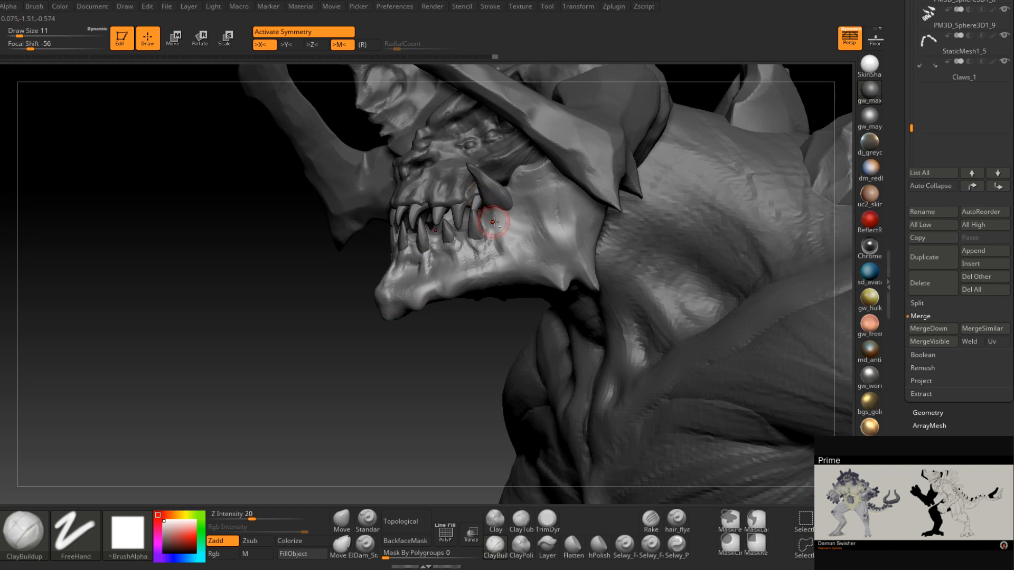
right_click_drag(486, 206, 494, 209)
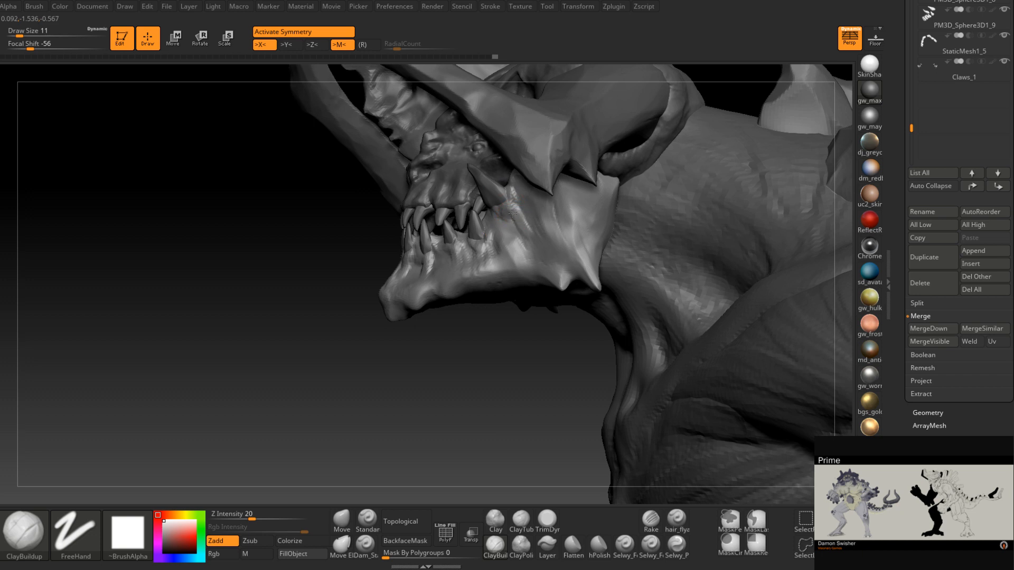
left_click_drag(507, 220, 513, 246)
right_click_drag(505, 226, 516, 242)
mouse_move(510, 215)
left_mouse_down()
mouse_move(523, 243)
mouse_move(512, 222)
mouse_move(511, 239)
left_mouse_up()
right_click_drag(511, 238, 524, 246)
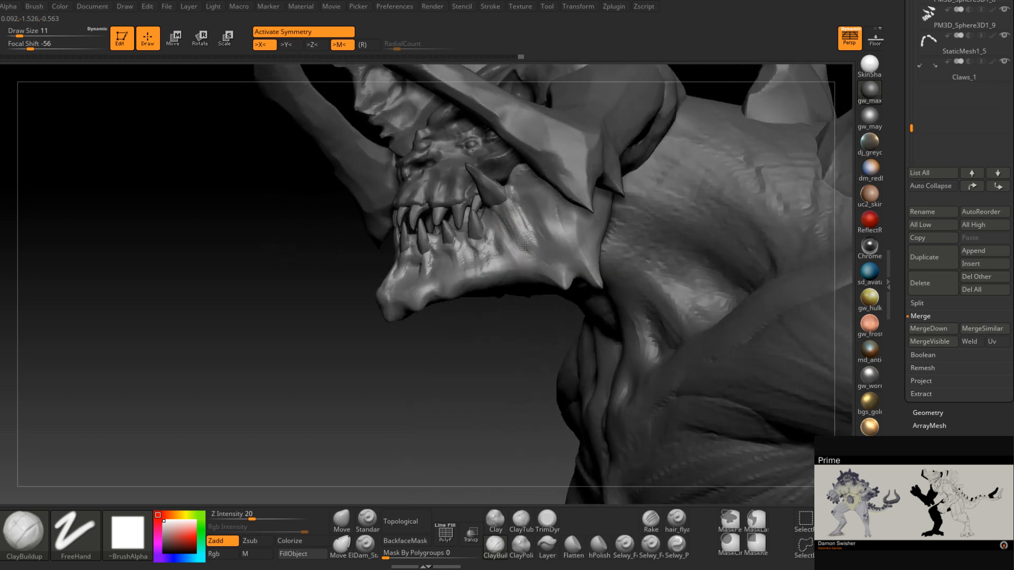
left_click_drag(528, 231, 532, 239)
right_click_drag(533, 240, 554, 234)
left_click_drag(501, 230, 505, 252)
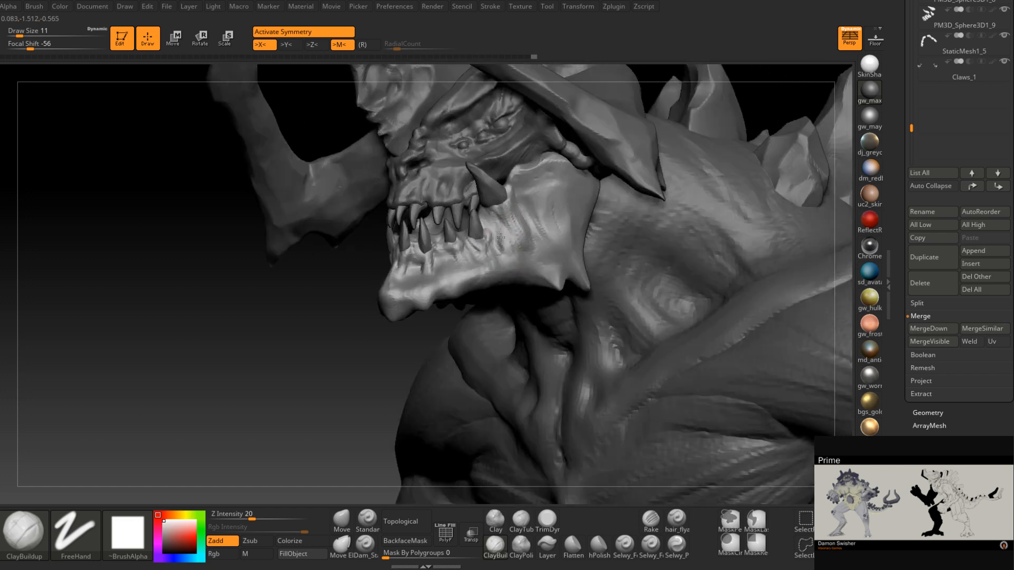
right_click_drag(502, 248, 505, 250)
left_click_drag(486, 257, 453, 278)
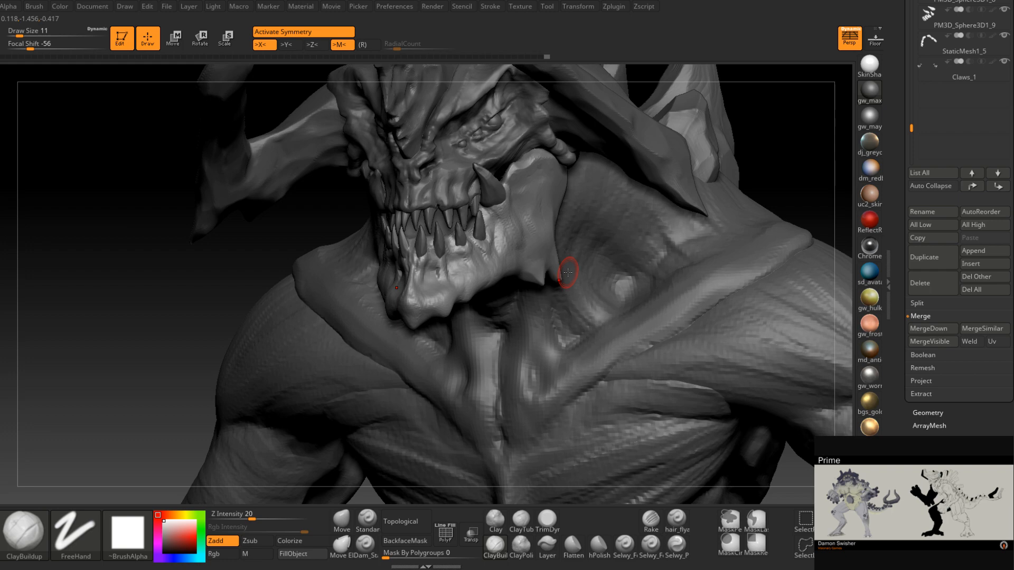
- Reshape the jaw's underside from below with larger Move brush strokes
mouse_move(536, 276)
right_mouse_down("ctrl")
mouse_move(502, 226)
mouse_move(500, 262)
mouse_move(513, 267)
mouse_move(519, 204)
mouse_move(525, 218)
right_mouse_up("ctrl")
left_click(342, 520)
right_click_drag(490, 316, 518, 271)
key("space")
left_click_drag(527, 276, 525, 304)
right_click_drag(525, 303, 527, 364)
right_click_drag(527, 308, 529, 329)
left_click_drag(529, 295, 530, 288)
right_click_drag(529, 288, 537, 285)
- Refine the jaw's lower contour with the Move brush, reducing the draw size to 37 and 29
key("space")
left_click_drag(538, 282, 534, 282)
right_click_drag(535, 282, 490, 265)
key("bracketleft")
key("bracketleft")
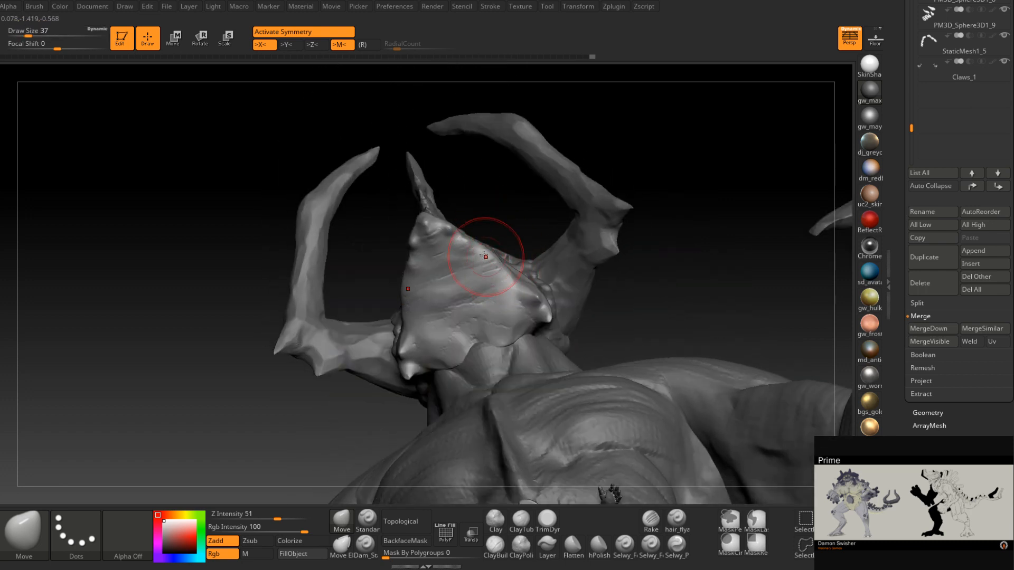
mouse_move(489, 257)
right_mouse_down()
mouse_move(482, 268)
mouse_move(542, 248)
mouse_move(555, 275)
right_mouse_up()
key("space")
left_click_drag(554, 276, 551, 276)
mouse_move(550, 274)
right_mouse_down()
mouse_move(552, 245)
mouse_move(540, 258)
right_mouse_up()
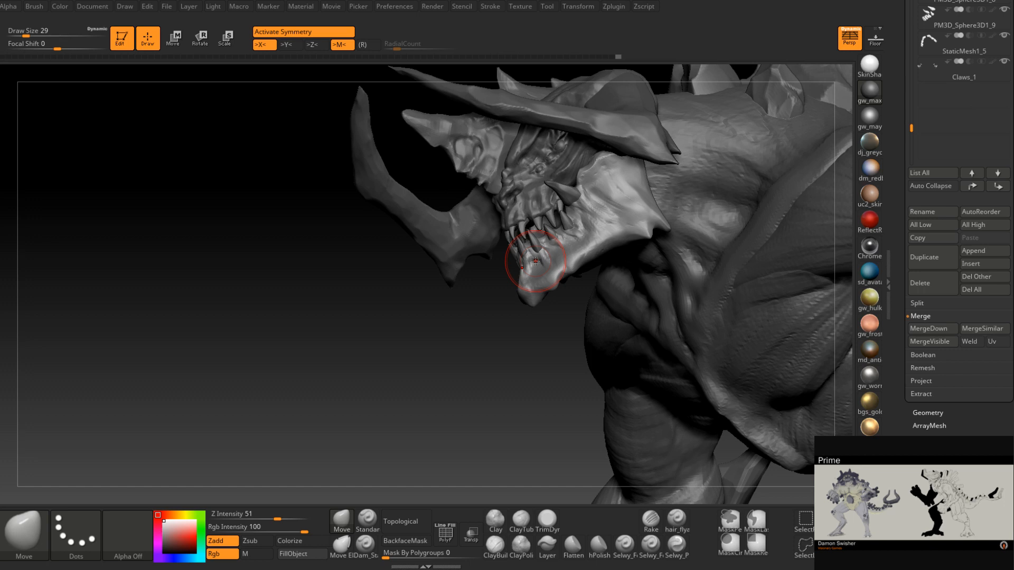
- Merge the shoulder spike subtool PM3D_Sphere3D1_1 down with PM3D_Sphere3D1_3 and PM3D_Sphere3D1_4
mouse_move(536, 261)
right_mouse_down()
mouse_move(649, 287)
mouse_move(606, 297)
mouse_move(620, 227)
mouse_move(668, 293)
mouse_move(595, 315)
right_mouse_up()
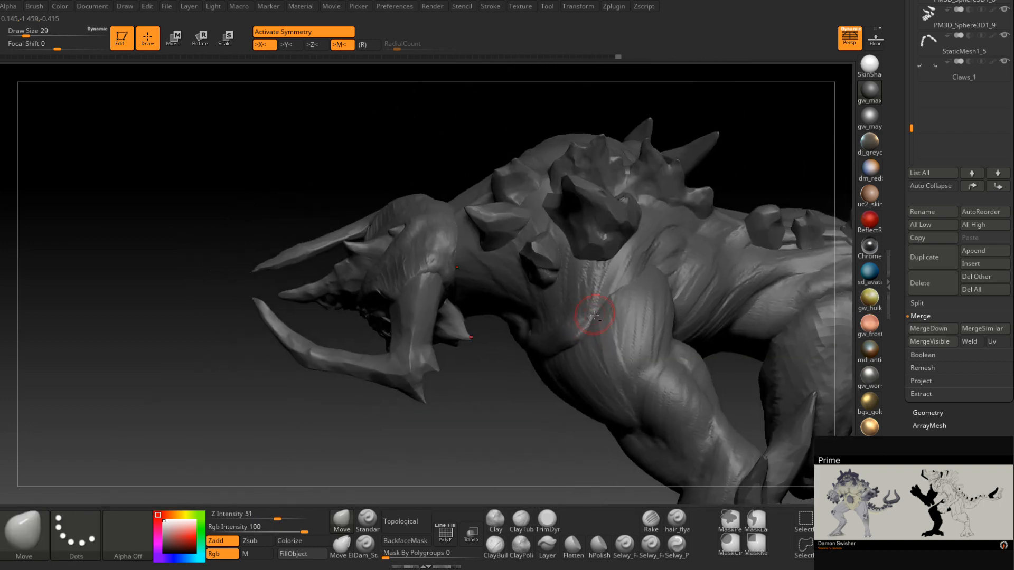
mouse_move(697, 285)
right_mouse_down()
mouse_move(679, 317)
mouse_move(623, 304)
mouse_move(621, 312)
mouse_move(679, 294)
mouse_move(581, 267)
mouse_move(527, 362)
mouse_move(501, 338)
mouse_move(521, 286)
mouse_move(514, 322)
mouse_move(600, 303)
right_mouse_up()
left_click(513, 308, "alt")
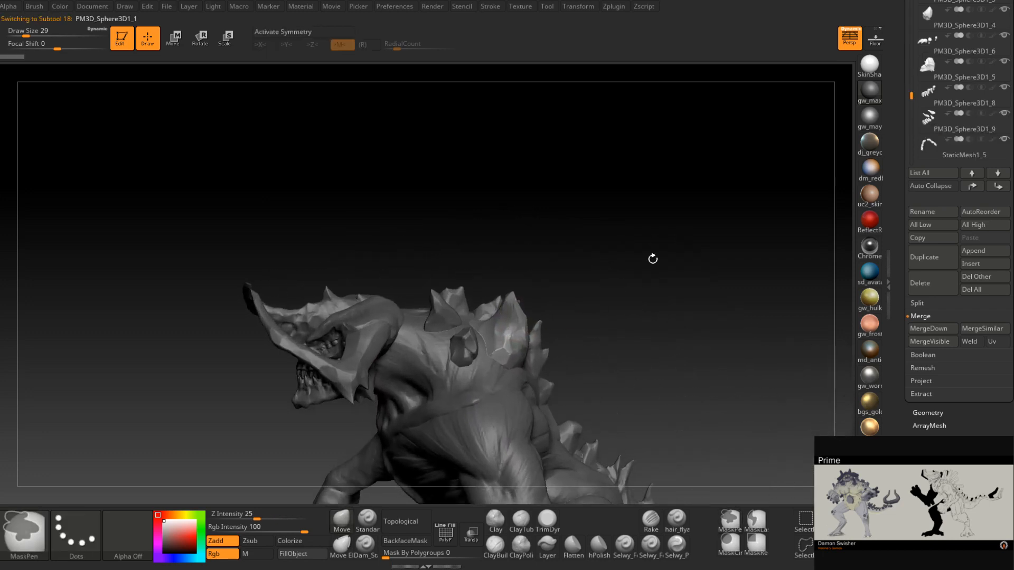
left_click_drag(911, 96, 912, 63)
mouse_move(930, 43)
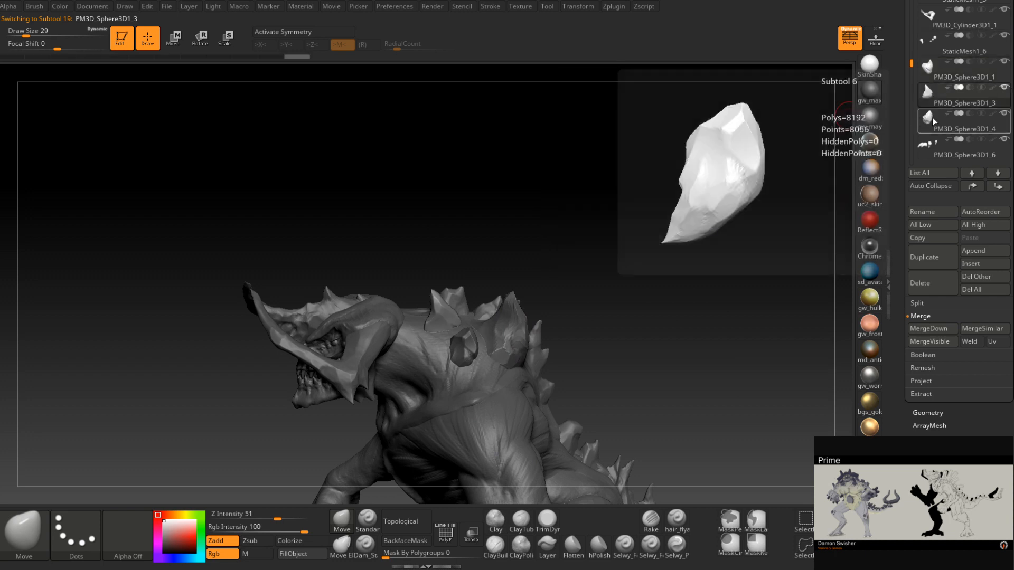
left_click(933, 117)
left_click(934, 74)
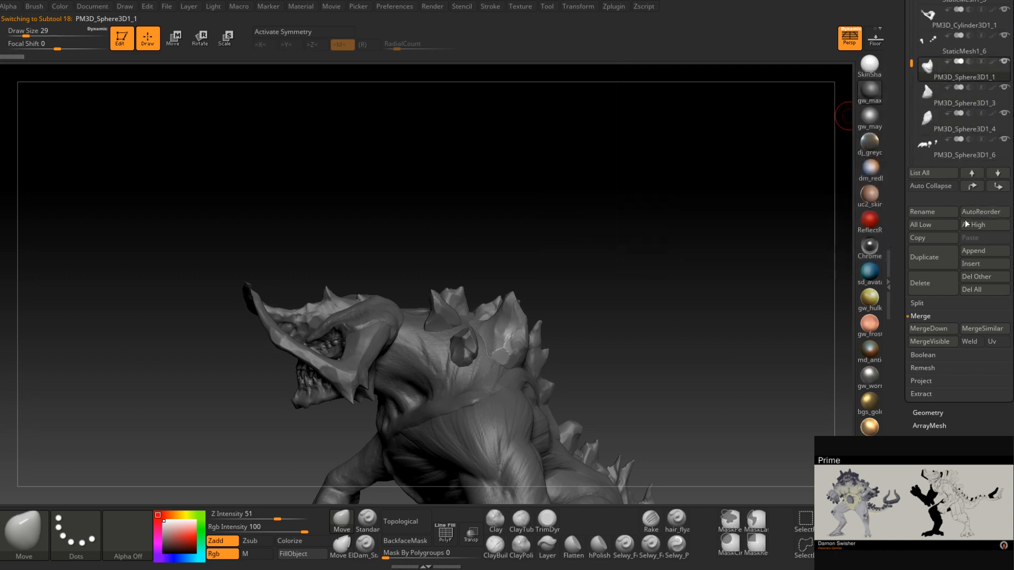
left_click(944, 330)
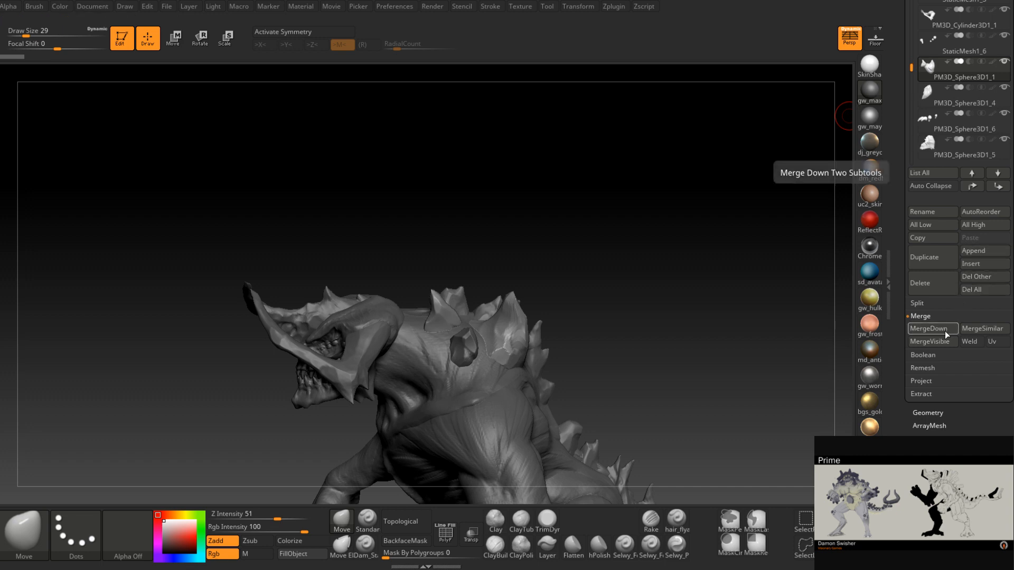
left_click(942, 330)
- Rename the merged spike subtool as Spines
right_click_drag(622, 330, 564, 358)
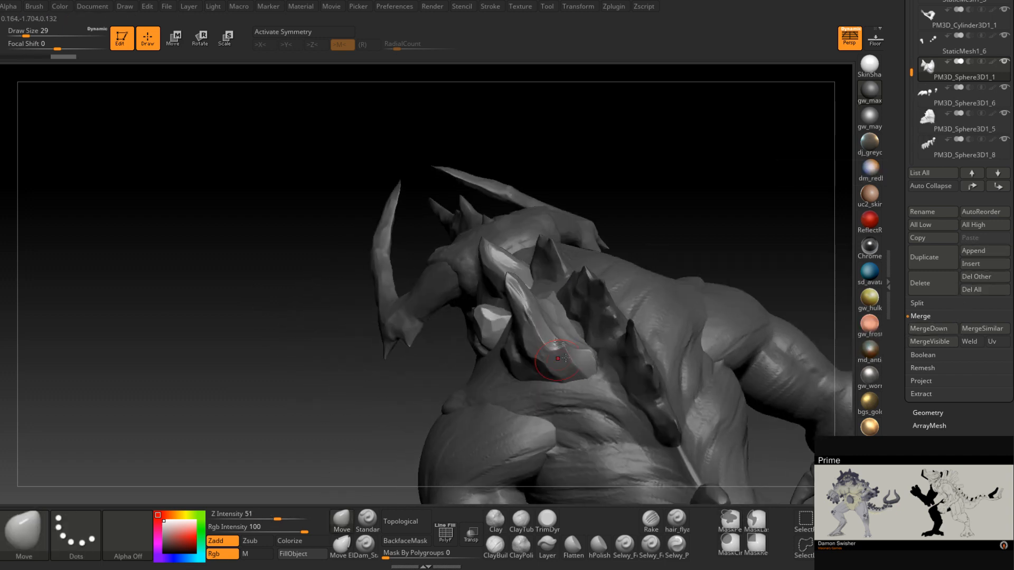
left_click(937, 207)
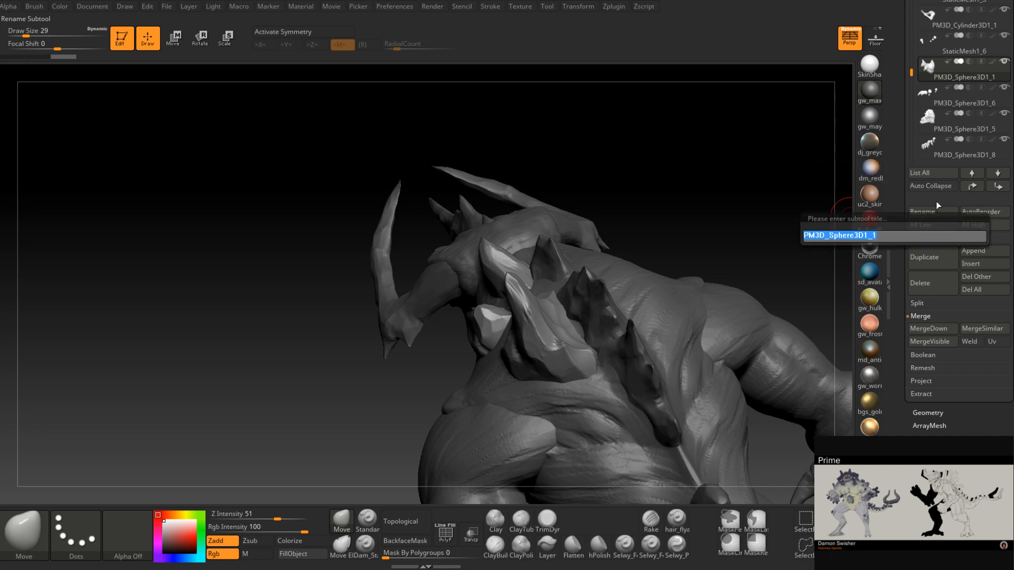
type("spines")
key("Return")
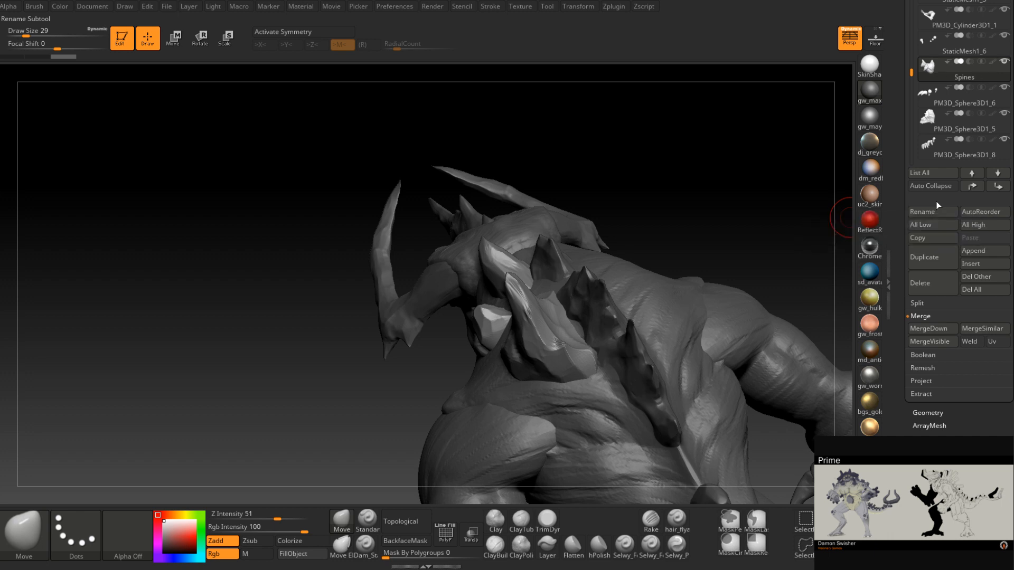
- Mirror the spines across the X axis, merged into one subtool, and turn on X symmetry
left_click(613, 6)
left_click(693, 219)
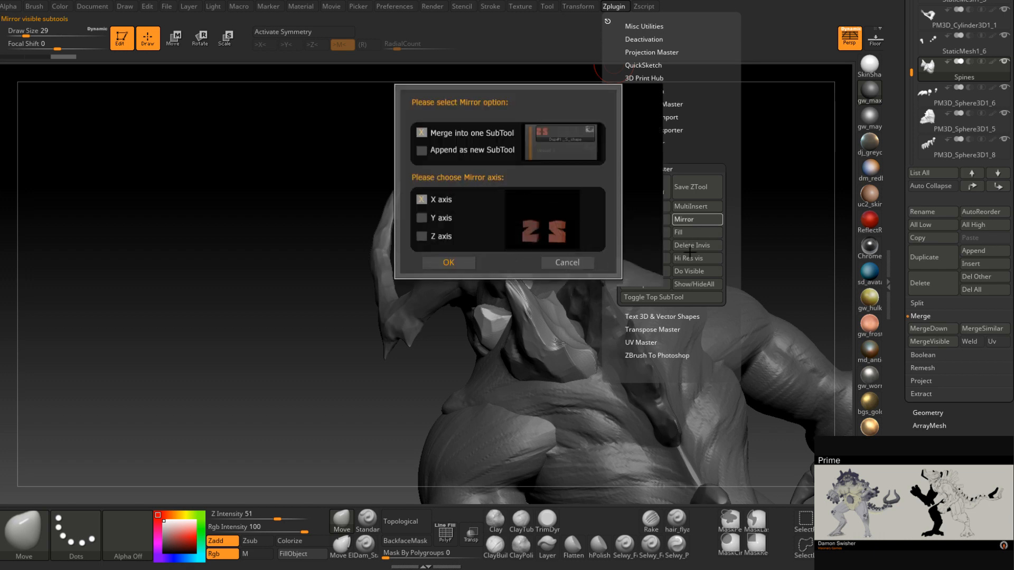
left_click(466, 262)
mouse_move(687, 322)
right_mouse_down()
mouse_move(681, 365)
mouse_move(692, 283)
mouse_move(723, 271)
mouse_move(710, 263)
mouse_move(731, 274)
mouse_move(724, 282)
right_mouse_up()
right_click(725, 283)
left_click_drag(725, 282, 727, 282)
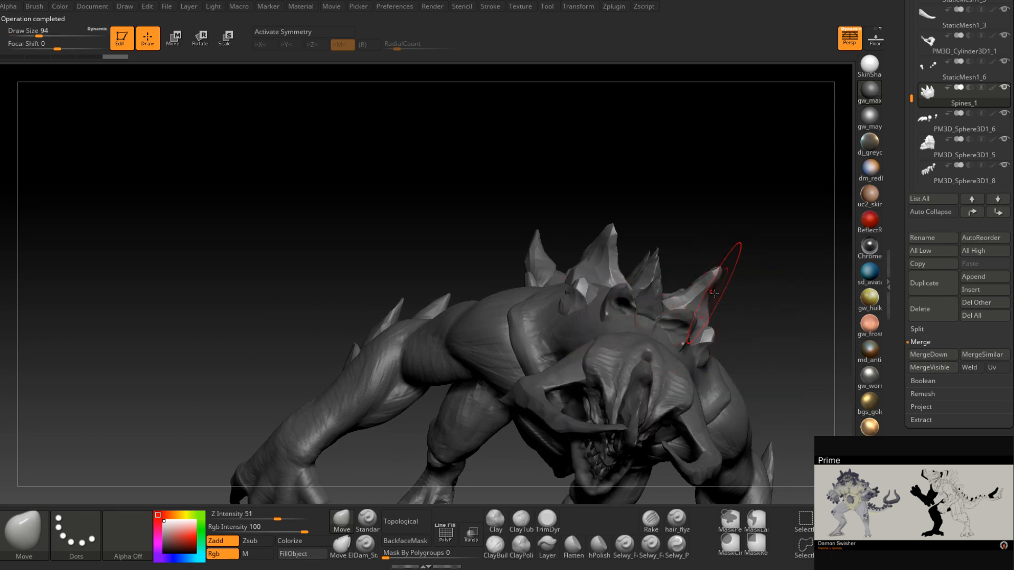
key("x")
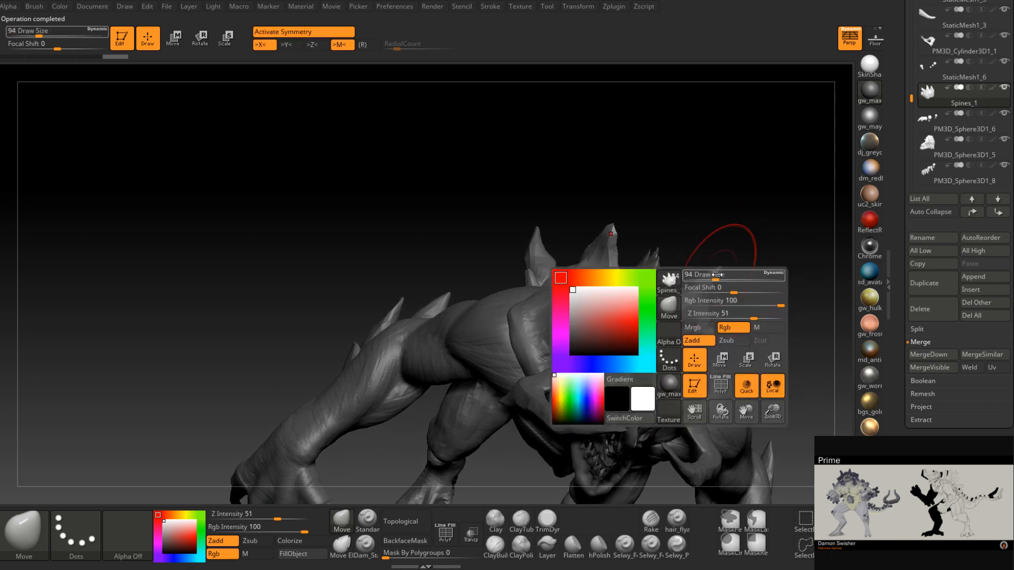
- Flatten the planes of the shoulder spines with TrimDynamic strokes at draw size 25
right_click_drag(720, 274, 586, 514)
left_click(547, 520)
mouse_move(604, 282)
right_mouse_down()
mouse_move(641, 215)
mouse_move(596, 302)
right_mouse_up()
key("space")
left_click_drag(641, 227, 634, 226)
right_click_drag(634, 225, 602, 291)
key("space")
left_click_drag(653, 219, 635, 216)
right_click_drag(625, 218, 668, 280)
left_click_drag(628, 195, 668, 223)
right_click_drag(667, 223, 640, 235)
left_click_drag(645, 200, 681, 226)
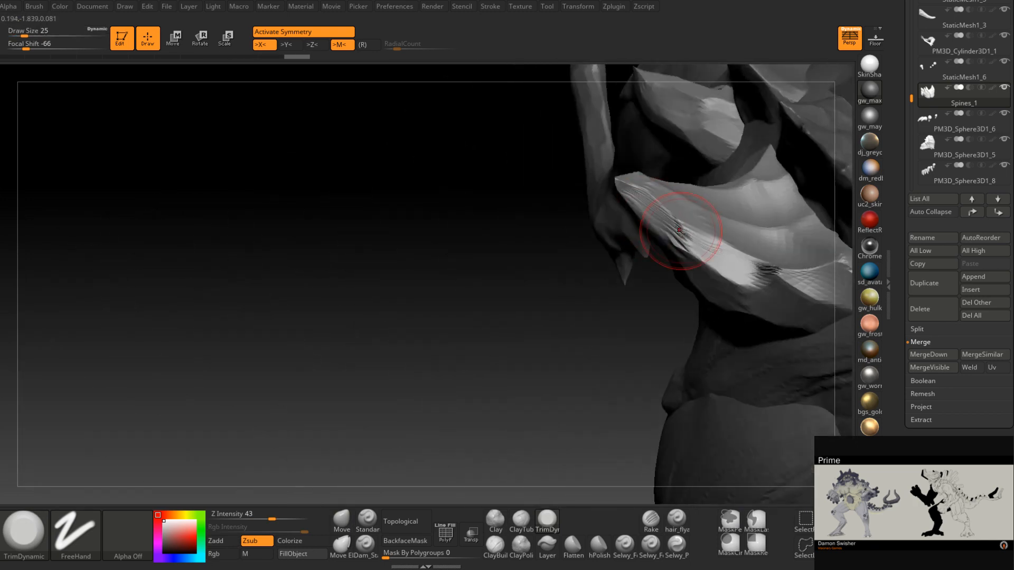
right_click_drag(683, 227, 681, 254)
mouse_move(674, 231)
left_mouse_down()
mouse_move(680, 242)
mouse_move(671, 211)
left_mouse_up()
mouse_move(672, 212)
right_mouse_down()
mouse_move(686, 215)
mouse_move(706, 190)
mouse_move(753, 220)
mouse_move(697, 209)
mouse_move(610, 248)
right_mouse_up()
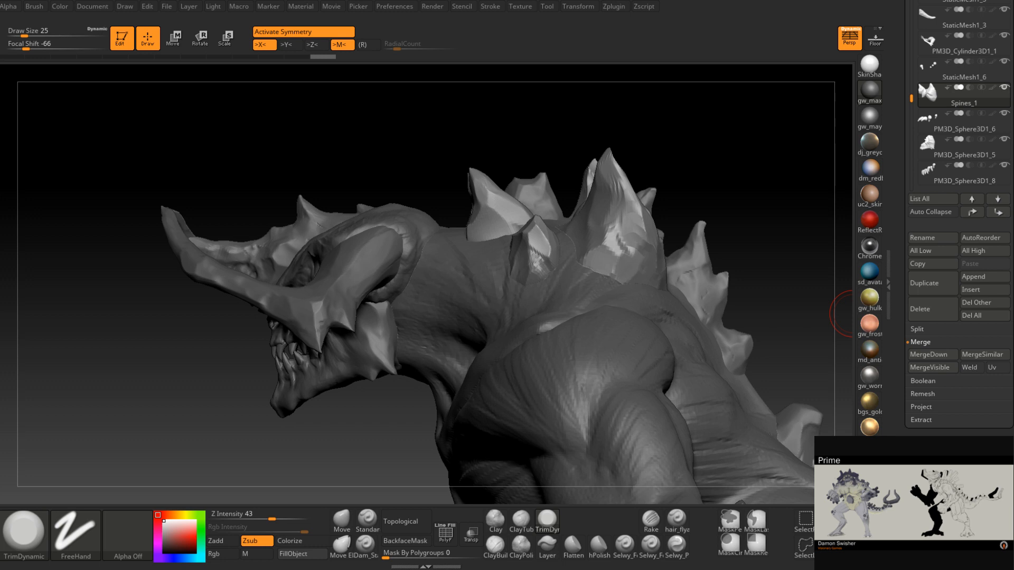
- Fit the front pair of spines at the base of the neck with the Move brush at draw size 101, and quick-save the project
mouse_move(541, 277)
right_mouse_down()
mouse_move(464, 287)
mouse_move(592, 306)
mouse_move(599, 329)
mouse_move(488, 291)
right_mouse_up()
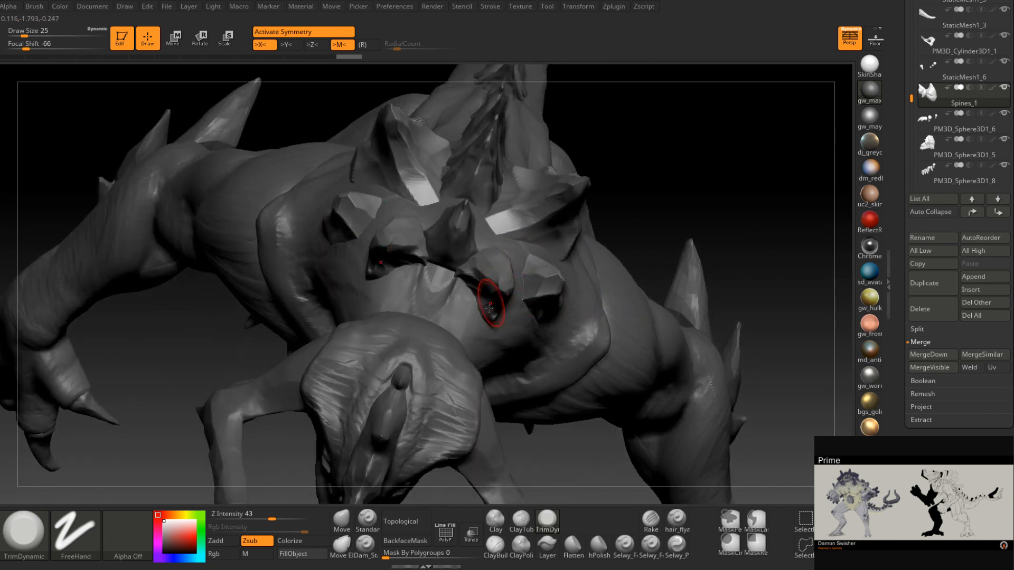
left_click(342, 520)
mouse_move(493, 283)
right_mouse_down()
mouse_move(522, 302)
mouse_move(529, 280)
right_mouse_up()
key("space")
mouse_move(539, 306)
left_mouse_down()
mouse_move(554, 316)
mouse_move(547, 335)
left_mouse_up()
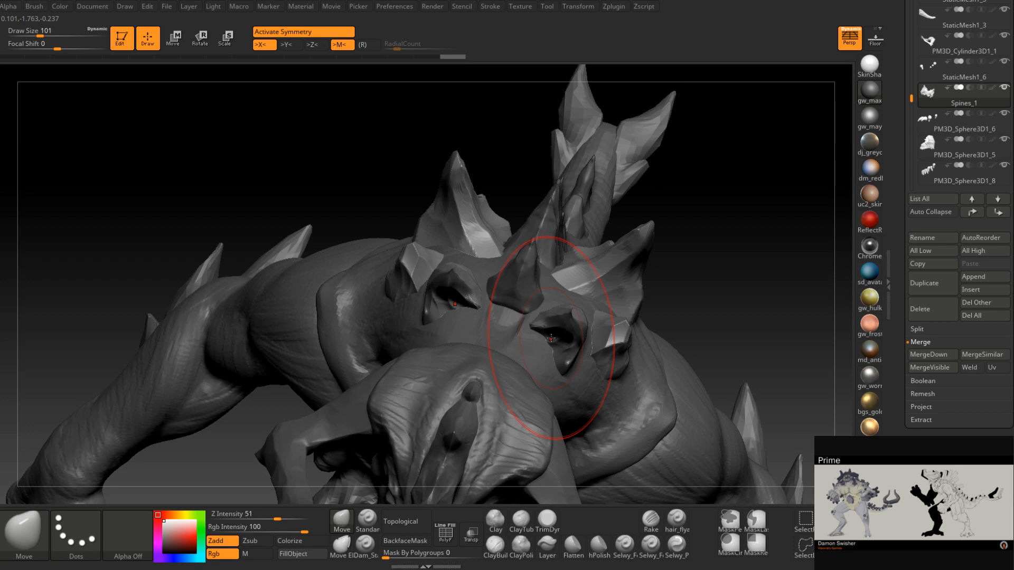
mouse_move(551, 339)
right_mouse_down()
mouse_move(676, 340)
mouse_move(560, 330)
mouse_move(584, 331)
mouse_move(616, 309)
mouse_move(580, 341)
right_mouse_up()
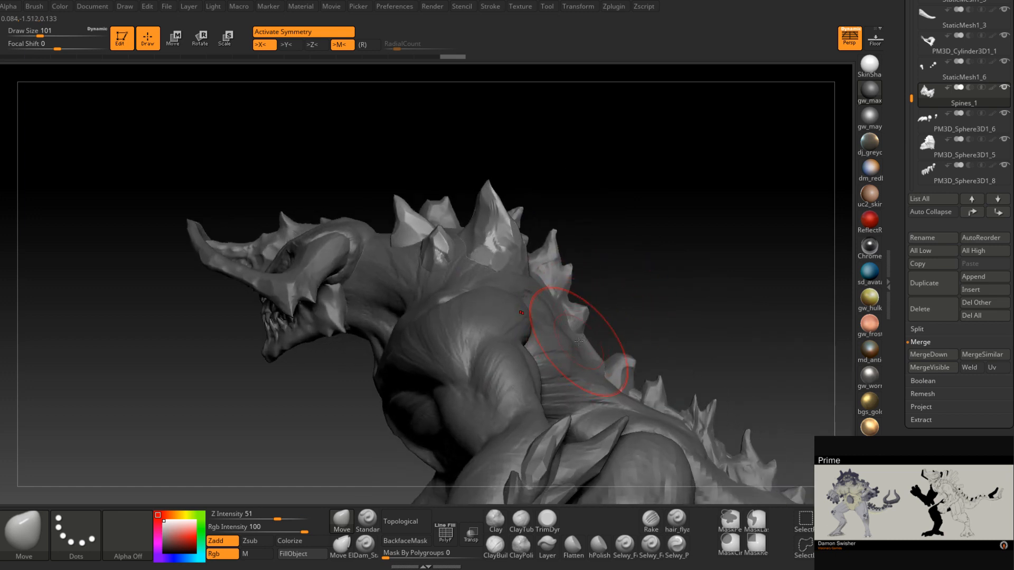
key("ctrl+s")
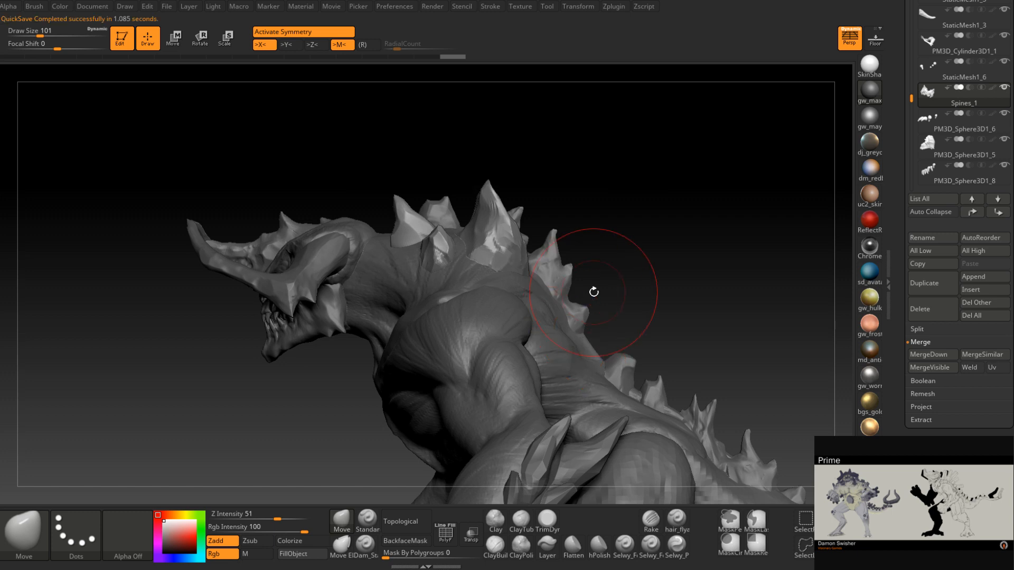
- Flatten the planes of the lower-back spines with TrimDynamic at draw sizes 25 and 22
mouse_move(594, 291)
right_mouse_down()
mouse_move(532, 290)
mouse_move(559, 323)
right_mouse_up()
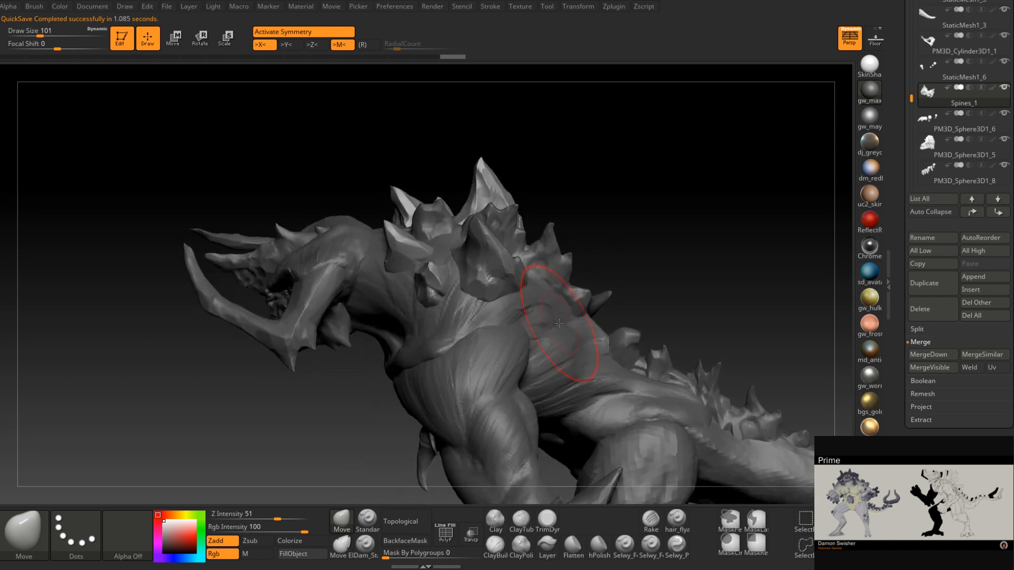
right_click_drag(559, 323, 654, 296)
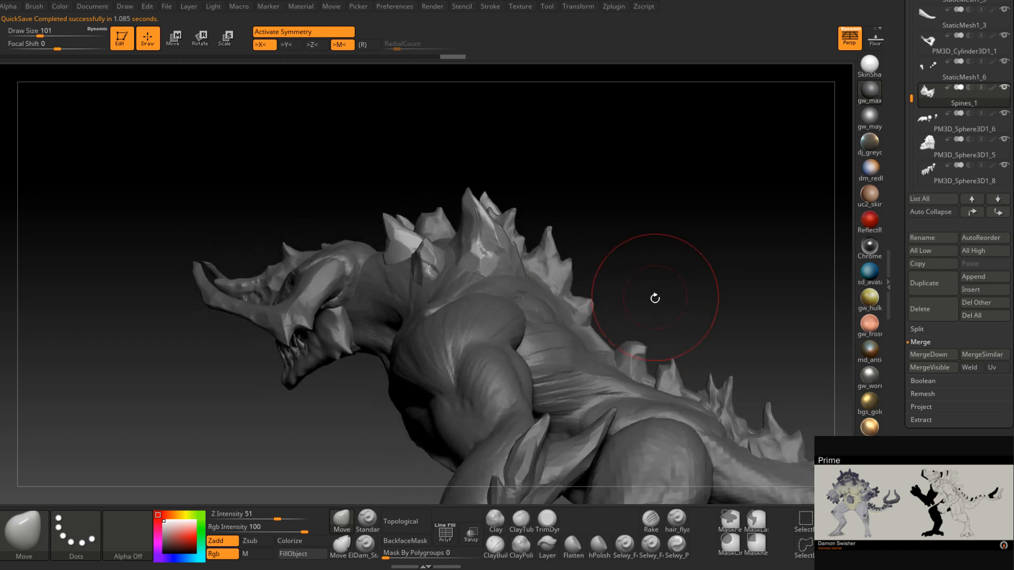
left_click(657, 344, "alt")
mouse_move(657, 344)
right_mouse_down("alt")
mouse_move(625, 293)
mouse_move(636, 380)
right_mouse_up("alt")
left_click(547, 520)
key("space")
left_click_drag(695, 335, 676, 335)
mouse_move(676, 334)
right_mouse_down()
mouse_move(688, 354)
mouse_move(674, 305)
right_mouse_up()
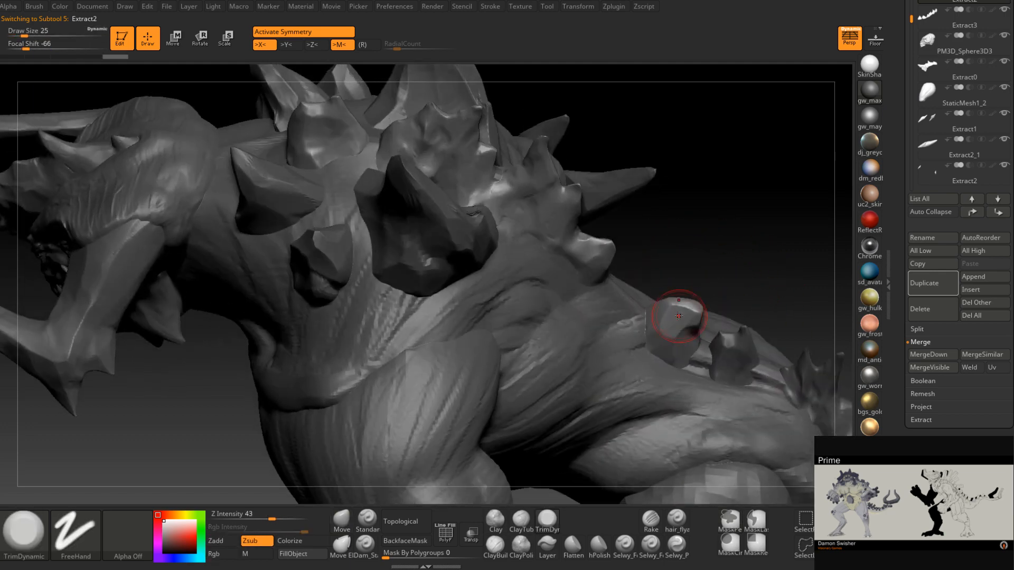
key("space")
left_click_drag(674, 306, 669, 309)
right_click_drag(663, 317, 691, 348)
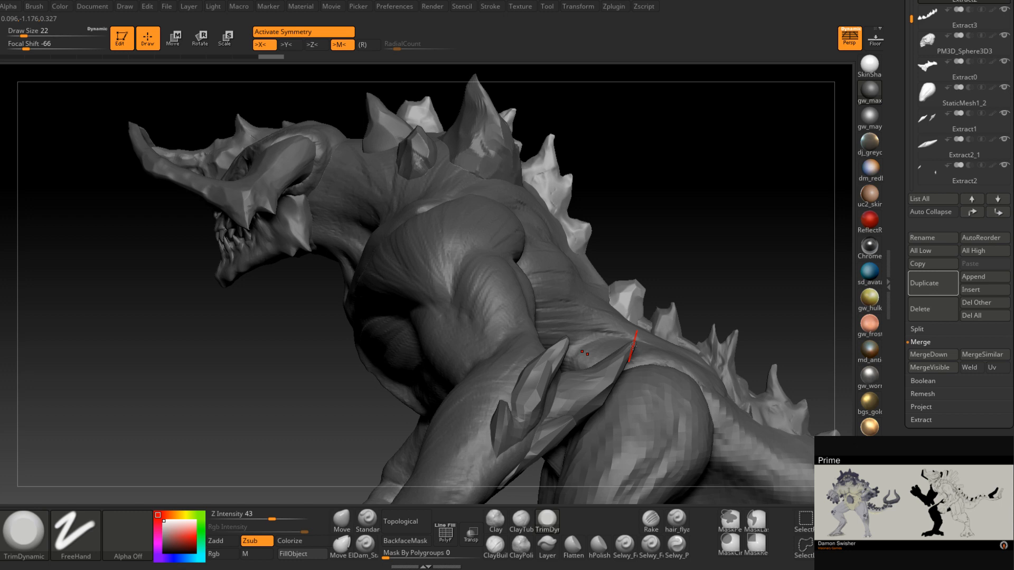
- Adjust the silhouette of the large paired spines in the Spines_1 subtool with the Move brush at draw size 51
mouse_move(633, 346)
right_mouse_down()
mouse_move(607, 337)
mouse_move(588, 312)
mouse_move(587, 233)
mouse_move(588, 295)
mouse_move(630, 342)
mouse_move(618, 314)
right_mouse_up()
left_click(600, 280, "alt")
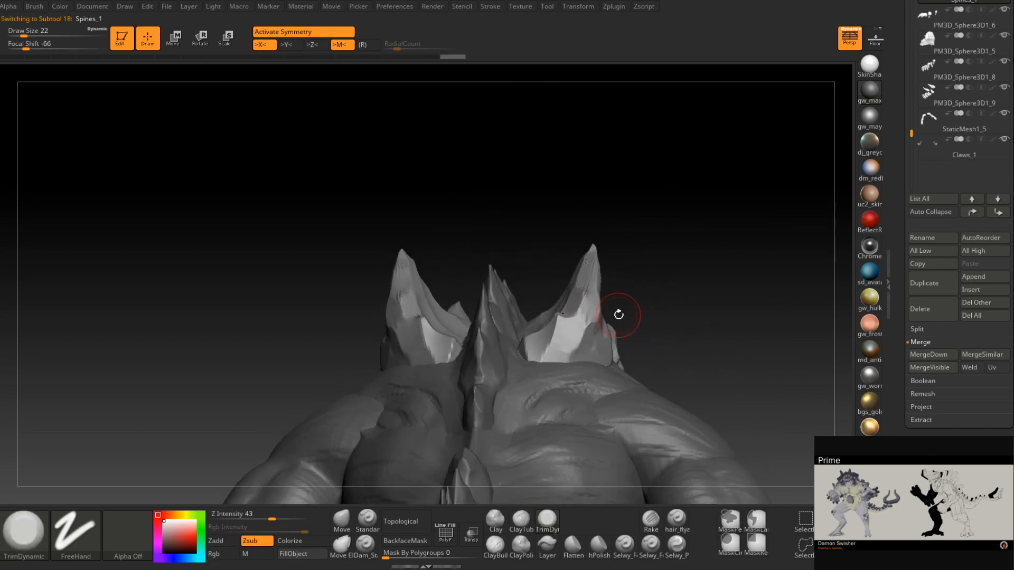
left_click(351, 526)
key("space")
mouse_move(604, 280)
left_mouse_down()
mouse_move(614, 280)
mouse_move(598, 264)
mouse_move(603, 252)
left_mouse_up()
key("space")
right_click_drag(612, 306, 647, 317)
mouse_move(646, 317)
right_mouse_down("ctrl")
mouse_move(610, 278)
mouse_move(637, 300)
right_mouse_up("ctrl")
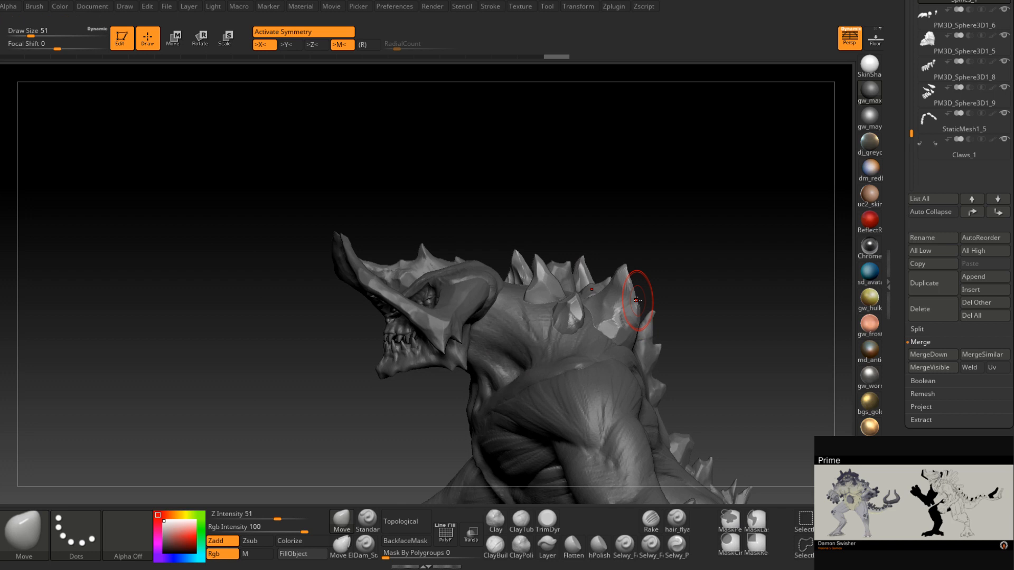
mouse_move(636, 300)
right_mouse_down("ctrl")
mouse_move(656, 320)
mouse_move(631, 309)
mouse_move(547, 306)
mouse_move(583, 327)
right_mouse_up("ctrl")
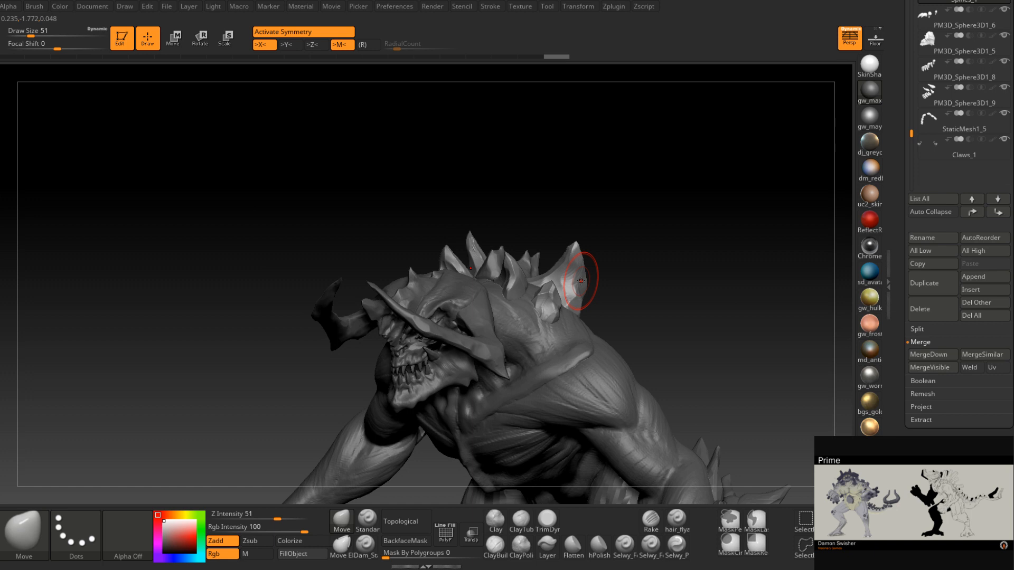
right_click_drag(581, 281, 534, 307)
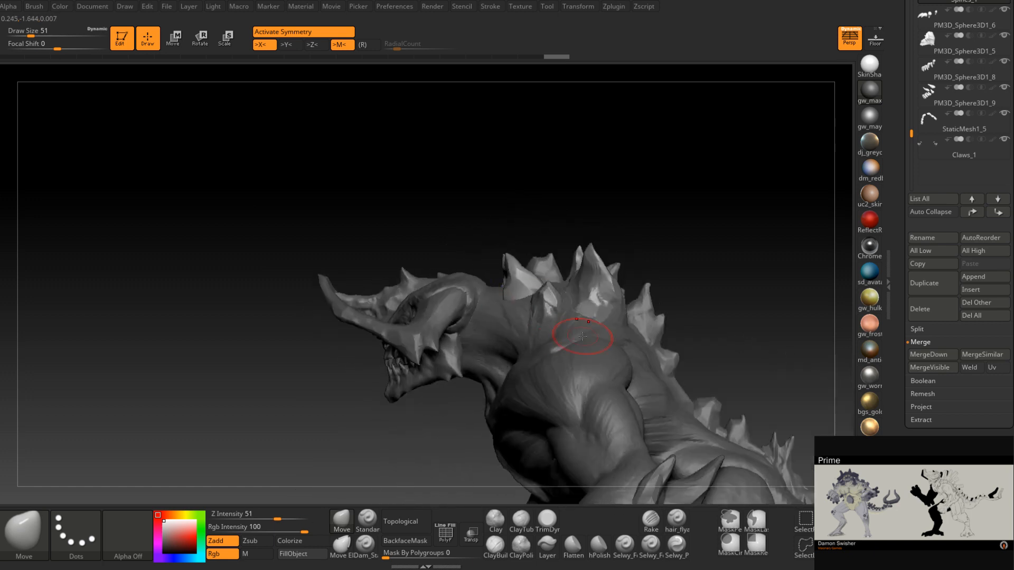
- Duplicate the forearm spike subtool and move the copy up to the shoulders
right_click_drag(584, 423, 603, 301, "alt")
left_click(511, 303, "alt")
right_click_drag(530, 294, 603, 360, "ctrl")
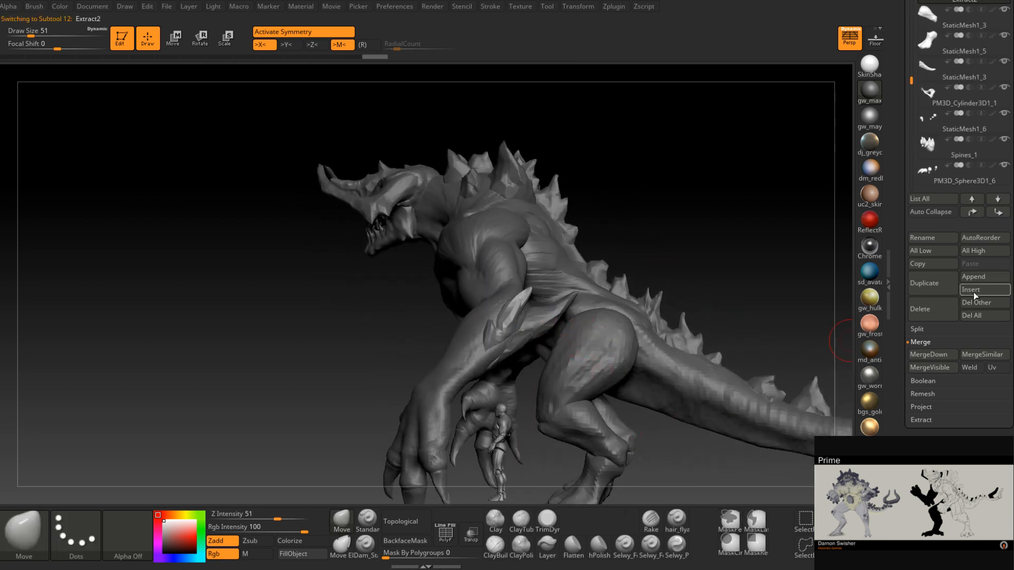
left_click(938, 297)
right_click_drag(742, 322, 626, 232)
left_click(174, 39)
left_click_drag(599, 268, 538, 175)
mouse_move(597, 179)
right_mouse_down()
mouse_move(565, 189)
mouse_move(575, 206)
mouse_move(676, 236)
mouse_move(681, 267)
right_mouse_up()
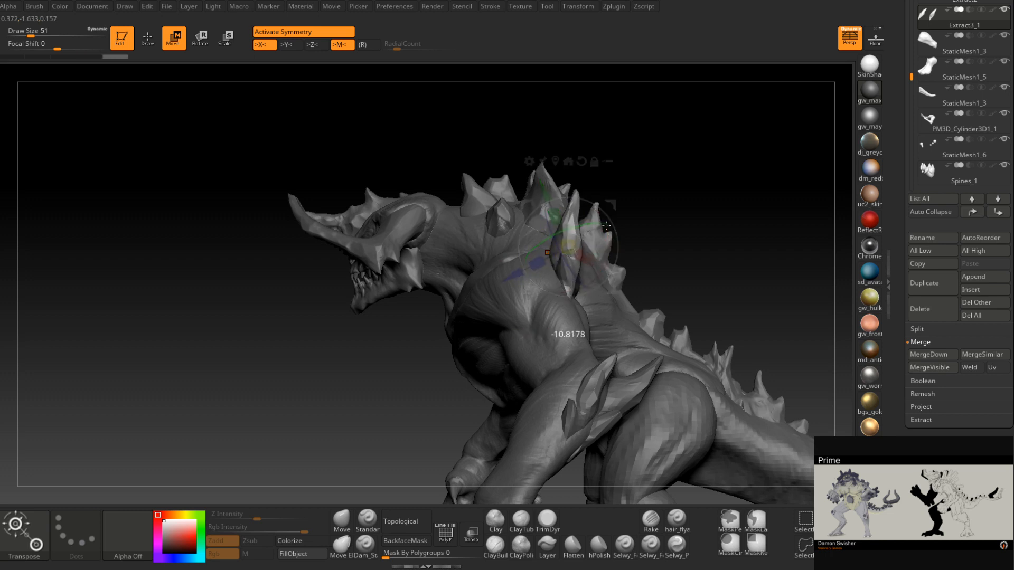
- Rotate and position the duplicated spikes so they stand upright on the back of the shoulders
left_click_drag(621, 233, 622, 231)
right_click_drag(657, 219, 631, 212)
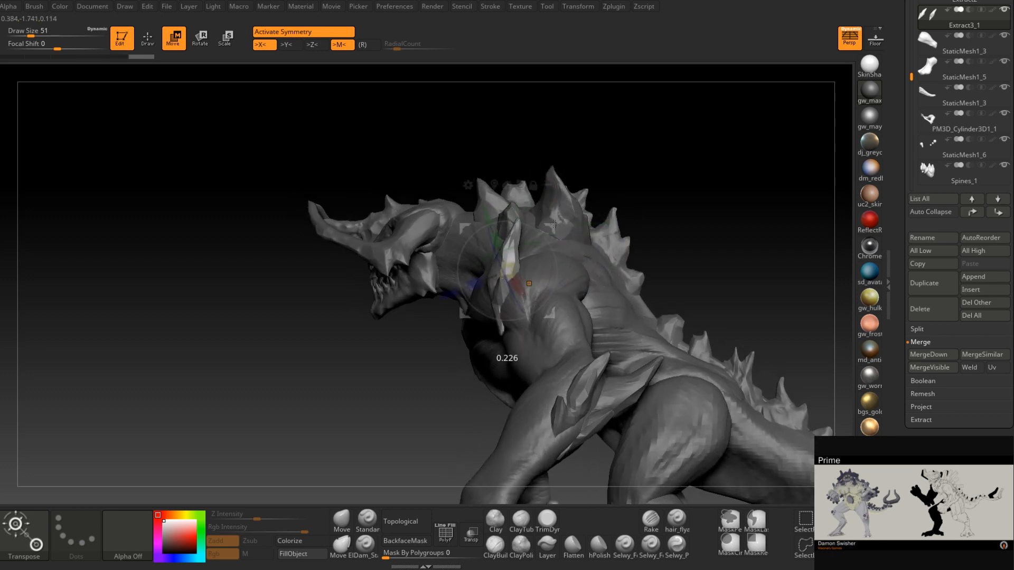
mouse_move(569, 225)
right_mouse_down()
mouse_move(639, 229)
mouse_move(584, 238)
right_mouse_up()
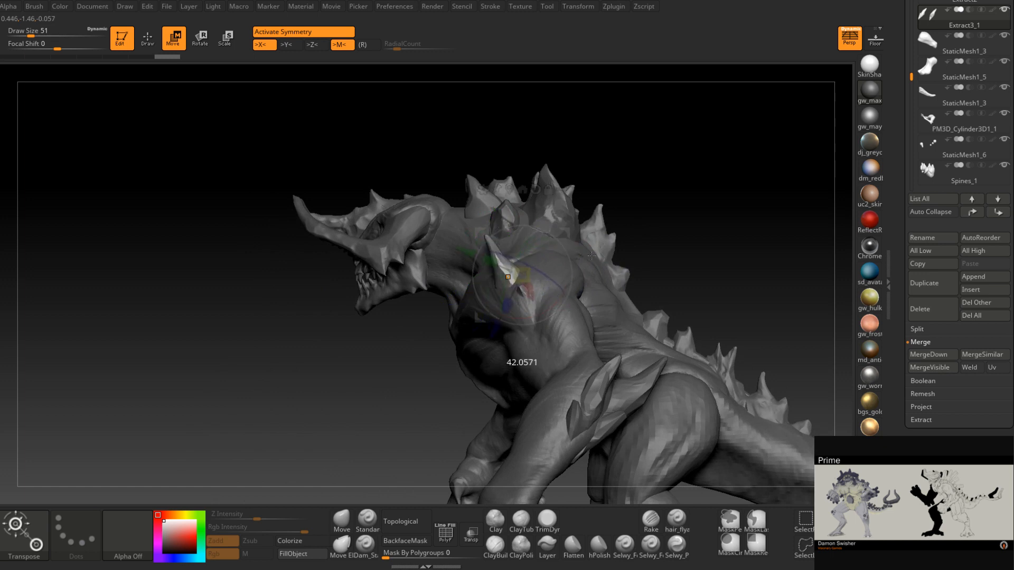
mouse_move(610, 237)
right_mouse_down()
mouse_move(618, 252)
mouse_move(601, 268)
mouse_move(610, 221)
mouse_move(622, 236)
right_mouse_up()
left_click_drag(634, 193, 638, 192)
right_click_drag(638, 191, 665, 198)
left_click_drag(628, 197, 639, 209)
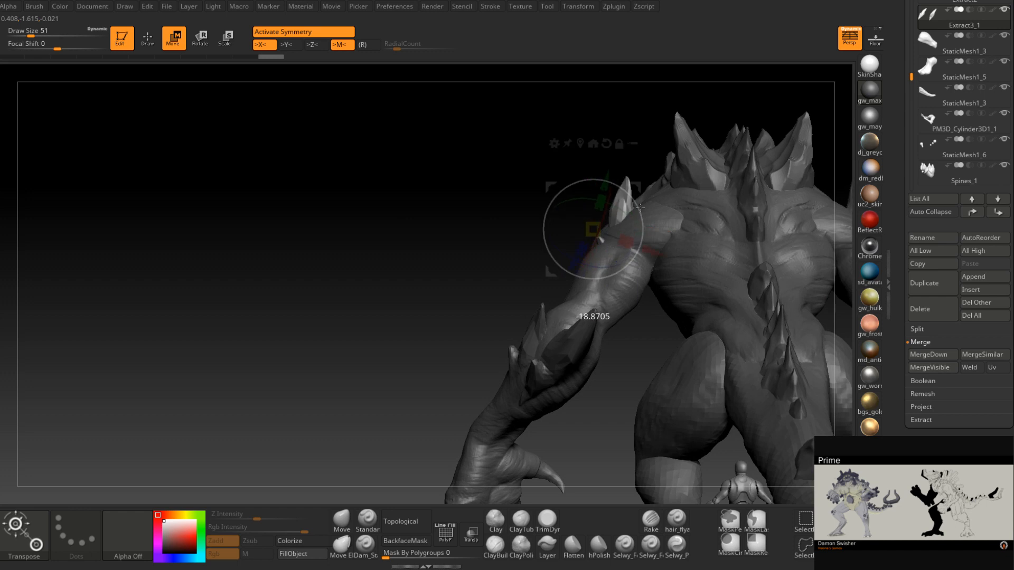
right_click_drag(676, 199, 551, 258, "alt")
left_click_drag(511, 246, 517, 231)
right_click_drag(598, 273, 654, 245)
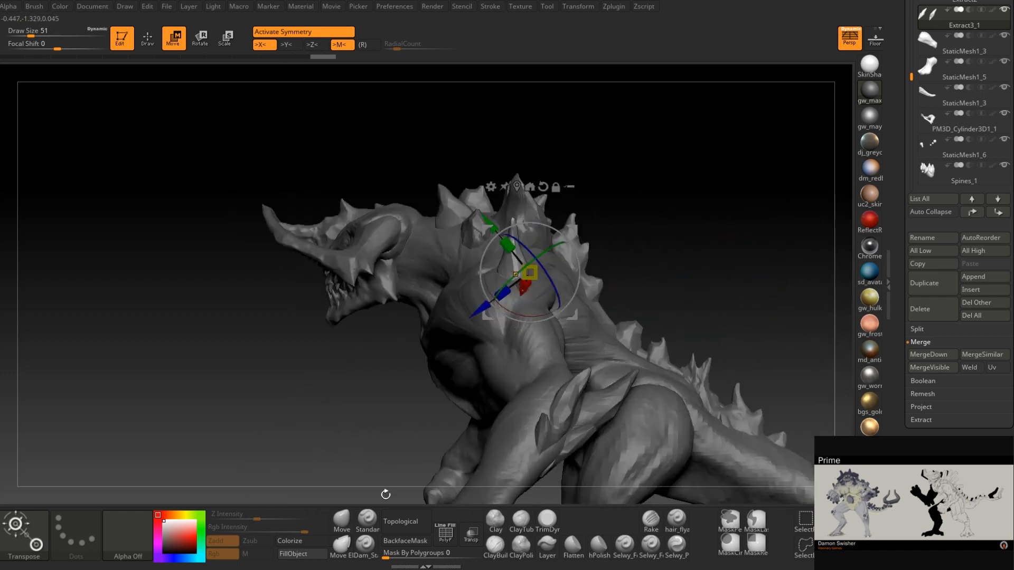
- Reshape the new shoulder spikes from the front with the Move brush at draw sizes 116 and 94
left_click(342, 519)
mouse_move(502, 298)
right_mouse_down("ctrl")
mouse_move(525, 276)
mouse_move(589, 298)
right_mouse_up("ctrl")
key("space")
left_click_drag(545, 289, 561, 286)
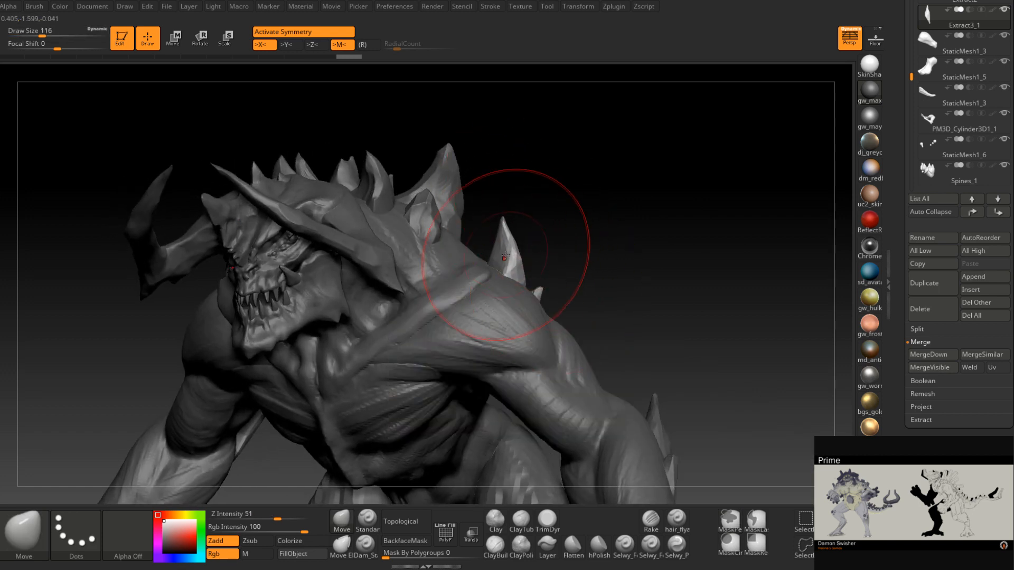
left_click_drag(505, 256, 510, 257)
right_click_drag(583, 283, 547, 288)
key("space")
left_click_drag(560, 288, 554, 288)
right_click_drag(523, 288, 557, 282)
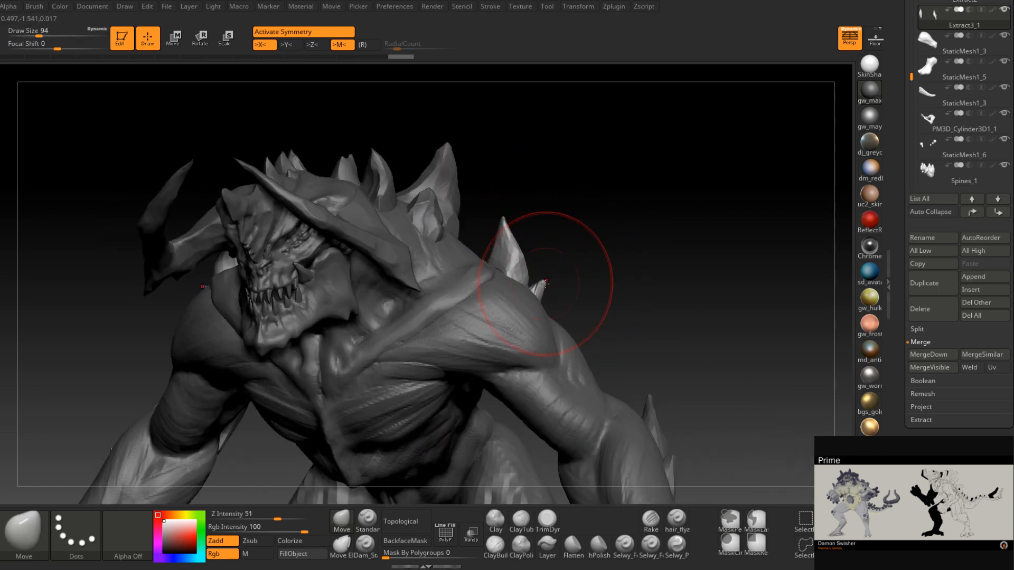
- Fit the bases of the shoulder spikes to the upper arm from behind with the Move brush at draw size 62
right_click_drag(491, 303, 465, 271)
key("space")
left_click_drag(535, 219, 524, 219)
right_click_drag(532, 228, 529, 215)
key("space")
left_click_drag(531, 219, 528, 219)
mouse_move(527, 230)
right_mouse_down()
mouse_move(545, 216)
mouse_move(575, 298)
mouse_move(572, 288)
right_mouse_up()
key("space")
left_click_drag(570, 276, 575, 276)
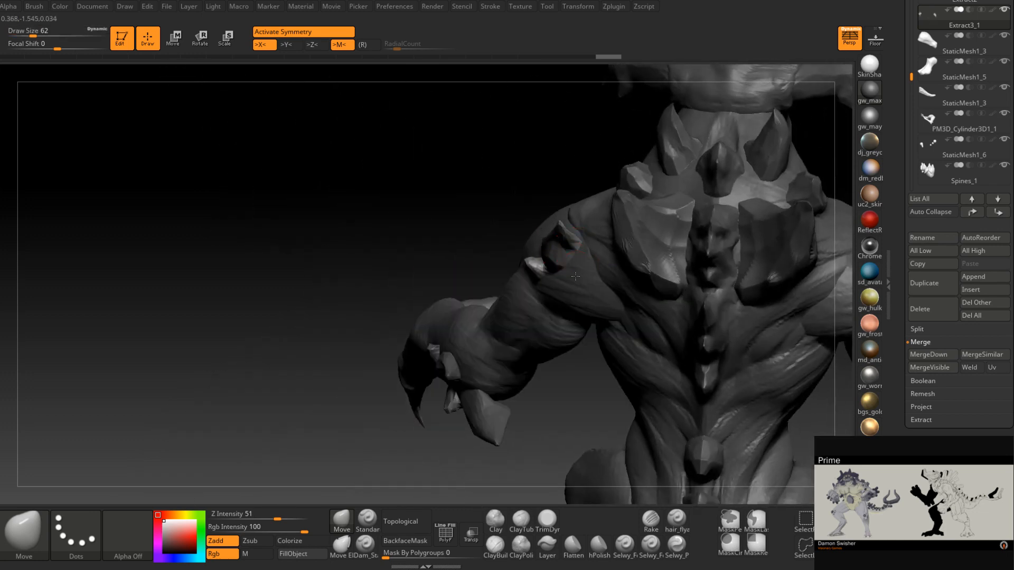
right_click_drag(580, 281, 804, 345)
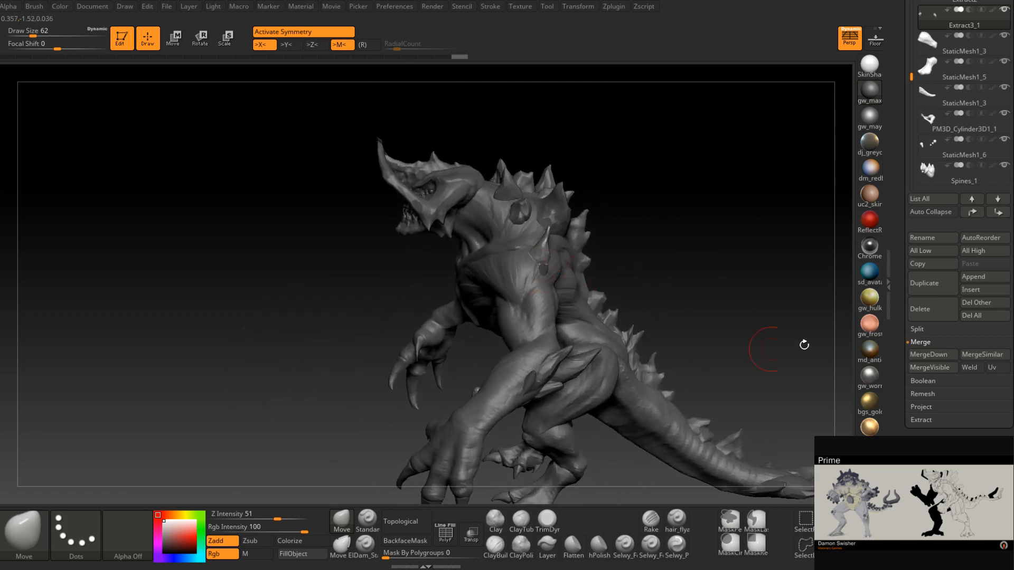
- Duplicate the shoulder spike subtool and move the copy to the front of the shoulders
left_click(939, 286)
right_click_drag(422, 185, 346, 140)
key("w")
right_click_drag(657, 256, 584, 250, "alt")
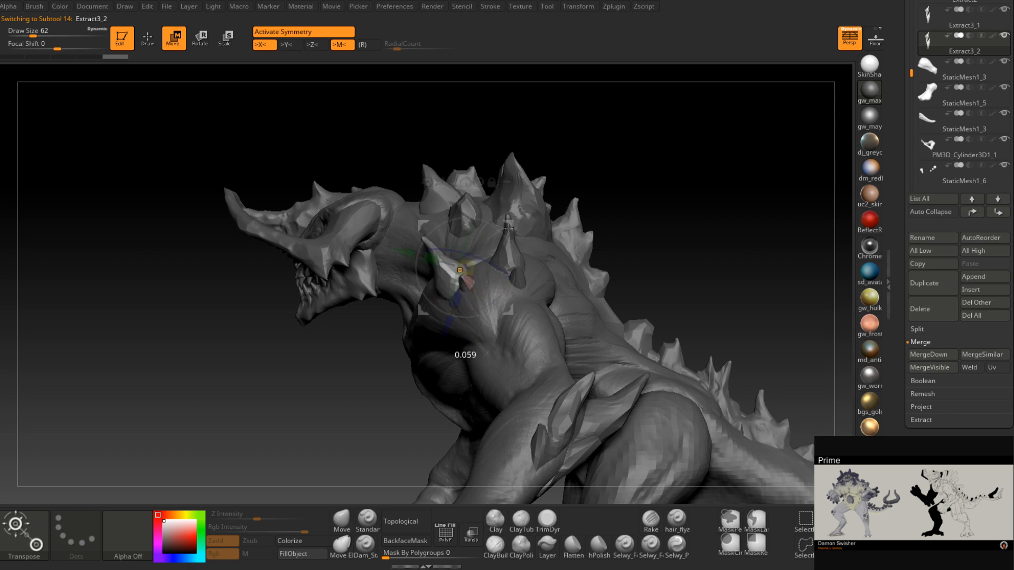
right_click_drag(512, 240, 573, 210)
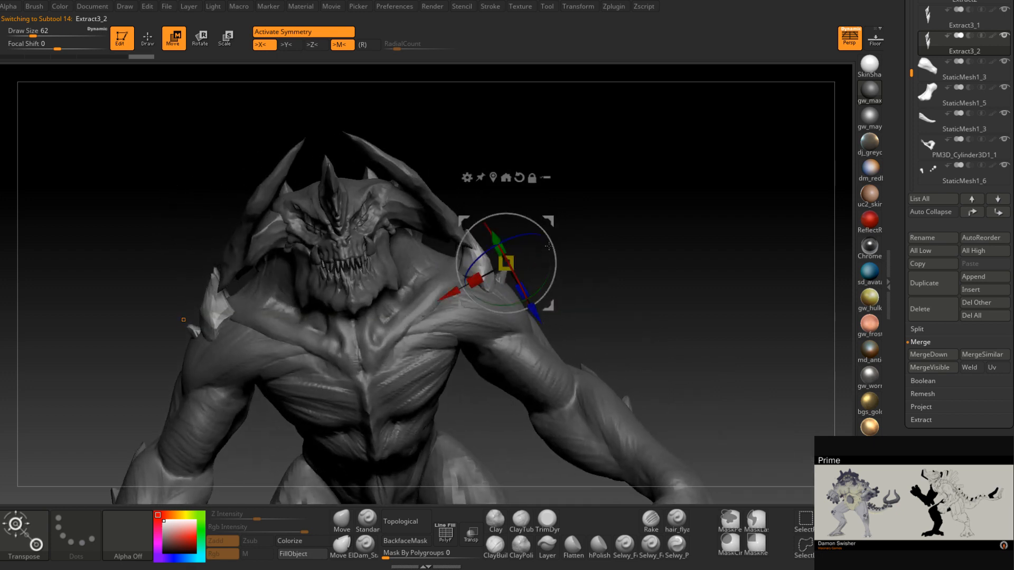
- Shape the front shoulder spikes with the Move brush at draw size 62 so they sit against the deltoids
key("q")
left_click(347, 514)
right_click_drag(491, 264, 493, 280, "ctrl")
right_click_drag(494, 280, 470, 252)
key("space")
mouse_move(474, 254)
left_mouse_down()
mouse_move(487, 254)
mouse_move(477, 266)
left_mouse_up()
right_click_drag(535, 280, 529, 275)
key("space")
left_click_drag(528, 295, 519, 297)
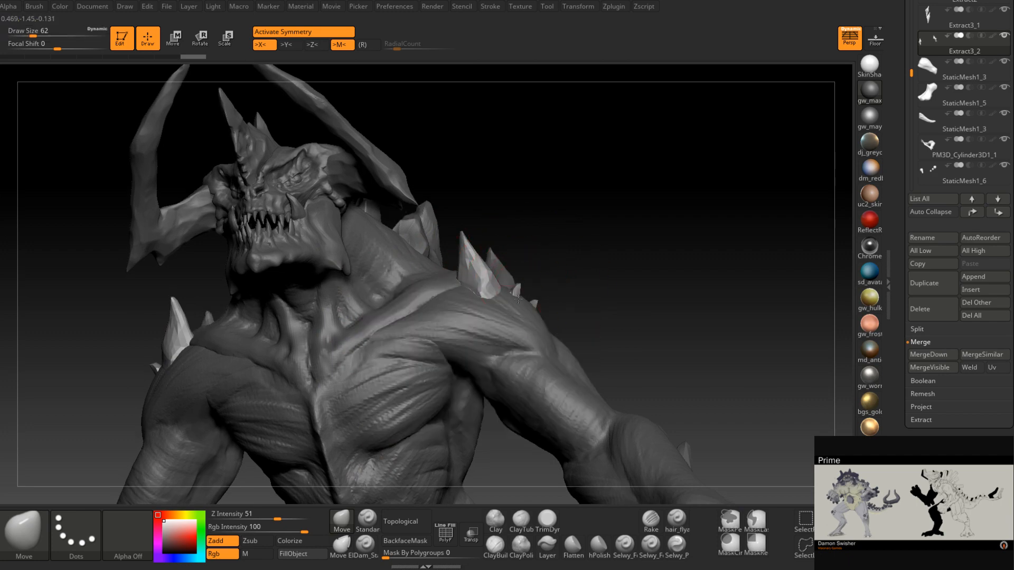
- Refine the tips and outline of the front shoulder spikes with the Move brush at draw size 41
mouse_move(489, 299)
right_mouse_down()
mouse_move(516, 310)
mouse_move(527, 268)
mouse_move(516, 244)
right_mouse_up()
key("space")
left_click_drag(520, 238, 514, 238)
mouse_move(518, 239)
right_mouse_down()
mouse_move(508, 240)
mouse_move(526, 239)
mouse_move(519, 213)
right_mouse_up()
key("space")
left_click_drag(519, 212, 526, 224)
key("space")
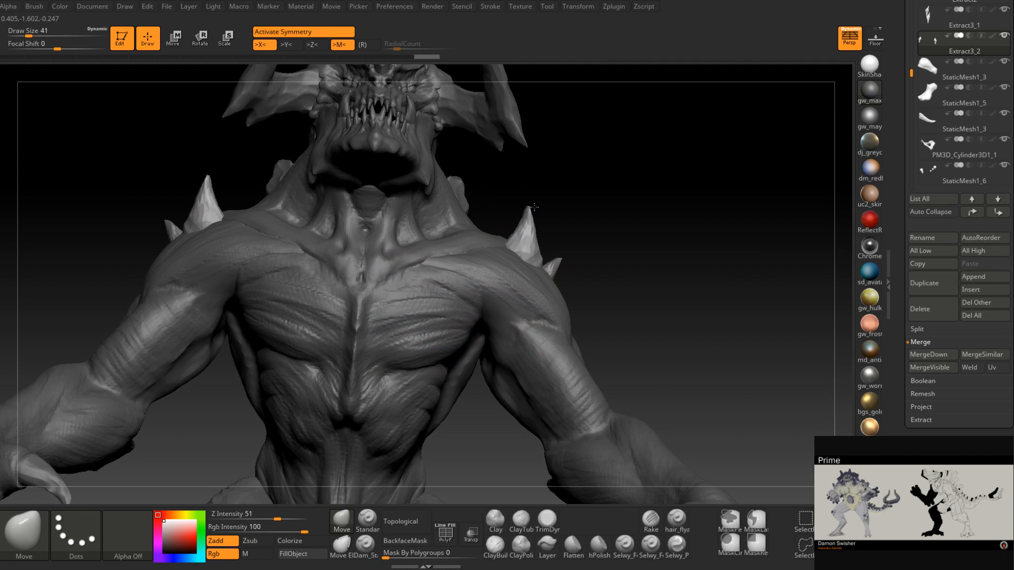
right_click_drag(529, 238, 543, 239)
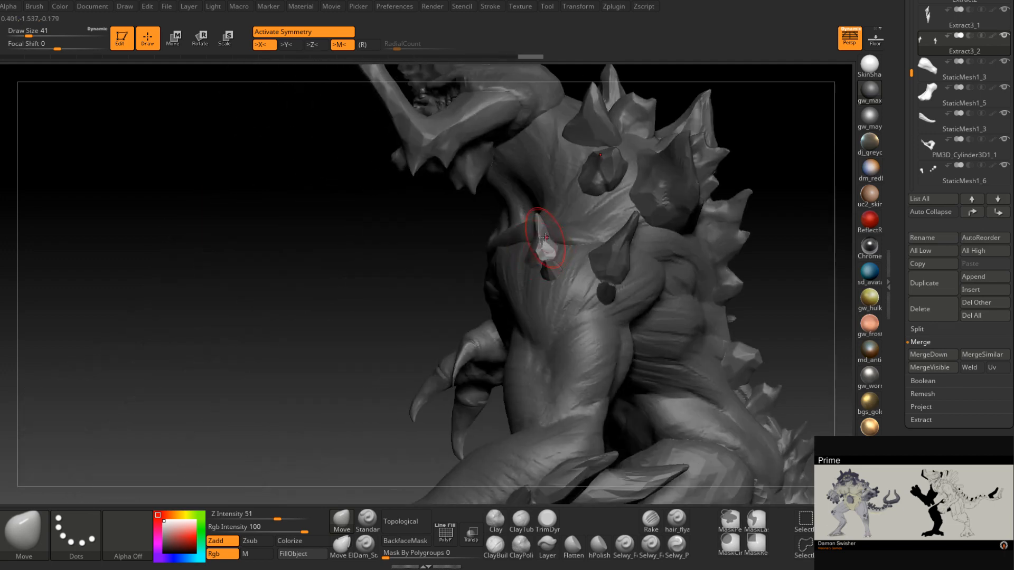
- Smooth the surfaces of the front shoulder spikes
left_click_drag(537, 245, 542, 250, "shift")
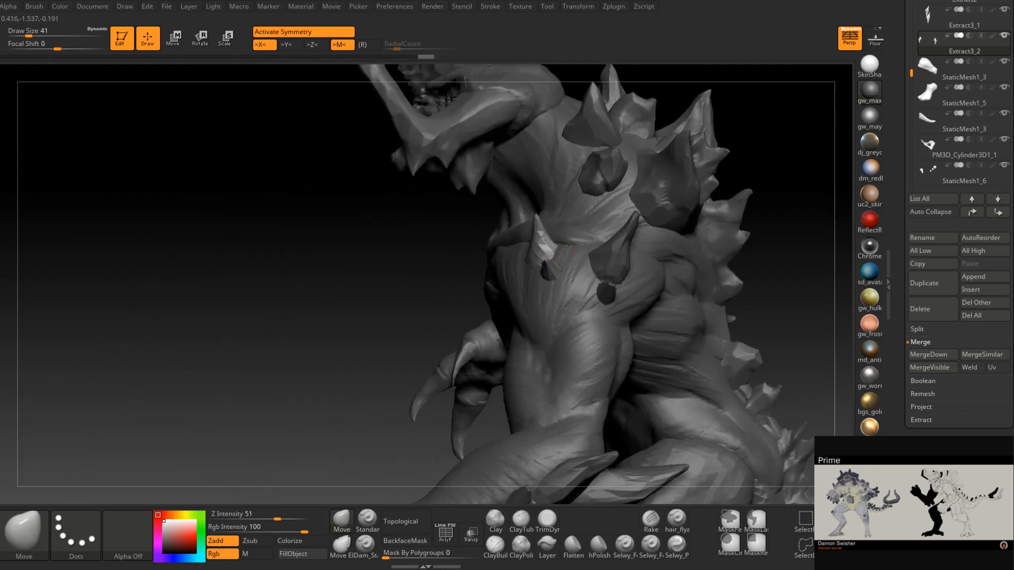
right_click_drag(551, 240, 542, 235)
left_click_drag(544, 232, 545, 243, "shift")
mouse_move(549, 243)
right_mouse_down()
mouse_move(541, 240)
mouse_move(561, 251)
mouse_move(552, 252)
mouse_move(559, 244)
right_mouse_up()
left_click_drag(560, 244, 564, 248, "shift")
mouse_move(564, 248)
right_mouse_down()
mouse_move(599, 223)
mouse_move(584, 240)
mouse_move(570, 227)
mouse_move(599, 250)
mouse_move(584, 384)
right_mouse_up()
- Flatten the planes of the front shoulder spikes with the TrimDynamic brush
left_click(547, 518)
mouse_move(548, 479)
right_mouse_down()
mouse_move(625, 283)
mouse_move(560, 349)
right_mouse_up()
key("space")
left_click_drag(598, 275, 592, 272)
mouse_move(603, 257)
right_mouse_down()
mouse_move(618, 237)
mouse_move(625, 260)
mouse_move(629, 222)
mouse_move(615, 254)
mouse_move(640, 194)
right_mouse_up()
key("space")
left_click_drag(642, 193, 634, 204)
mouse_move(634, 205)
right_mouse_down()
mouse_move(626, 210)
mouse_move(672, 253)
mouse_move(606, 315)
mouse_move(611, 275)
right_mouse_up()
- Fit the front shoulder spikes into the shoulder surface with the Move brush at draw size 46
left_click(350, 518)
right_click_drag(357, 476, 438, 449)
key("space")
mouse_move(594, 239)
left_mouse_down()
mouse_move(602, 240)
mouse_move(580, 245)
left_mouse_up()
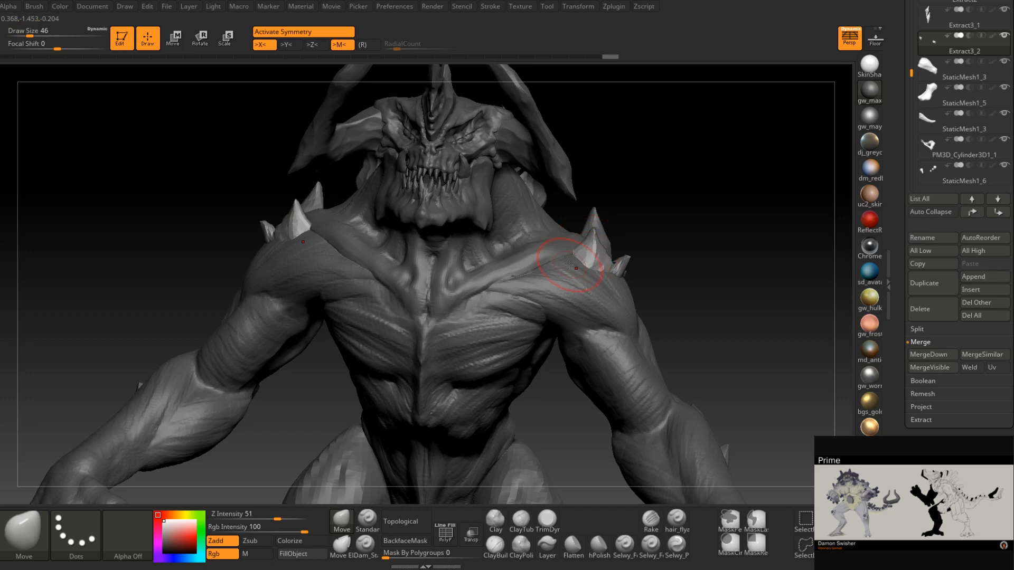
right_click_drag(568, 265, 588, 269)
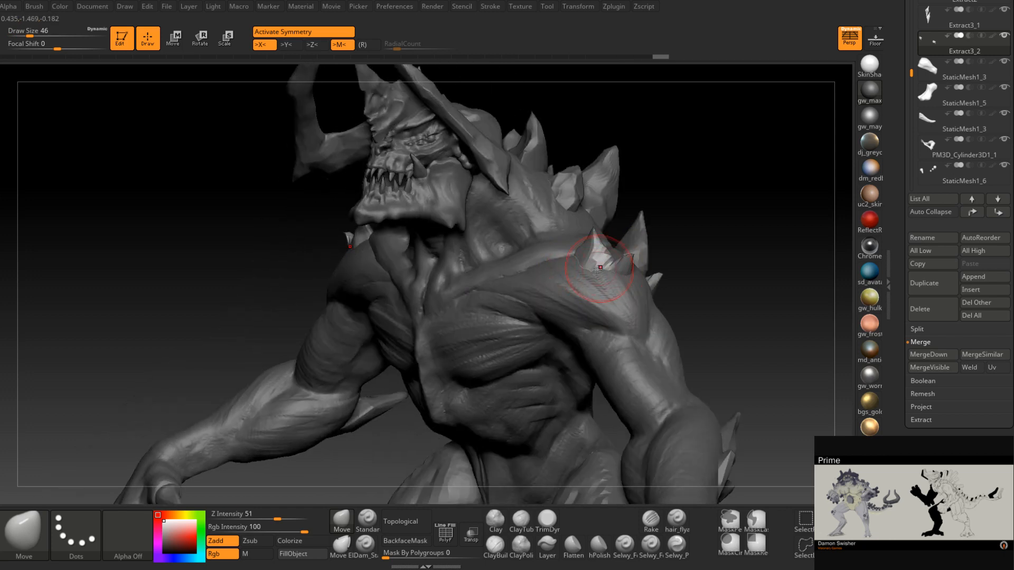
left_click_drag(598, 269, 597, 274)
right_click_drag(597, 273, 560, 277)
- Duplicate the forearm spike subtool again and move the copy up beside the chest
mouse_move(644, 381)
right_mouse_down("ctrl")
mouse_move(633, 327)
mouse_move(686, 378)
right_mouse_up("ctrl")
mouse_move(686, 383)
right_mouse_down("alt")
mouse_move(689, 328)
mouse_move(729, 331)
mouse_move(707, 334)
right_mouse_up("alt")
left_click(691, 326, "alt")
left_click(939, 289)
mouse_move(713, 299)
right_mouse_down()
mouse_move(736, 296)
mouse_move(738, 283)
right_mouse_up()
left_click(175, 40)
left_click_drag(752, 269, 674, 188)
right_click_drag(701, 222, 655, 214)
left_click_drag(570, 243, 481, 249)
right_click_drag(658, 205, 648, 228)
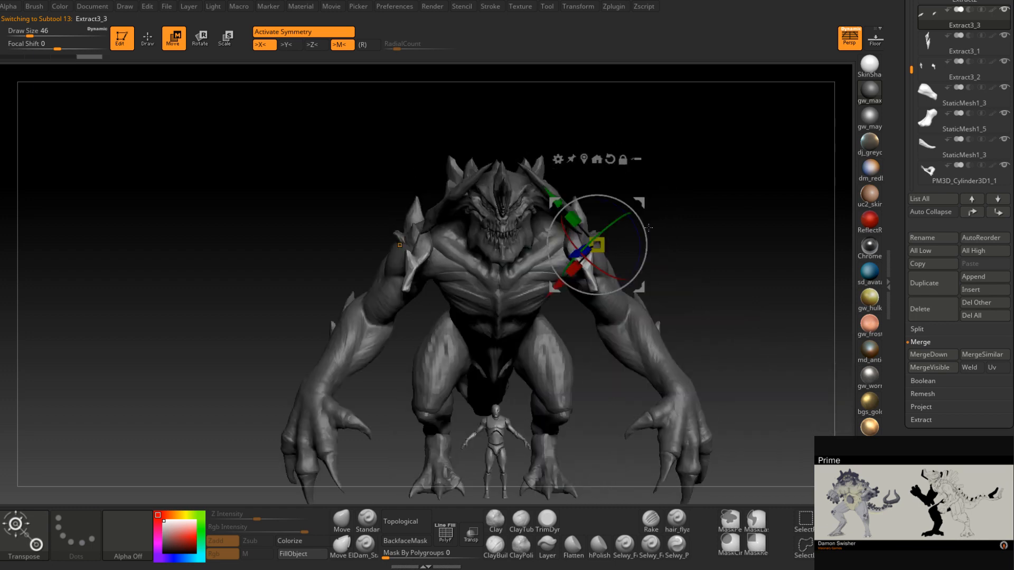
- Rotate and position the duplicated spikes along the collarbones below the jaw
left_click_drag(614, 224, 634, 207)
left_click_drag(603, 285, 609, 206)
right_click_drag(658, 204, 631, 197)
left_click_drag(591, 206, 595, 229)
right_click_drag(607, 208, 630, 225)
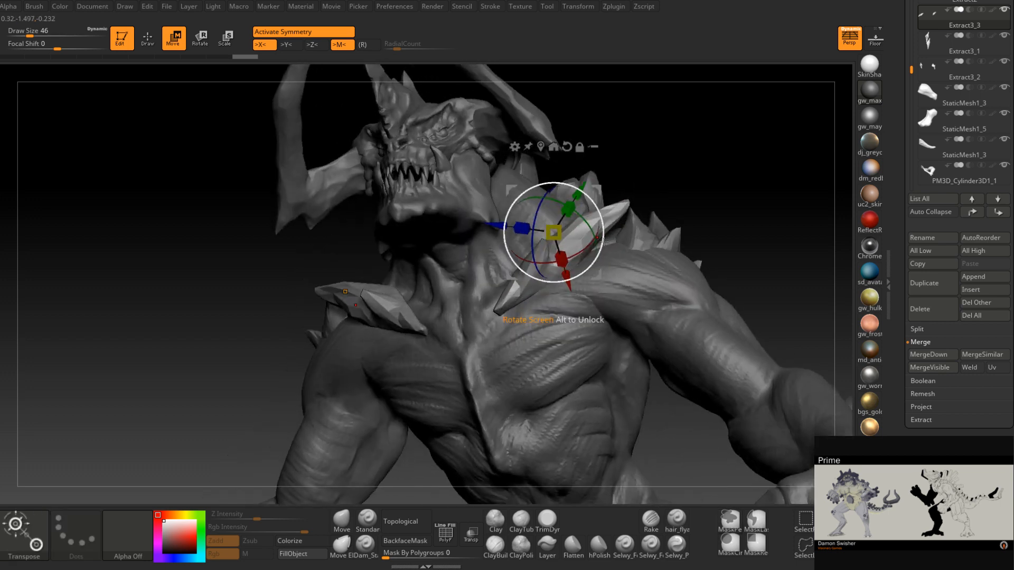
right_click_drag(604, 243, 580, 208)
left_click_drag(559, 232, 530, 337)
right_click_drag(530, 337, 555, 289)
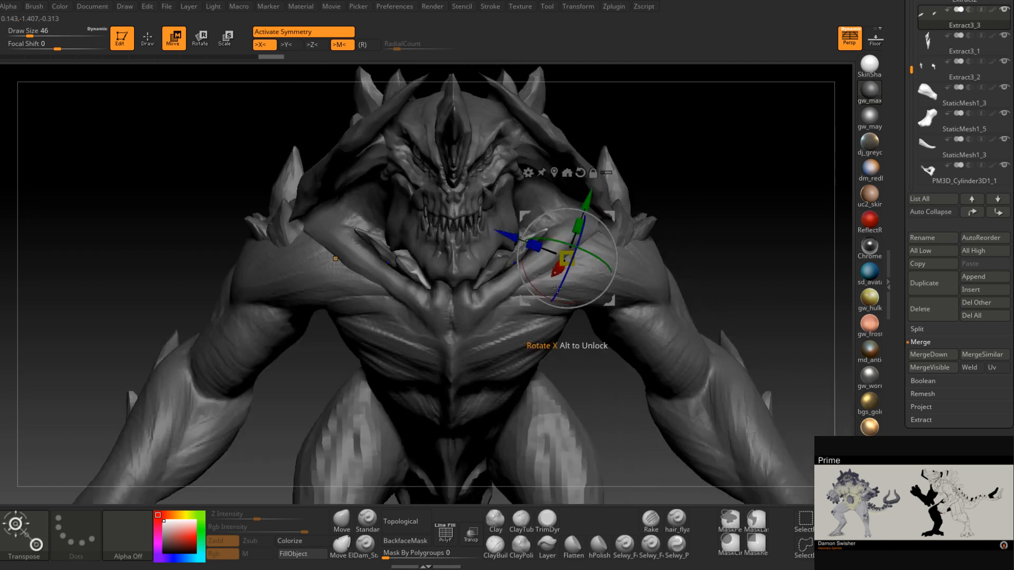
left_click_drag(612, 215, 608, 247)
right_click_drag(608, 247, 570, 255)
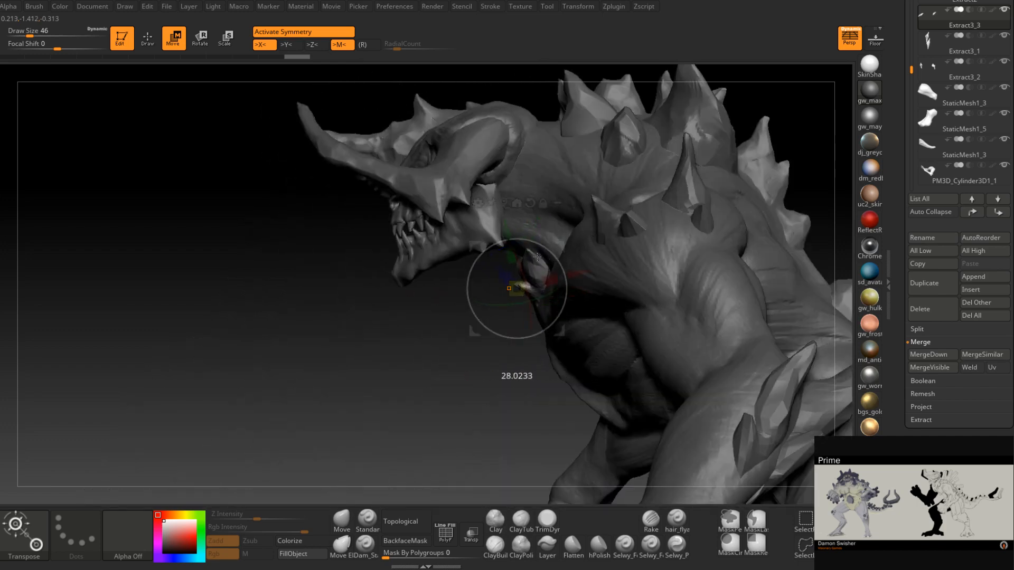
mouse_move(568, 257)
right_mouse_down()
mouse_move(672, 192)
mouse_move(678, 233)
right_mouse_up()
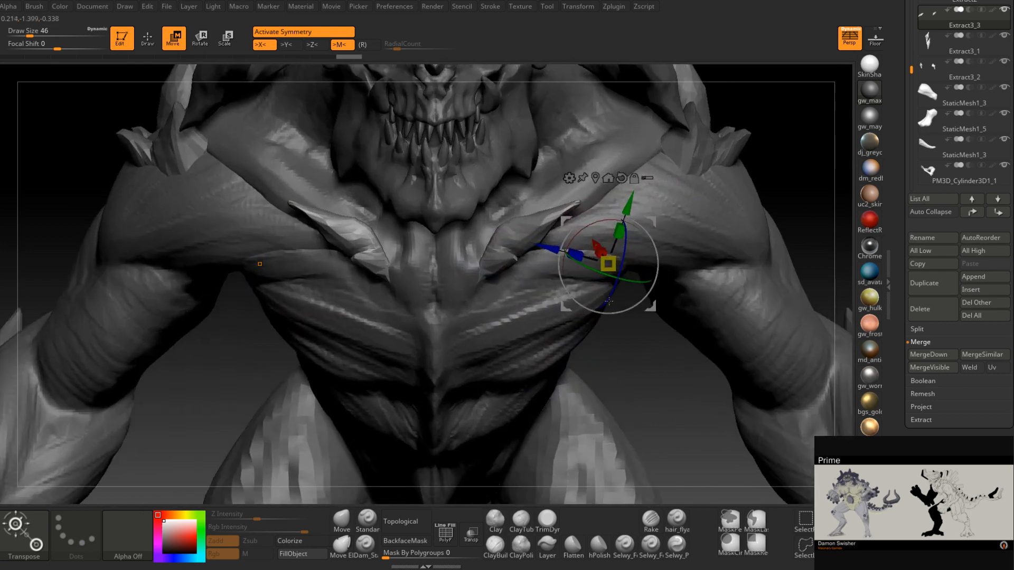
- Reshape the collarbone spikes to follow the upper chest with the Move brush at draw size 59
left_click(343, 518)
mouse_move(539, 296)
right_mouse_down()
mouse_move(538, 261)
mouse_move(496, 248)
right_mouse_up()
key("space")
left_click_drag(512, 255, 521, 255)
right_click_drag(531, 264, 467, 251)
left_click_drag(457, 235, 451, 225)
mouse_move(486, 266)
right_mouse_down()
mouse_move(568, 292)
mouse_move(590, 280)
right_mouse_up()
right_click_drag(523, 268, 586, 280)
key("space")
left_click_drag(514, 237, 506, 237)
mouse_move(506, 236)
right_mouse_down()
mouse_move(515, 220)
mouse_move(510, 257)
right_mouse_up()
key("space")
left_click_drag(510, 257, 517, 258)
right_click_drag(520, 257, 515, 253)
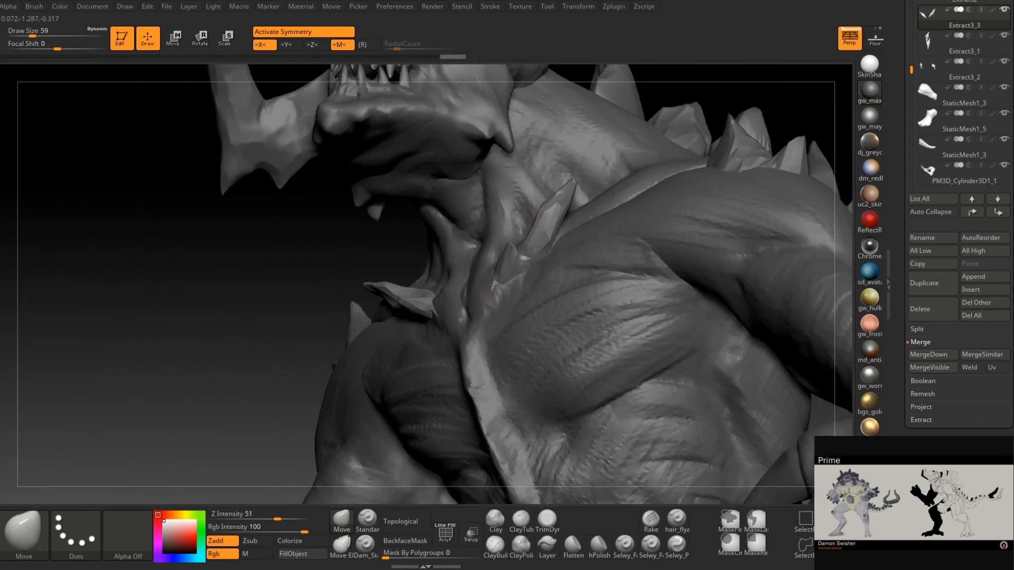
- Tuck the collarbone spikes against the neck and upper chest with the Move brush at draw sizes 41 and 27
key("space")
left_click_drag(560, 222, 554, 200)
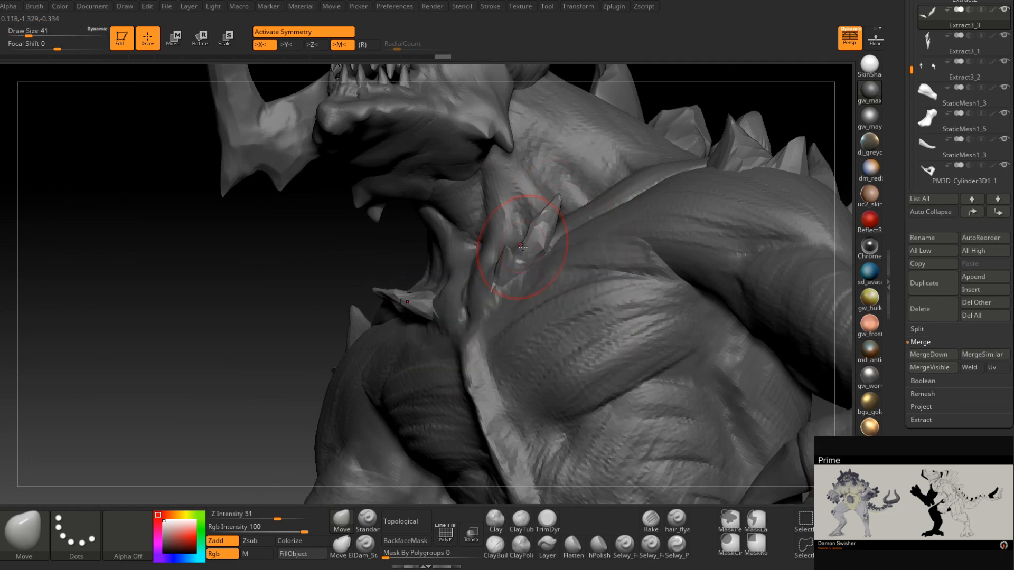
right_click_drag(518, 258, 543, 254)
key("space")
left_click_drag(521, 268, 518, 267)
mouse_move(539, 272)
right_mouse_down()
mouse_move(499, 283)
mouse_move(520, 270)
mouse_move(523, 232)
mouse_move(542, 234)
mouse_move(516, 226)
right_mouse_up()
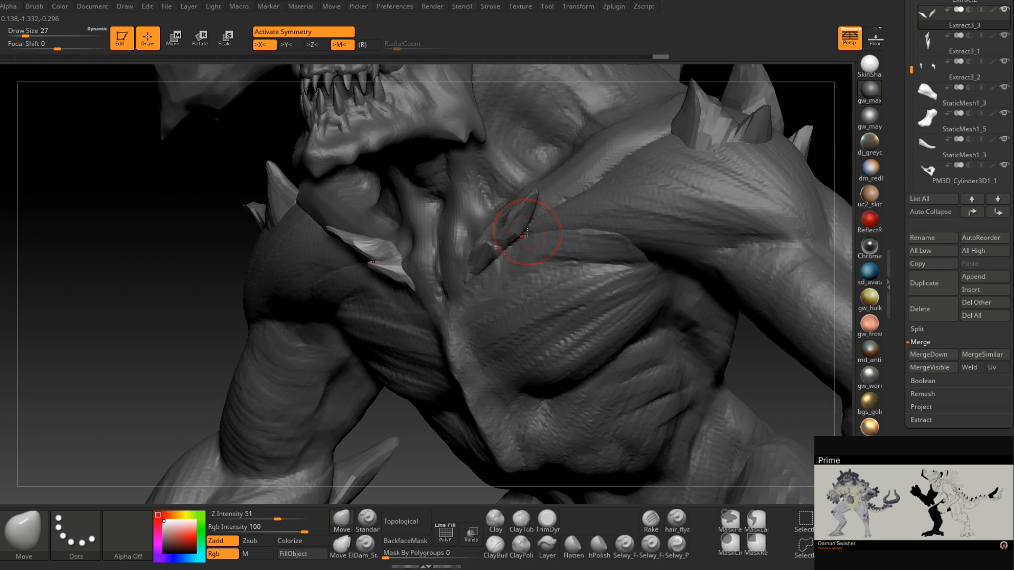
right_click_drag(526, 226, 589, 254)
right_click_drag(496, 274, 543, 282)
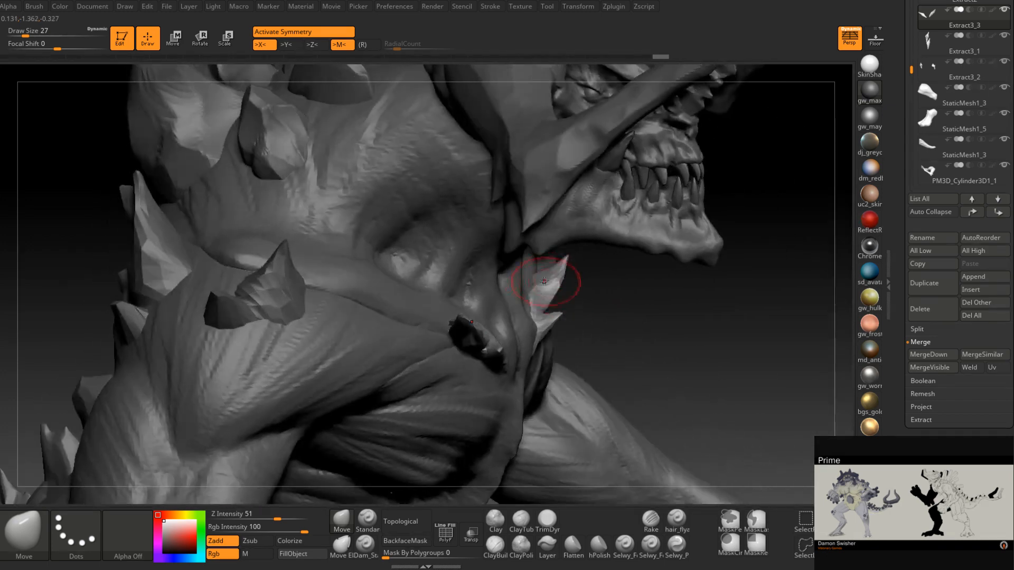
- Fine-tune the tips and bases of the collarbone spikes with the Move brush at draw size 18
left_click_drag(535, 273, 532, 270)
mouse_move(532, 269)
right_mouse_down()
mouse_move(460, 285)
mouse_move(457, 269)
right_mouse_up()
key("space")
left_click_drag(559, 299, 556, 296)
mouse_move(556, 295)
right_mouse_down()
mouse_move(544, 296)
mouse_move(561, 321)
mouse_move(547, 310)
mouse_move(547, 331)
mouse_move(521, 358)
mouse_move(511, 333)
mouse_move(539, 325)
right_mouse_up()
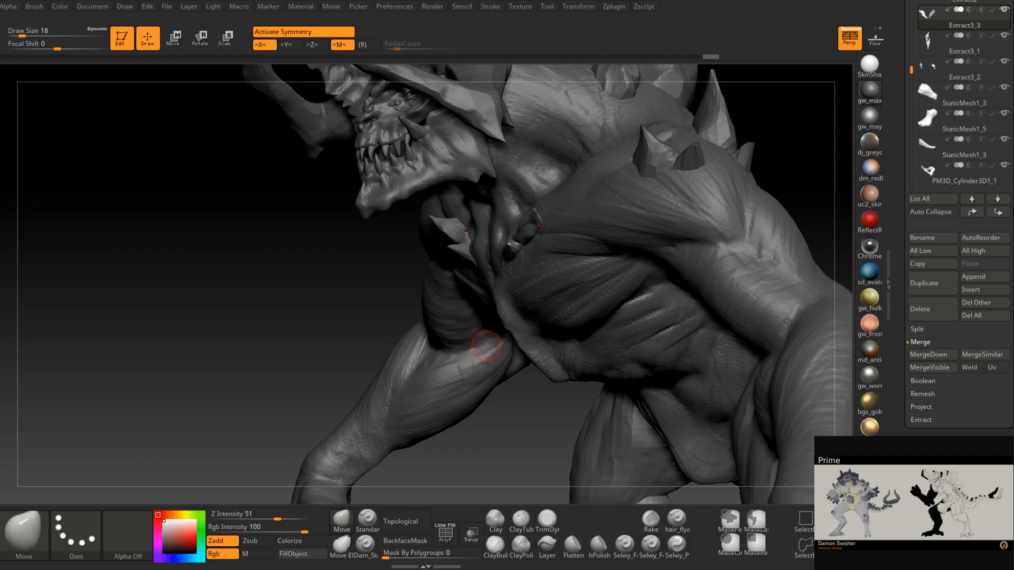
mouse_move(486, 346)
right_mouse_down()
mouse_move(575, 201)
mouse_move(557, 296)
mouse_move(574, 252)
right_mouse_up()
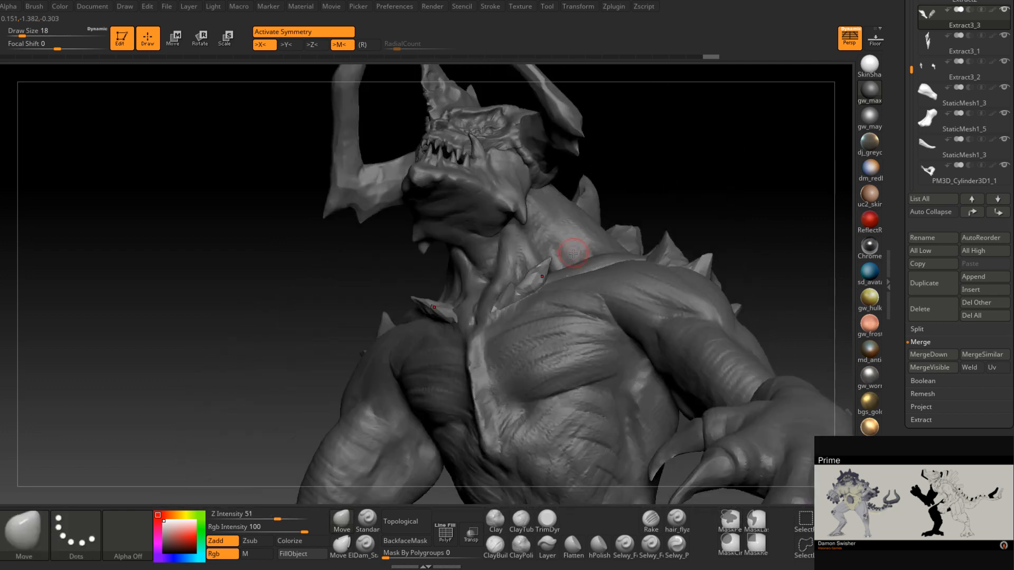
- Duplicate the collarbone spike subtool and shift the copy outward along the collarbones toward the shoulders
left_click(939, 284)
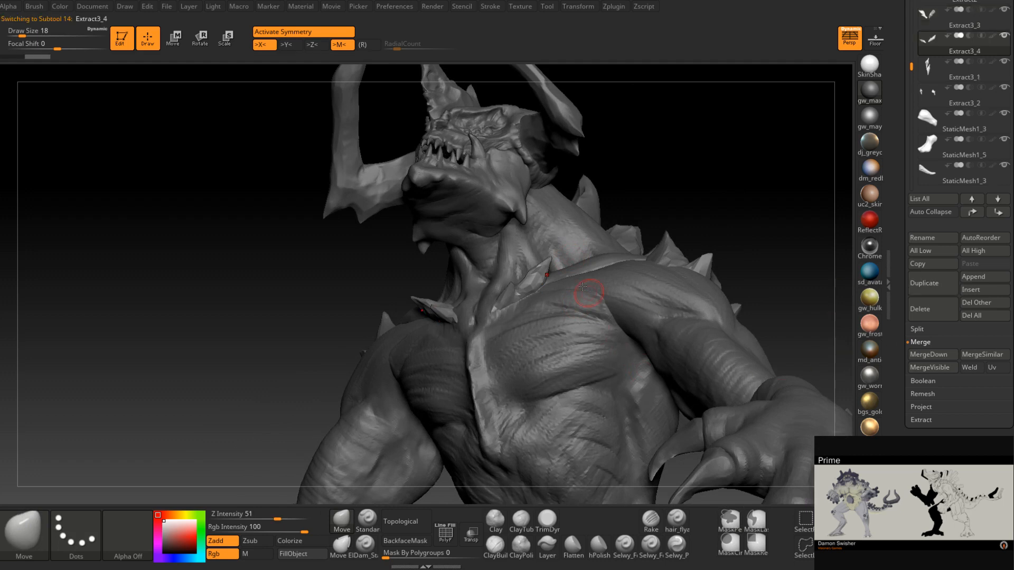
left_click(230, 41)
right_click_drag(624, 169, 589, 182)
left_click_drag(597, 211, 663, 182)
left_click(343, 519)
- Reshape the duplicated spikes to continue the collarbone row, ending with the Move brush at draw size 49
right_click_drag(527, 407, 538, 337)
key("space")
left_click_drag(566, 267, 575, 267)
mouse_move(563, 252)
right_mouse_down()
mouse_move(613, 285)
mouse_move(647, 288)
right_mouse_up()
key("space")
left_click_drag(592, 280, 599, 281)
mouse_move(580, 278)
right_mouse_down()
mouse_move(594, 282)
mouse_move(578, 304)
mouse_move(595, 269)
mouse_move(614, 264)
right_mouse_up()
key("space")
left_click_drag(613, 266, 604, 257)
key("space")
right_click_drag(606, 253, 580, 288)
key("space")
left_click_drag(575, 293, 587, 292)
right_click_drag(559, 303, 565, 321)
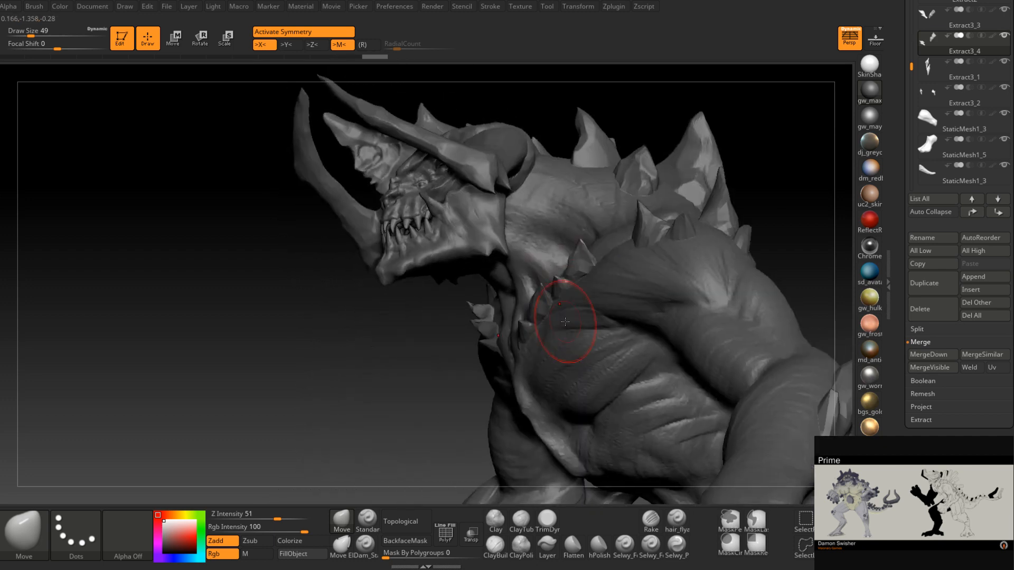
- Align the second pair of collarbone spikes with the shoulder contour using the Move brush at draw sizes 41 and 59
right_click_drag(598, 292, 565, 322)
key("space")
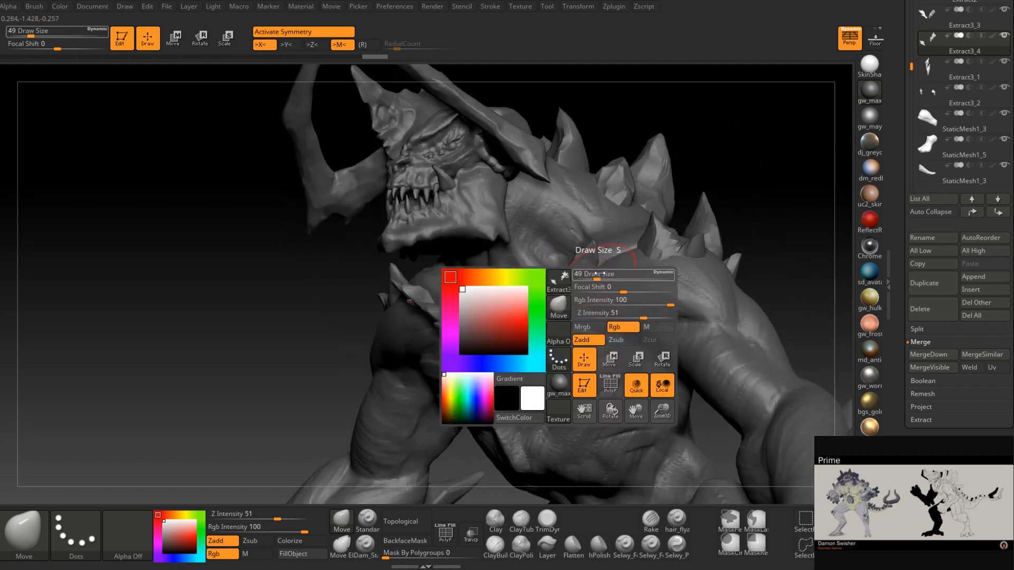
left_click_drag(596, 276, 601, 276)
mouse_move(589, 288)
right_mouse_down()
mouse_move(579, 282)
mouse_move(590, 315)
mouse_move(564, 341)
mouse_move(577, 261)
mouse_move(591, 261)
right_mouse_up()
key("space")
left_click_drag(612, 262, 596, 262)
mouse_move(596, 262)
right_mouse_down()
mouse_move(582, 279)
mouse_move(588, 226)
mouse_move(611, 259)
mouse_move(582, 264)
right_mouse_up()
key("space")
left_click_drag(582, 263, 589, 264)
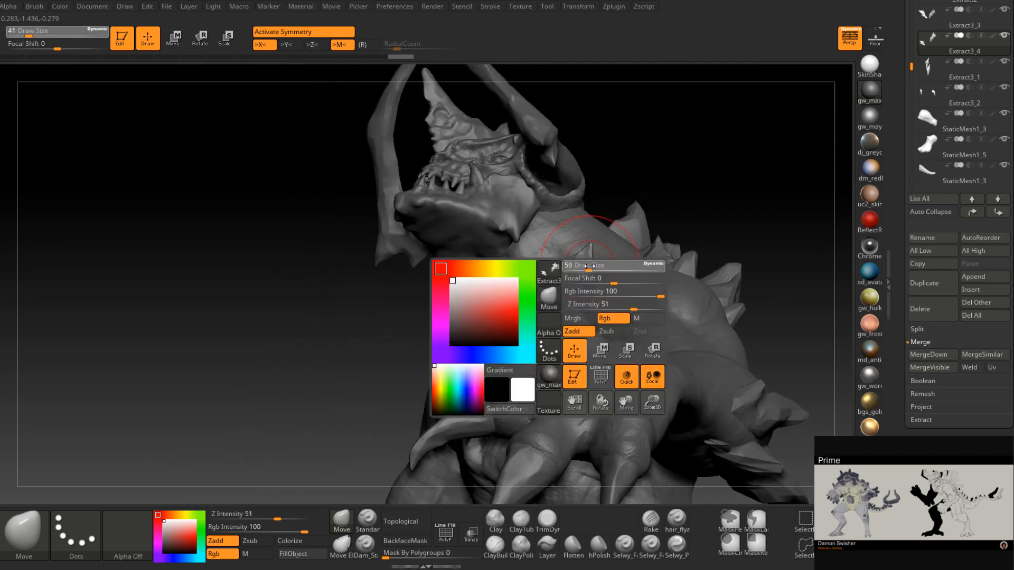
mouse_move(544, 264)
right_mouse_down()
mouse_move(544, 285)
mouse_move(610, 272)
mouse_move(625, 254)
mouse_move(615, 300)
right_mouse_up()
key("ctrl")
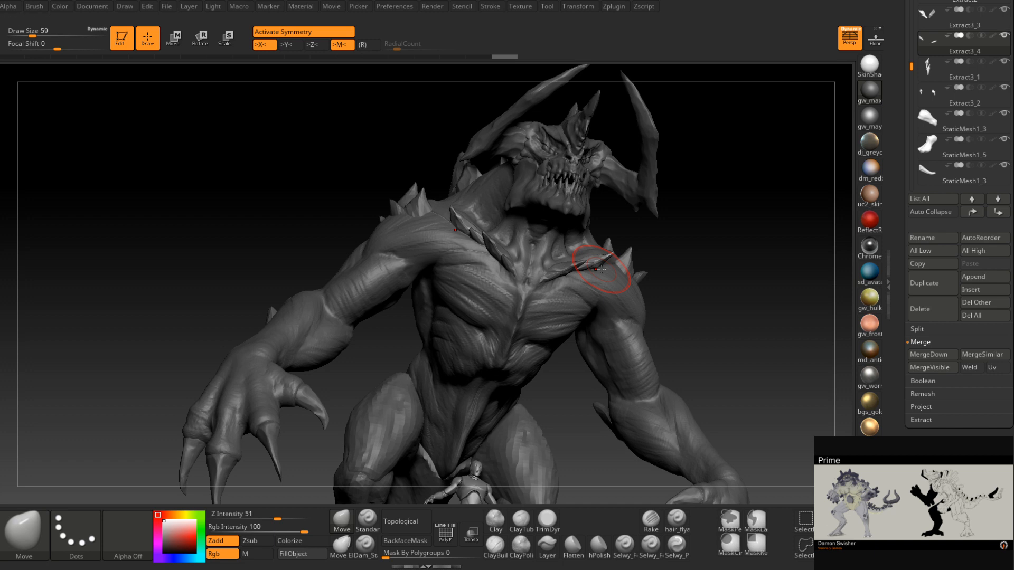
- Seat the bases of the second collarbone spikes in the upper shoulder with the Move brush at draw size 56
mouse_move(601, 269)
right_mouse_down()
mouse_move(583, 254)
mouse_move(586, 275)
mouse_move(612, 256)
right_mouse_up()
key("space")
left_click_drag(612, 256, 615, 256)
right_click_drag(614, 257, 611, 243)
key("space")
left_click_drag(610, 244, 608, 243)
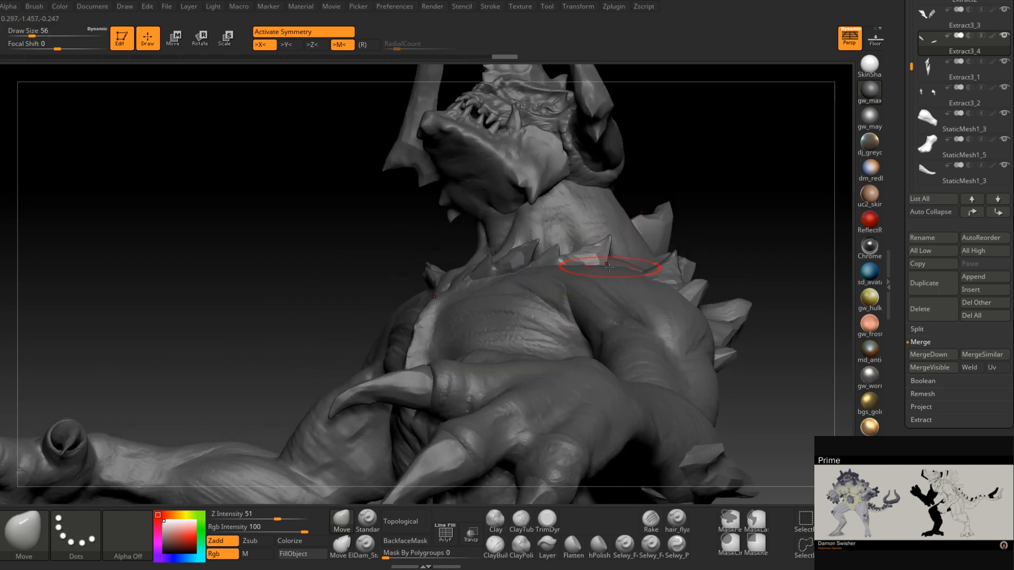
right_click_drag(603, 247, 586, 285)
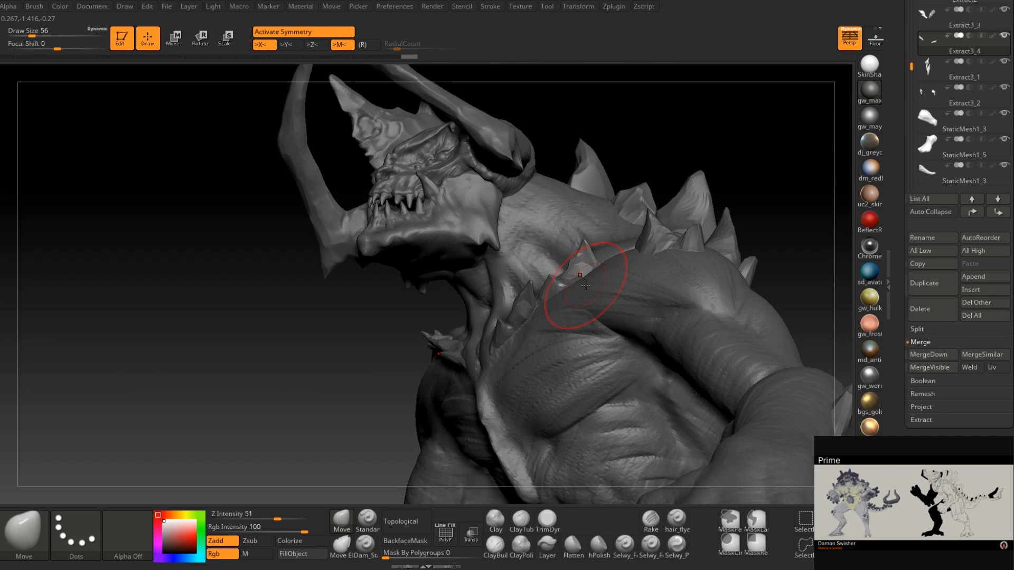
mouse_move(611, 241)
right_mouse_down()
mouse_move(633, 269)
mouse_move(549, 321)
mouse_move(563, 276)
right_mouse_up()
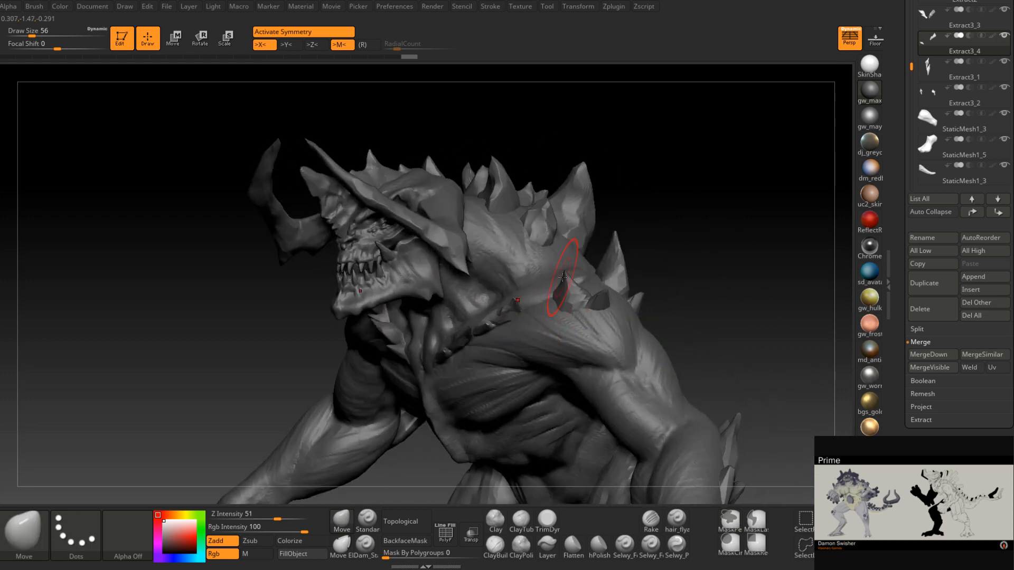
- Reselect the second collarbone spike subtool and adjust its overall flow with the Move brush at draw size 80
mouse_move(560, 266)
right_mouse_down()
mouse_move(558, 224)
mouse_move(533, 205)
mouse_move(513, 266)
mouse_move(548, 317)
mouse_move(545, 282)
mouse_move(586, 272)
mouse_move(529, 272)
mouse_move(520, 253)
mouse_move(502, 283)
mouse_move(549, 258)
mouse_move(506, 271)
mouse_move(523, 289)
mouse_move(520, 263)
mouse_move(533, 262)
mouse_move(515, 260)
right_mouse_up()
left_click(542, 273, "alt")
left_click(495, 265, "alt")
key("space")
left_click_drag(509, 268, 515, 269)
right_click_drag(508, 260, 521, 264)
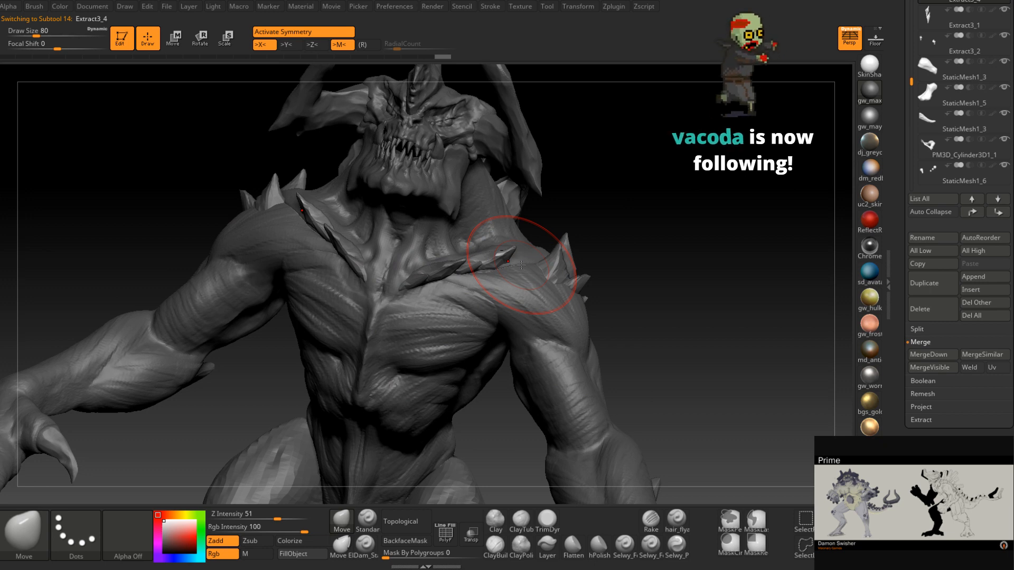
mouse_move(521, 265)
right_mouse_down()
mouse_move(455, 324)
mouse_move(503, 259)
mouse_move(475, 327)
mouse_move(531, 298)
right_mouse_up()
- Select the body subtool and build up small nipples on the lower pectorals with ClayBuildup, reducing the draw size to 9
left_click(521, 289, "alt")
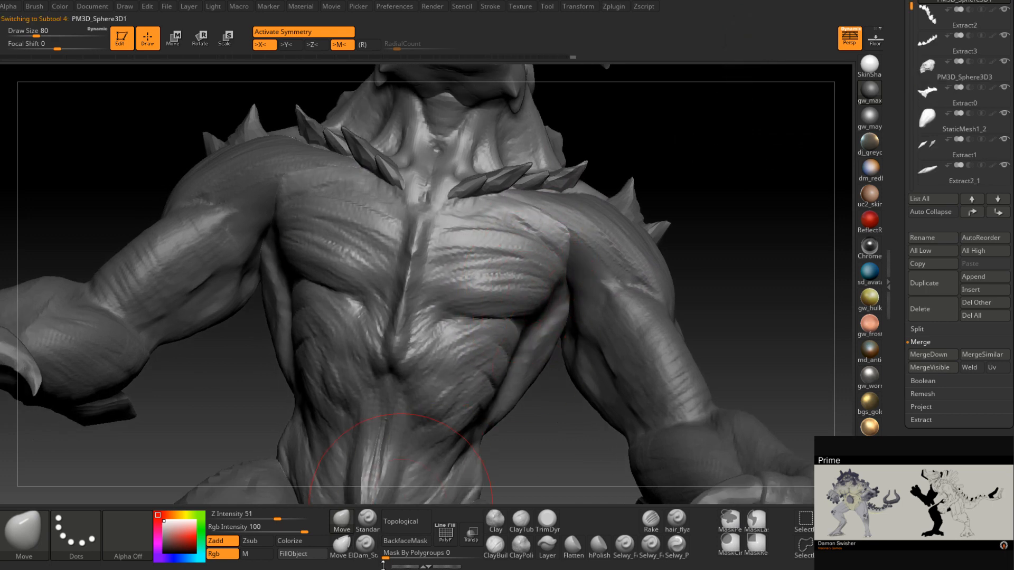
left_click(503, 555)
right_click_drag(564, 317, 518, 304)
key("s")
left_click_drag(518, 303, 511, 303)
right_click_drag(511, 288, 515, 289)
key("s")
left_click_drag(515, 290, 511, 289)
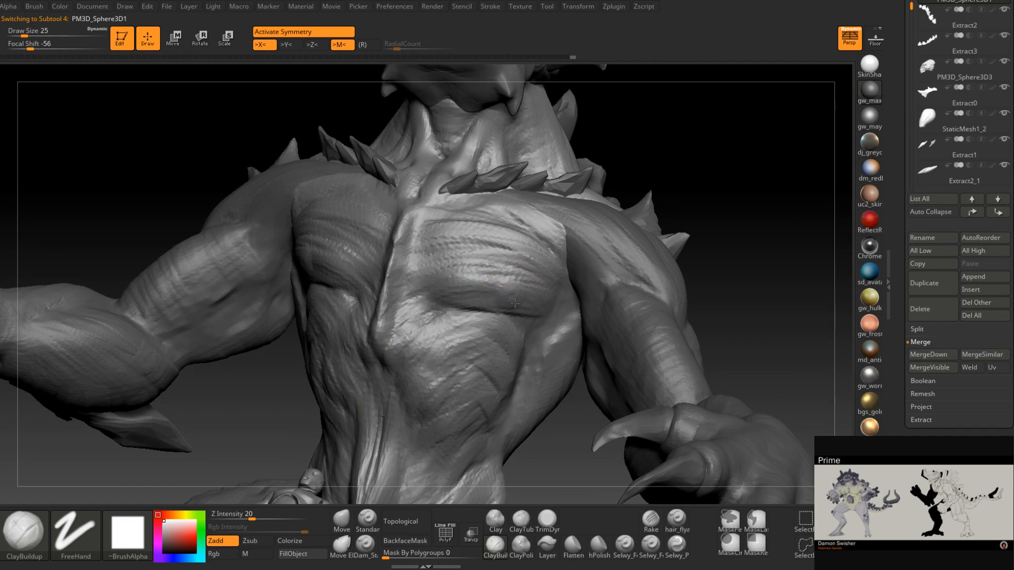
right_click_drag(520, 294, 515, 294)
key("s")
left_click_drag(515, 294, 511, 294)
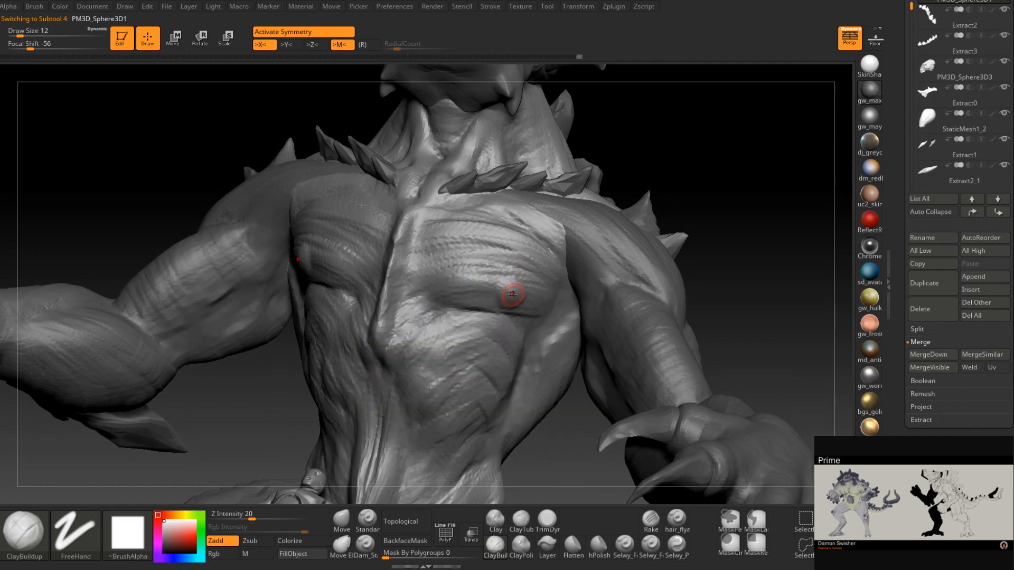
right_click_drag(511, 294, 516, 295)
key("s")
left_click_drag(515, 296, 512, 295)
right_click_drag(520, 300, 564, 328)
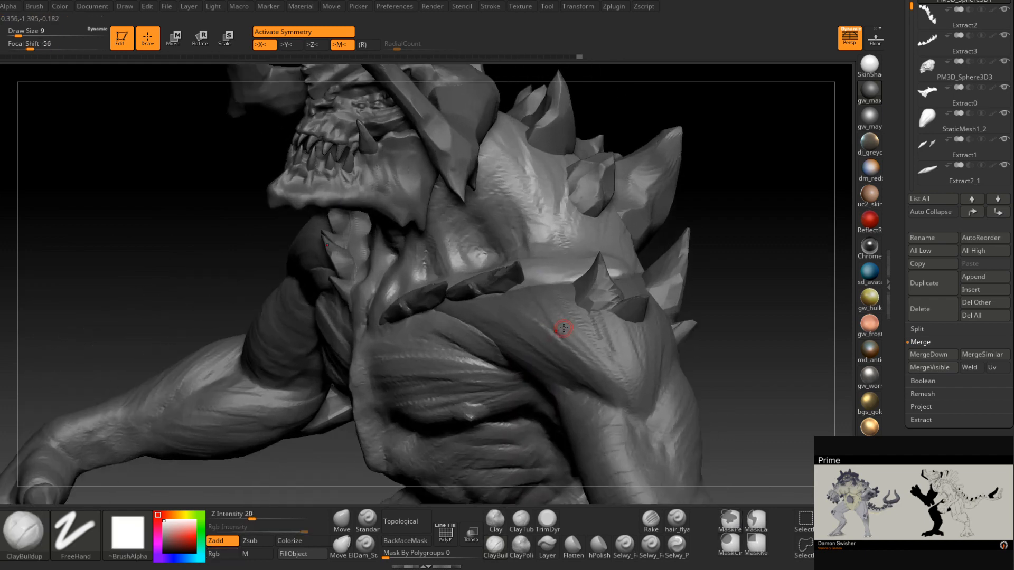
- Duplicate the outer collarbone spike subtool and move the copy farther outward to meet the shoulder spikes
left_click(514, 281, "alt")
right_click_drag(482, 276, 632, 306)
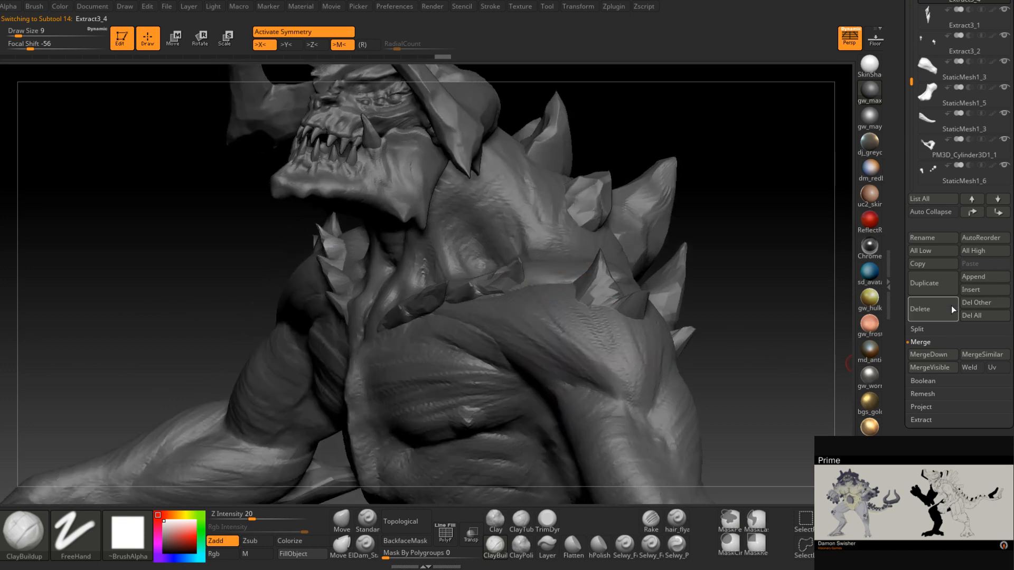
right_click_drag(472, 243, 528, 209)
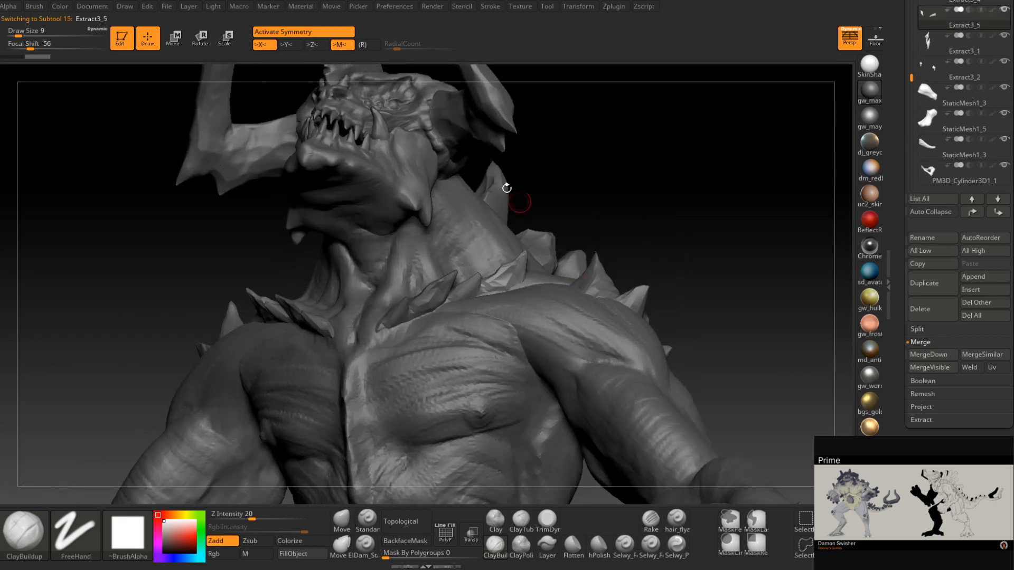
left_click(175, 37)
mouse_move(629, 264)
right_mouse_down()
mouse_move(658, 261)
mouse_move(671, 218)
mouse_move(650, 206)
mouse_move(681, 154)
right_mouse_up()
left_click_drag(681, 153, 680, 151)
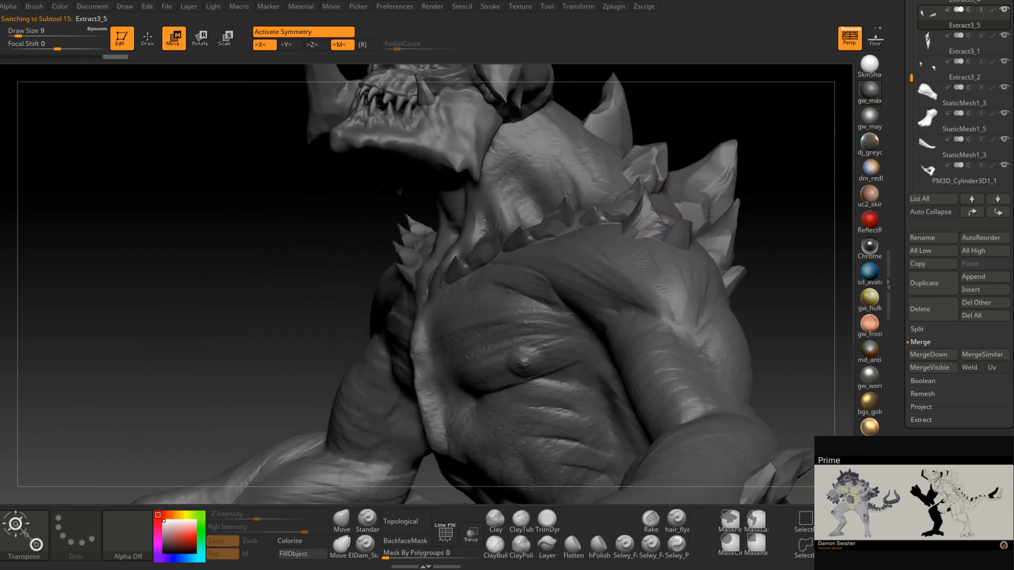
right_click_drag(686, 159, 743, 198)
left_click_drag(749, 200, 739, 200)
right_click_drag(739, 201, 706, 146)
key("q")
- Reshape the third pair of collarbone spikes along the top of the shoulder with the Move brush at draw size 54
right_click_drag(647, 243, 634, 270, "ctrl")
right_click_drag(634, 269, 581, 330)
key("space")
left_click_drag(605, 263, 613, 263)
mouse_move(601, 242)
right_mouse_down()
mouse_move(607, 267)
mouse_move(618, 259)
right_mouse_up()
left_click_drag(617, 259, 612, 245)
mouse_move(595, 276)
right_mouse_down()
mouse_move(662, 261)
mouse_move(697, 221)
mouse_move(692, 251)
mouse_move(667, 235)
mouse_move(675, 318)
mouse_move(632, 316)
right_mouse_up()
key("space")
left_click_drag(674, 242, 672, 241)
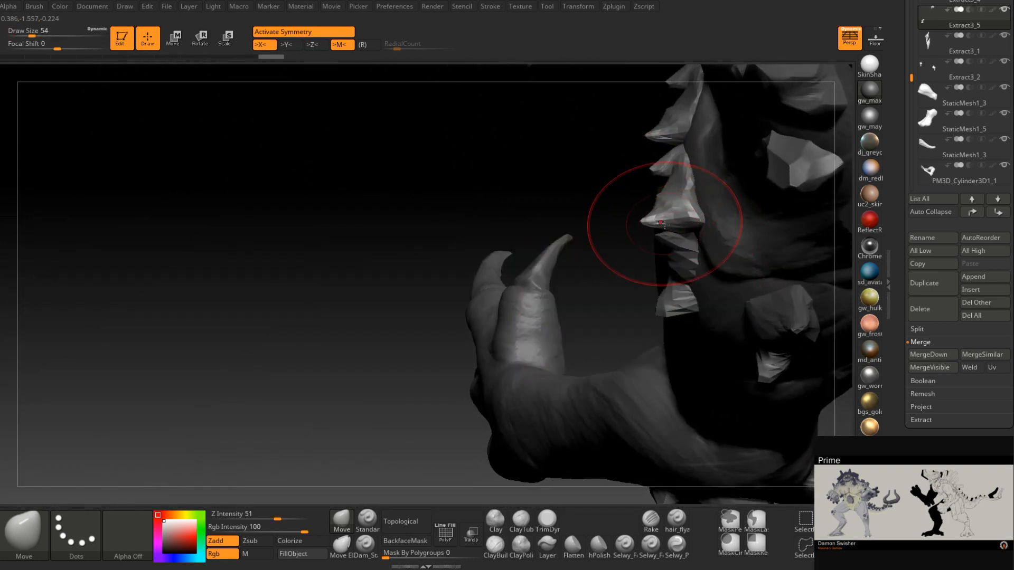
- Embed the ends of the third collarbone spikes in the shoulder with the Move brush at draw sizes 31 and 25
mouse_move(694, 240)
right_mouse_down()
mouse_move(655, 232)
mouse_move(792, 206)
mouse_move(683, 229)
mouse_move(702, 206)
mouse_move(714, 228)
right_mouse_up()
left_click_drag(706, 225, 707, 225)
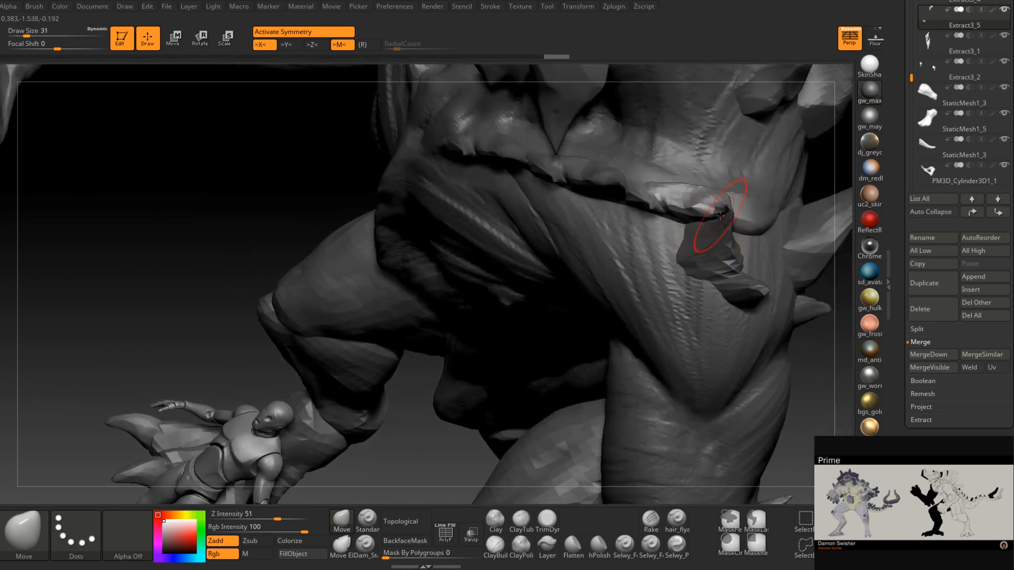
right_click_drag(727, 214, 715, 240)
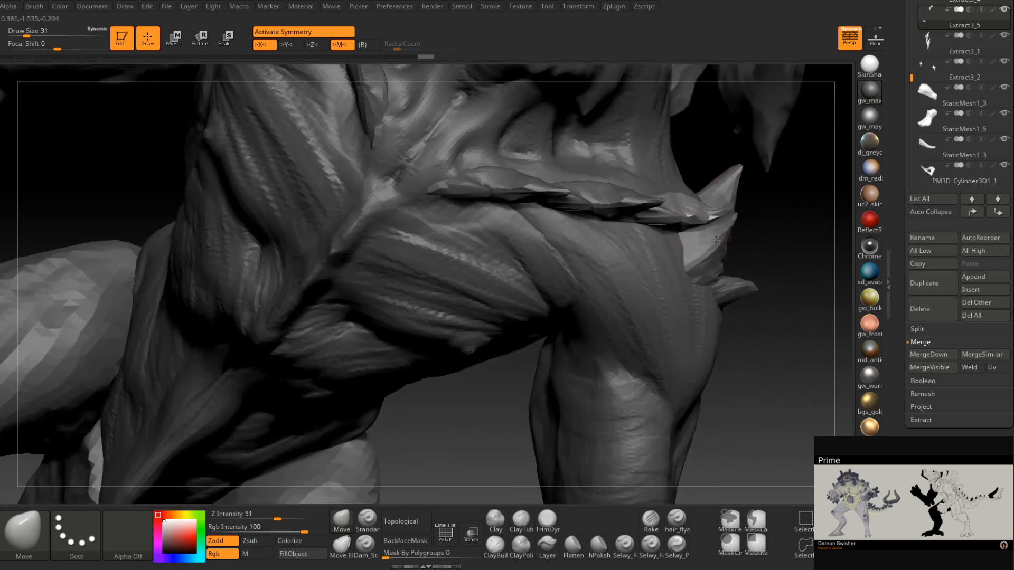
right_click_drag(716, 240, 725, 230)
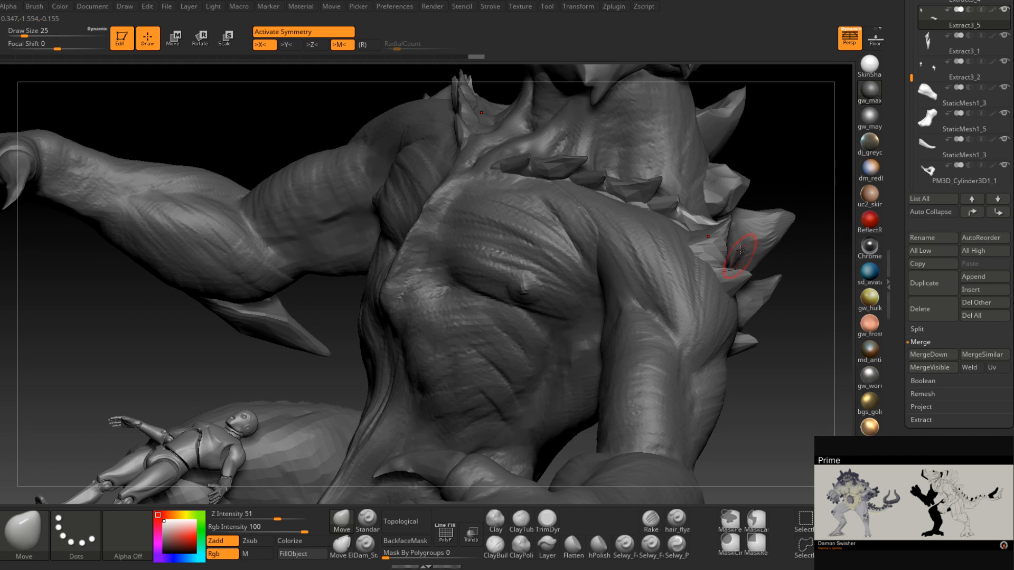
right_click_drag(747, 266, 719, 232)
- Select the front shoulder spike subtool and adjust it beside the new collarbone spikes with the Move brush at draw size 25
left_click(711, 248, "alt")
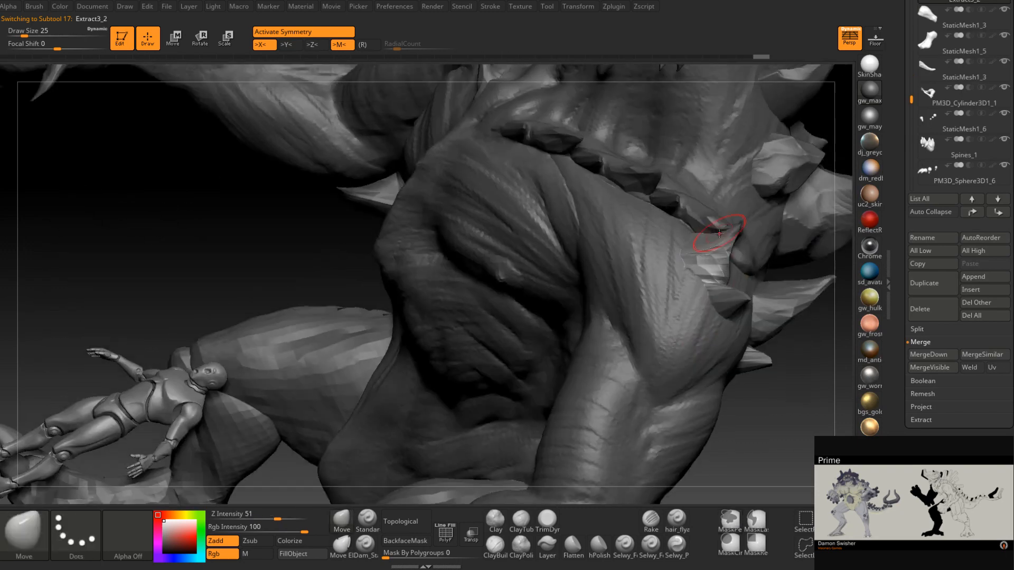
right_click_drag(719, 233, 681, 360)
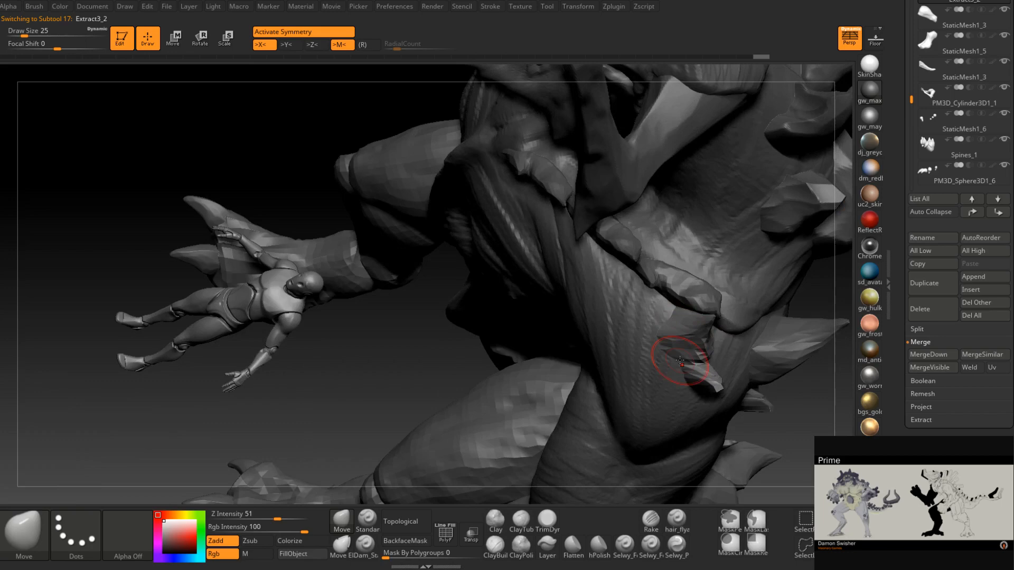
right_click_drag(679, 360, 658, 350)
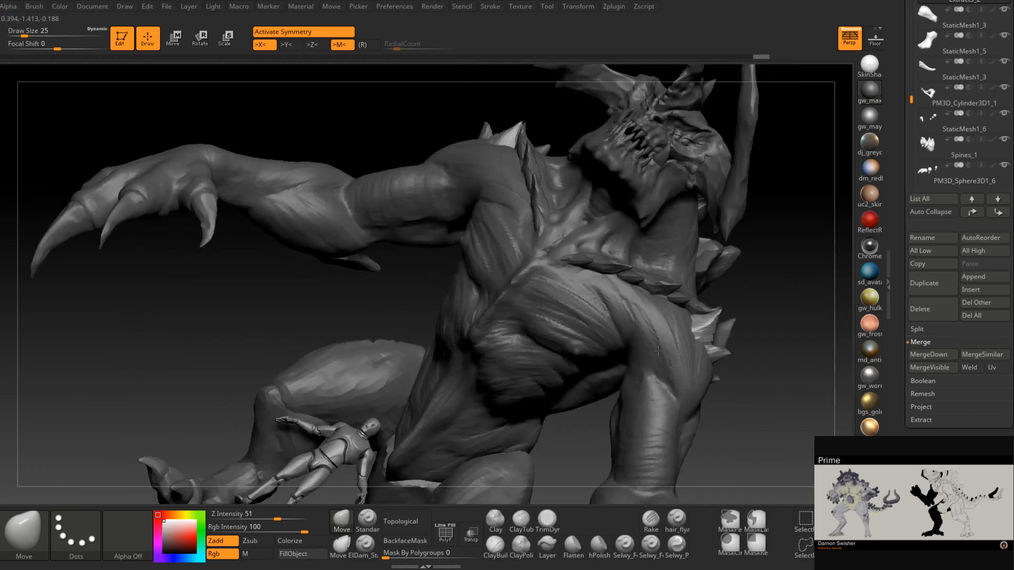
- Select the body subtool and ready the Move brush at draw size 74
key("b")
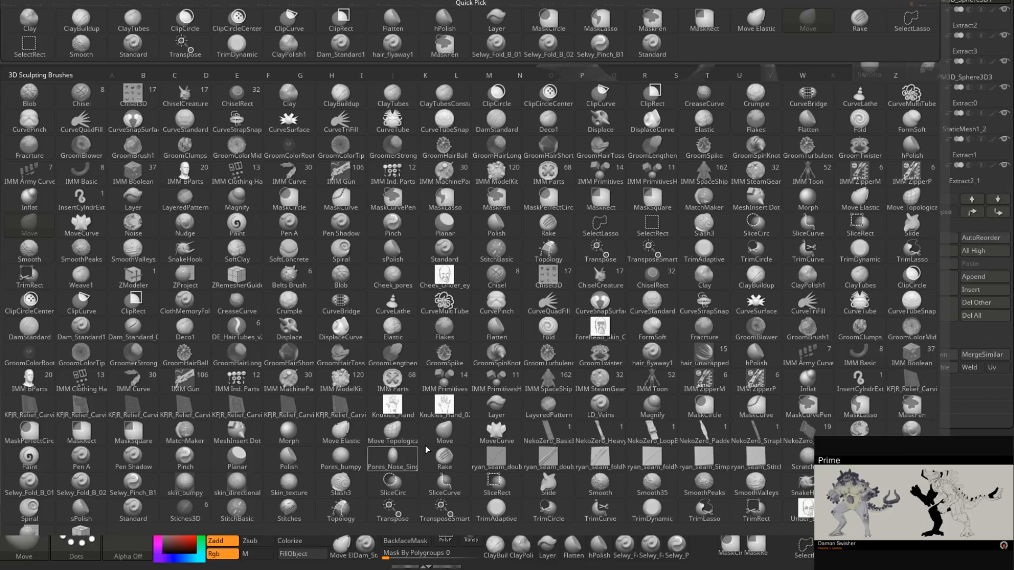
left_click(426, 446)
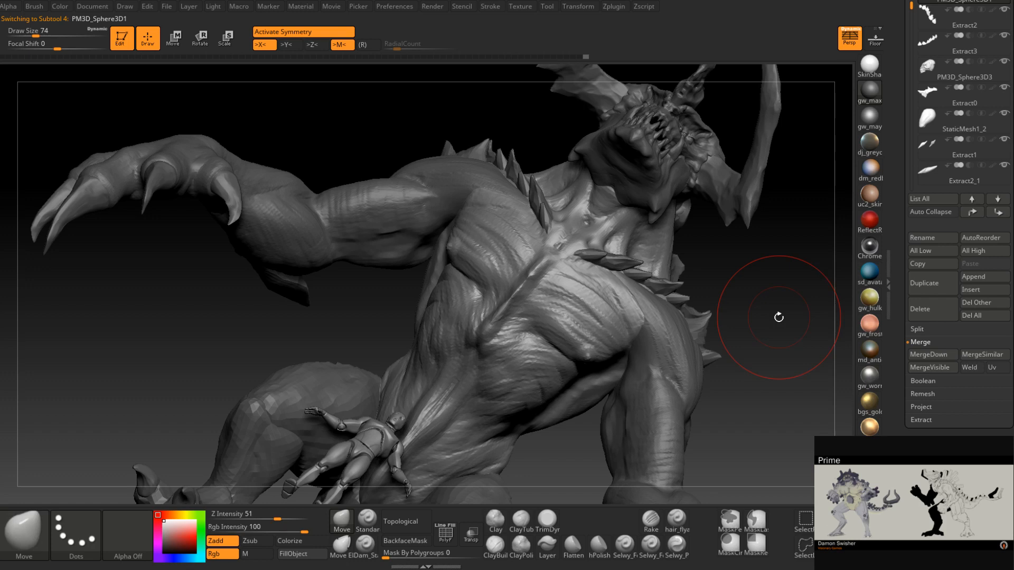
left_click_drag(778, 316, 635, 301)
right_click_drag(753, 365, 681, 262, "alt")
right_click_drag(715, 317, 719, 282, "ctrl")
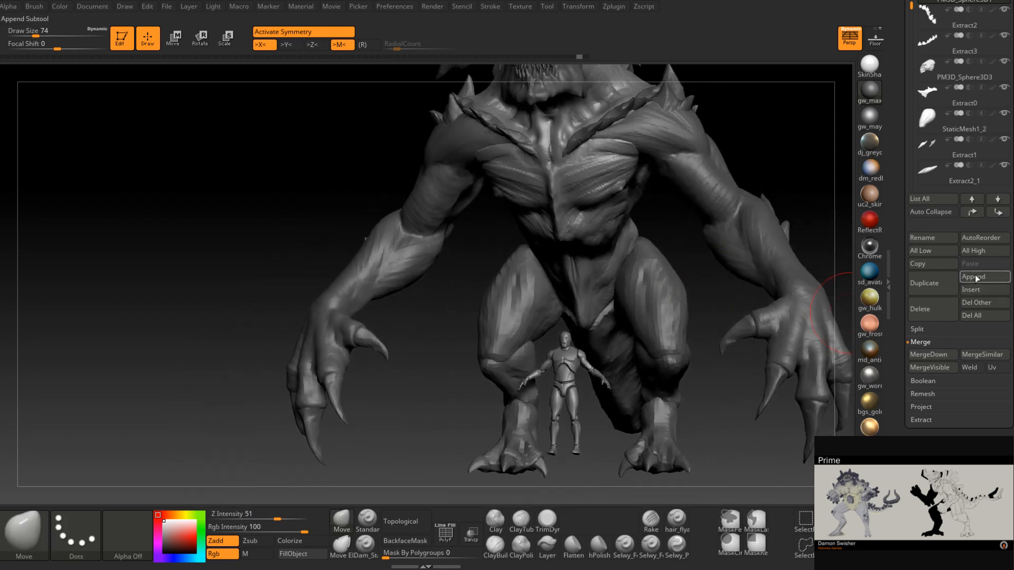
- Append a sphere as a new subtool and make it the active subtool
left_click(974, 277)
left_click(558, 299)
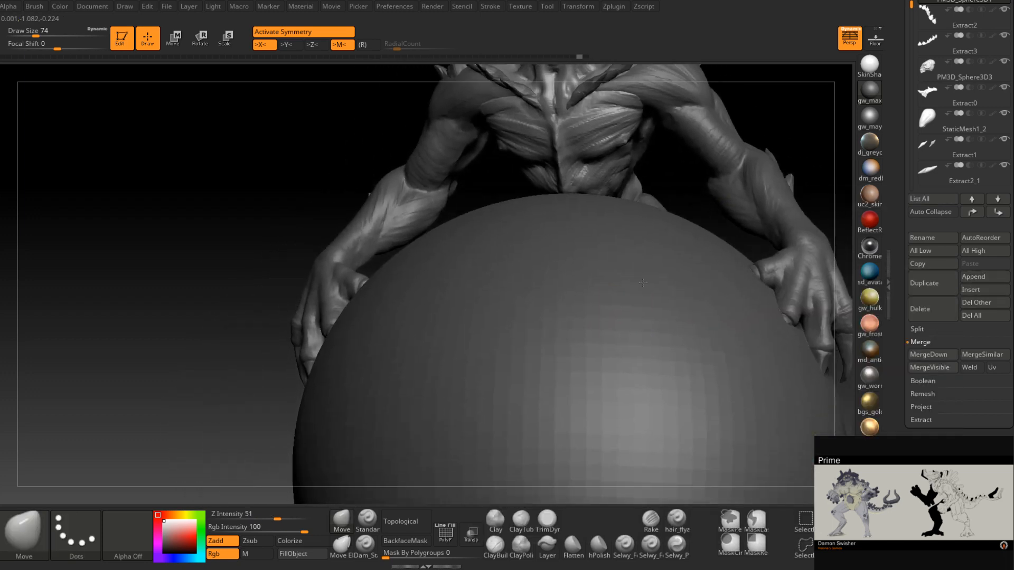
right_click_drag(642, 282, 641, 227, "alt")
left_click(638, 342, "alt")
right_click_drag(639, 343, 636, 278, "ctrl")
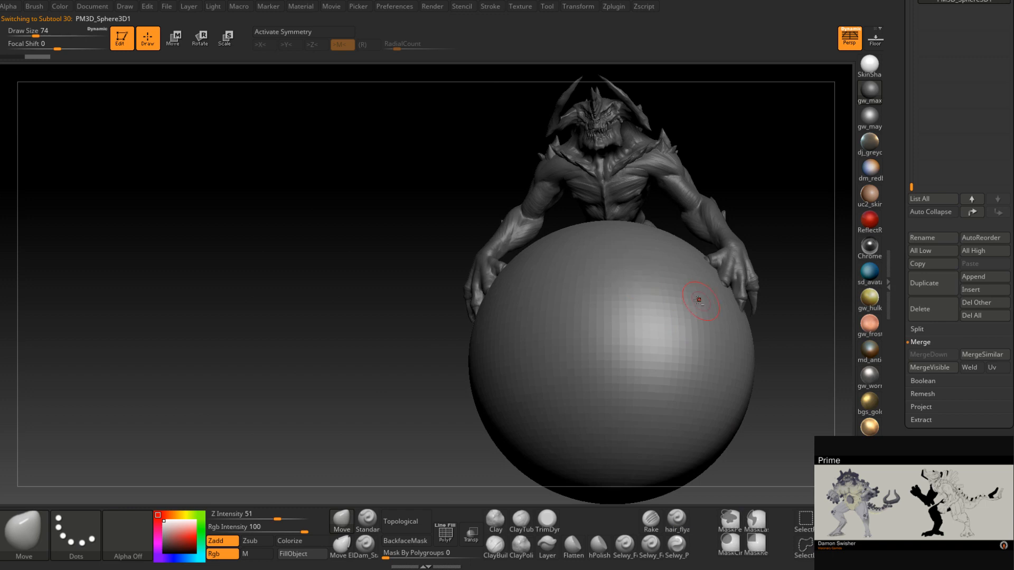
right_click_drag(698, 300, 582, 250, "alt")
right_click_drag(633, 280, 669, 241, "shift")
right_click_drag(638, 284, 654, 340, "alt")
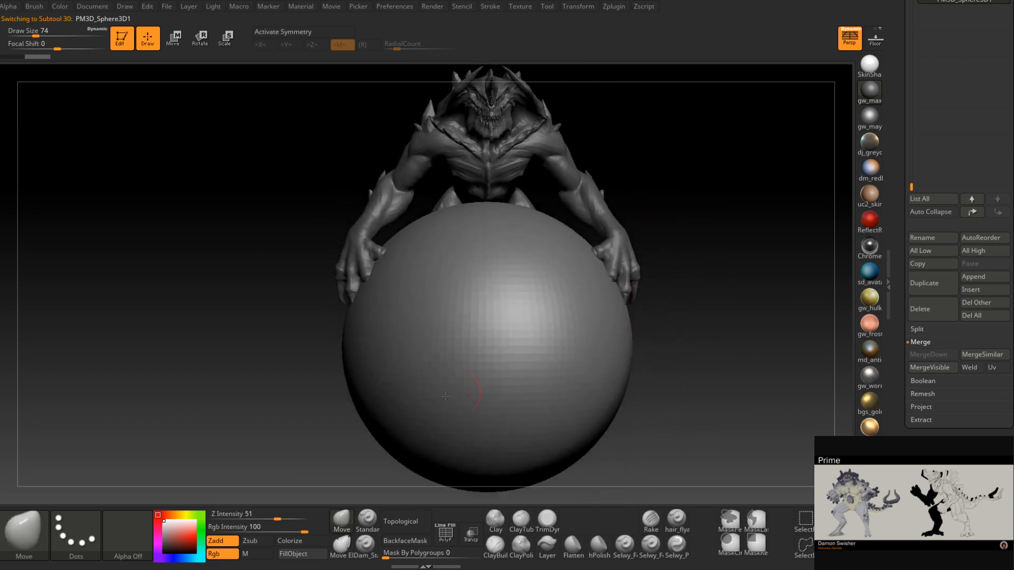
- Choose the TrimLasso brush for trimming the appended sphere
left_click(41, 527, "ctrl+shift")
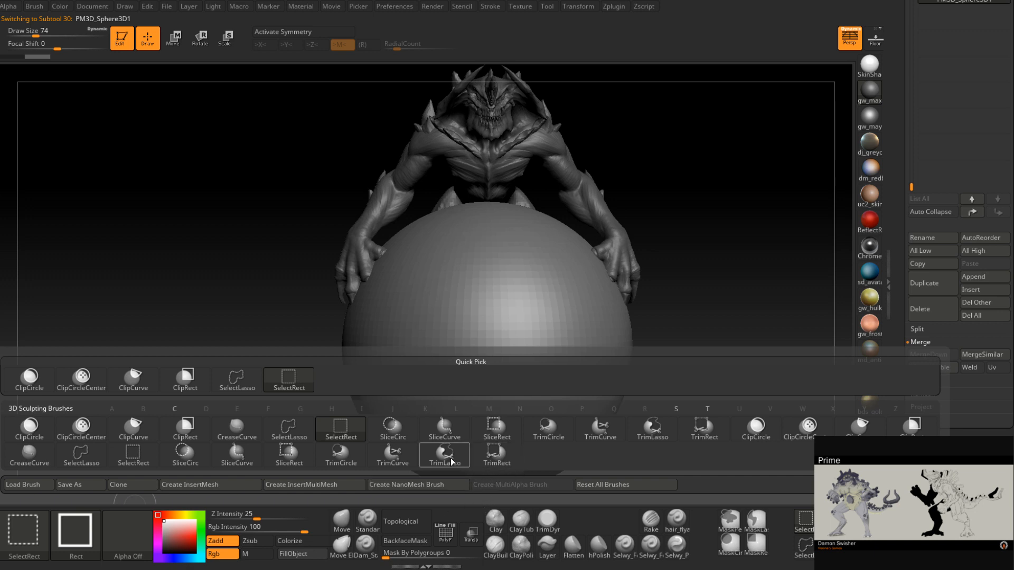
mouse_move(452, 461)
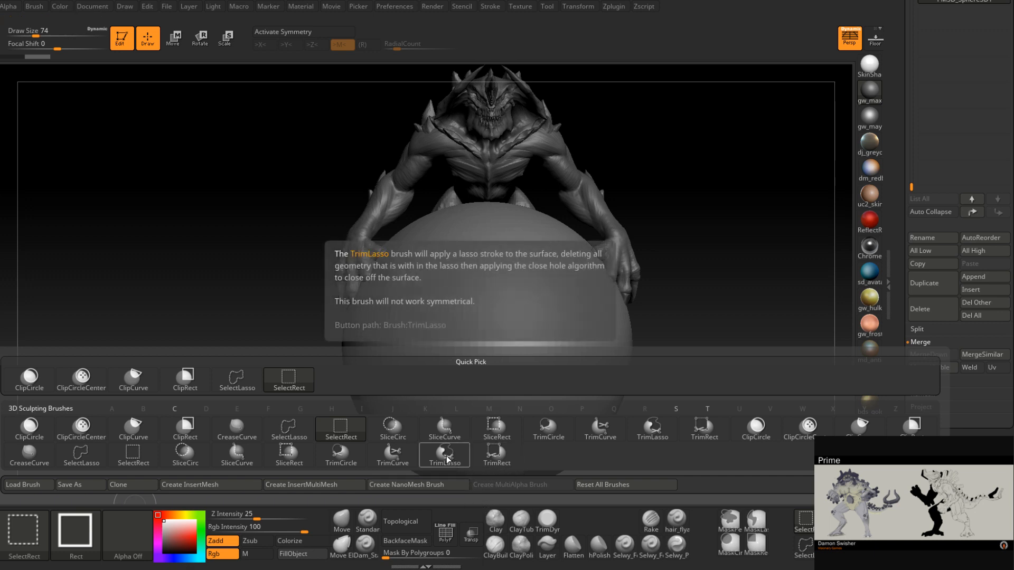
- Select the TrimLasso brush and slice the upper and lower portions of the sphere's side into flat planes
left_click(449, 461)
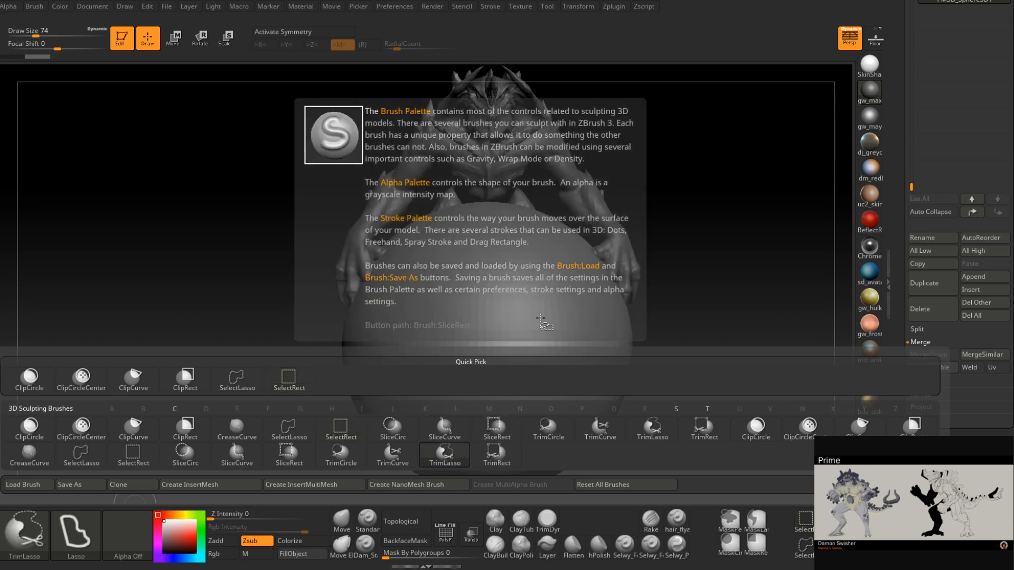
left_click_drag(545, 305, 652, 494, "ctrl+shift")
left_click_drag(564, 291, 521, 478, "ctrl+shift")
mouse_move(569, 364)
left_mouse_down()
mouse_move(523, 351)
mouse_move(606, 322)
left_mouse_up()
mouse_move(666, 312)
left_mouse_down()
mouse_move(636, 318)
mouse_move(787, 325)
left_mouse_up()
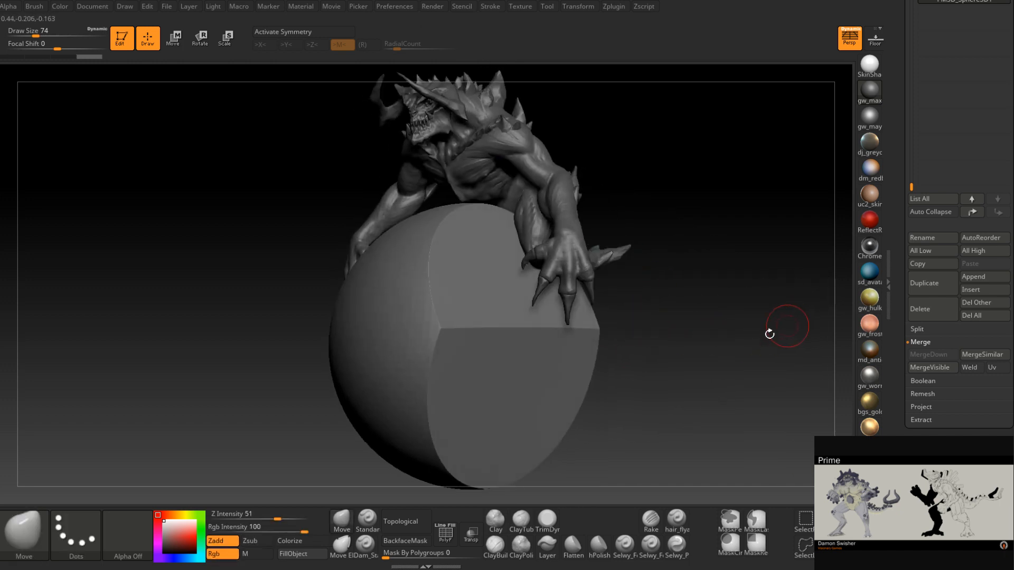
- Turn on transparency for the creature and trim flat facets into the upper side and rear of the sphere
left_click(471, 535)
left_click_drag(635, 358, 604, 351)
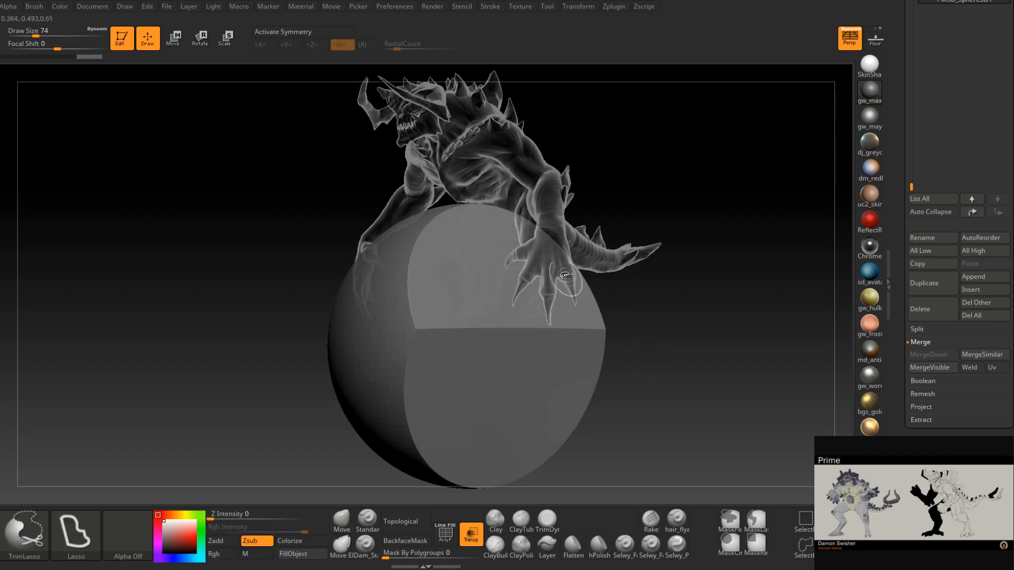
mouse_move(534, 148)
left_mouse_down("ctrl+shift")
mouse_move(590, 476)
mouse_move(760, 136)
left_mouse_up("ctrl+shift")
mouse_move(663, 349)
left_mouse_down()
mouse_move(647, 350)
mouse_move(629, 315)
left_mouse_up()
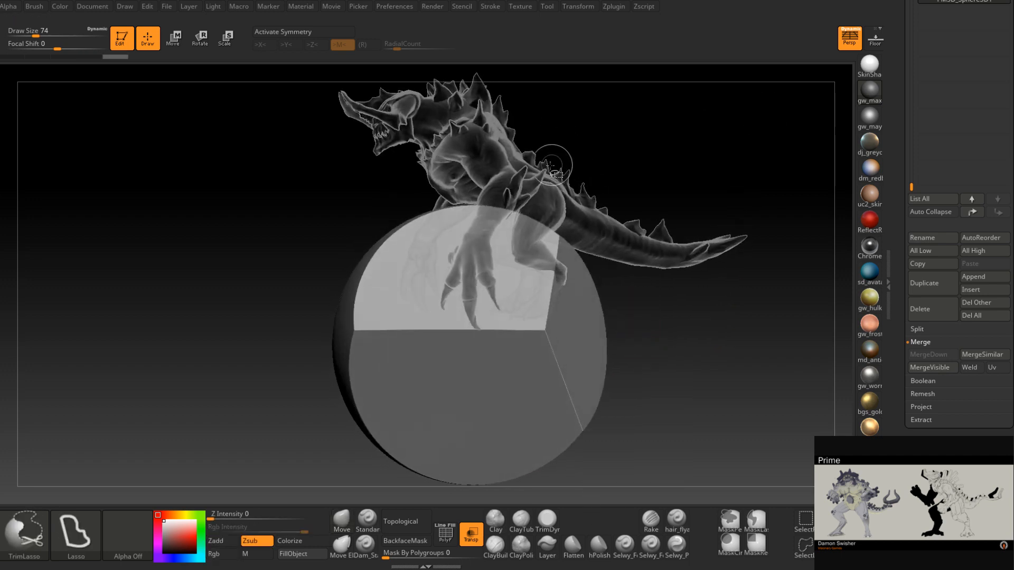
mouse_move(518, 162)
left_mouse_down("ctrl+shift")
mouse_move(631, 471)
mouse_move(739, 87)
left_mouse_up("ctrl+shift")
mouse_move(585, 217)
left_mouse_down("ctrl+shift")
mouse_move(521, 550)
mouse_move(760, 203)
left_mouse_up("ctrl+shift")
- Trim the back of the sphere with lasso cuts at the upper, middle and lower edges
left_click_drag(760, 312, 659, 325)
mouse_move(582, 163)
left_mouse_down("ctrl+shift")
mouse_move(581, 222)
mouse_move(742, 178)
left_mouse_up("ctrl+shift")
mouse_move(622, 263)
left_mouse_down("ctrl+shift")
mouse_move(572, 481)
mouse_move(819, 206)
left_mouse_up("ctrl+shift")
mouse_move(727, 280)
left_mouse_down()
mouse_move(641, 287)
mouse_move(677, 292)
left_mouse_up()
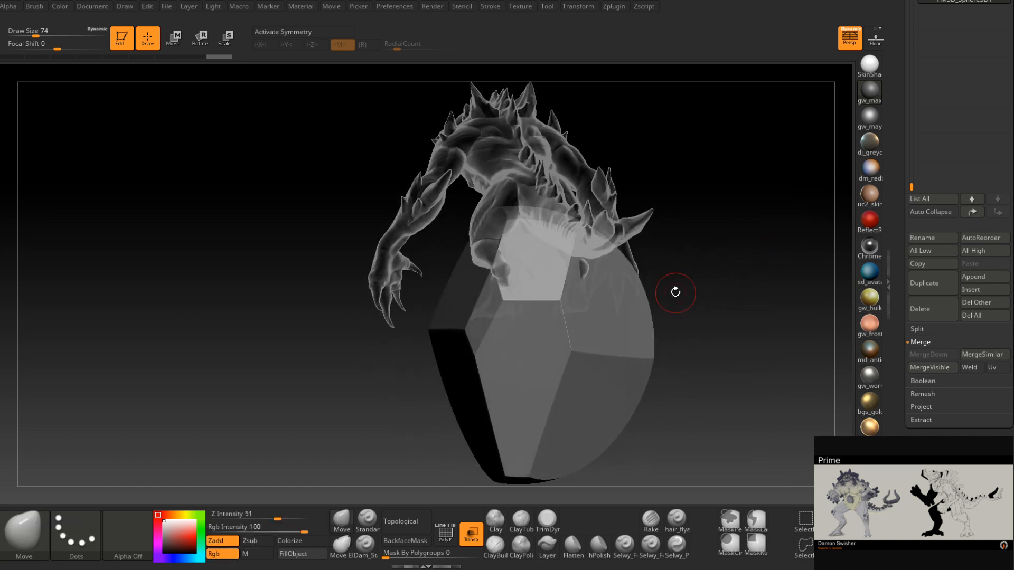
mouse_move(629, 466)
left_mouse_down("ctrl+shift")
mouse_move(774, 109)
mouse_move(760, 164)
left_mouse_up("ctrl+shift")
- Continue faceting around the sphere, trimming the remaining rounded parts of its outer and upper edges
left_click_drag(671, 355, 710, 358)
mouse_move(627, 272)
left_mouse_down("ctrl+shift")
mouse_move(580, 403)
mouse_move(814, 233)
left_mouse_up("ctrl+shift")
mouse_move(781, 296)
left_mouse_down()
mouse_move(706, 305)
mouse_move(673, 296)
left_mouse_up()
mouse_move(558, 159)
left_mouse_down("ctrl+shift")
mouse_move(694, 351)
mouse_move(773, 76)
left_mouse_up("ctrl+shift")
left_click_drag(706, 334, 720, 327)
mouse_move(653, 241)
left_mouse_down("ctrl+shift")
mouse_move(730, 350)
mouse_move(830, 216)
left_mouse_up("ctrl+shift")
left_click_drag(782, 296, 687, 303)
- Trim the last rounded sides and the underside so the sphere becomes a narrow faceted crystal
mouse_move(556, 177)
left_mouse_down("ctrl+shift")
mouse_move(612, 502)
mouse_move(694, 351)
mouse_move(697, 318)
mouse_move(667, 306)
mouse_move(676, 261)
left_mouse_up("ctrl+shift")
left_click_drag(576, 387, 808, 164, "ctrl+shift")
left_click_drag(731, 288, 675, 288)
mouse_move(604, 178)
left_mouse_down("ctrl+shift")
mouse_move(593, 262)
mouse_move(765, 128)
left_mouse_up("ctrl+shift")
mouse_move(695, 266)
left_mouse_down()
mouse_move(659, 260)
mouse_move(676, 262)
left_mouse_up()
mouse_move(592, 247)
left_mouse_down()
mouse_move(605, 305)
mouse_move(607, 271)
mouse_move(616, 284)
left_mouse_up()
left_click_drag(542, 494, 662, 259, "ctrl+shift")
- Trim the crystal's upper edges and cut an angled facet off its lower front corner
mouse_move(668, 311)
left_mouse_down()
mouse_move(624, 310)
mouse_move(581, 286)
left_mouse_up()
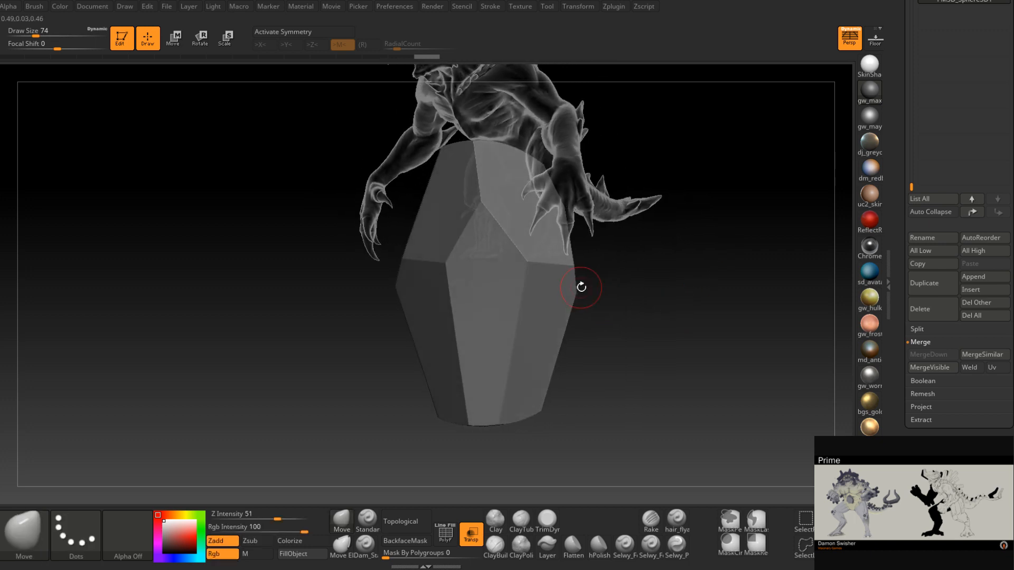
left_click_drag(611, 236, 566, 227)
mouse_move(523, 128)
left_mouse_down("ctrl+shift")
mouse_move(631, 293)
mouse_move(544, 275)
left_mouse_up("ctrl+shift")
left_click_drag(553, 136, 723, 84, "ctrl+shift")
left_click_drag(673, 264, 606, 271)
left_click_drag(634, 226, 583, 220)
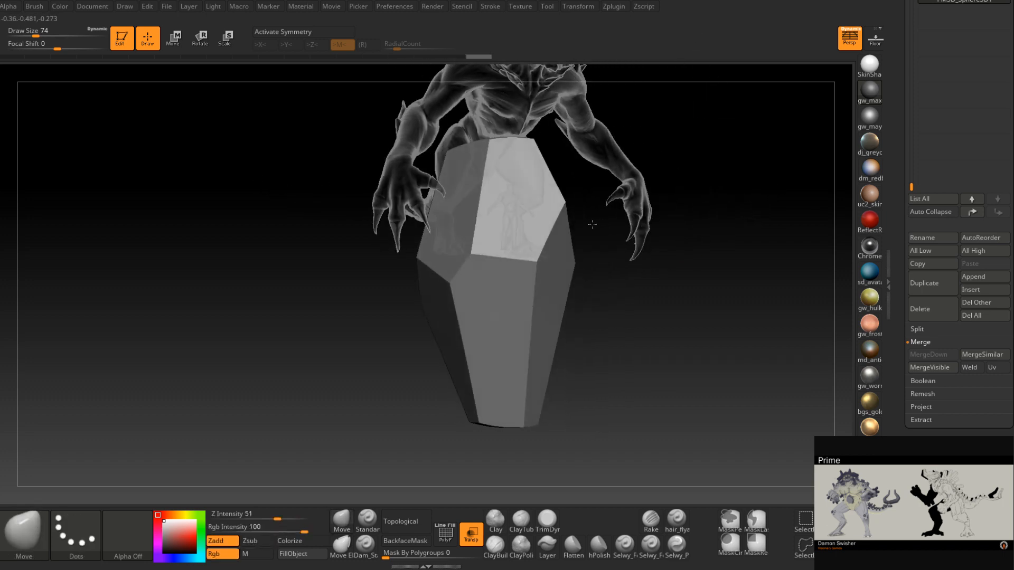
key("ctrl+shift")
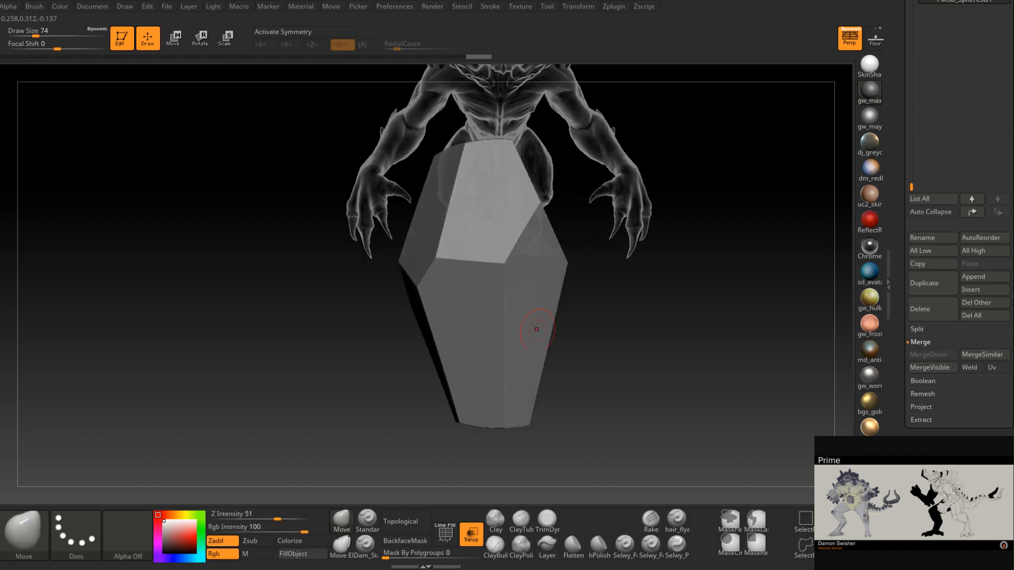
left_click_drag(526, 387, 488, 463, "ctrl+shift")
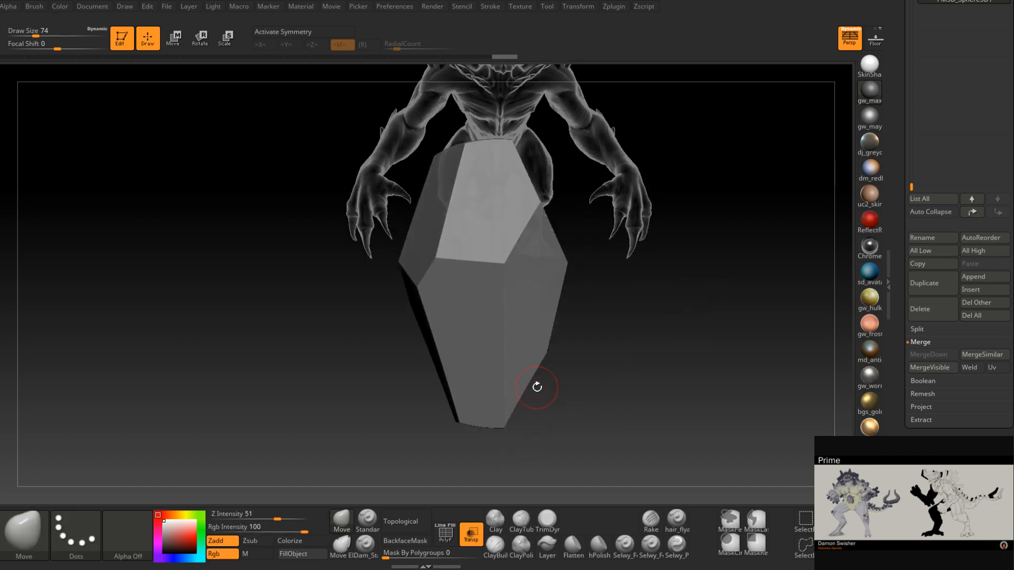
- Trim angled facets along the crystal's sides and lower end, and slice its upper end at a slant
left_click_drag(550, 411, 594, 271)
key("ctrl+shift")
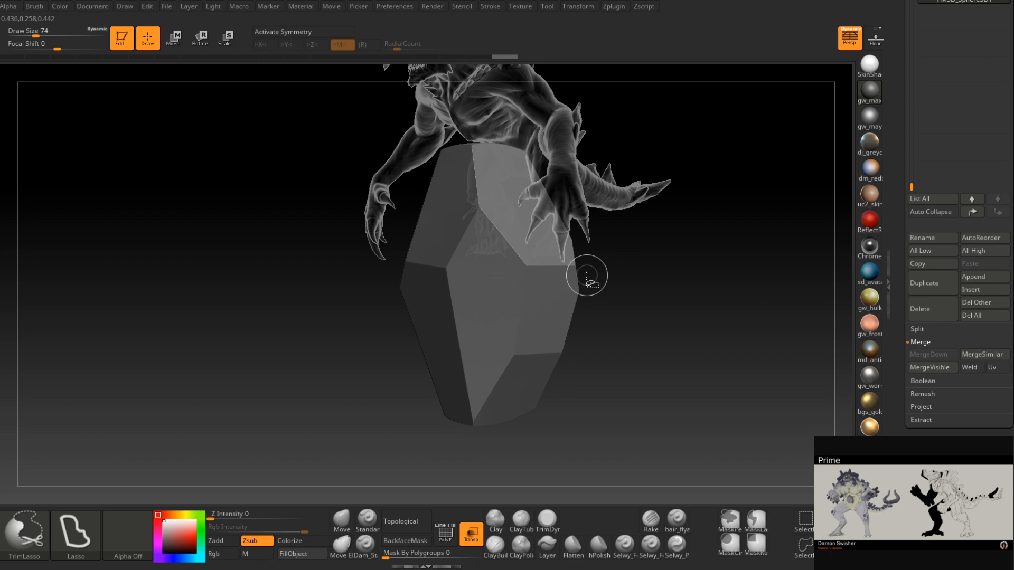
mouse_move(567, 352)
left_mouse_down("ctrl+shift")
mouse_move(495, 448)
mouse_move(636, 351)
mouse_move(584, 358)
left_mouse_up("ctrl+shift")
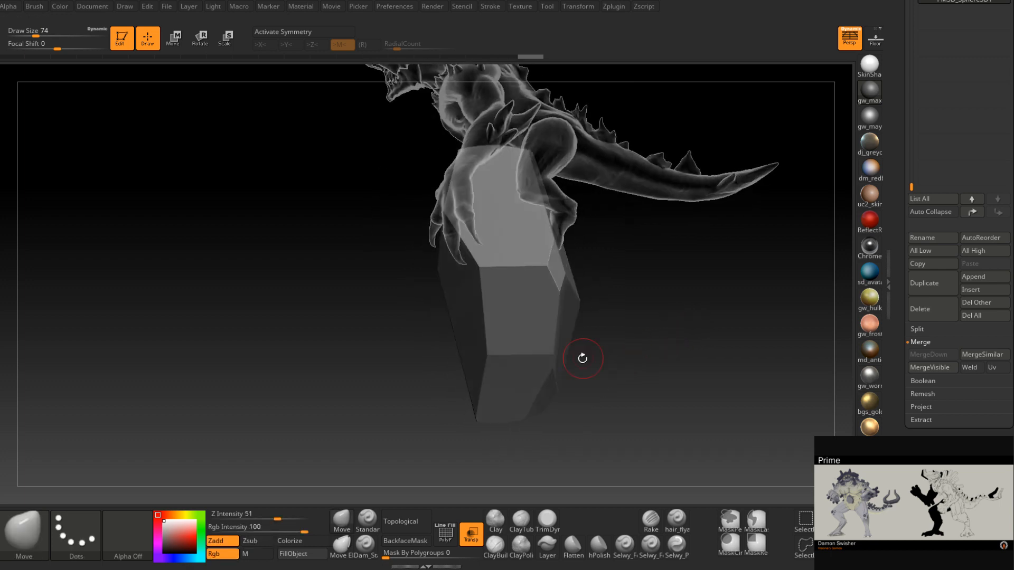
mouse_move(591, 320)
left_mouse_down("ctrl+shift")
mouse_move(482, 463)
mouse_move(707, 313)
mouse_move(608, 335)
mouse_move(708, 310)
mouse_move(633, 371)
mouse_move(626, 338)
mouse_move(647, 388)
mouse_move(722, 325)
left_mouse_up("ctrl+shift")
mouse_move(712, 332)
left_mouse_down()
mouse_move(607, 355)
mouse_move(648, 369)
mouse_move(625, 339)
mouse_move(583, 339)
mouse_move(607, 333)
mouse_move(590, 414)
mouse_move(577, 353)
left_mouse_up()
mouse_move(480, 189)
left_mouse_down("ctrl+shift")
mouse_move(595, 157)
mouse_move(544, 169)
mouse_move(627, 126)
left_mouse_up("ctrl+shift")
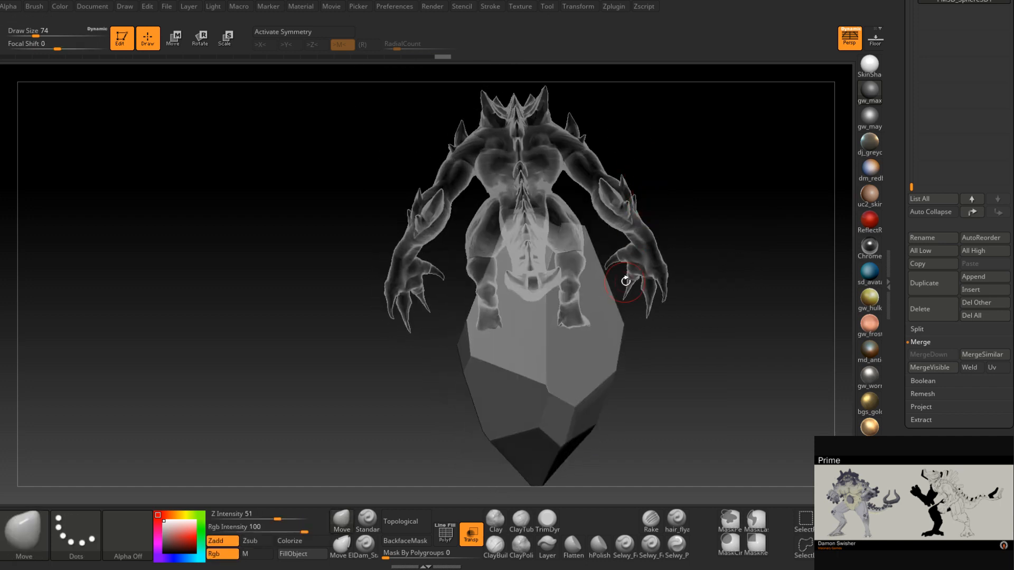
- Trim the crystal's upper end into a pointed tip and turn off the creature's transparency
left_click_drag(654, 307, 640, 302)
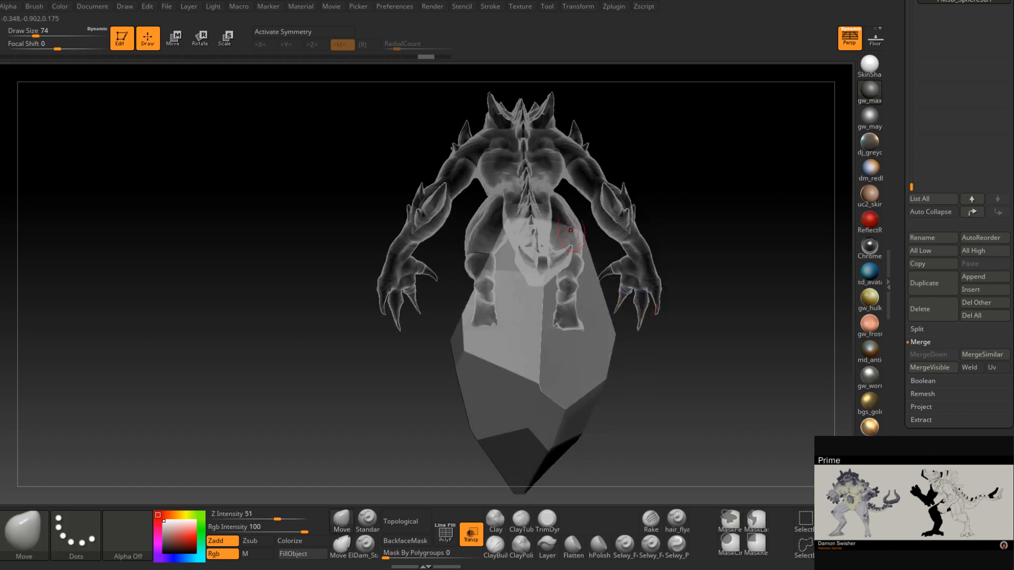
mouse_move(505, 170)
left_mouse_down("ctrl+shift")
mouse_move(646, 188)
mouse_move(657, 207)
mouse_move(615, 234)
mouse_move(529, 205)
mouse_move(613, 118)
left_mouse_up("ctrl+shift")
left_click_drag(655, 222, 577, 246)
mouse_move(464, 171)
left_mouse_down("ctrl+shift")
mouse_move(549, 322)
mouse_move(552, 179)
left_mouse_up("ctrl+shift")
key("ctrl+z")
mouse_move(453, 187)
left_mouse_down("ctrl+shift")
mouse_move(570, 333)
mouse_move(605, 198)
left_mouse_up("ctrl+shift")
left_click_drag(633, 254, 520, 316)
left_click_drag(565, 375, 610, 390)
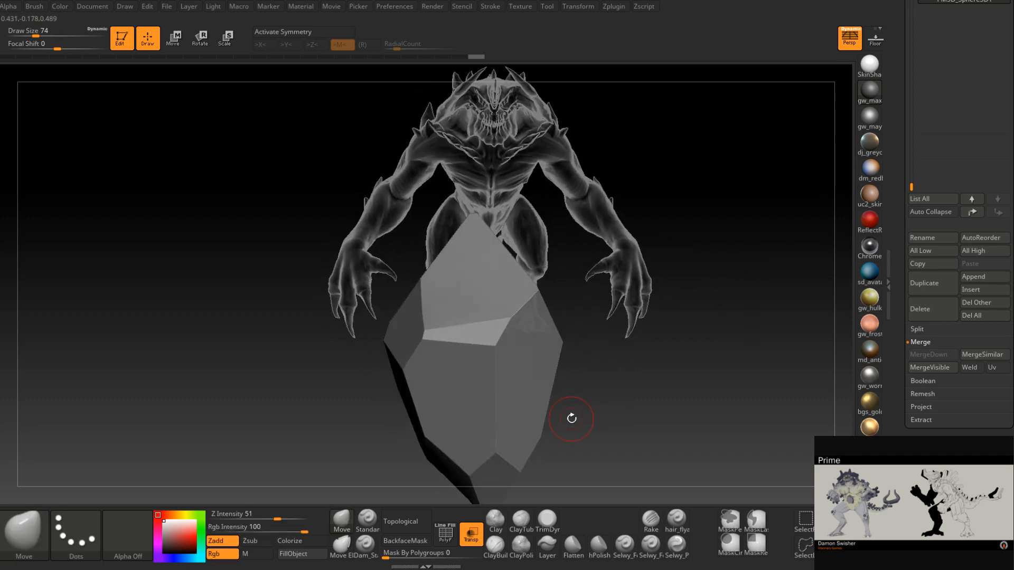
left_click(475, 536)
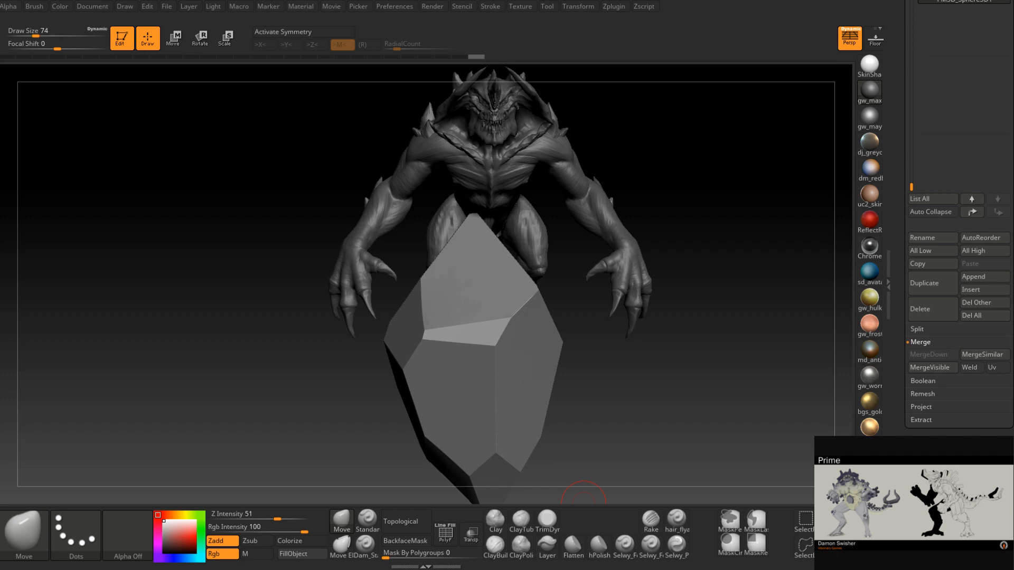
- Bring up the Discord window, review the smoke simulation clips in the direct-message conversation, and move the window away again
left_click_drag(1011, 100, 683, 62)
scroll(700, 312, "up", 10)
scroll(697, 310, "up", 15)
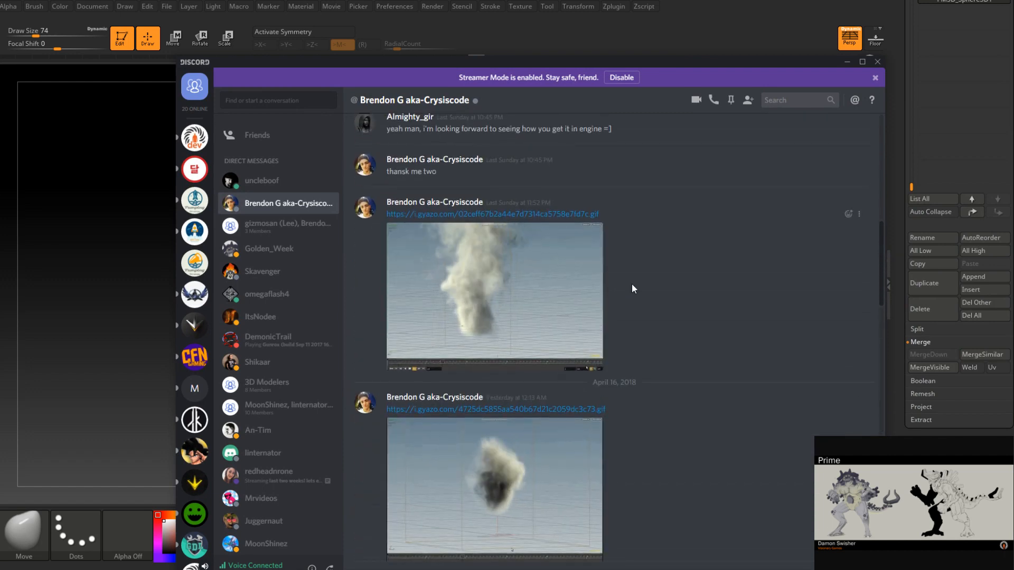
scroll(633, 288, "down", 1)
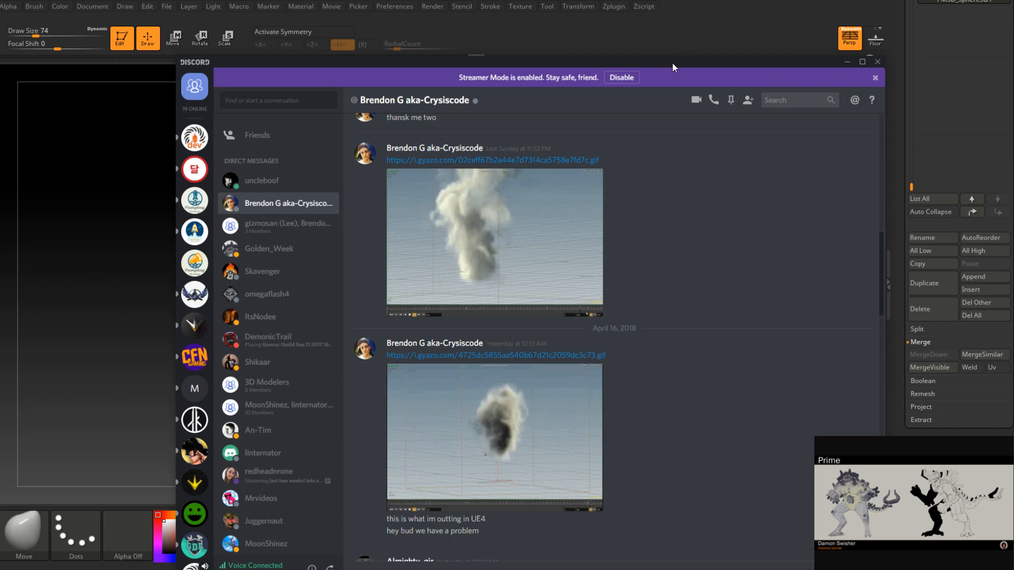
left_click_drag(672, 63, 1013, 45)
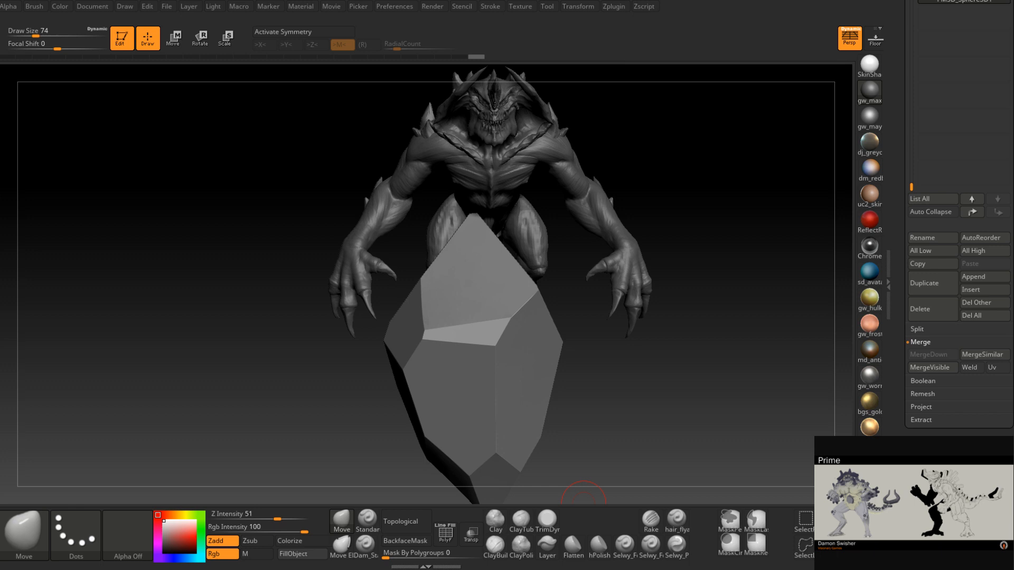
- Scale the crystal down to a small piece below the mannequin and narrow its width and depth
key("e")
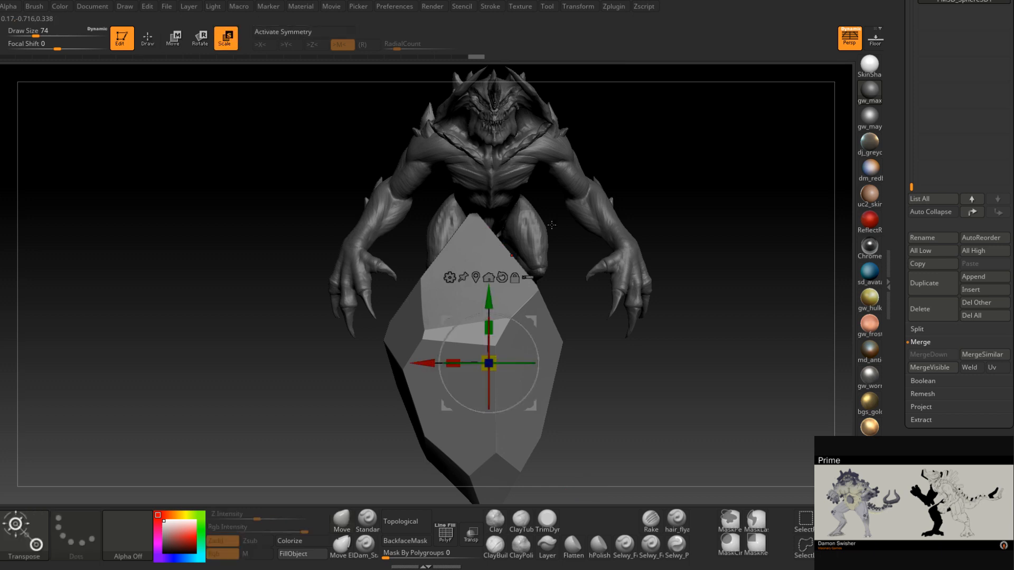
left_click_drag(569, 333, 574, 250, "alt")
left_click_drag(498, 277, 459, 344)
mouse_move(607, 317)
left_mouse_down()
mouse_move(563, 315)
mouse_move(570, 294)
mouse_move(562, 339)
mouse_move(597, 328)
left_mouse_up()
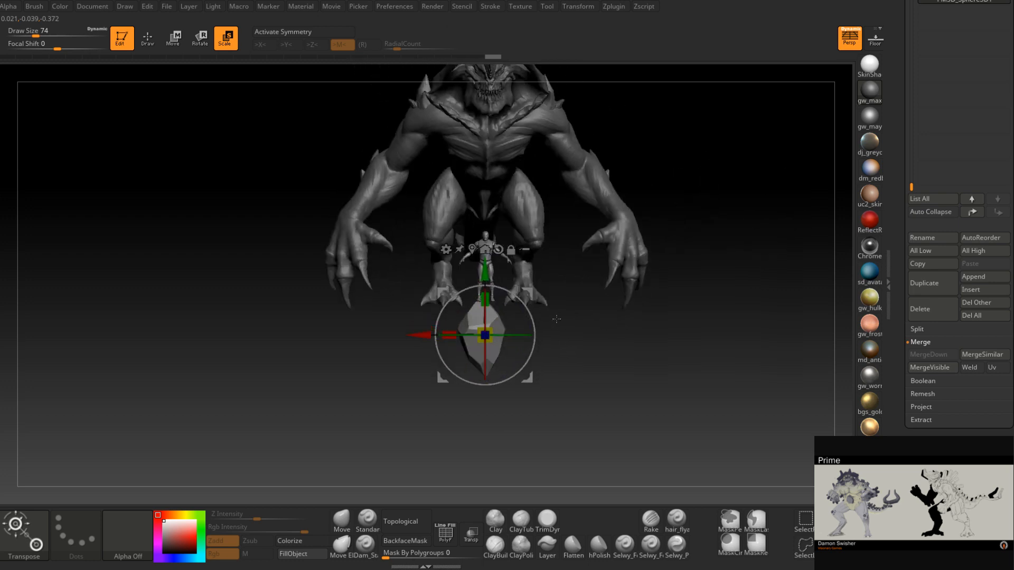
left_click_drag(446, 337, 457, 339)
left_click_drag(597, 338, 549, 338)
left_click_drag(448, 341, 454, 341)
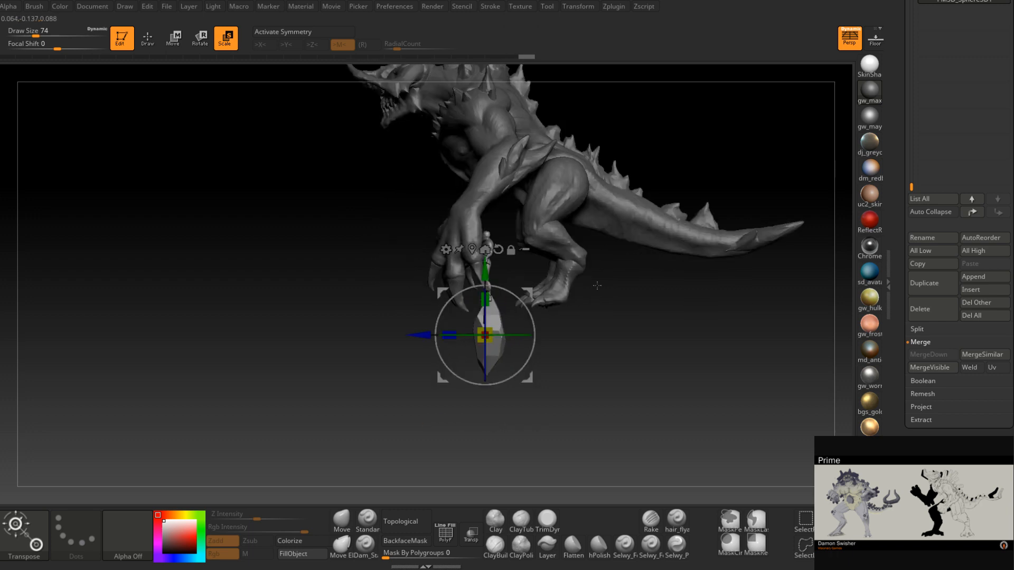
left_click_drag(565, 330, 600, 325, "shift")
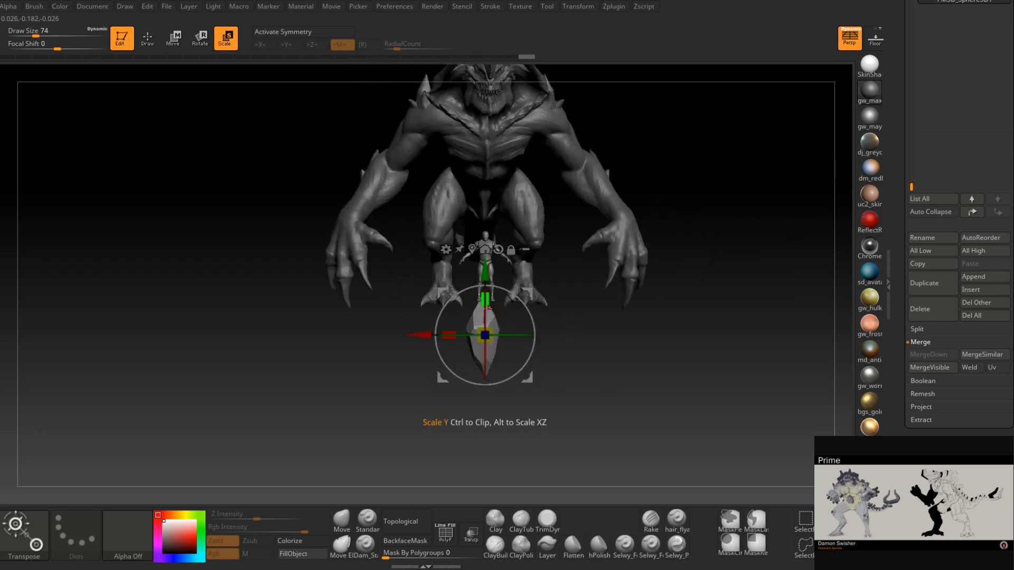
- Move the crystal up in front of the creature's abdomen and tilt it by about 38 degrees
left_click_drag(484, 269, 499, 121)
right_click_drag(557, 125, 486, 281, "shift")
right_click_drag(461, 247, 525, 238)
left_click_drag(386, 300, 387, 301)
right_click_drag(475, 248, 477, 273)
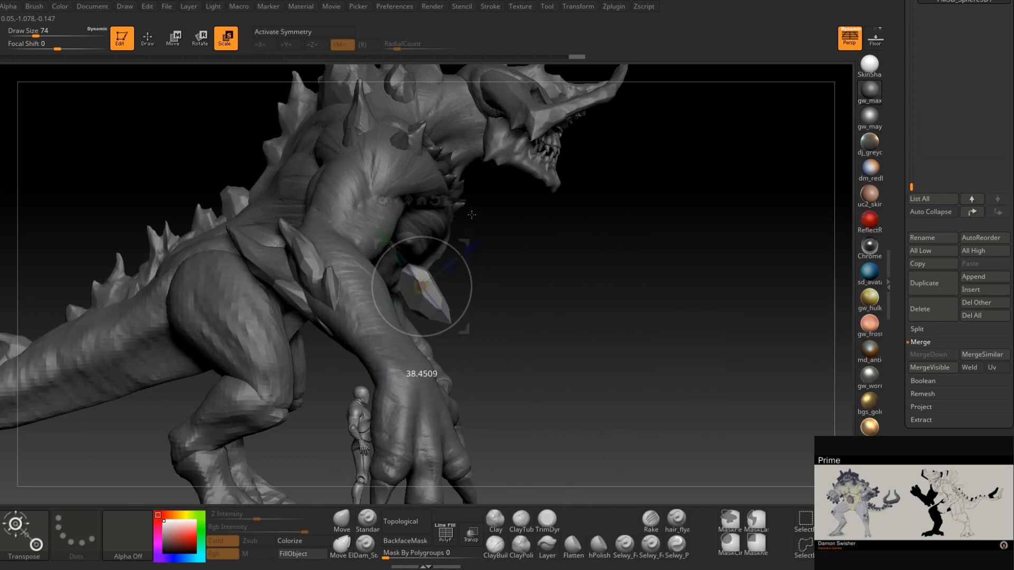
left_click_drag(472, 217, 472, 218)
- Reposition the crystal against the creature's belly and stretch it lengthwise by a factor of about 1.5
right_click_drag(524, 244, 415, 244)
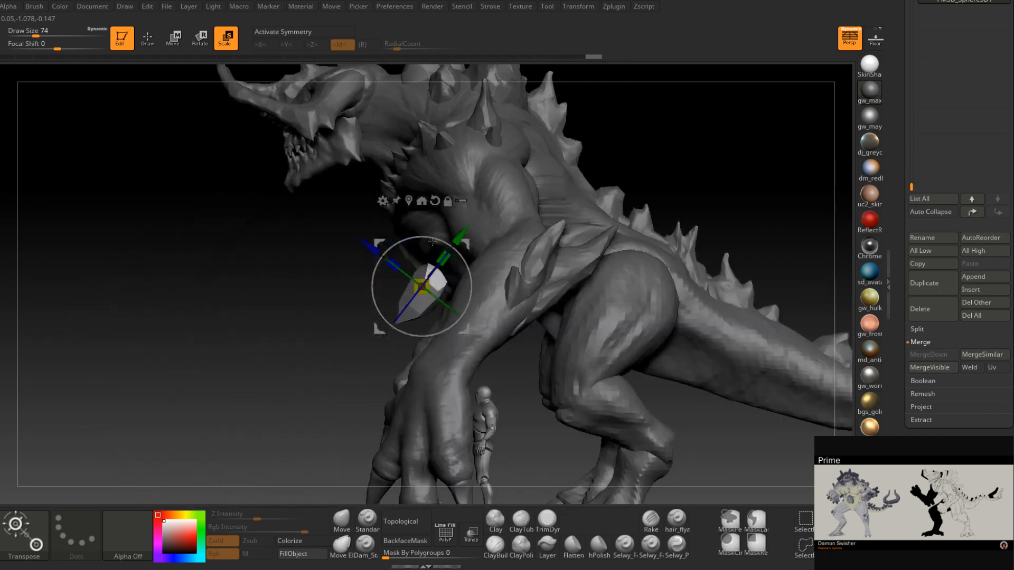
left_click_drag(445, 226, 446, 227)
right_click_drag(448, 227, 623, 230)
left_click_drag(487, 217, 470, 221)
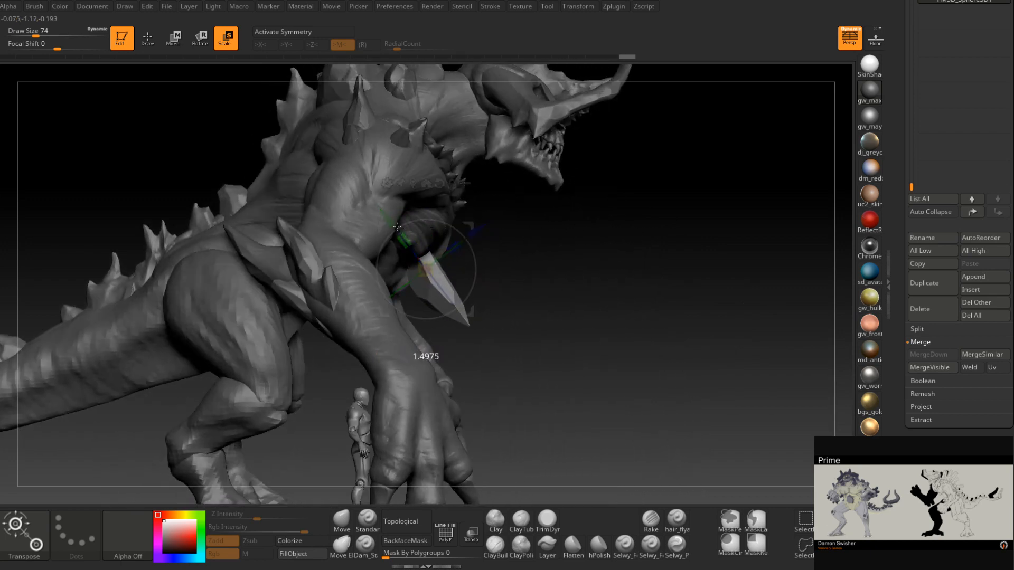
left_click_drag(397, 229, 397, 230)
right_click_drag(538, 261, 481, 272)
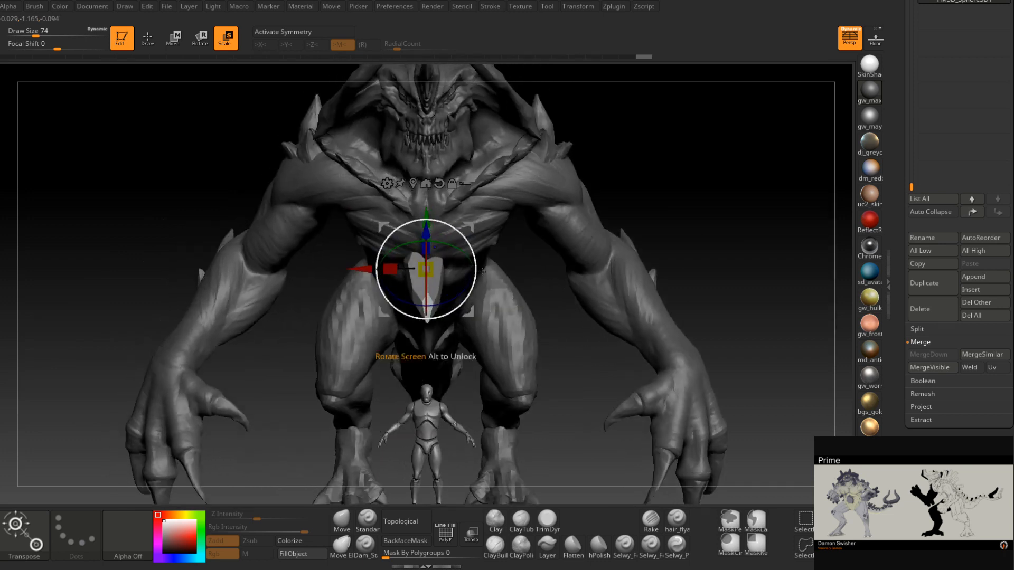
right_click_drag(541, 257, 541, 300)
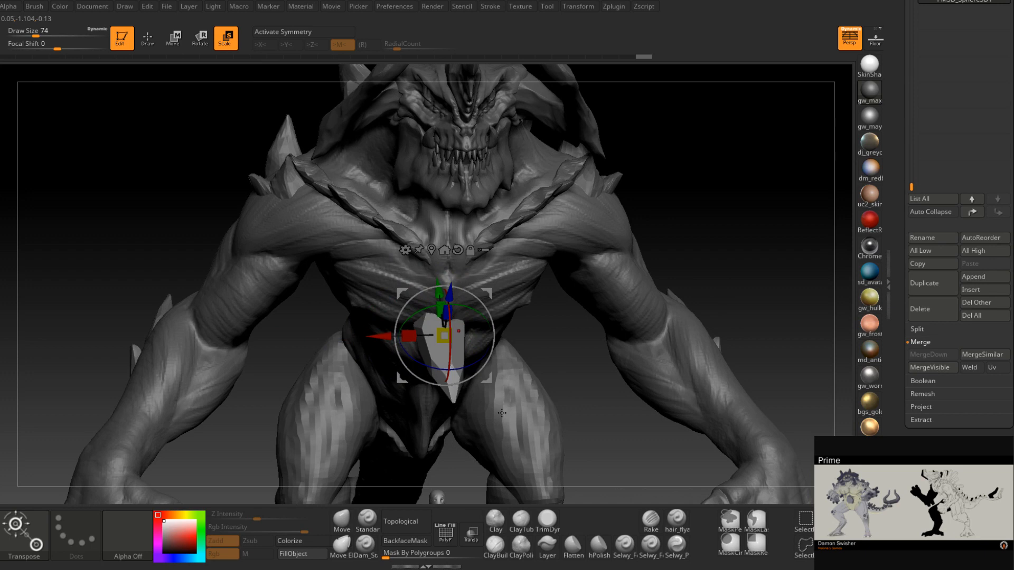
right_click_drag(499, 369, 502, 284)
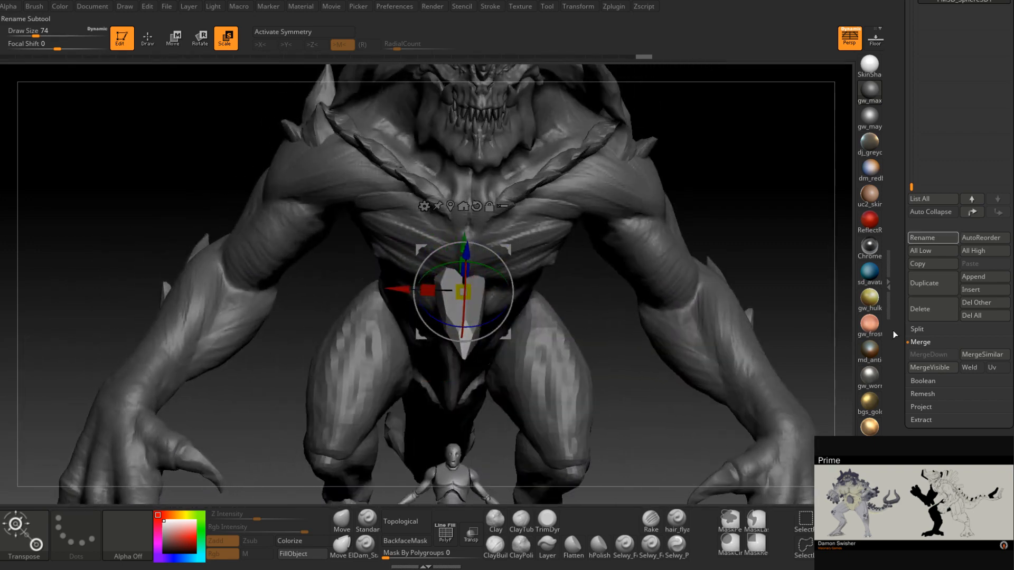
- Duplicate the crystal subtool and rotate the copy so it crosses the original near its upper end
left_click_drag(894, 395, 894, 568)
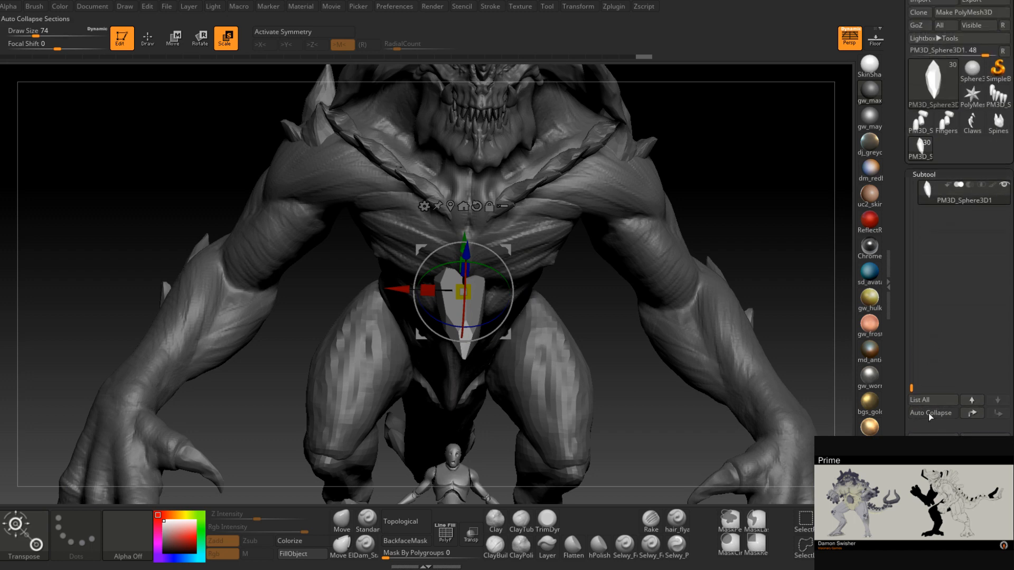
left_click(931, 491)
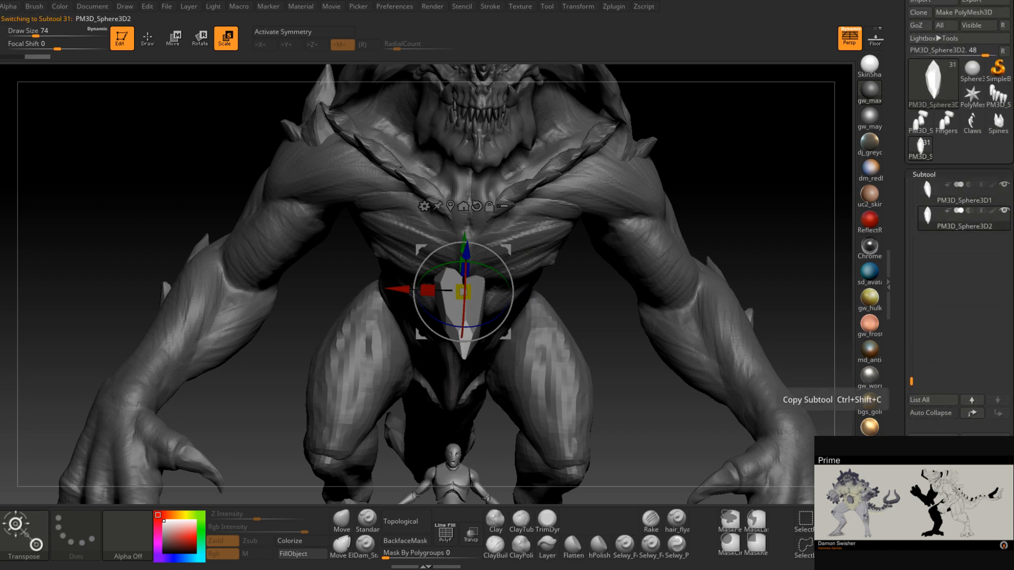
left_click_drag(476, 326, 581, 222)
left_click_drag(460, 321, 456, 327)
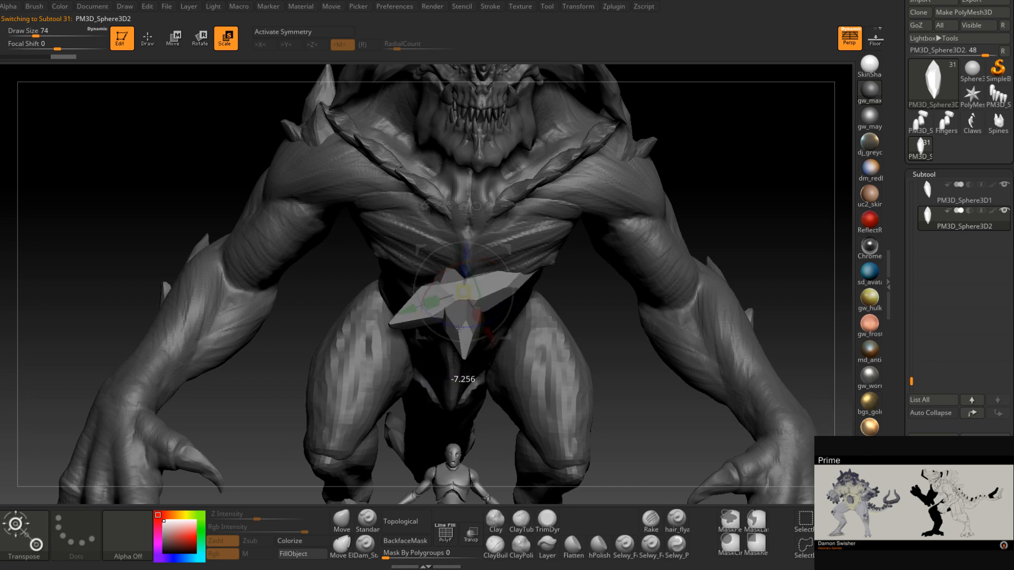
left_click_drag(511, 309, 470, 297)
- Shorten the duplicate crystal into a smaller chunk and adjust its angle and position beside the main crystal
right_click_drag(507, 259, 666, 251)
left_click_drag(487, 232, 495, 206)
left_click_drag(474, 264, 463, 277)
right_click_drag(681, 252, 549, 273)
left_click_drag(454, 314, 467, 316)
left_click_drag(495, 250, 504, 256)
right_click_drag(508, 255, 594, 252)
left_click_drag(522, 262, 524, 263)
right_click_drag(628, 261, 536, 261)
- Duplicate the small crystal chunk, rotate the copy about 150 degrees, and place it on the opposite side of the main crystal
key("ctrl+shift+d")
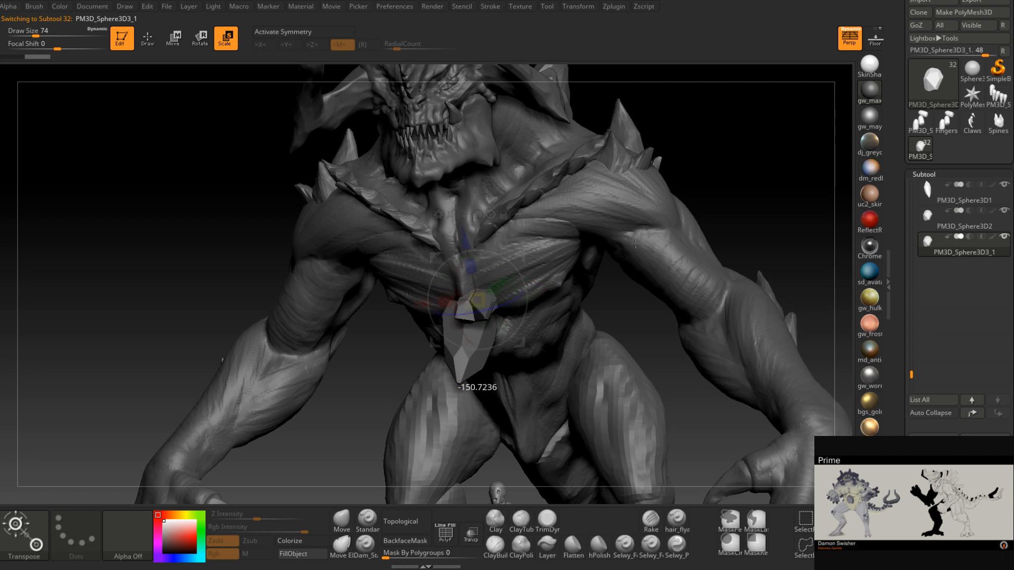
left_click_drag(635, 243, 636, 243)
left_click_drag(446, 302, 435, 303)
left_click_drag(471, 268, 496, 256)
right_click_drag(496, 264, 521, 286)
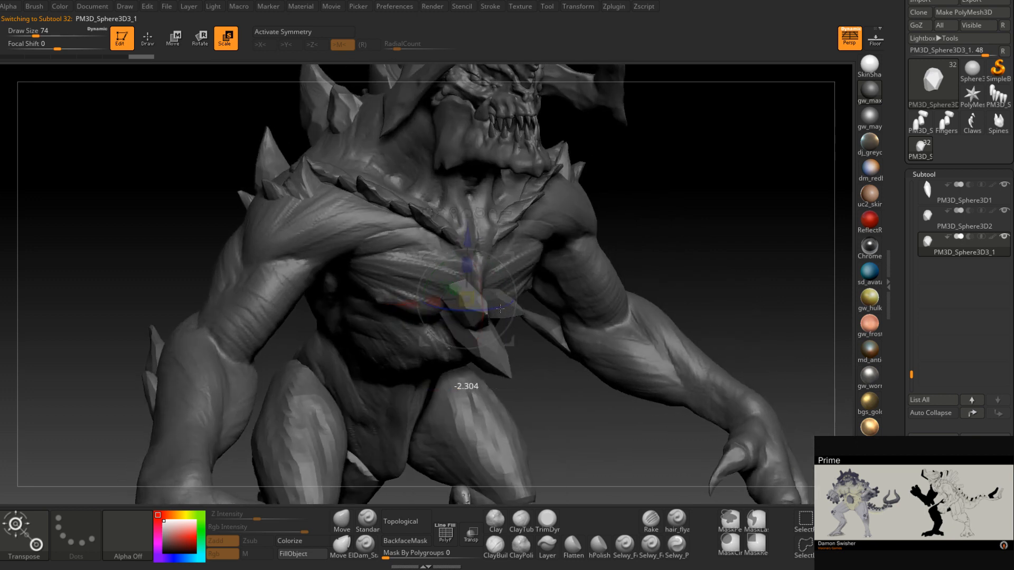
left_click_drag(495, 307, 497, 307)
right_click_drag(514, 312, 475, 305)
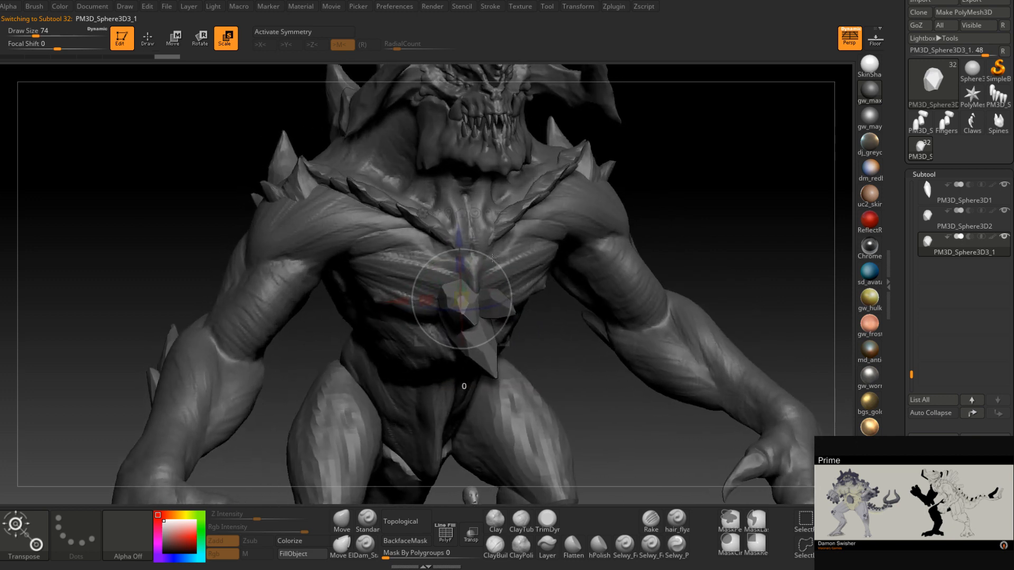
left_click_drag(445, 258, 445, 260)
left_click_drag(506, 283, 506, 282)
mouse_move(517, 282)
right_mouse_down()
mouse_move(493, 273)
mouse_move(501, 284)
right_mouse_up()
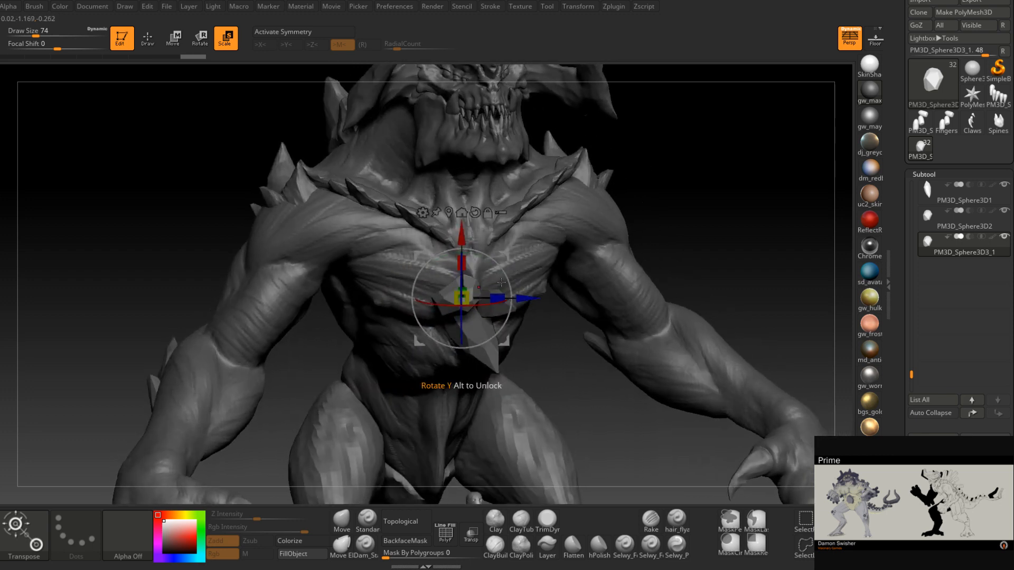
- Rotate and shift the second small crystal chunk so it sits angled beside the main crystal's upper end
left_click_drag(462, 263, 499, 296)
right_click_drag(500, 293, 520, 285)
left_click_drag(463, 297, 460, 300)
right_click_drag(506, 274, 508, 253)
left_click_drag(516, 257, 518, 307)
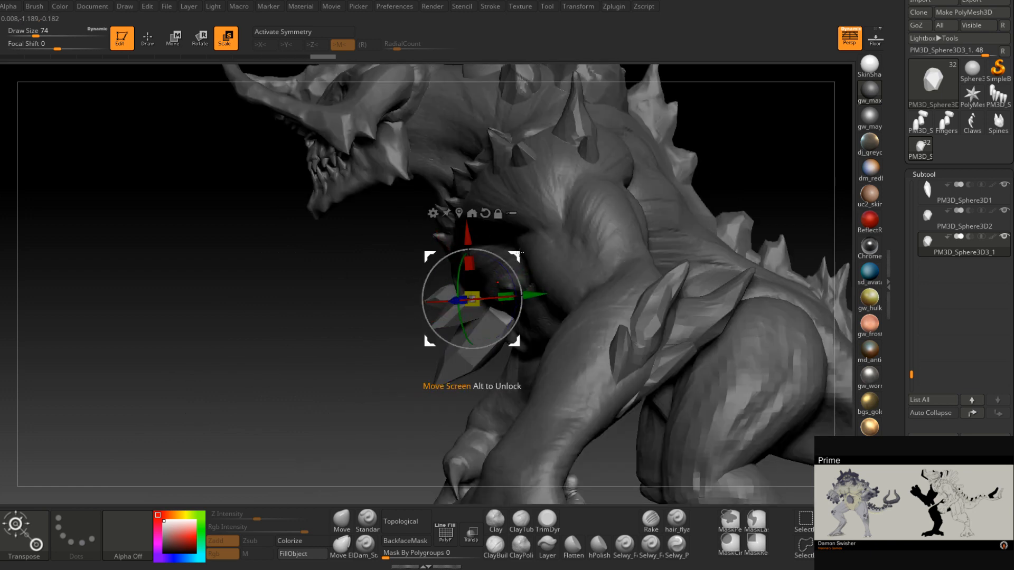
mouse_move(520, 256)
left_mouse_down()
mouse_move(538, 259)
mouse_move(531, 282)
mouse_move(532, 264)
left_mouse_up()
- Switch to the torso subtool and work the sternum around the crystals with ClayBuildup at draw sizes 35 and 25
left_click(491, 329, "alt")
right_click_drag(532, 259, 611, 440)
left_click(611, 439, "alt")
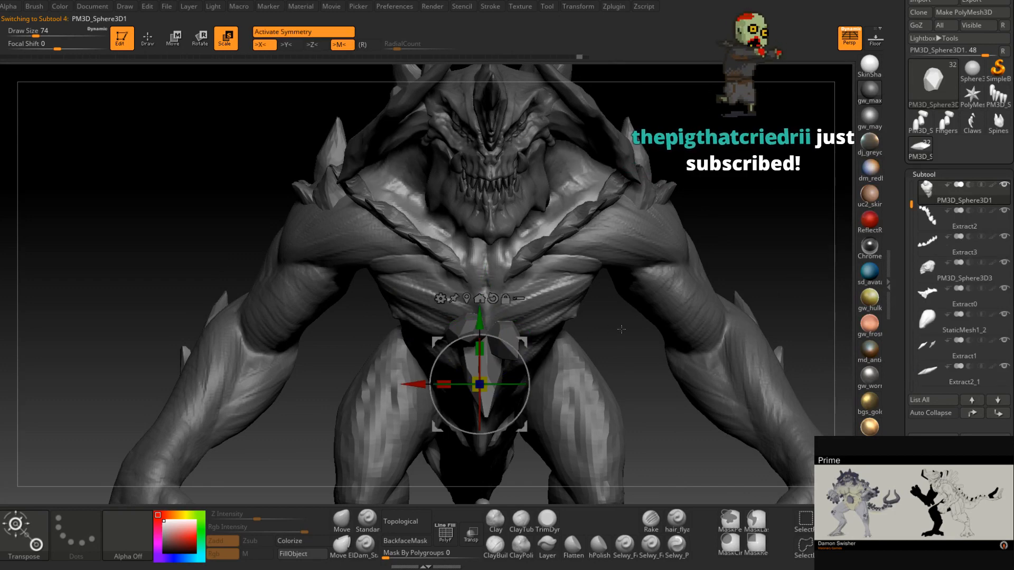
right_click_drag(659, 327, 597, 316)
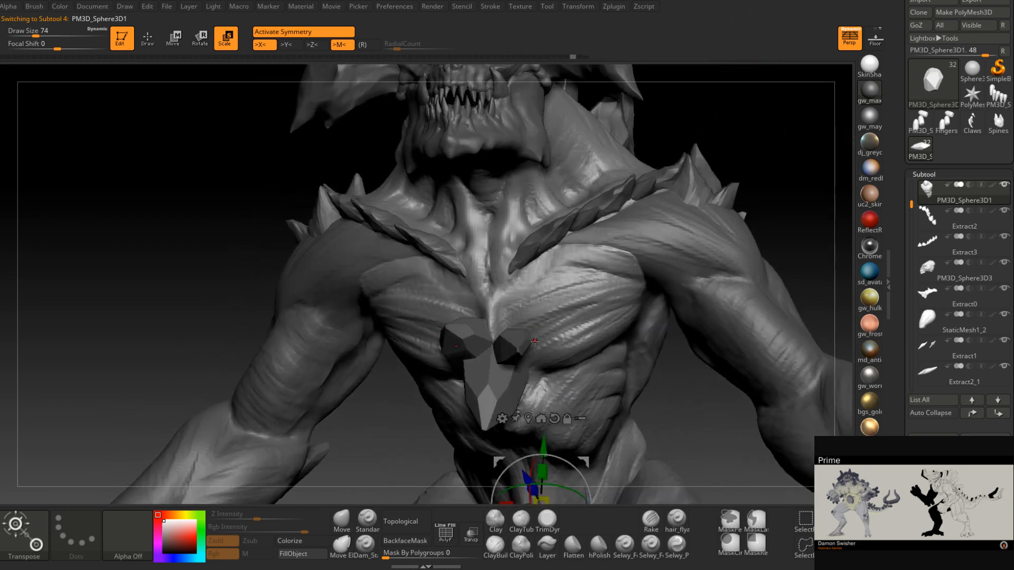
left_click(495, 544)
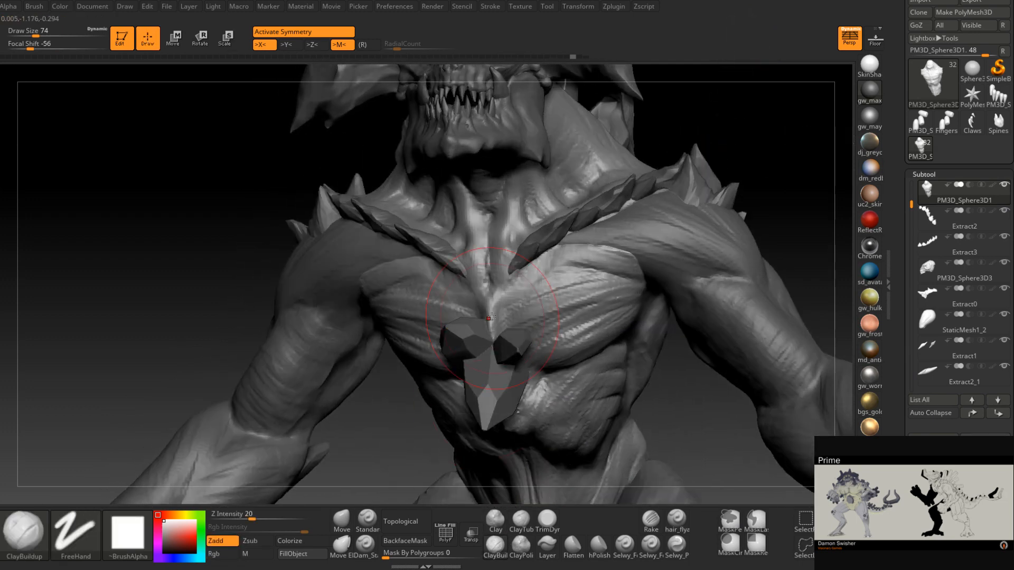
right_click(500, 333)
left_click_drag(499, 332, 490, 332)
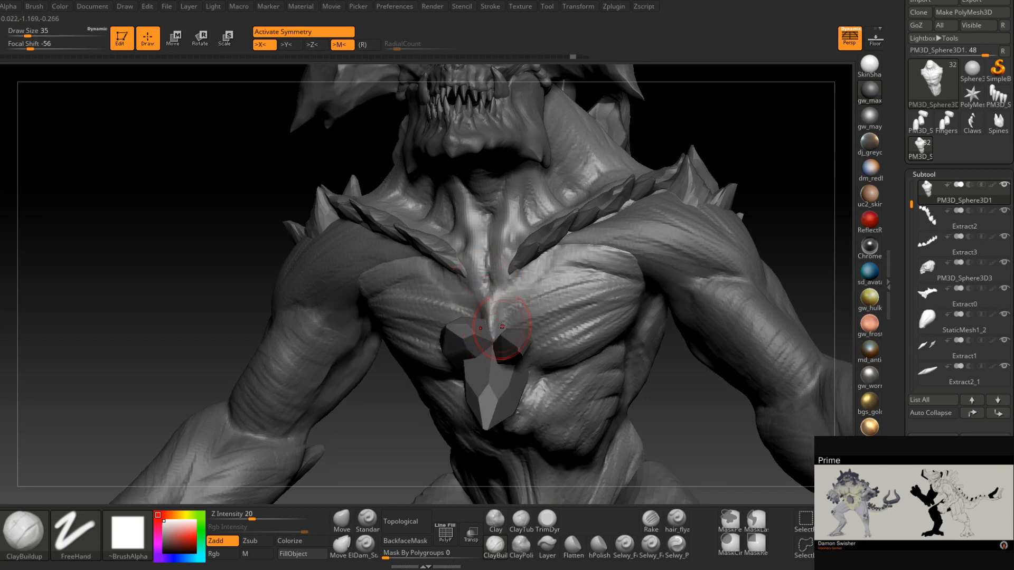
right_click_drag(497, 336, 508, 325)
key("space")
left_click_drag(500, 333, 496, 334)
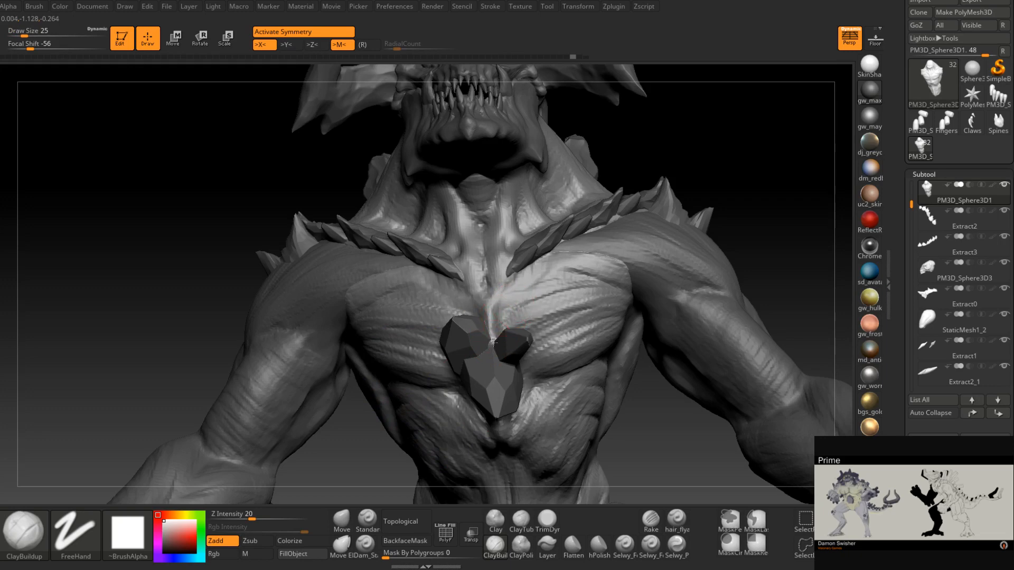
- Hide the three crystal subtools and make the torso the active subtool again
right_click_drag(500, 333, 483, 405)
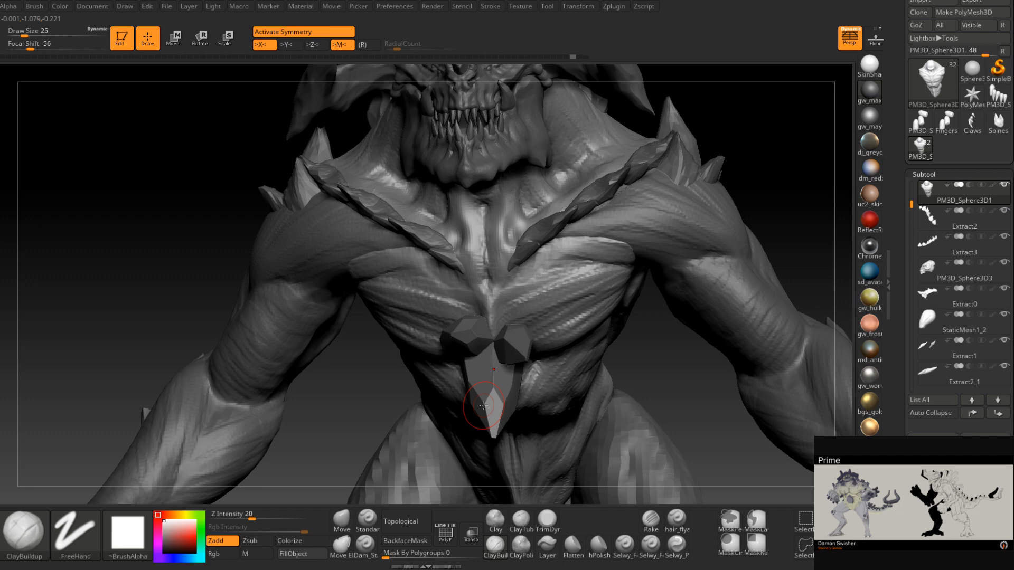
left_click_drag(333, 422, 158, 404)
left_click_drag(910, 205, 910, 374)
left_click(964, 245)
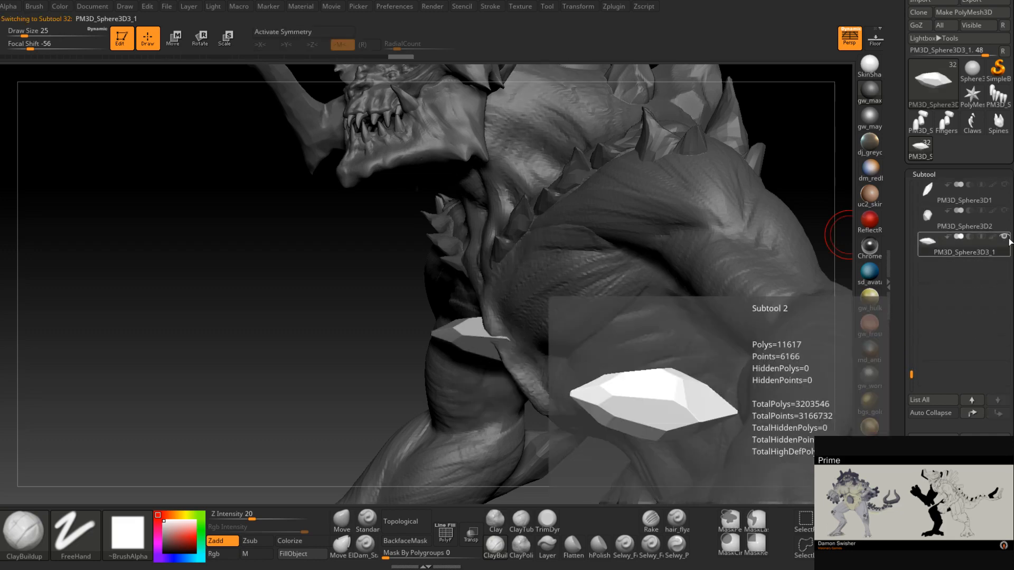
left_click(966, 197)
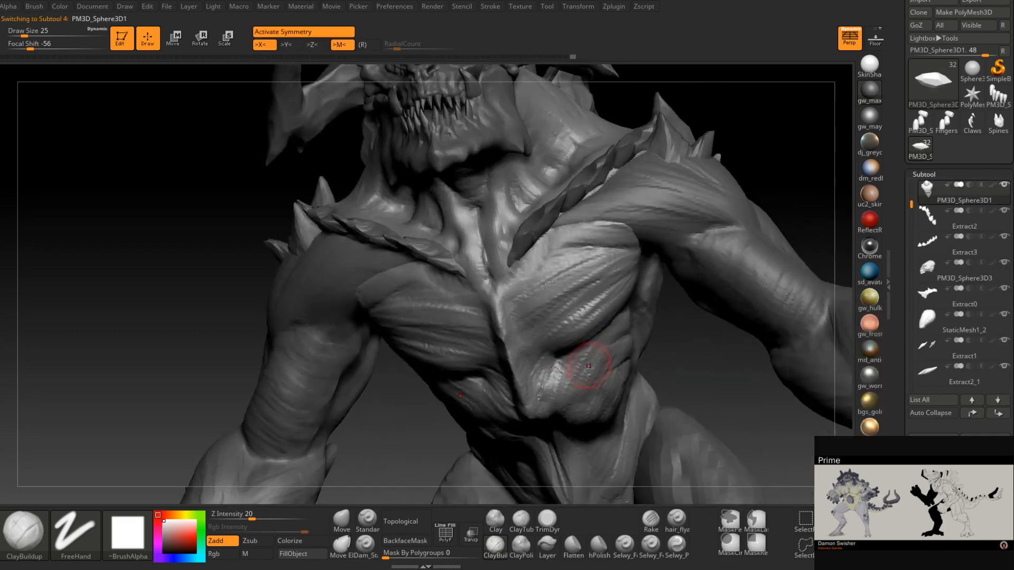
- Extend the sternum ridge downward and build a raised edge along the lower ribcage with ClayBuildup at draw size 25
mouse_move(588, 366)
left_mouse_down()
mouse_move(585, 351)
mouse_move(516, 343)
mouse_move(507, 255)
mouse_move(520, 214)
mouse_move(502, 201)
mouse_move(524, 343)
left_mouse_up()
key("ctrl+z")
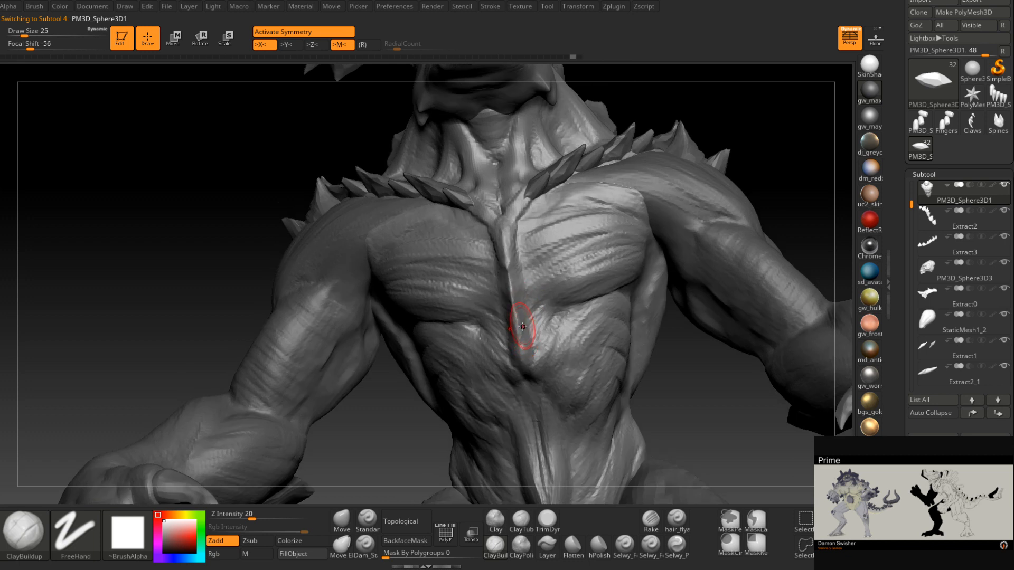
mouse_move(519, 284)
left_mouse_down("shift")
mouse_move(529, 360)
mouse_move(563, 373)
left_mouse_up("shift")
right_click_drag(564, 373, 515, 359)
left_click_drag(555, 365, 583, 388)
right_click_drag(586, 396, 592, 400)
left_click_drag(584, 380, 596, 389)
right_click_drag(596, 389, 606, 388)
left_click_drag(594, 390, 598, 401)
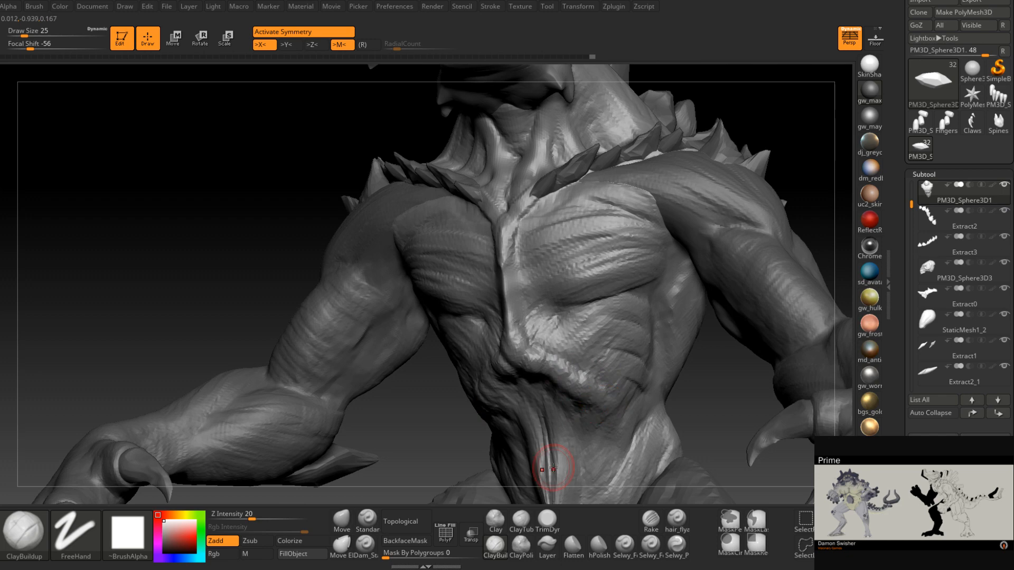
- Build up ridges across the upper abdomen and rounded lumps along the lower ribcage edge with symmetrical clay strokes
left_click_drag(383, 422, 531, 354)
mouse_move(537, 317)
left_mouse_down()
mouse_move(529, 345)
mouse_move(524, 294)
mouse_move(543, 356)
mouse_move(570, 359)
left_mouse_up()
right_click_drag(571, 363, 546, 352)
mouse_move(586, 342)
left_mouse_down()
mouse_move(588, 361)
mouse_move(623, 355)
left_mouse_up()
right_click_drag(622, 354, 605, 352)
left_click_drag(605, 364, 604, 383)
right_click_drag(604, 383, 570, 353)
left_click_drag(569, 354, 581, 340)
right_click_drag(581, 340, 597, 353)
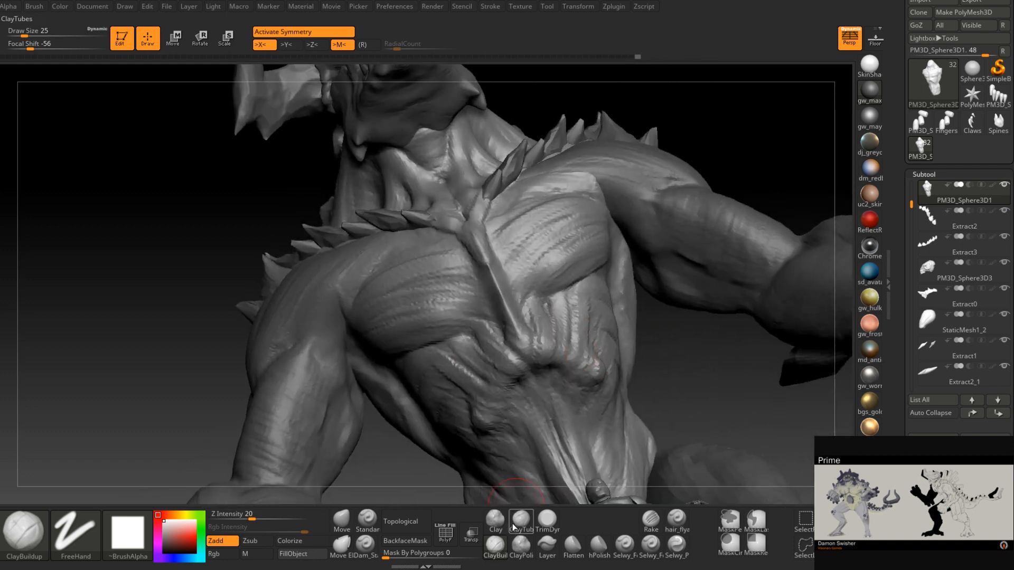
- Refine the sternum tip and the rib lumps with smaller ClayBuildup strokes at draw sizes 9 and 17
right_click_drag(523, 365, 544, 364)
key("space")
left_click_drag(523, 362, 507, 363)
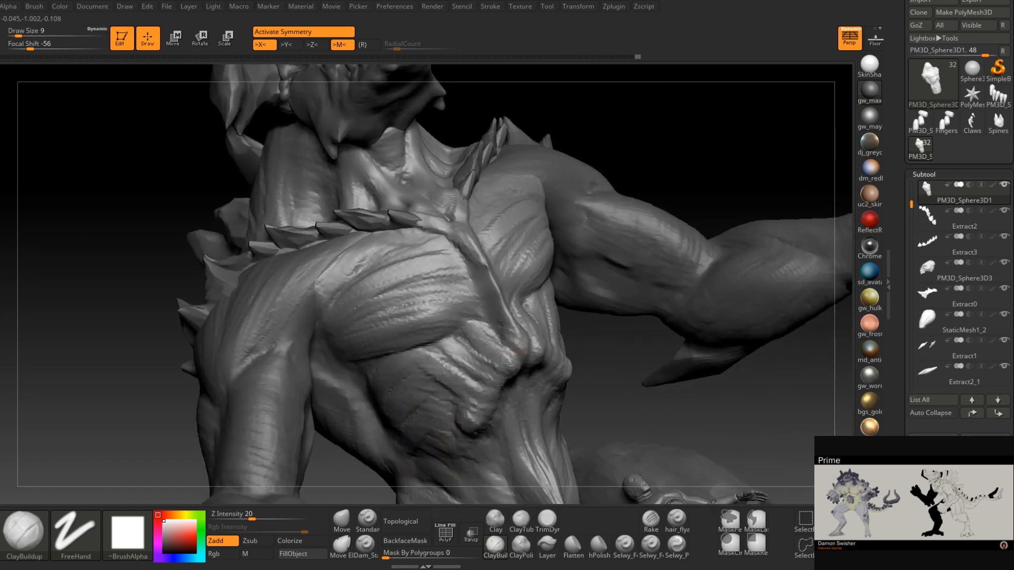
right_click_drag(513, 373, 511, 343)
left_click_drag(511, 346, 523, 362)
right_click_drag(525, 362, 504, 314)
key("space")
left_click_drag(504, 316, 509, 316)
right_click_drag(508, 316, 493, 319)
mouse_move(493, 320)
left_mouse_down()
mouse_move(467, 351)
mouse_move(456, 405)
left_mouse_up()
mouse_move(458, 390)
right_mouse_down()
mouse_move(577, 312)
mouse_move(442, 365)
right_mouse_up()
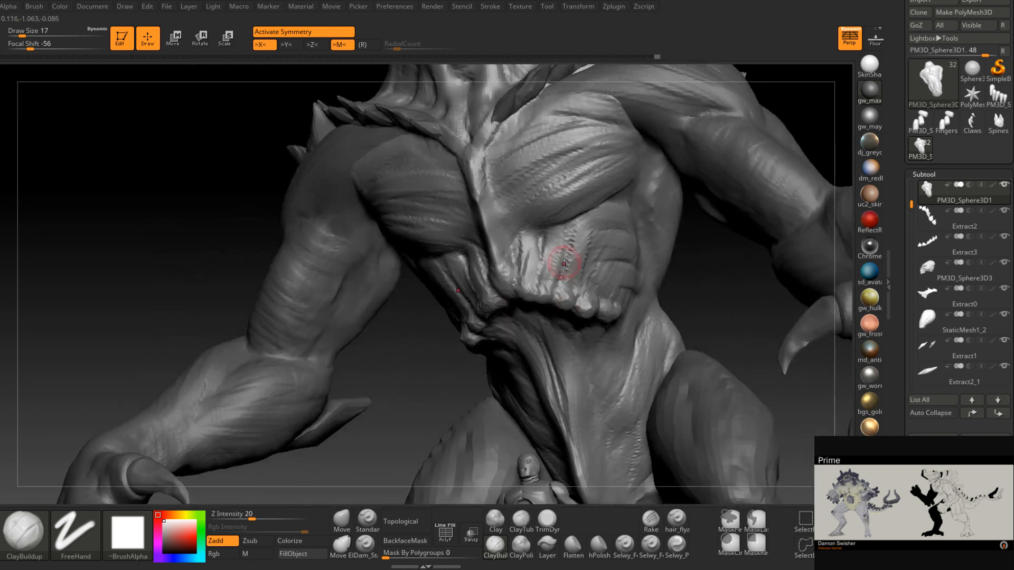
- Reshape the sternum ridge's profile into stepped plates with the Move brush at draw size 17
left_click(342, 521)
mouse_move(525, 238)
right_mouse_down()
mouse_move(536, 288)
mouse_move(499, 288)
right_mouse_up()
key("space")
left_click_drag(500, 288, 521, 288)
right_click_drag(522, 240, 544, 230)
key("space")
left_click_drag(544, 230, 550, 228)
mouse_move(553, 238)
right_mouse_down()
mouse_move(573, 229)
mouse_move(549, 219)
right_mouse_up()
key("space")
left_click_drag(549, 219, 545, 220)
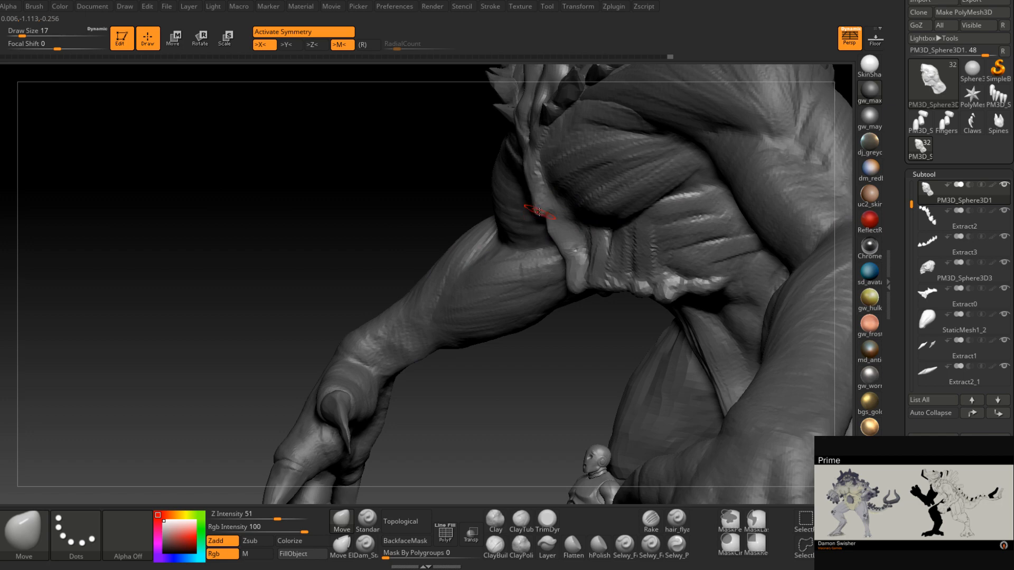
right_click_drag(549, 210, 536, 232)
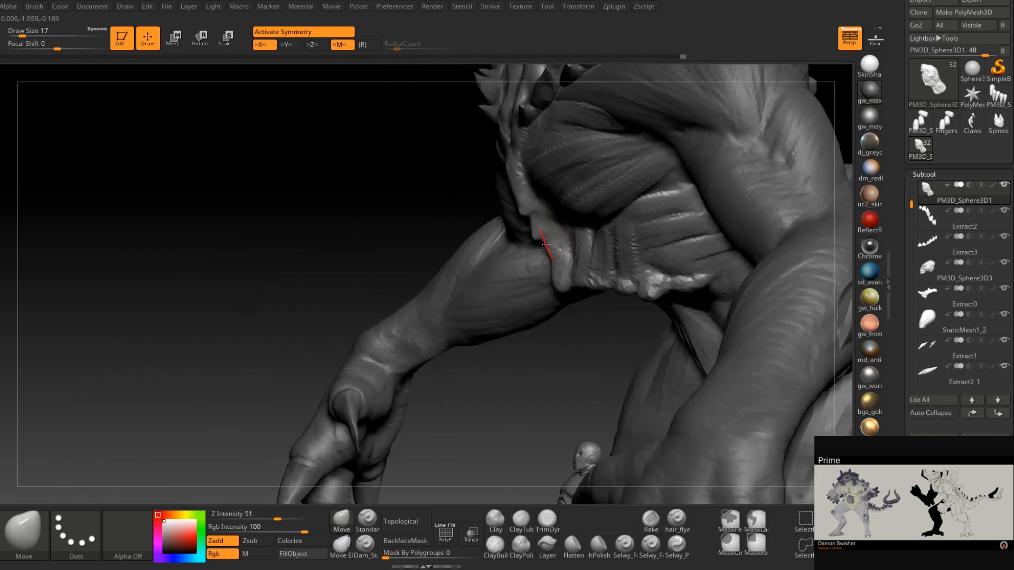
- Adjust the lower ribcage's overall shape with the Move brush at draw sizes 77 and 27
mouse_move(550, 241)
right_mouse_down()
mouse_move(581, 262)
mouse_move(567, 271)
mouse_move(585, 281)
mouse_move(620, 278)
right_mouse_up()
key("space")
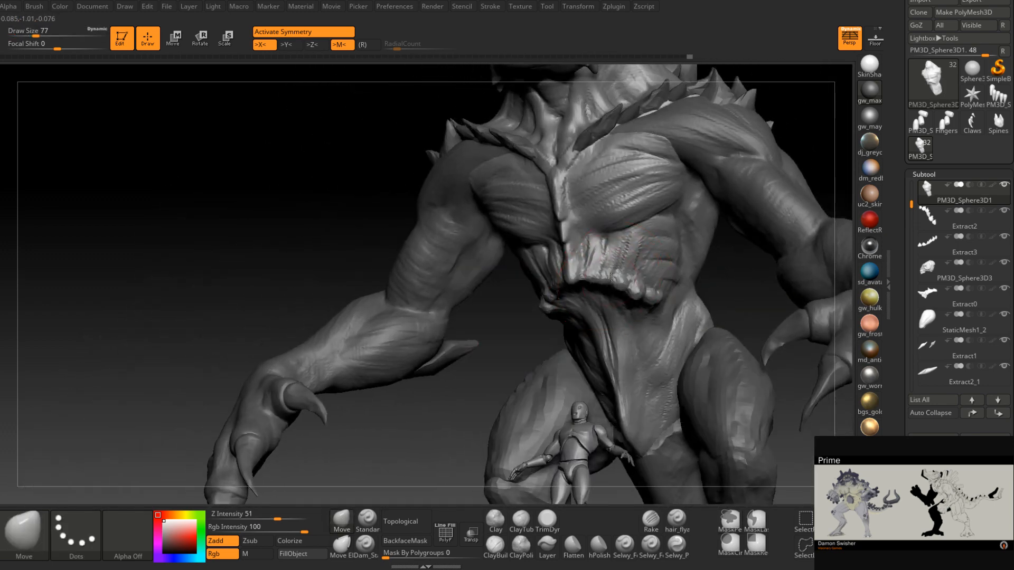
mouse_move(607, 272)
right_mouse_down()
mouse_move(629, 269)
mouse_move(607, 275)
right_mouse_up()
key("space")
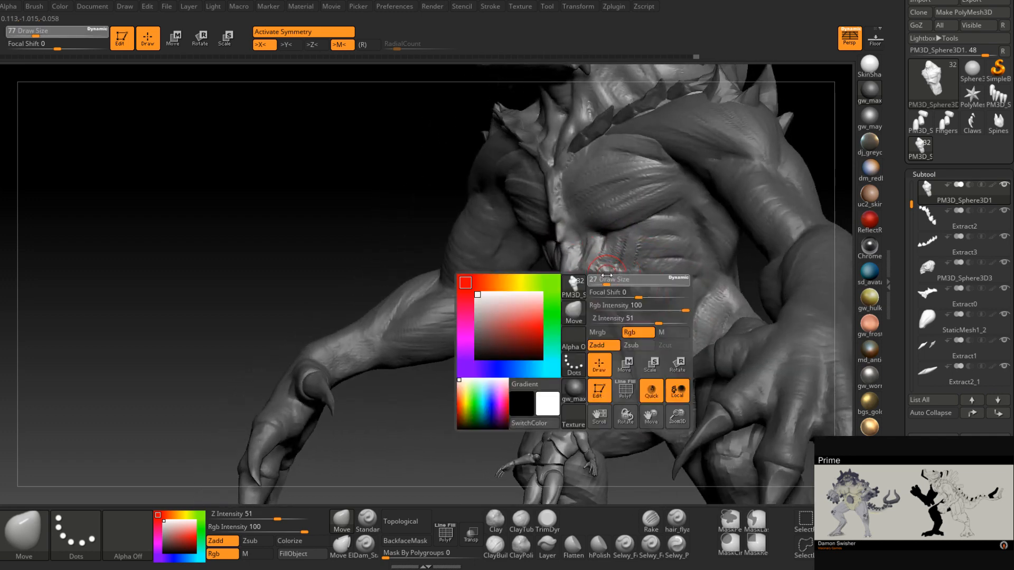
left_click_drag(606, 275, 605, 274)
- Pull pointed spikes downward from the lower ribcage edge with the Move brush at draw sizes 13, 22 and 20
mouse_move(606, 282)
right_mouse_down()
mouse_move(614, 287)
mouse_move(593, 273)
right_mouse_up()
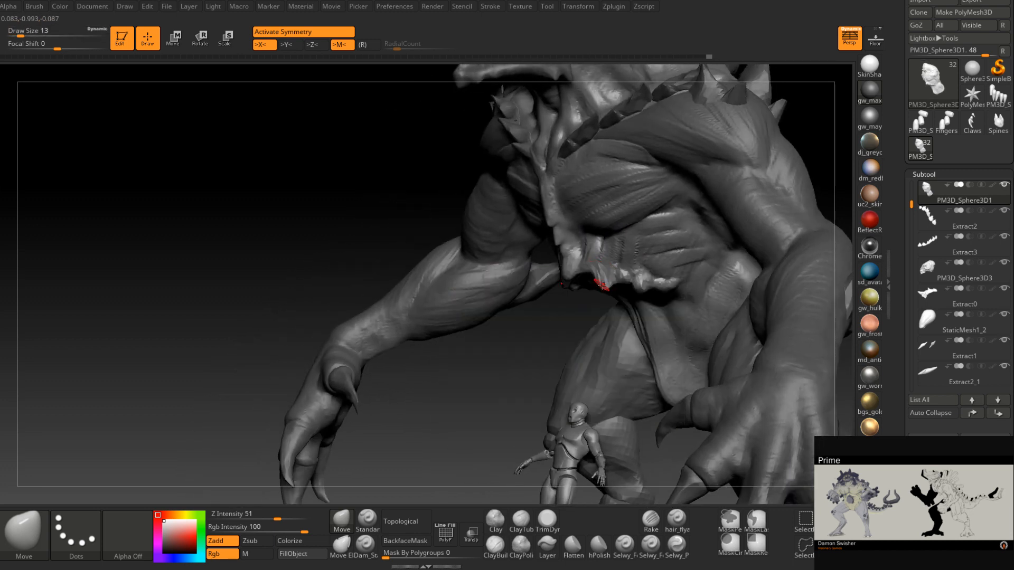
left_click_drag(607, 295, 608, 297)
right_click_drag(608, 292, 603, 285)
key("space")
left_click_drag(605, 282, 610, 281)
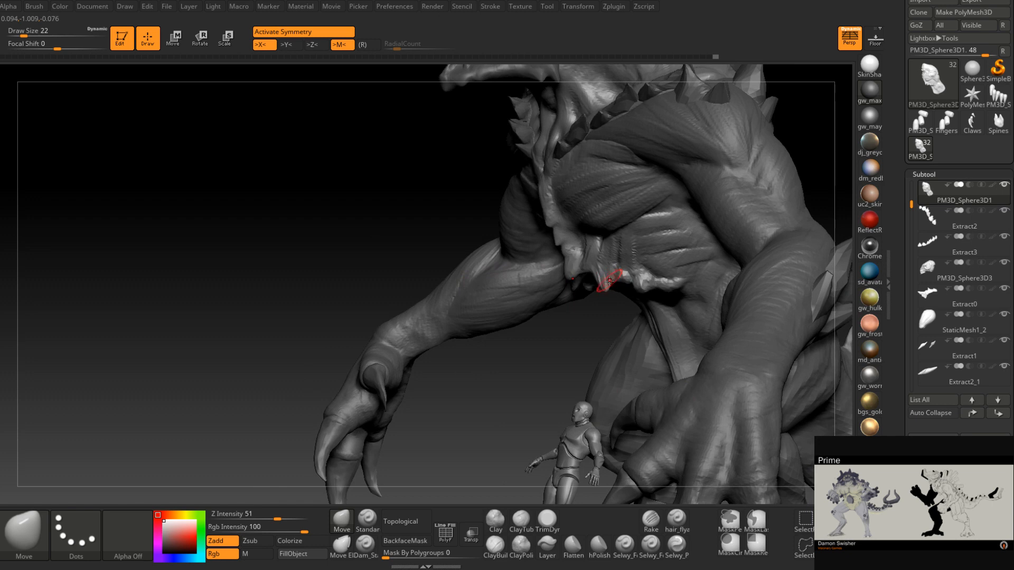
right_click_drag(617, 285, 645, 287)
key("bracketleft")
key("space")
left_click_drag(645, 286, 647, 286)
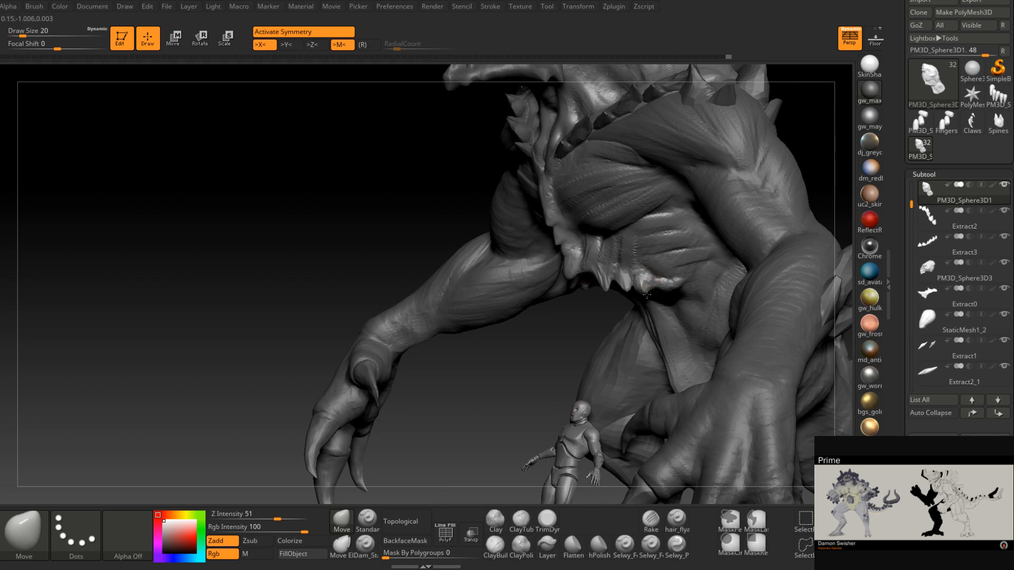
- Reshape the spiked rib arch from below with the Move brush at draw sizes 35, 56 and 25
mouse_move(648, 291)
right_mouse_down()
mouse_move(641, 299)
mouse_move(628, 285)
mouse_move(594, 284)
mouse_move(604, 269)
mouse_move(592, 276)
right_mouse_up()
key("shift")
key("space")
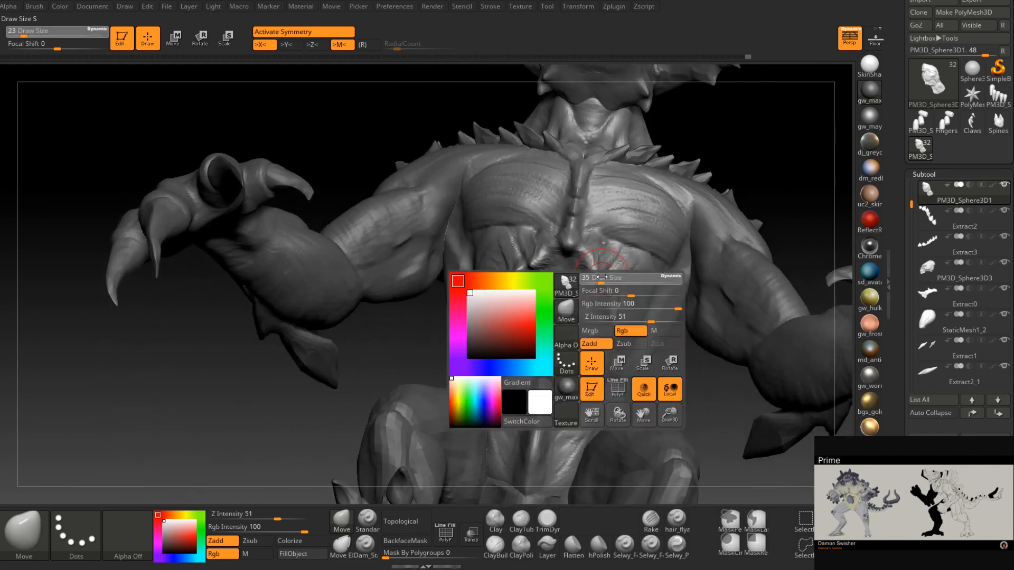
left_click_drag(589, 276, 595, 275)
right_click_drag(603, 273, 602, 292)
key("space")
left_click_drag(602, 292, 607, 291)
right_click_drag(600, 278, 605, 268)
key("space")
left_click_drag(605, 267, 600, 268)
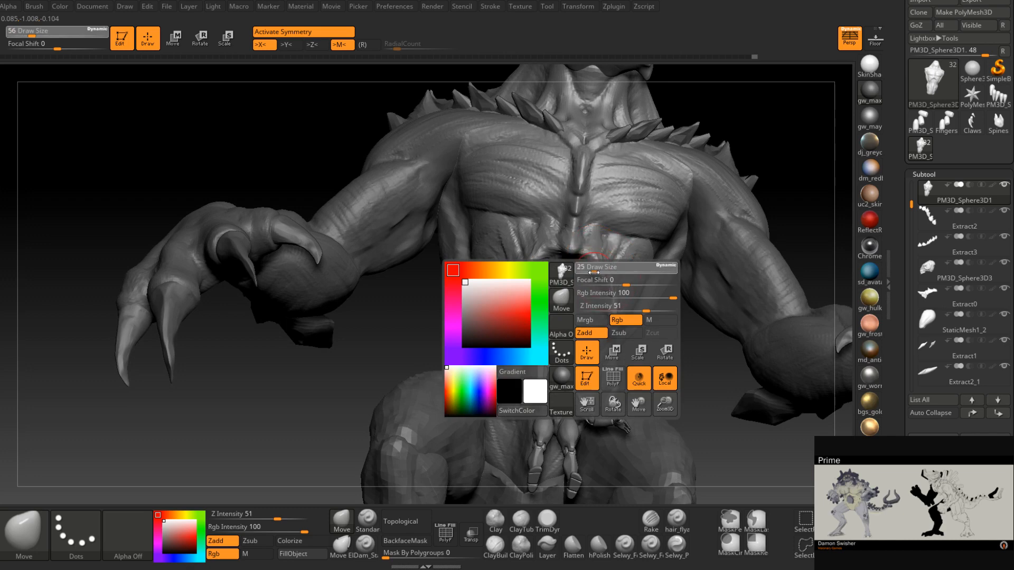
- Add volume to the ribcage surface above the spikes with ClayBuildup at draw sizes 29 and 37
mouse_move(604, 272)
right_mouse_down()
mouse_move(619, 328)
mouse_move(607, 337)
mouse_move(570, 323)
mouse_move(617, 305)
right_mouse_up()
left_click(498, 544)
key("space")
left_click_drag(622, 301, 626, 300)
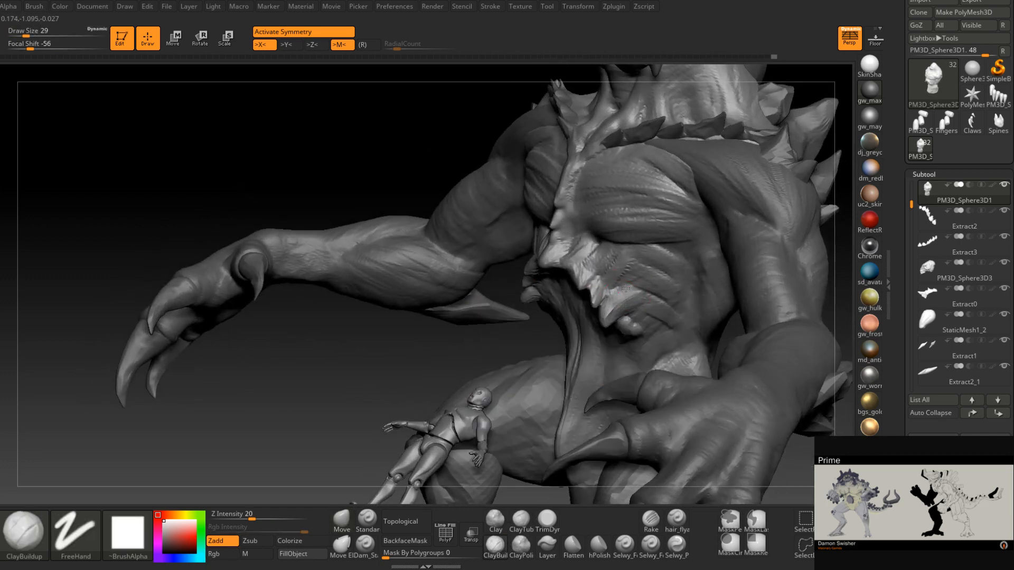
right_click_drag(584, 296, 623, 259)
key("space")
left_click_drag(588, 244, 597, 242)
- Thicken the area beneath the chest muscles and define the rib arch down to its outer spikes at draw size 37
right_click_drag(597, 243, 606, 253)
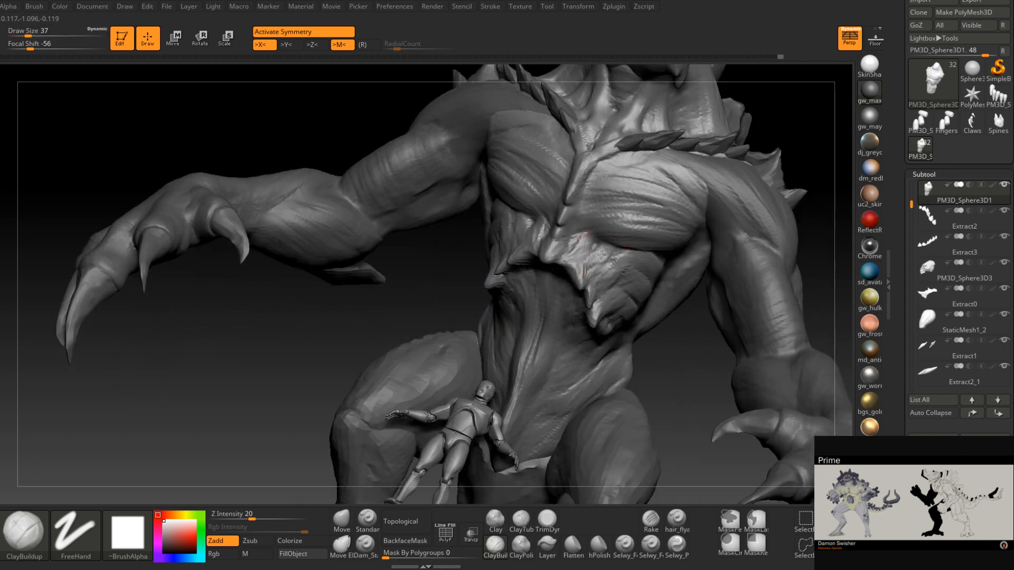
left_click_drag(597, 243, 593, 254)
right_click_drag(613, 253, 596, 253)
left_click_drag(596, 246, 592, 255)
mouse_move(623, 256)
right_mouse_down()
mouse_move(602, 250)
mouse_move(628, 330)
mouse_move(542, 263)
right_mouse_up()
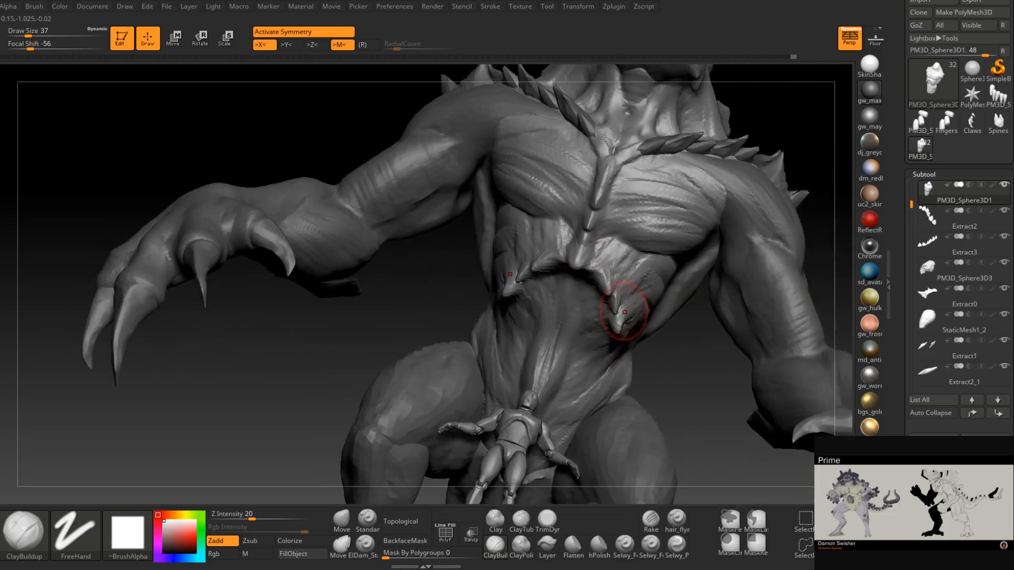
right_click_drag(619, 339, 576, 263)
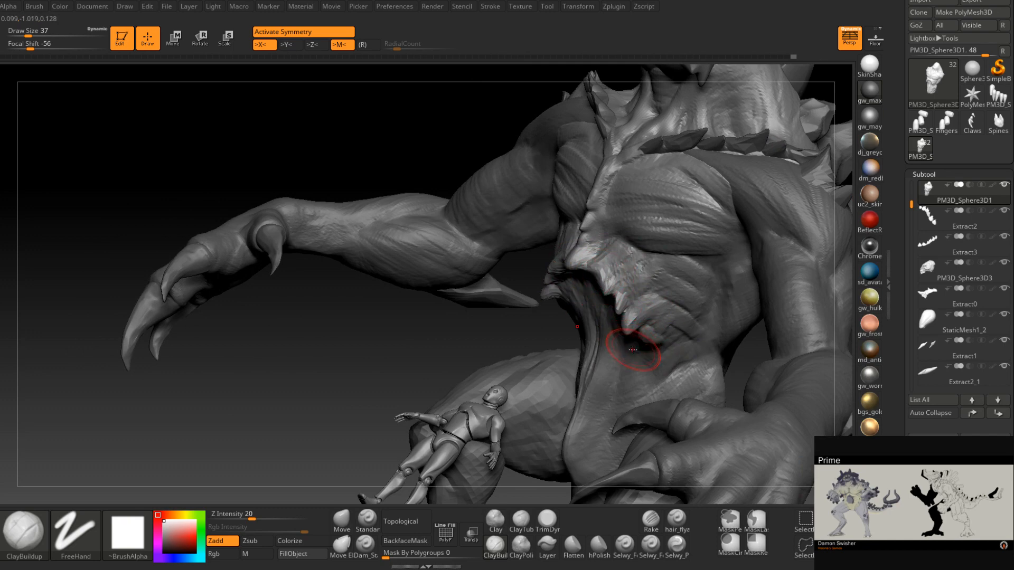
mouse_move(633, 312)
right_mouse_down()
mouse_move(606, 260)
mouse_move(613, 280)
right_mouse_up()
- Sculpt the upper abdominal muscles beneath the rib arch with ClayBuildup at draw sizes 20, 25 and 23
key("bracketleft")
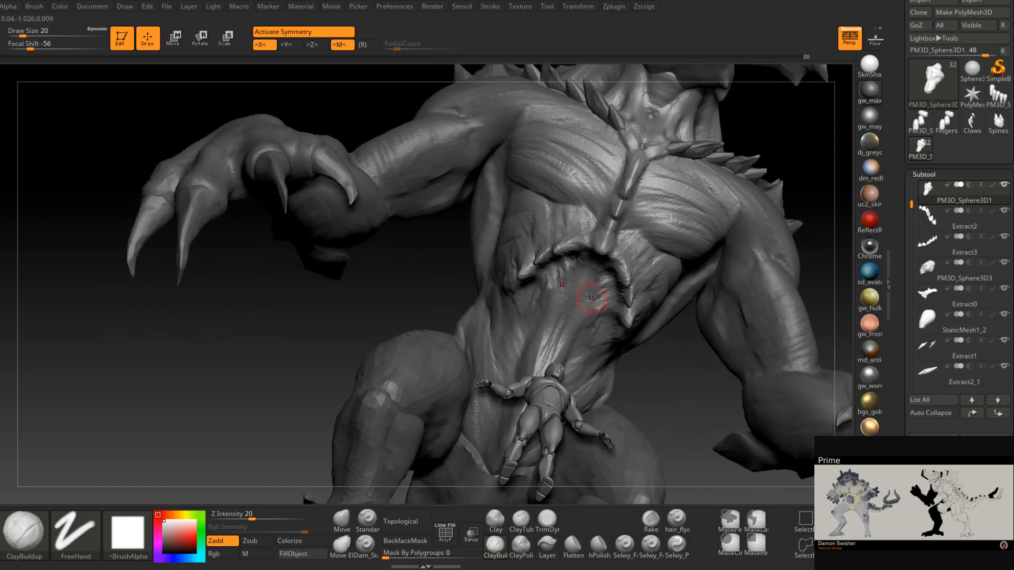
right_click_drag(592, 297, 593, 289)
key("s")
left_click_drag(593, 290, 593, 266)
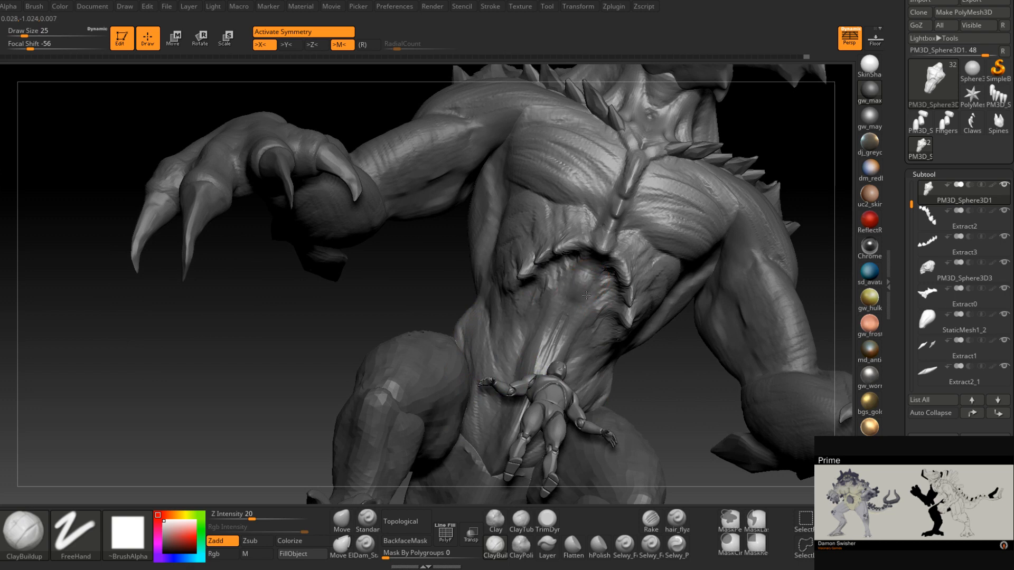
mouse_move(606, 296)
left_mouse_down()
mouse_move(597, 285)
mouse_move(607, 311)
left_mouse_up()
mouse_move(607, 310)
right_mouse_down()
mouse_move(583, 326)
mouse_move(577, 300)
right_mouse_up()
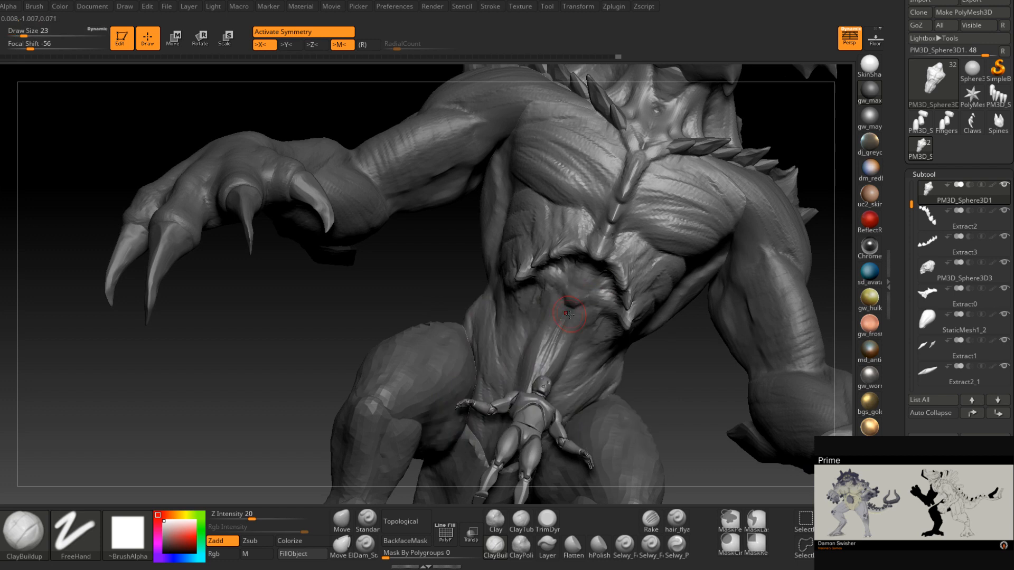
mouse_move(566, 328)
left_mouse_down()
mouse_move(555, 338)
mouse_move(552, 324)
mouse_move(581, 330)
left_mouse_up()
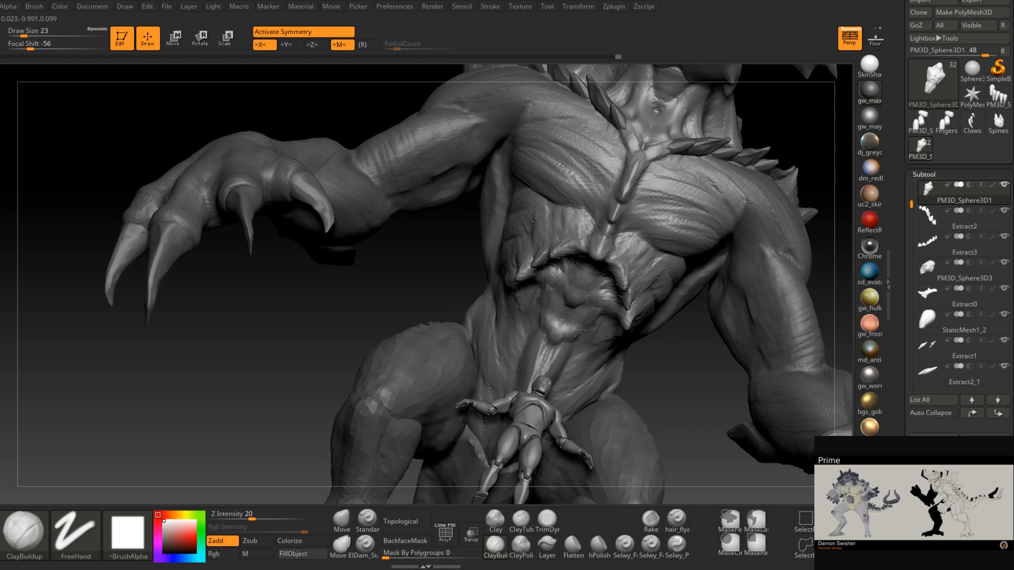
- Add further clay volume to the central abdominal muscles at draw size 23
mouse_move(613, 332)
right_mouse_down()
mouse_move(596, 333)
mouse_move(584, 316)
mouse_move(564, 321)
right_mouse_up()
left_click_drag(563, 318, 553, 349)
right_click_drag(553, 348, 584, 343)
mouse_move(556, 336)
left_mouse_down()
mouse_move(551, 350)
mouse_move(552, 323)
left_mouse_up()
mouse_move(573, 321)
right_mouse_down()
mouse_move(550, 307)
mouse_move(609, 343)
mouse_move(570, 311)
mouse_move(573, 338)
mouse_move(591, 309)
mouse_move(597, 326)
mouse_move(491, 316)
mouse_move(589, 359)
mouse_move(538, 349)
right_mouse_up()
- Examine the torso's polygon density around the abdomen and rib spikes using the polyframe display
key("shift+f")
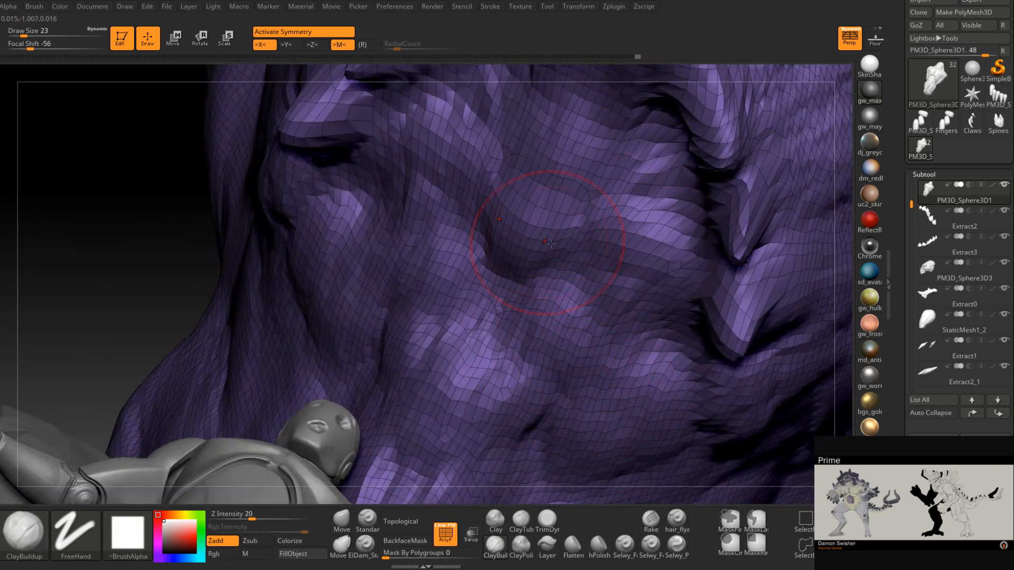
mouse_move(593, 371)
right_mouse_down()
mouse_move(586, 301)
mouse_move(589, 365)
right_mouse_up()
left_click(449, 544)
right_click_drag(584, 402, 575, 377, "ctrl")
right_click_drag(575, 378, 566, 407)
right_click_drag(566, 406, 551, 359, "ctrl")
mouse_move(604, 272)
right_mouse_down()
mouse_move(597, 291)
mouse_move(575, 300)
mouse_move(612, 362)
mouse_move(594, 340)
mouse_move(594, 314)
mouse_move(598, 349)
right_mouse_up()
right_click_drag(598, 323, 579, 256)
- Refine the separate abdominal muscle forms below the rib arch with ClayBuildup at draw sizes 13 and 20
key("bracketleft")
key("shift+f")
mouse_move(585, 307)
right_mouse_down()
mouse_move(616, 313)
mouse_move(584, 294)
mouse_move(581, 397)
mouse_move(547, 305)
mouse_move(518, 280)
right_mouse_up()
key("shift+f")
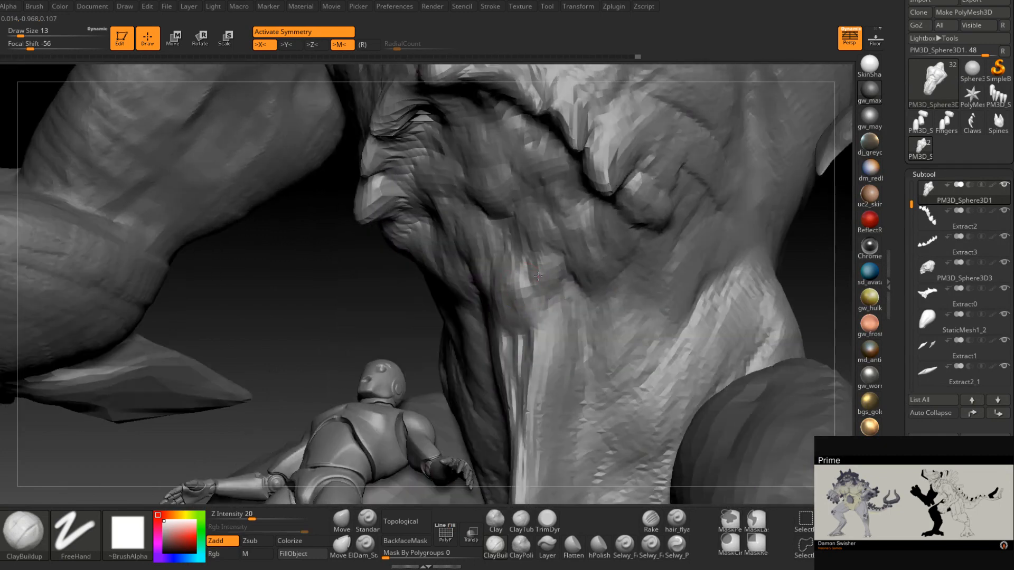
mouse_move(625, 262)
right_mouse_down()
mouse_move(641, 257)
mouse_move(653, 276)
mouse_move(622, 260)
mouse_move(604, 284)
right_mouse_up()
key("space")
left_click_drag(604, 284, 609, 284)
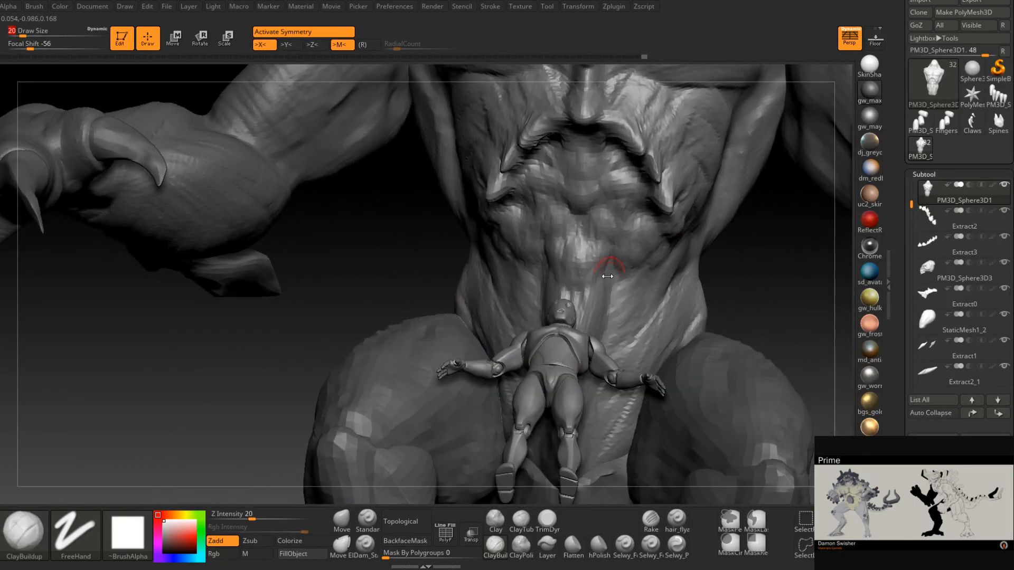
right_click_drag(609, 284, 586, 299)
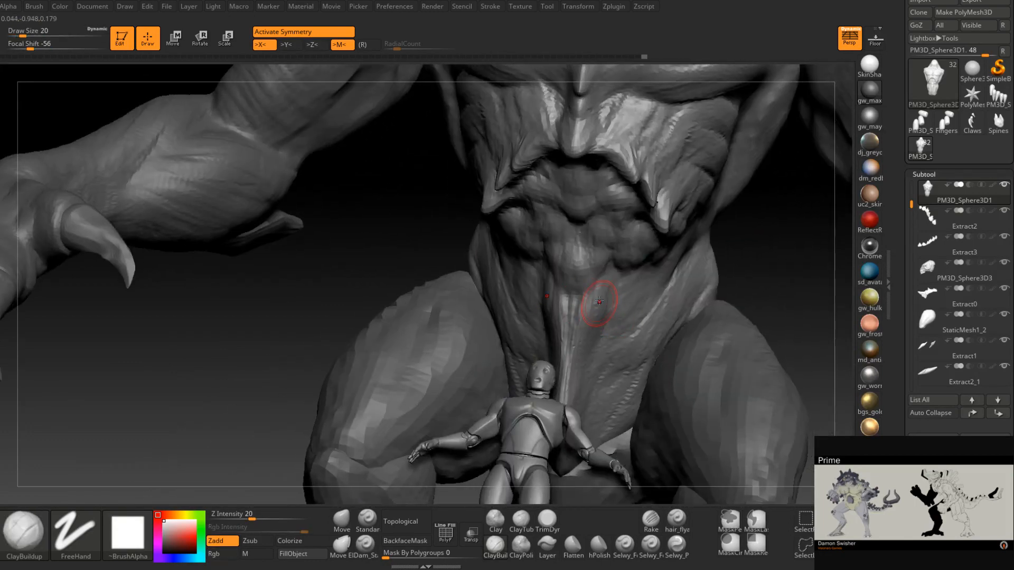
- Build up the oblique and side waist forms beside the abdominal muscles with ClayBuildup at draw size 31
mouse_move(620, 313)
right_mouse_down()
mouse_move(611, 308)
mouse_move(642, 300)
mouse_move(640, 290)
mouse_move(606, 287)
mouse_move(594, 301)
mouse_move(592, 284)
mouse_move(578, 306)
mouse_move(647, 272)
right_mouse_up()
left_click_drag(659, 262, 642, 287)
mouse_move(642, 280)
right_mouse_down()
mouse_move(676, 254)
mouse_move(649, 264)
mouse_move(607, 254)
mouse_move(518, 302)
mouse_move(532, 274)
right_mouse_up()
right_click_drag(506, 218, 510, 244)
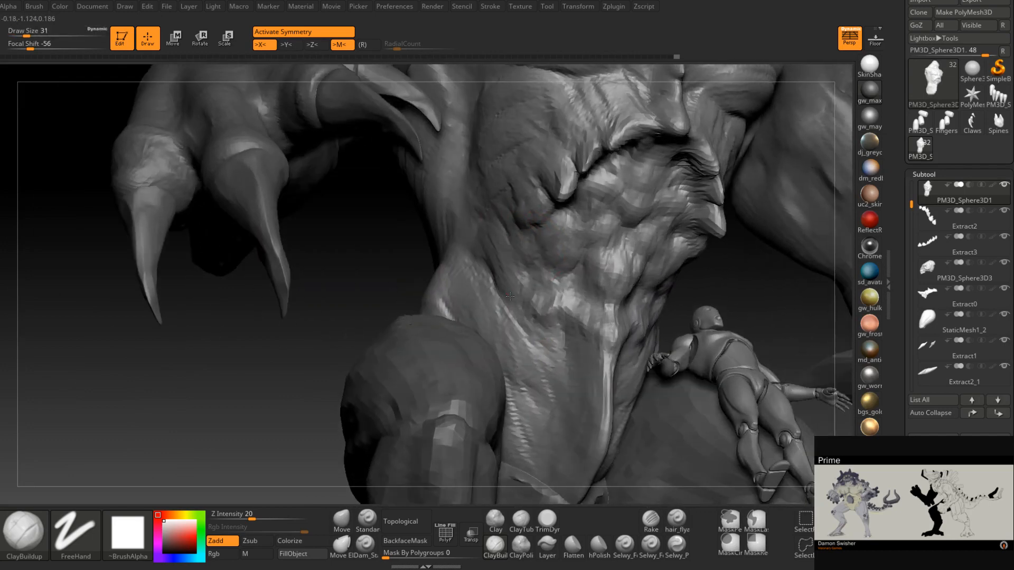
right_click_drag(532, 277, 609, 268)
- Carve creases between the side abdominal muscles below the rib spikes with Dam_Standard at draw size 14
left_click(365, 545)
right_click_drag(539, 254, 520, 248)
key("space")
left_click_drag(539, 247, 531, 245)
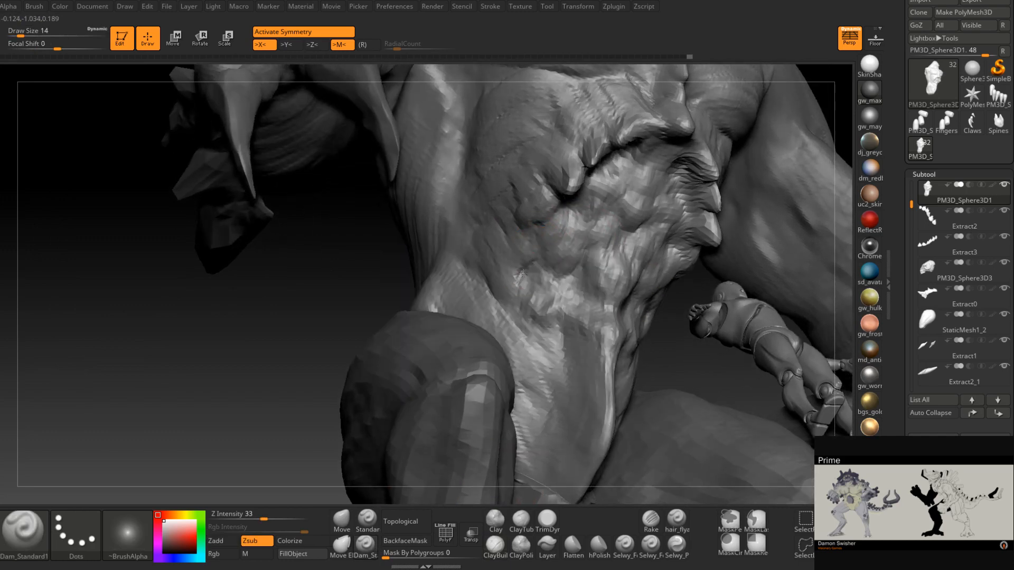
right_click_drag(505, 306, 536, 253)
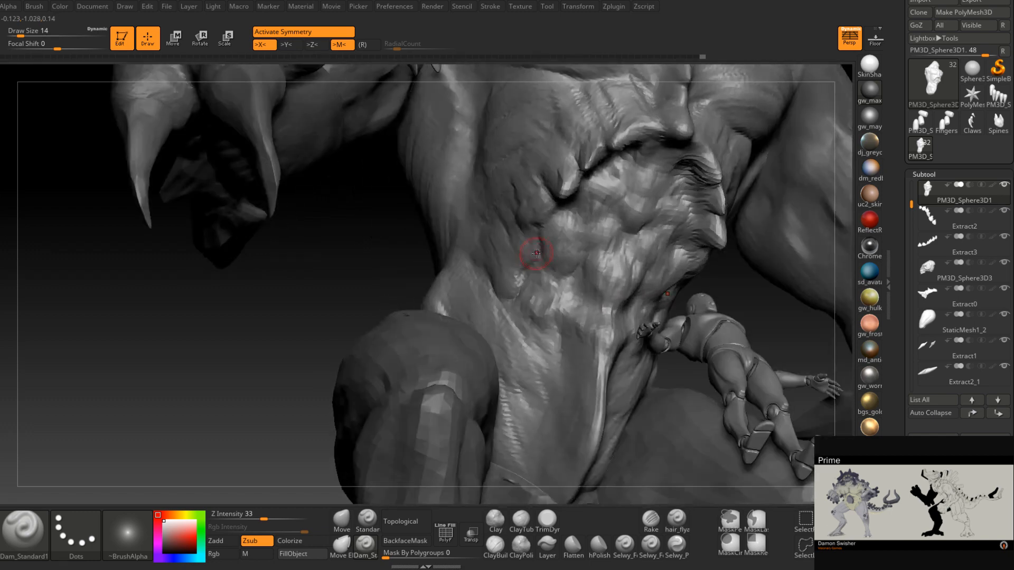
mouse_move(528, 291)
right_mouse_down()
mouse_move(520, 243)
mouse_move(550, 259)
mouse_move(561, 291)
mouse_move(573, 266)
mouse_move(649, 289)
mouse_move(628, 302)
right_mouse_up()
left_click_drag(629, 303, 615, 312)
mouse_move(615, 311)
right_mouse_down("ctrl")
mouse_move(636, 264)
mouse_move(670, 279)
mouse_move(633, 319)
mouse_move(611, 294)
mouse_move(583, 339)
mouse_move(520, 339)
mouse_move(590, 317)
right_mouse_up("ctrl")
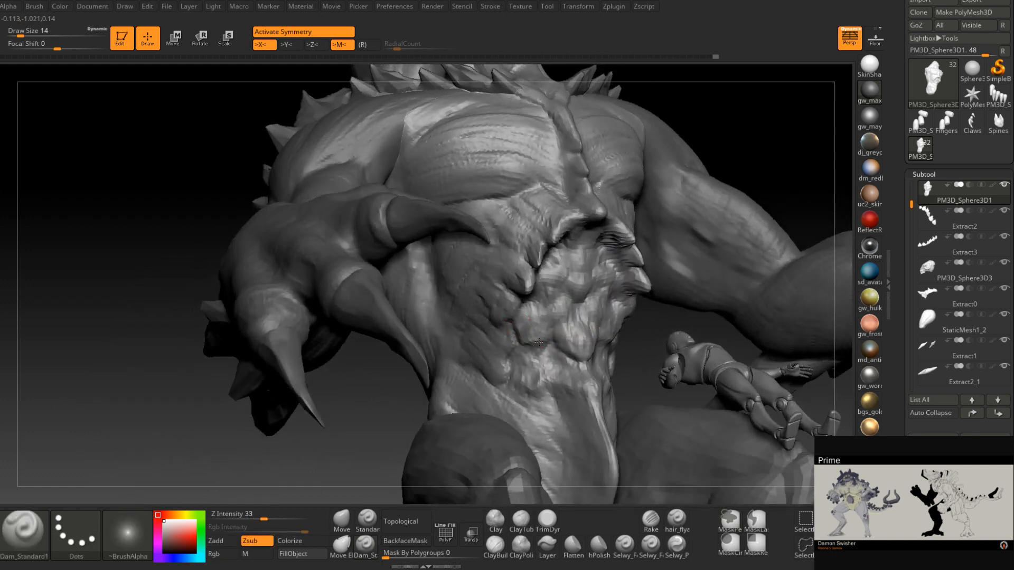
- Deepen the creases separating the upper and middle abdominal rows with Dam_Standard at draw size 14
right_click_drag(581, 355, 609, 339)
right_click_drag(577, 310, 577, 293)
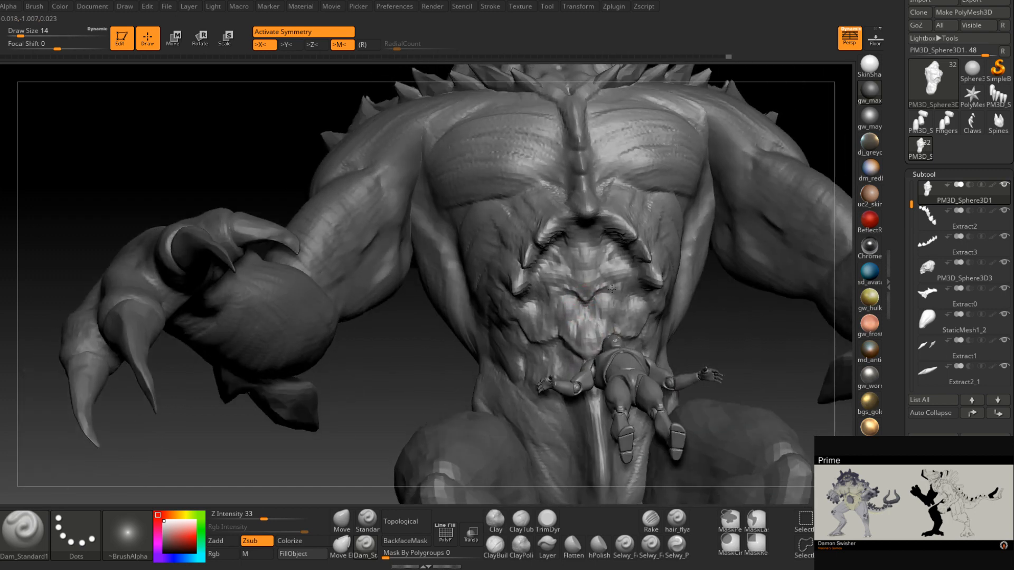
right_click_drag(631, 282, 607, 261)
left_click_drag(613, 246, 608, 266)
mouse_move(610, 269)
right_mouse_down()
mouse_move(590, 265)
mouse_move(616, 264)
mouse_move(615, 294)
mouse_move(643, 318)
mouse_move(599, 364)
right_mouse_up()
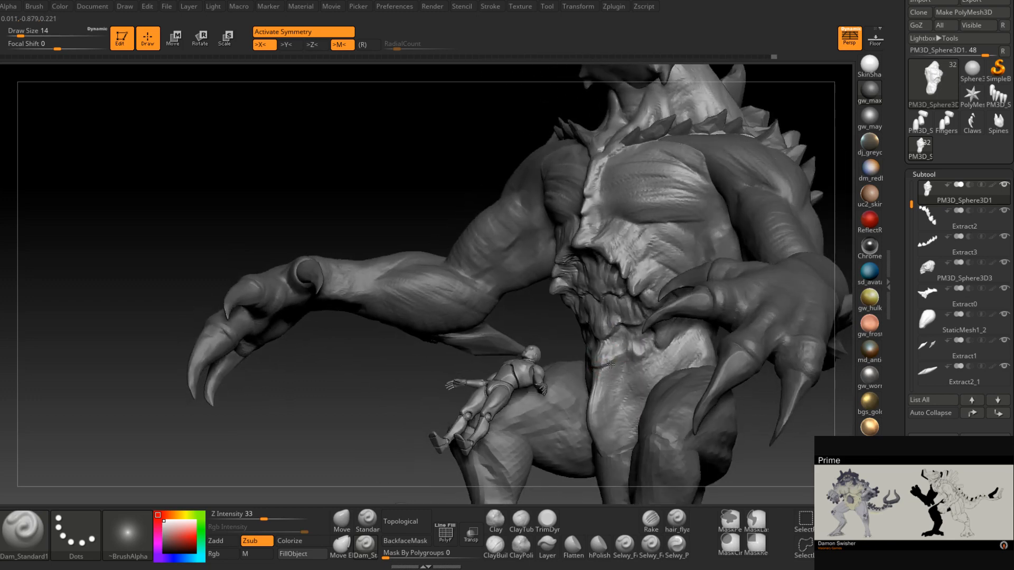
right_click_drag(607, 362, 617, 335)
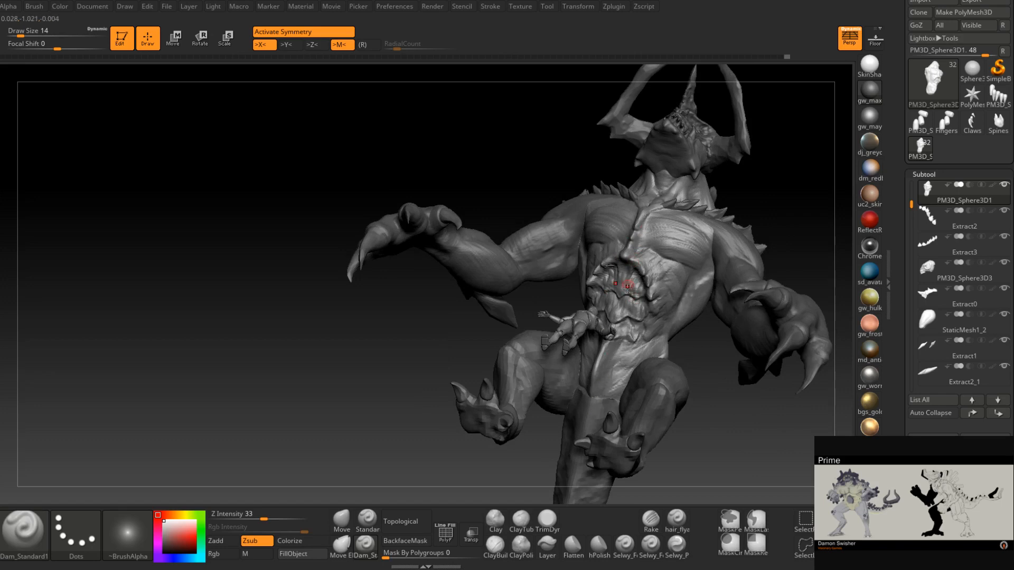
- Carve vertical and horizontal dividing lines into the lower abdomen with Dam_Standard at draw sizes 14 and 20
right_click_drag(593, 396, 644, 303)
mouse_move(635, 378)
right_mouse_down()
mouse_move(638, 362)
mouse_move(613, 355)
mouse_move(625, 363)
right_mouse_up()
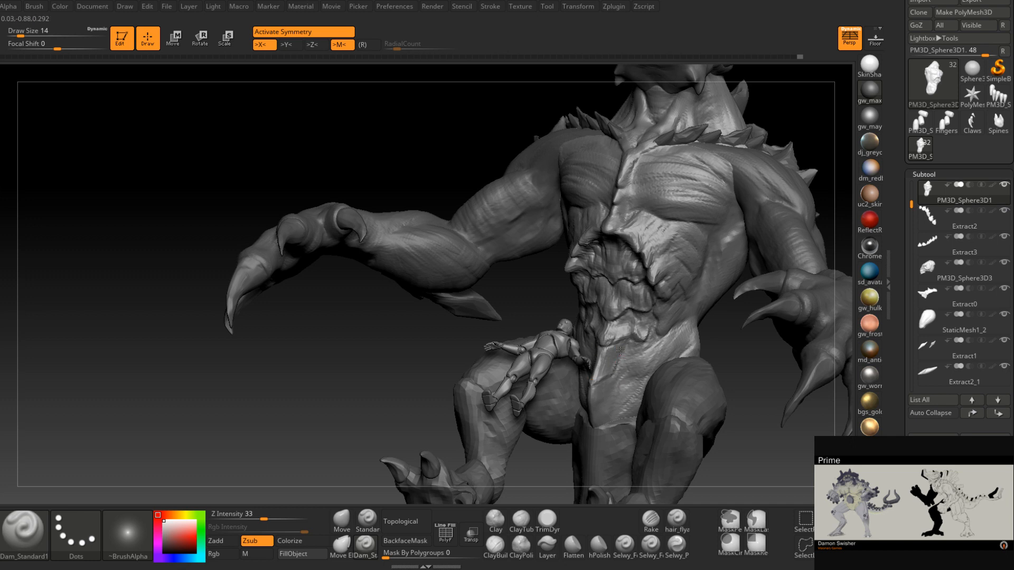
right_click_drag(594, 384, 630, 371)
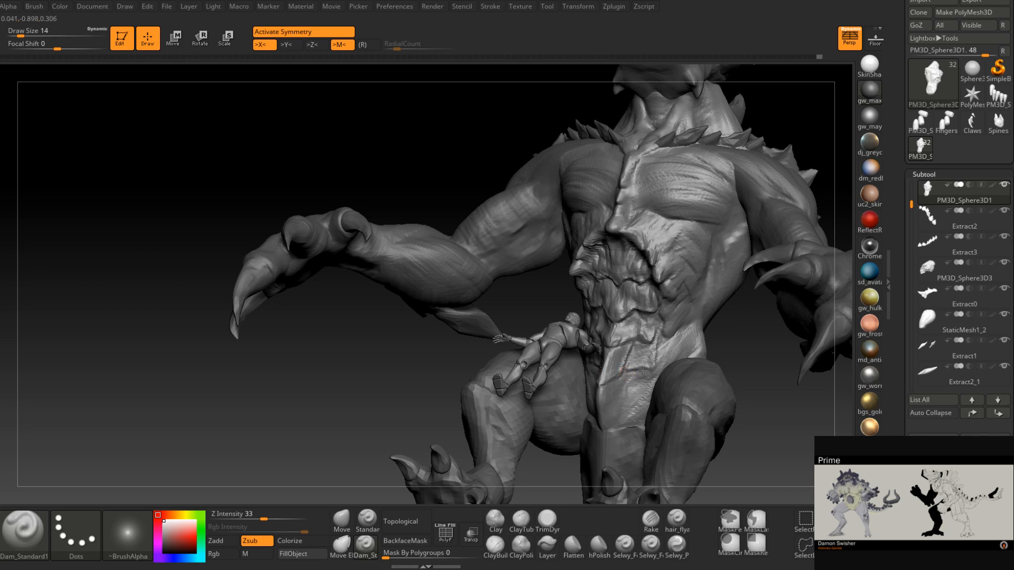
right_click_drag(647, 374, 651, 373)
key("space")
left_click_drag(650, 373, 663, 373)
right_click_drag(661, 352, 663, 362)
key("space")
mouse_move(663, 362)
left_mouse_down()
mouse_move(642, 366)
mouse_move(659, 348)
left_mouse_up()
right_click_drag(659, 348, 664, 338)
key("space")
left_click_drag(664, 339, 660, 338)
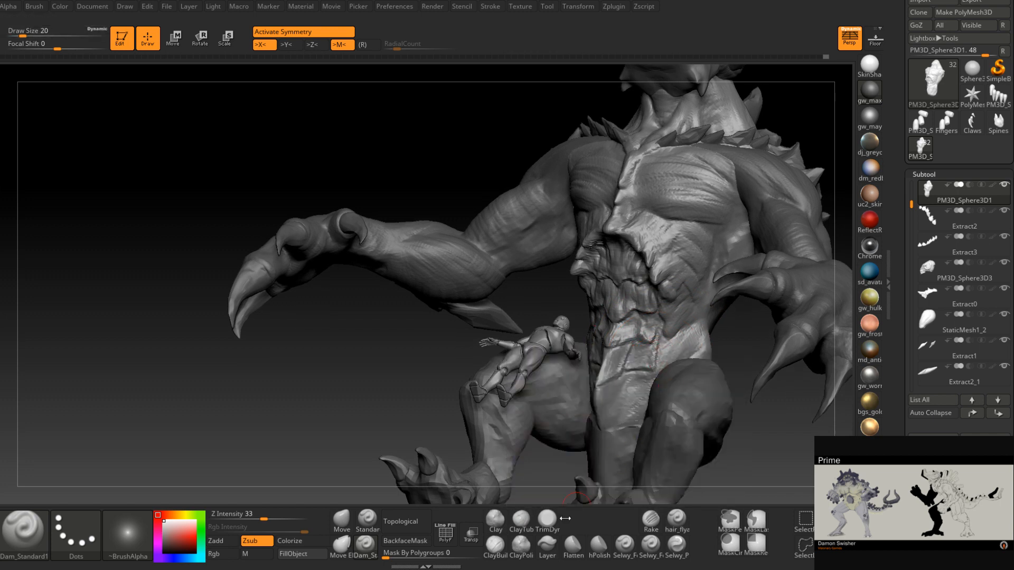
- Add clay volume to the lower abdominal segments with ClayBuildup, raising the draw size to 33
left_click(496, 545)
right_click_drag(647, 346, 662, 372)
key("space")
left_click_drag(662, 373, 686, 355)
right_click_drag(681, 355, 663, 355)
key("space")
left_click_drag(663, 355, 666, 354)
mouse_move(664, 350)
right_mouse_down()
mouse_move(672, 348)
mouse_move(653, 384)
mouse_move(616, 398)
right_mouse_up()
key("space")
left_click_drag(623, 390, 617, 389)
right_click_drag(617, 389, 619, 390)
key("space")
left_click_drag(619, 389, 627, 389)
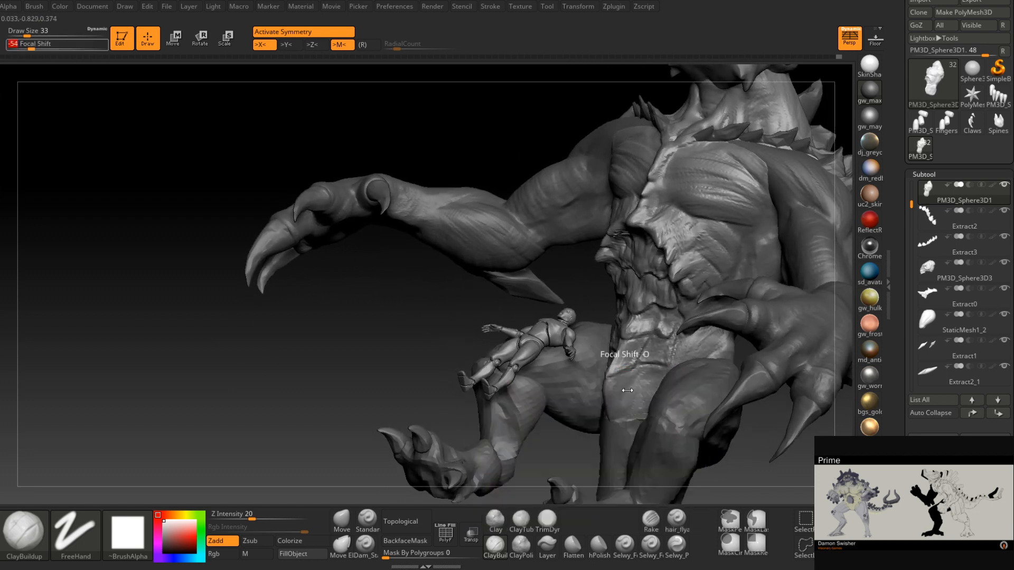
- Shape the lower abdomen toward the groin and hips with ClayBuildup at draw sizes 25 and 16
right_click_drag(627, 388, 634, 381)
key("space")
left_click_drag(632, 379, 615, 386)
mouse_move(608, 413)
right_mouse_down()
mouse_move(614, 403)
mouse_move(646, 410)
mouse_move(645, 344)
mouse_move(598, 280)
mouse_move(556, 327)
right_mouse_up()
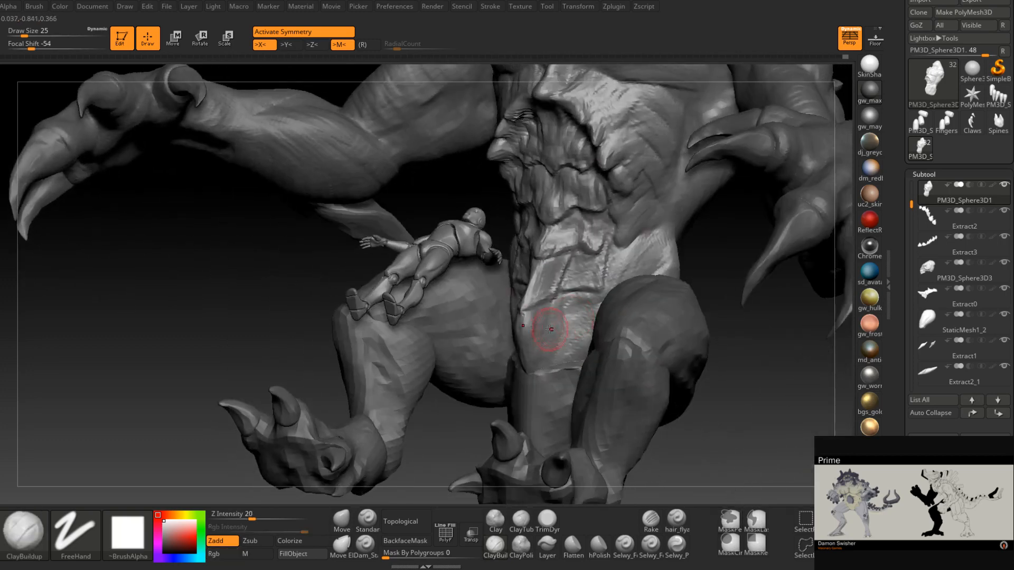
left_click_drag(526, 341, 527, 350)
mouse_move(527, 350)
right_mouse_down()
mouse_move(493, 345)
mouse_move(547, 340)
right_mouse_up()
key("space")
left_click_drag(547, 341, 536, 340)
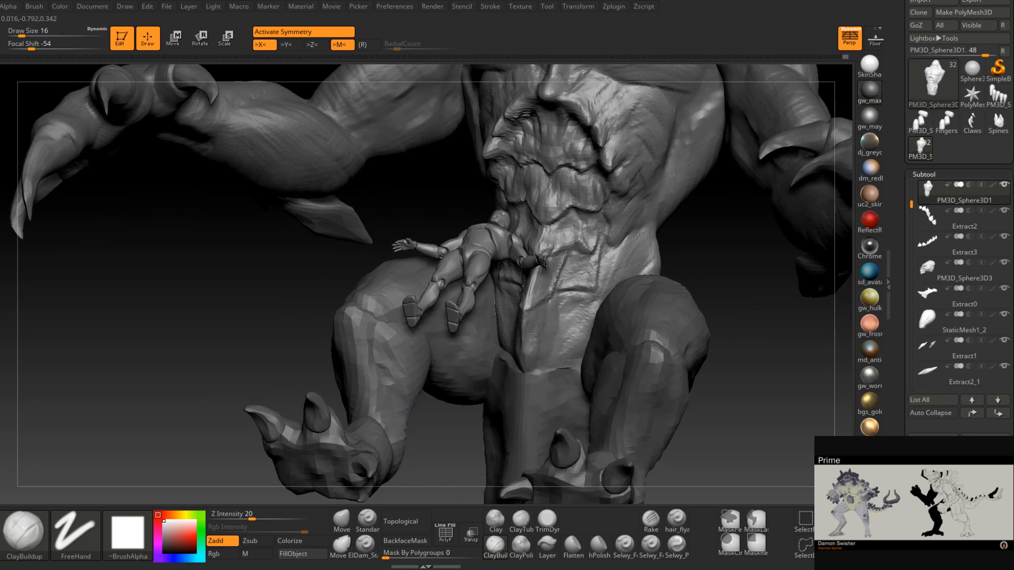
mouse_move(544, 312)
right_mouse_down()
mouse_move(527, 311)
mouse_move(558, 338)
mouse_move(550, 296)
mouse_move(560, 350)
mouse_move(549, 310)
right_mouse_up()
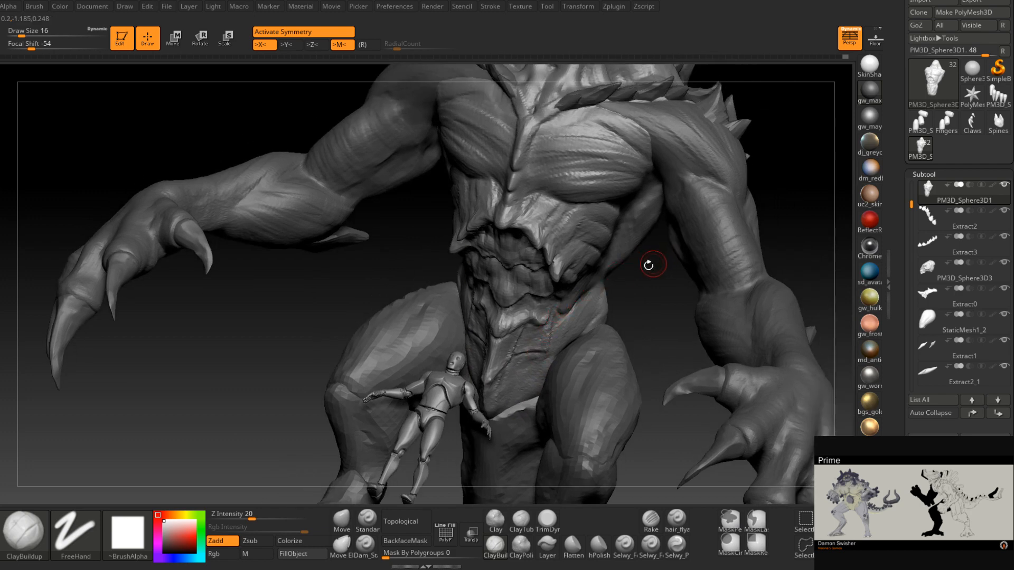
right_click_drag(612, 297, 622, 254)
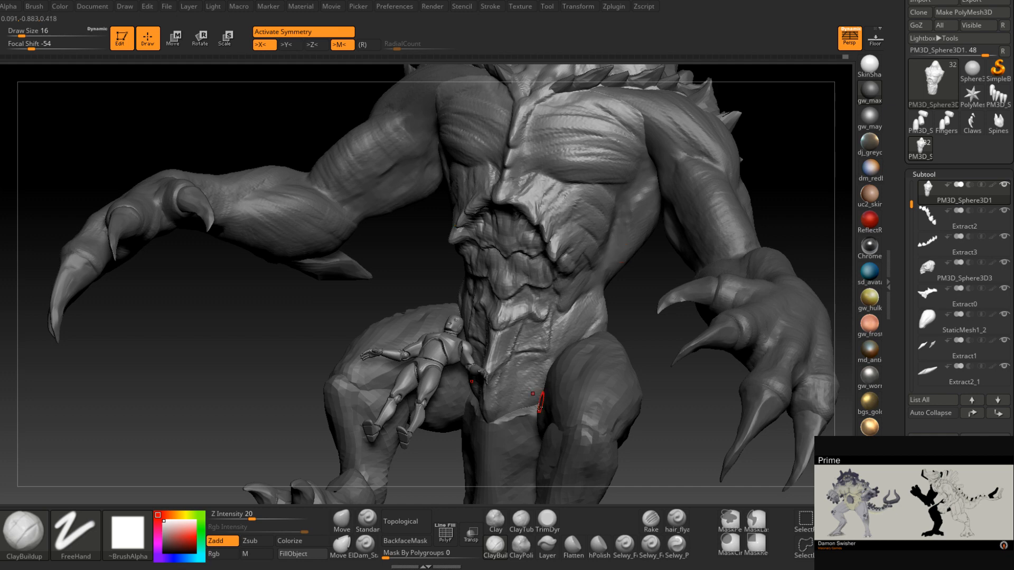
- Sculpt the lowest abdominal muscles between the thighs with ClayBuildup at draw size 18
mouse_move(518, 355)
right_mouse_down()
mouse_move(515, 304)
mouse_move(515, 364)
mouse_move(514, 317)
right_mouse_up()
key("space")
left_click_drag(514, 315, 518, 315)
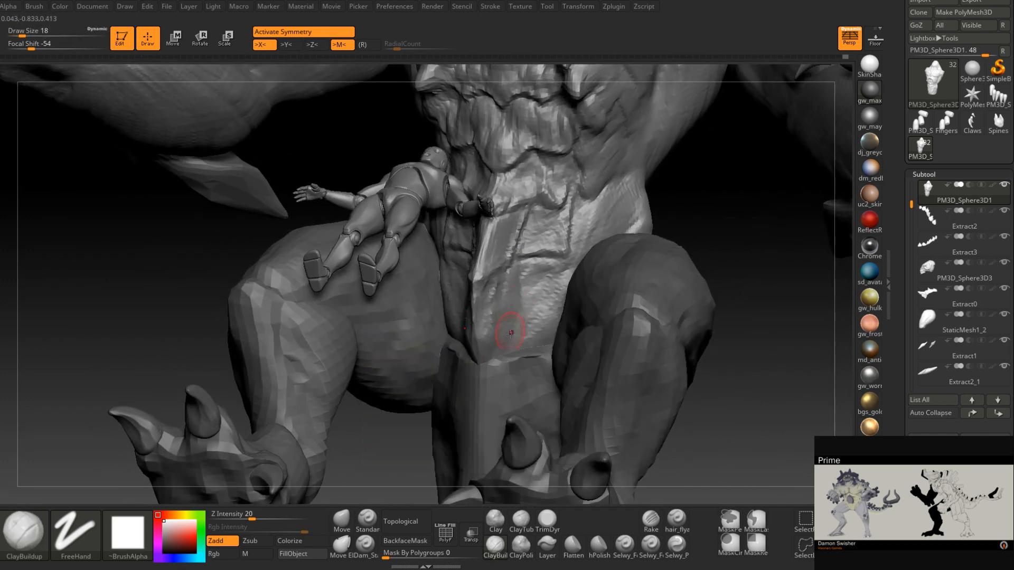
right_click_drag(509, 325, 519, 318)
mouse_move(490, 365)
right_mouse_down()
mouse_move(517, 285)
mouse_move(515, 308)
right_mouse_up()
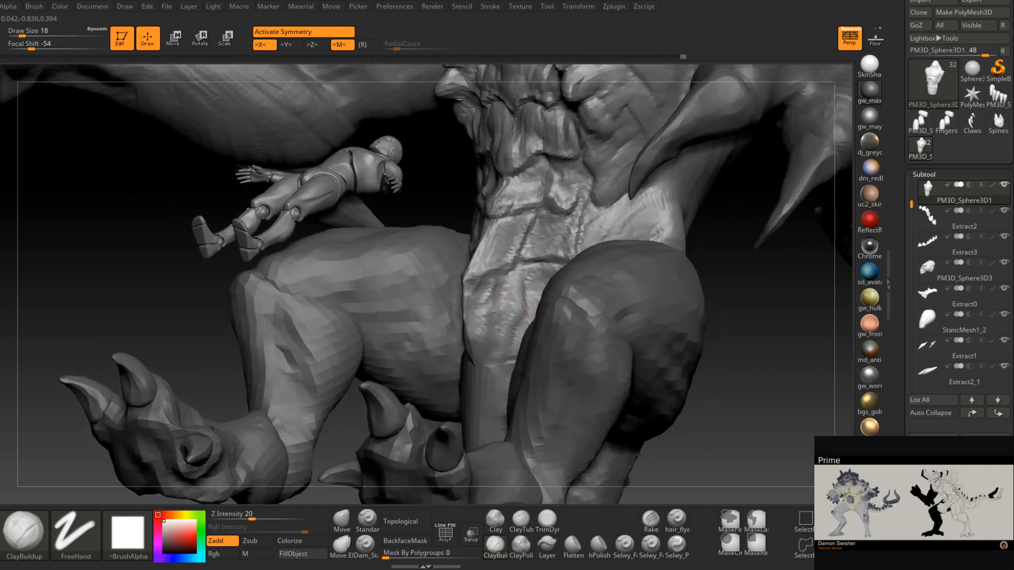
right_click_drag(499, 344, 523, 340)
mouse_move(519, 333)
left_mouse_down()
mouse_move(537, 289)
mouse_move(554, 288)
left_mouse_up()
mouse_move(558, 307)
right_mouse_down()
mouse_move(549, 296)
mouse_move(555, 303)
right_mouse_up()
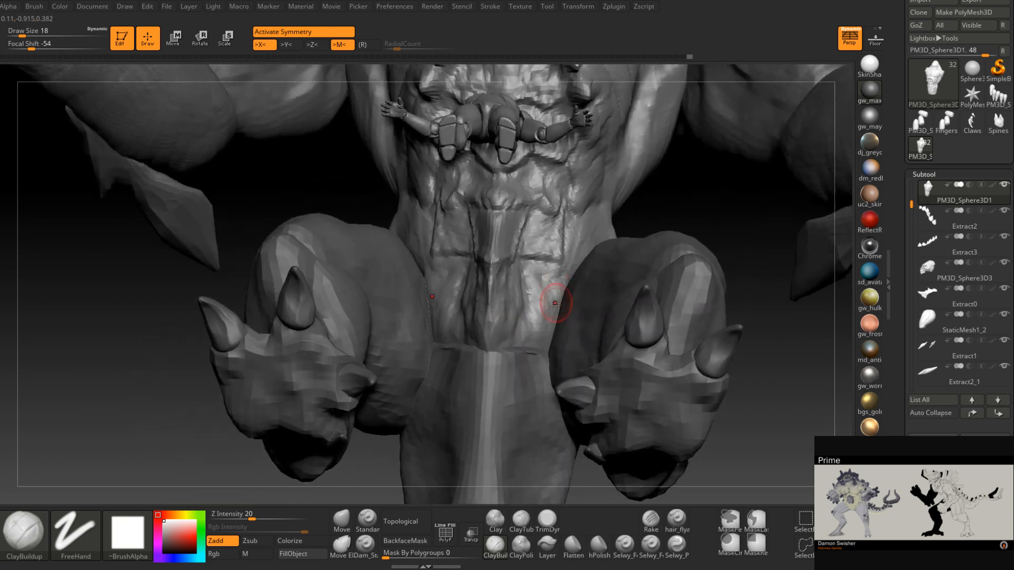
- Carve the outer side creases of the lower abdominal segments with Dam_Standard at draw size 18
left_click(365, 543)
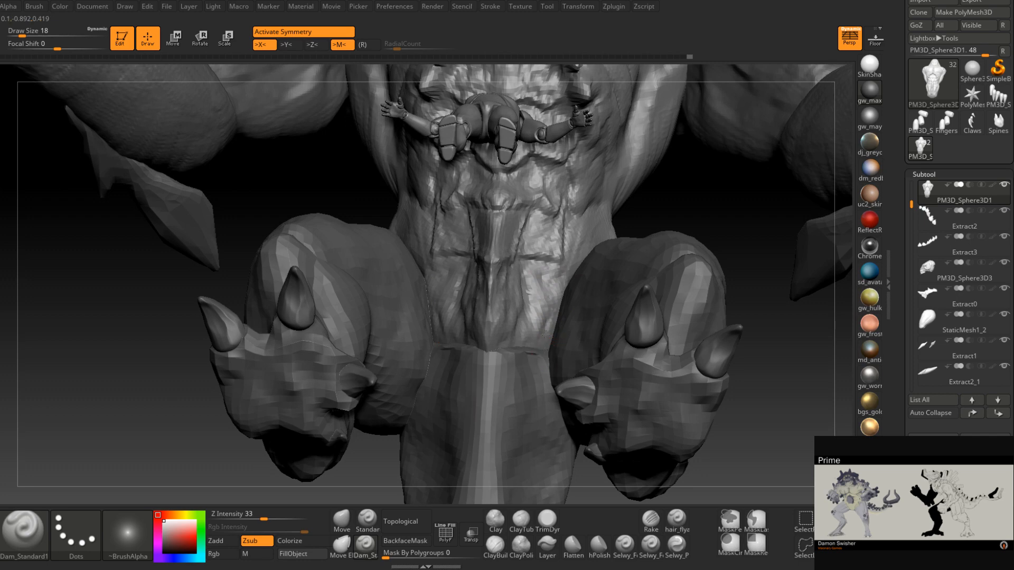
right_click_drag(551, 321, 559, 290)
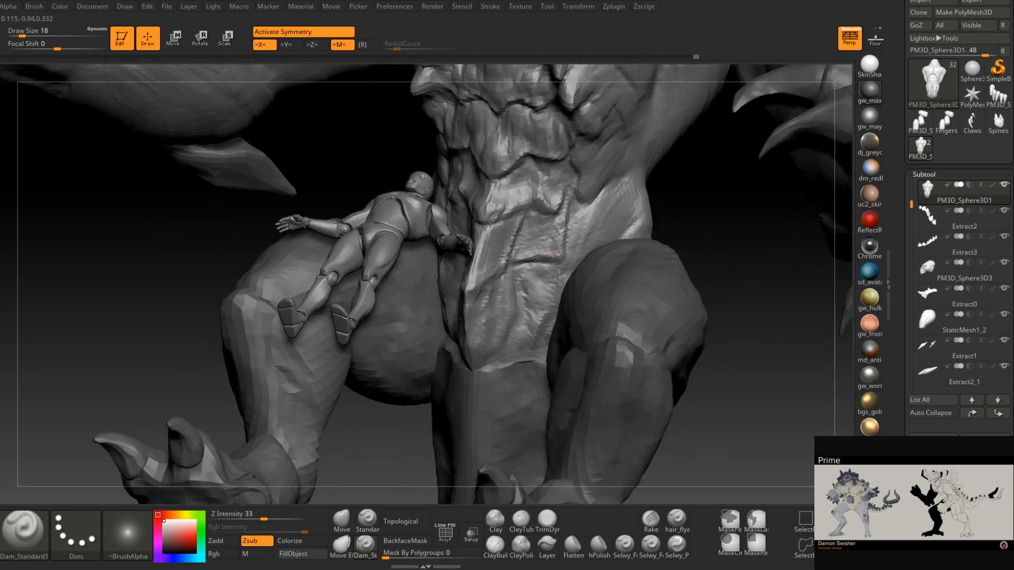
right_click_drag(529, 365, 547, 321)
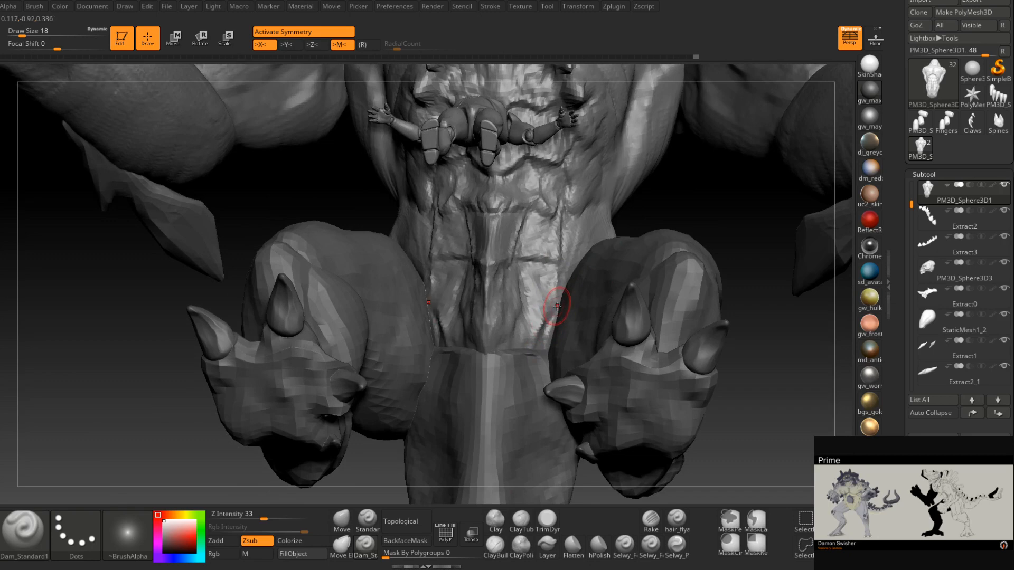
- Show the surrounding subtools as transparent, refine the creases near the groin with Dam_Standard, and restore the solid display
left_click(471, 534)
mouse_move(507, 385)
right_mouse_down()
mouse_move(560, 304)
mouse_move(527, 362)
mouse_move(555, 318)
mouse_move(541, 325)
mouse_move(525, 294)
mouse_move(543, 330)
mouse_move(504, 288)
mouse_move(543, 344)
mouse_move(584, 296)
mouse_move(543, 328)
mouse_move(560, 325)
mouse_move(534, 354)
right_mouse_up()
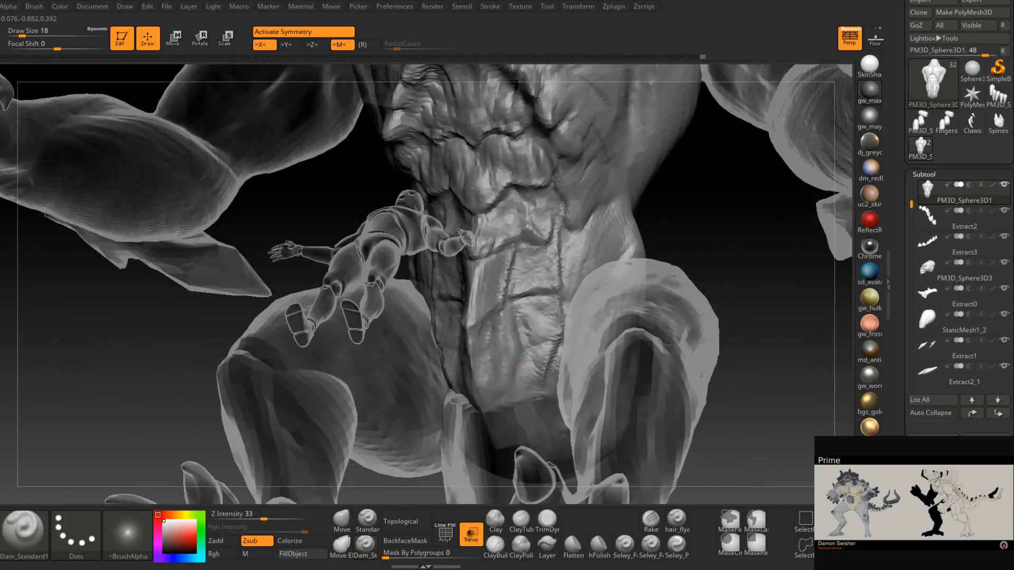
mouse_move(521, 363)
right_mouse_down()
mouse_move(504, 357)
mouse_move(539, 359)
mouse_move(557, 339)
mouse_move(538, 328)
mouse_move(562, 320)
mouse_move(545, 344)
mouse_move(554, 355)
mouse_move(543, 411)
right_mouse_up()
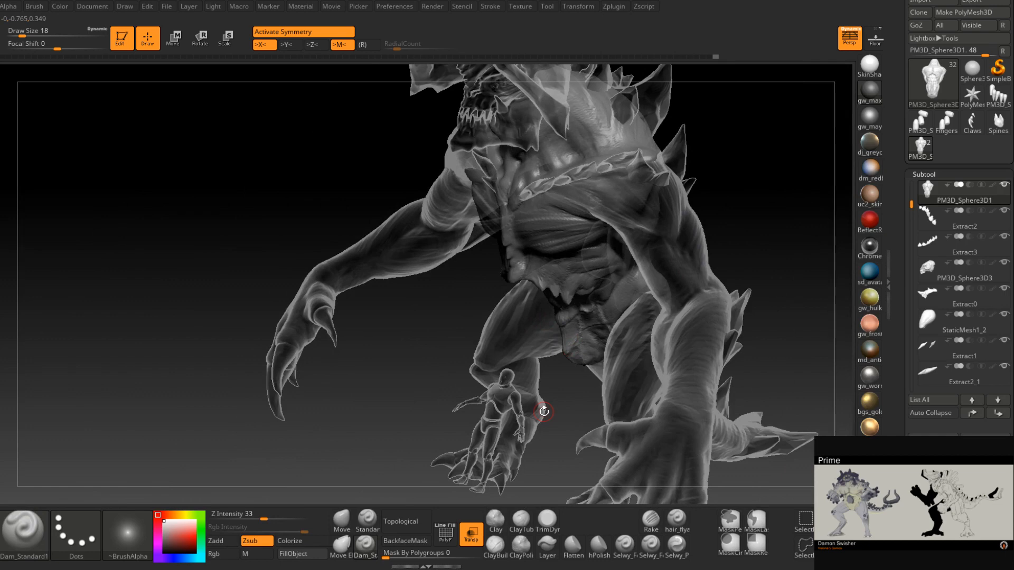
left_click(471, 534)
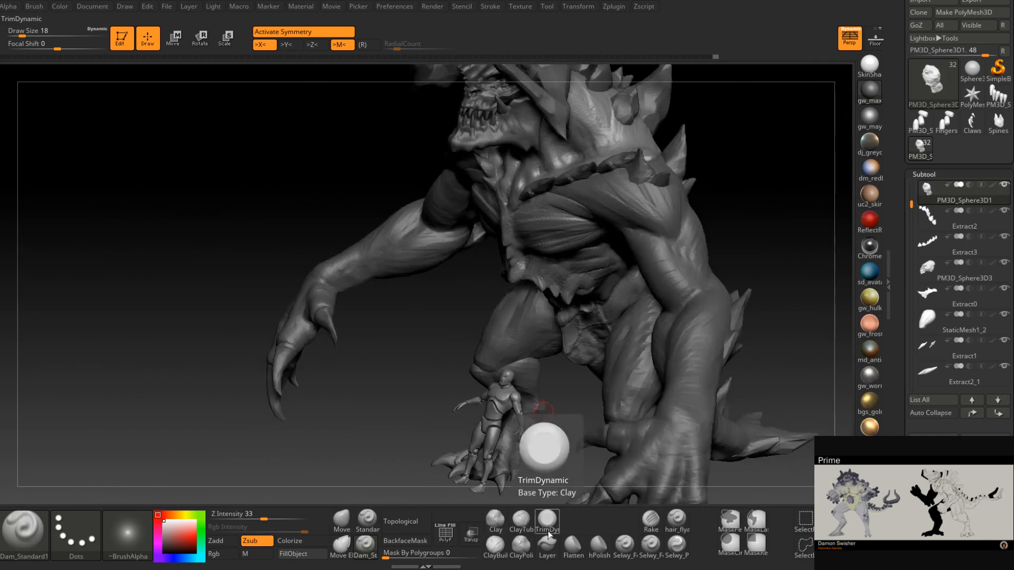
mouse_move(549, 332)
right_mouse_down()
mouse_move(664, 308)
mouse_move(654, 306)
right_mouse_up()
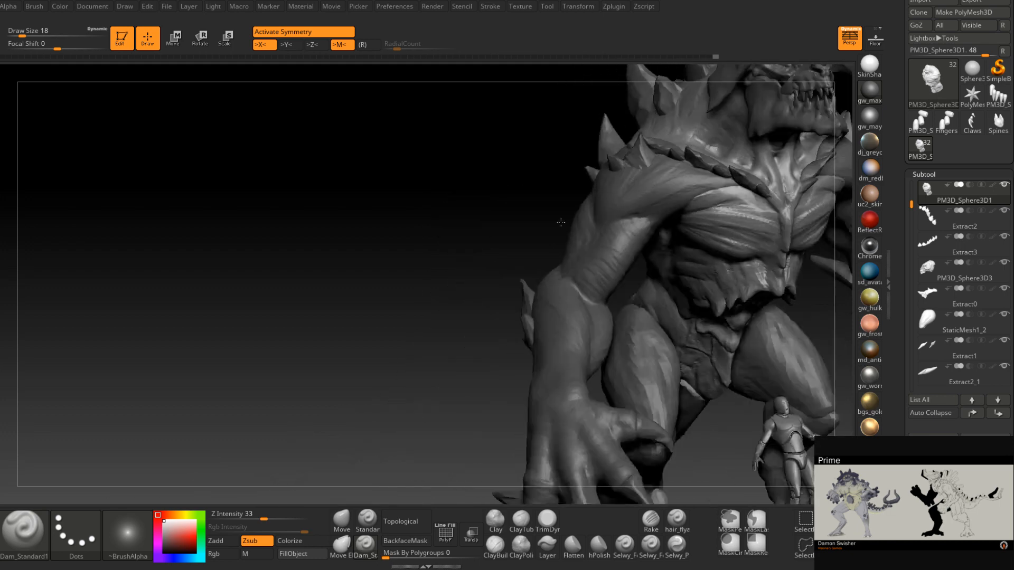
- Build up the muscle strands running from the sternum over the rib arch with ClayBuildup at draw size 23
mouse_move(623, 338)
right_mouse_down("ctrl")
mouse_move(624, 298)
mouse_move(610, 288)
mouse_move(606, 258)
right_mouse_up("ctrl")
key("space")
left_click_drag(608, 302, 616, 301)
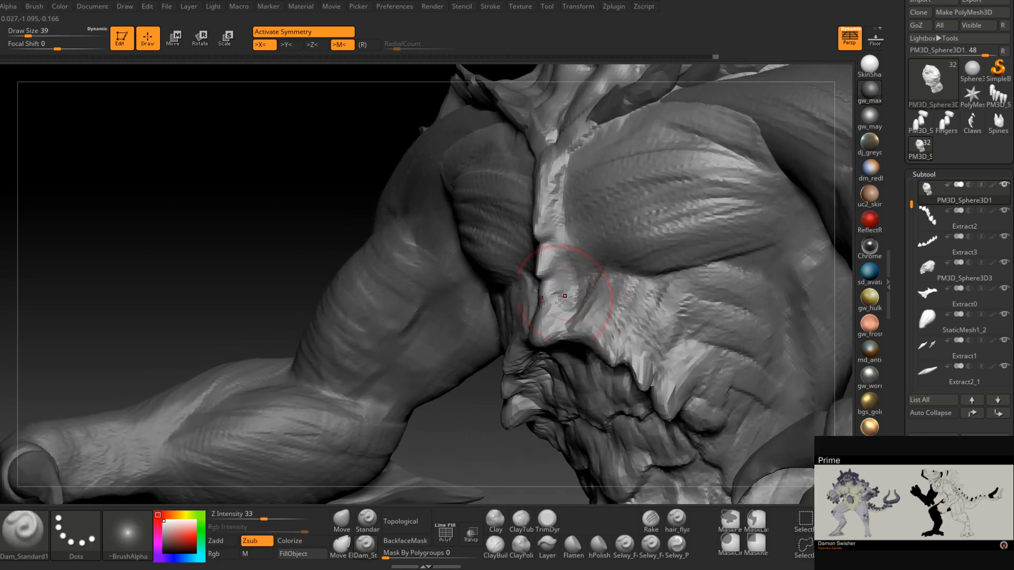
left_click(495, 546)
right_click_drag(592, 337, 618, 299)
key("space")
mouse_move(617, 298)
left_mouse_down()
mouse_move(587, 314)
mouse_move(619, 296)
left_mouse_up()
right_click_drag(642, 318, 603, 312)
mouse_move(603, 312)
left_mouse_down()
mouse_move(610, 302)
mouse_move(655, 313)
mouse_move(623, 284)
mouse_move(591, 306)
left_mouse_up()
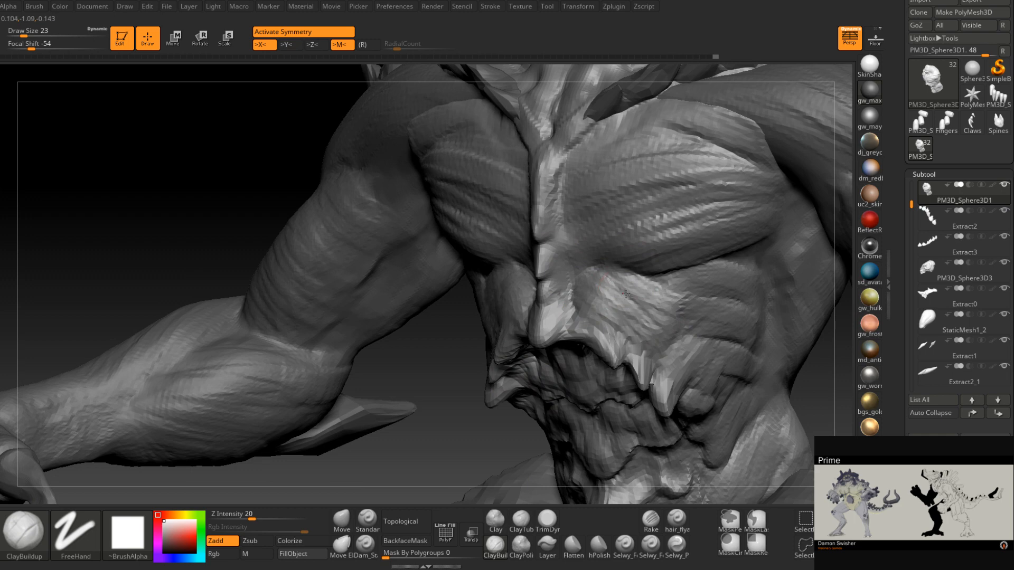
right_click_drag(625, 294, 610, 294)
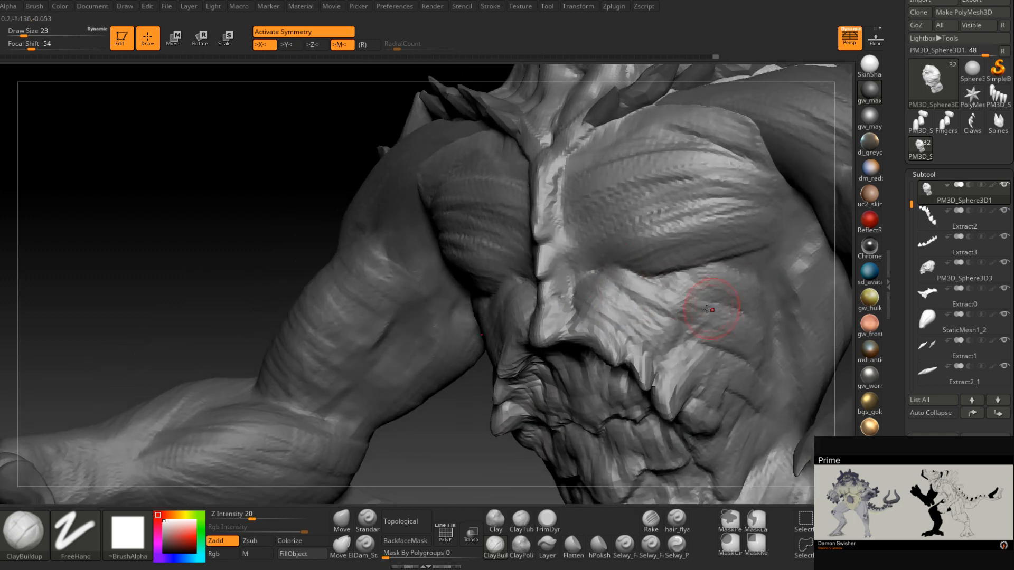
- Refine the side ribs below the pectorals with ClayBuildup and save the project
right_click_drag(707, 310, 682, 299)
left_click_drag(674, 304, 652, 319)
mouse_move(683, 310)
right_mouse_down()
mouse_move(717, 332)
mouse_move(695, 352)
mouse_move(691, 324)
mouse_move(708, 331)
right_mouse_up()
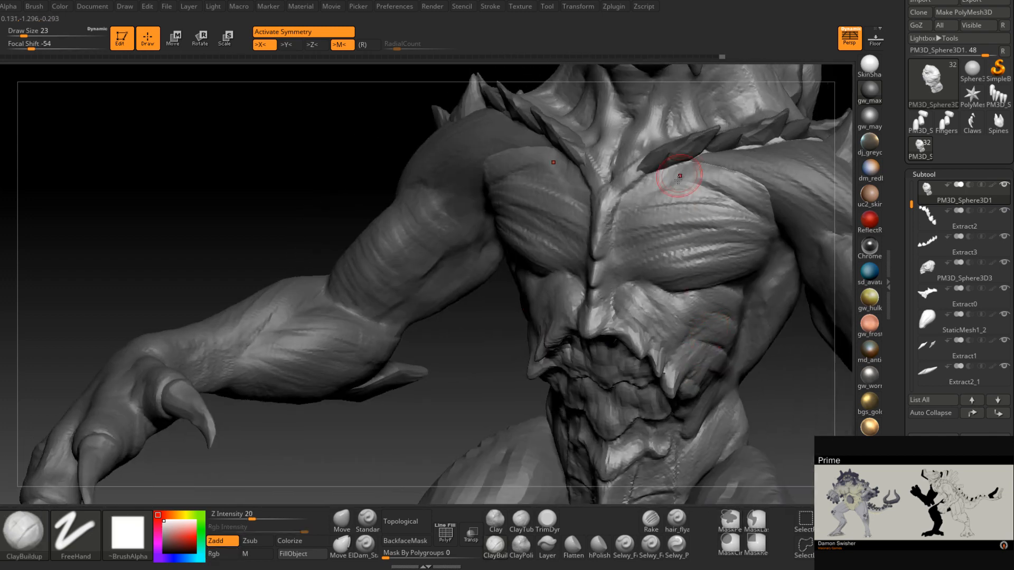
right_click_drag(681, 282, 683, 287)
key("ctrl+s")
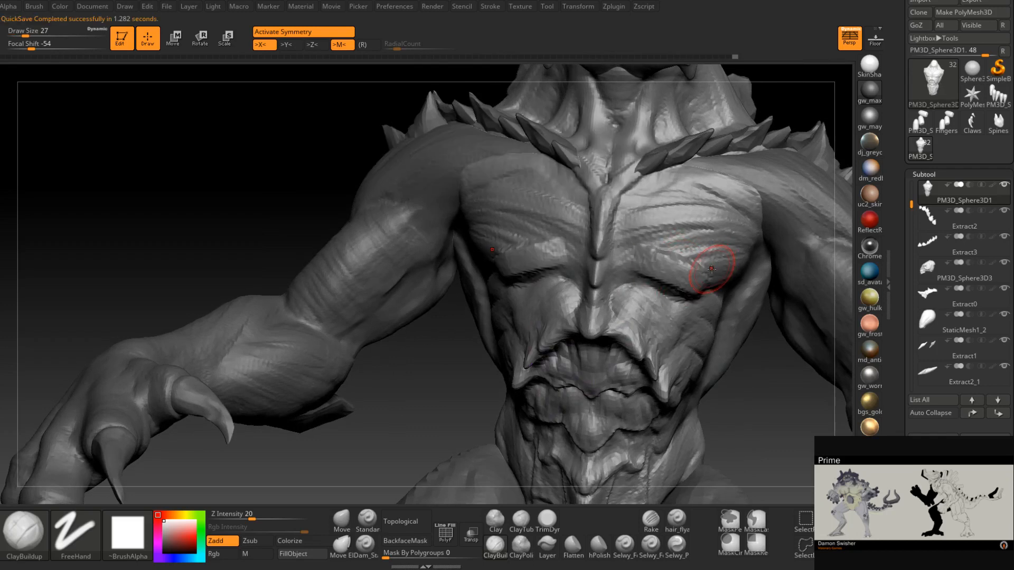
- Undo the first pectoral stroke and rework the pectoral muscles' volume with ClayBuildup at draw size 46
left_click_drag(660, 255, 711, 270)
key("ctrl+z")
right_click_drag(681, 280, 623, 322)
key("space")
mouse_move(655, 263)
left_mouse_down()
mouse_move(681, 250)
mouse_move(636, 220)
mouse_move(707, 261)
mouse_move(721, 255)
left_mouse_up()
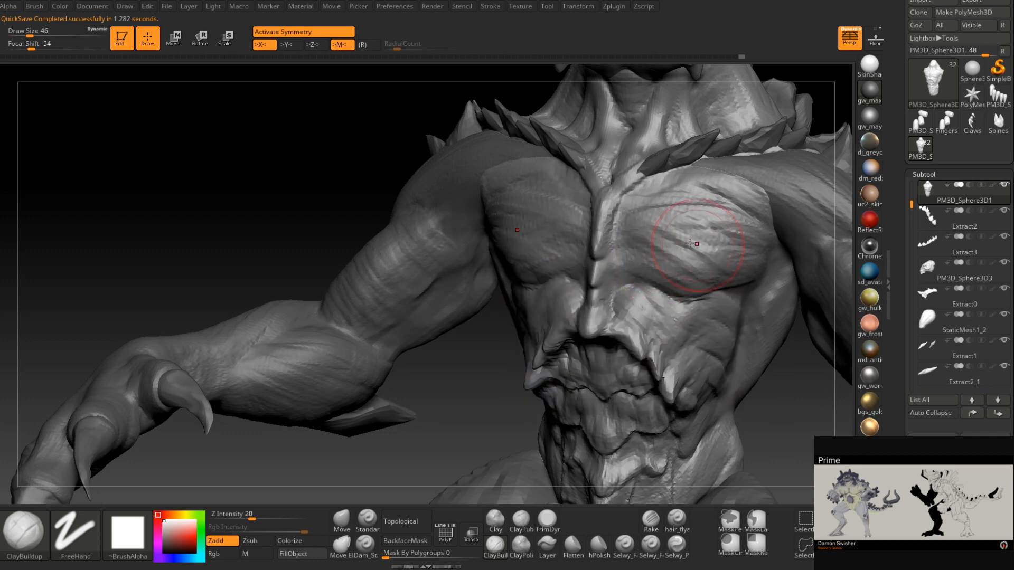
right_click_drag(697, 245, 645, 211)
mouse_move(647, 210)
left_mouse_down()
mouse_move(653, 196)
mouse_move(718, 209)
mouse_move(681, 179)
mouse_move(739, 201)
mouse_move(695, 188)
mouse_move(658, 204)
mouse_move(723, 262)
mouse_move(642, 248)
left_mouse_up()
- Refine the pectoral muscle surface with ClayBuildup at draw size 29
mouse_move(760, 301)
right_mouse_down()
mouse_move(706, 265)
mouse_move(734, 264)
mouse_move(718, 270)
right_mouse_up()
right_click(719, 260)
right_click(717, 271)
left_click_drag(717, 270, 711, 271)
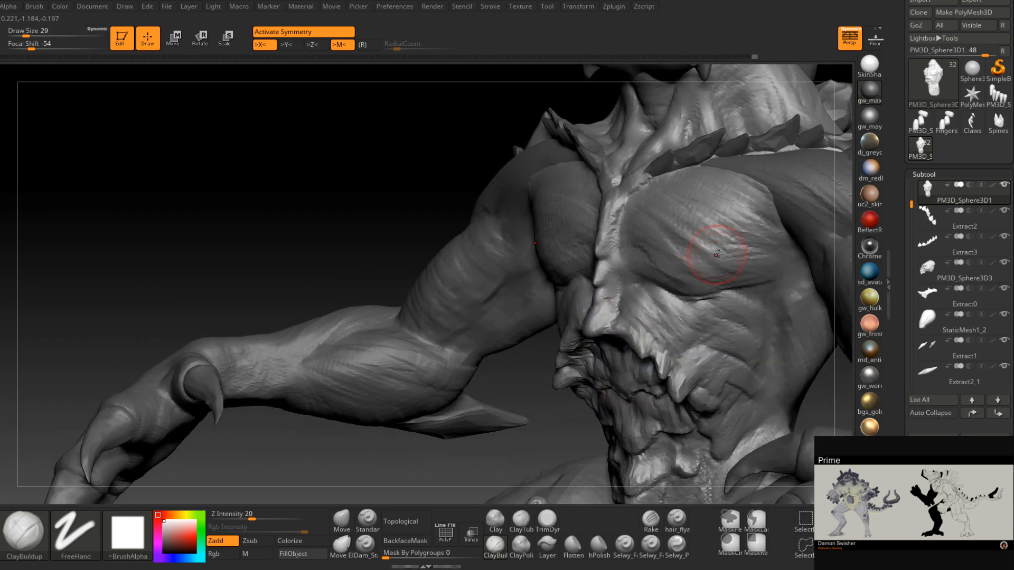
- Carve muscle fibre creases across the pectorals with Dam_Standard at draw size 29
left_click(367, 547)
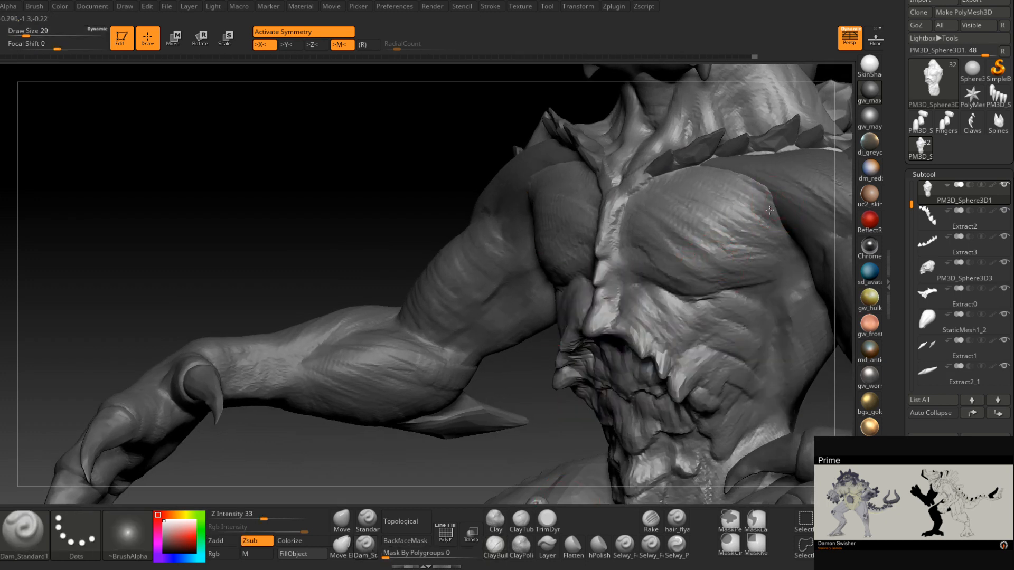
left_click_drag(757, 218, 730, 256)
right_click_drag(712, 291, 731, 257)
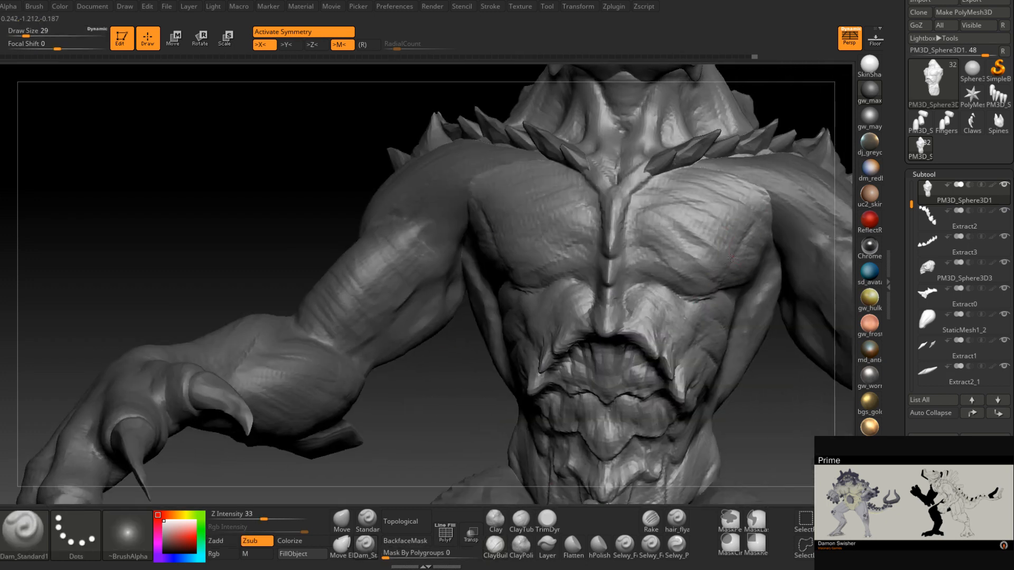
right_click_drag(701, 311, 726, 279)
right_click_drag(684, 338, 709, 302)
left_click_drag(710, 302, 681, 351)
- Cut finer creases beneath the pectorals and along the side ribs with Dam_Standard at draw size 14
right_click_drag(679, 355, 681, 347)
key("space")
left_click_drag(680, 347, 673, 347)
right_click_drag(715, 301, 739, 301)
key("space")
left_click_drag(703, 289, 693, 296)
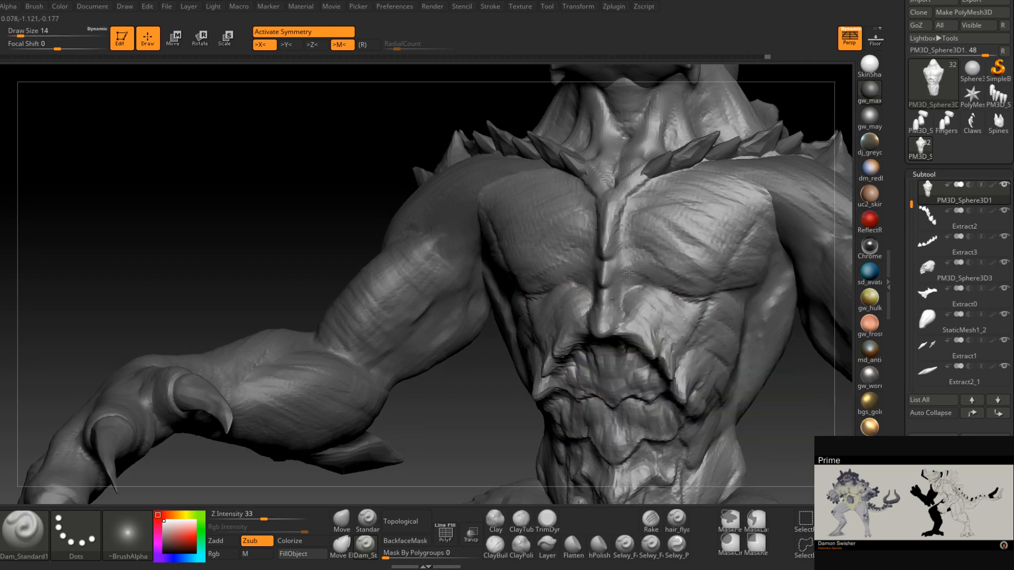
- Carve fine creases along the lower and outer edges of the pectorals with Dam_Standard at draw size 14
right_click_drag(708, 287, 701, 288)
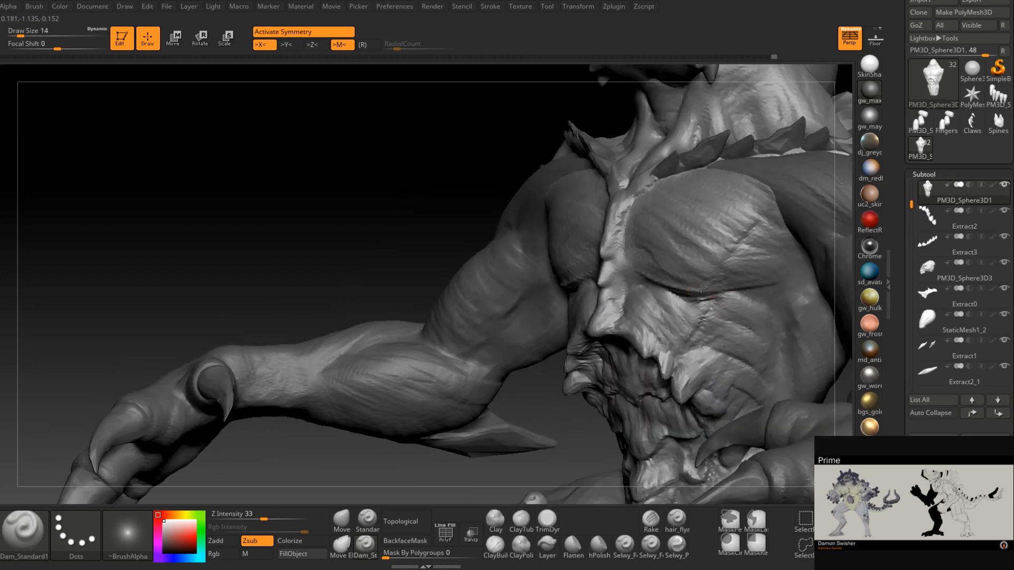
right_click_drag(773, 213, 778, 213)
left_click_drag(773, 214, 693, 297)
right_click_drag(696, 296, 713, 290)
left_click_drag(714, 290, 667, 295)
mouse_move(742, 286)
right_mouse_down()
mouse_move(724, 275)
mouse_move(735, 280)
right_mouse_up()
right_click_drag(778, 216, 746, 267)
- Build up the muscle between the pectorals and the upper side ribs with ClayBuildup at draw size 23
left_click(547, 520)
key("space")
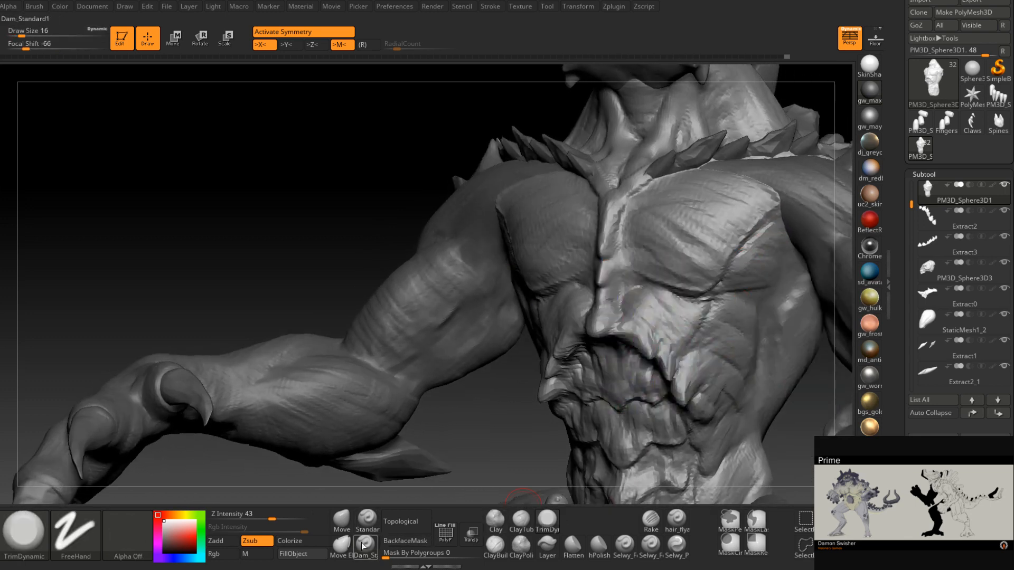
left_click(494, 544)
right_click_drag(739, 264, 772, 234)
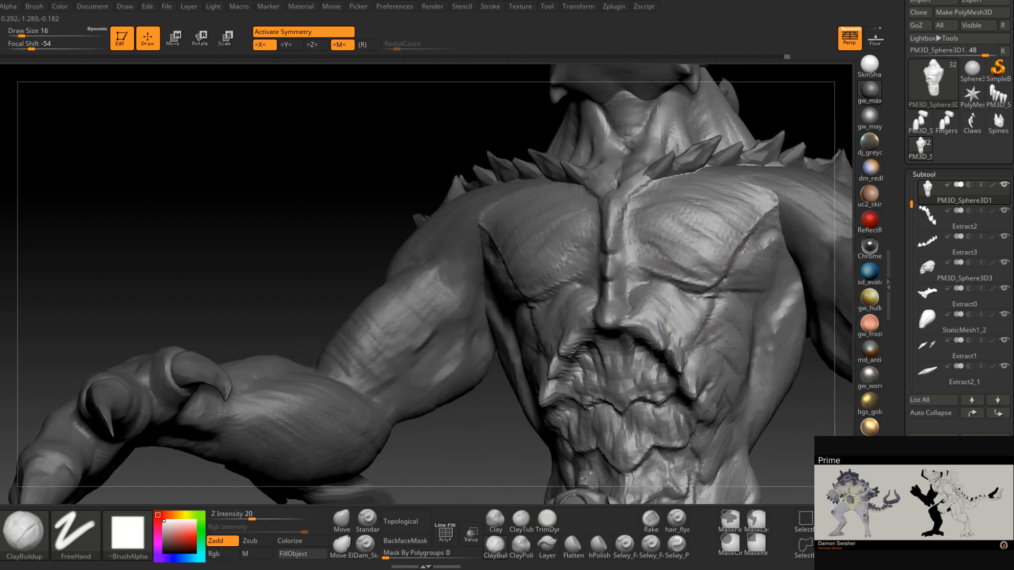
mouse_move(764, 273)
right_mouse_down()
mouse_move(758, 283)
mouse_move(776, 235)
mouse_move(769, 226)
mouse_move(783, 249)
mouse_move(763, 271)
mouse_move(681, 301)
mouse_move(714, 280)
right_mouse_up()
key("space")
left_click_drag(713, 277, 719, 275)
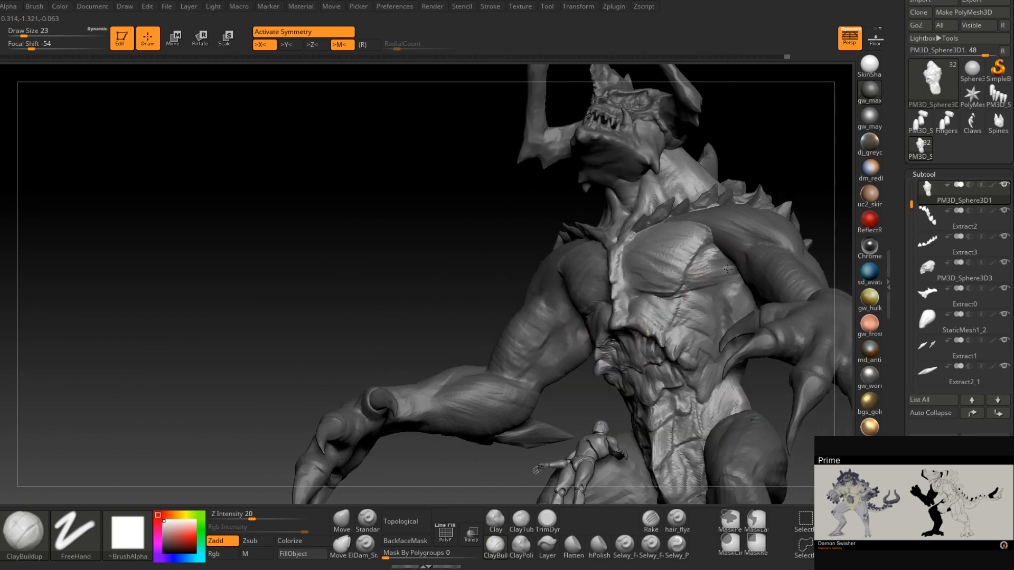
- Add volume to the side of the ribcage below the armpit with ClayBuildup at draw size 37
mouse_move(719, 281)
right_mouse_down()
mouse_move(710, 286)
mouse_move(746, 304)
right_mouse_up()
key("space")
left_click(742, 289)
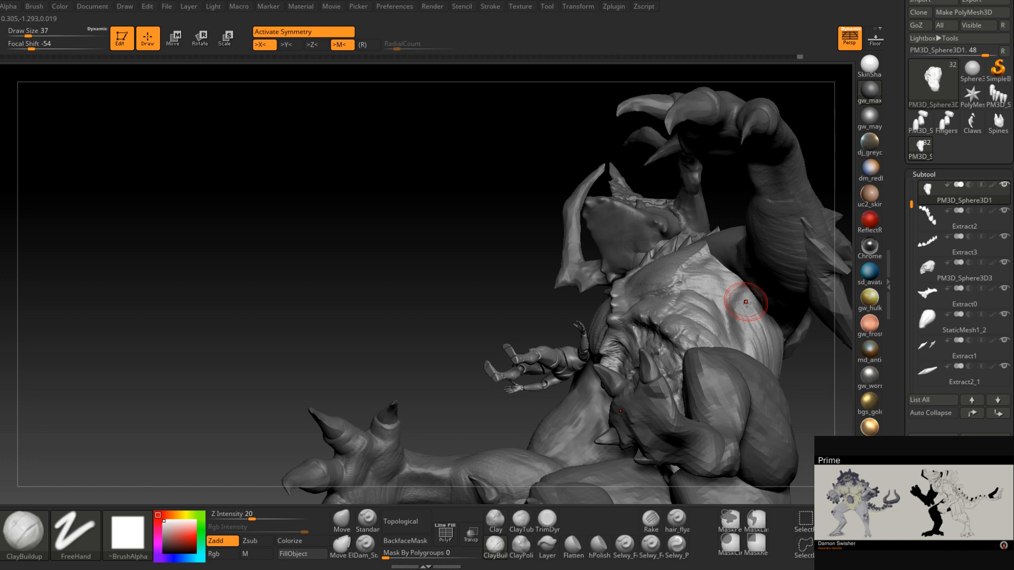
right_click_drag(750, 320, 755, 353)
right_click_drag(760, 387, 787, 322)
mouse_move(788, 359)
right_mouse_down()
mouse_move(624, 343)
mouse_move(649, 324)
mouse_move(658, 328)
mouse_move(612, 348)
mouse_move(558, 280)
mouse_move(551, 248)
mouse_move(560, 249)
right_mouse_up()
right_click_drag(579, 303, 551, 272)
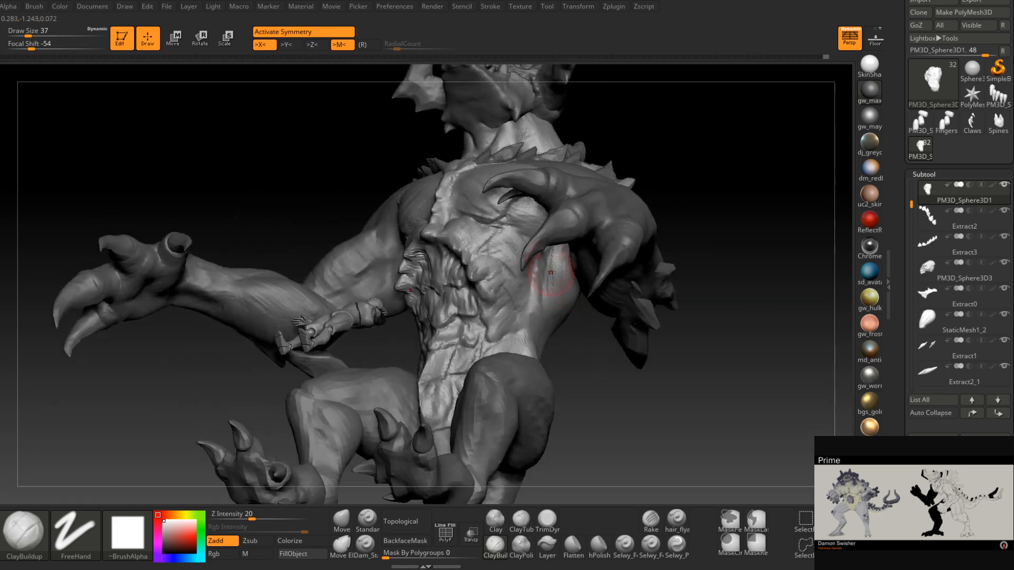
right_click_drag(545, 306, 552, 282)
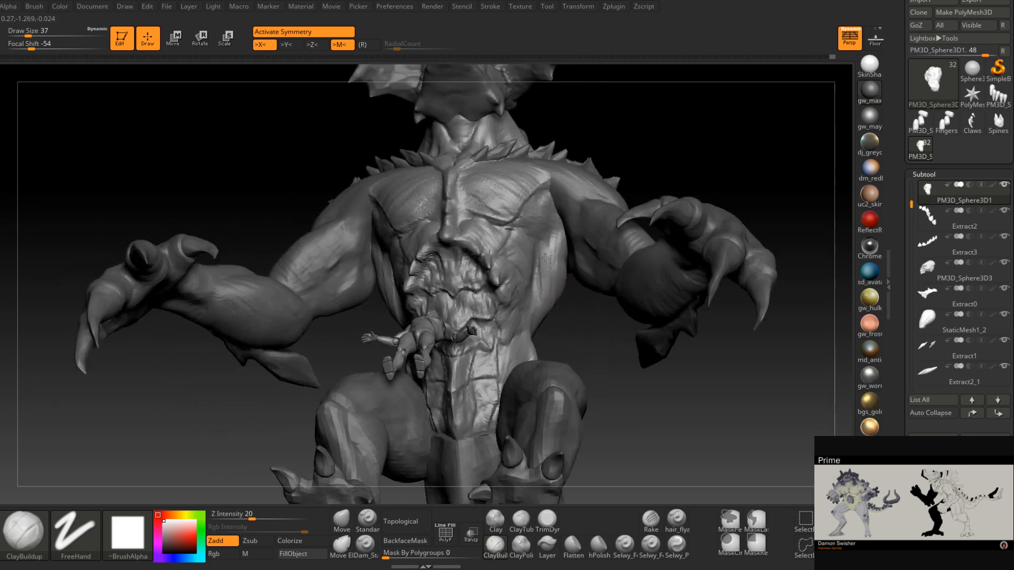
- Refine the rib and flank muscles on the torso's side with ClayBuildup at draw size 27
mouse_move(546, 323)
right_mouse_down()
mouse_move(531, 259)
mouse_move(503, 271)
mouse_move(506, 312)
mouse_move(552, 255)
mouse_move(528, 269)
mouse_move(507, 254)
right_mouse_up()
key("space")
key("space")
mouse_move(556, 247)
left_mouse_down()
mouse_move(549, 234)
mouse_move(544, 267)
mouse_move(556, 244)
left_mouse_up()
right_click_drag(556, 247, 546, 264)
mouse_move(541, 253)
left_mouse_down()
mouse_move(550, 261)
mouse_move(542, 242)
mouse_move(560, 237)
left_mouse_up()
mouse_move(544, 280)
right_mouse_down()
mouse_move(531, 285)
mouse_move(535, 294)
right_mouse_up()
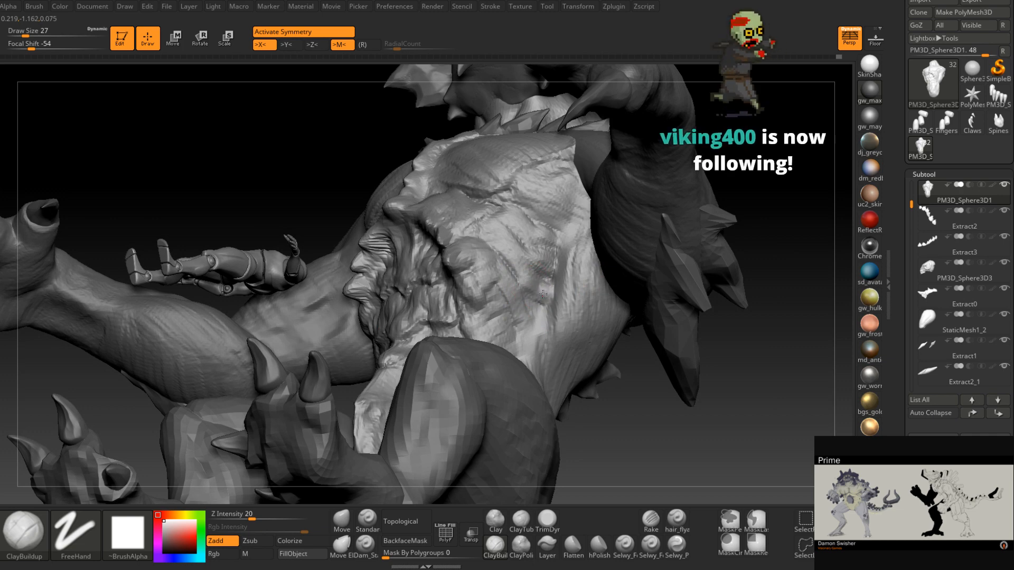
mouse_move(515, 317)
right_mouse_down()
mouse_move(540, 316)
mouse_move(545, 369)
mouse_move(533, 358)
mouse_move(544, 343)
mouse_move(564, 345)
mouse_move(575, 324)
mouse_move(561, 321)
mouse_move(573, 338)
mouse_move(628, 255)
mouse_move(557, 307)
mouse_move(655, 321)
mouse_move(649, 332)
right_mouse_up()
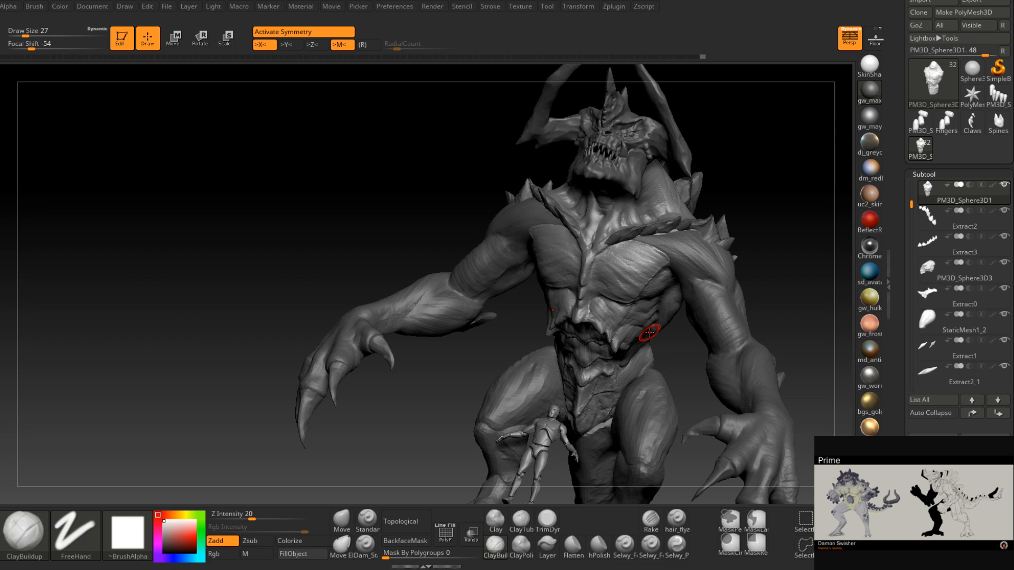
- Select the arms subtool and carve creases across the front of the shoulders with Dam_Standard at draw size 22
mouse_move(693, 325)
right_mouse_down()
mouse_move(690, 348)
mouse_move(615, 327)
right_mouse_up()
mouse_move(615, 327)
right_mouse_down("ctrl")
mouse_move(610, 279)
mouse_move(624, 234)
mouse_move(602, 254)
right_mouse_up("ctrl")
left_click(609, 278, "alt")
left_click(369, 547)
key("space")
left_click_drag(589, 285, 588, 279)
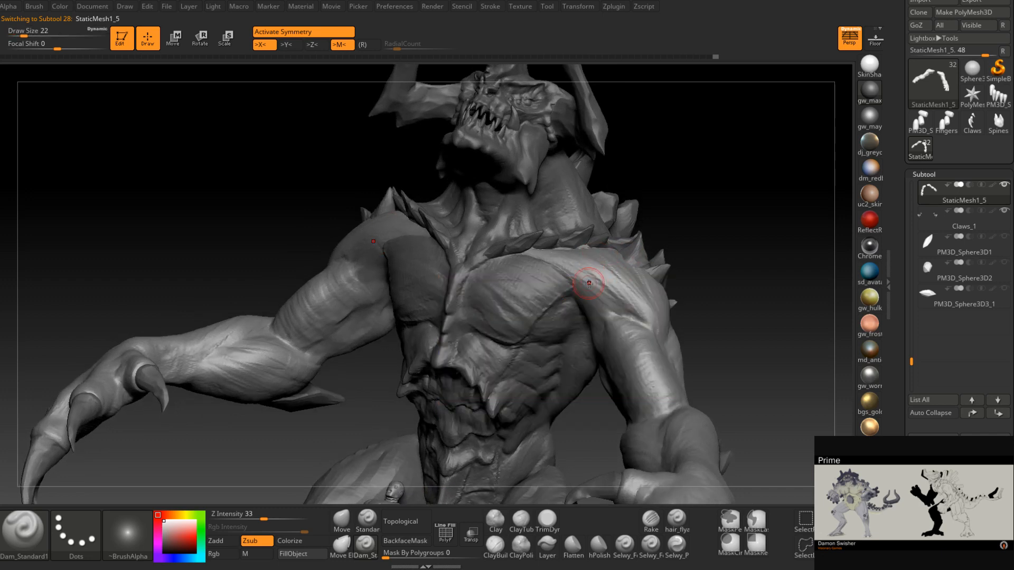
right_click_drag(588, 279, 596, 311)
left_click_drag(628, 281, 607, 275)
right_click_drag(615, 277, 618, 286)
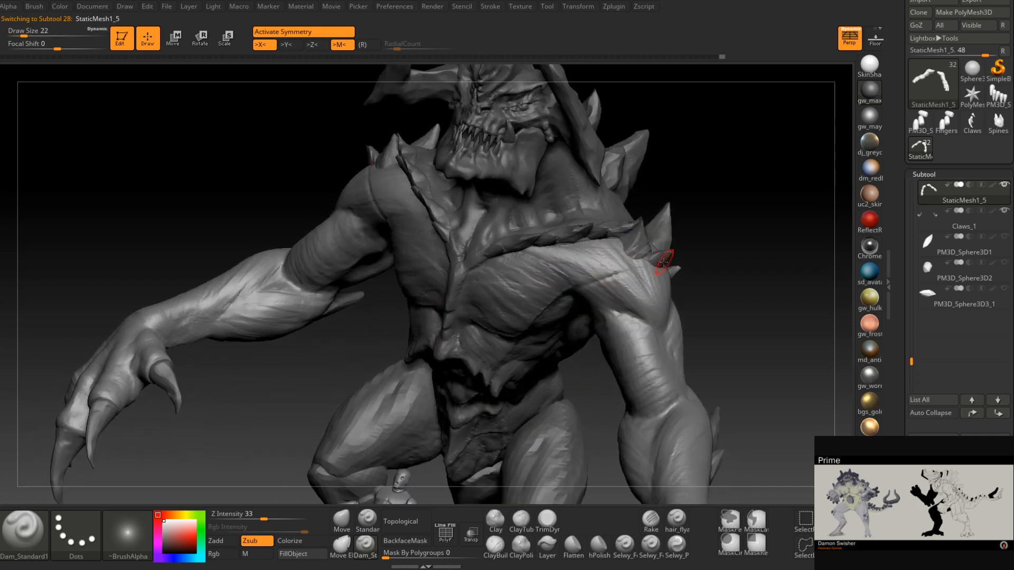
right_click_drag(664, 262, 661, 263)
left_click_drag(658, 264, 590, 288)
right_click_drag(589, 290, 653, 266)
left_click_drag(654, 267, 630, 272)
mouse_move(637, 268)
right_mouse_down()
mouse_move(656, 244)
mouse_move(611, 289)
mouse_move(574, 285)
right_mouse_up()
- Build up the front shoulder muscle around the crease with ClayBuildup at draw size 22
left_click(495, 546)
mouse_move(639, 289)
right_mouse_down()
mouse_move(637, 272)
mouse_move(702, 282)
mouse_move(657, 289)
right_mouse_up()
right_click_drag(585, 285, 586, 279)
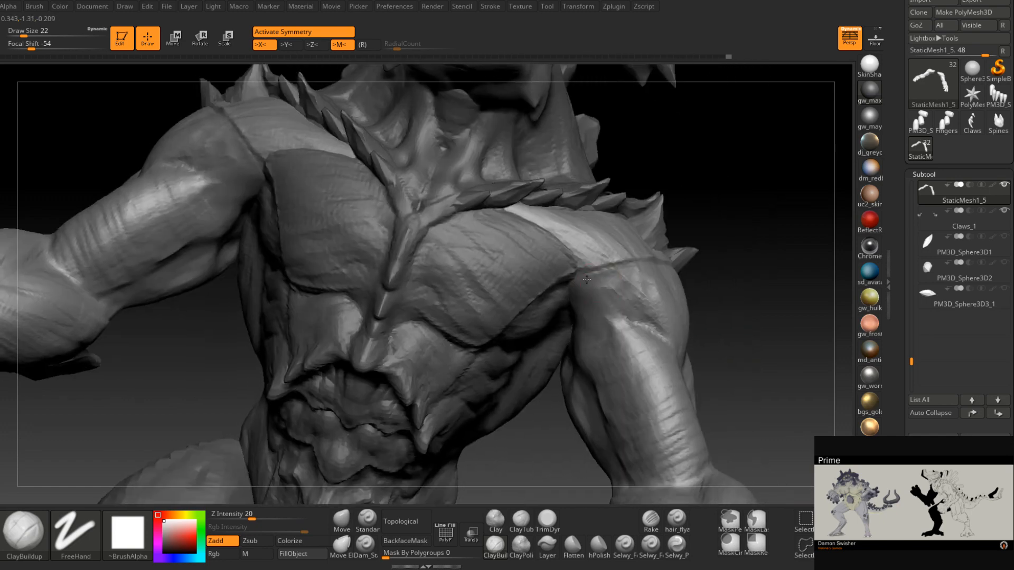
left_click_drag(592, 280, 578, 282)
mouse_move(622, 287)
right_mouse_down()
mouse_move(652, 269)
mouse_move(698, 286)
mouse_move(599, 281)
right_mouse_up()
mouse_move(568, 225)
left_mouse_down()
mouse_move(577, 238)
mouse_move(641, 248)
left_mouse_up()
right_click_drag(687, 249, 623, 301)
- Refine the muscle surface on top of the shoulder with ClayBuildup at draw size 17
key("space")
left_click(626, 258)
mouse_move(631, 239)
left_mouse_down()
mouse_move(616, 263)
mouse_move(651, 257)
left_mouse_up()
right_click_drag(651, 257, 689, 293)
right_click_drag(684, 256, 647, 229)
mouse_move(603, 236)
left_mouse_down()
mouse_move(627, 256)
mouse_move(639, 251)
mouse_move(590, 253)
left_mouse_up()
right_click_drag(599, 270, 635, 221)
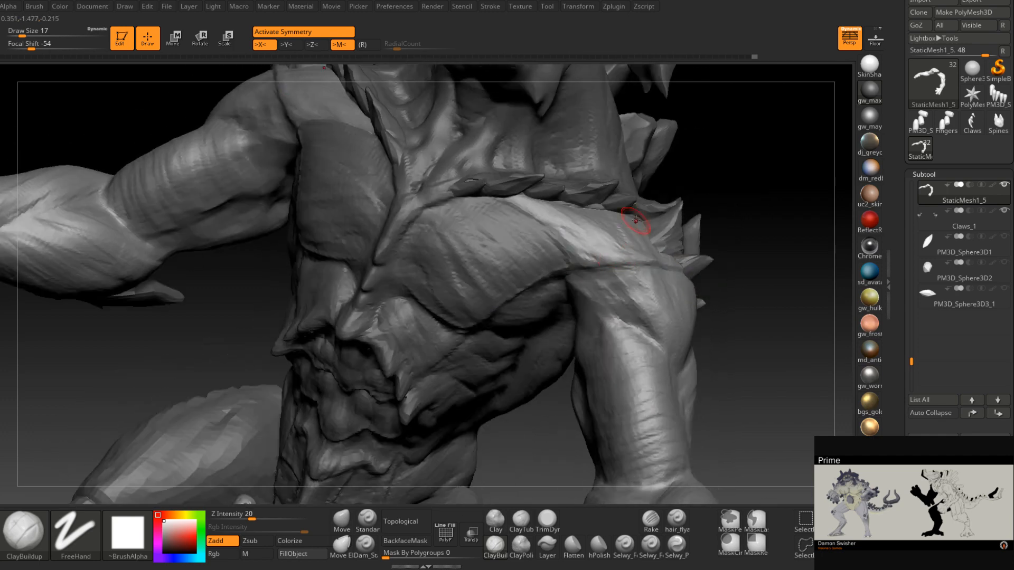
- Deepen and extend the crease across the shoulder with Dam_Standard at draw size 17
left_click(365, 544)
left_click_drag(577, 269, 650, 262)
right_click_drag(651, 262, 612, 265)
left_click_drag(615, 264, 699, 276)
mouse_move(665, 272)
right_mouse_down()
mouse_move(688, 271)
mouse_move(676, 269)
right_mouse_up()
left_click_drag(643, 271, 584, 267)
right_click_drag(579, 290, 590, 275)
- Check the whole creature from the front and three-quarter view and save the project
mouse_move(591, 275)
right_mouse_down("ctrl")
mouse_move(588, 239)
mouse_move(602, 298)
mouse_move(583, 288)
right_mouse_up("ctrl")
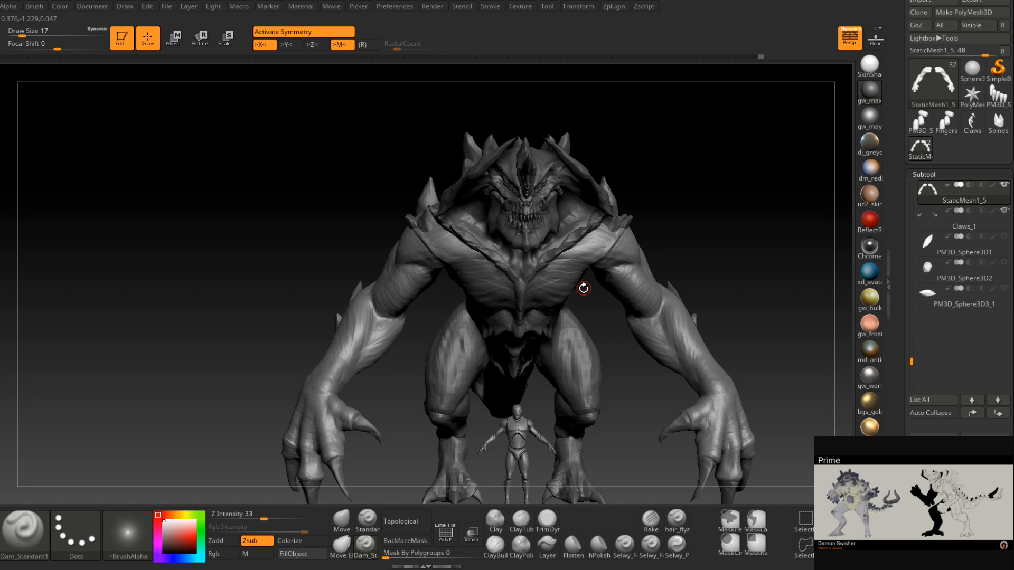
mouse_move(583, 288)
left_mouse_down()
mouse_move(645, 281)
mouse_move(596, 279)
mouse_move(632, 277)
mouse_move(627, 259)
left_mouse_up()
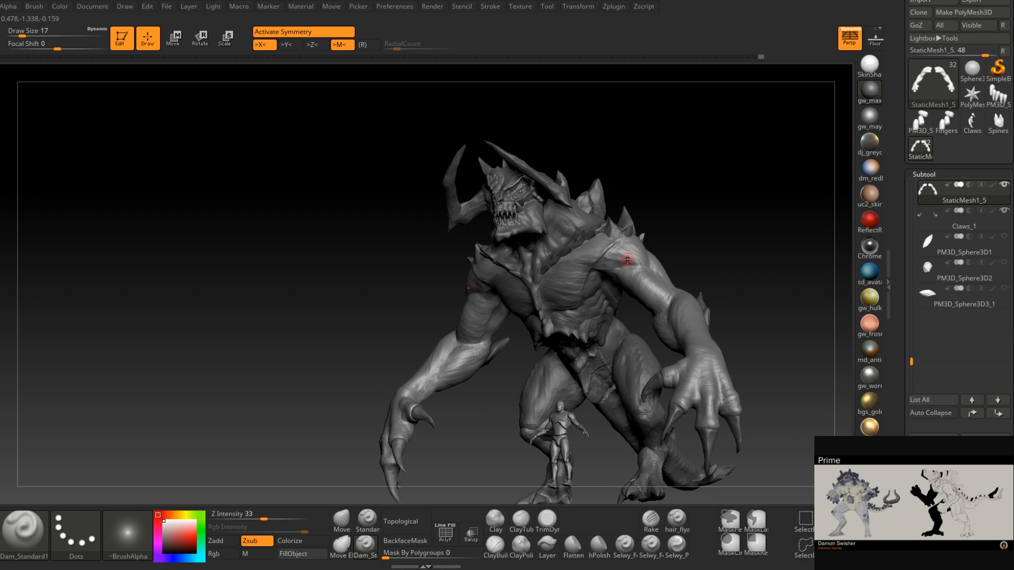
mouse_move(604, 273)
right_mouse_down("alt")
mouse_move(560, 281)
mouse_move(609, 305)
mouse_move(560, 294)
right_mouse_up("alt")
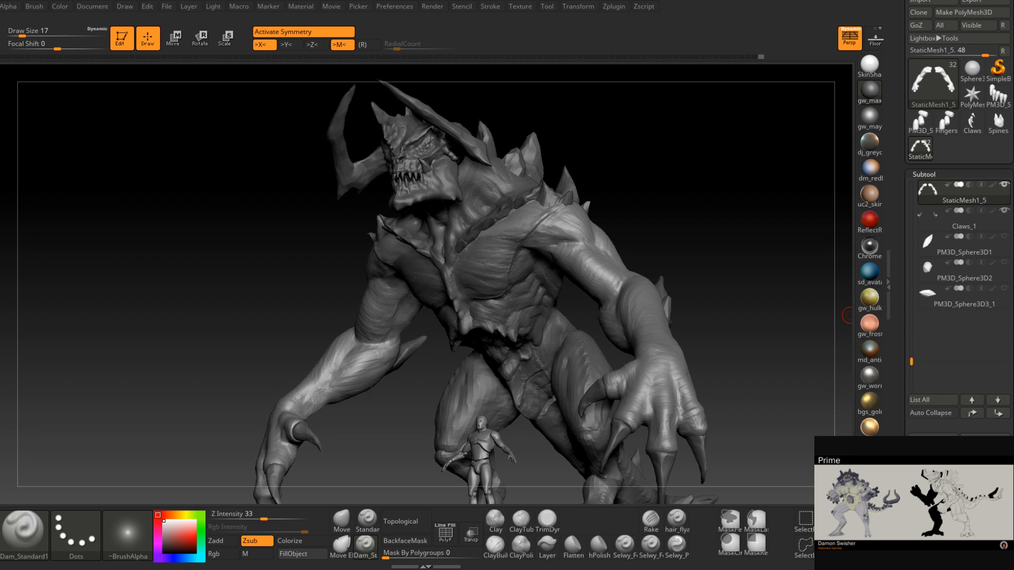
key("ctrl+s")
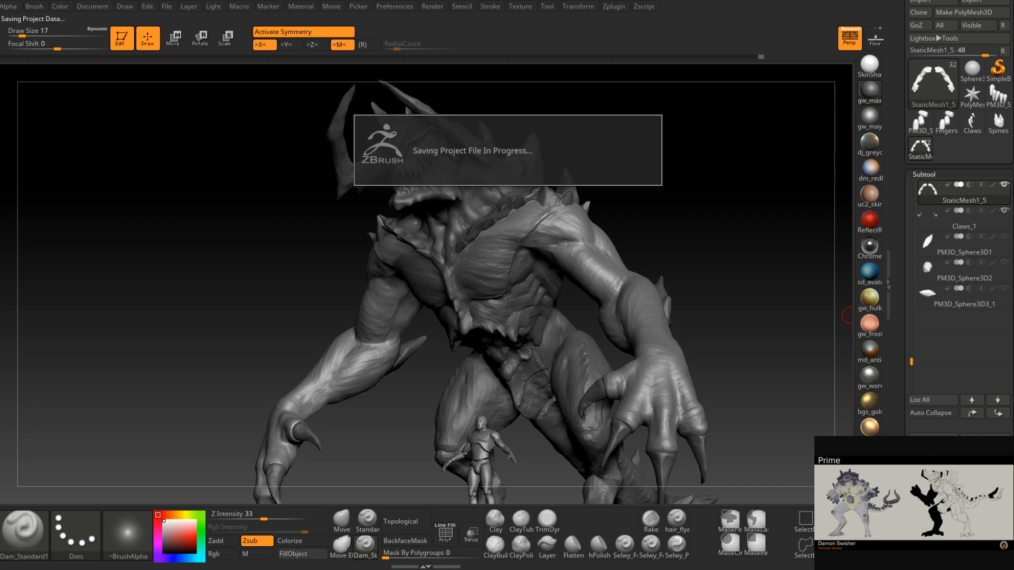
- Switch to the browser to view the Google Photos pictures of the 3D-printed busts and return to ZBrush
left_click_drag(1013, 85, 370, 46)
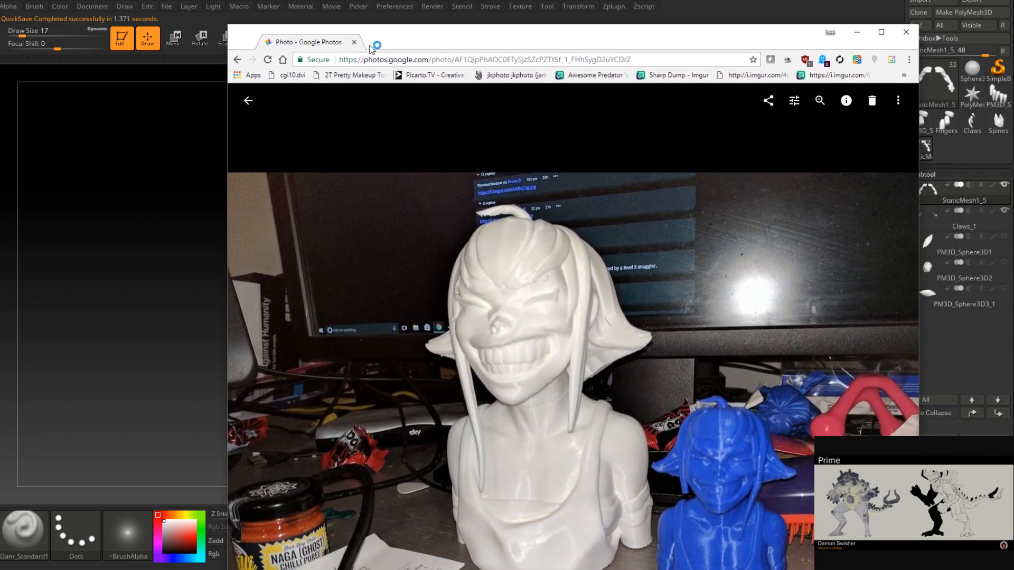
double_click(634, 32)
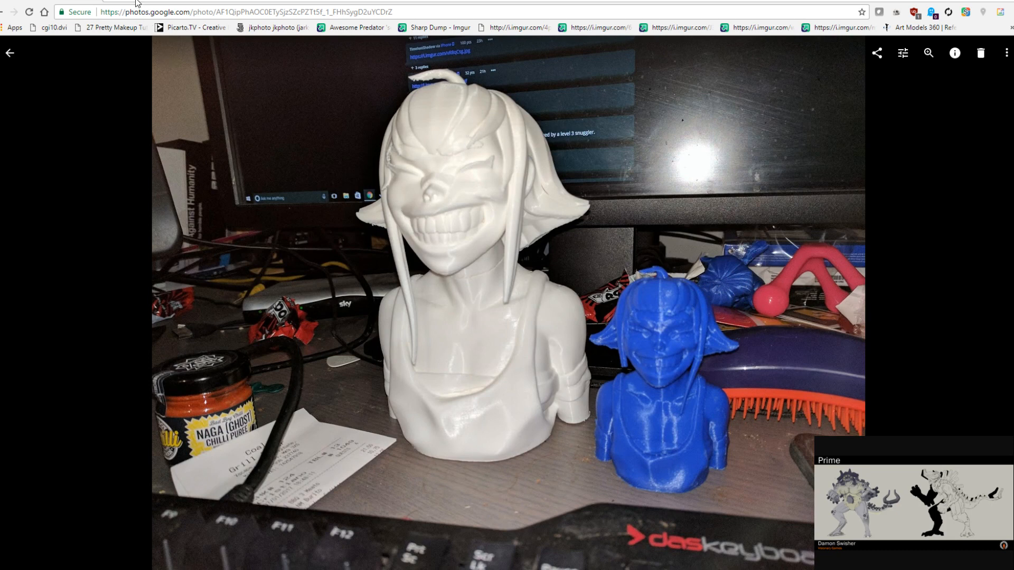
left_click_drag(61, 1, 1013, 113)
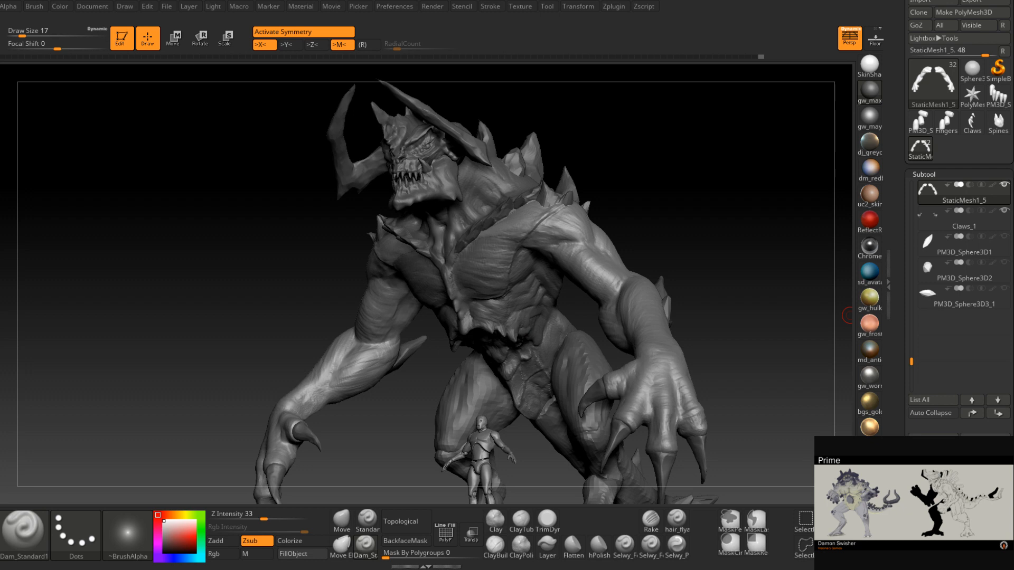
left_click_drag(1013, 207, 468, 2)
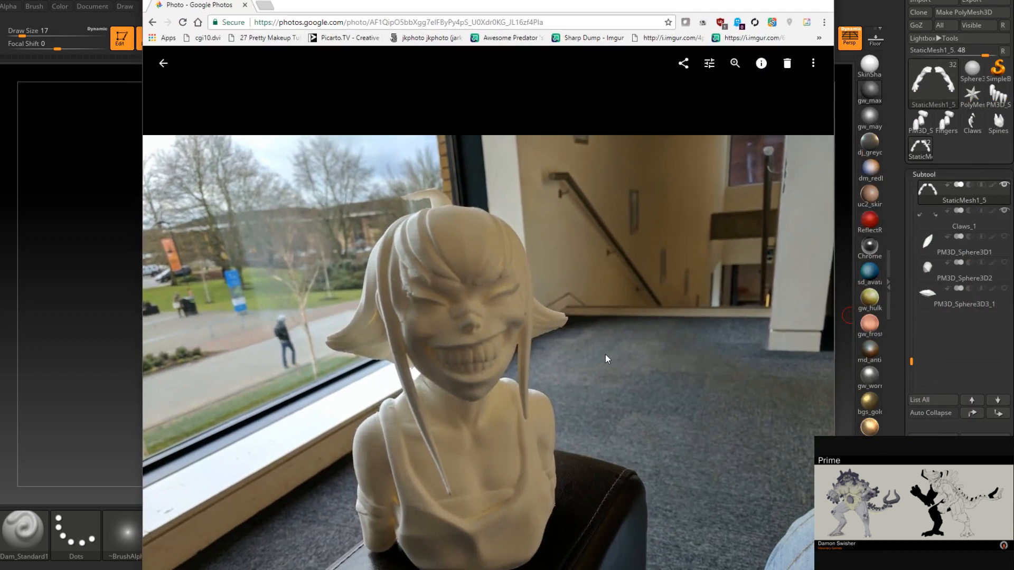
left_click_drag(600, 3, 1013, 102)
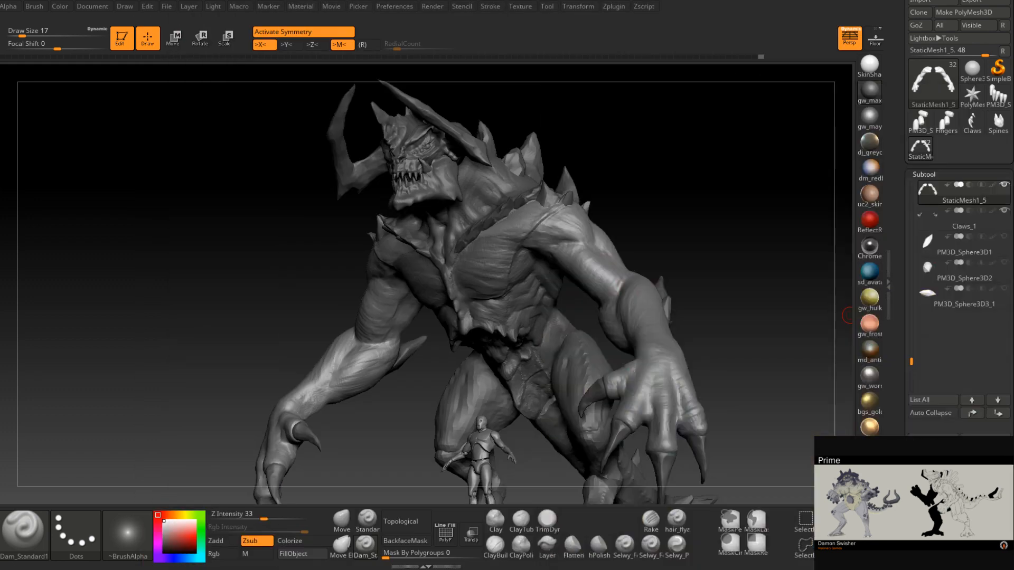
- Build up the outer shoulder muscle around the arm spikes with ClayBuildup
mouse_move(663, 196)
right_mouse_down()
mouse_move(679, 220)
mouse_move(715, 238)
right_mouse_up()
right_click_drag(702, 356, 491, 280)
mouse_move(491, 280)
right_mouse_down()
mouse_move(546, 311)
mouse_move(621, 328)
right_mouse_up()
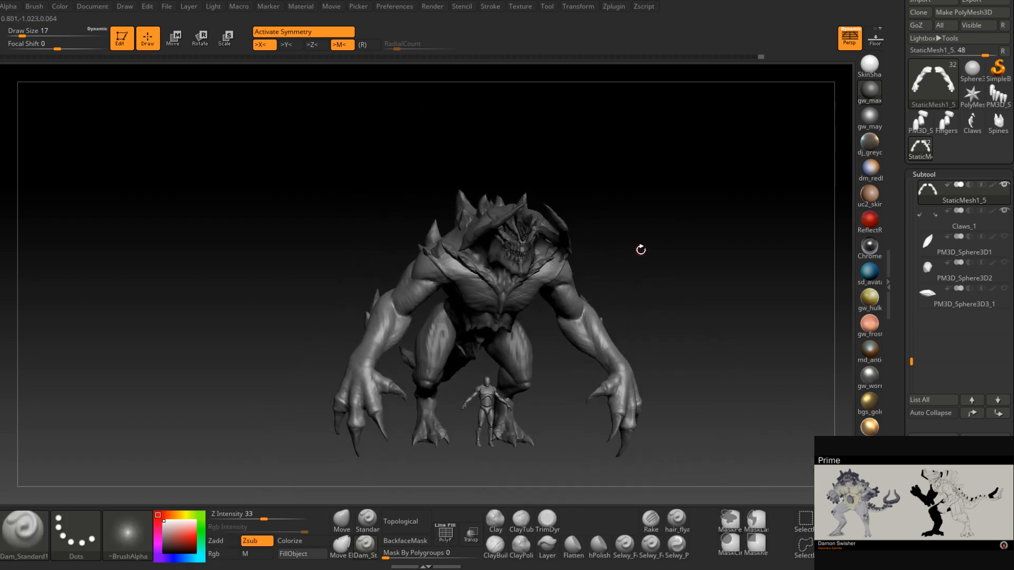
right_click_drag(468, 240, 539, 257)
right_click_drag(539, 257, 570, 248, "alt")
right_click_drag(570, 248, 564, 331)
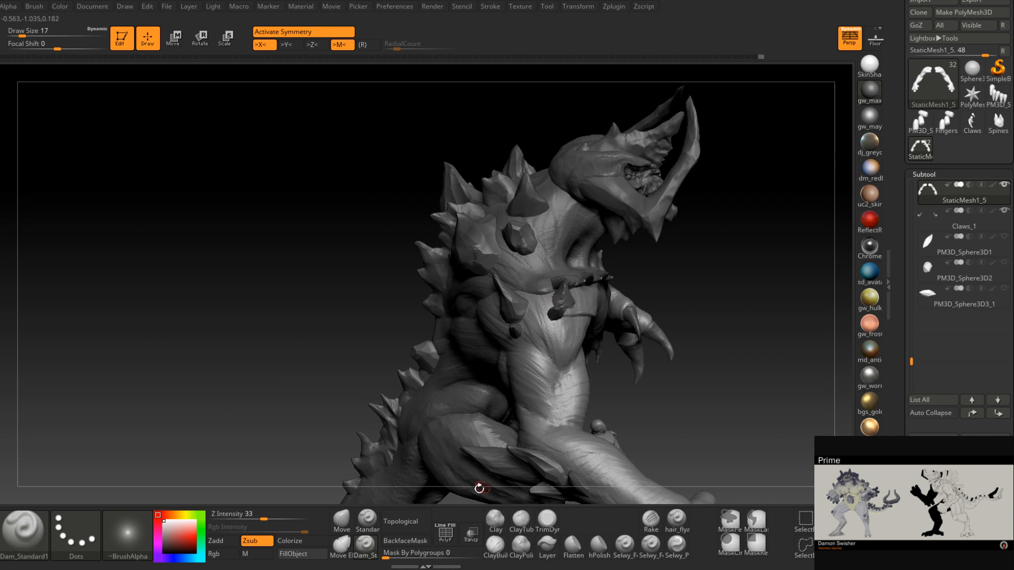
right_click_drag(505, 349, 553, 340)
left_click(495, 546)
right_click_drag(507, 433, 544, 310)
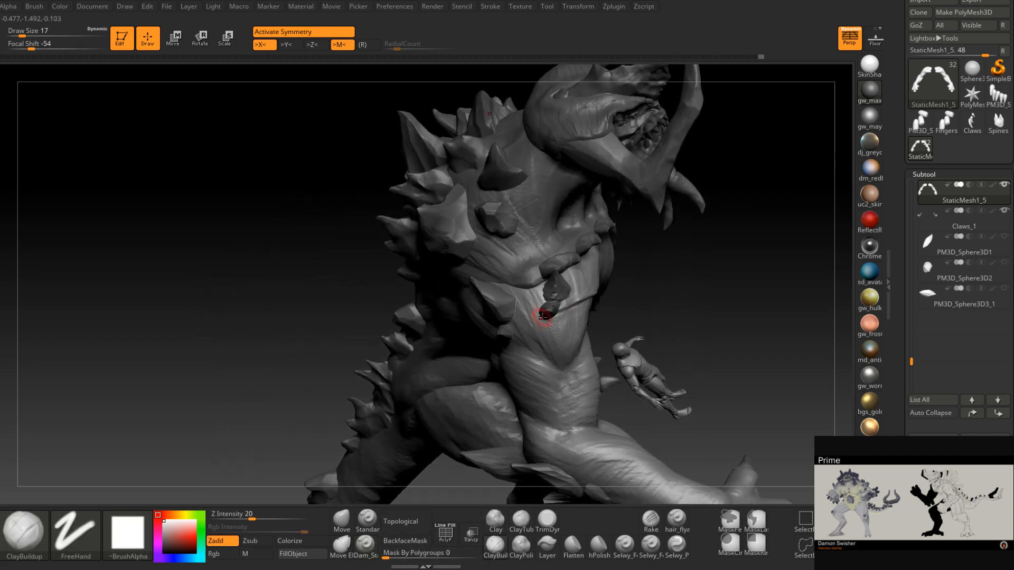
key("space")
left_click_drag(546, 313, 552, 311)
mouse_move(526, 314)
right_mouse_down()
mouse_move(545, 313)
mouse_move(537, 308)
right_mouse_up()
mouse_move(455, 334)
right_mouse_down()
mouse_move(464, 328)
mouse_move(435, 340)
mouse_move(449, 314)
mouse_move(502, 319)
mouse_move(489, 316)
mouse_move(511, 308)
right_mouse_up()
left_click_drag(512, 303, 499, 312)
right_click_drag(499, 313, 523, 315)
- Shape the outer and rear shoulder muscles with ClayBuildup at draw size 27, refining them at size 16
key("space")
left_click_drag(534, 298, 537, 298)
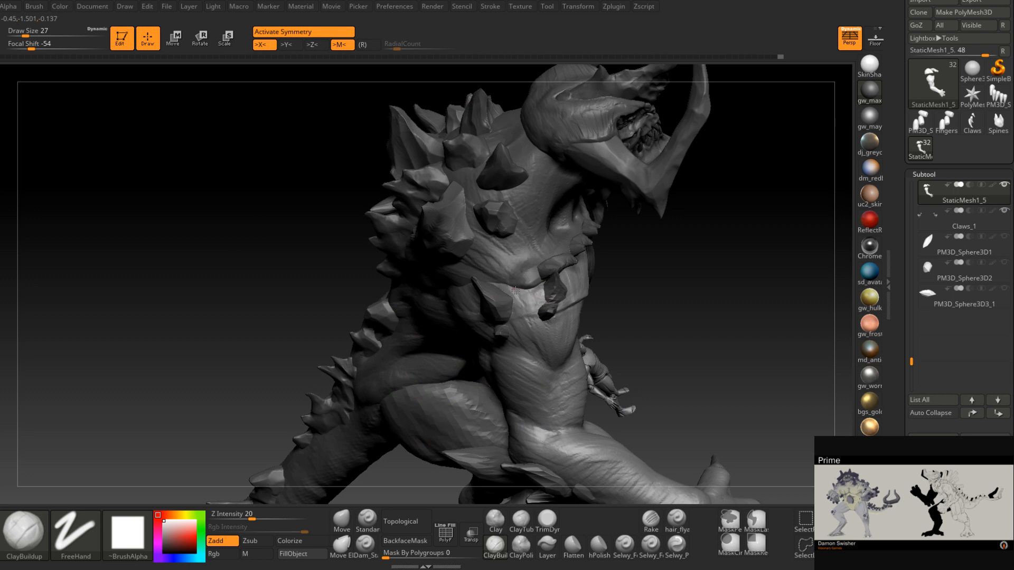
mouse_move(515, 289)
right_mouse_down()
mouse_move(512, 308)
mouse_move(471, 283)
right_mouse_up()
left_click_drag(418, 300, 466, 315)
right_click_drag(469, 317, 520, 305)
key("[")
right_click_drag(443, 314, 538, 316)
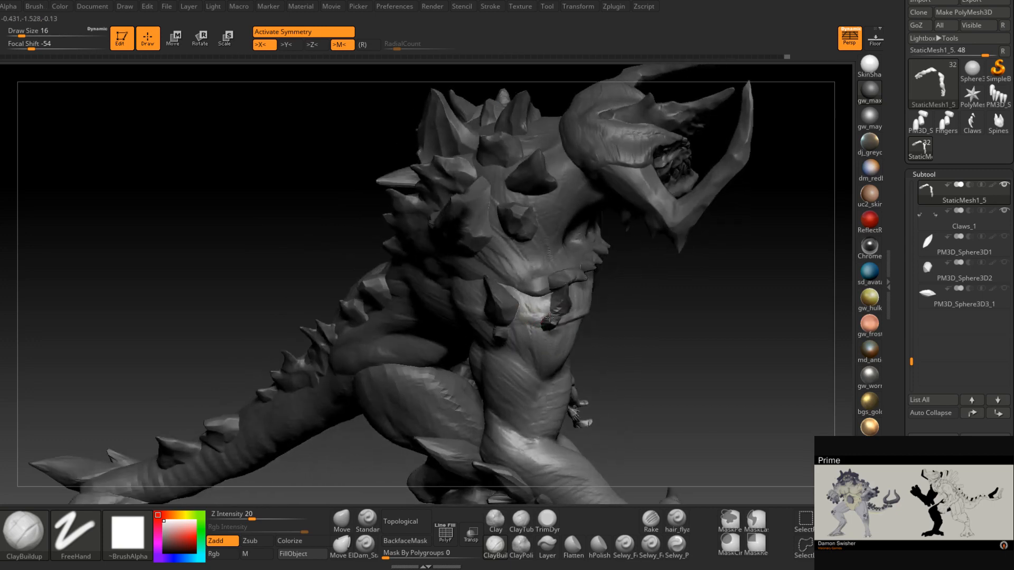
mouse_move(518, 299)
right_mouse_down()
mouse_move(514, 313)
mouse_move(470, 306)
mouse_move(449, 354)
right_mouse_up()
- Carve muscle creases around the back of the shoulder with Dam_Standard at draw size 16
key("b")
key("d")
key("s")
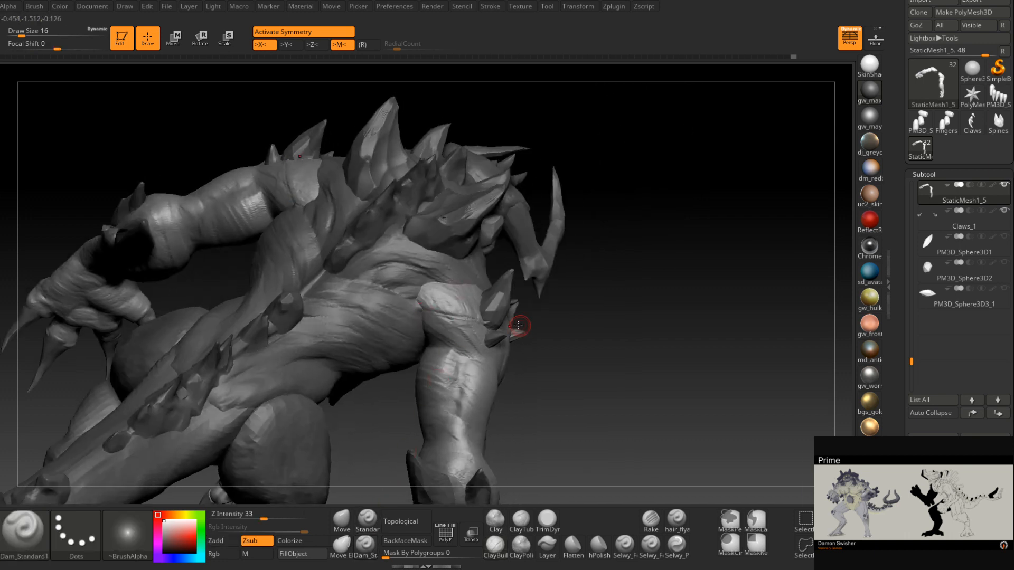
right_click_drag(518, 317, 445, 319)
right_click_drag(544, 335, 555, 255)
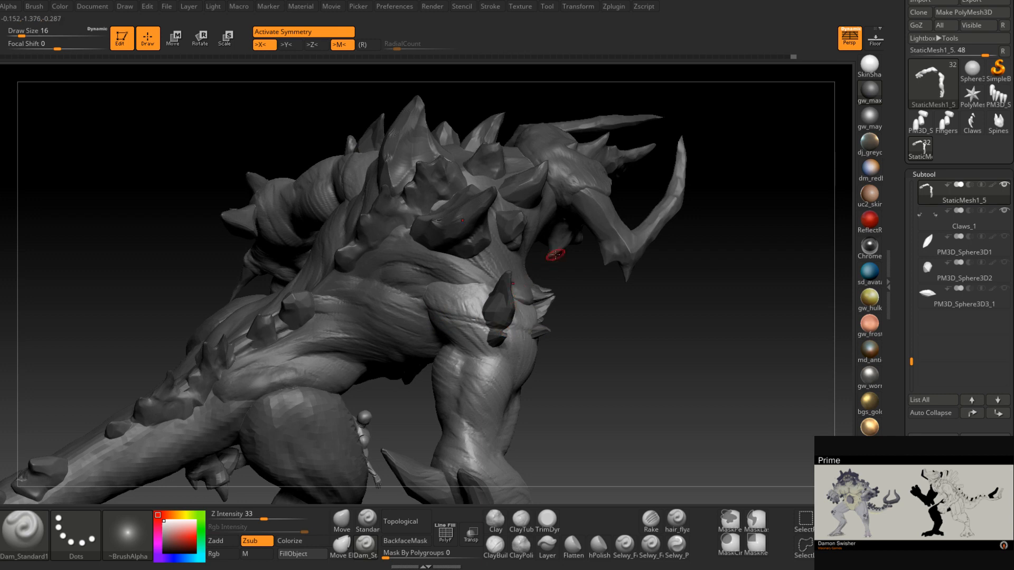
mouse_move(520, 324)
right_mouse_down()
mouse_move(488, 333)
mouse_move(544, 330)
mouse_move(511, 326)
right_mouse_up()
mouse_move(446, 310)
right_mouse_down()
mouse_move(475, 333)
mouse_move(480, 350)
mouse_move(514, 339)
mouse_move(543, 351)
mouse_move(633, 339)
mouse_move(569, 324)
mouse_move(488, 330)
right_mouse_up()
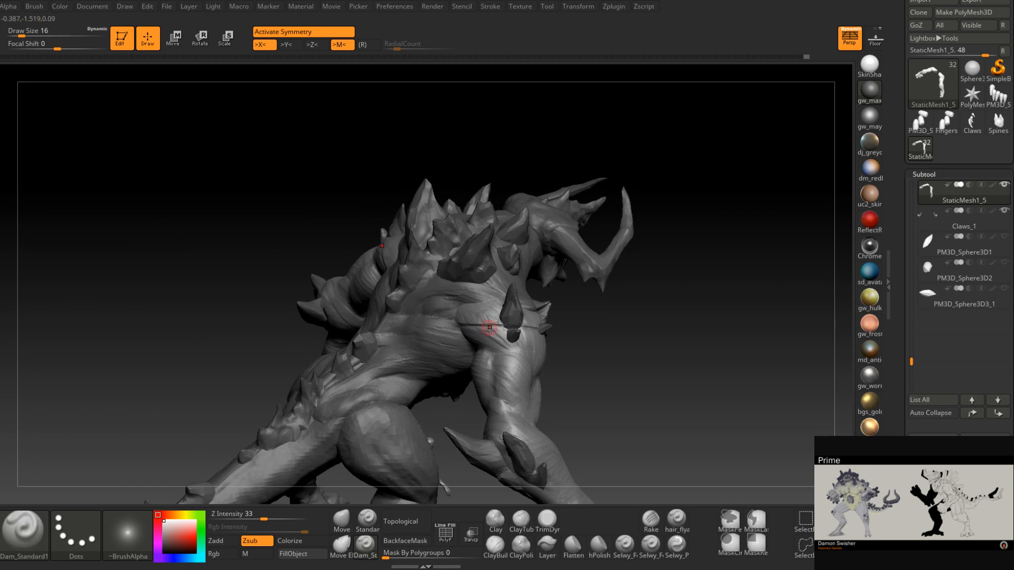
- Build up the torso's upper back muscles around the shoulder blades with ClayBuildup at draw size 44
left_click_drag(563, 359, 663, 234)
mouse_move(663, 234)
right_mouse_down("ctrl")
mouse_move(647, 295)
mouse_move(545, 355)
right_mouse_up("ctrl")
mouse_move(599, 369)
right_mouse_down()
mouse_move(549, 345)
mouse_move(590, 360)
mouse_move(567, 363)
mouse_move(649, 354)
mouse_move(484, 349)
mouse_move(349, 485)
right_mouse_up()
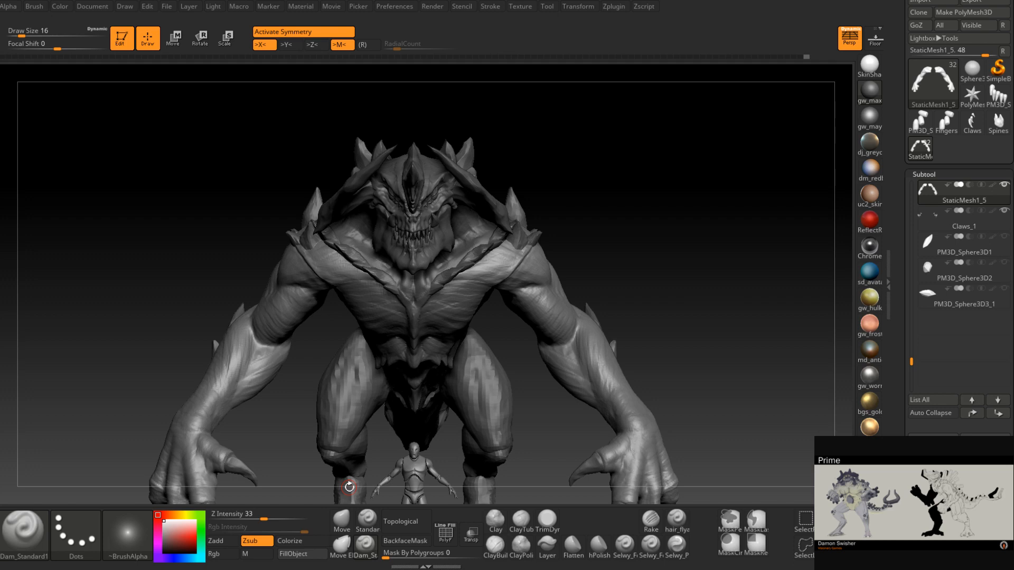
left_click_drag(562, 235, 544, 217)
mouse_move(540, 255)
left_mouse_down()
mouse_move(509, 272)
mouse_move(543, 294)
mouse_move(620, 307)
mouse_move(805, 301)
mouse_move(594, 319)
left_mouse_up()
right_click_drag(594, 319, 580, 277, "ctrl")
left_click(591, 301, "alt")
mouse_move(580, 277)
right_mouse_down("ctrl")
mouse_move(585, 303)
mouse_move(590, 266)
right_mouse_up("ctrl")
left_click(494, 546)
key("space")
left_click_drag(591, 264, 589, 262)
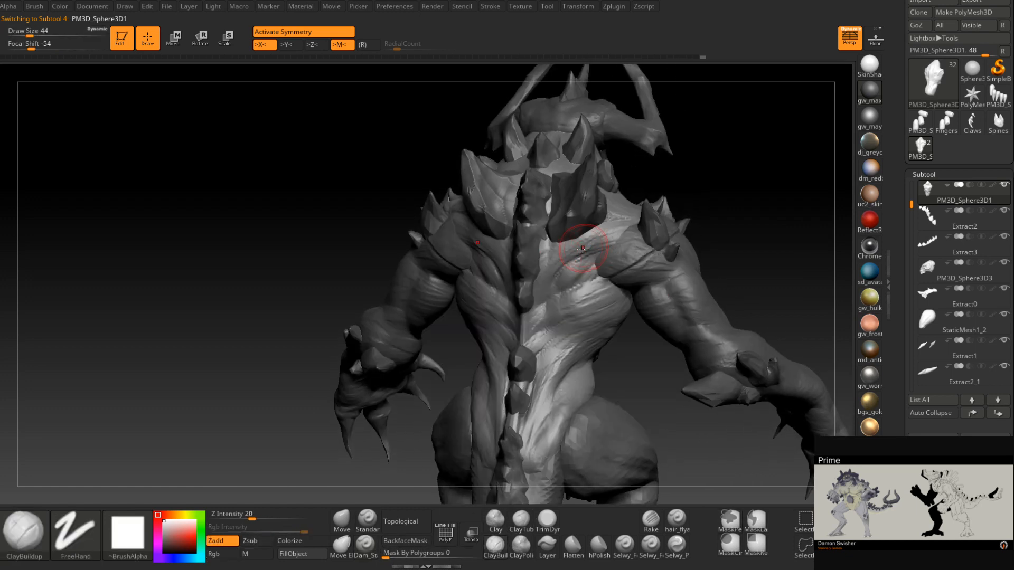
right_click_drag(590, 245, 599, 247)
mouse_move(595, 241)
left_mouse_down()
mouse_move(563, 252)
mouse_move(566, 270)
left_mouse_up()
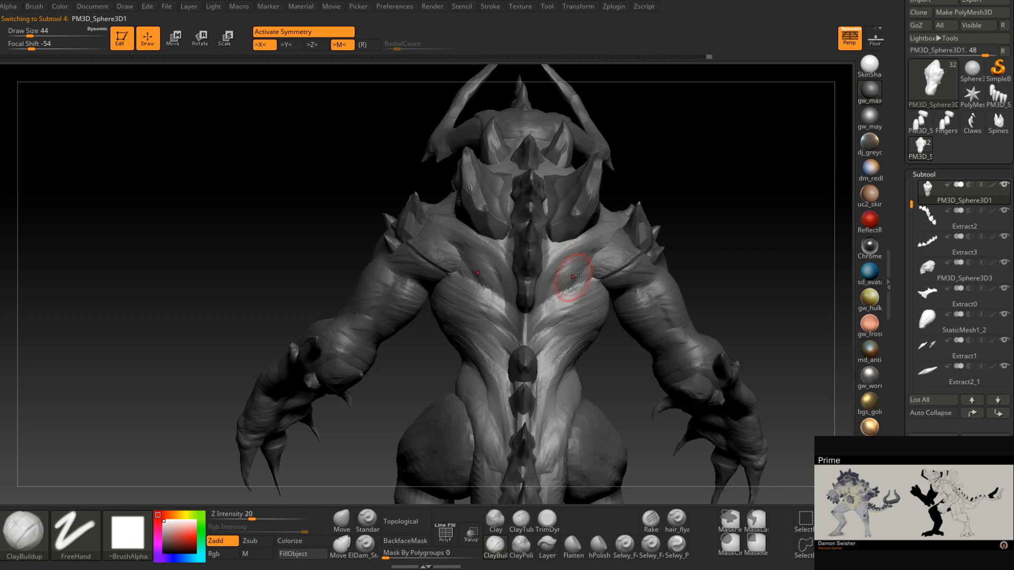
right_click_drag(572, 276, 559, 283)
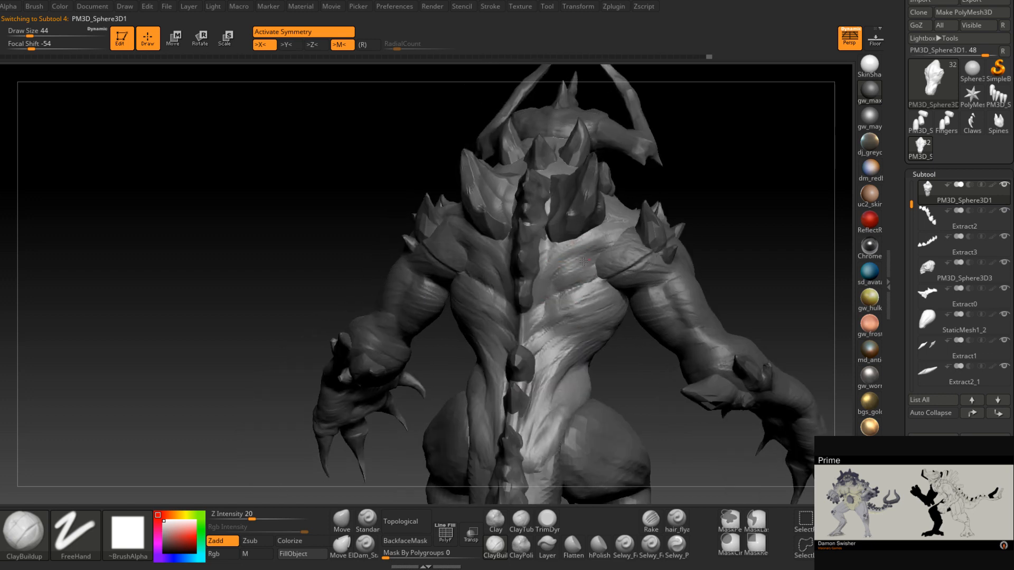
mouse_move(592, 258)
right_mouse_down()
mouse_move(627, 213)
mouse_move(586, 211)
mouse_move(612, 208)
right_mouse_up()
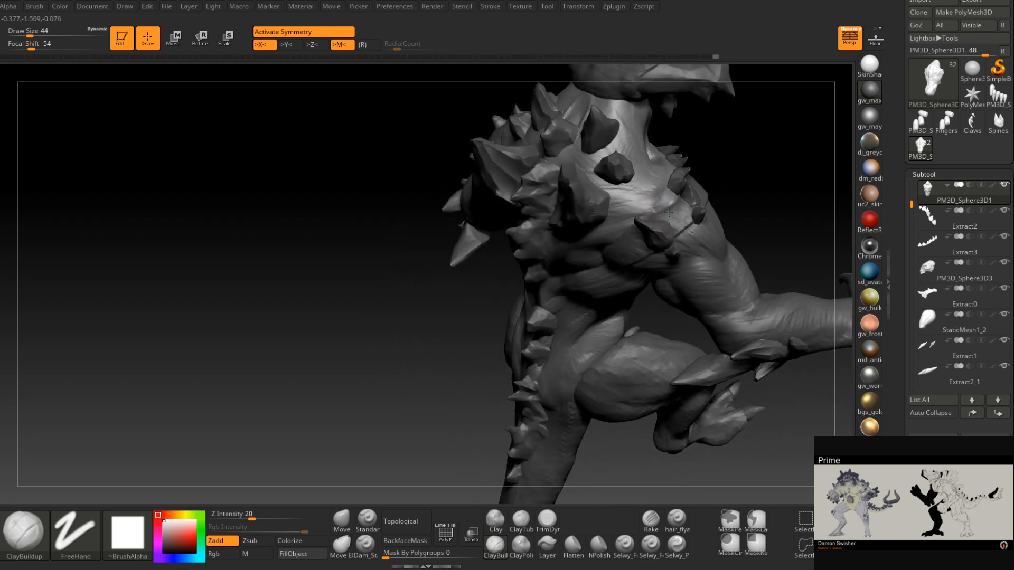
- Refine the torso muscles between the back spikes and the shoulder with ClayBuildup at draw size 27
key("space")
left_click_drag(672, 208, 667, 208)
right_click_drag(660, 207, 672, 201)
left_click_drag(675, 199, 664, 207)
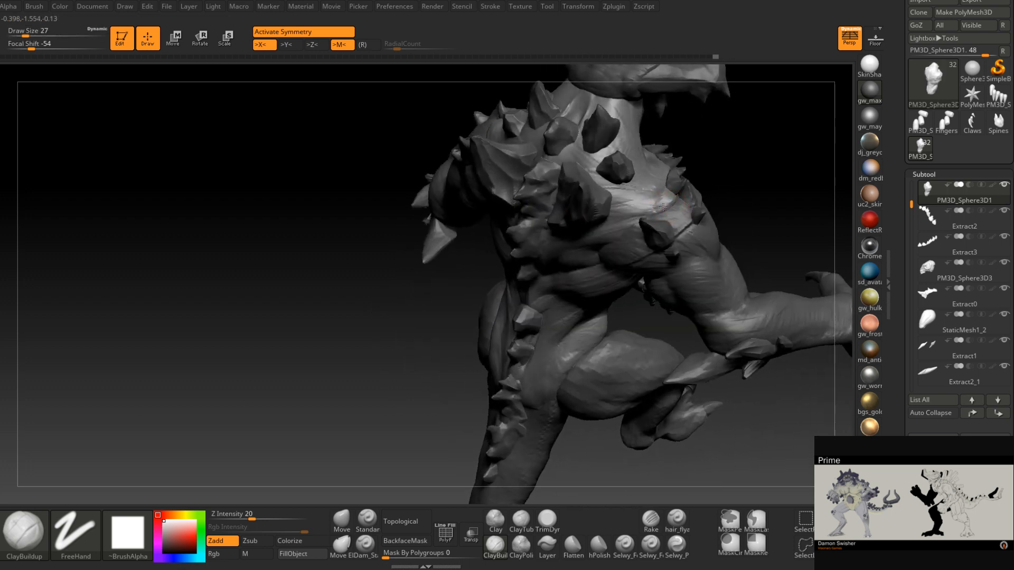
right_click_drag(679, 196, 638, 212)
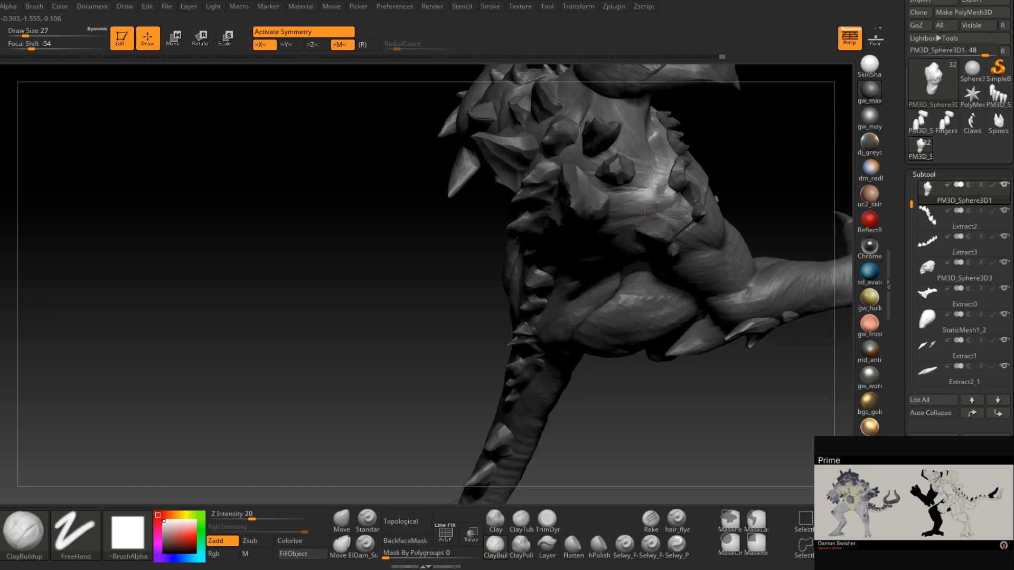
mouse_move(664, 196)
right_mouse_down()
mouse_move(677, 185)
mouse_move(640, 265)
mouse_move(607, 258)
right_mouse_up()
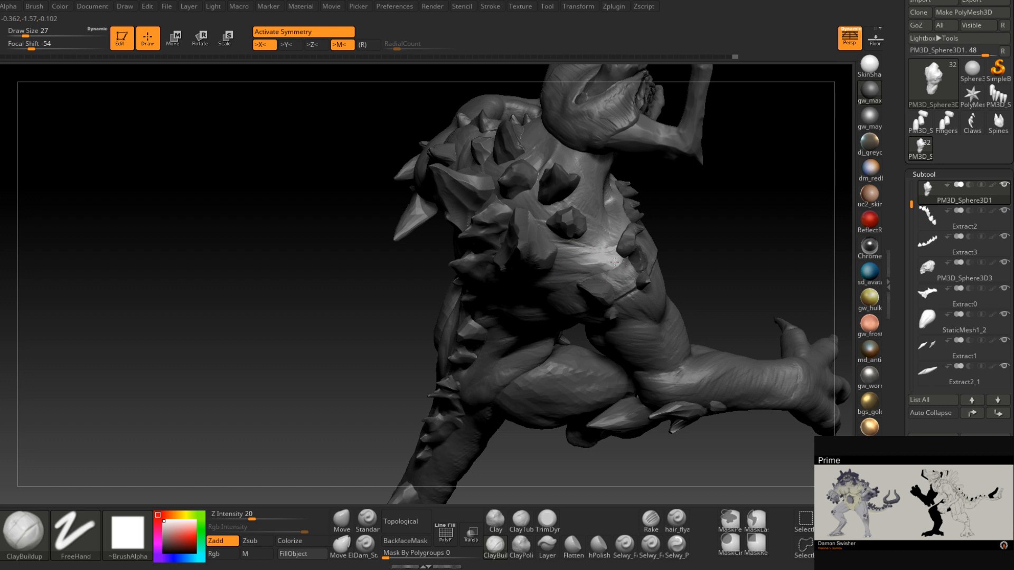
- Refine the sternum and lower chest, carving the creases with Dam_Standard at draw size 16
mouse_move(594, 275)
right_mouse_down()
mouse_move(567, 275)
mouse_move(636, 277)
mouse_move(608, 298)
mouse_move(618, 264)
mouse_move(628, 267)
mouse_move(598, 294)
mouse_move(750, 226)
mouse_move(509, 294)
mouse_move(452, 270)
mouse_move(462, 271)
right_mouse_up()
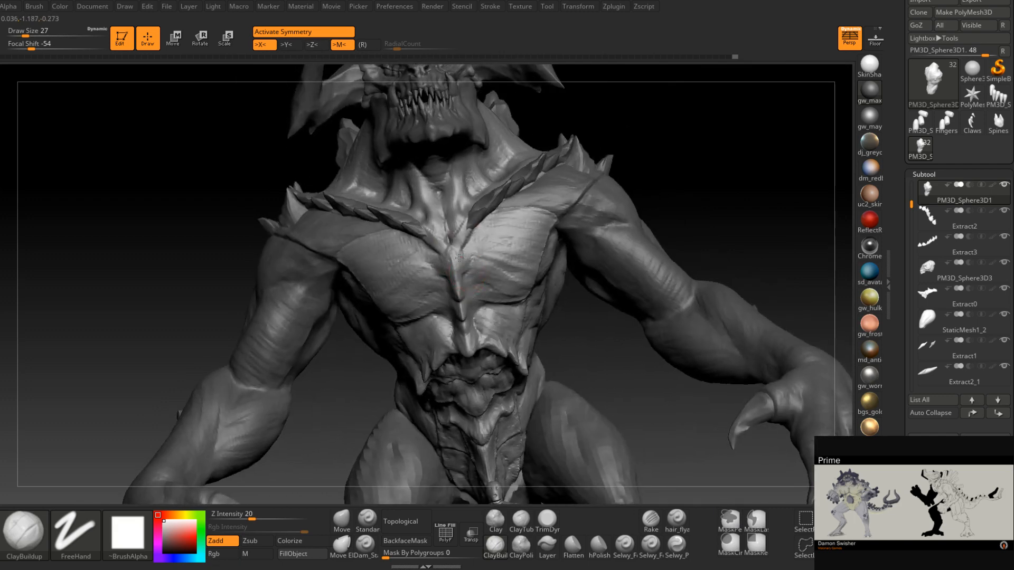
right_click_drag(471, 289, 488, 300)
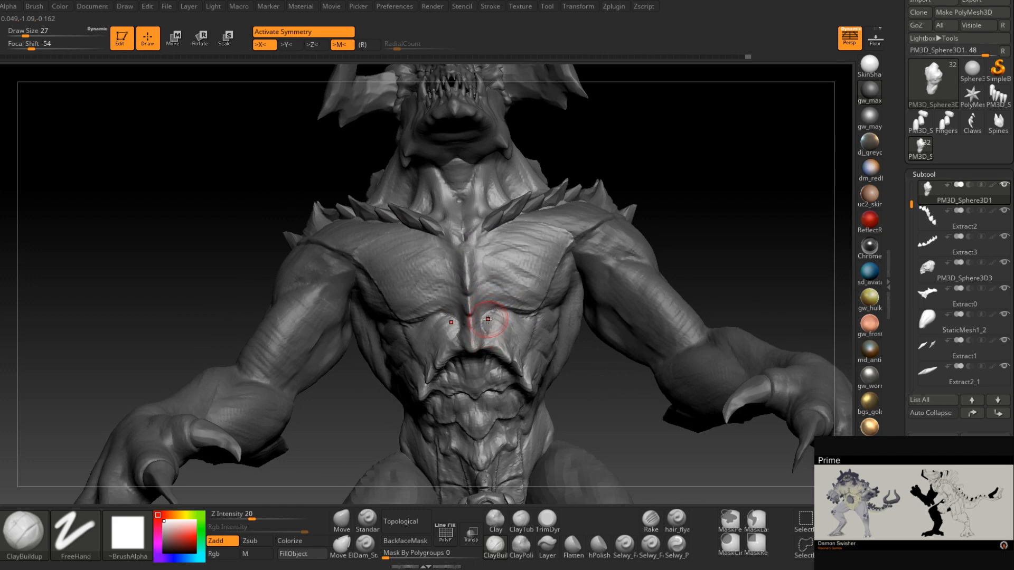
left_click(365, 547)
right_click_drag(489, 313, 465, 301)
key("s")
left_click(483, 306)
right_click_drag(482, 327, 481, 315)
right_click_drag(477, 358, 532, 338)
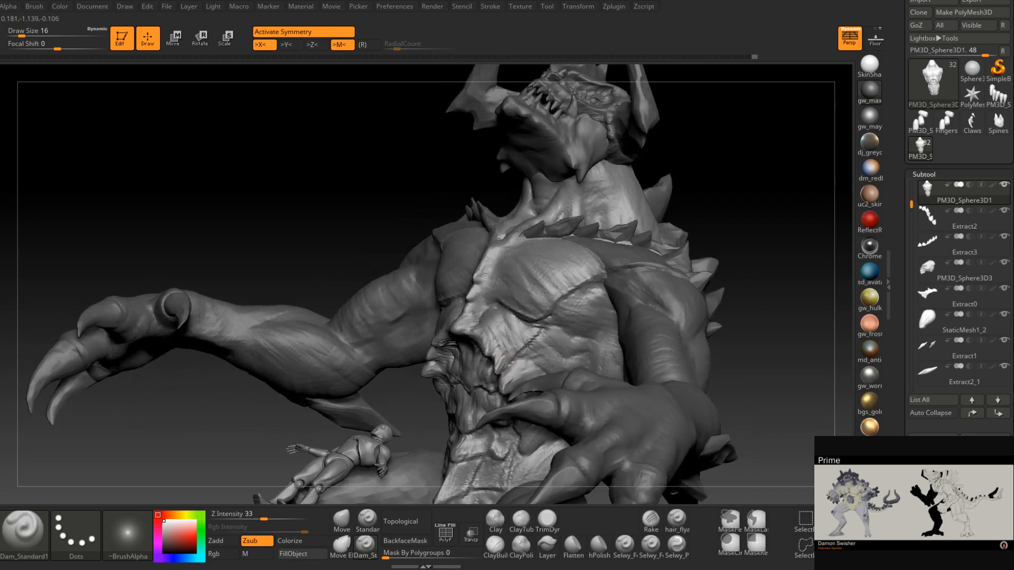
mouse_move(493, 379)
right_mouse_down()
mouse_move(534, 362)
mouse_move(529, 329)
mouse_move(515, 351)
mouse_move(492, 329)
mouse_move(482, 336)
mouse_move(498, 338)
mouse_move(492, 355)
mouse_move(502, 340)
mouse_move(482, 358)
right_mouse_up()
- Flatten the lower chest plates below the pectorals with TrimDynamic, raising the draw size to 31
left_click(548, 520)
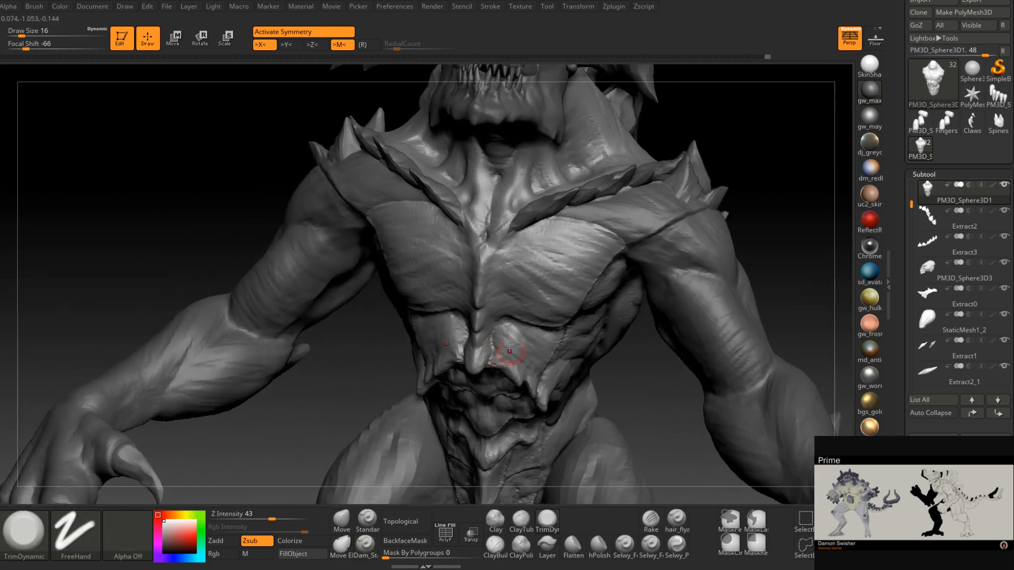
right_click_drag(517, 344, 510, 328)
key("s")
left_click_drag(509, 321, 514, 321)
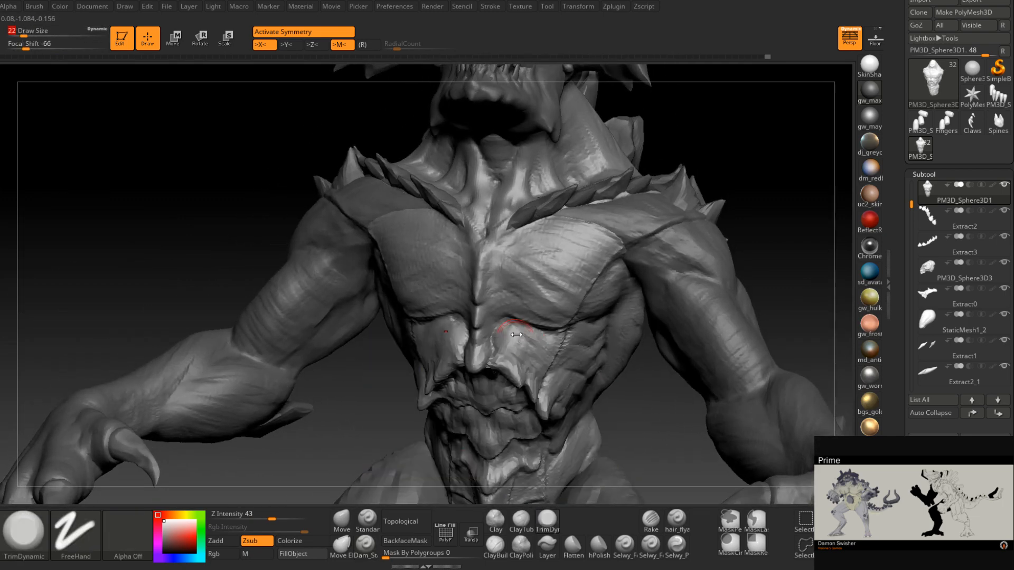
mouse_move(515, 338)
right_mouse_down()
mouse_move(519, 347)
mouse_move(501, 343)
mouse_move(537, 356)
mouse_move(519, 374)
mouse_move(491, 359)
mouse_move(505, 412)
mouse_move(493, 424)
mouse_move(523, 349)
right_mouse_up()
key("bracketright")
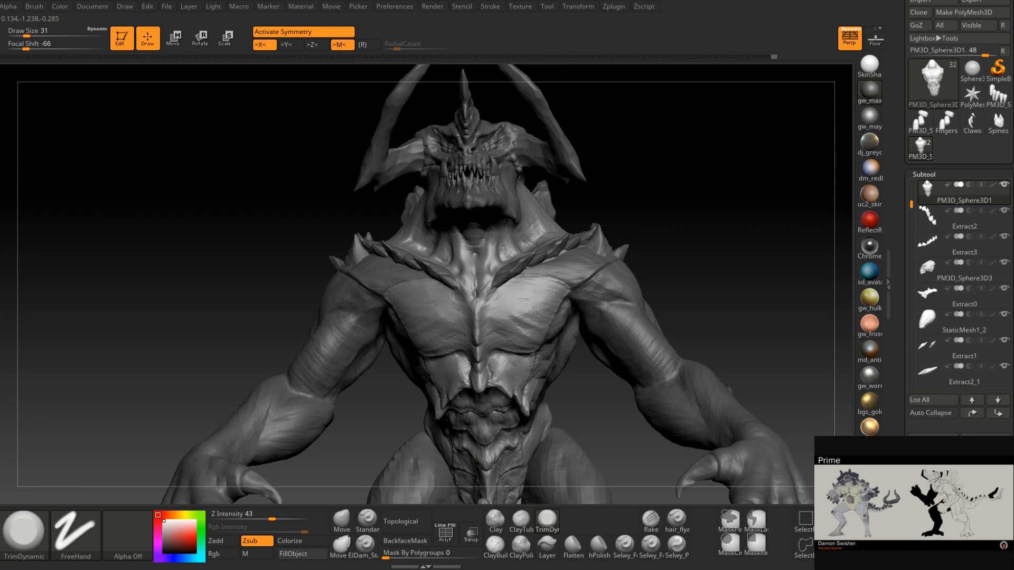
- Smooth the pectoral surfaces into cleaner planes with TrimDynamic at draw size 37
right_click_drag(533, 311, 508, 313)
key("space")
left_click_drag(538, 305, 545, 305)
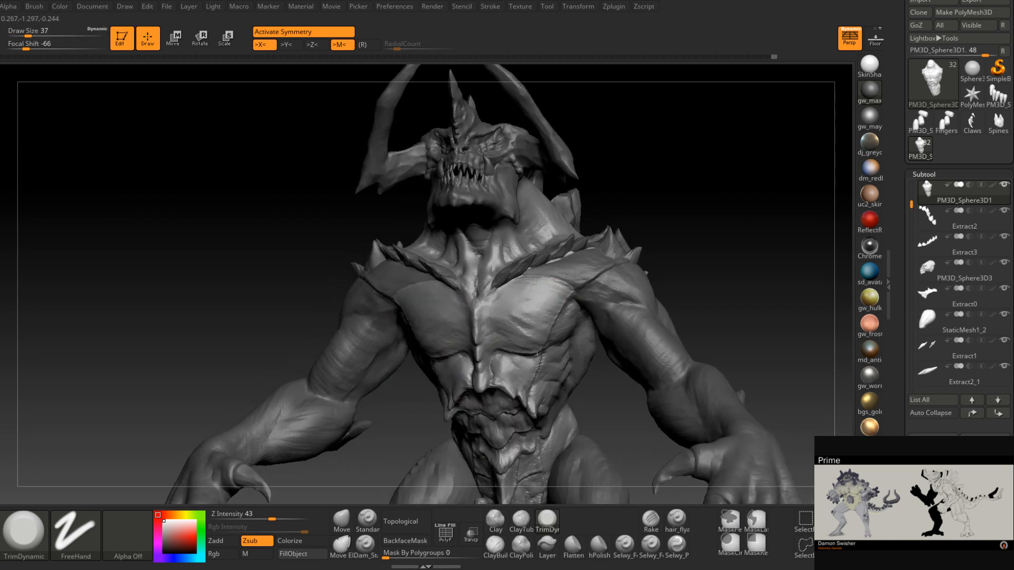
right_click_drag(525, 351, 512, 344)
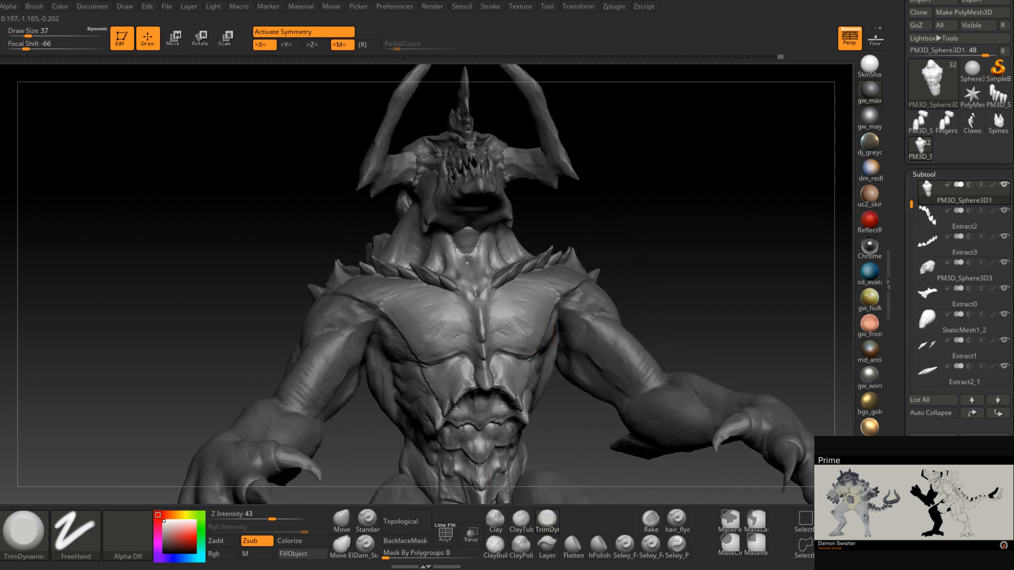
left_click_drag(508, 325, 519, 320)
right_click_drag(505, 361, 493, 359)
right_click_drag(543, 324, 531, 325)
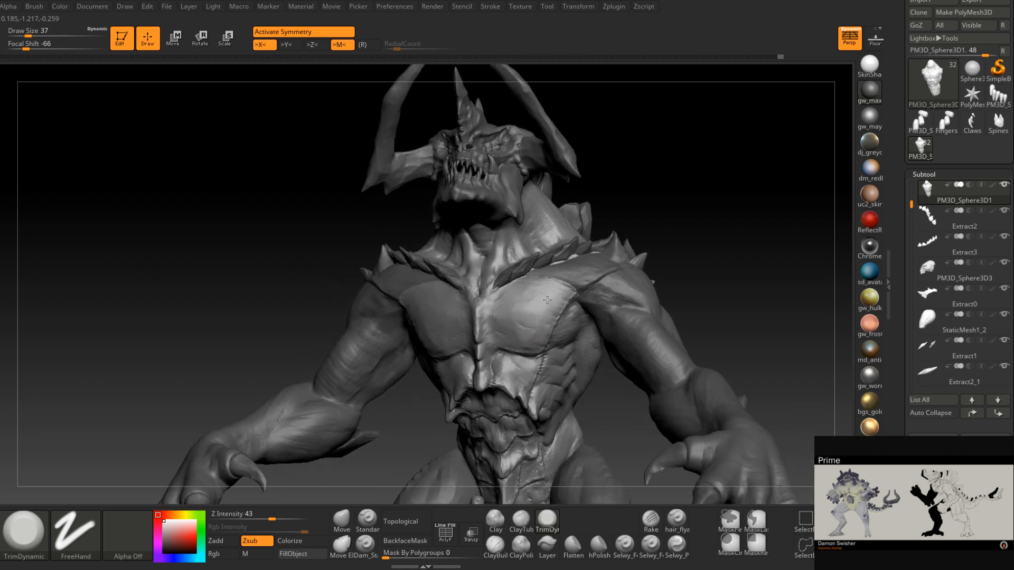
left_click_drag(508, 325, 513, 319)
mouse_move(510, 314)
right_mouse_down()
mouse_move(527, 308)
mouse_move(525, 320)
mouse_move(505, 324)
right_mouse_up()
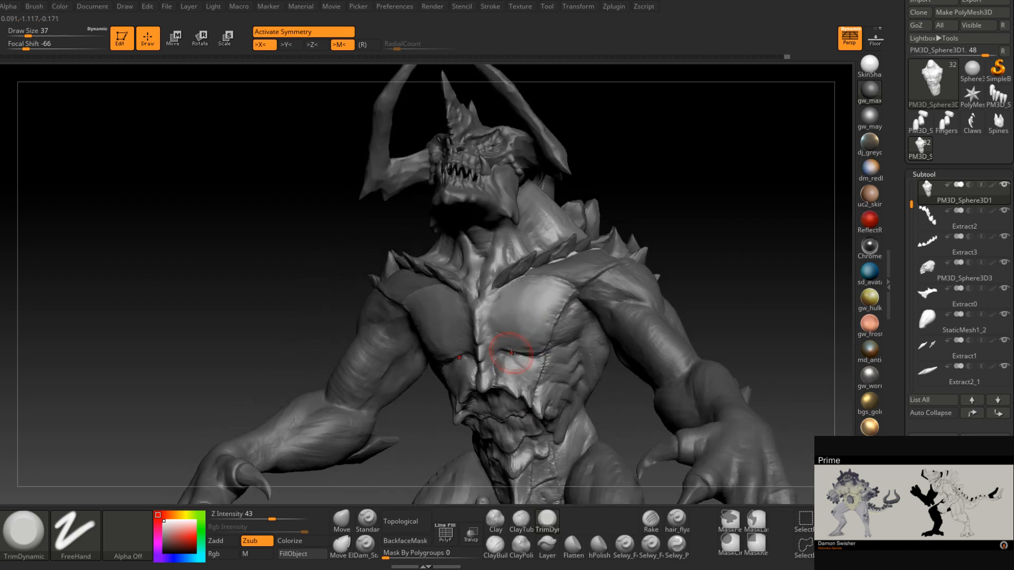
- Add muscle volume to the pectorals with ClayBuildup at draw size 23
left_click(495, 547)
right_click_drag(448, 333, 528, 322)
key("space")
left_click_drag(461, 341, 456, 340)
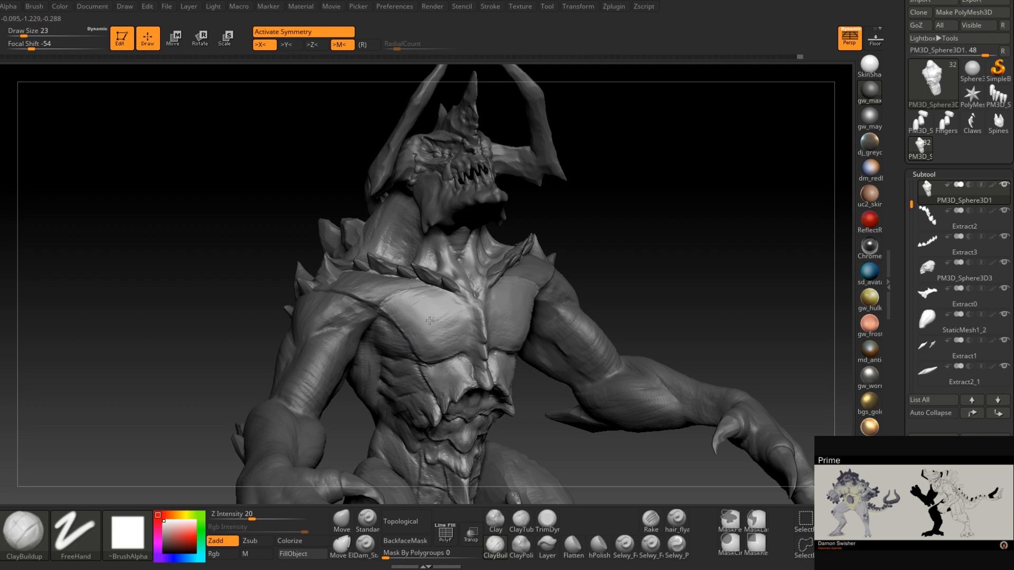
mouse_move(389, 313)
right_mouse_down()
mouse_move(475, 306)
mouse_move(525, 346)
mouse_move(547, 303)
mouse_move(573, 299)
mouse_move(497, 306)
mouse_move(573, 314)
mouse_move(523, 317)
mouse_move(552, 325)
mouse_move(570, 301)
mouse_move(542, 297)
mouse_move(572, 312)
mouse_move(565, 307)
mouse_move(581, 283)
mouse_move(588, 349)
mouse_move(612, 351)
mouse_move(529, 359)
right_mouse_up()
- Reselect the torso and build up the back muscles below the shoulder blade with ClayBuildup at draw size 37
left_click(600, 343, "alt")
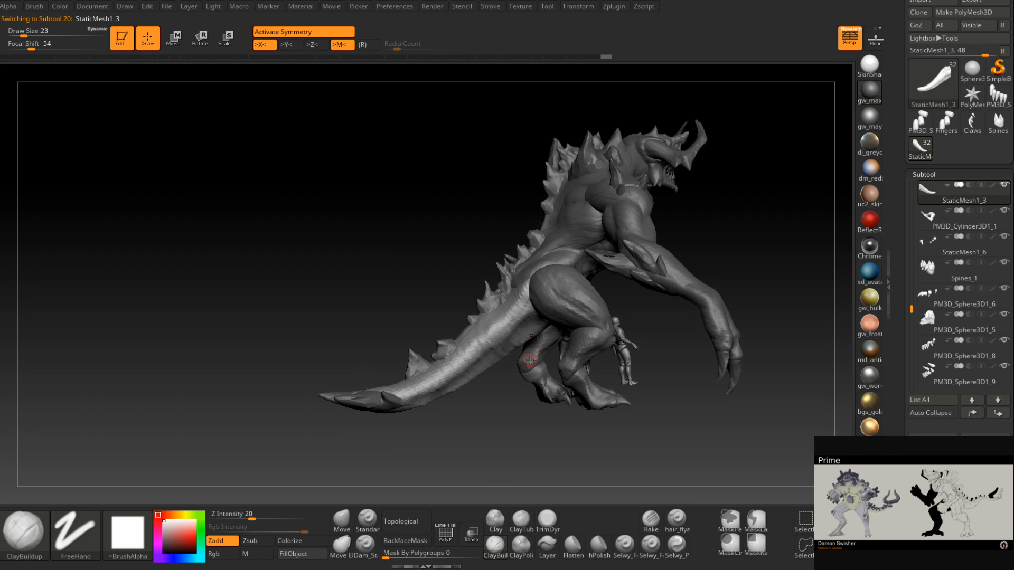
mouse_move(497, 305)
right_mouse_down()
mouse_move(593, 301)
mouse_move(647, 313)
mouse_move(597, 346)
mouse_move(524, 355)
mouse_move(525, 369)
right_mouse_up()
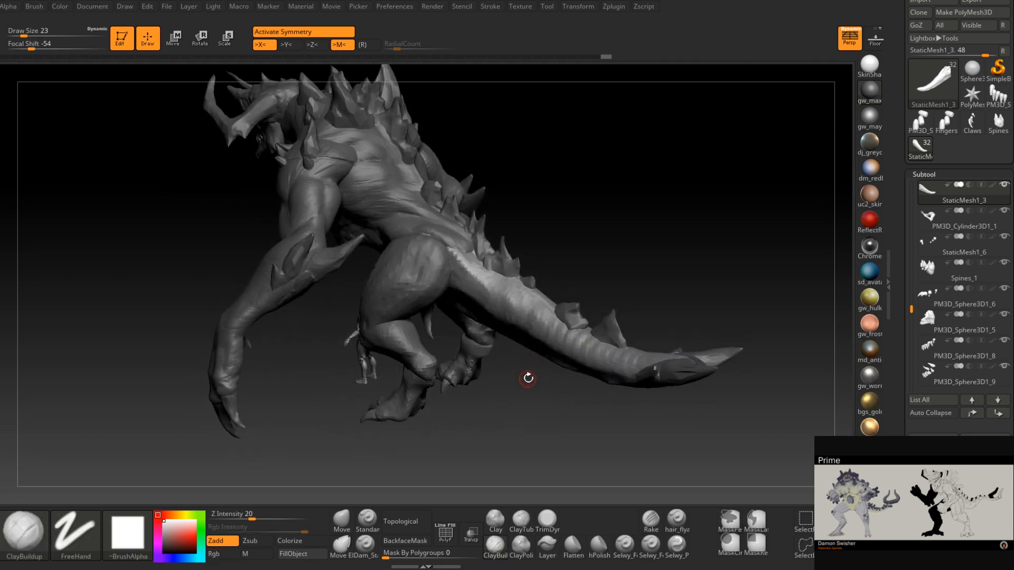
right_click_drag(527, 377, 524, 314)
left_click(474, 289, "alt")
left_click(495, 547)
key("space")
left_click_drag(500, 298, 505, 297)
mouse_move(499, 293)
right_mouse_down()
mouse_move(511, 257)
mouse_move(508, 277)
mouse_move(493, 265)
mouse_move(520, 253)
right_mouse_up()
left_click_drag(503, 285, 499, 300)
mouse_move(499, 301)
right_mouse_down()
mouse_move(513, 304)
mouse_move(494, 303)
mouse_move(484, 317)
mouse_move(458, 294)
right_mouse_up()
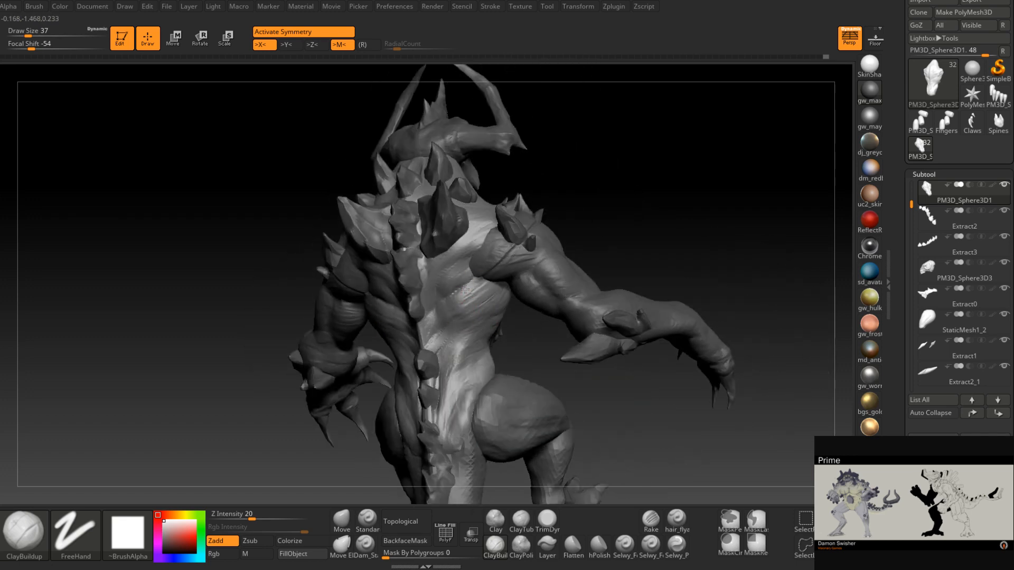
- Shape the side of the back and the flank above the hip with ClayBuildup at draw size 37
right_click_drag(452, 357, 476, 308)
left_click_drag(453, 327, 453, 339)
right_click_drag(453, 340, 476, 326)
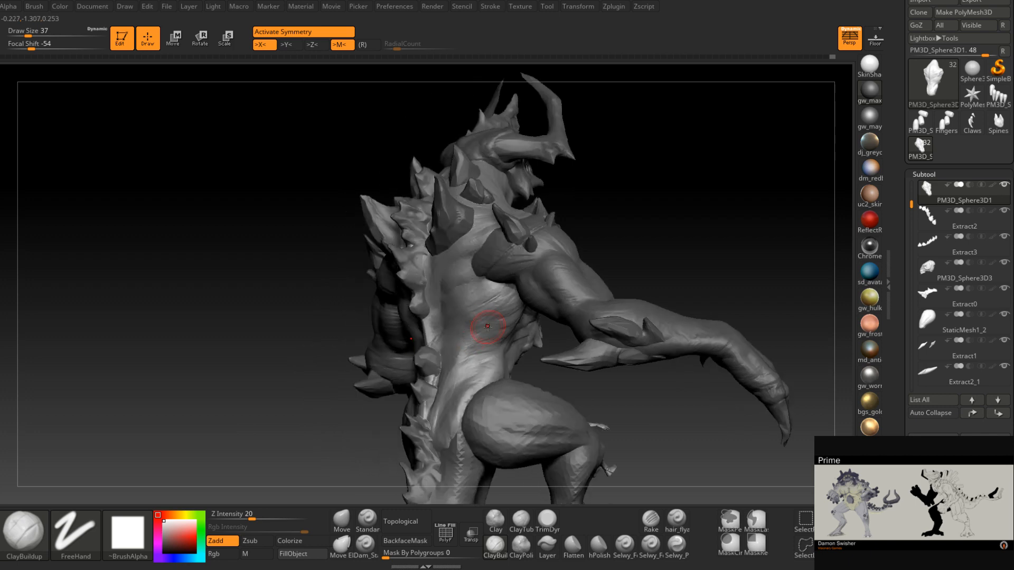
right_click_drag(487, 328, 498, 304)
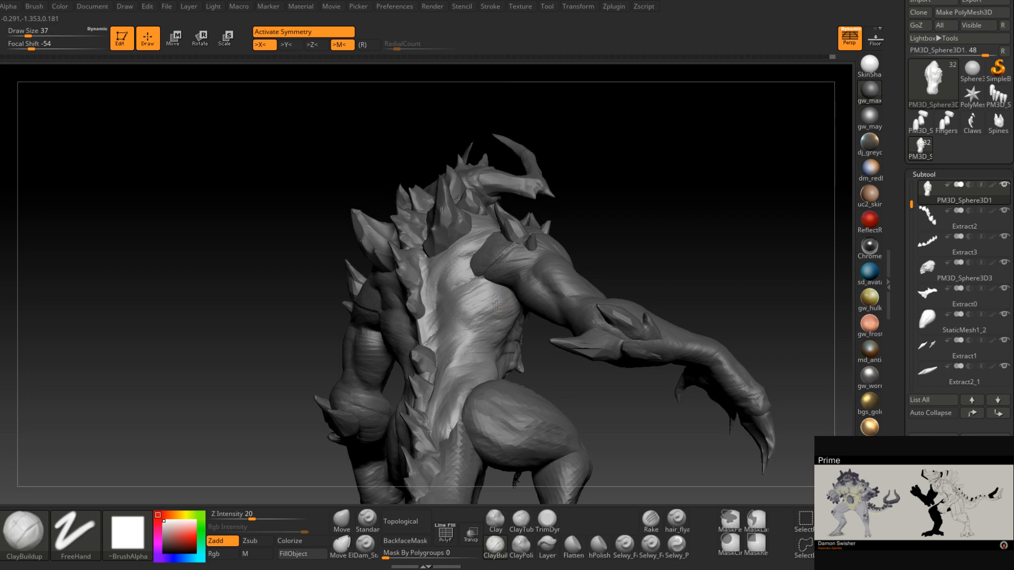
right_click_drag(460, 335, 400, 312)
mouse_move(398, 359)
right_mouse_down()
mouse_move(378, 326)
mouse_move(525, 339)
mouse_move(517, 314)
mouse_move(528, 296)
mouse_move(534, 319)
mouse_move(551, 318)
mouse_move(545, 303)
mouse_move(530, 311)
mouse_move(491, 288)
mouse_move(503, 310)
right_mouse_up()
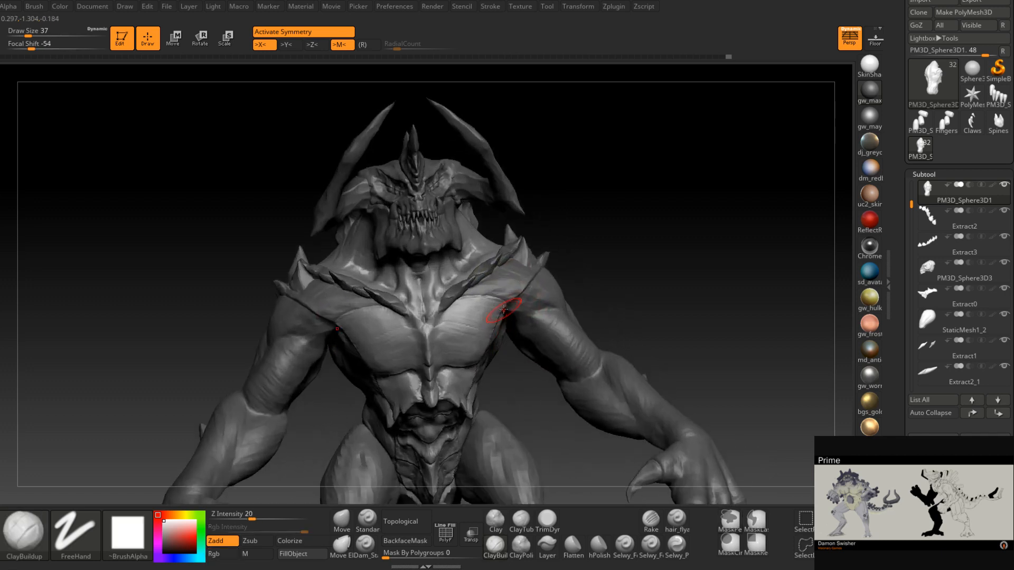
- Adjust the collarbone spikes on Extract3_4 with the Move brush at draw size 37
left_click(490, 270, "alt")
right_click_drag(490, 270, 493, 301)
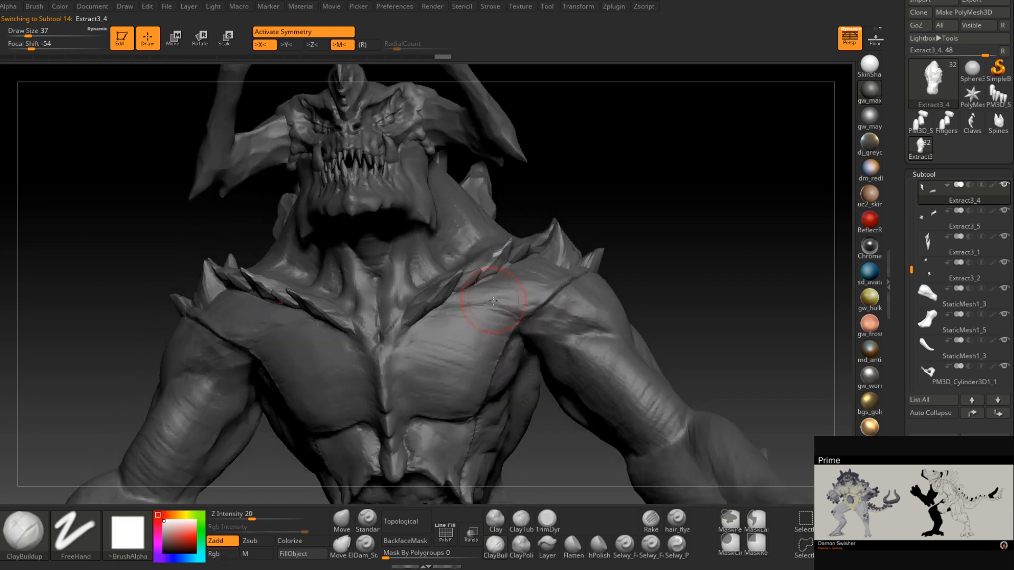
left_click(342, 520)
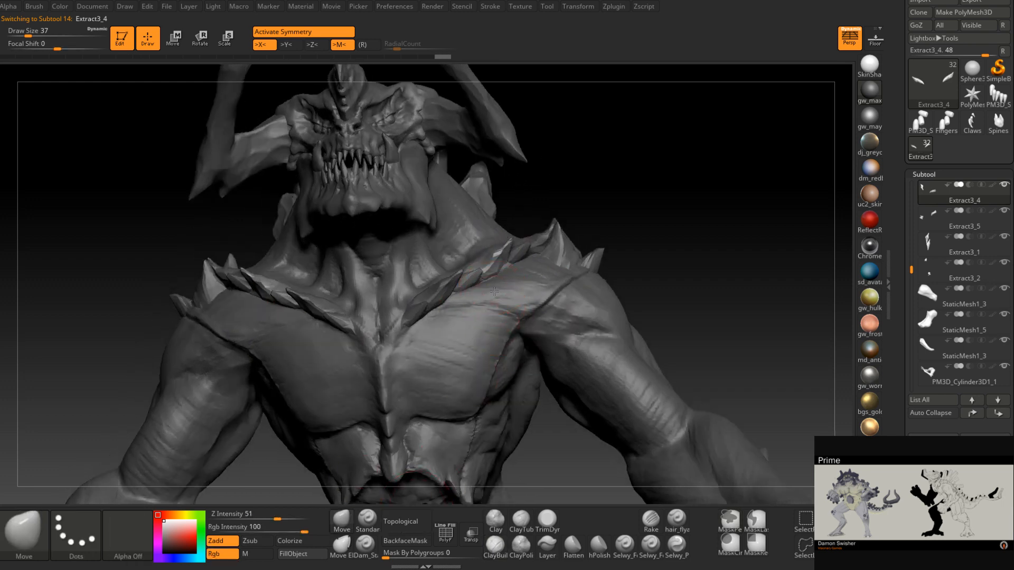
right_click_drag(497, 291, 479, 274)
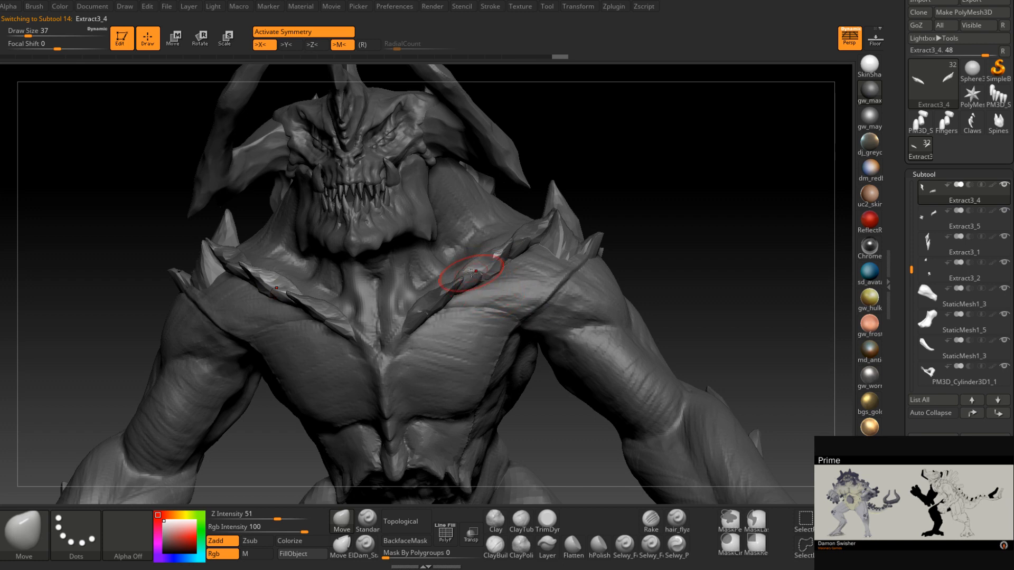
right_click_drag(471, 273, 573, 243)
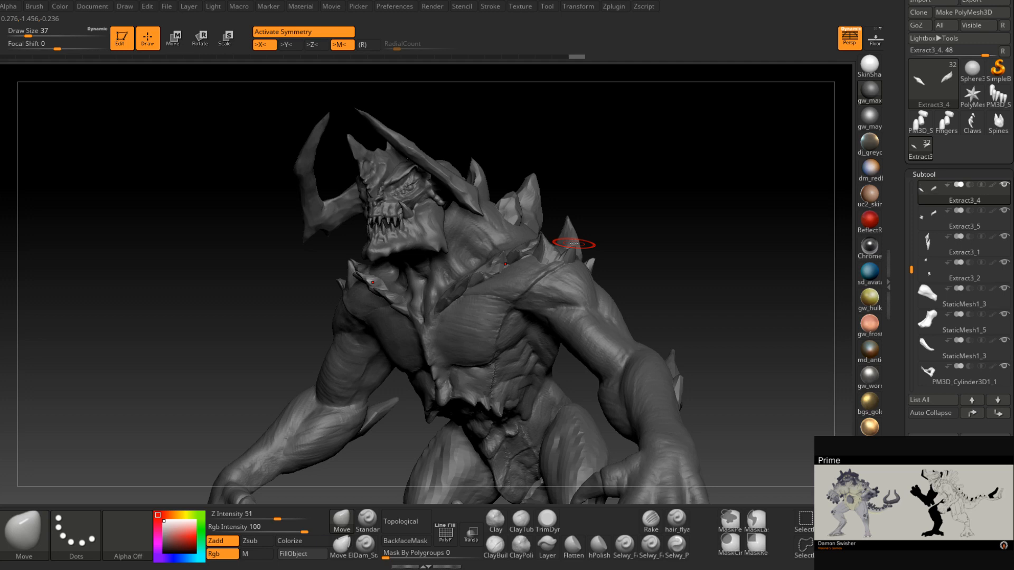
right_click_drag(527, 390, 541, 300, "alt")
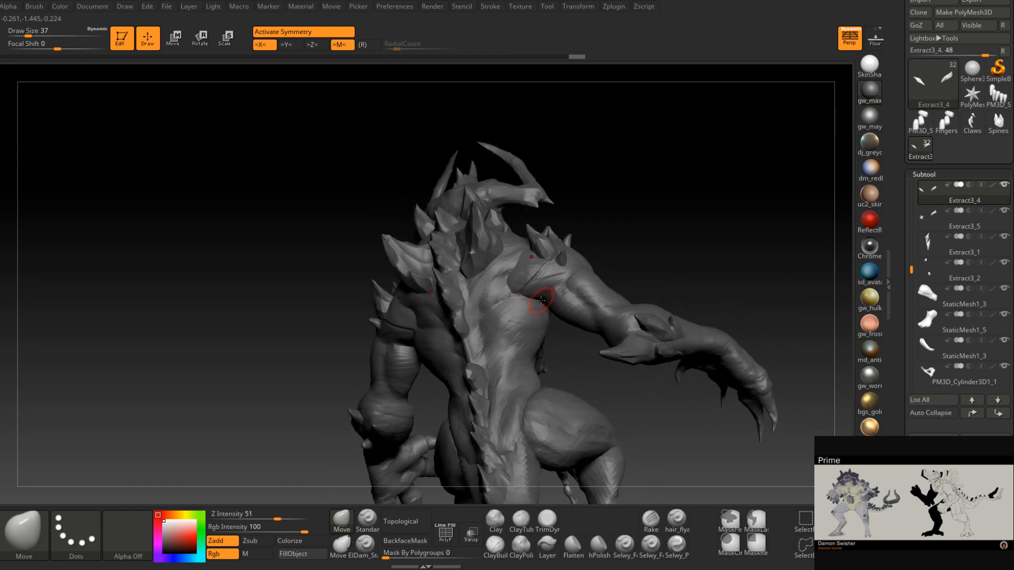
- Select the tail subtool StaticMesh1_3 and open its geometry settings
left_click(501, 284, "alt")
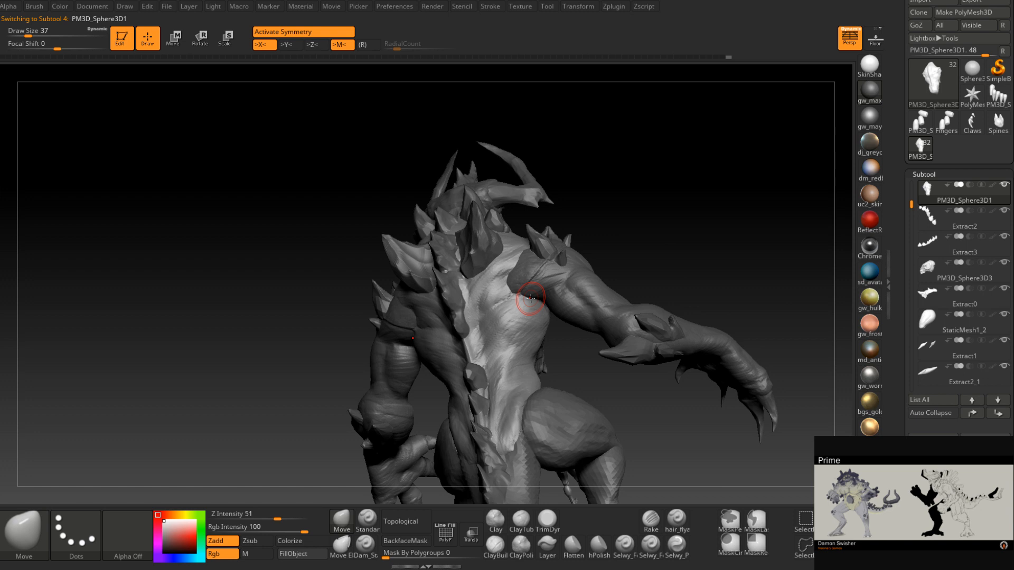
mouse_move(530, 298)
right_mouse_down()
mouse_move(525, 327)
mouse_move(493, 310)
mouse_move(572, 340)
mouse_move(576, 316)
right_mouse_up()
right_click_drag(576, 316, 548, 349)
left_click(572, 315, "alt")
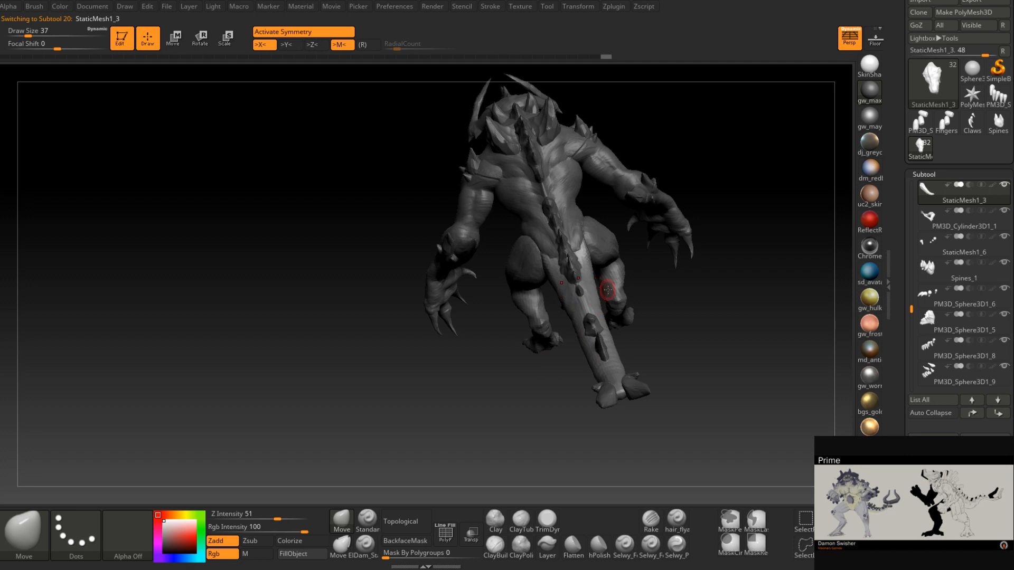
right_click_drag(607, 289, 522, 391)
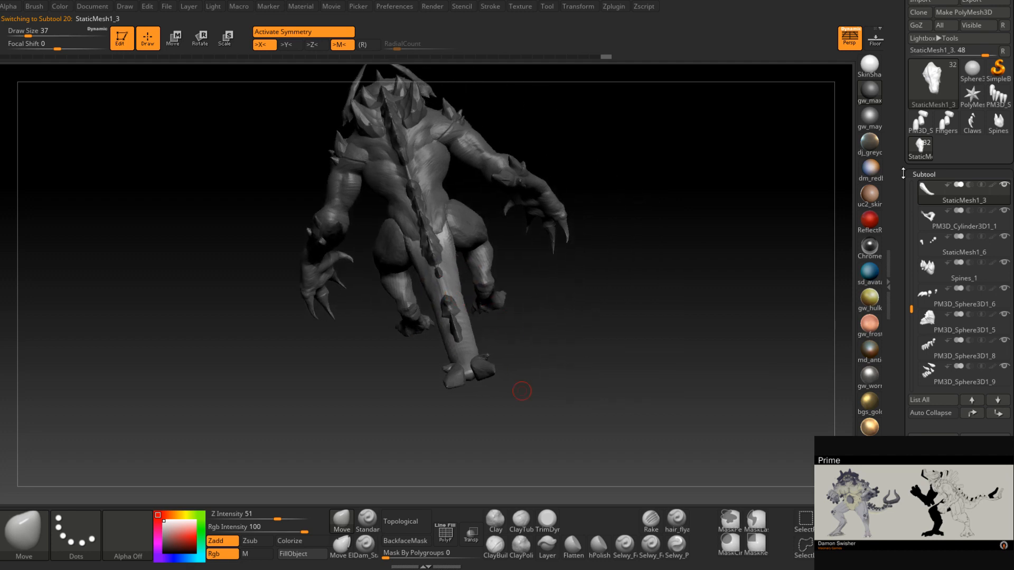
left_click(924, 174)
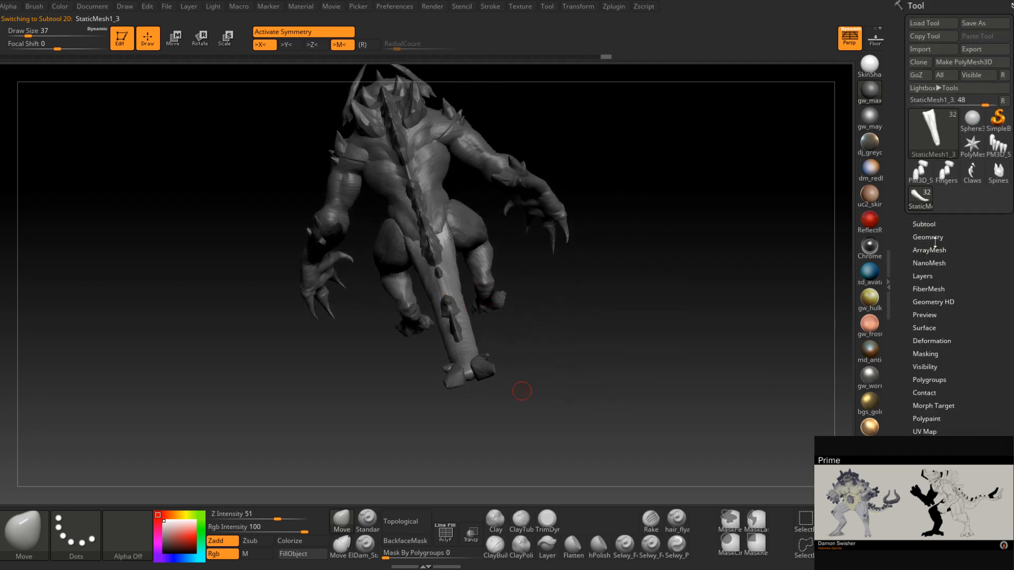
left_click(927, 237)
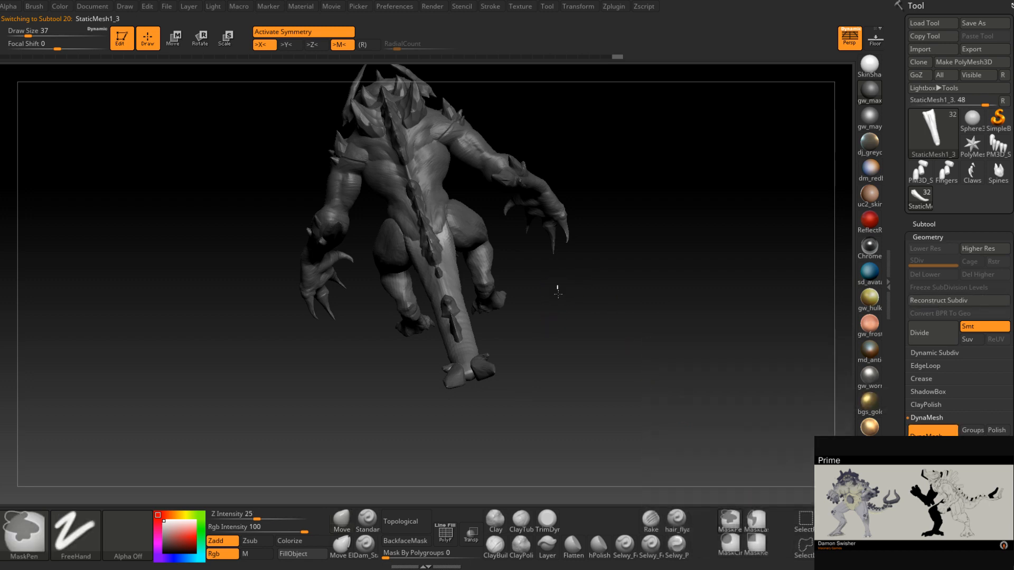
right_click_drag(542, 351, 623, 304)
right_click_drag(580, 275, 575, 338, "ctrl")
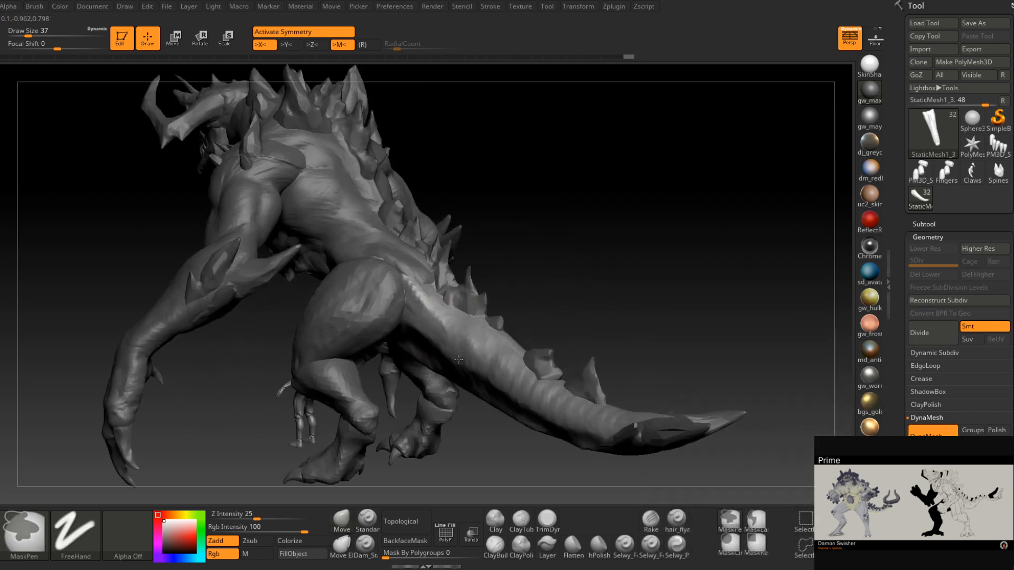
right_click_drag(554, 296, 470, 317)
right_click_drag(547, 310, 431, 256)
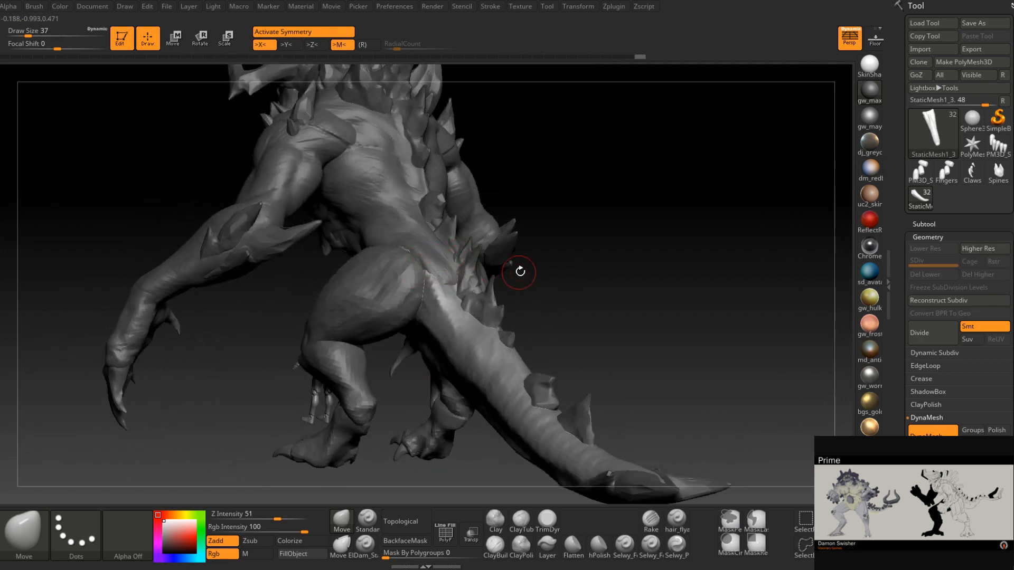
- Move the tail subtool StaticMesh1_3 up the subtool order to directly below the torso PM3D_Sphere3D1
left_click(500, 258, "alt")
left_click(928, 224)
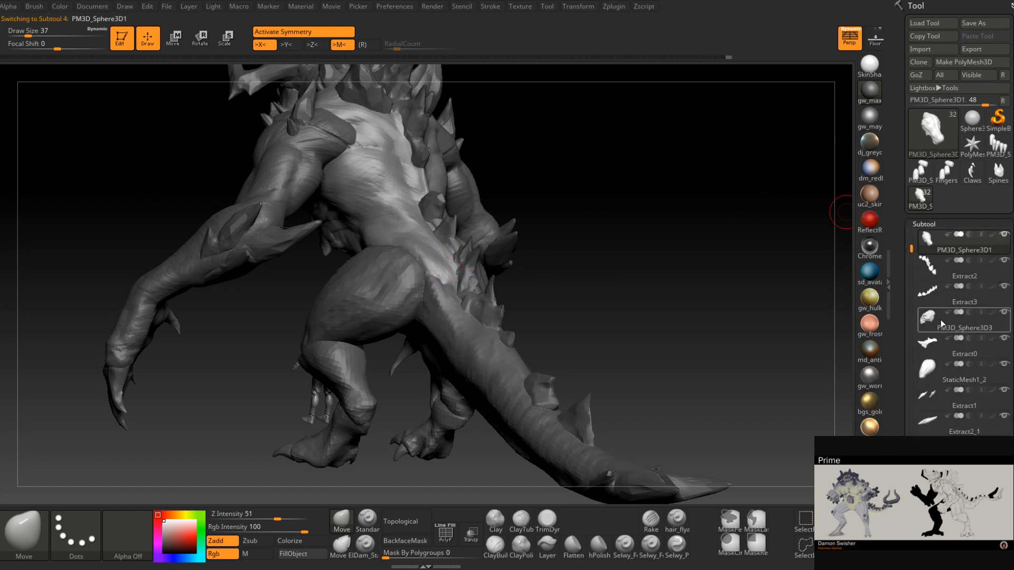
left_click(479, 361, "alt")
left_click_drag(910, 359, 911, 248)
left_click(983, 453)
left_click(983, 453)
left_click(983, 453)
left_click(983, 453)
left_click(983, 453)
left_click(983, 453)
left_click(983, 453)
left_click(982, 453)
left_click(983, 452)
left_click(983, 453)
left_click(983, 452)
left_click(983, 453)
left_click(983, 453)
left_click(983, 453)
left_click(983, 453)
left_click(983, 453)
left_click(999, 453)
left_click(999, 453)
left_click(999, 453)
left_click(998, 453)
left_click(983, 453)
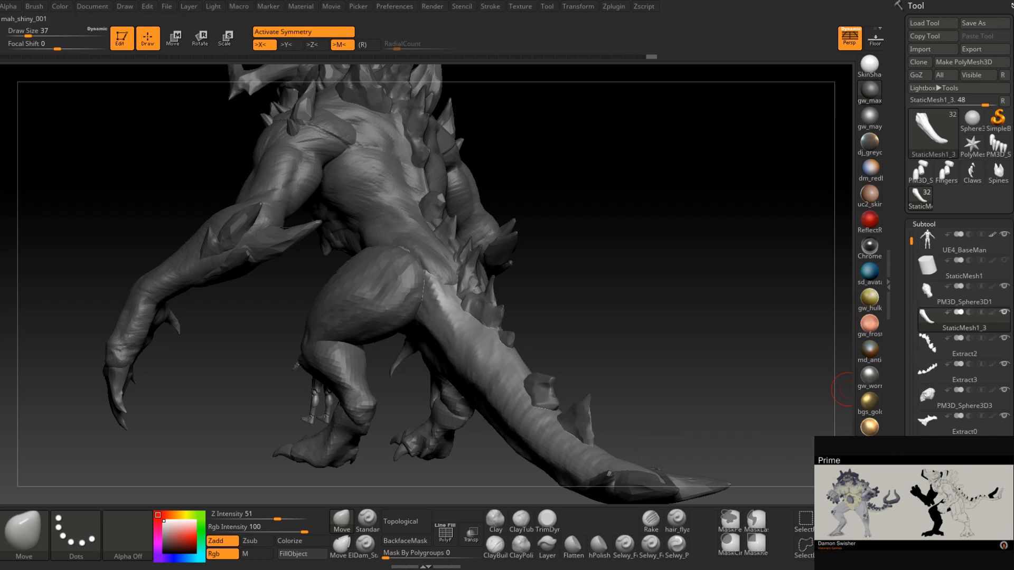
- Select the torso subtool PM3D_Sphere3D1 and save the tool, overwriting JungleBoss.ZTL
right_click_drag(566, 331, 495, 255)
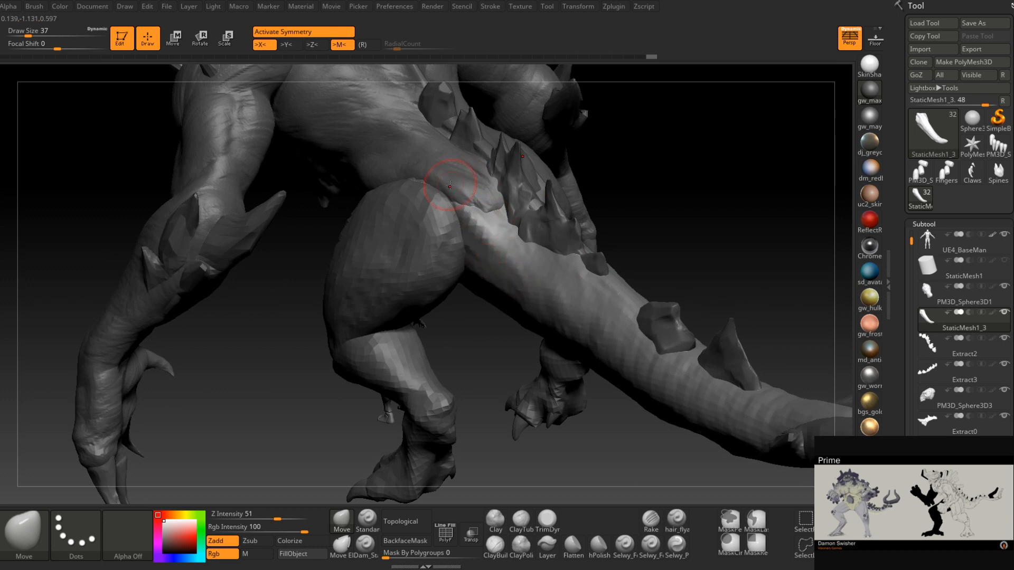
right_click_drag(452, 183, 574, 243, "ctrl")
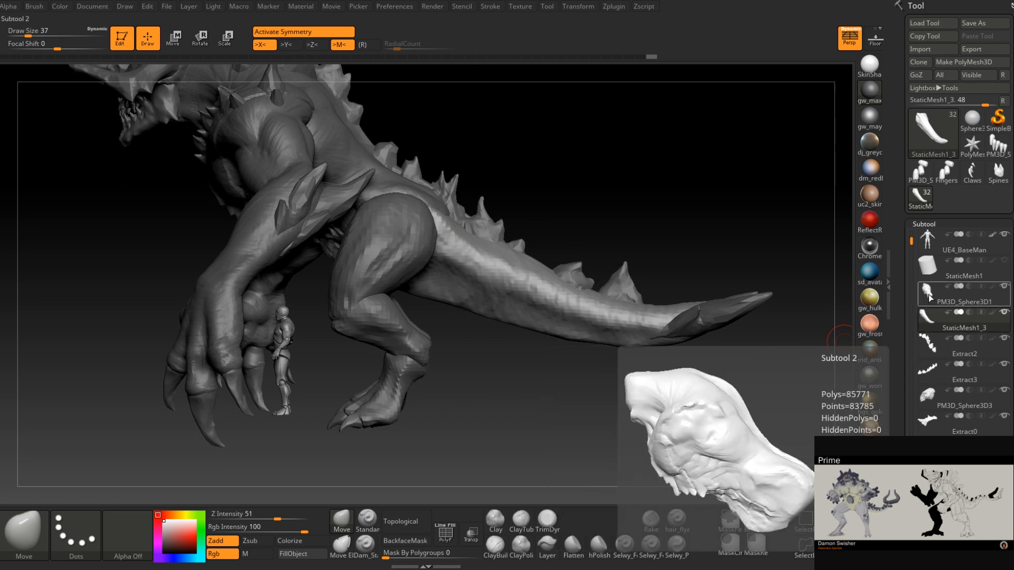
left_click(929, 298)
scroll(931, 401, "down", 4)
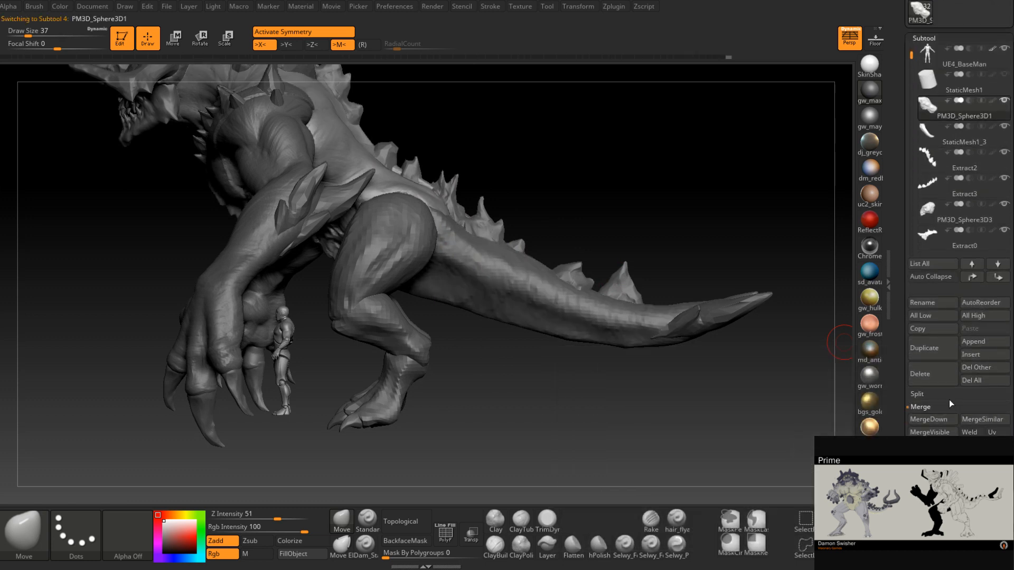
scroll(945, 174, "up", 5)
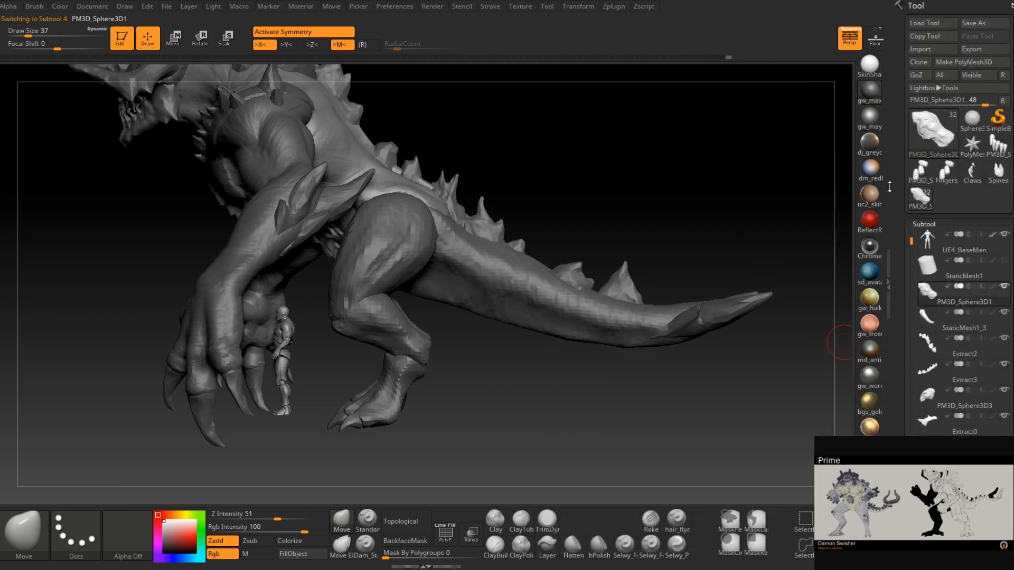
left_click(984, 23)
left_click(417, 260)
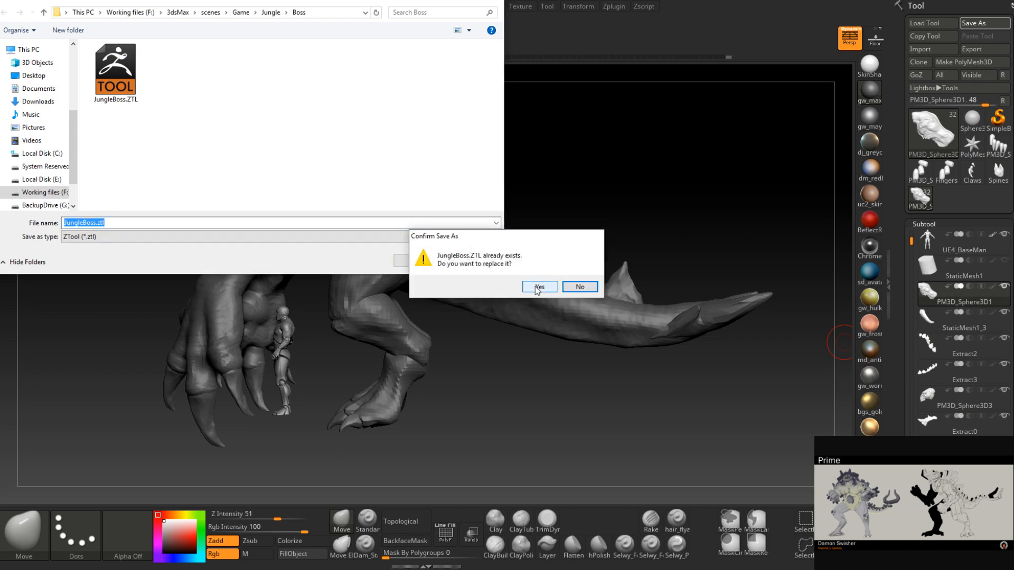
key("Return")
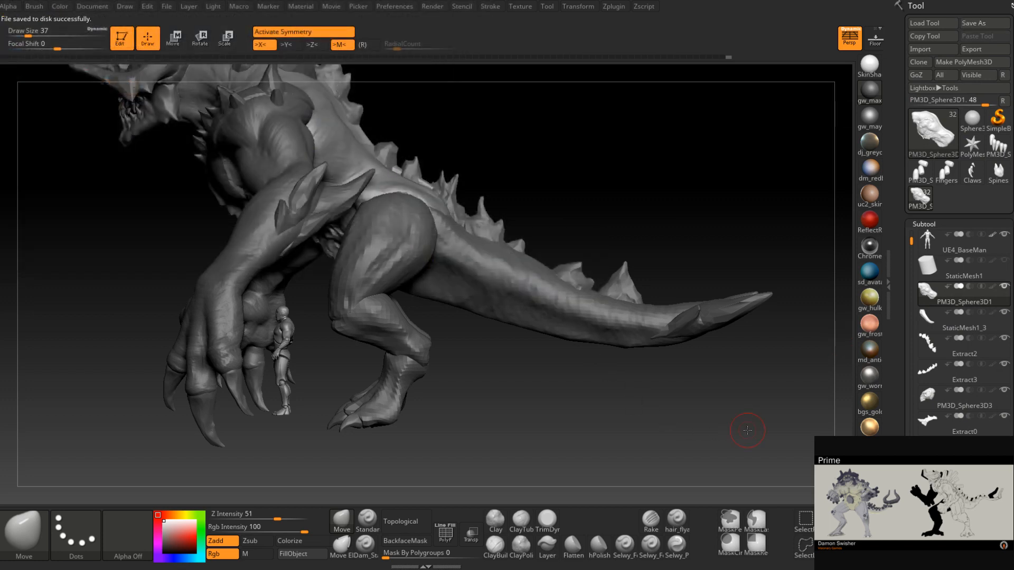
- Merge the torso with the tail subtool directly below it
scroll(959, 211, "down", 5)
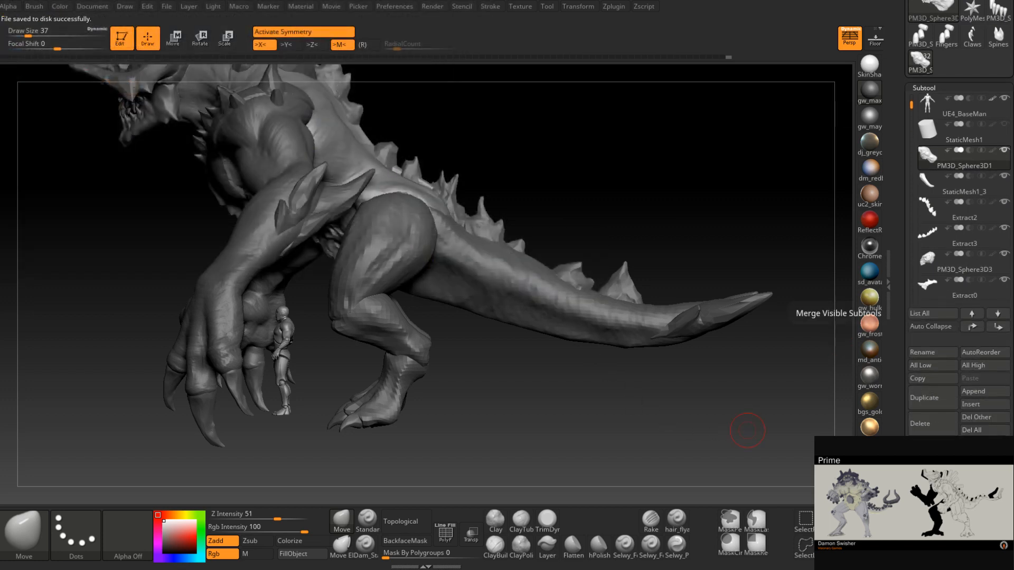
left_click(934, 475)
mouse_move(522, 333)
left_mouse_down()
mouse_move(491, 319)
mouse_move(523, 417)
left_mouse_up()
- Try remeshing the merged torso and tail with DynaMesh at resolution 904, inspect the wireframe, and undo it
scroll(928, 364, "down", 7)
left_click(928, 360)
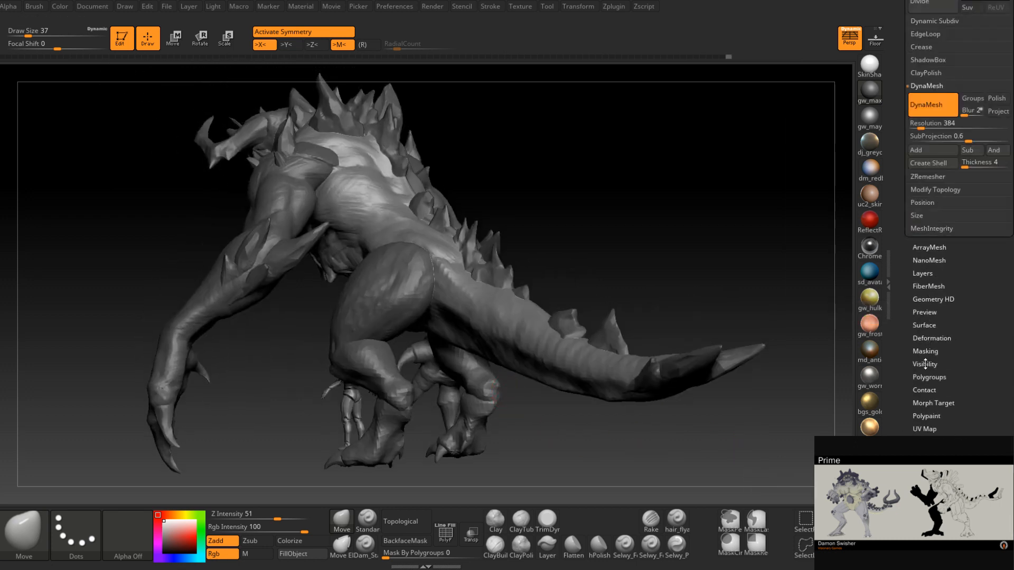
left_click_drag(909, 366, 909, 404)
left_click(933, 164)
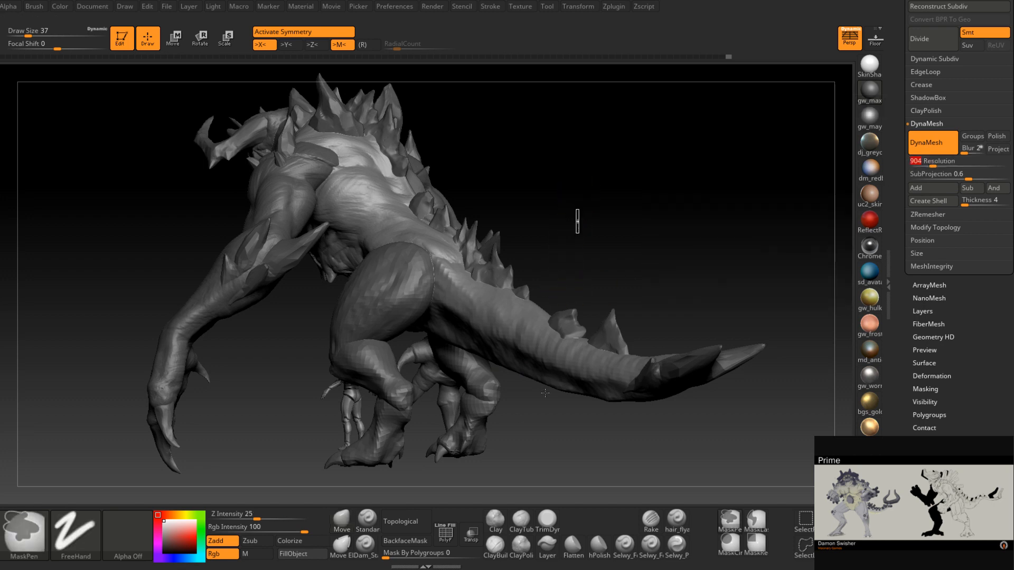
right_click_drag(504, 188, 457, 378)
left_click(442, 536)
right_click_drag(453, 248, 457, 322, "ctrl")
key("ctrl+z")
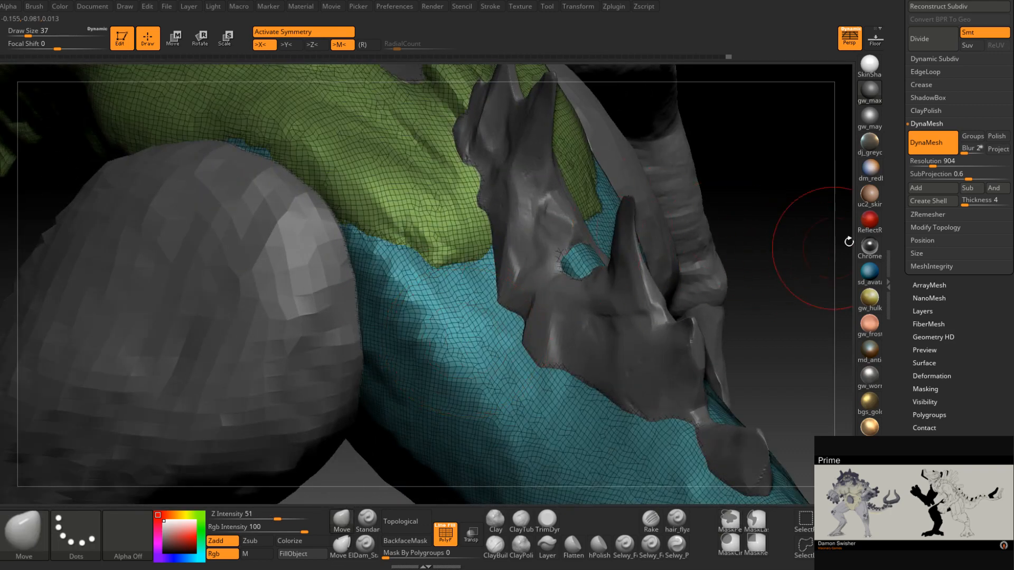
- Remesh the merged torso and tail with DynaMesh at resolution 616 and hide the wireframe
left_click_drag(933, 164, 925, 167)
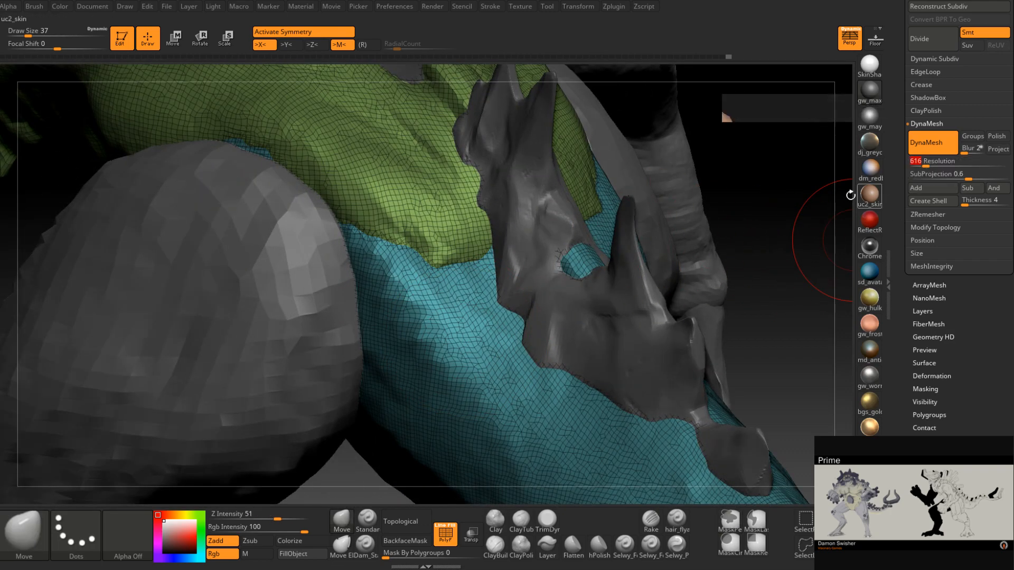
left_click_drag(753, 140, 752, 172, "ctrl")
right_click_drag(598, 424, 529, 314, "ctrl")
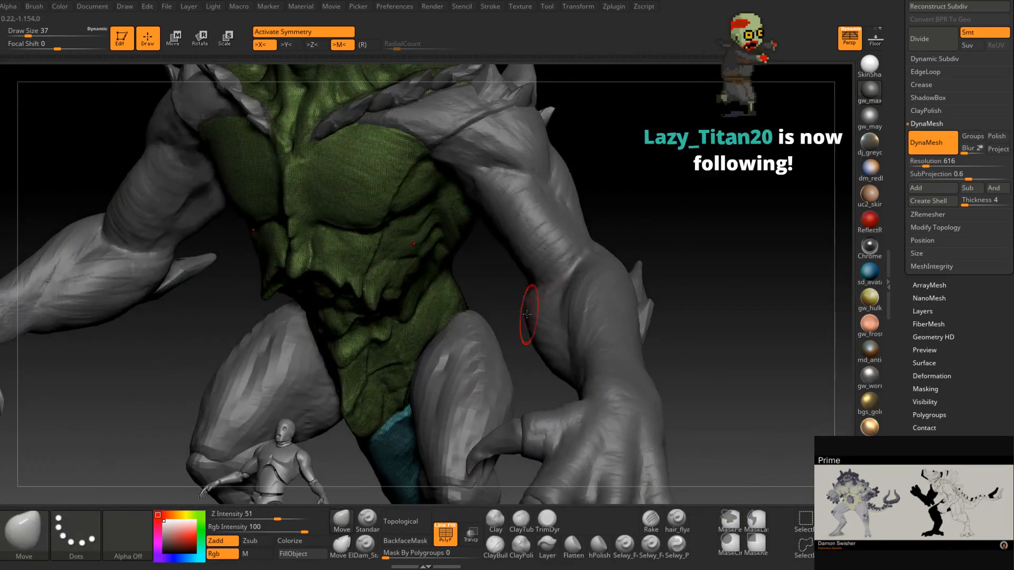
left_click(446, 533)
- Blend the seam between the lower back and the tail base with ClayBuildup at draw size 31
mouse_move(464, 430)
right_mouse_down()
mouse_move(453, 235)
mouse_move(417, 258)
mouse_move(429, 262)
mouse_move(405, 285)
mouse_move(496, 350)
mouse_move(536, 343)
mouse_move(499, 298)
mouse_move(517, 337)
right_mouse_up()
left_click(497, 544)
right_click_drag(517, 337, 504, 318)
key("space")
left_click_drag(504, 317, 502, 316)
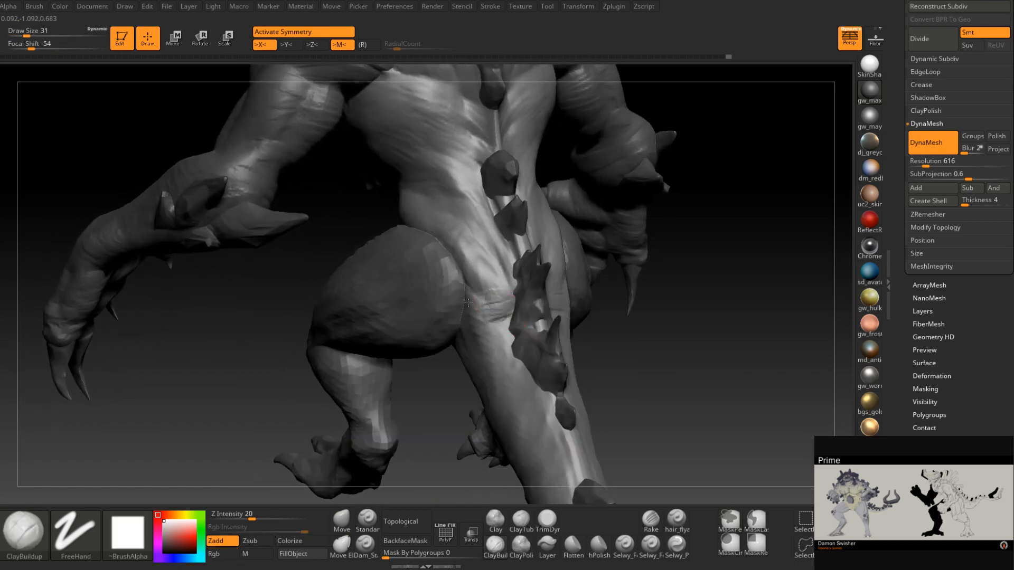
- Build up the upper side of the tail base behind the hip with ClayBuildup at draw size 37
right_click_drag(519, 327, 587, 255)
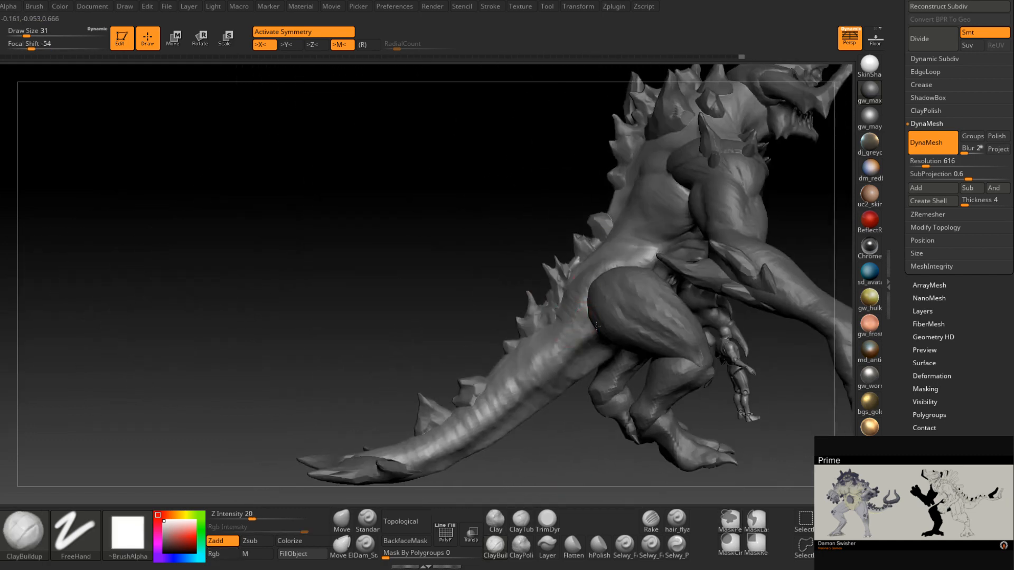
right_click_drag(596, 326, 622, 323)
key("space")
left_click_drag(579, 303, 581, 303)
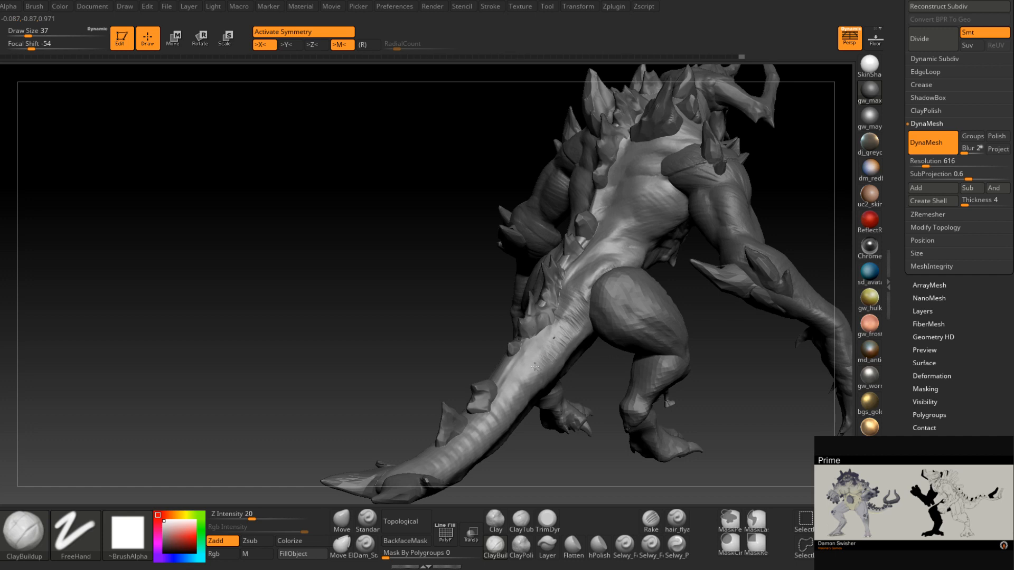
- Sculpt a long muscle ridge along the side of the tail with ClayBuildup at draw size 33
mouse_move(521, 387)
right_mouse_down()
mouse_move(547, 357)
mouse_move(539, 326)
mouse_move(550, 342)
right_mouse_up()
key("space")
left_click_drag(566, 318, 562, 318)
right_click_drag(561, 315, 576, 298)
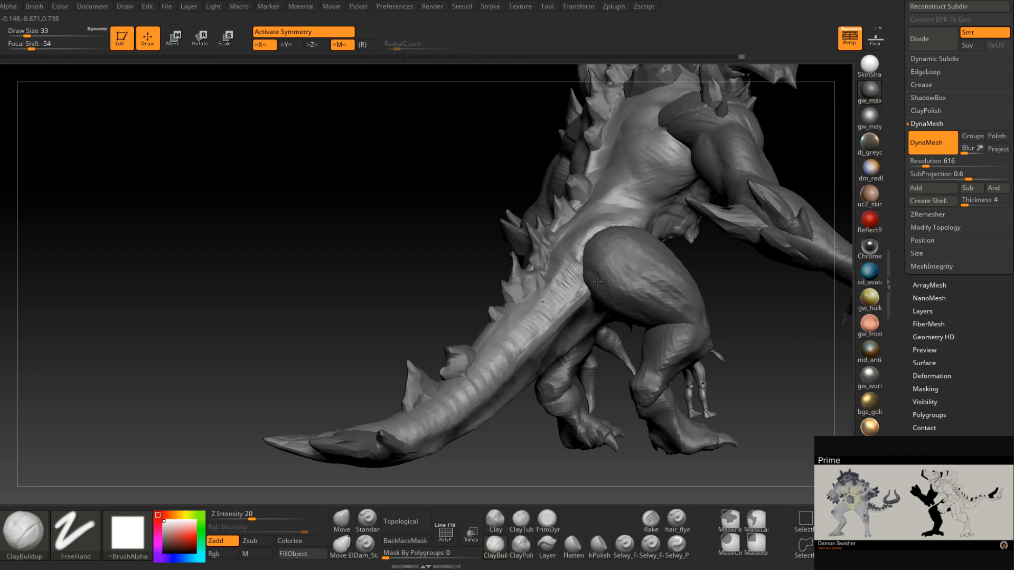
right_click_drag(585, 290, 541, 334)
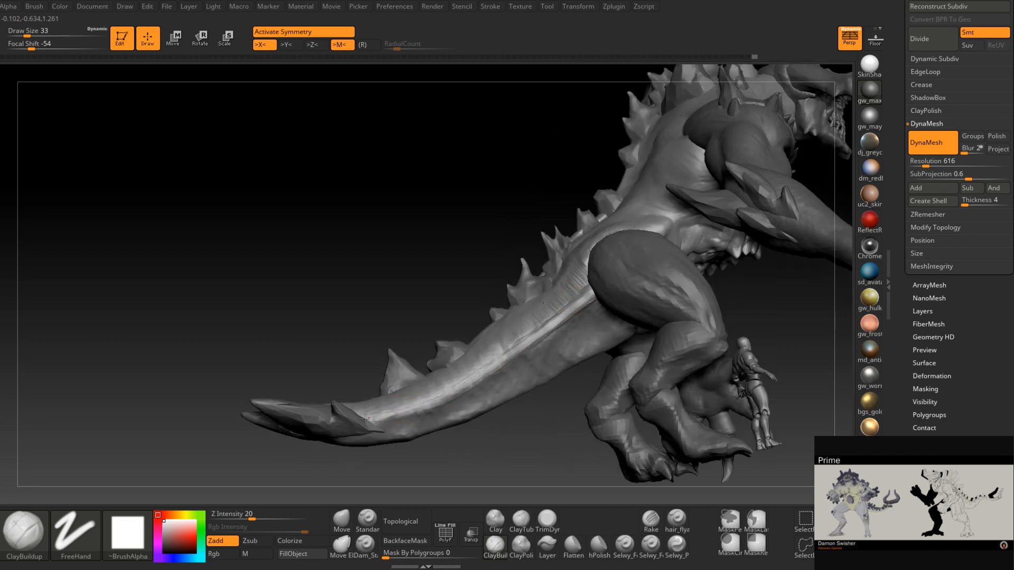
left_click_drag(408, 415, 505, 359)
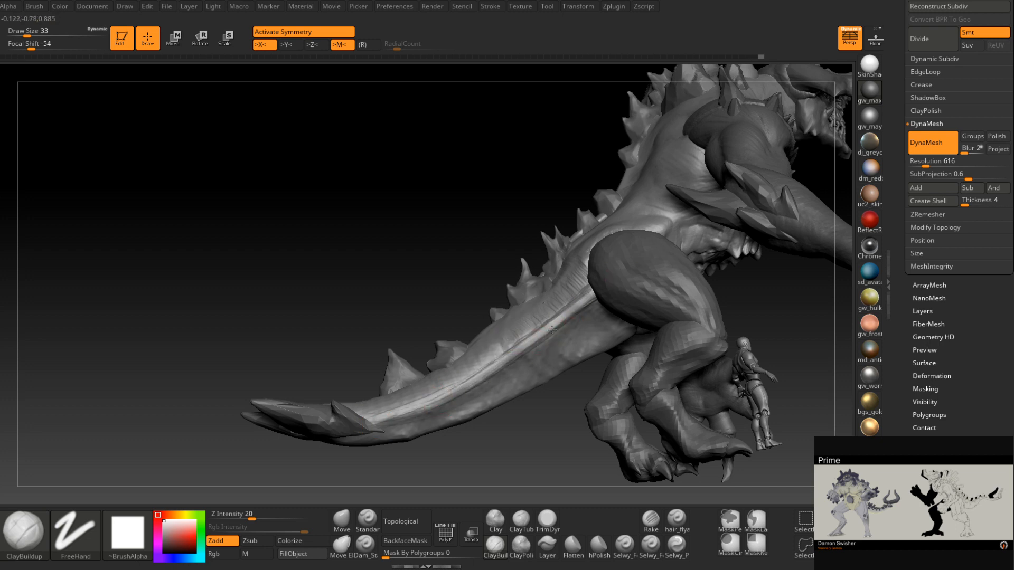
- Carry the muscle forms from the lower back past the hip into the tail with ClayBuildup at draw size 33
right_click_drag(594, 311, 591, 299)
mouse_move(551, 333)
right_mouse_down()
mouse_move(600, 292)
mouse_move(581, 299)
mouse_move(557, 287)
mouse_move(565, 254)
mouse_move(538, 272)
right_mouse_up()
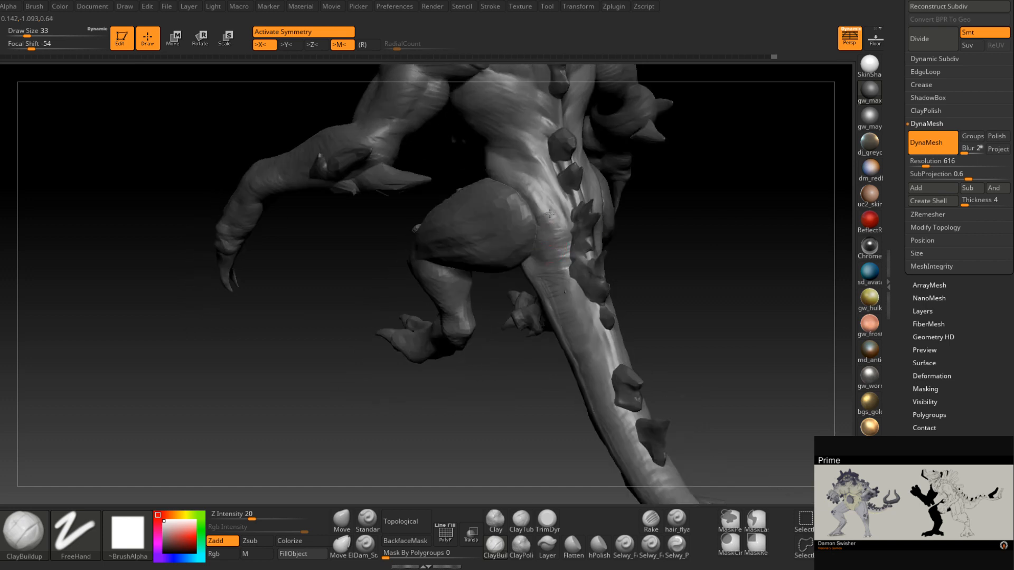
mouse_move(483, 203)
right_mouse_down()
mouse_move(534, 198)
mouse_move(553, 223)
right_mouse_up()
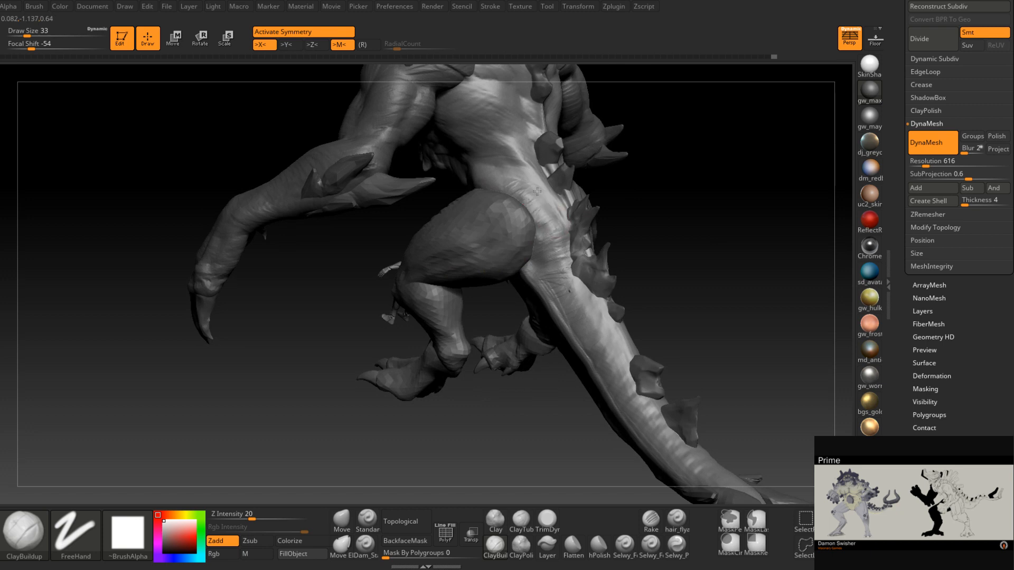
right_click_drag(525, 221, 509, 303)
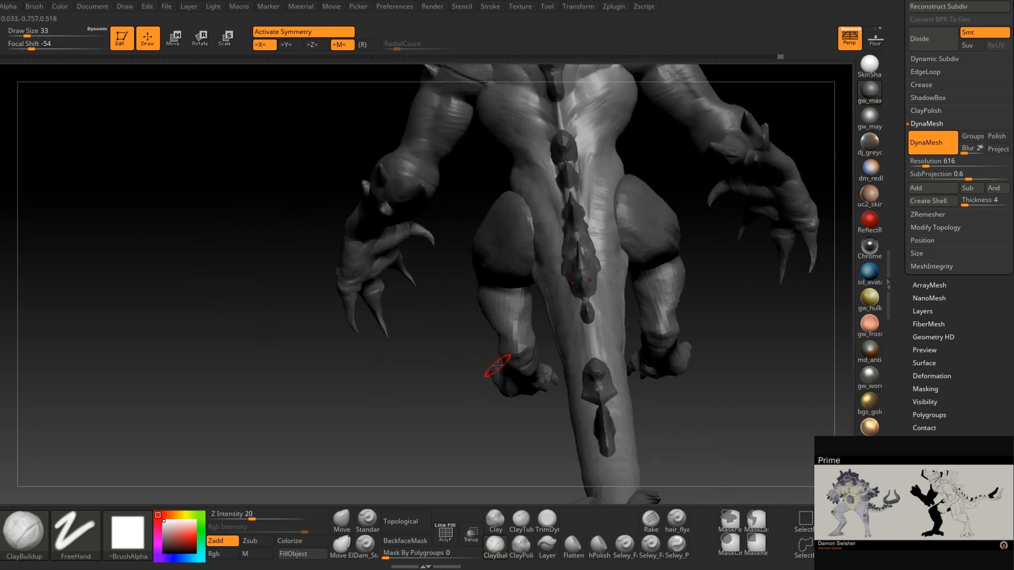
- Add muscle volume along the upper tail beside the spikes with ClayBuildup at draw size 39
right_click_drag(542, 253, 566, 231)
right_click_drag(546, 294, 369, 285)
right_click_drag(516, 233, 512, 254)
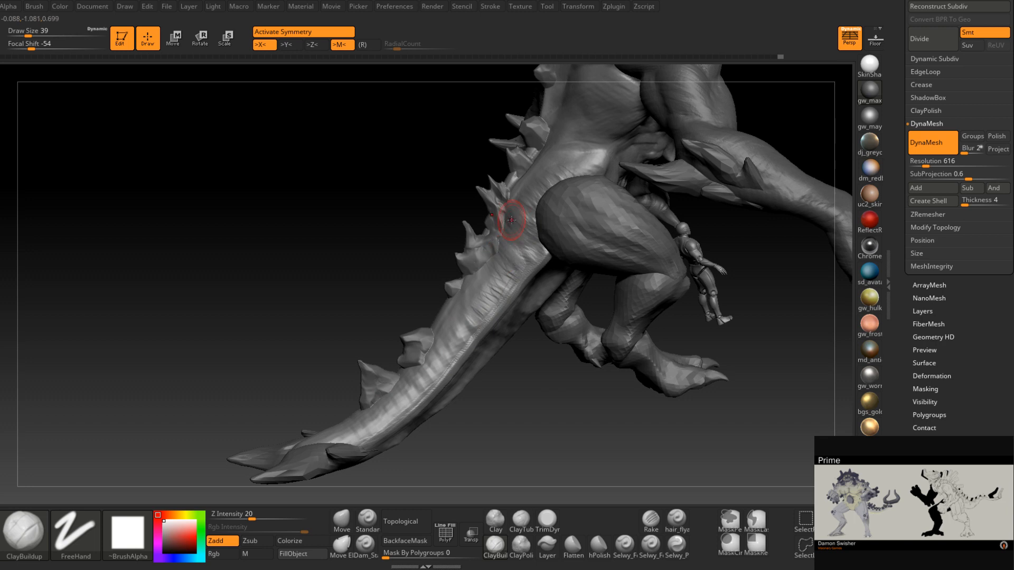
mouse_move(497, 295)
right_mouse_down()
mouse_move(487, 264)
mouse_move(491, 303)
right_mouse_up()
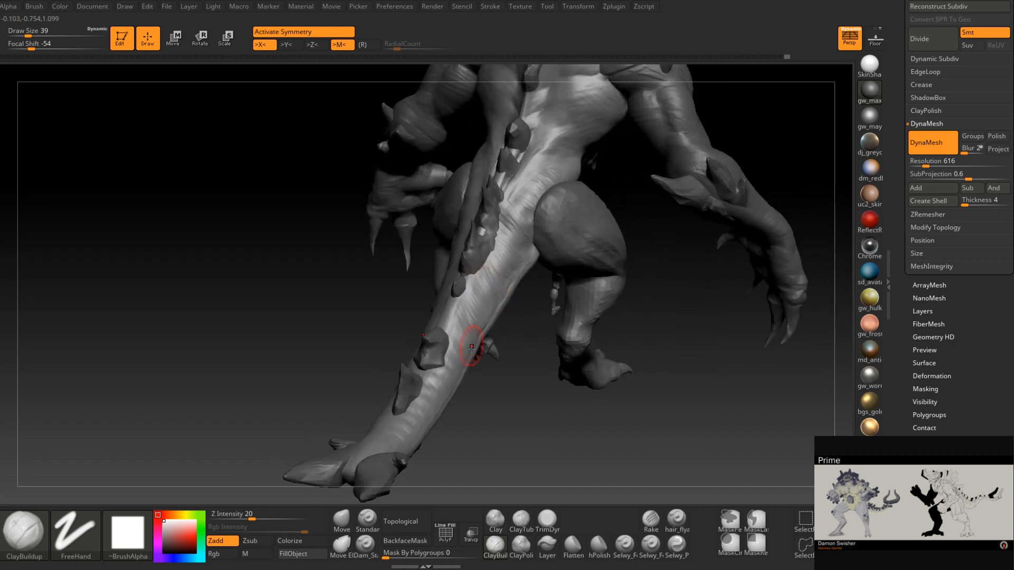
right_click_drag(464, 339, 462, 364)
right_click_drag(423, 296, 454, 290)
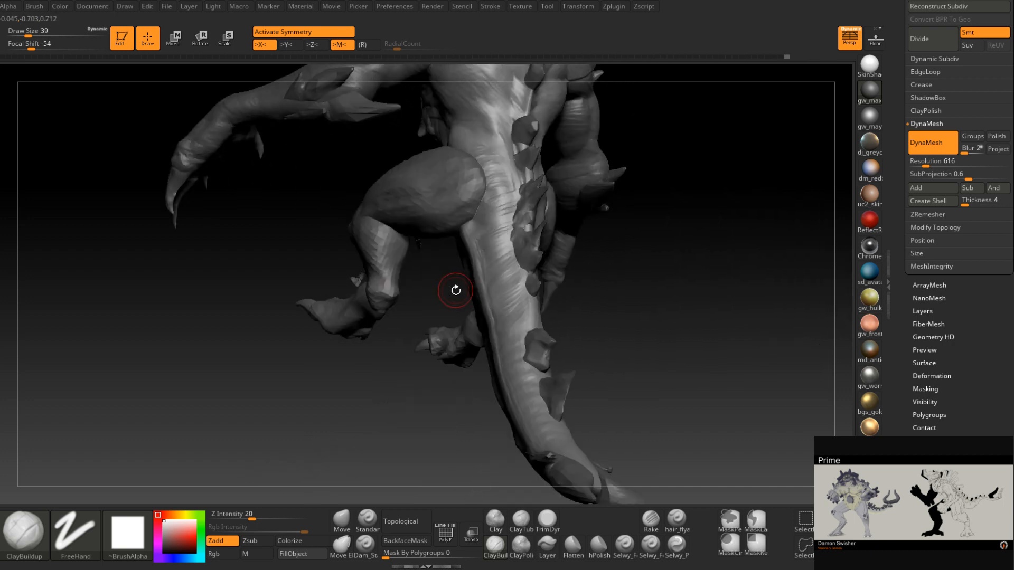
right_click_drag(536, 344, 513, 337)
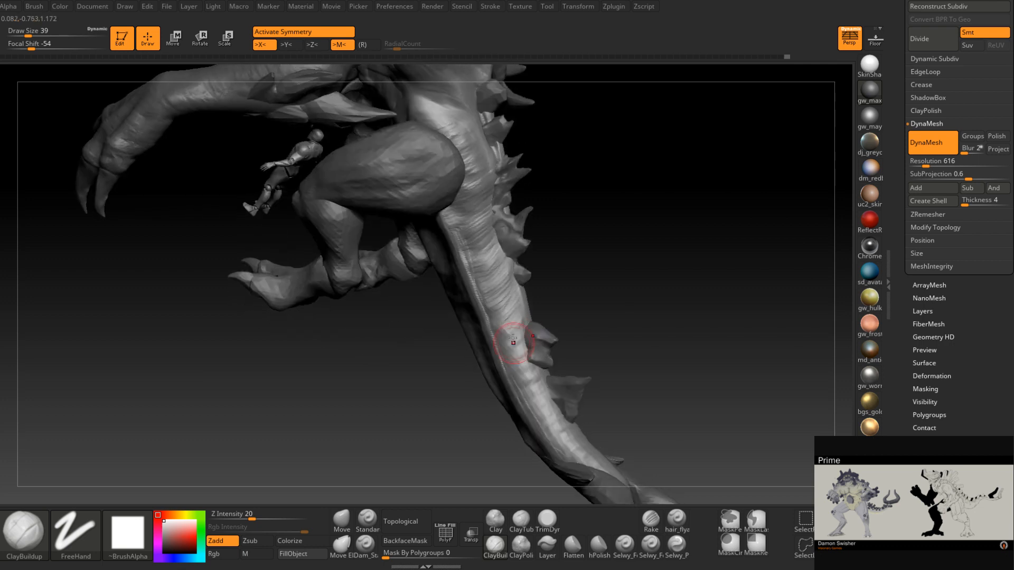
- Refine the muscle ridge along the side of the tail below the hip with ClayBuildup at draw size 25
right_click_drag(450, 218, 458, 223)
key("space")
left_click_drag(459, 223, 453, 223)
right_click_drag(449, 245, 452, 234)
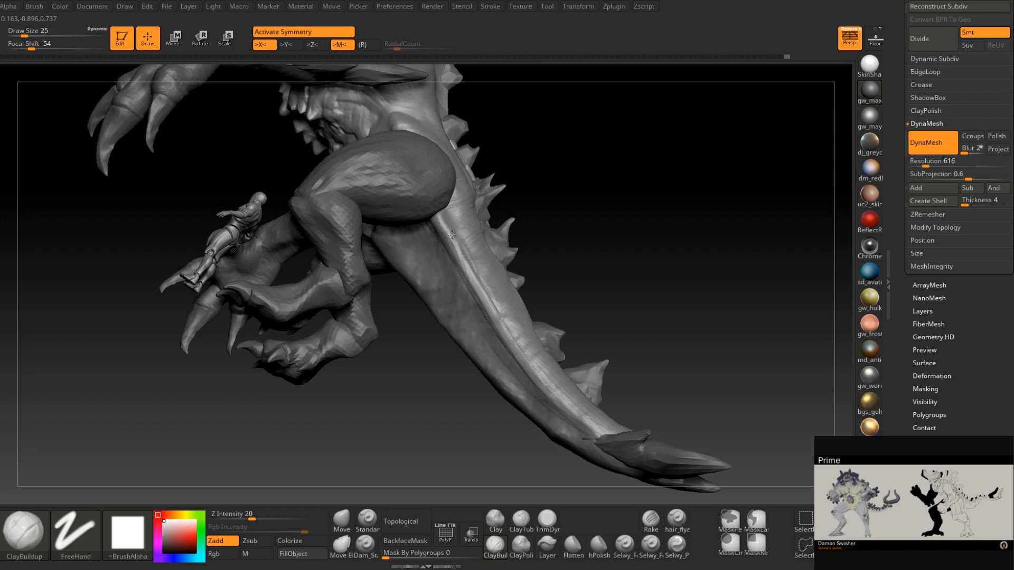
mouse_move(490, 314)
right_mouse_down()
mouse_move(477, 286)
mouse_move(487, 294)
right_mouse_up()
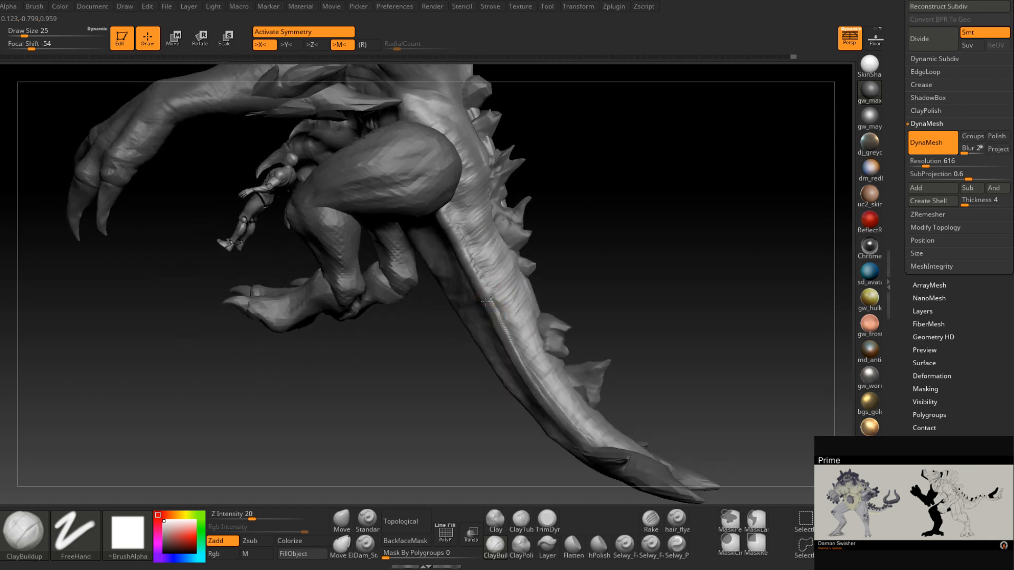
- Build up the underside of the tail base between the legs with ClayBuildup at draw size 31
right_click_drag(507, 337, 448, 233)
key("space")
left_click_drag(448, 234, 450, 234)
mouse_move(448, 248)
right_mouse_down()
mouse_move(455, 217)
mouse_move(386, 219)
right_mouse_up()
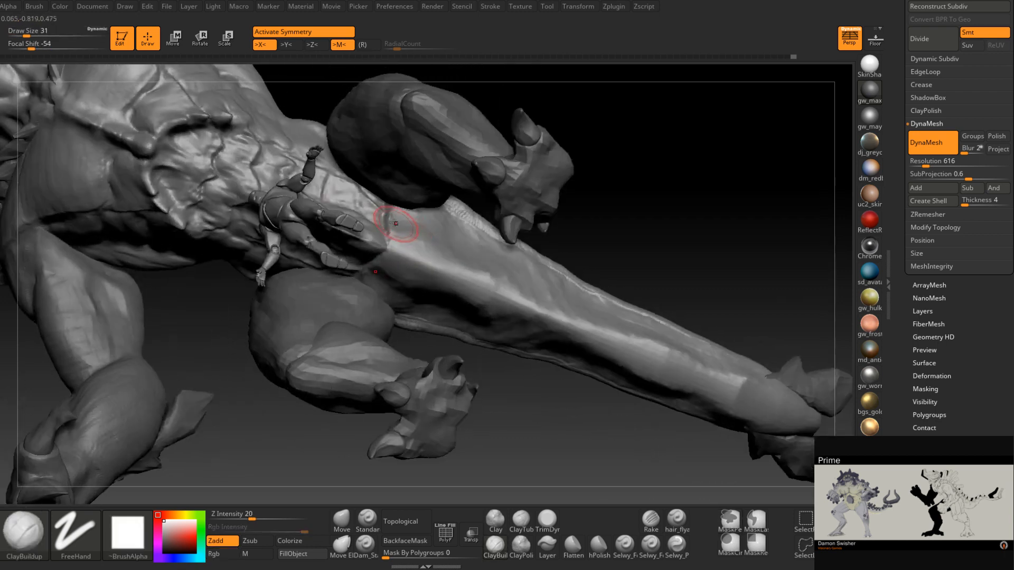
mouse_move(410, 211)
right_mouse_down()
mouse_move(417, 226)
mouse_move(479, 255)
right_mouse_up()
left_click_drag(465, 224, 439, 255)
right_click_drag(464, 235, 476, 244)
left_click_drag(454, 254, 471, 238)
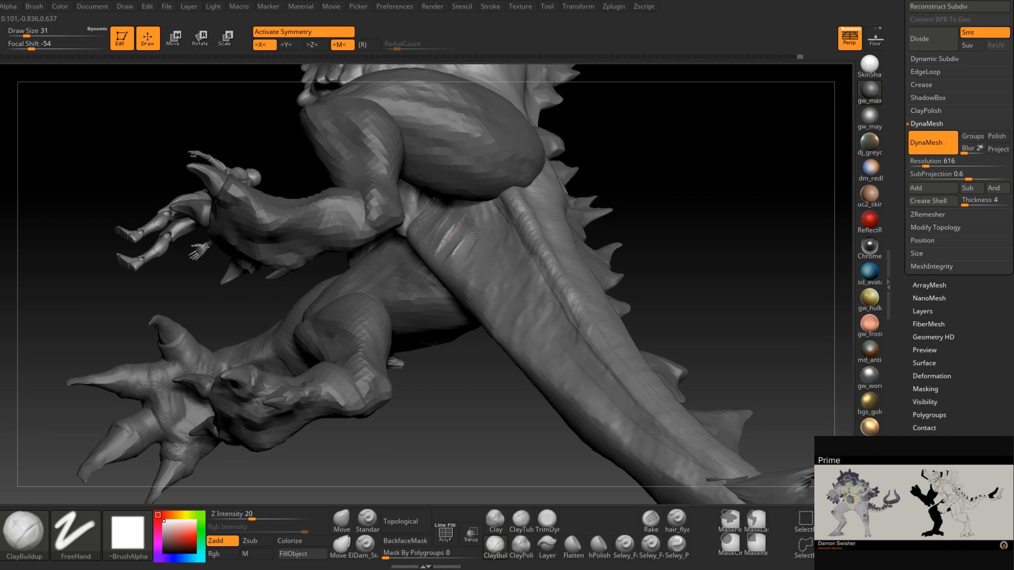
- Fill out the lower flank of the tail base with ClayBuildup at draw size 35 and smooth the strokes
mouse_move(485, 252)
right_mouse_down("ctrl")
mouse_move(485, 237)
mouse_move(491, 273)
right_mouse_up("ctrl")
key("s")
right_click_drag(519, 291, 488, 281)
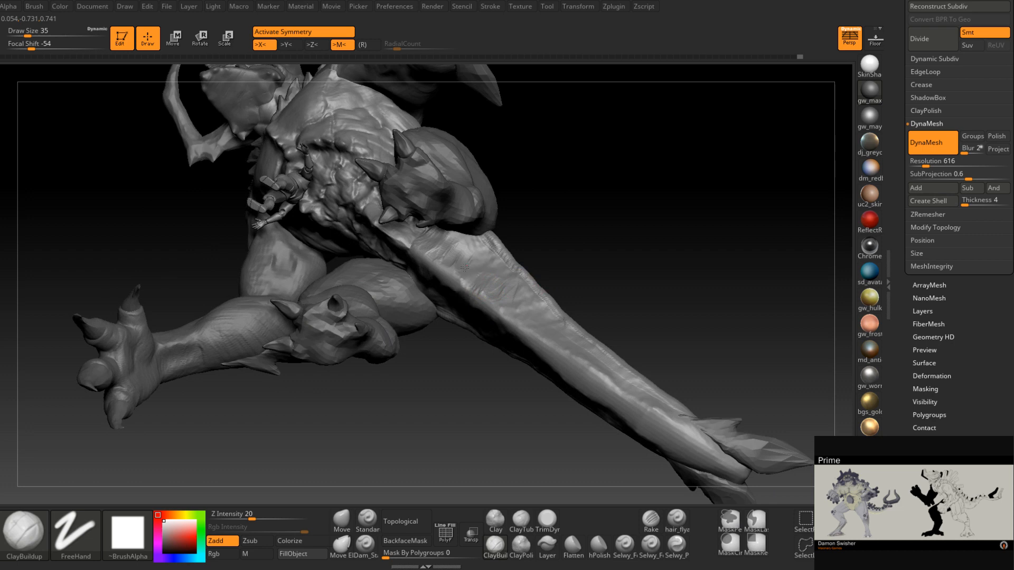
mouse_move(432, 245)
right_mouse_down()
mouse_move(454, 257)
mouse_move(438, 260)
mouse_move(526, 306)
right_mouse_up()
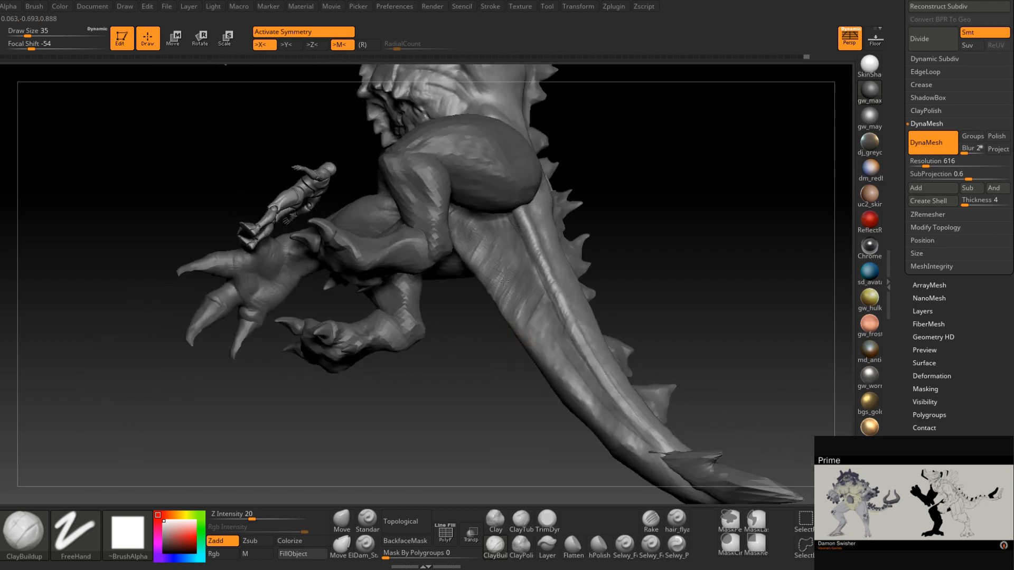
mouse_move(498, 252)
right_mouse_down()
mouse_move(484, 260)
mouse_move(498, 236)
right_mouse_up()
key("shift")
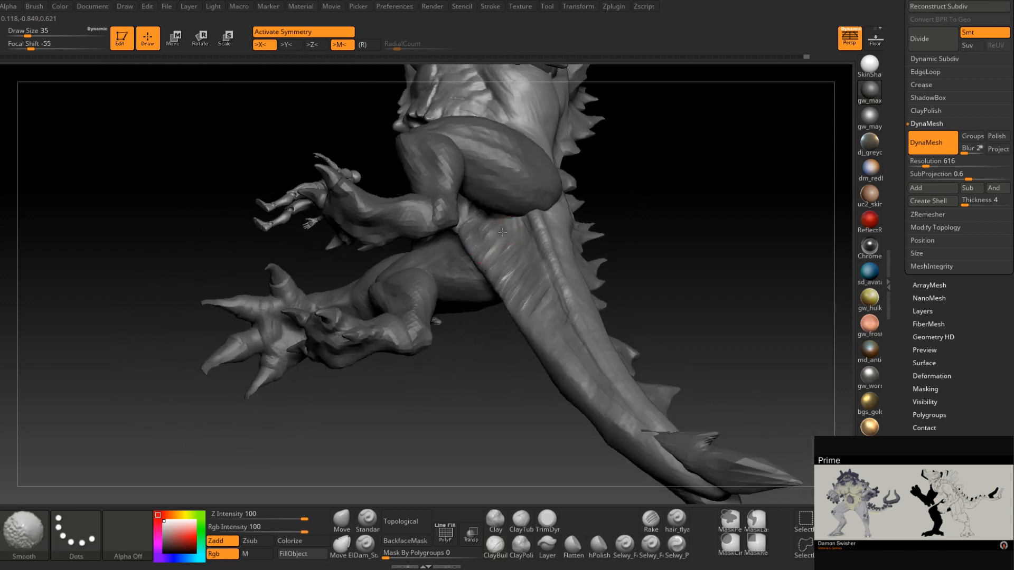
- Blend the lower back muscles into the upper tail beside the spikes with ClayBuildup at draw sizes 49 and 37
right_click_drag(542, 293, 598, 256)
mouse_move(632, 203)
right_mouse_down()
mouse_move(611, 240)
mouse_move(647, 220)
mouse_move(618, 241)
mouse_move(640, 231)
right_mouse_up()
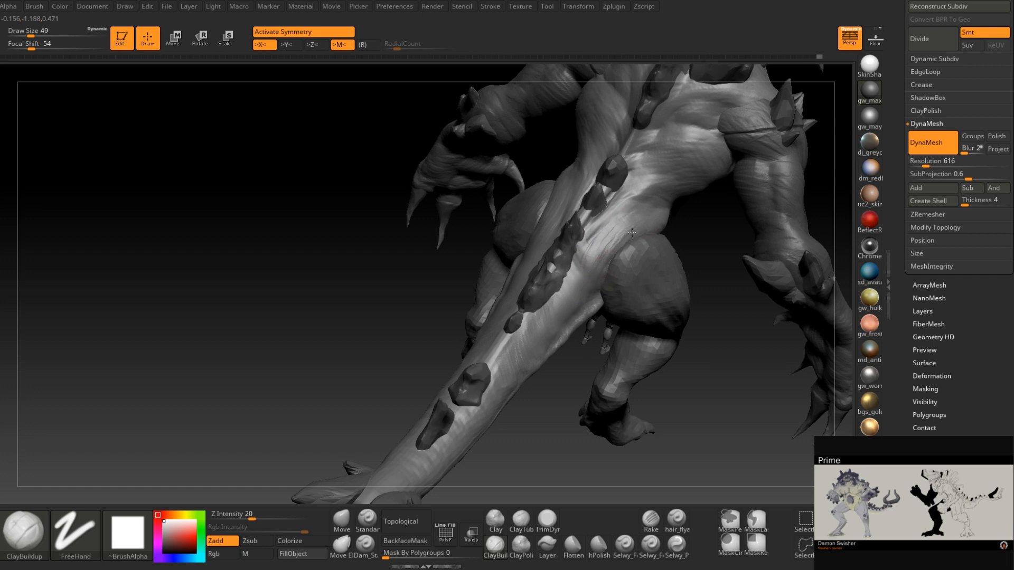
right_click_drag(642, 225, 654, 219)
mouse_move(621, 254)
right_mouse_down()
mouse_move(648, 225)
mouse_move(607, 252)
mouse_move(626, 294)
mouse_move(533, 243)
mouse_move(528, 306)
mouse_move(504, 333)
right_mouse_up()
mouse_move(517, 295)
right_mouse_down()
mouse_move(516, 283)
mouse_move(497, 318)
right_mouse_up()
key("space")
left_click_drag(498, 319, 494, 319)
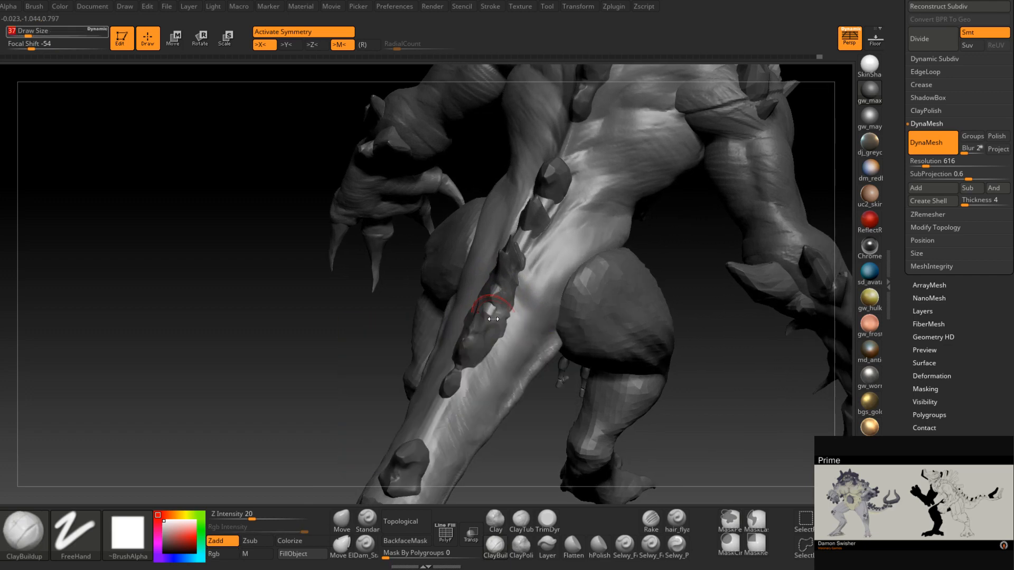
right_click_drag(496, 321, 492, 313)
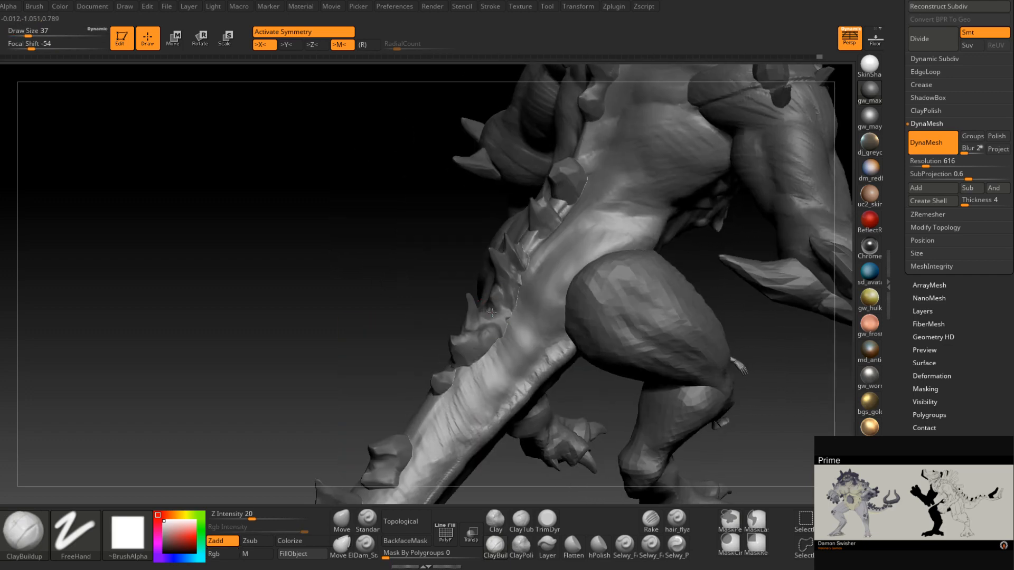
right_click_drag(475, 374, 510, 333)
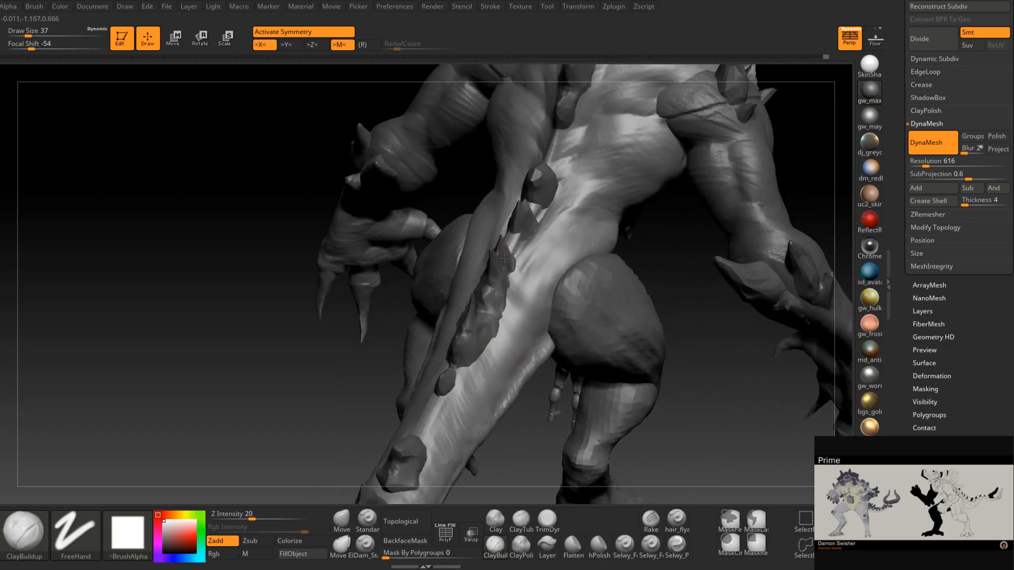
- Add broad muscle volume along the side and underside of the tail with ClayBuildup at draw size 51
mouse_move(534, 217)
right_mouse_down()
mouse_move(519, 255)
mouse_move(526, 267)
mouse_move(502, 245)
mouse_move(548, 208)
mouse_move(535, 262)
mouse_move(473, 278)
mouse_move(488, 279)
mouse_move(504, 322)
mouse_move(491, 293)
mouse_move(432, 247)
right_mouse_up()
key("shift")
left_click_drag(433, 219, 427, 226)
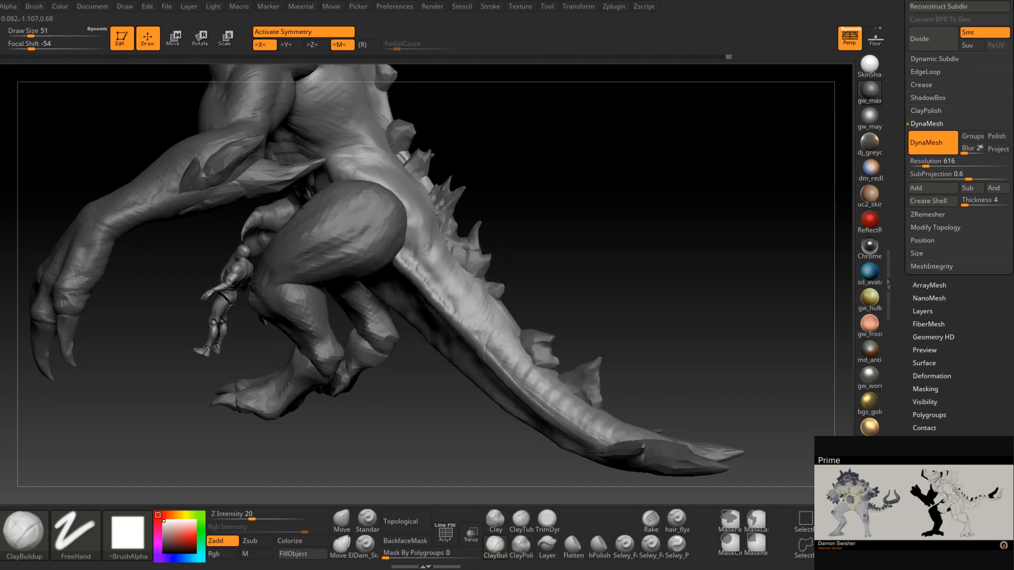
mouse_move(439, 227)
right_mouse_down()
mouse_move(432, 268)
mouse_move(418, 238)
right_mouse_up()
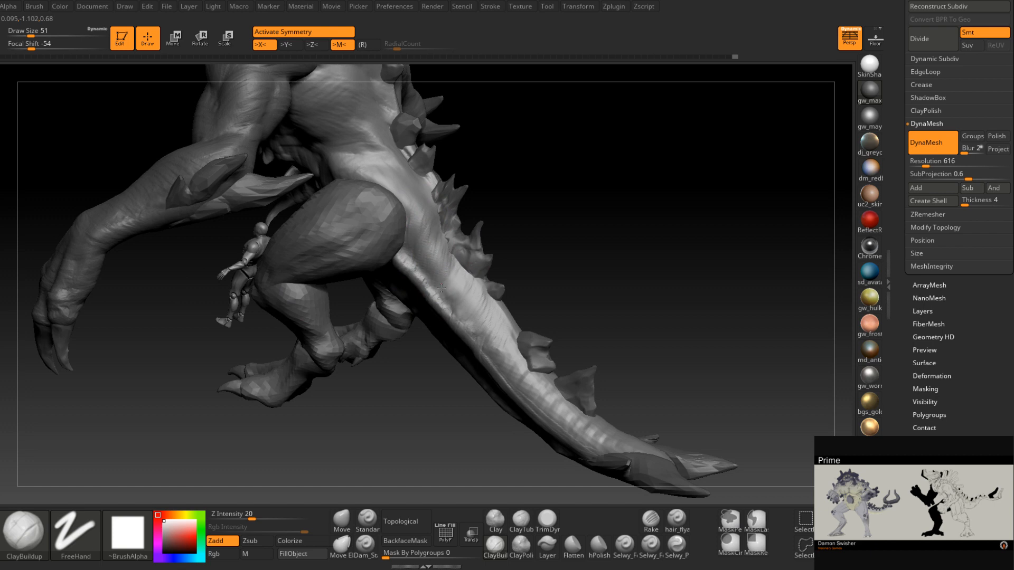
right_click_drag(461, 280, 505, 289)
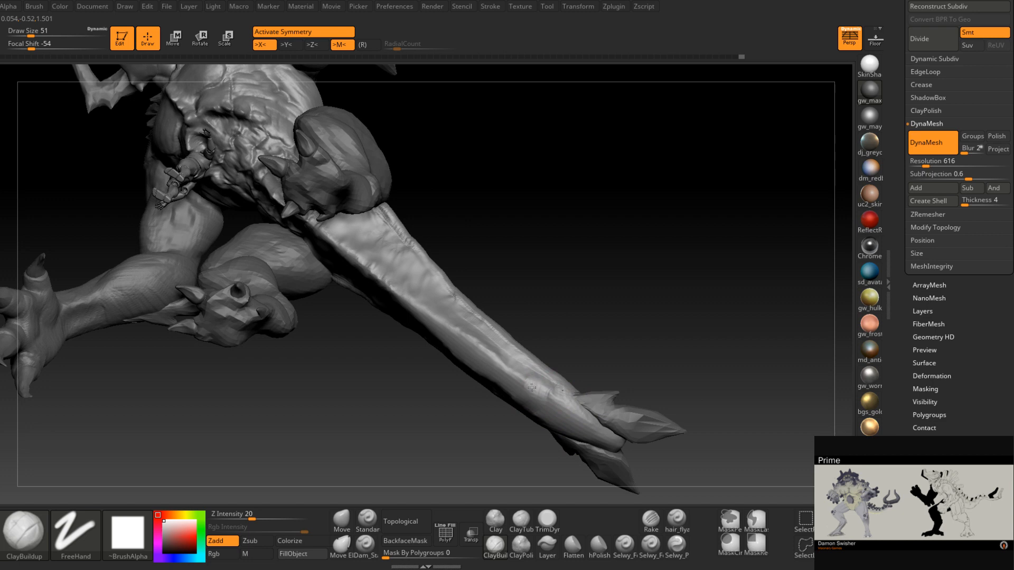
left_click_drag(532, 387, 436, 315)
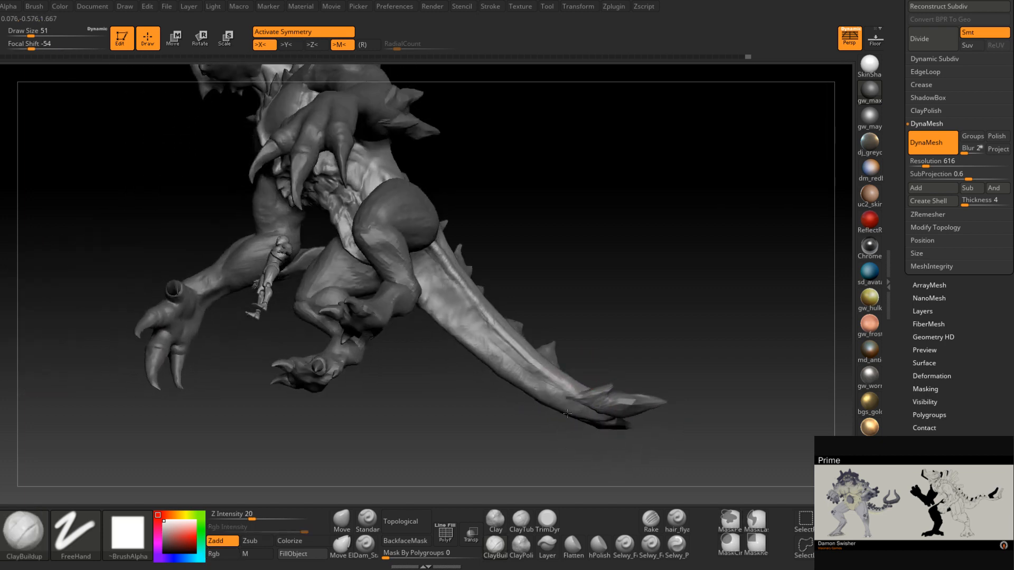
- Flatten and even out the tail's muscle surfaces with TrimDynamic at draw size 51
key("ctrl")
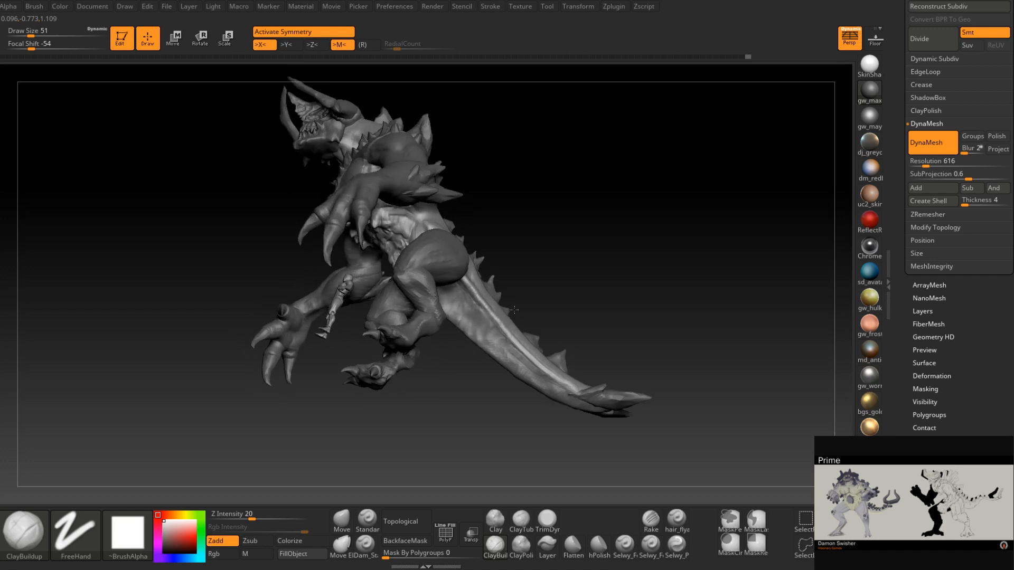
left_click_drag(549, 238, 552, 473)
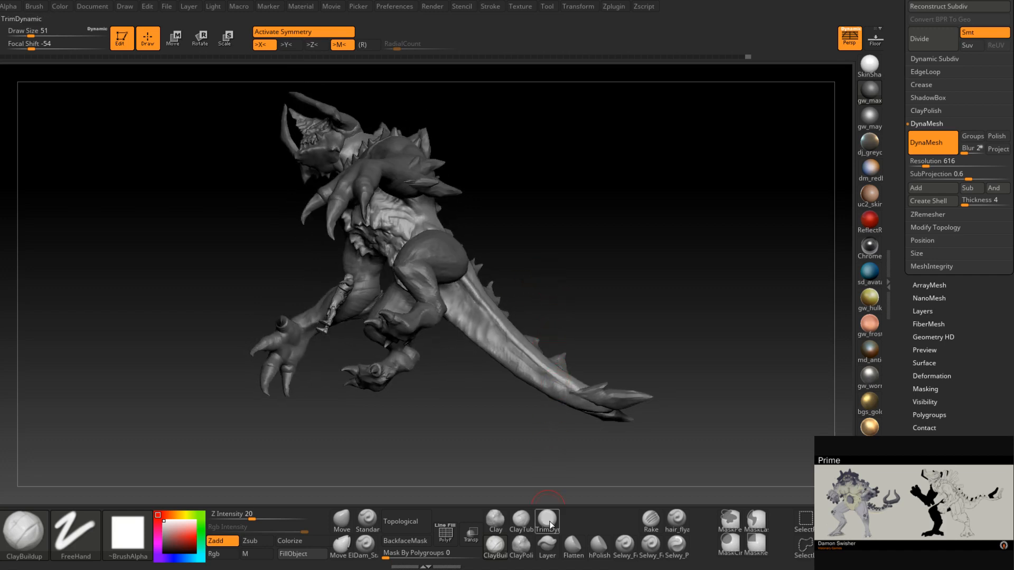
left_click(547, 521)
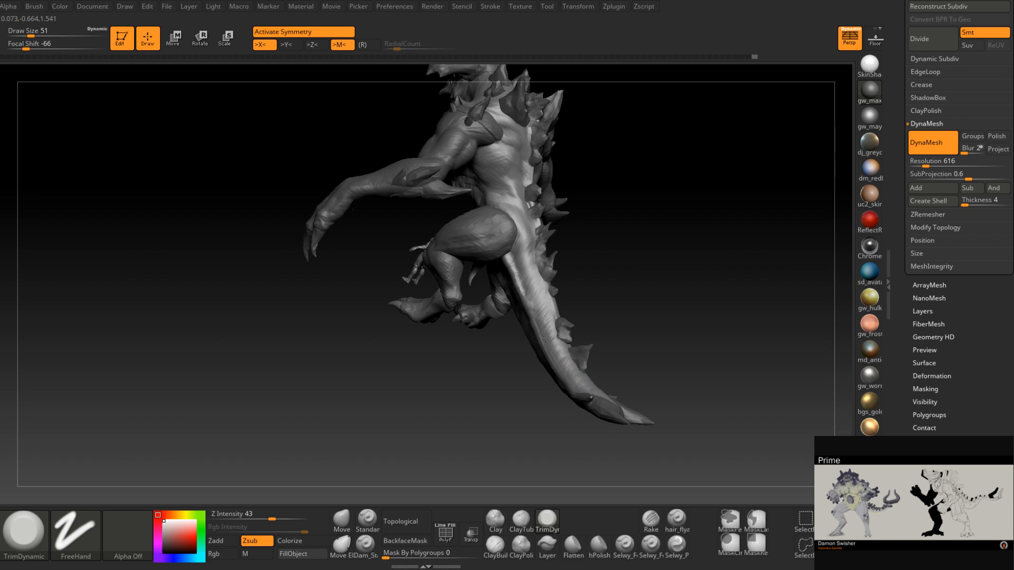
right_click_drag(547, 338, 571, 357)
right_click_drag(608, 414, 581, 373)
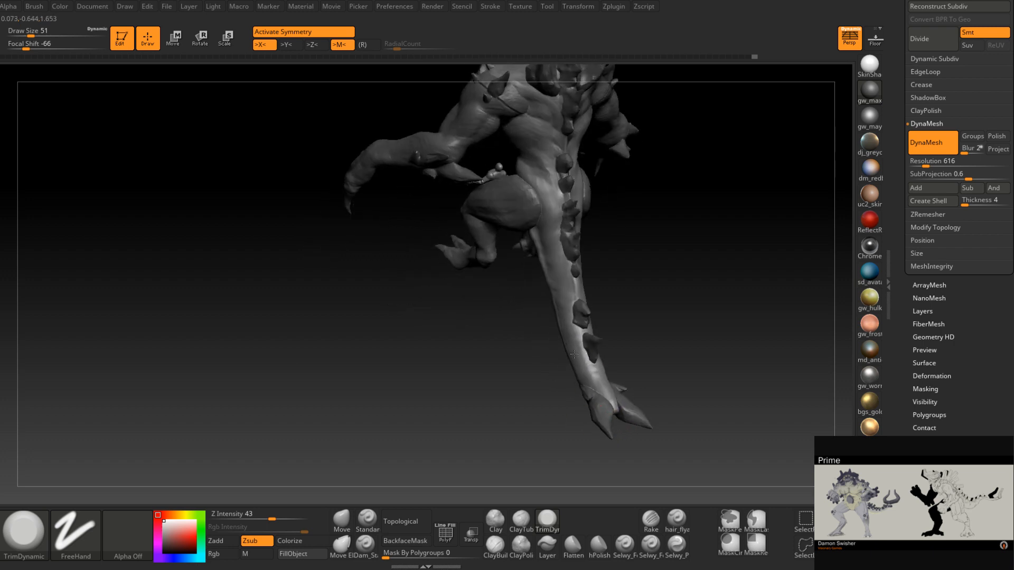
right_click_drag(556, 289, 540, 237)
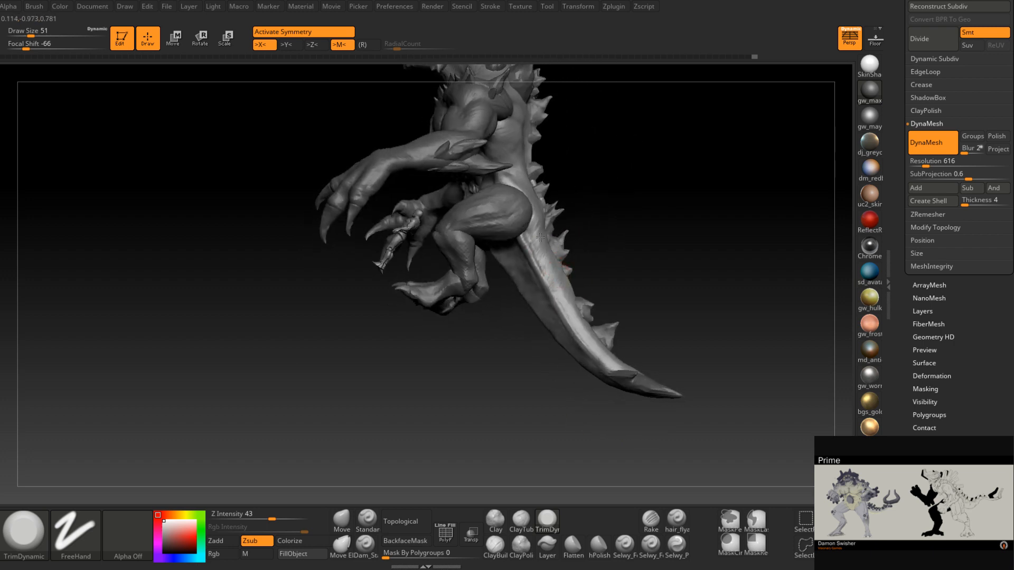
right_click_drag(549, 281, 528, 297)
- Select the leg mesh and remesh it with DynaMesh at resolution 552
left_click(588, 305, "alt")
left_click(922, 163)
left_click(924, 165)
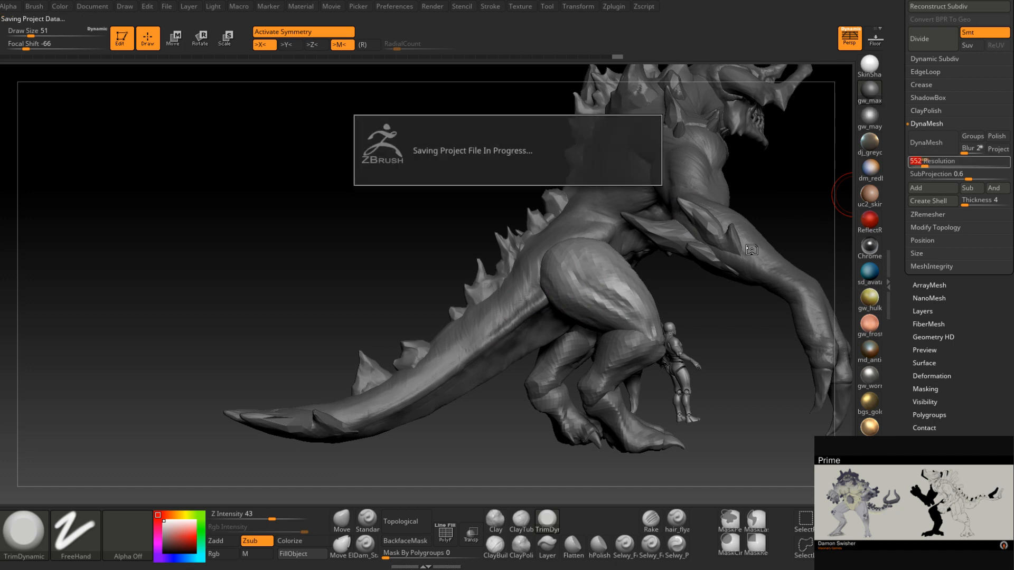
- Sculpt a muscle form at the back of the thigh near the tail with ClayBuildup at draw size 35
right_click_drag(585, 351, 671, 325)
mouse_move(528, 266)
right_mouse_down("ctrl")
mouse_move(539, 303)
mouse_move(557, 305)
mouse_move(538, 300)
right_mouse_up("ctrl")
left_click(496, 544)
key("space")
left_click_drag(559, 310, 552, 310)
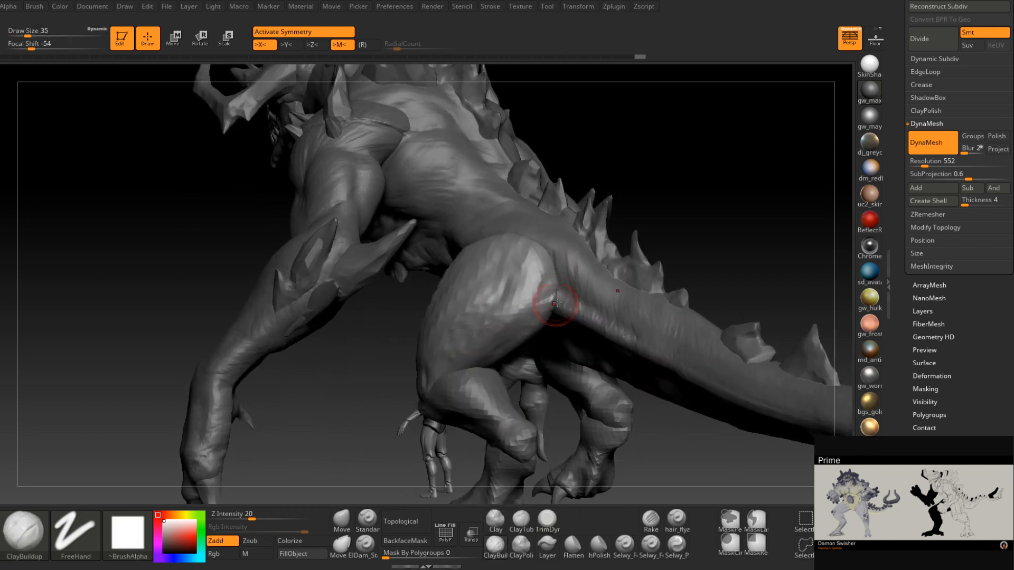
mouse_move(553, 294)
right_mouse_down()
mouse_move(532, 295)
mouse_move(542, 302)
right_mouse_up()
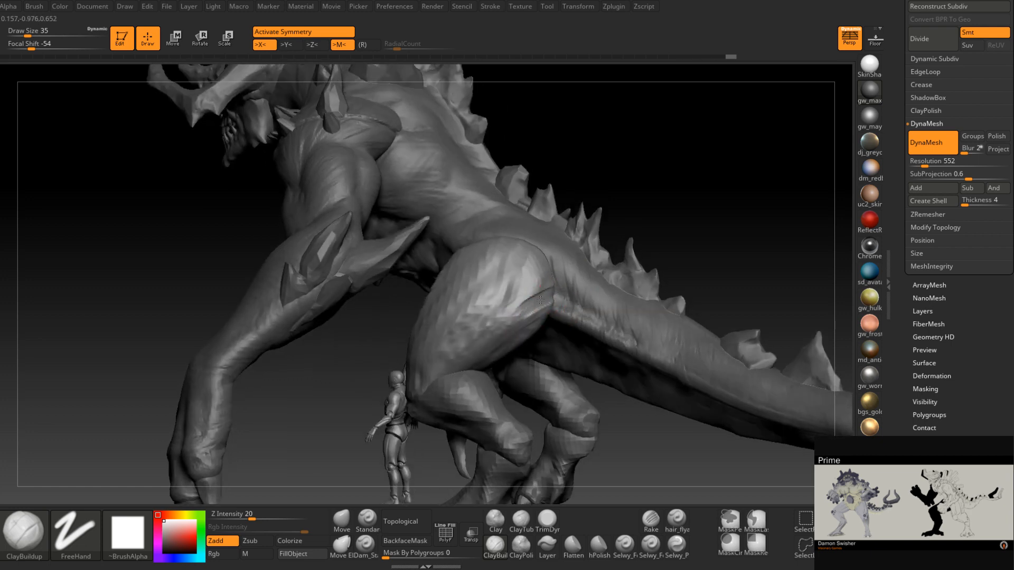
left_click_drag(520, 301, 501, 318)
- Refine the rear thigh muscle with ClayBuildup at draw size 25 and smooth its surface
right_click_drag(573, 303, 553, 300)
key("space")
left_click_drag(560, 307, 553, 306)
right_click_drag(566, 296, 551, 283)
key("shift")
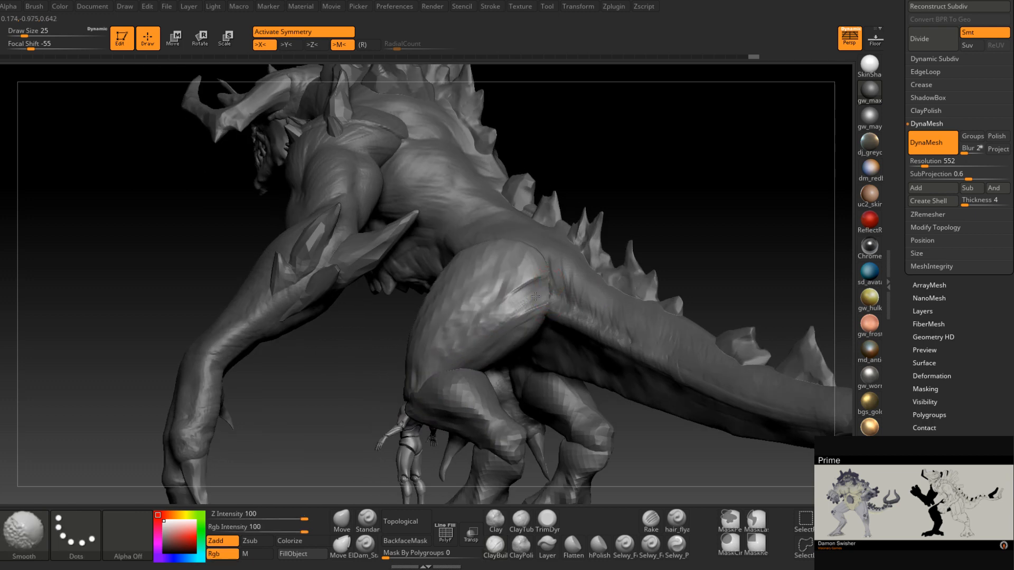
right_click_drag(496, 313, 544, 315)
- Remesh the leg with DynaMesh at resolution 360 and sculpt the outer thigh with ClayBuildup at draw size 33
left_click_drag(924, 164, 919, 165)
key("ctrl")
mouse_move(525, 350)
right_mouse_down()
mouse_move(493, 325)
mouse_move(423, 338)
mouse_move(520, 317)
right_mouse_up()
key("bracketright")
left_click_drag(538, 311, 541, 329)
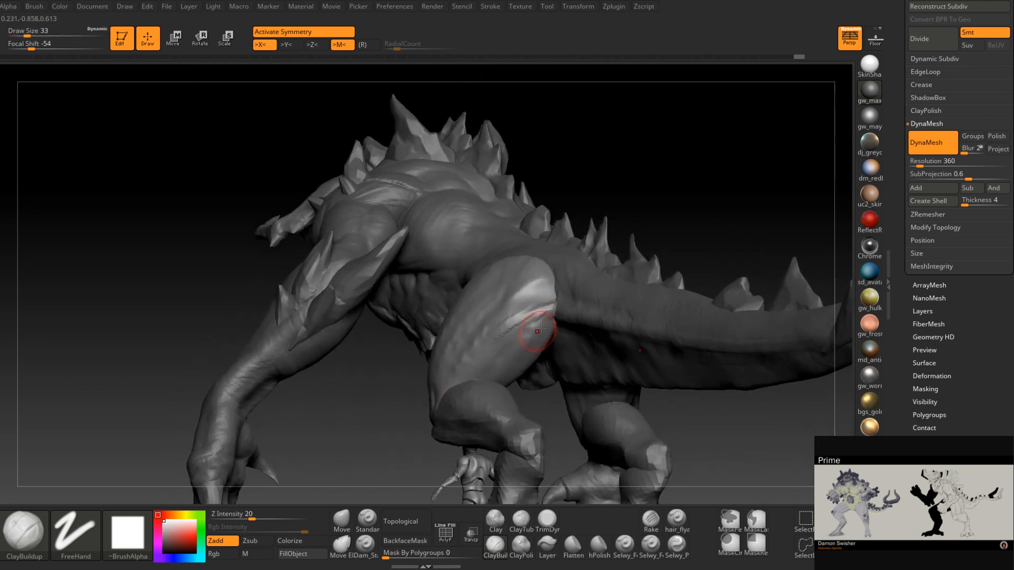
right_click_drag(484, 363, 532, 319)
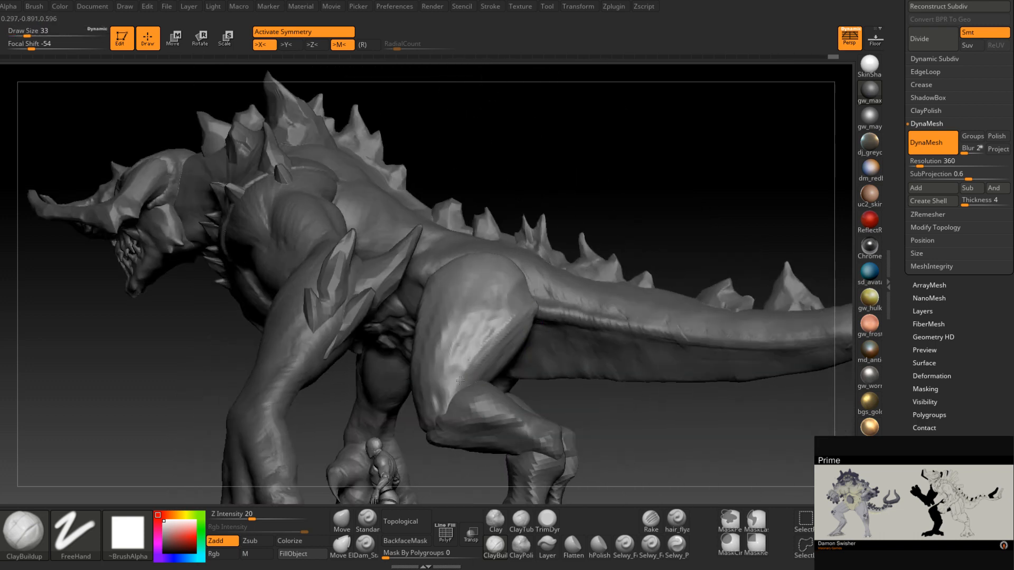
mouse_move(486, 351)
right_mouse_down()
mouse_move(529, 342)
mouse_move(438, 272)
mouse_move(487, 305)
mouse_move(543, 312)
mouse_move(650, 263)
mouse_move(575, 289)
right_mouse_up()
mouse_move(478, 328)
right_mouse_down("ctrl")
mouse_move(476, 397)
mouse_move(459, 321)
mouse_move(445, 317)
mouse_move(458, 296)
mouse_move(446, 279)
mouse_move(464, 301)
mouse_move(467, 330)
mouse_move(490, 325)
mouse_move(464, 343)
mouse_move(496, 328)
mouse_move(475, 299)
mouse_move(537, 336)
mouse_move(518, 318)
mouse_move(477, 314)
mouse_move(528, 315)
right_mouse_up("ctrl")
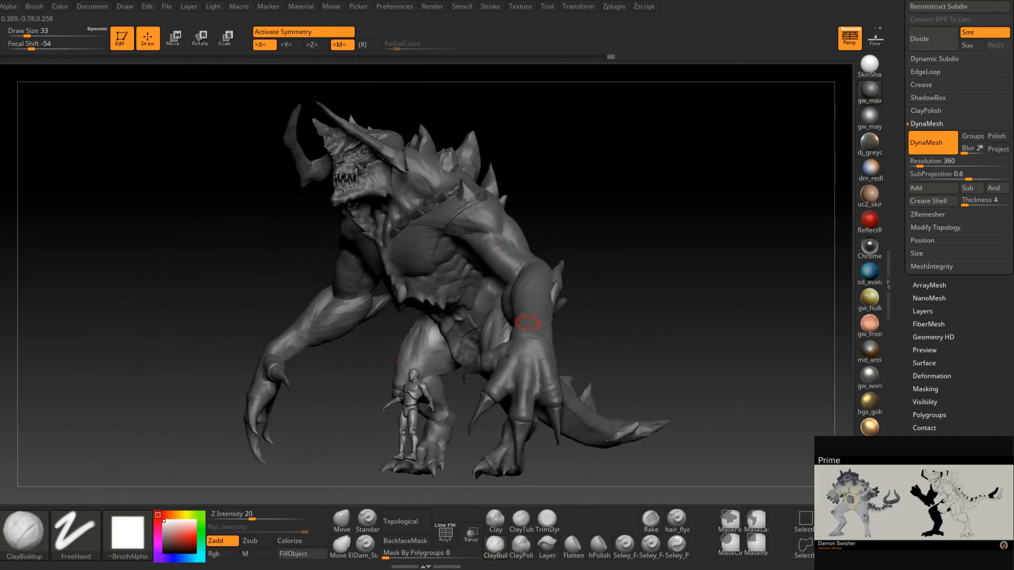
- Shape the hamstring along the thigh's lower rear edge toward the tail with ClayBuildup at draw size 33
right_click_drag(558, 379, 495, 321)
right_click_drag(552, 337, 548, 285)
right_click_drag(523, 427, 548, 361)
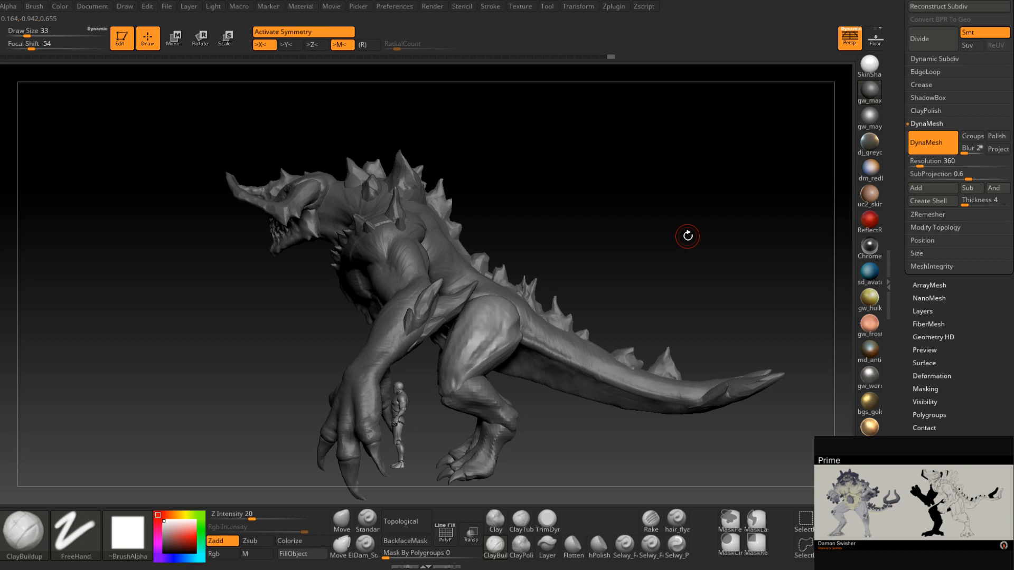
mouse_move(548, 329)
right_mouse_down()
mouse_move(495, 278)
mouse_move(483, 338)
mouse_move(487, 224)
mouse_move(483, 307)
mouse_move(501, 286)
mouse_move(489, 283)
mouse_move(496, 274)
mouse_move(450, 285)
mouse_move(496, 280)
mouse_move(470, 282)
mouse_move(467, 272)
right_mouse_up()
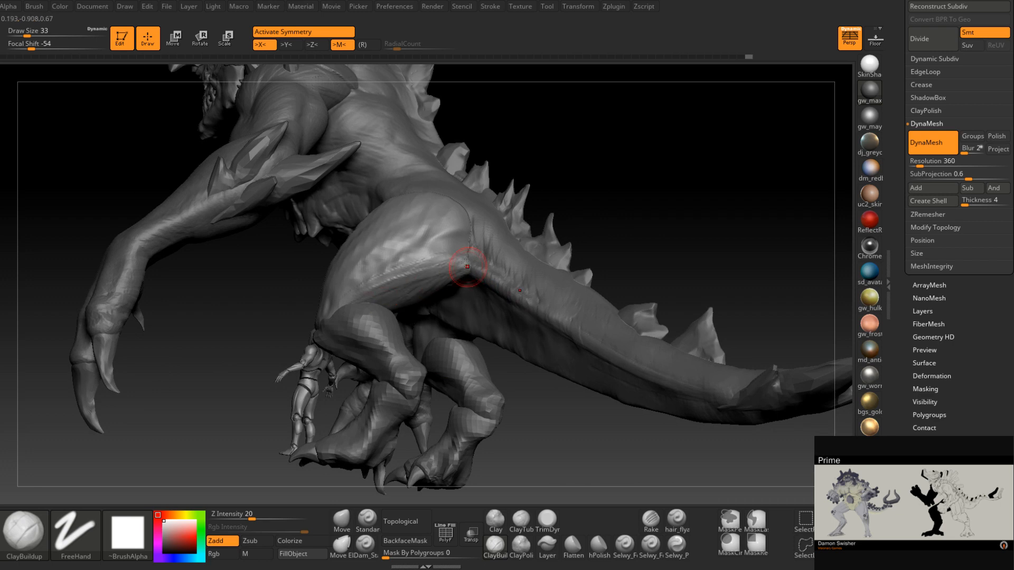
mouse_move(395, 301)
right_mouse_down()
mouse_move(421, 271)
mouse_move(466, 282)
mouse_move(449, 278)
mouse_move(460, 267)
mouse_move(428, 291)
mouse_move(444, 262)
right_mouse_up()
mouse_move(447, 298)
right_mouse_down("ctrl")
mouse_move(444, 321)
mouse_move(428, 303)
right_mouse_up("ctrl")
mouse_move(396, 346)
right_mouse_down()
mouse_move(450, 322)
mouse_move(455, 277)
right_mouse_up()
- Build up the muscle at the rear of the hip where the thigh meets the tail with ClayBuildup at draw size 37
key("bracketleft")
key("bracketleft")
left_click_drag(464, 249, 483, 251)
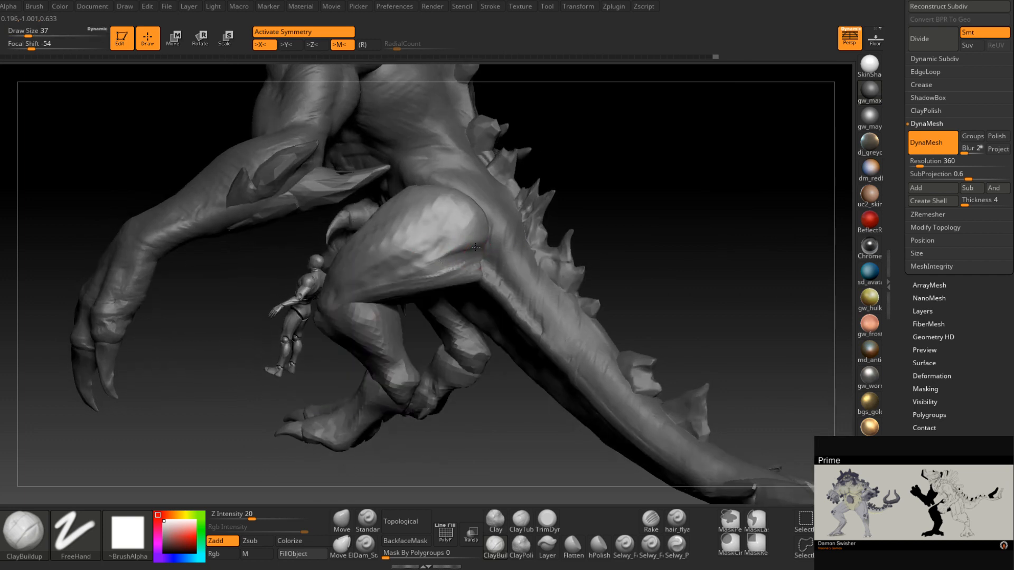
right_click_drag(476, 248, 486, 246)
- Sculpt long muscle strands across the outer thigh from hip to knee with ClayBuildup, using draw sizes 56 and 71
key("bracketright")
key("bracketright")
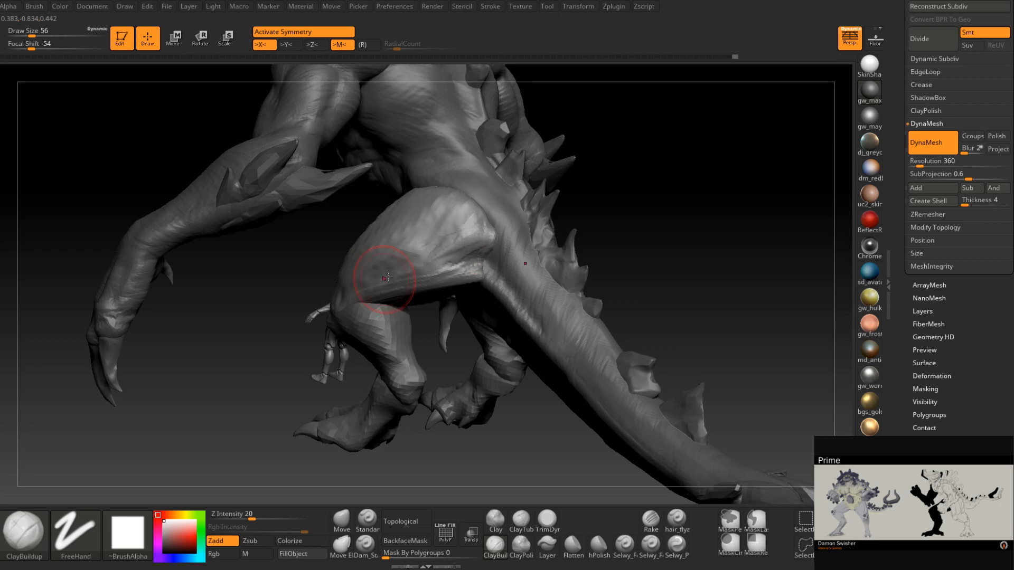
right_click_drag(388, 252, 443, 246)
key("space")
left_click_drag(446, 245, 385, 267)
left_click_drag(450, 213, 362, 260)
left_click_drag(400, 208, 349, 253)
left_click_drag(381, 222, 342, 271)
left_click_drag(404, 222, 356, 247)
mouse_move(364, 238)
right_mouse_down()
mouse_move(570, 224)
mouse_move(396, 223)
right_mouse_up()
left_click_drag(427, 199, 372, 244)
right_click_drag(447, 222, 403, 215)
left_click_drag(443, 203, 390, 232)
right_click_drag(366, 257, 348, 272)
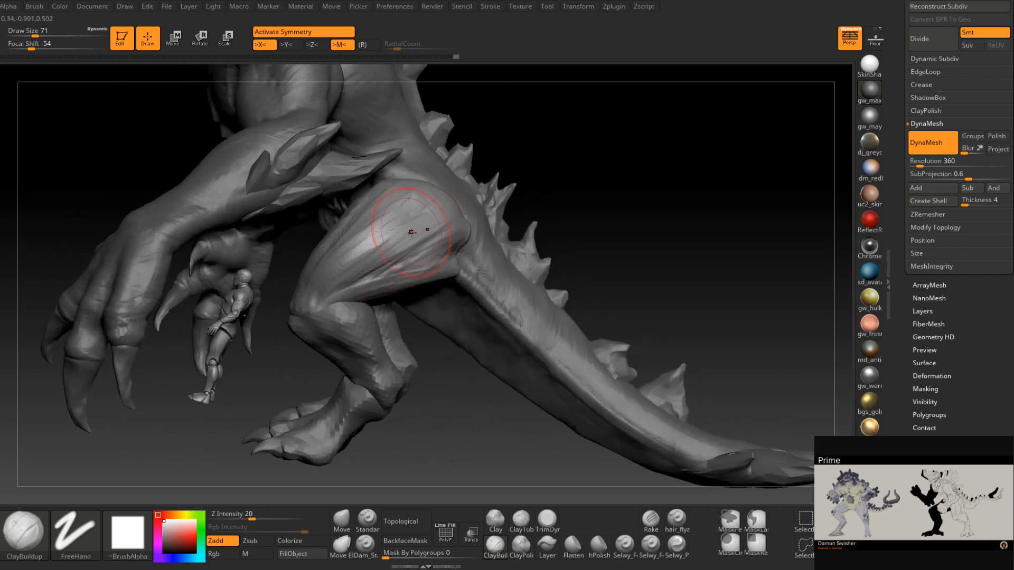
- Sculpt vertical quadriceps forms on the front of the thighs down to the knees with ClayBuildup at draw size 59
right_click_drag(411, 231, 544, 240)
mouse_move(448, 248)
right_mouse_down("alt")
mouse_move(450, 272)
mouse_move(423, 290)
right_mouse_up("alt")
key("space")
left_click_drag(398, 290, 395, 289)
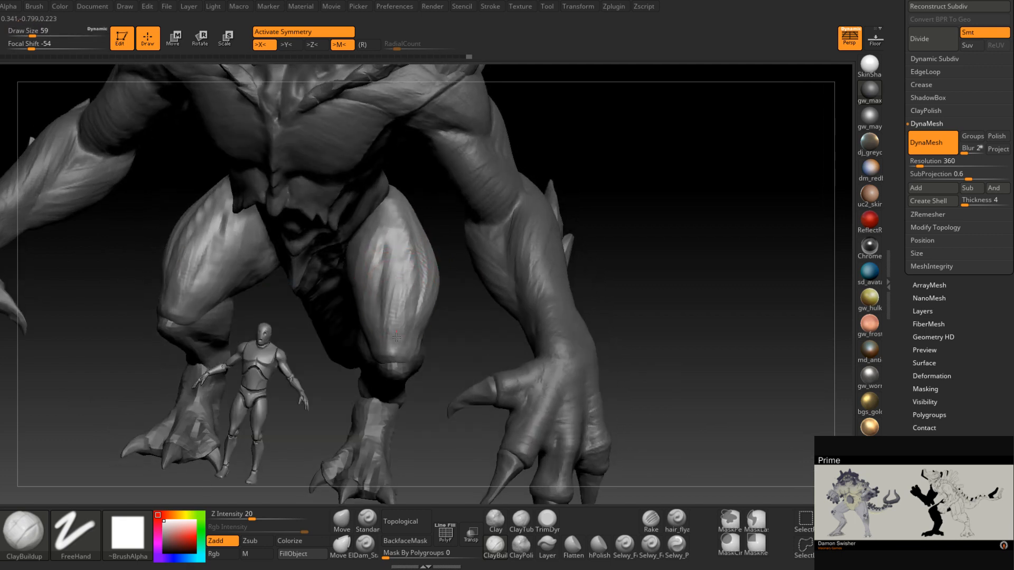
left_click_drag(408, 261, 393, 343)
mouse_move(393, 285)
left_mouse_down()
mouse_move(411, 263)
mouse_move(402, 237)
mouse_move(369, 317)
left_mouse_up()
left_click_drag(337, 369, 375, 388)
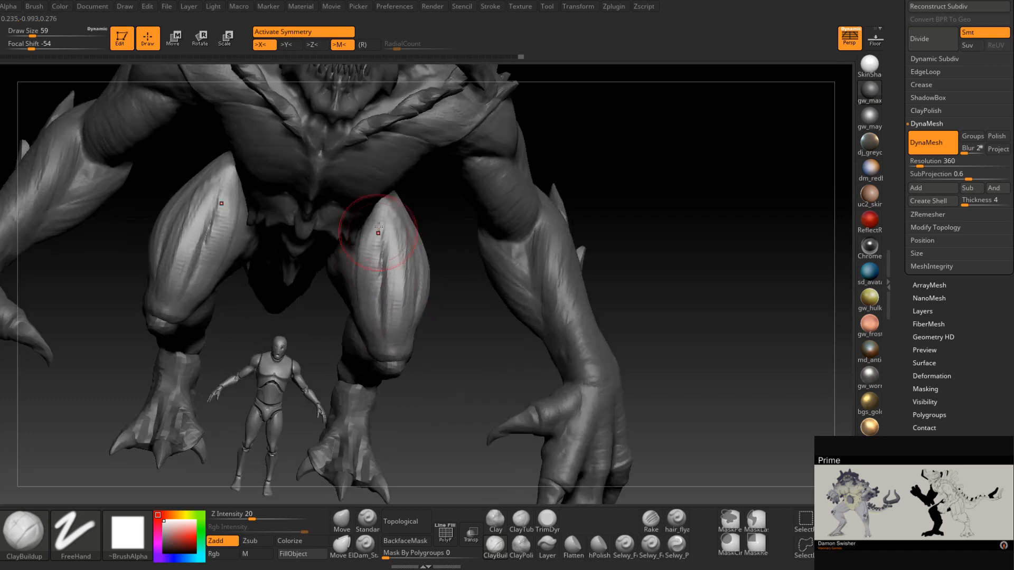
right_click_drag(377, 290, 388, 259)
left_click_drag(377, 290, 367, 336)
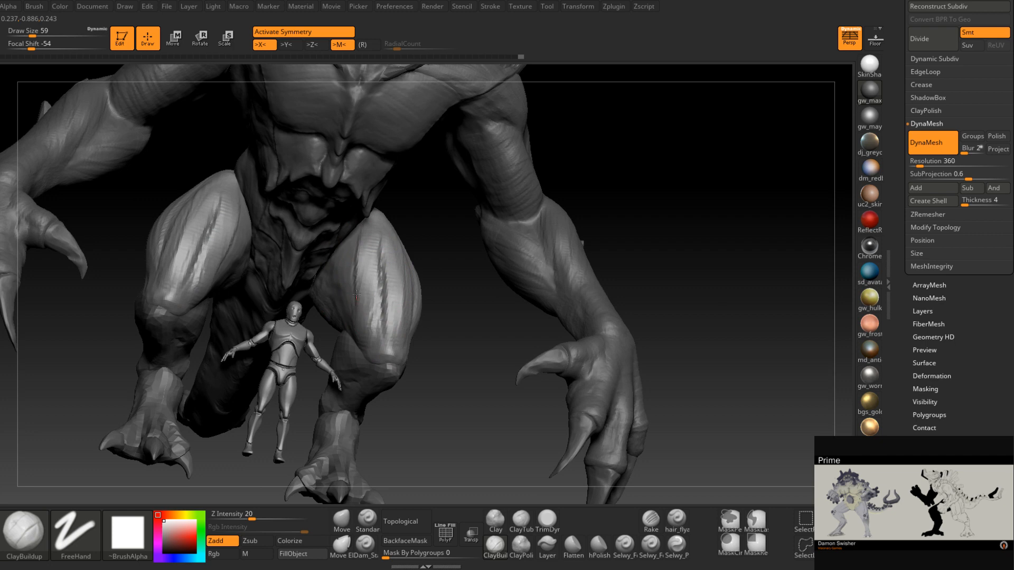
- Build up the front and inner quadriceps strands above the knees with ClayBuildup at draw sizes 59 and 44
left_click_drag(365, 323, 364, 342)
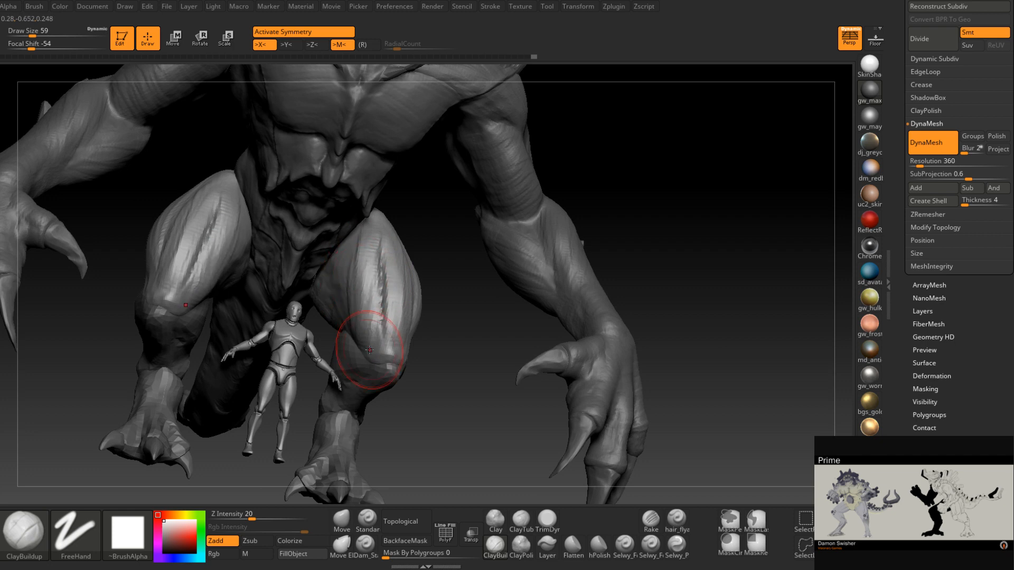
right_click_drag(340, 317, 343, 340)
key("s")
left_click_drag(385, 290, 379, 290)
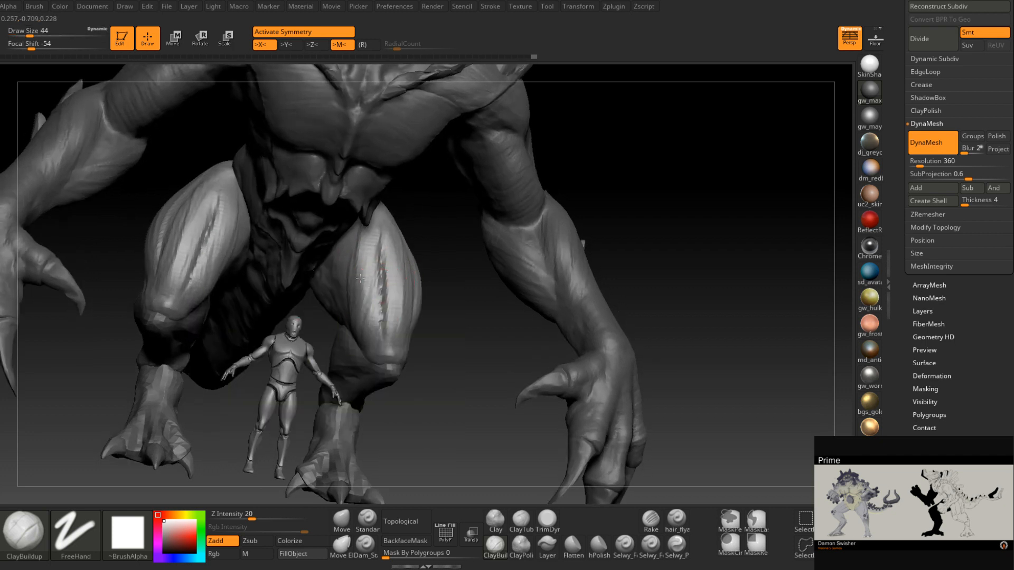
right_click_drag(361, 283, 352, 282)
left_click_drag(370, 233, 359, 298)
mouse_move(355, 326)
right_mouse_down()
mouse_move(393, 314)
mouse_move(380, 302)
mouse_move(355, 334)
right_mouse_up()
left_click_drag(351, 292, 354, 316)
- Examine the chest, abdomen, shoulder and arm anatomy from the front, side and below
mouse_move(338, 328)
right_mouse_down()
mouse_move(357, 336)
mouse_move(417, 285)
mouse_move(407, 287)
mouse_move(414, 299)
mouse_move(404, 203)
mouse_move(383, 260)
mouse_move(380, 233)
right_mouse_up()
right_click_drag(428, 195, 419, 186)
key("space")
left_click_drag(419, 190, 412, 190)
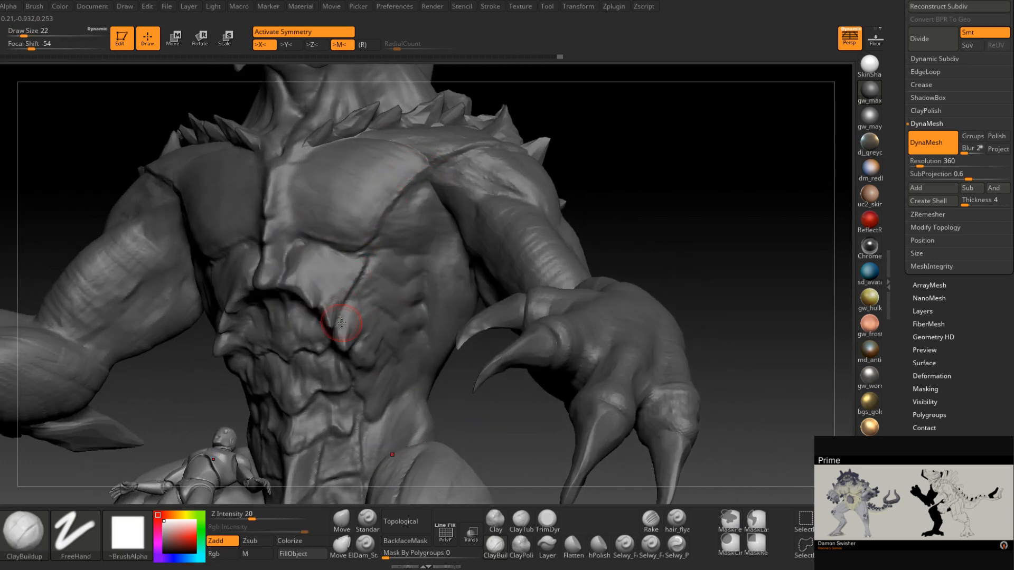
right_click_drag(359, 274, 372, 275)
right_click_drag(327, 229, 359, 278)
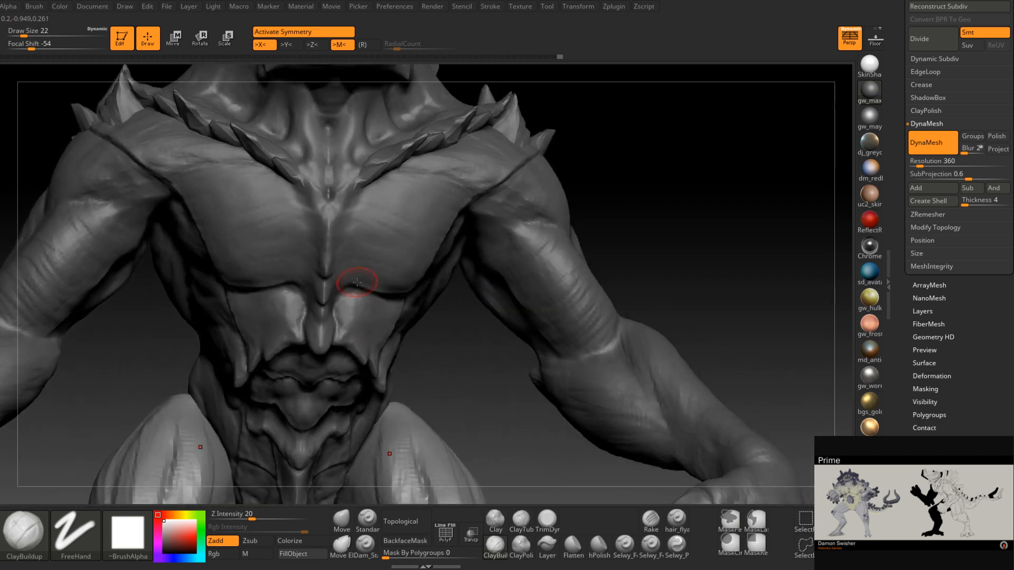
right_click_drag(437, 246, 597, 206)
right_click_drag(602, 257, 583, 304)
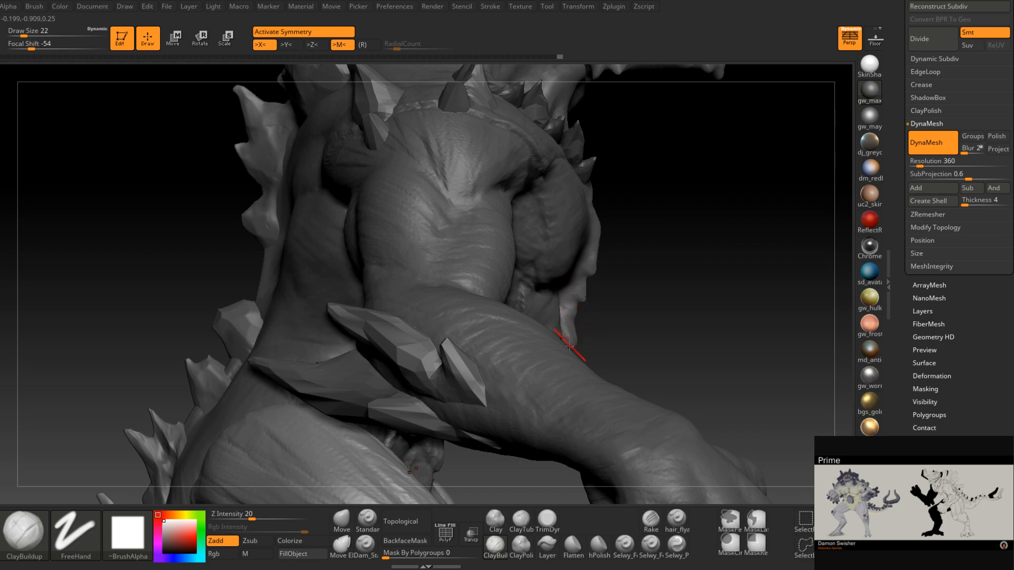
right_click_drag(591, 261, 465, 285)
mouse_move(584, 293)
right_mouse_down()
mouse_move(508, 308)
mouse_move(495, 272)
right_mouse_up()
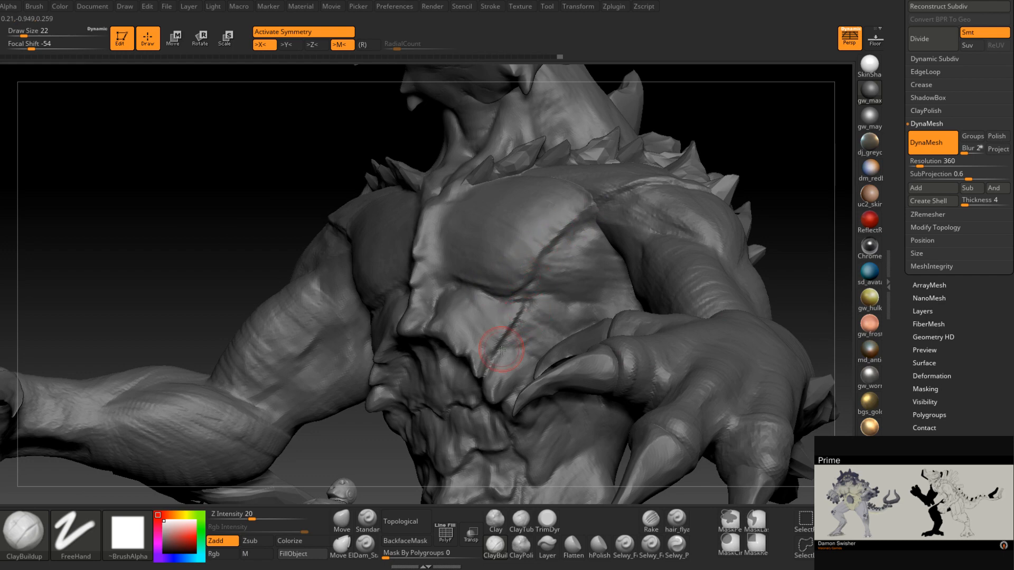
mouse_move(536, 359)
right_mouse_down()
mouse_move(493, 399)
mouse_move(478, 394)
mouse_move(514, 356)
mouse_move(491, 327)
mouse_move(532, 296)
mouse_move(520, 328)
mouse_move(493, 267)
mouse_move(487, 310)
mouse_move(479, 249)
right_mouse_up()
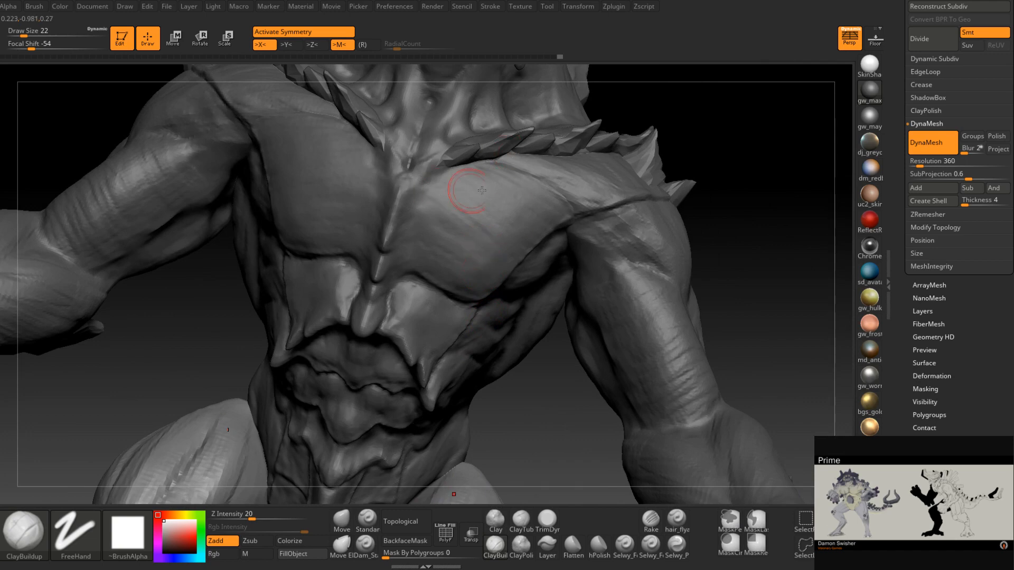
mouse_move(544, 343)
right_mouse_down()
mouse_move(478, 354)
mouse_move(505, 359)
mouse_move(460, 391)
mouse_move(489, 414)
right_mouse_up()
- Sculpt the upper inner thigh where it meets the groin with ClayBuildup at draw sizes 18 and 25
key("space")
left_click(449, 345)
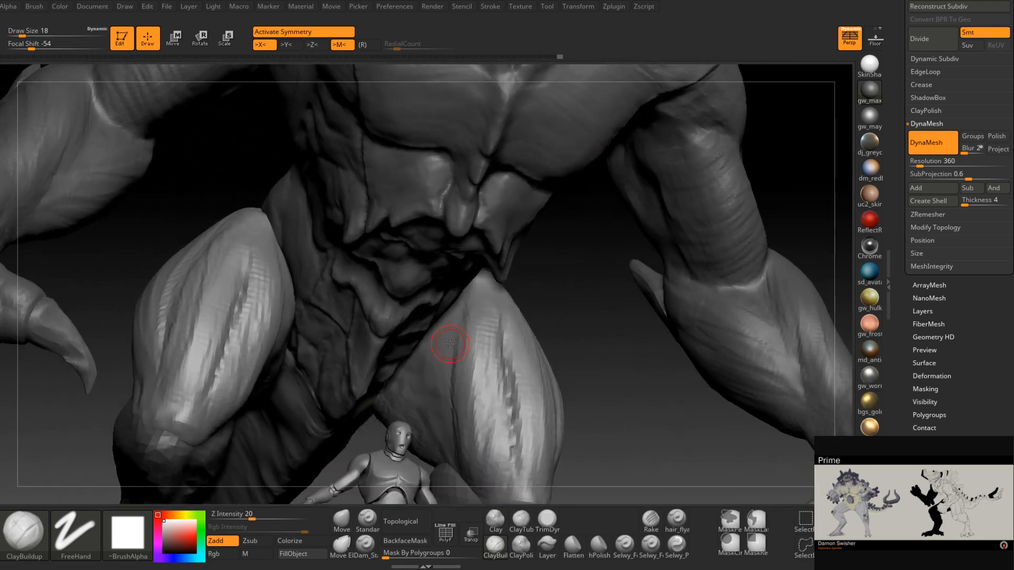
right_click_drag(446, 331, 446, 337)
key("space")
left_click(453, 332)
mouse_move(389, 434)
right_mouse_down()
mouse_move(395, 416)
mouse_move(415, 414)
right_mouse_up()
key("space")
left_click(452, 340)
mouse_move(433, 341)
right_mouse_down()
mouse_move(425, 373)
mouse_move(446, 341)
right_mouse_up()
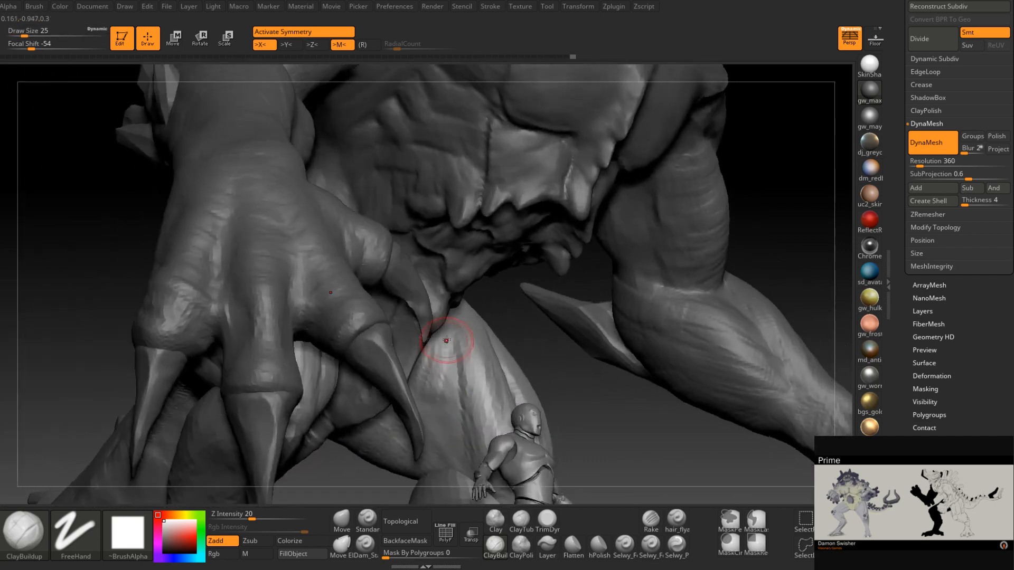
right_click_drag(434, 456, 439, 332)
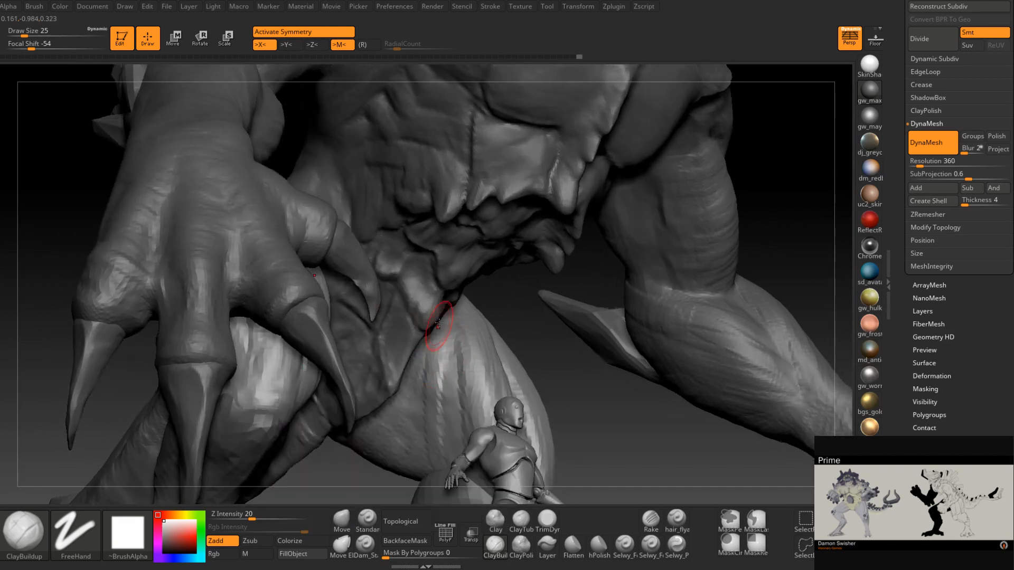
- Add muscle strands down the front inner side of the thighs with ClayBuildup at draw size 33
right_click_drag(413, 434, 465, 377)
key("space")
left_click_drag(472, 372, 475, 372)
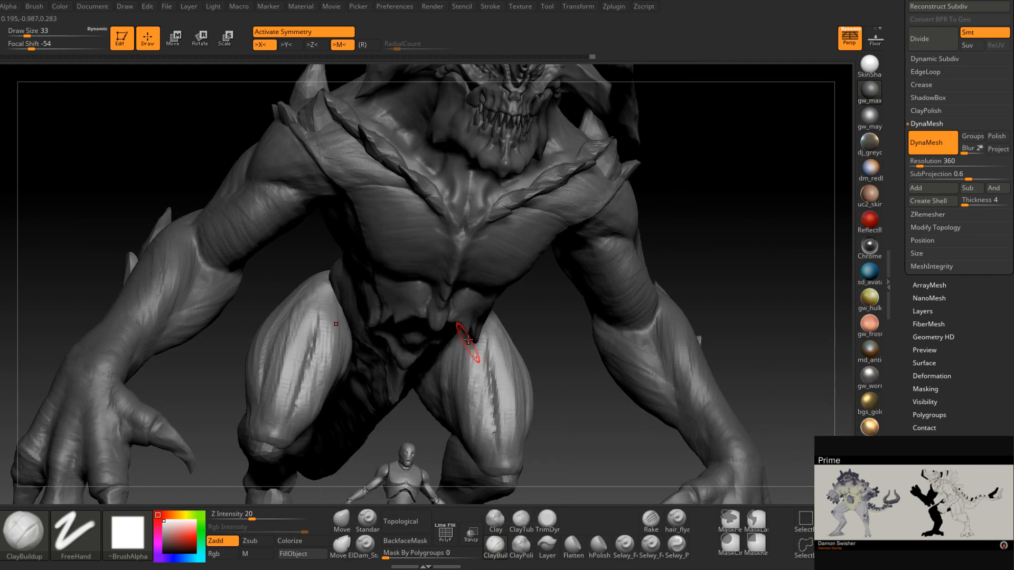
right_click_drag(463, 348, 472, 349)
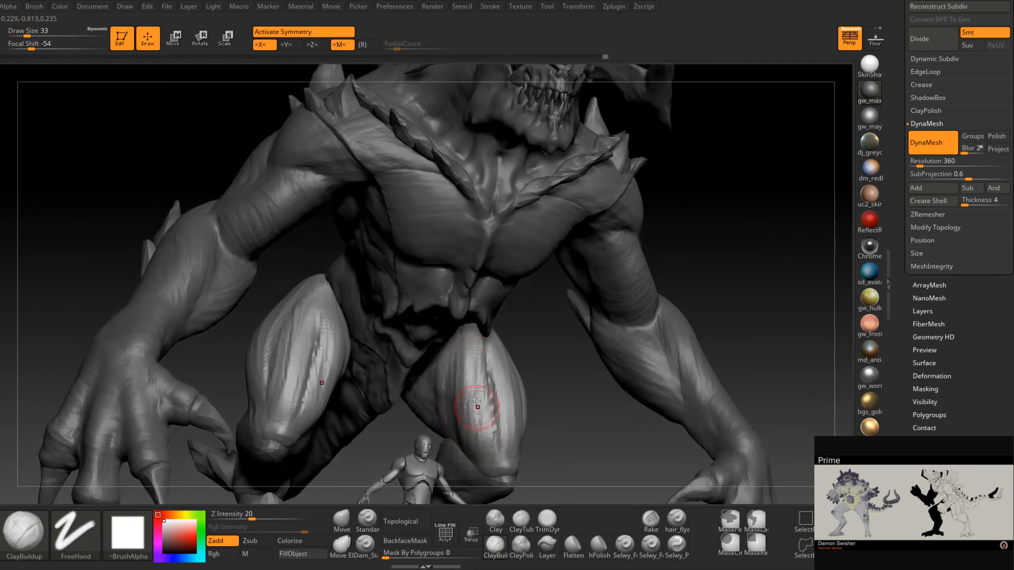
- Fill out the inner thigh and its underside toward the tail with ClayBuildup at draw size 46
right_click_drag(476, 411, 462, 361)
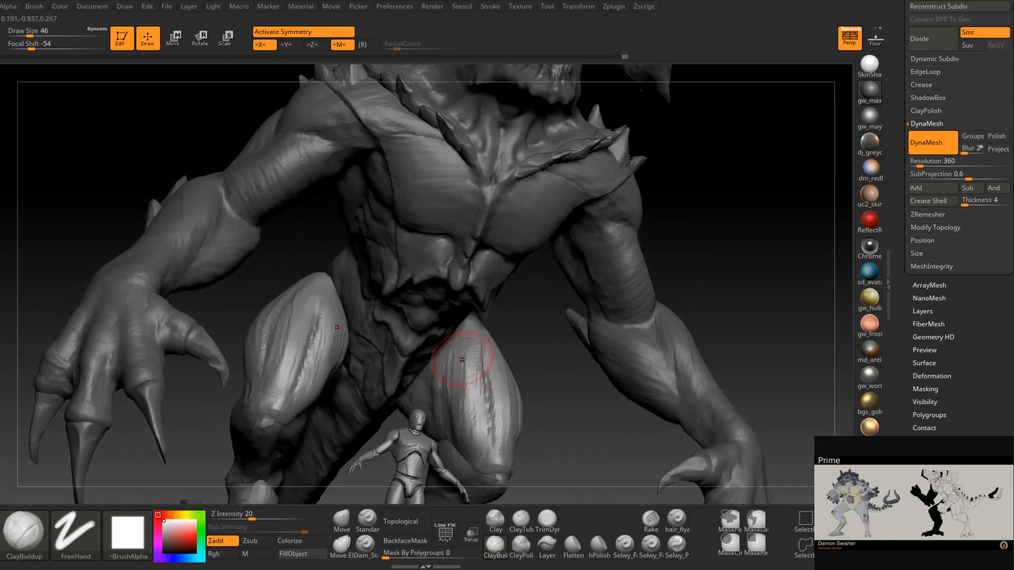
mouse_move(455, 408)
right_mouse_down()
mouse_move(510, 305)
mouse_move(448, 356)
right_mouse_up()
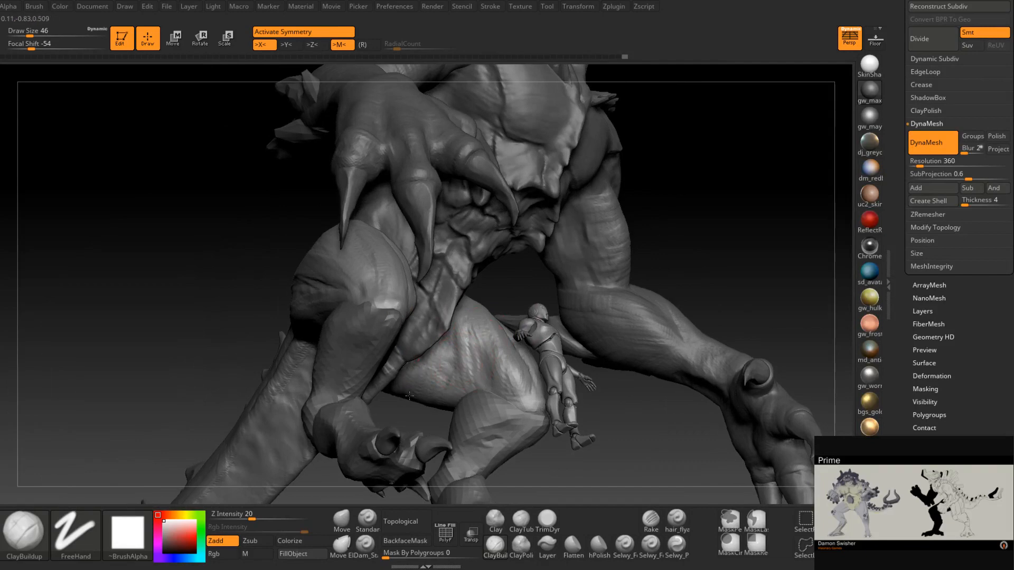
right_click_drag(433, 386, 462, 432)
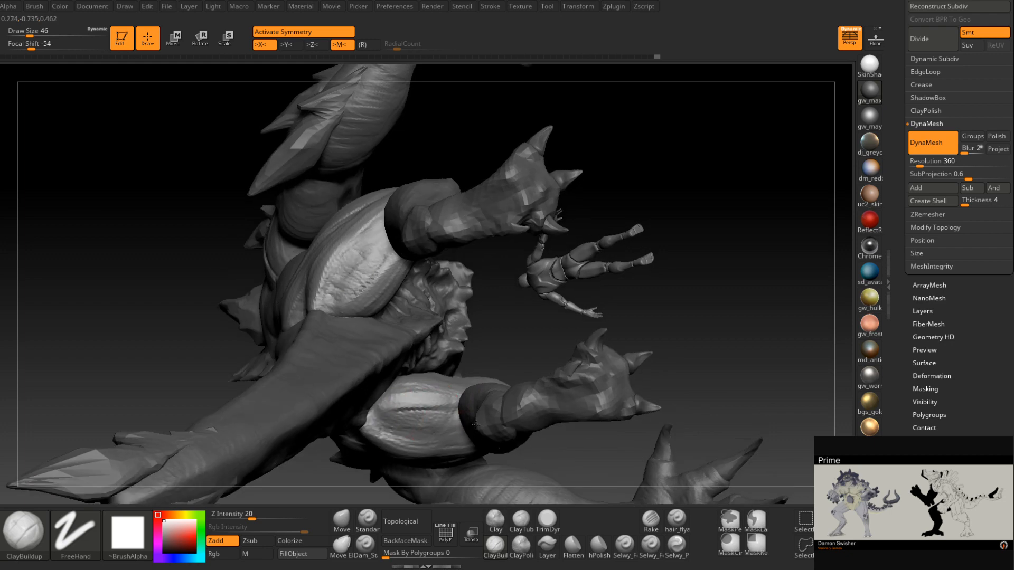
mouse_move(482, 419)
right_mouse_down()
mouse_move(452, 403)
mouse_move(479, 381)
mouse_move(543, 362)
mouse_move(537, 312)
mouse_move(533, 323)
mouse_move(509, 324)
right_mouse_up()
- Adjust the thighs' overall silhouette from the front with the Move brush at draw size 154
key("space")
left_click_drag(526, 321, 542, 322)
right_click_drag(528, 314, 536, 322)
key("space")
left_click_drag(536, 322, 533, 322)
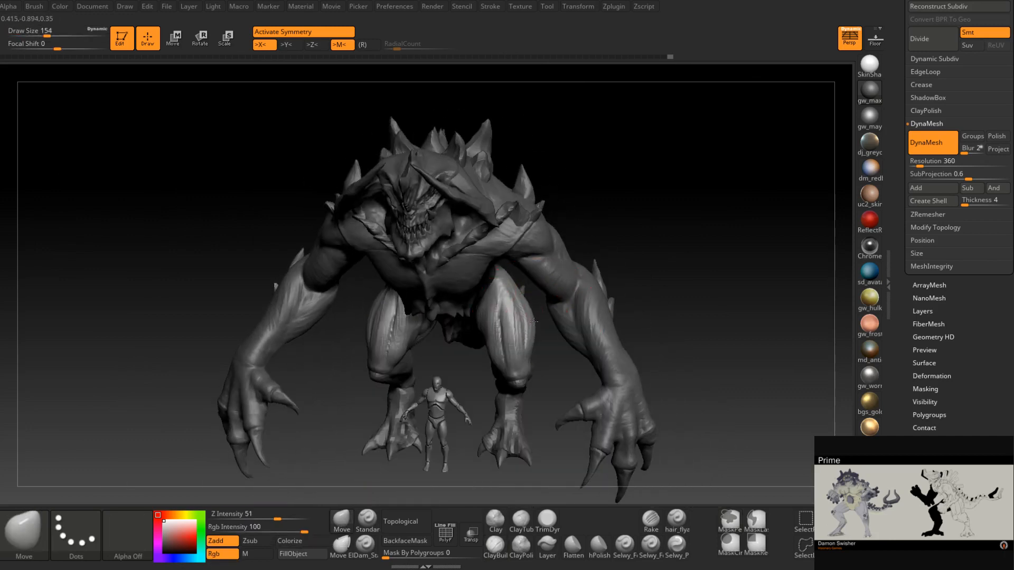
right_click_drag(532, 321, 544, 318)
key("space")
left_click_drag(533, 320, 532, 326)
key("space")
right_click_drag(532, 317, 469, 307)
mouse_move(550, 292)
right_mouse_down("ctrl")
mouse_move(568, 288)
mouse_move(520, 275)
right_mouse_up("ctrl")
right_click_drag(562, 245, 528, 259)
- Reshape the rear of the thighs and hips beside the tail base with the Move brush at draw size 145
key("space")
left_click_drag(574, 235, 568, 235)
mouse_move(571, 235)
right_mouse_down()
mouse_move(587, 214)
mouse_move(575, 247)
mouse_move(571, 235)
right_mouse_up()
key("space")
left_click_drag(570, 235, 576, 245)
mouse_move(576, 245)
right_mouse_down()
mouse_move(619, 222)
mouse_move(597, 207)
mouse_move(620, 199)
mouse_move(568, 217)
mouse_move(526, 287)
mouse_move(525, 263)
right_mouse_up()
key("space")
left_click_drag(524, 248, 526, 247)
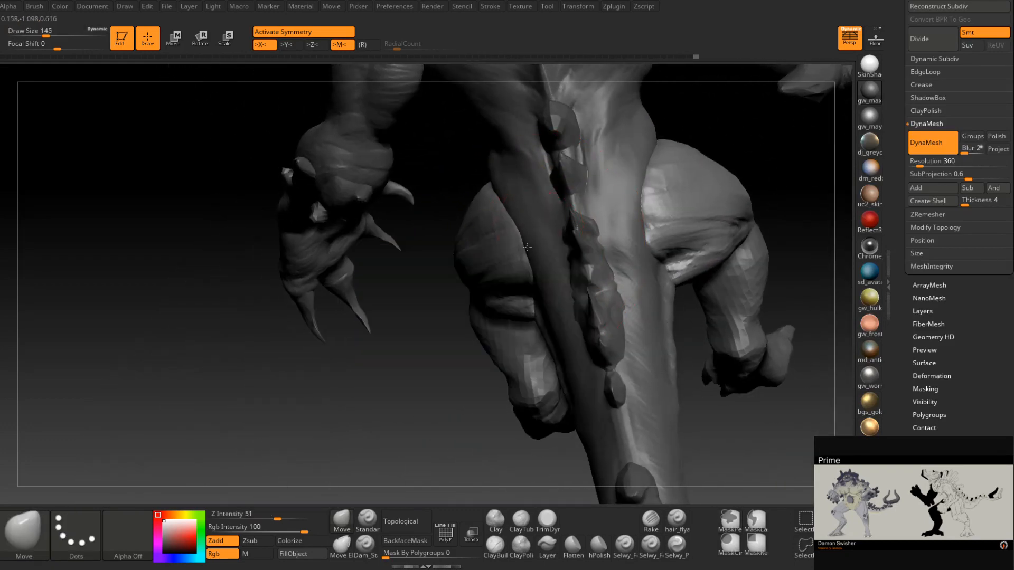
right_click_drag(540, 245, 554, 269)
- Refine the outer thigh's muscle contours in side view with the Move brush at draw size 46
key("space")
left_click_drag(554, 269, 538, 268)
mouse_move(543, 271)
right_mouse_down("ctrl")
mouse_move(554, 271)
mouse_move(522, 265)
mouse_move(549, 245)
right_mouse_up("ctrl")
key("bracketright")
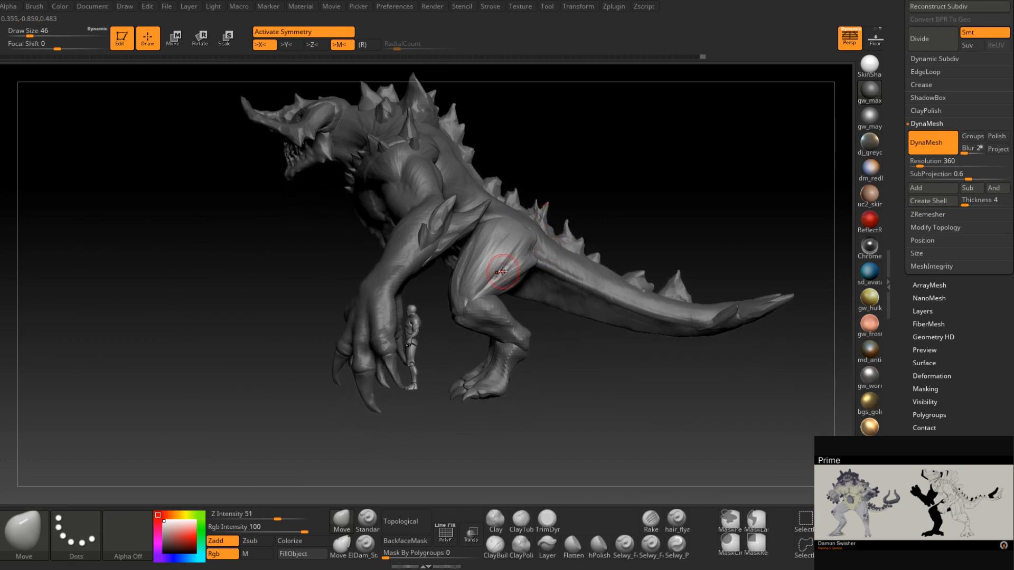
mouse_move(370, 267)
right_mouse_down()
mouse_move(485, 285)
mouse_move(473, 311)
mouse_move(514, 269)
mouse_move(519, 294)
mouse_move(496, 293)
mouse_move(504, 340)
right_mouse_up()
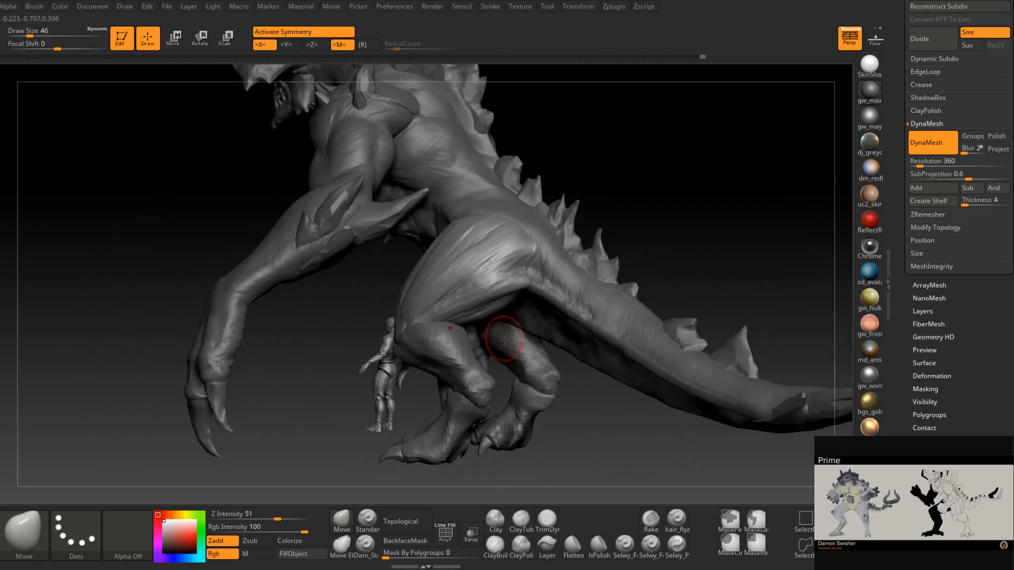
- Flatten and smooth the thigh muscle planes on the front, inner side and underside with TrimDynamic at draw size 46
left_click(546, 521)
right_click_drag(484, 253, 499, 279, "ctrl")
right_click_drag(502, 240, 420, 313)
right_click_drag(485, 276, 419, 227)
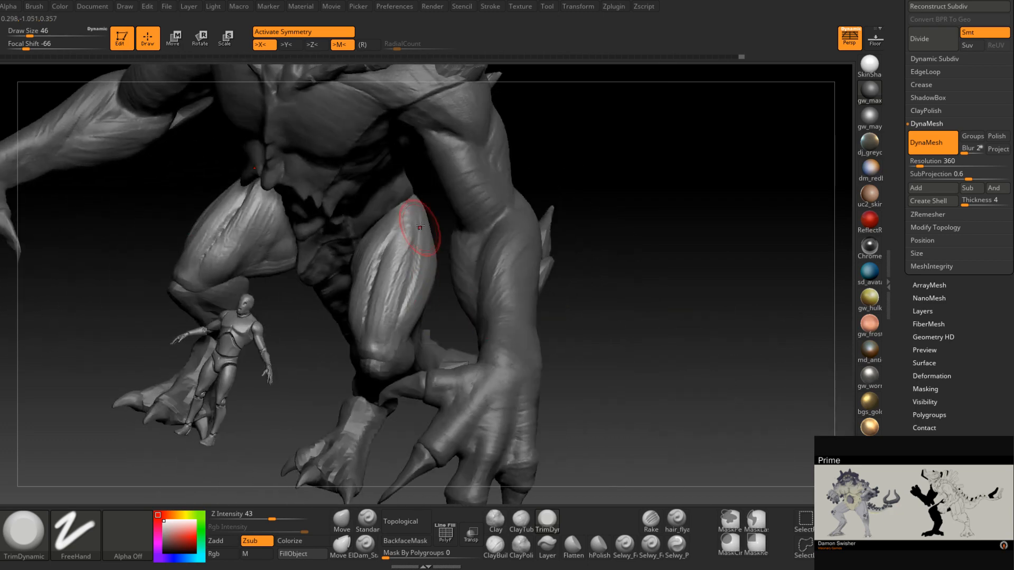
right_click_drag(382, 347, 404, 264)
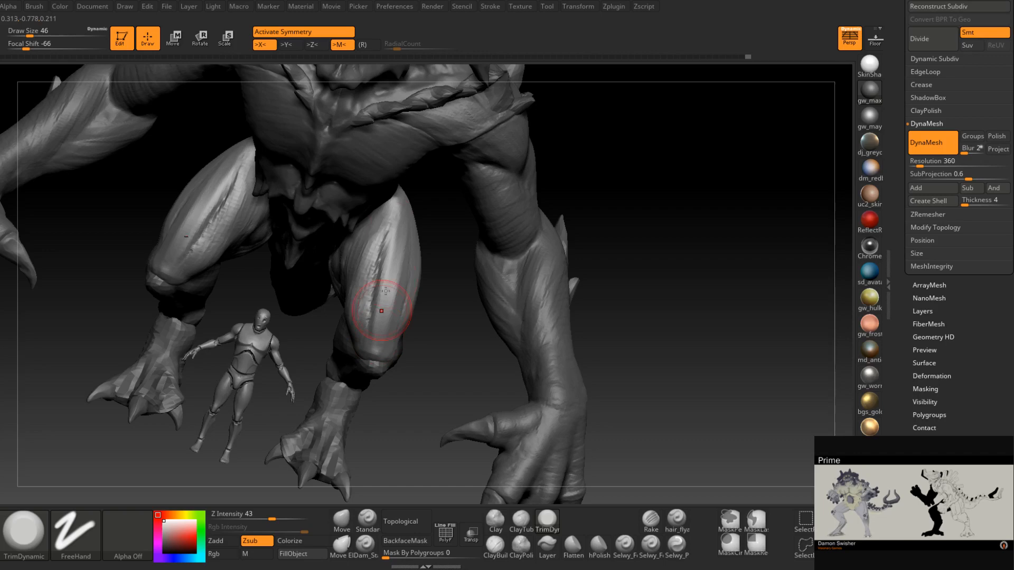
right_click_drag(361, 294, 287, 306)
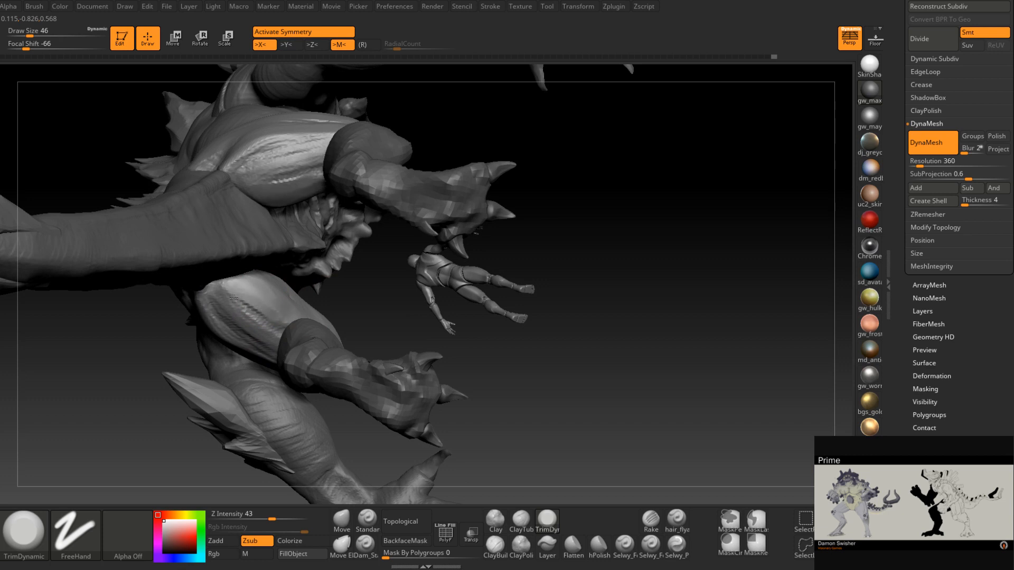
mouse_move(254, 323)
right_mouse_down()
mouse_move(245, 333)
mouse_move(231, 297)
mouse_move(266, 325)
mouse_move(413, 303)
mouse_move(333, 299)
mouse_move(391, 332)
mouse_move(383, 323)
mouse_move(436, 311)
mouse_move(378, 345)
mouse_move(405, 342)
right_mouse_up()
right_click_drag(372, 342, 458, 348, "alt")
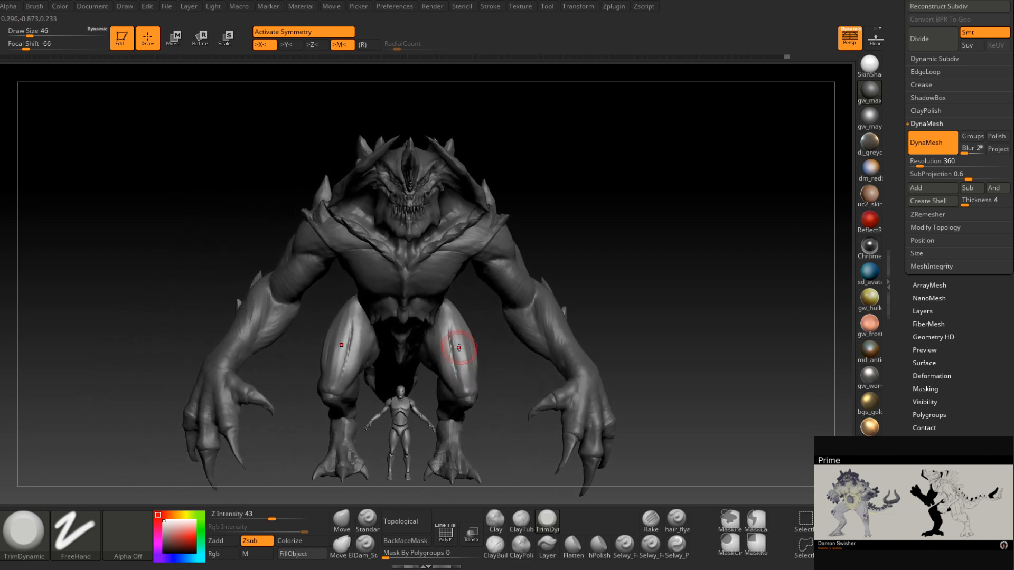
- Remesh the lower leg subtool with DynaMesh at resolution 360 and SubProjection 0.60919
right_click_drag(470, 406, 434, 361, "alt")
right_click_drag(493, 385, 460, 380)
right_click_drag(523, 366, 489, 362, "alt")
mouse_move(490, 362)
right_mouse_down("ctrl")
mouse_move(478, 386)
mouse_move(462, 365)
right_mouse_up("ctrl")
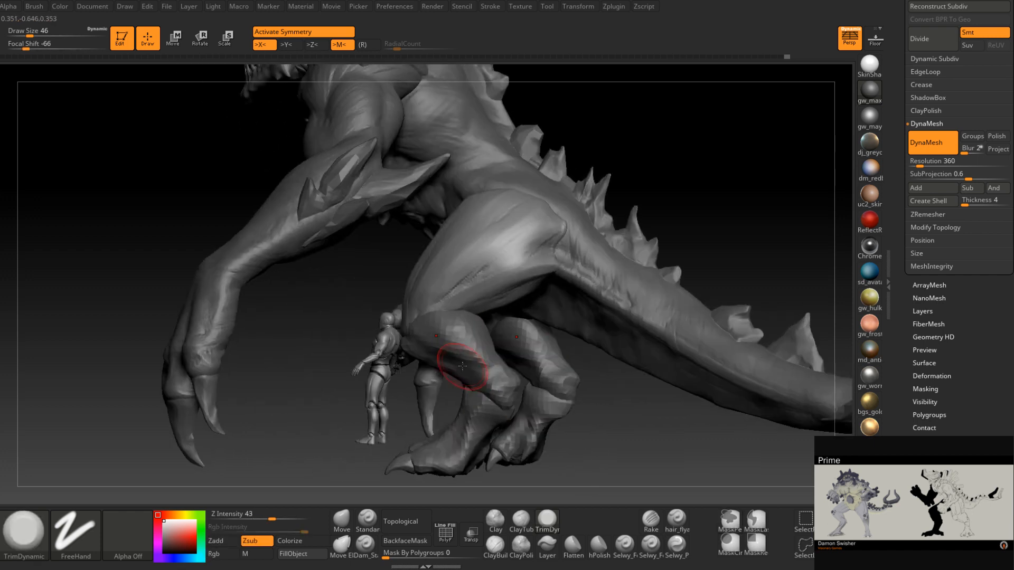
left_click(477, 361, "alt")
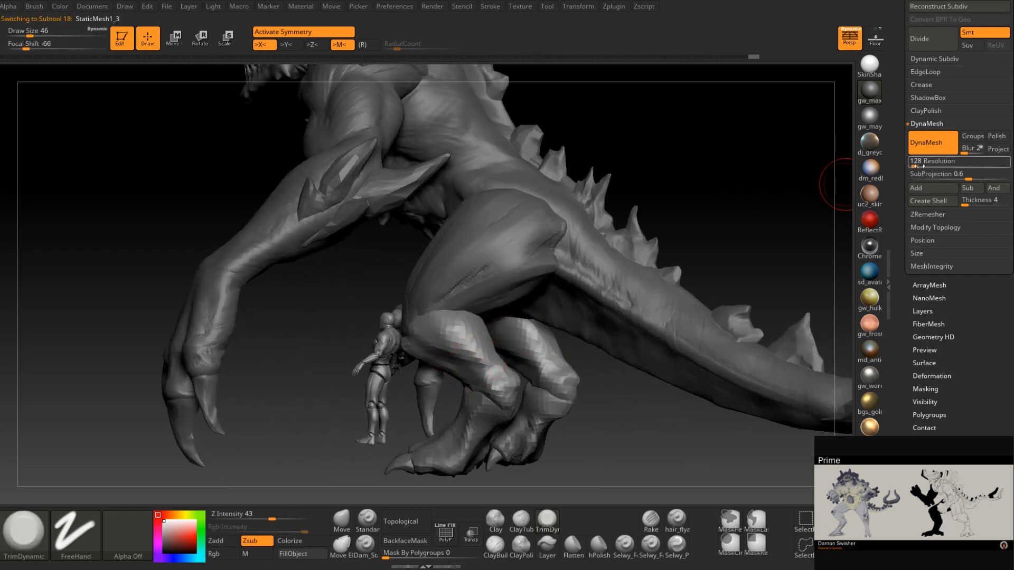
left_click_drag(967, 175, 919, 168)
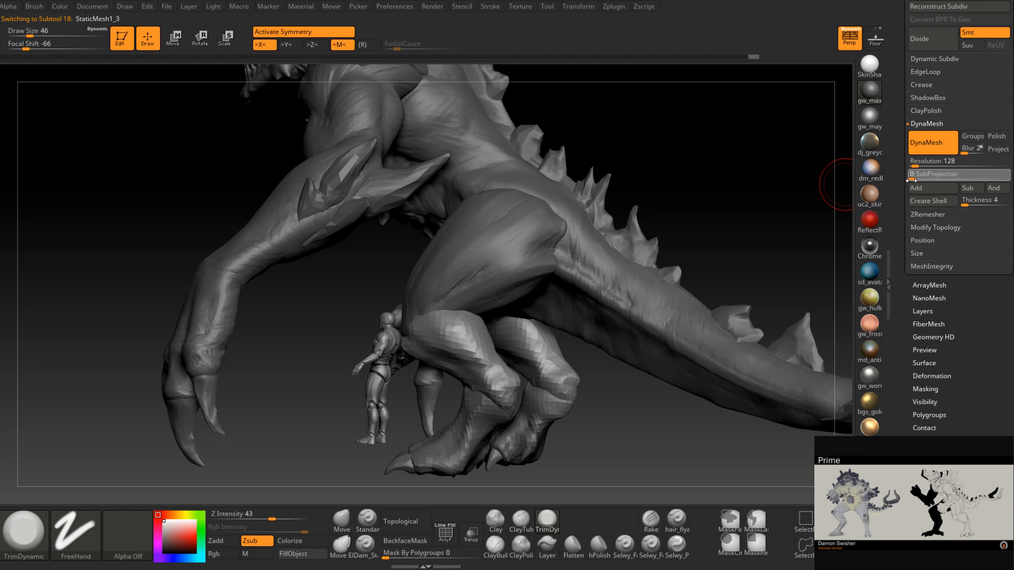
left_click(481, 431, "alt")
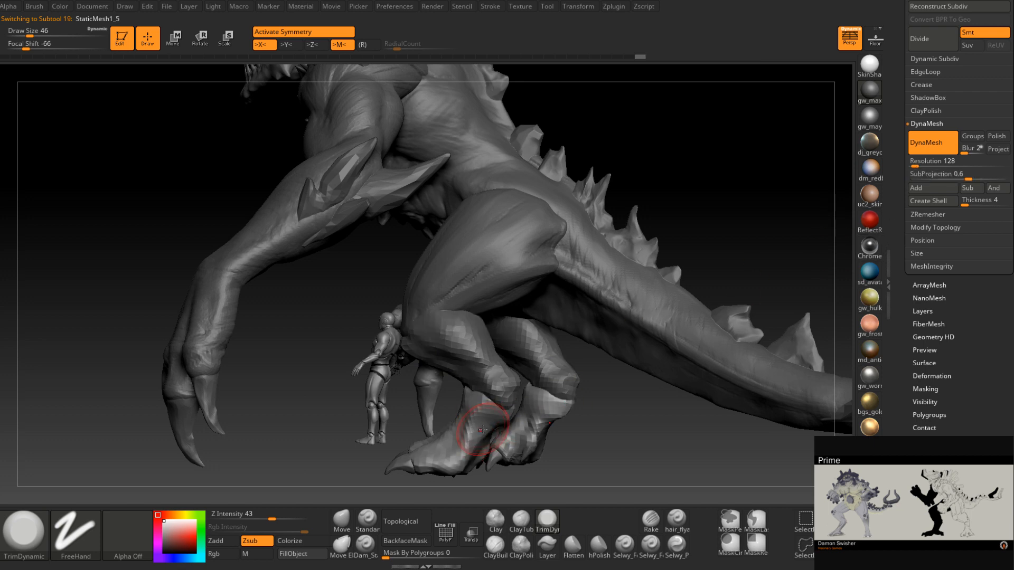
left_click(491, 373, "alt")
left_click_drag(940, 176, 944, 178)
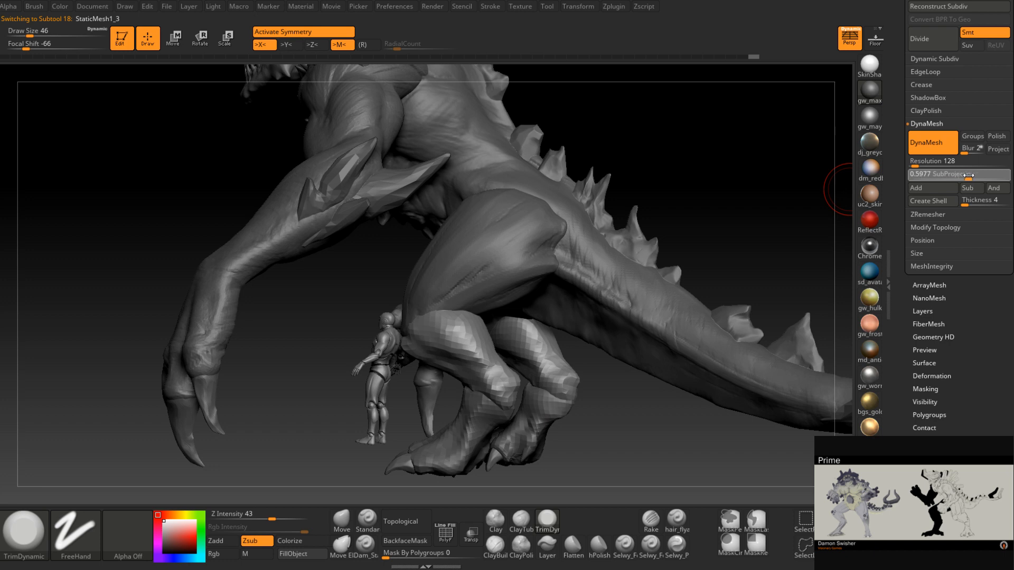
left_click_drag(969, 174, 921, 165)
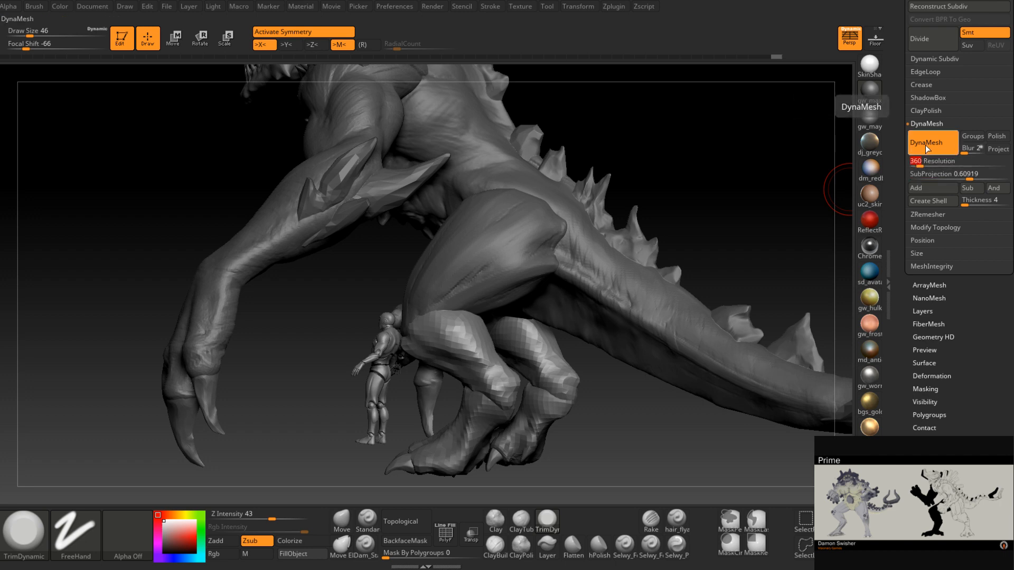
key("ctrl")
left_click_drag(685, 264, 597, 280, "ctrl")
left_click_drag(316, 338, 485, 342)
- Examine how the thigh, knee and lower leg connect from the front, side and rear, checking both subtools
mouse_move(485, 342)
right_mouse_down()
mouse_move(538, 346)
mouse_move(454, 354)
mouse_move(502, 384)
mouse_move(523, 359)
mouse_move(493, 346)
right_mouse_up()
right_click_drag(494, 345, 517, 298, "alt")
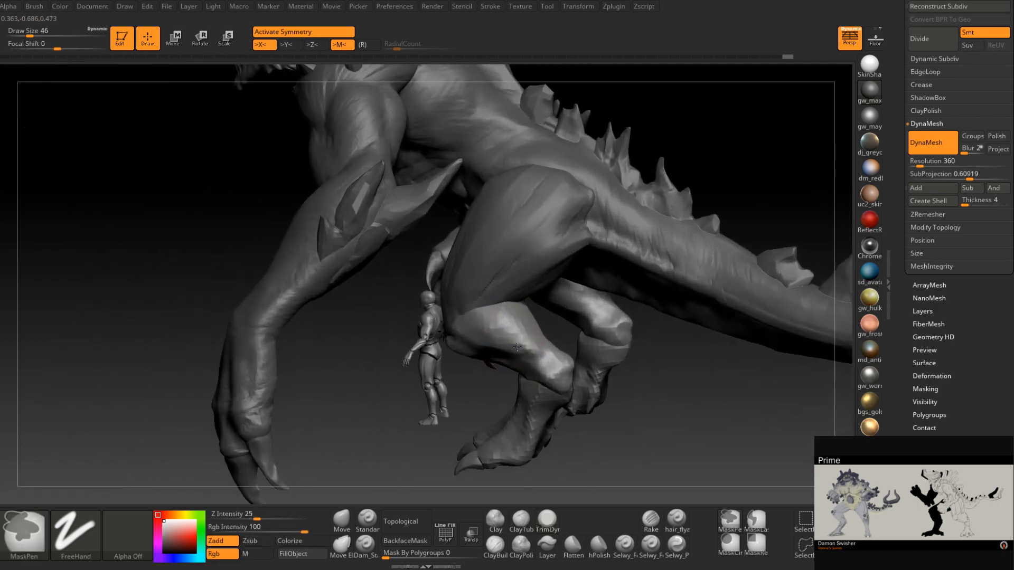
left_click(526, 279, "alt")
mouse_move(488, 338)
right_mouse_down()
mouse_move(511, 344)
mouse_move(461, 337)
mouse_move(506, 343)
right_mouse_up()
mouse_move(444, 342)
right_mouse_down()
mouse_move(457, 345)
mouse_move(419, 338)
mouse_move(446, 333)
mouse_move(435, 346)
mouse_move(454, 354)
mouse_move(421, 355)
right_mouse_up()
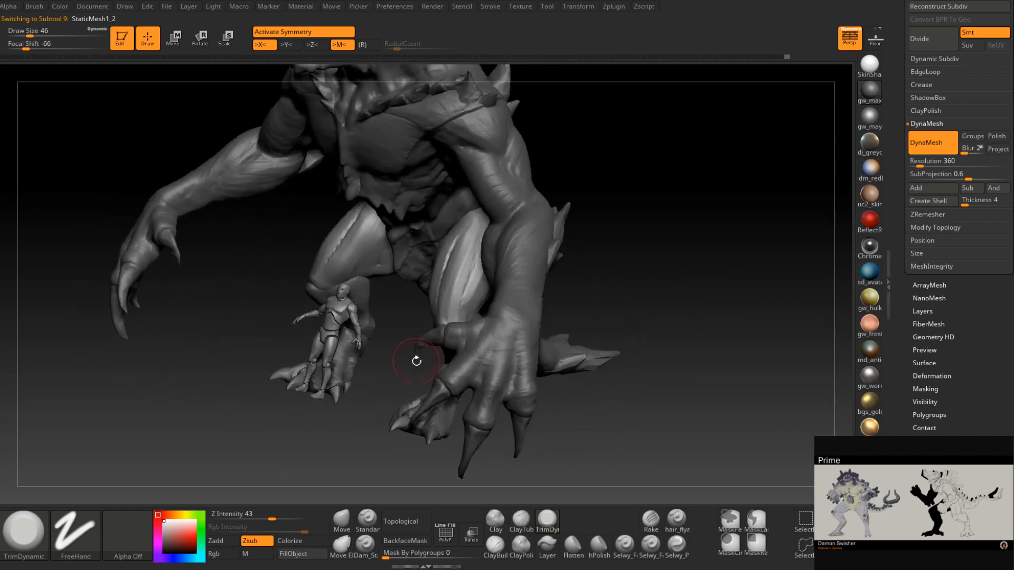
right_click_drag(530, 349, 458, 393)
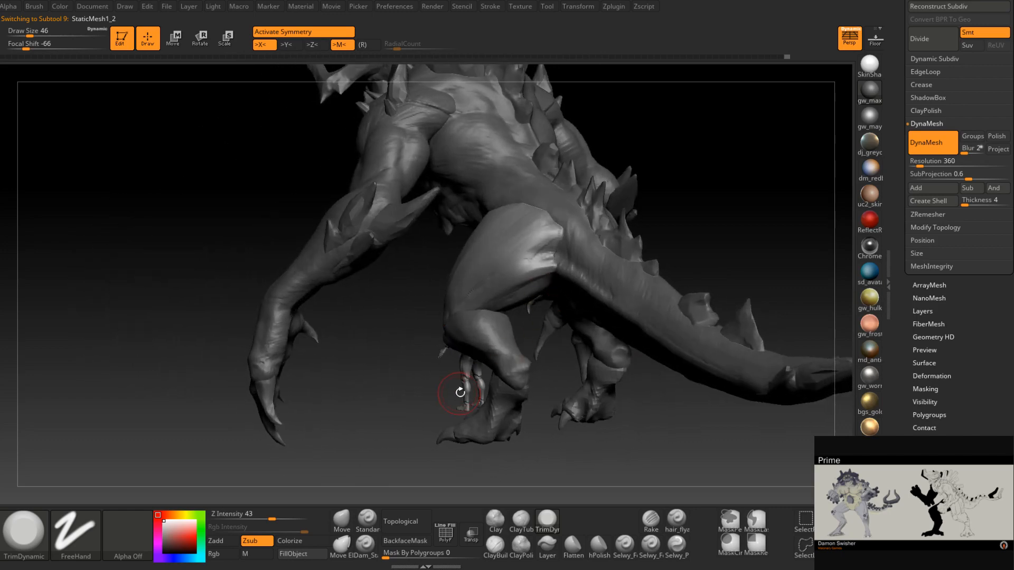
right_click_drag(513, 259, 413, 328)
mouse_move(539, 275)
right_mouse_down()
mouse_move(518, 292)
mouse_move(658, 267)
mouse_move(641, 233)
mouse_move(592, 294)
mouse_move(608, 270)
mouse_move(582, 270)
right_mouse_up()
mouse_move(559, 233)
right_mouse_down()
mouse_move(577, 276)
mouse_move(516, 294)
mouse_move(492, 280)
right_mouse_up()
mouse_move(525, 340)
right_mouse_down()
mouse_move(502, 310)
mouse_move(512, 317)
mouse_move(525, 301)
mouse_move(521, 332)
mouse_move(536, 221)
mouse_move(493, 307)
mouse_move(559, 293)
mouse_move(500, 285)
mouse_move(483, 339)
mouse_move(446, 354)
mouse_move(565, 358)
right_mouse_up()
left_click(444, 342, "alt")
mouse_move(460, 346)
right_mouse_down("ctrl")
mouse_move(538, 288)
mouse_move(493, 245)
right_mouse_up("ctrl")
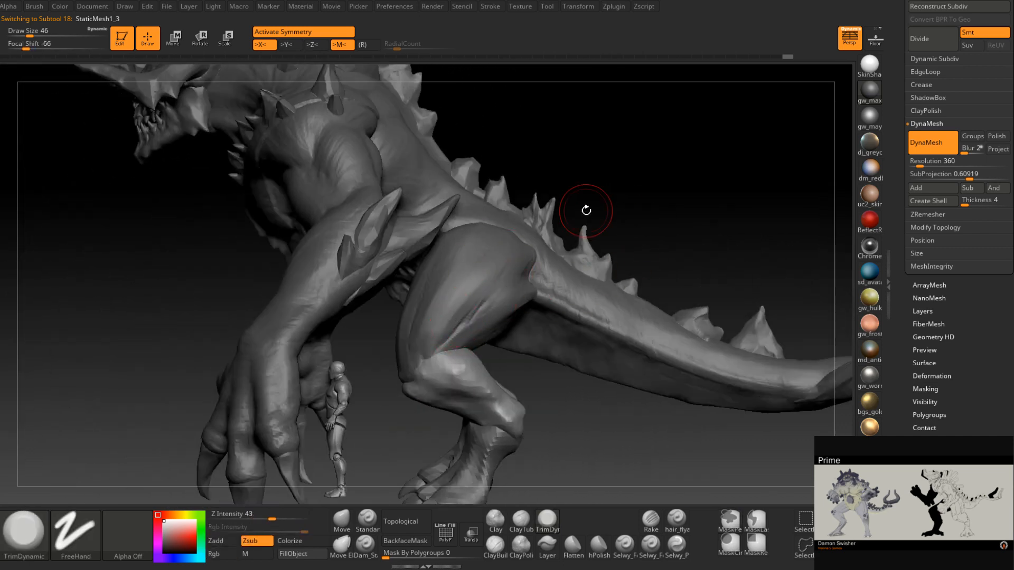
right_click_drag(489, 353, 520, 323, "alt")
mouse_move(430, 318)
right_mouse_down()
mouse_move(459, 312)
mouse_move(497, 340)
right_mouse_up()
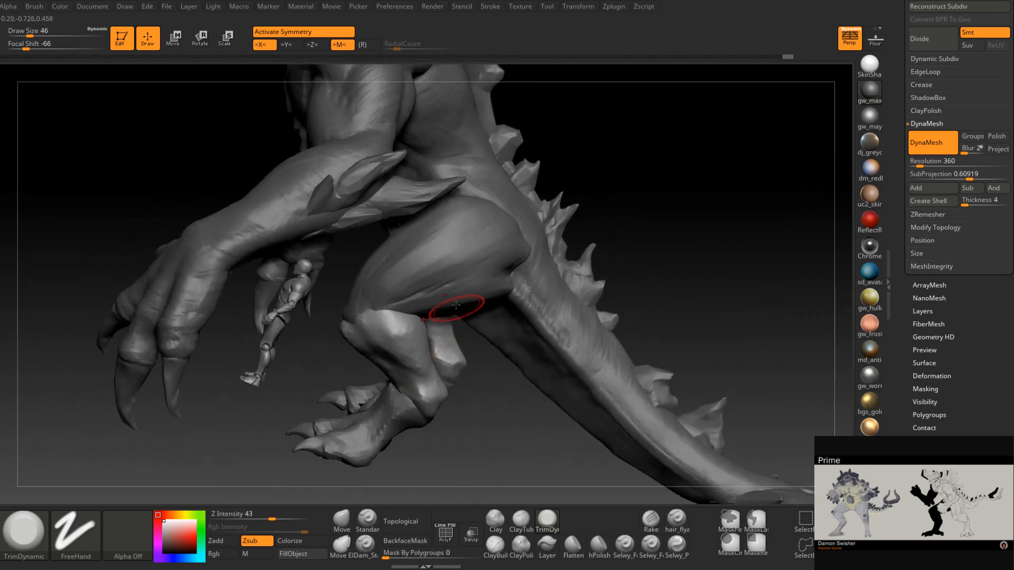
right_click_drag(456, 305, 479, 312)
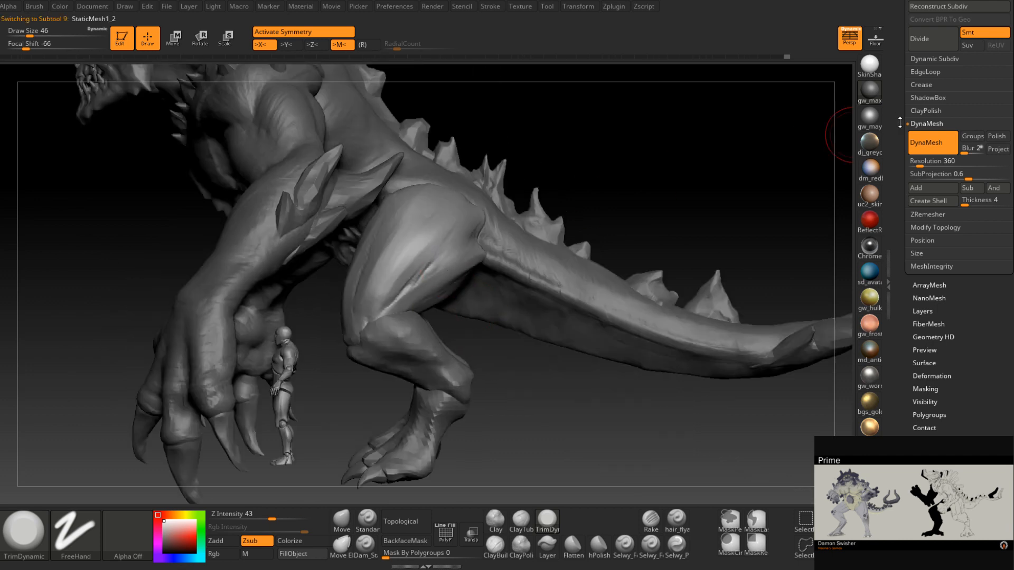
- Reorder the lower leg subtool StaticMesh1_3 so it sits directly below the thigh subtool StaticMesh1_2
scroll(893, 255, "up", 5)
left_click(929, 224)
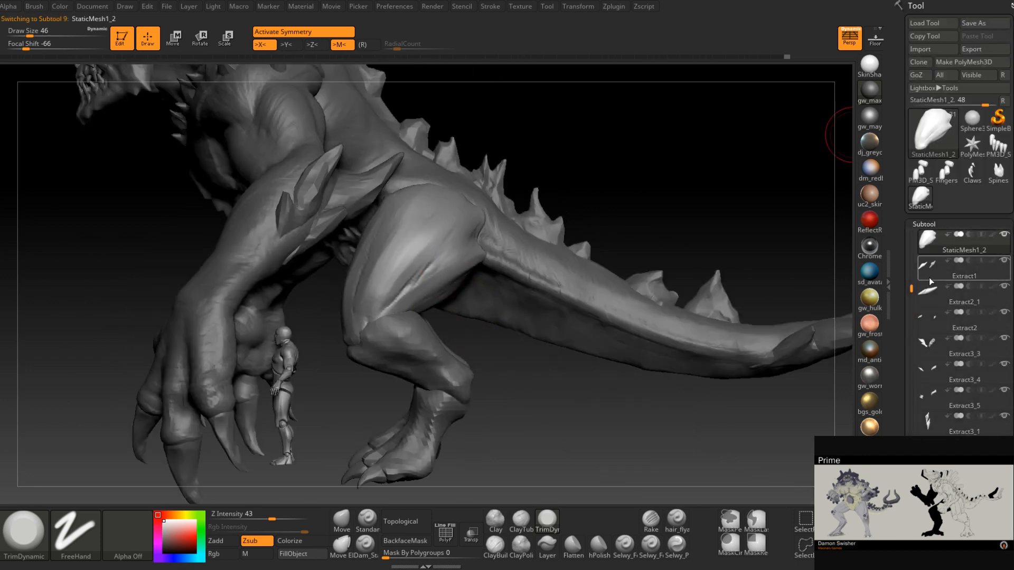
left_click(438, 363, "alt")
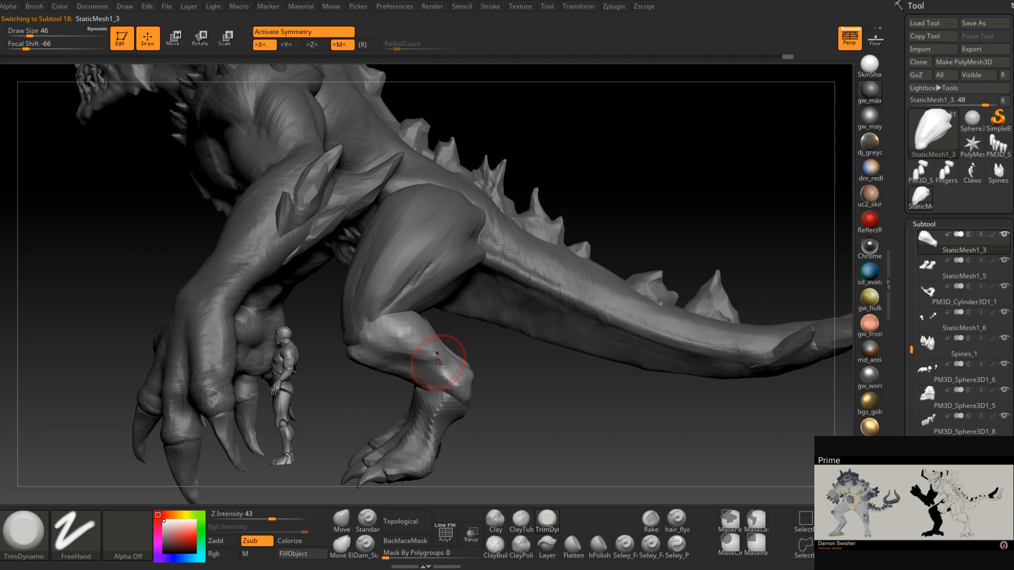
left_click_drag(910, 348, 910, 312)
left_click(429, 295, "alt")
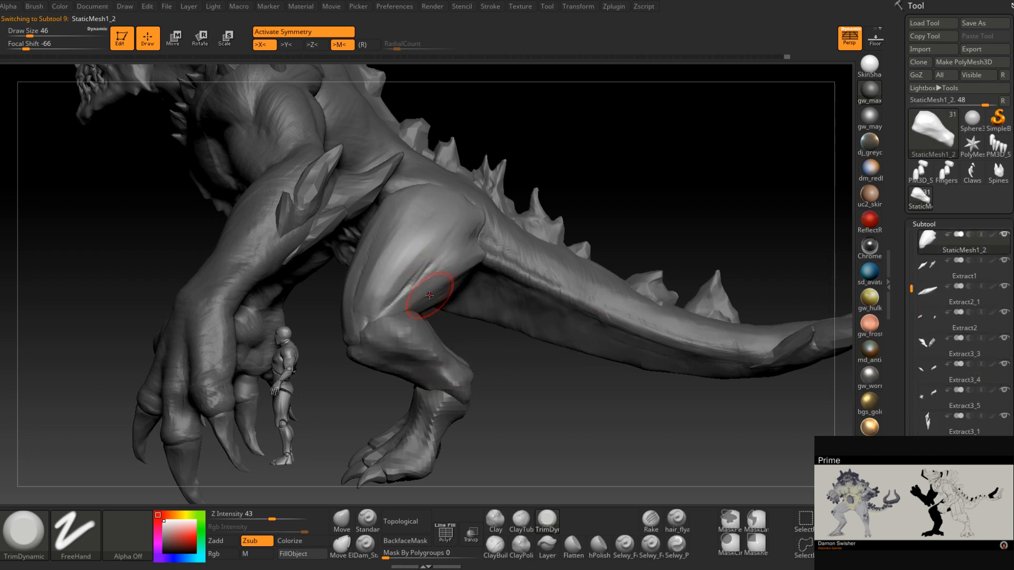
left_click(420, 348, "alt")
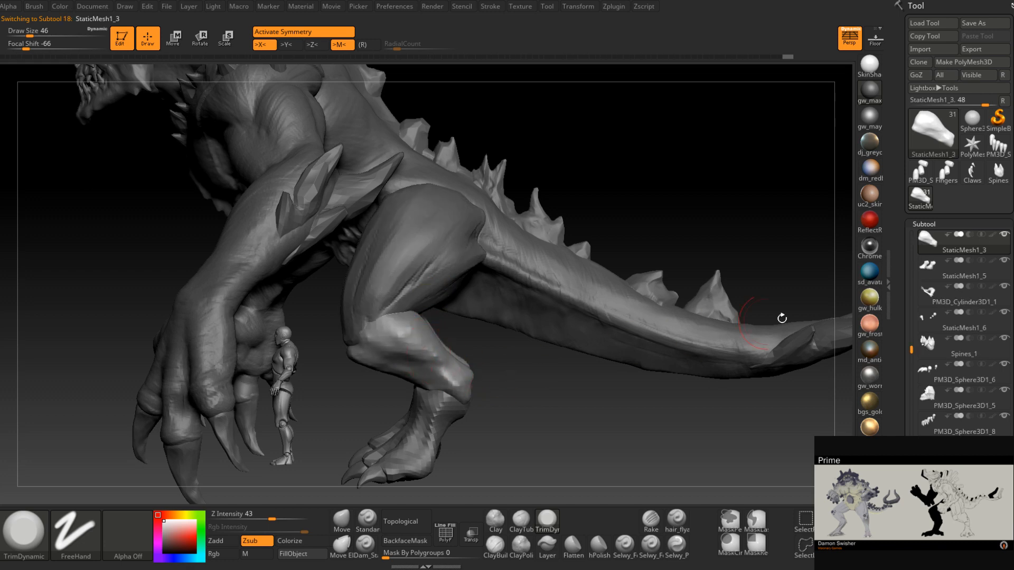
left_click_drag(913, 345, 913, 275)
left_click(978, 449)
left_click(978, 448)
left_click(978, 449)
left_click(978, 449)
left_click(978, 449)
left_click(978, 449)
left_click(978, 449)
left_click(978, 449)
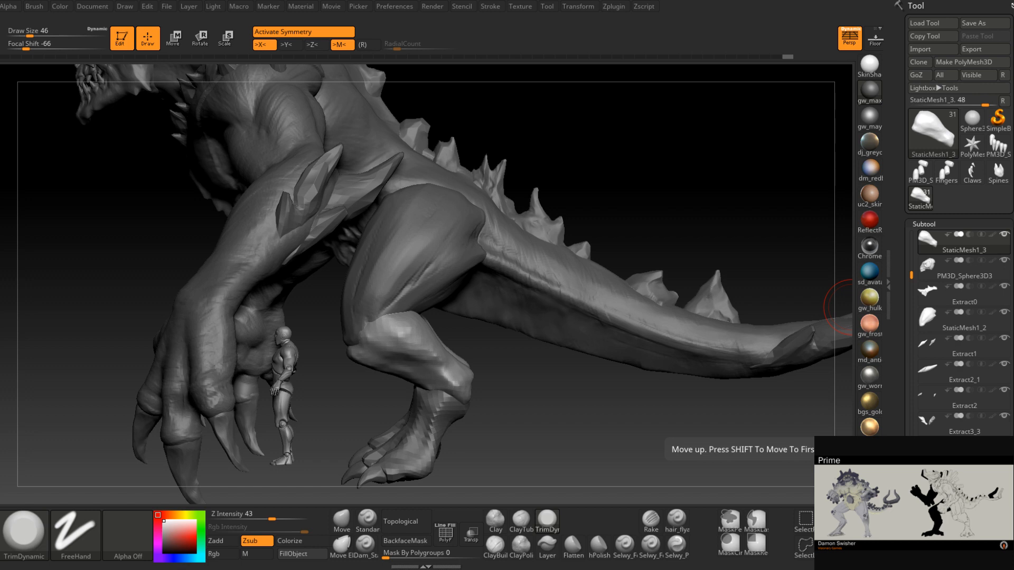
left_click(993, 449)
left_click(993, 449)
left_click(994, 449)
- Merge the thigh subtool StaticMesh1_2 down with the lower leg subtool StaticMesh1_3
left_click(932, 299)
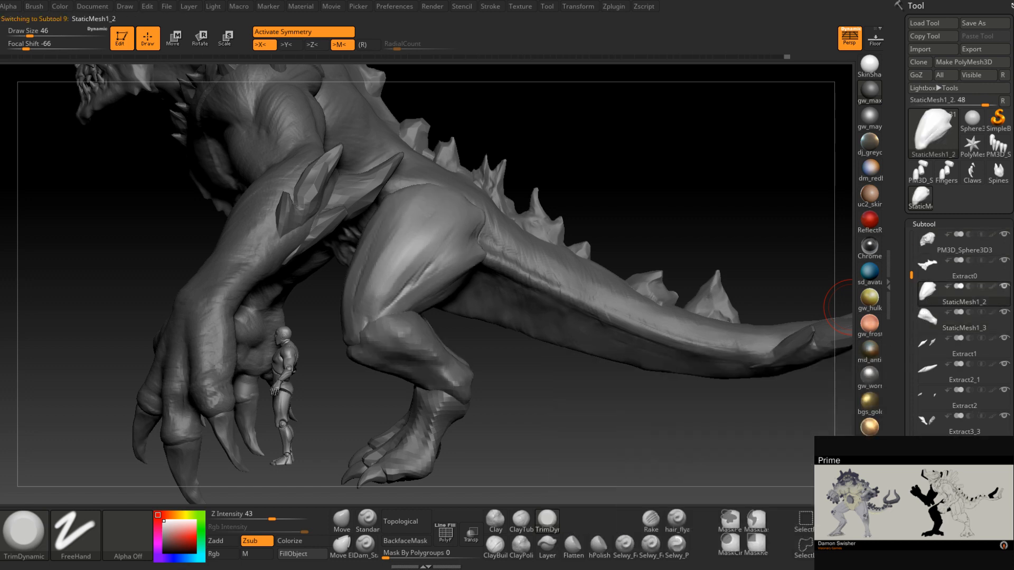
scroll(938, 420, "down", 5)
left_click(942, 408)
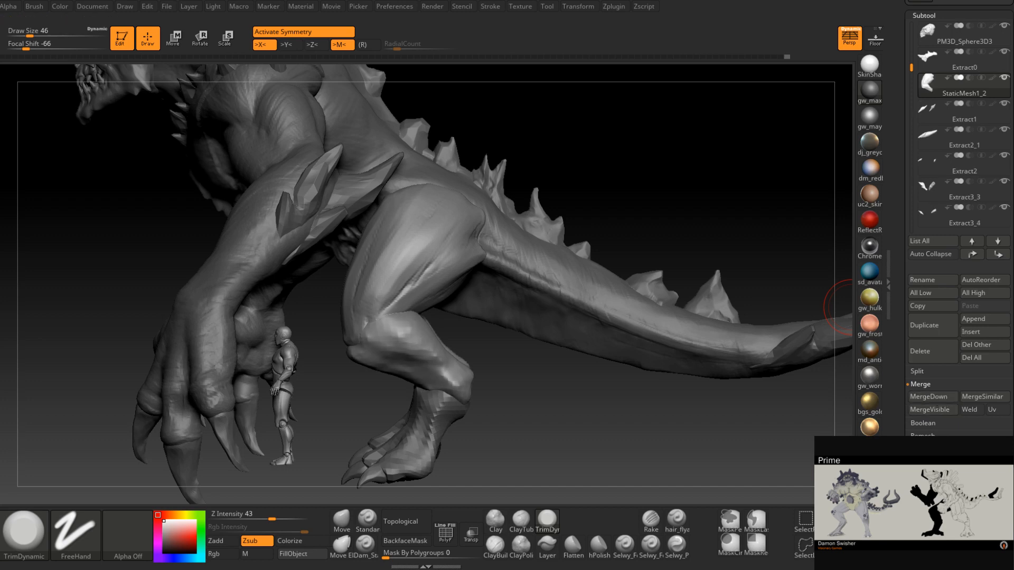
- Build up the front of the knee on the merged leg with the ClayBuildup brush at draw size 27
right_click_drag(428, 338, 458, 375)
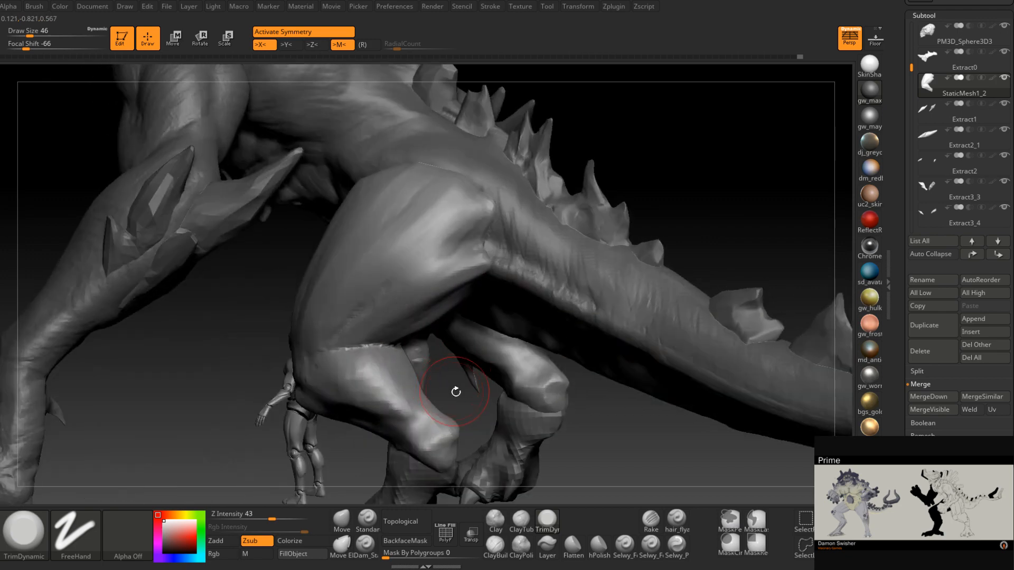
left_click(497, 545)
mouse_move(452, 430)
right_mouse_down()
mouse_move(465, 403)
mouse_move(520, 388)
right_mouse_up()
key("space")
left_click_drag(363, 326, 354, 326)
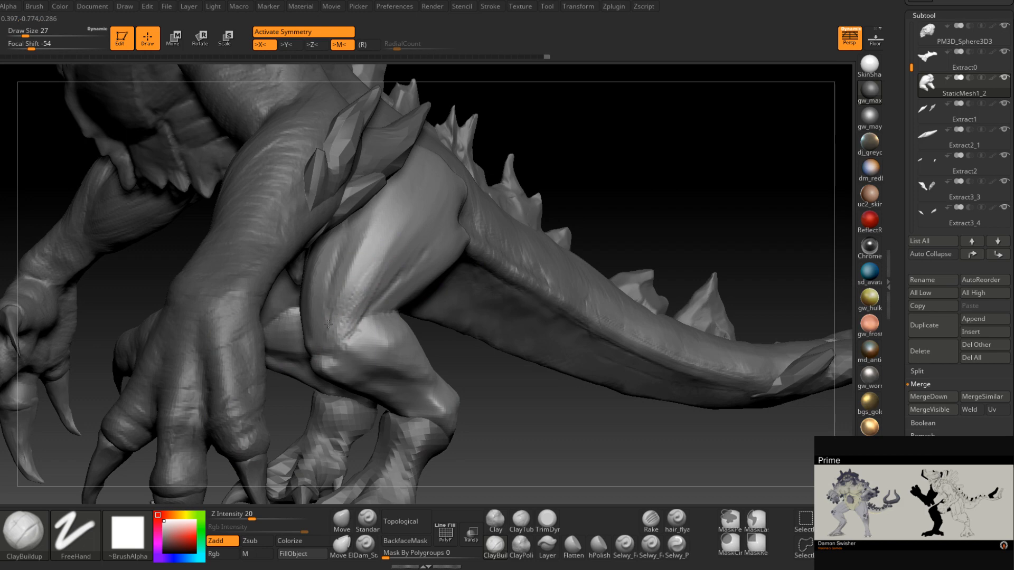
left_click_drag(330, 354, 336, 363)
right_click_drag(336, 363, 417, 359)
right_click_drag(334, 343, 385, 354)
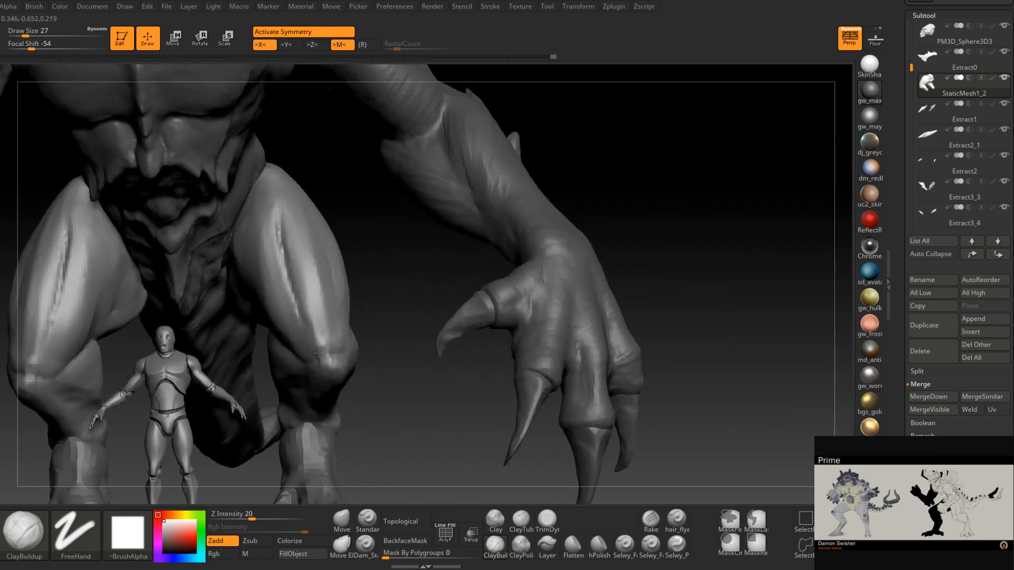
left_click_drag(335, 355, 326, 359)
right_click_drag(332, 364, 317, 312)
mouse_move(330, 367)
right_mouse_down()
mouse_move(341, 391)
mouse_move(347, 354)
mouse_move(350, 369)
mouse_move(336, 353)
mouse_move(328, 376)
right_mouse_up()
- Add a row of small bumps from the knee up the thigh's outer front with ClayBuildup at draw size 17
key("space")
left_click_drag(346, 333, 342, 332)
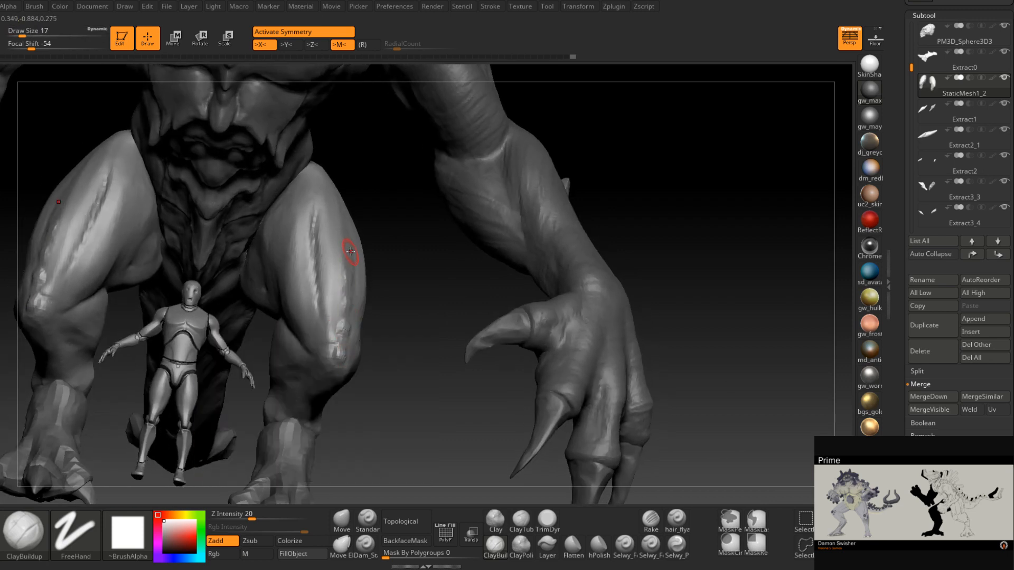
right_click_drag(348, 241, 351, 225)
mouse_move(345, 180)
right_mouse_down()
mouse_move(310, 323)
mouse_move(397, 295)
mouse_move(388, 282)
right_mouse_up()
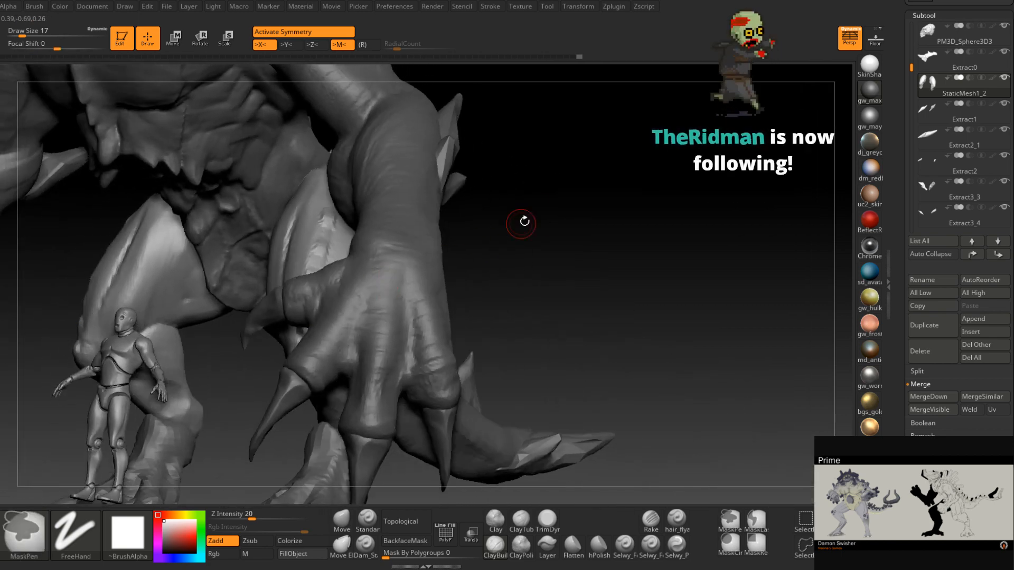
right_click_drag(548, 210, 334, 316)
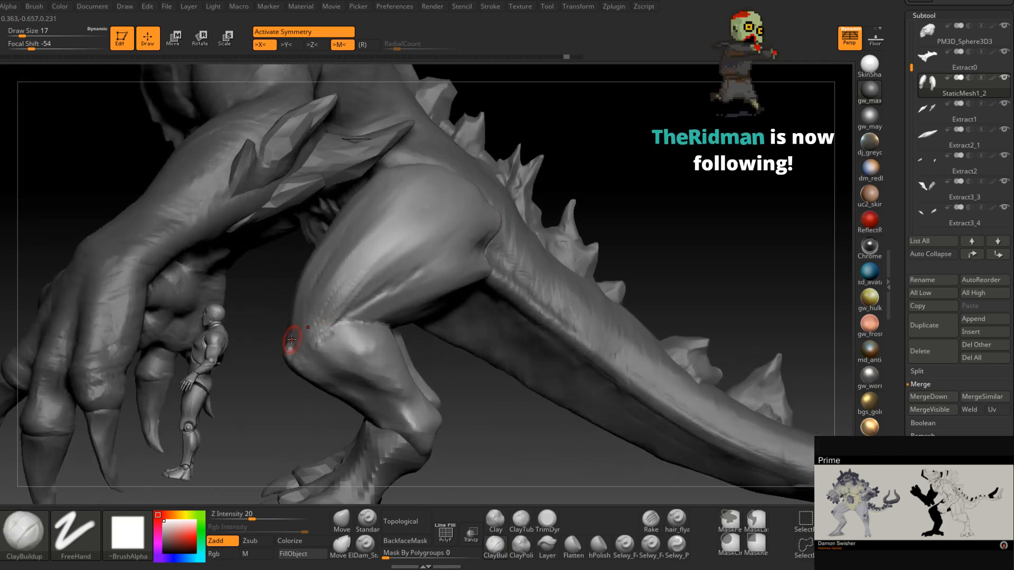
left_click_drag(320, 320, 375, 258)
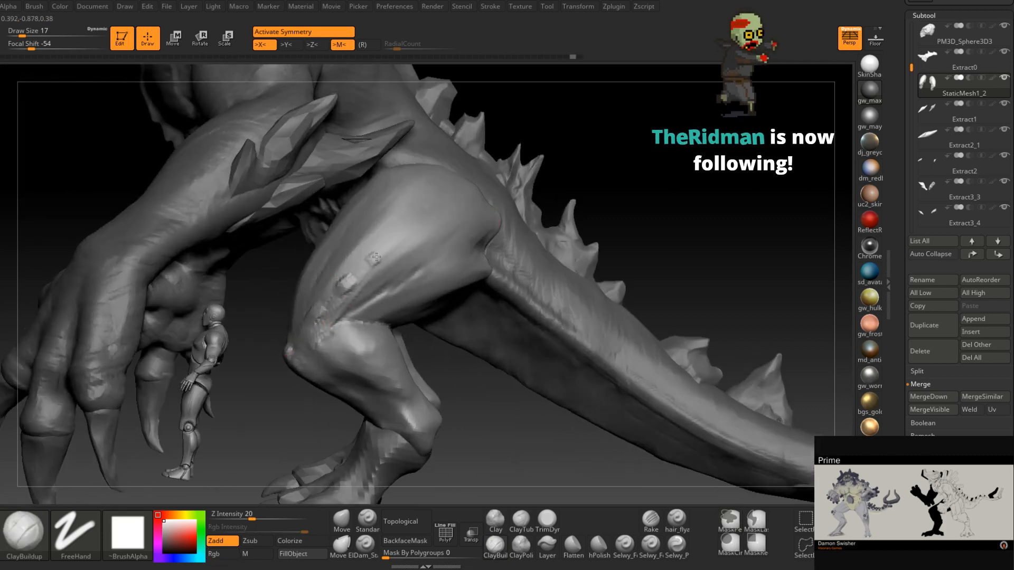
right_click_drag(482, 197, 357, 336)
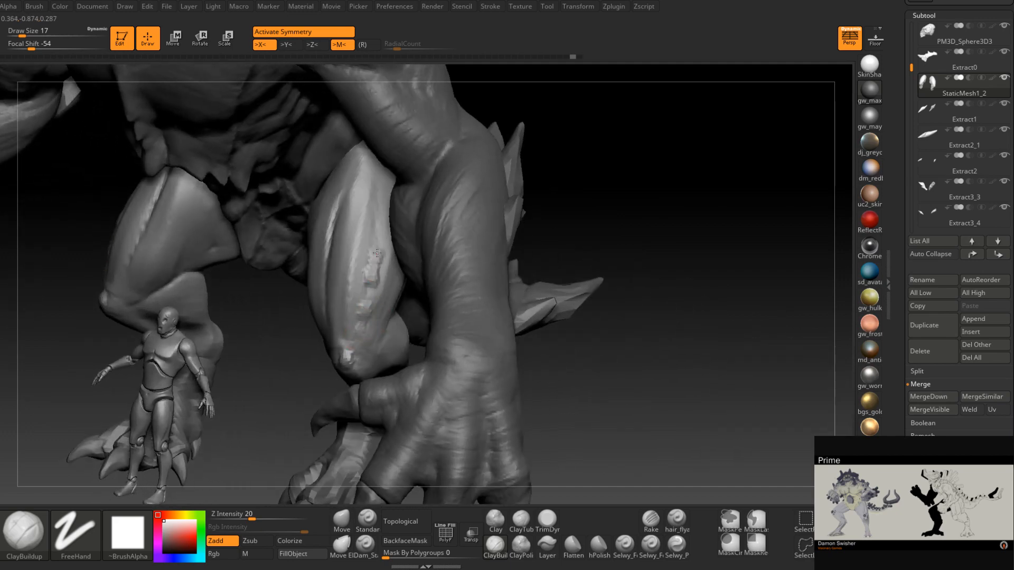
right_click_drag(384, 200, 405, 188)
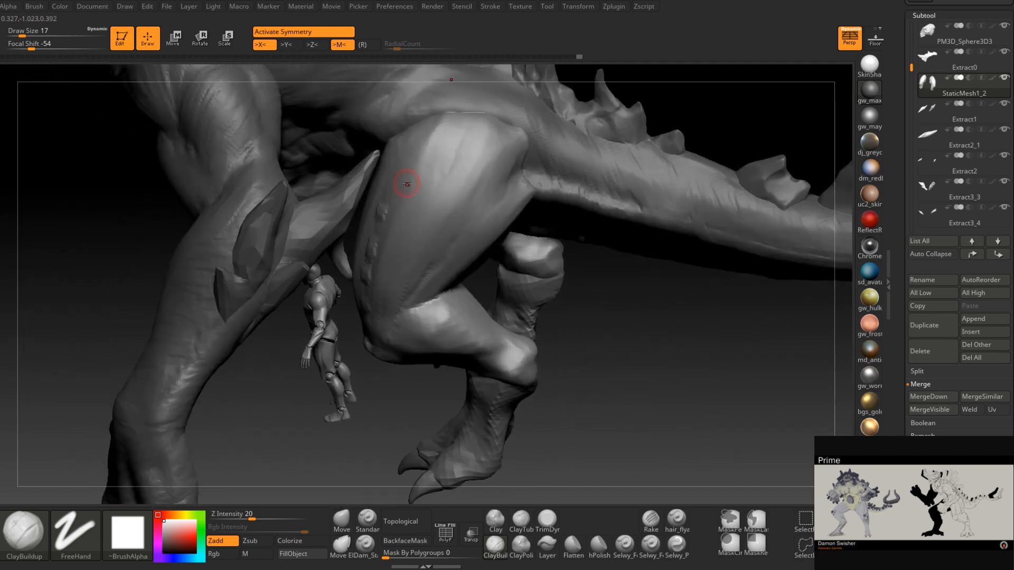
mouse_move(422, 114)
right_mouse_down()
mouse_move(430, 114)
mouse_move(407, 272)
mouse_move(449, 255)
right_mouse_up()
mouse_move(459, 254)
right_mouse_down()
mouse_move(439, 265)
mouse_move(409, 256)
right_mouse_up()
- Pull the bumps along the thigh's front edge outward into spikes with the Move brush at draw size 20
left_click(346, 518)
key("space")
left_click(408, 256)
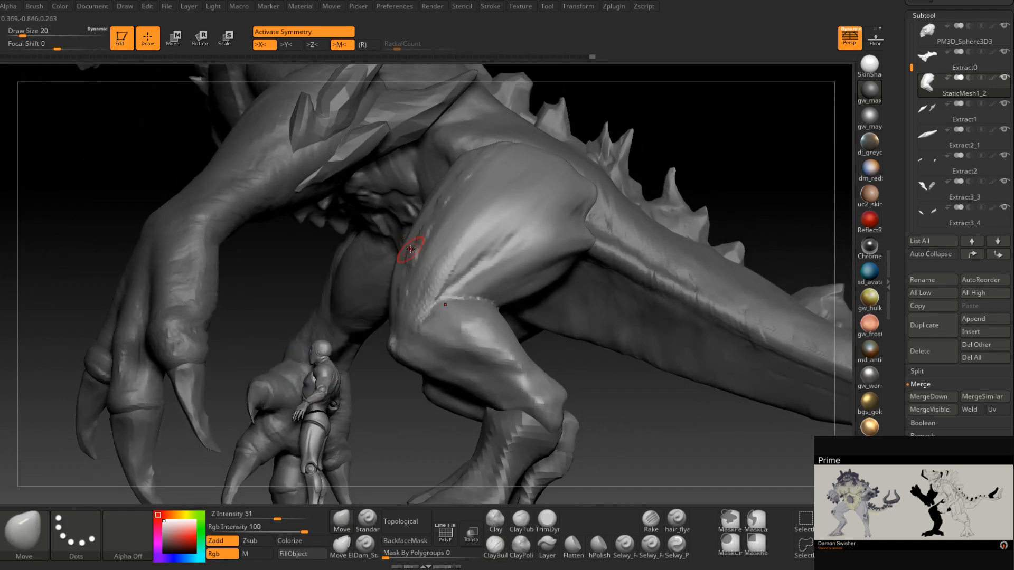
right_click_drag(423, 235, 419, 215)
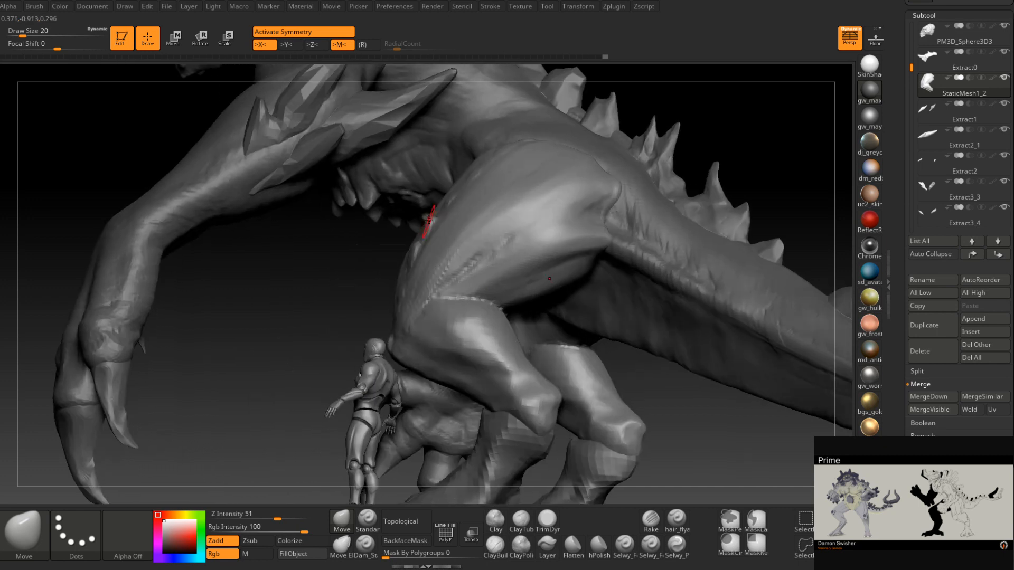
left_click_drag(419, 241, 396, 294)
left_click_drag(448, 199, 488, 151)
right_click_drag(489, 152, 503, 159)
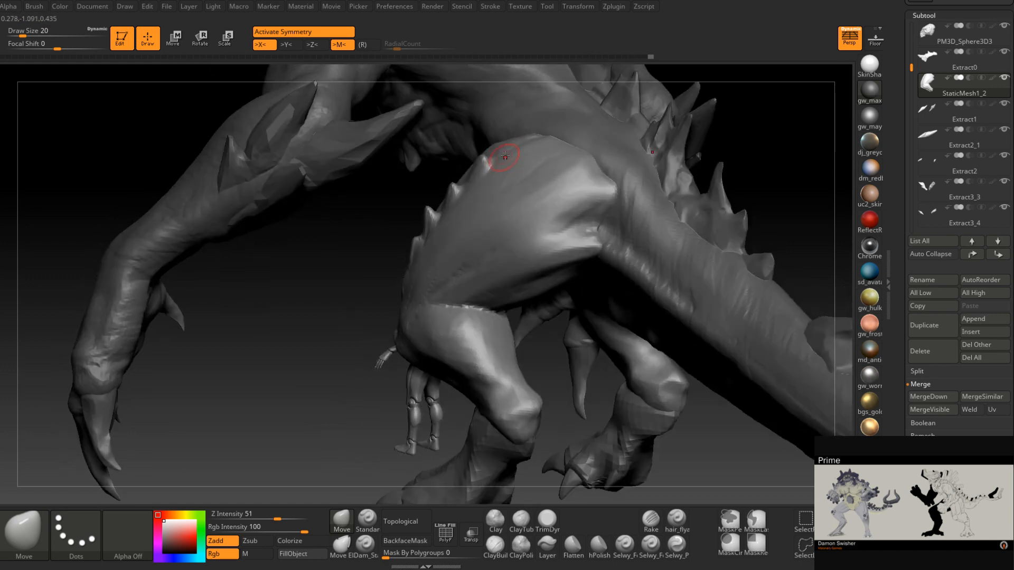
left_click_drag(513, 138, 517, 136)
- Shape the small spikes near the knee and pull out the top spike at the hip with the Move brush
mouse_move(516, 143)
right_mouse_down()
mouse_move(537, 188)
mouse_move(649, 227)
right_mouse_up()
right_click_drag(494, 233, 514, 293)
left_click_drag(514, 293, 509, 294)
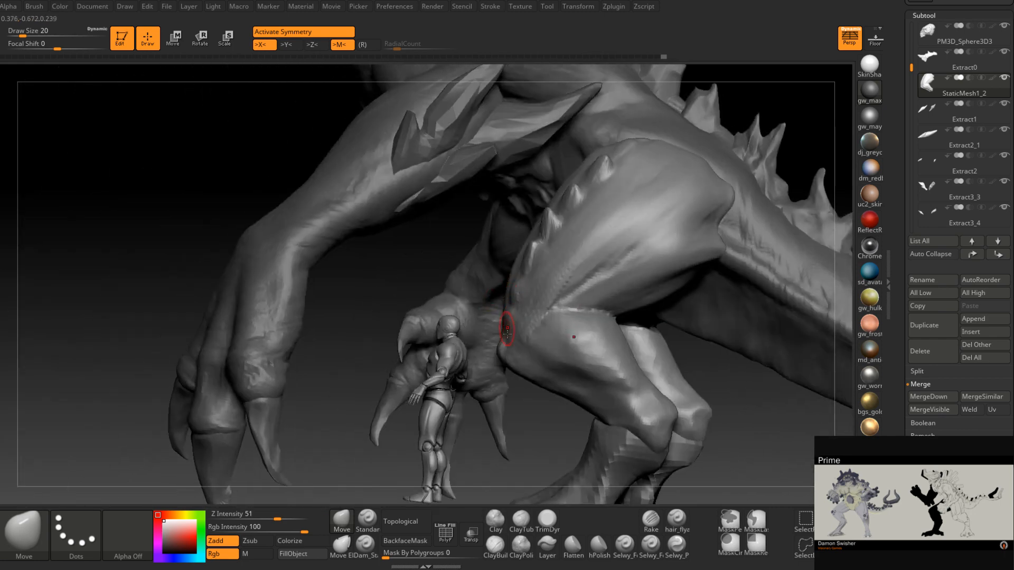
right_click_drag(504, 323, 505, 335)
left_click_drag(505, 334, 499, 341)
mouse_move(502, 338)
right_mouse_down()
mouse_move(524, 326)
mouse_move(465, 320)
mouse_move(543, 237)
mouse_move(537, 246)
right_mouse_up()
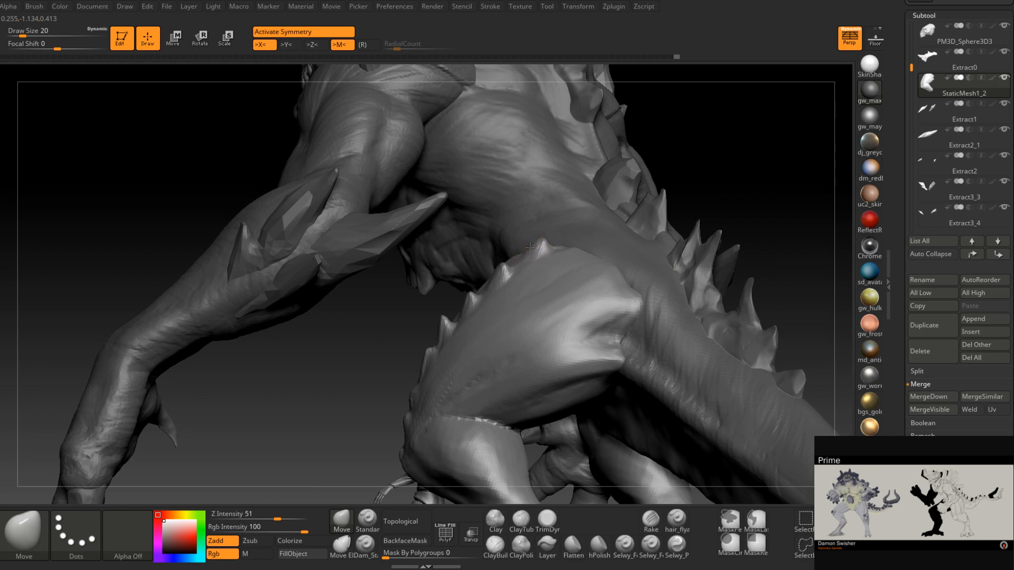
mouse_move(493, 294)
right_mouse_down()
mouse_move(540, 282)
mouse_move(545, 244)
mouse_move(528, 230)
mouse_move(551, 232)
right_mouse_up()
key("space")
left_click_drag(552, 232, 559, 232)
mouse_move(570, 227)
right_mouse_down()
mouse_move(550, 211)
mouse_move(568, 237)
mouse_move(571, 226)
mouse_move(586, 233)
mouse_move(564, 243)
right_mouse_up()
- Build up the base of the uppermost hip spike with ClayBuildup at draw size 17
left_click(495, 544)
key("space")
left_click_drag(564, 243, 560, 241)
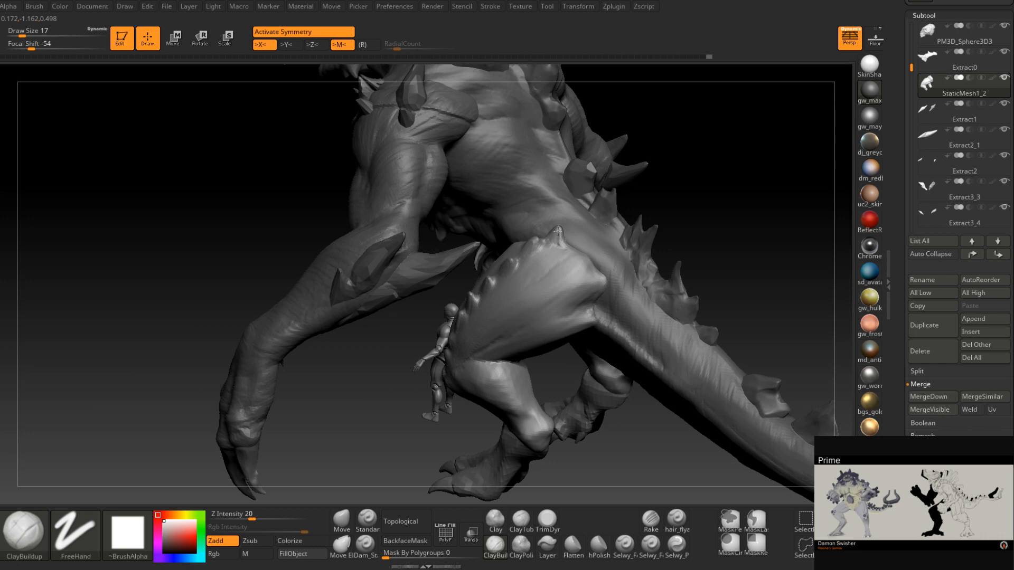
right_click_drag(541, 242, 528, 241)
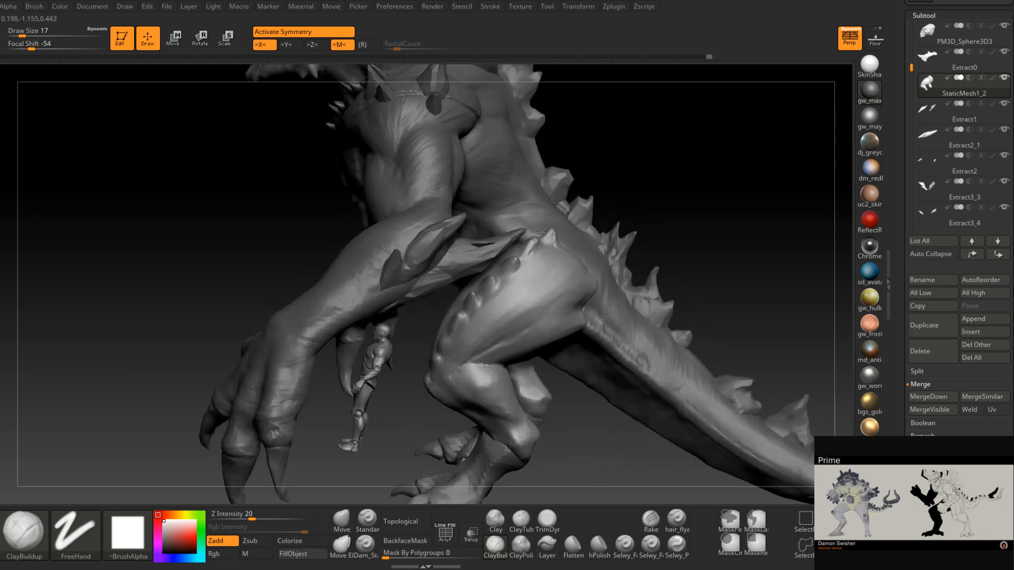
mouse_move(536, 253)
right_mouse_down()
mouse_move(477, 302)
mouse_move(455, 340)
mouse_move(423, 344)
mouse_move(441, 366)
mouse_move(442, 356)
right_mouse_up()
- Add finer clay detail to the knee and around the thigh spikes with ClayBuildup at draw size 12
key("space")
left_click_drag(446, 356, 440, 341)
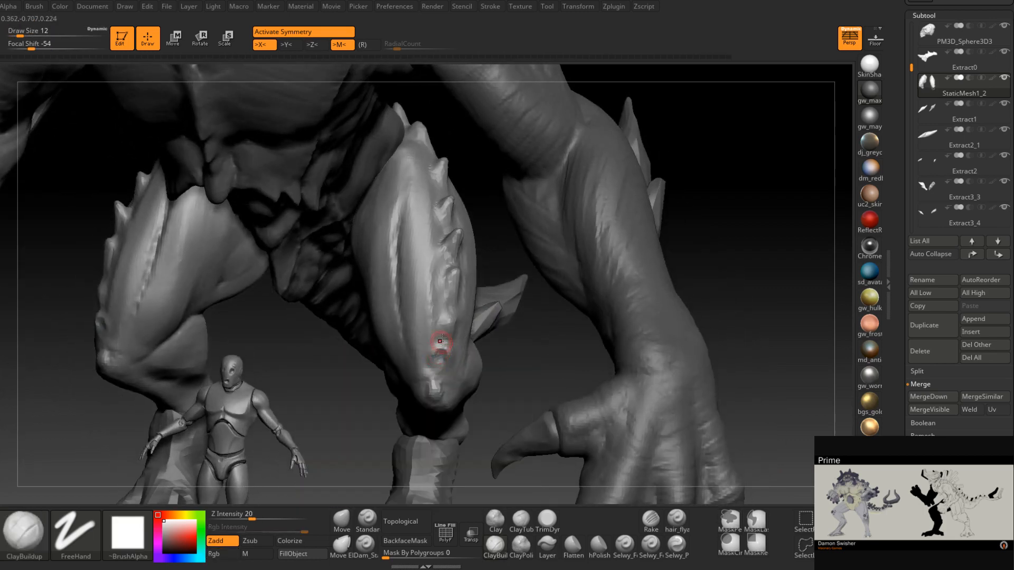
right_click_drag(439, 341, 445, 322)
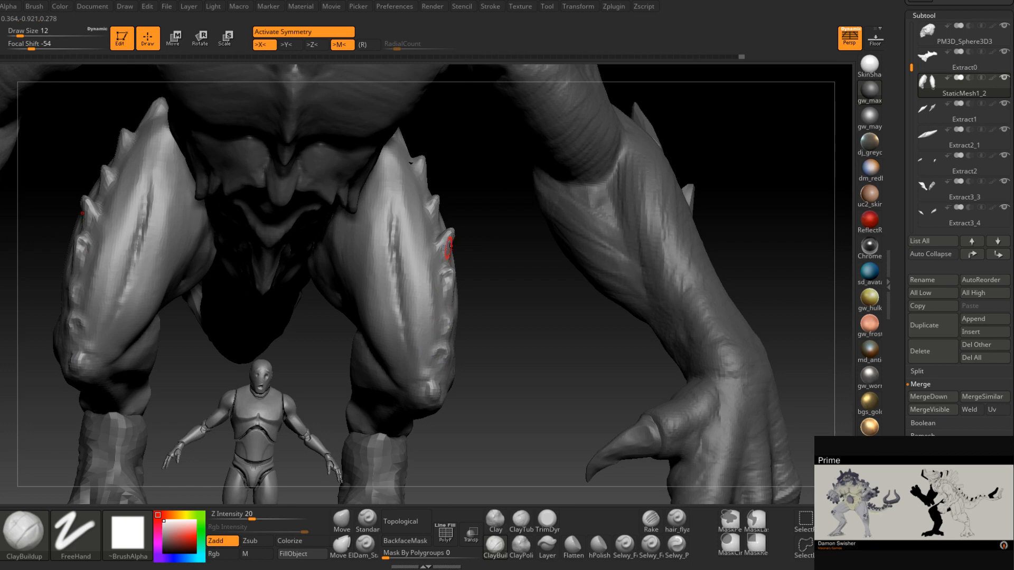
mouse_move(444, 252)
right_mouse_down()
mouse_move(427, 170)
mouse_move(443, 245)
mouse_move(475, 251)
mouse_move(457, 232)
mouse_move(467, 228)
mouse_move(518, 269)
mouse_move(519, 312)
mouse_move(536, 307)
mouse_move(496, 337)
mouse_move(513, 345)
mouse_move(629, 285)
right_mouse_up()
- Frame the whole creature from the front and make the JungleBoss base platform subtool visible beneath it
key("ctrl")
right_click_drag(536, 254, 414, 166, "ctrl")
left_click(416, 164, "alt")
mouse_move(557, 202)
right_mouse_down()
mouse_move(573, 258)
mouse_move(597, 266)
mouse_move(716, 215)
mouse_move(771, 251)
mouse_move(695, 291)
mouse_move(559, 264)
mouse_move(651, 248)
mouse_move(613, 253)
mouse_move(691, 287)
mouse_move(643, 253)
mouse_move(691, 247)
mouse_move(672, 236)
mouse_move(677, 242)
right_mouse_up()
right_click(678, 243, "ctrl")
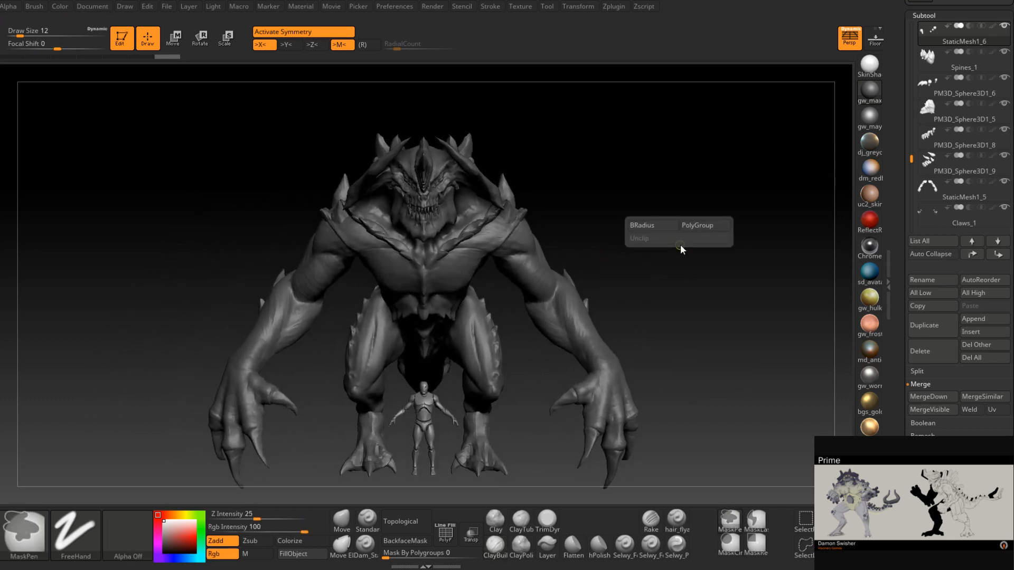
right_click_drag(640, 308, 644, 294, "alt")
left_click_drag(910, 155, 911, 25)
left_click(1001, 33)
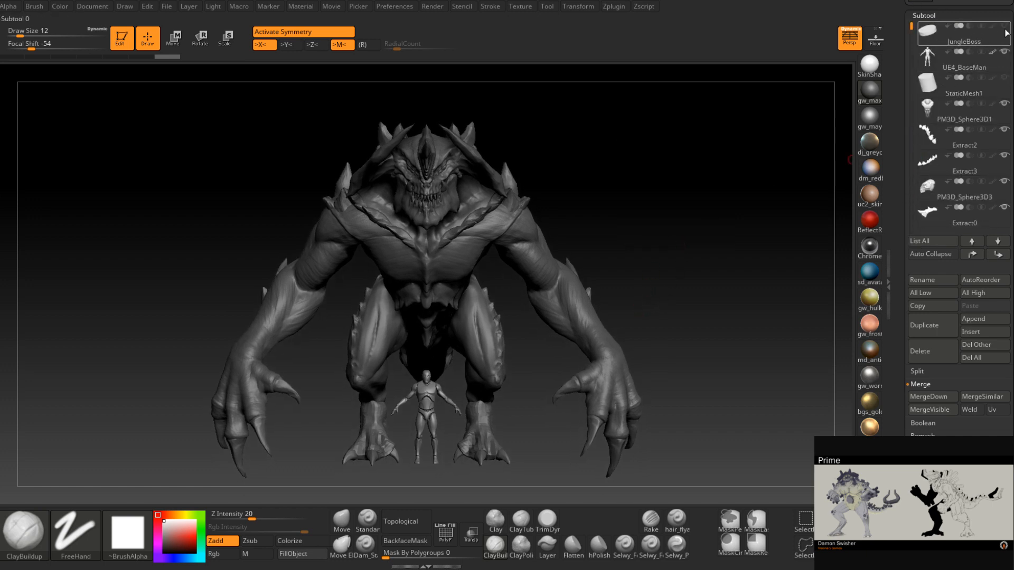
left_click(1005, 27)
right_click_drag(670, 271, 704, 256)
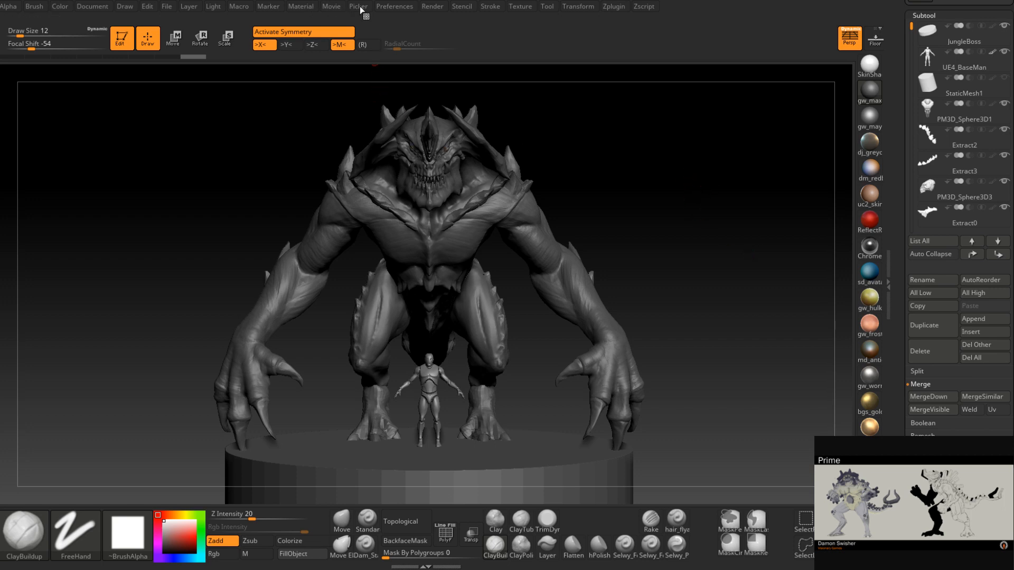
- Record a turntable movie of the creature standing on its base
left_click(333, 7)
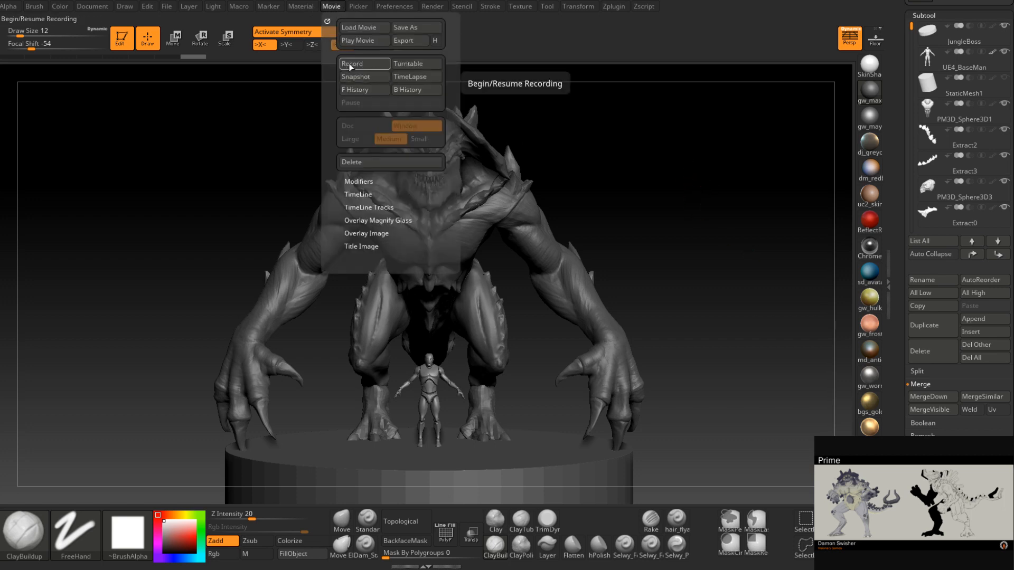
left_click(417, 64)
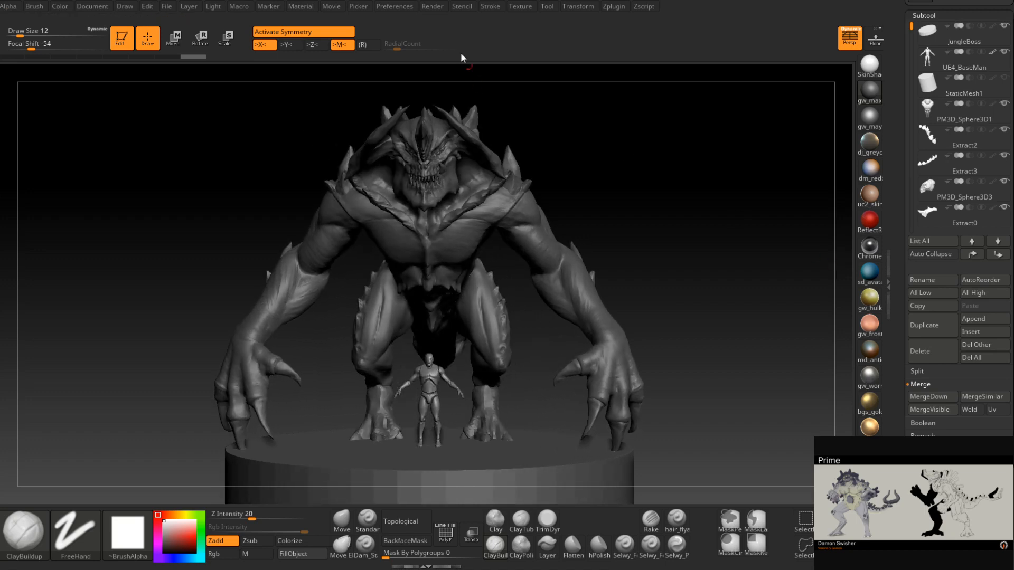
- Render the view with the Best renderer and quick-save the project
left_click(433, 6)
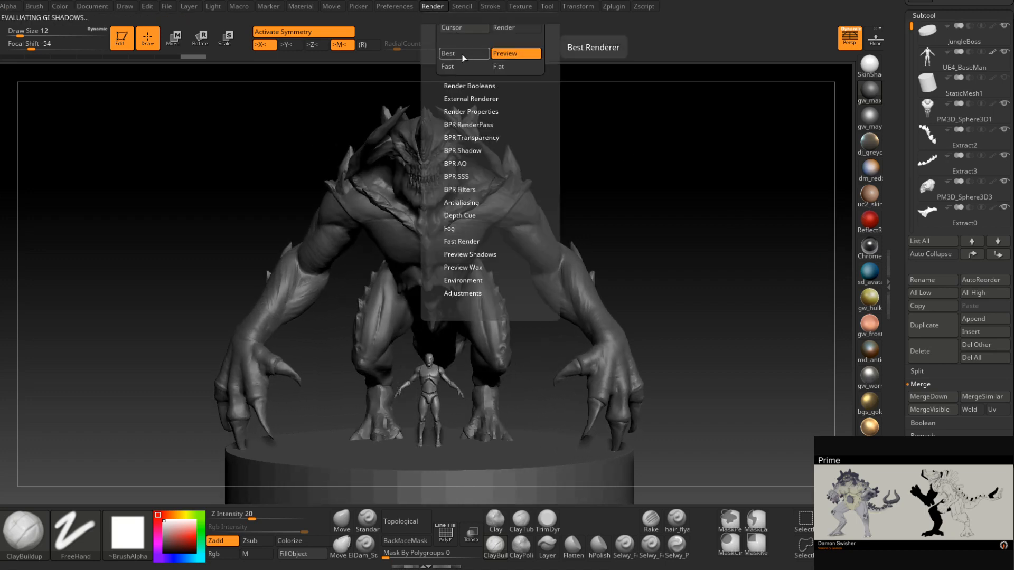
left_click(468, 57)
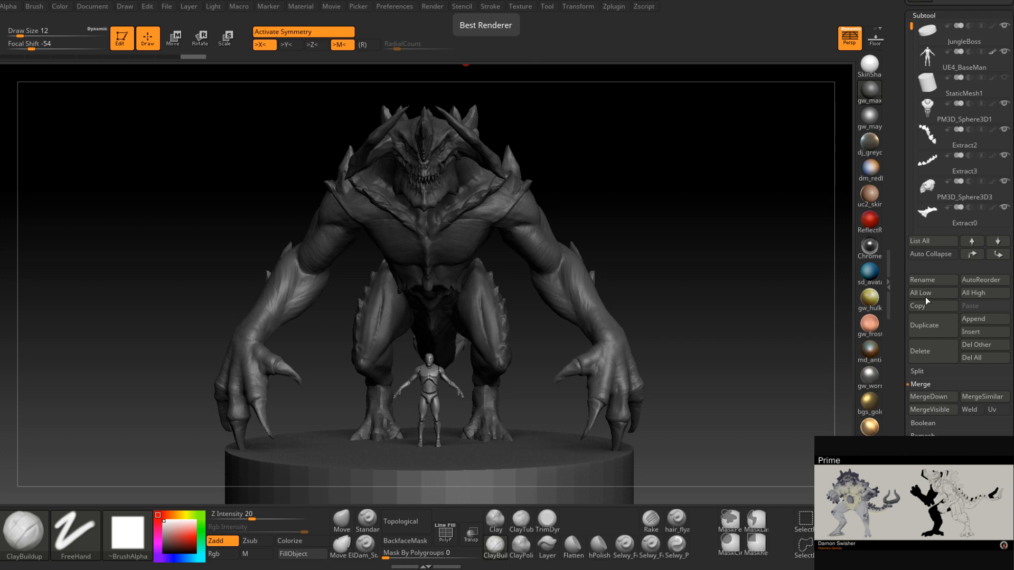
key("ctrl+s")
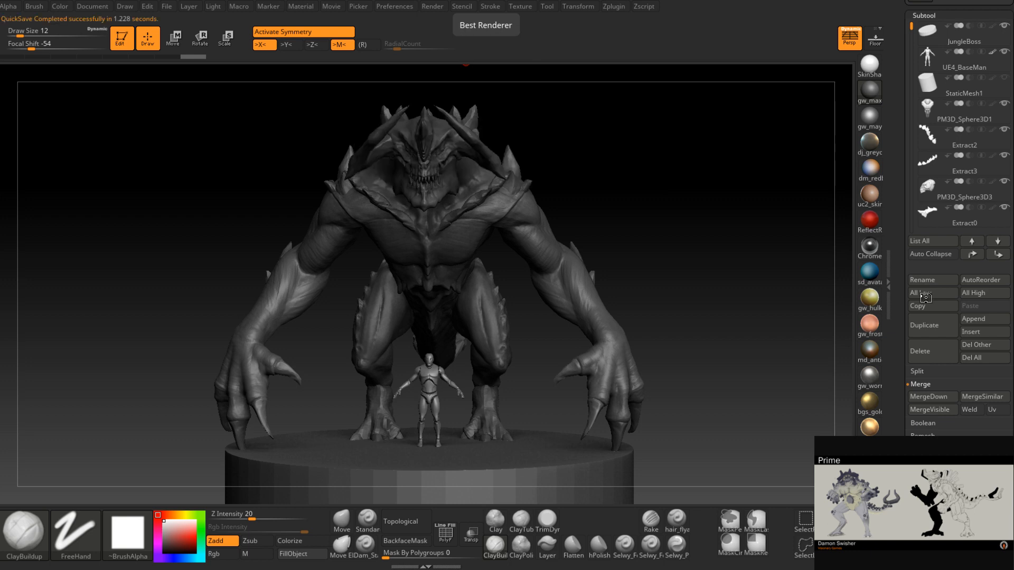